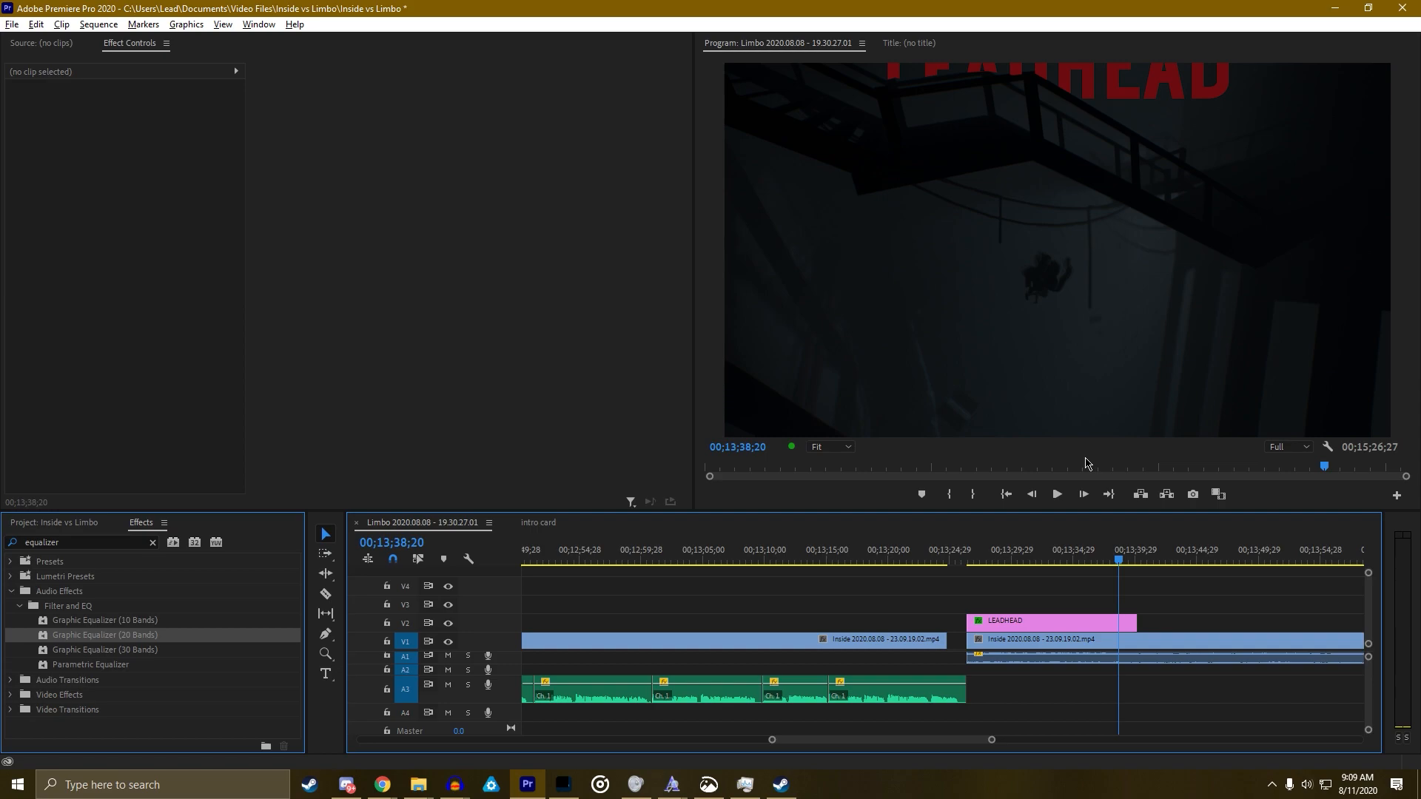
Select the LEADHEAD clip on V2 and preview its upward scroll full-screen, then zoom out the timeline
click(1080, 624)
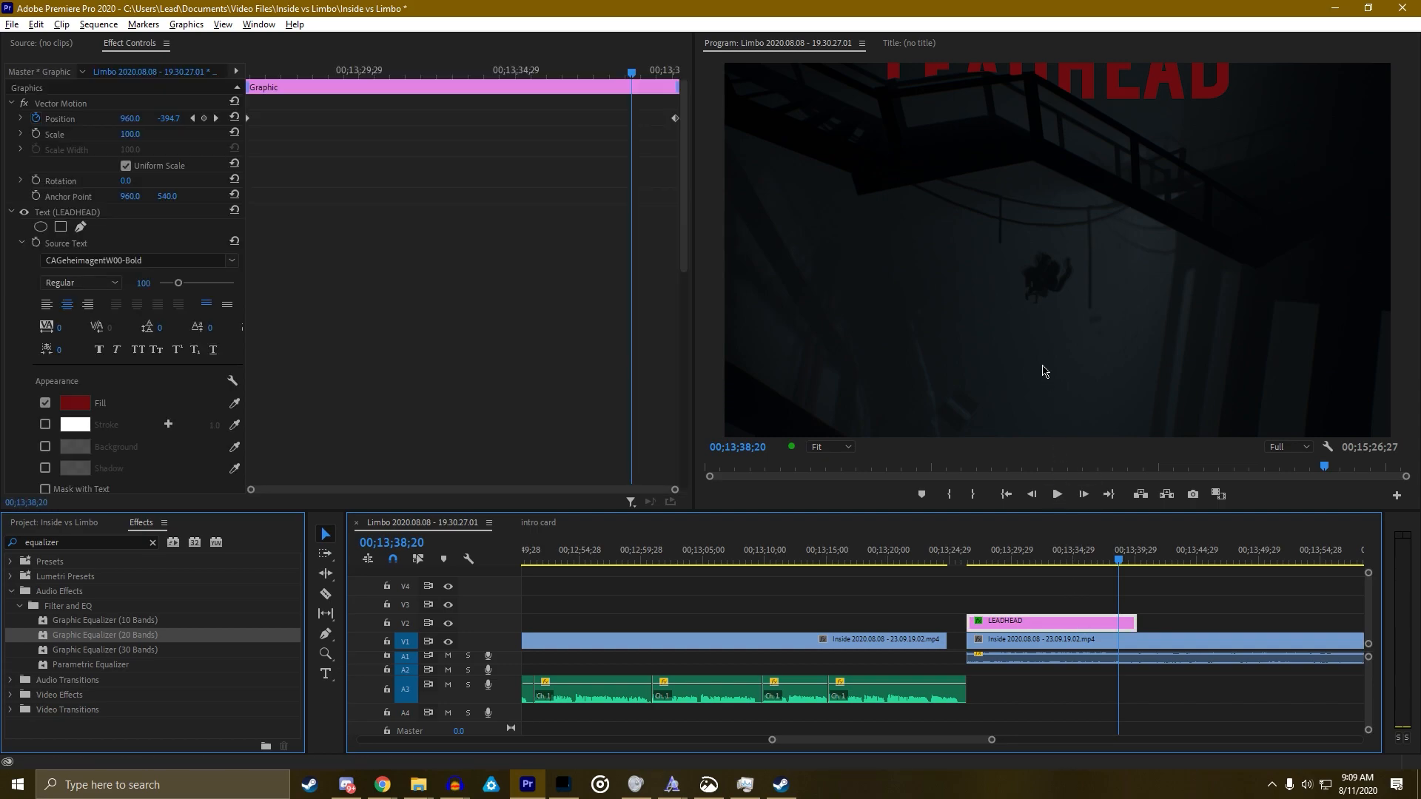
drag(637, 71, 330, 125)
key(space)
key(grave)
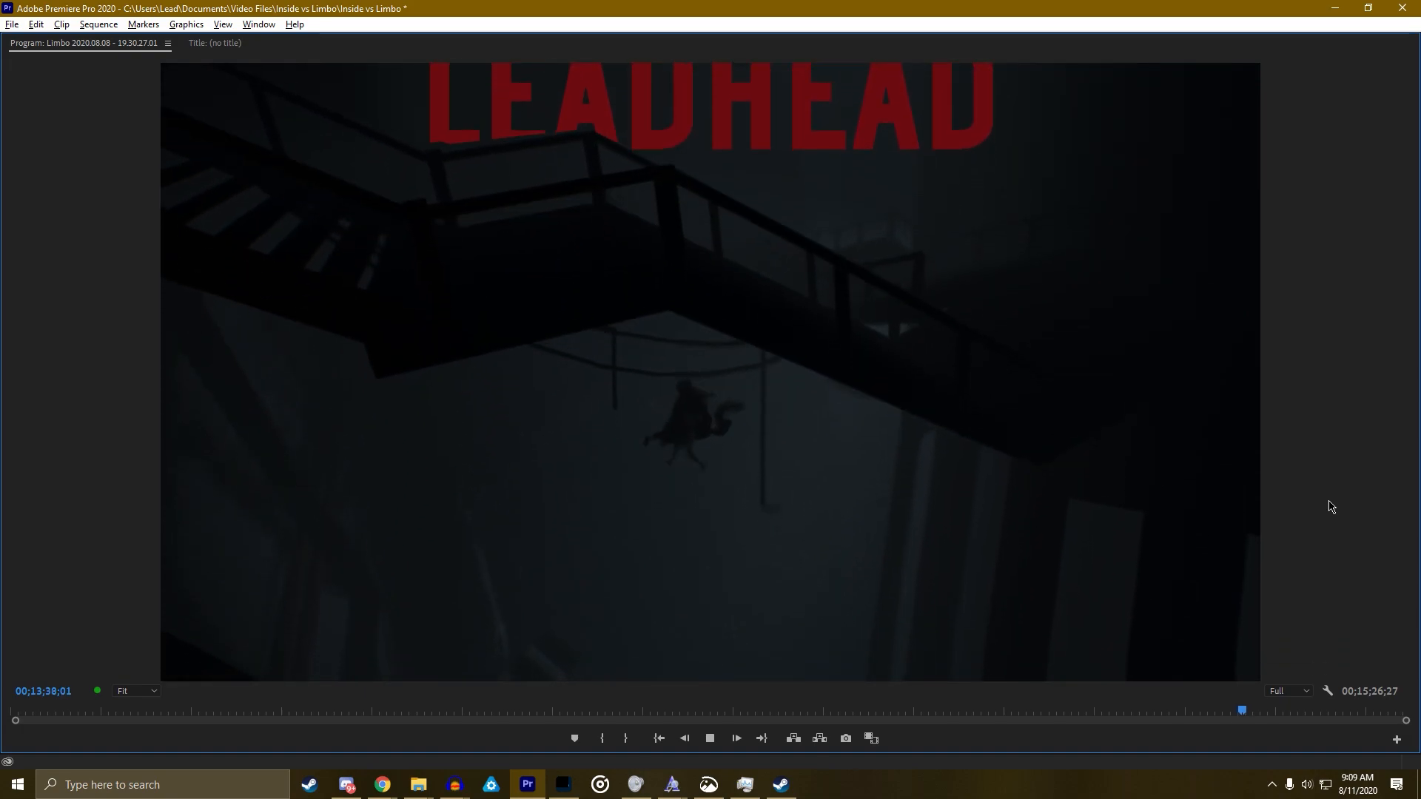
key(grave)
key(space)
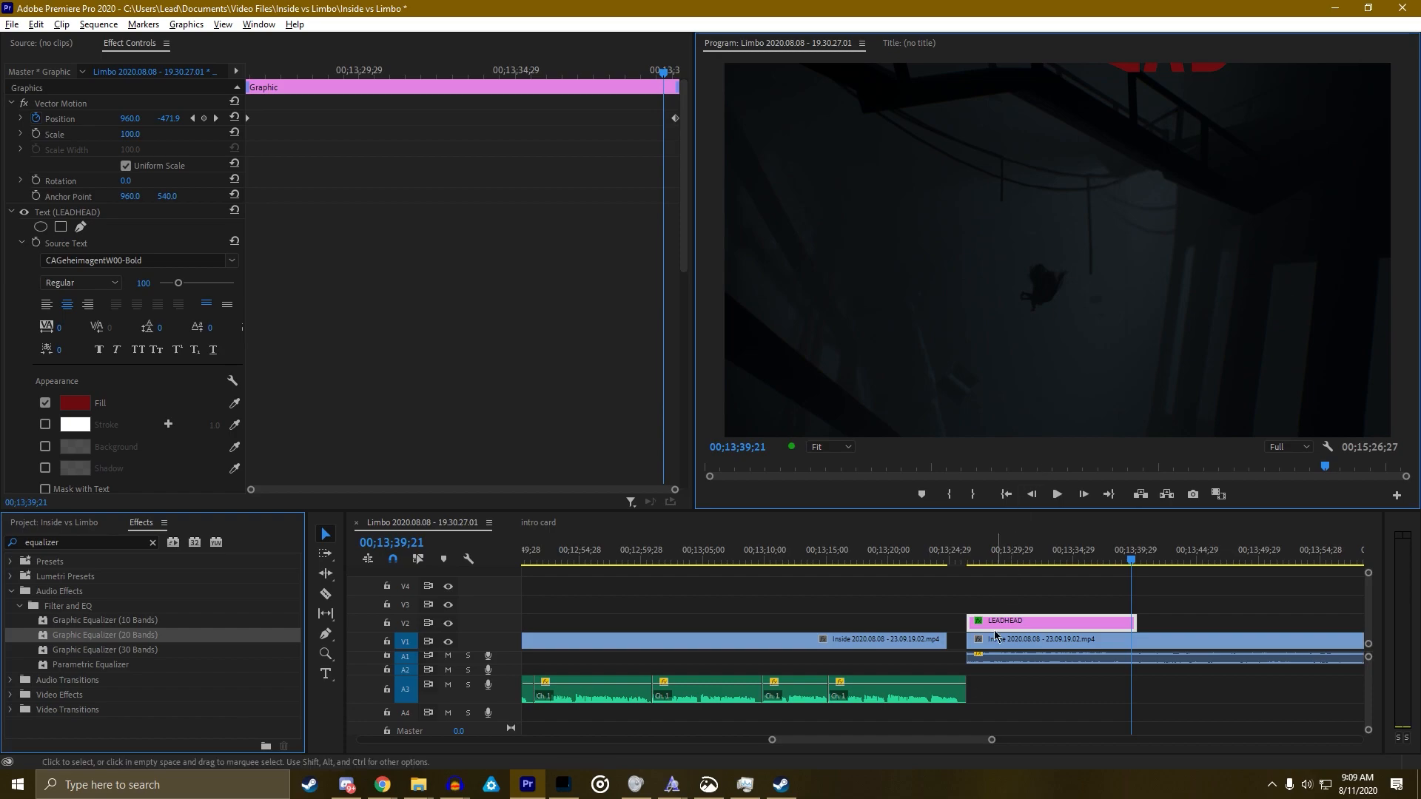
drag(992, 743, 1166, 740)
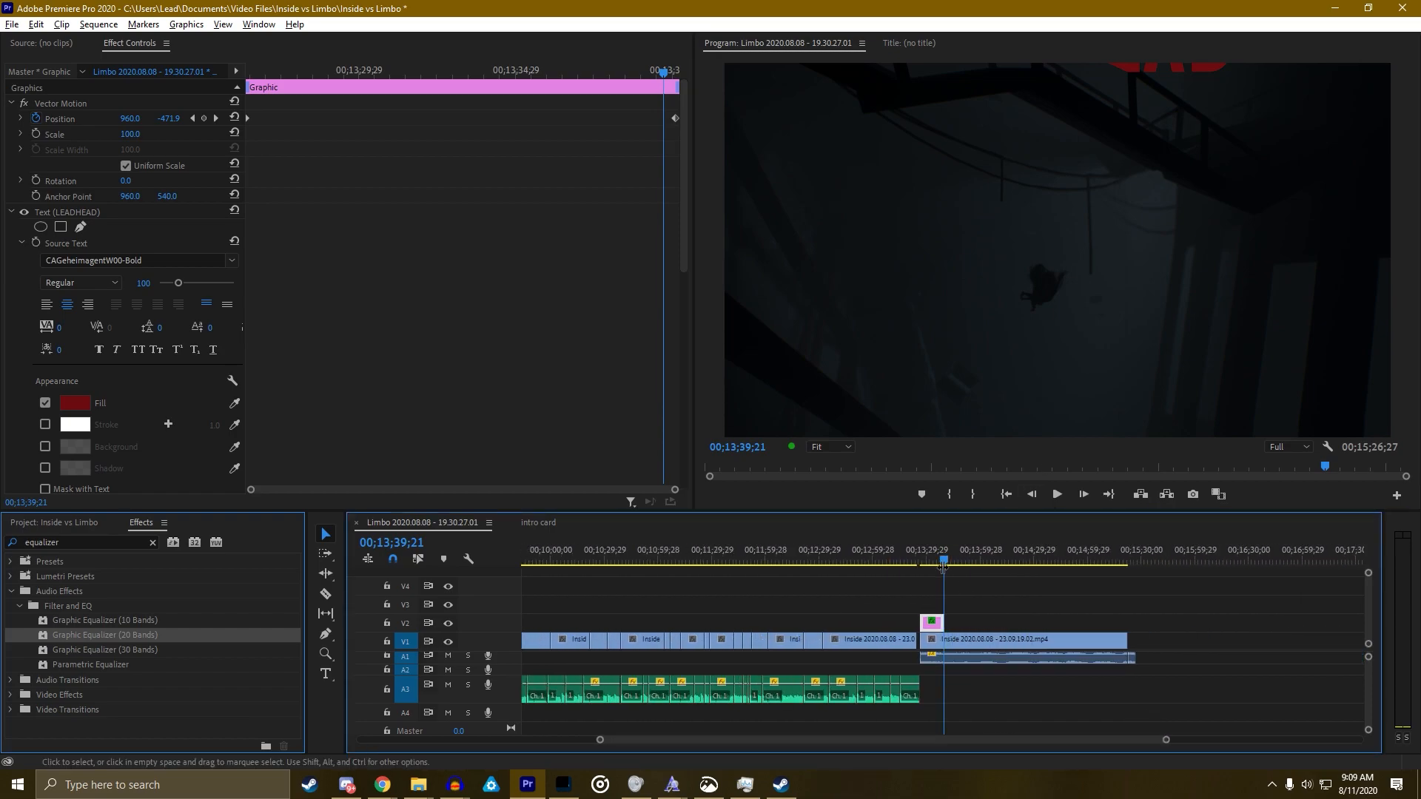
click(948, 562)
drag(948, 562, 941, 601)
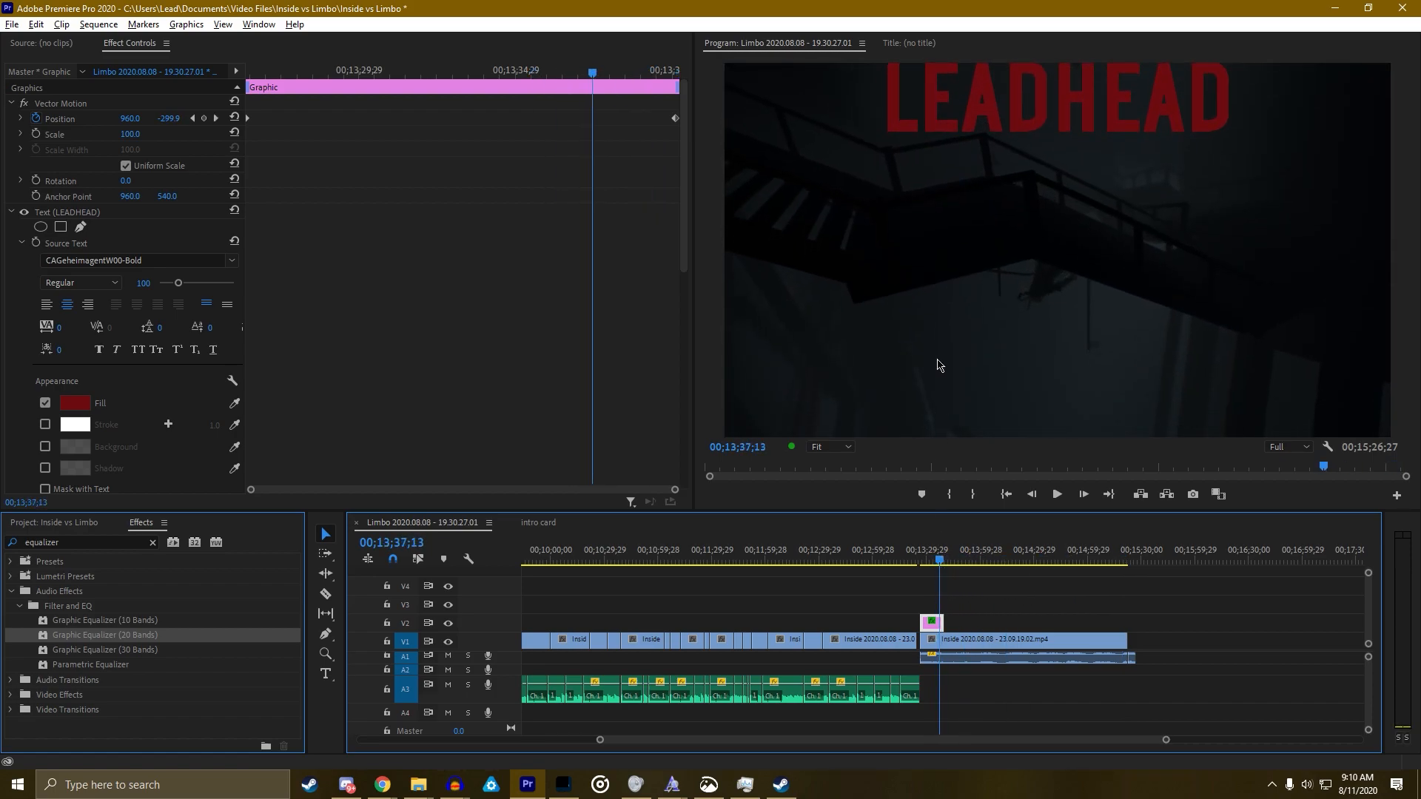
drag(940, 563, 925, 563)
key(space)
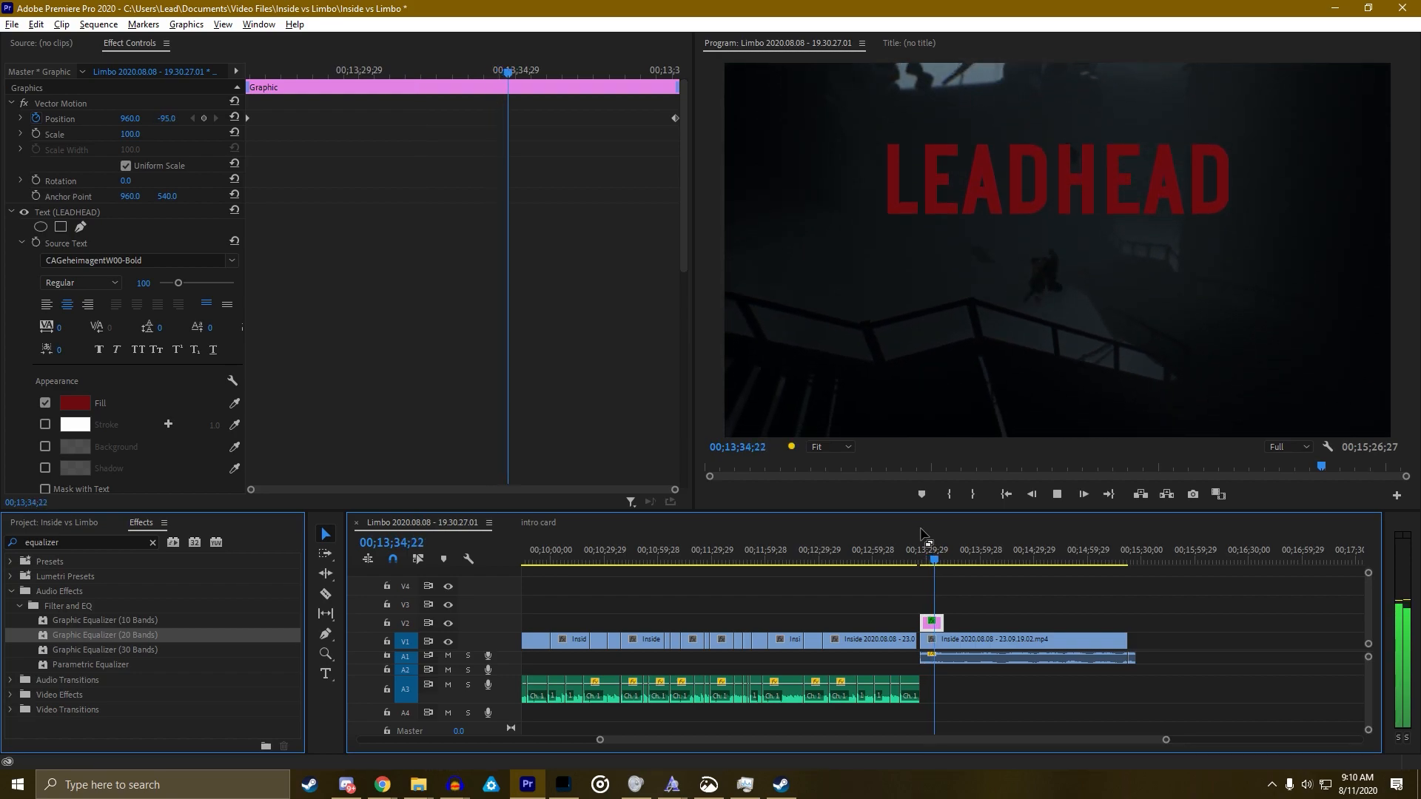
key(space)
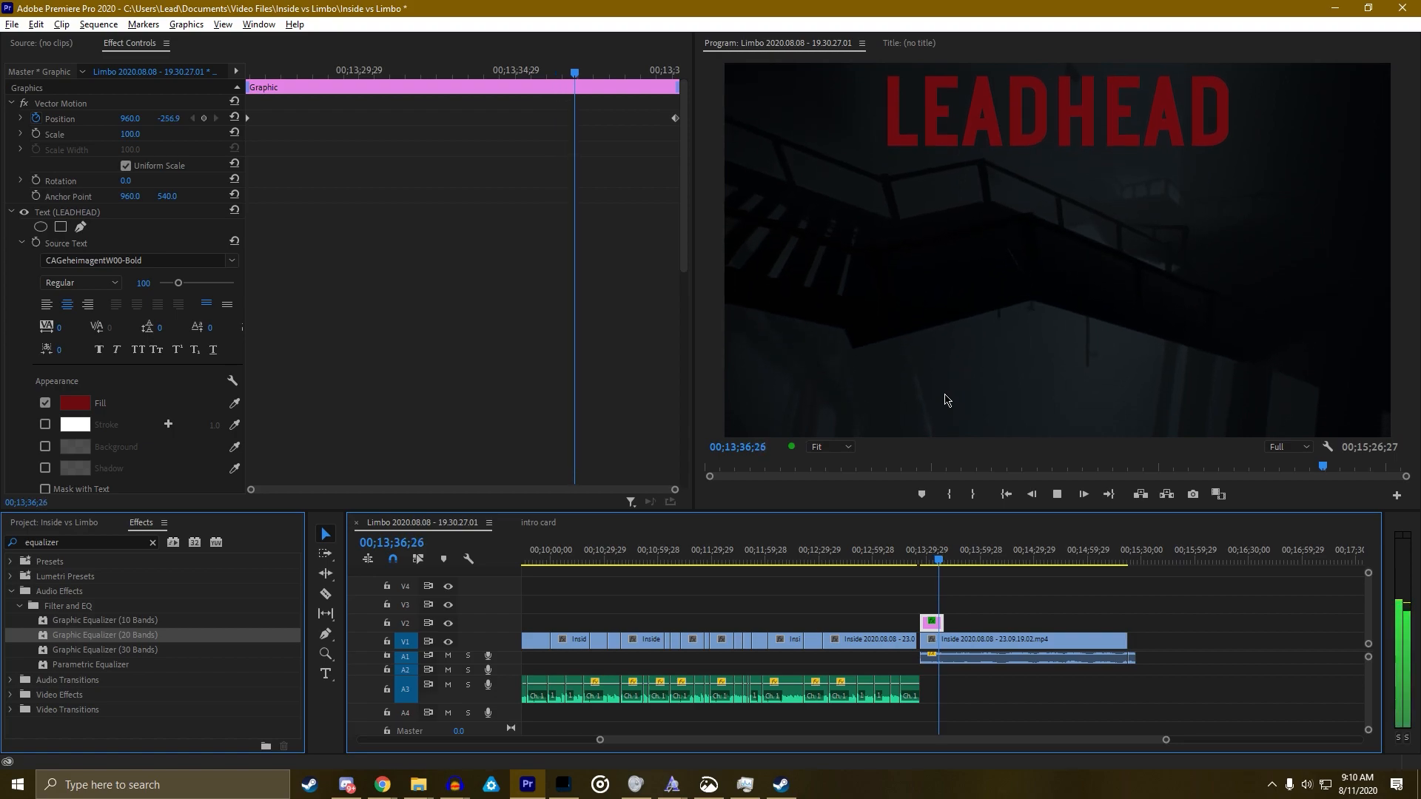
key(space)
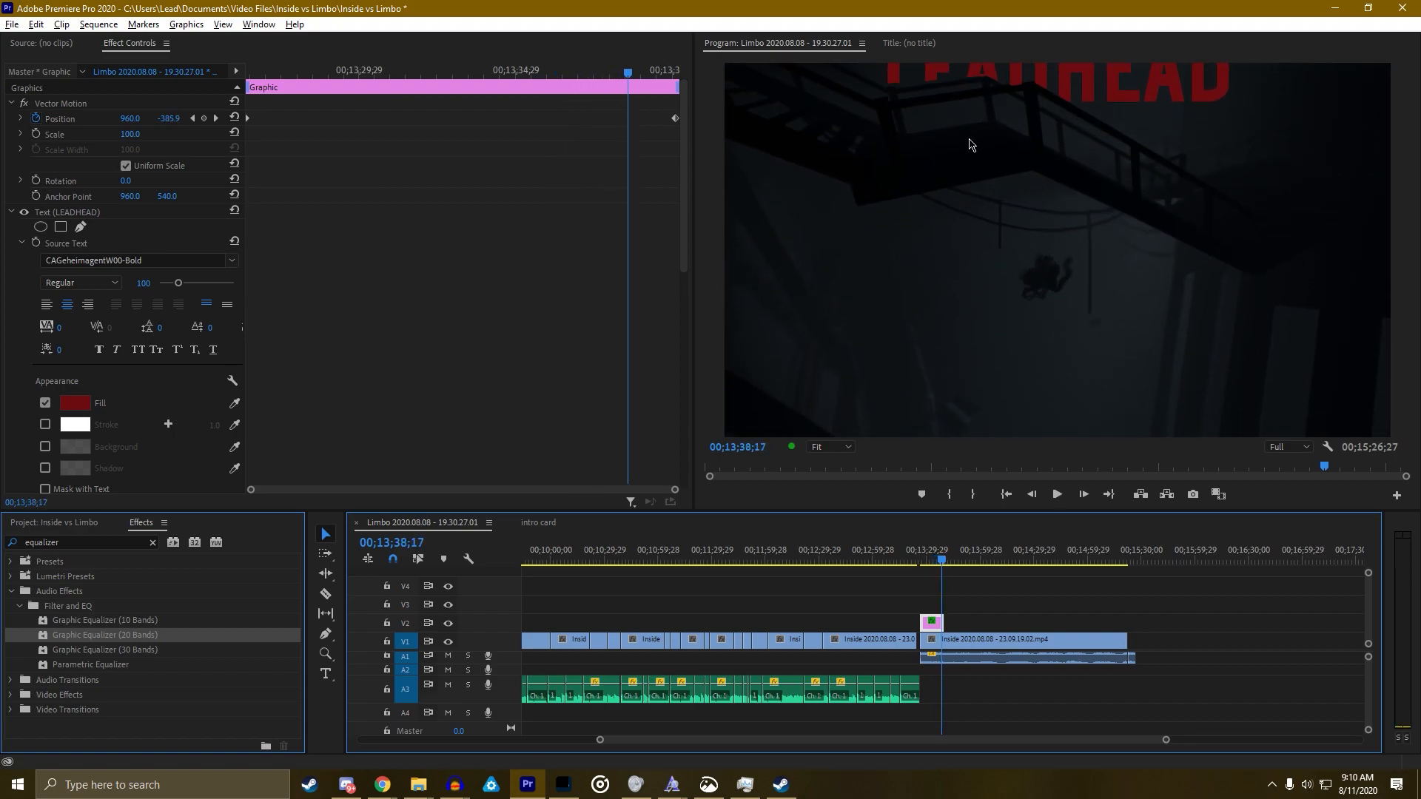
key(grave)
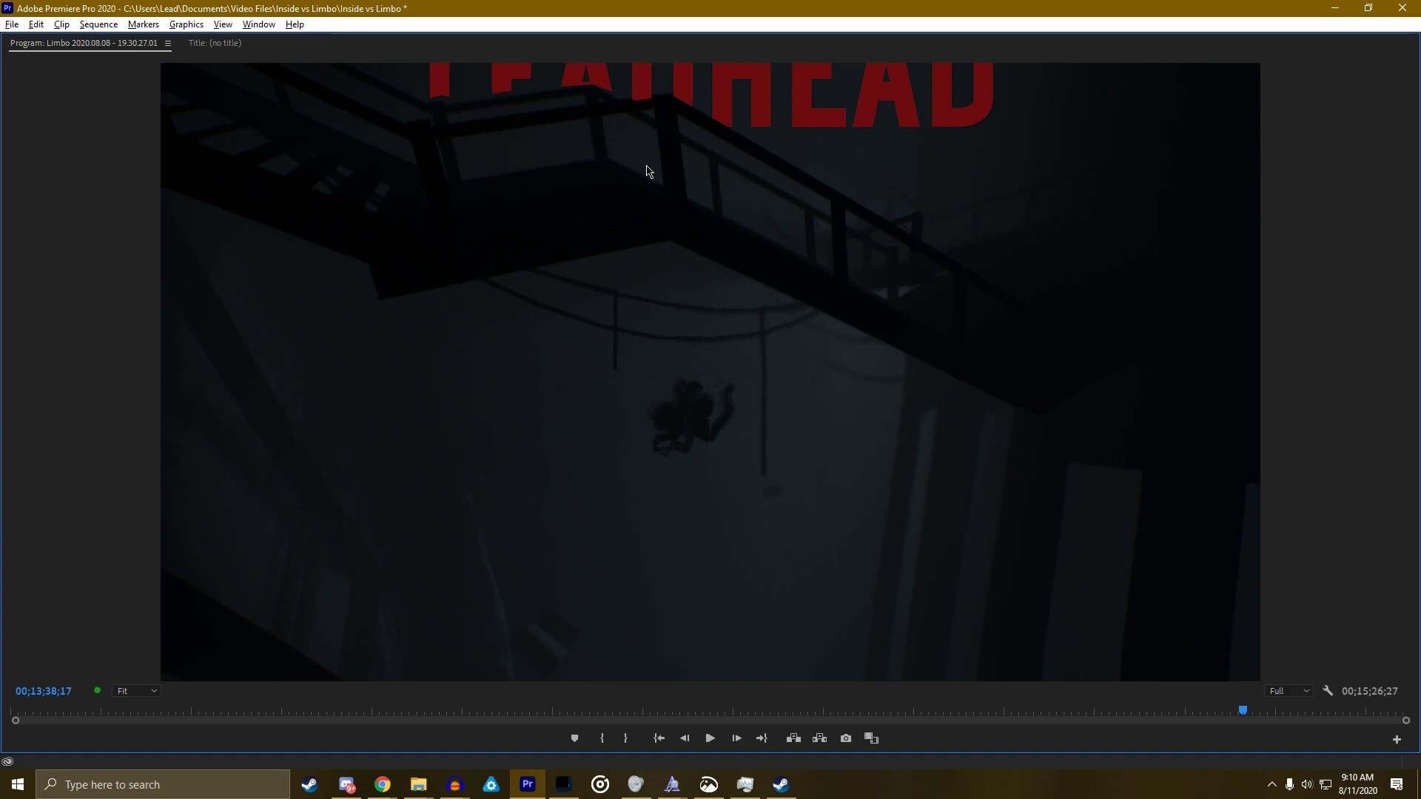
key(space)
key(grave)
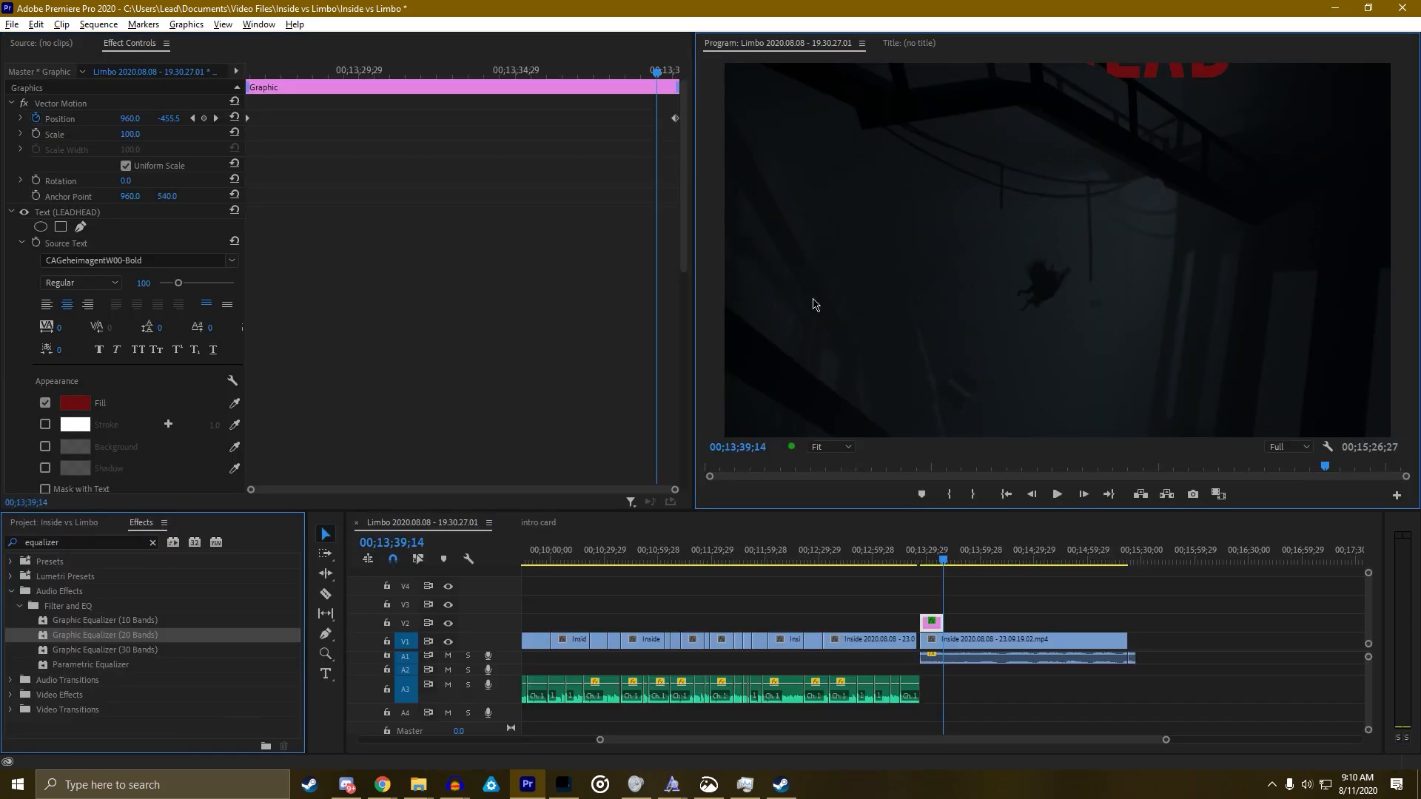
At the Mask Path keyframe, drag the mask's top corner up and left over the stairs
scroll(556, 268, down, 10)
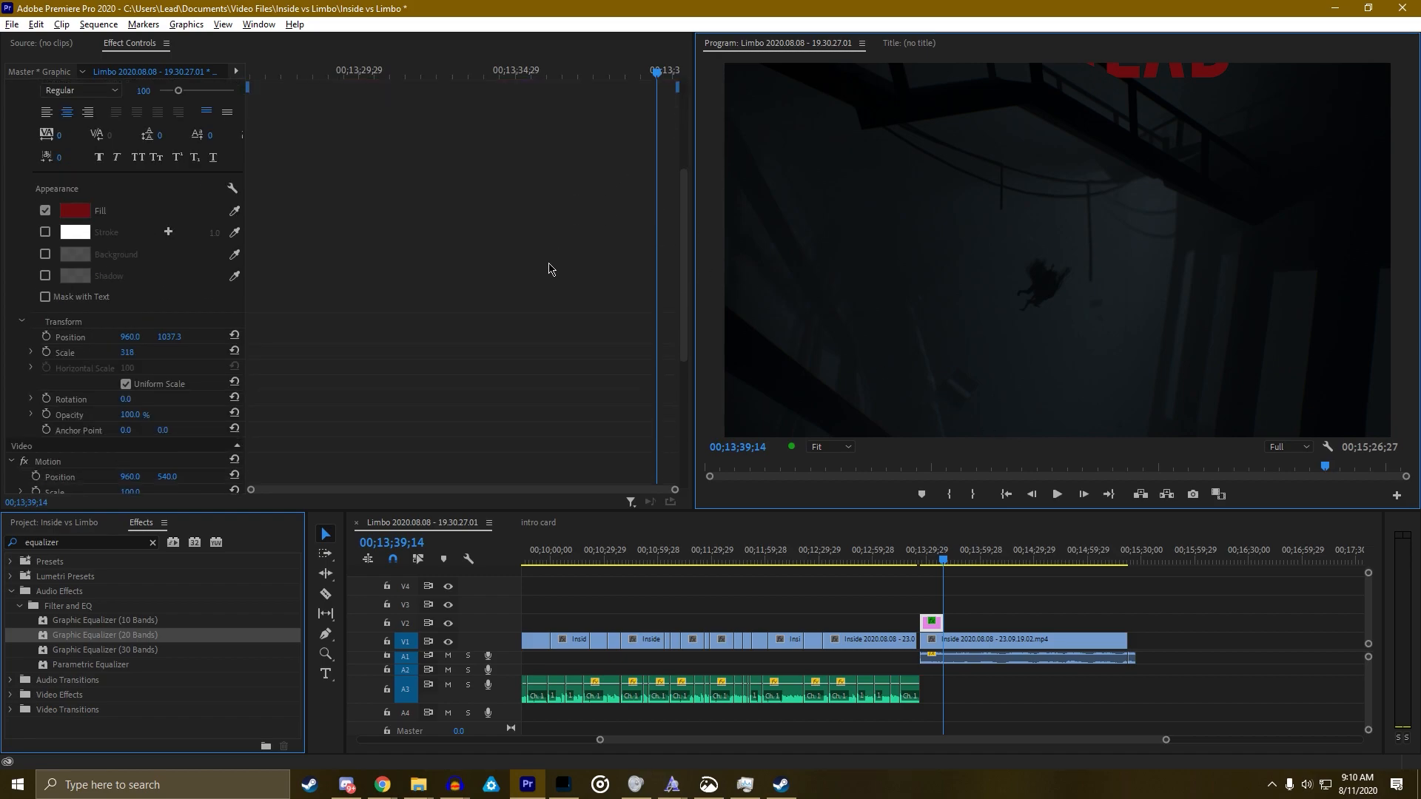
click(193, 362)
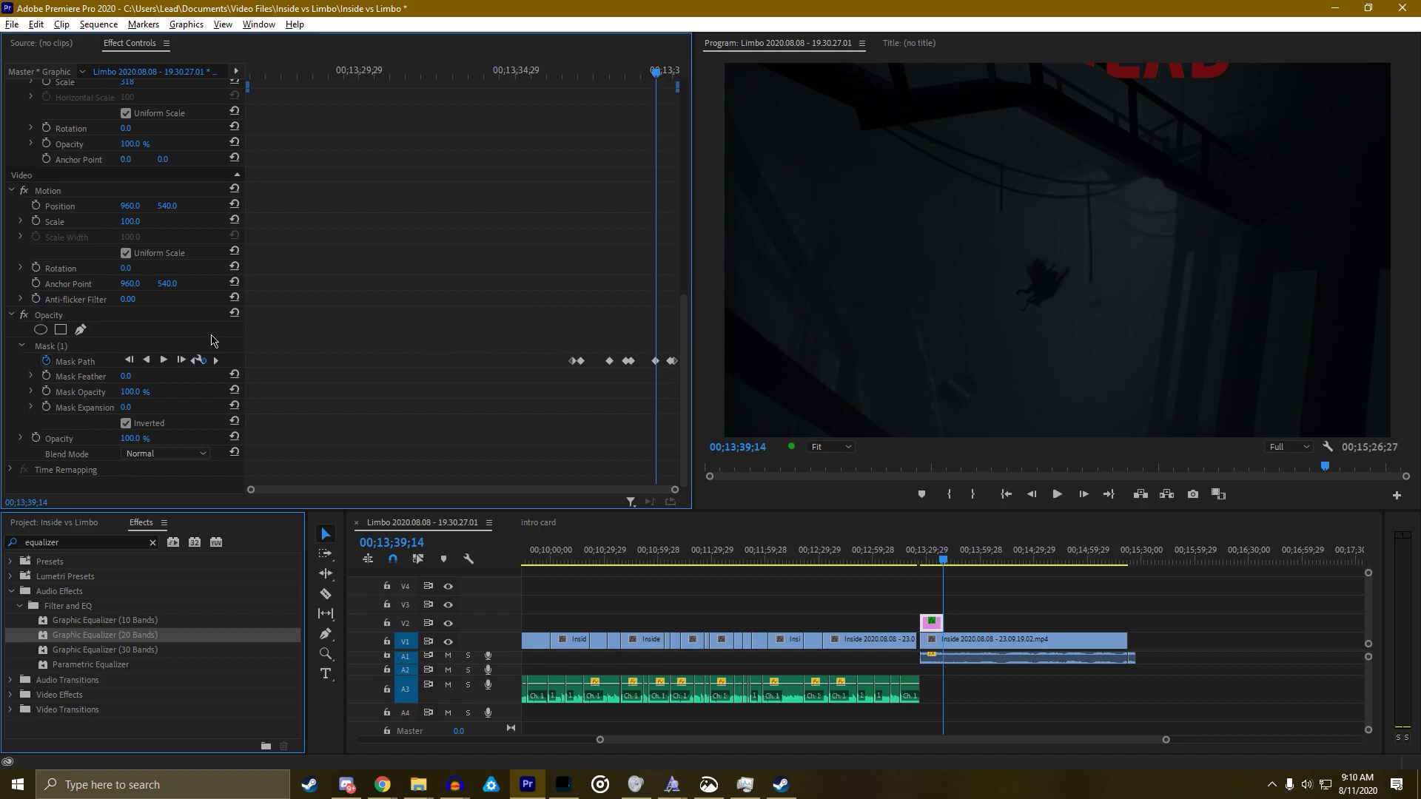
click(57, 347)
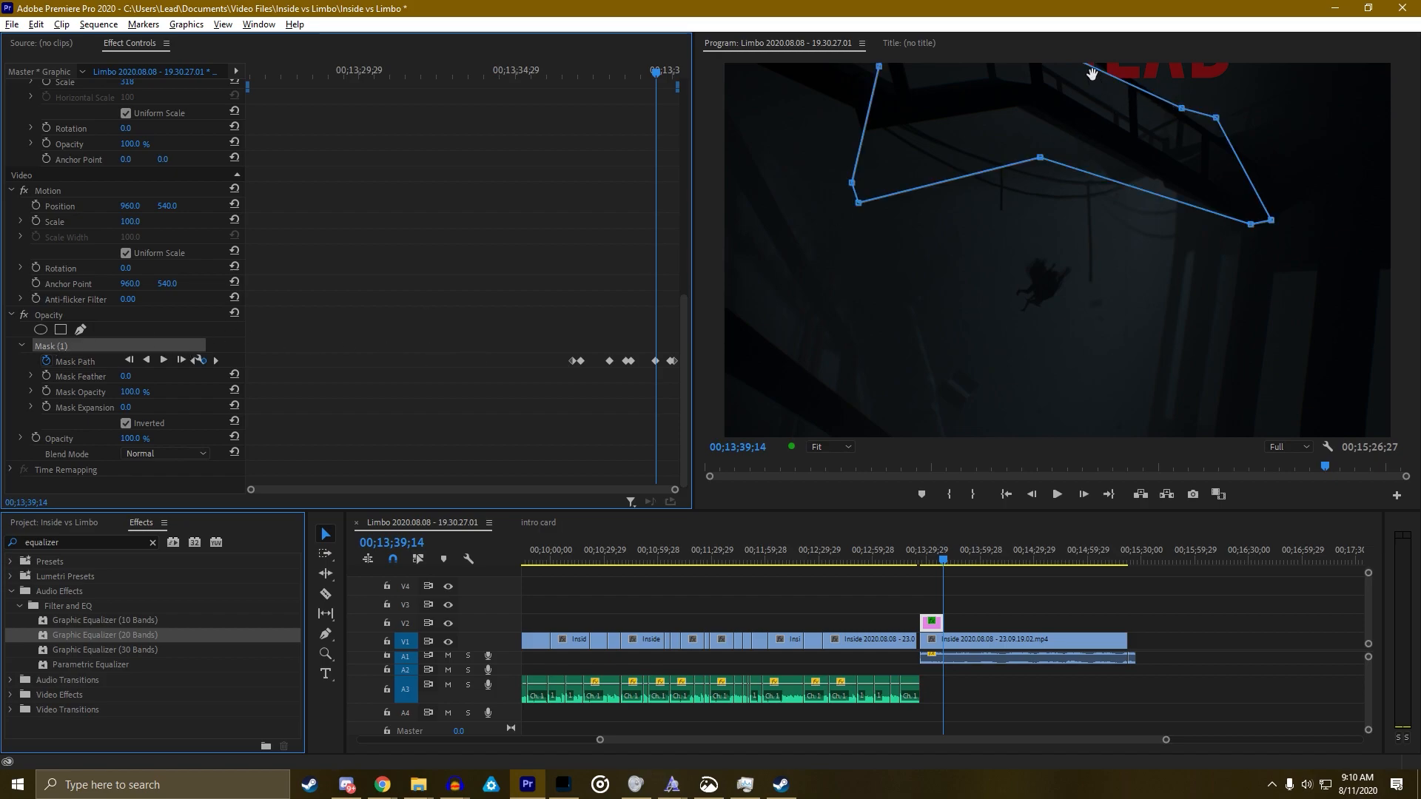
drag(1097, 73, 1088, 60)
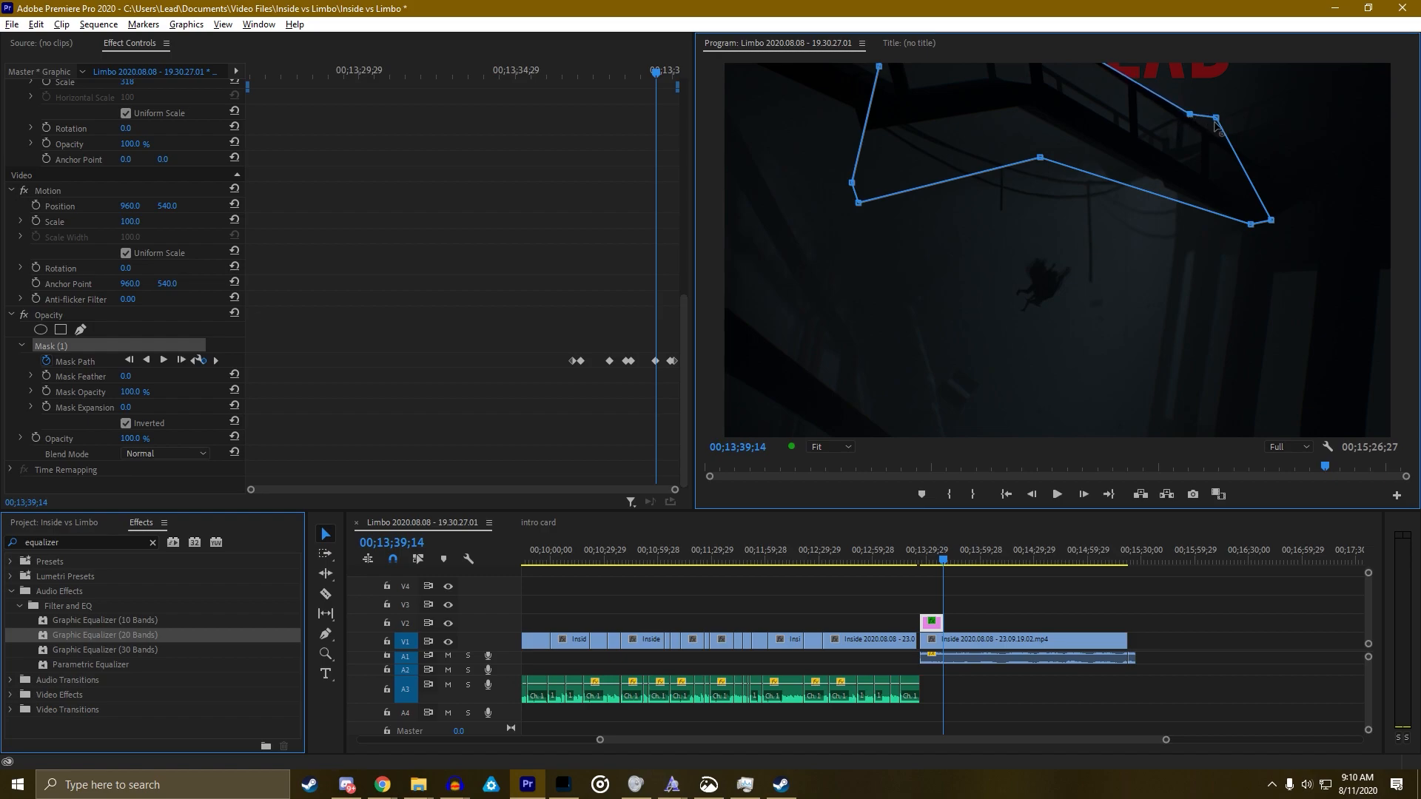
Play the title from its beginning in the maximized Program Monitor
scroll(1125, 175, down, 9)
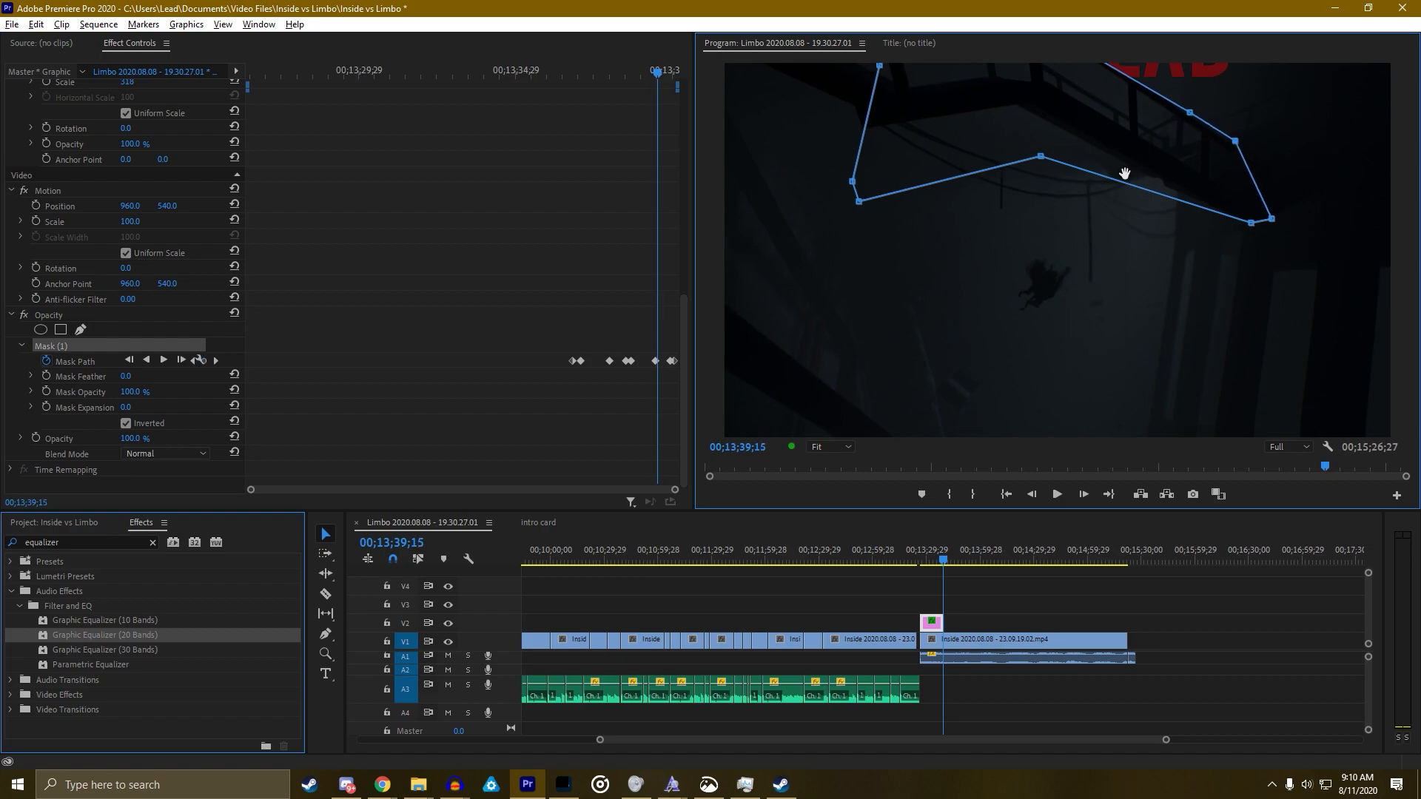
scroll(1159, 116, down, 8)
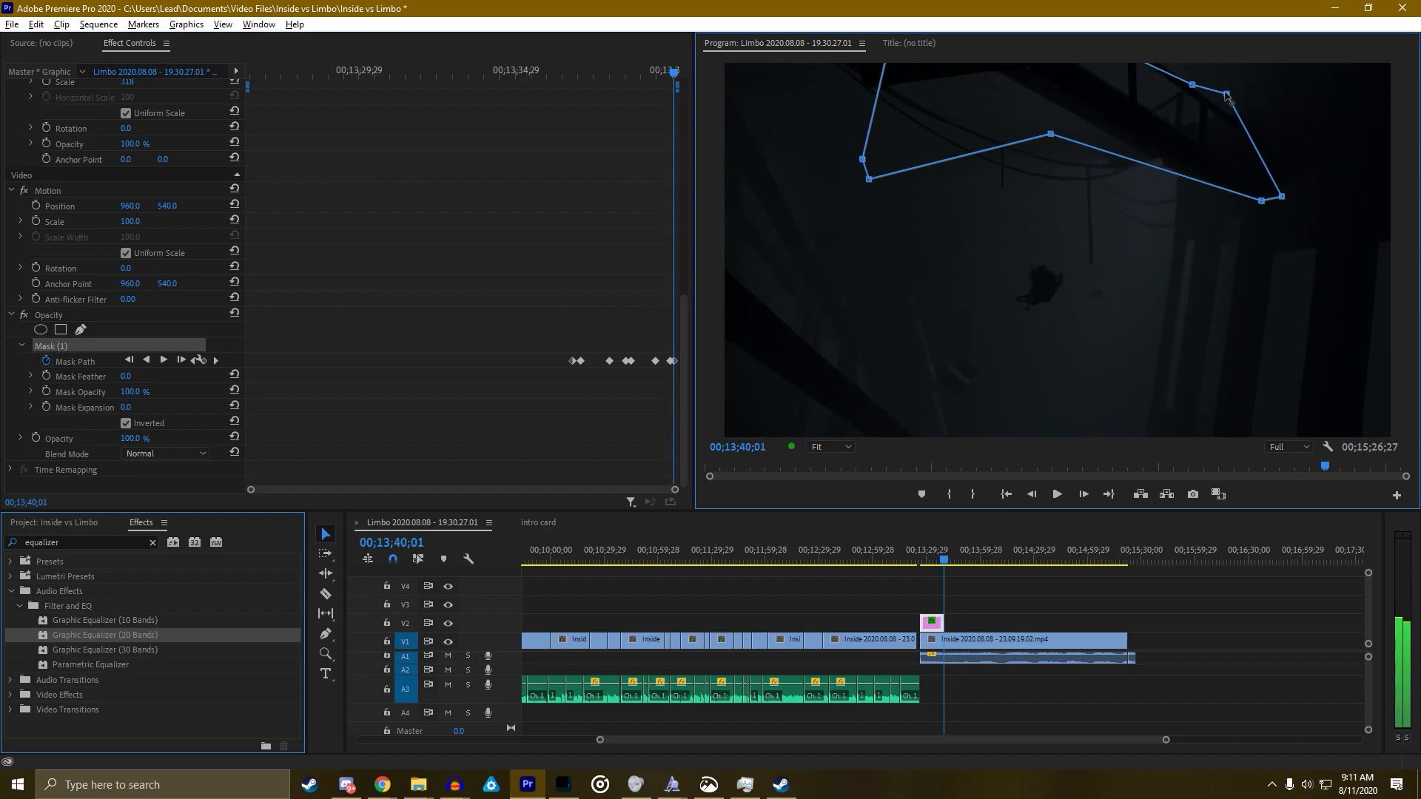
drag(944, 564, 922, 564)
click(936, 338)
key(grave)
key(space)
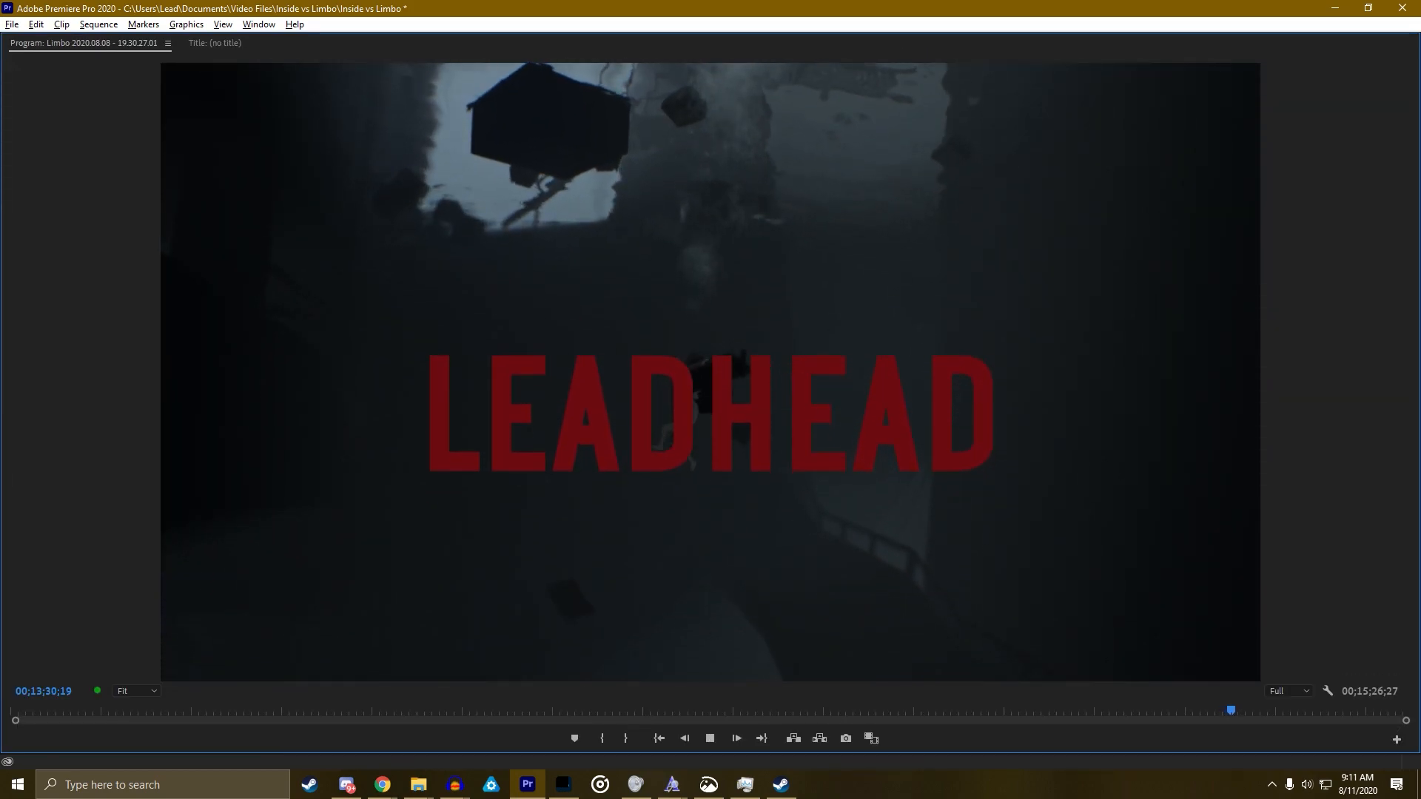
Replay the LEADHEAD title full-screen from the frame where it first appears
key(space)
key(grave)
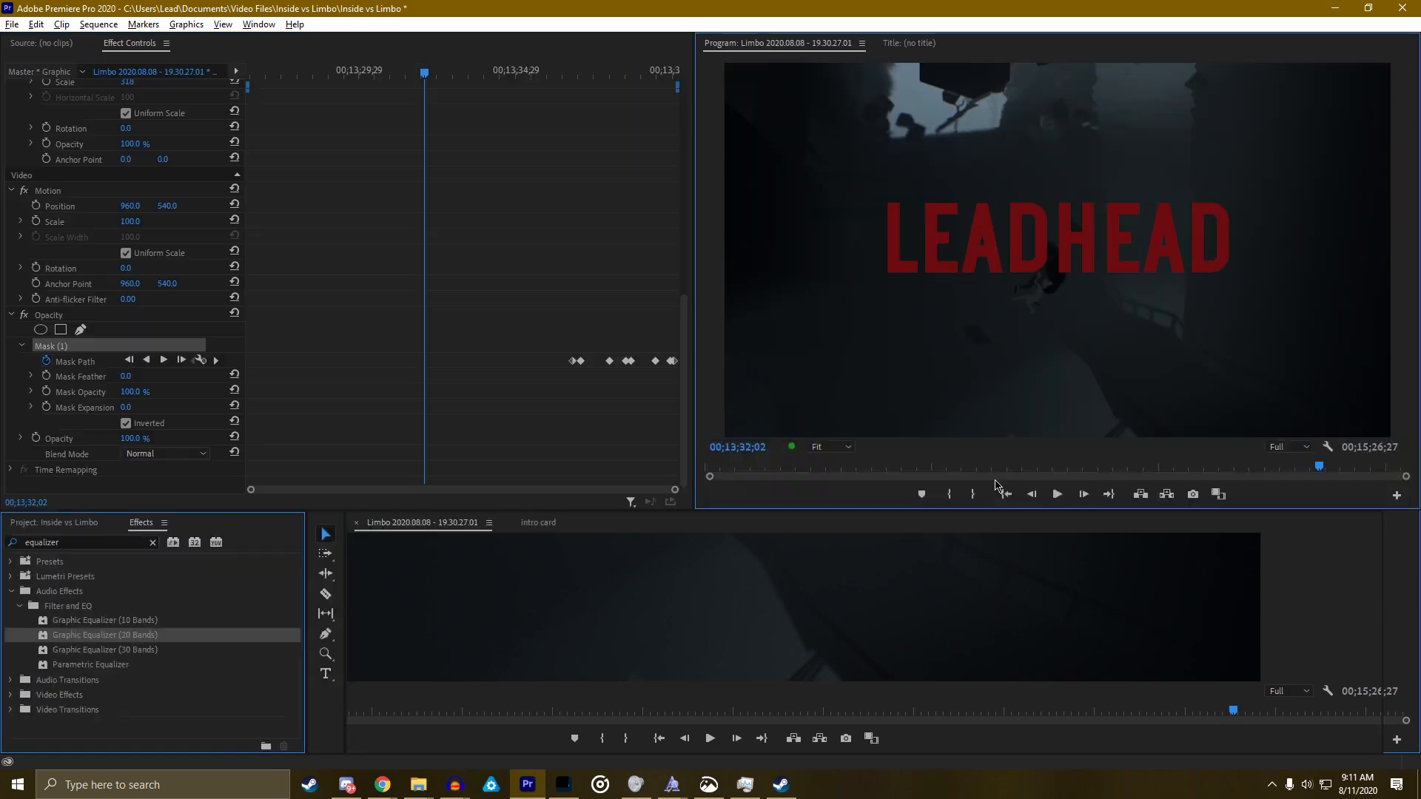
click(920, 564)
drag(922, 567, 925, 562)
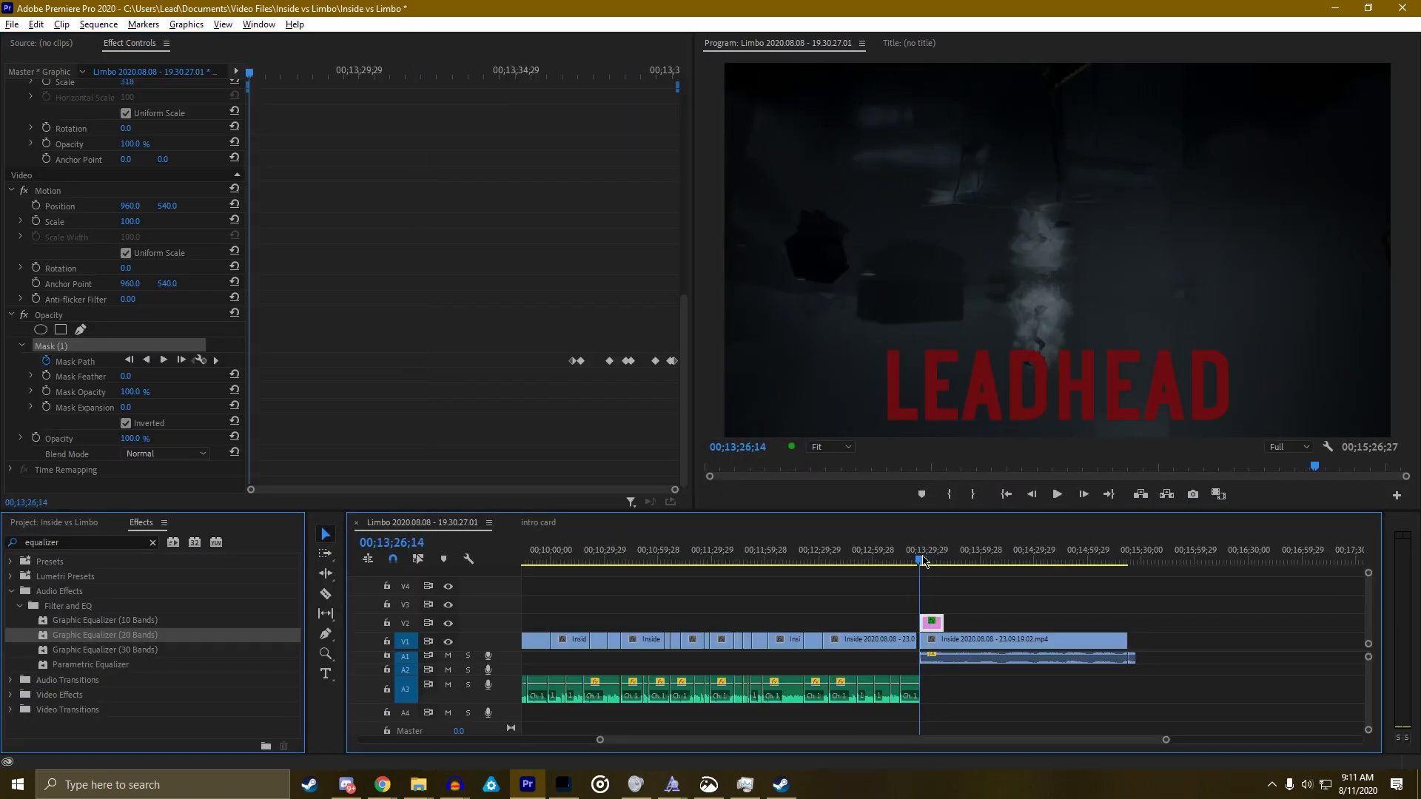
key(space)
key(grave)
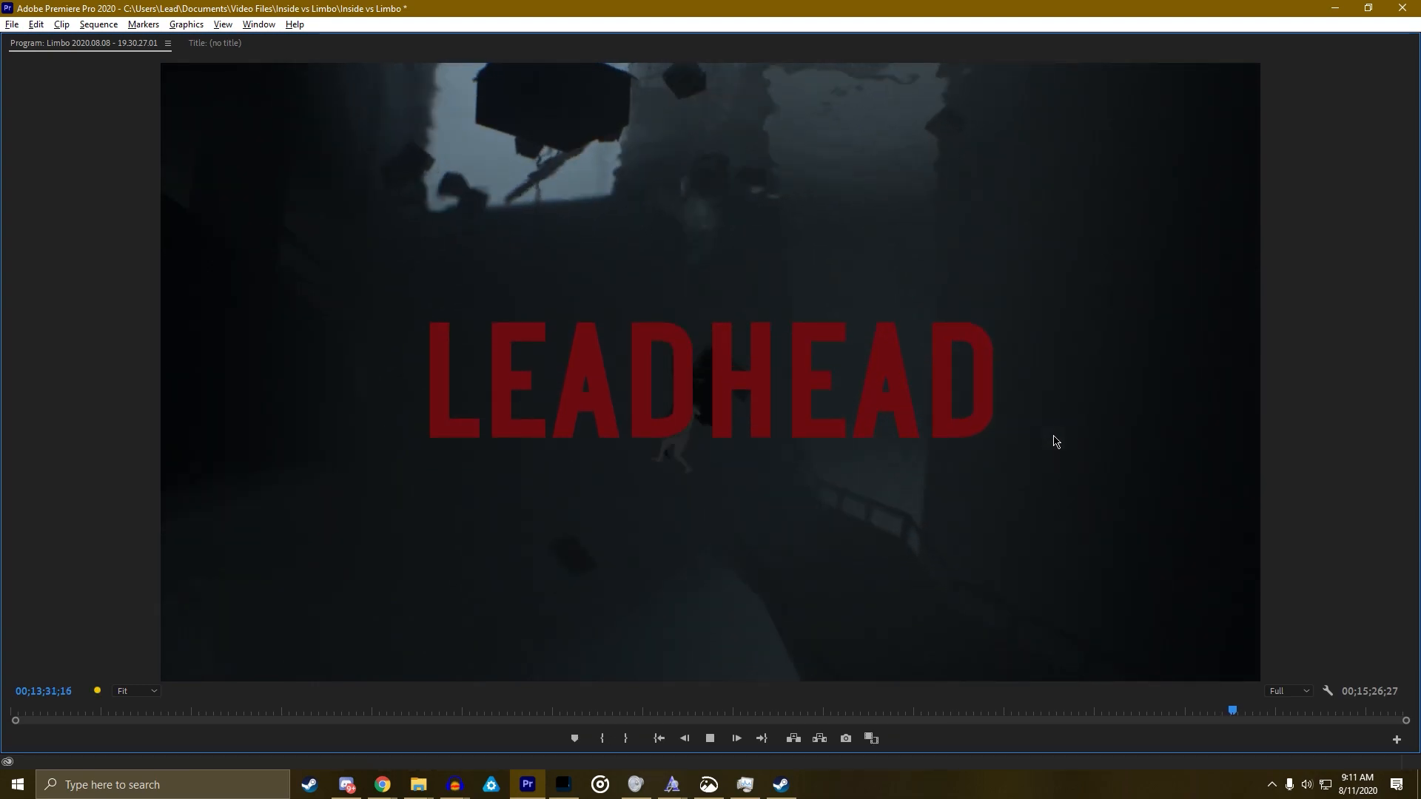
key(space)
key(grave)
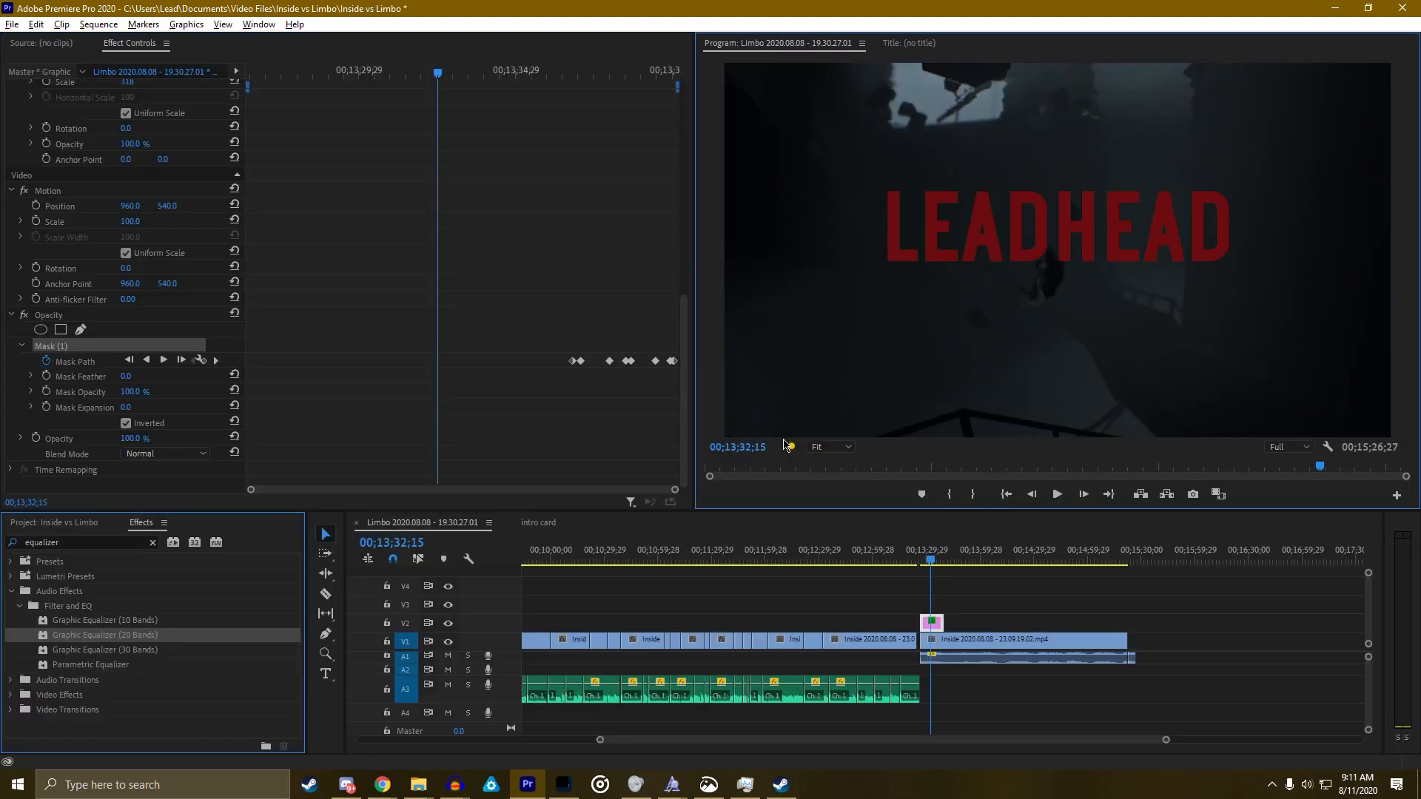
Set the final Position keyframe X to 1021 and replay the rising title full-screen
scroll(164, 352, up, 10)
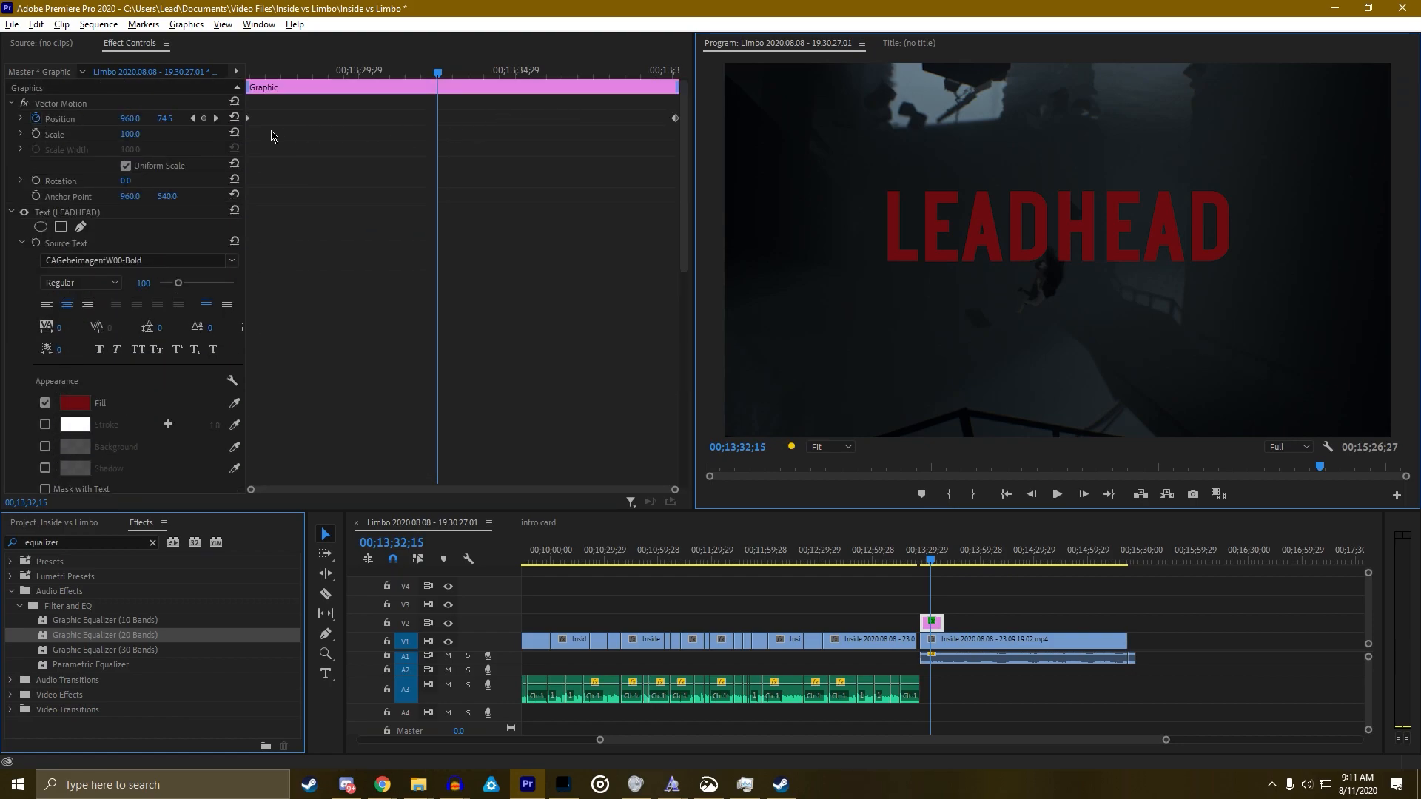
click(216, 119)
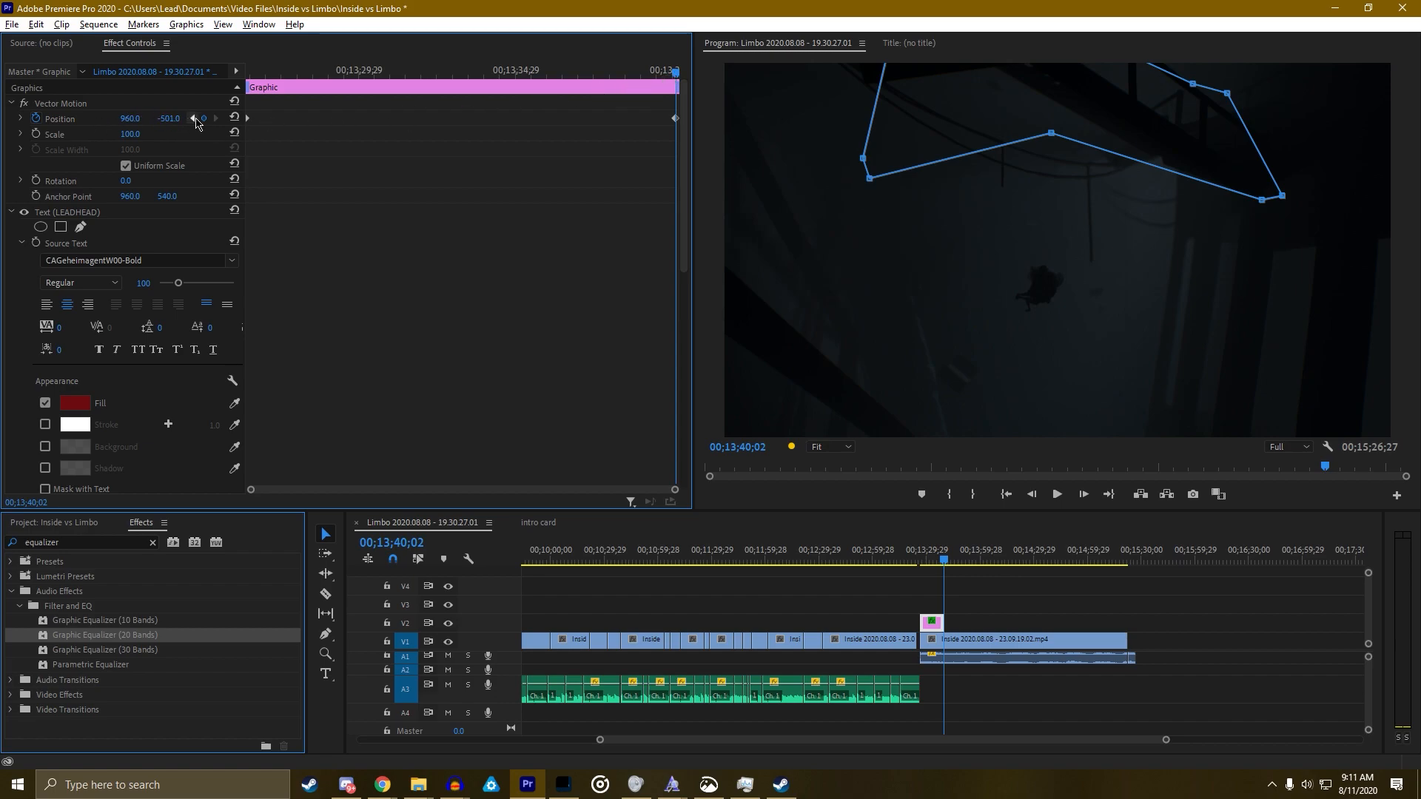
drag(931, 559, 917, 560)
key(space)
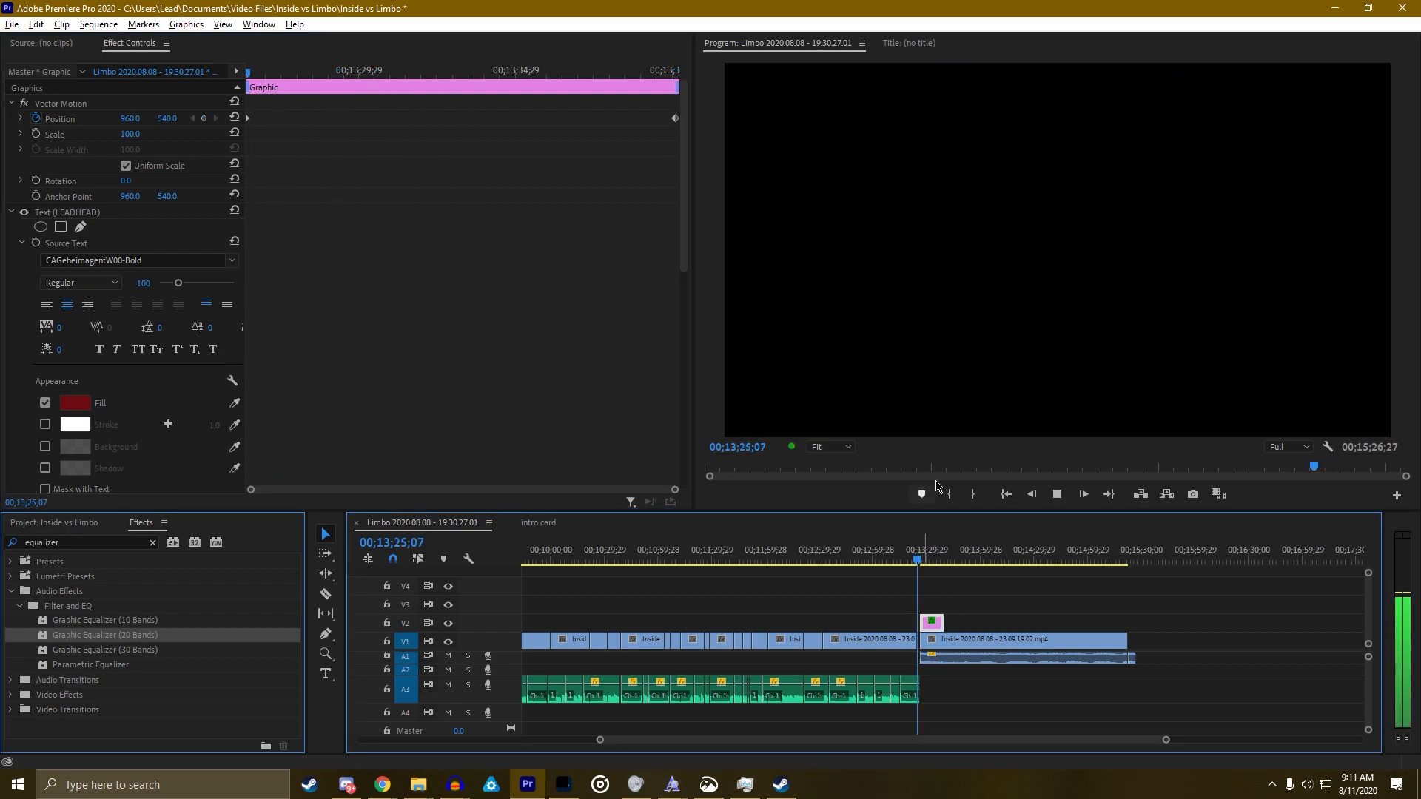
key(grave)
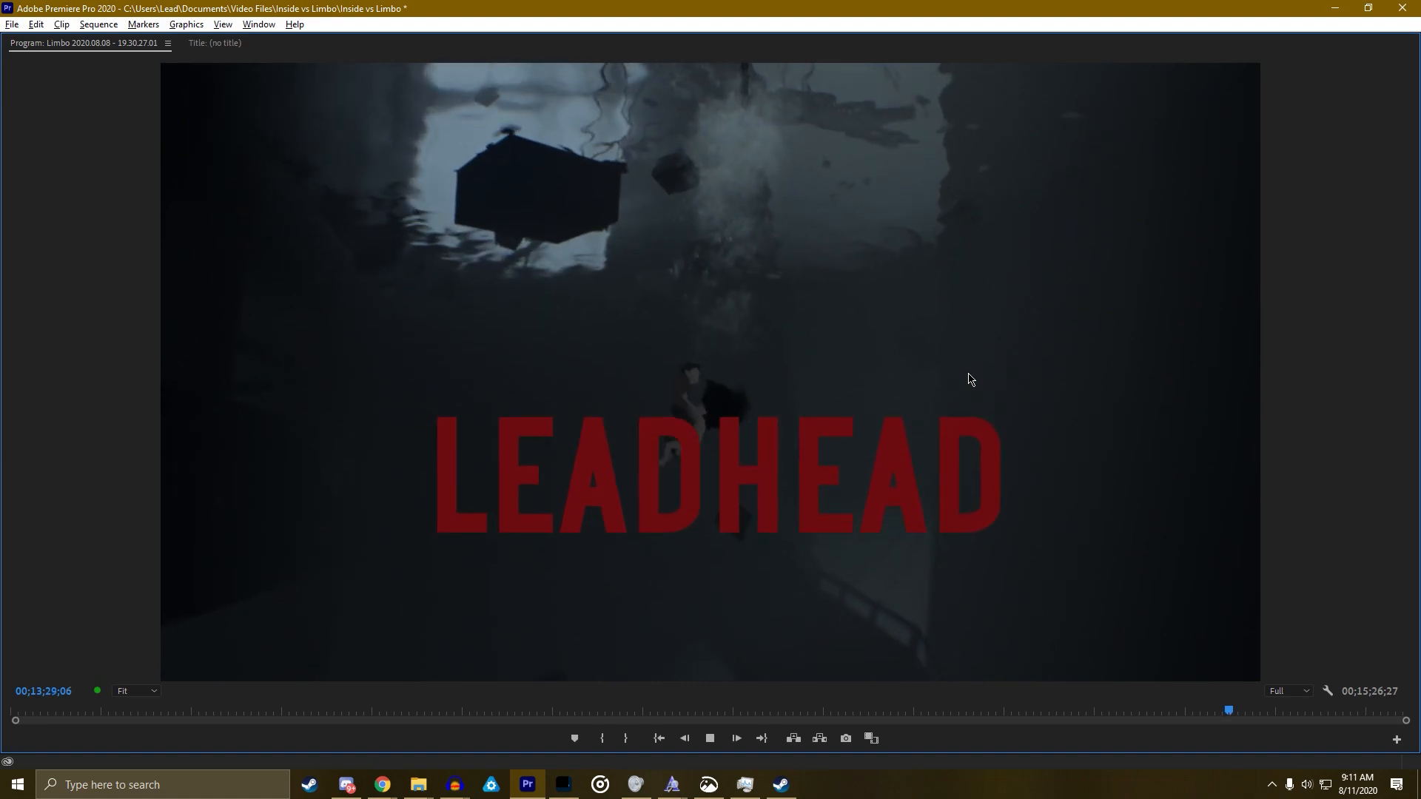
key(space)
key(grave)
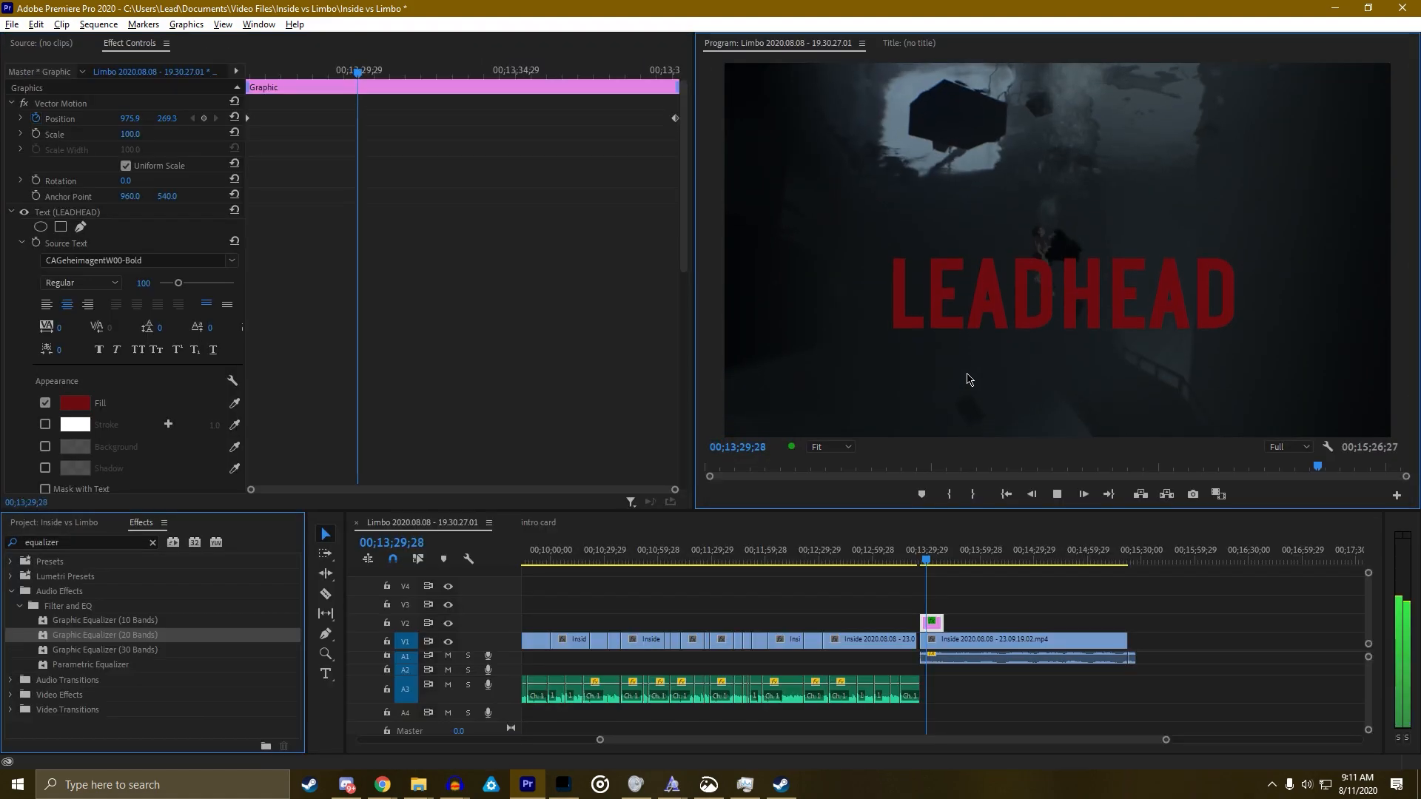
key(space)
key(grave)
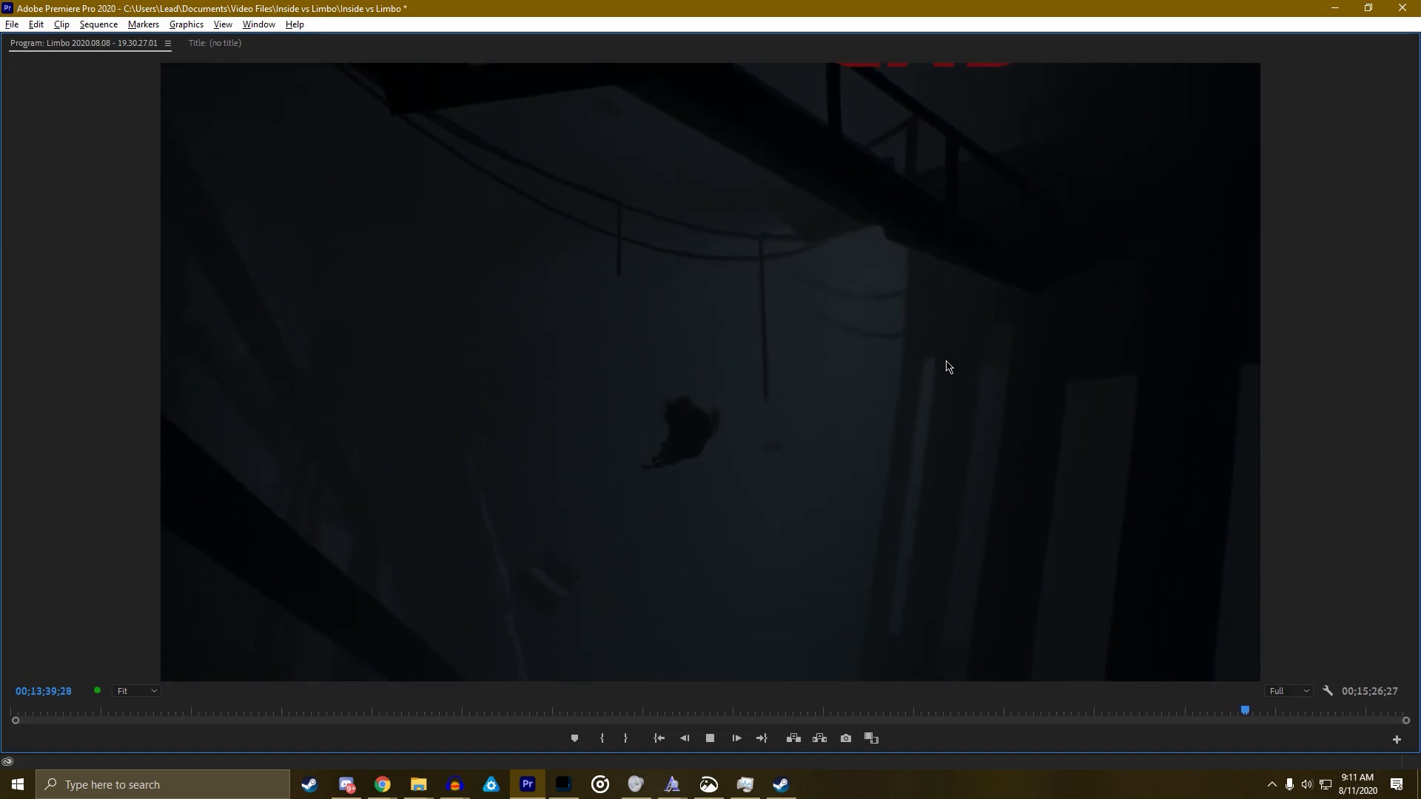
key(space)
key(grave)
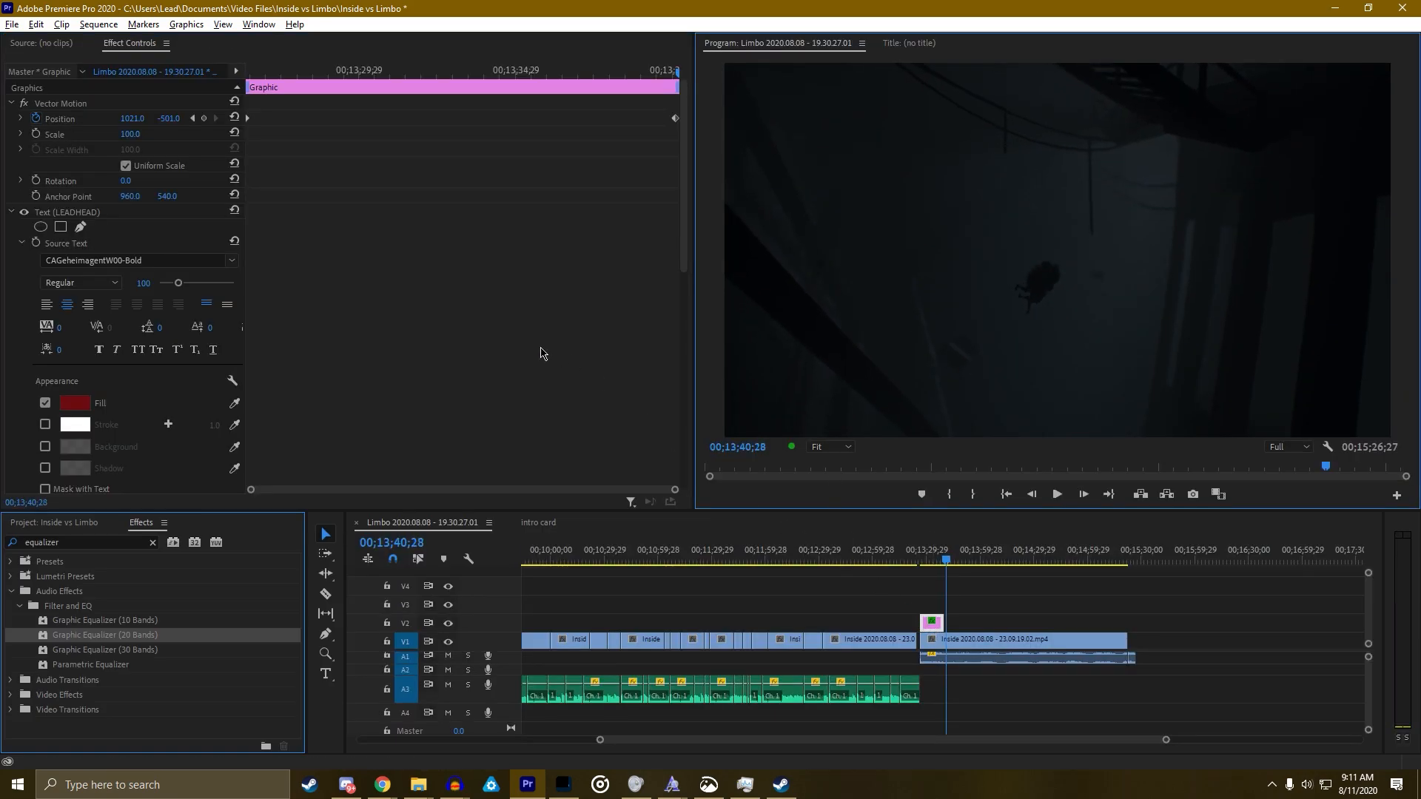
Step through the Mask Path keyframes to reach the 00;13;38;15 keyframe
scroll(311, 196, down, 10)
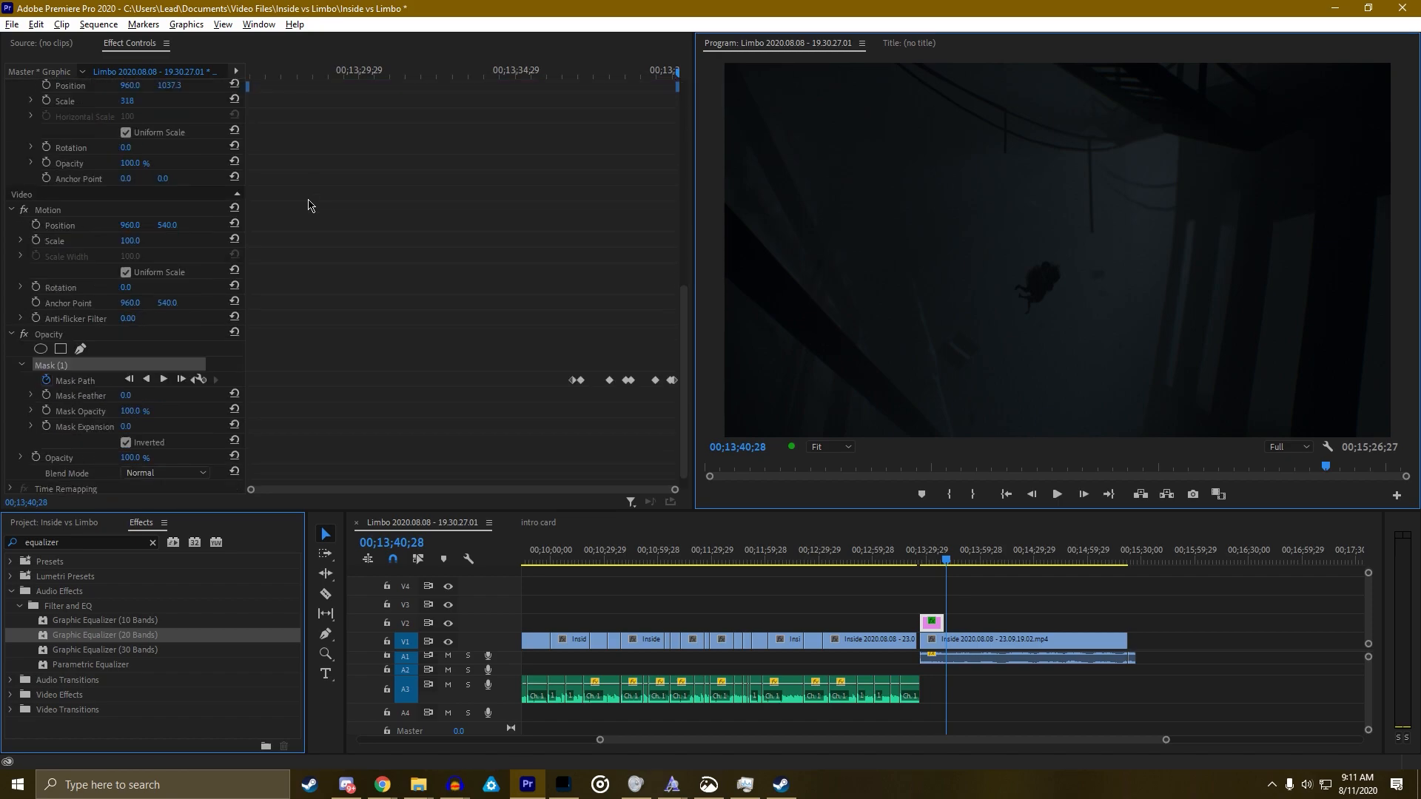
click(190, 366)
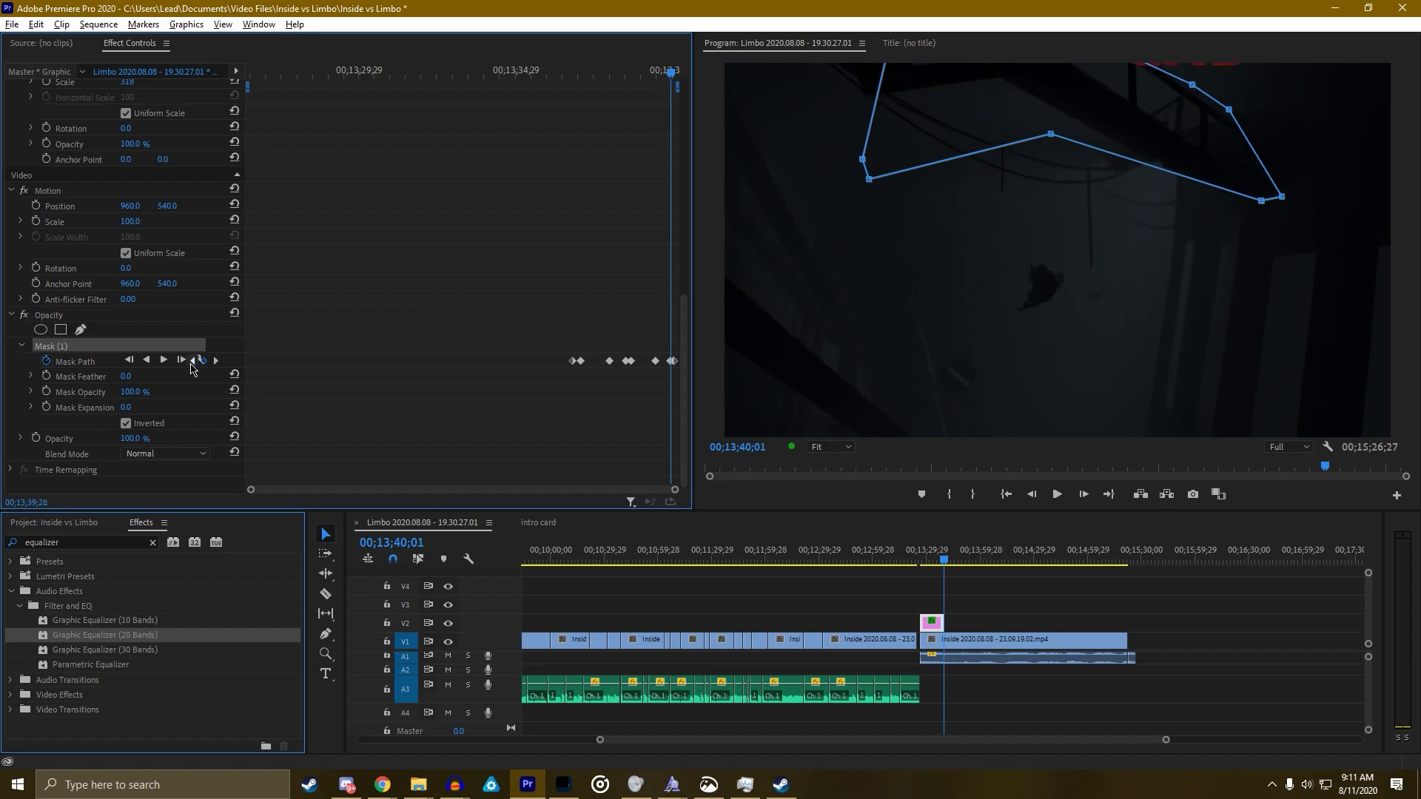
click(190, 366)
click(190, 365)
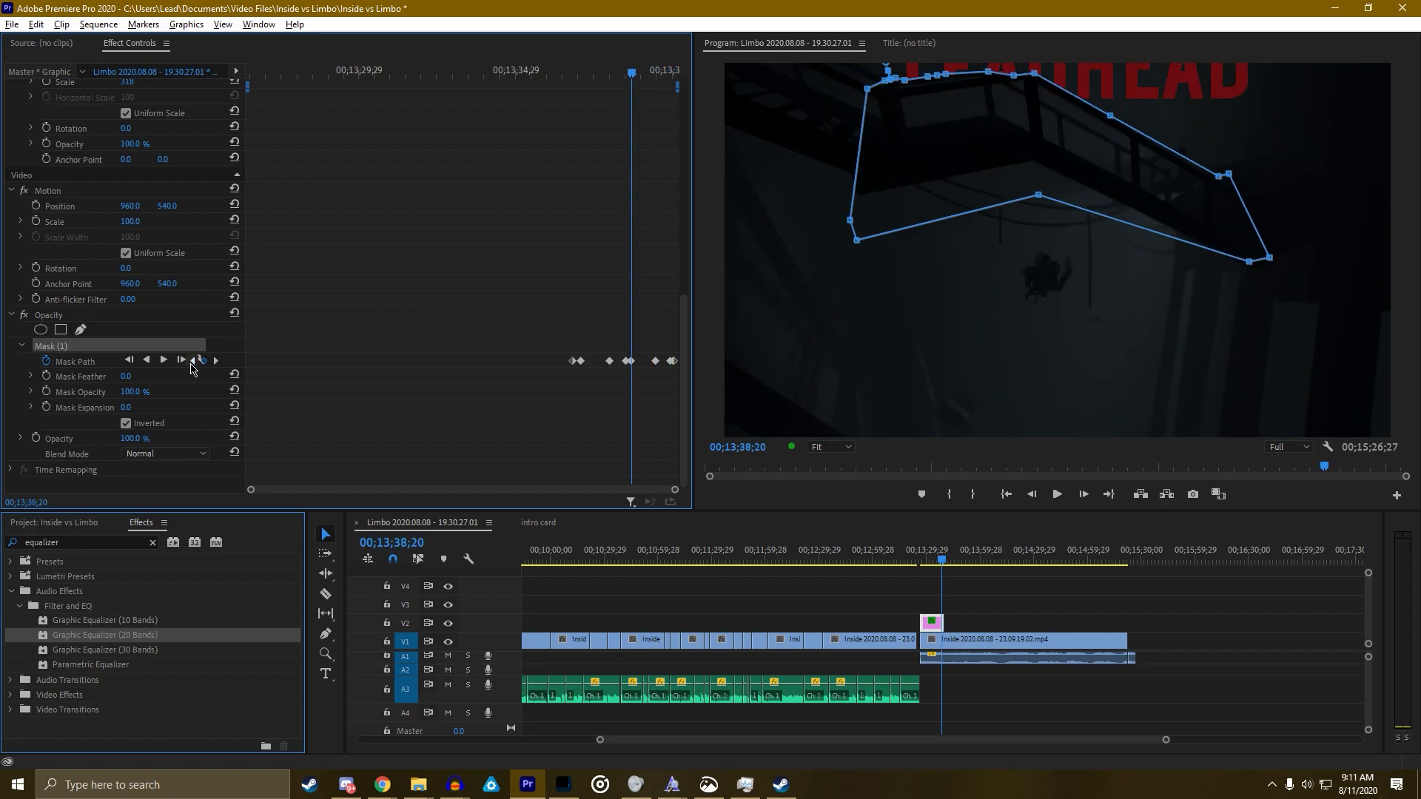
click(191, 365)
click(190, 366)
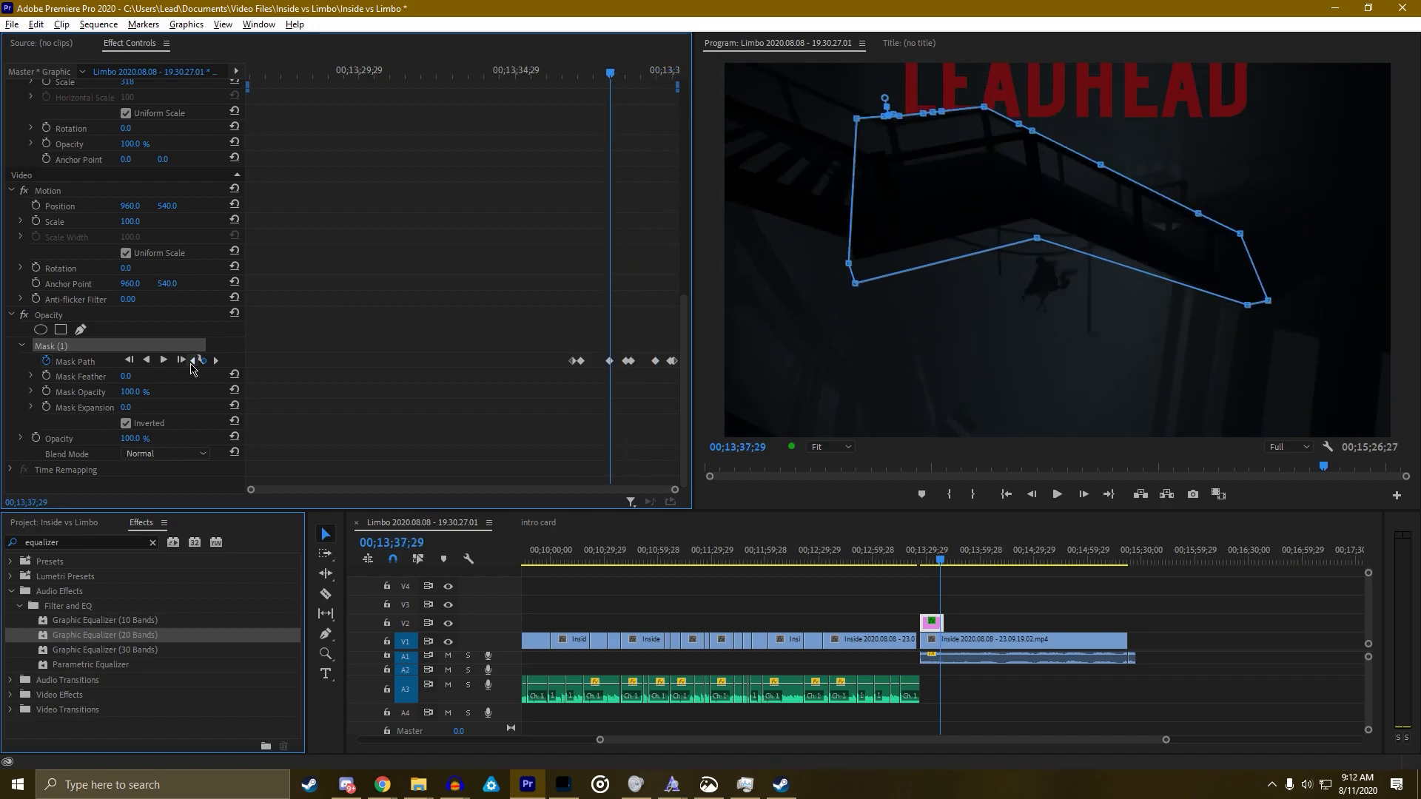
click(215, 372)
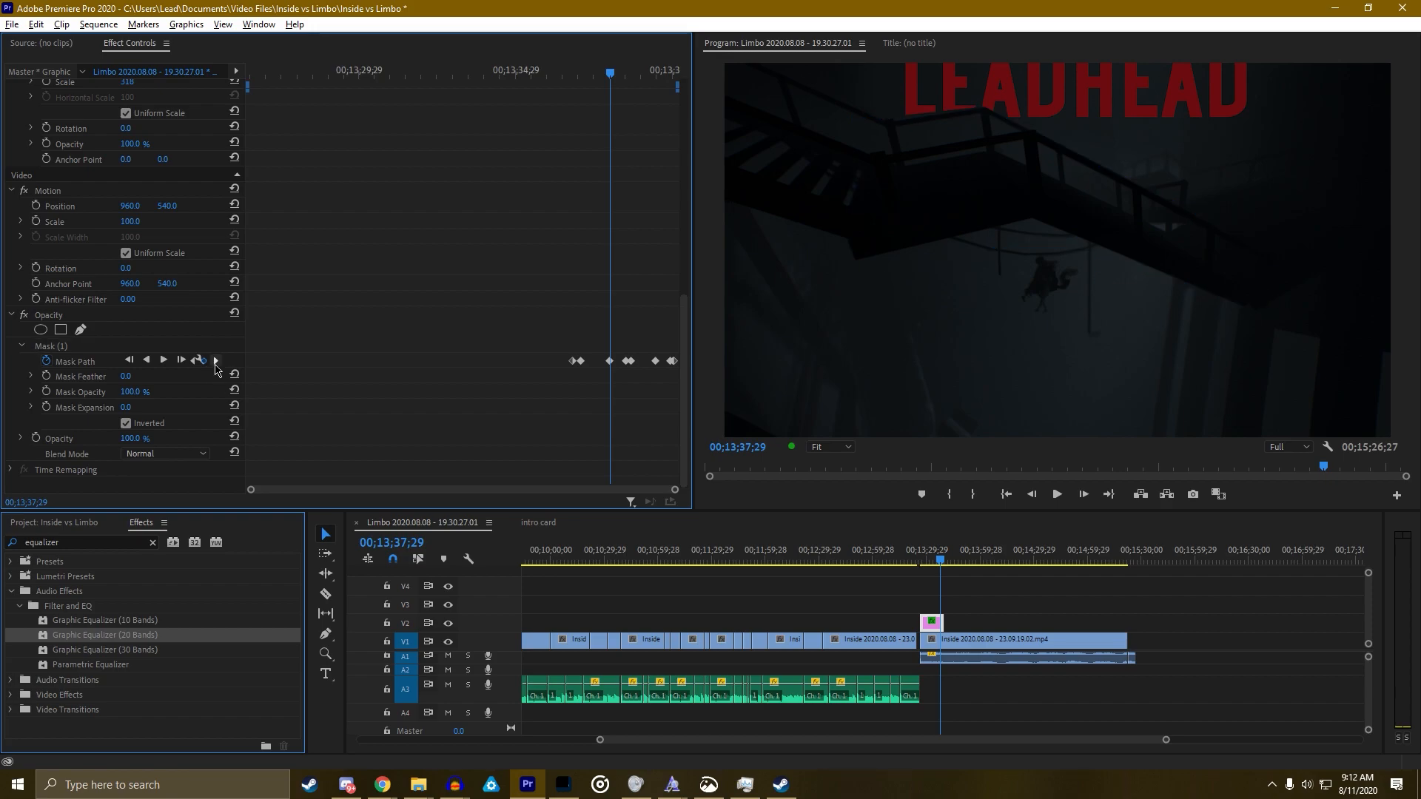
click(216, 364)
Drag the mask vertices in the maximized Program Monitor to fit the overhead staircase
key(grave)
key(grave)
click(64, 347)
key(grave)
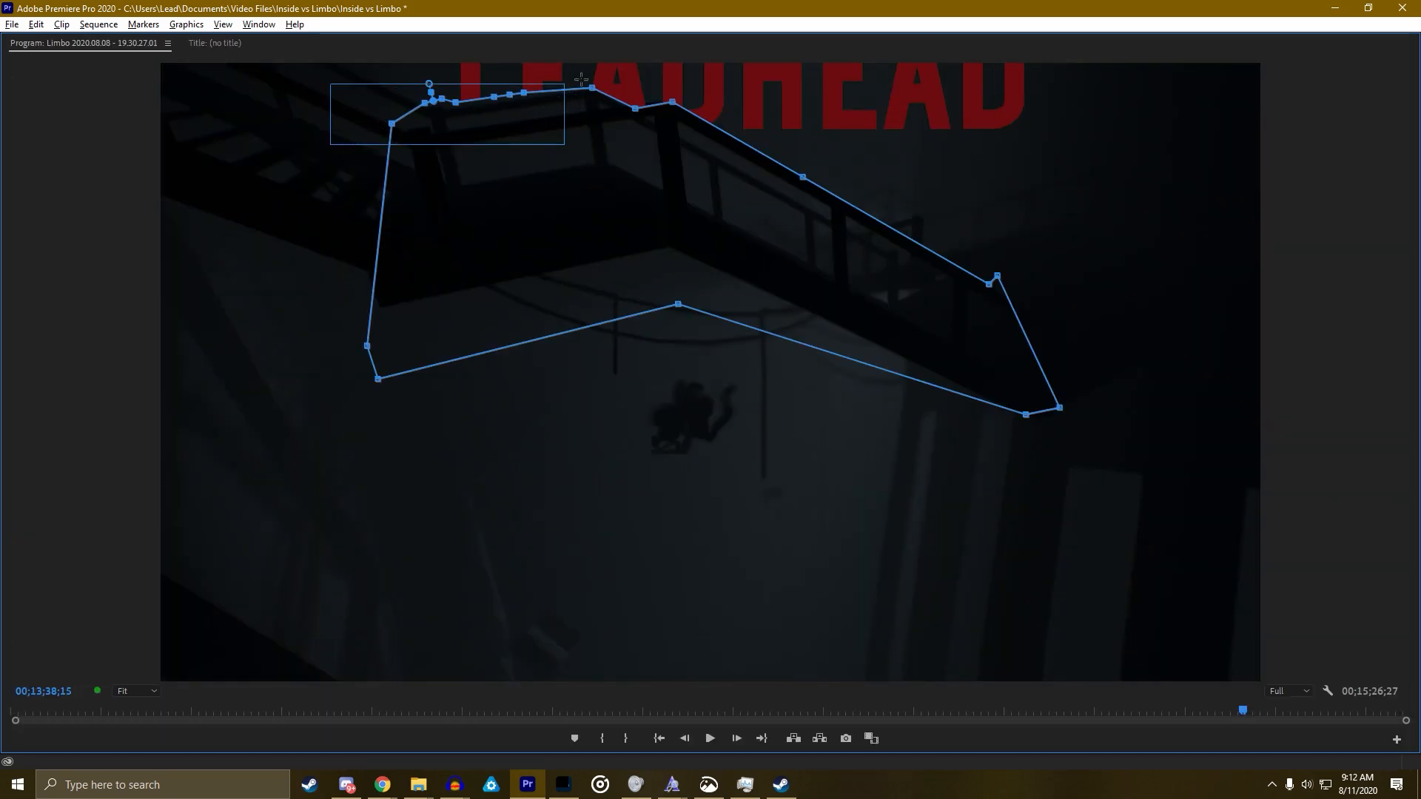
drag(522, 98, 522, 104)
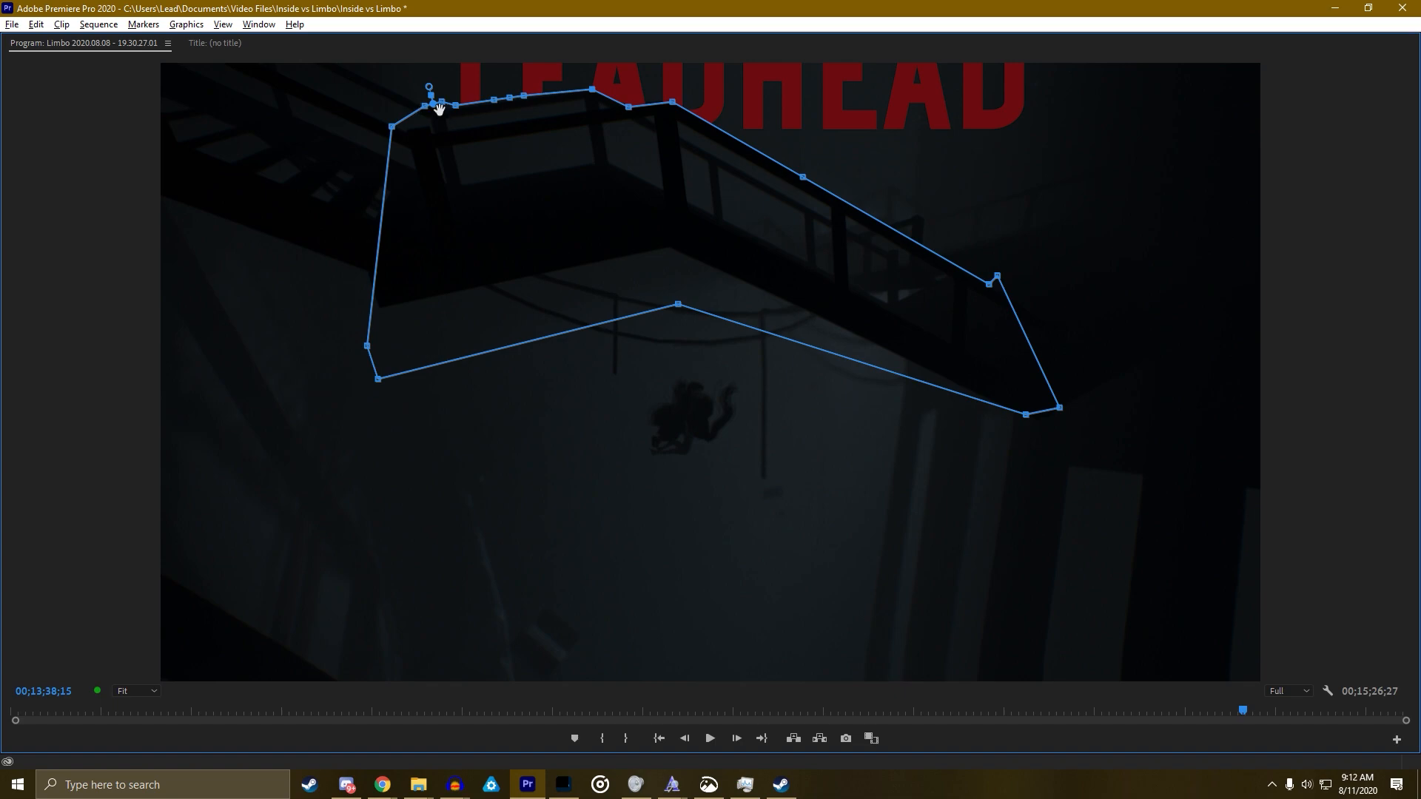
drag(439, 102, 438, 107)
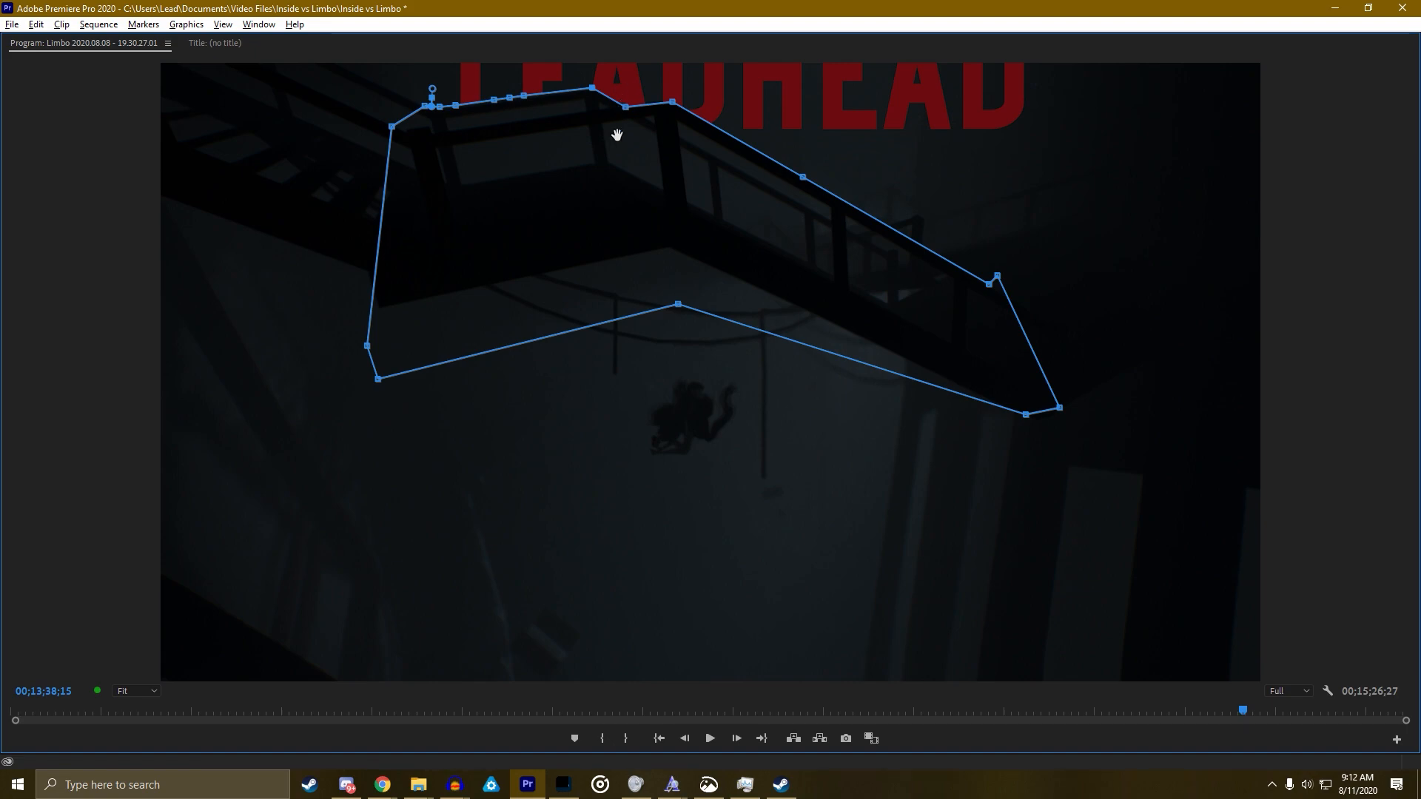
key(grave)
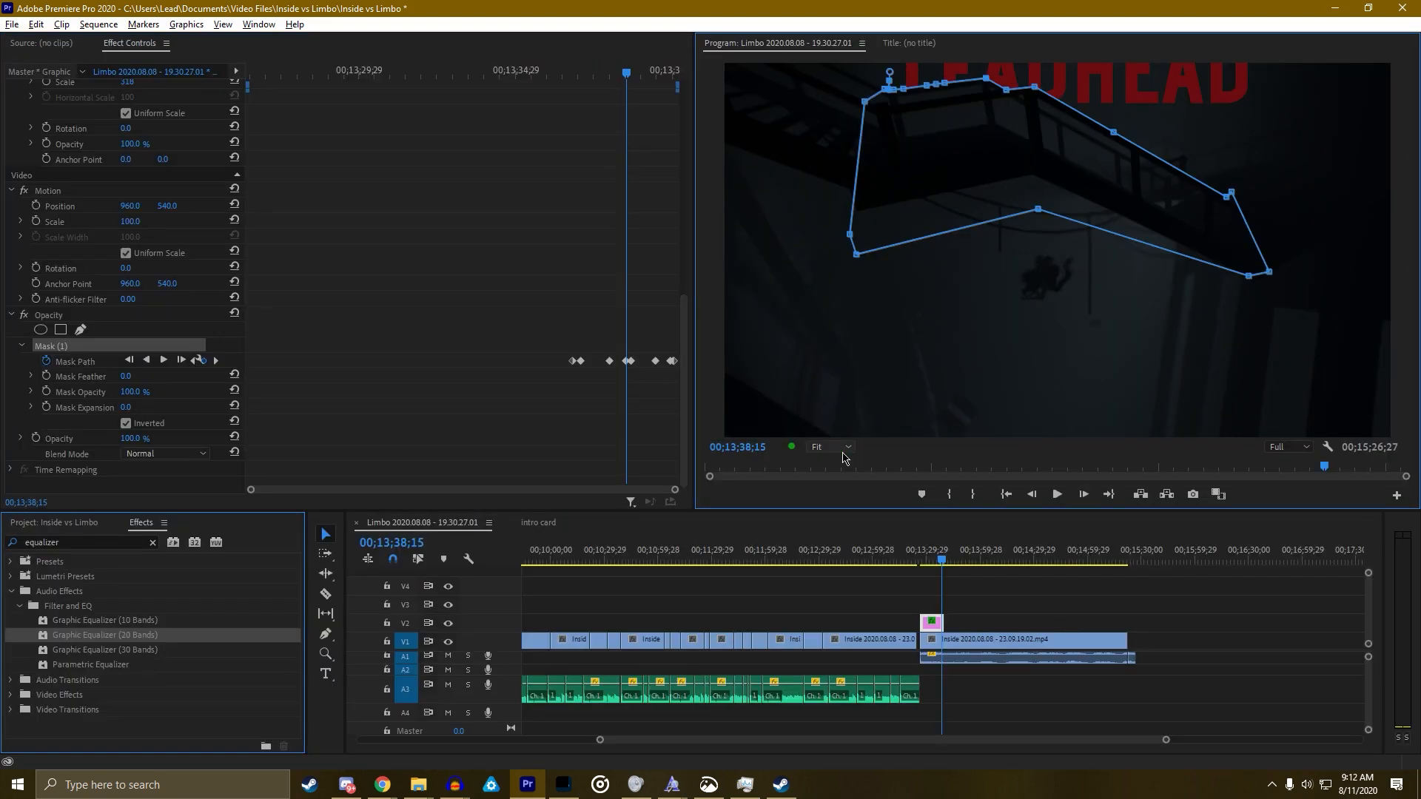
Track the mask forward one frame and shift it up to line up with the stairs
click(216, 361)
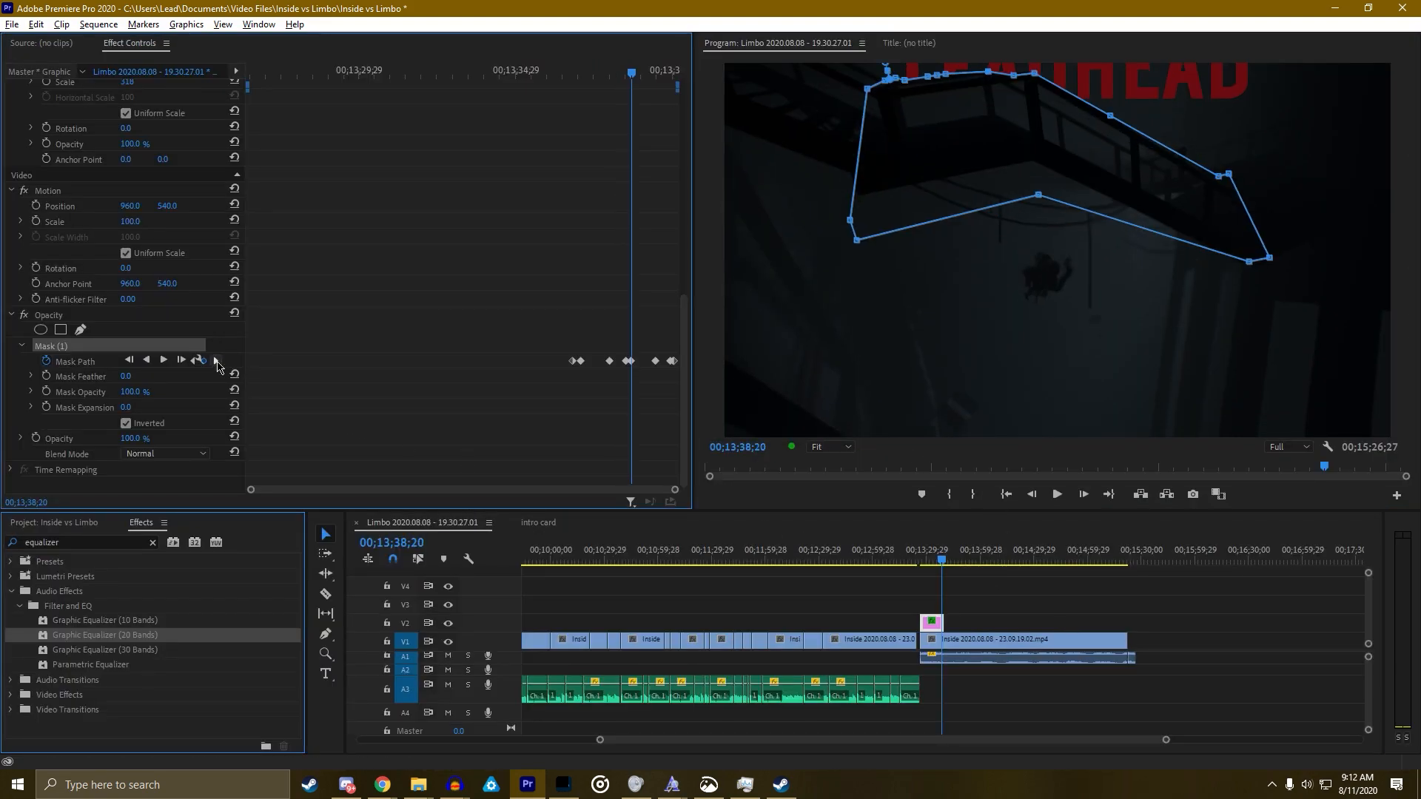
key(Left)
key(Left)
key(Left)
key(Left)
key(Left)
drag(990, 134, 990, 129)
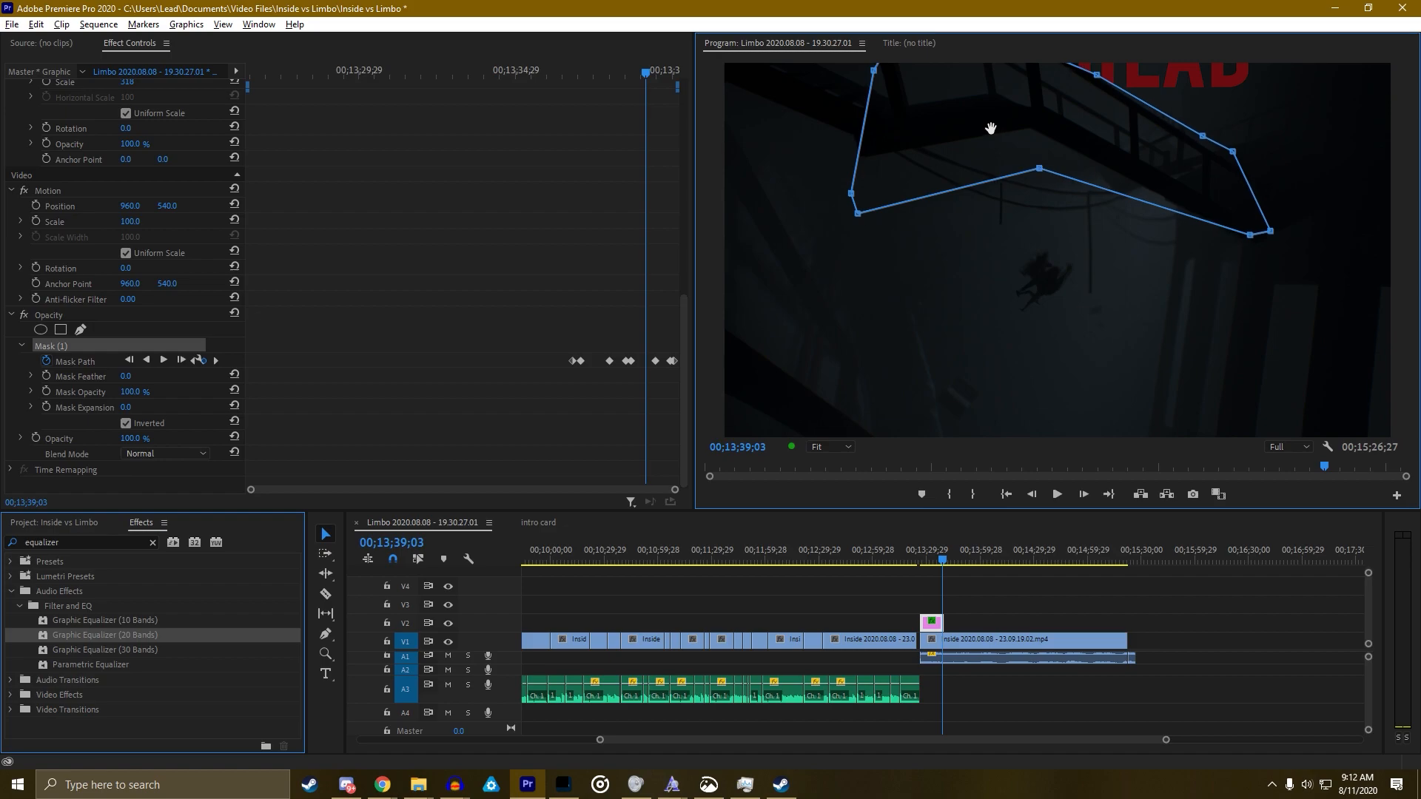
key(Right)
key(Right)
key(Right)
key(Right)
key(Right)
key(Right)
key(Right)
key(Right)
key(Right)
key(Right)
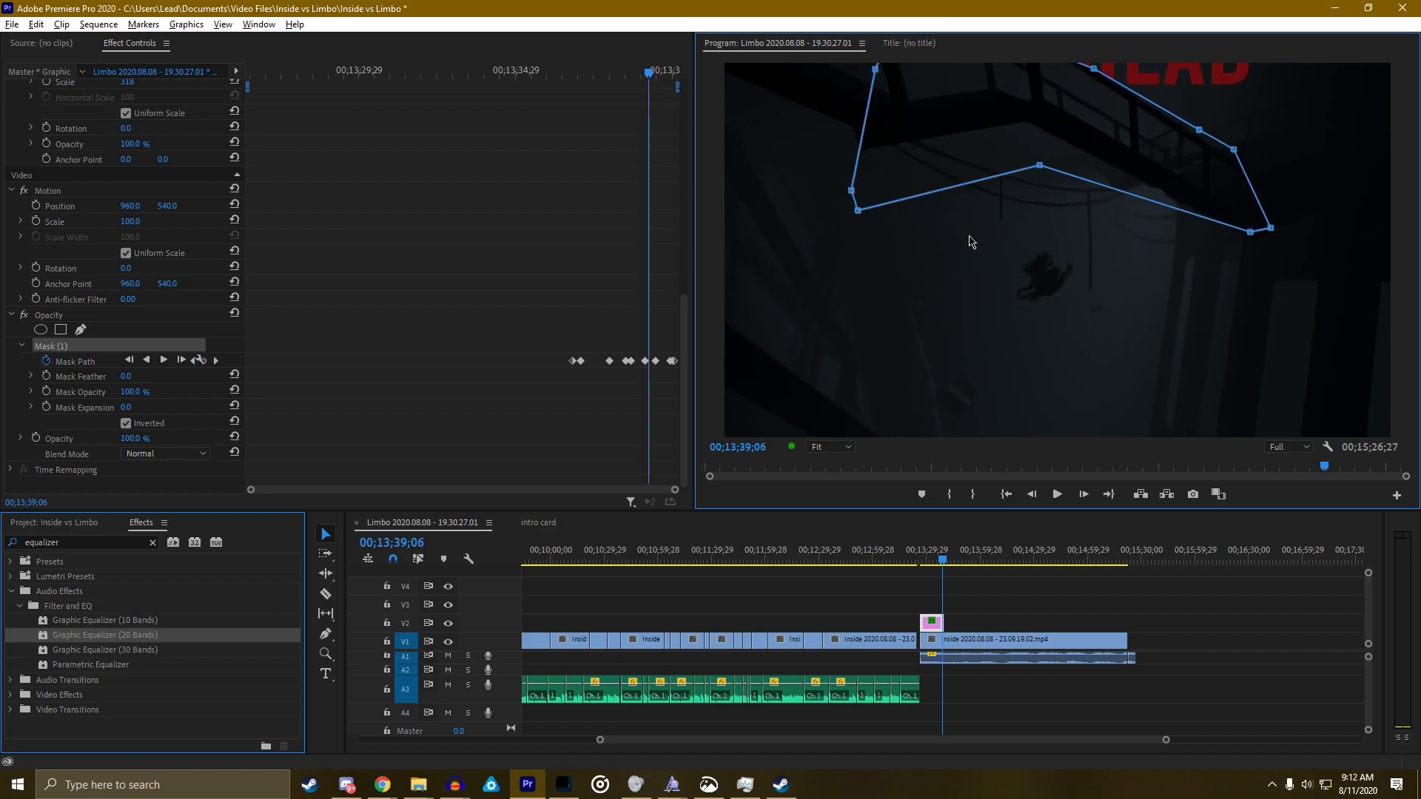
key(Right)
key(Right)
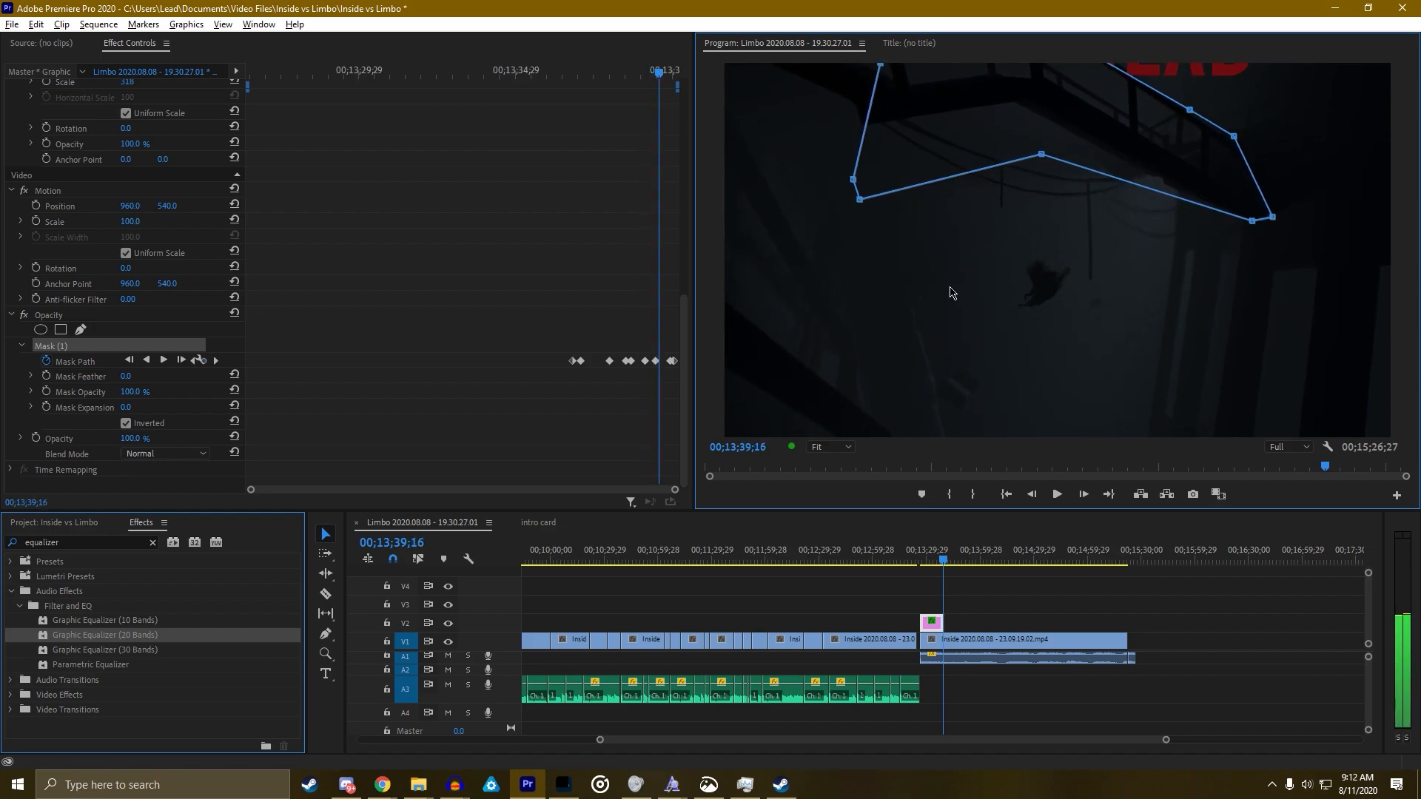
Preview the masked title full-screen from just before the stairs, then step back to check it
drag(923, 561, 937, 549)
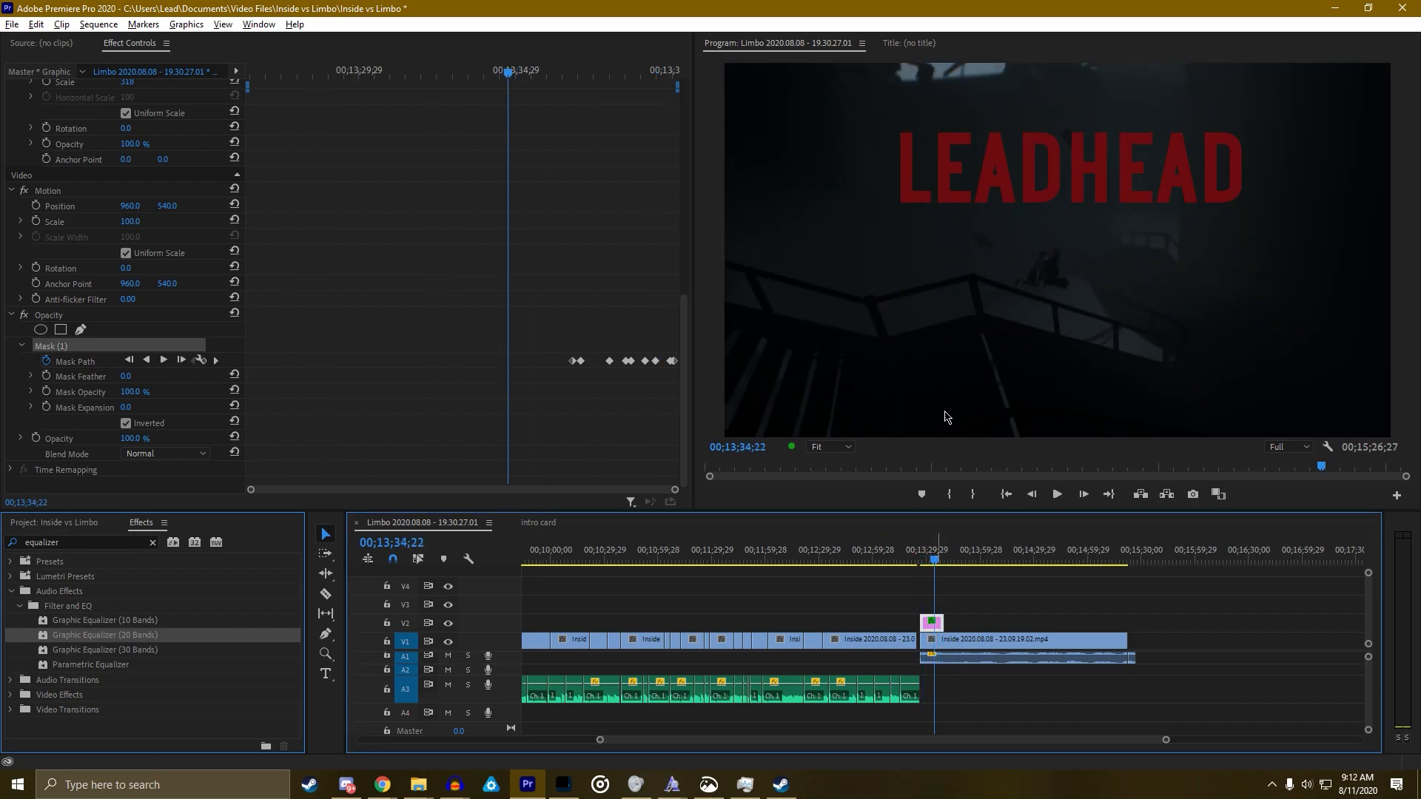
key(grave)
key(space)
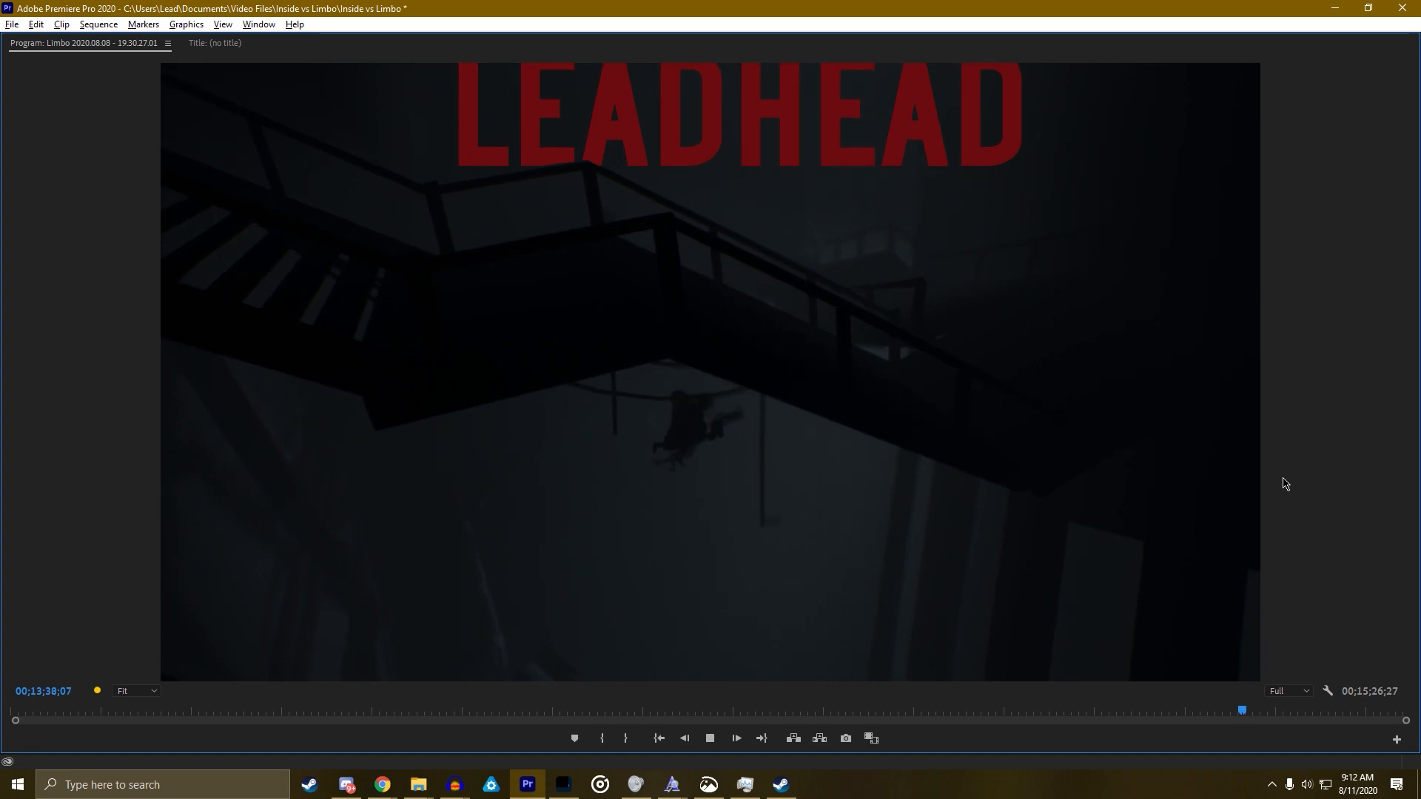
key(space)
key(Left)
key(Left)
key(Left)
key(Left)
key(Left)
key(Left)
key(Left)
key(Left)
key(Left)
key(Left)
key(Left)
key(Left)
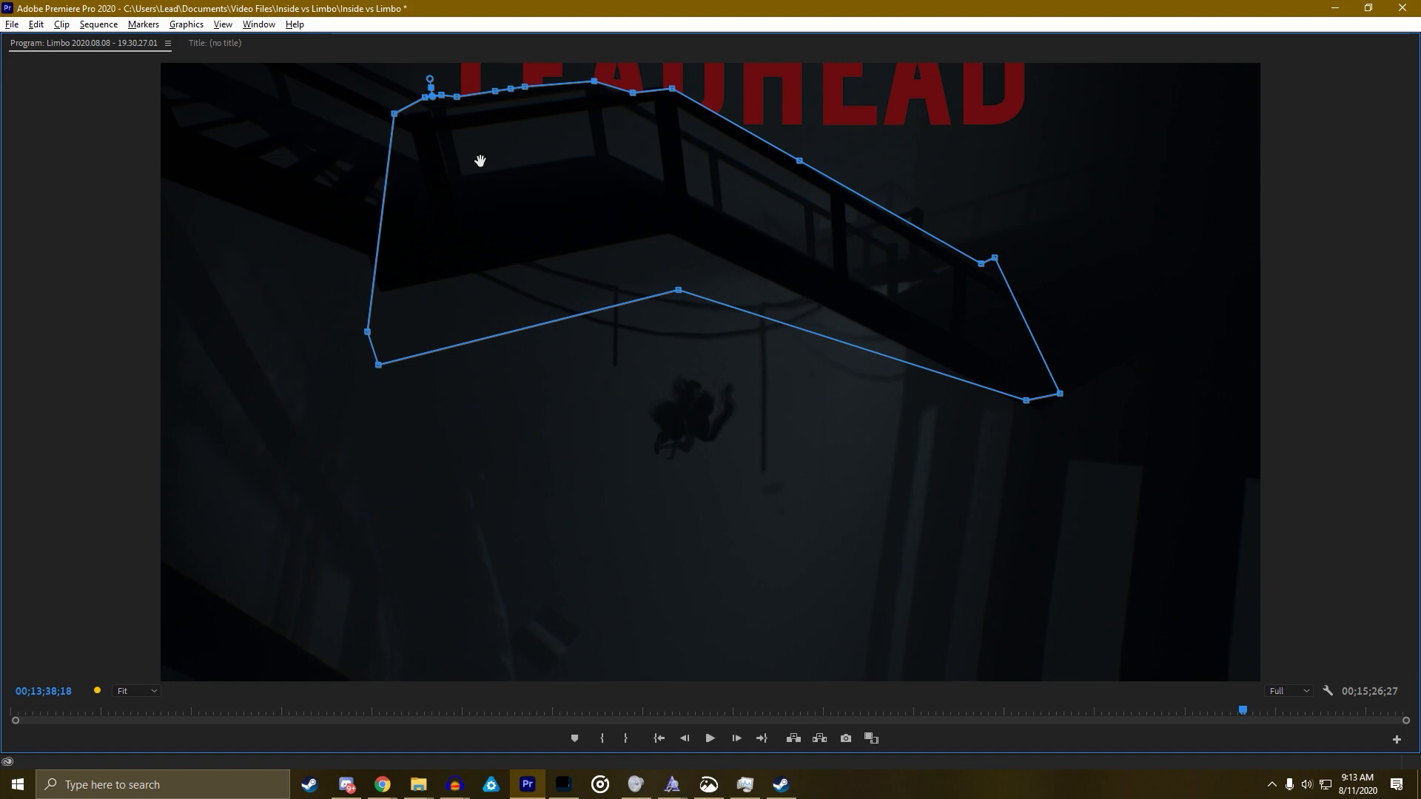
At 00;13;38;24, push the top mask vertex past the frame edge and move a right-side vertex down
key(space)
key(space)
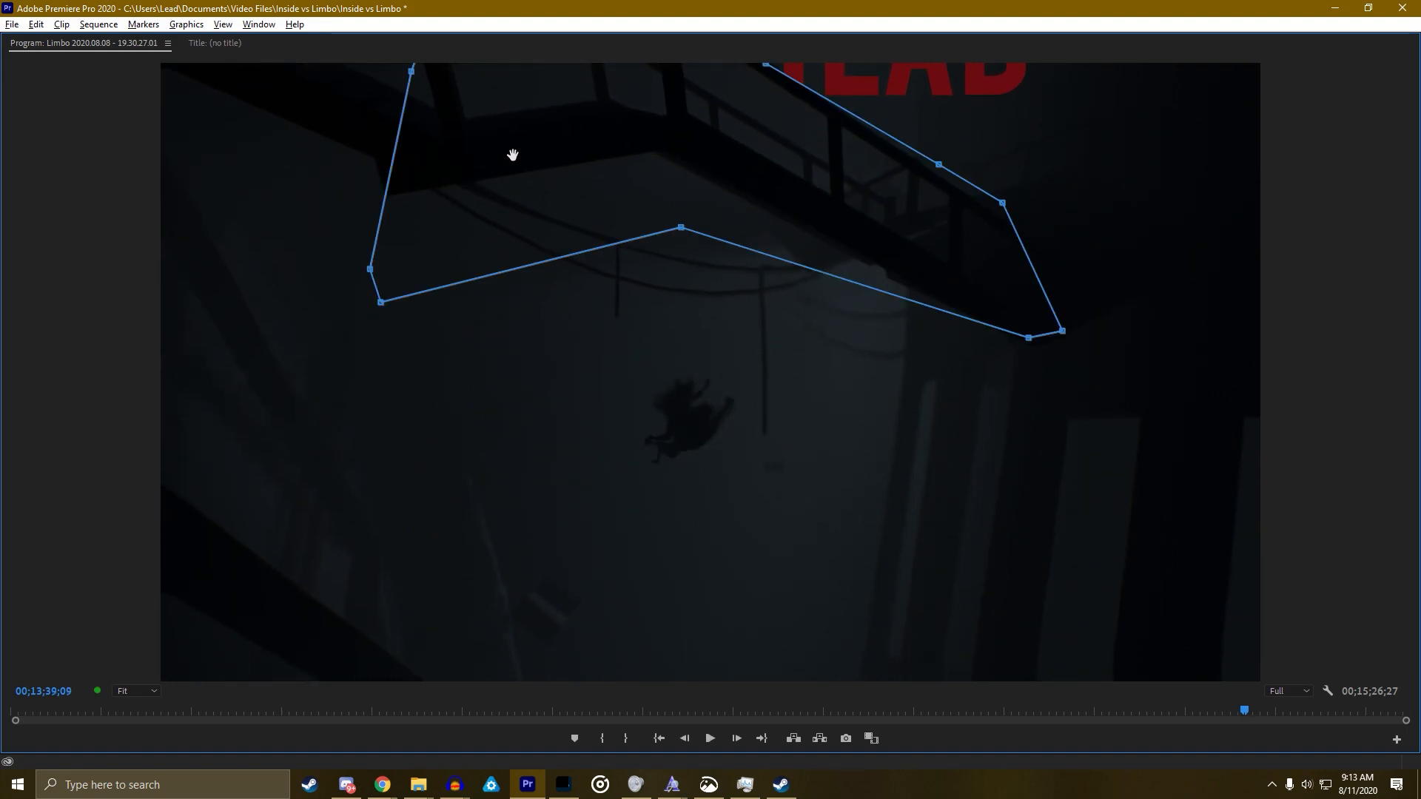
key(Left)
key(Left)
key(Left)
key(Left)
key(Left)
key(Left)
key(Left)
key(Left)
key(Left)
key(Left)
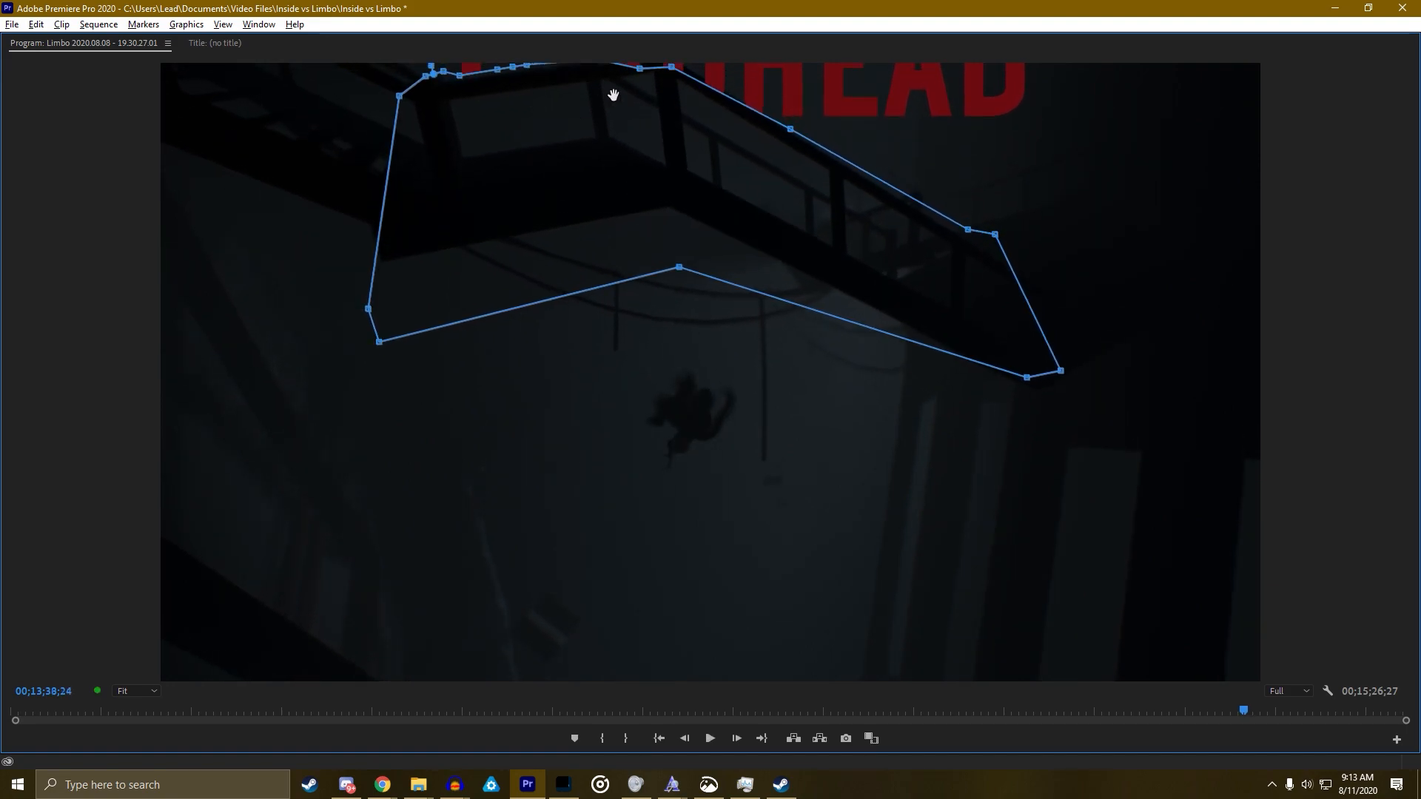
drag(672, 66, 671, 57)
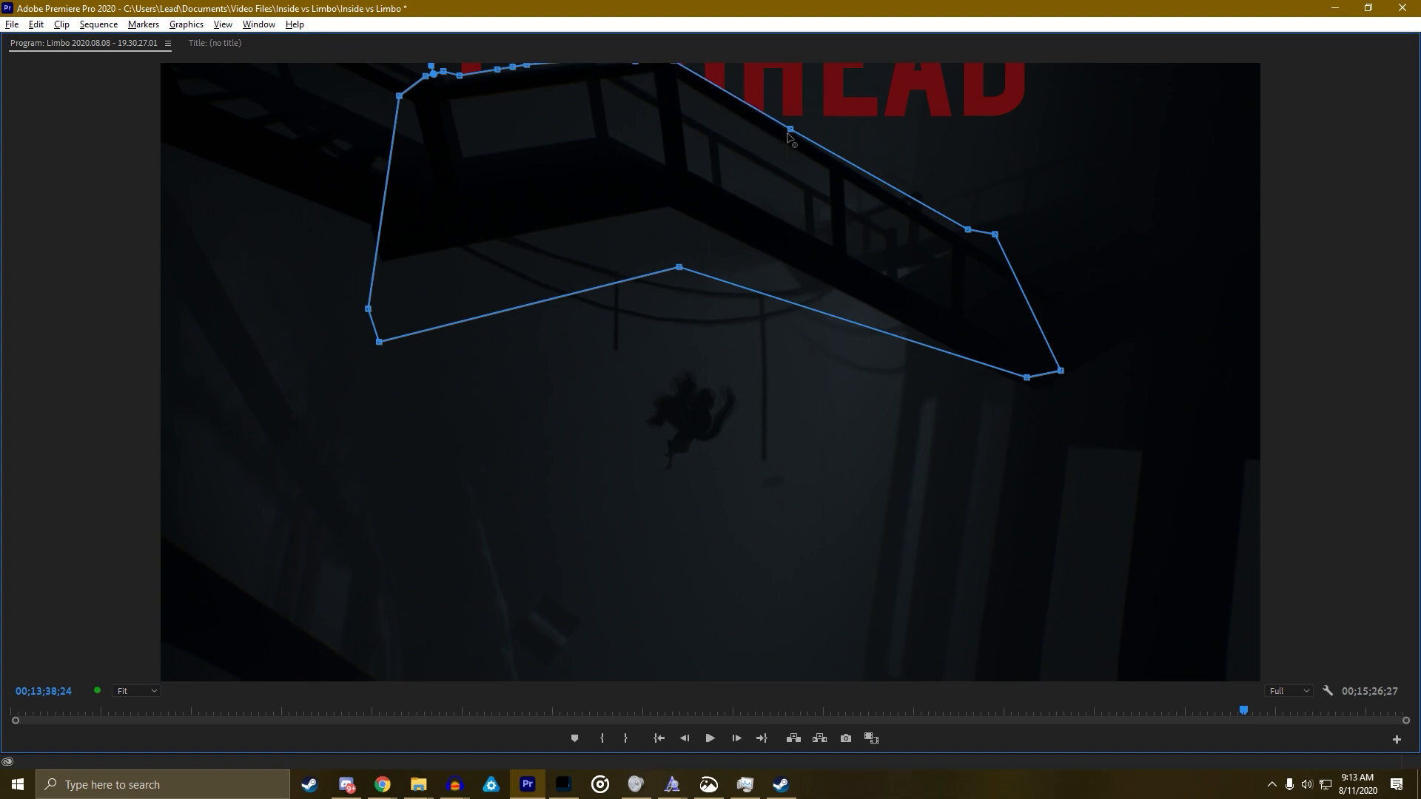
drag(968, 230, 1006, 260)
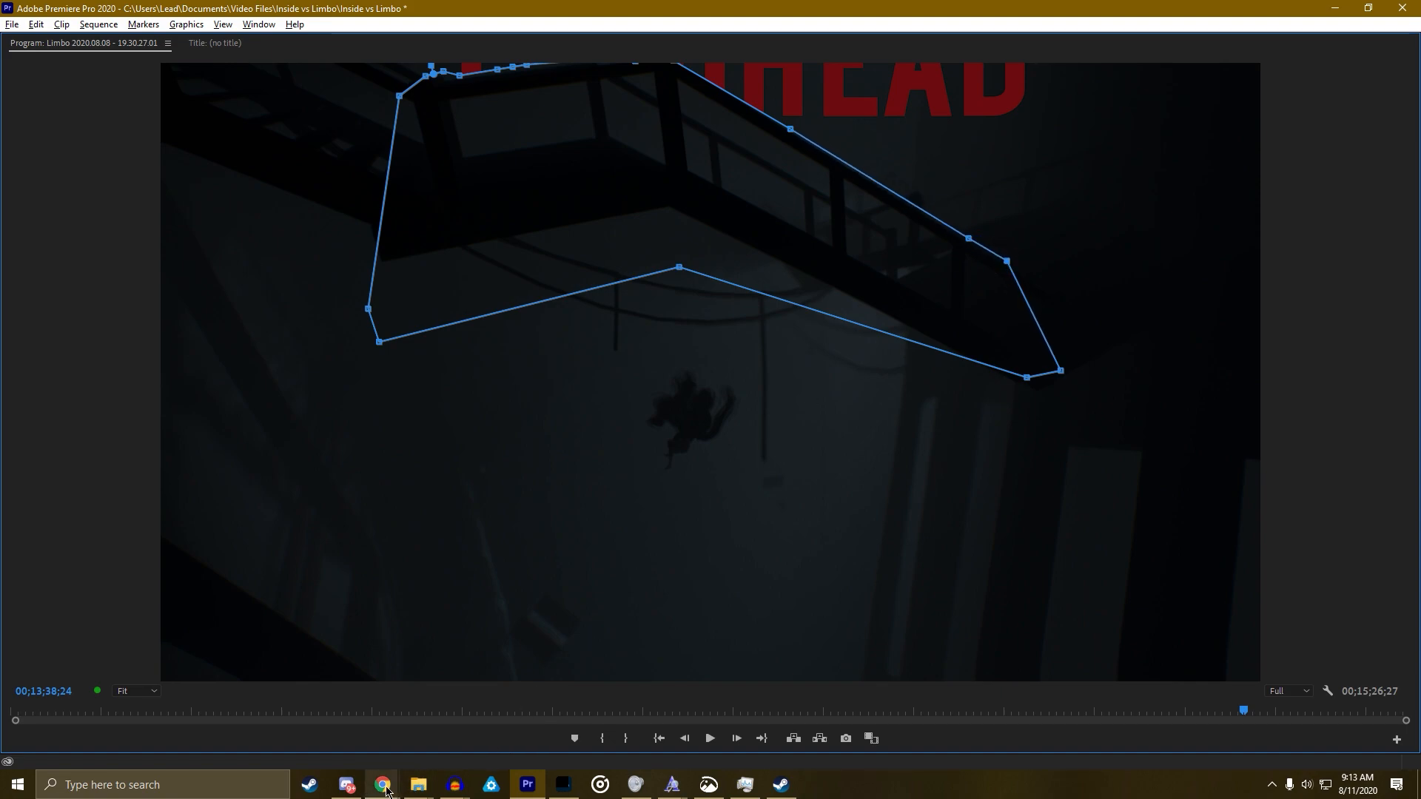
Undo a stray change, then move a top vertex down-left and raise the lower-right vertex to the stairs
mouse_move(382, 784)
mouse_move(353, 738)
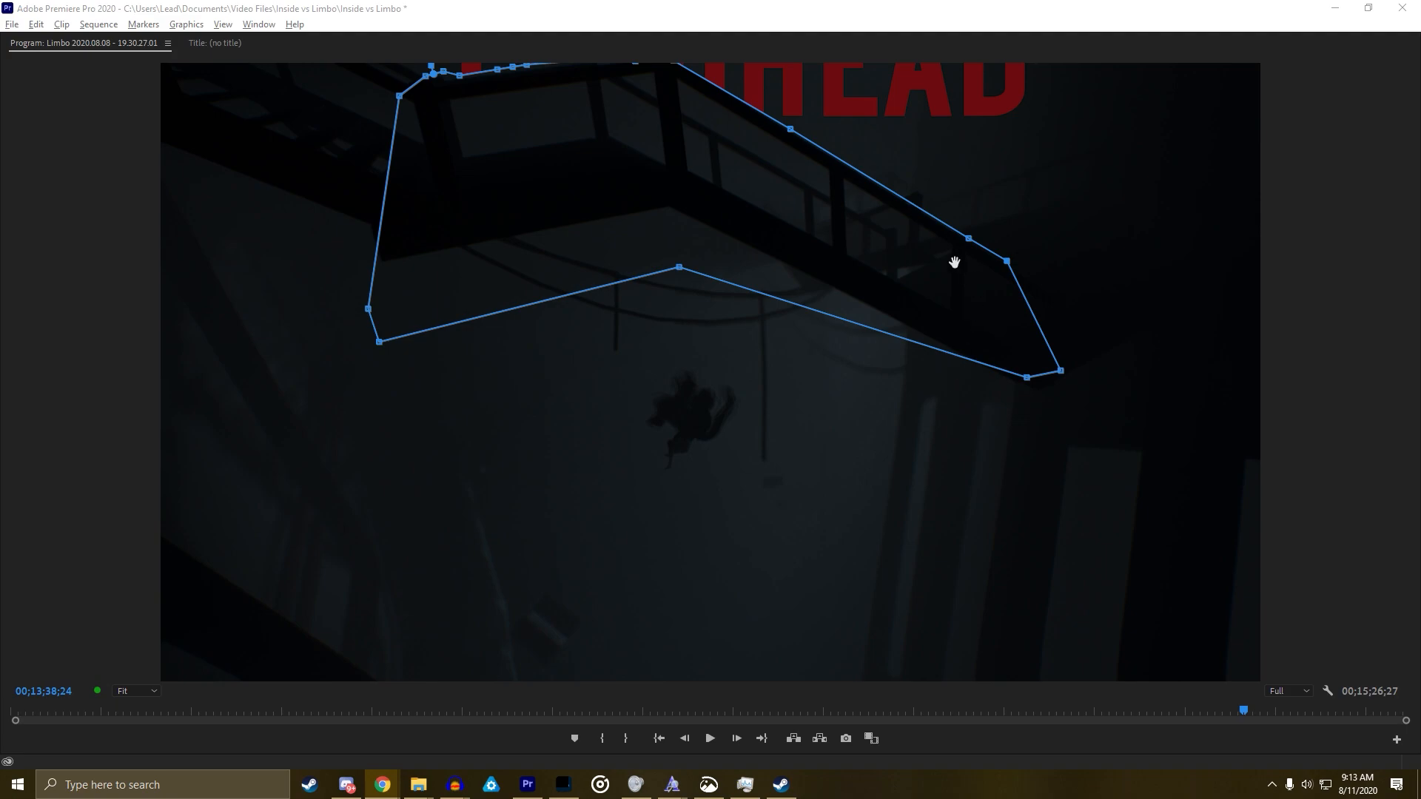
click(440, 78)
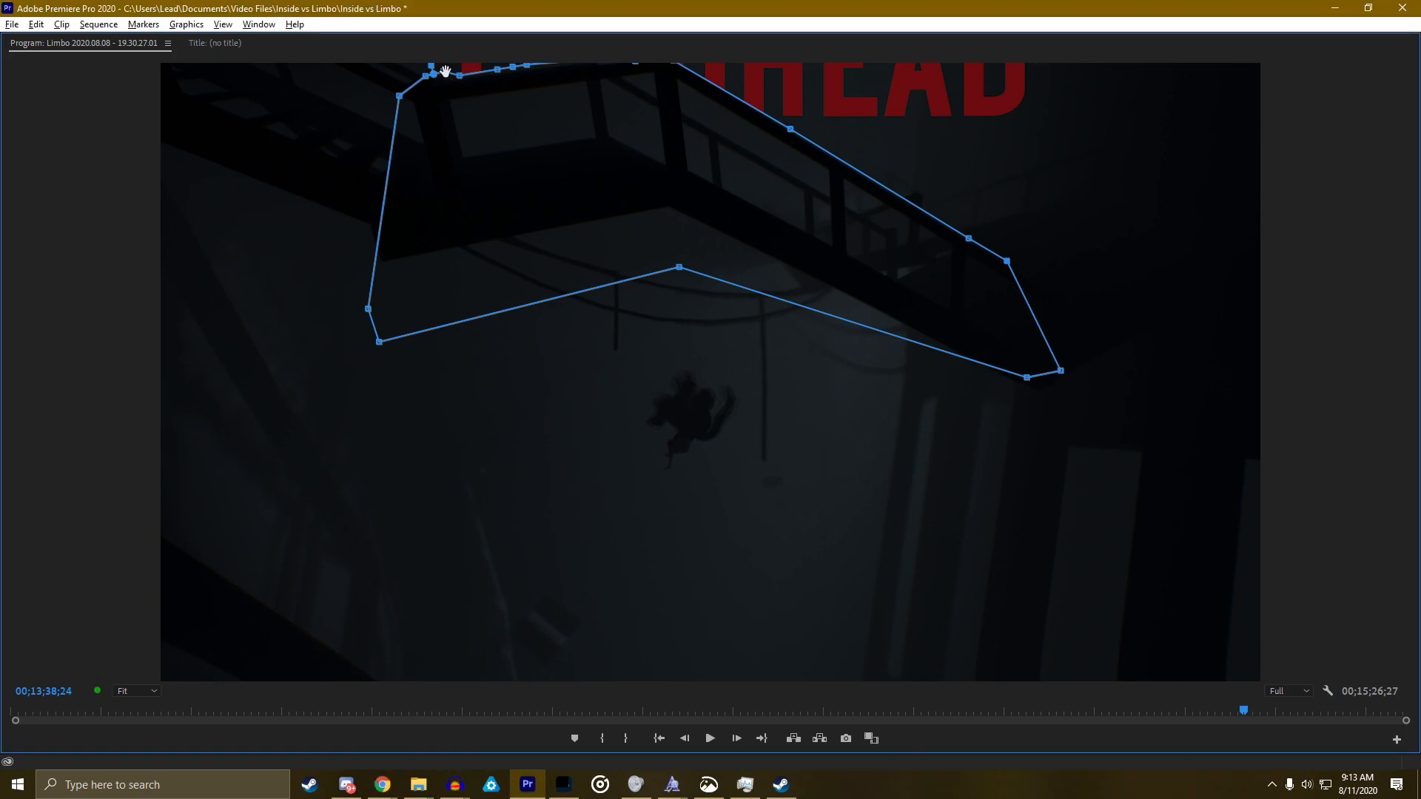
key(ctrl+z)
key(ctrl+z)
drag(444, 74, 396, 122)
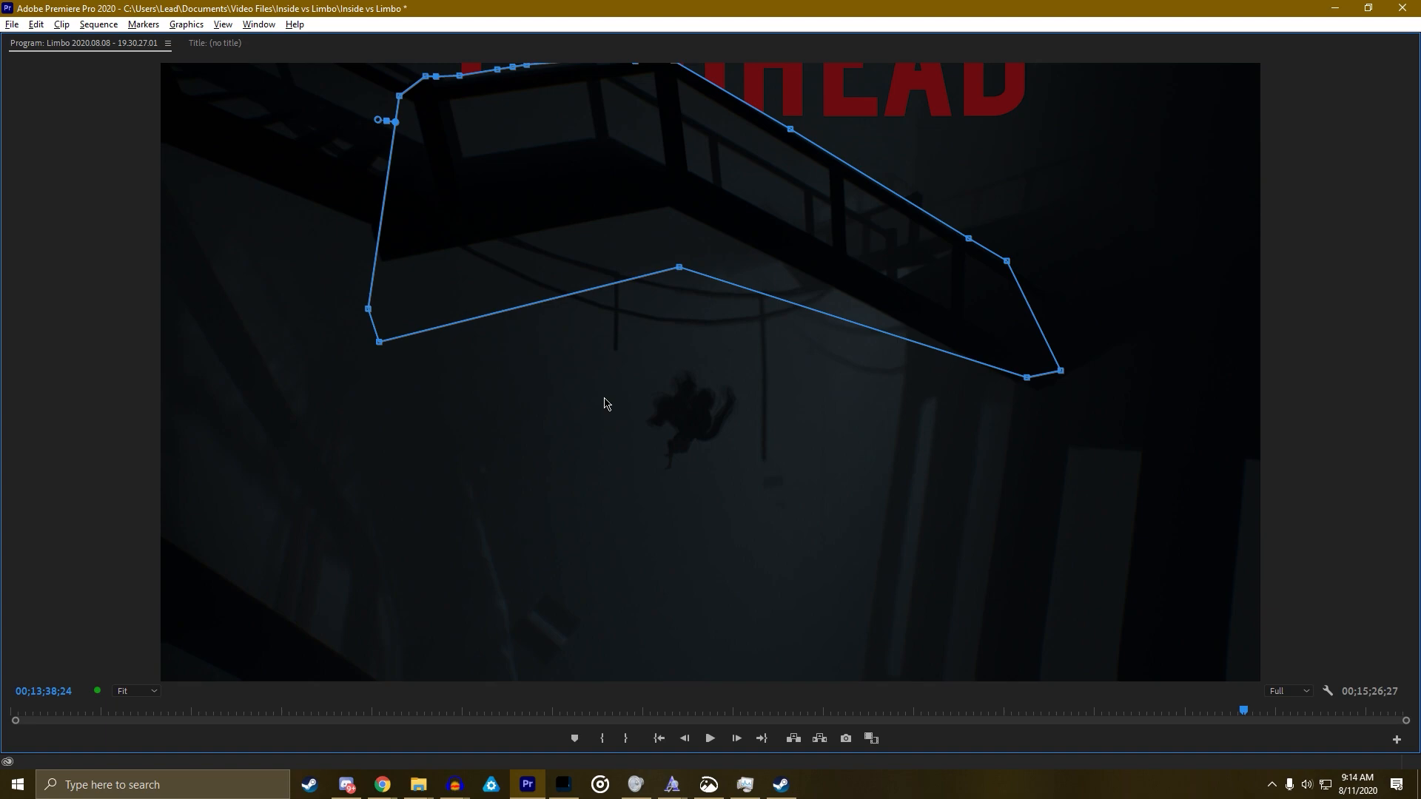
drag(680, 270, 670, 213)
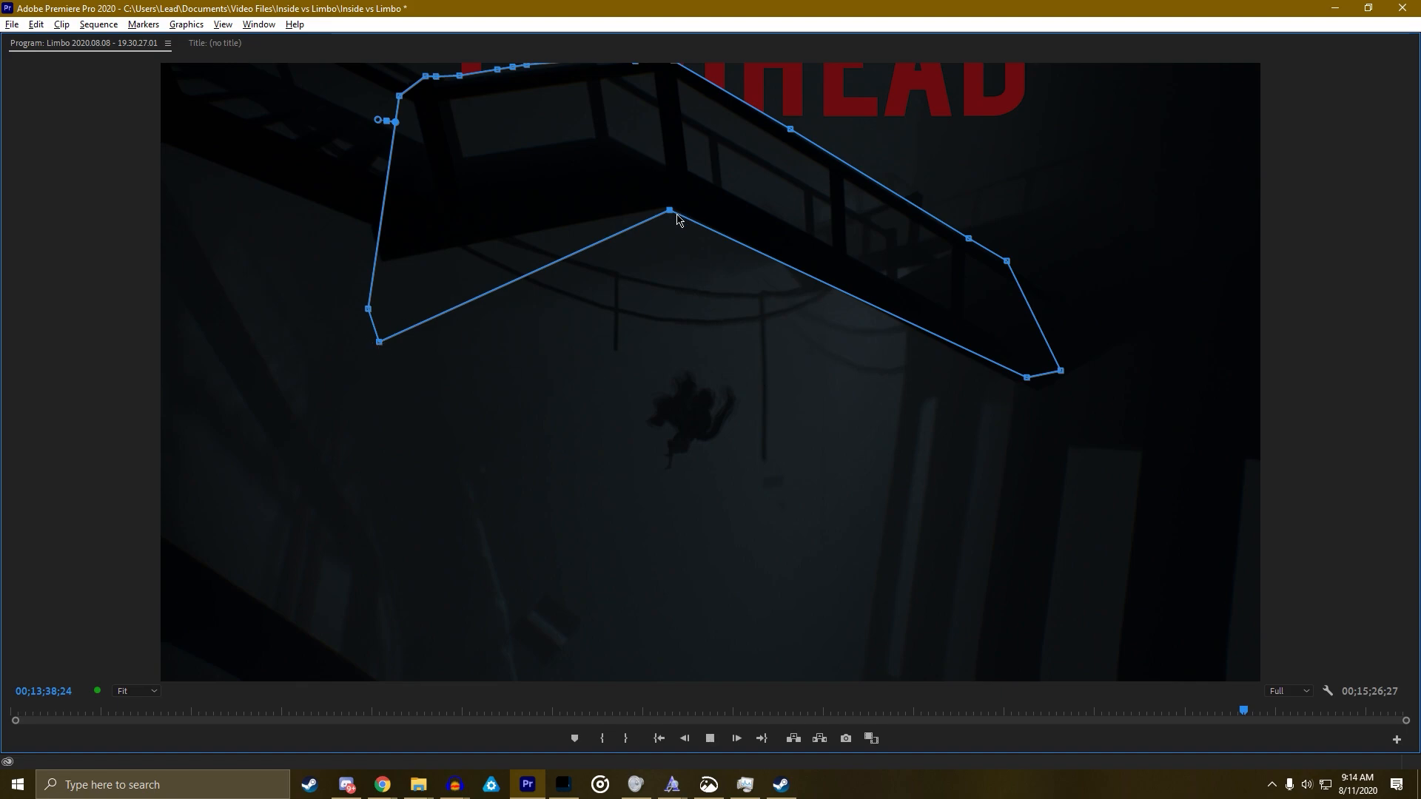
key(grave)
Replay the masked title full-screen and step back frame by frame to inspect the mask
key(grave)
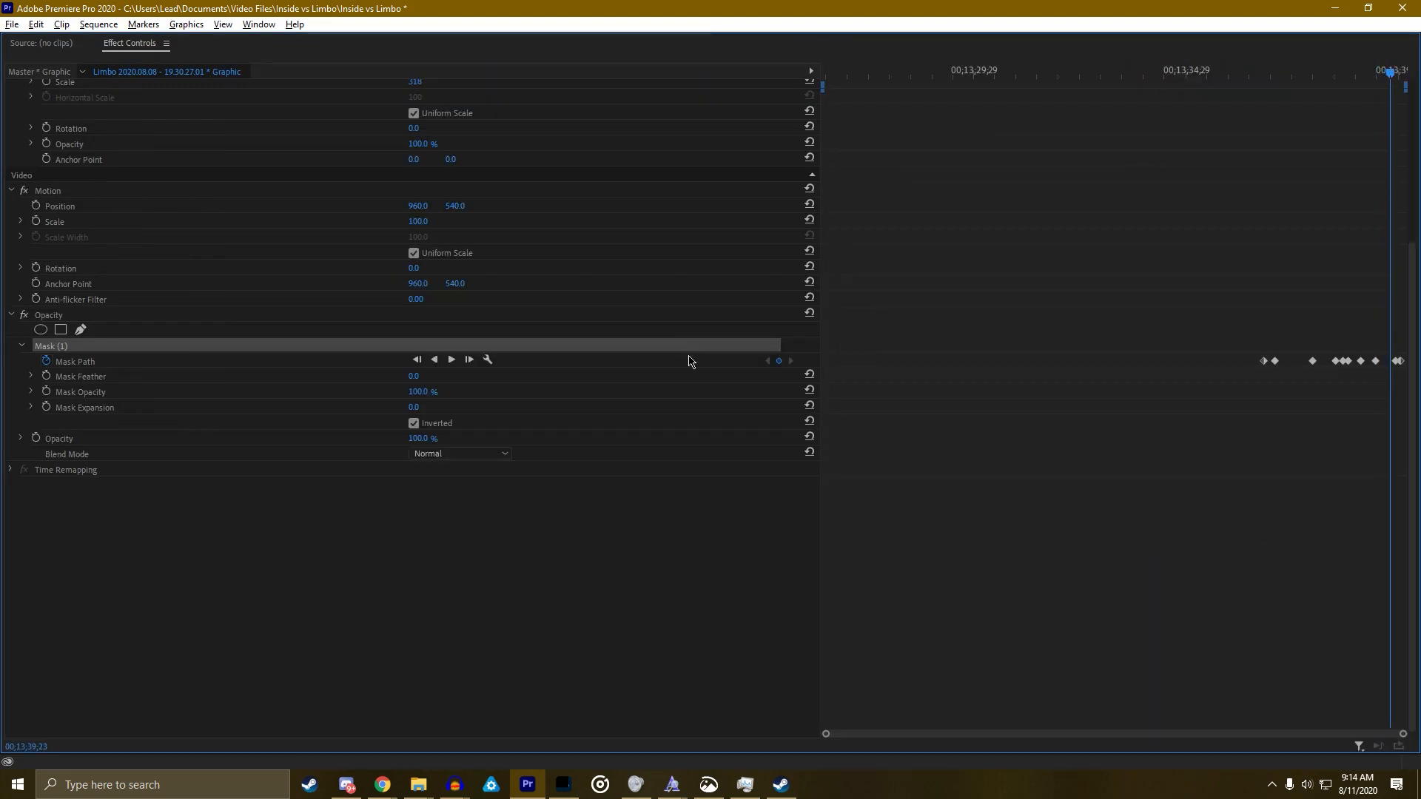
key(grave)
click(914, 355)
key(shift+Left)
key(shift+Left)
key(shift+Left)
key(shift+Left)
key(shift+Left)
key(shift+Left)
key(shift+Left)
key(shift+Left)
key(shift+Left)
key(shift+Left)
key(shift+Left)
key(shift+Left)
key(shift+Left)
key(shift+Left)
key(shift+Left)
key(shift+Left)
key(shift+Left)
key(shift+Left)
key(shift+Left)
key(shift+Left)
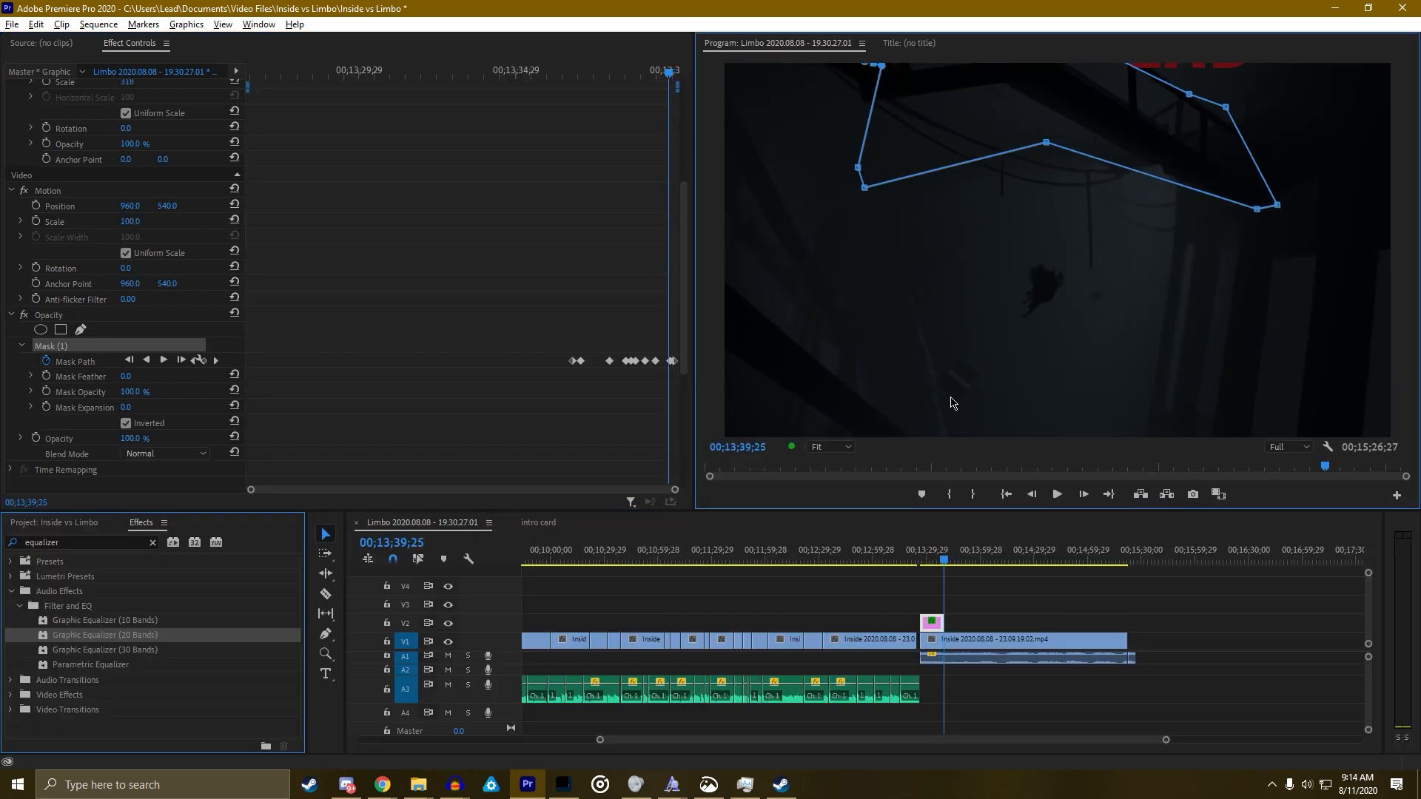
key(space)
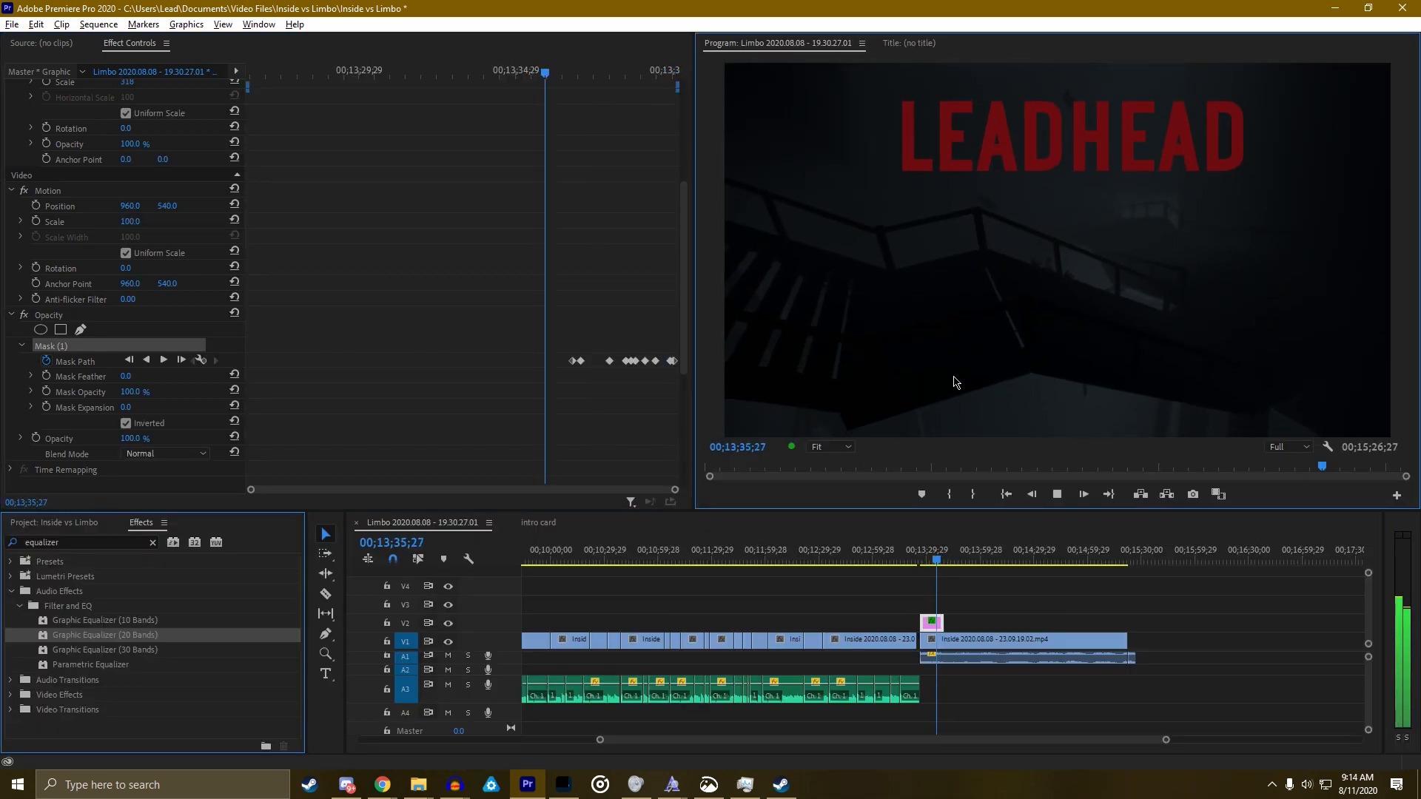
key(grave)
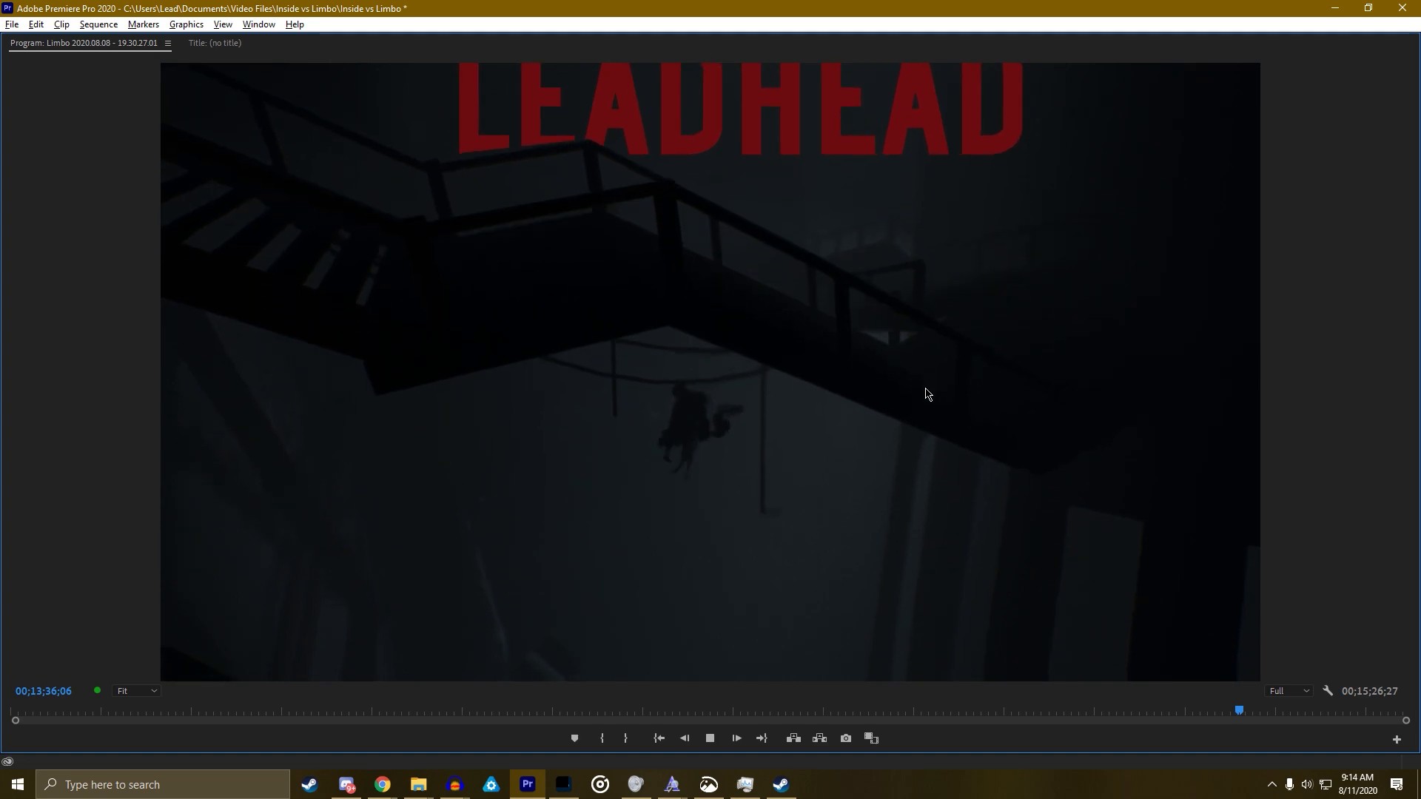
key(space)
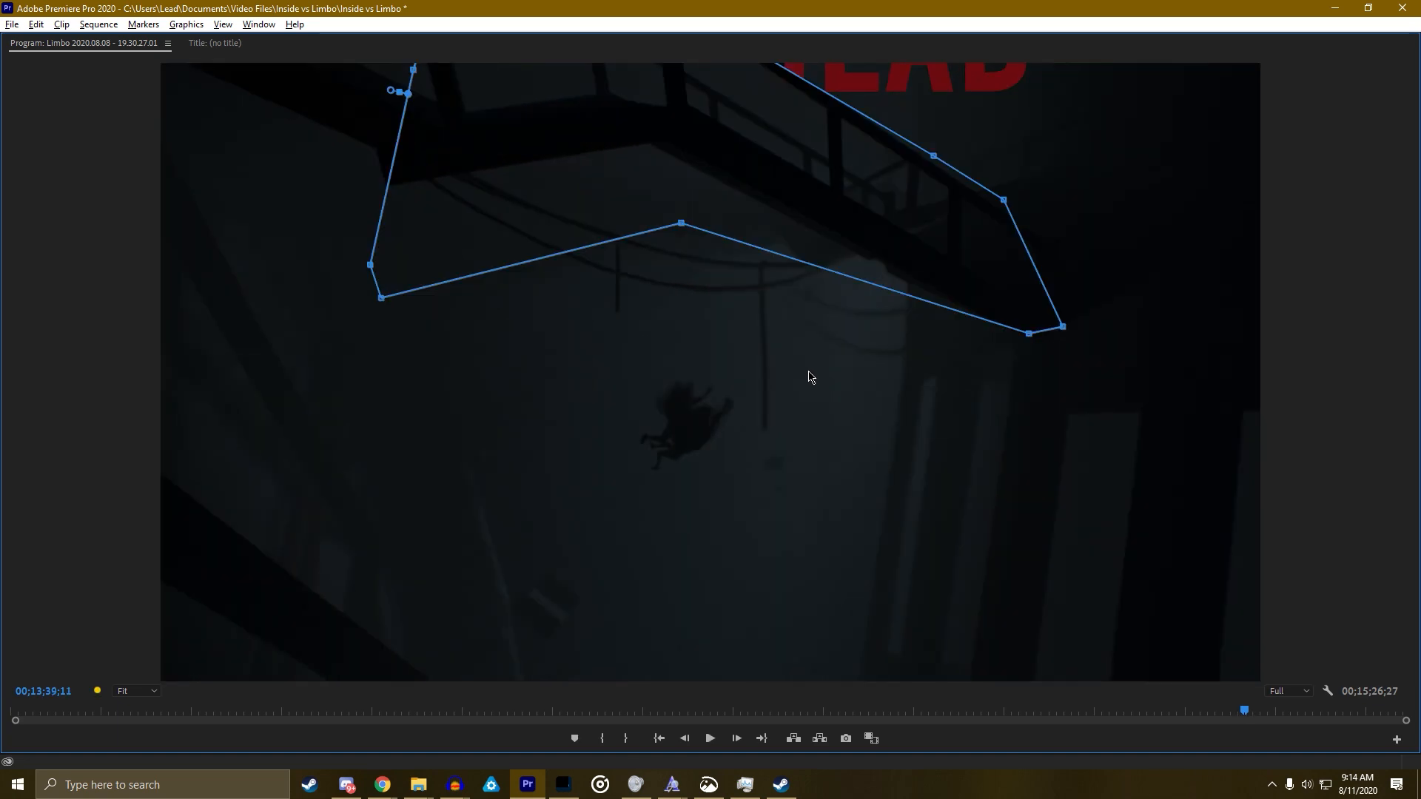
key(Left)
key(Left)
key(Left)
key(Left)
key(Left)
key(Left)
key(Left)
key(Left)
key(Left)
key(Left)
key(Left)
key(Left)
key(Left)
key(Left)
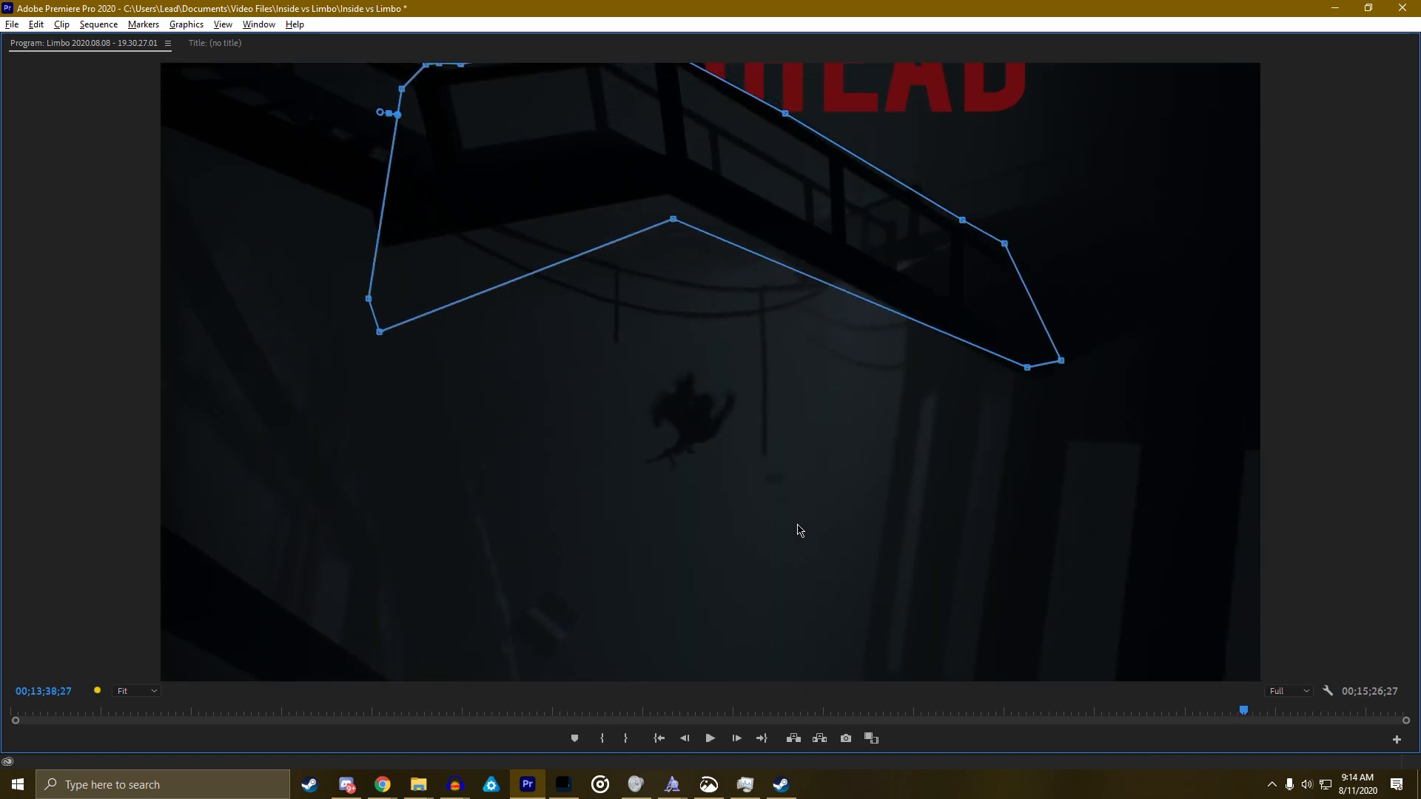
key(Left)
key(Left)
key(Left)
key(Left)
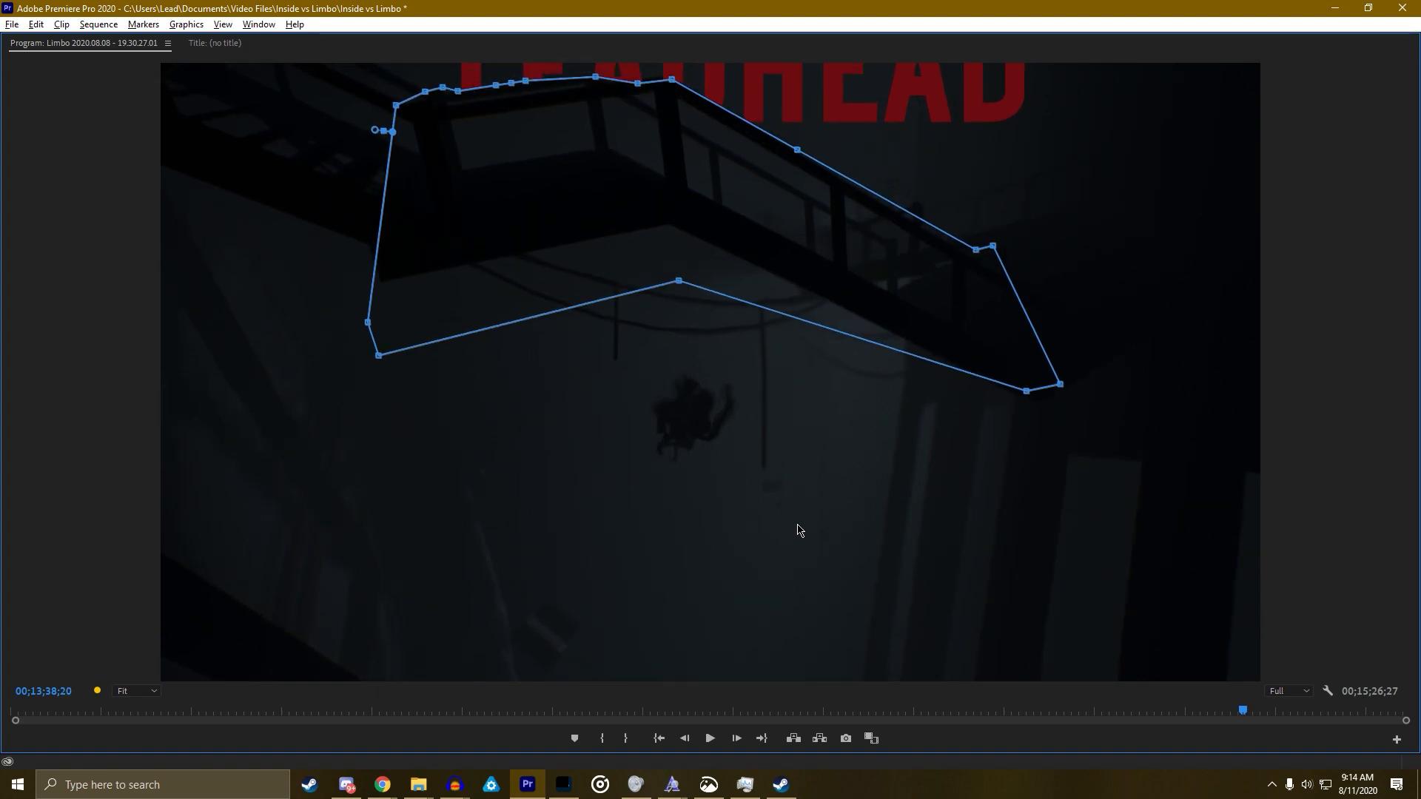
key(Right)
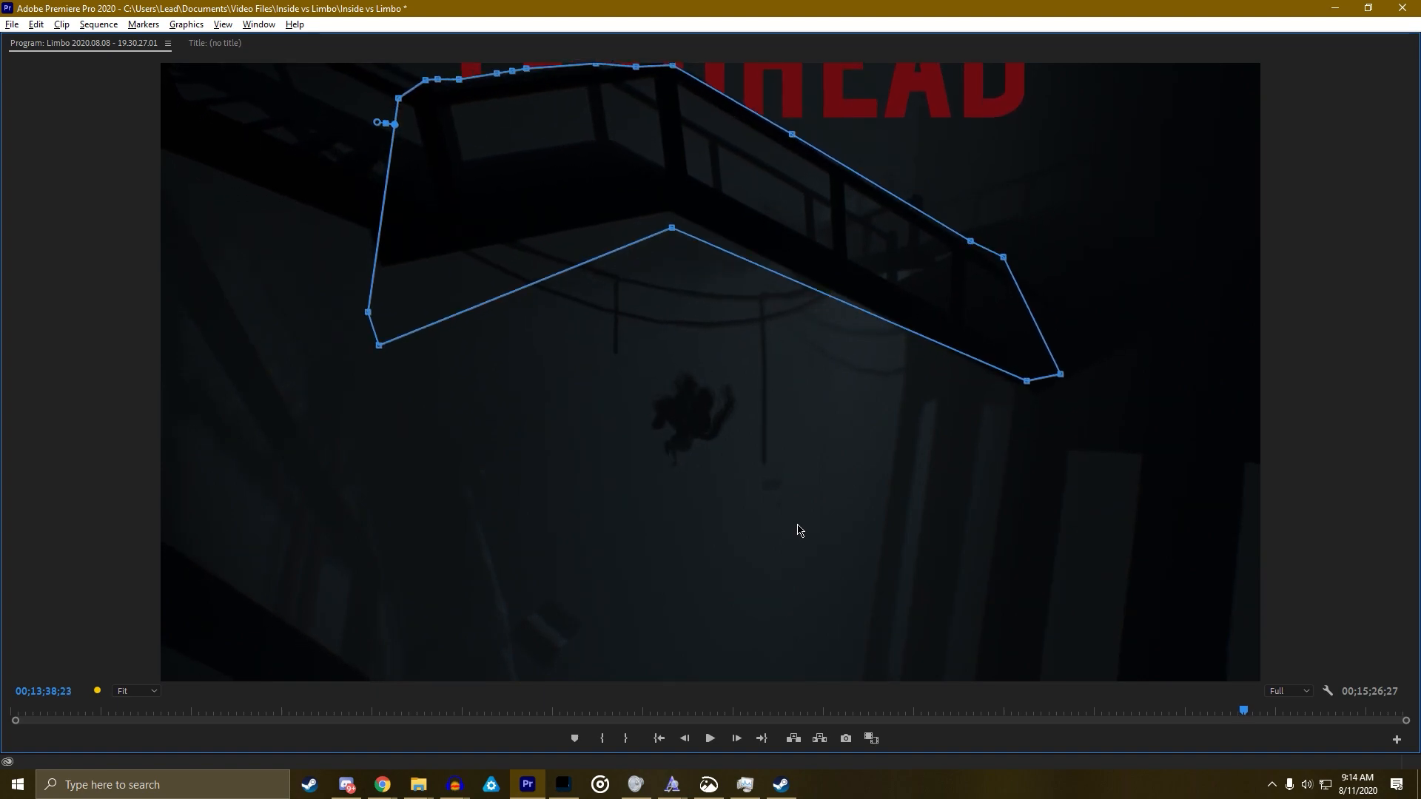
key(Left)
key(Left)
key(Left)
key(Left)
key(Left)
key(Left)
key(Left)
key(Left)
key(Left)
key(Left)
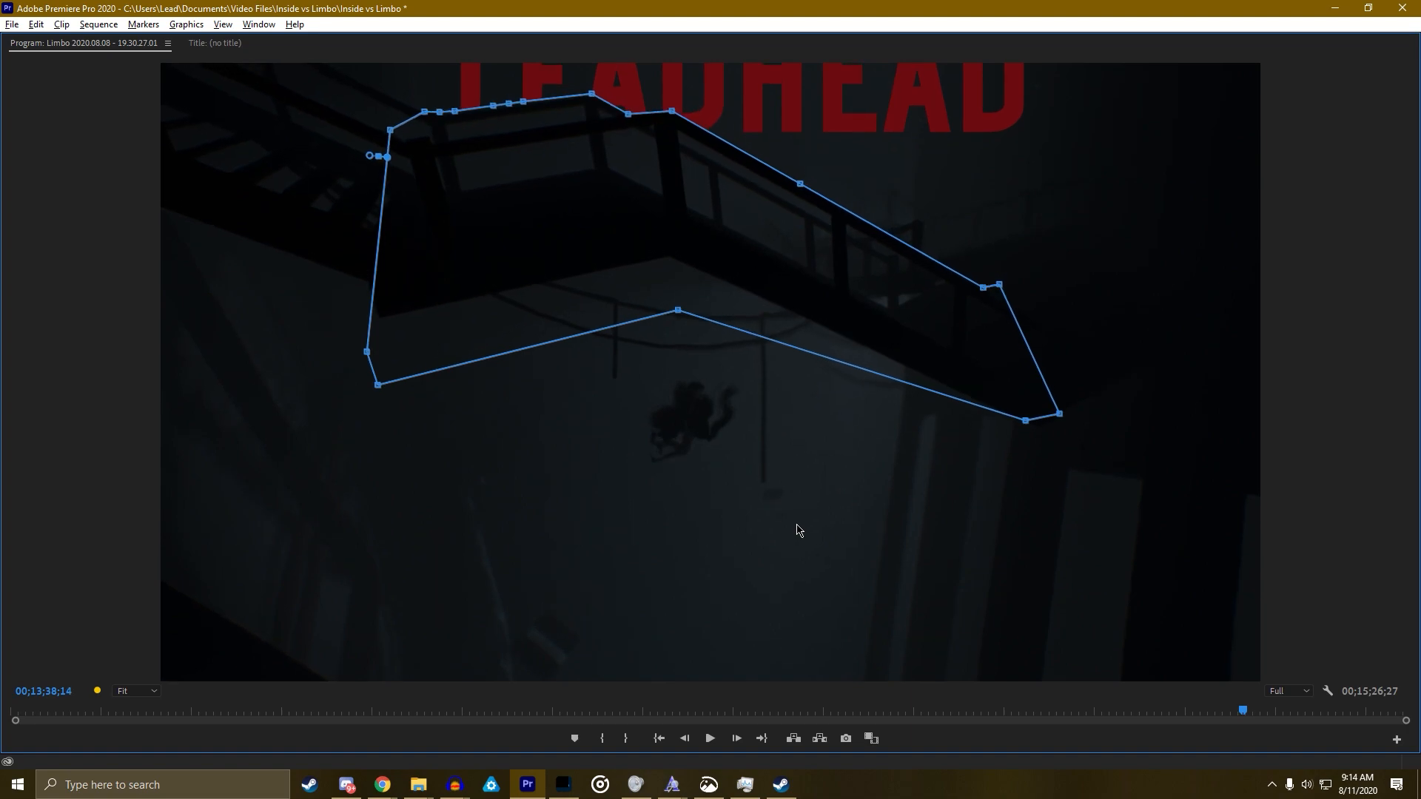
key(Left)
key(Left)
key(Left)
key(Left)
key(Left)
key(Left)
key(Left)
key(Left)
key(Left)
key(Left)
key(Left)
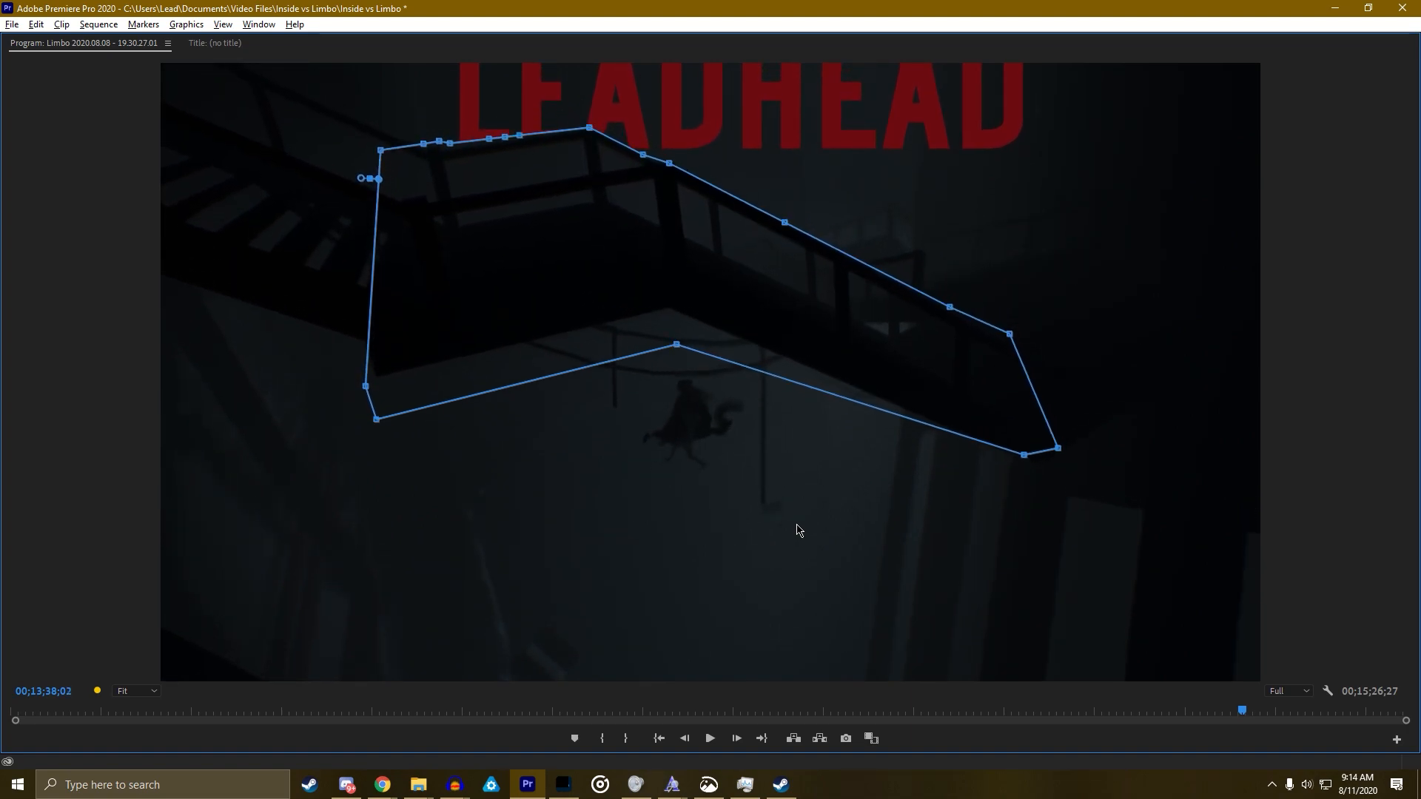
key(Left)
key(Left)
key(Left)
key(Left)
key(Left)
Nudge the mask's upper-left points onto the walkway across the earlier frames
drag(329, 122, 542, 195)
drag(448, 166, 444, 169)
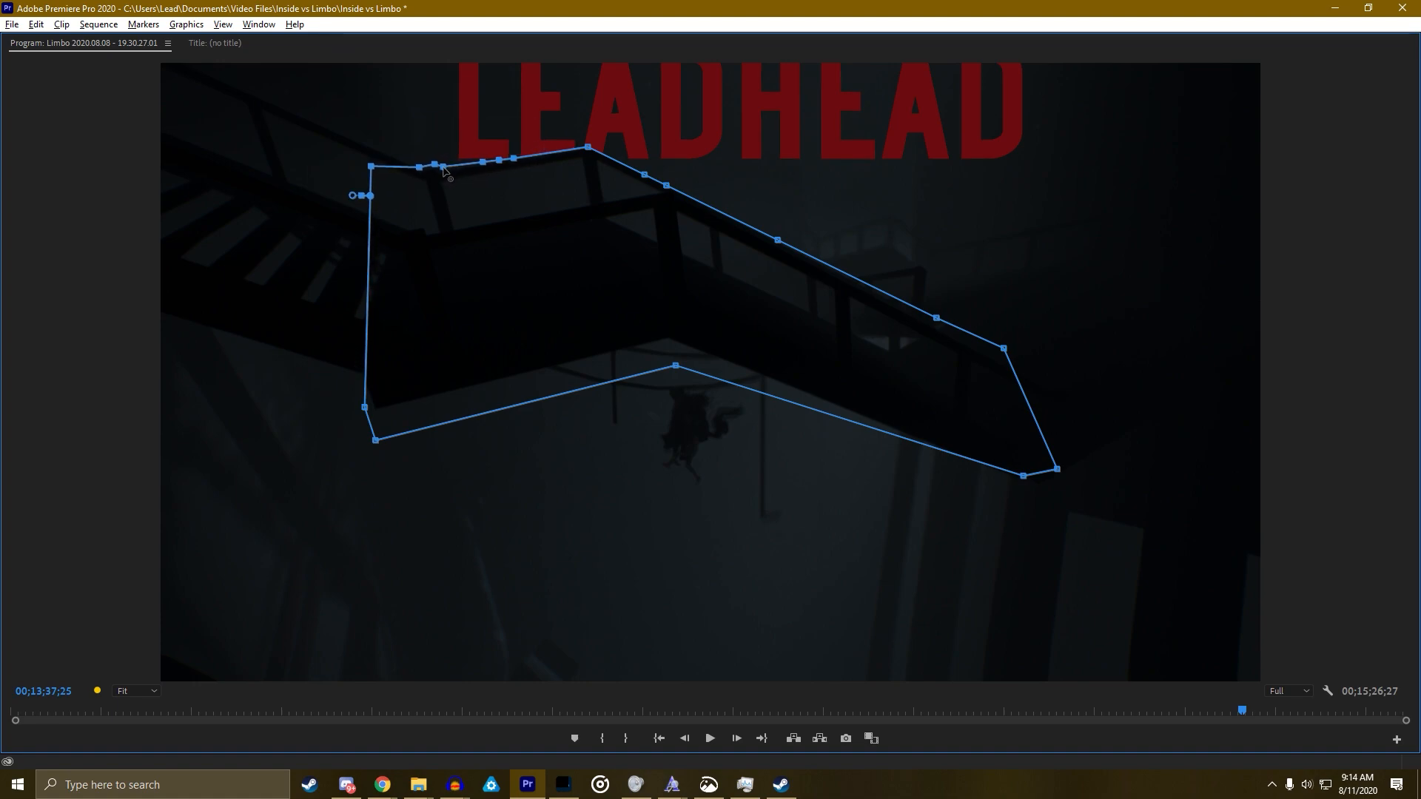
key(Right)
key(Right)
key(Right)
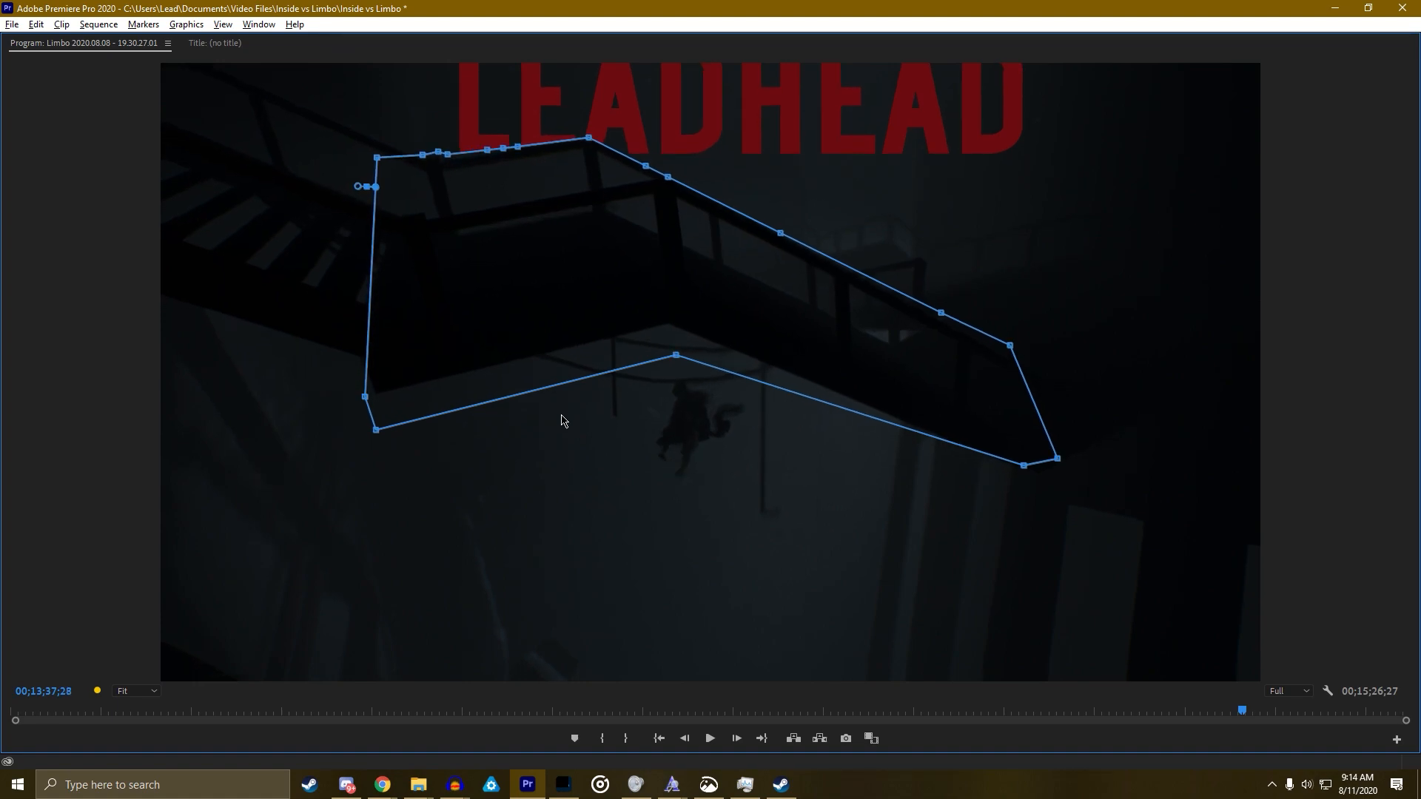
key(Right)
key(Right)
key(Right)
key(Right)
key(Right)
key(Right)
drag(381, 101, 450, 146)
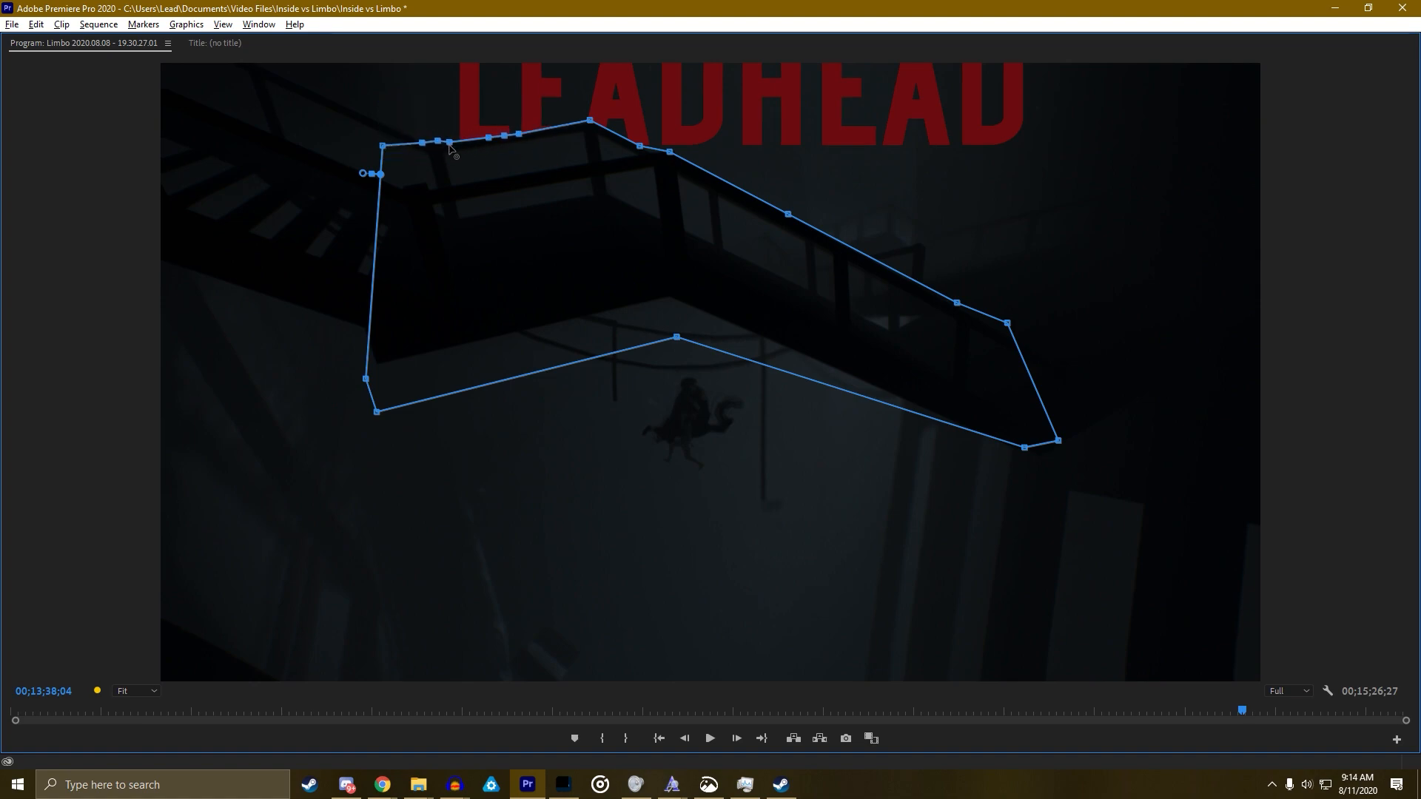
key(Right)
key(Right)
key(Right)
key(Right)
key(Right)
key(Right)
key(Right)
key(Right)
key(Right)
key(Right)
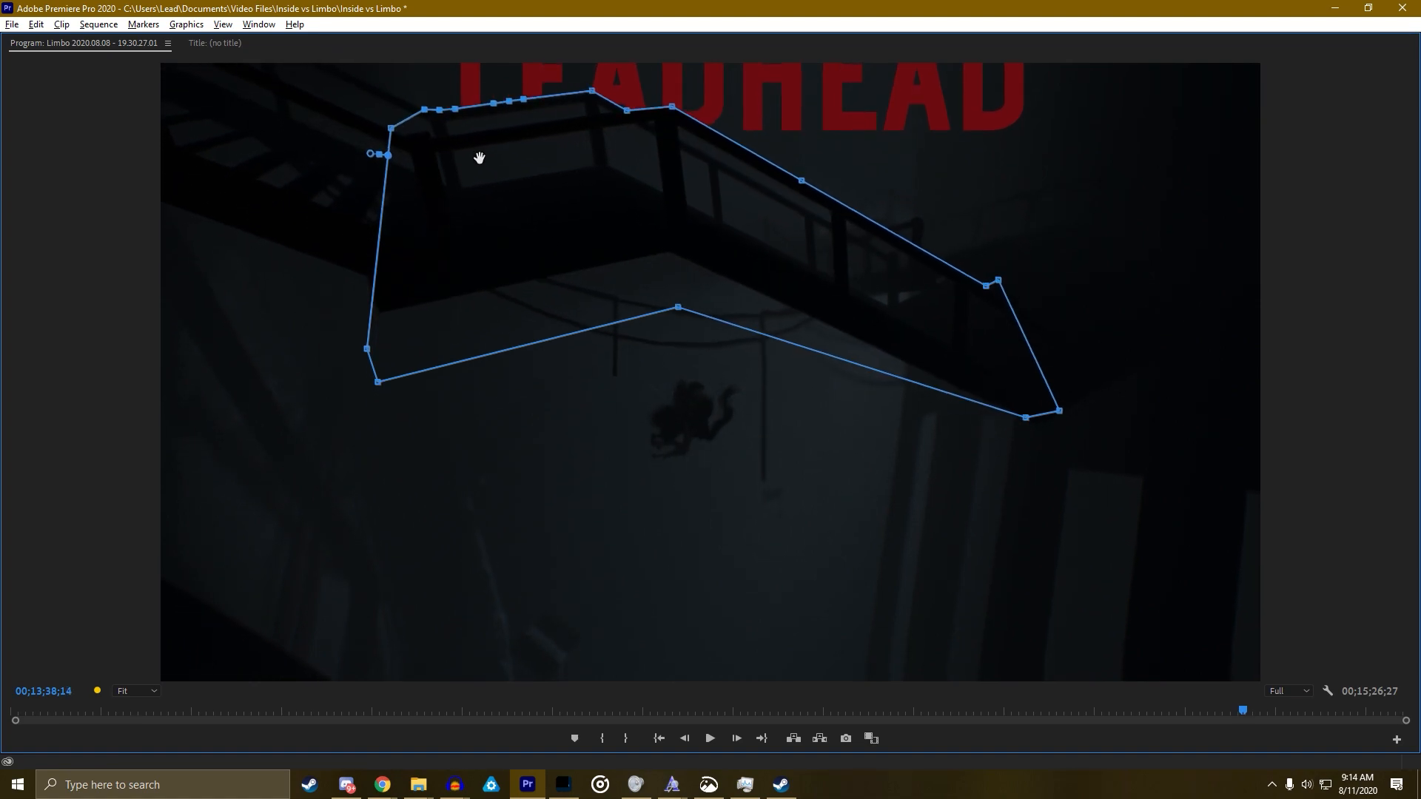
key(Right)
key(Right)
key(Right)
key(Right)
key(Right)
key(Right)
key(Right)
key(Right)
key(Right)
key(Right)
key(Right)
Through 00;13;39;26, pull right-side points onto the walkway and add an upper-right vertex
key(Right)
key(Right)
key(Right)
key(Right)
key(Right)
key(Right)
key(Right)
key(Right)
key(Right)
drag(949, 181, 952, 205)
key(Left)
key(Left)
key(Left)
key(Left)
key(Left)
key(Left)
key(Right)
key(Right)
key(Right)
key(Right)
key(Right)
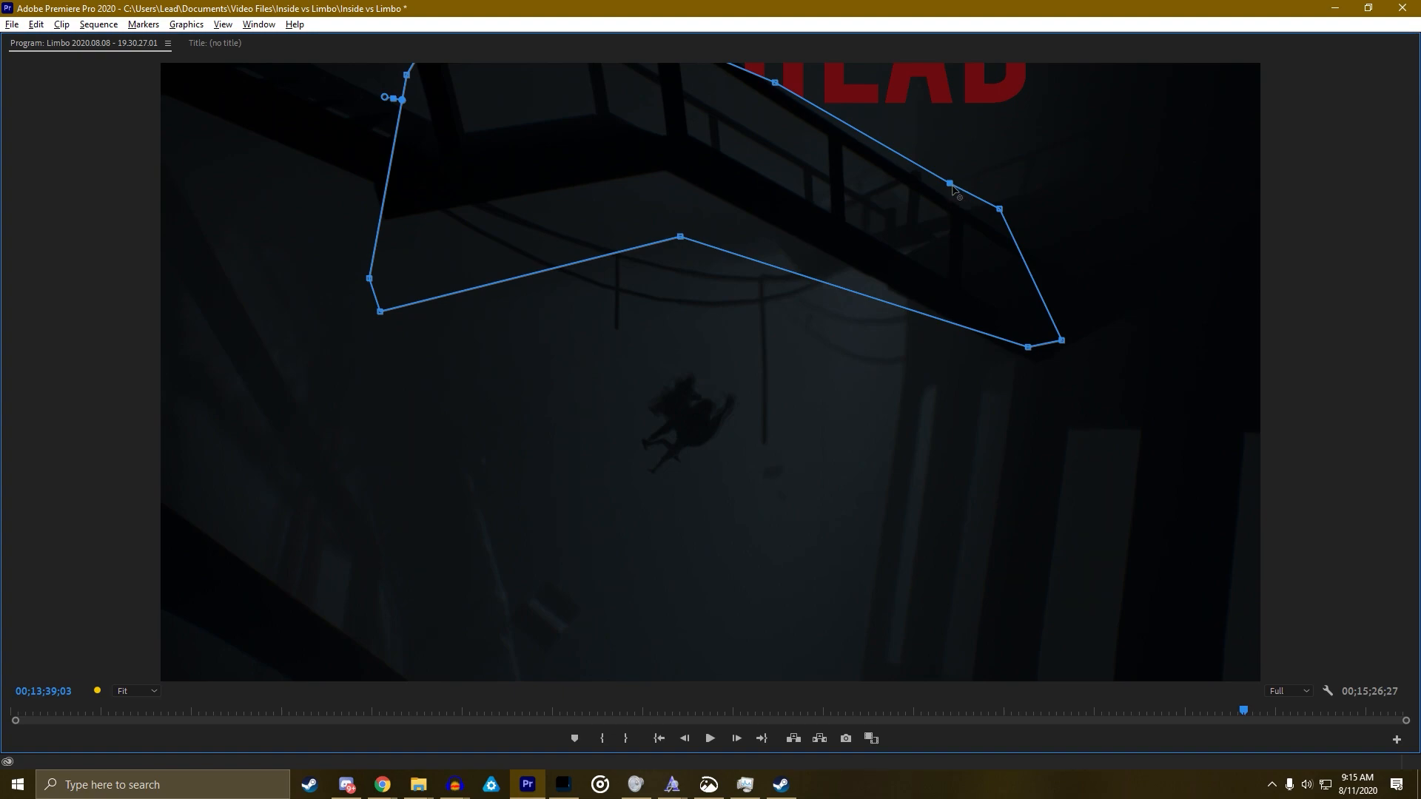
drag(951, 187, 950, 197)
key(Right)
key(Right)
key(Right)
key(Right)
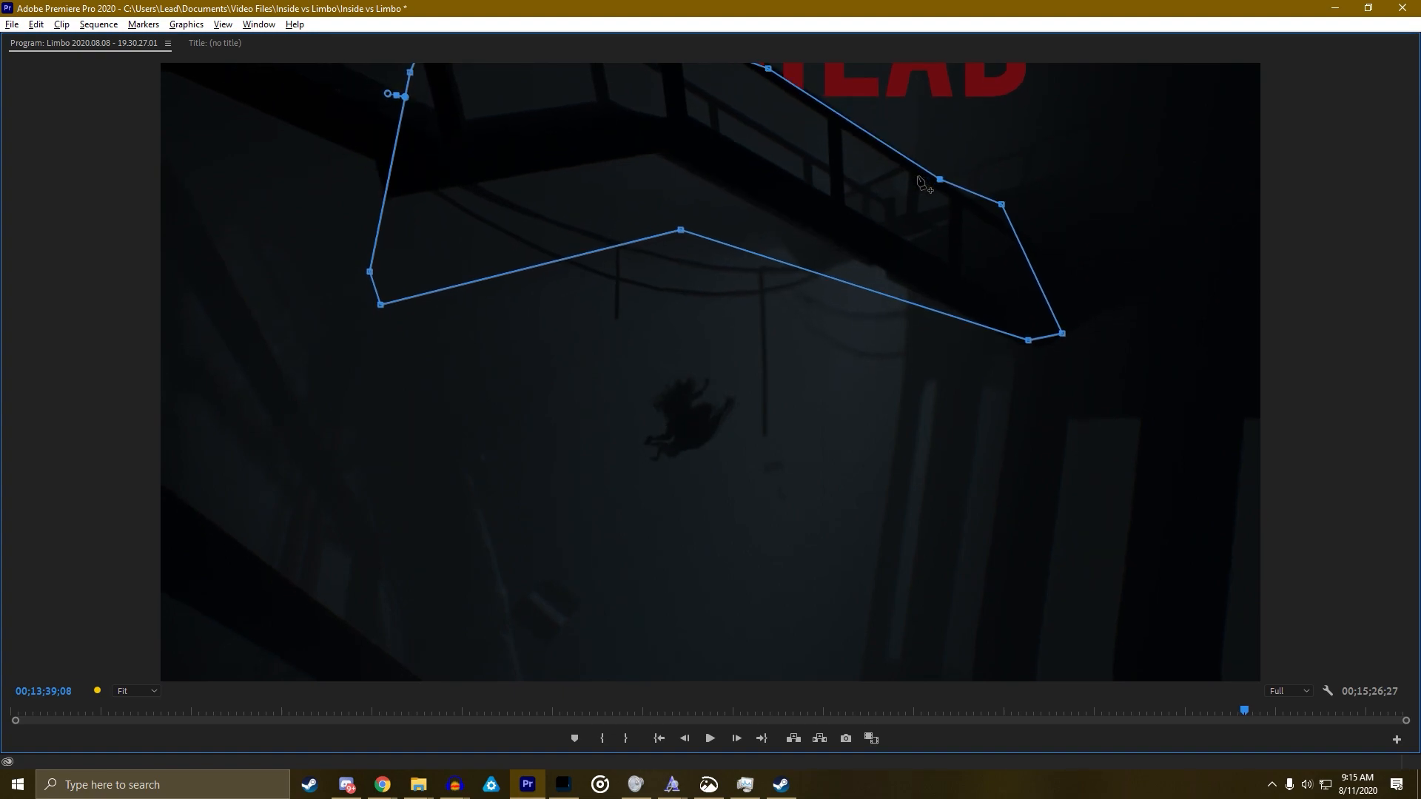
key(Right)
key(Right)
key(Right)
key(Right)
key(Right)
key(Right)
key(Right)
key(Right)
key(Right)
key(Right)
drag(925, 137, 925, 143)
drag(810, 74, 793, 52)
key(Right)
key(Right)
key(Right)
key(Right)
key(Right)
key(Right)
key(Right)
key(Right)
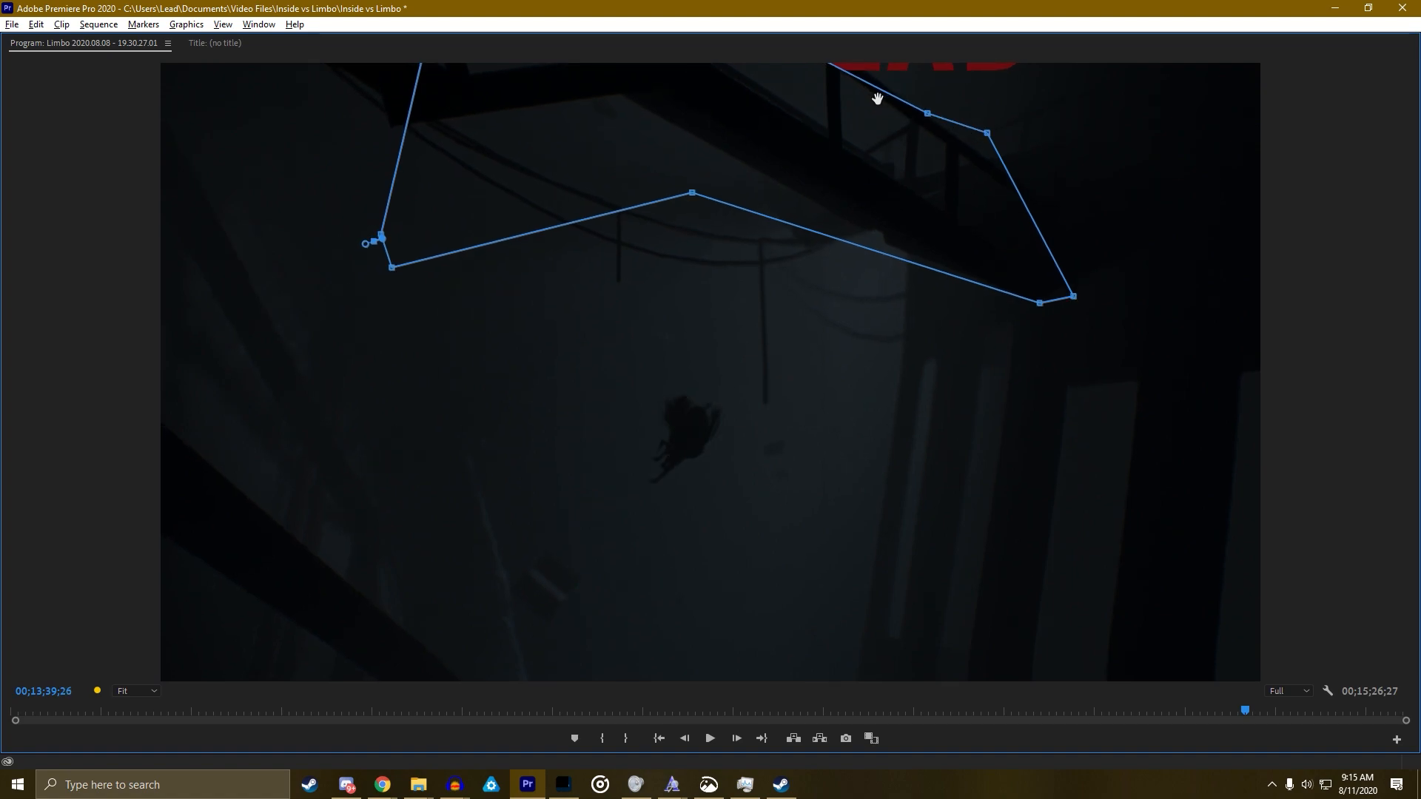
key(Right)
drag(988, 132, 1010, 172)
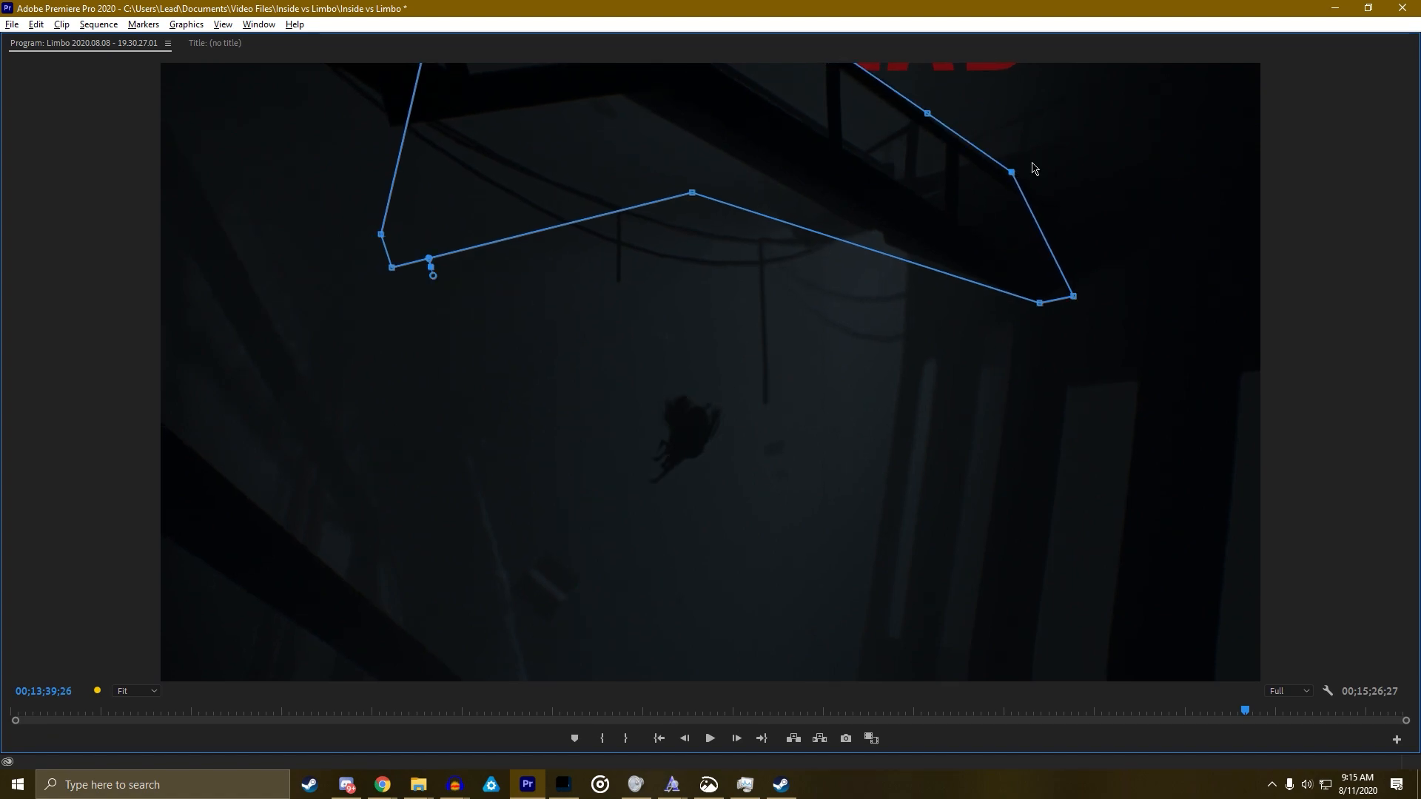
Keyframe the adjusted mask shape and replay the masked section to inspect it
key(grave)
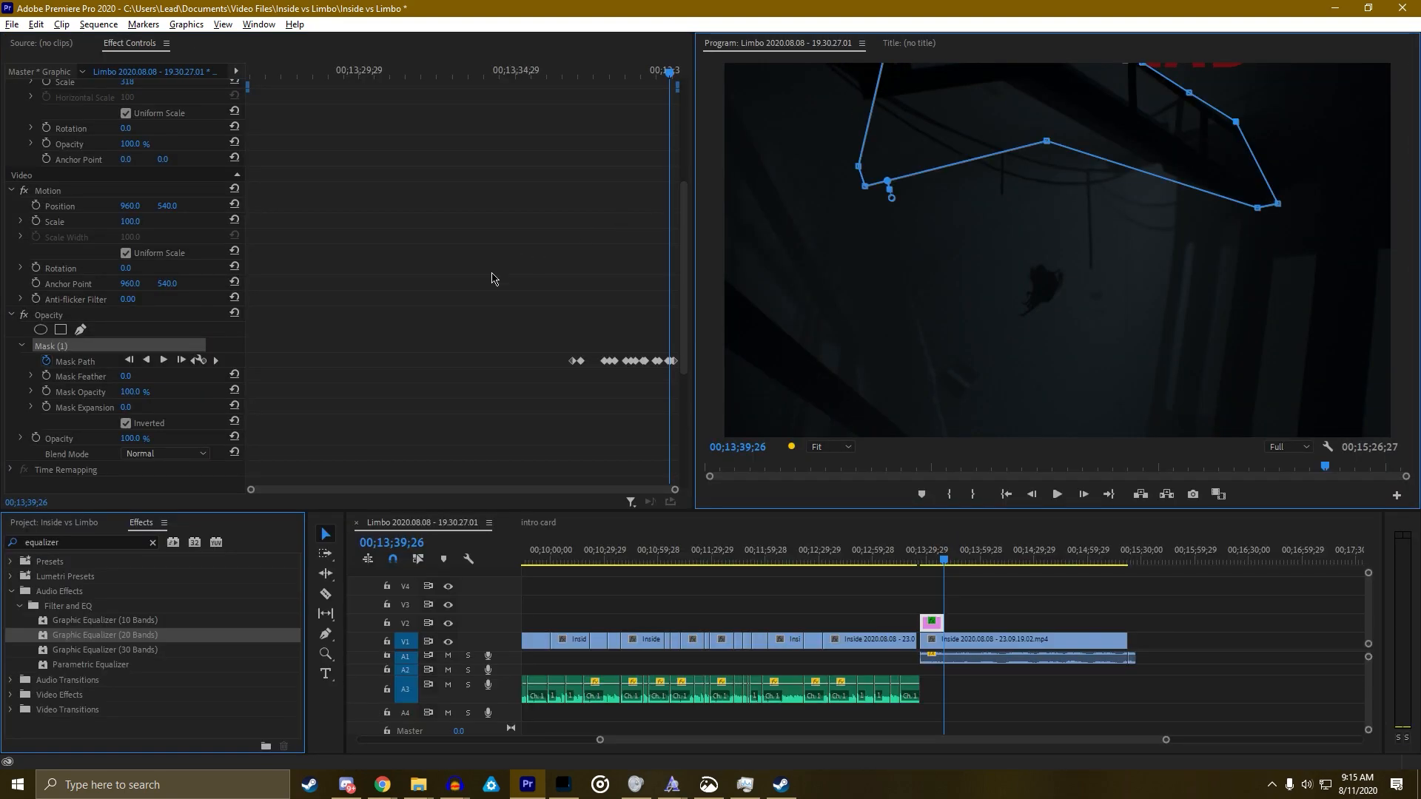
click(204, 364)
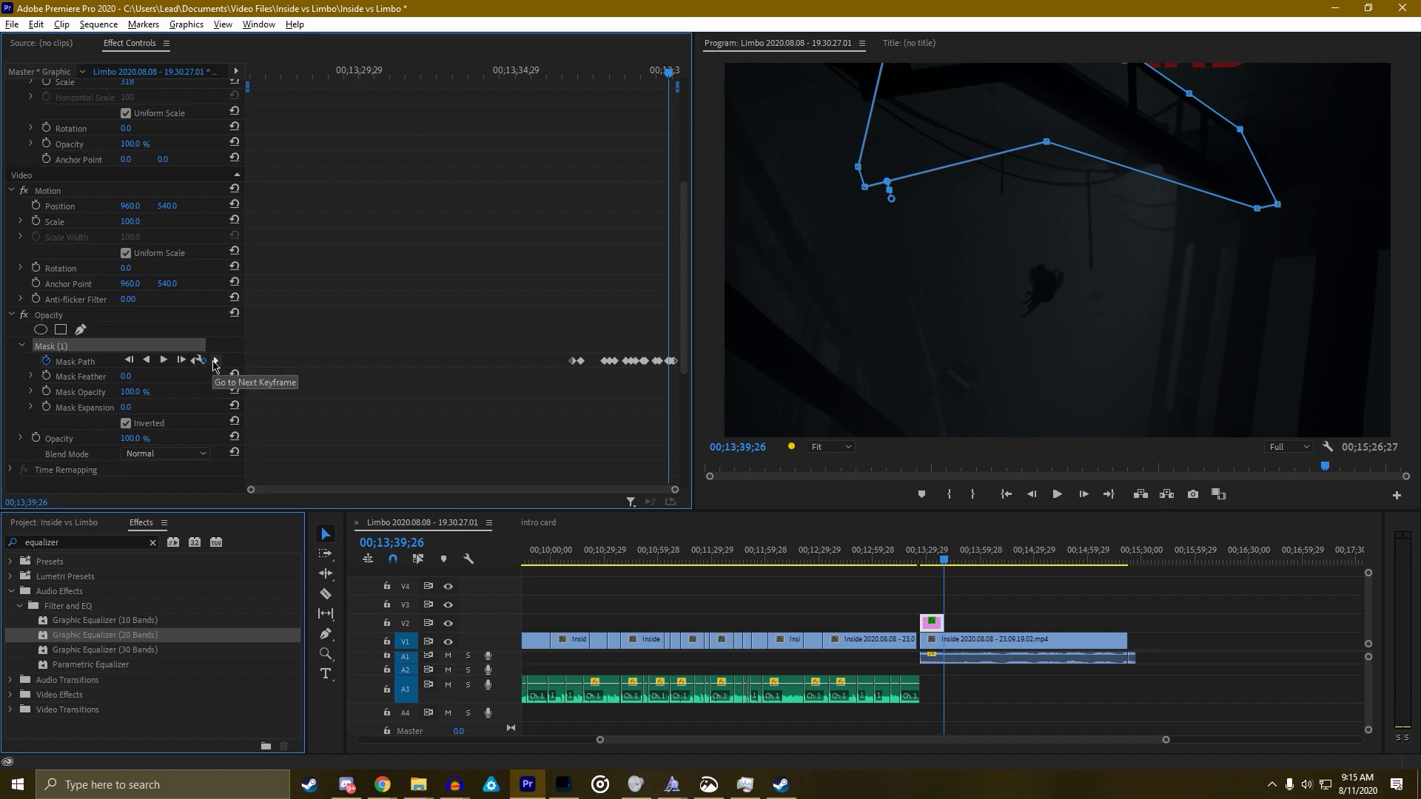
drag(598, 75, 584, 79)
key(space)
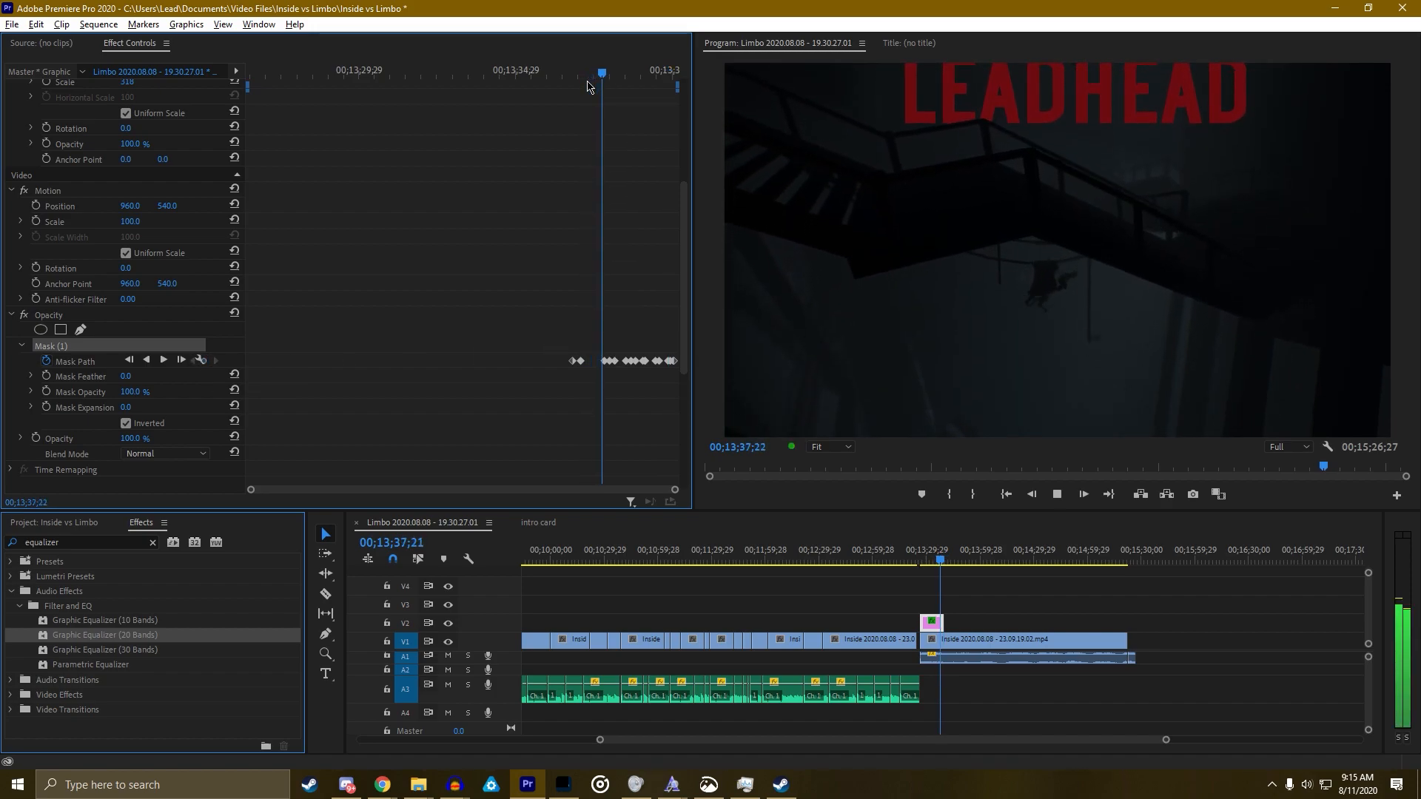
key(space)
scroll(595, 122, down, 5)
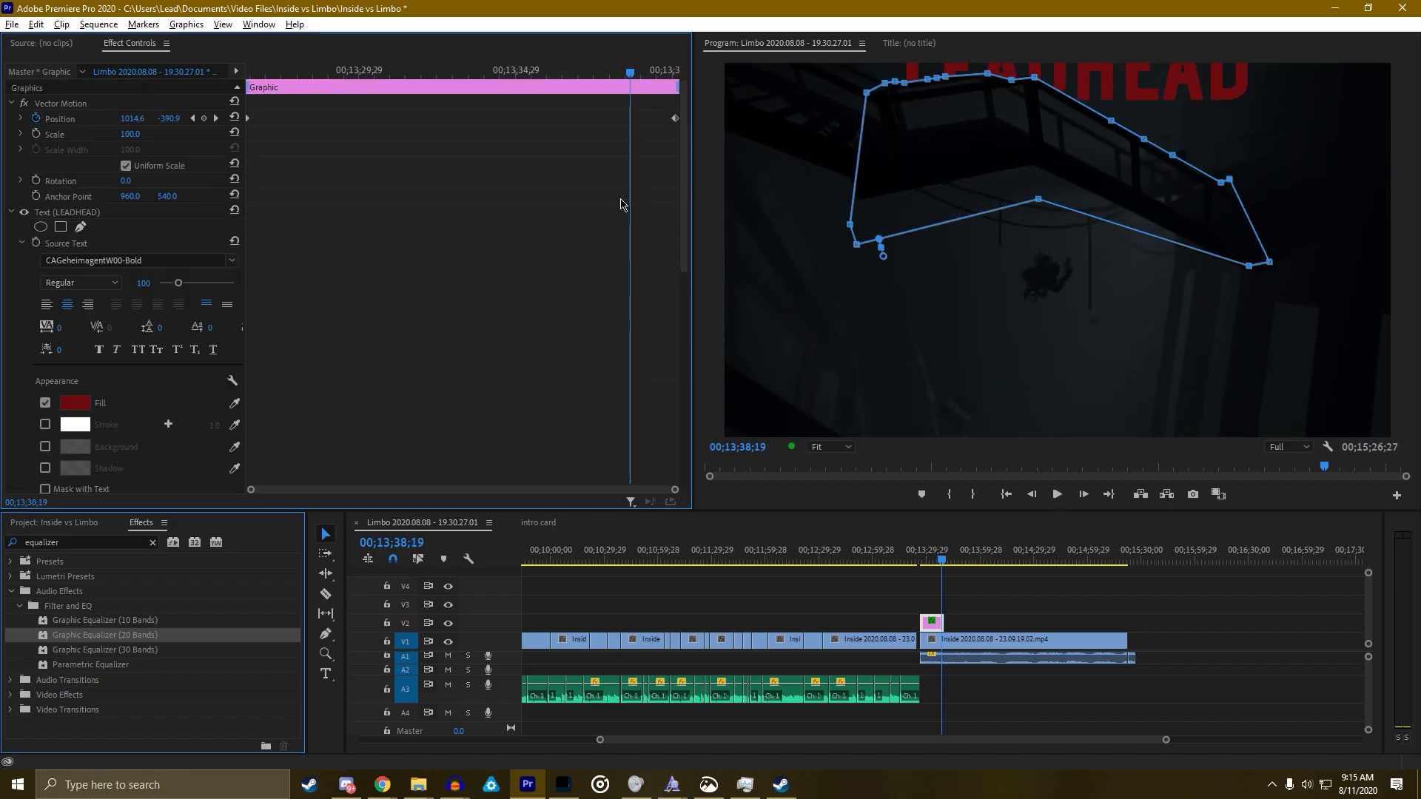
mouse_move(629, 74)
mouse_down()
mouse_move(590, 86)
mouse_move(652, 90)
mouse_up()
click(914, 171)
At the next mask keyframe, lift an upper-right point above the frame and move another along the walkway
key(grave)
key(Right)
key(Right)
key(Right)
key(Right)
key(Right)
key(Right)
key(Right)
key(Right)
key(Right)
key(Right)
key(Right)
key(Right)
key(Right)
key(Right)
key(Right)
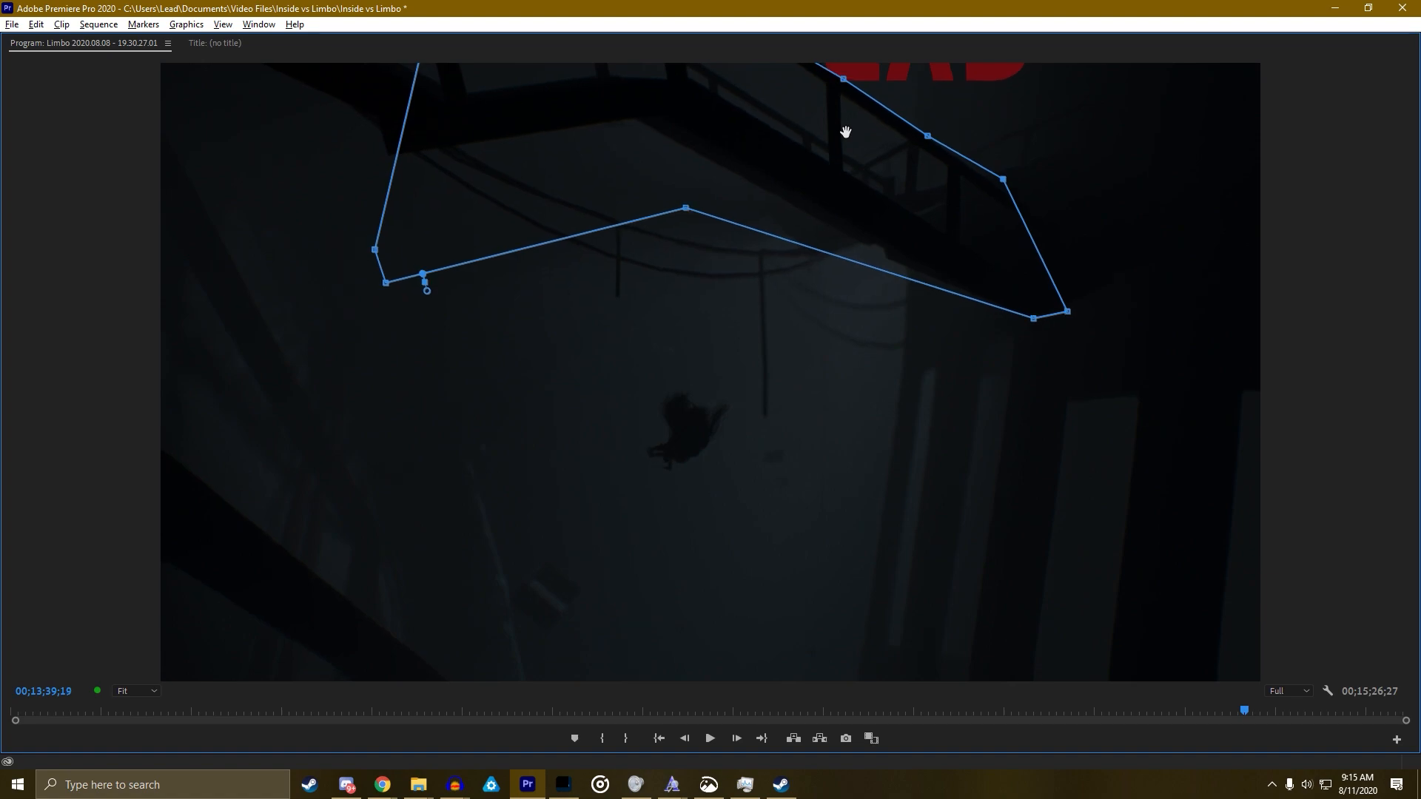
key(Left)
key(grave)
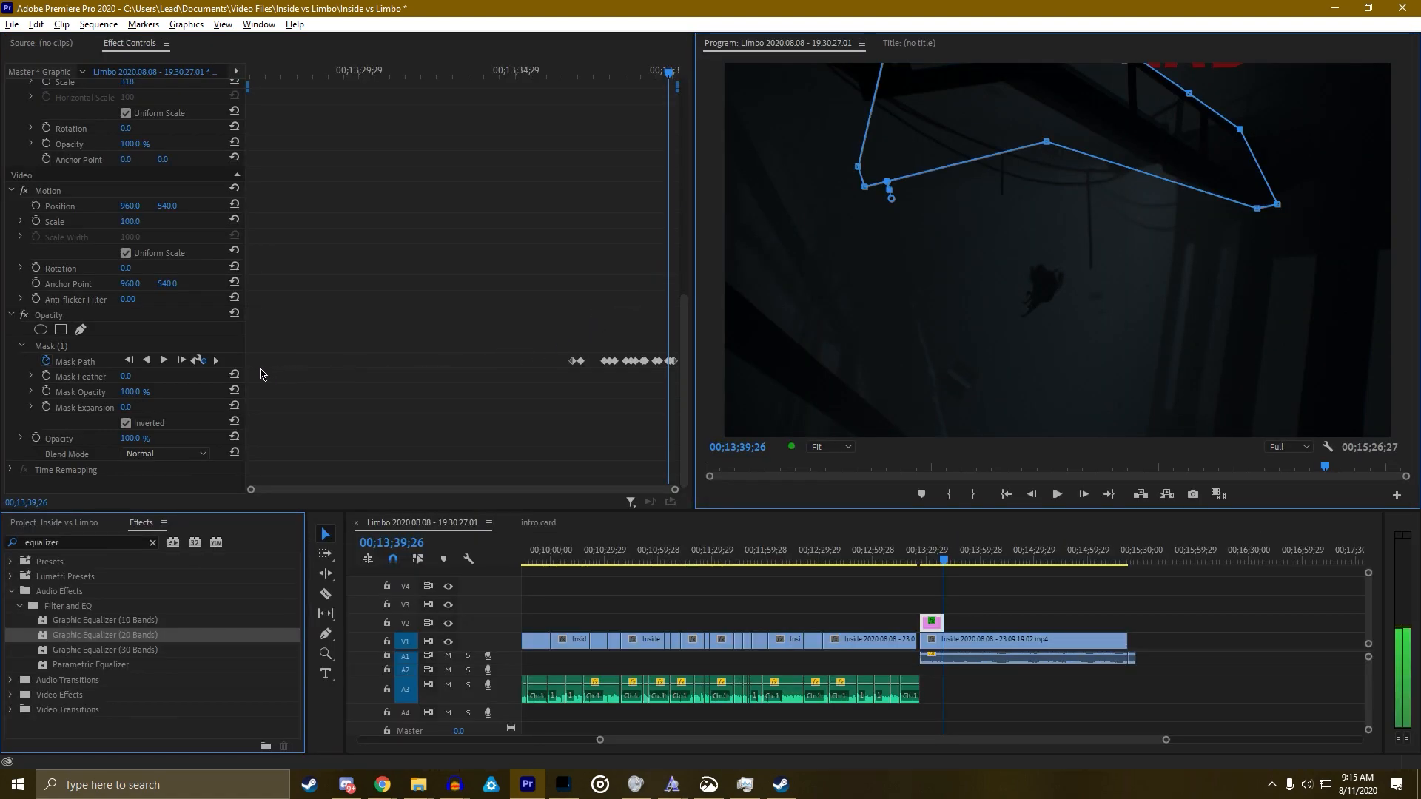
click(194, 362)
click(216, 362)
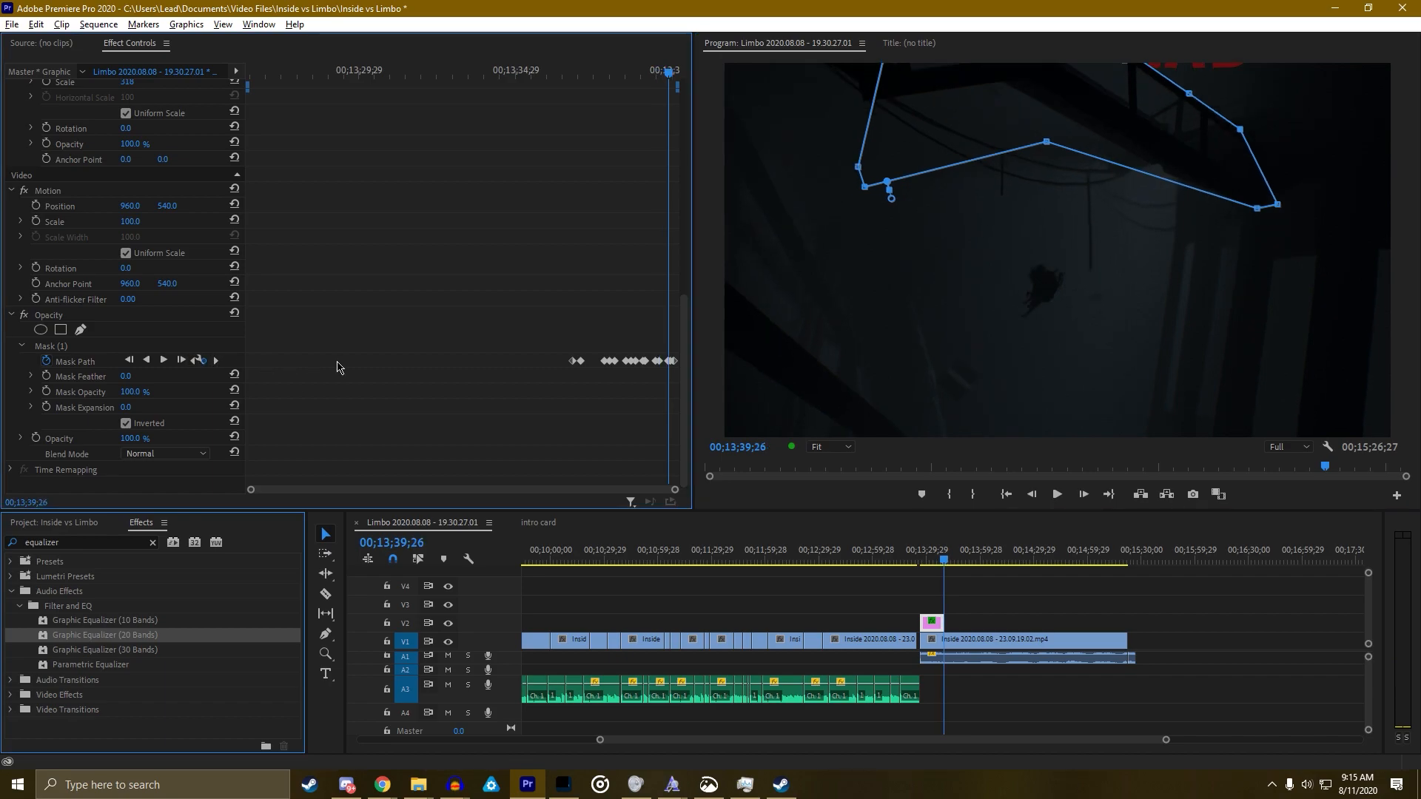
click(215, 361)
key(grave)
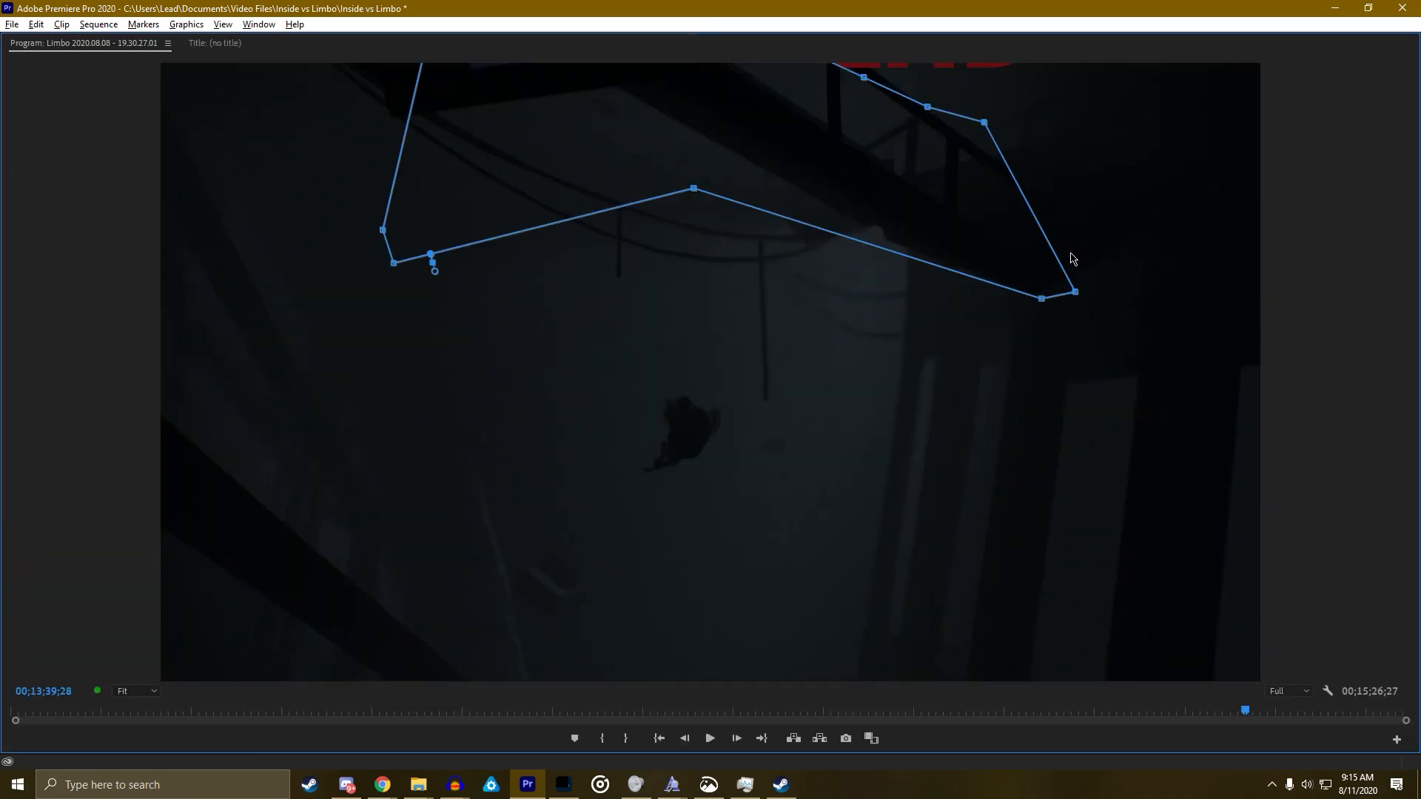
drag(864, 77, 839, 51)
drag(985, 122, 1005, 158)
key(Right)
key(Right)
key(Right)
key(grave)
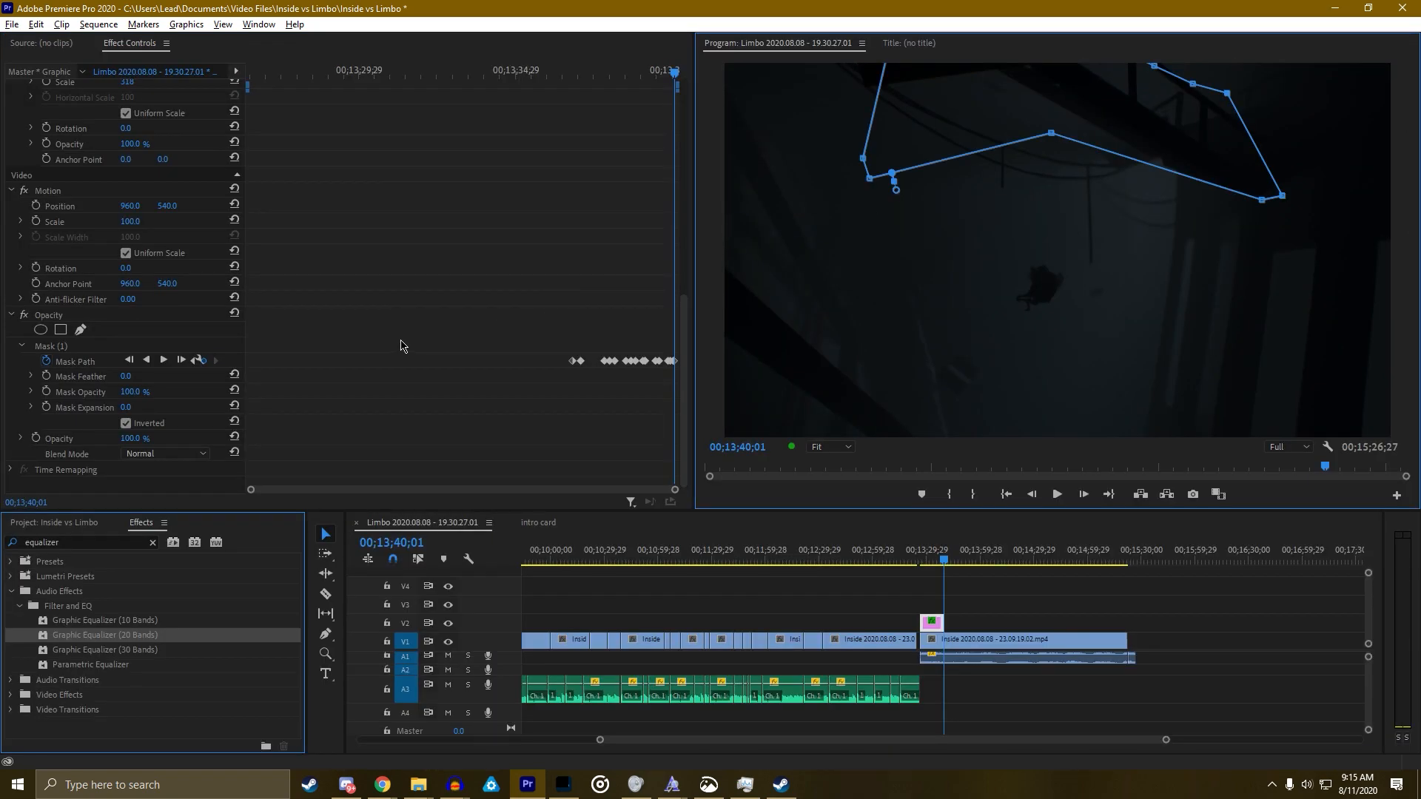
Keyframe the mask at 13;40;01, raising the top point above the picture and lowering the right point
click(199, 361)
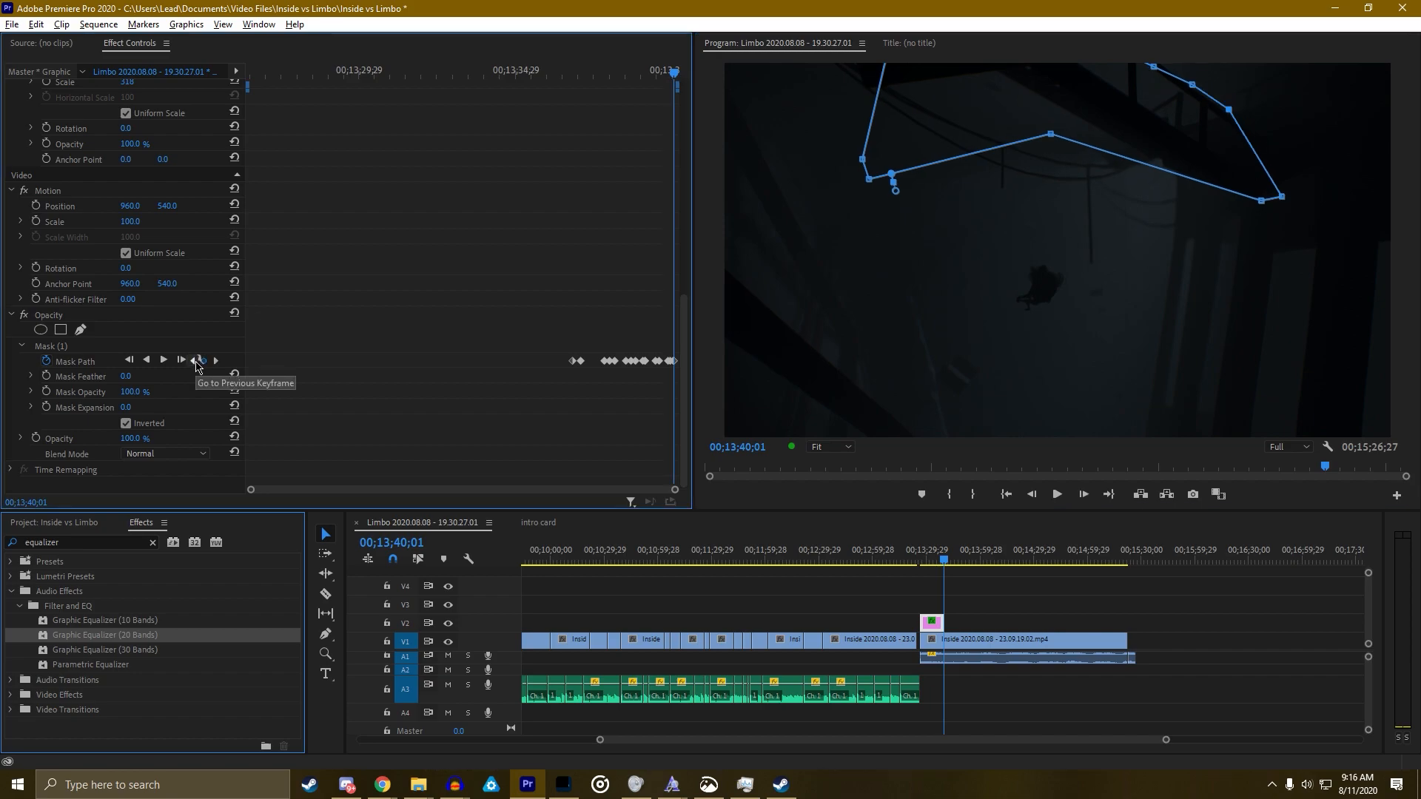
click(199, 362)
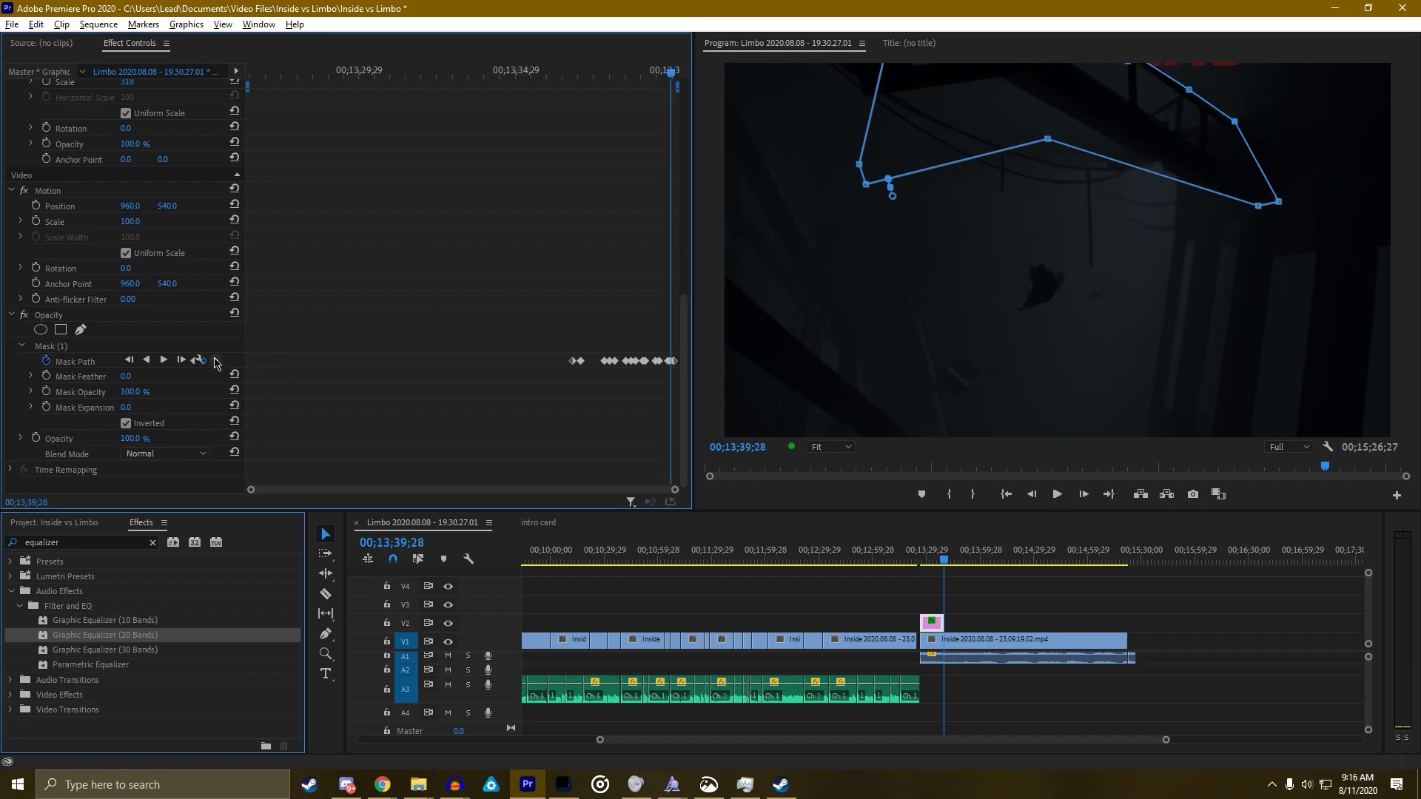
click(216, 361)
click(1151, 71)
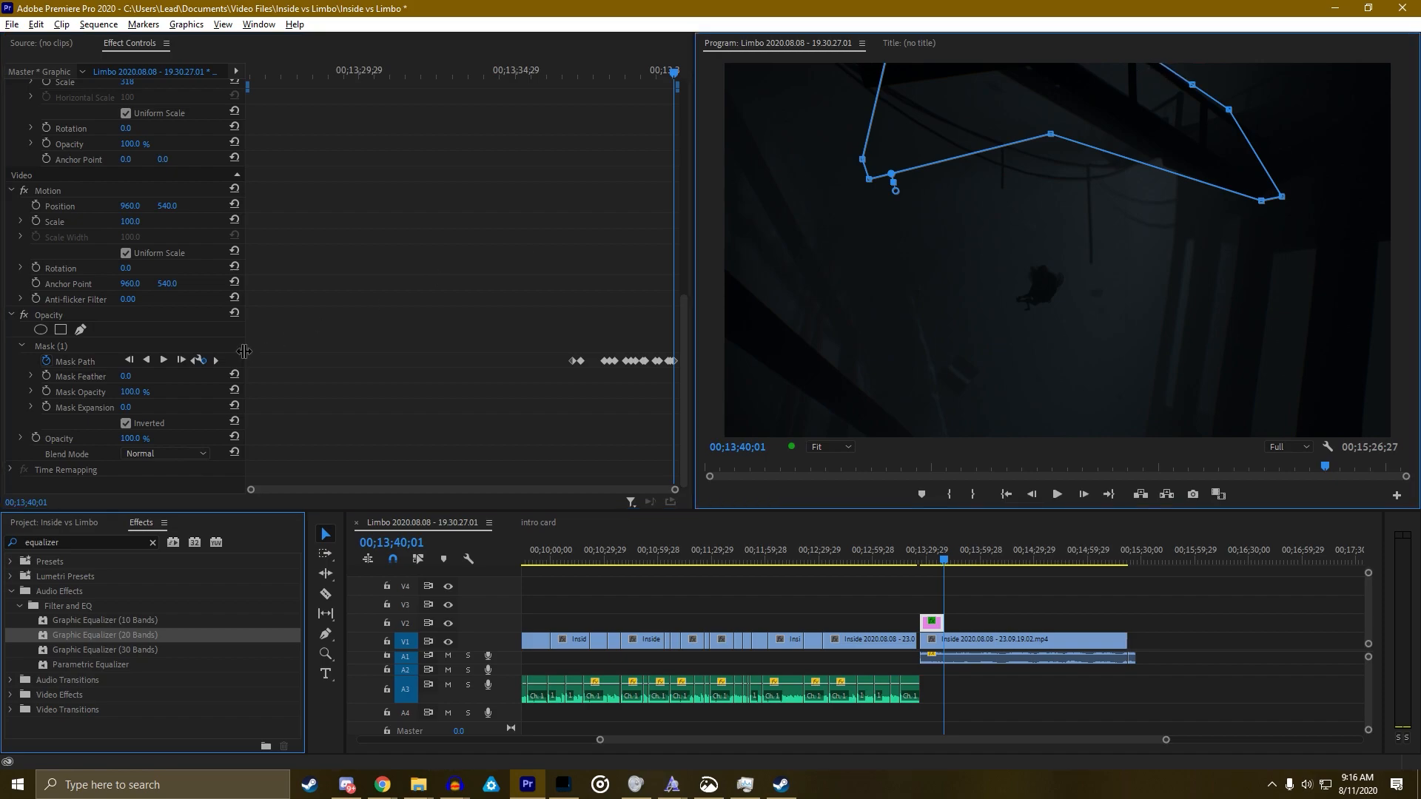
click(217, 361)
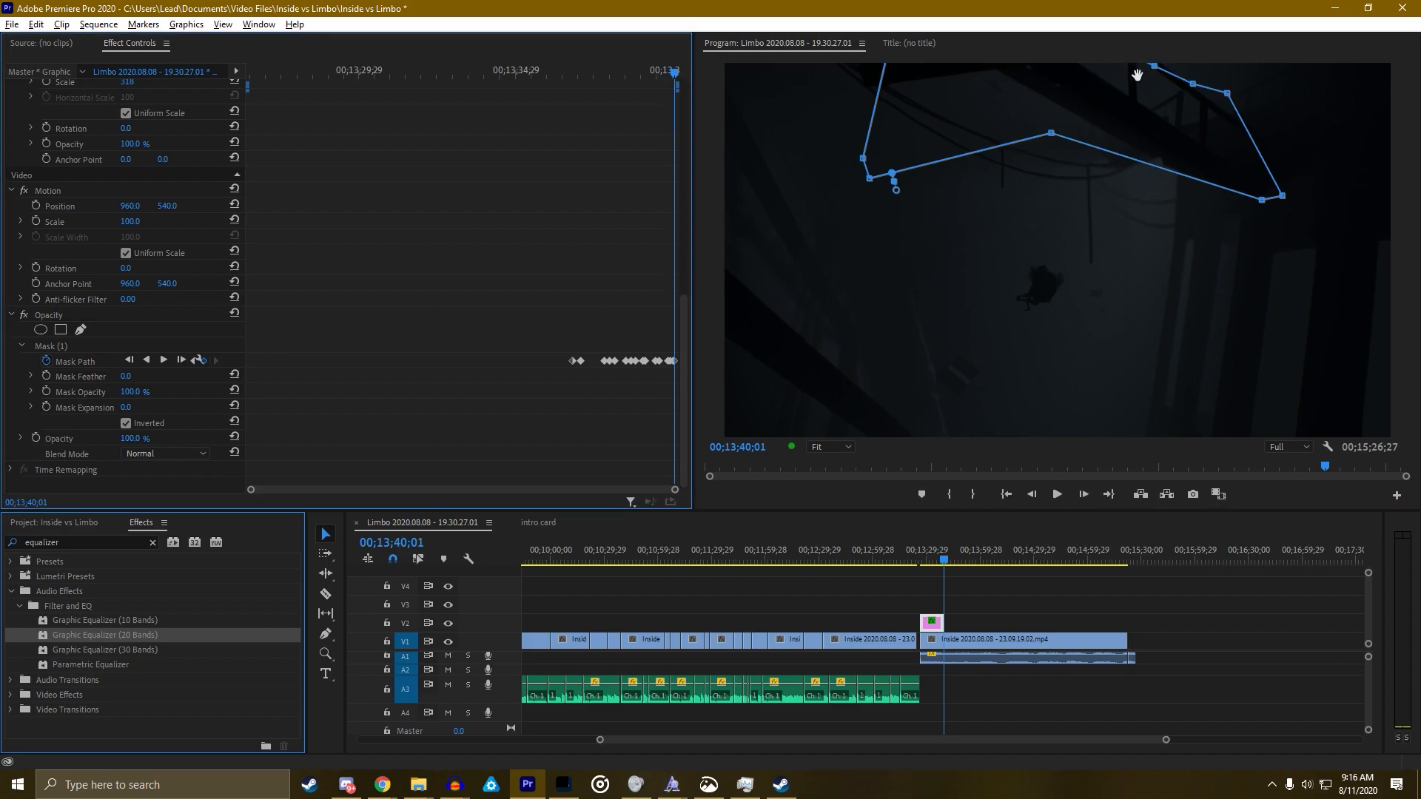
drag(1154, 66, 1154, 60)
drag(1227, 94, 1230, 126)
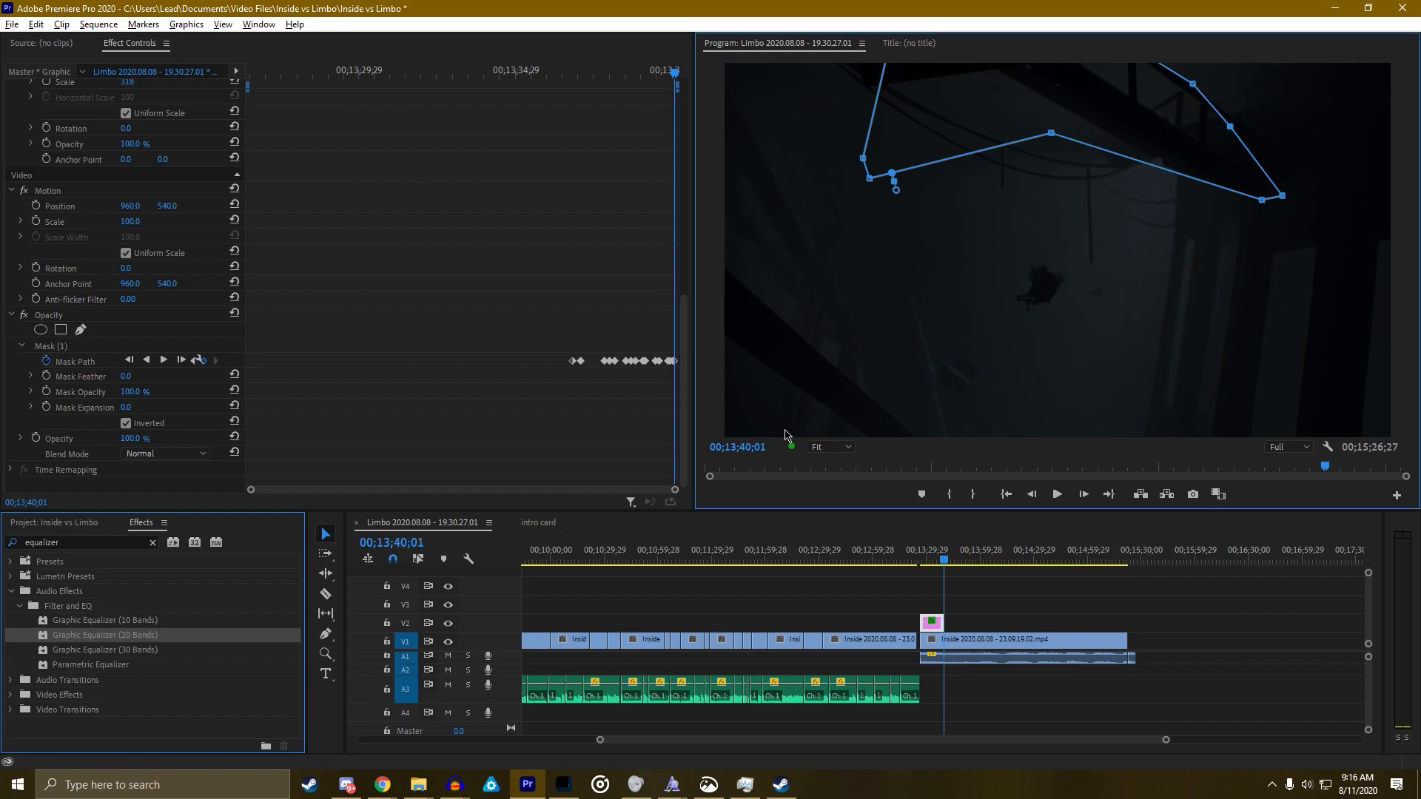
Play the title section full-screen from its start
click(919, 557)
key(grave)
key(space)
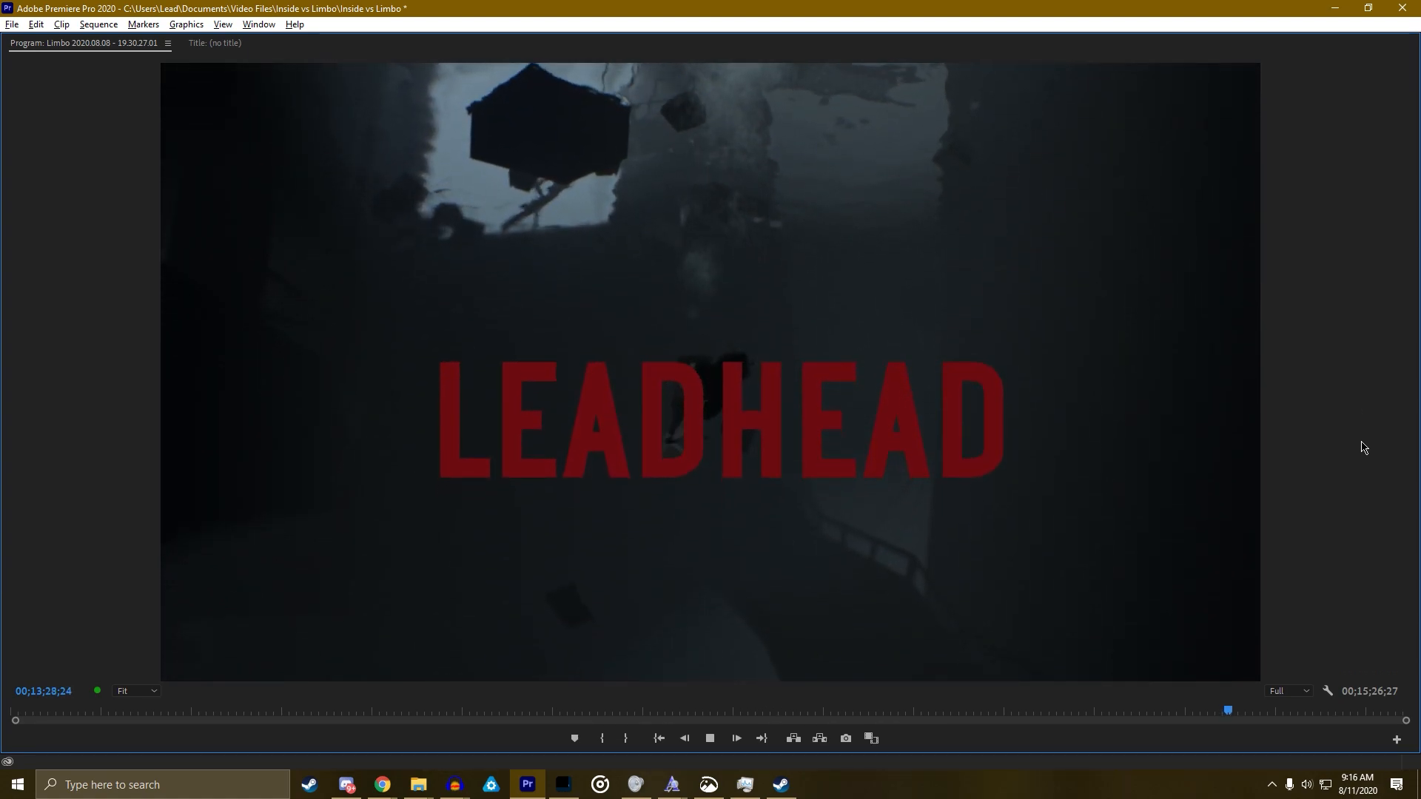
key(space)
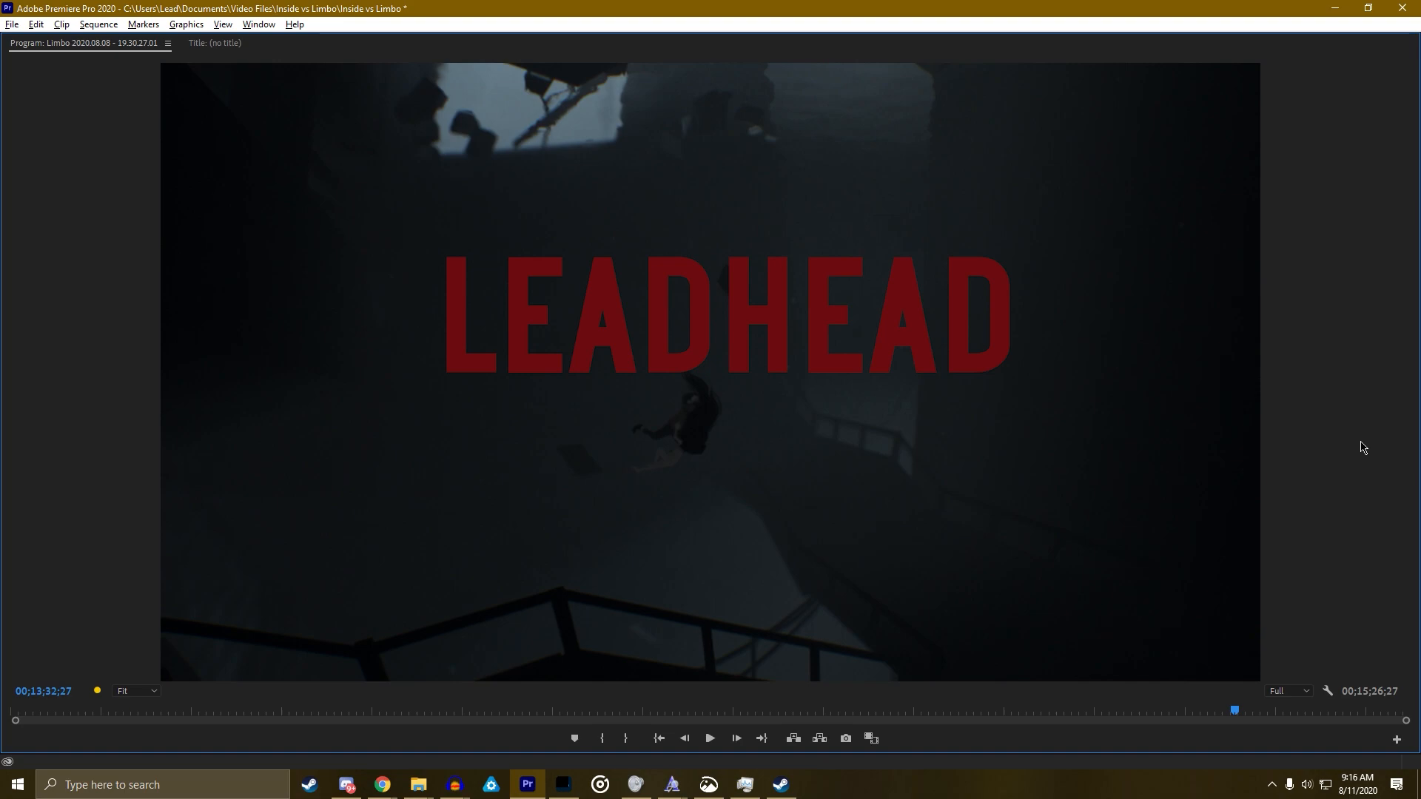
key(space)
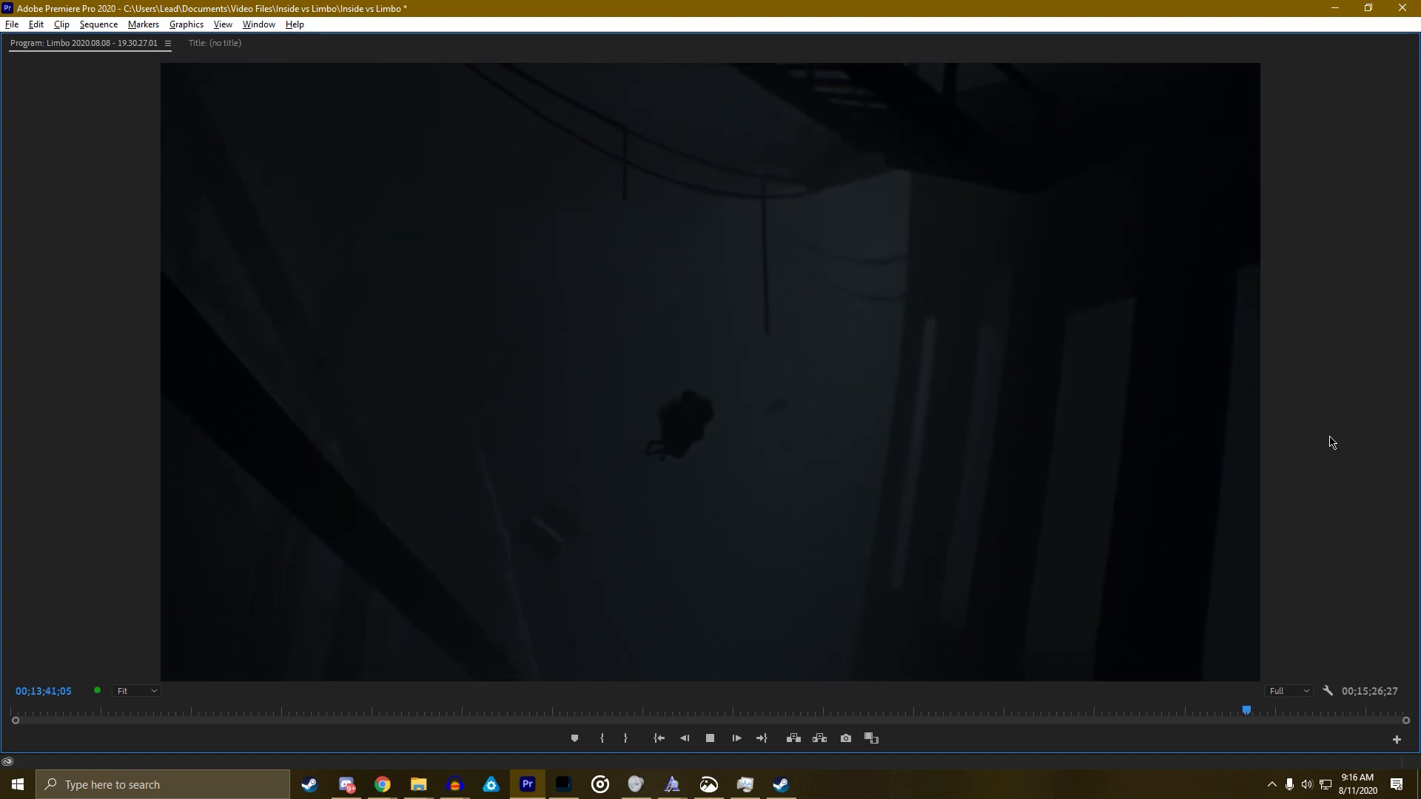
key(space)
key(grave)
drag(954, 566, 940, 559)
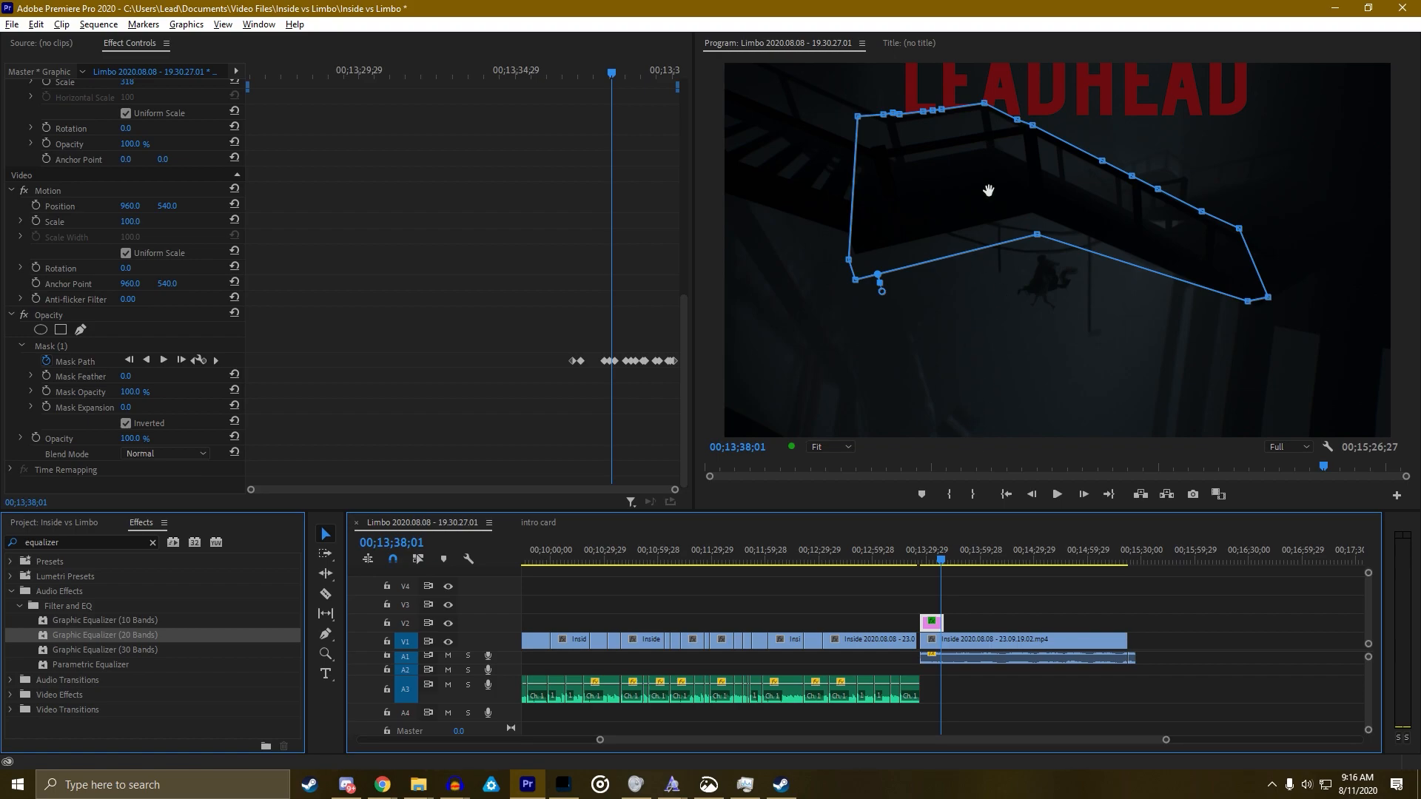
key(grave)
key(space)
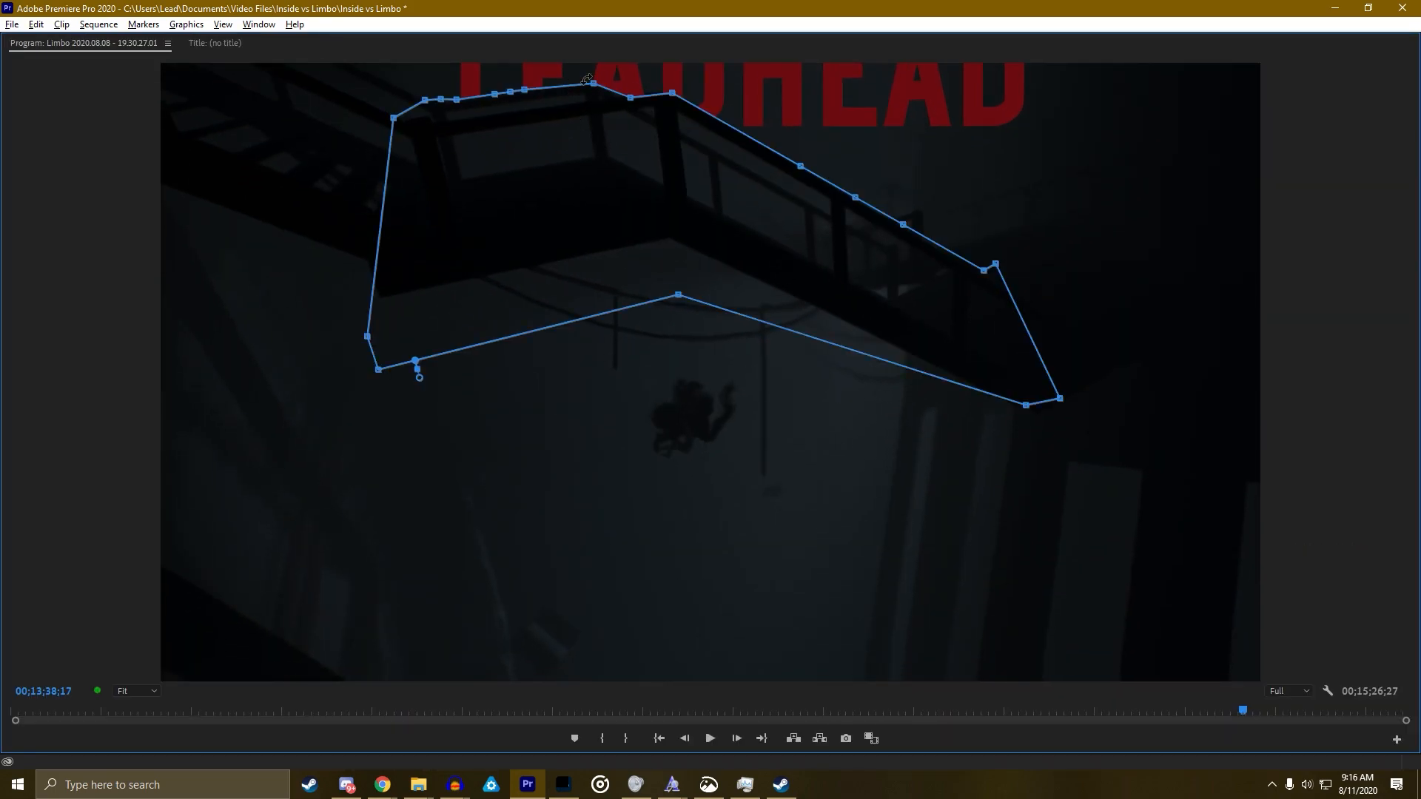
key(grave)
key(space)
Bring Chrome to the front and drag its window over Premiere
mouse_move(386, 788)
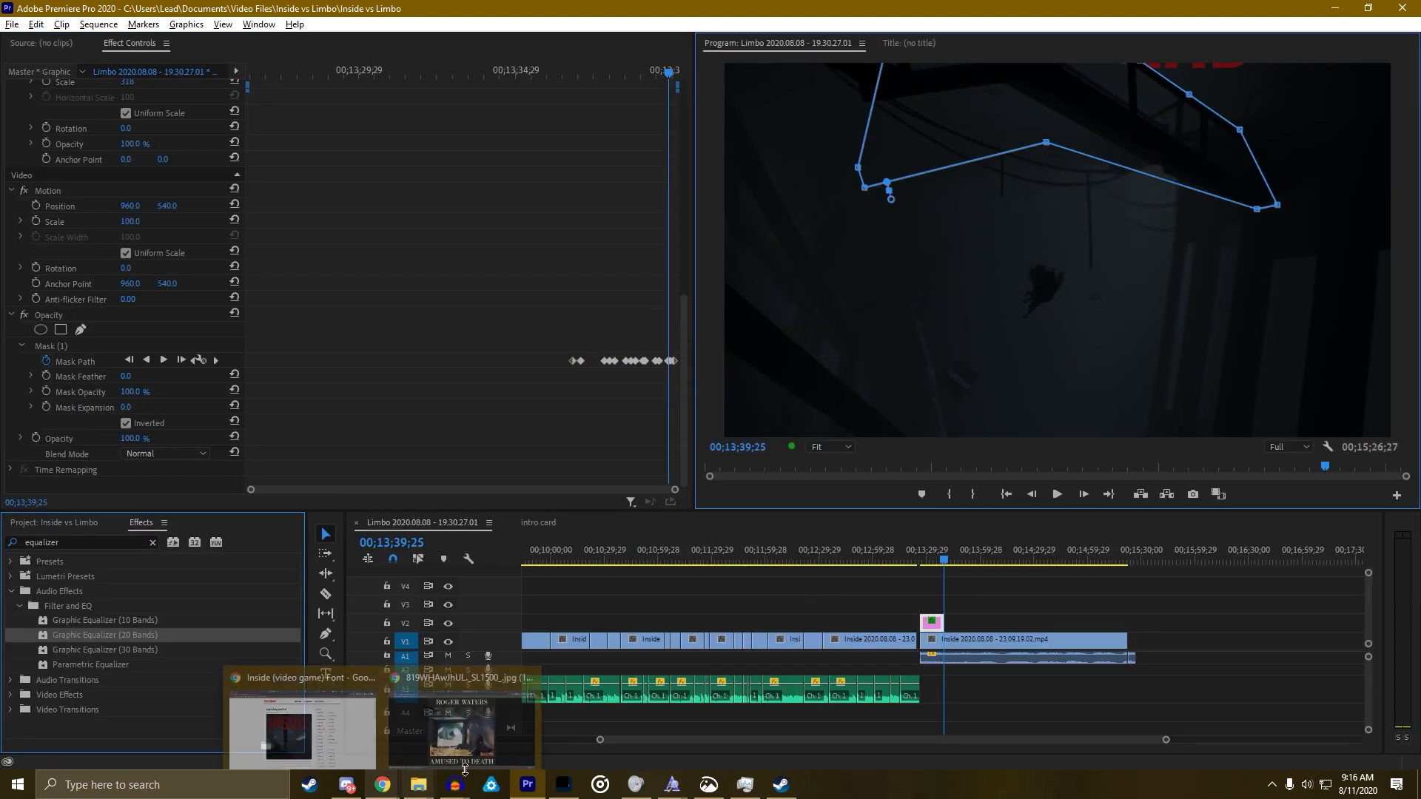
click(304, 729)
drag(1420, 433, 934, 109)
Close the leftover font, reference and soundtrack tabs, then maximize the Chrome window
click(584, 115)
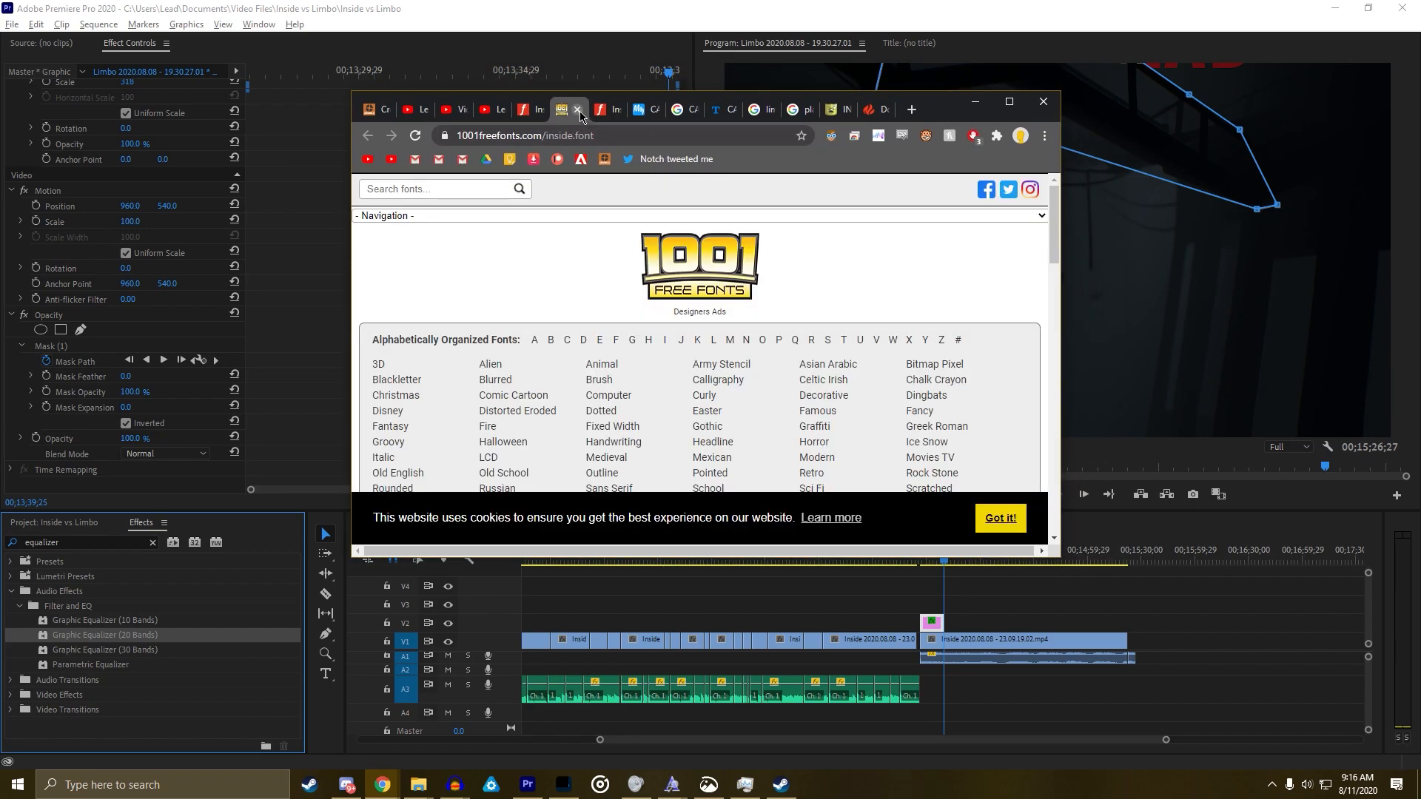
click(578, 110)
click(578, 111)
click(578, 110)
click(578, 111)
click(578, 111)
click(578, 110)
click(578, 110)
click(578, 110)
click(578, 111)
click(578, 111)
drag(695, 109, 695, 2)
Open Patreon in a new tab, view Patrons > Benefits, then return to Premiere Pro
key(ctrl+t)
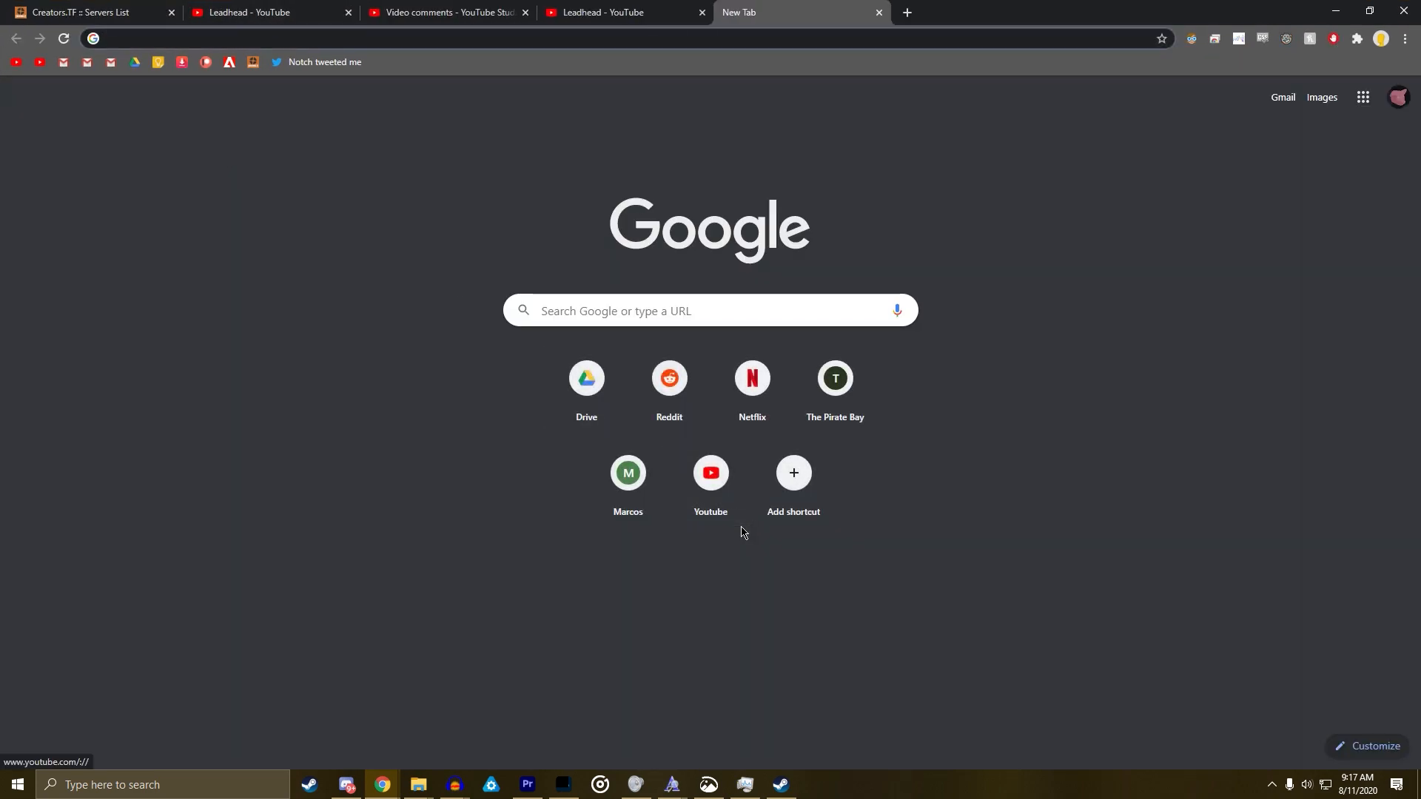
text(patreon.com/LeadheadYT)
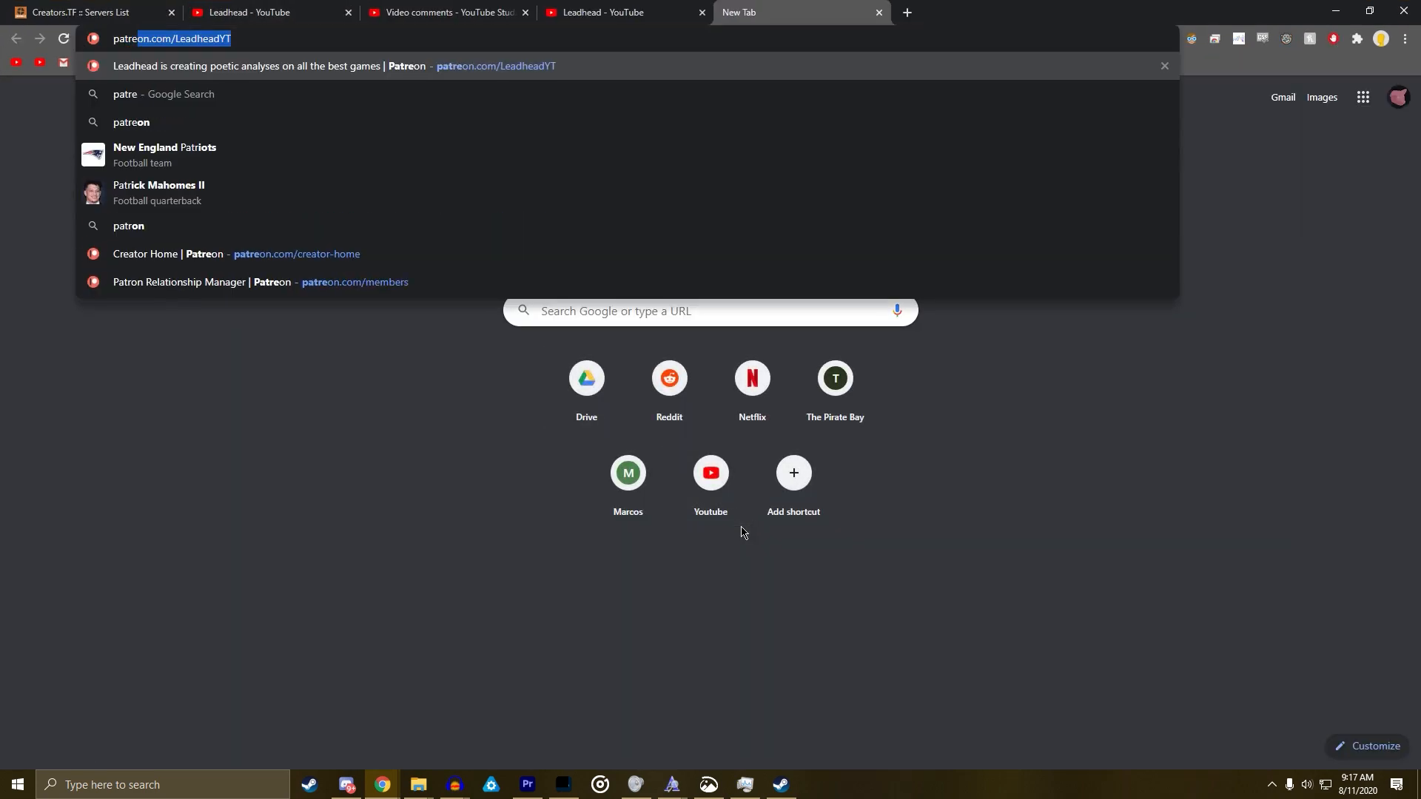
key(Return)
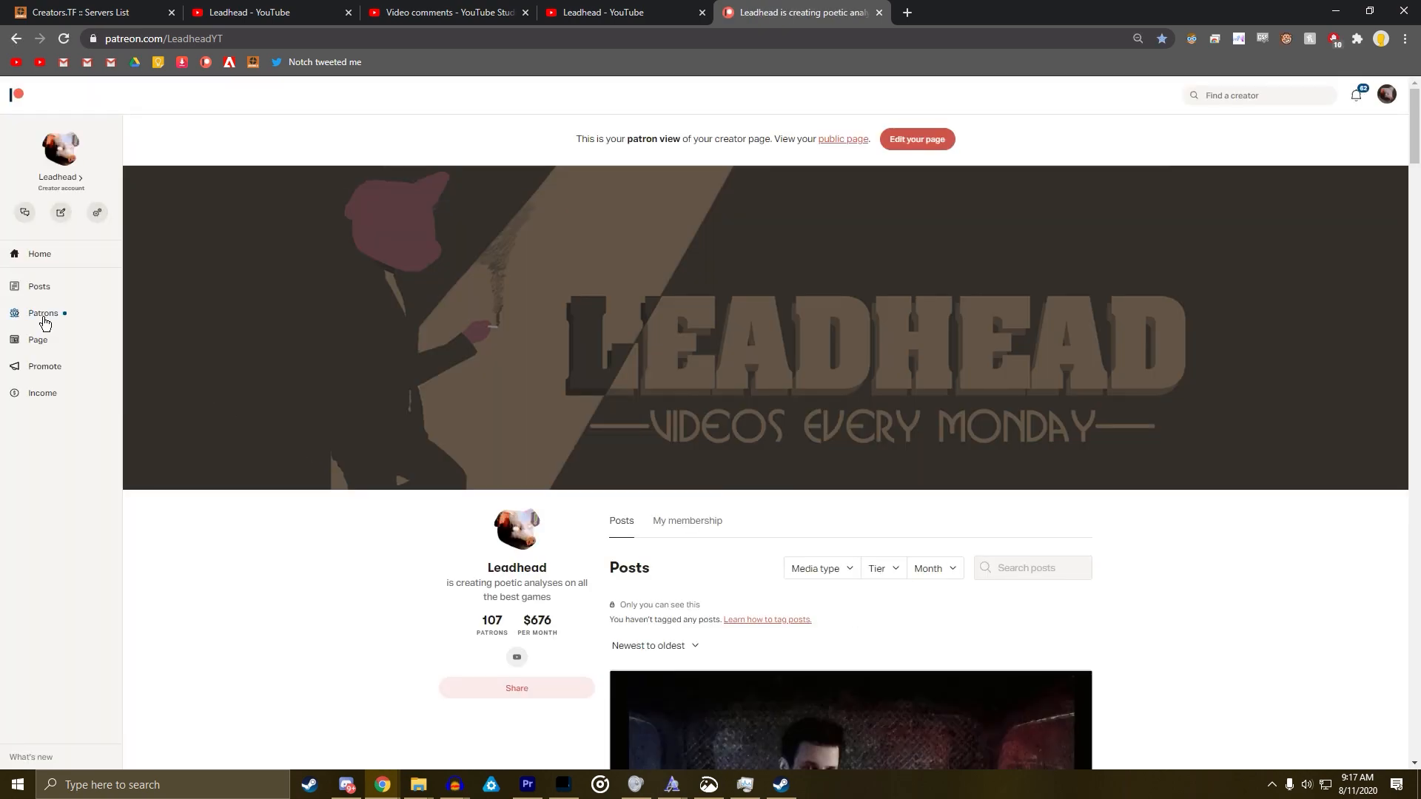
click(46, 314)
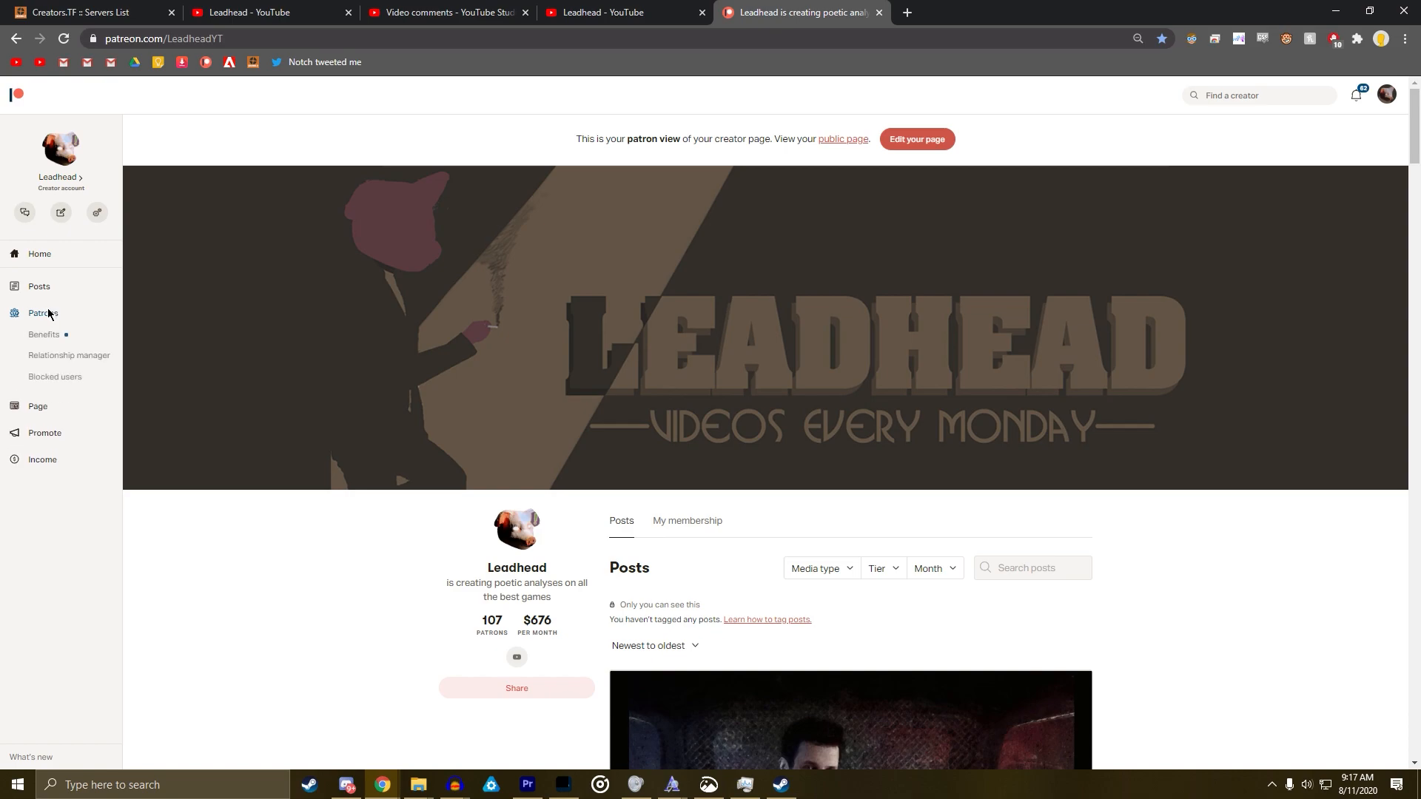
click(68, 337)
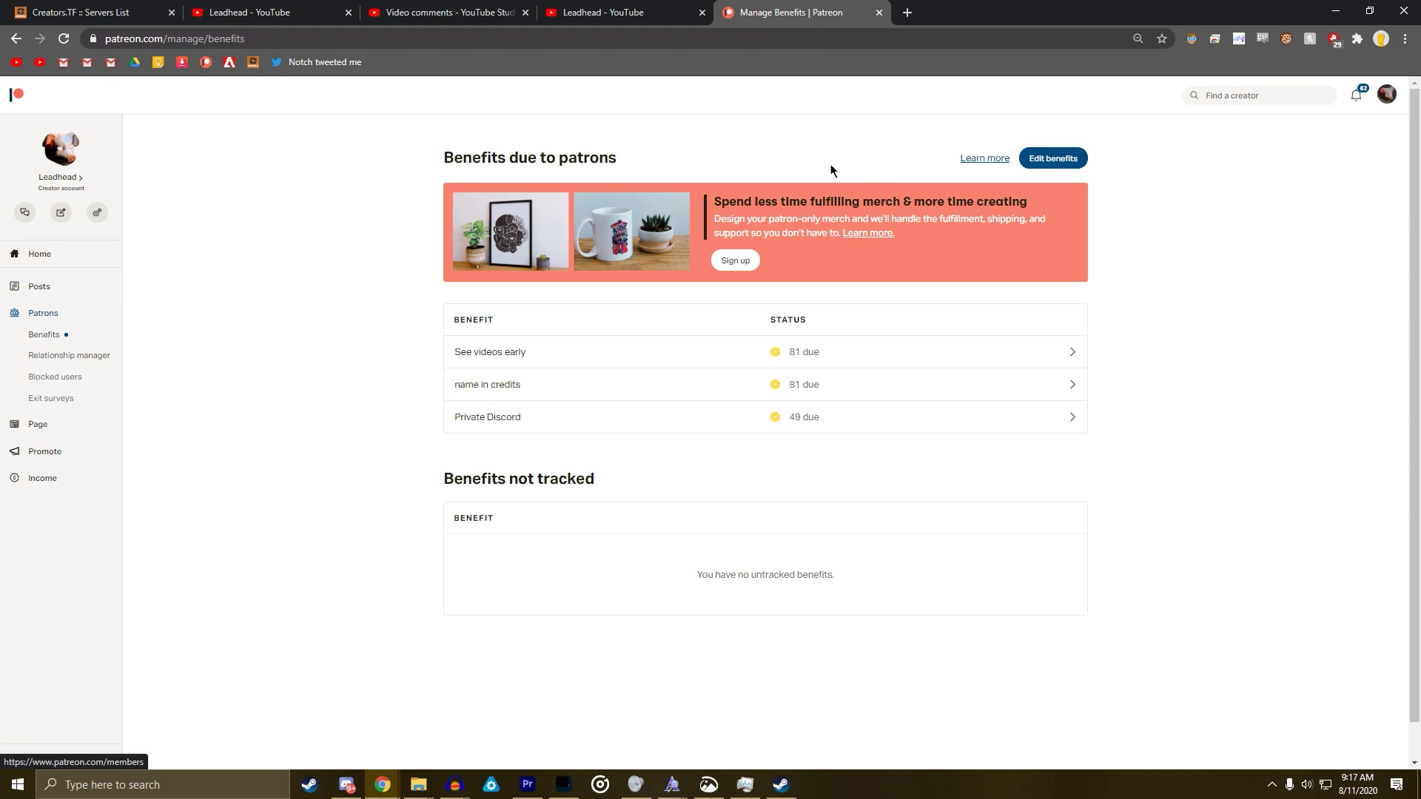
key(alt+Tab)
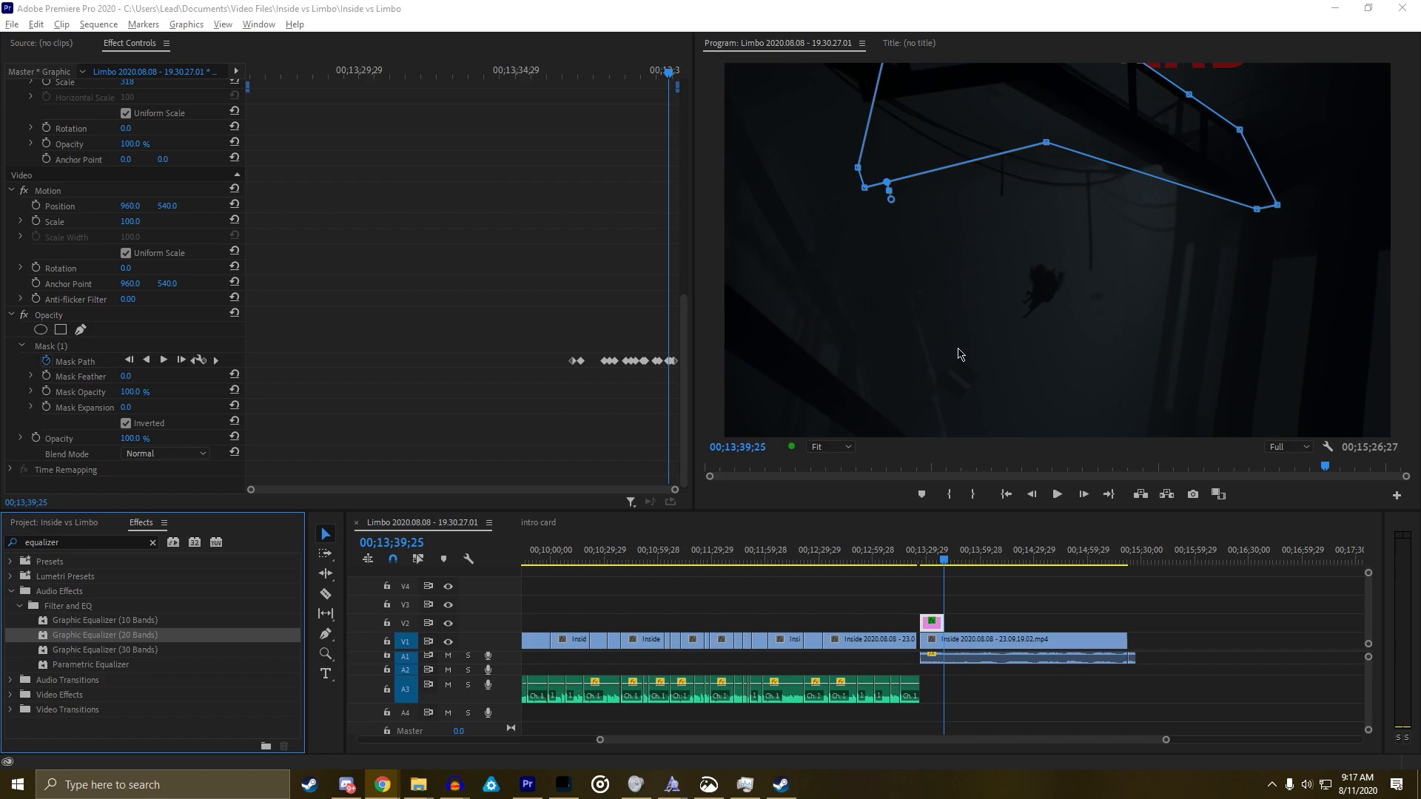
Deselect the timeline clip, save the Premiere project and minimize Premiere
click(1006, 588)
key(ctrl+s)
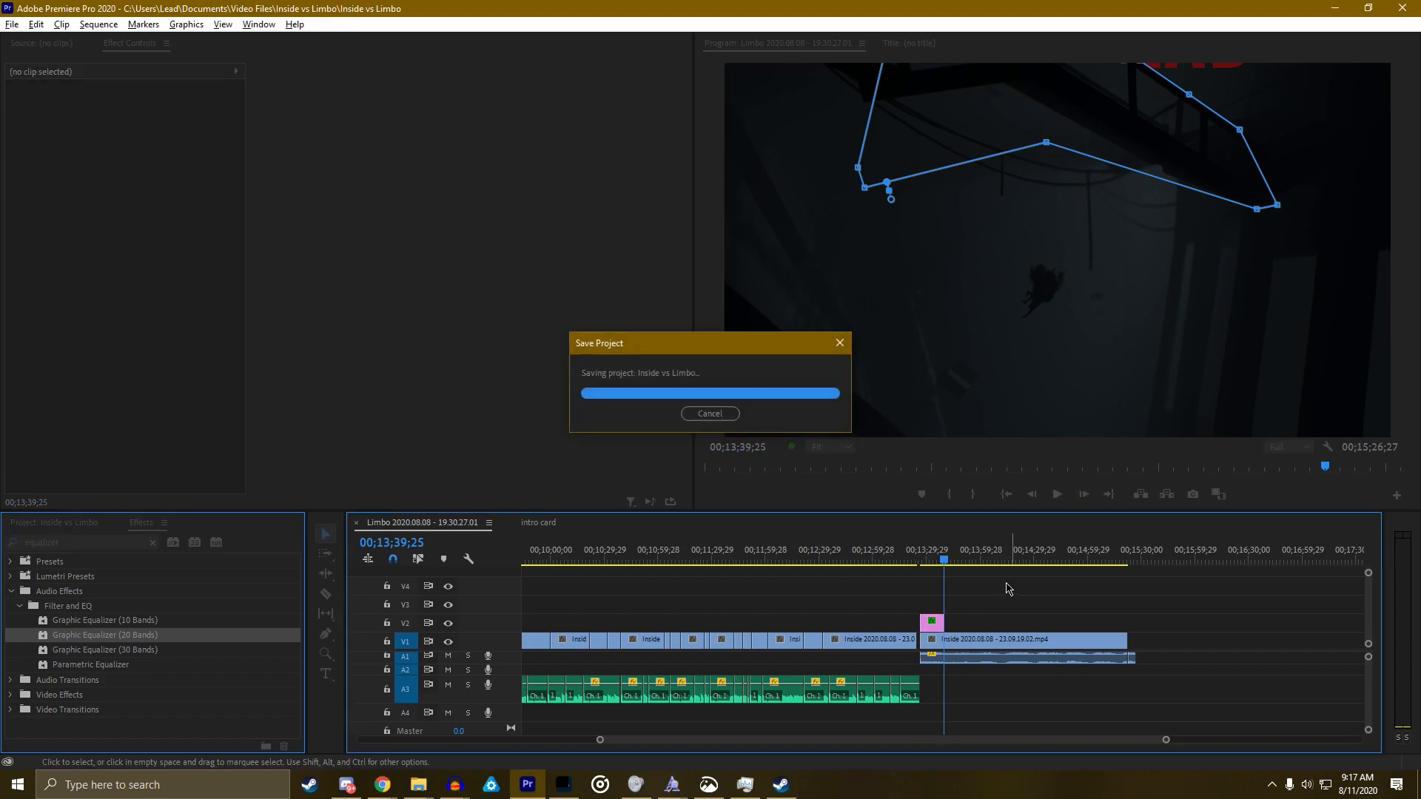
click(1335, 7)
Minimize Photoshop, the Inside folders, Chrome and font preview; close Volume Mixer and the font archive folder
click(1349, 10)
click(1314, 171)
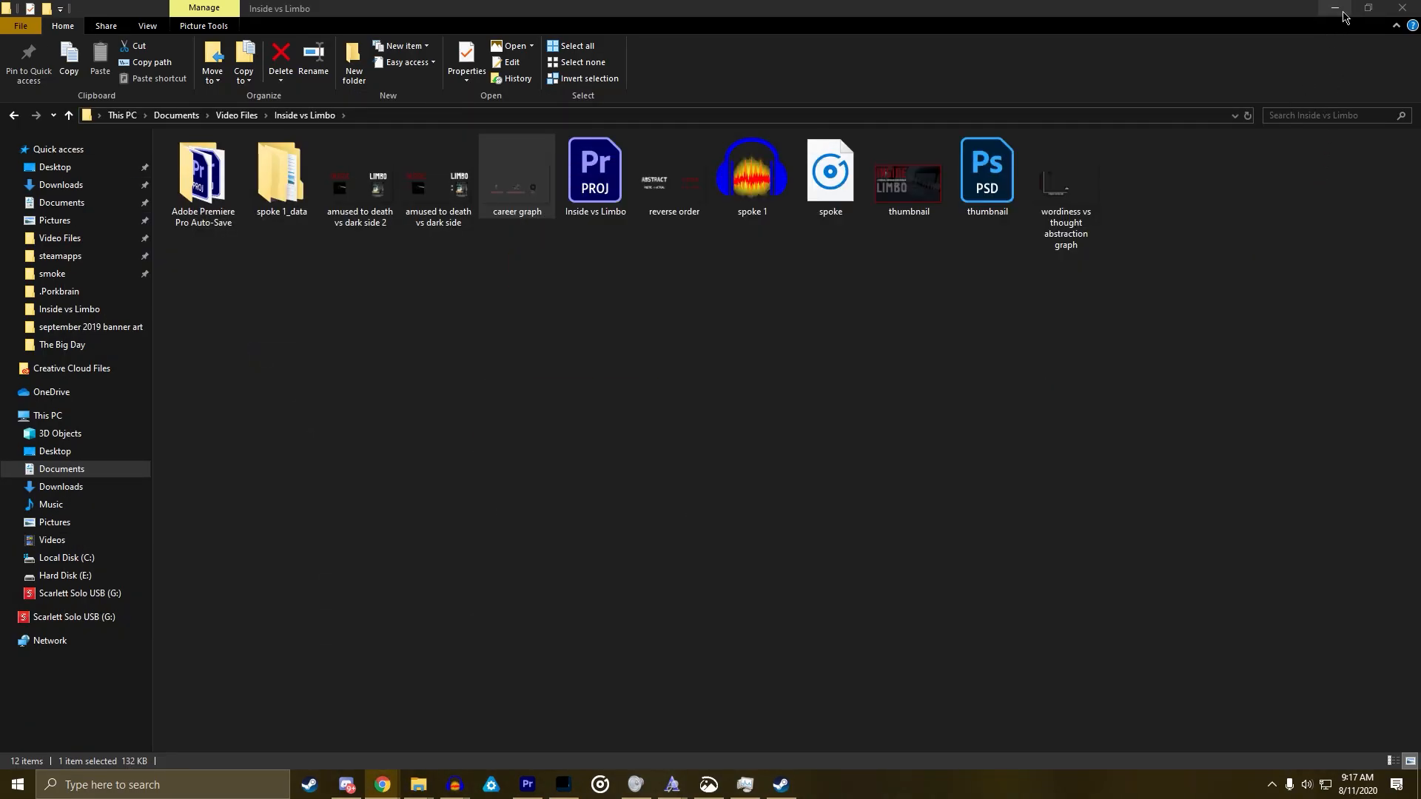
click(1335, 8)
click(1341, 11)
click(994, 30)
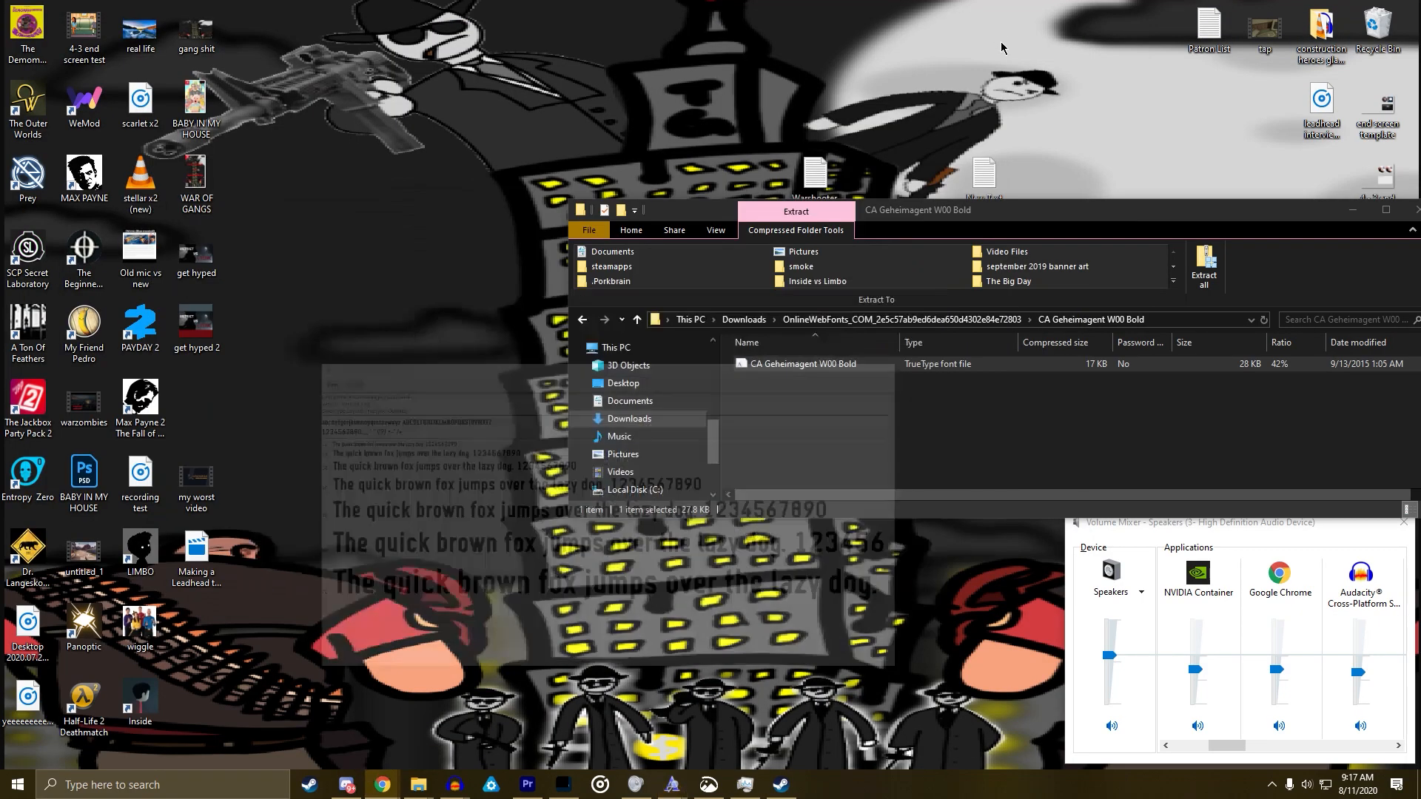
click(1253, 523)
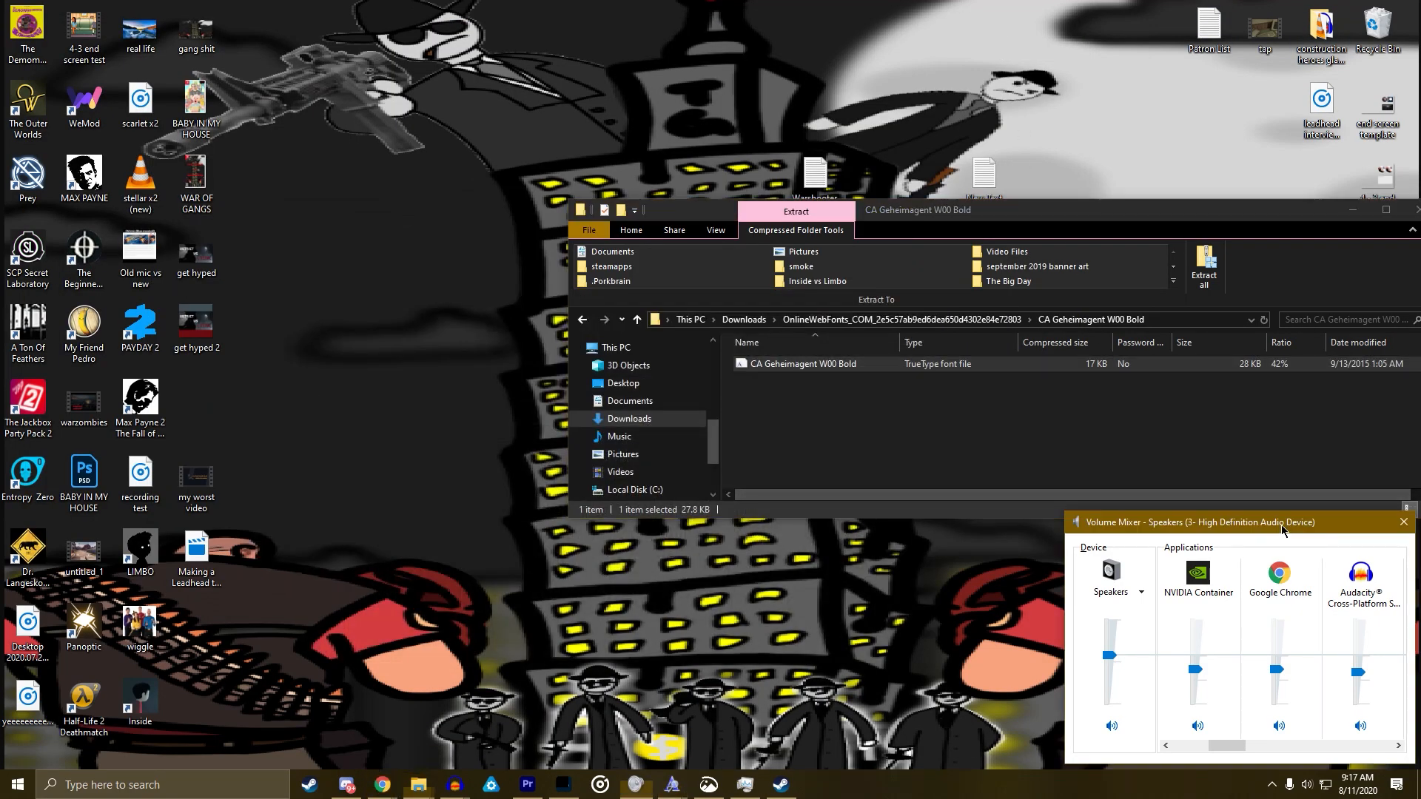
click(1403, 523)
click(1411, 213)
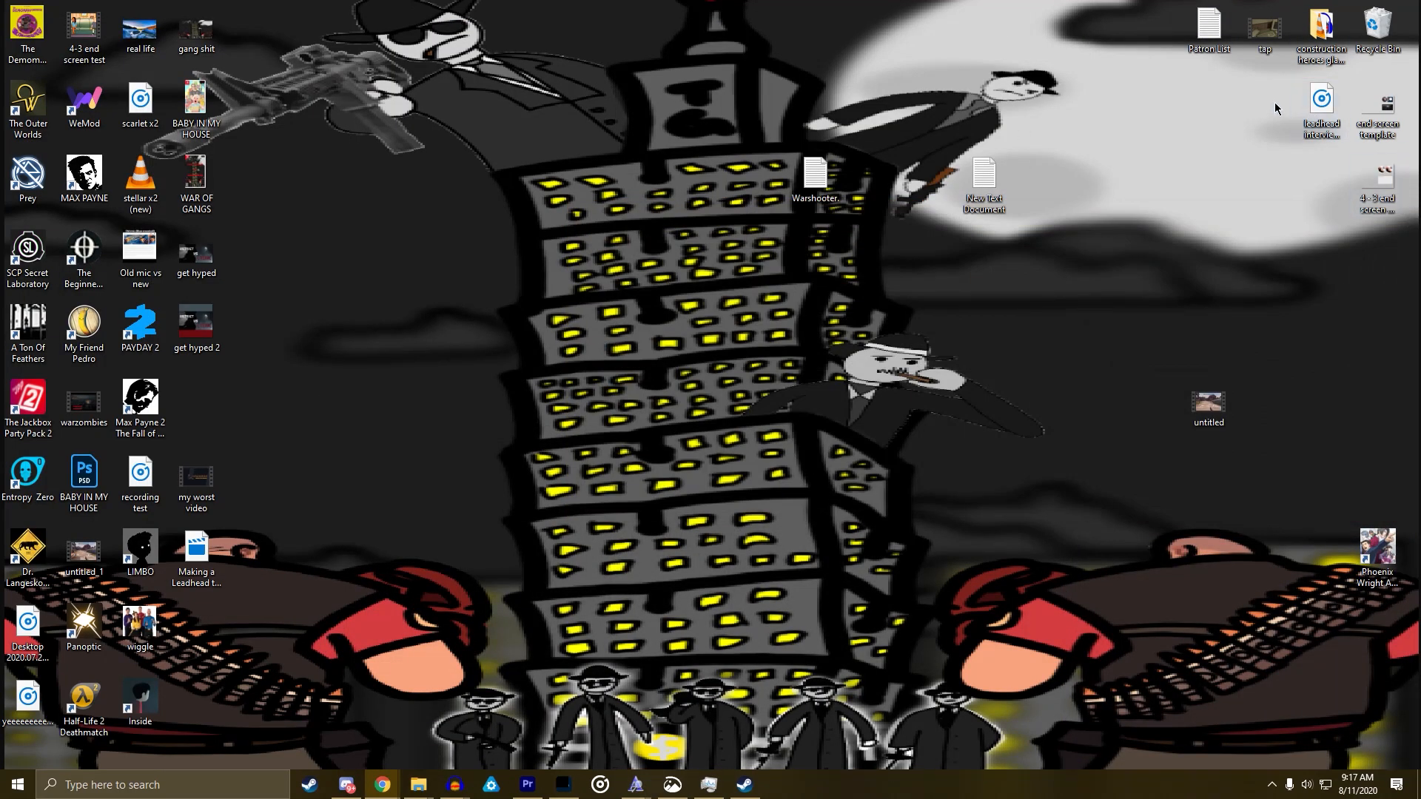
Open the Patron List text file and zoom it out to 40%
double_click(1208, 28)
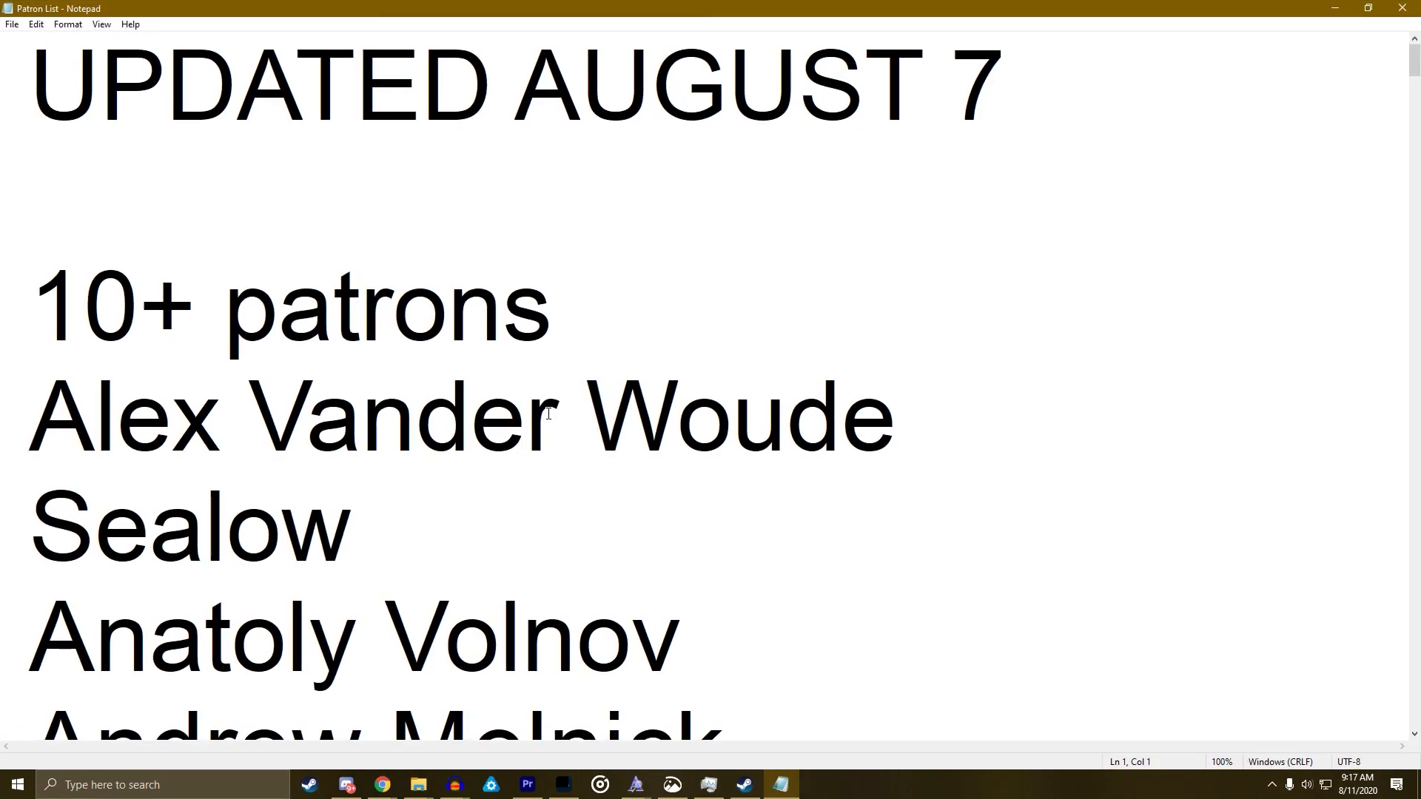
key(ctrl+minus)
key(ctrl+minus)
key(ctrl+minus)
key(ctrl+minus)
key(ctrl+minus)
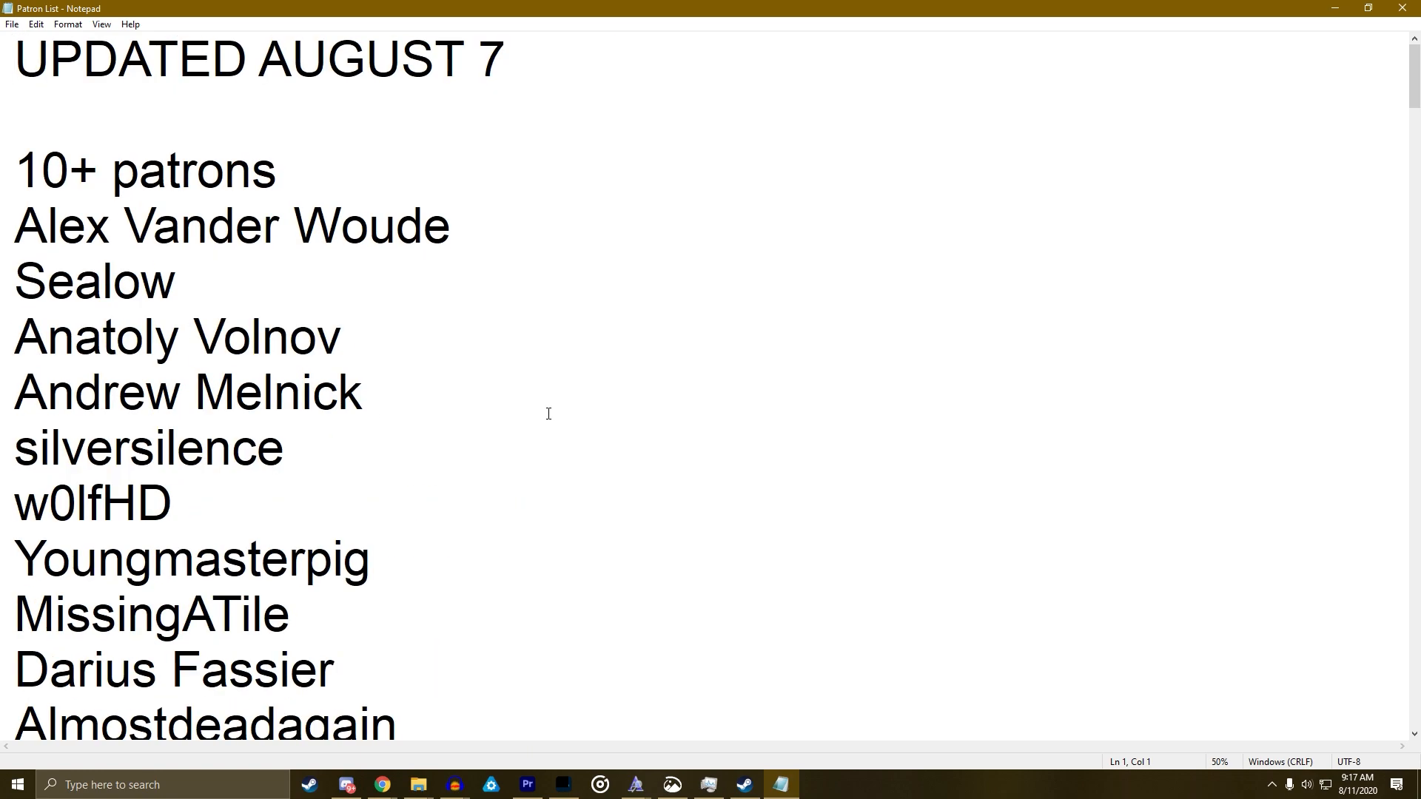
key(ctrl+minus)
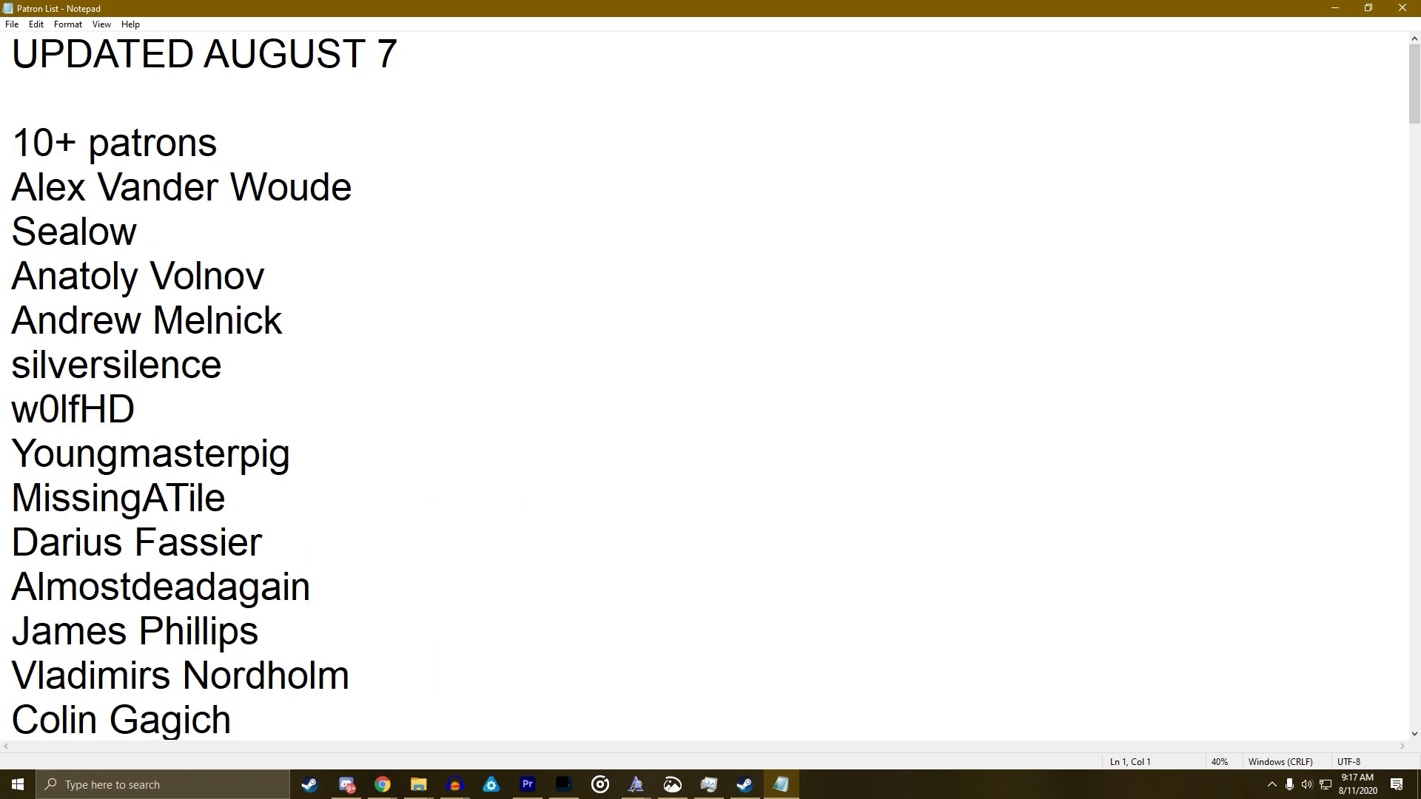
Check the browser, then scroll down the Patron List and place the cursor for the next name
key(alt+Tab)
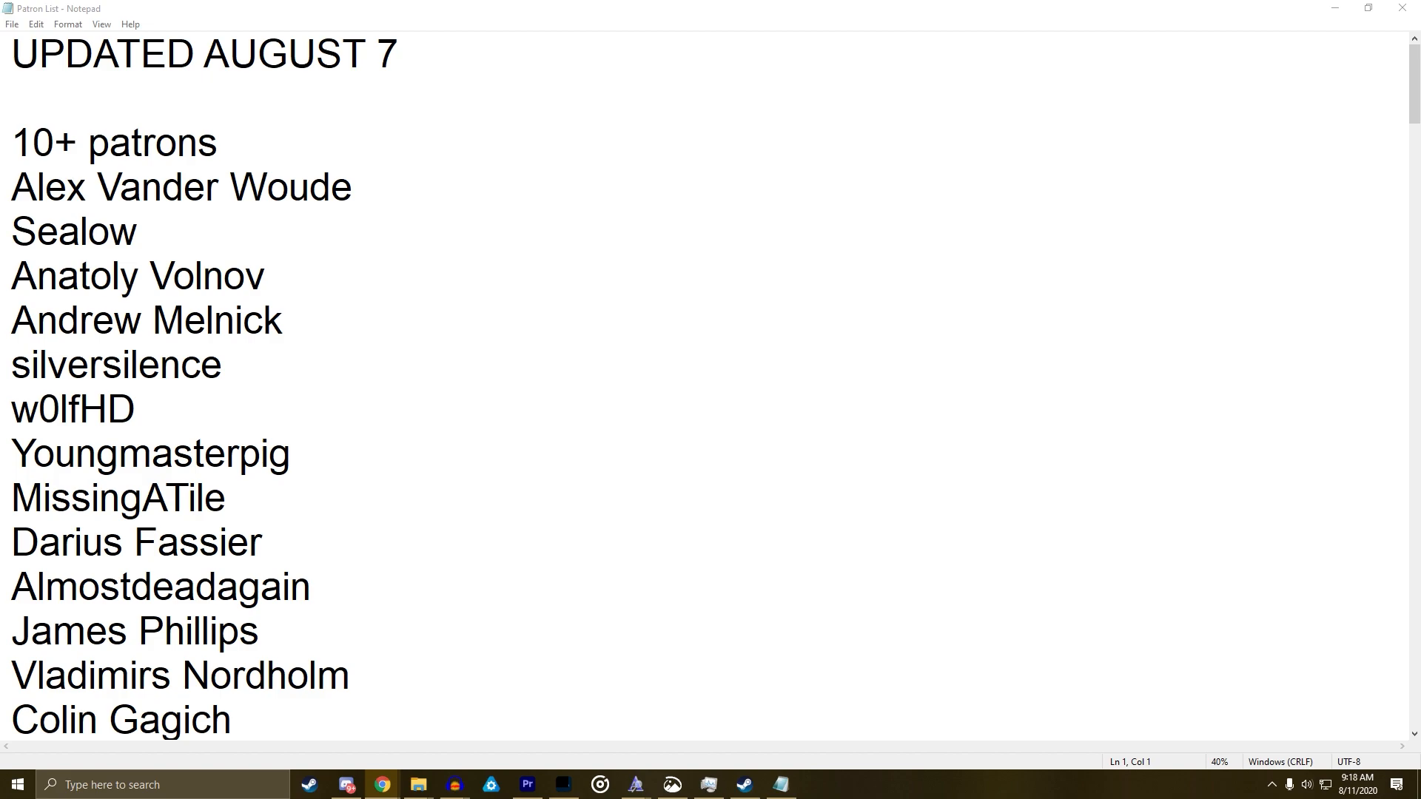
click(455, 326)
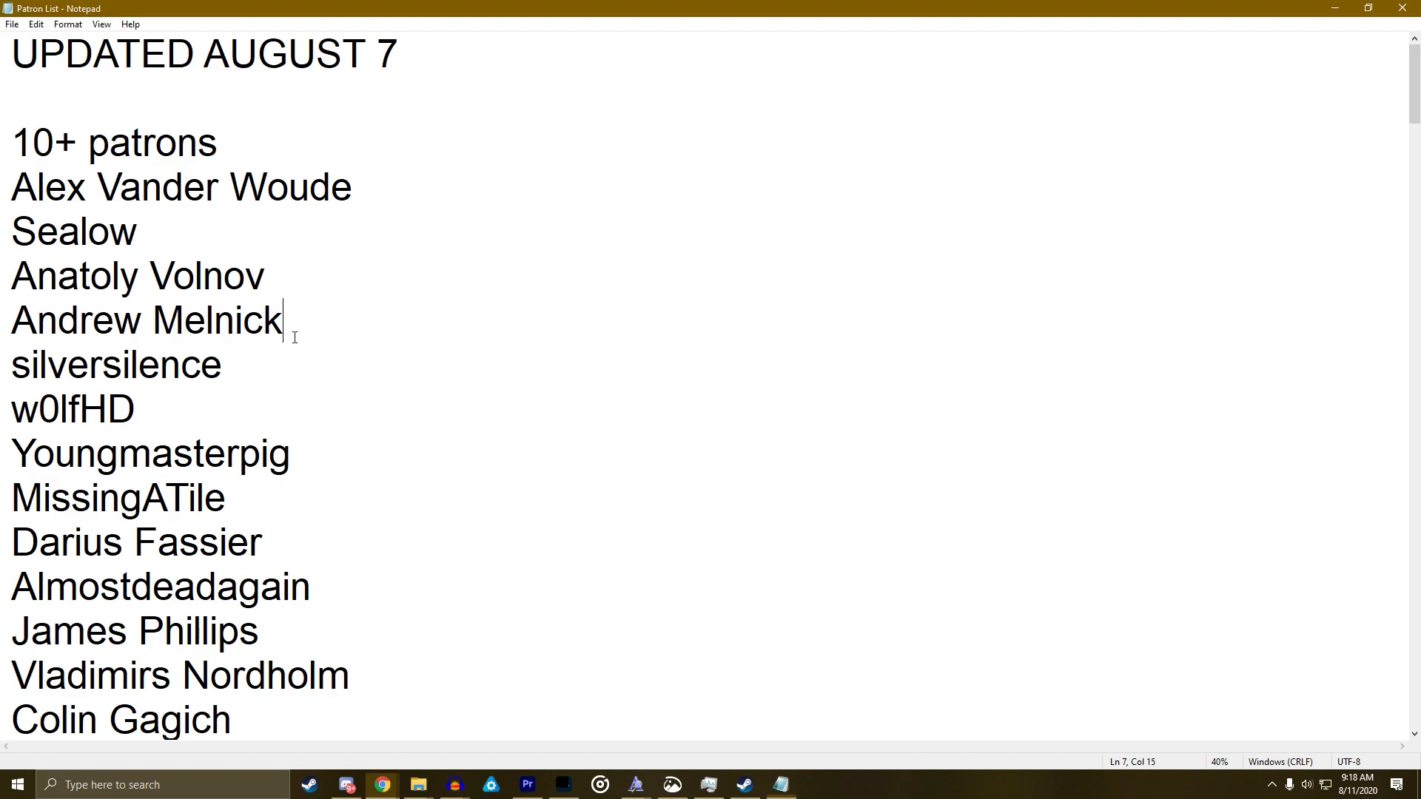
scroll(303, 336, down, 9)
scroll(317, 337, down, 1)
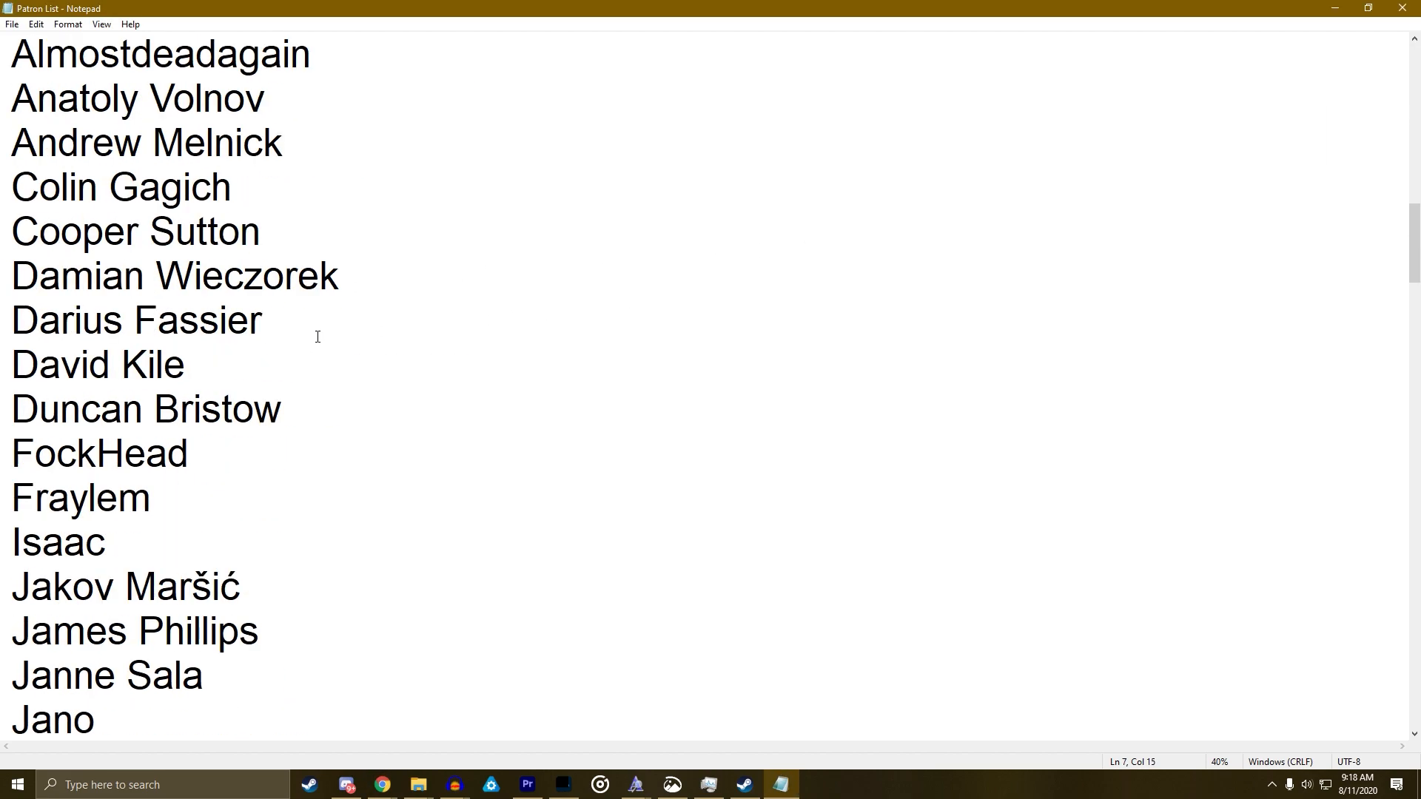
click(325, 411)
Paste a new patron's name on its own line and delete the extra blank line
key(Return)
key(Return)
text(DontReadMyName)
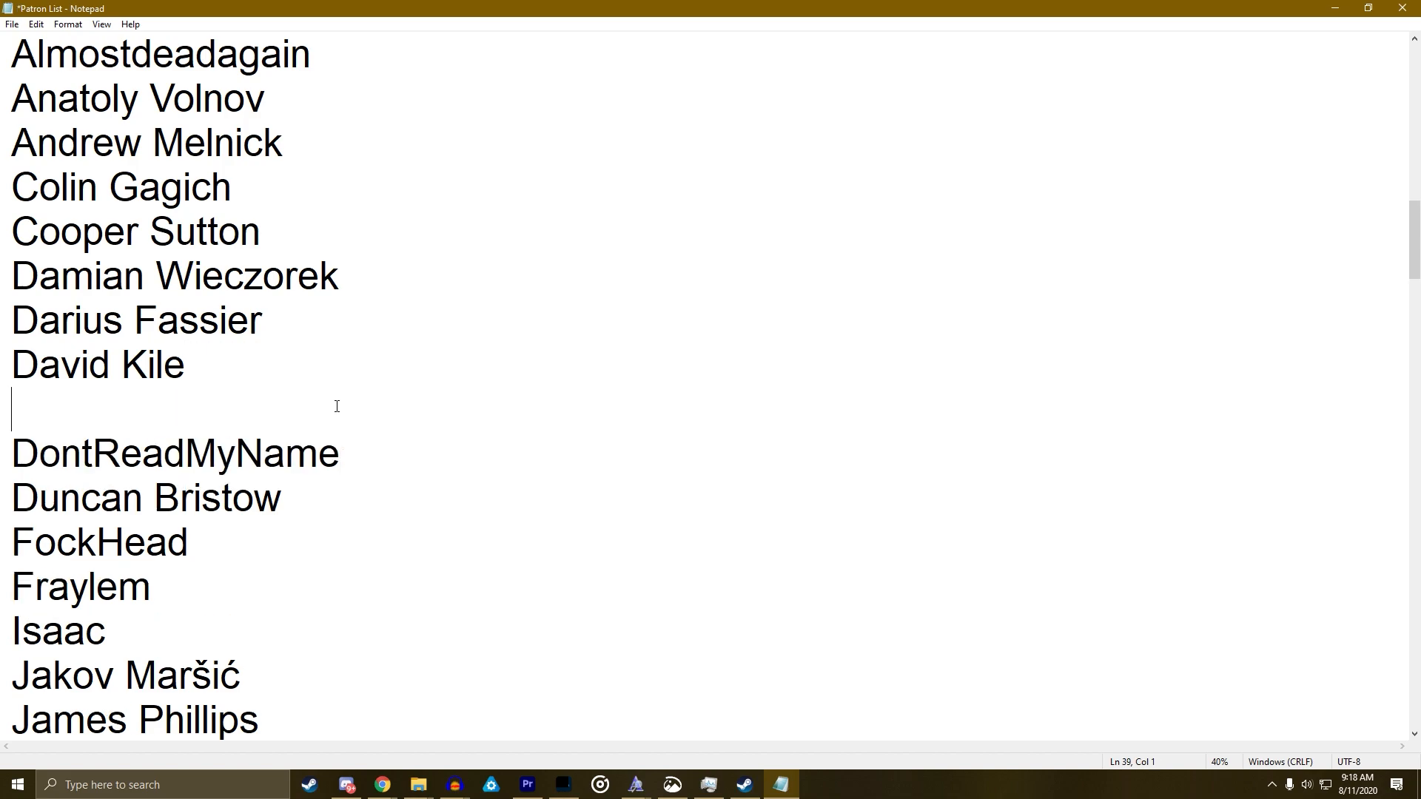
key(BackSpace)
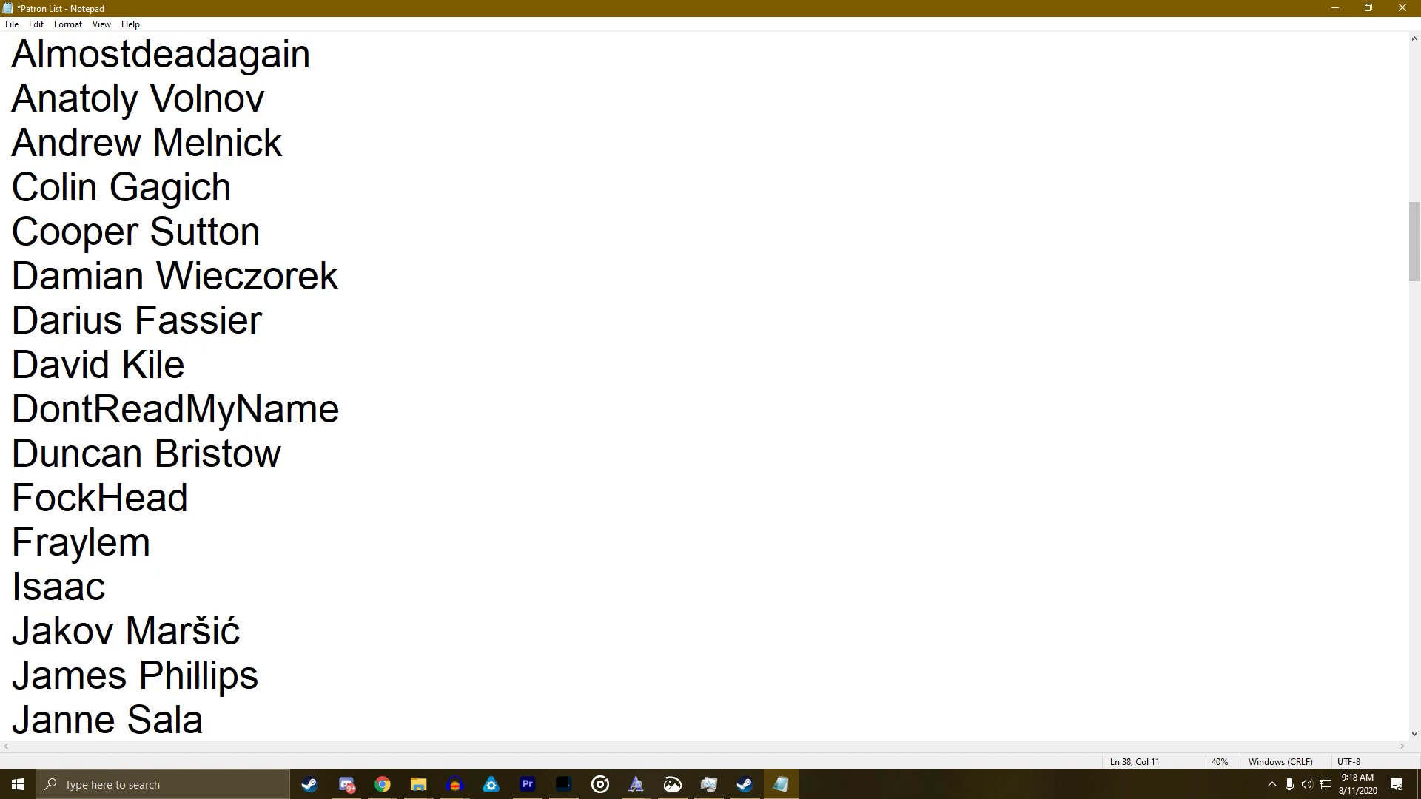
scroll(134, 411, up, 8)
scroll(134, 410, down, 5)
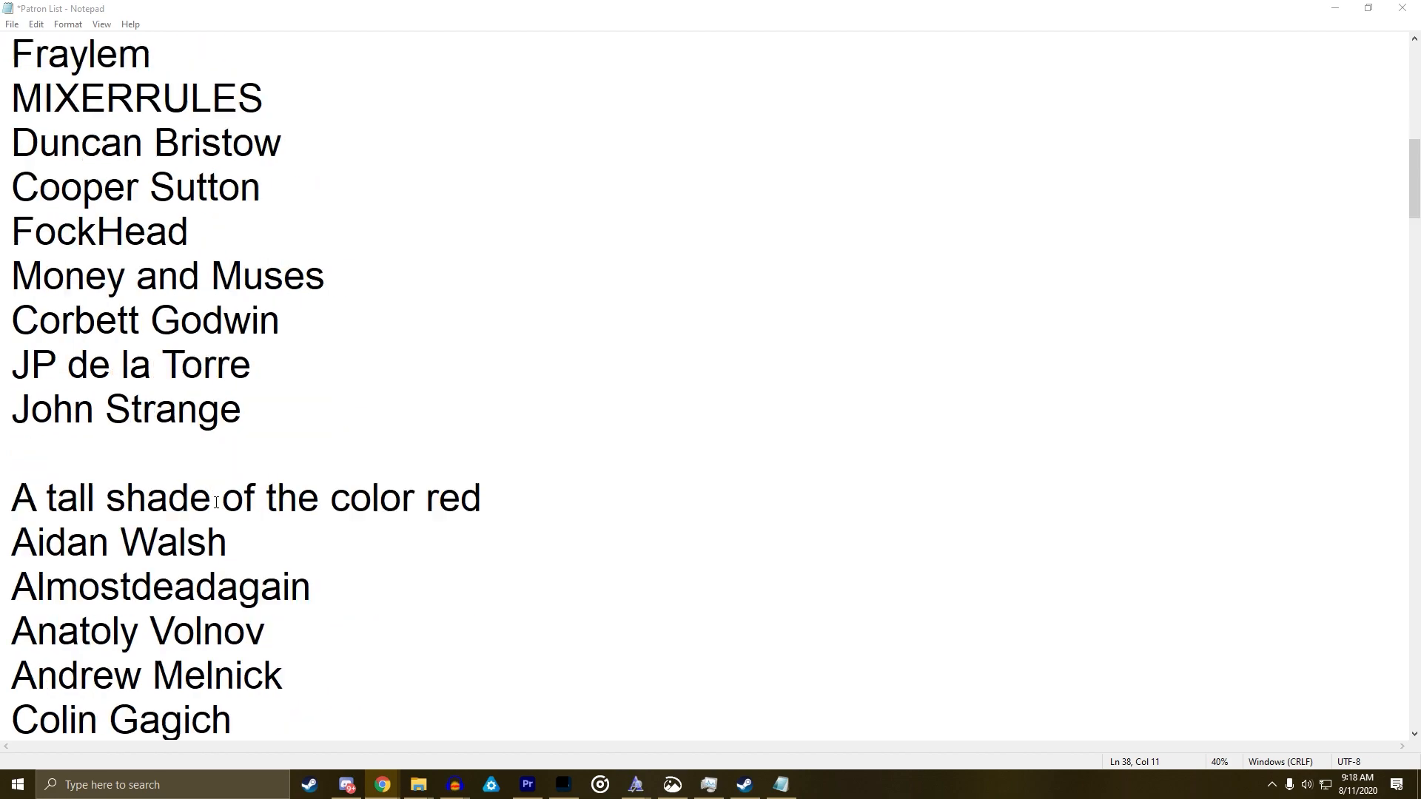
scroll(134, 410, up, 5)
scroll(578, 476, down, 5)
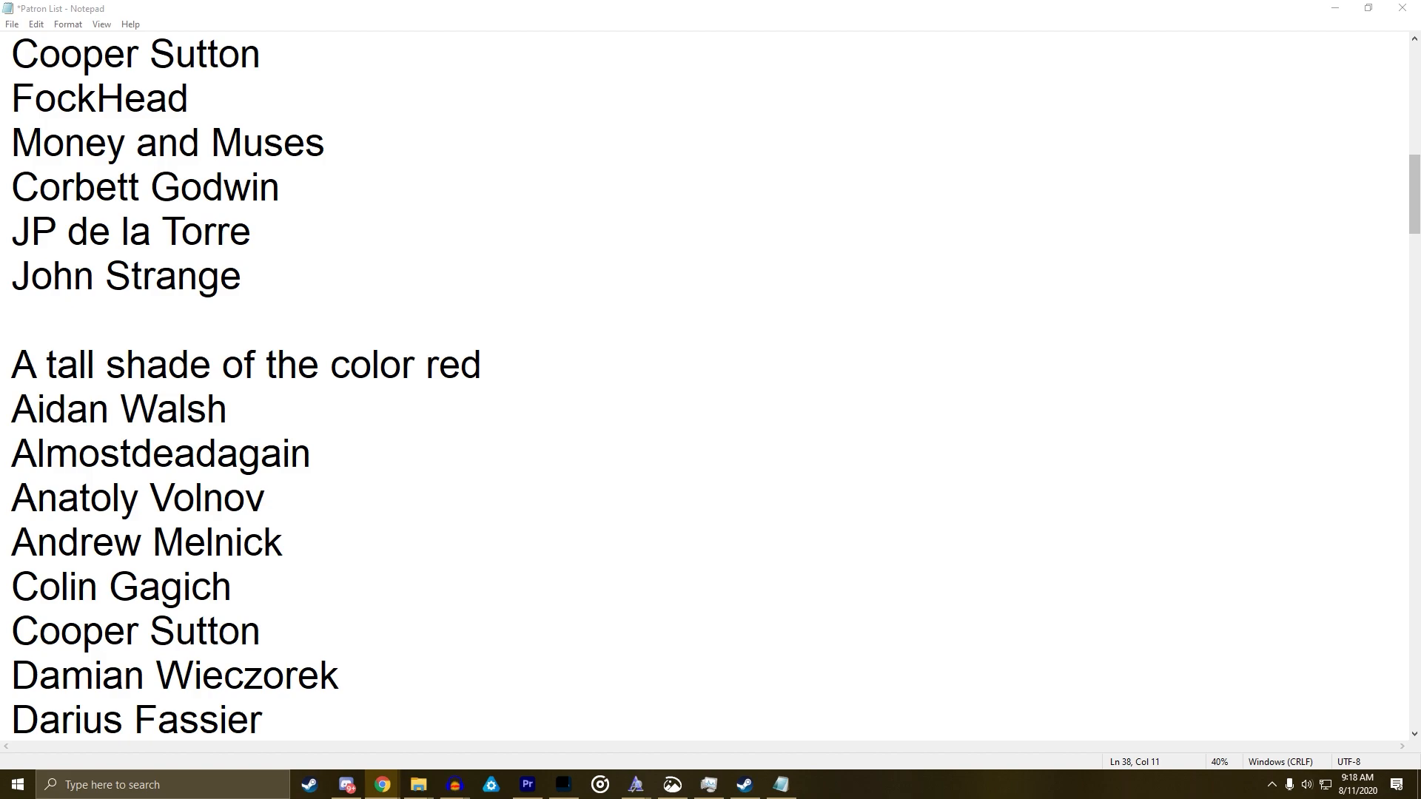
click(926, 365)
scroll(799, 381, up, 4)
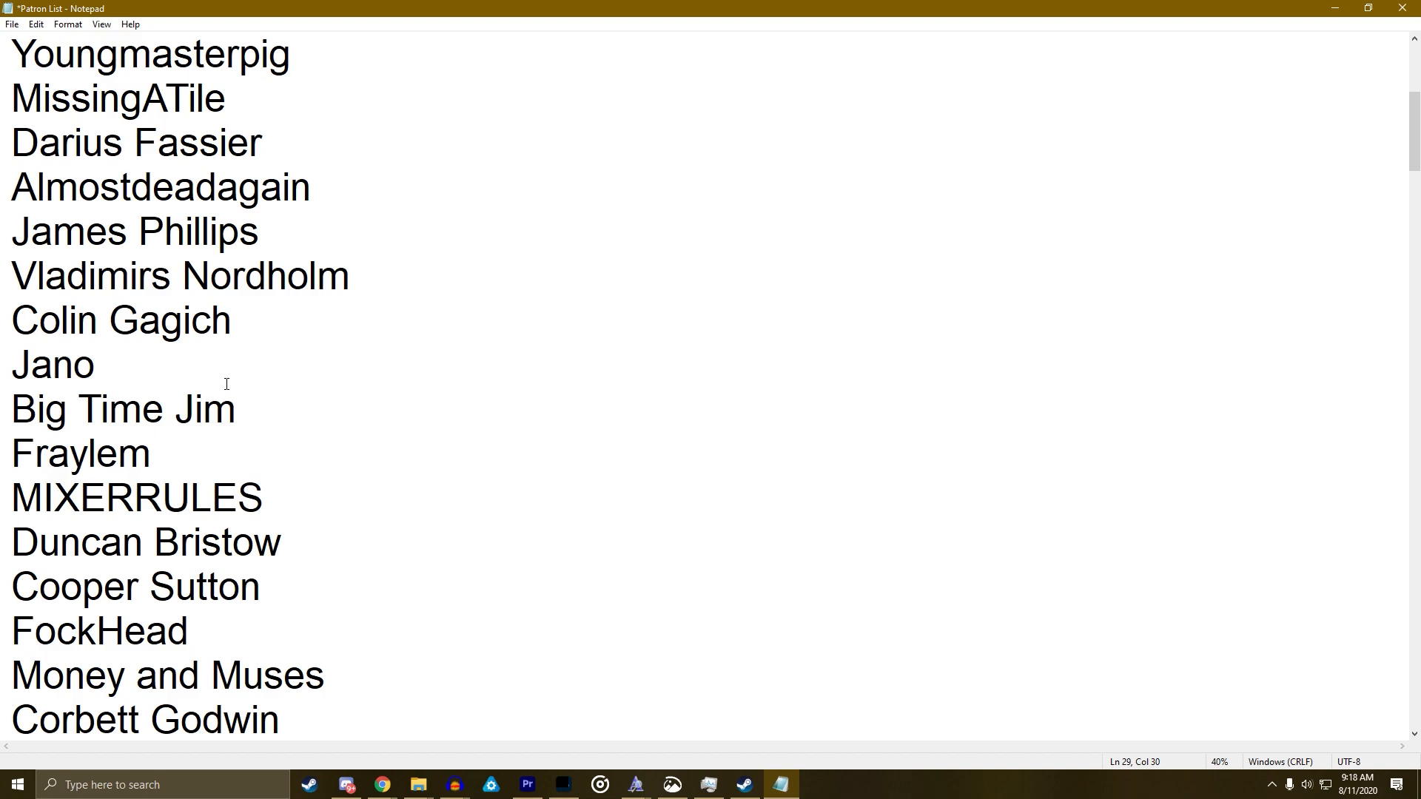
Add a new line in the top tier and type a patron's initials
click(226, 383)
key(Return)
text(jw)
key(alt+Tab)
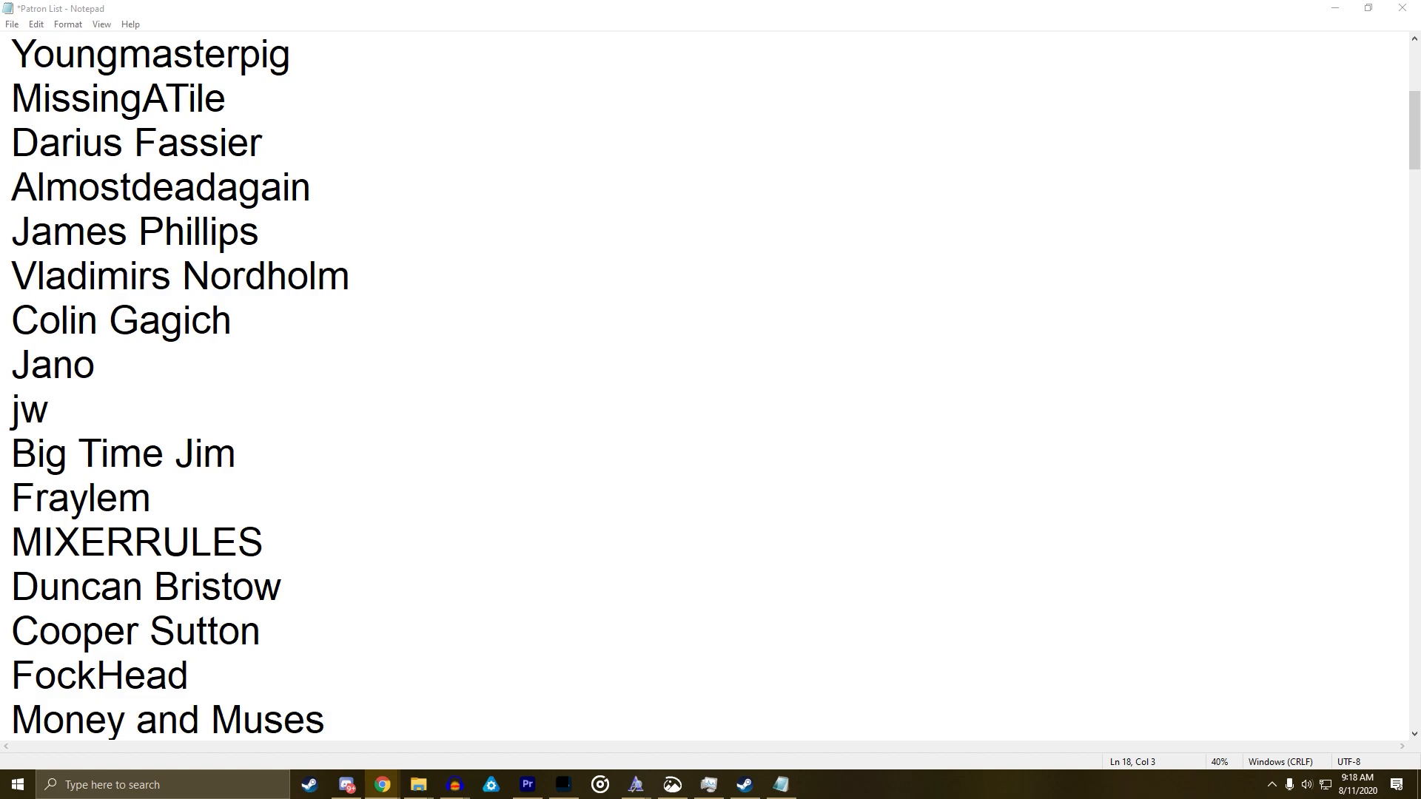
click(663, 464)
scroll(690, 466, down, 20)
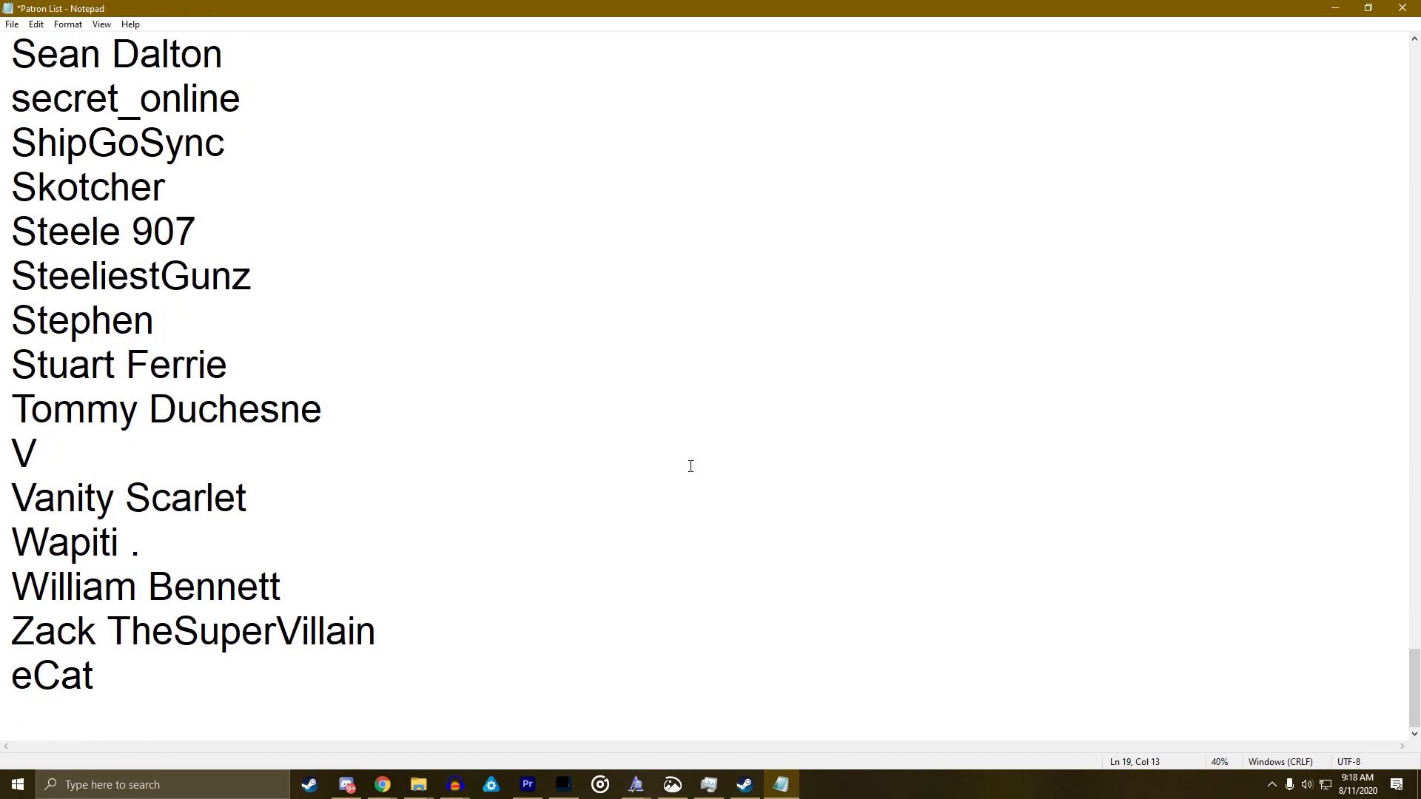
Paste another patron's name near the end of the list, among the T entries
click(316, 411)
key(Return)
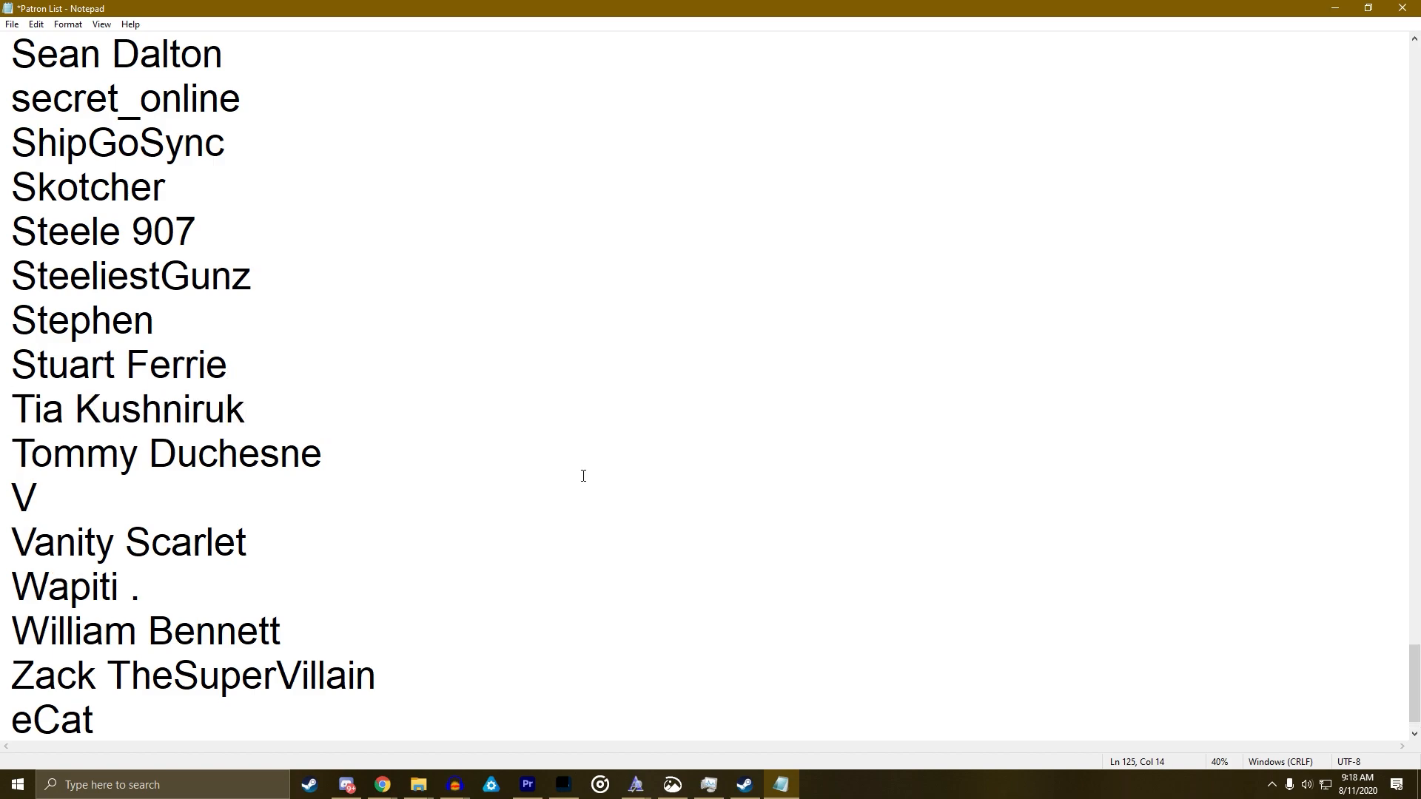
key(alt+Tab)
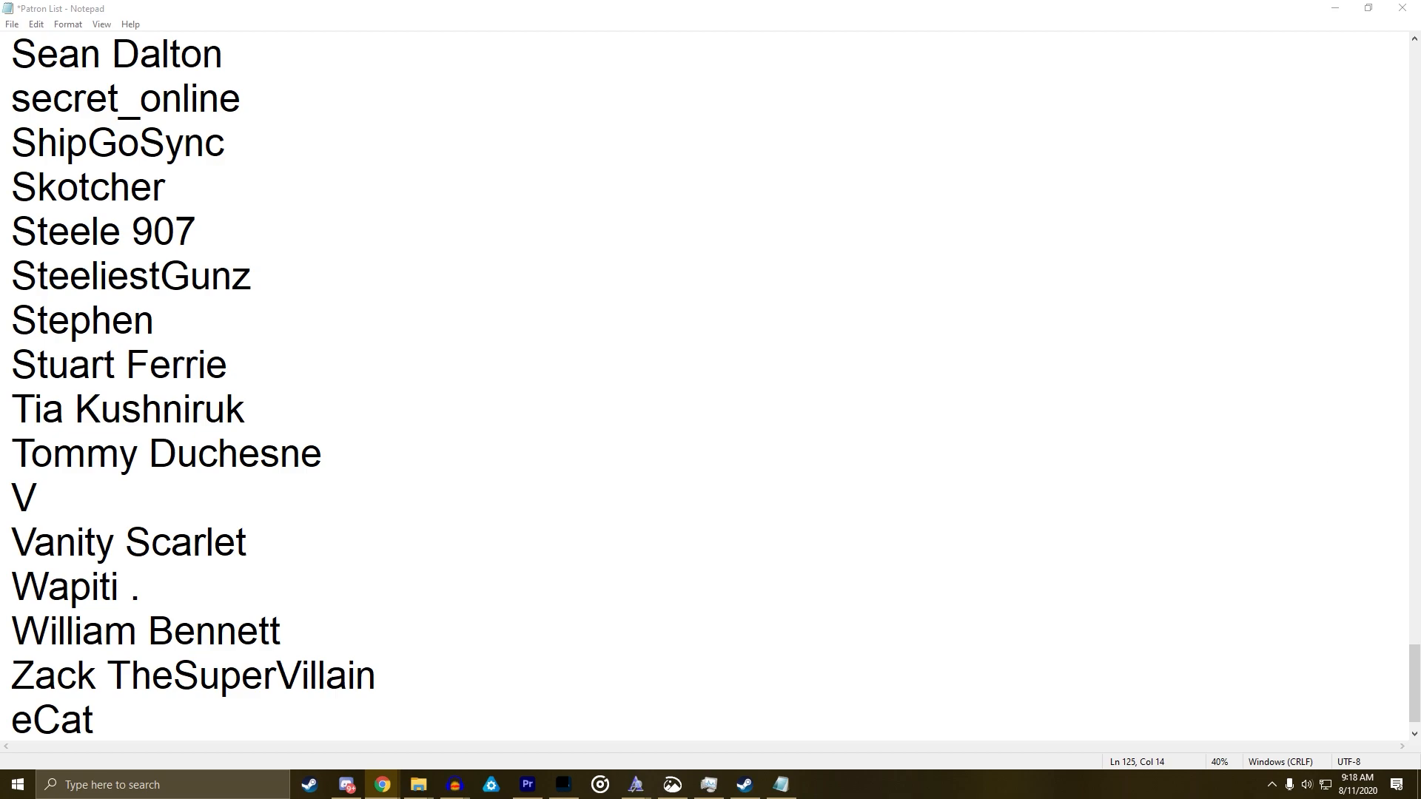
click(399, 318)
scroll(400, 322, up, 9)
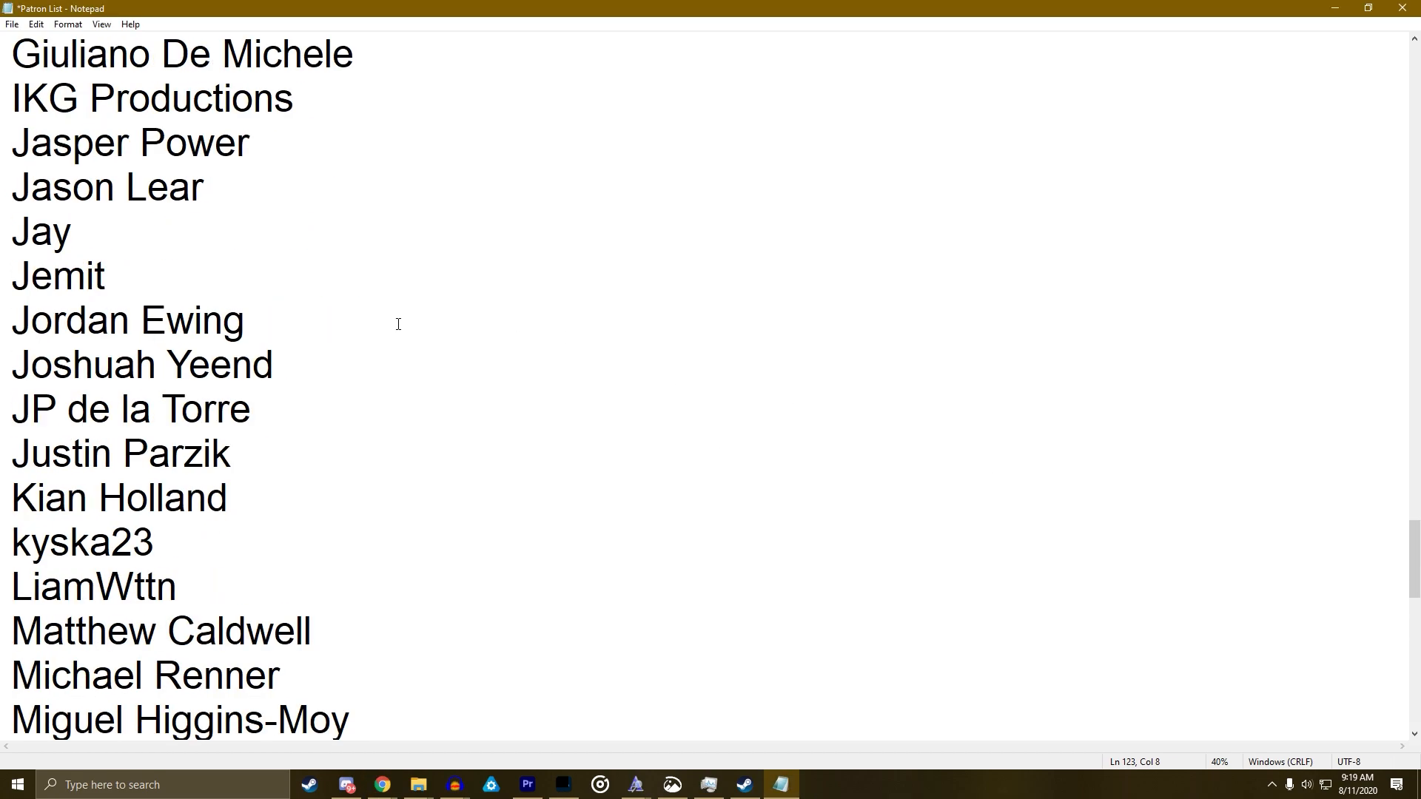
Insert a line below an I entry, type a patron's name, and remove the blank line
click(129, 241)
key(Up)
key(Right)
key(Right)
key(Right)
key(Right)
key(Right)
key(Right)
key(Right)
key(Right)
key(Right)
key(Right)
key(Right)
key(Right)
key(Return)
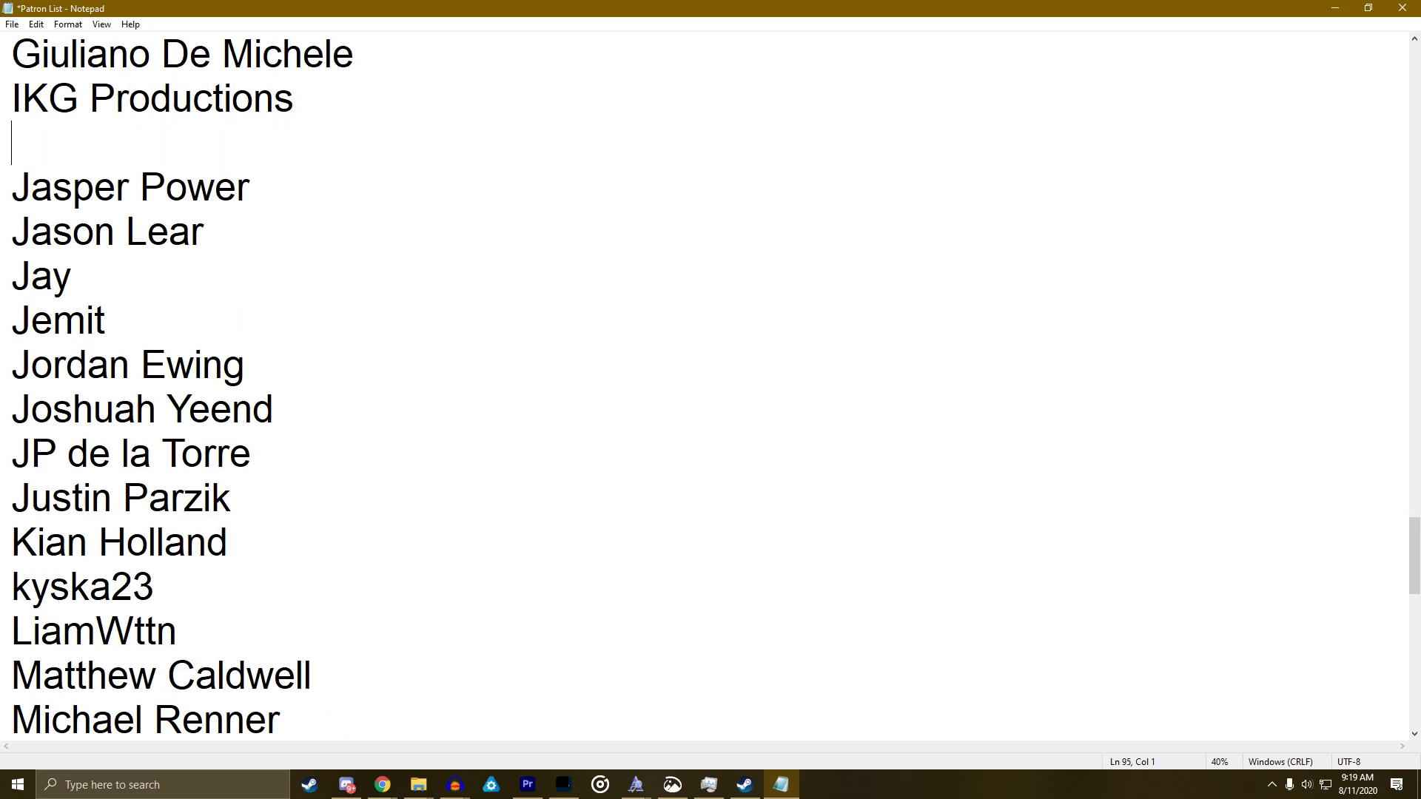
key(Return)
text(Jack)
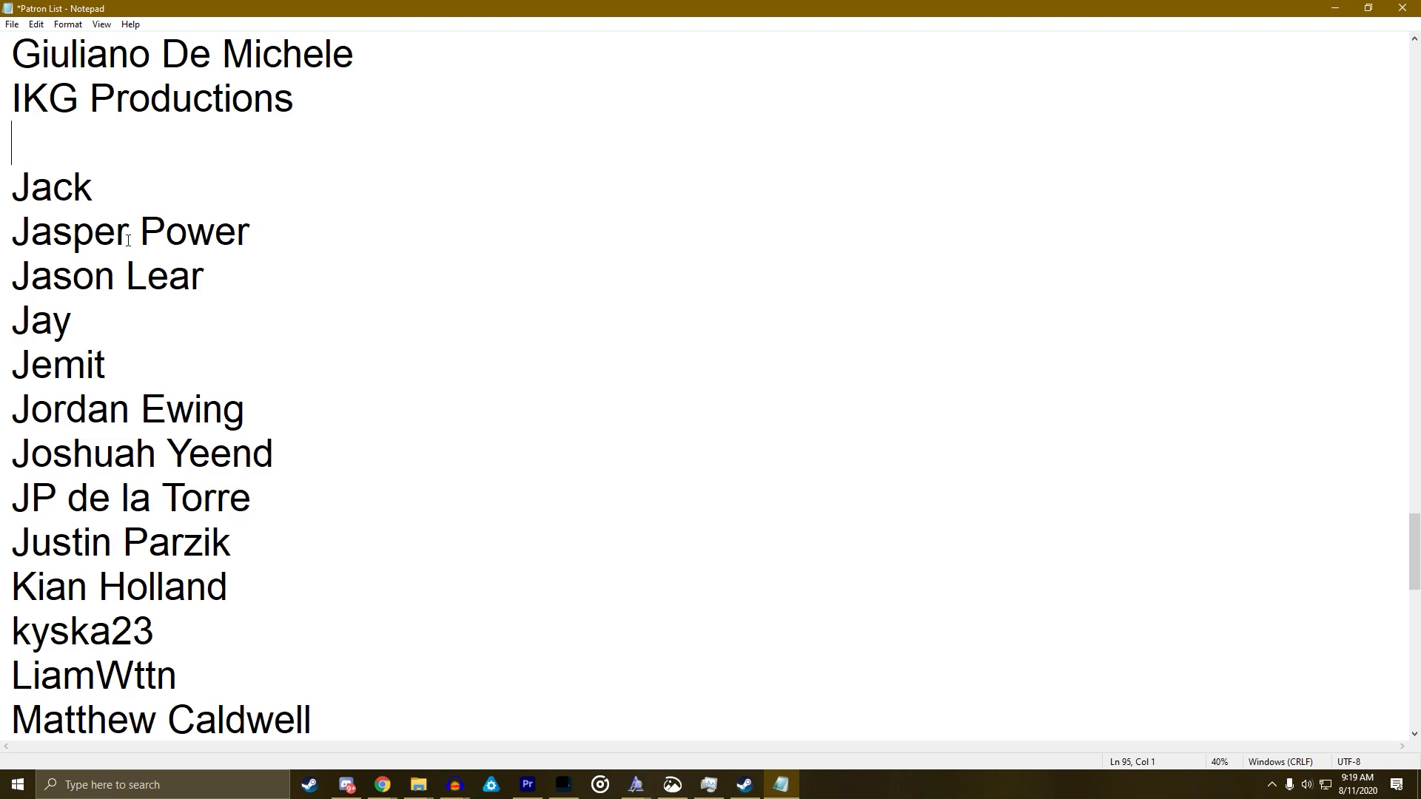
key(BackSpace)
Check patron names in the browser, then paste another name on a new line
key(alt+Tab)
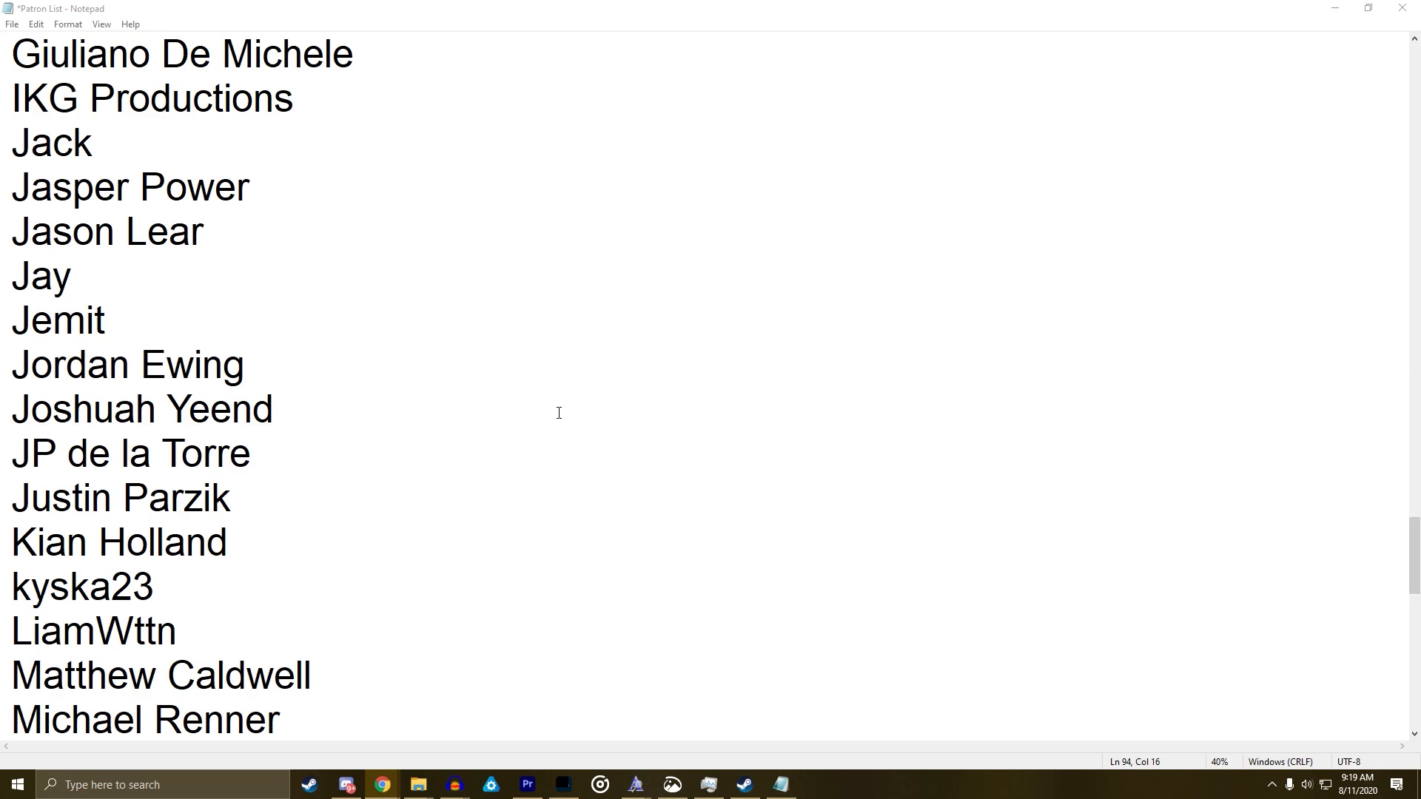
click(384, 449)
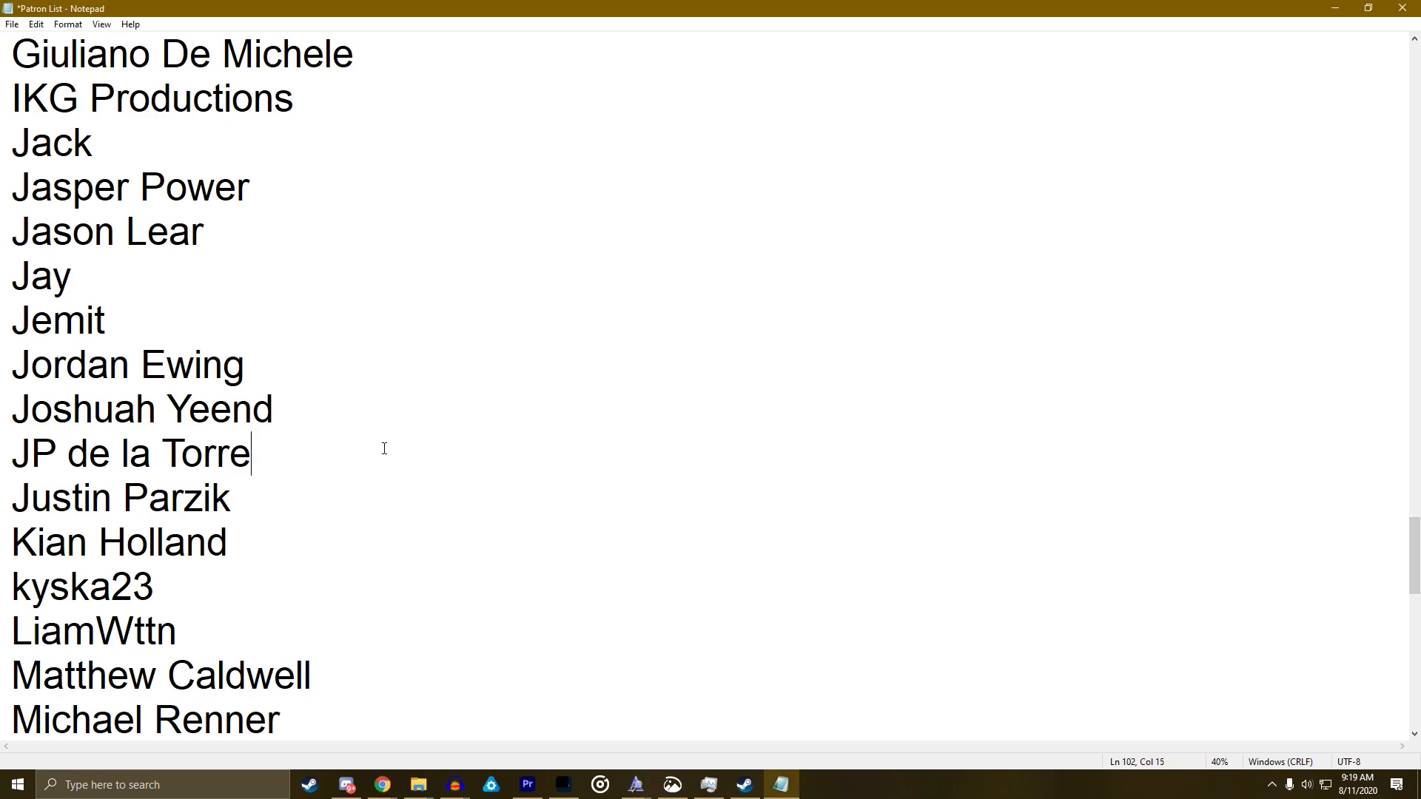
scroll(384, 449, down, 6)
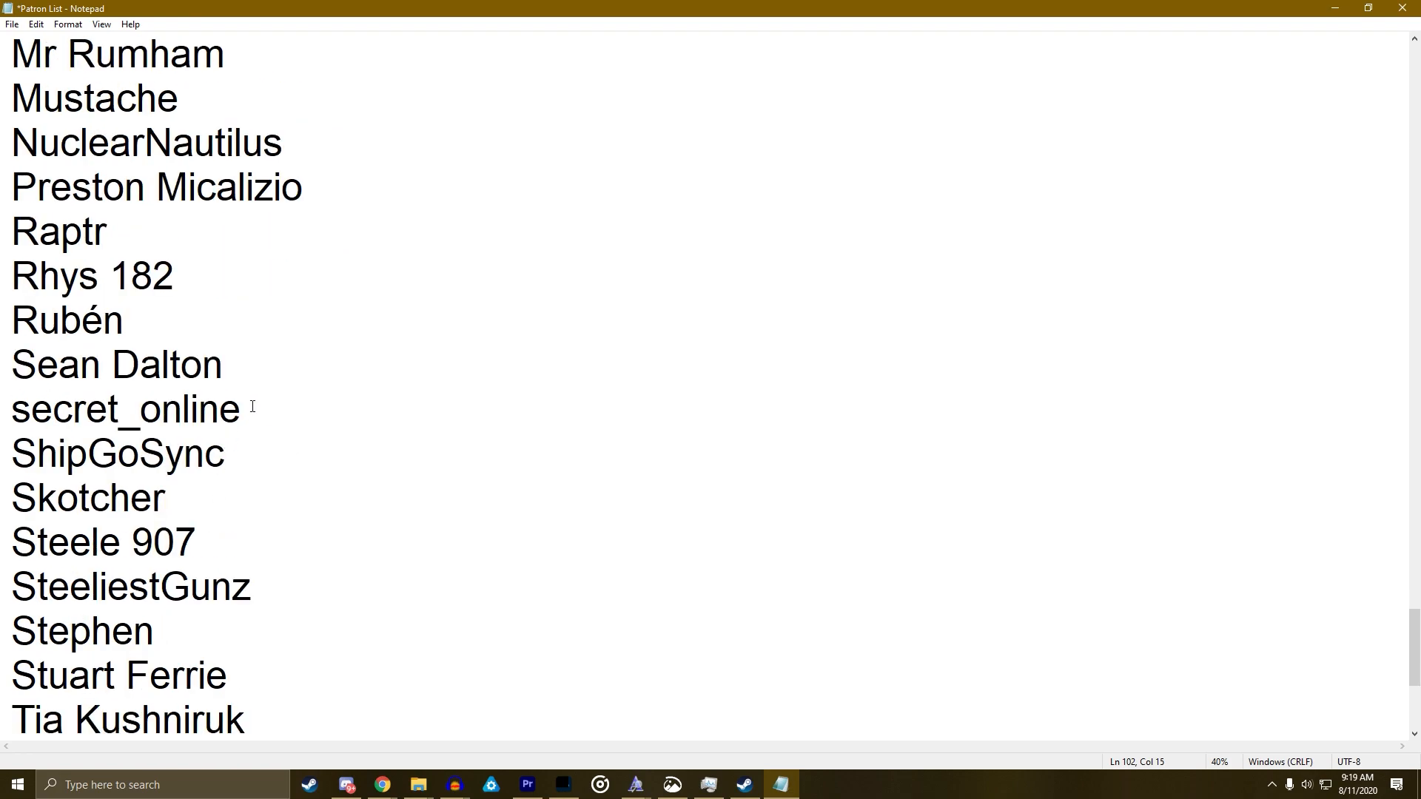
click(249, 373)
click(191, 336)
key(Return)
text(S4NDW1CH_)
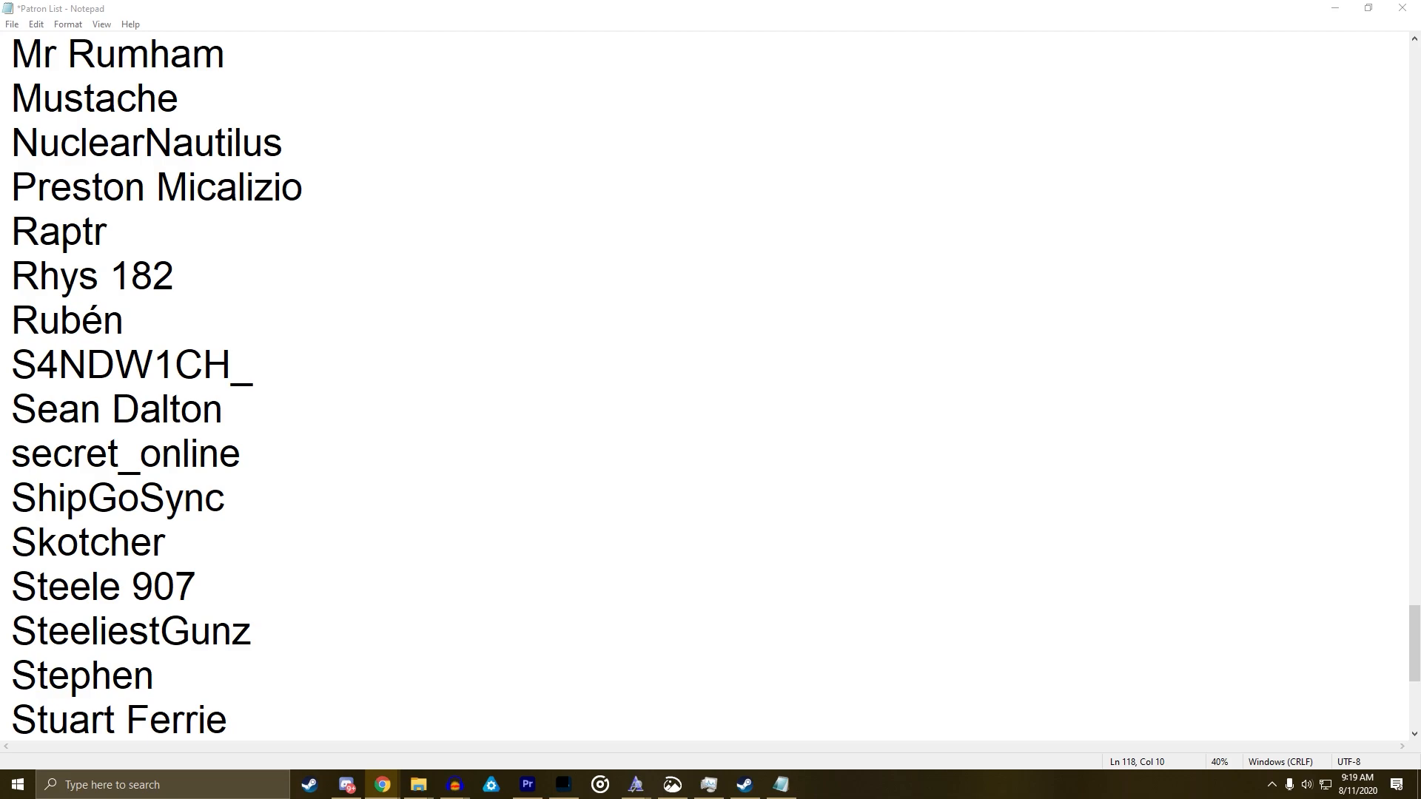
Type another patron's name on a new line between the G and I entries
click(580, 444)
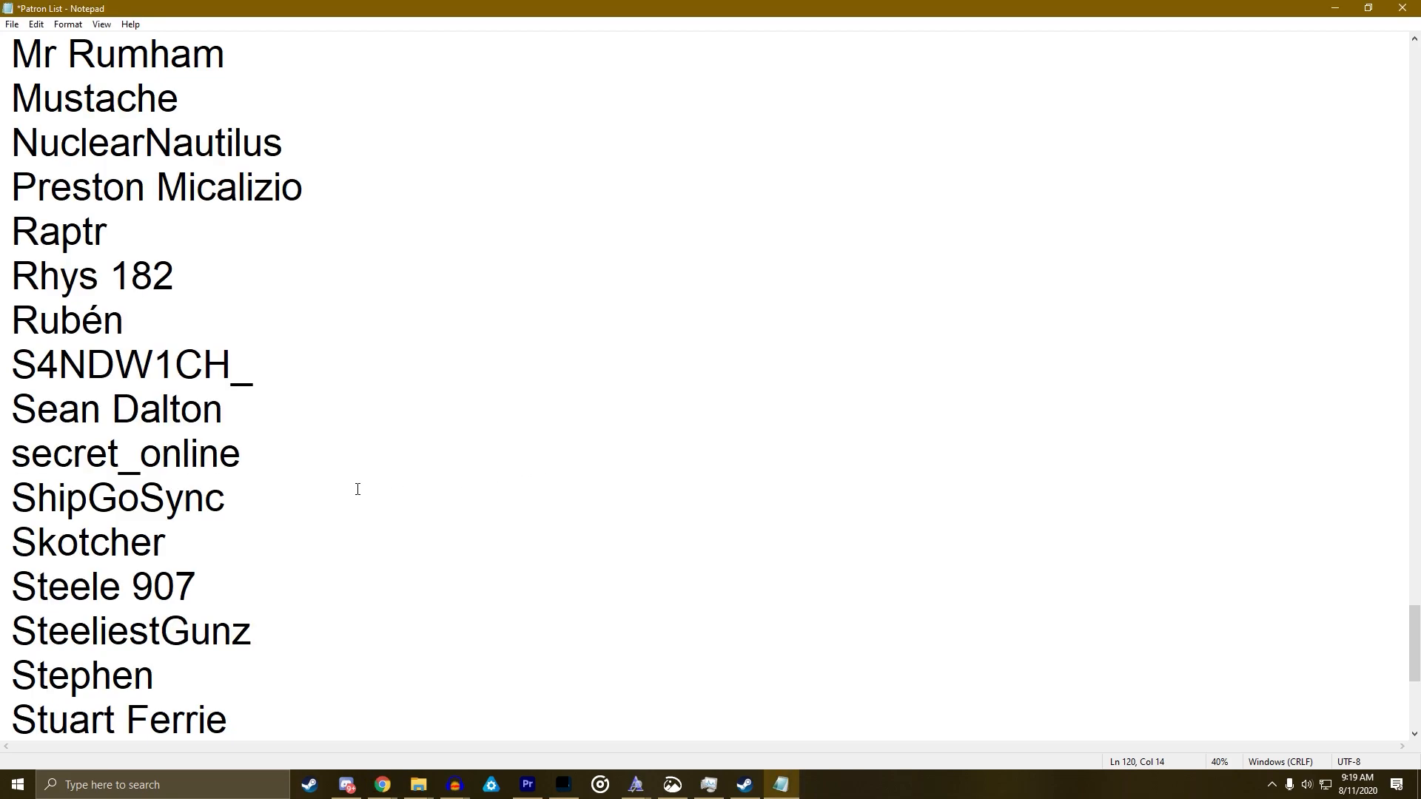
scroll(355, 487, down, 3)
scroll(351, 483, up, 4)
scroll(351, 483, up, 5)
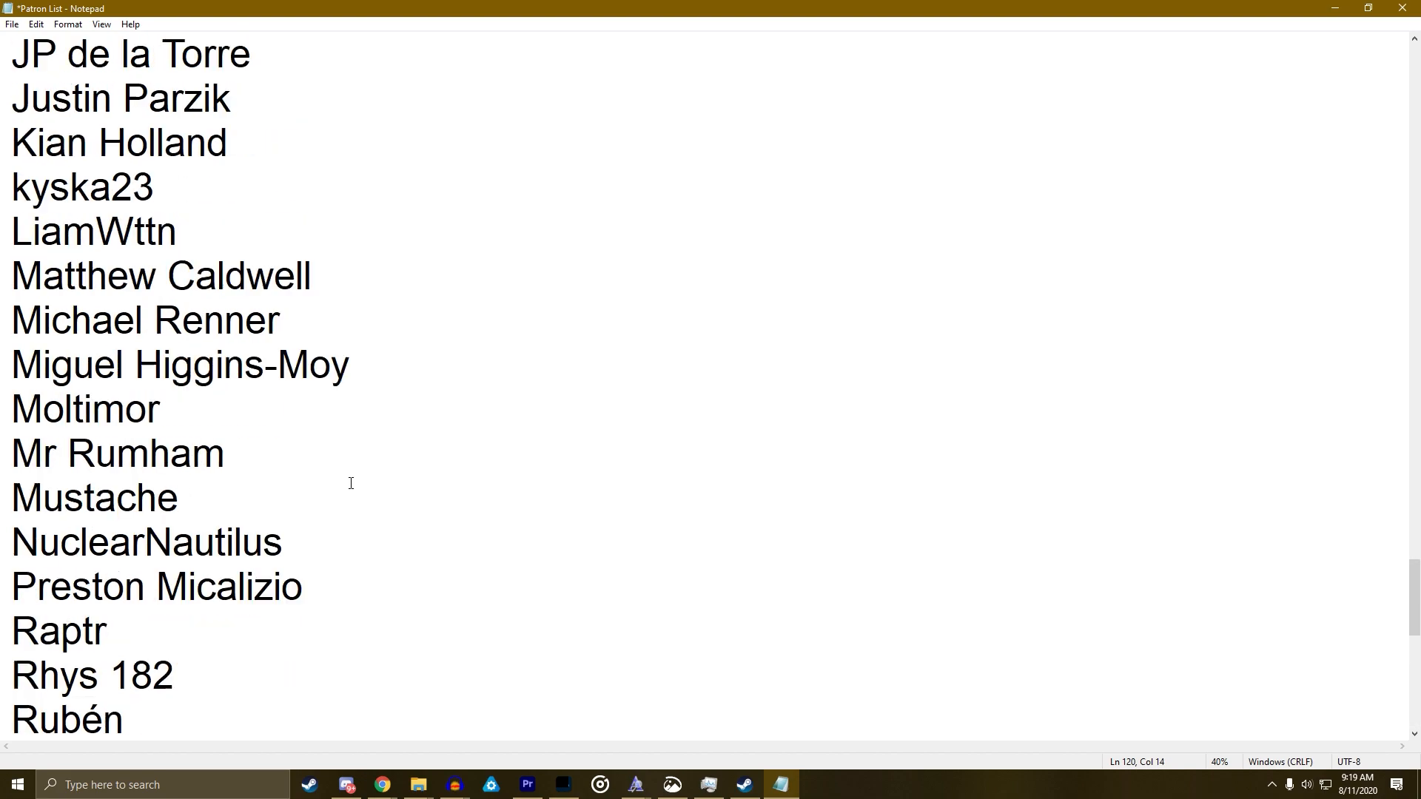
scroll(351, 483, up, 3)
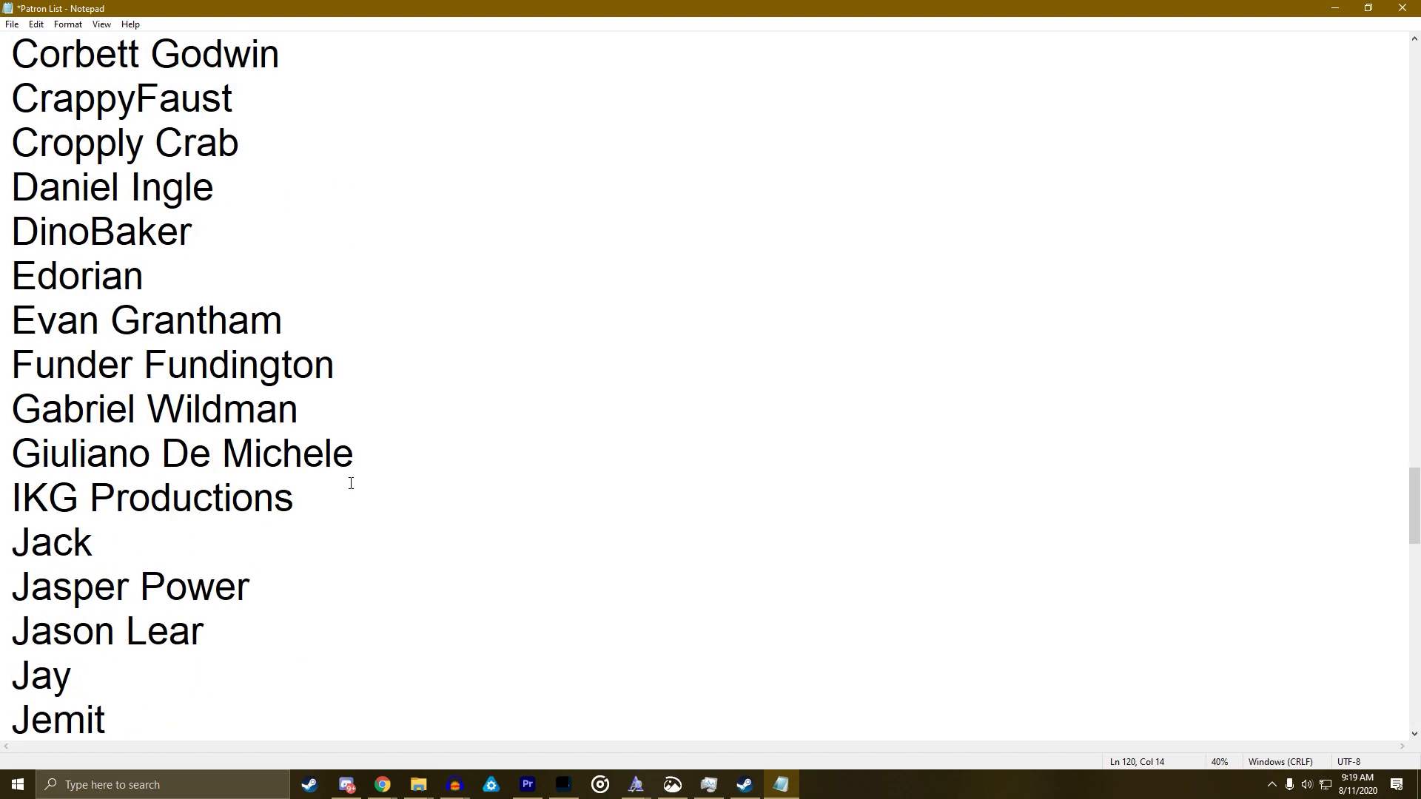
click(390, 459)
key(Return)
text(Hatax)
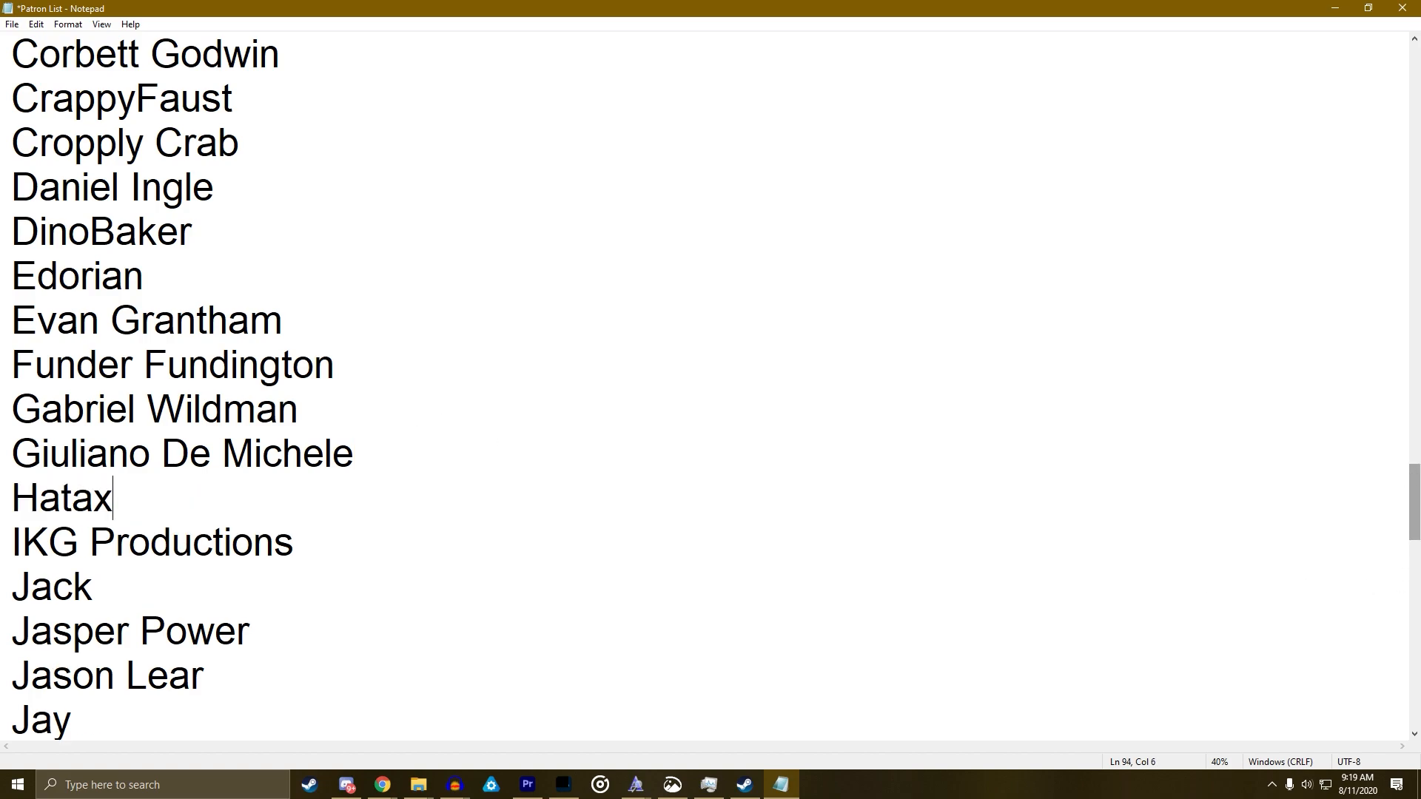
key(alt+Tab)
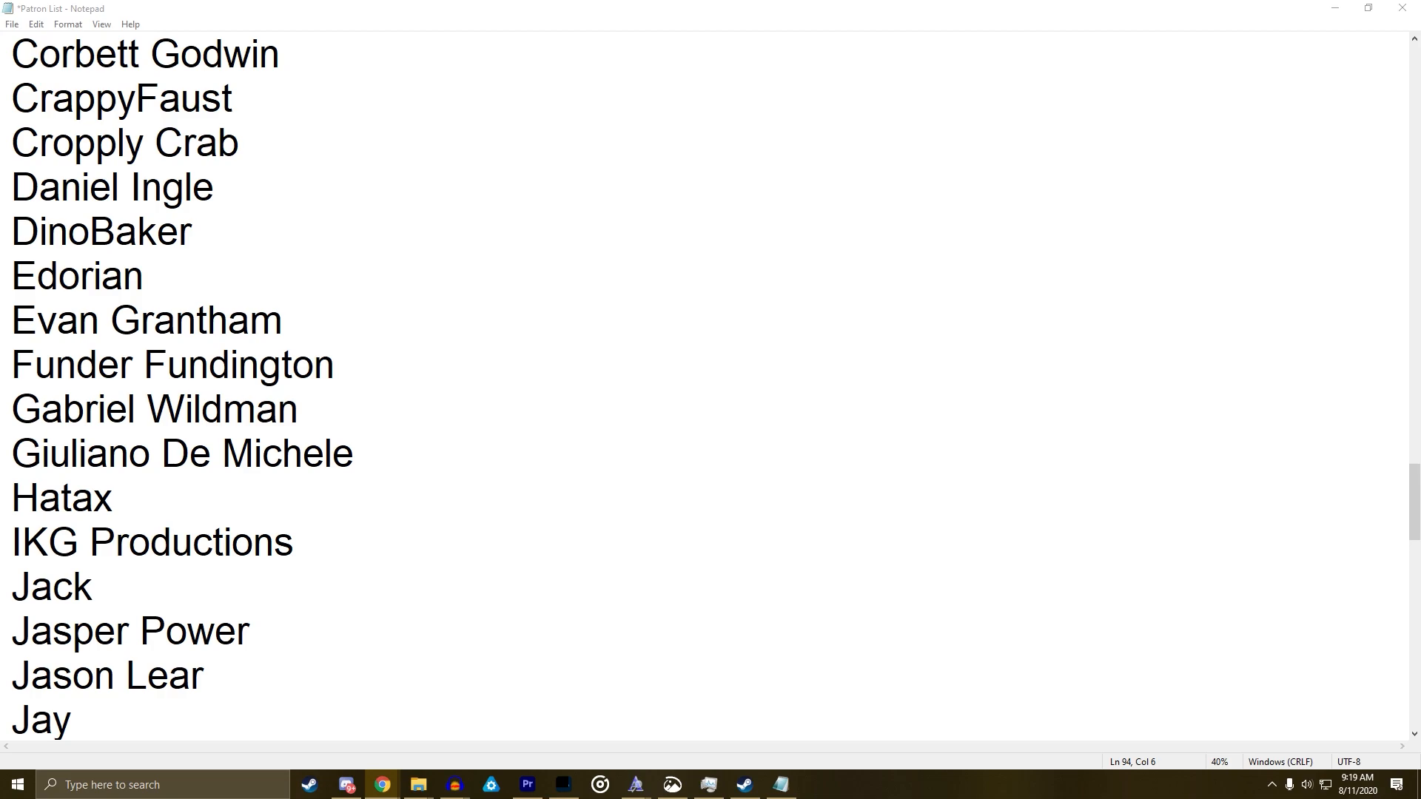
click(986, 447)
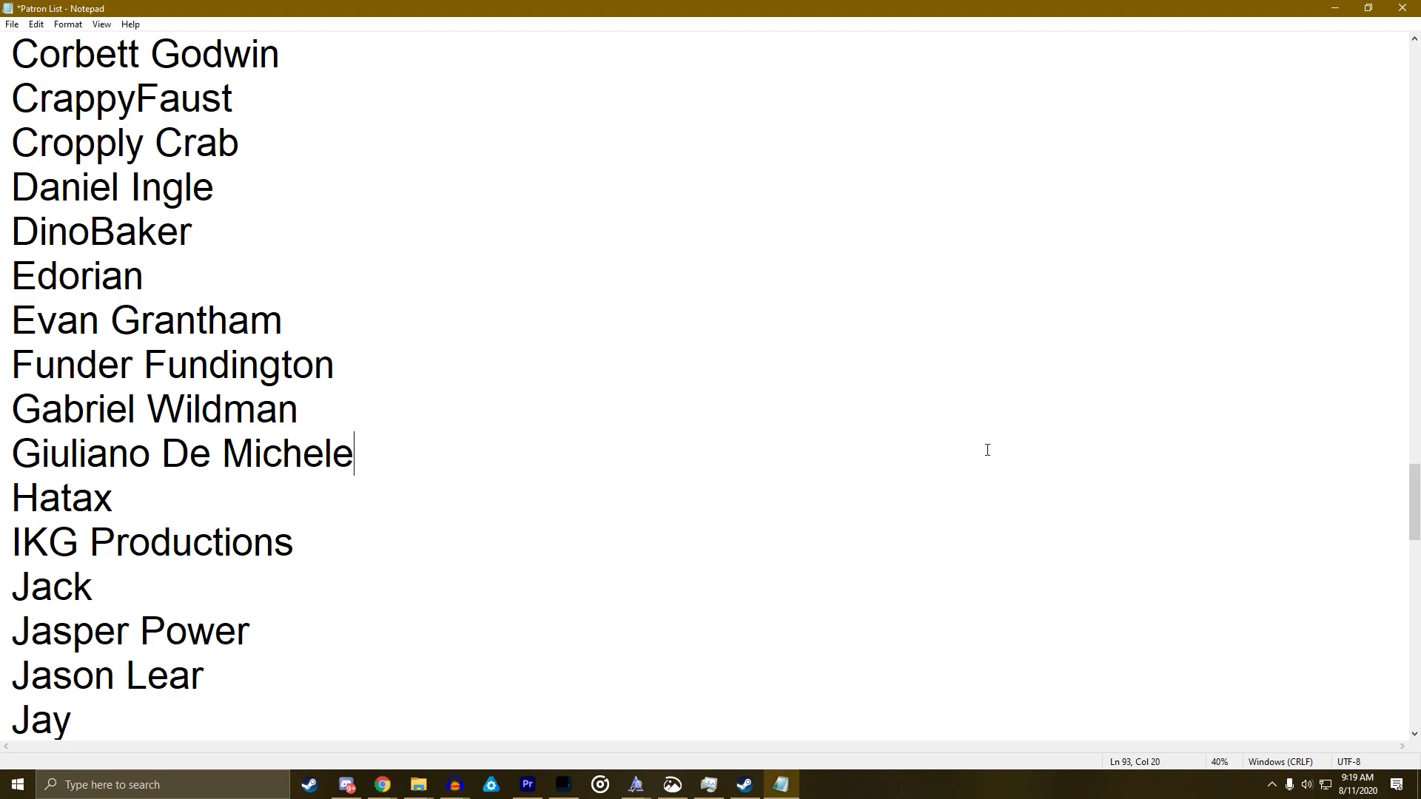
scroll(987, 447, up, 6)
scroll(714, 433, up, 4)
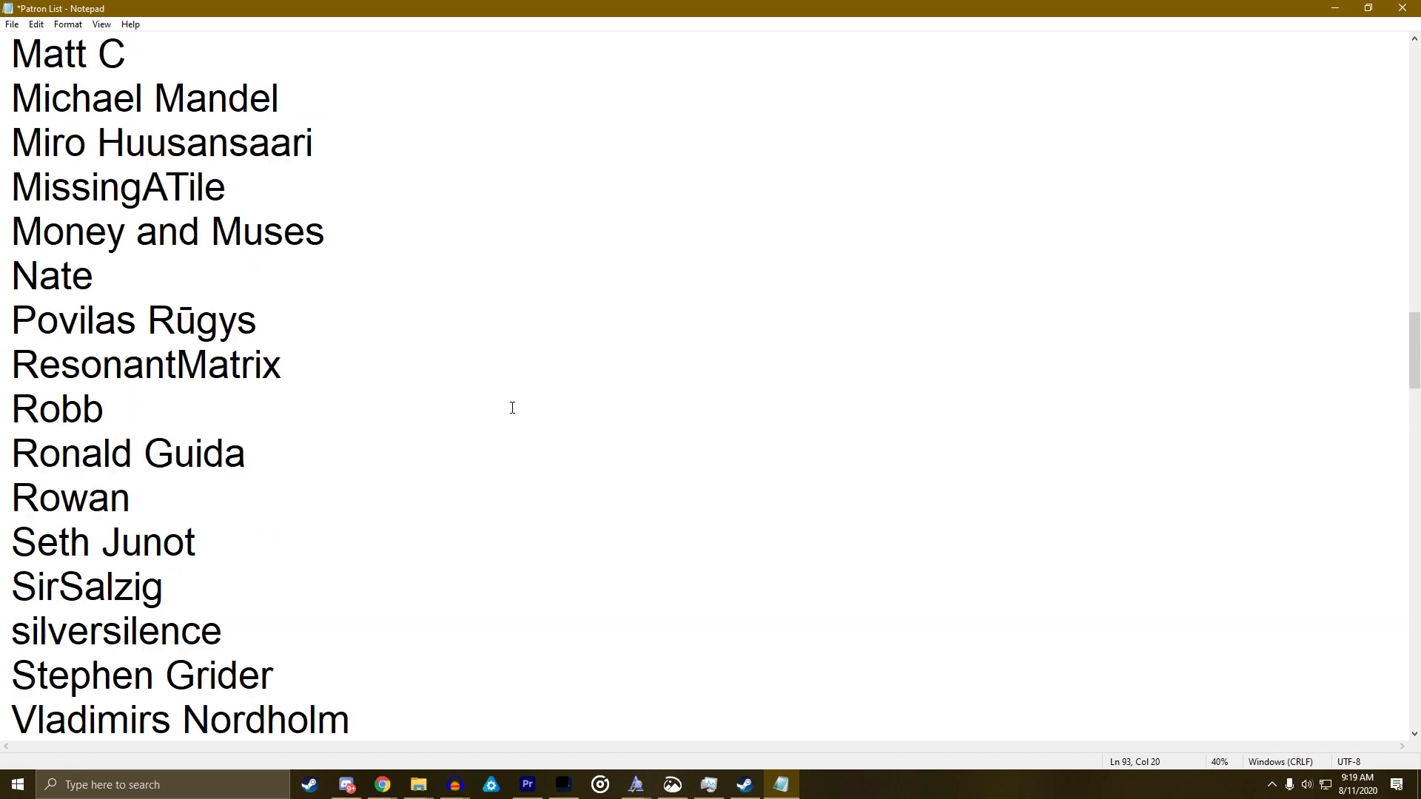
scroll(418, 404, up, 7)
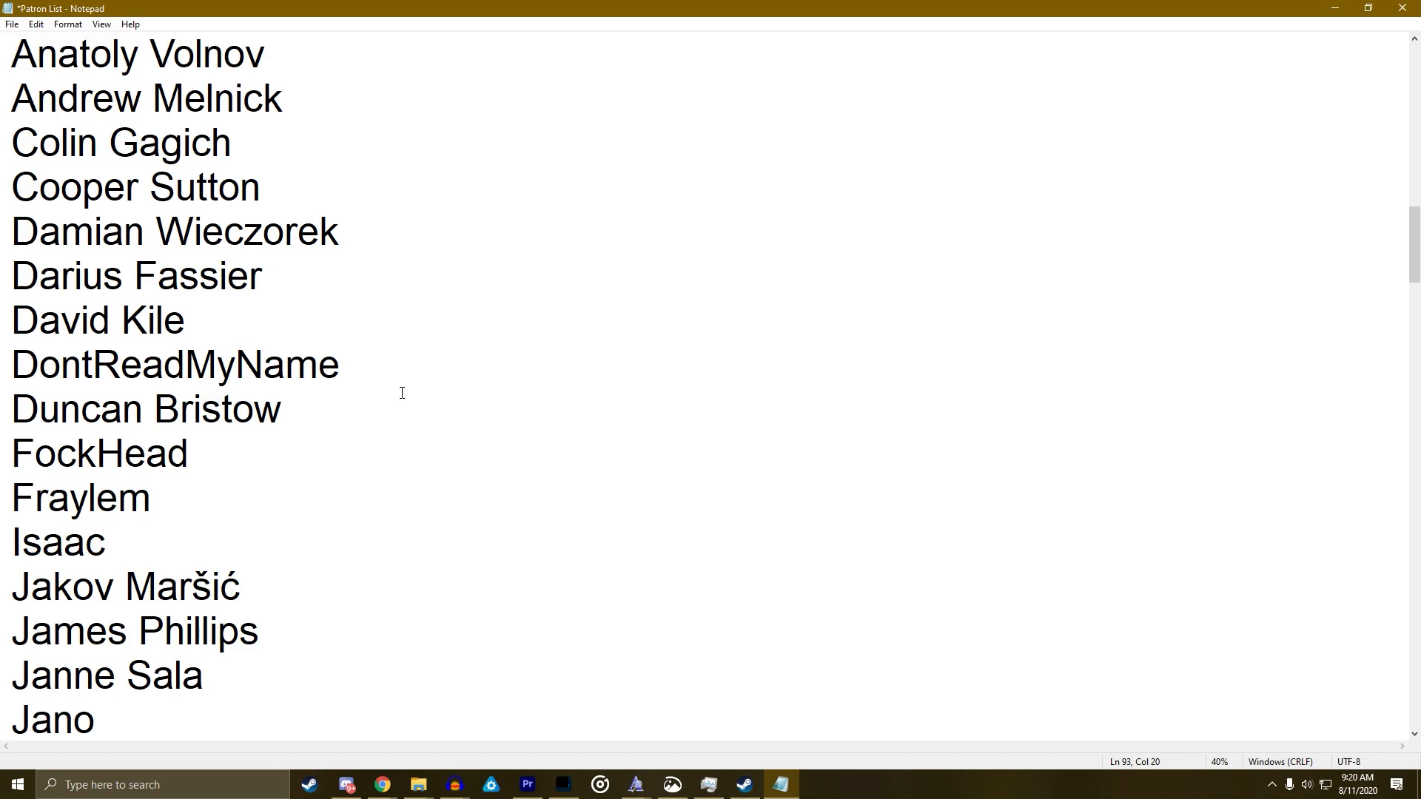
scroll(270, 472, down, 1)
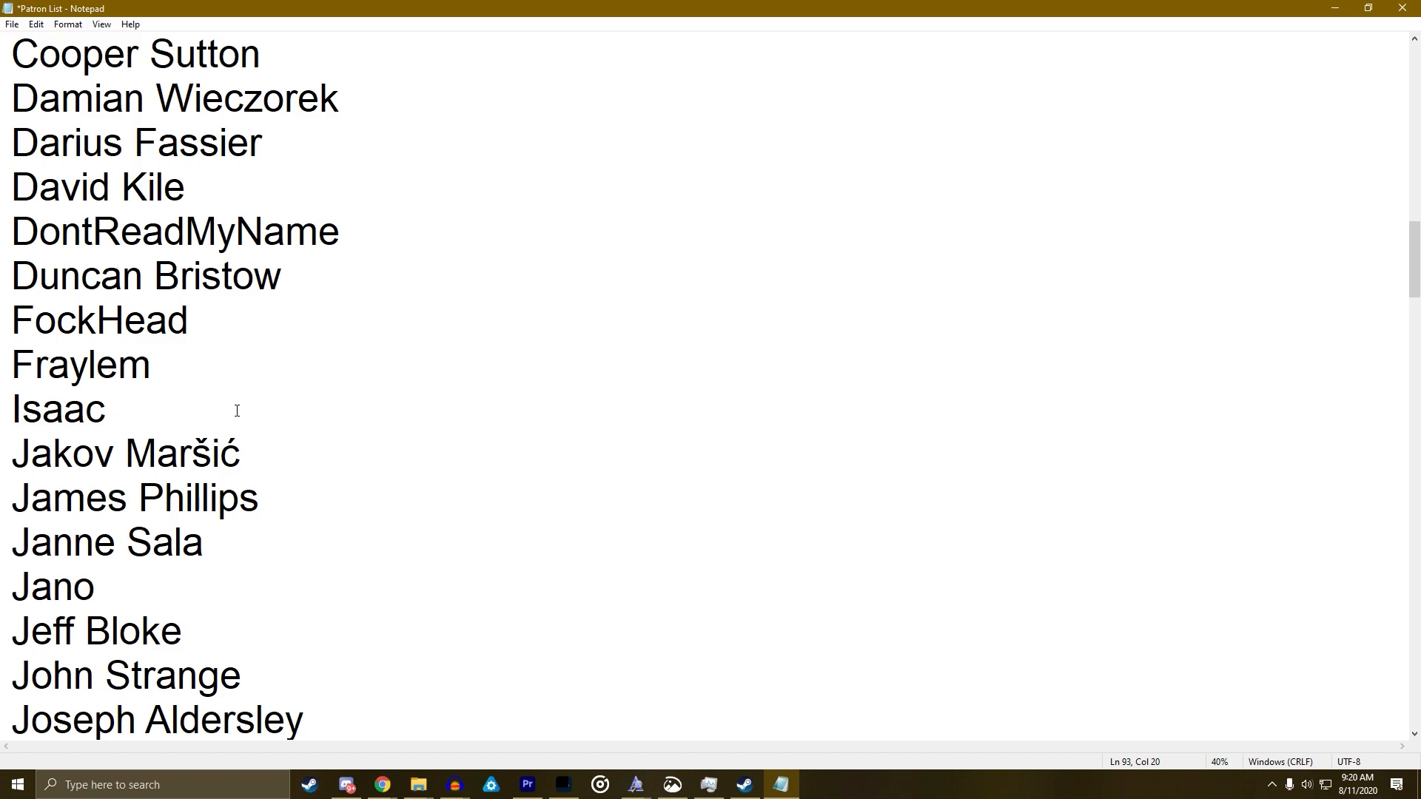
scroll(239, 411, up, 13)
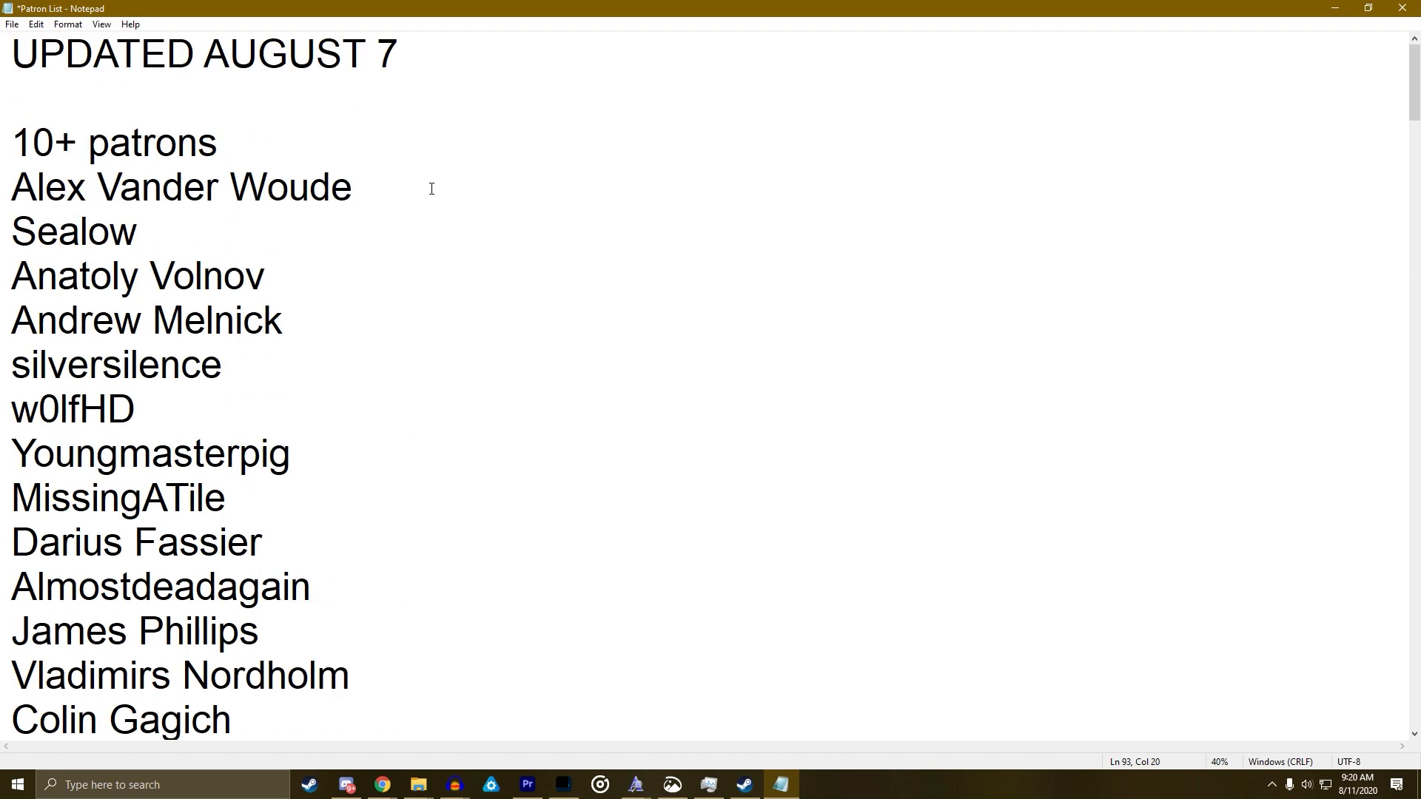
scroll(452, 263, down, 8)
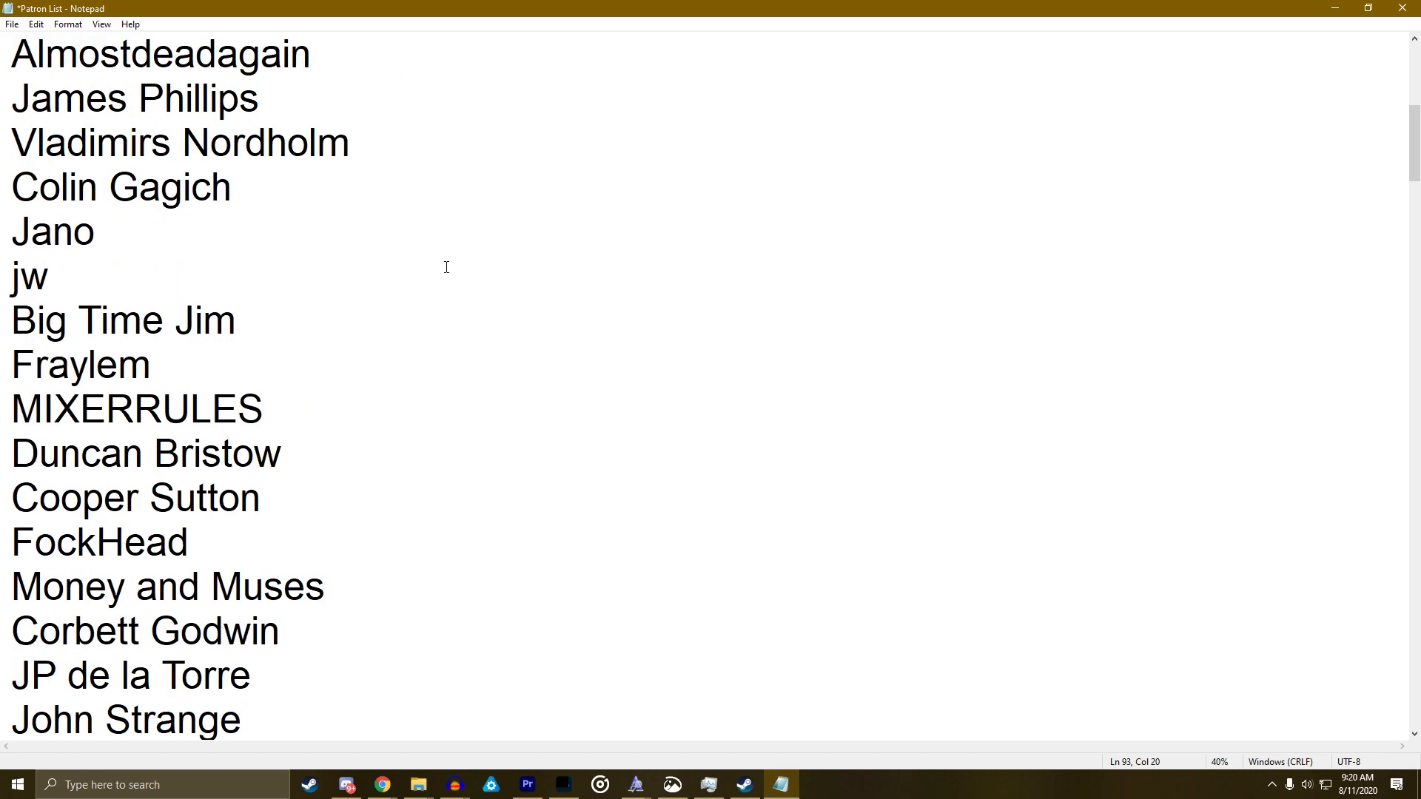
scroll(446, 268, down, 1)
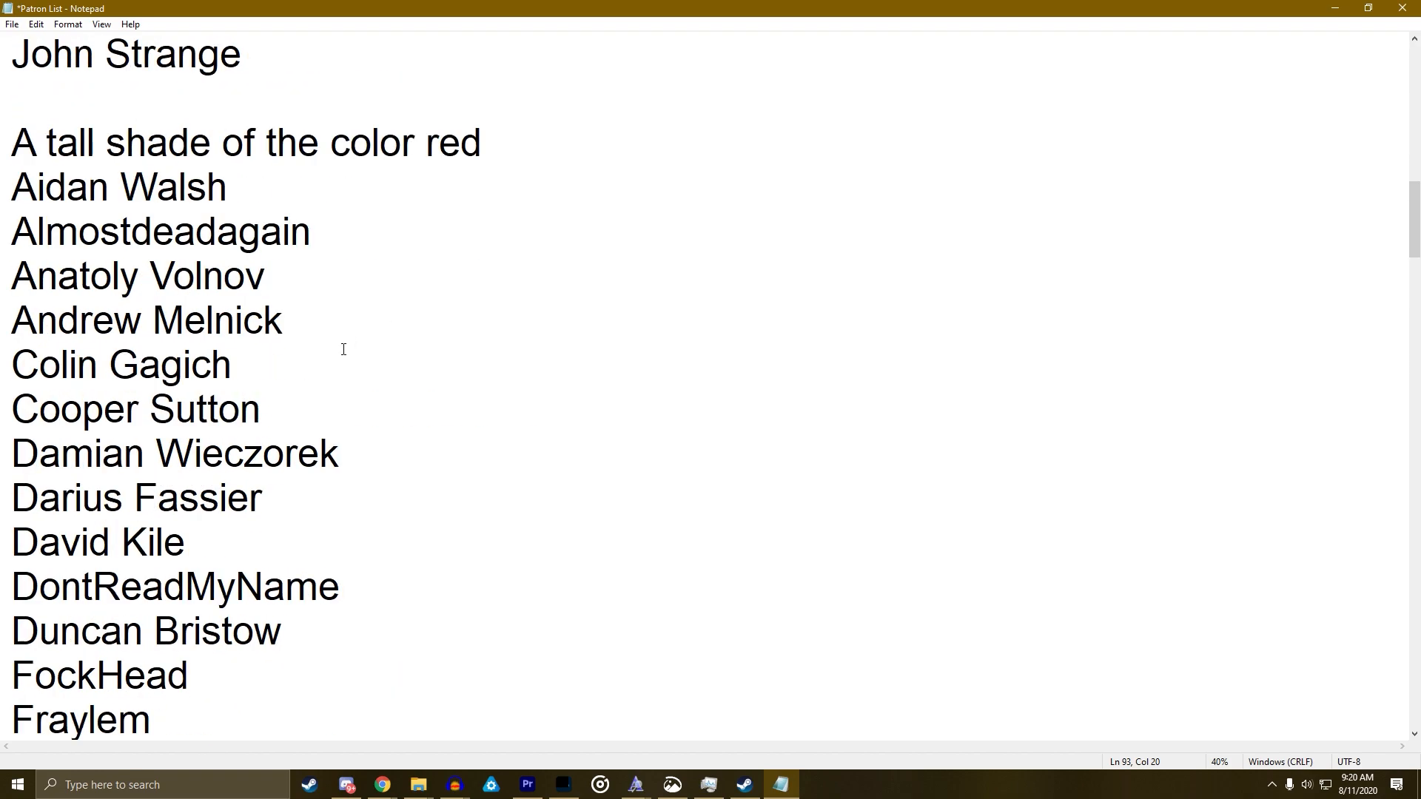
scroll(343, 349, down, 5)
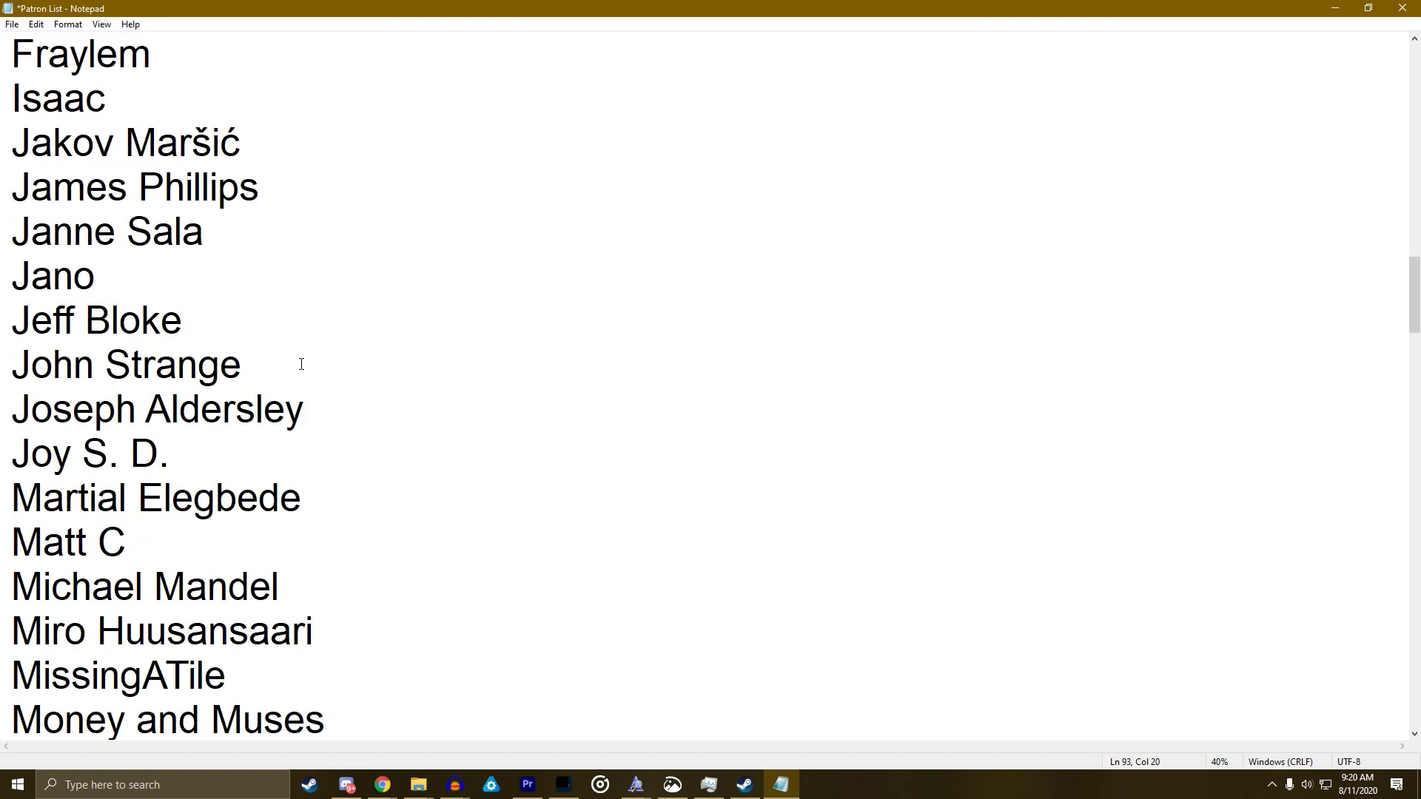
scroll(301, 364, down, 3)
click(183, 592)
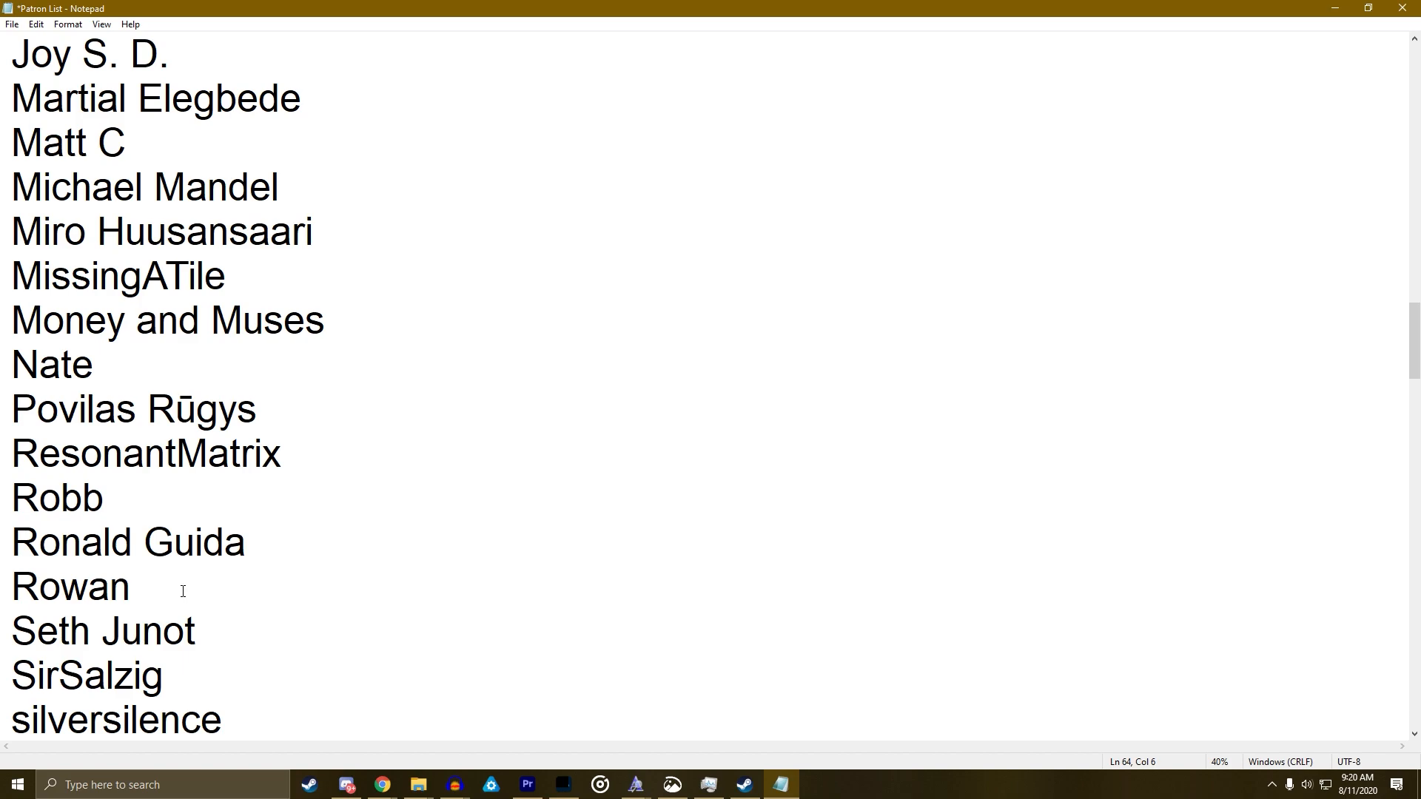
key(Return)
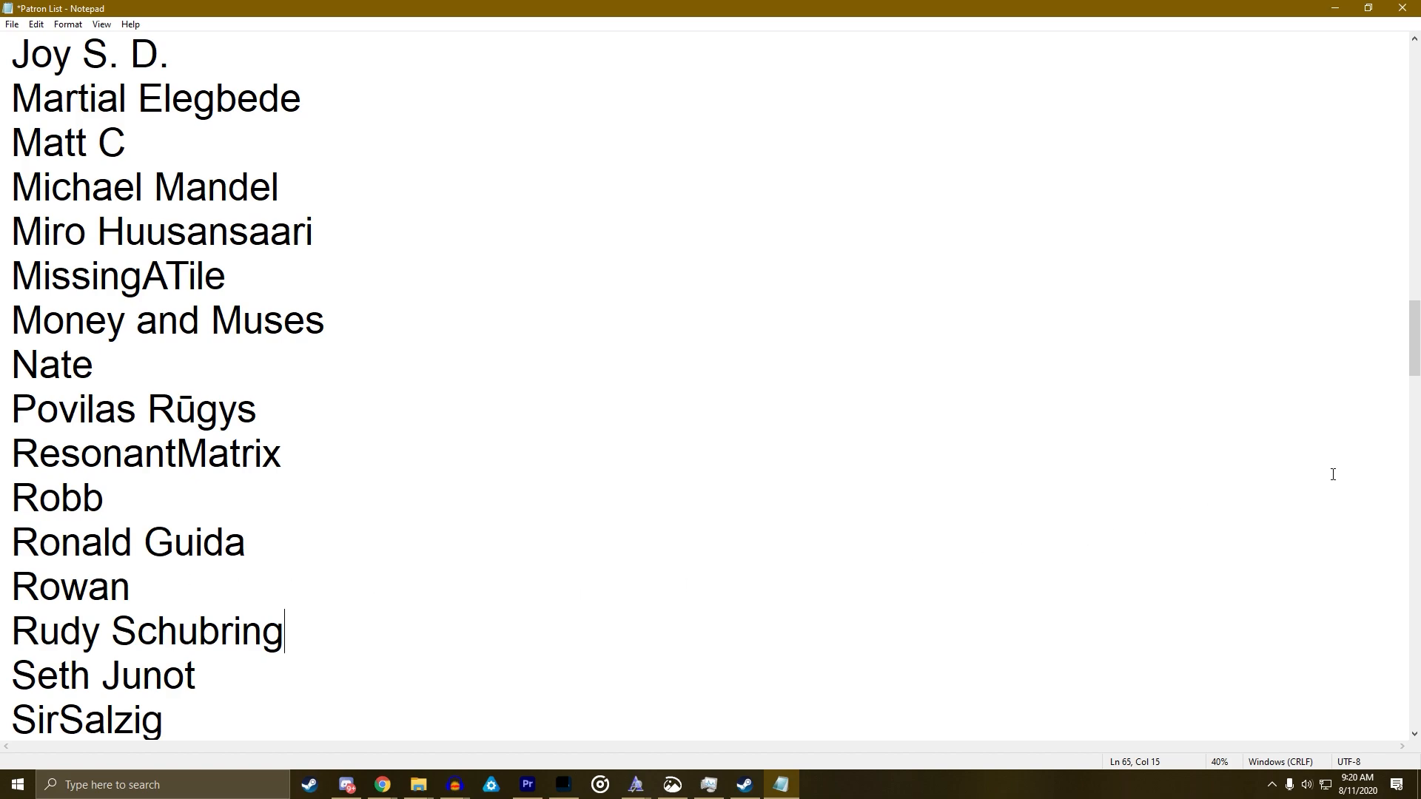
key(alt+Tab)
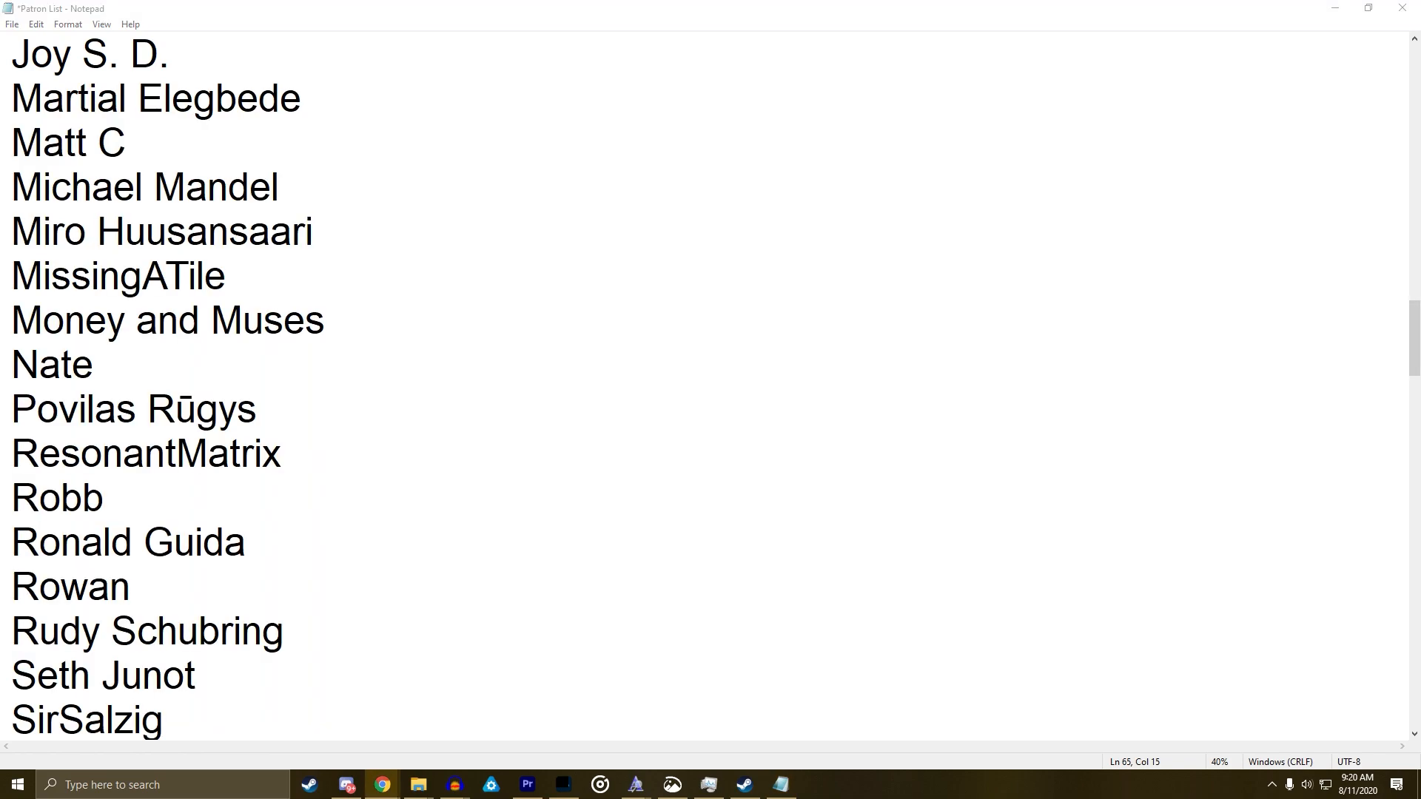
click(634, 577)
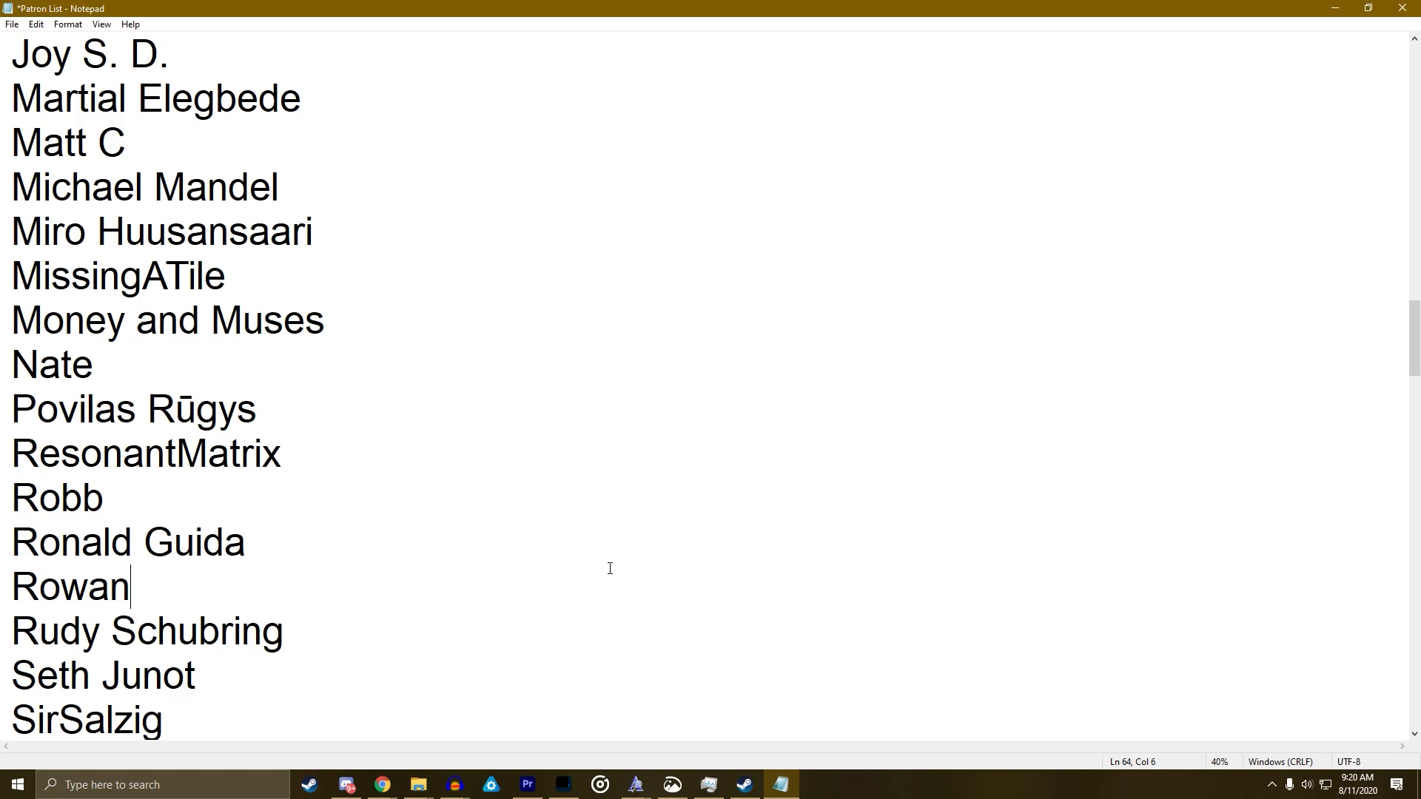
key(alt+Tab)
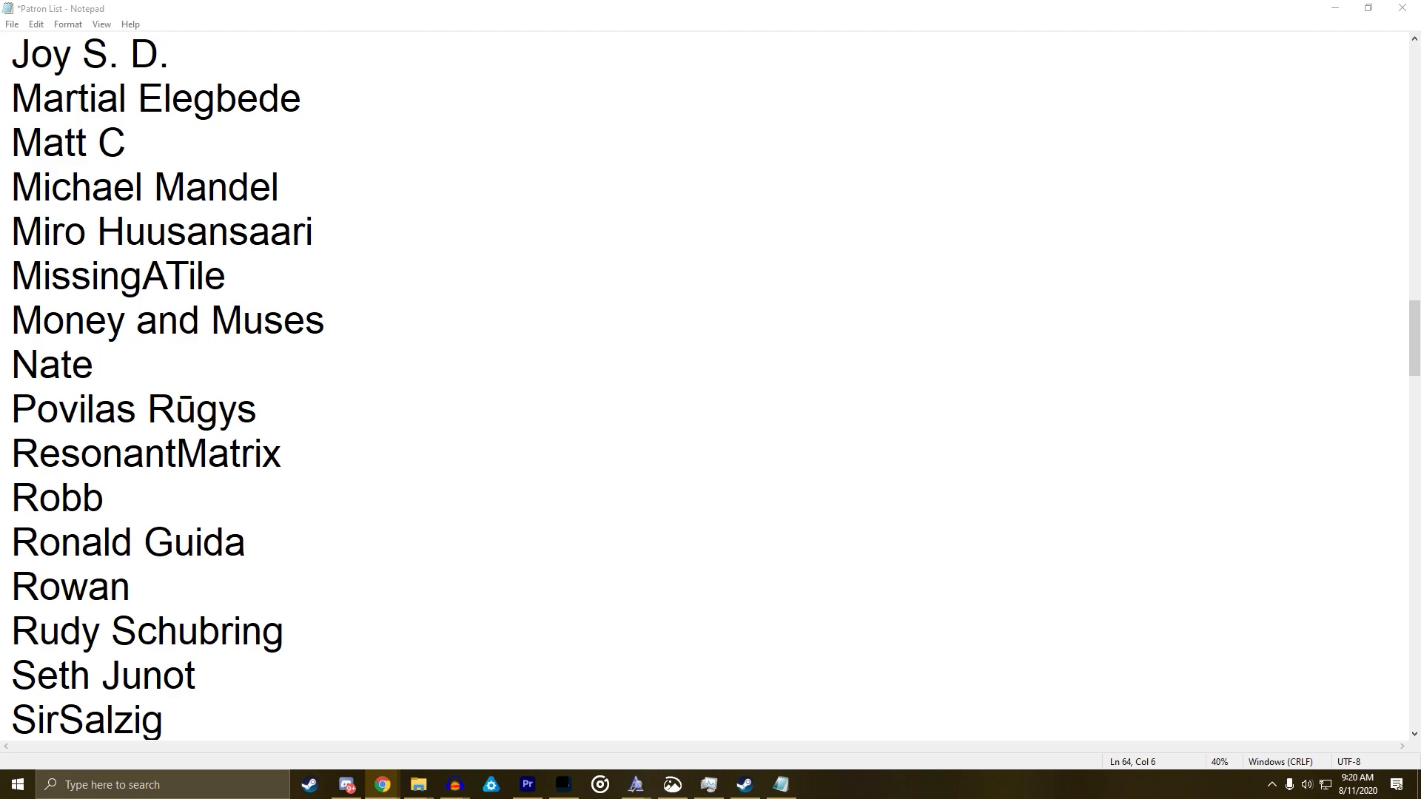
click(650, 531)
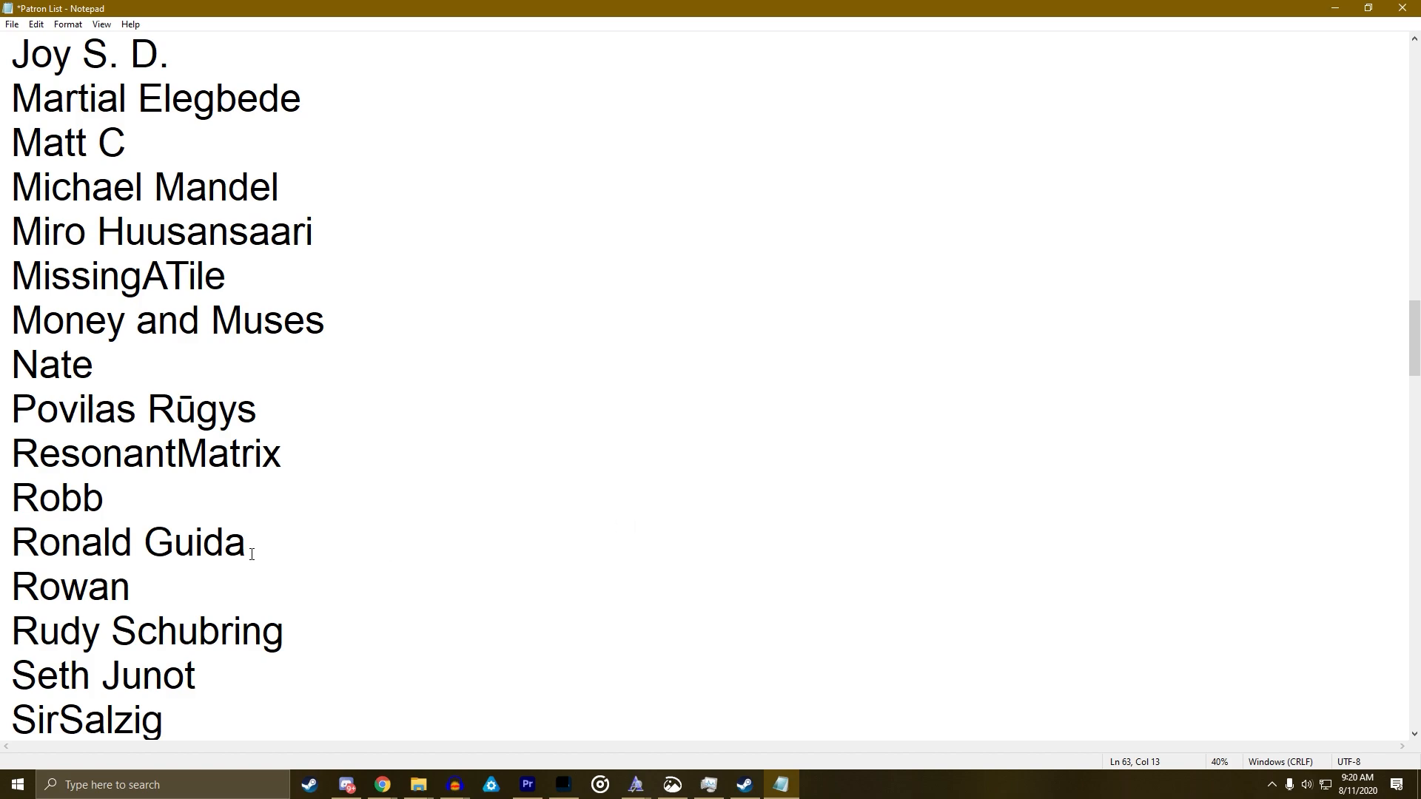
click(311, 459)
key(Return)
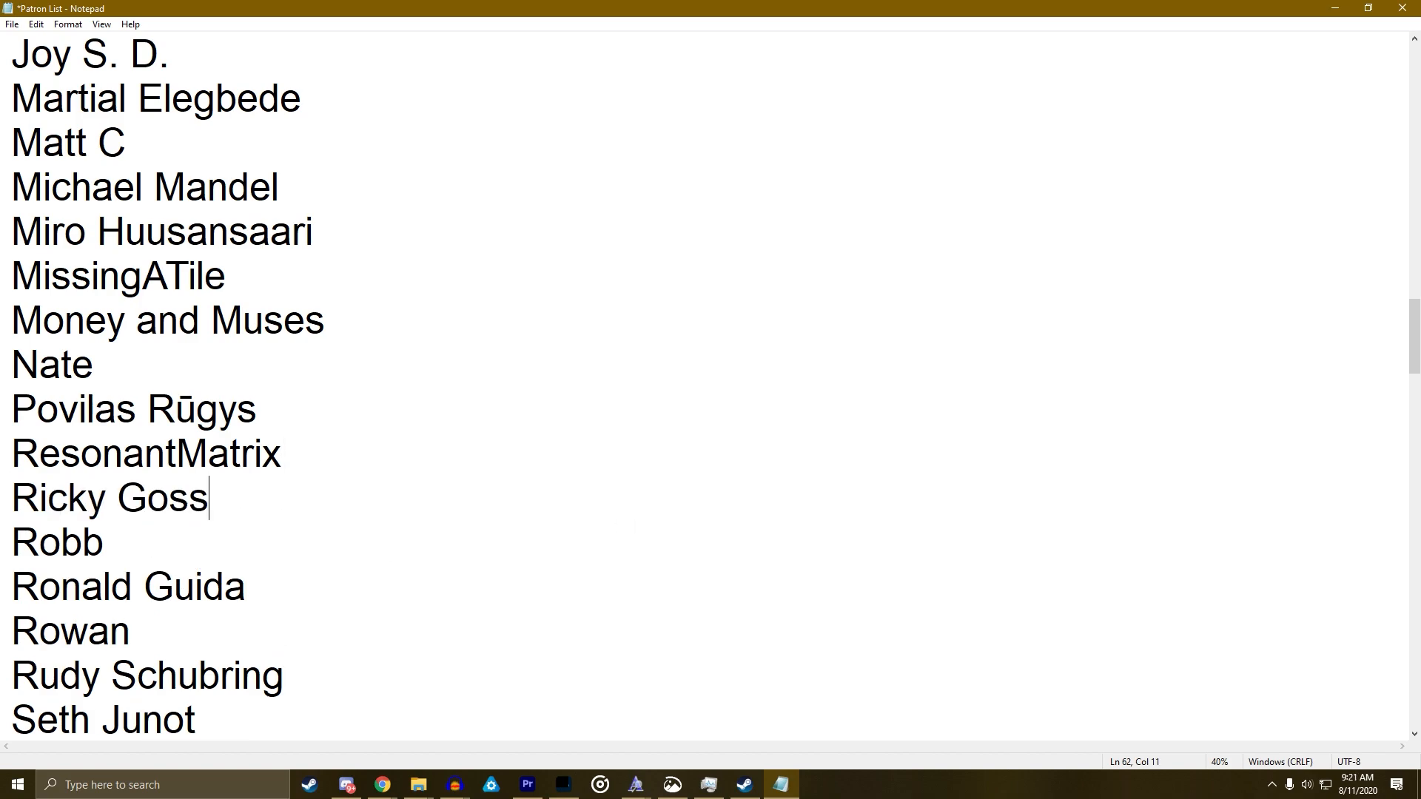
key(alt+Tab)
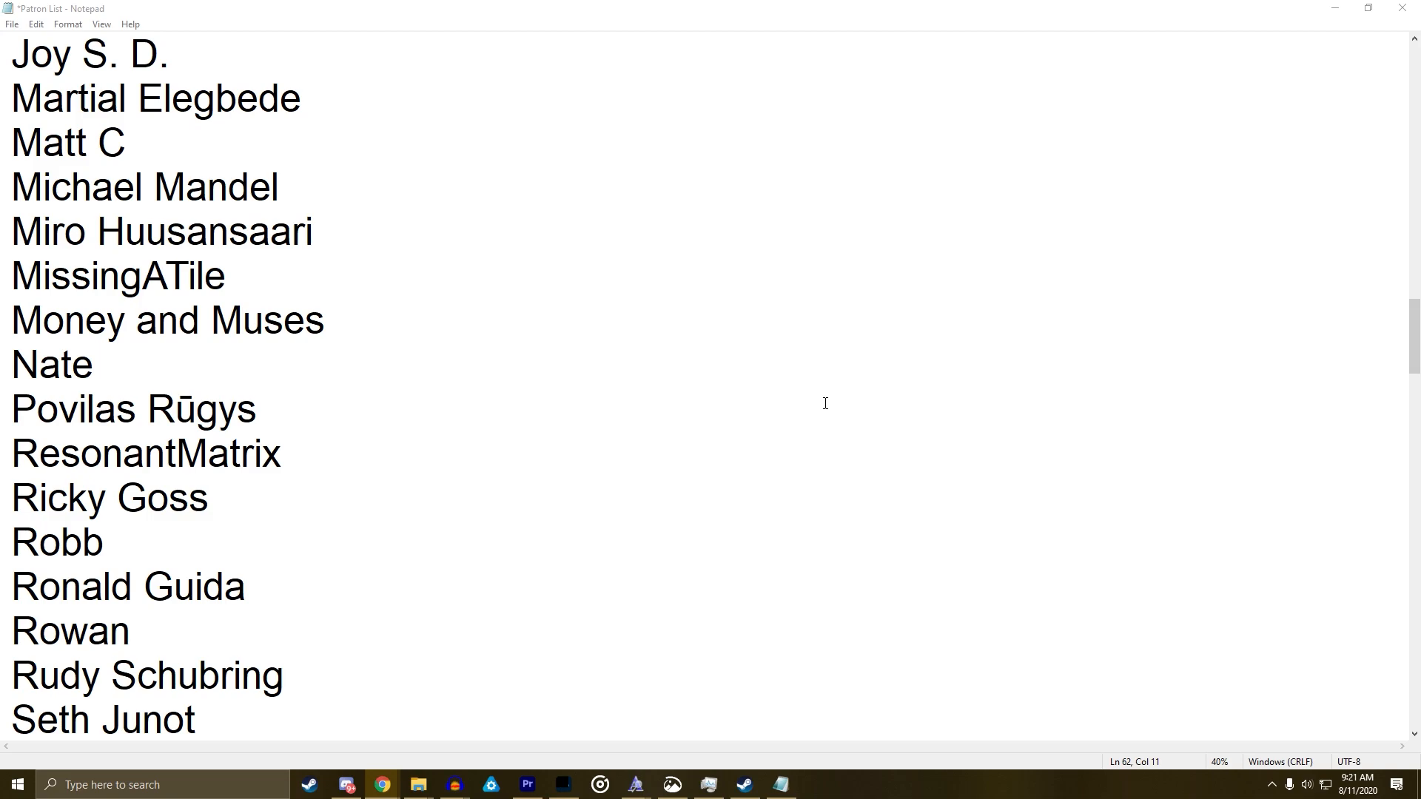
click(681, 406)
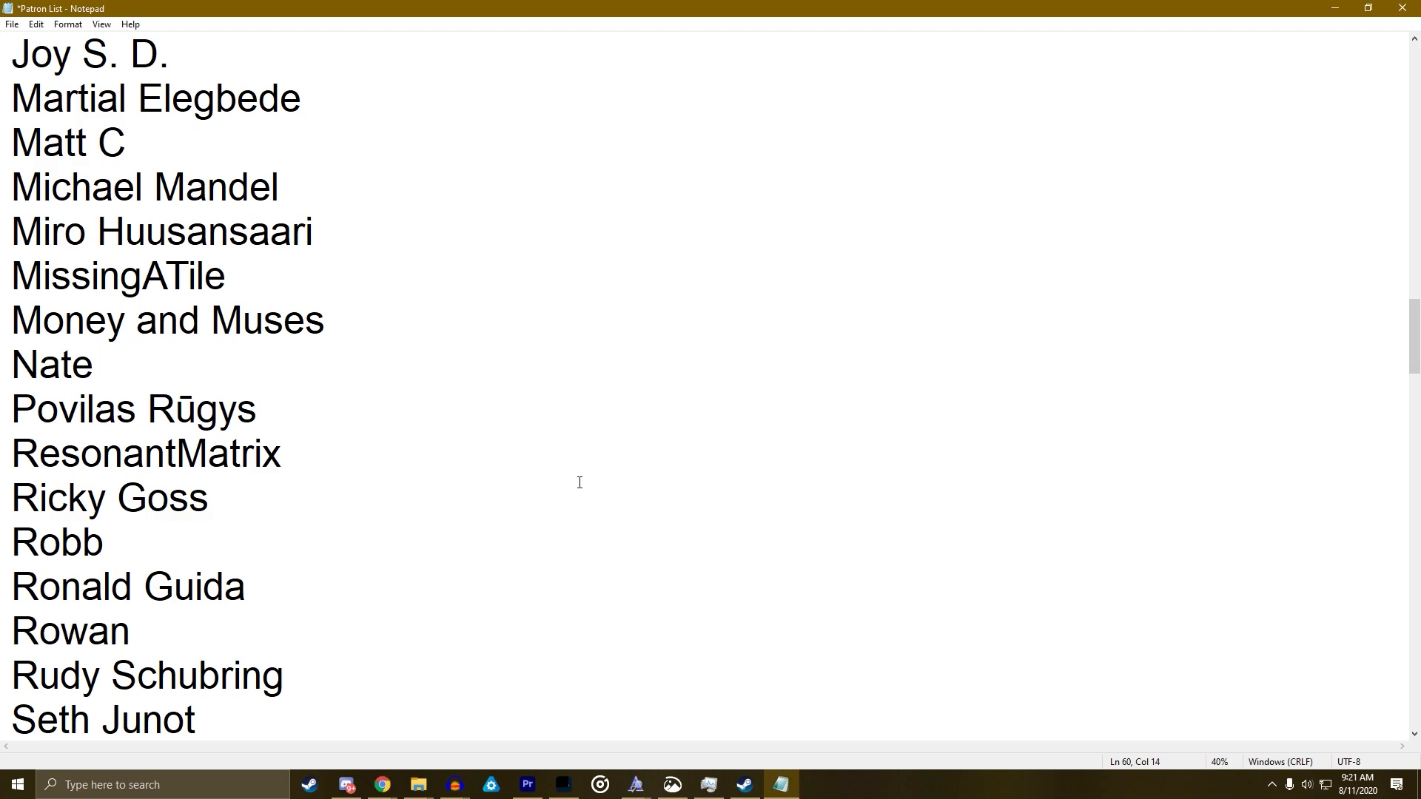
scroll(577, 478, down, 1)
scroll(211, 551, down, 1)
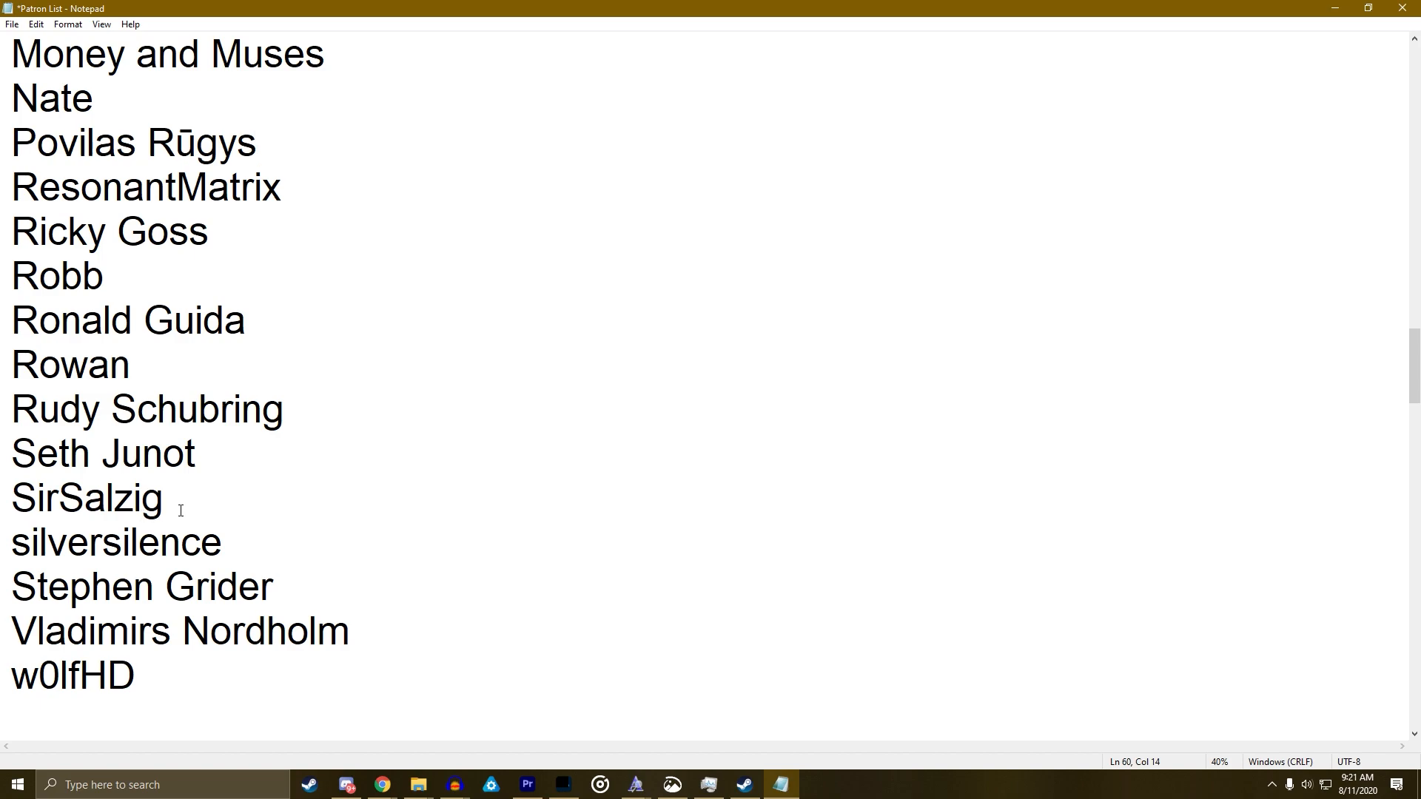
click(231, 551)
key(Return)
text(slaier)
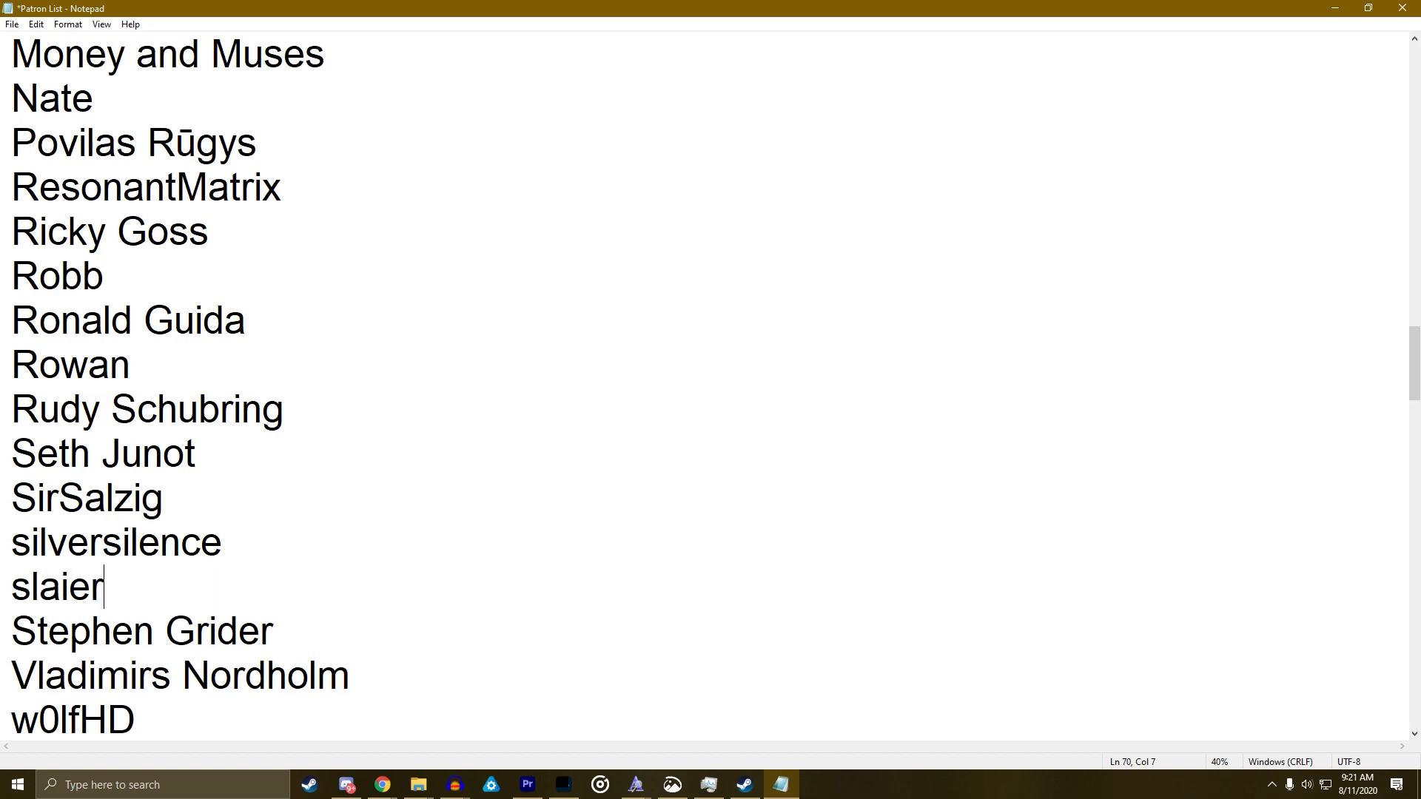
key(alt+Tab)
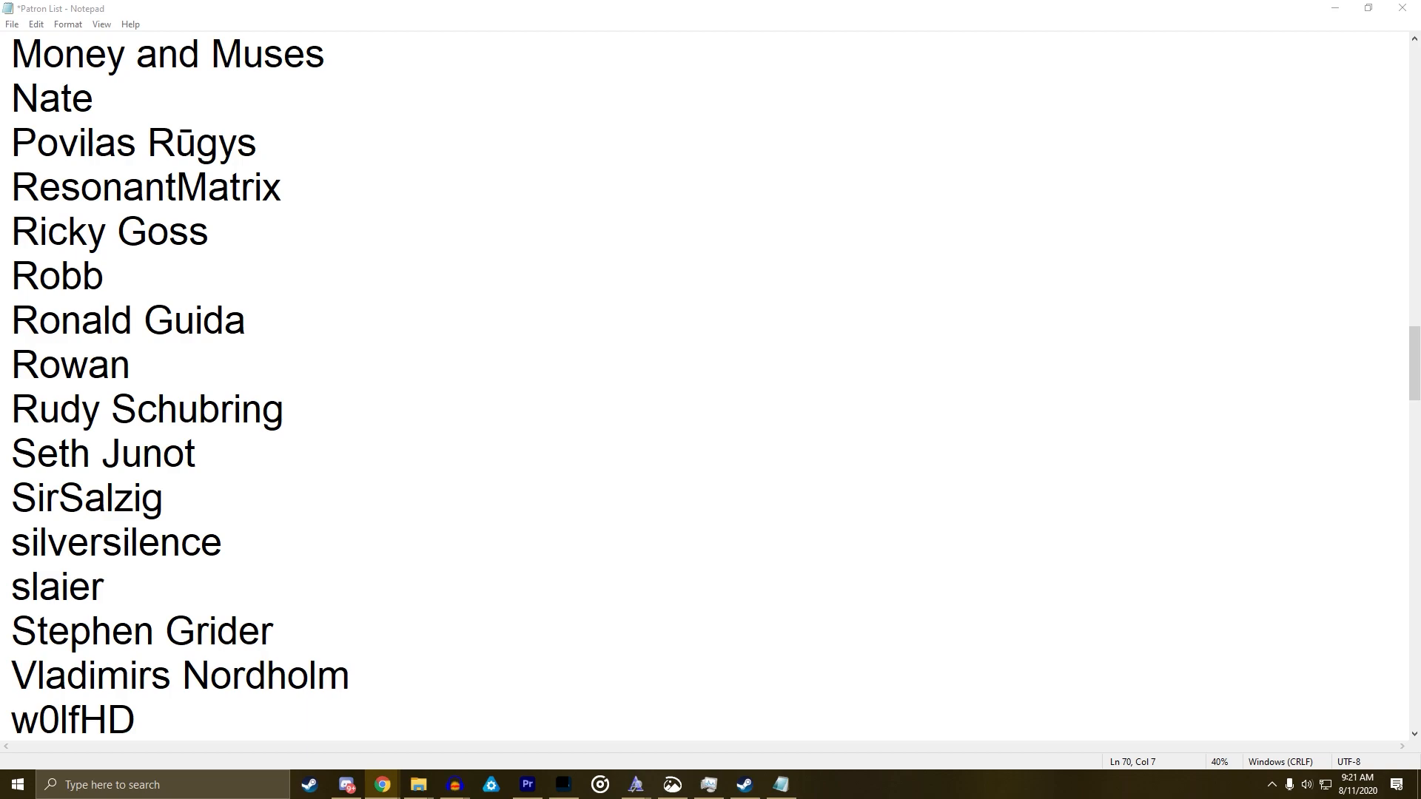
click(586, 529)
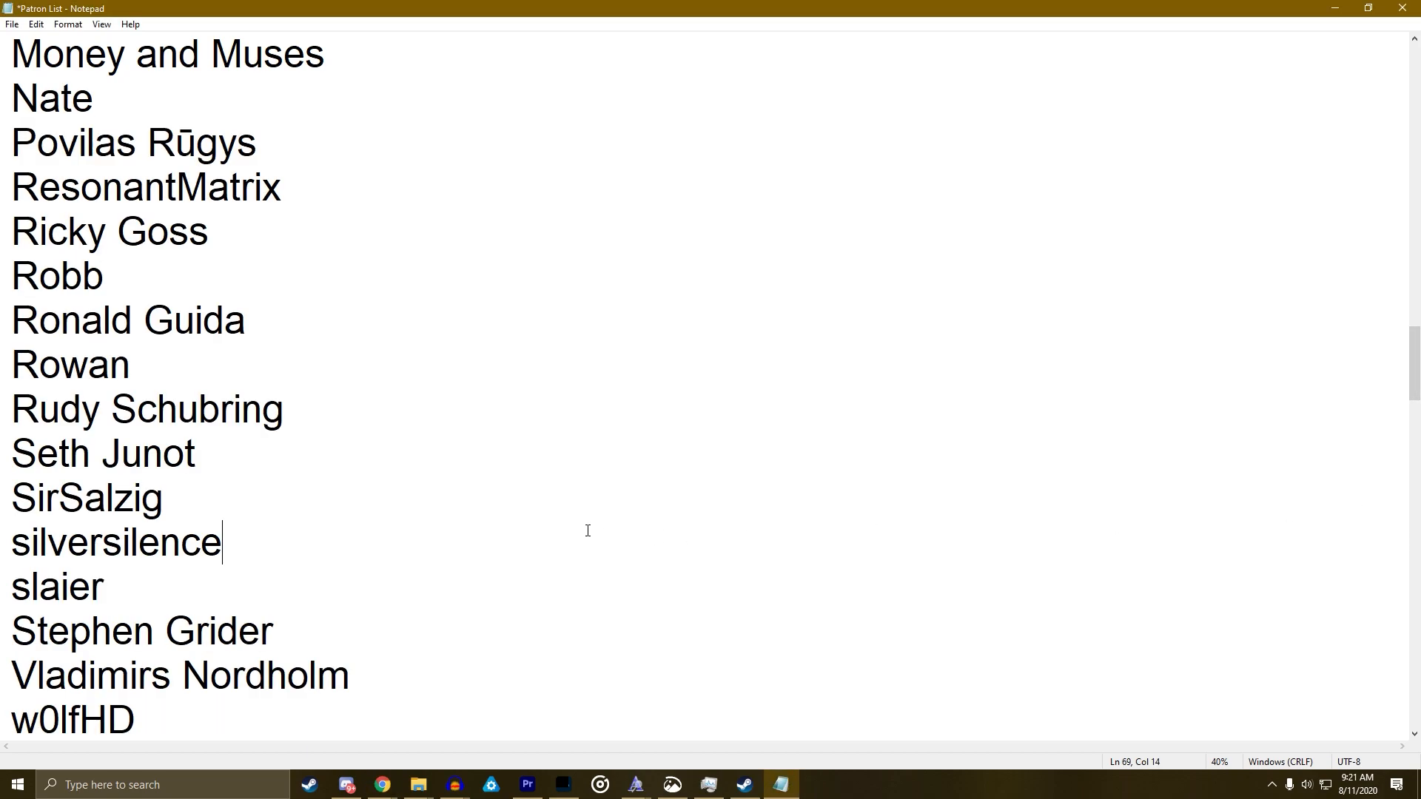
scroll(582, 524, down, 20)
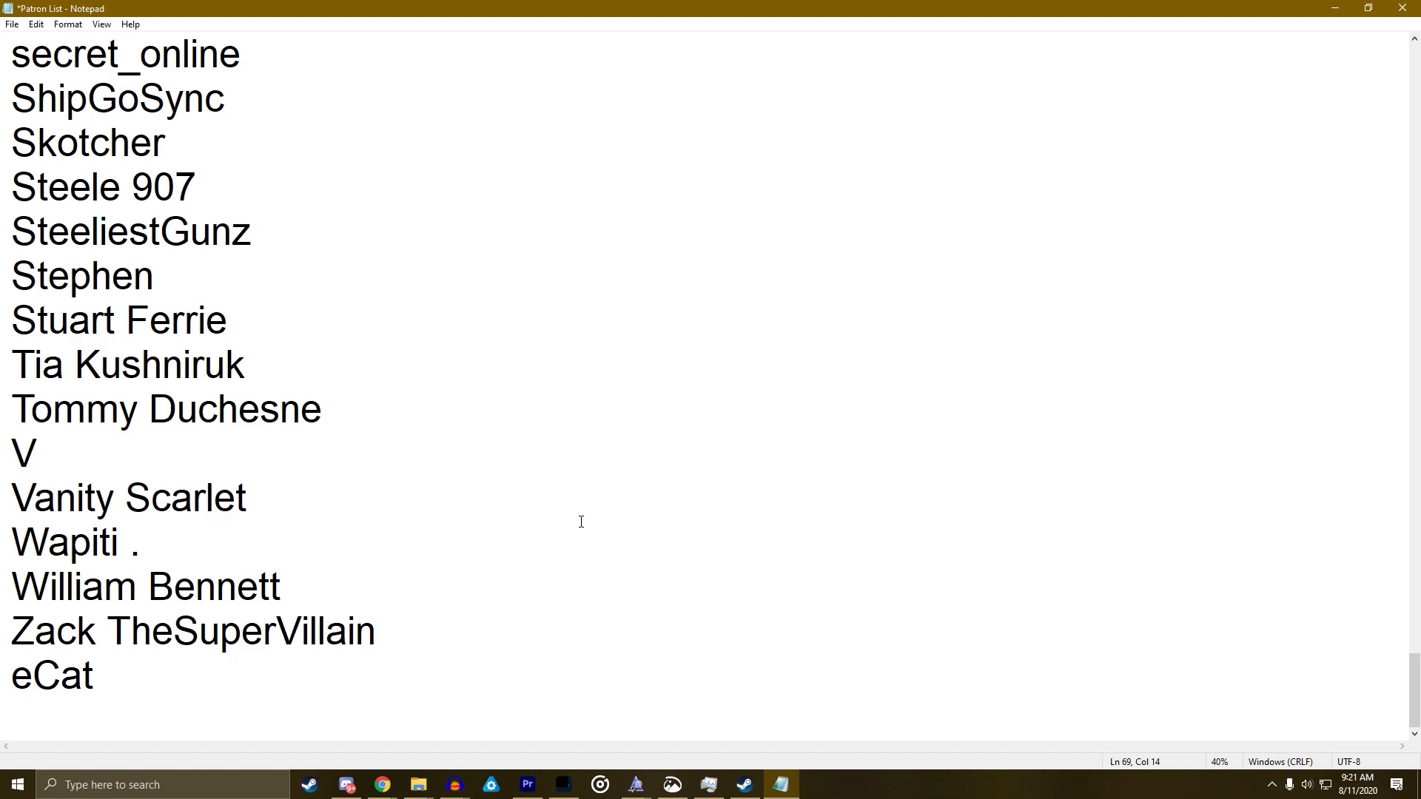
scroll(581, 521, up, 20)
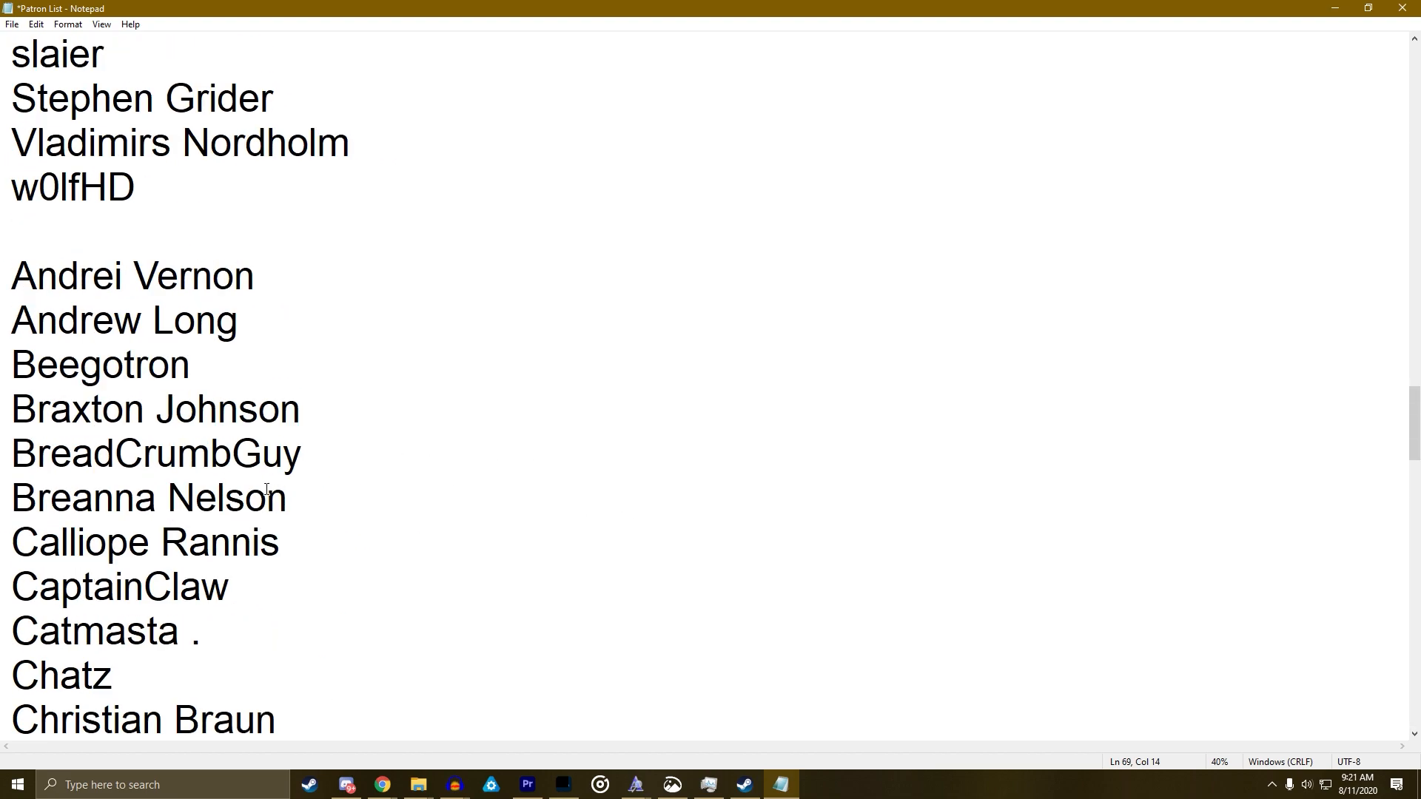
Paste the new patron's name on a new line in the lower tier and review the A–J ordering
click(311, 503)
key(Up)
key(Up)
key(Up)
key(Return)
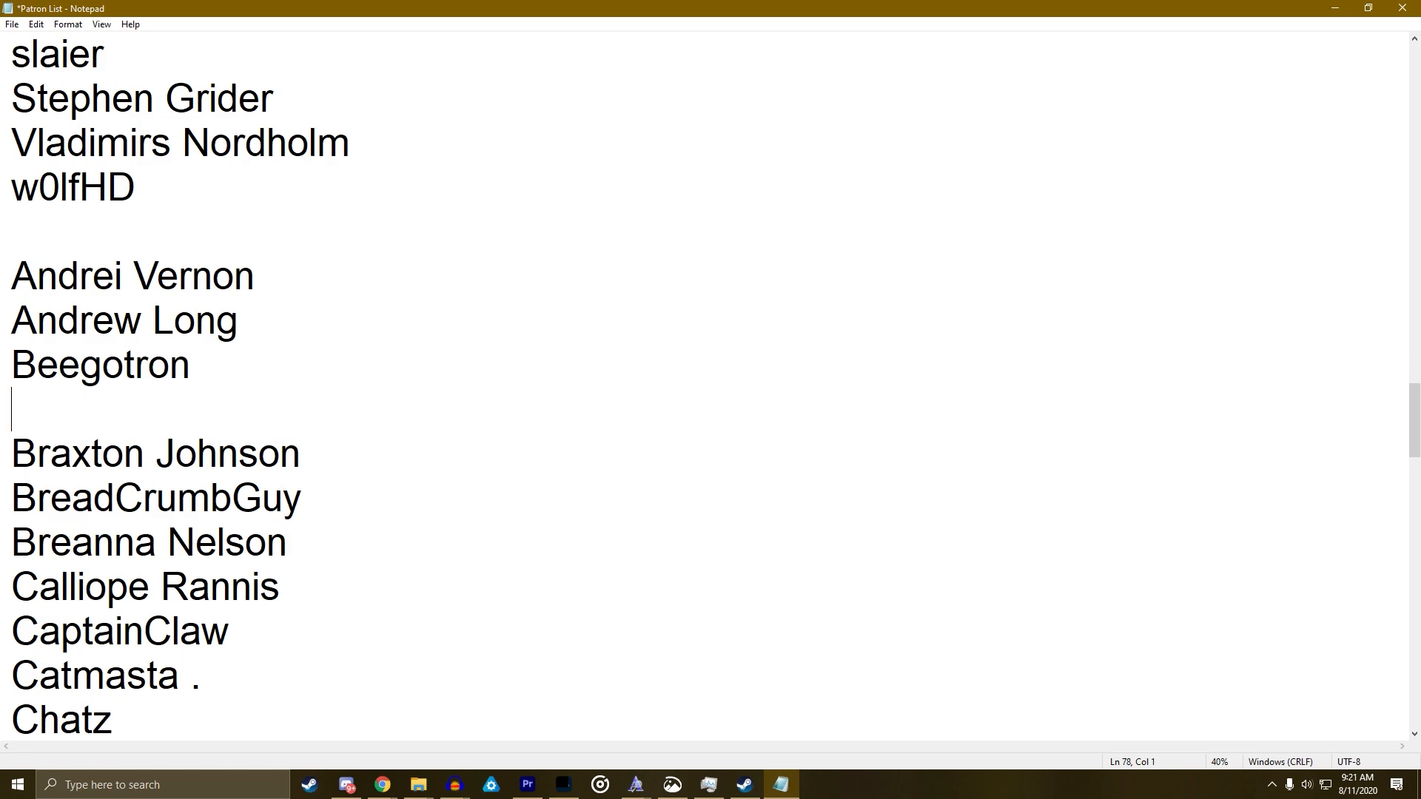
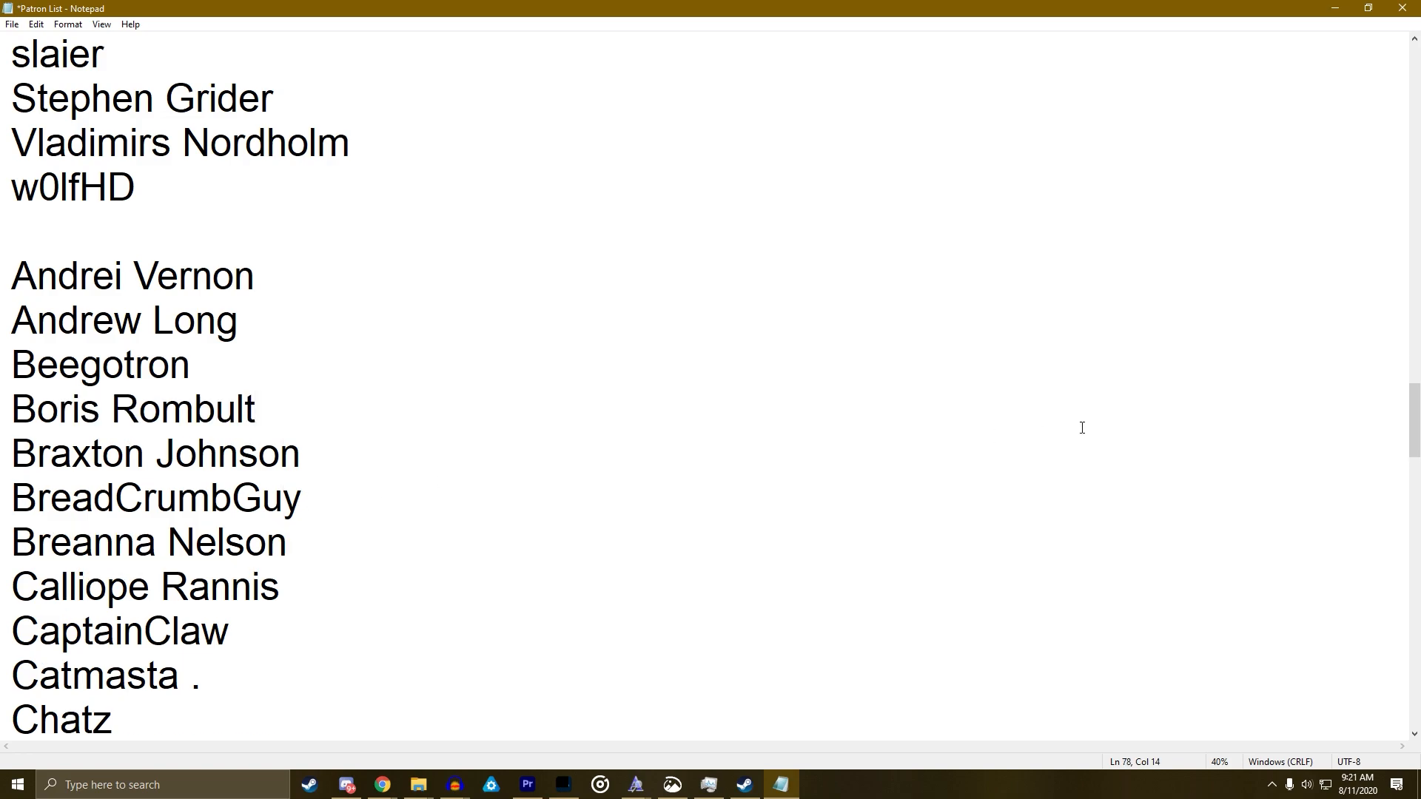
key(alt+Tab)
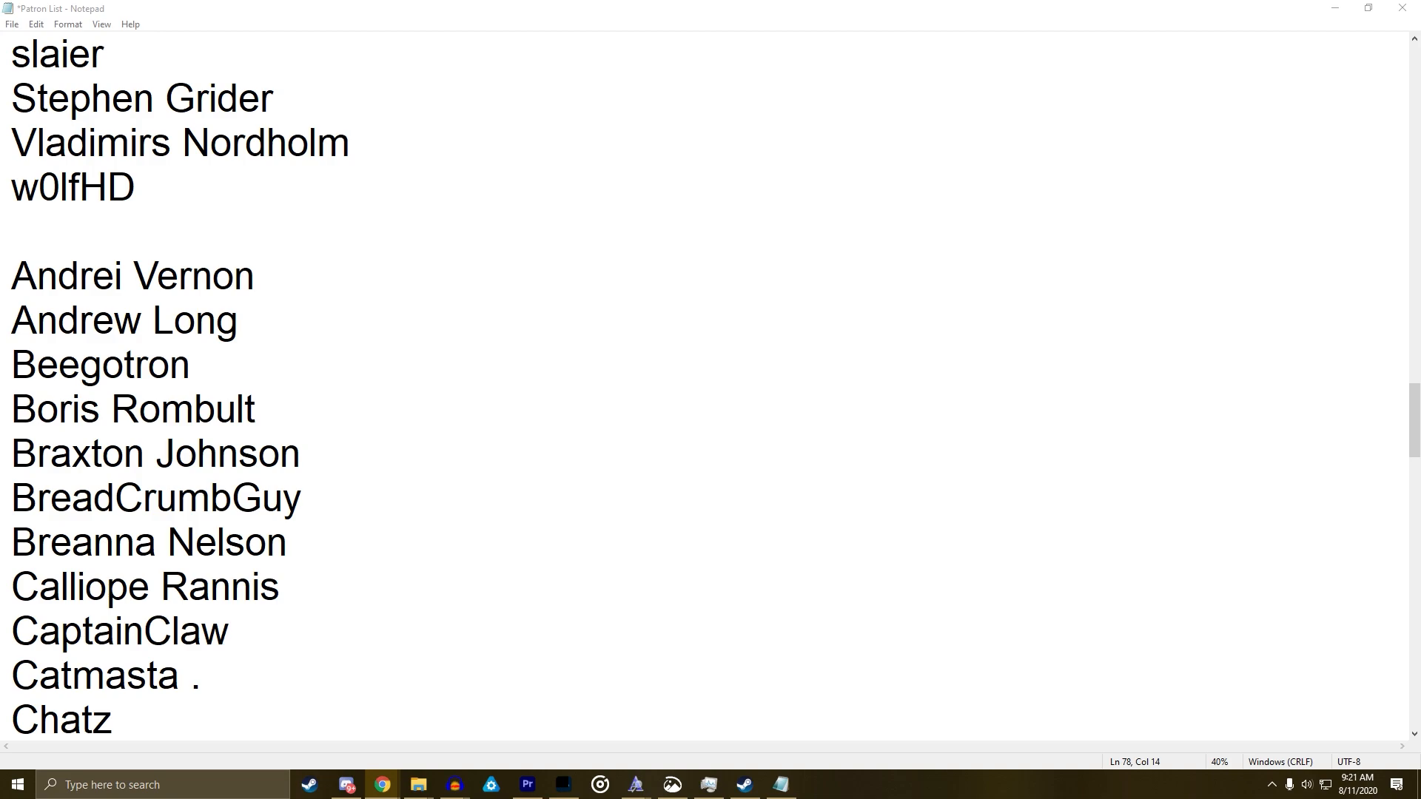
key(alt+Tab)
scroll(1336, 412, down, 5)
scroll(1325, 407, up, 1)
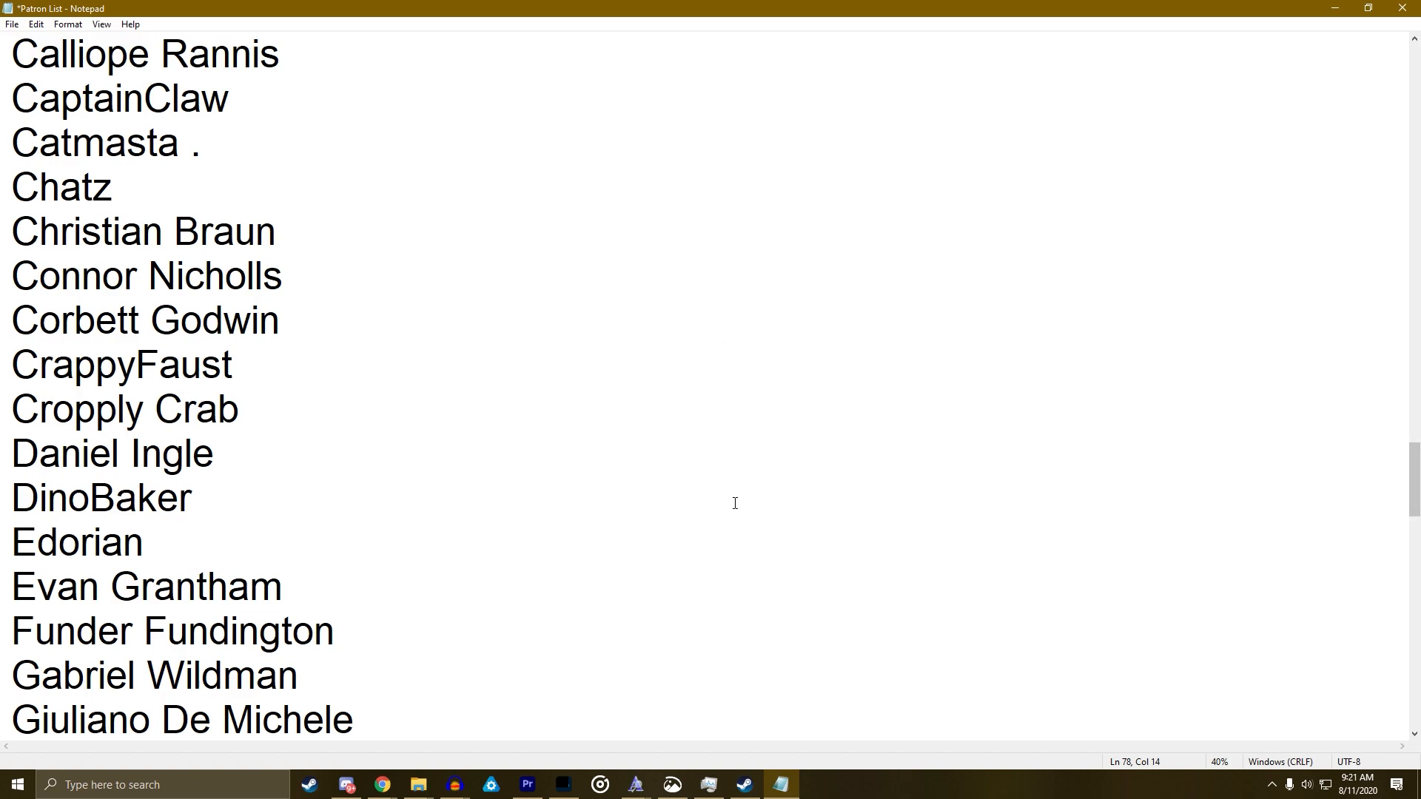
scroll(732, 501, up, 20)
scroll(730, 495, down, 10)
scroll(720, 469, down, 3)
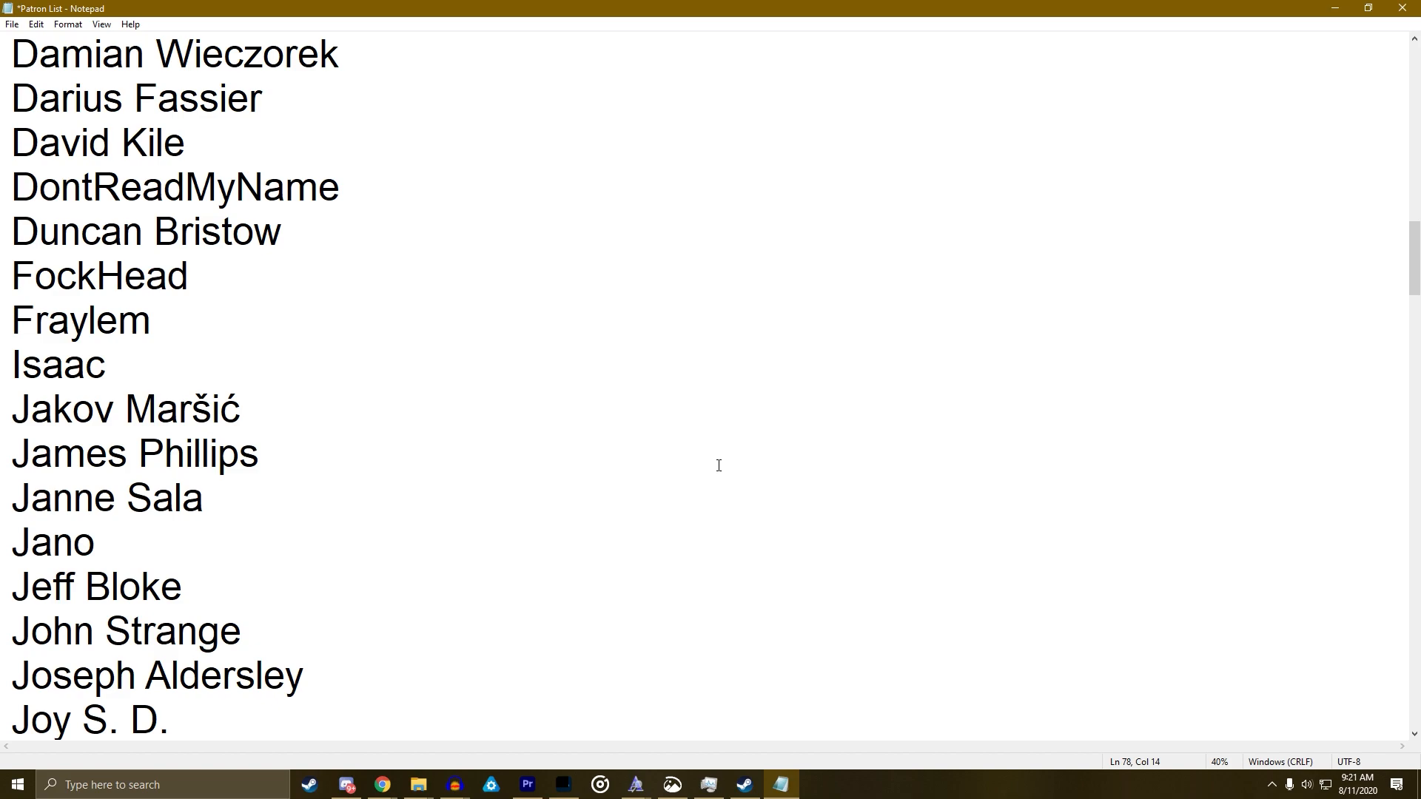
scroll(533, 453, up, 3)
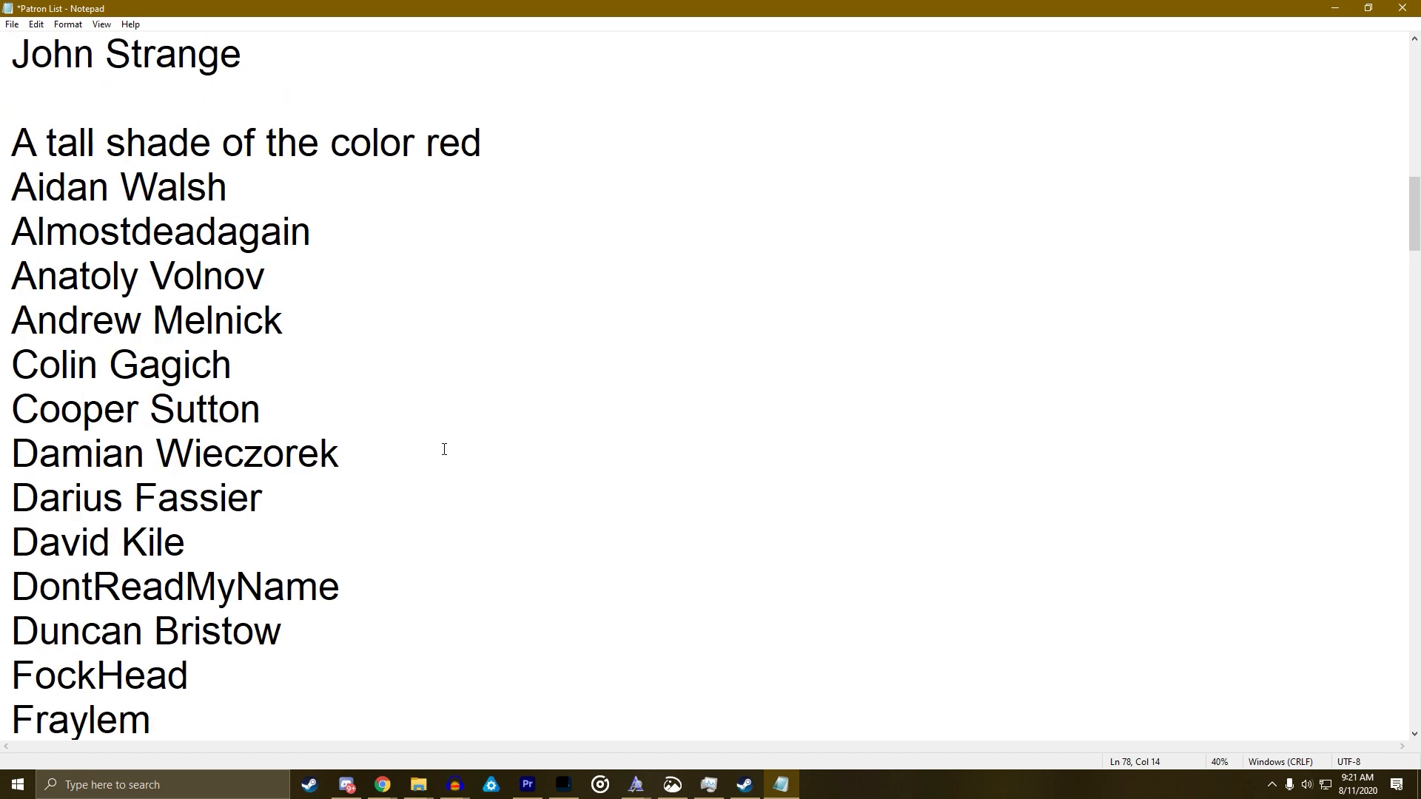
Paste a patron's name on a new line in the lower group and remove the extra blank line
click(288, 413)
key(Up)
key(Up)
key(Right)
key(Right)
key(Right)
key(Right)
key(Down)
key(Down)
key(Right)
key(Return)
key(Return)
text(Cropply Crab)
key(Up)
key(BackSpace)
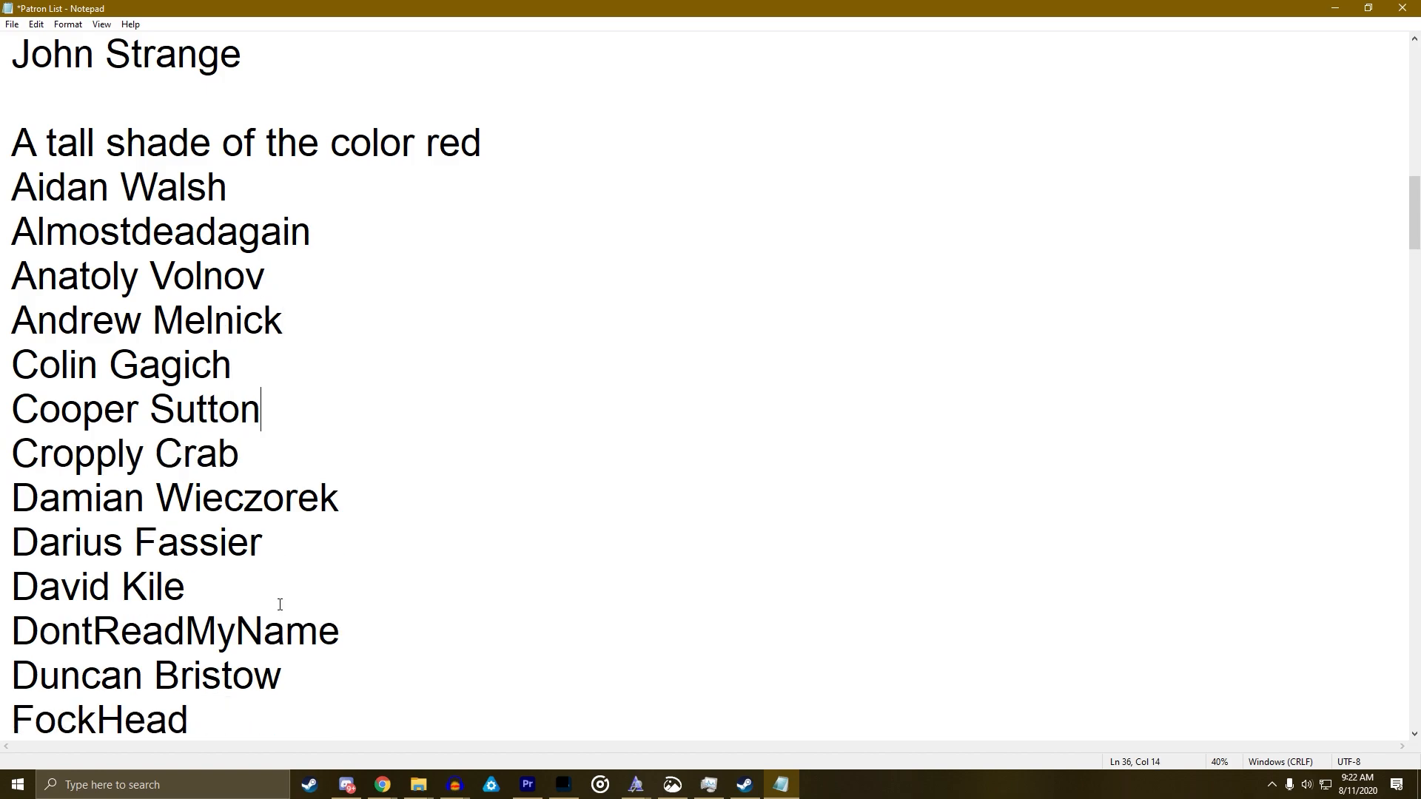
key(alt+Tab)
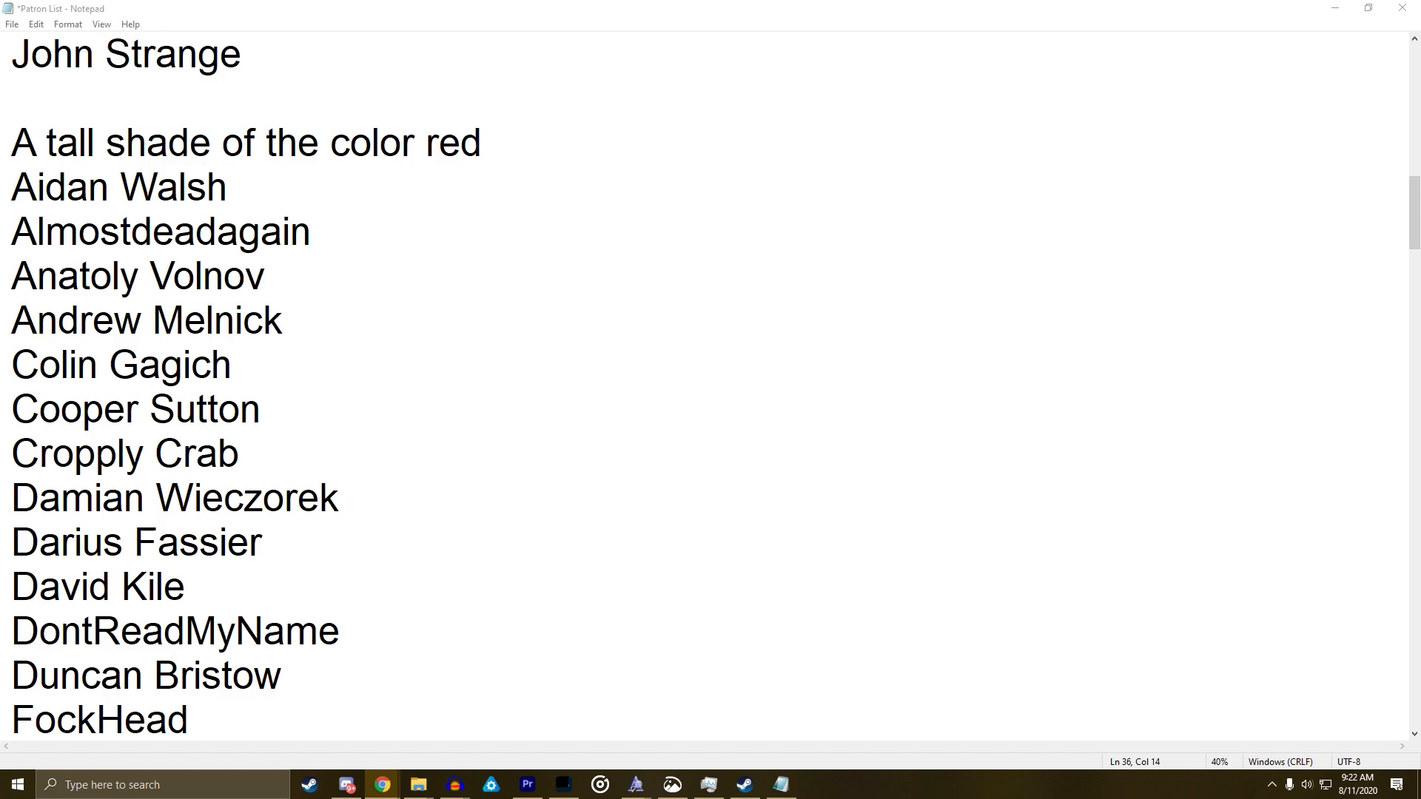
Type a patron's initials on a new line after the last J entry, before the M entries
click(885, 435)
scroll(895, 422, up, 9)
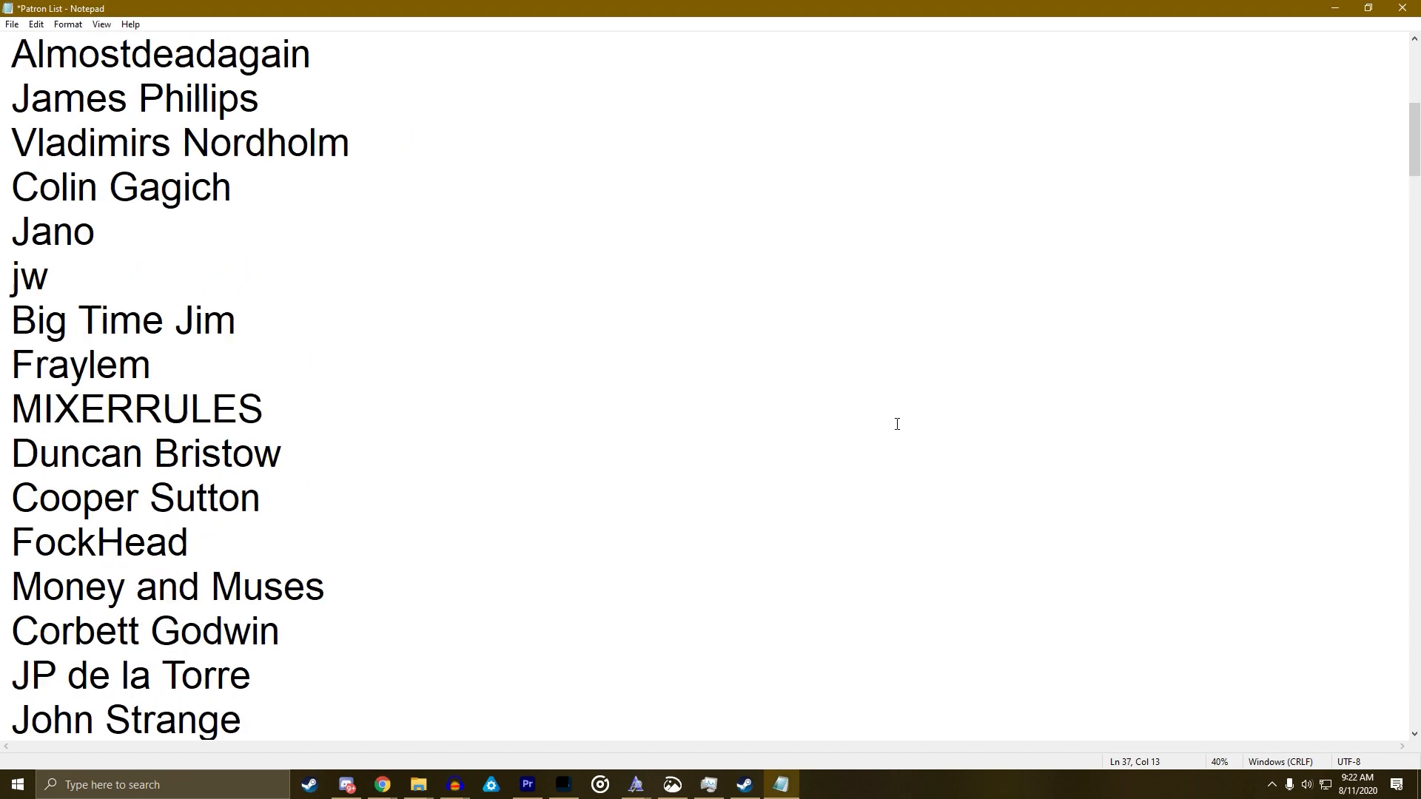
scroll(352, 403, down, 6)
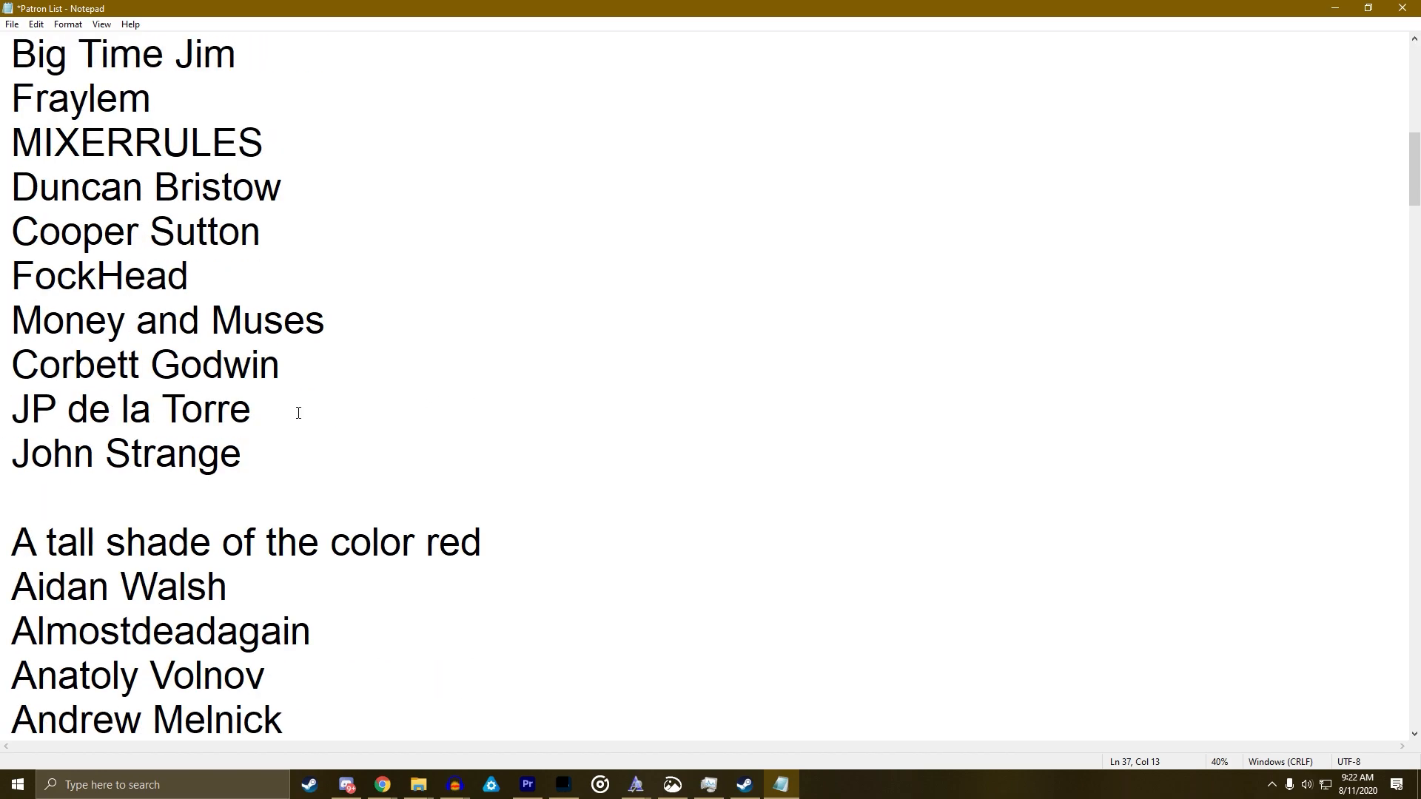
scroll(190, 354, up, 2)
drag(48, 280, 11, 280)
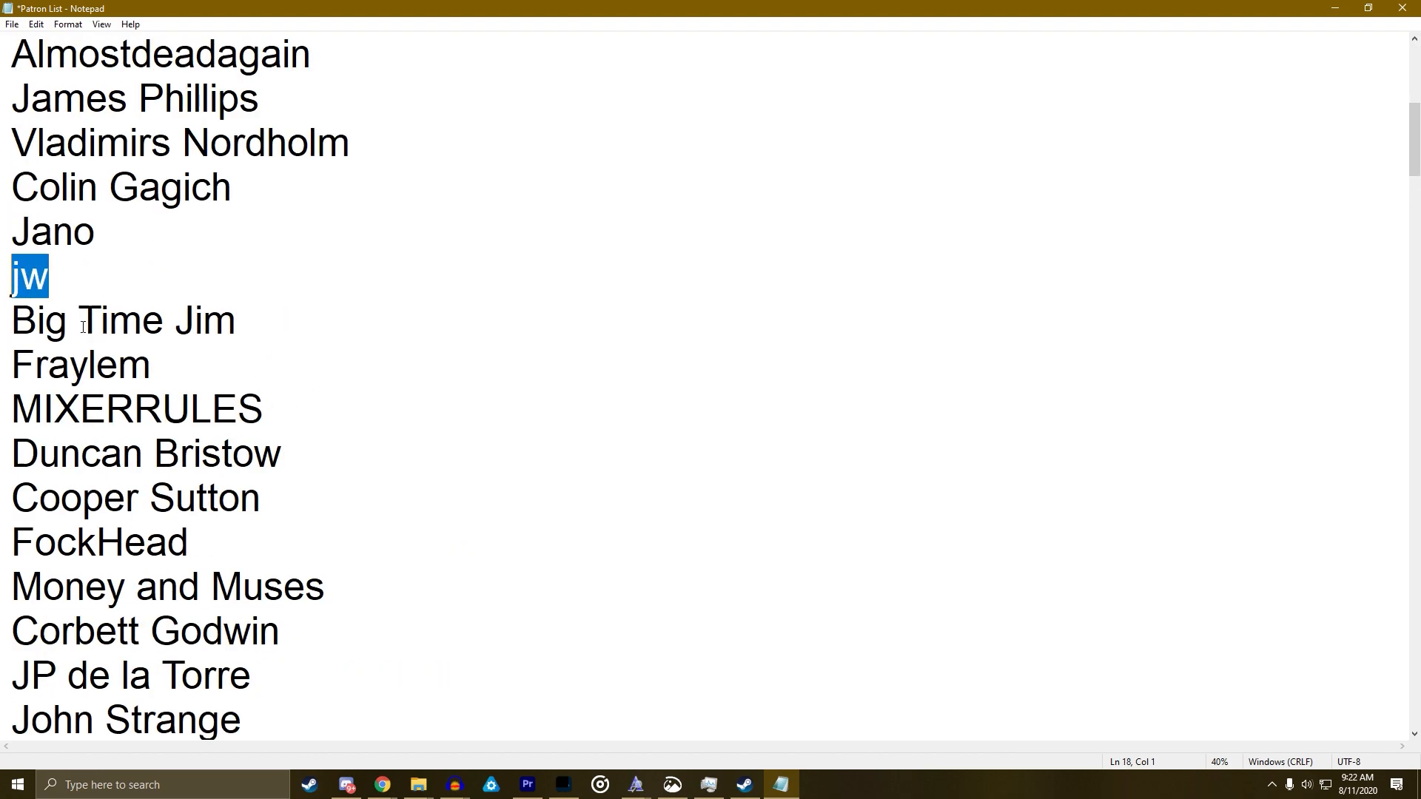
scroll(190, 523, down, 2)
scroll(190, 523, down, 7)
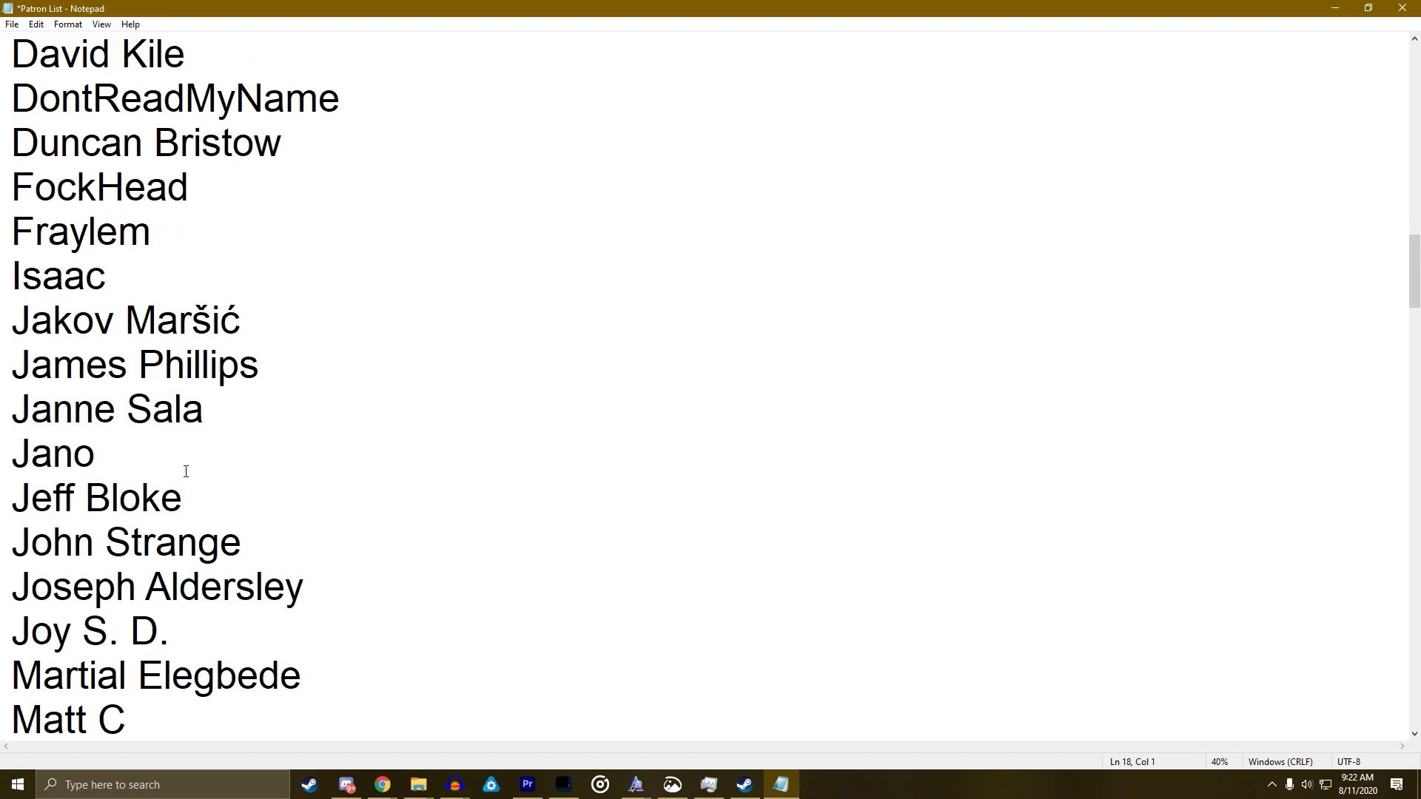
click(205, 509)
key(Return)
key(BackSpace)
key(Down)
key(Down)
key(Down)
key(Return)
text(jw)
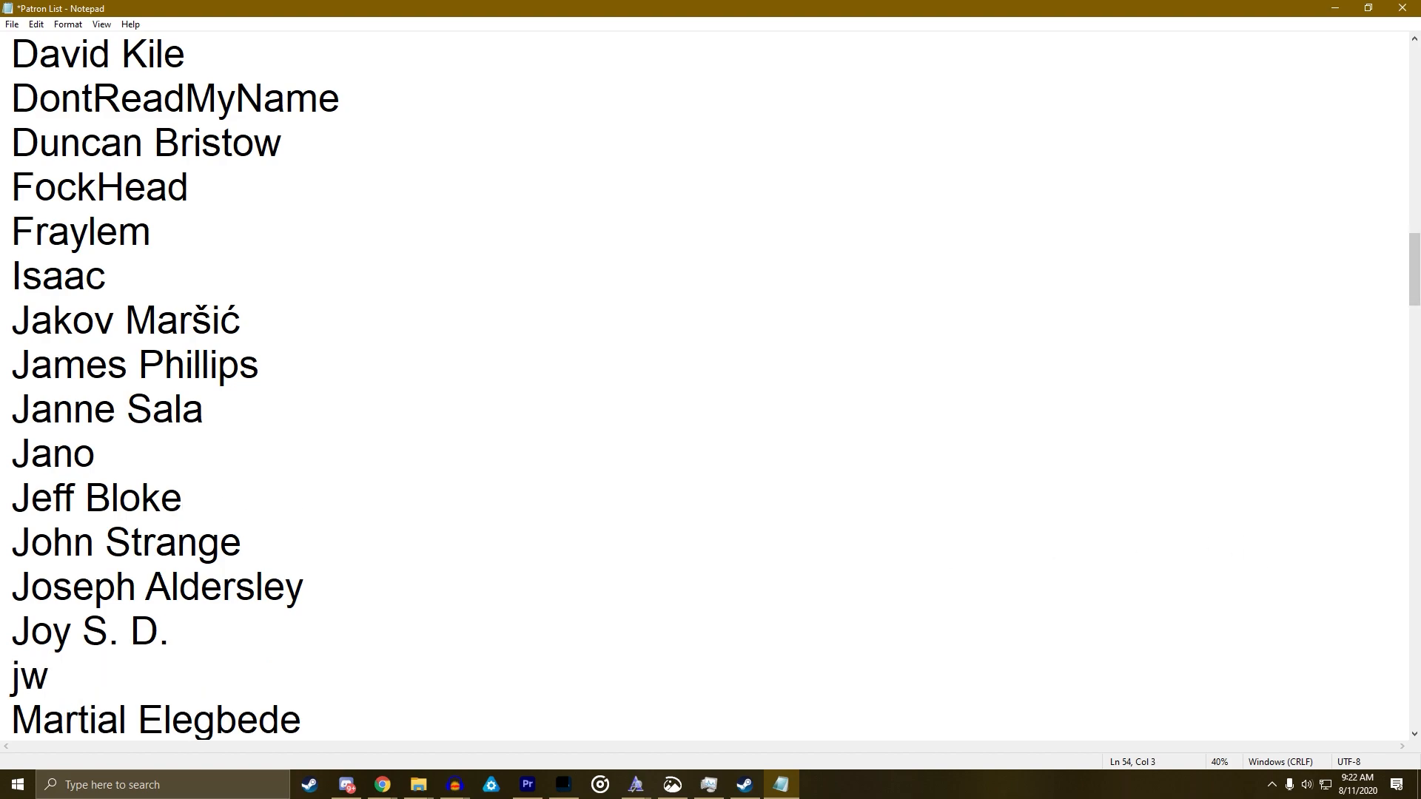
key(alt+Tab)
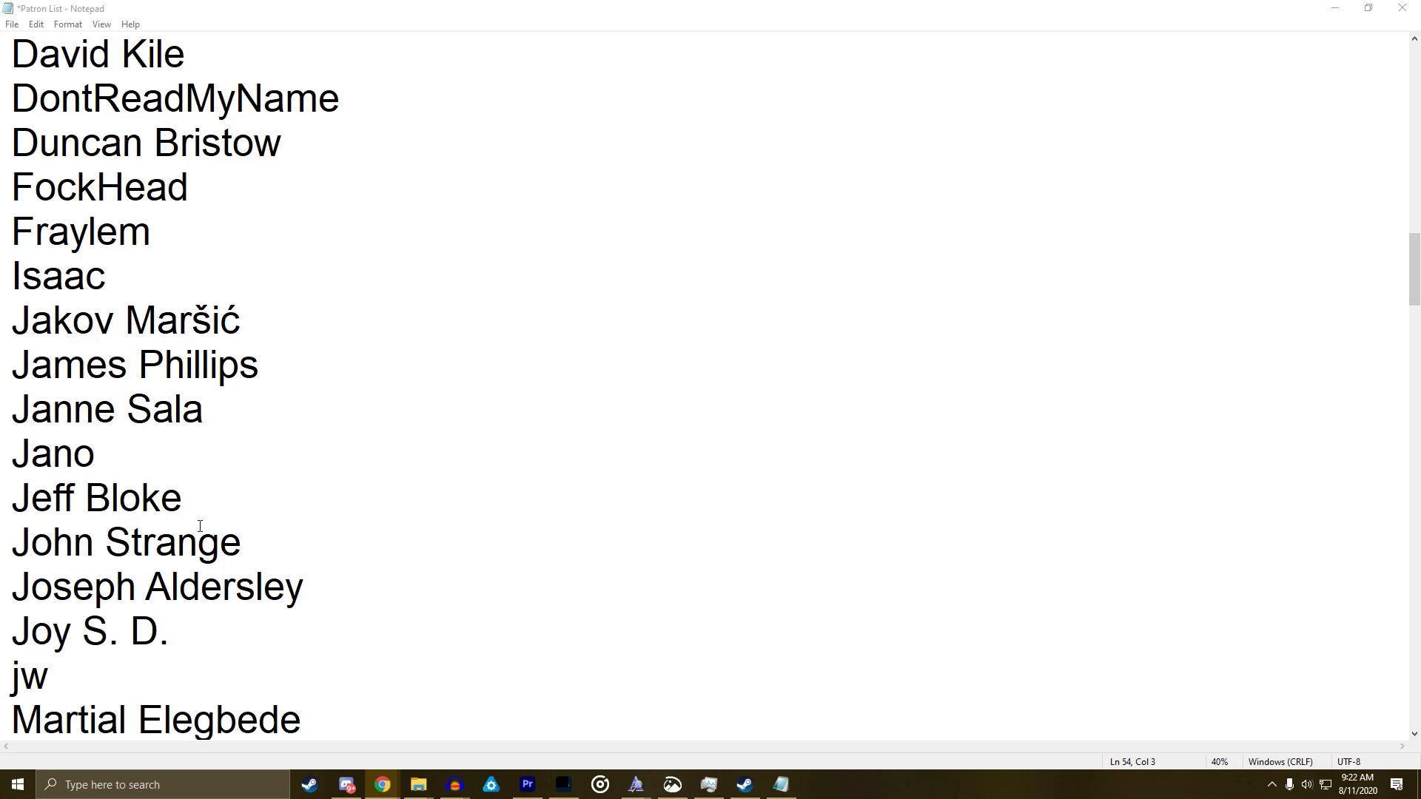
Save the updated Patron List with Ctrl+S
scroll(200, 525, up, 8)
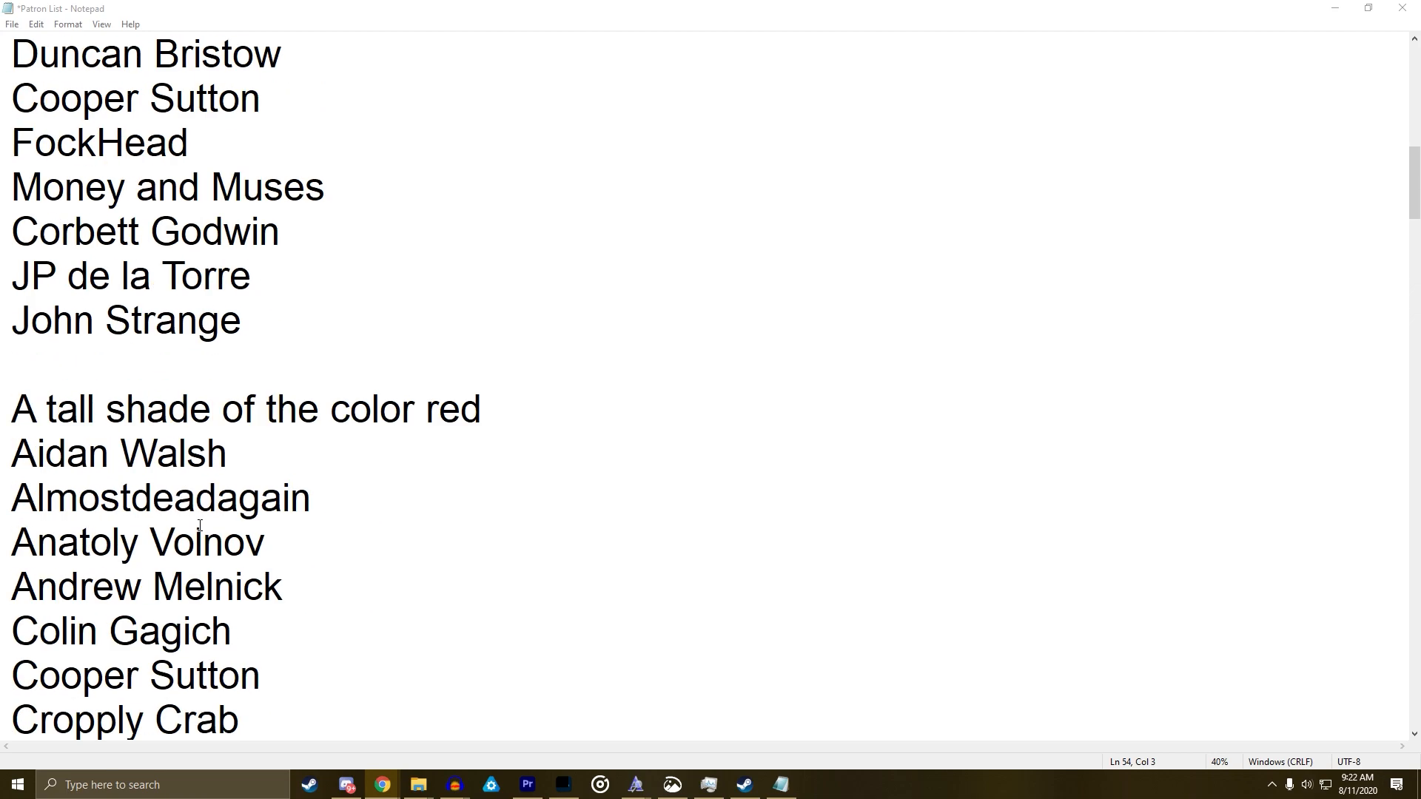
click(152, 456)
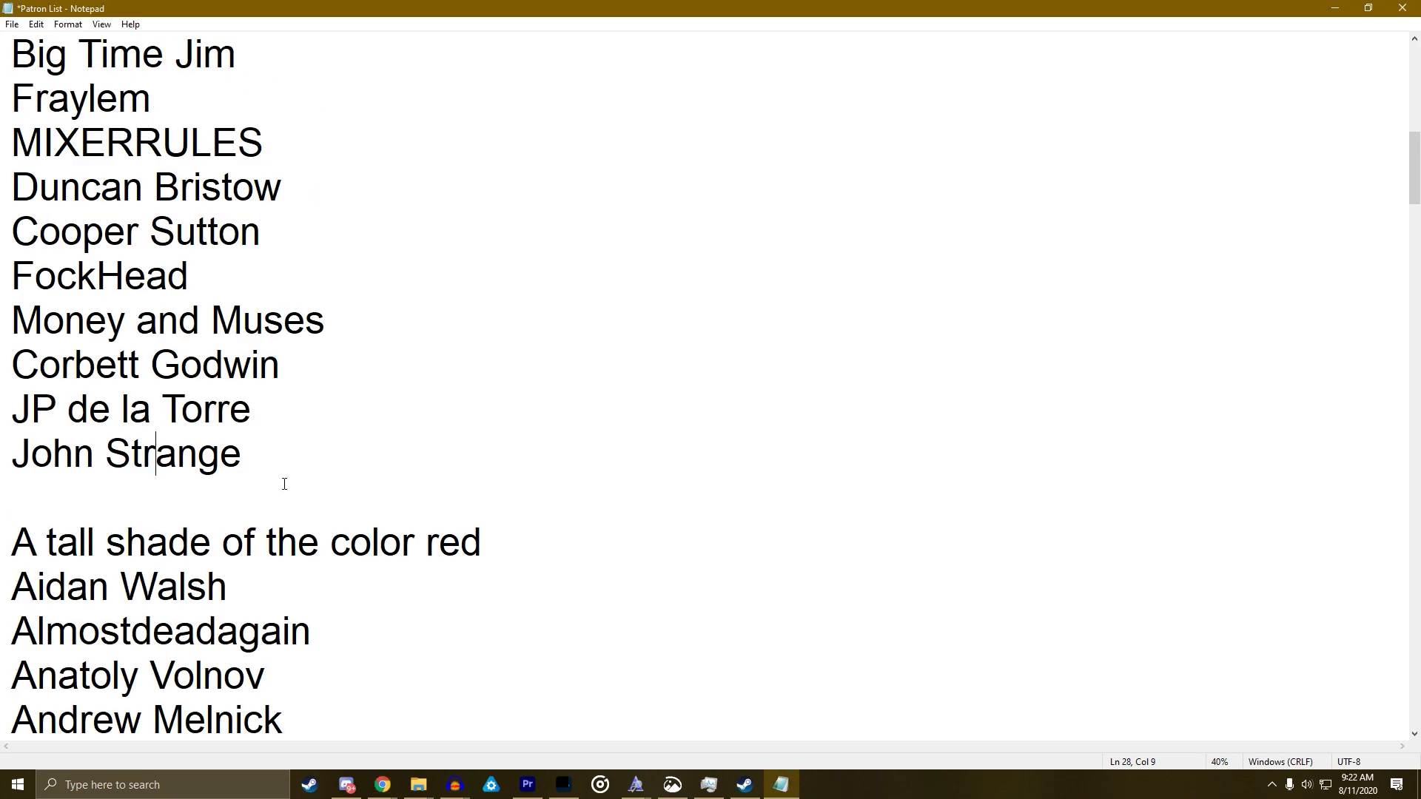
scroll(282, 483, down, 3)
key(ctrl+s)
scroll(257, 558, down, 3)
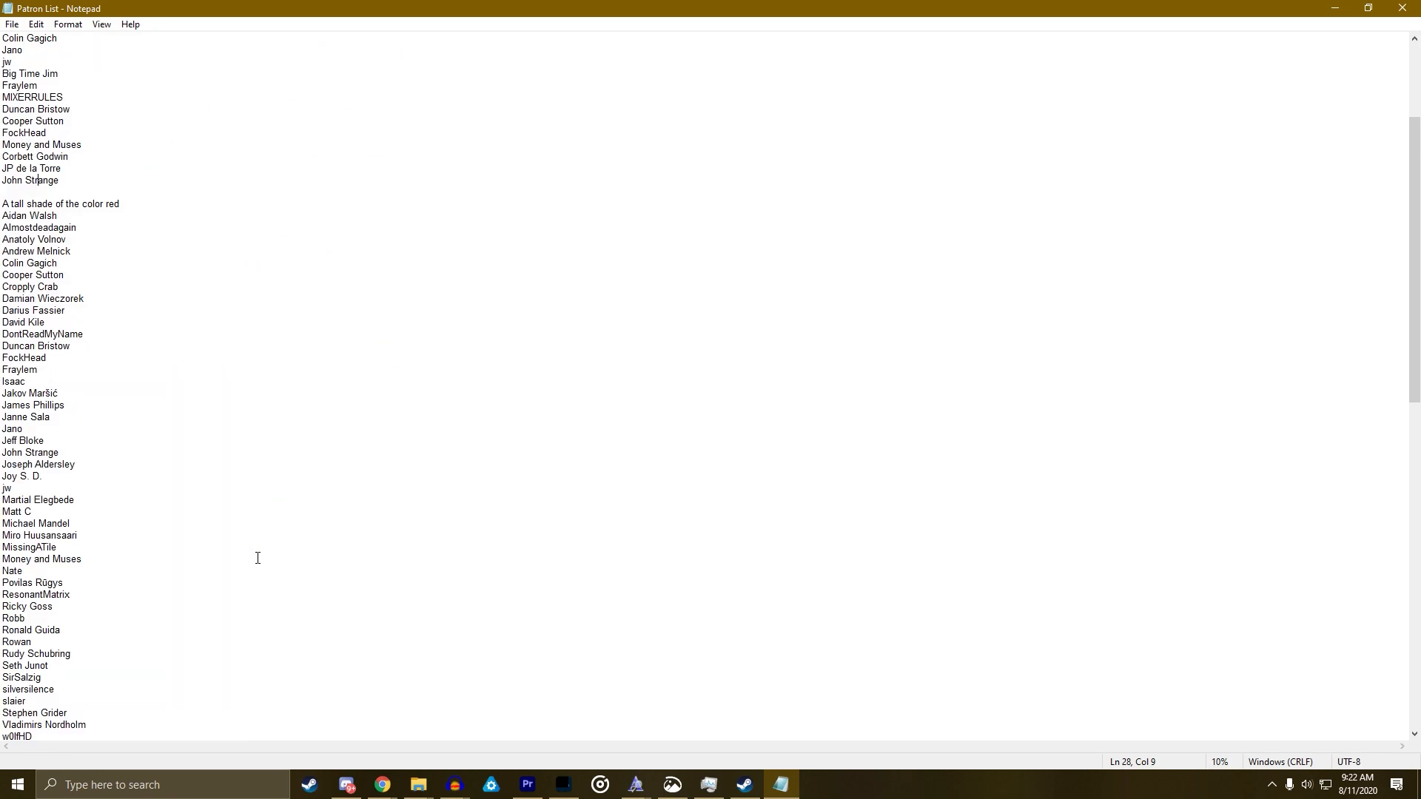
scroll(229, 551, up, 1)
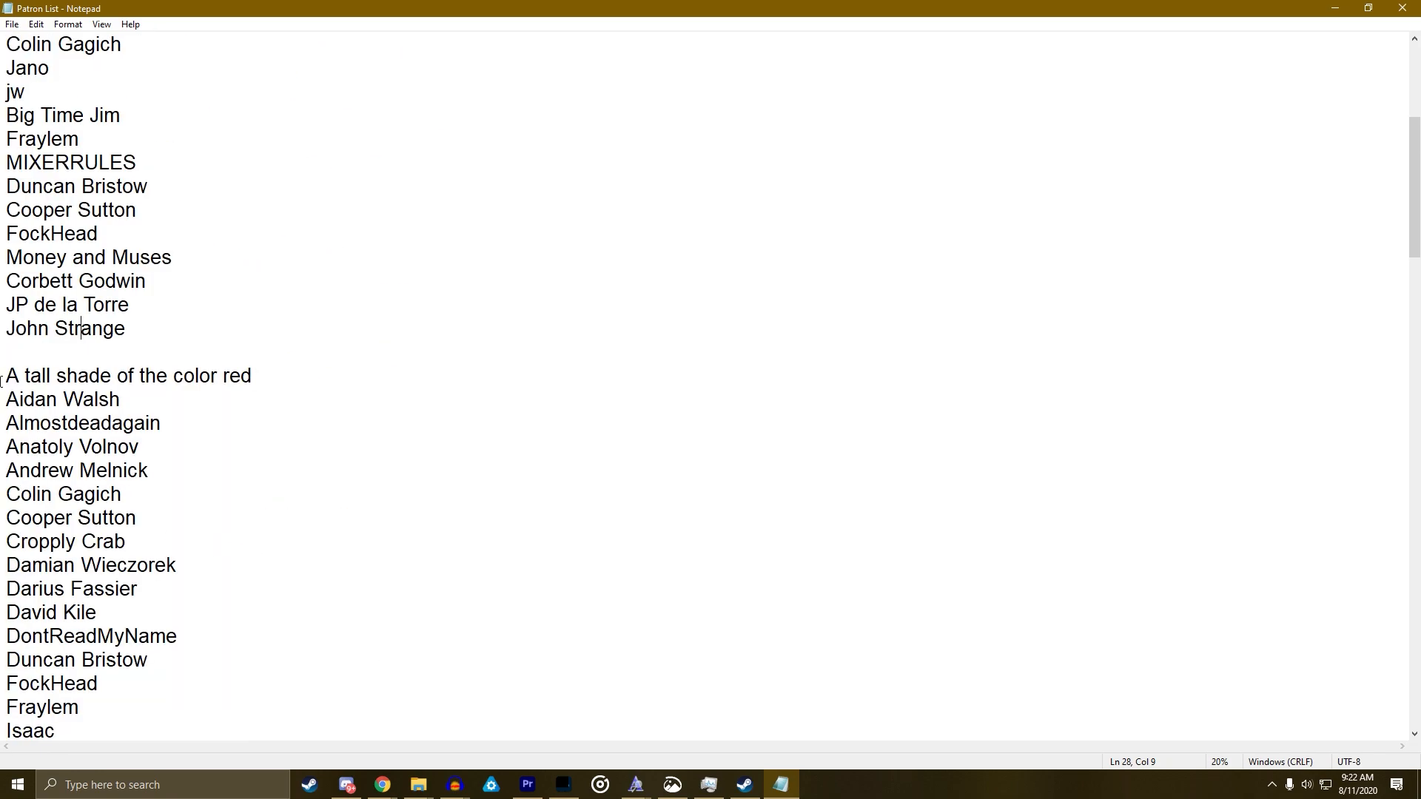
scroll(3, 379, up, 6)
scroll(30, 444, down, 6)
Select the lower group of patron names to review the A–Z order, then deselect them
drag(8, 378, 104, 471)
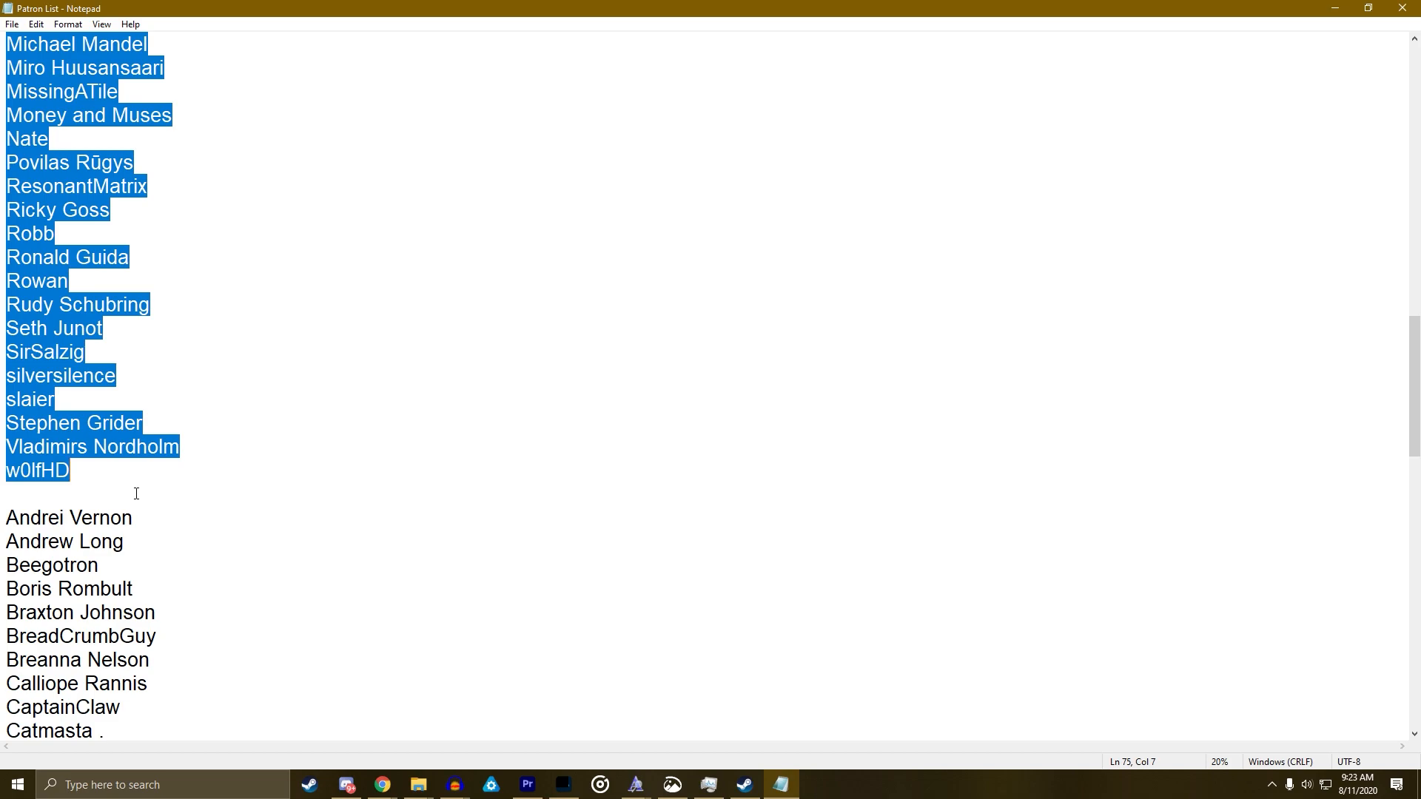
scroll(197, 476, up, 9)
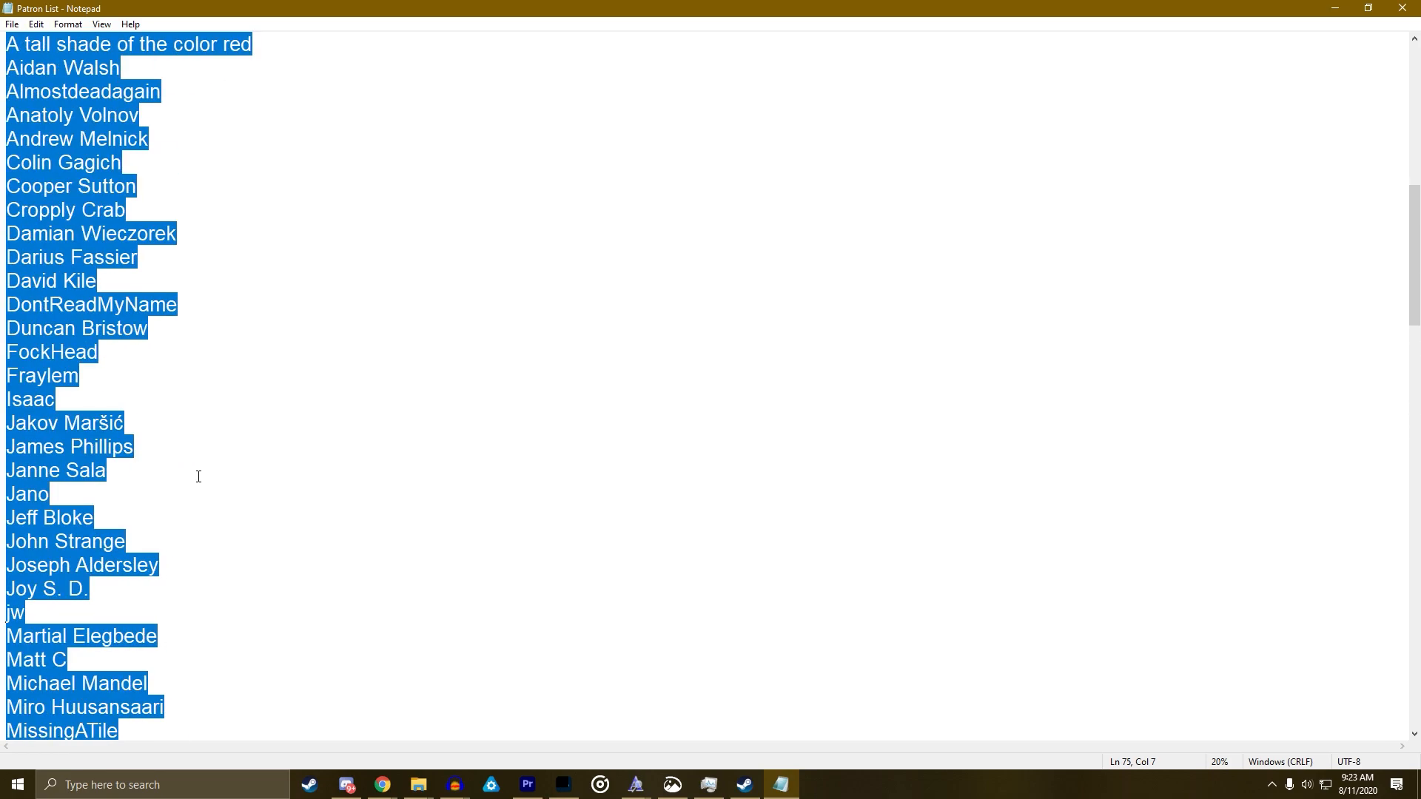
scroll(199, 476, up, 3)
key(alt)
click(285, 447)
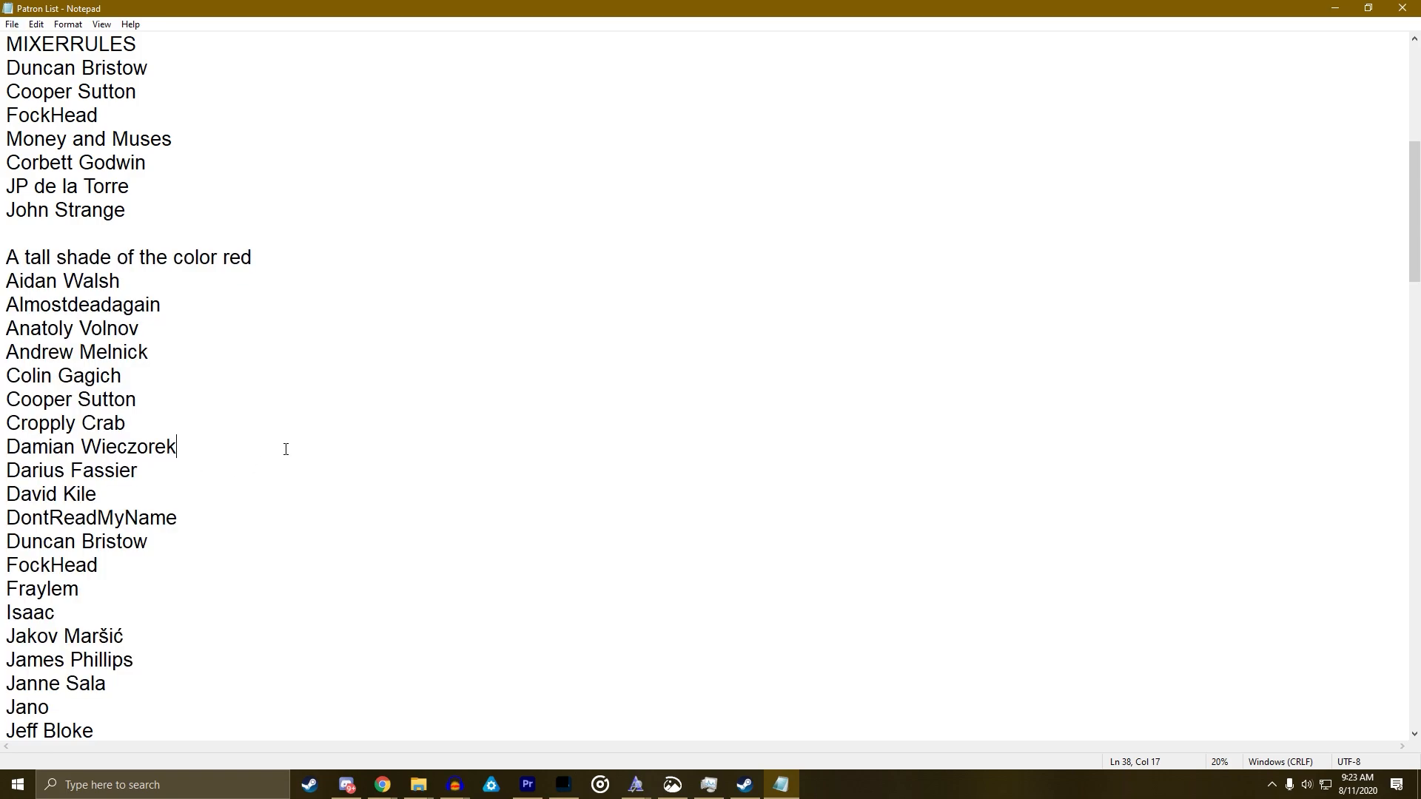
scroll(285, 448, down, 17)
scroll(286, 449, down, 13)
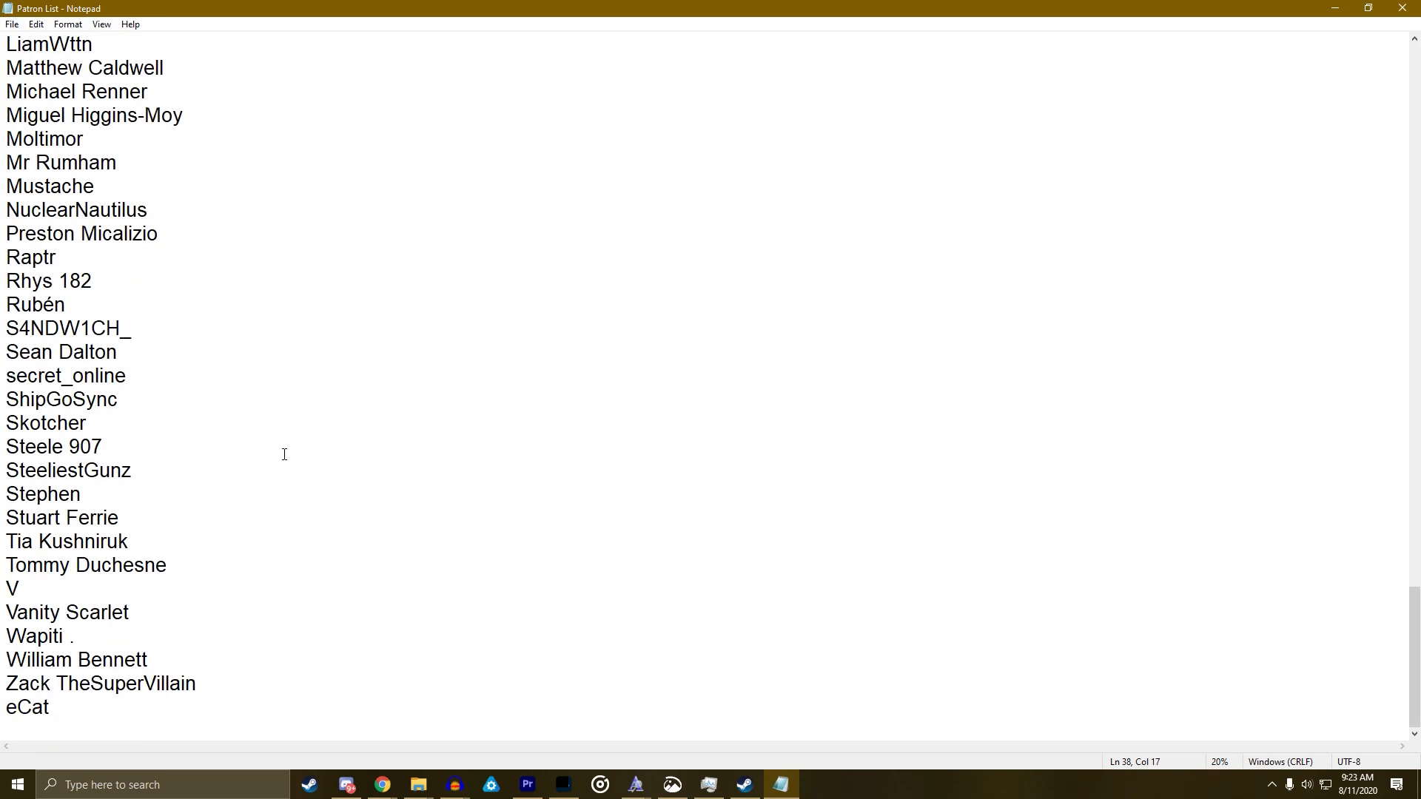
Bring up the window switcher, dismiss it, and bring it up again
key(alt+Tab)
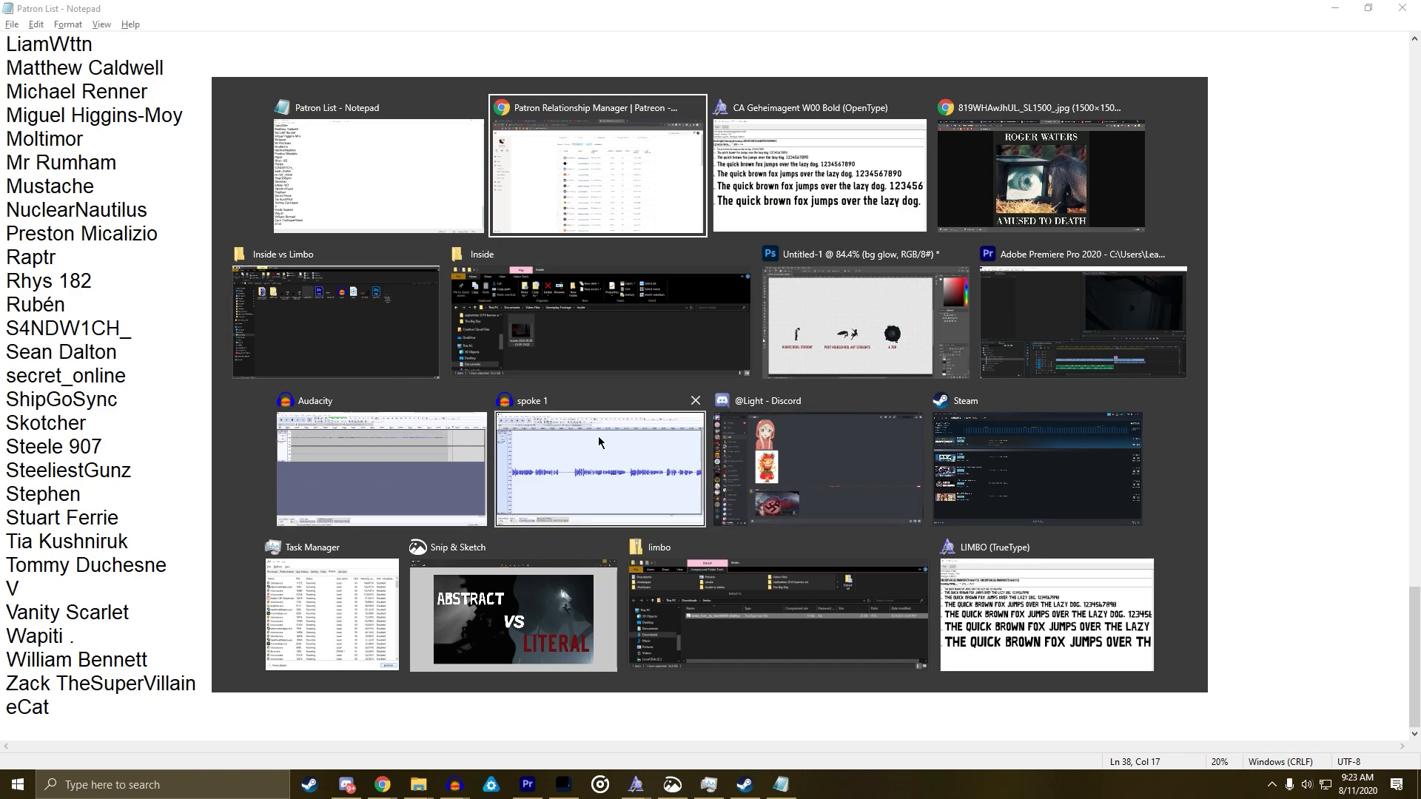
key(Escape)
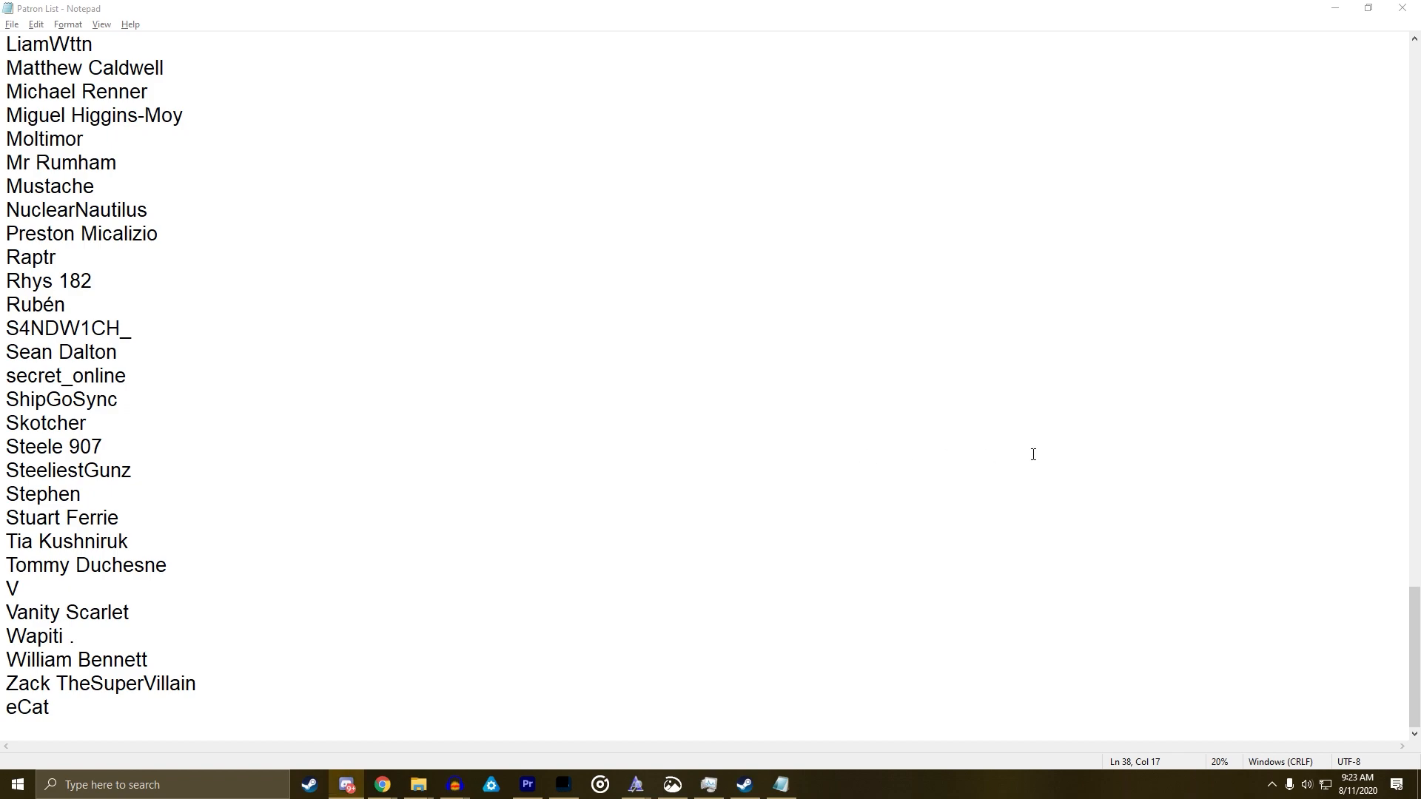
key(alt+Tab)
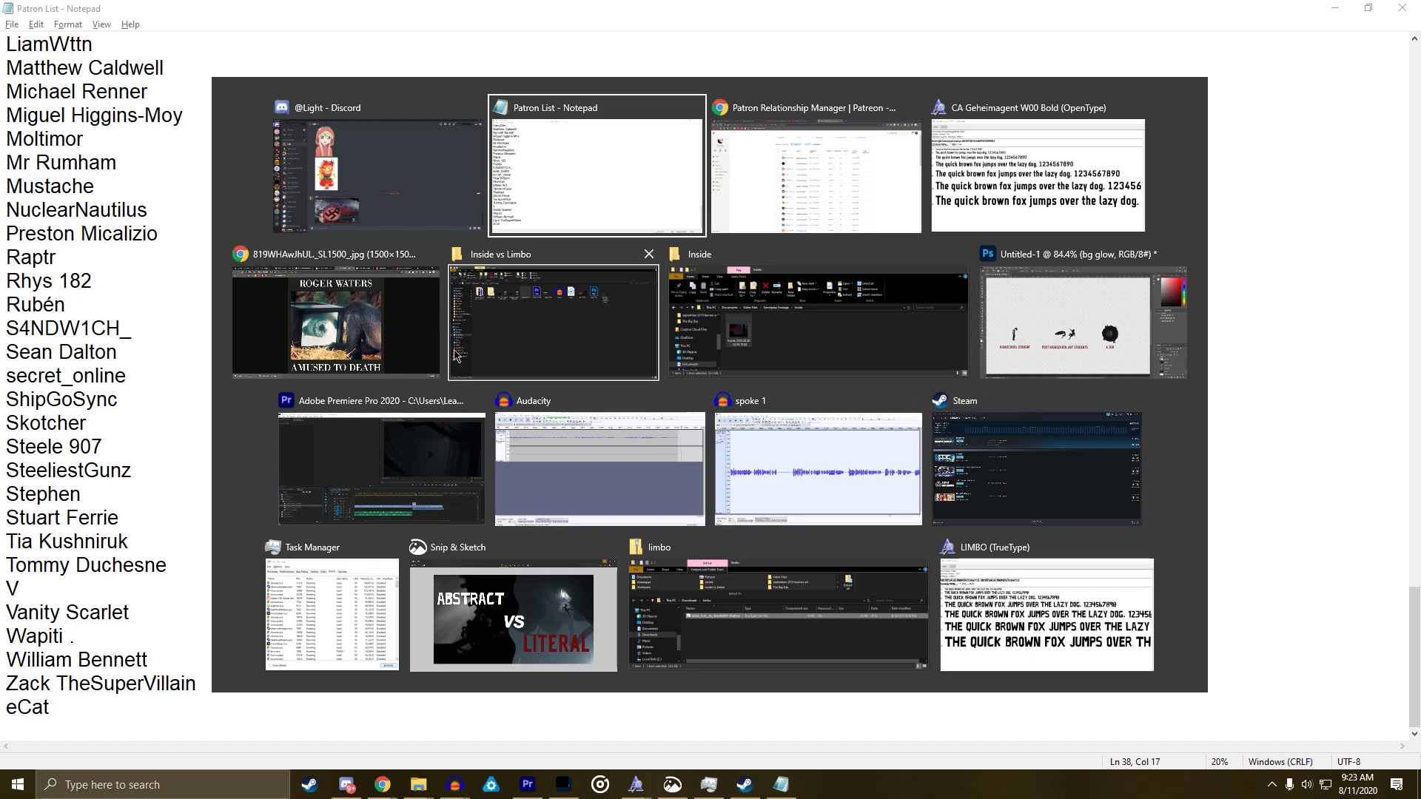
Preview the LEADHEAD title around 00;13;41;23, then minimize Premiere and Notepad to the desktop
click(339, 454)
click(932, 621)
click(948, 562)
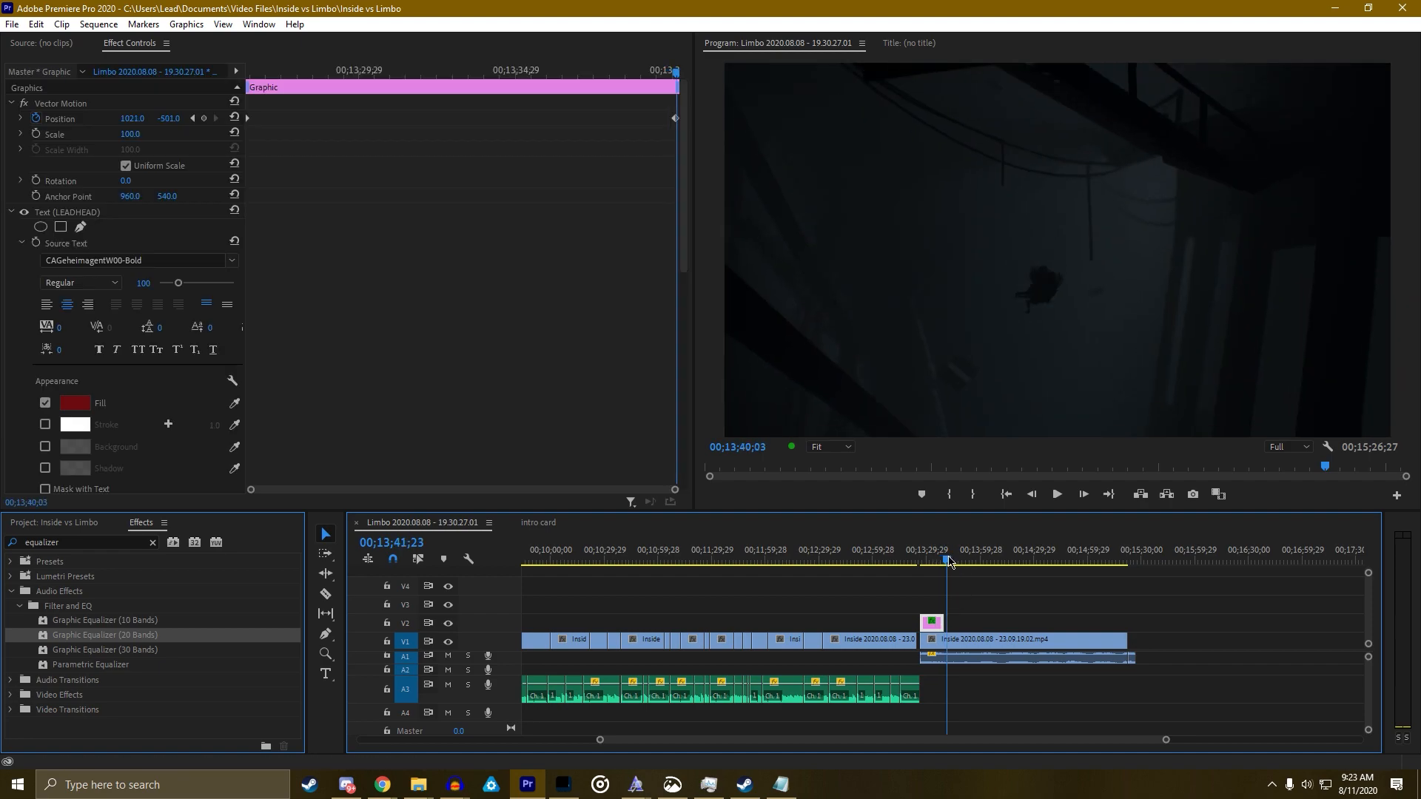
key(t)
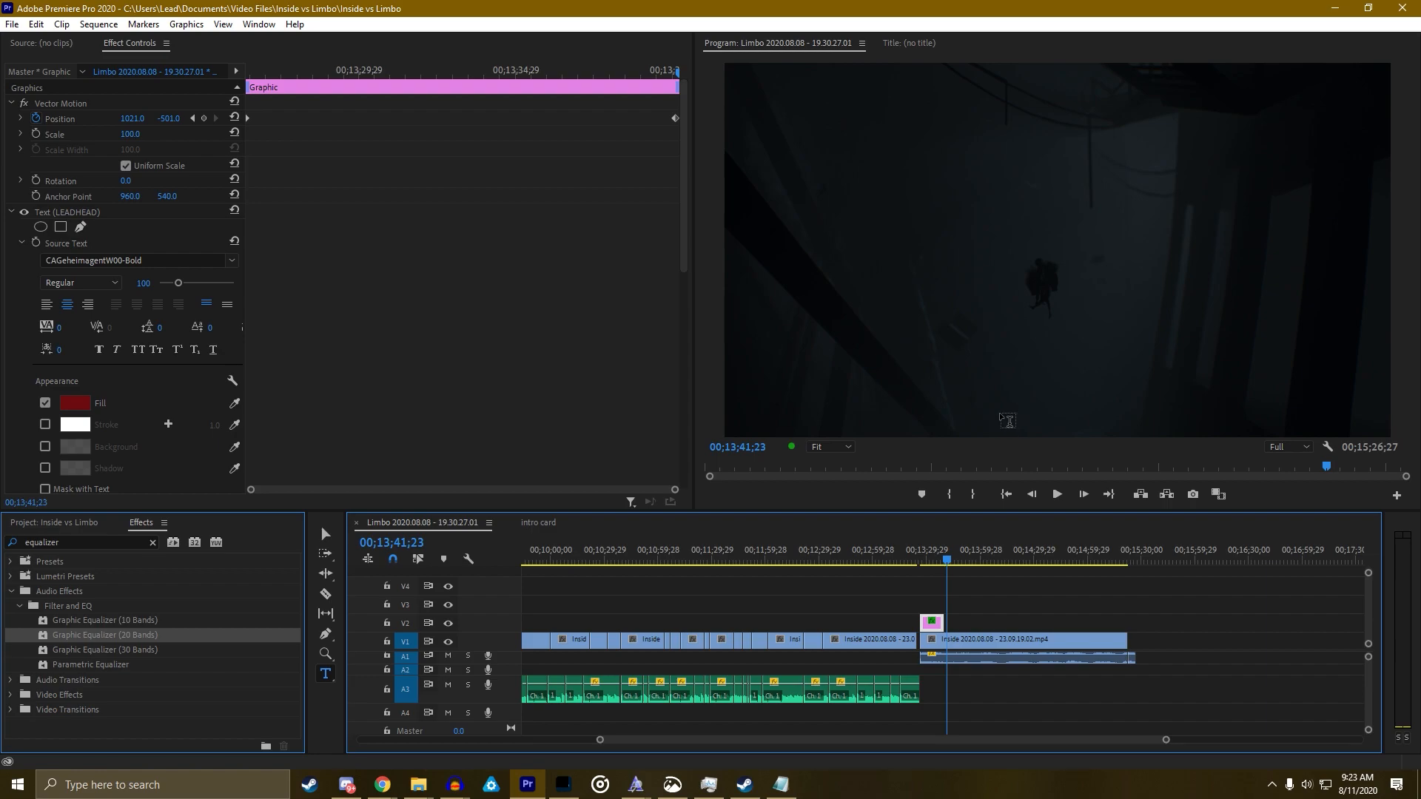
click(948, 562)
click(942, 564)
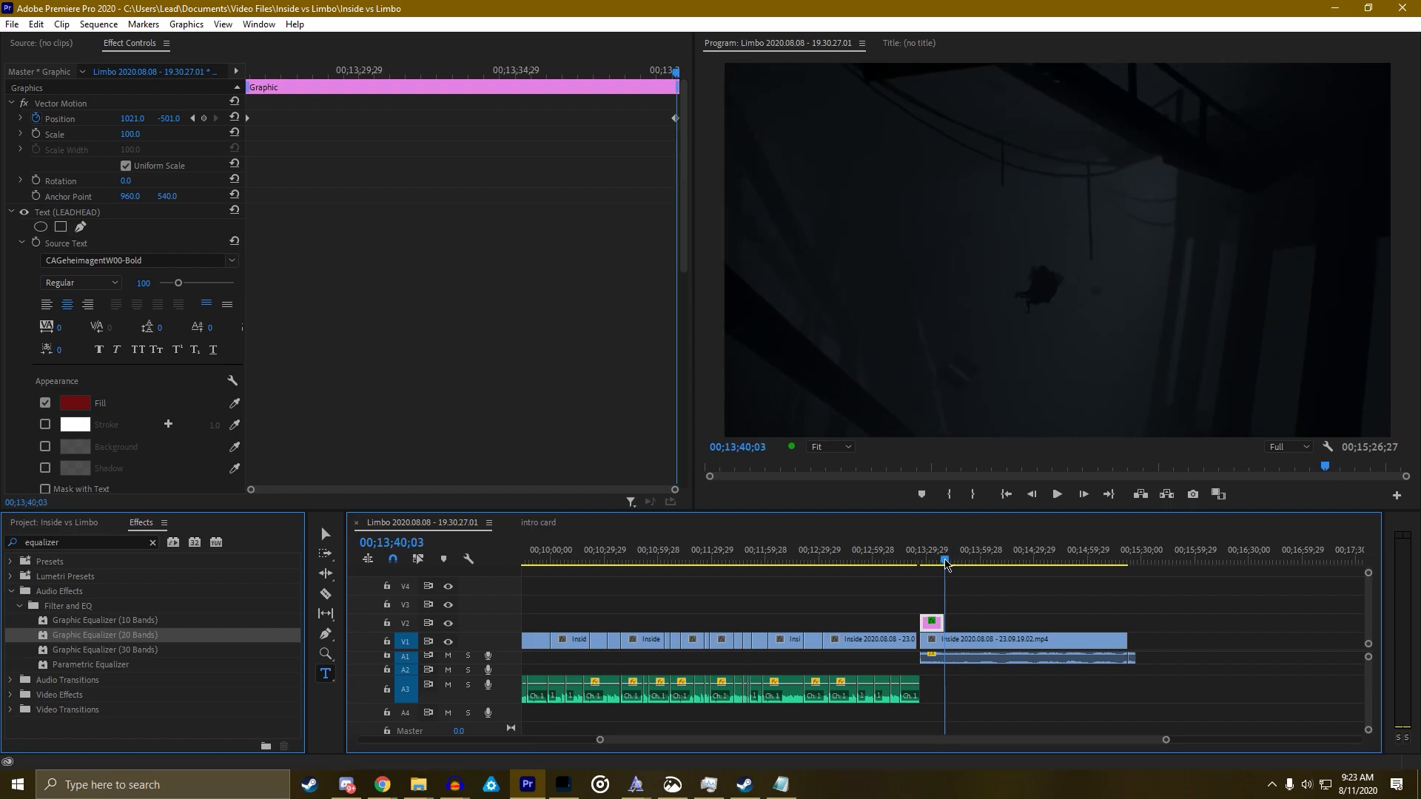
click(938, 564)
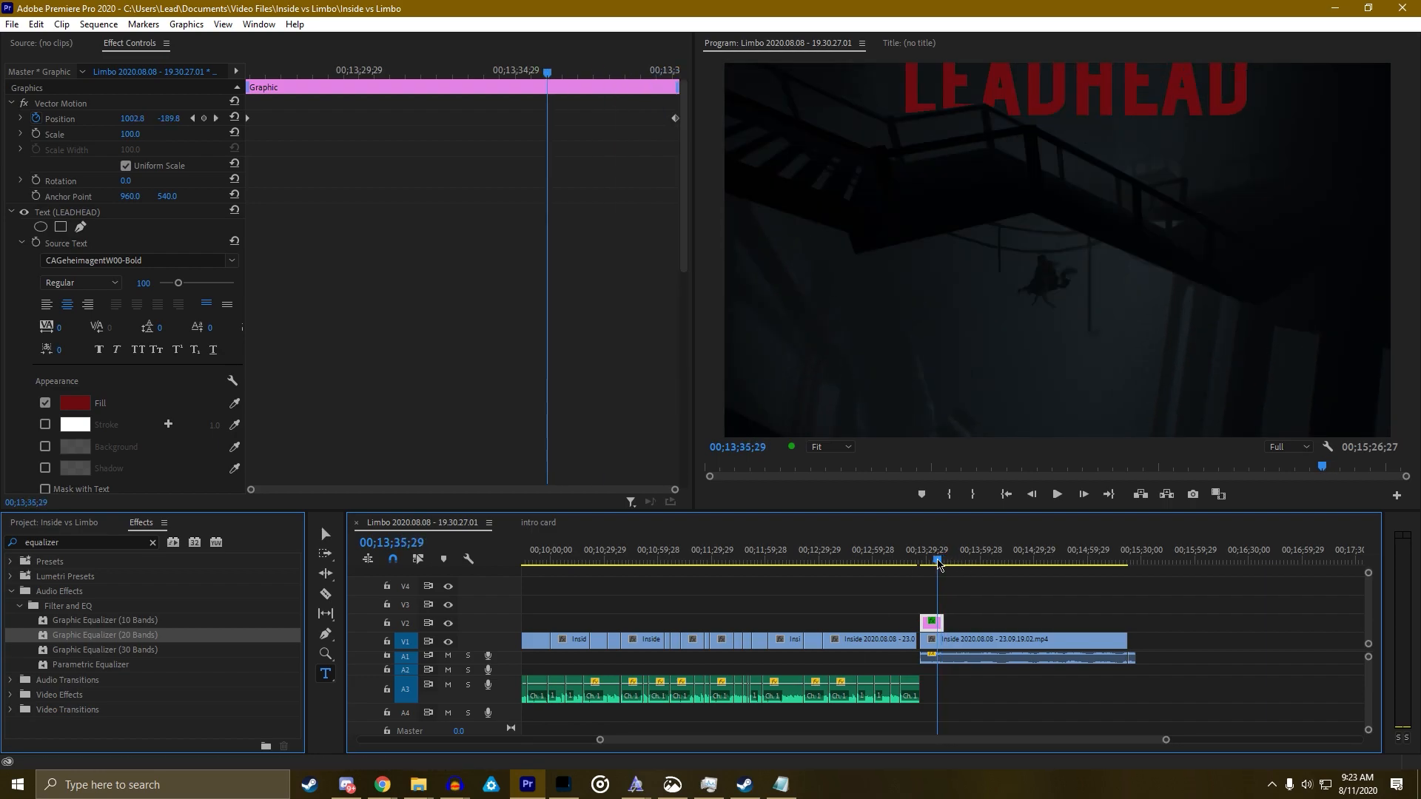
click(938, 562)
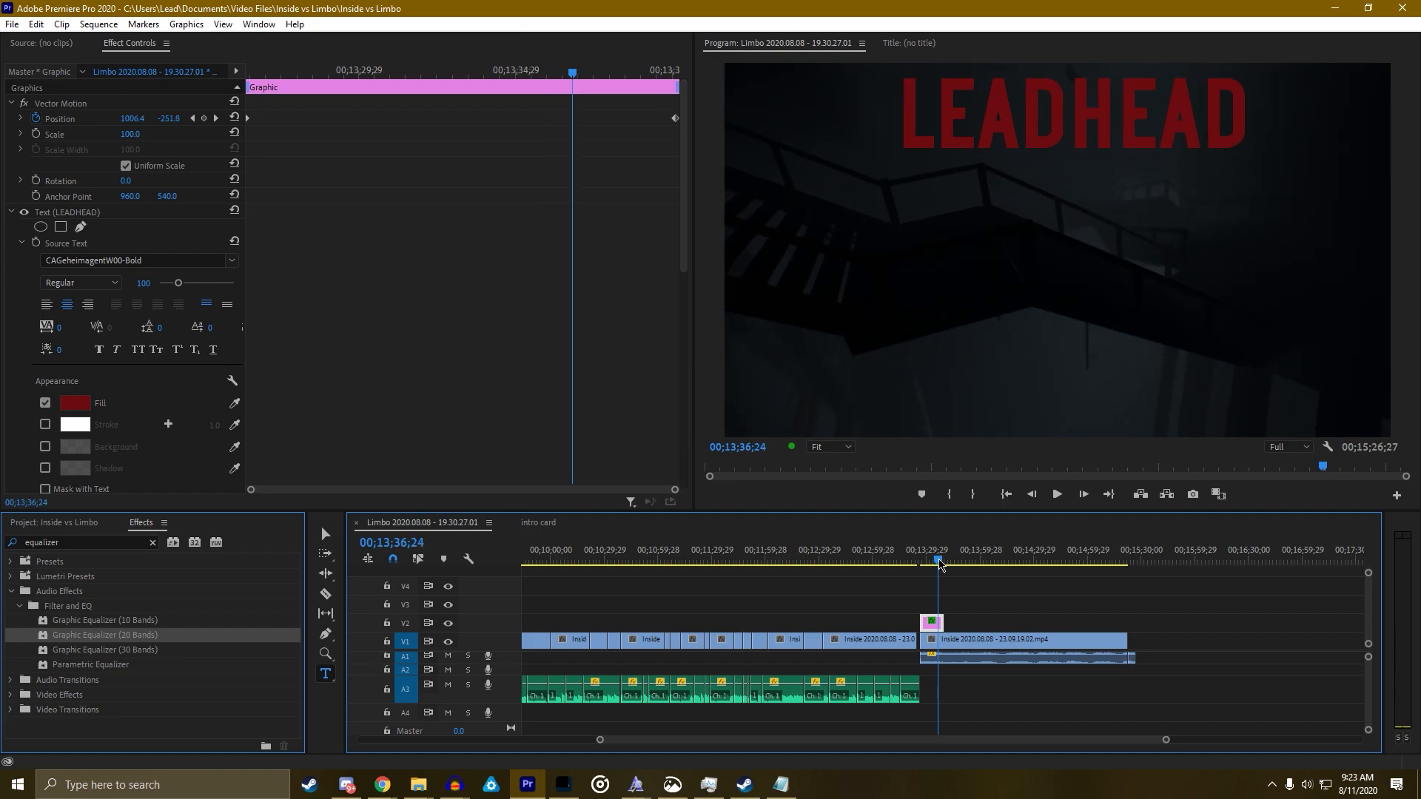
click(1336, 9)
click(1336, 8)
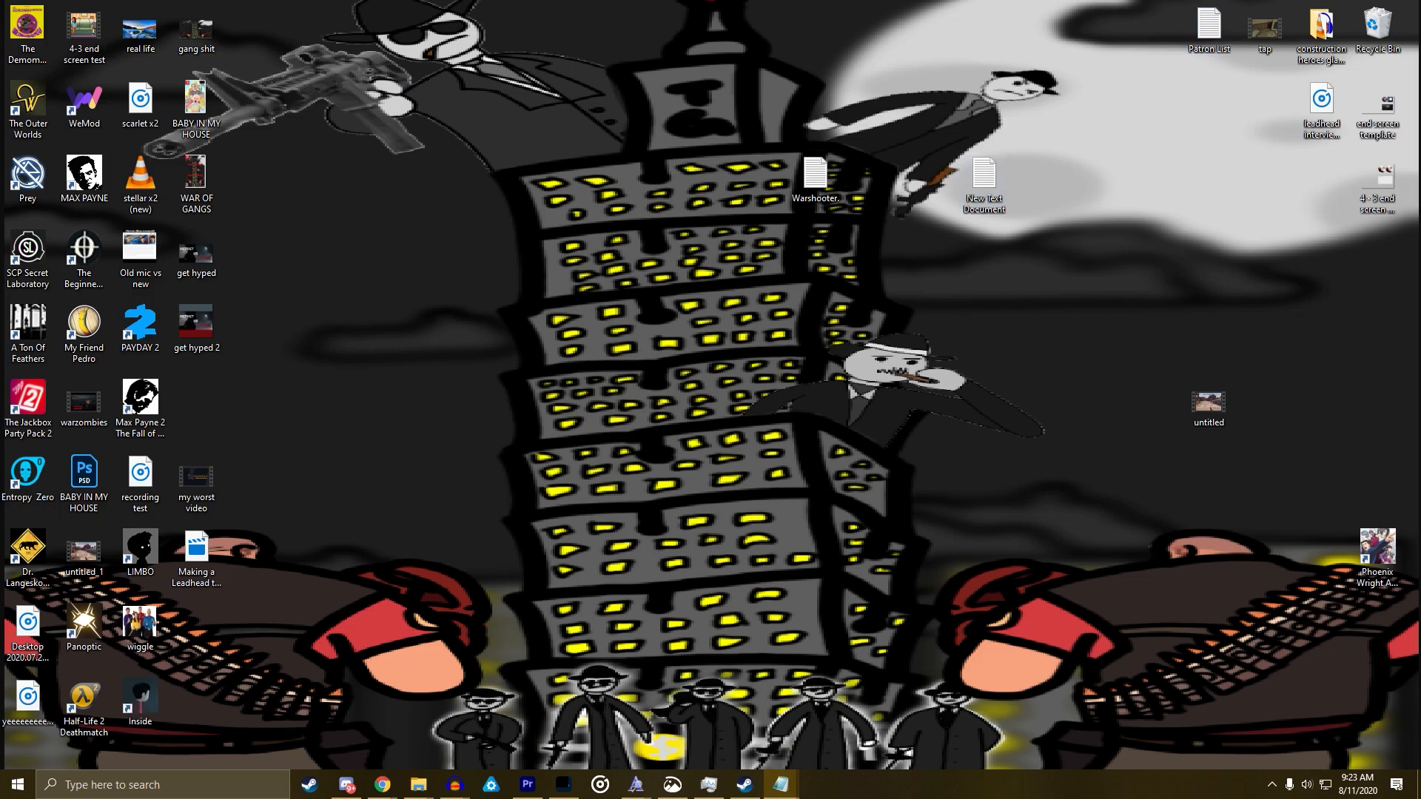
Change the Notepad heading to UPDATED AUGUST 10, then drag the end screen template onto V2
click(781, 784)
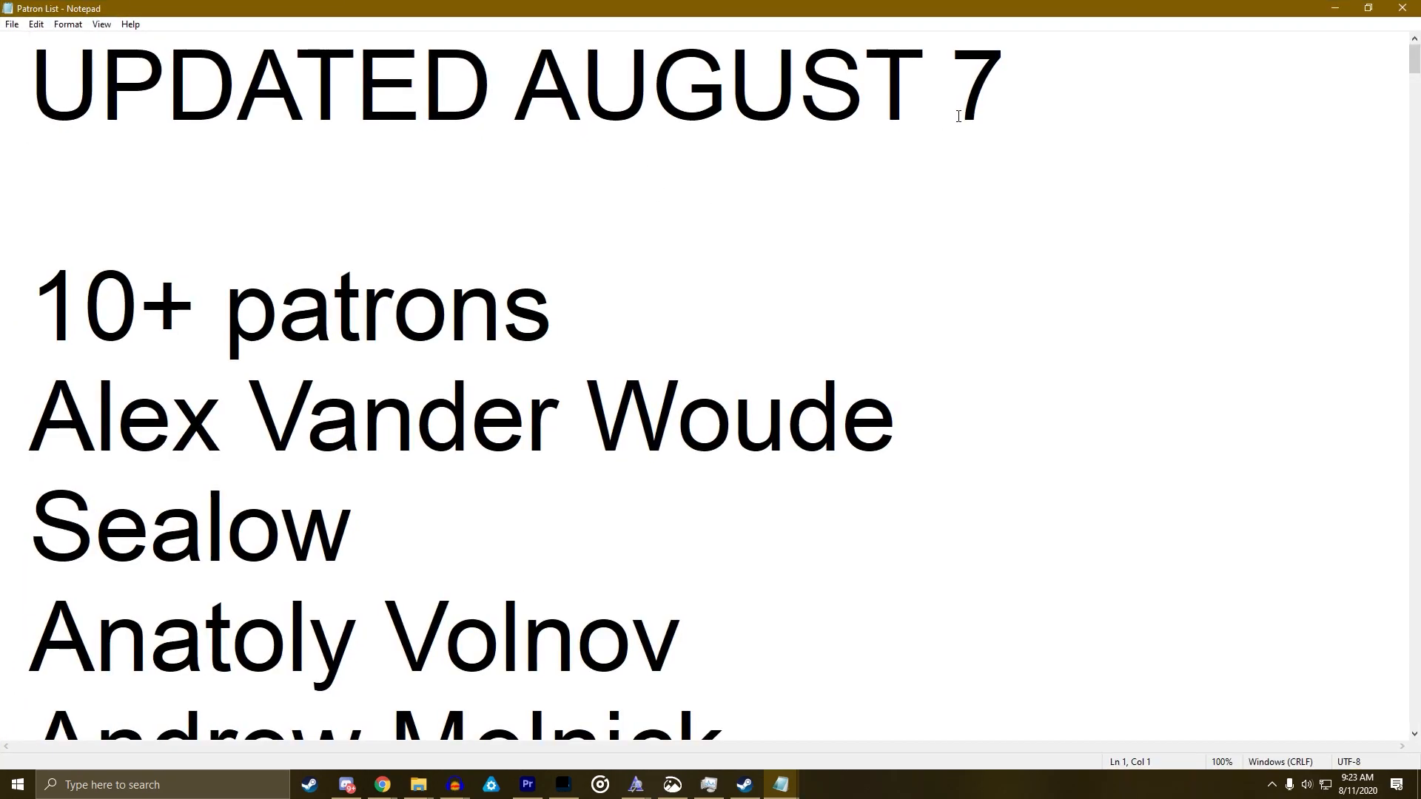
double_click(983, 83)
text(10)
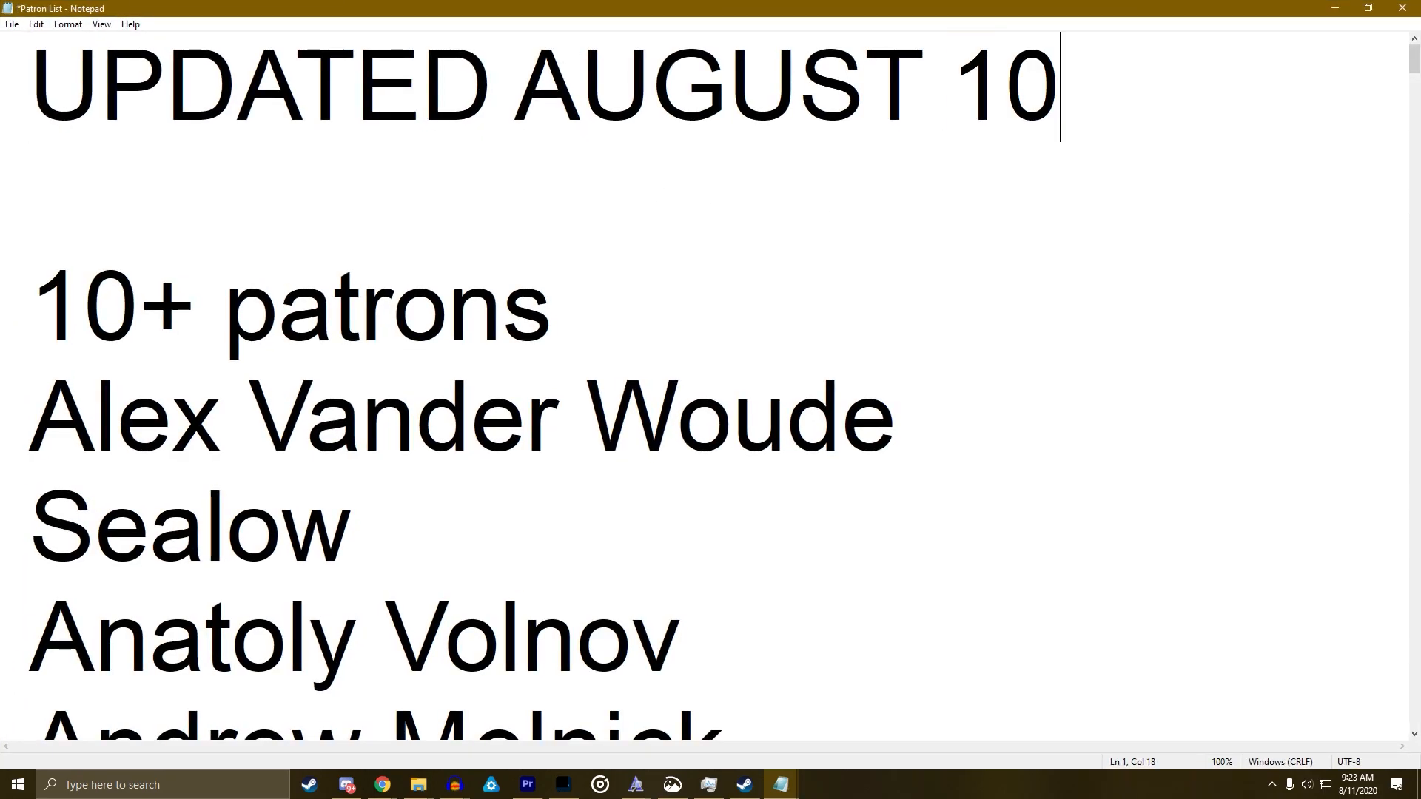
click(1334, 8)
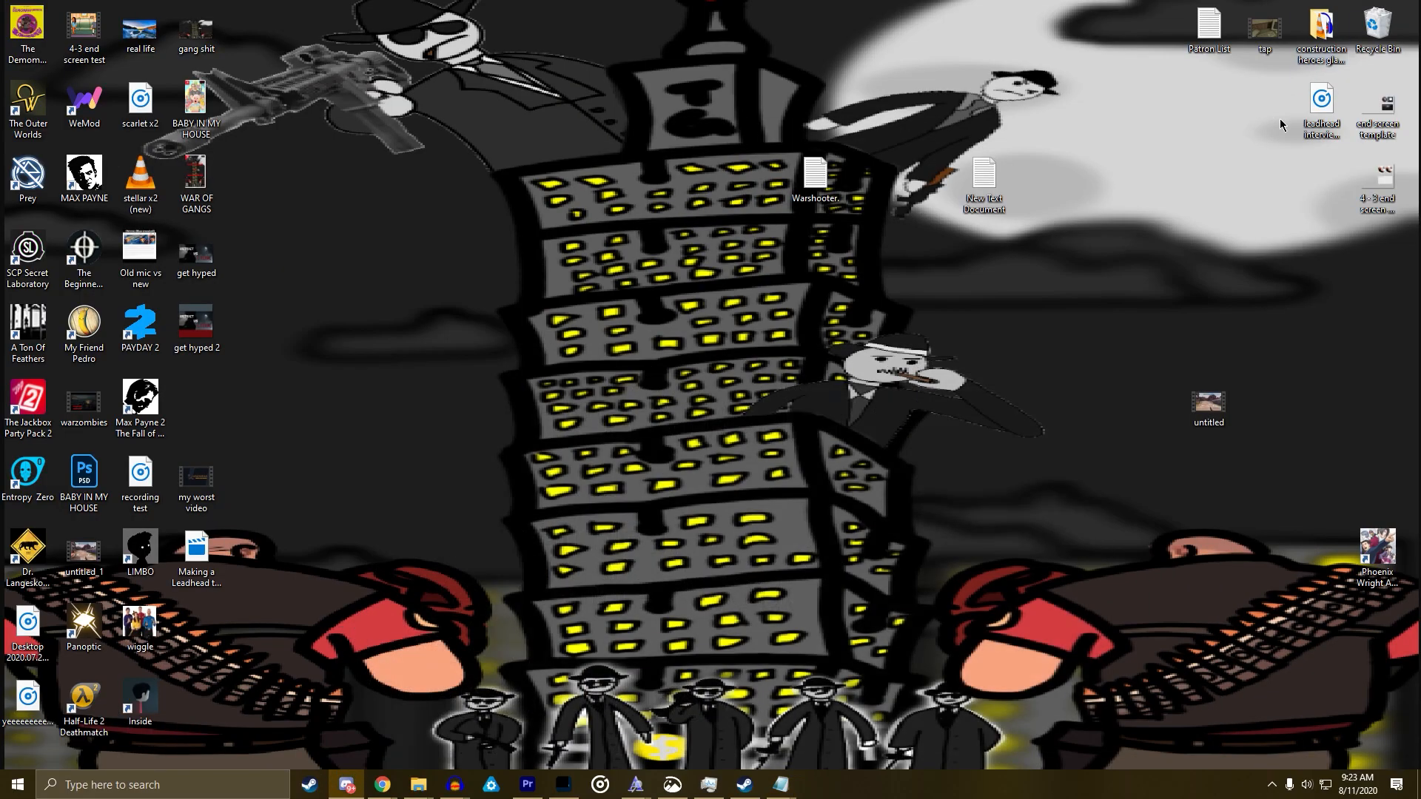
drag(1374, 107, 957, 605)
Apply the Horizontal Flip effect to the end screen template clip
click(945, 564)
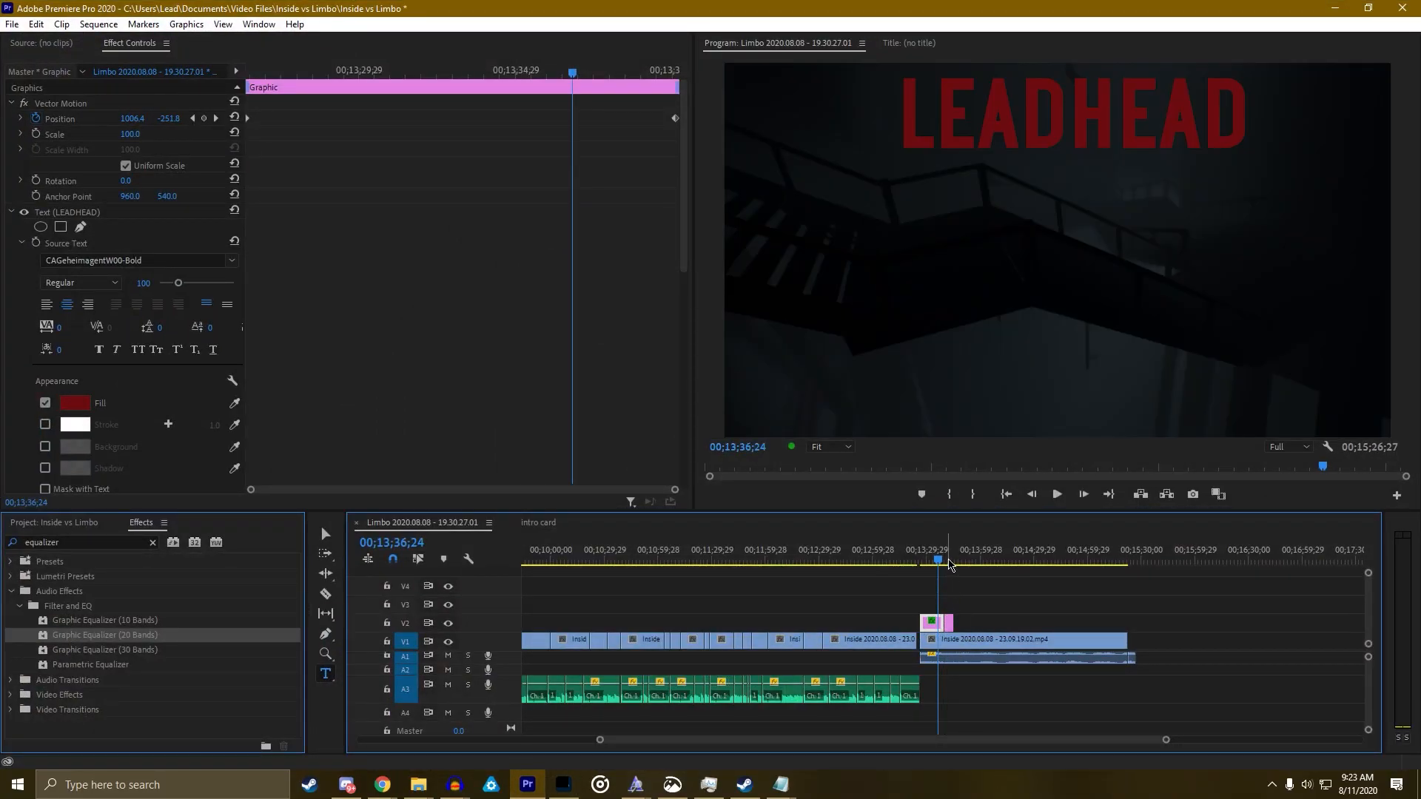
click(948, 563)
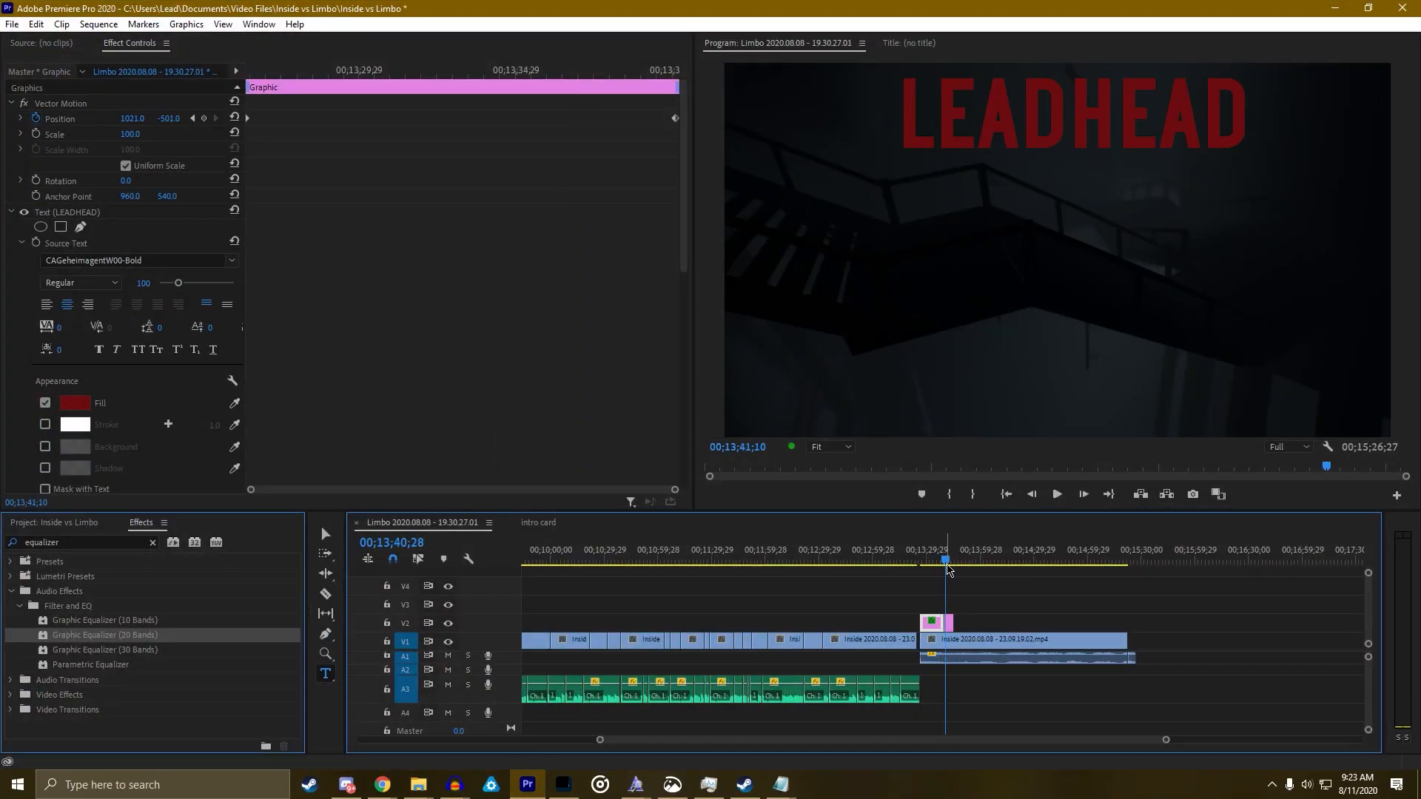
click(949, 566)
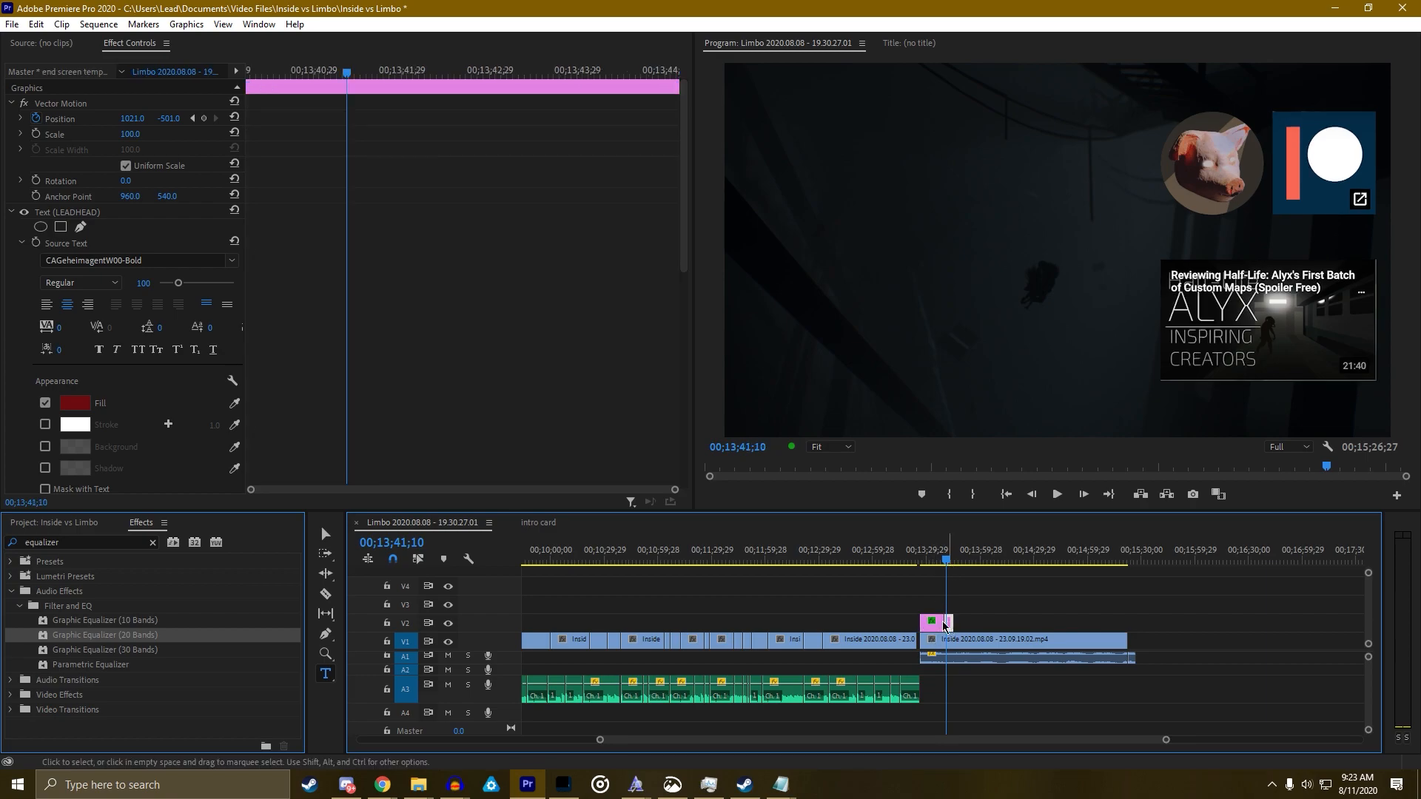
double_click(65, 542)
key(BackSpace)
text(horizon)
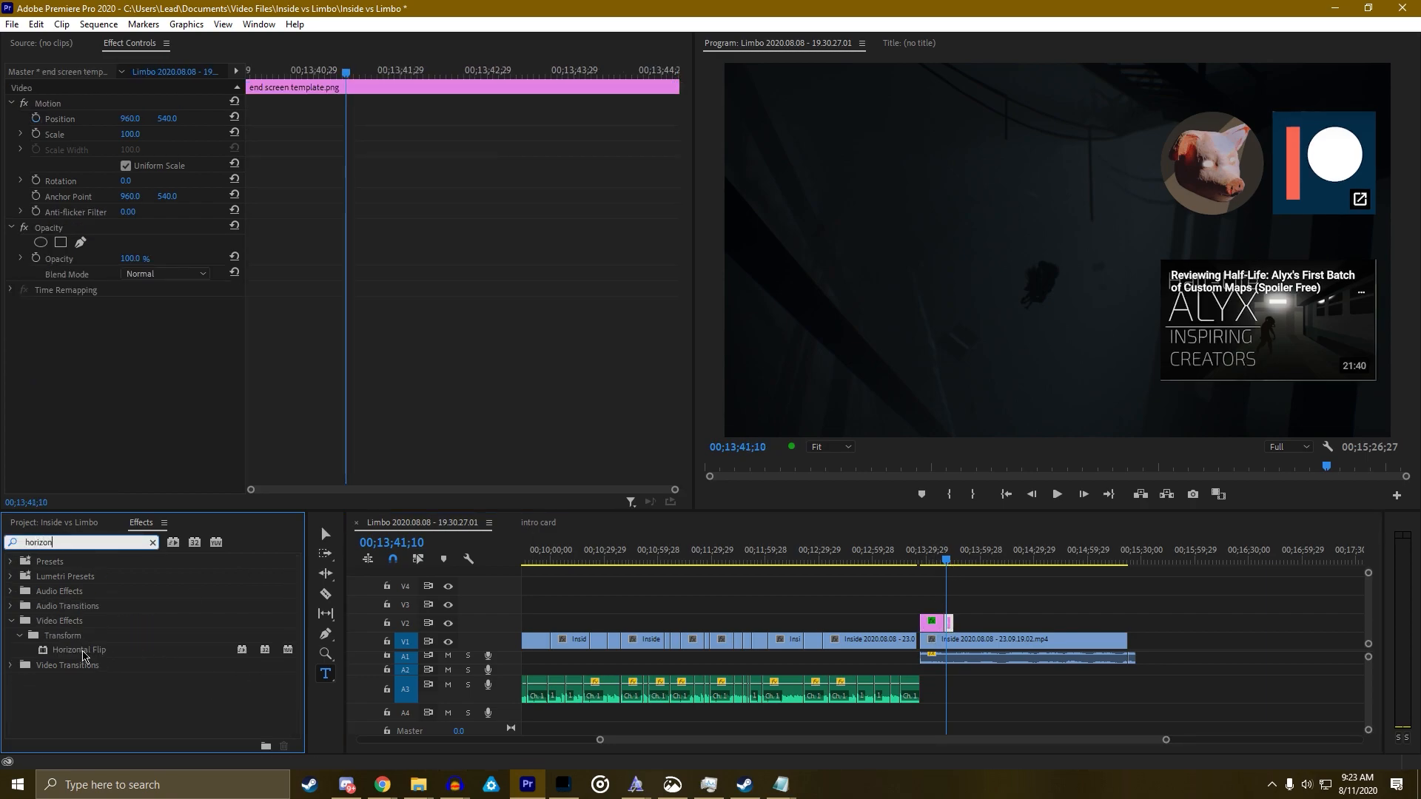
drag(79, 650, 954, 625)
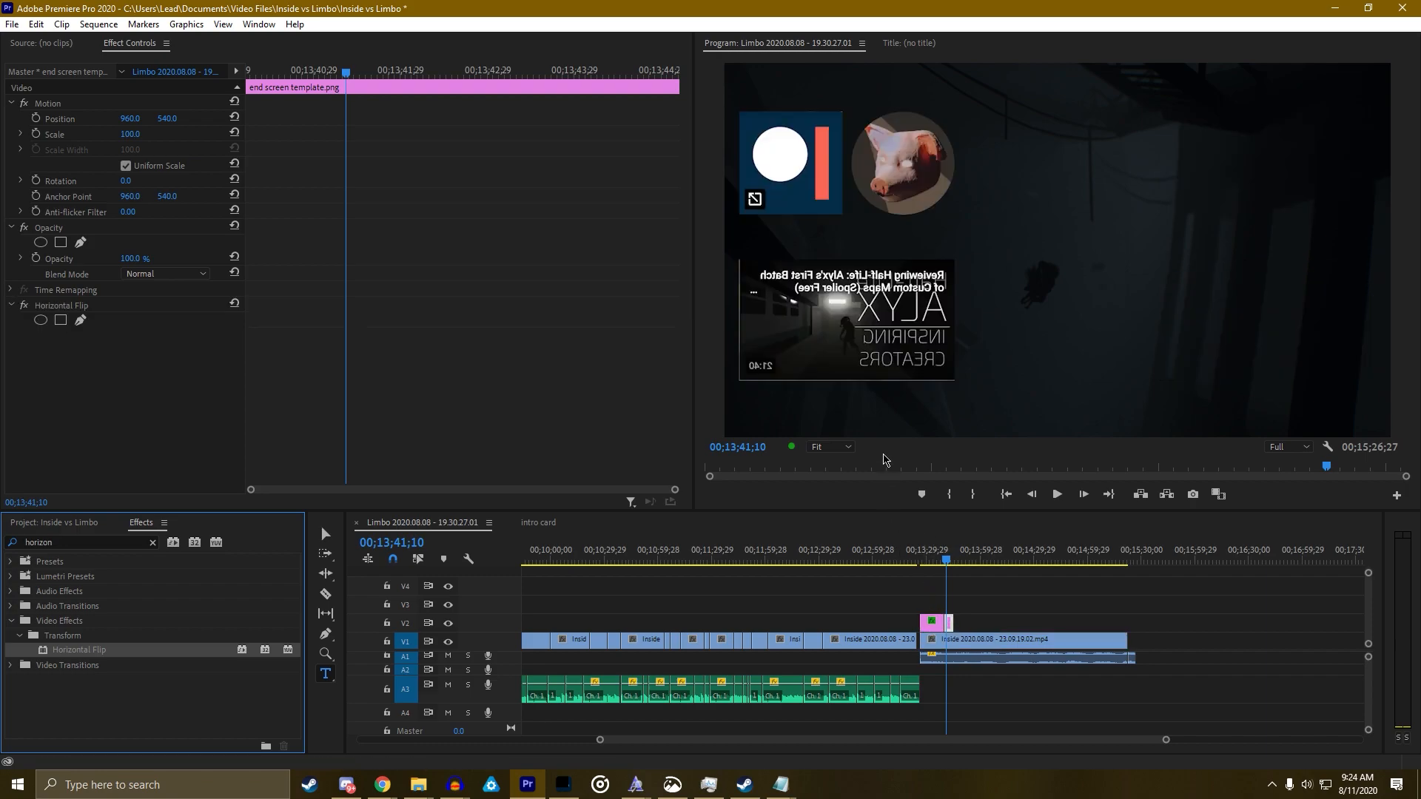
Scrub across the title and end screen to check the horizontal flip
click(945, 563)
drag(946, 564, 941, 562)
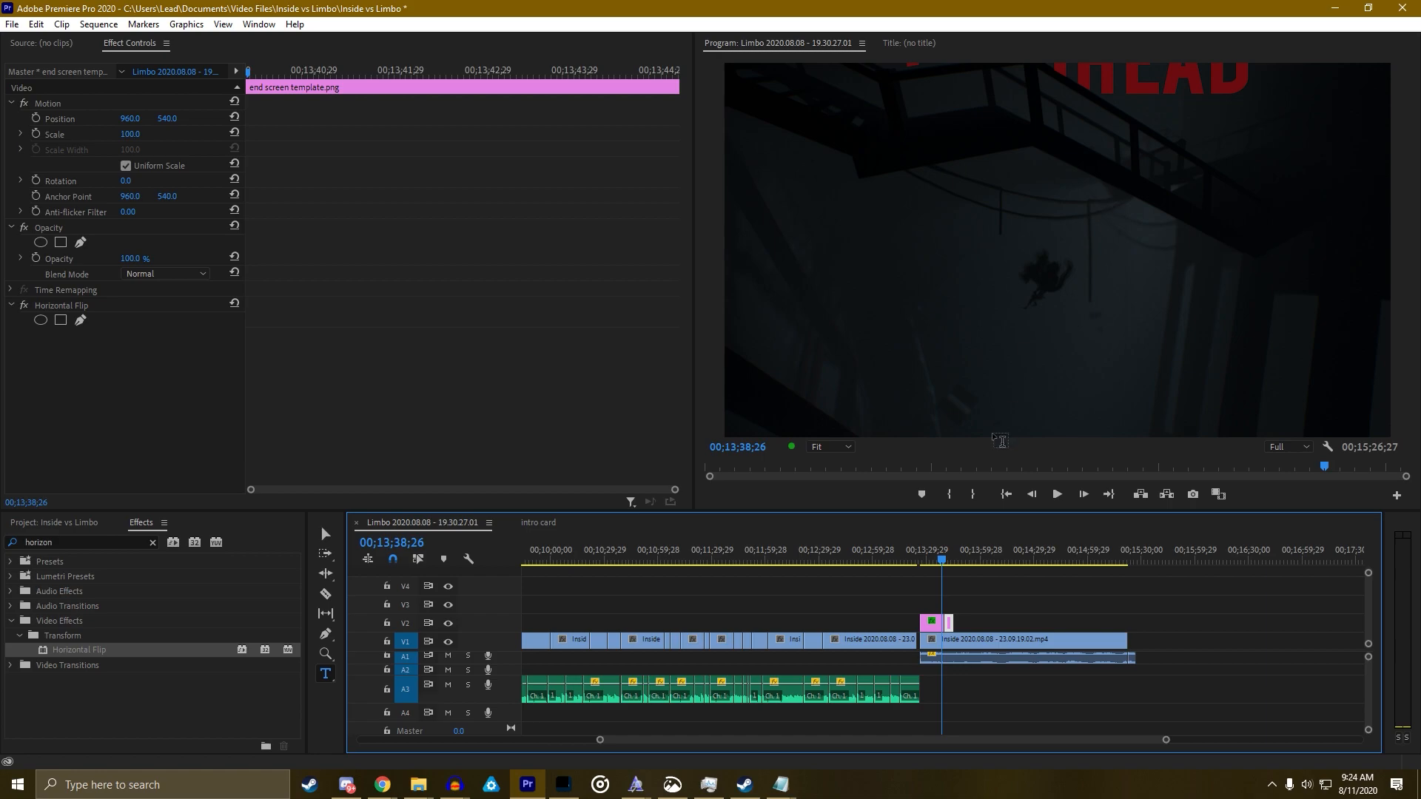
click(953, 560)
drag(955, 560, 958, 561)
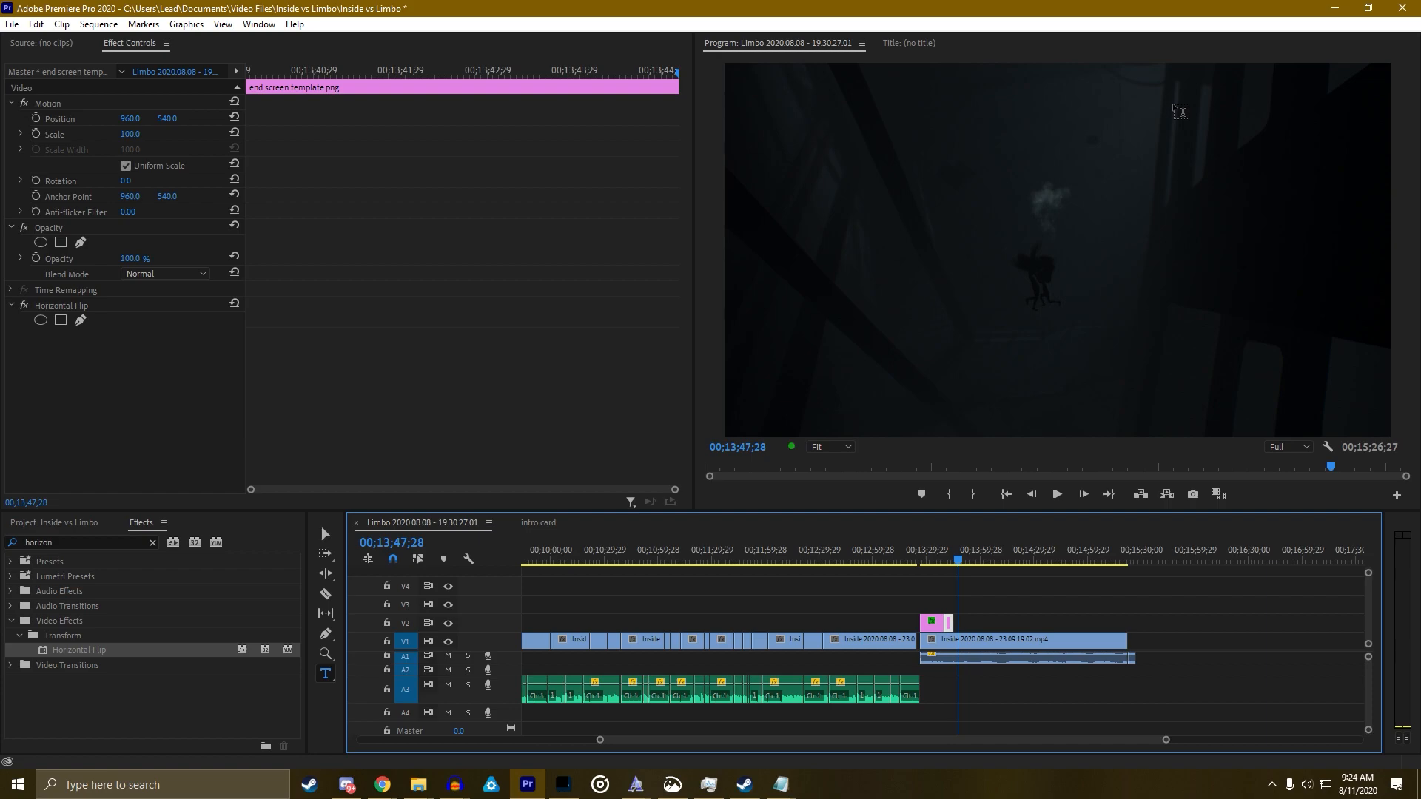
click(953, 563)
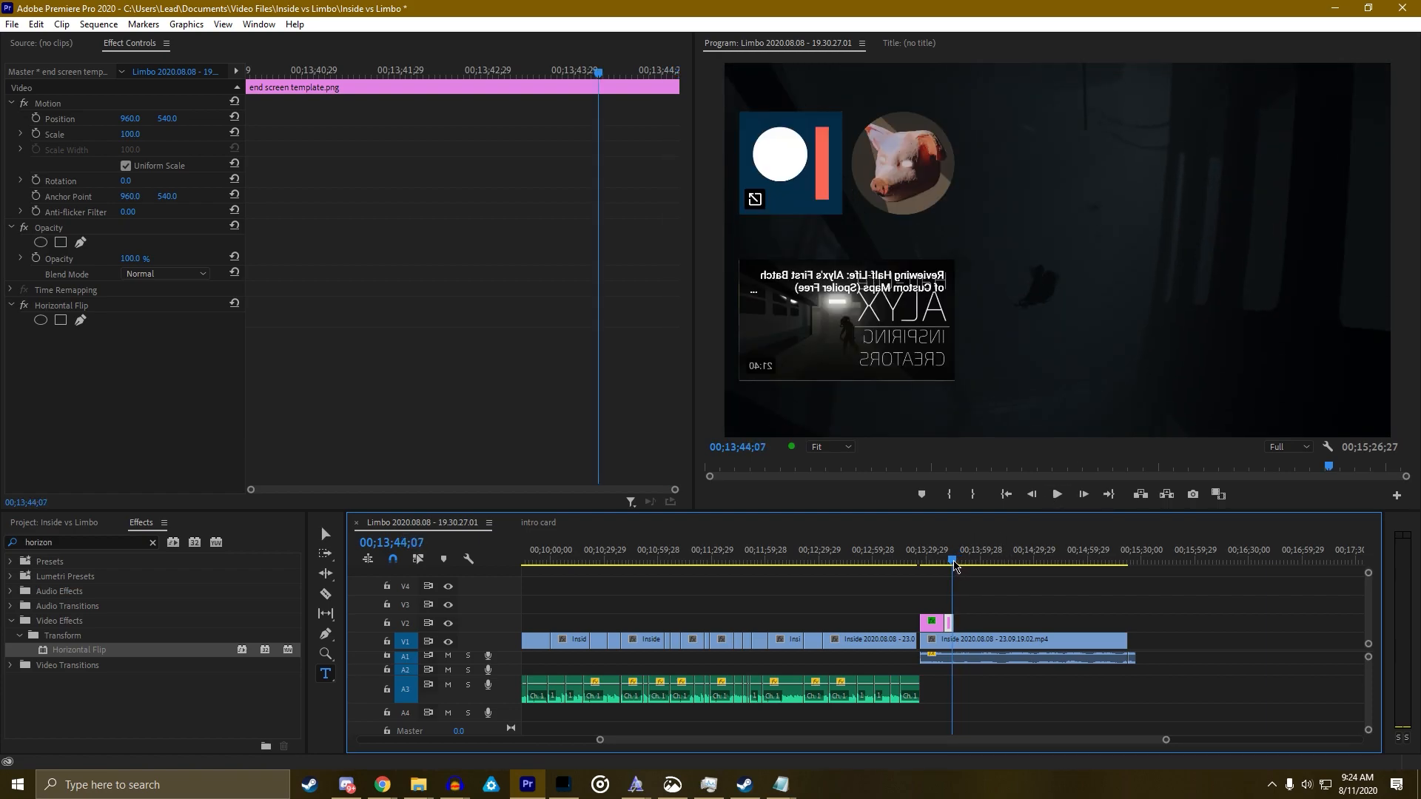
click(953, 565)
click(946, 564)
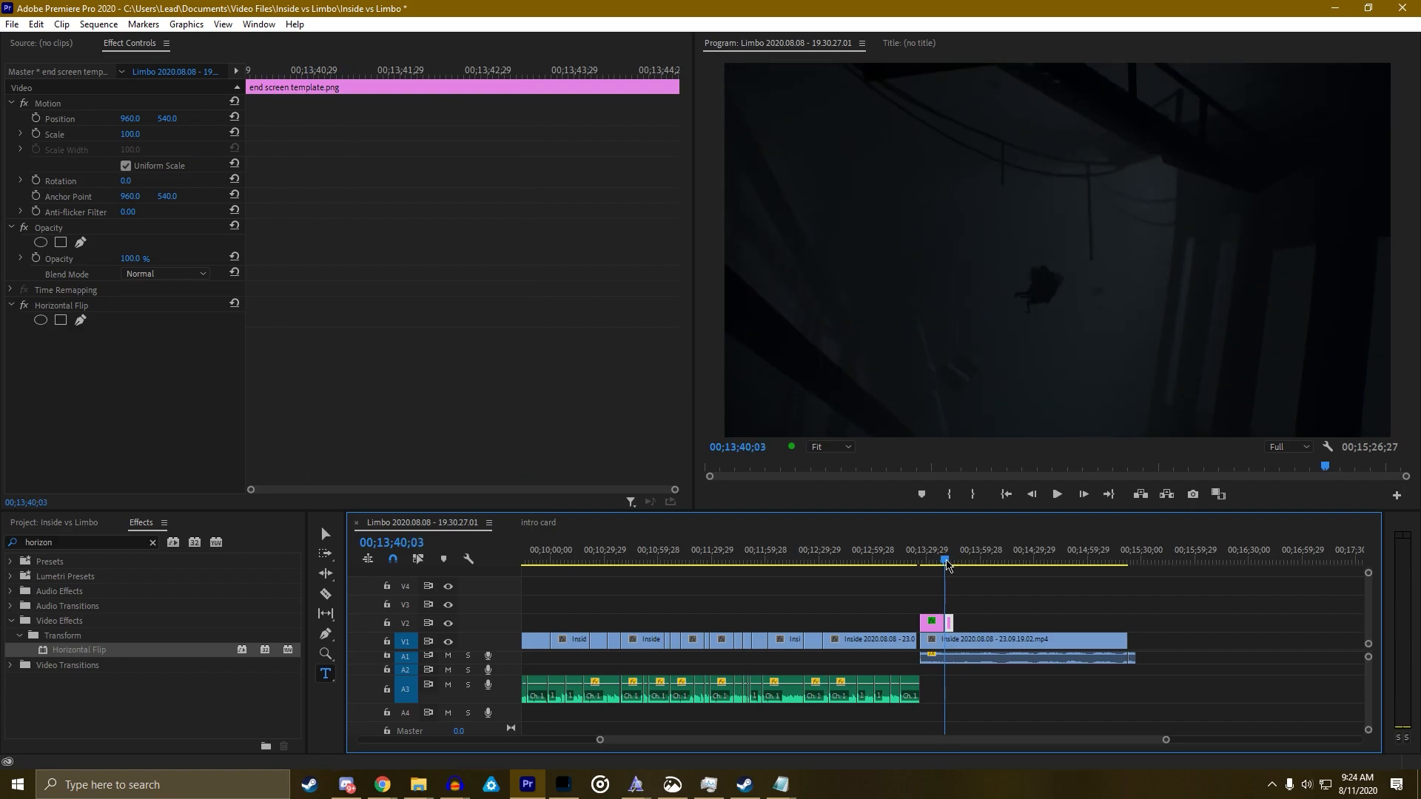
click(937, 564)
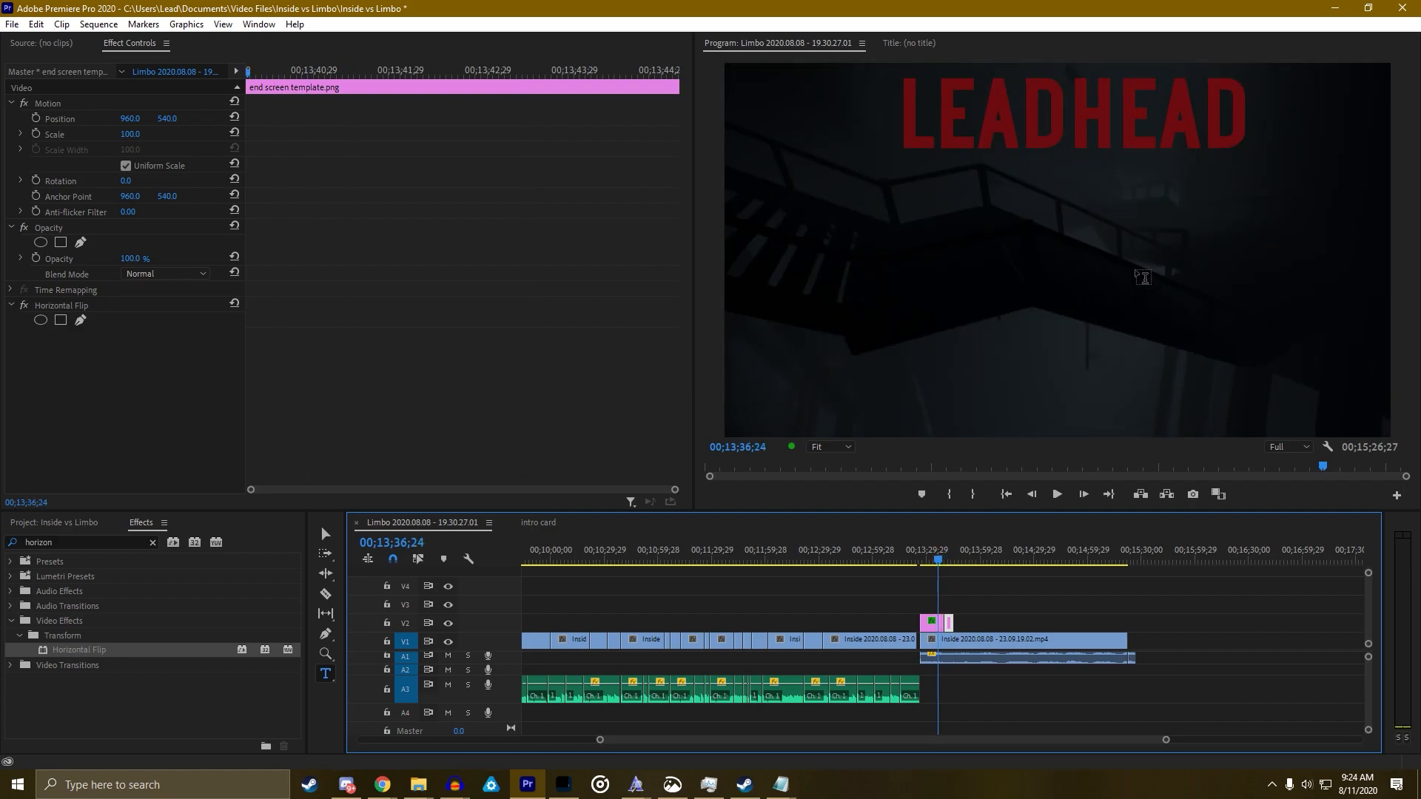
Review the title frames again and move the end screen clip to about 00;15;59
click(942, 563)
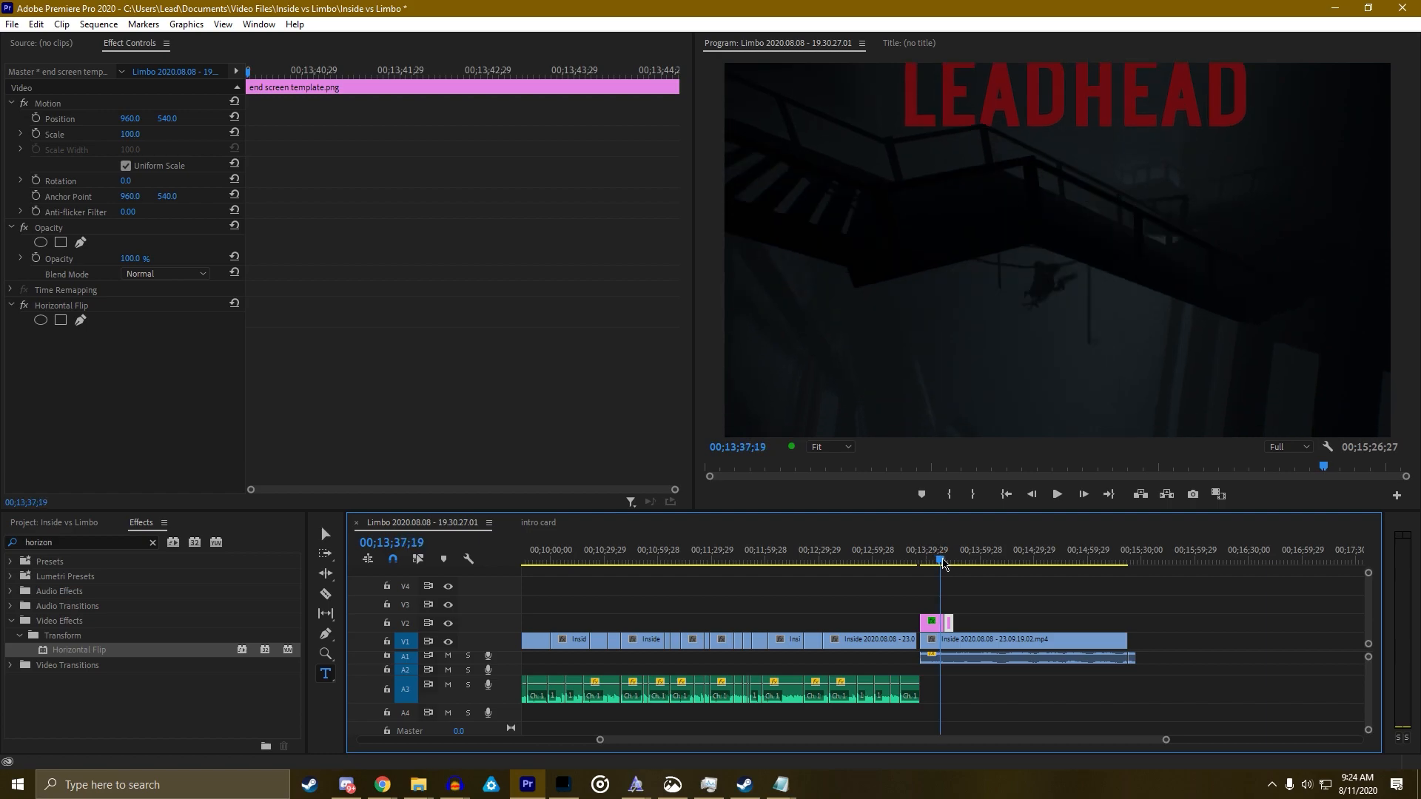
click(945, 560)
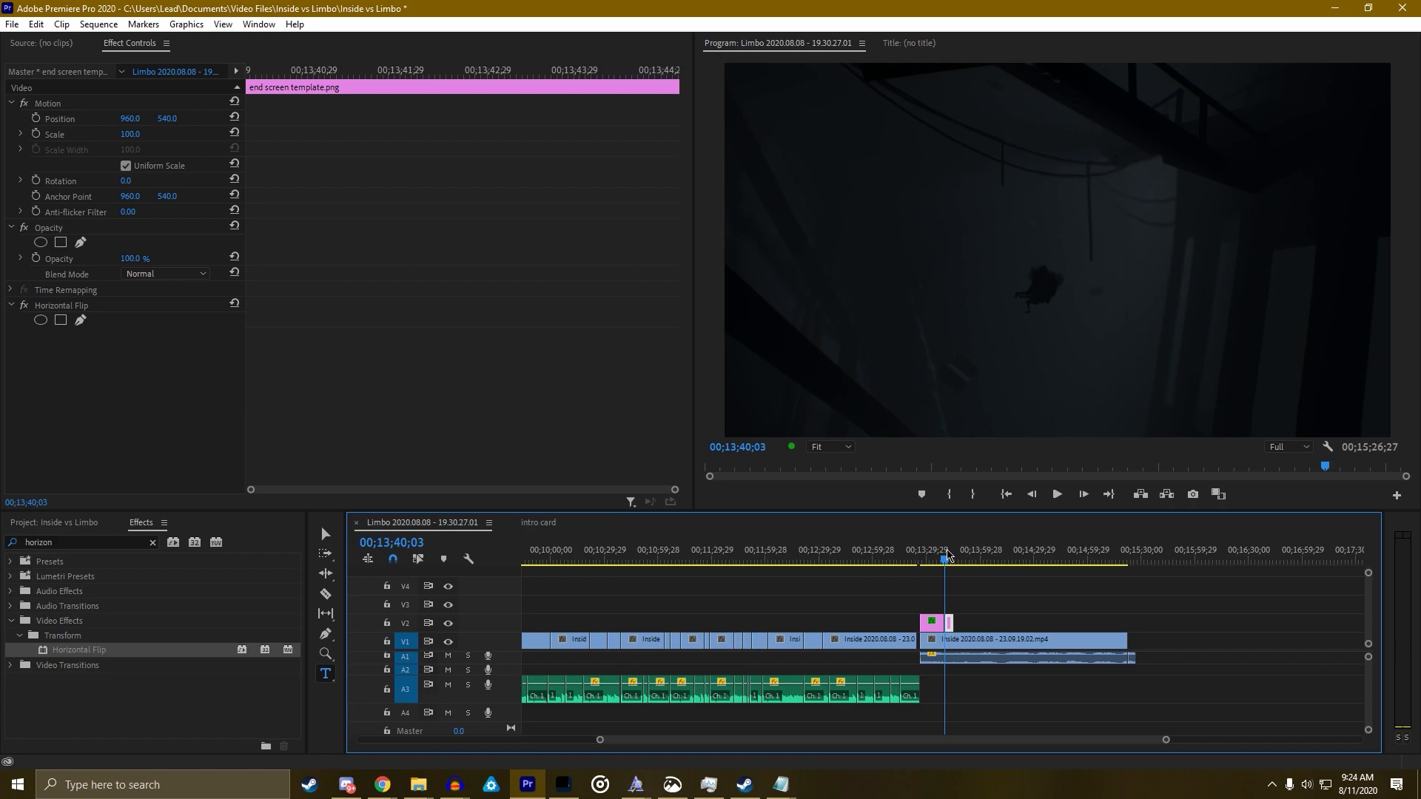
click(946, 559)
click(943, 552)
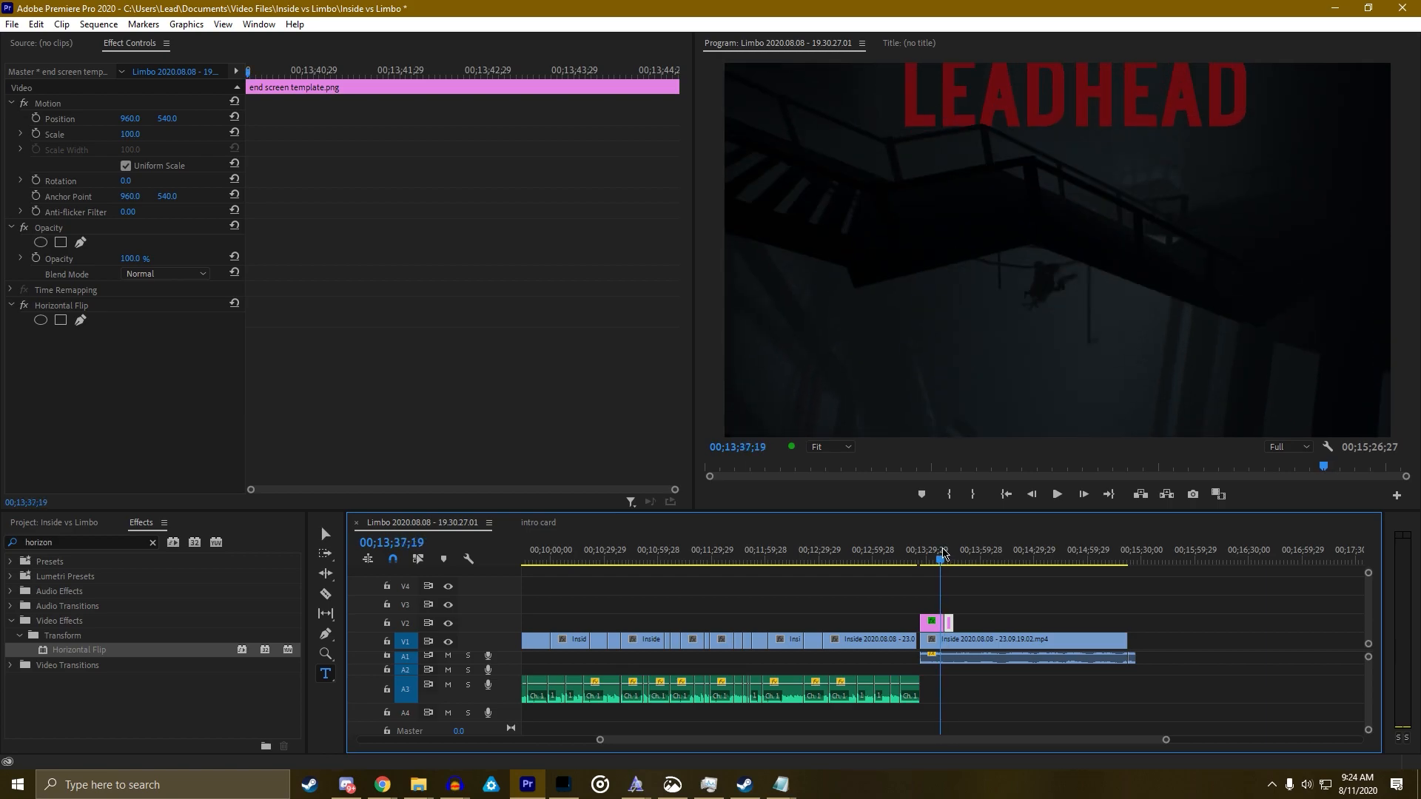
click(945, 554)
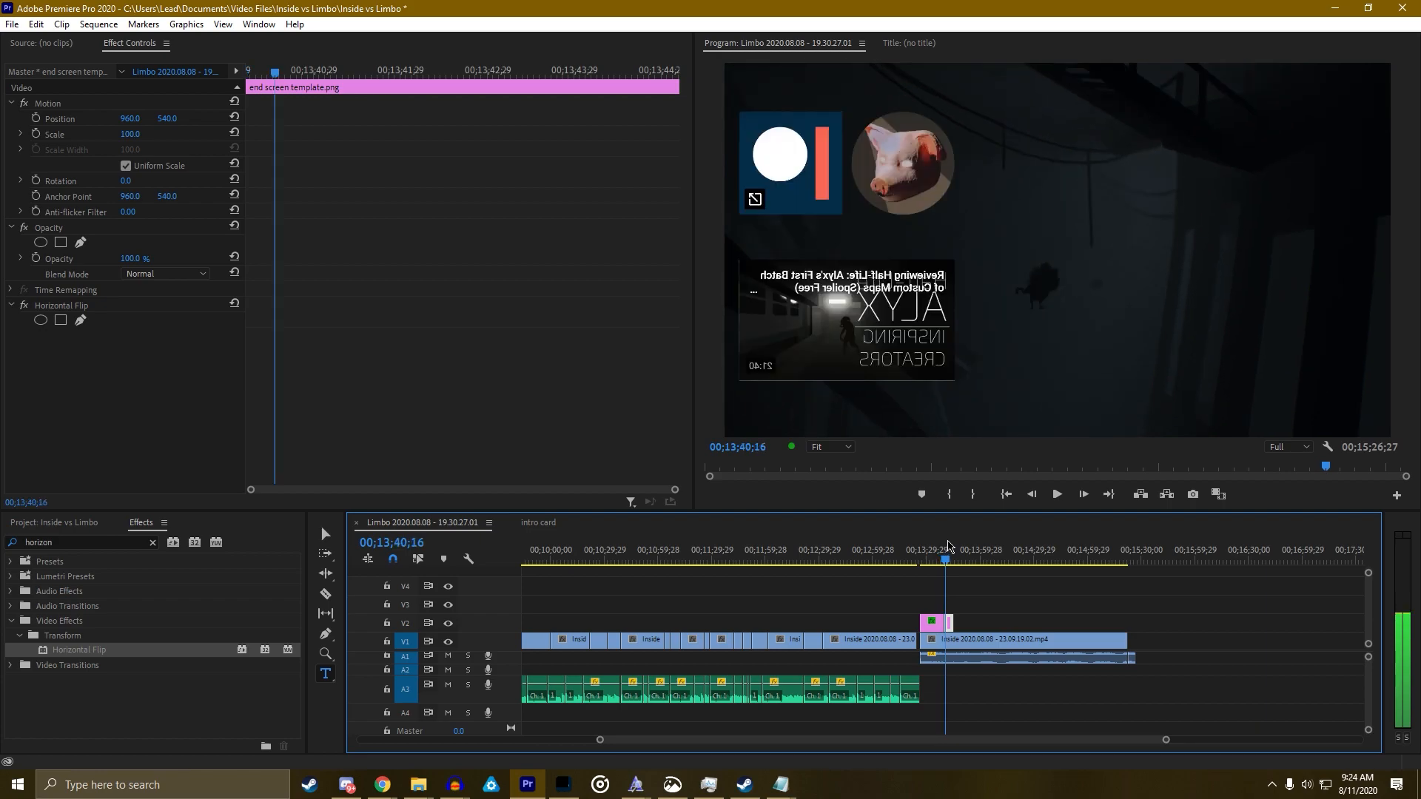
click(945, 559)
click(944, 559)
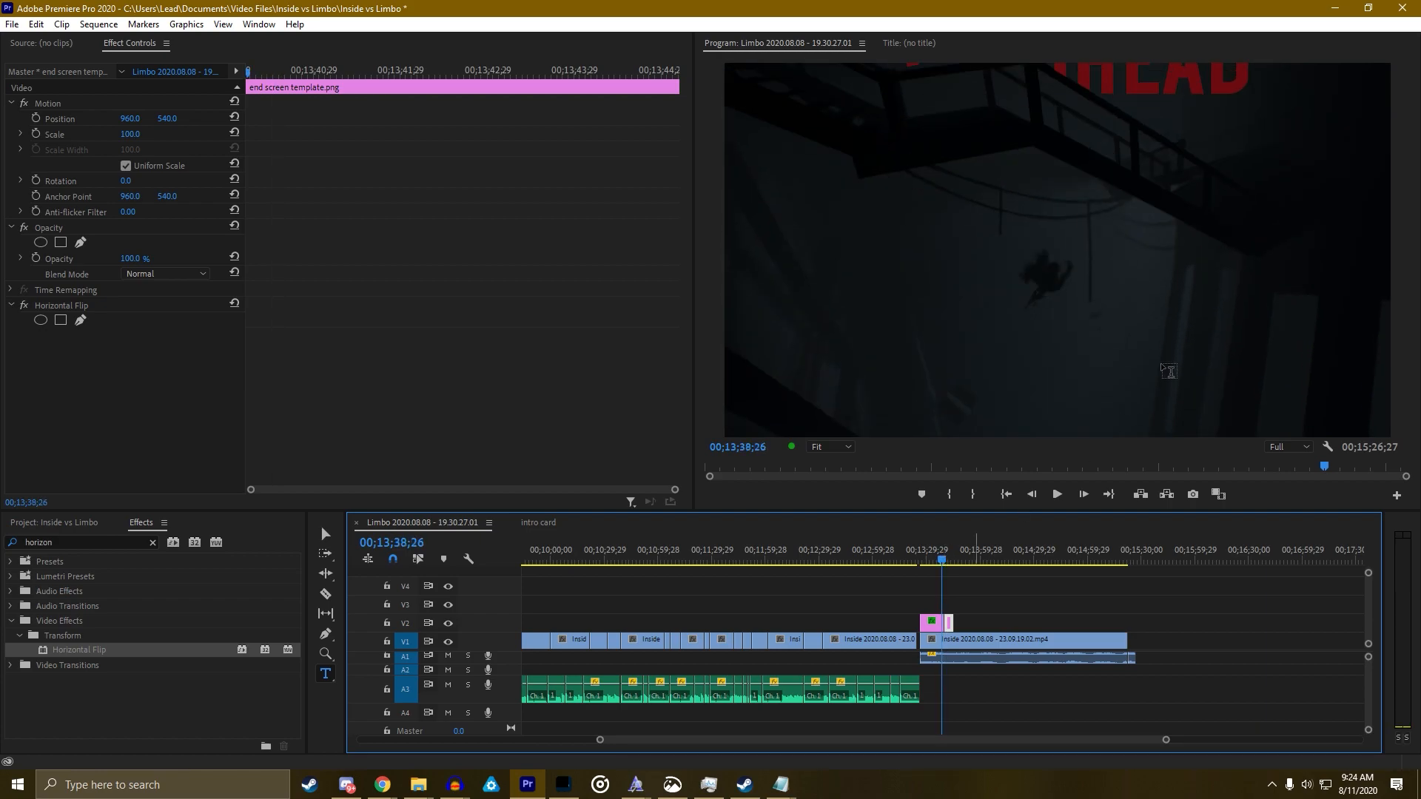
drag(953, 627, 1191, 623)
Create a new title over the footage reading 'Dream Maker'
click(947, 561)
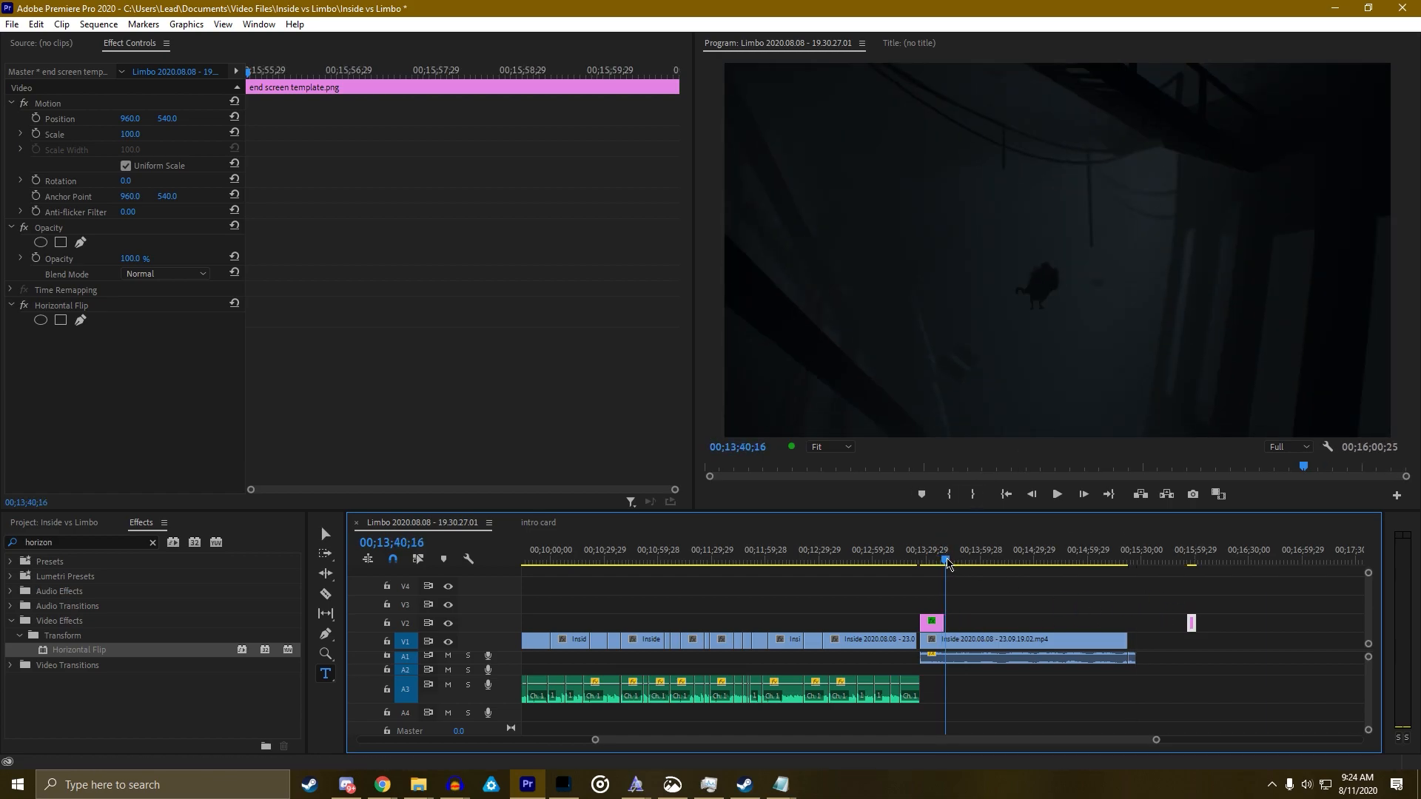
click(1114, 314)
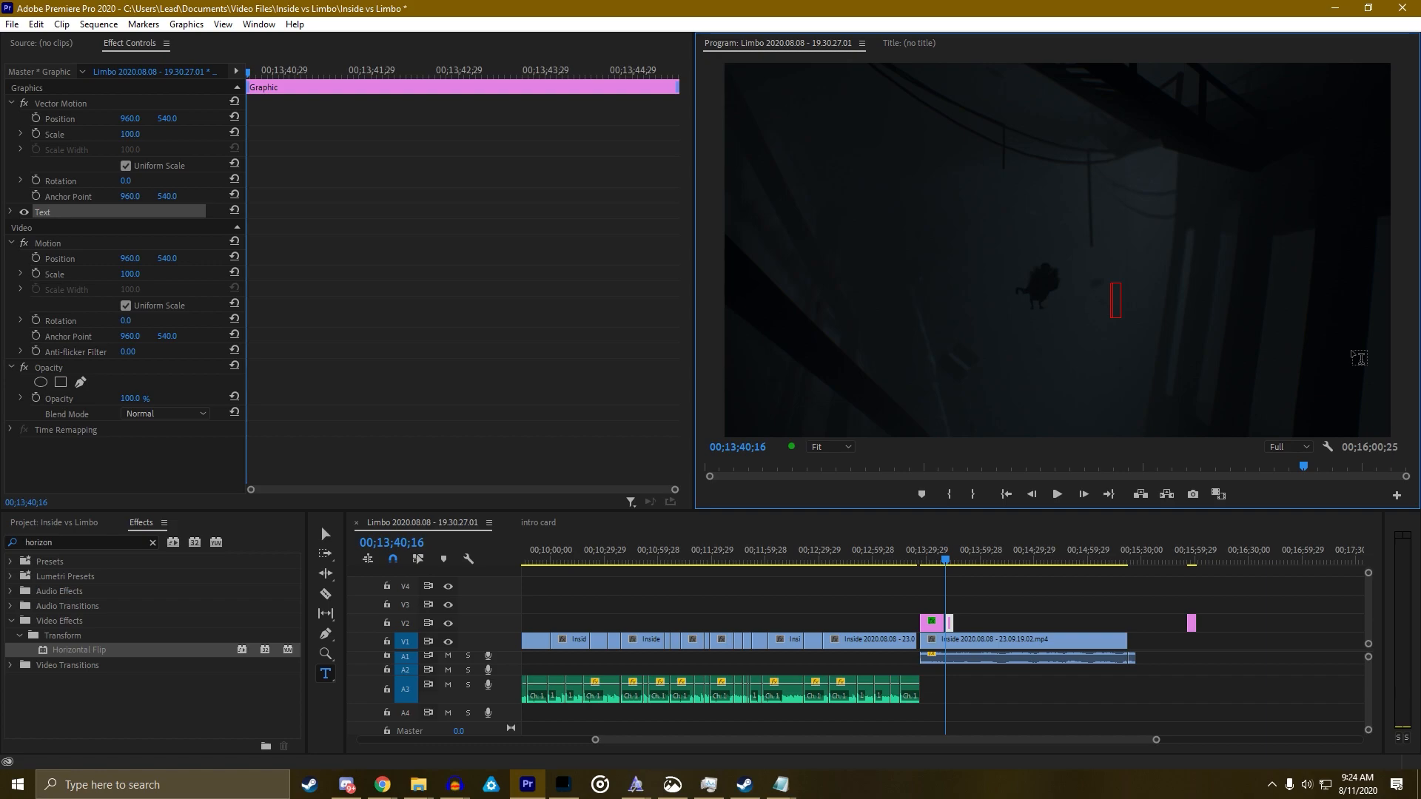
text(Gener)
key(ctrl+a)
text(Fream)
key(ctrl+a)
text(Dream Maker)
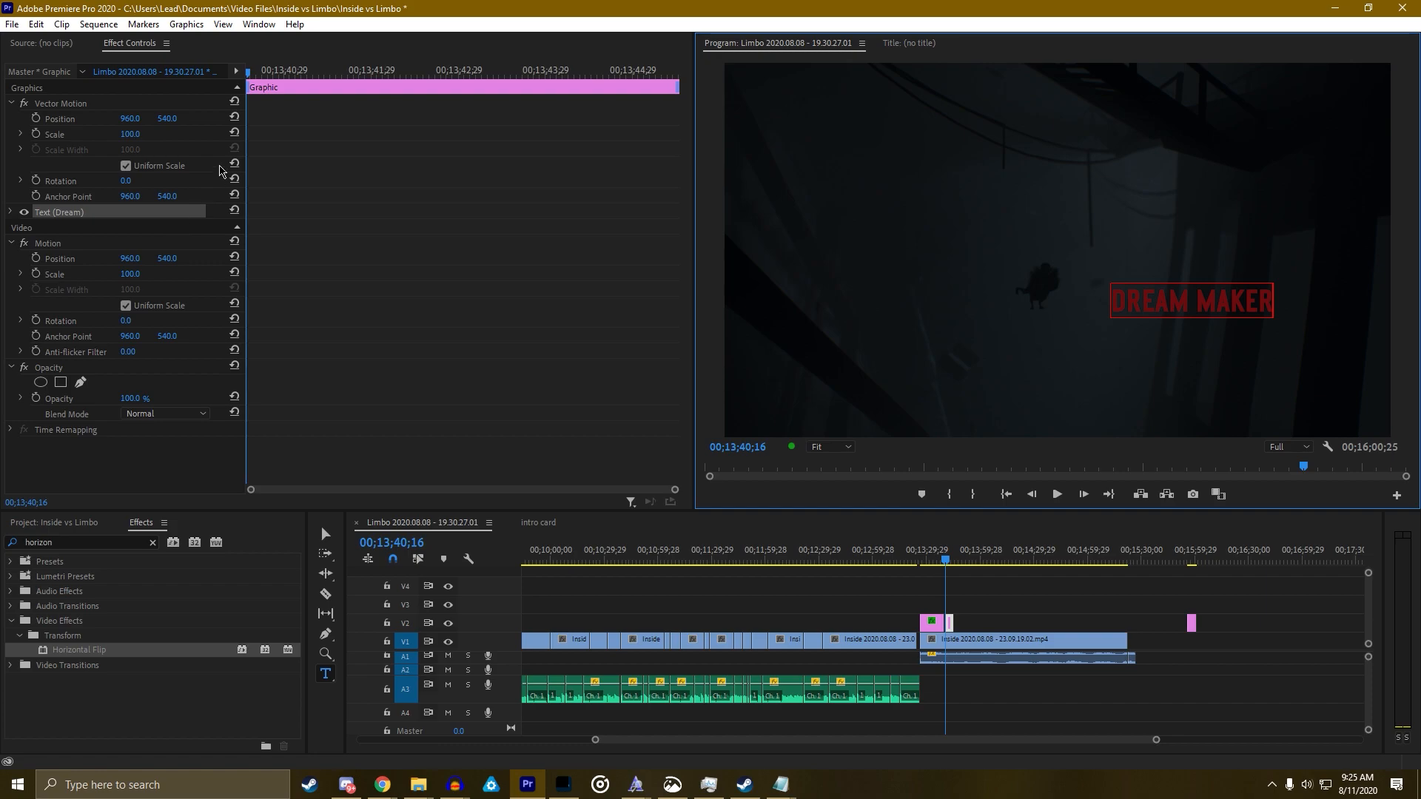
click(131, 135)
Right-align the DREAM MAKER heading text
drag(134, 135, 178, 135)
key(ctrl+z)
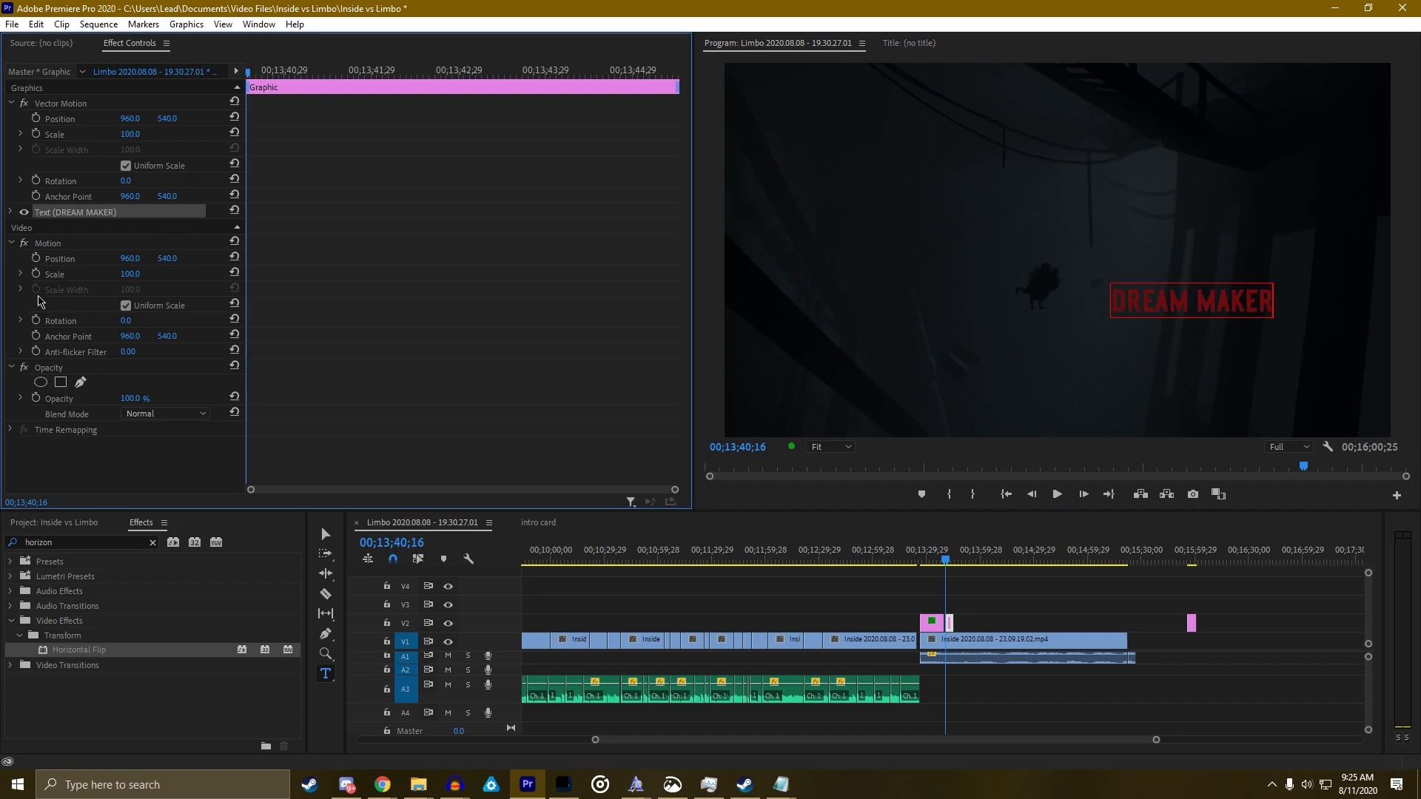
click(10, 212)
click(88, 304)
Place the heading top right (Position 1870.6/215.2) and move its clip to track V3
scroll(398, 396, down, 1)
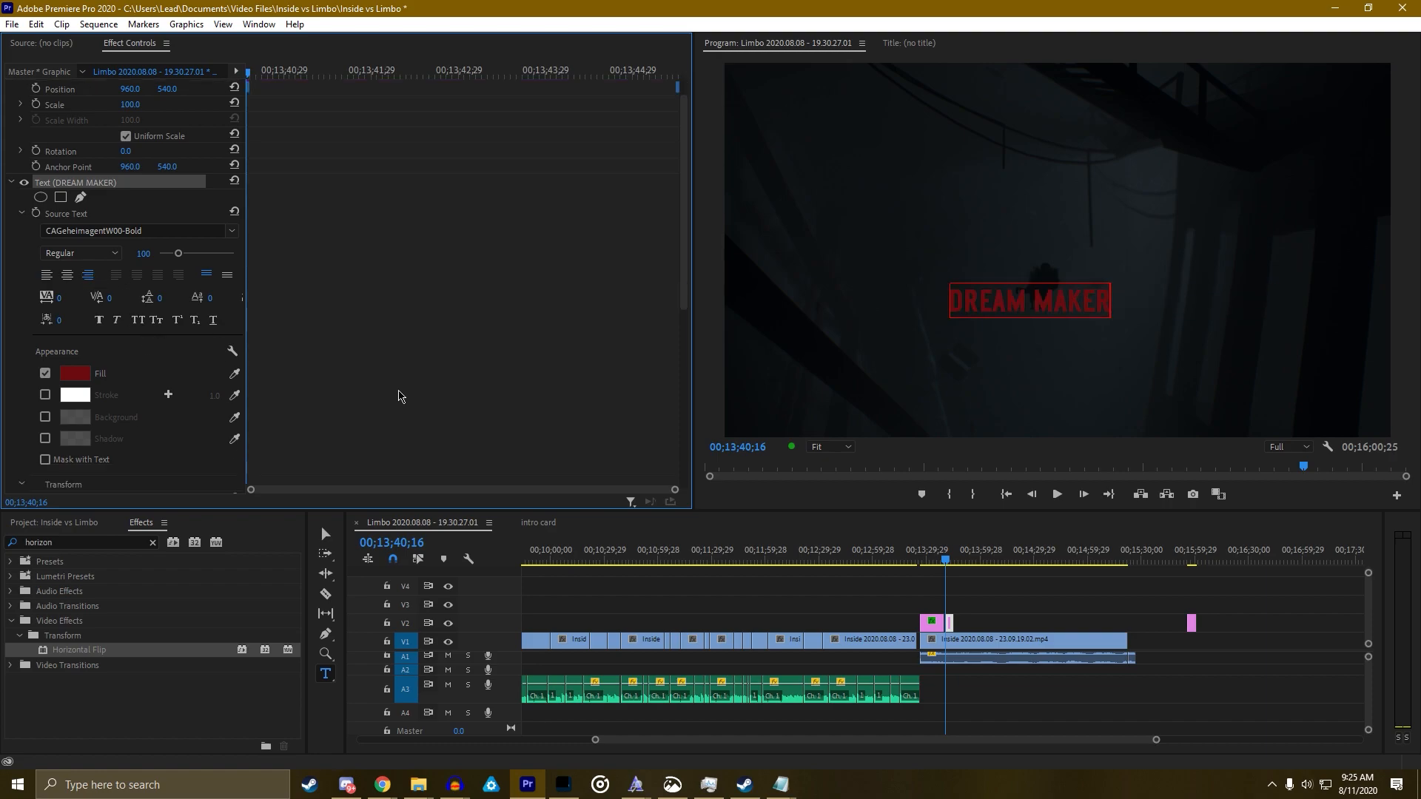
scroll(399, 396, down, 3)
drag(127, 368, 701, 352)
key(ctrl+z)
drag(167, 352, 62, 352)
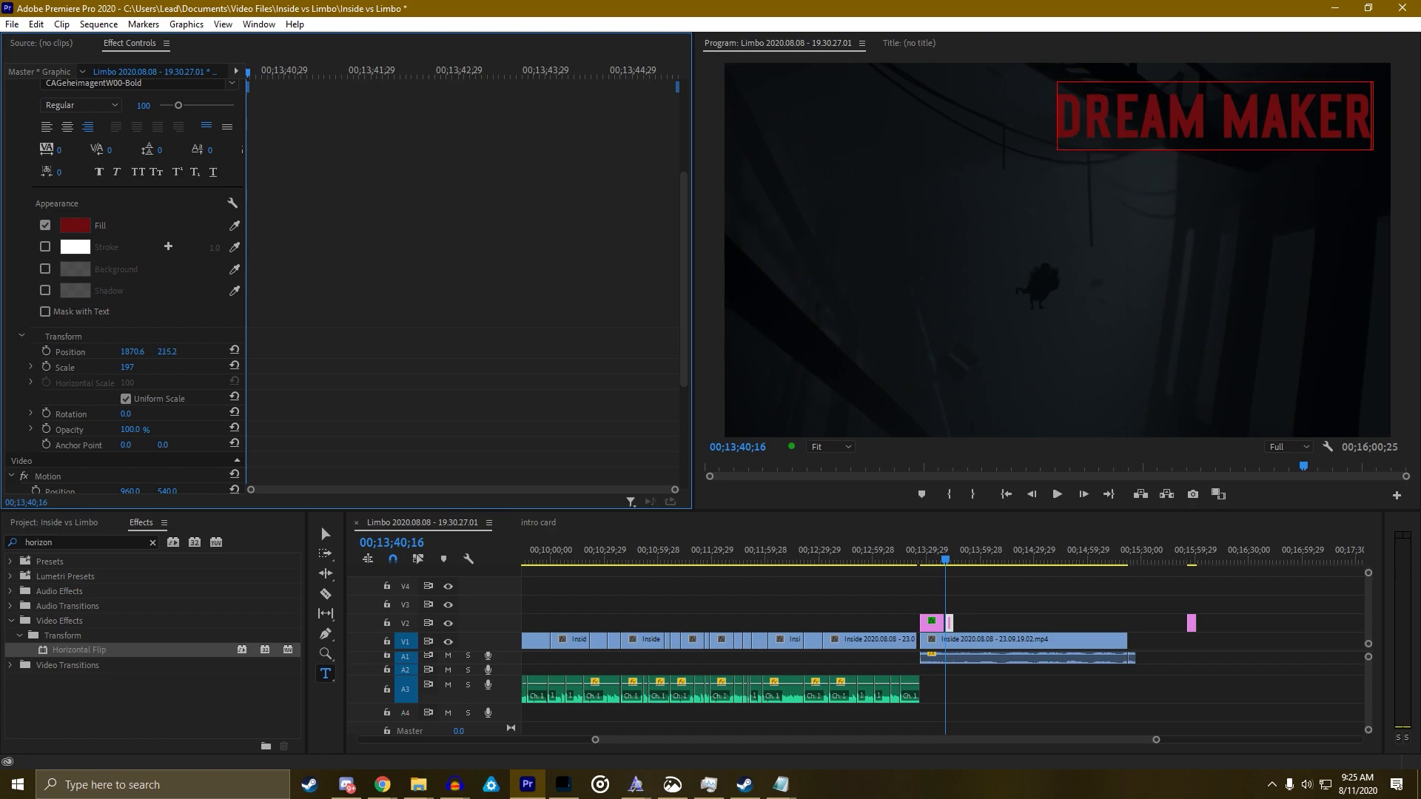
drag(950, 624, 951, 611)
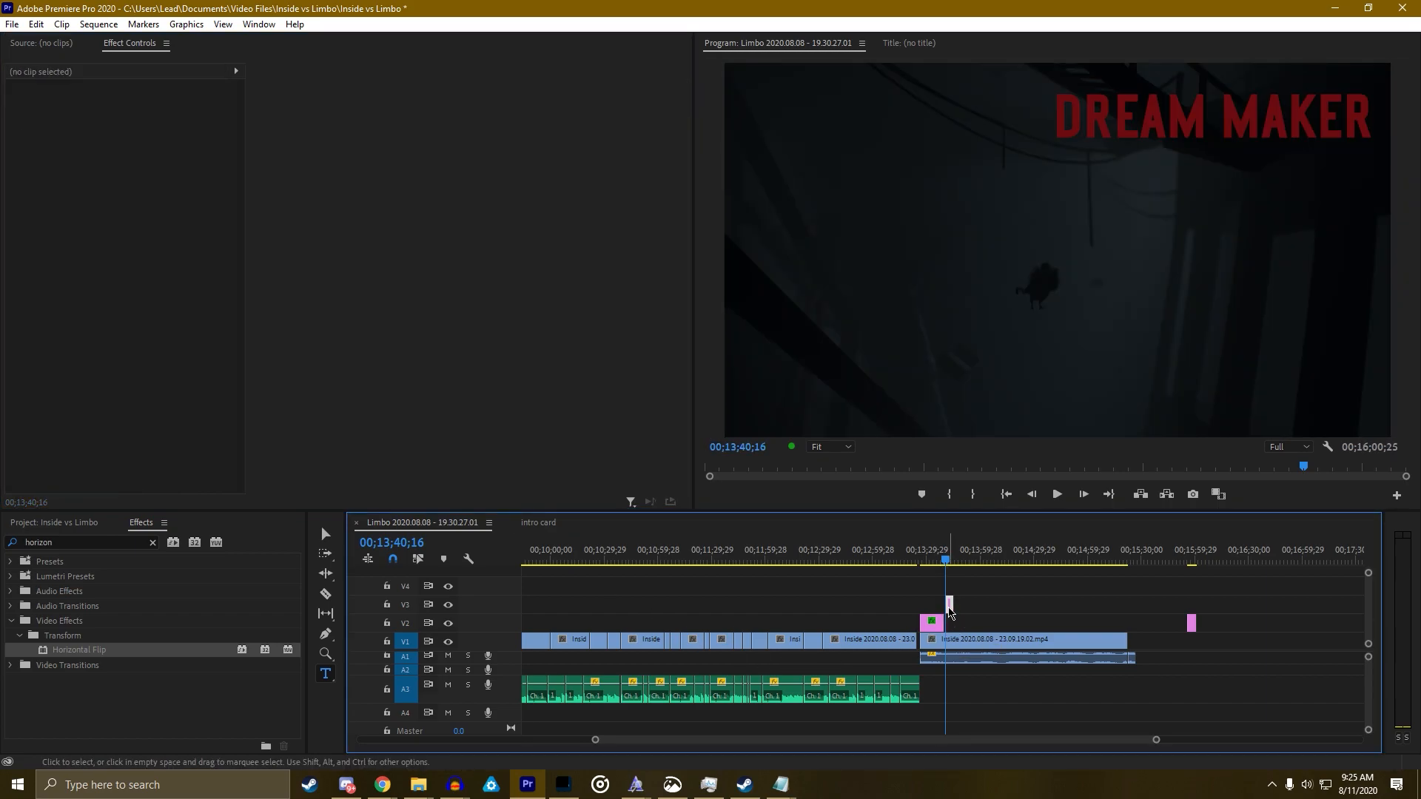
Add a new text layer containing the pasted list of patron names
click(950, 607)
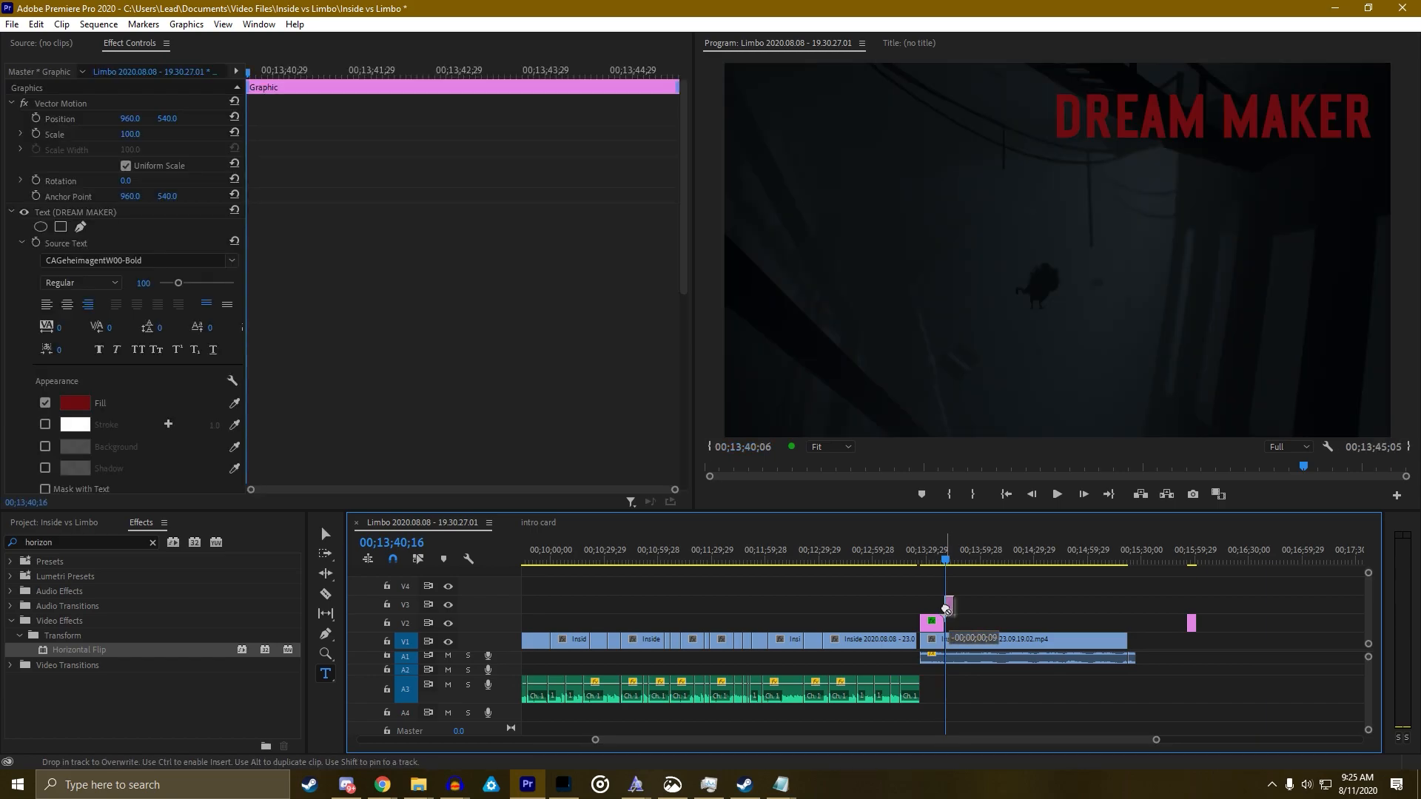
click(1127, 256)
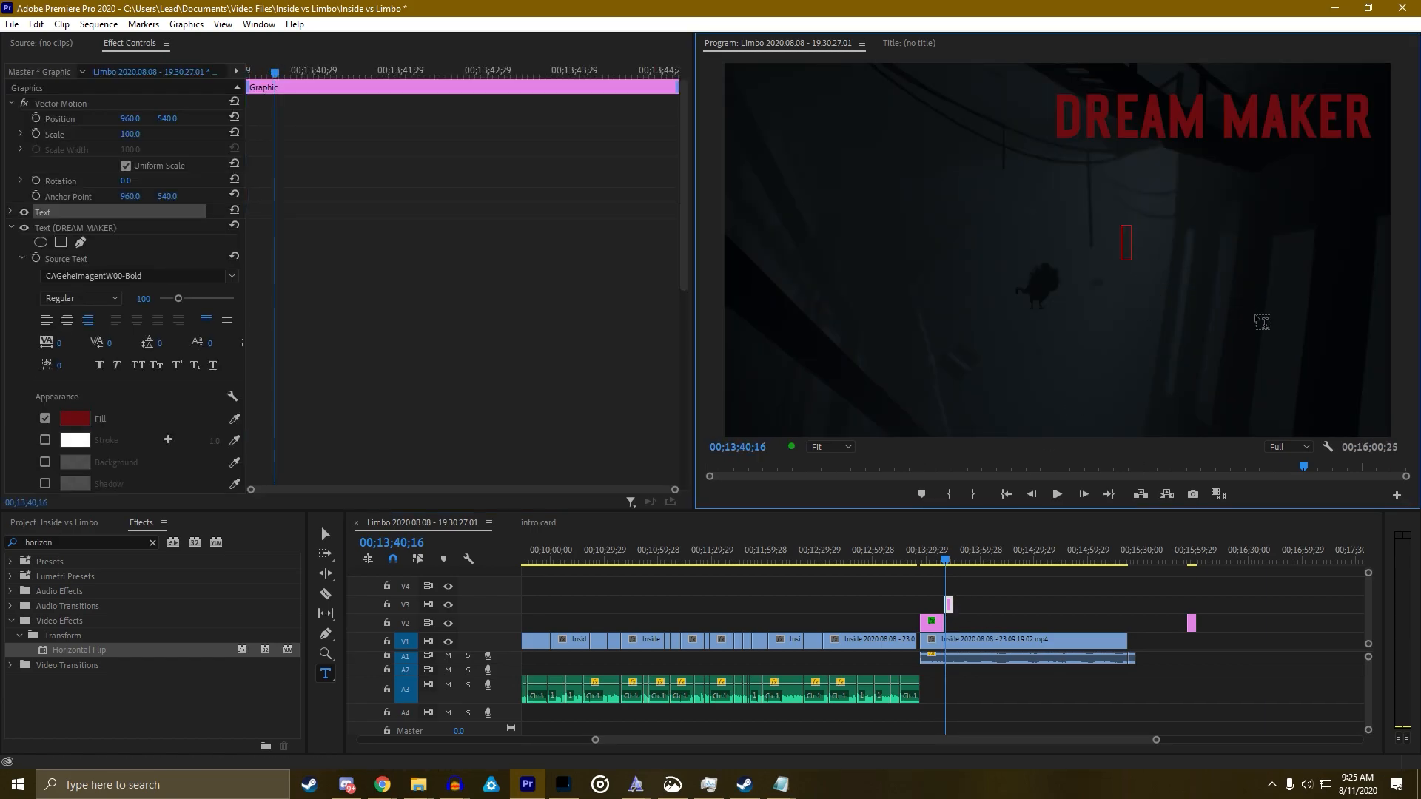
key(ctrl+v)
key(ctrl+a)
scroll(367, 382, down, 2)
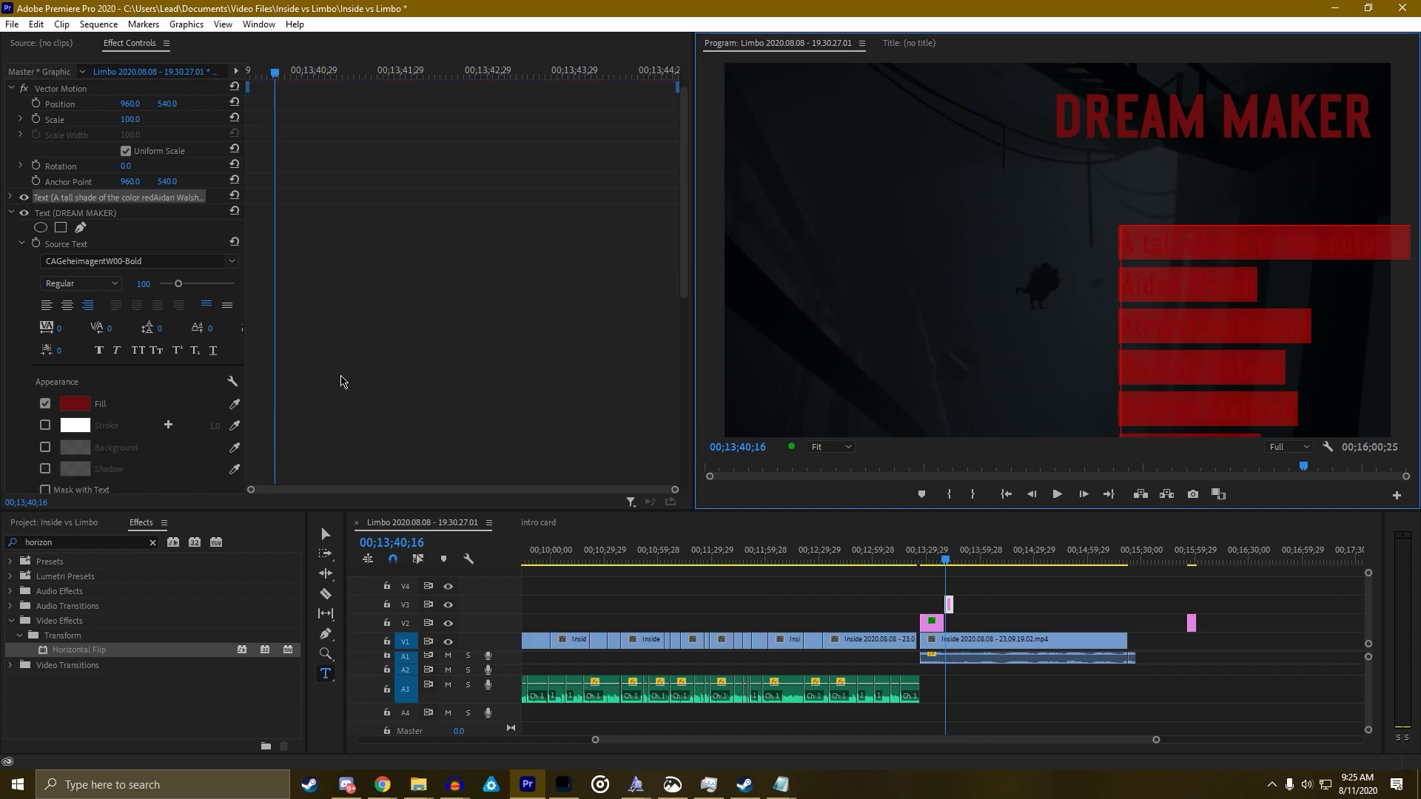
Right-align the name list, set its font to LIMBO and its fill to white
click(86, 293)
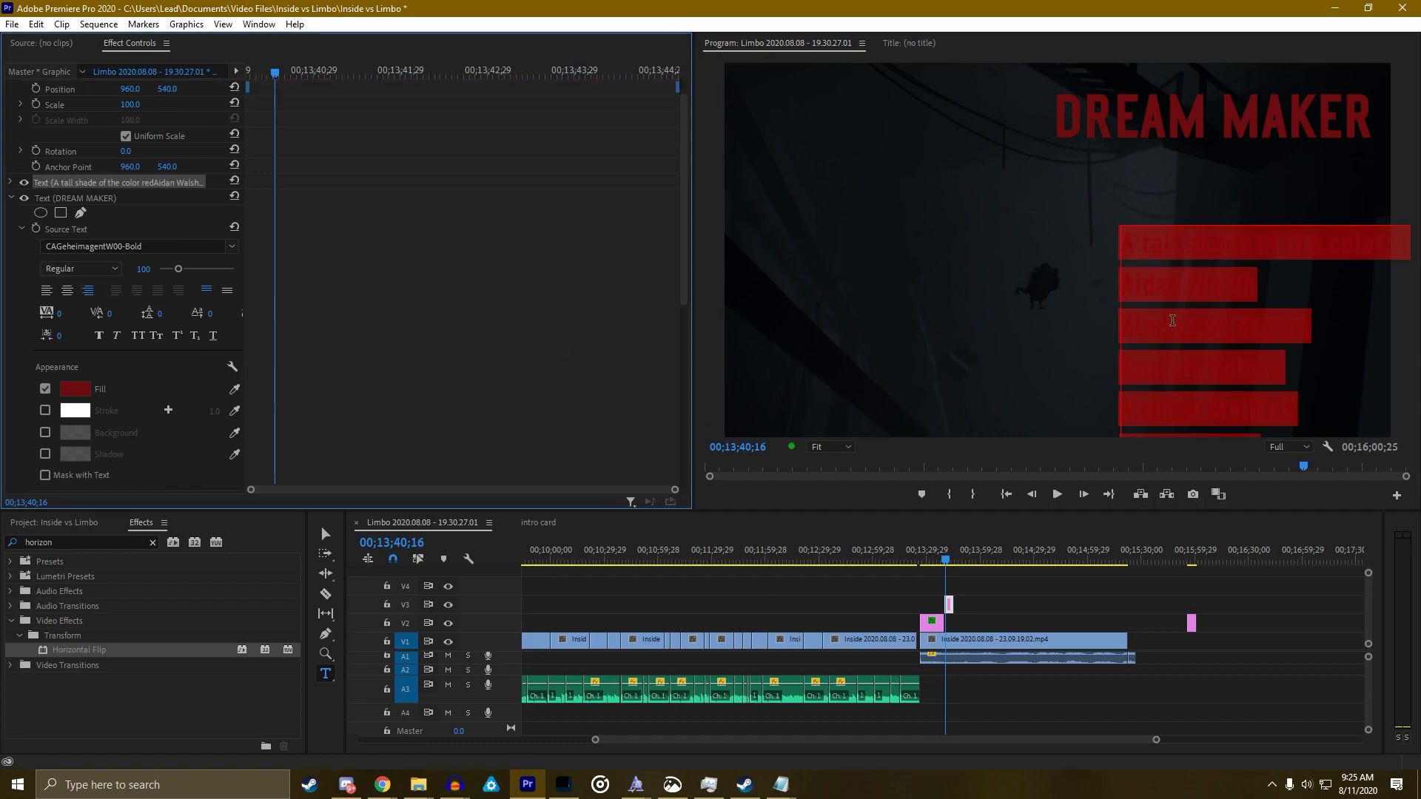
scroll(274, 318, down, 8)
scroll(270, 317, down, 2)
scroll(28, 194, up, 10)
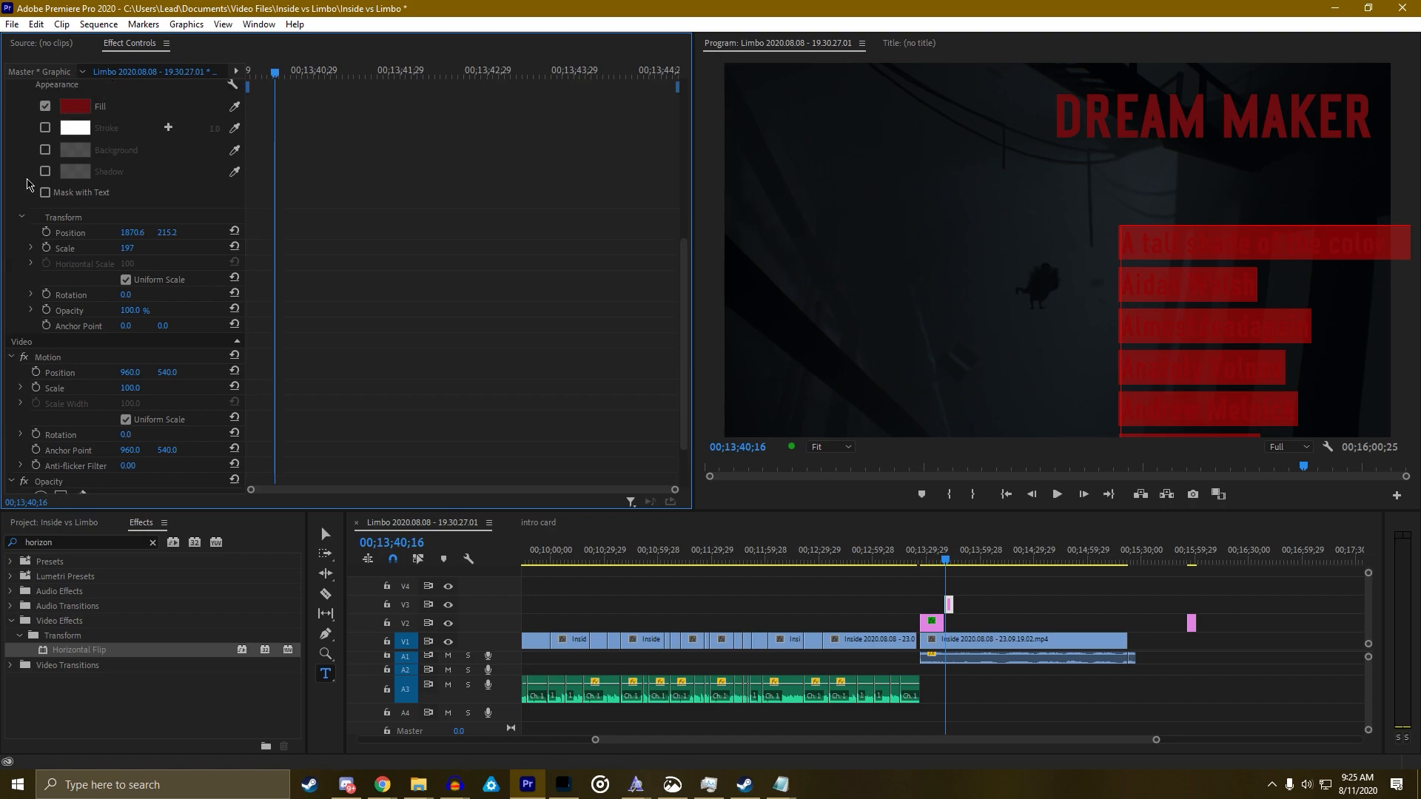
click(11, 200)
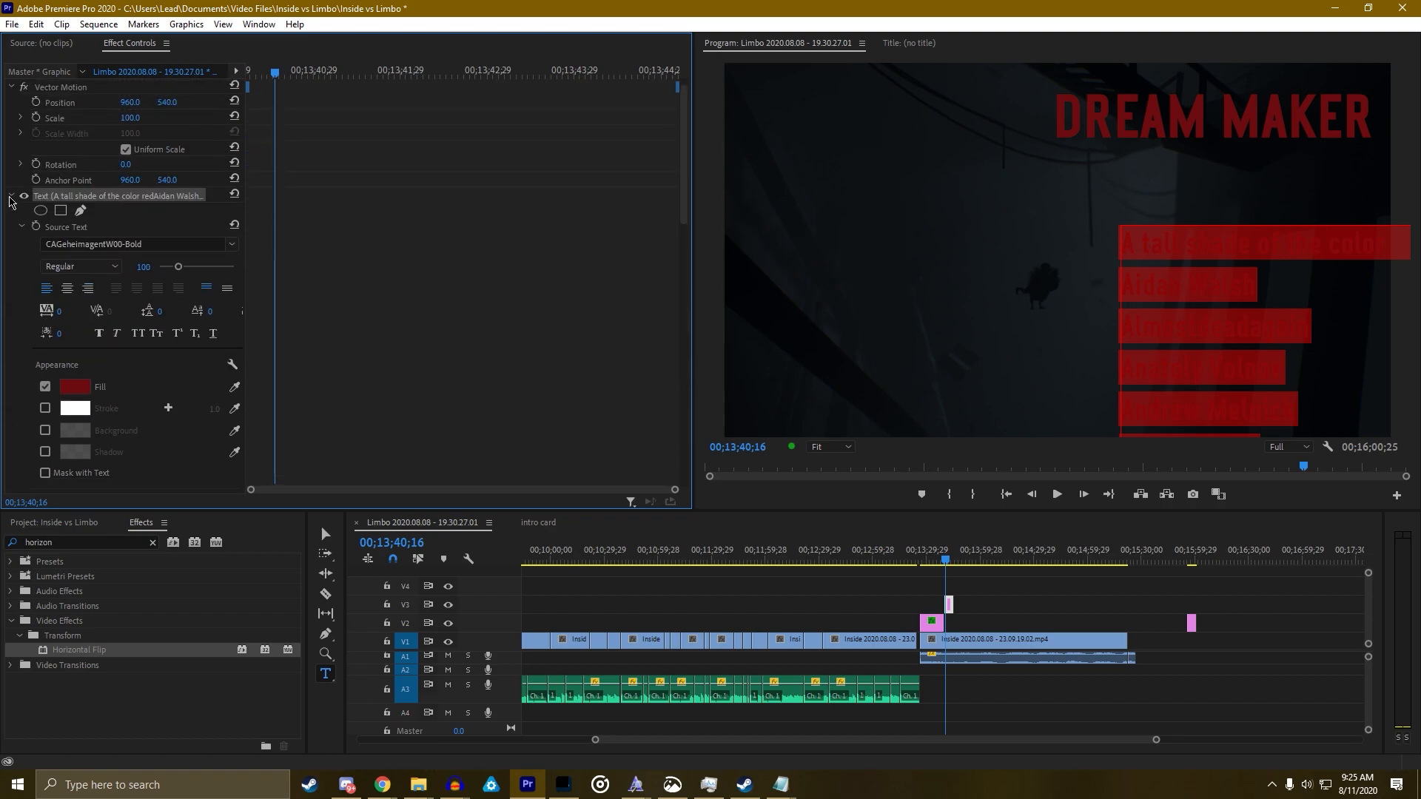
click(88, 287)
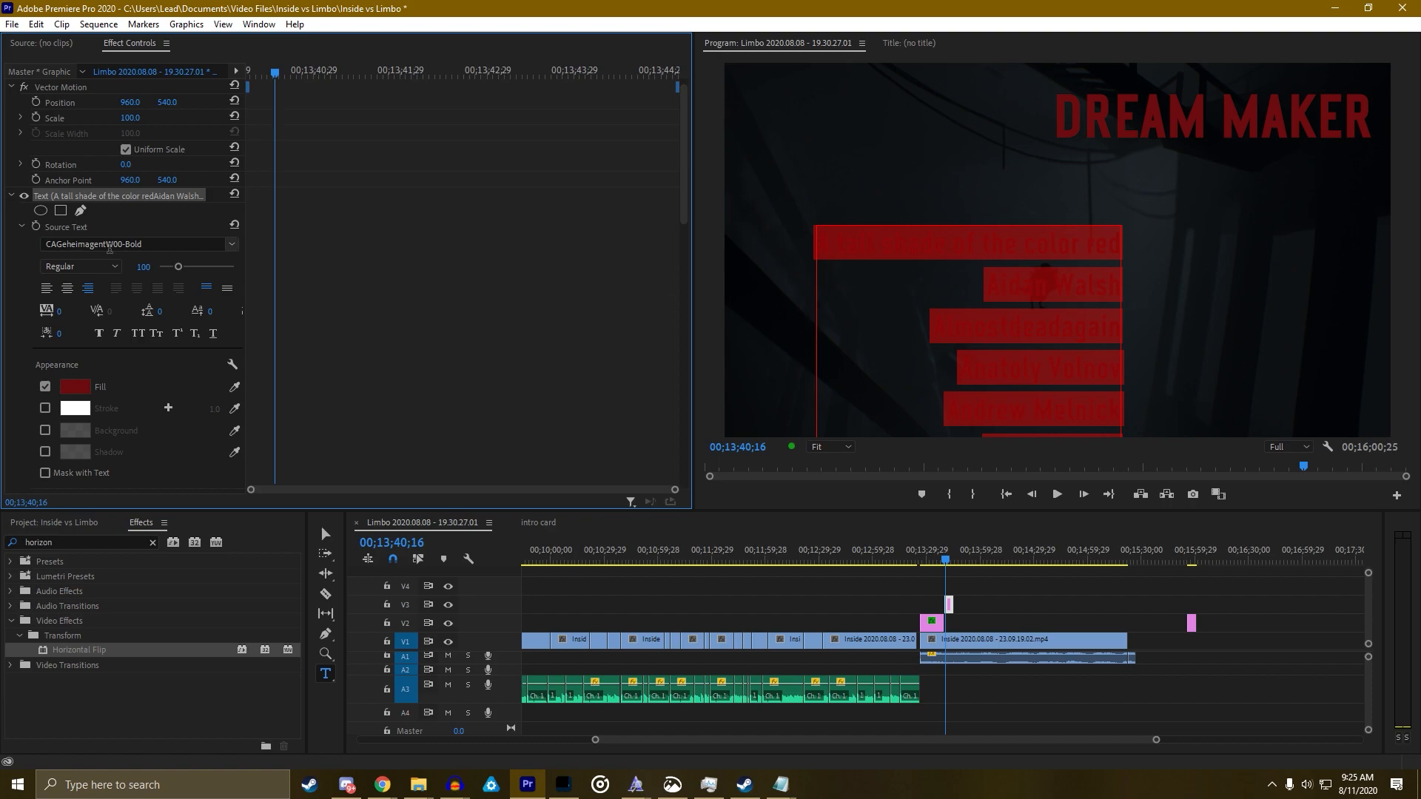
click(109, 244)
text(limbo)
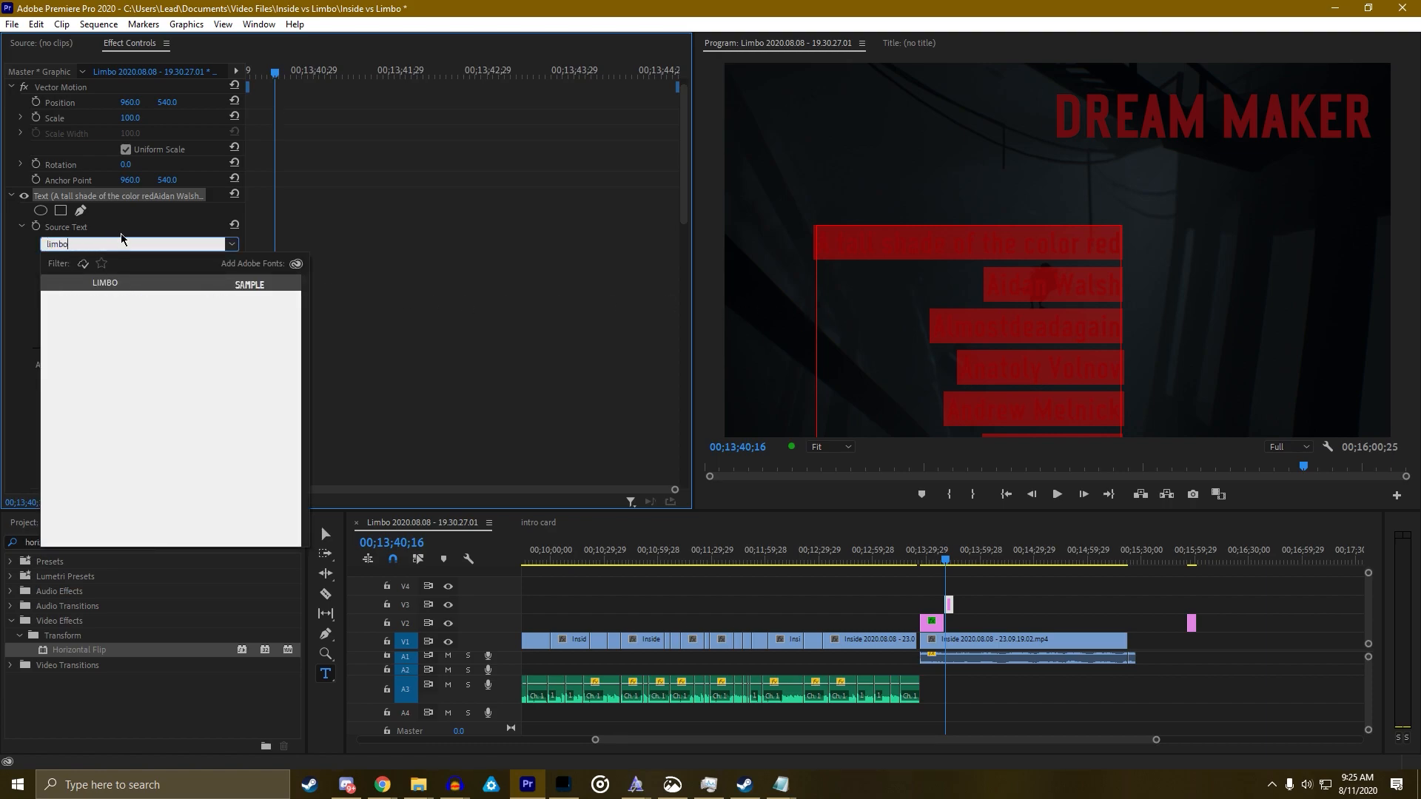
click(119, 284)
click(77, 386)
click(532, 305)
click(860, 297)
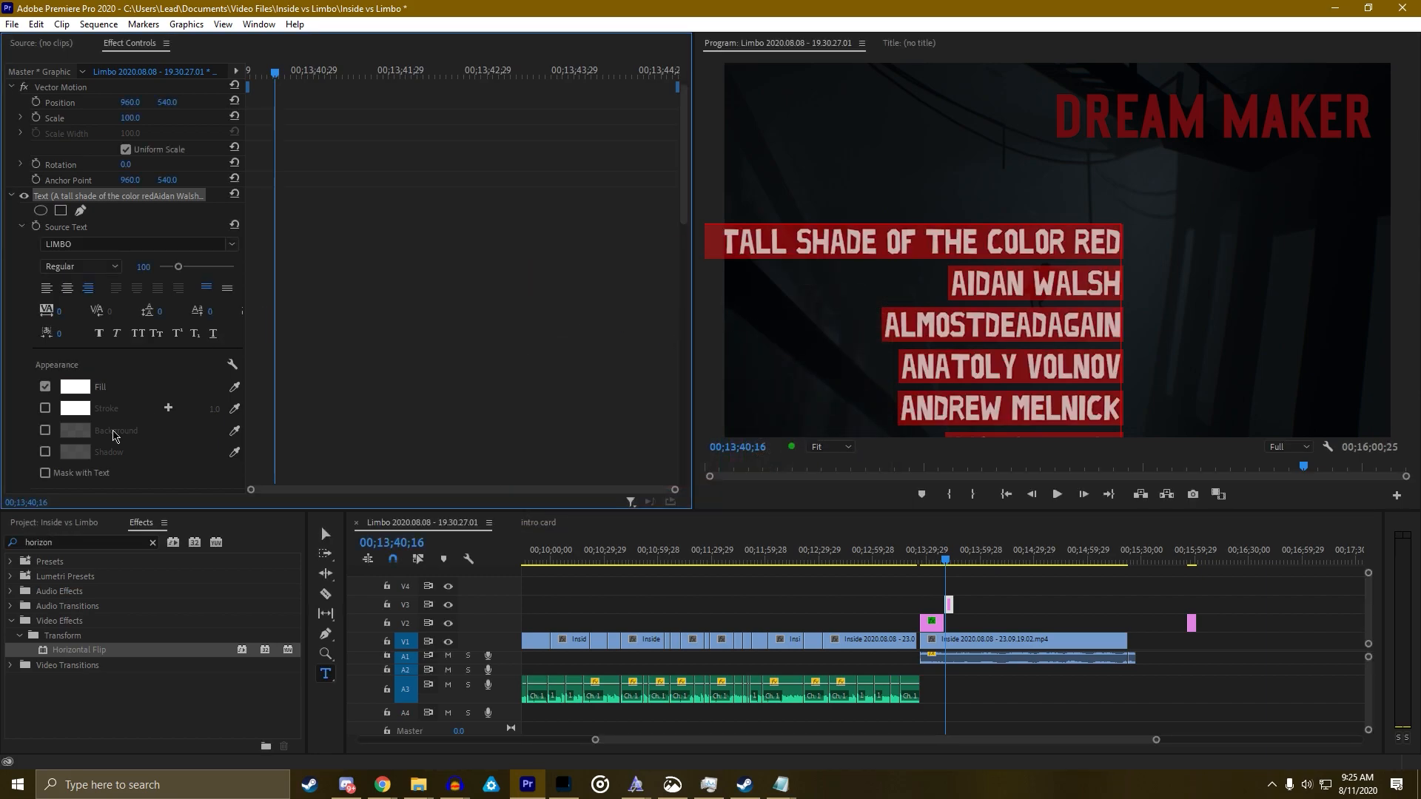
Position the names beneath the heading and raise DREAM MAKER higher in frame
scroll(115, 435, down, 5)
drag(133, 350, 399, 350)
drag(160, 350, 124, 350)
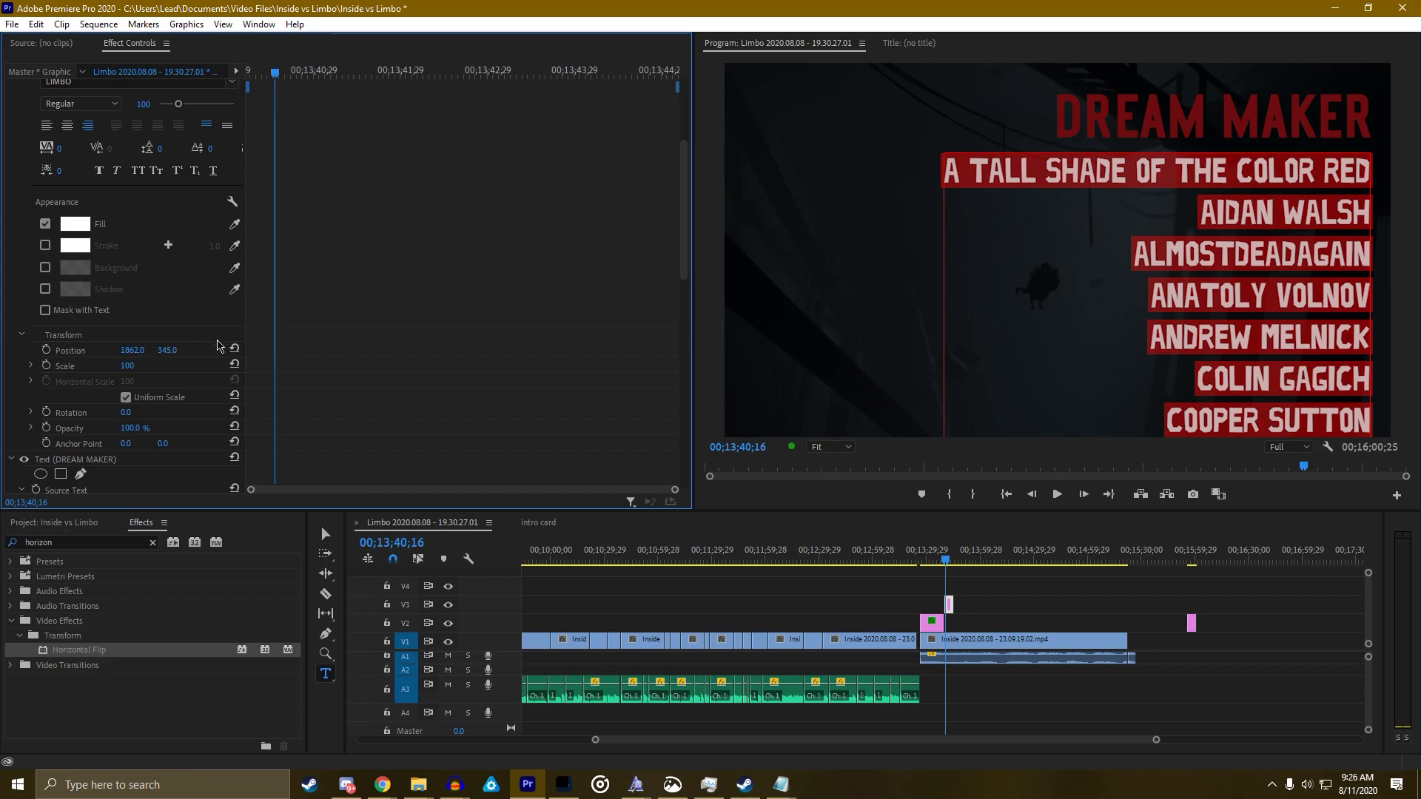
scroll(266, 342, down, 3)
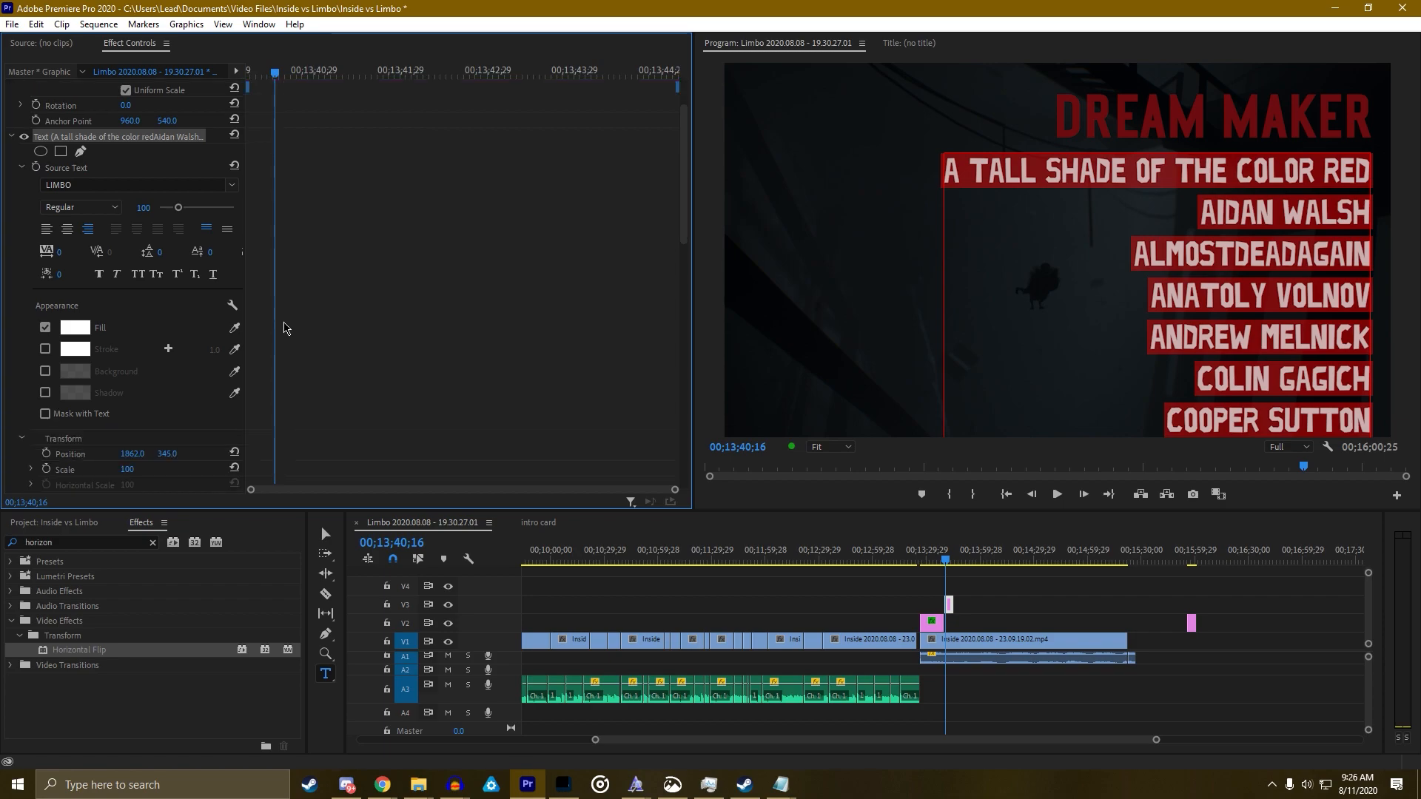
scroll(259, 347, down, 3)
scroll(253, 373, down, 3)
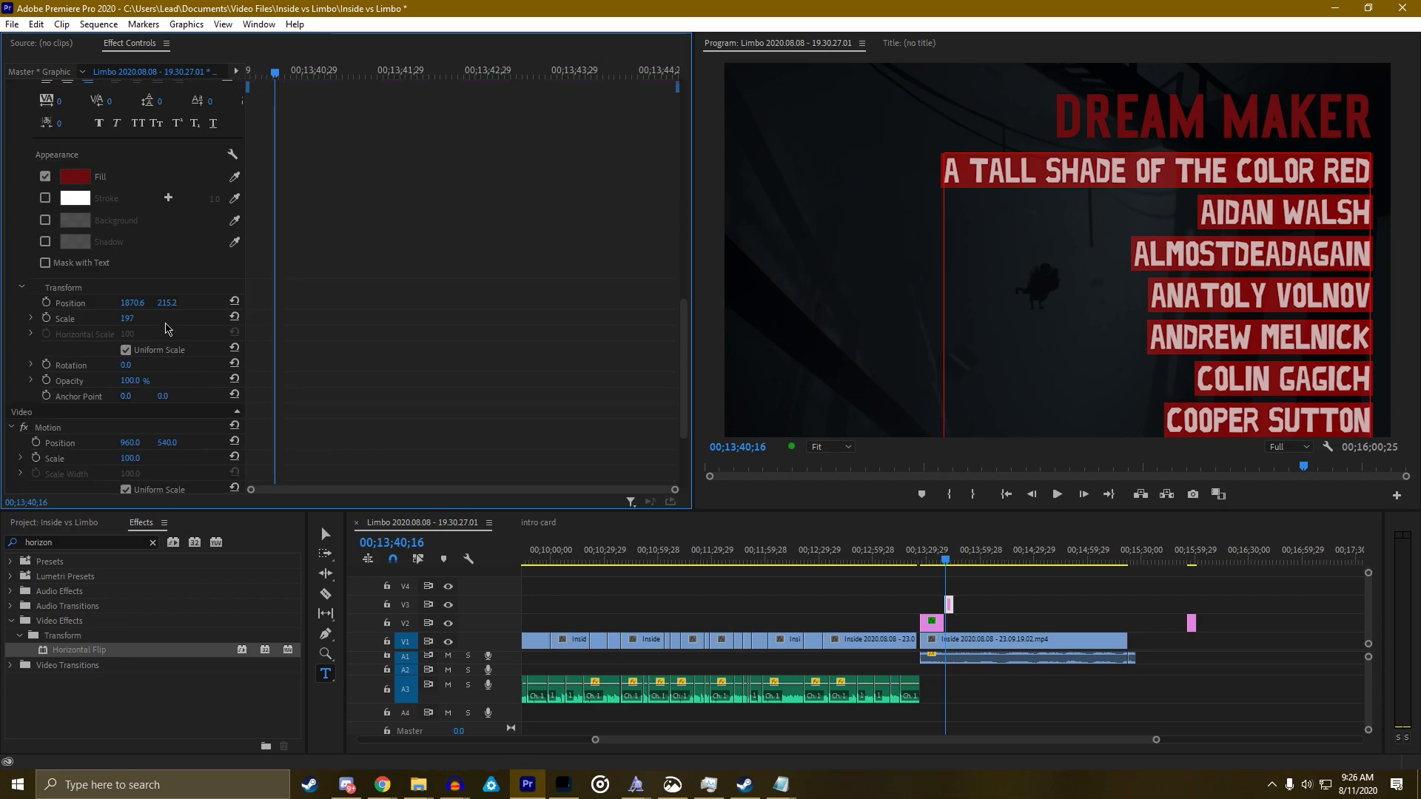
drag(167, 302, 117, 303)
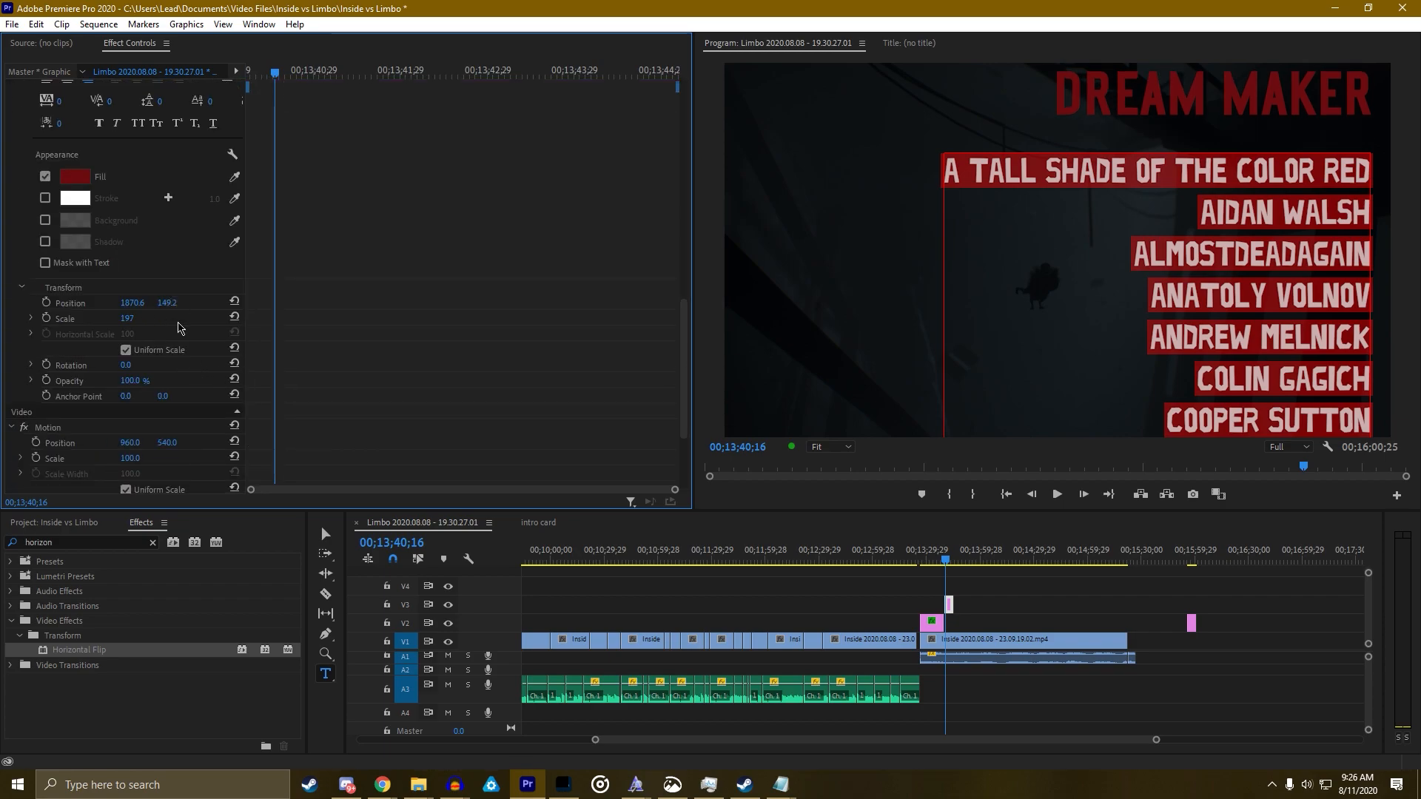
scroll(429, 320, up, 10)
mouse_move(164, 294)
mouse_down()
mouse_move(137, 295)
mouse_move(165, 293)
mouse_up()
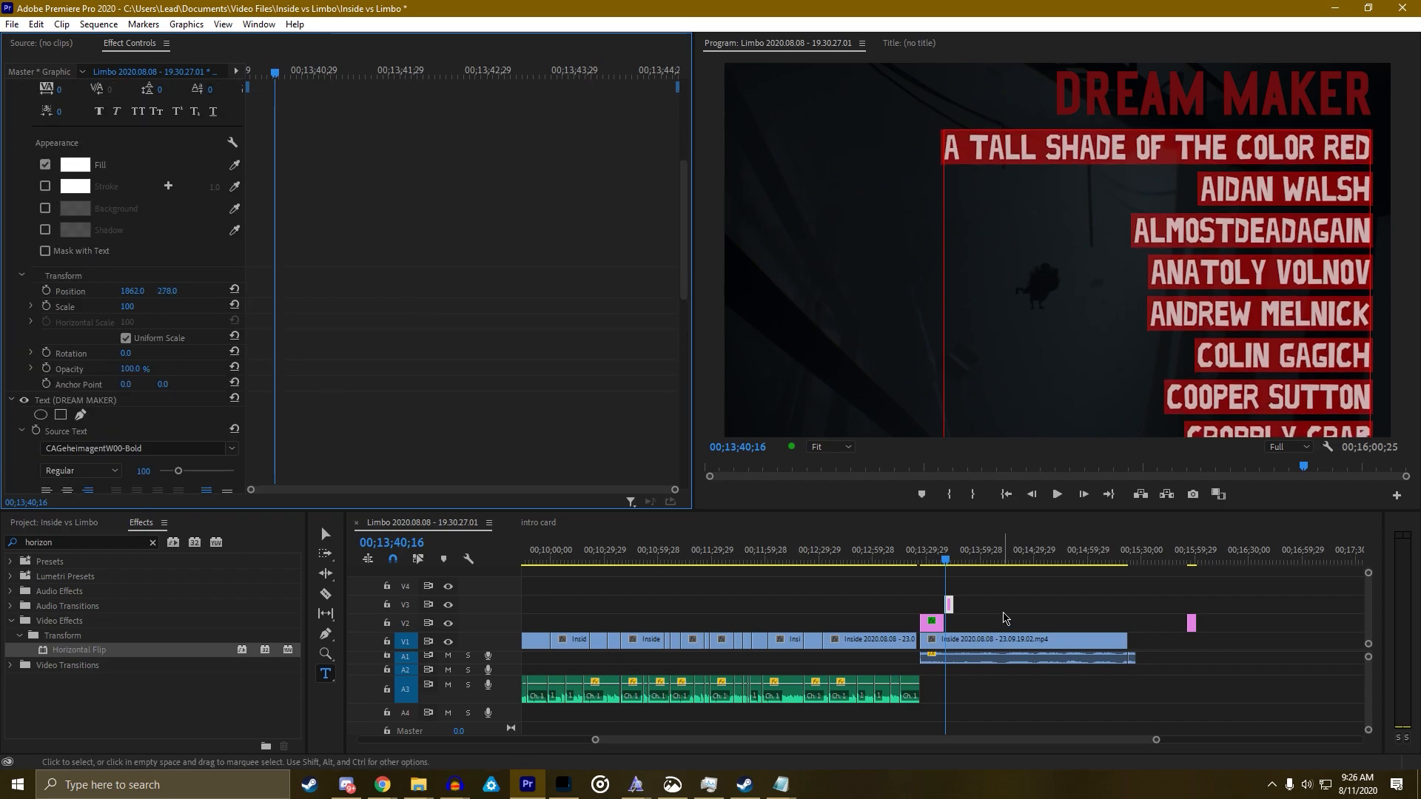
click(1004, 618)
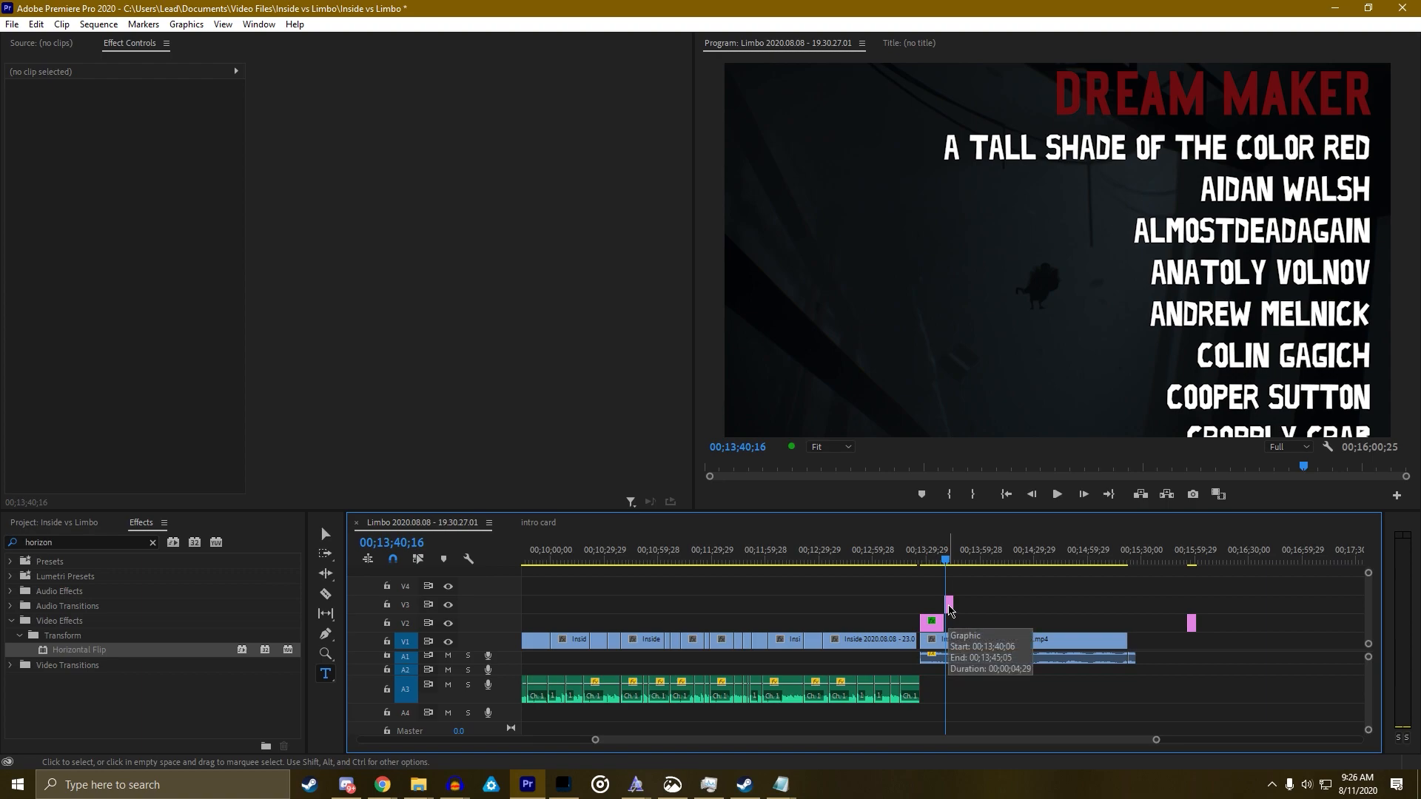
Extend the end of the V3 credits graphic clip to about 00;14;29;22
click(949, 605)
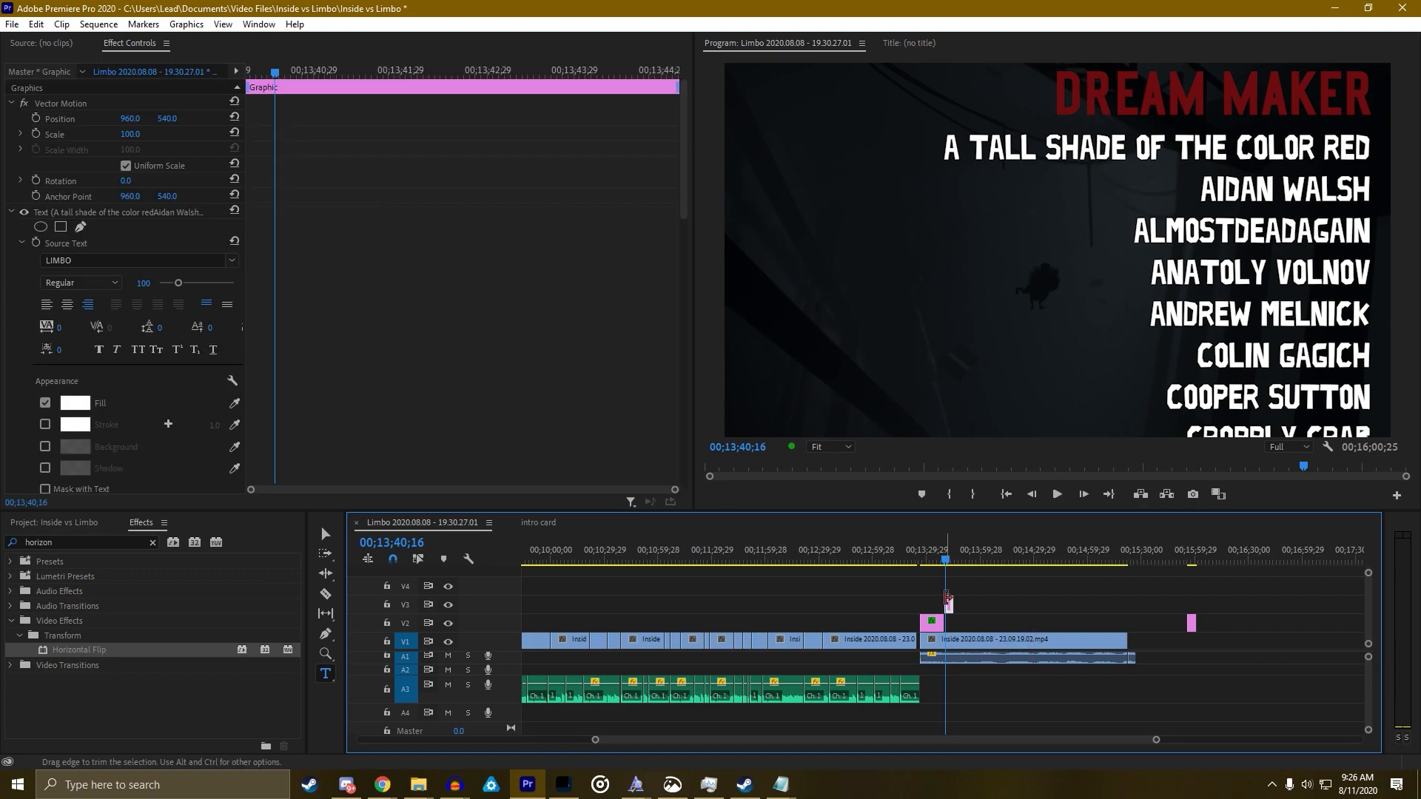
drag(946, 559, 948, 556)
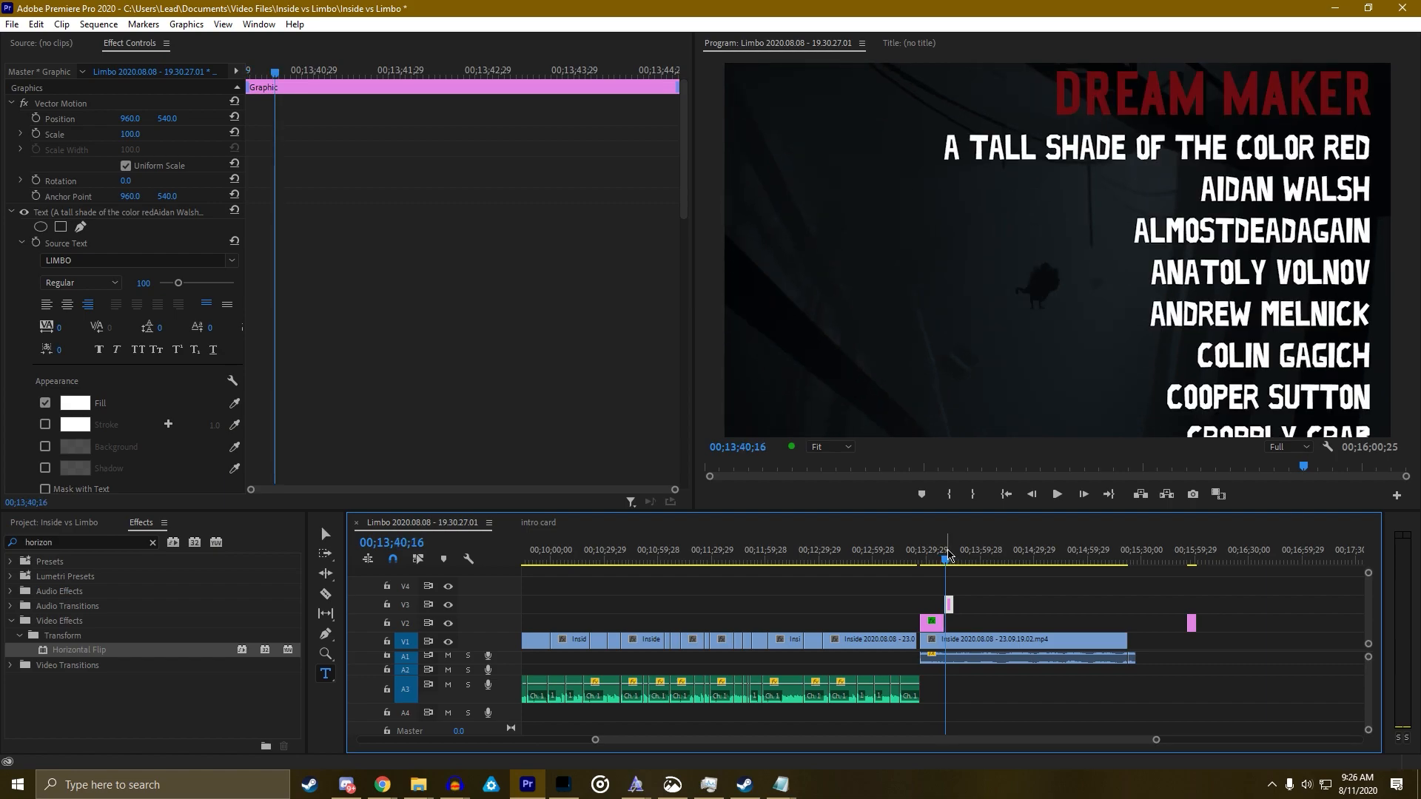
drag(948, 556, 950, 566)
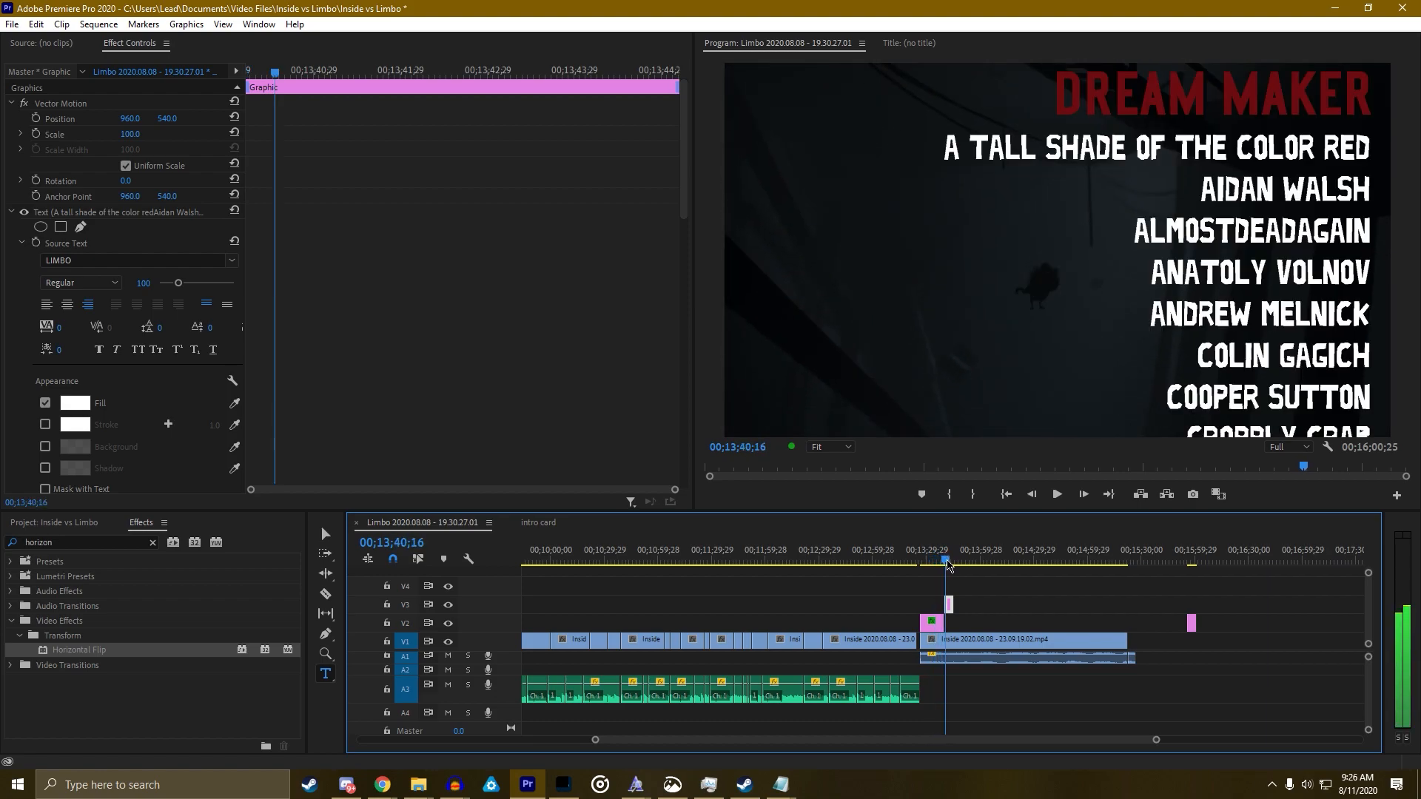
drag(949, 566, 1035, 571)
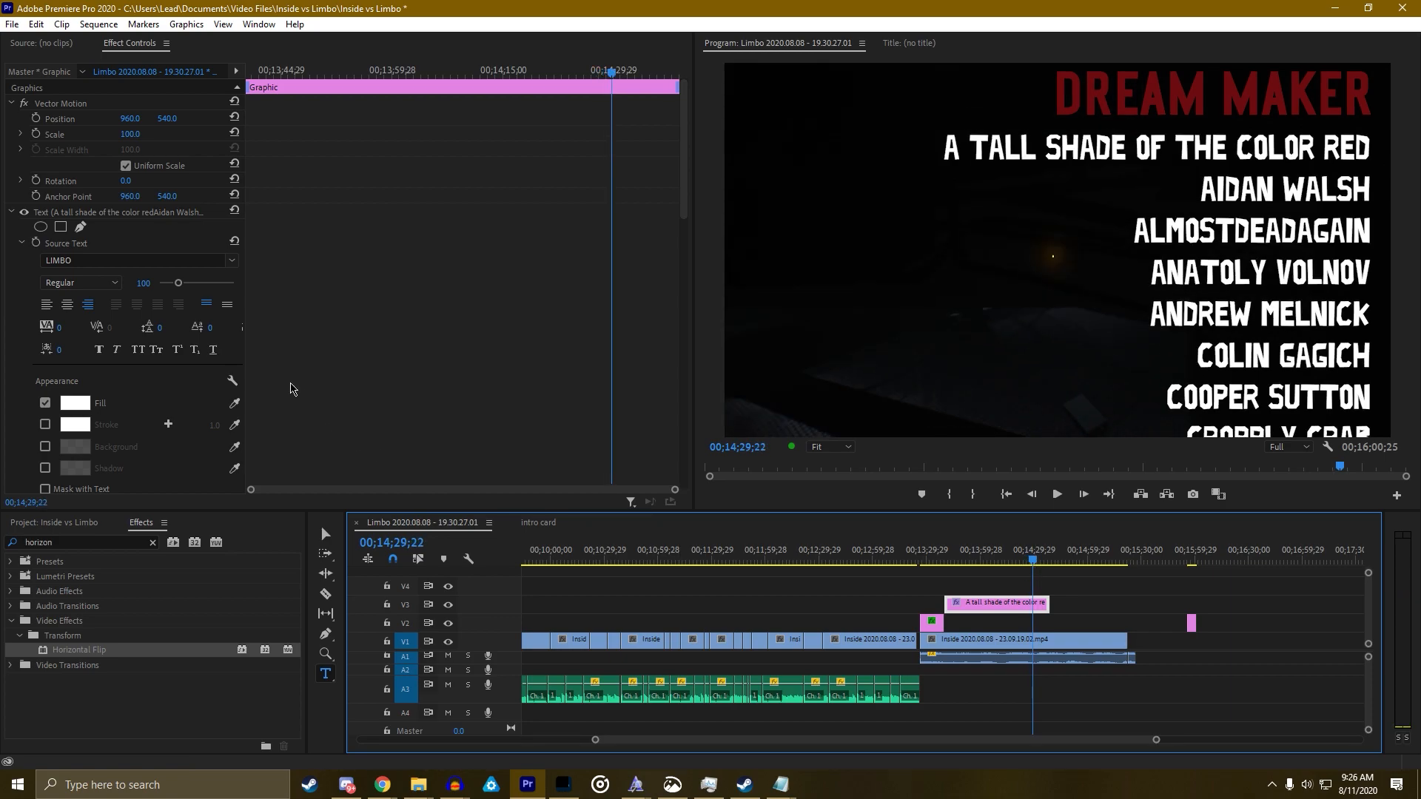
scroll(87, 336, down, 5)
scroll(500, 386, down, 3)
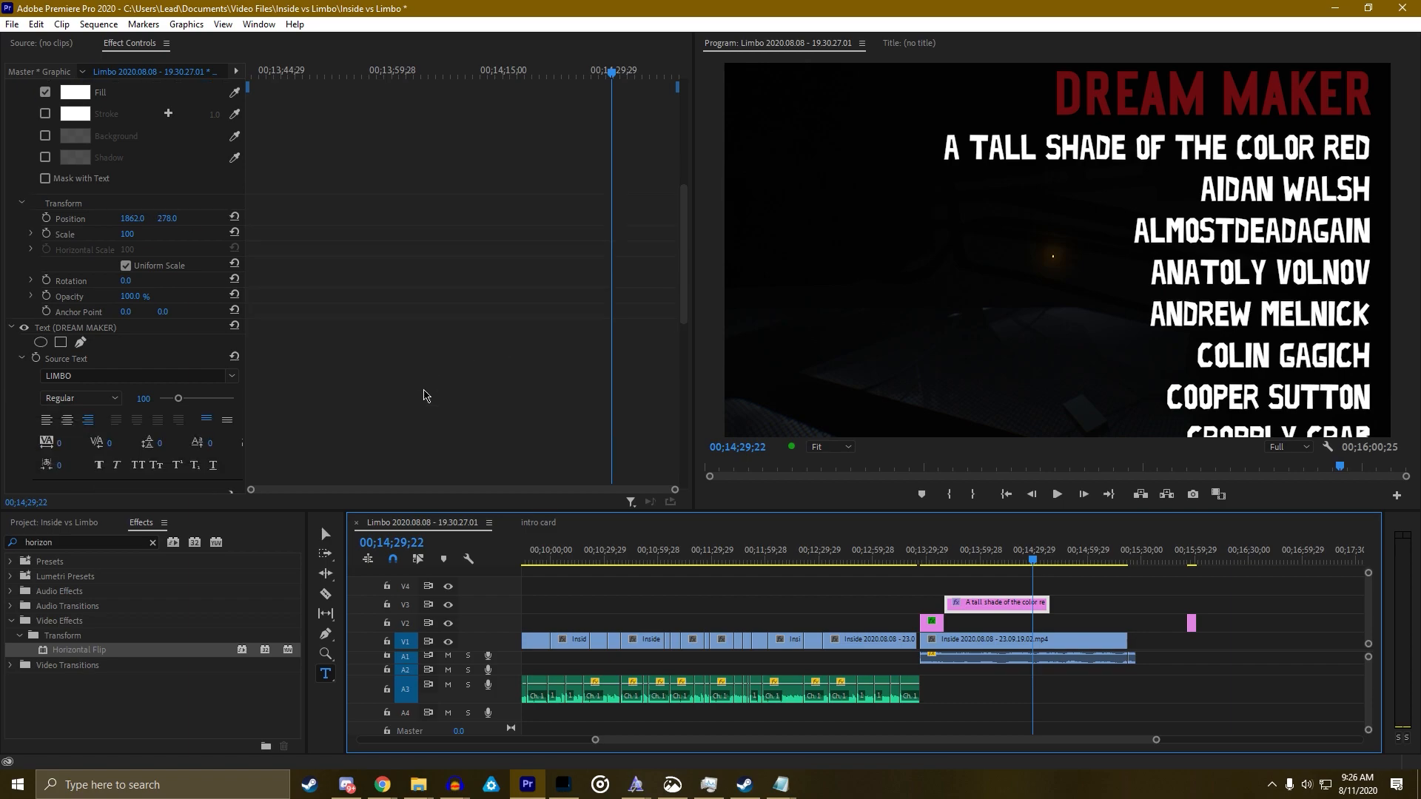
scroll(405, 386, down, 7)
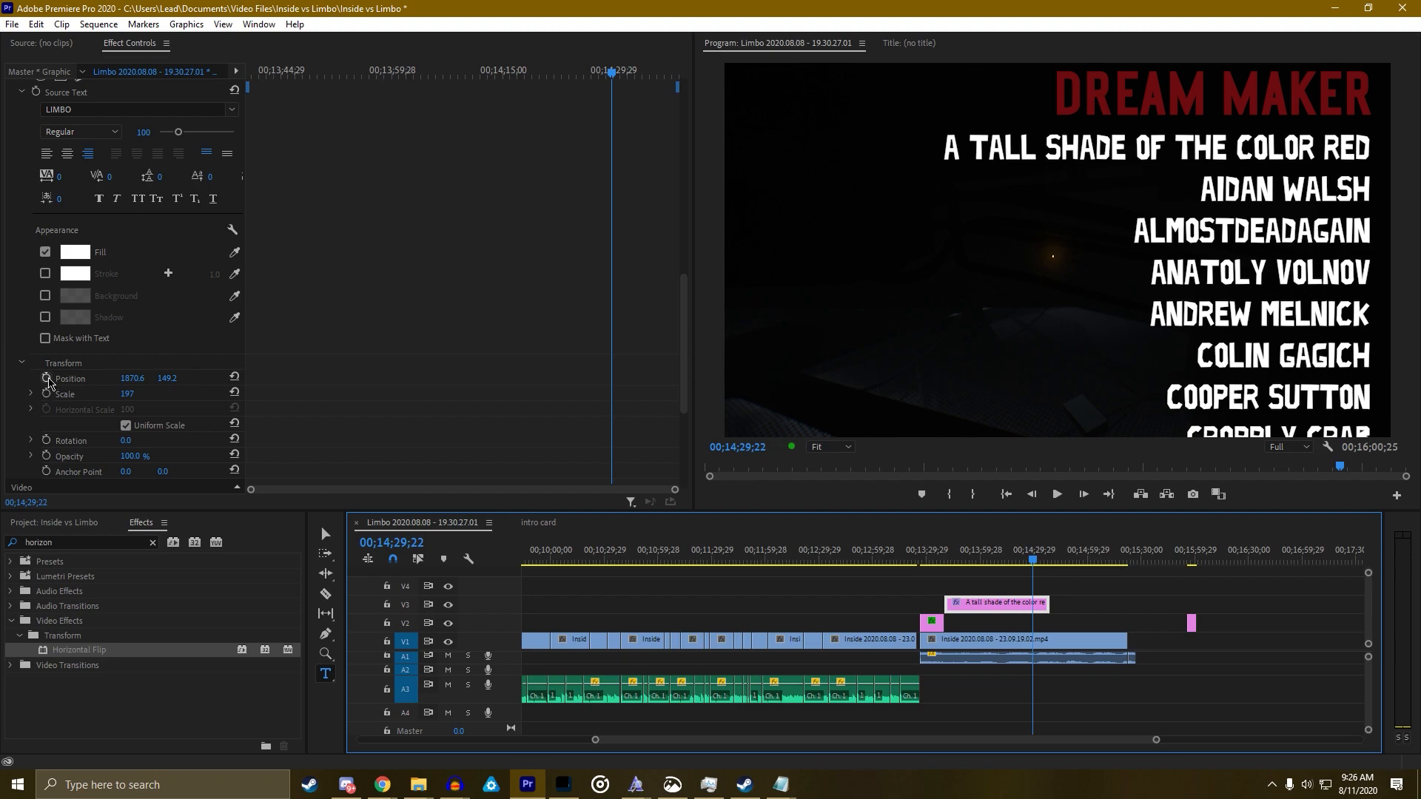
Keyframe the name list's Position Y at 278 at the clip start and -5407.0 at the end
click(46, 378)
drag(611, 79, 216, 111)
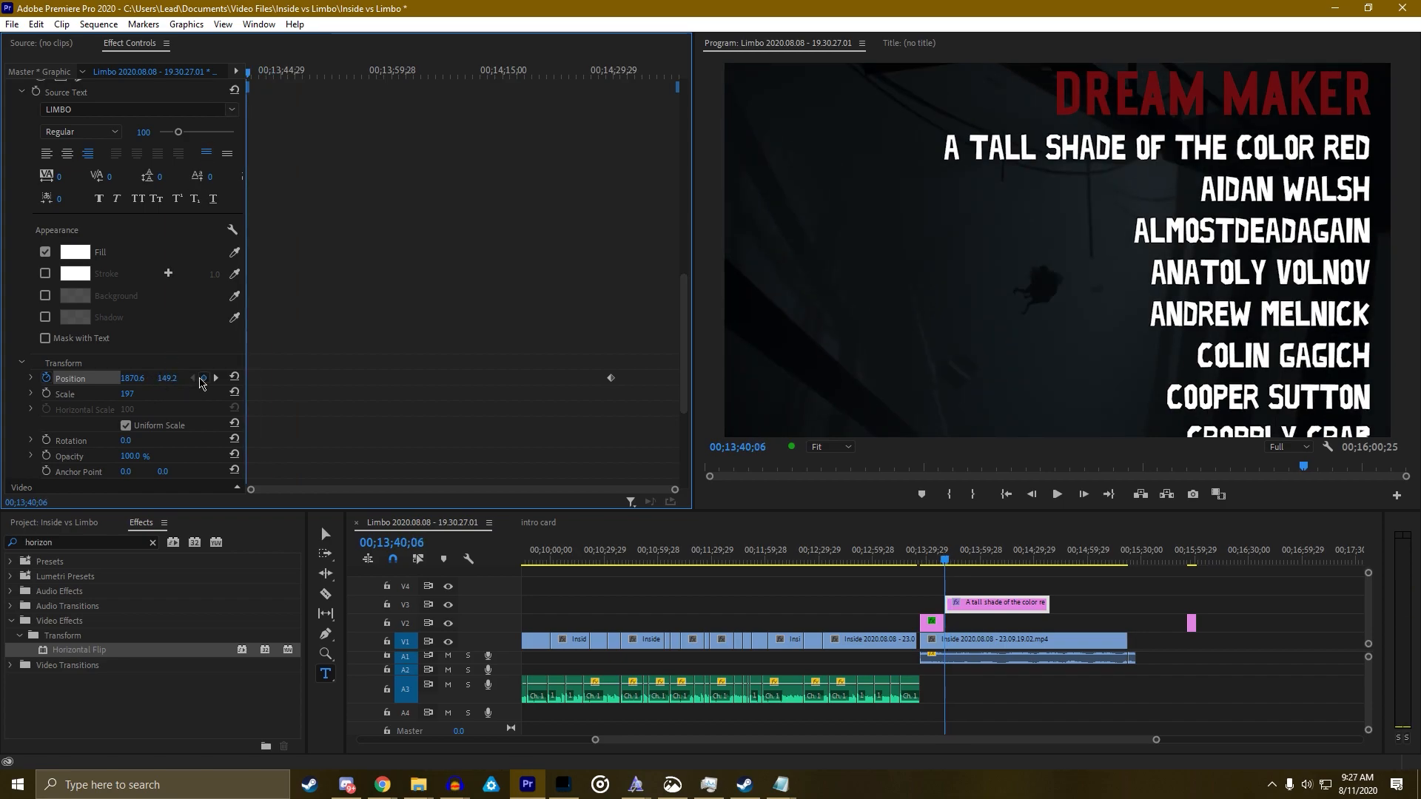
click(216, 378)
drag(164, 378, 103, 378)
key(ctrl+z)
scroll(273, 366, down, 2)
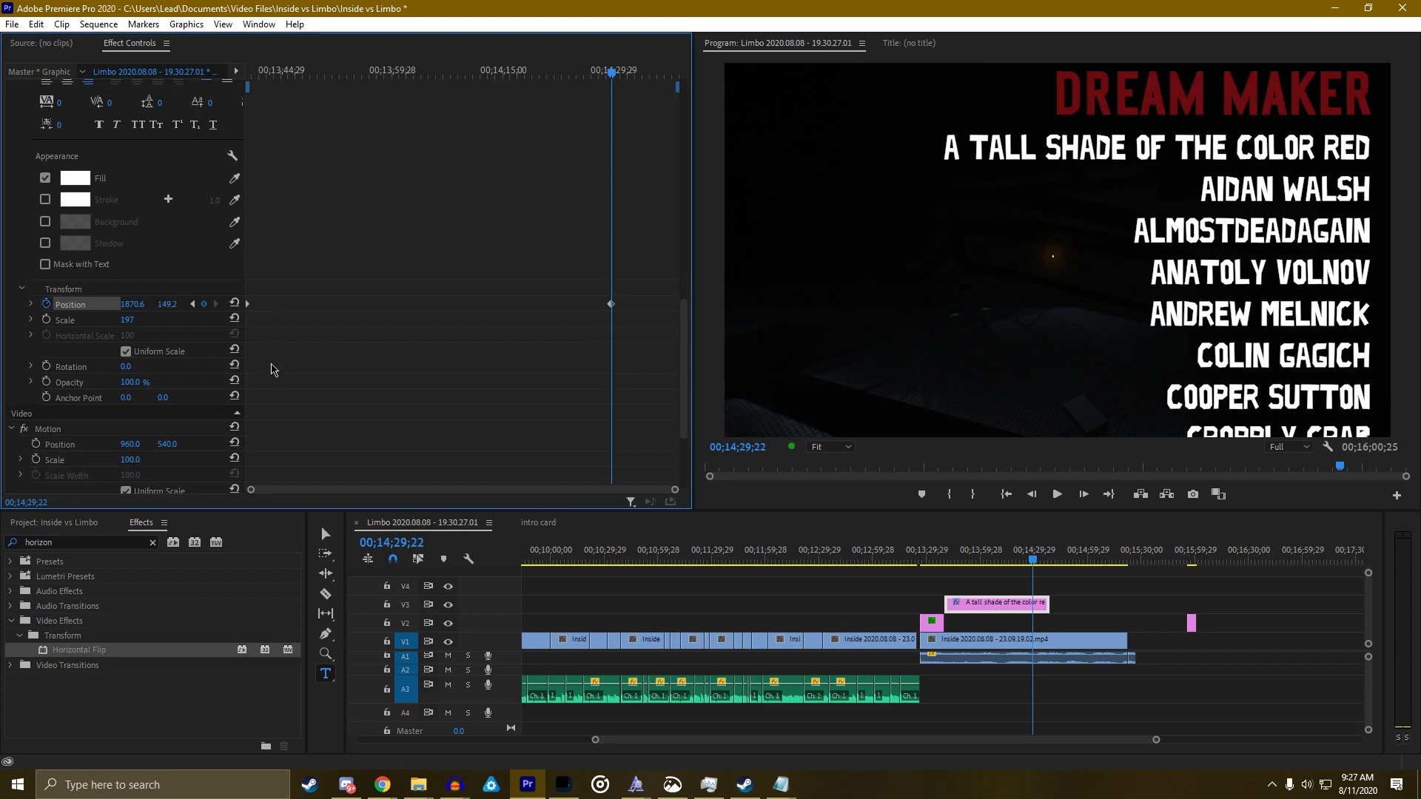
scroll(274, 364, up, 4)
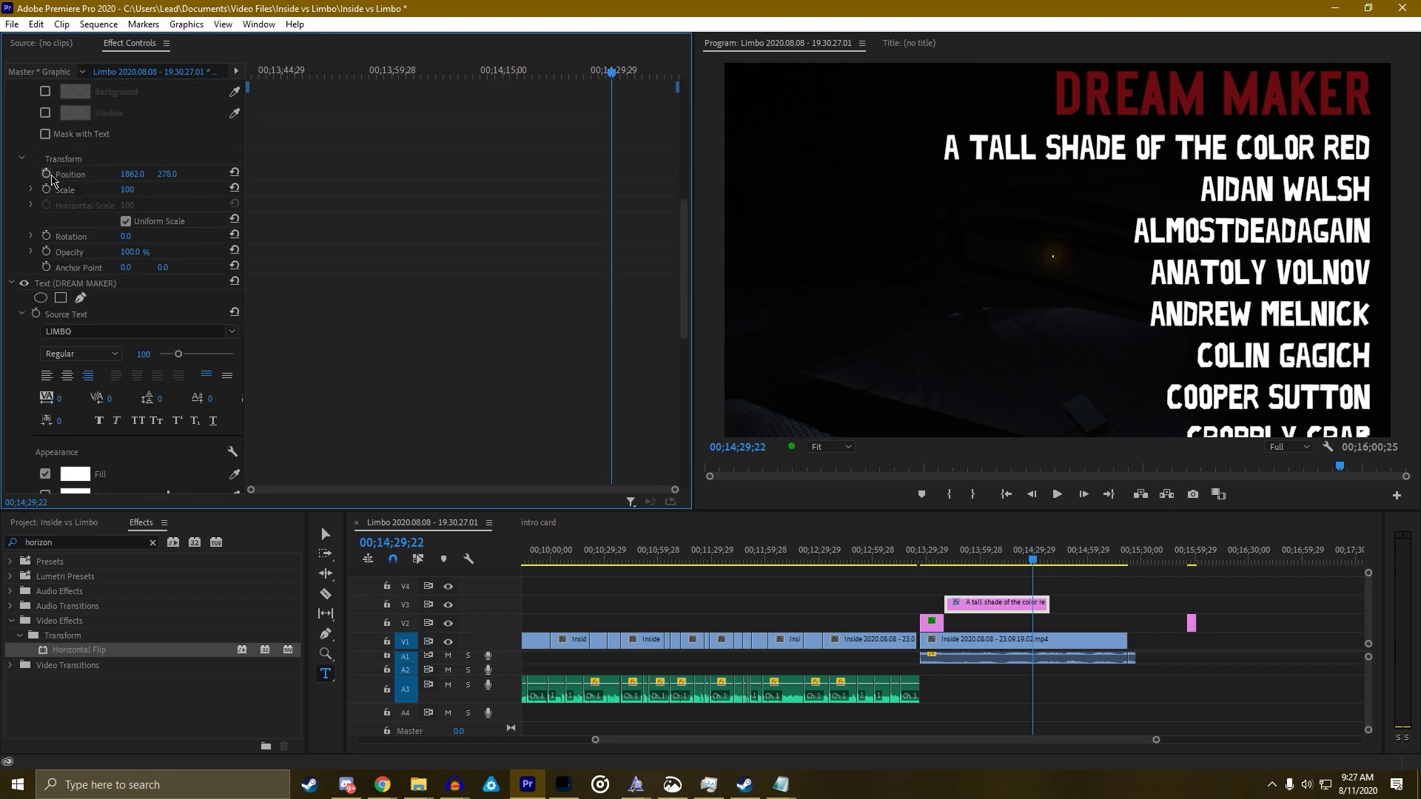
drag(287, 72, 111, 111)
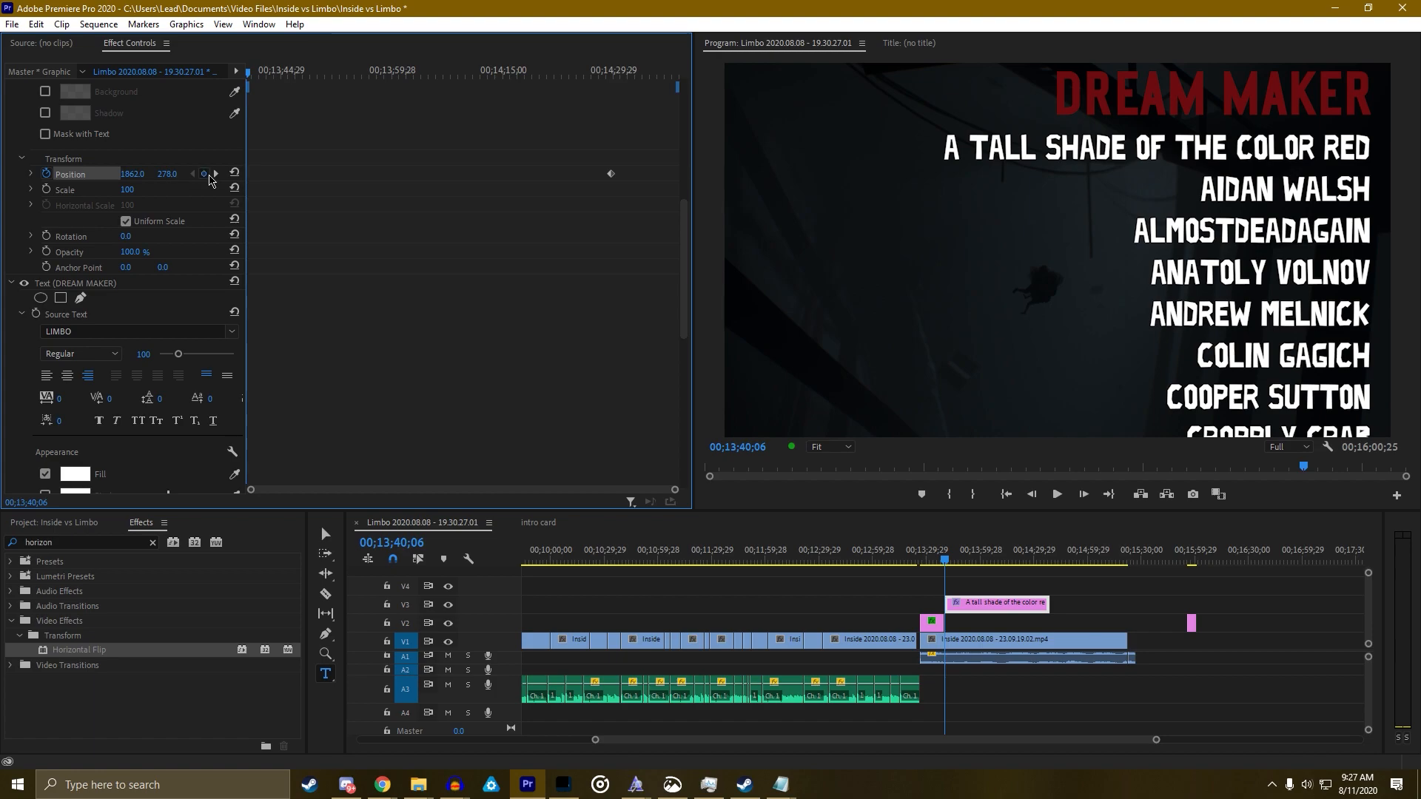
click(215, 174)
drag(167, 174, 8, 174)
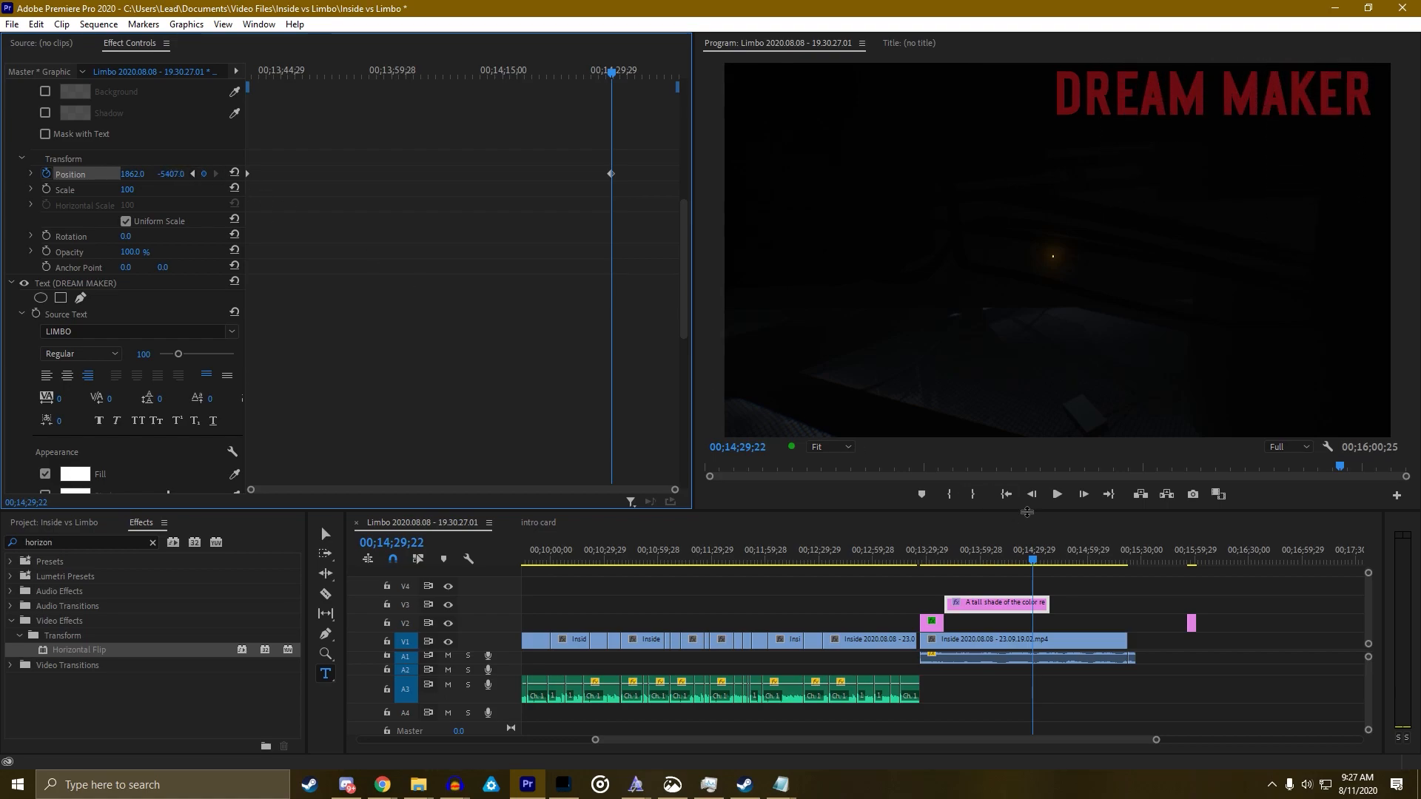
Play back the scrolling credits with the Program Monitor maximized
mouse_move(935, 556)
mouse_down()
mouse_move(1033, 561)
mouse_move(943, 565)
mouse_up()
key(space)
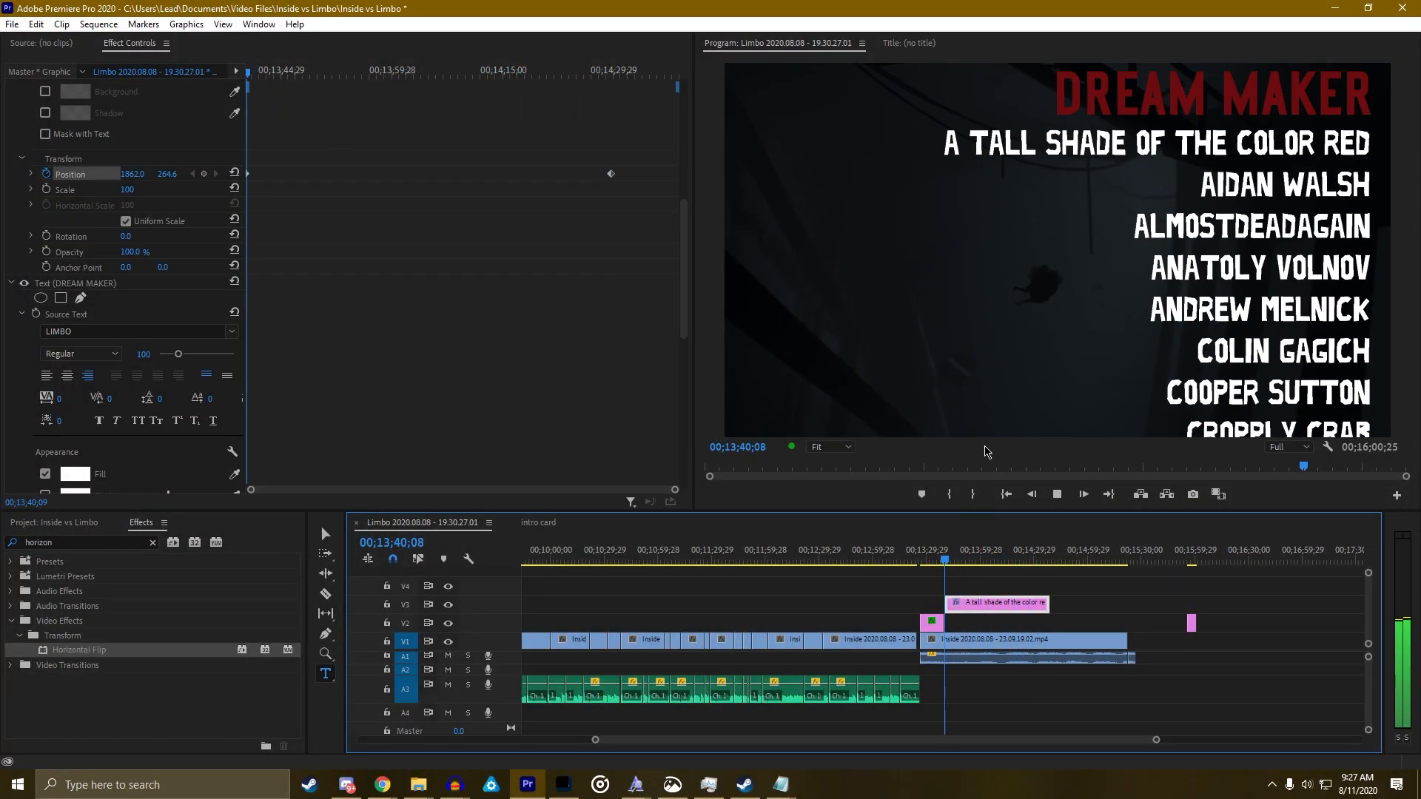
key(v)
click(974, 385)
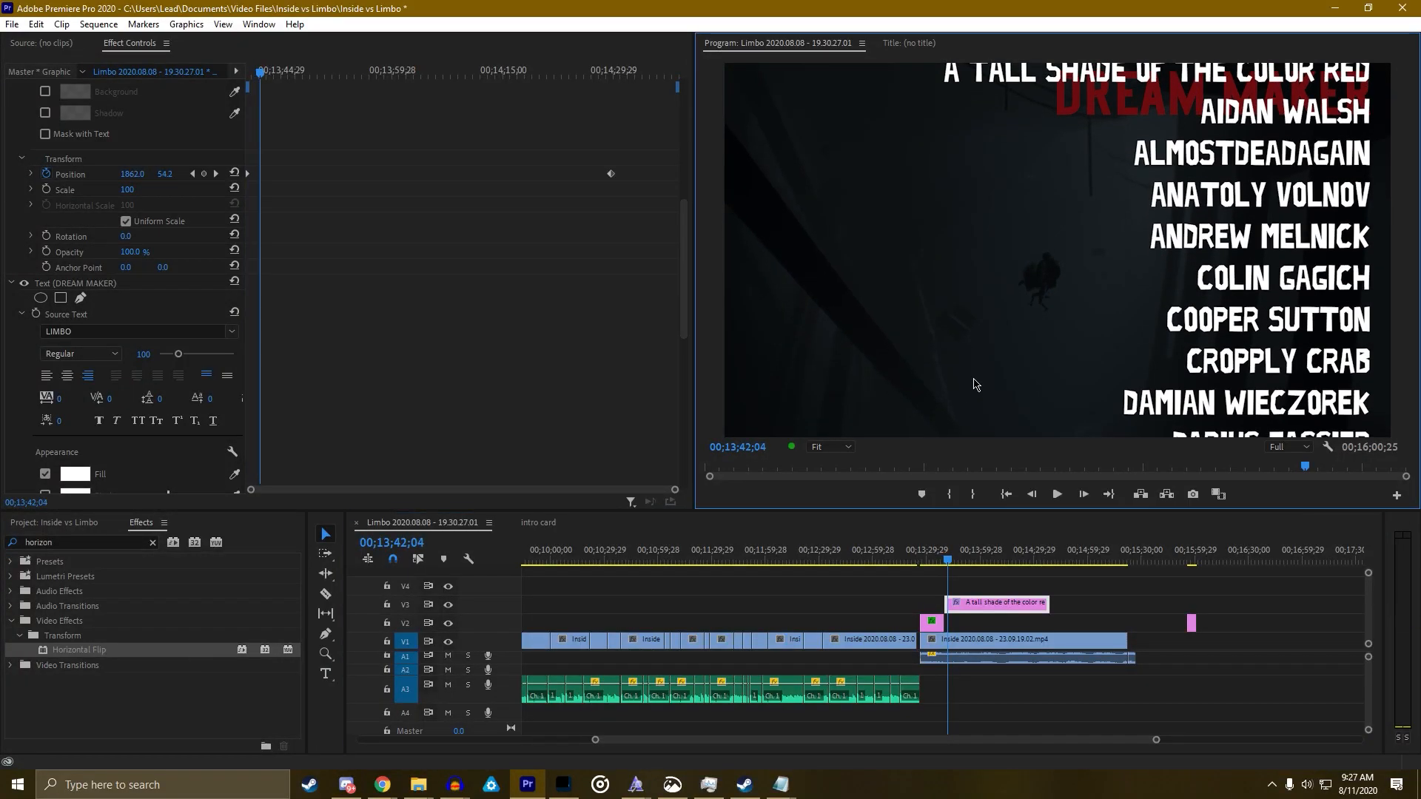
key(grave)
key(space)
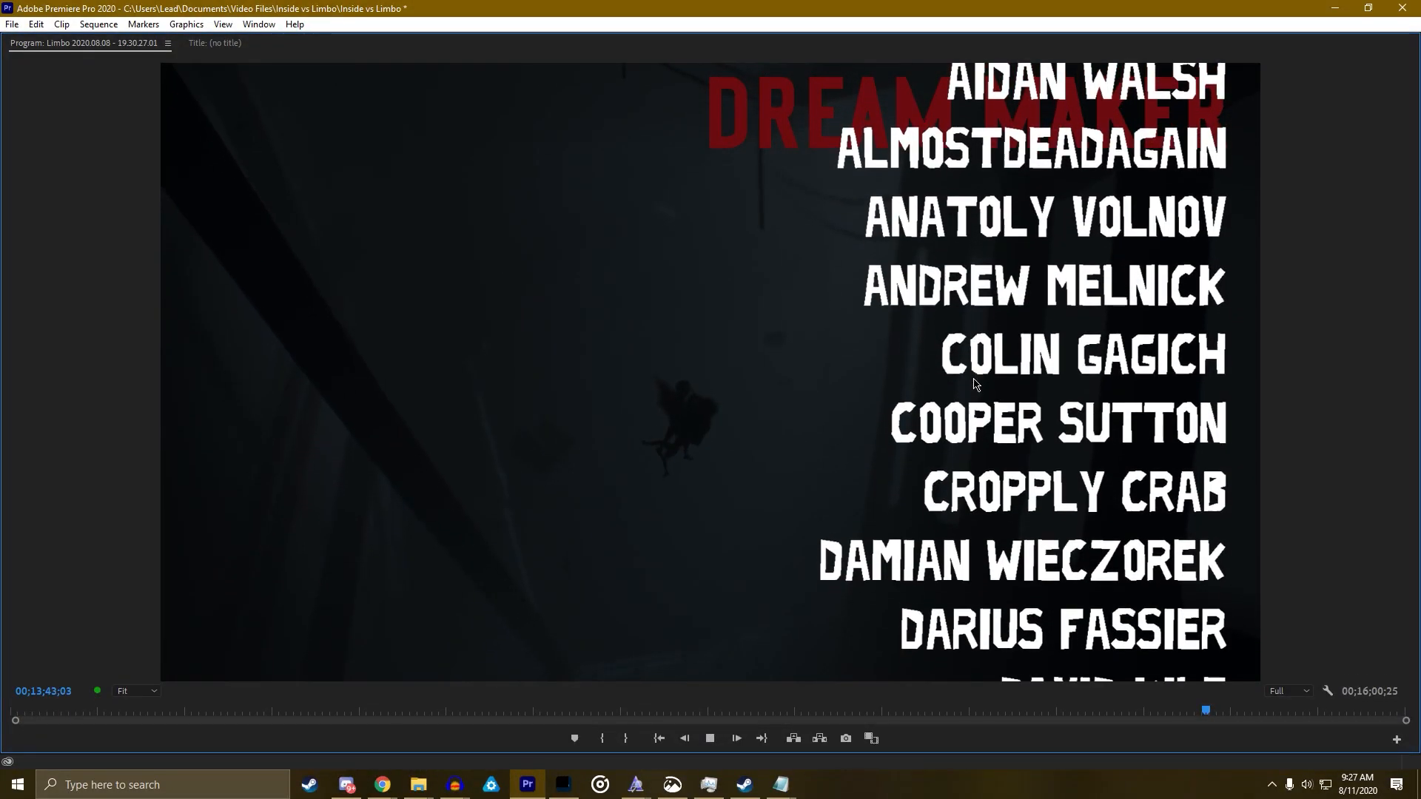
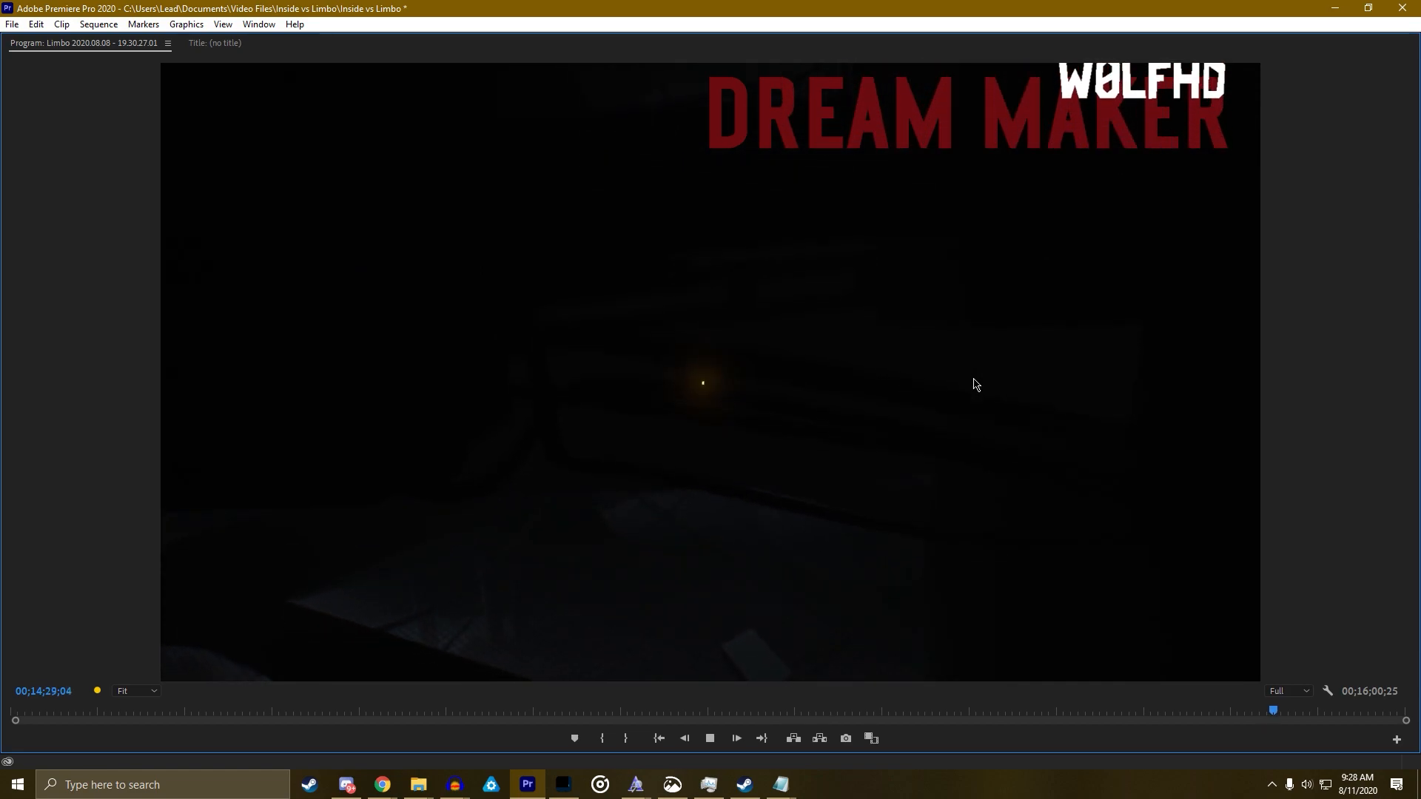
Replay the credits full-window from about 00;13;57, stopping at 00;14;14;03
key(space)
key(grave)
drag(1029, 561, 976, 562)
key(space)
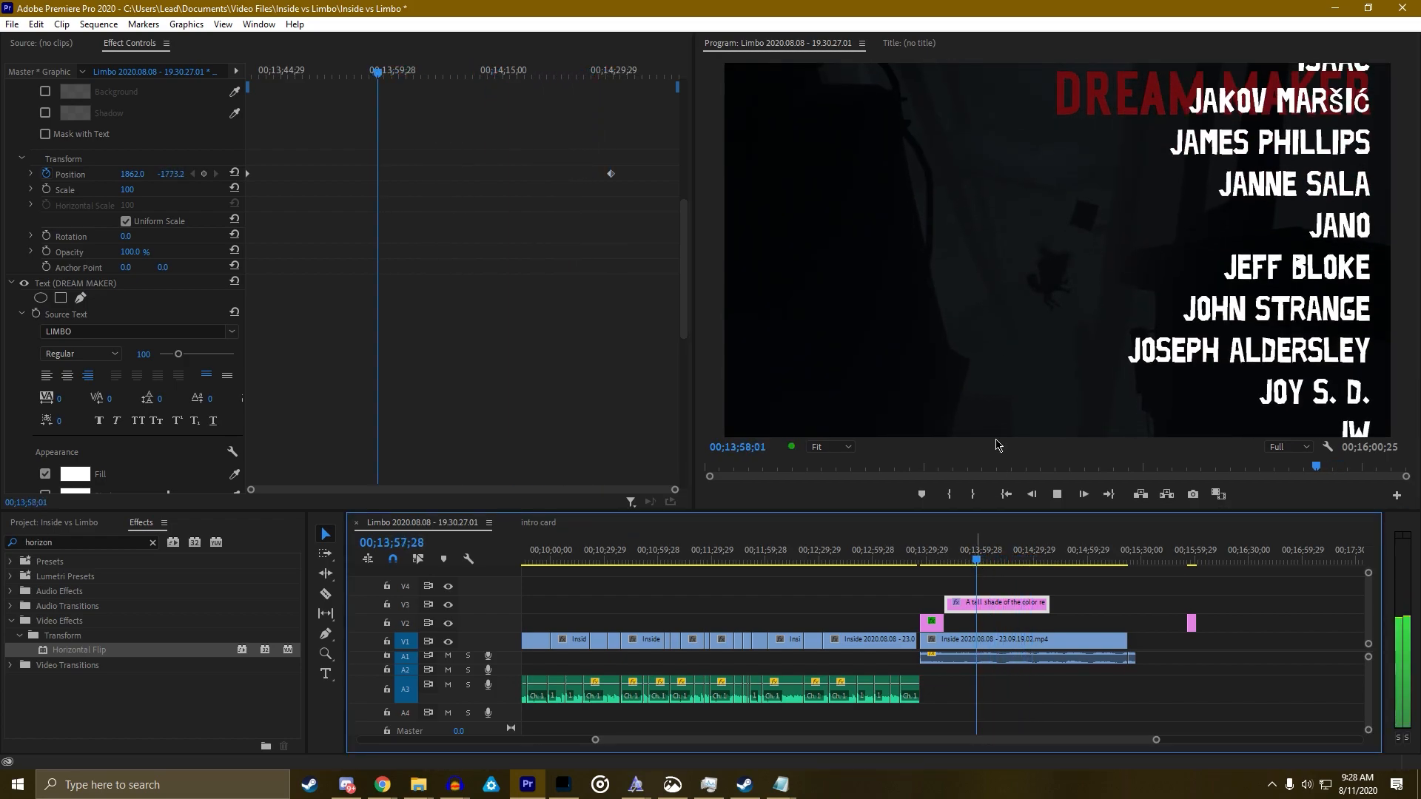
key(grave)
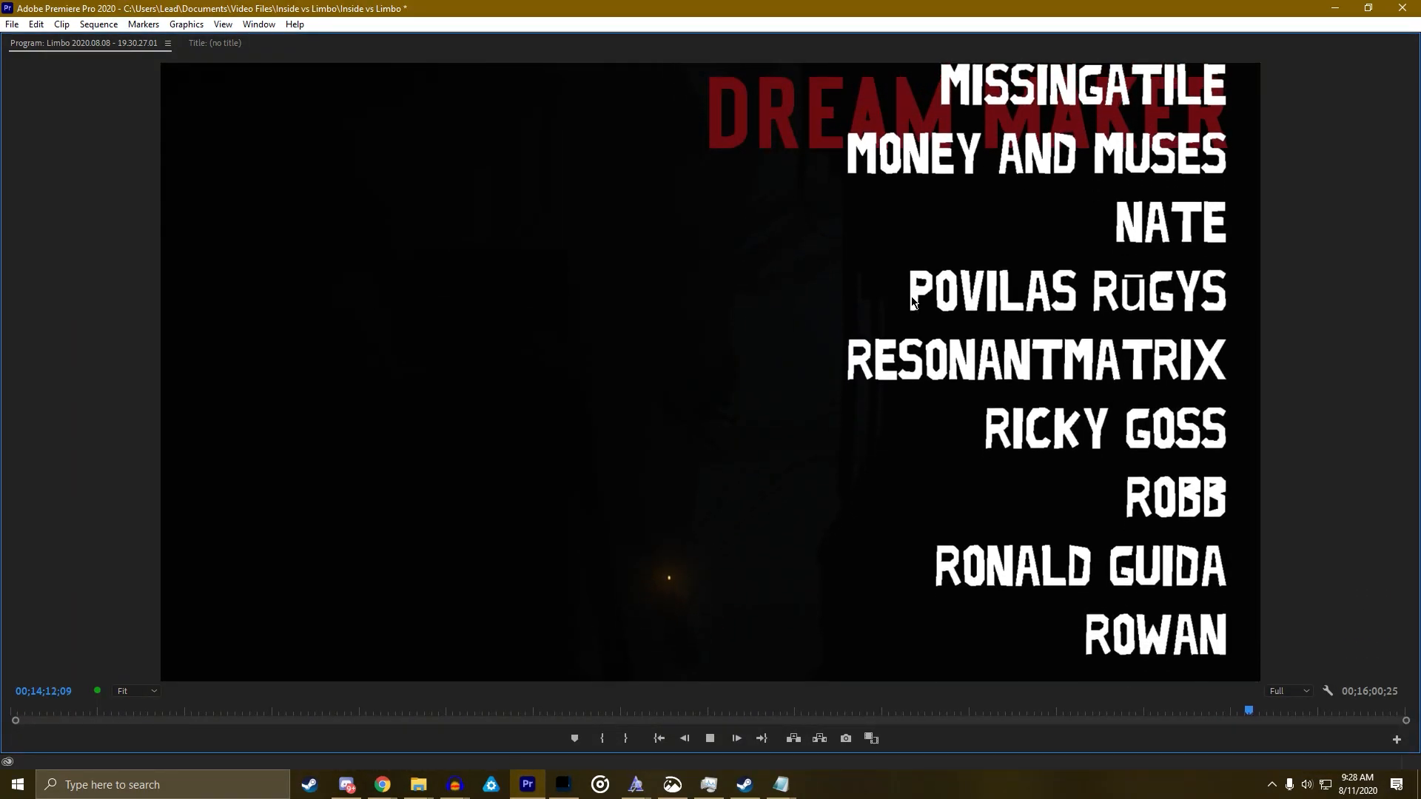
key(grave)
key(space)
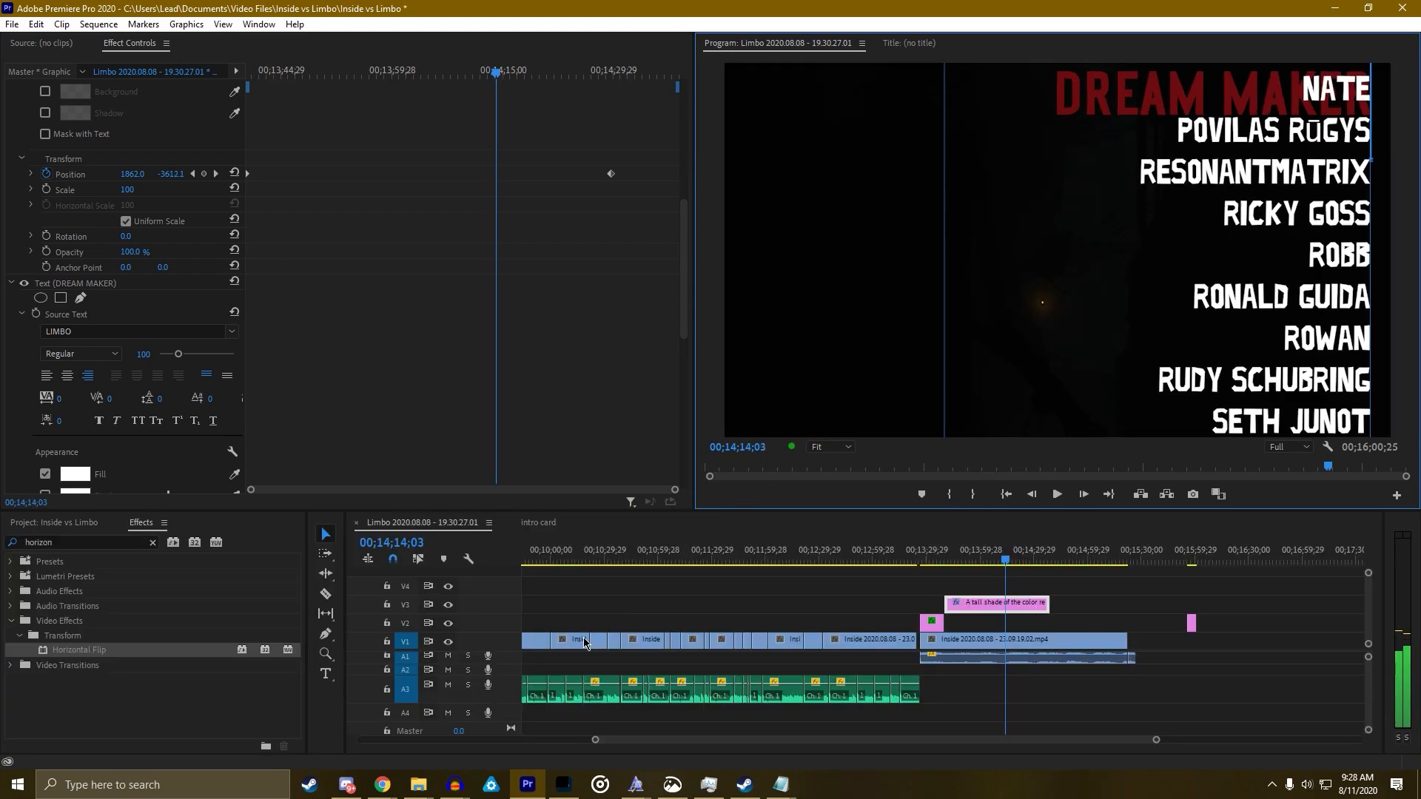
Preview the intro full-window from the start of the sequence
drag(605, 742, 329, 732)
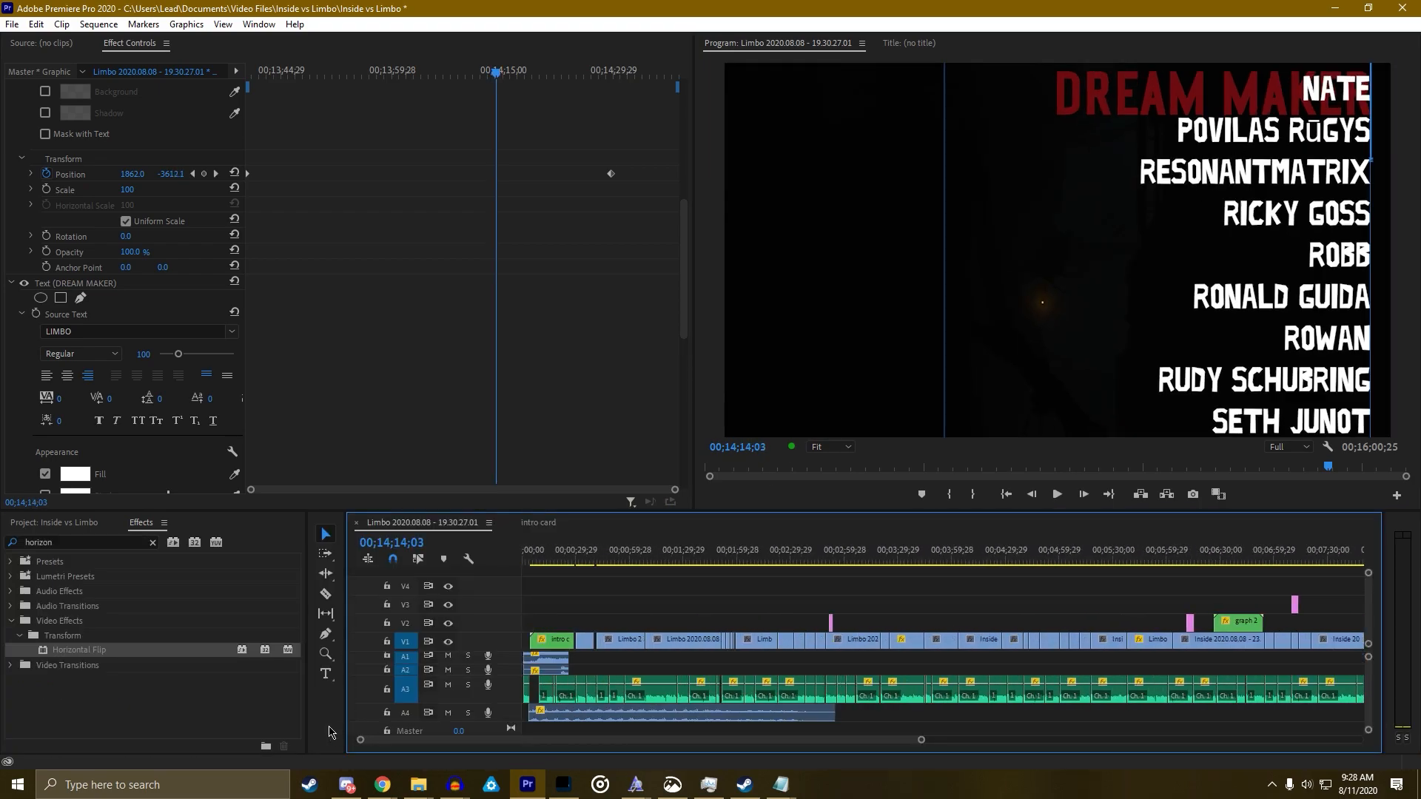
click(531, 563)
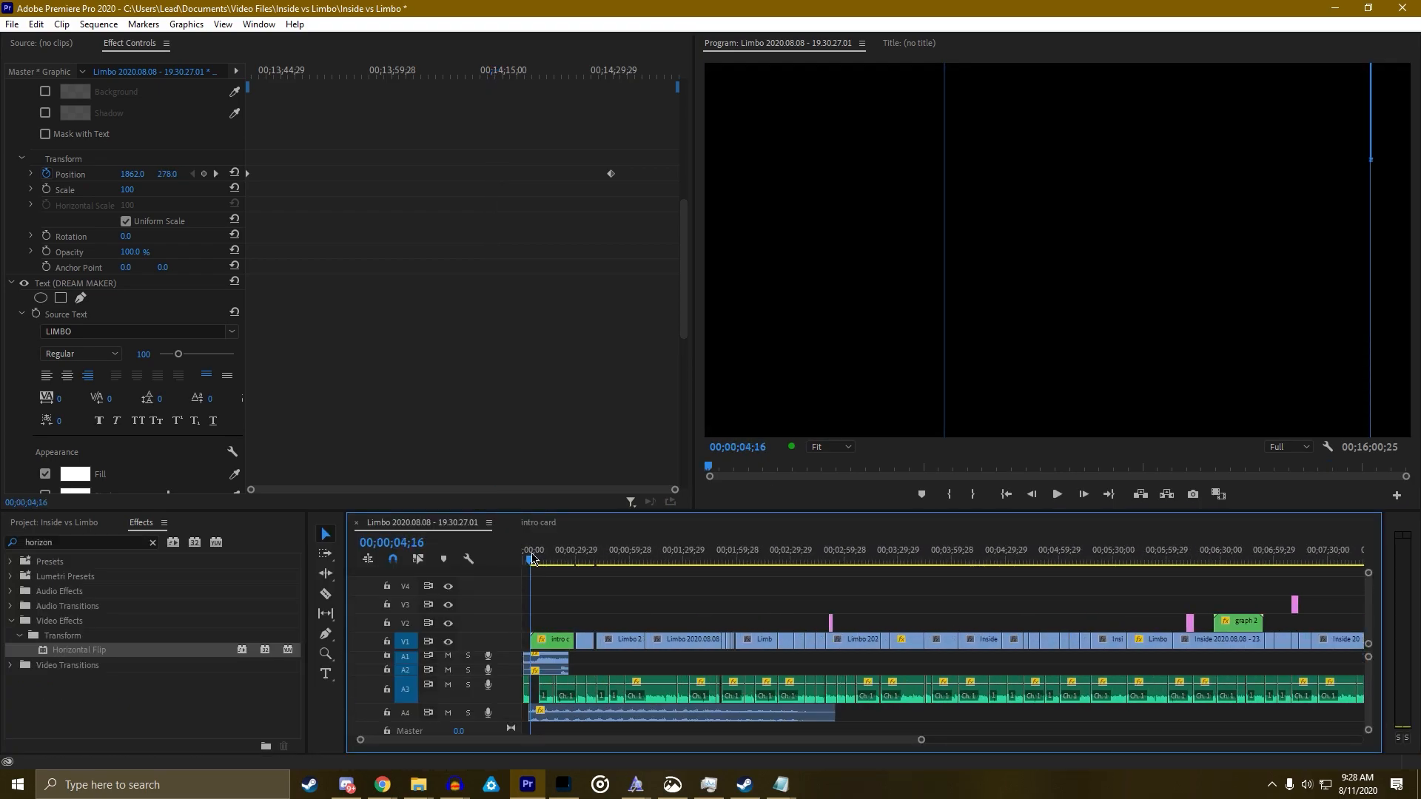
key(grave)
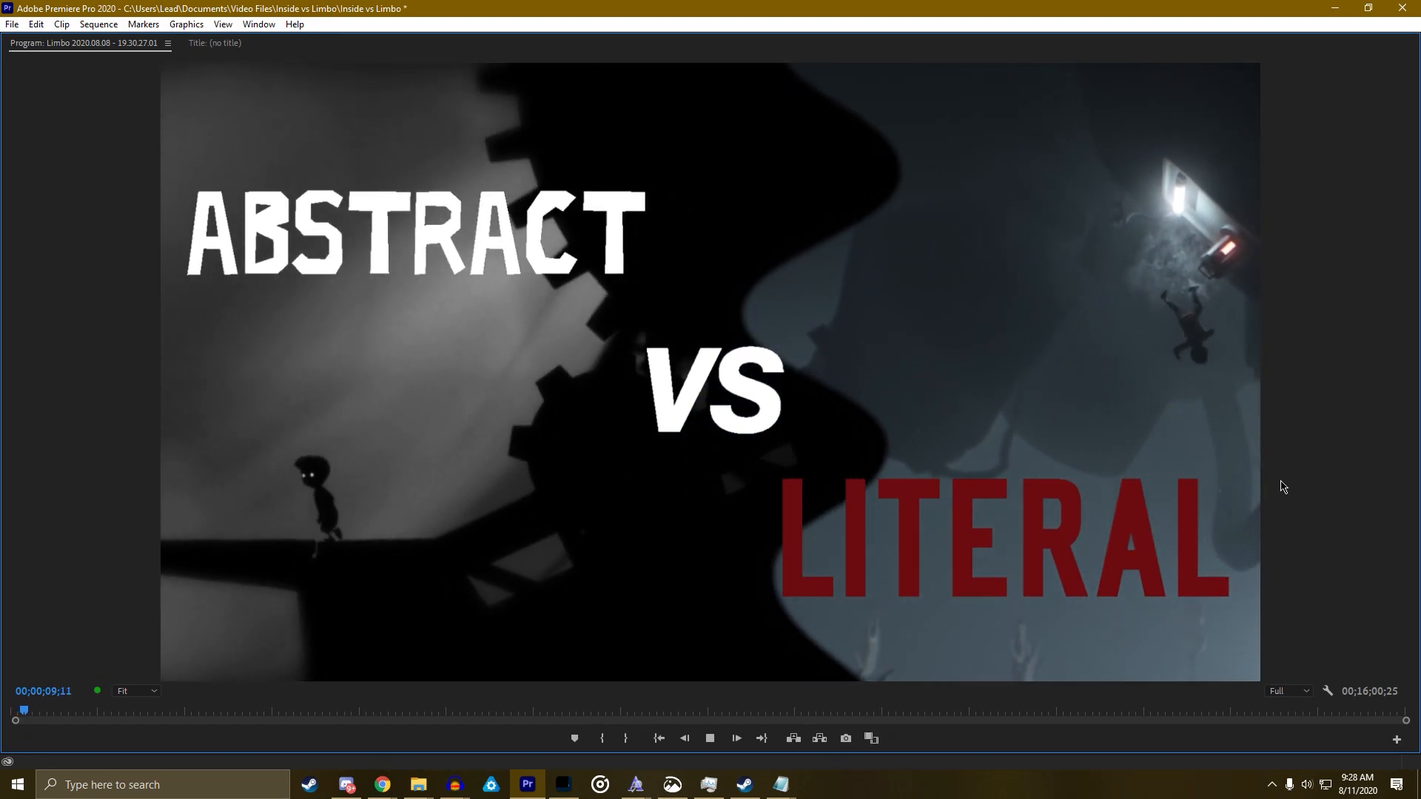
key(grave)
key(space)
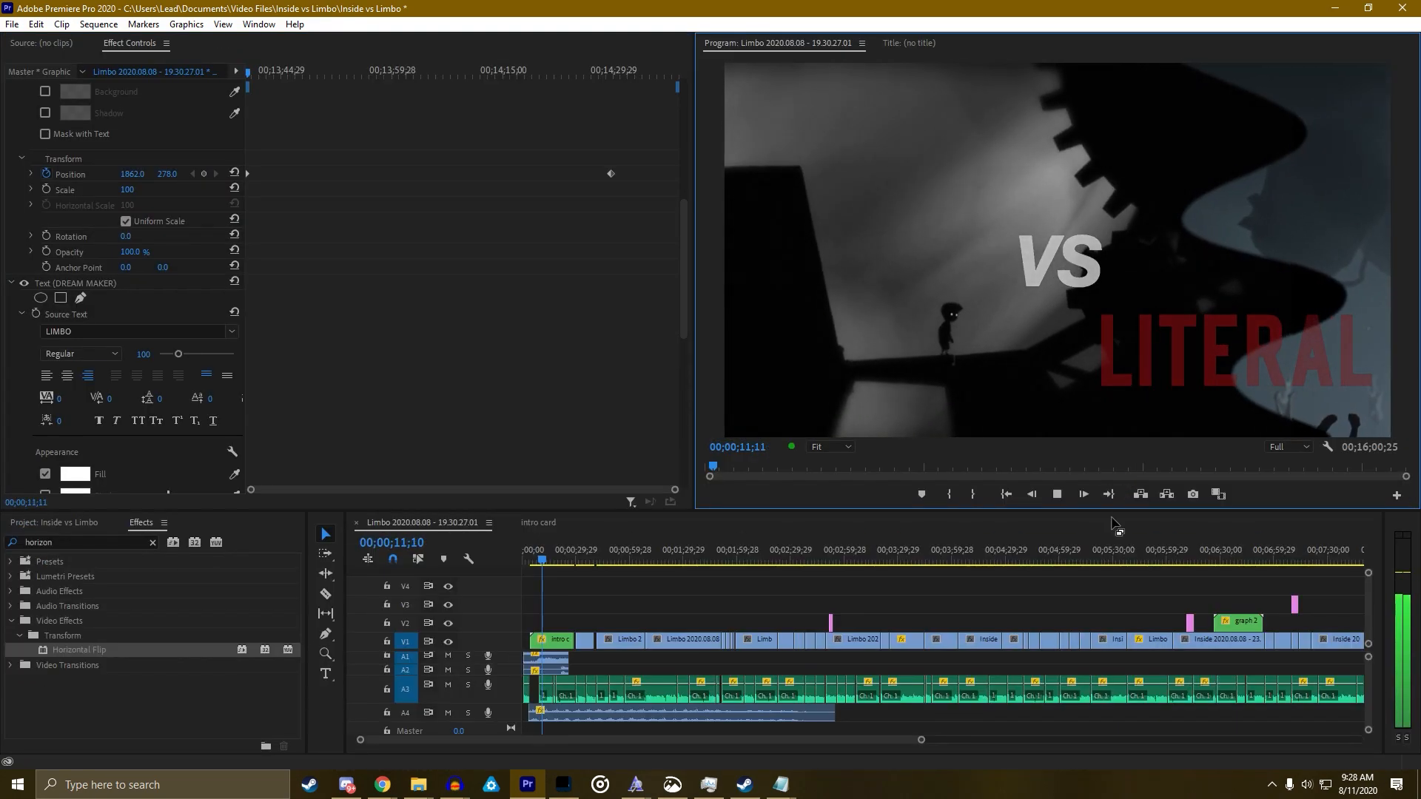
Zoom the timeline around 00;13;40;03 near the credits start and save the project
click(696, 751)
drag(689, 741, 937, 722)
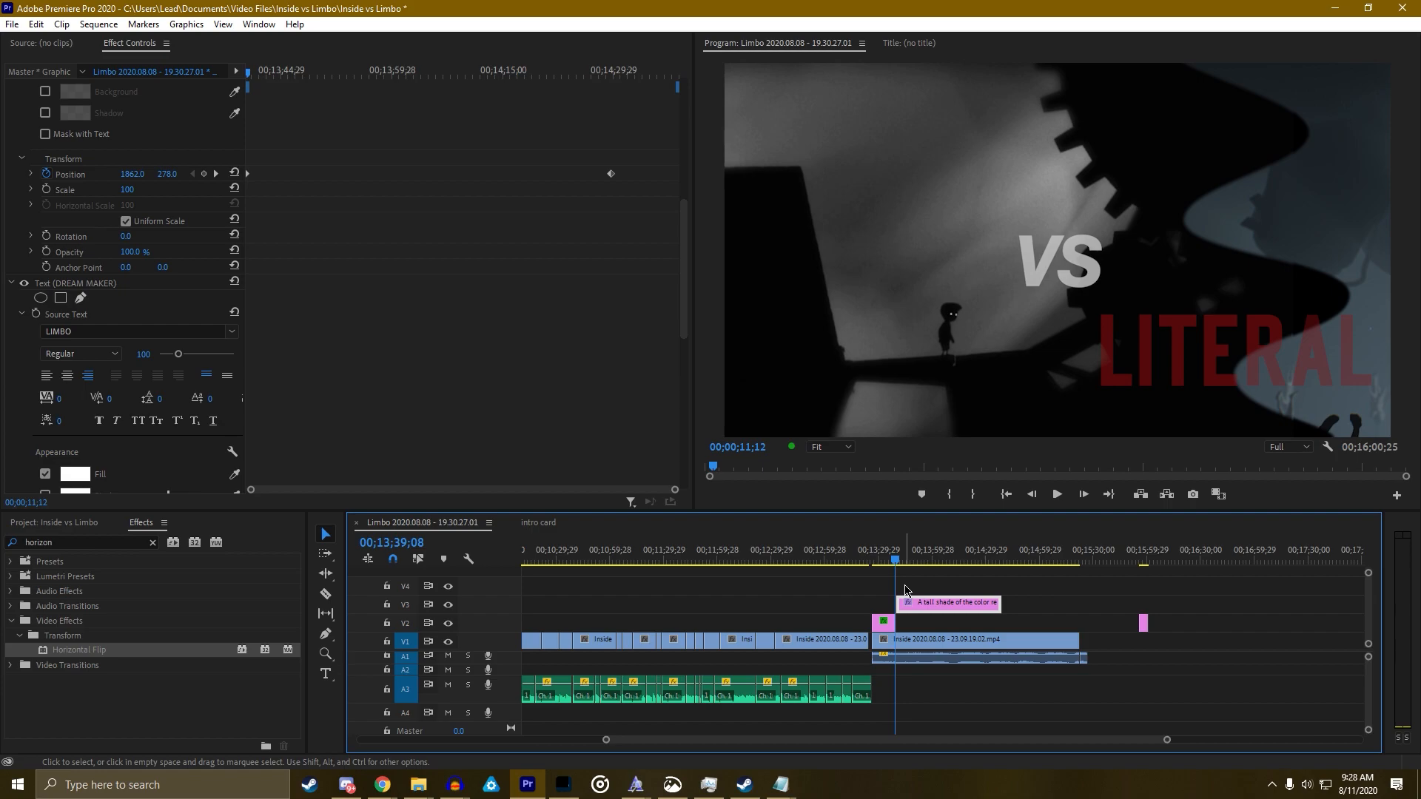
drag(1168, 742, 1022, 750)
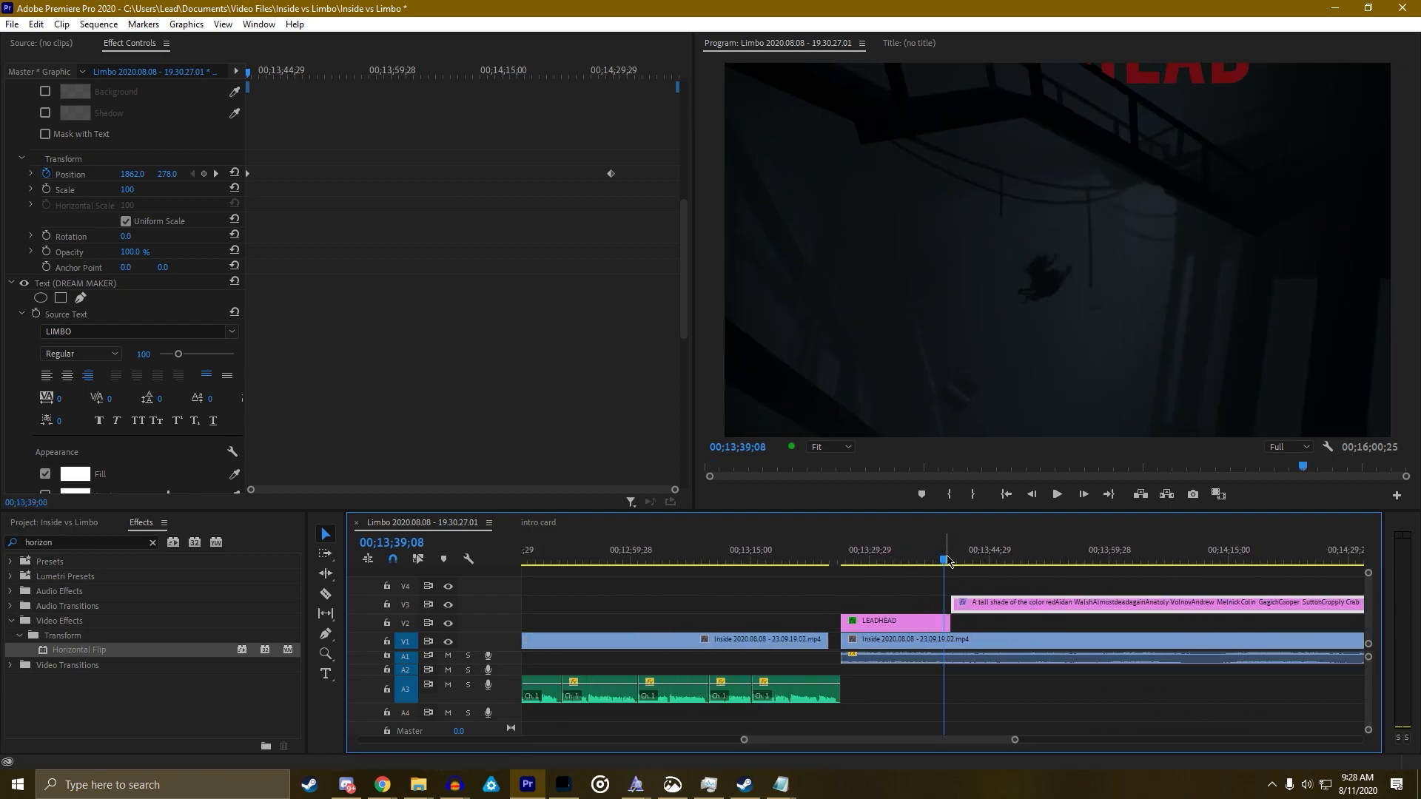
drag(949, 562, 1054, 606)
drag(1015, 742, 1093, 740)
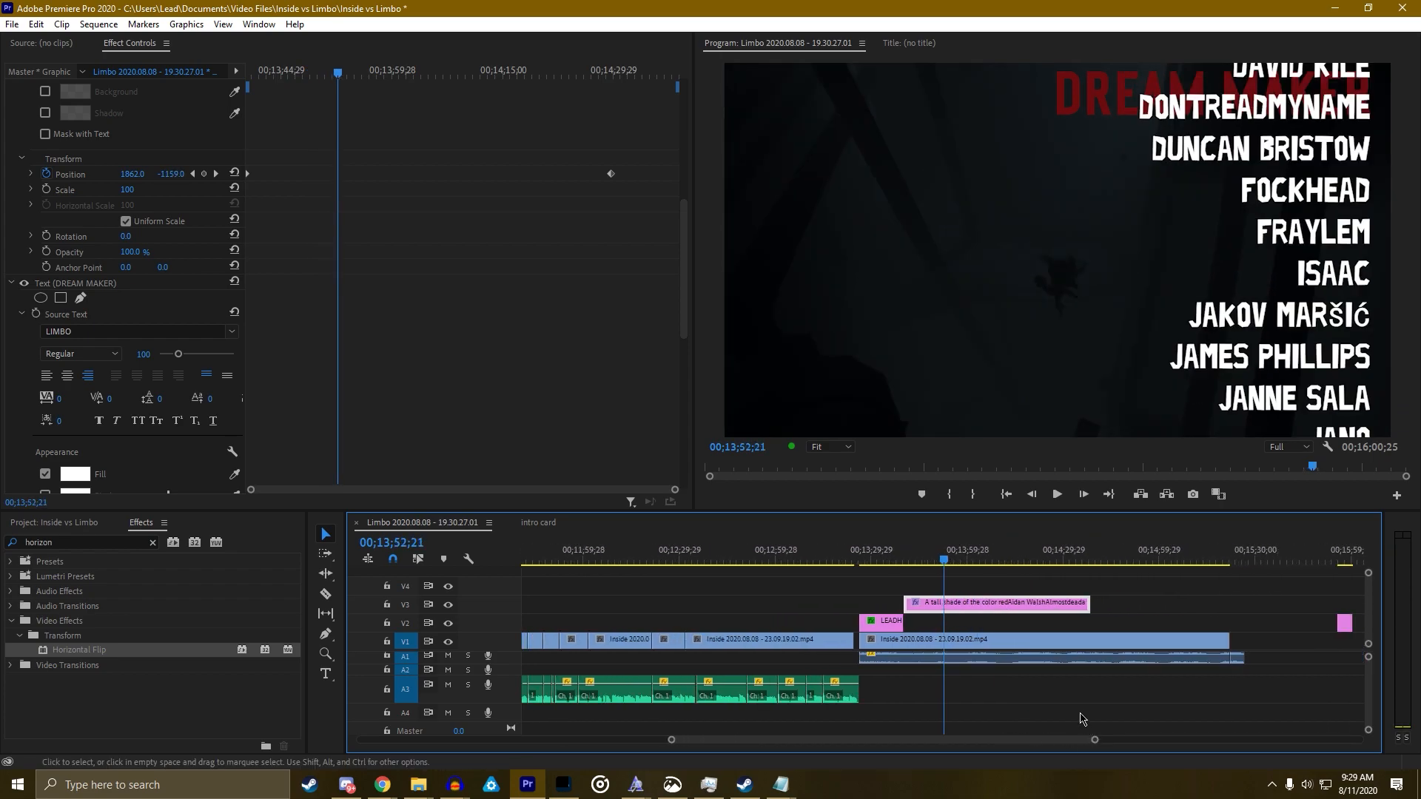
key(ctrl+s)
Scrub and replay around 00;13;40 to check where the credits first appear
drag(923, 564, 905, 562)
key(space)
click(907, 560)
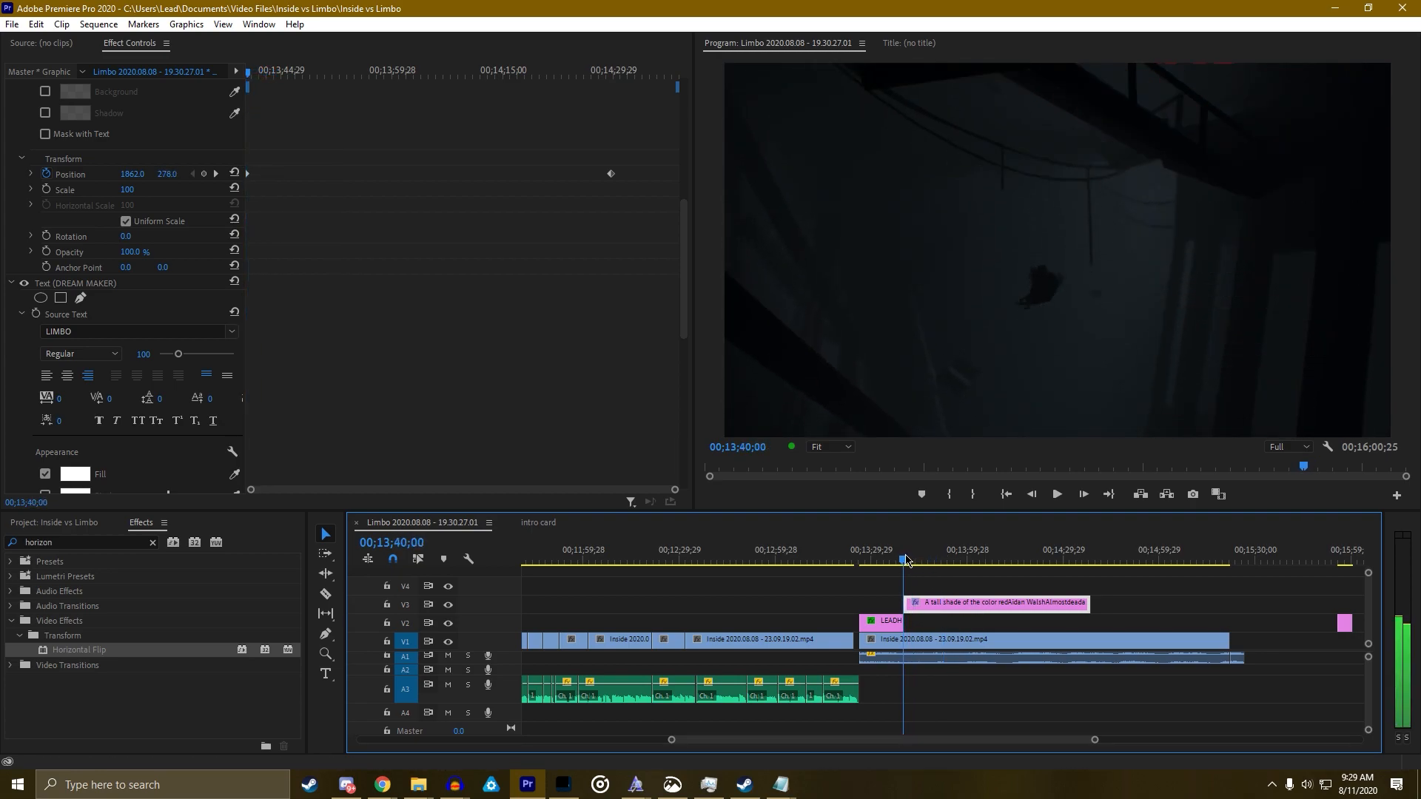
key(space)
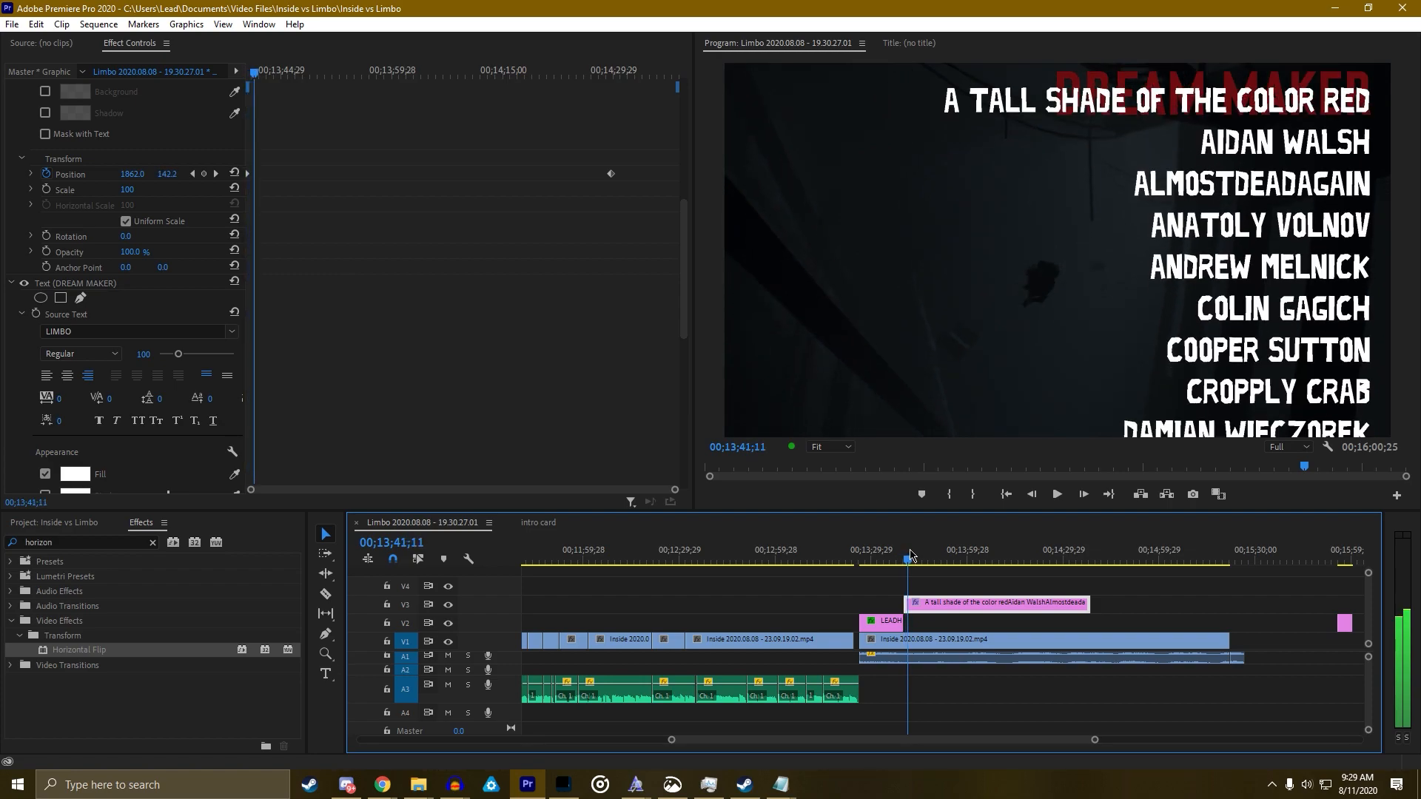
drag(910, 554, 907, 554)
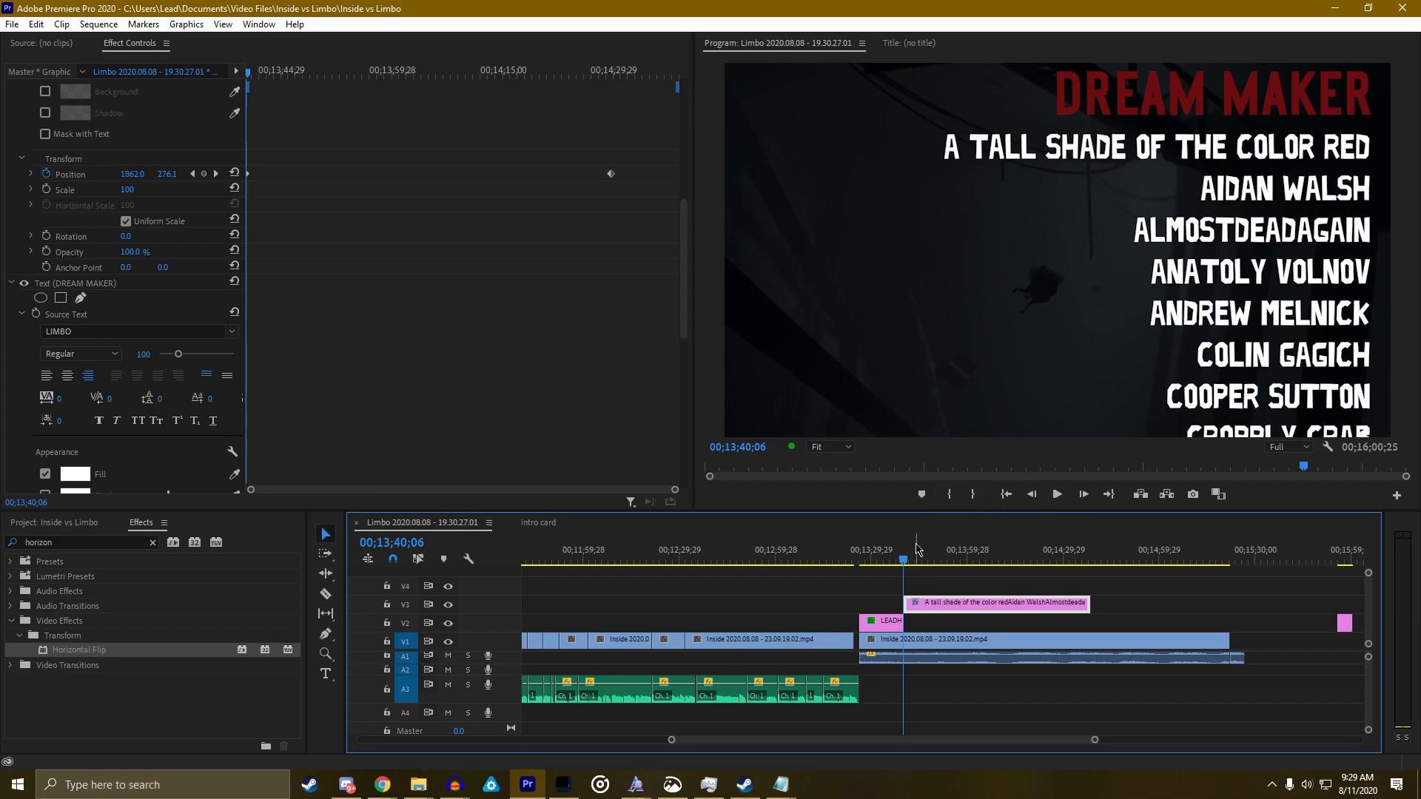
drag(907, 561, 892, 566)
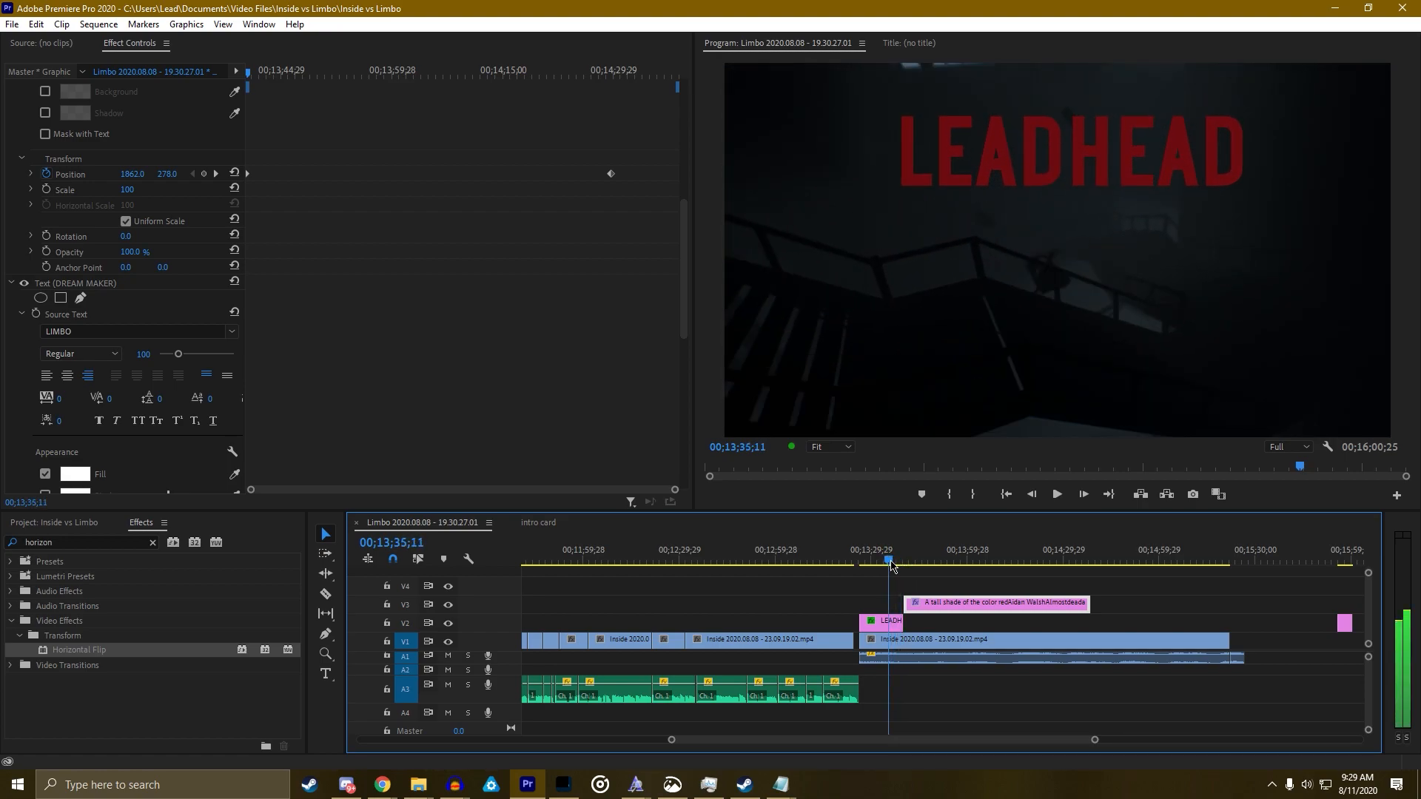
Extend the credits clip start about two seconds earlier and check frames to 00;13;35;11
drag(907, 607, 903, 604)
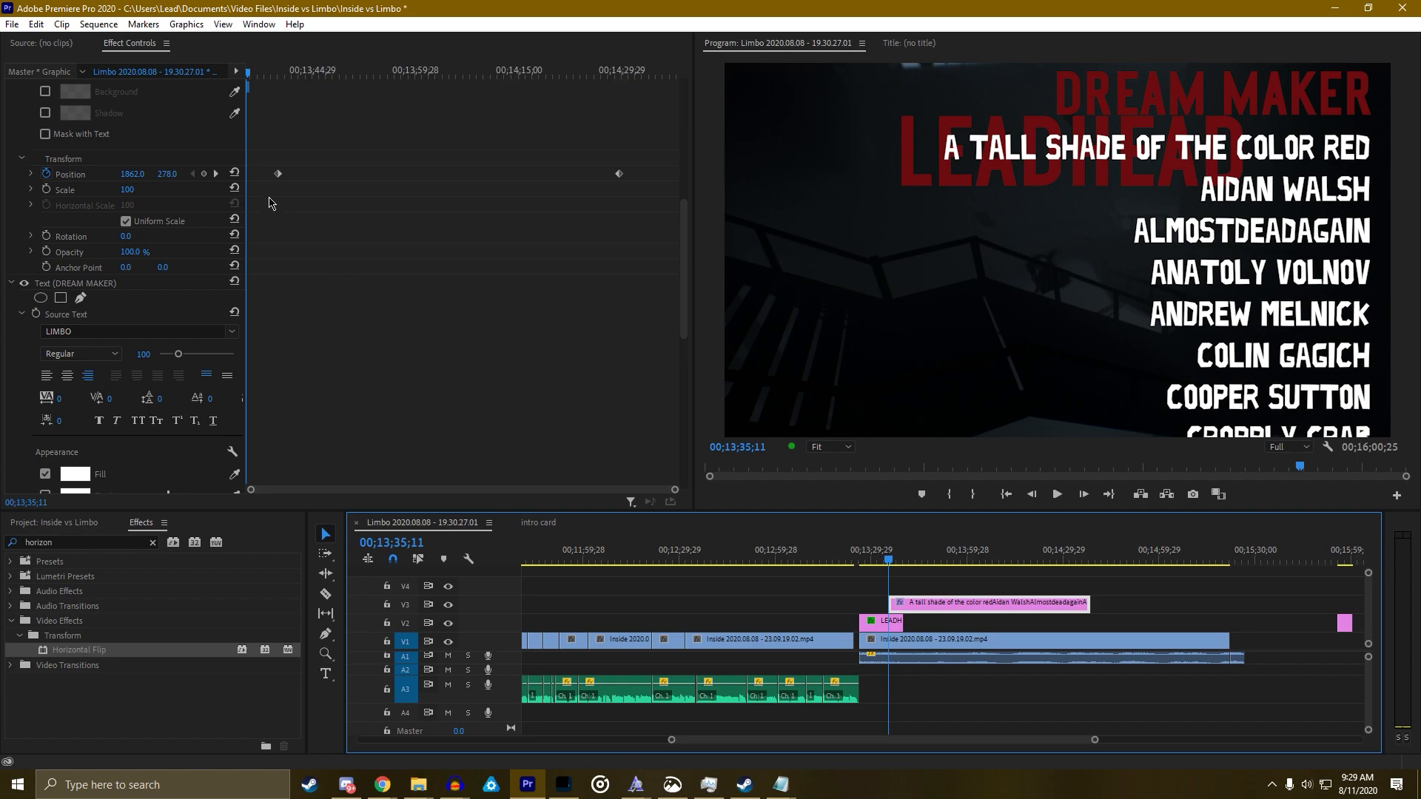
drag(889, 603, 883, 602)
click(885, 566)
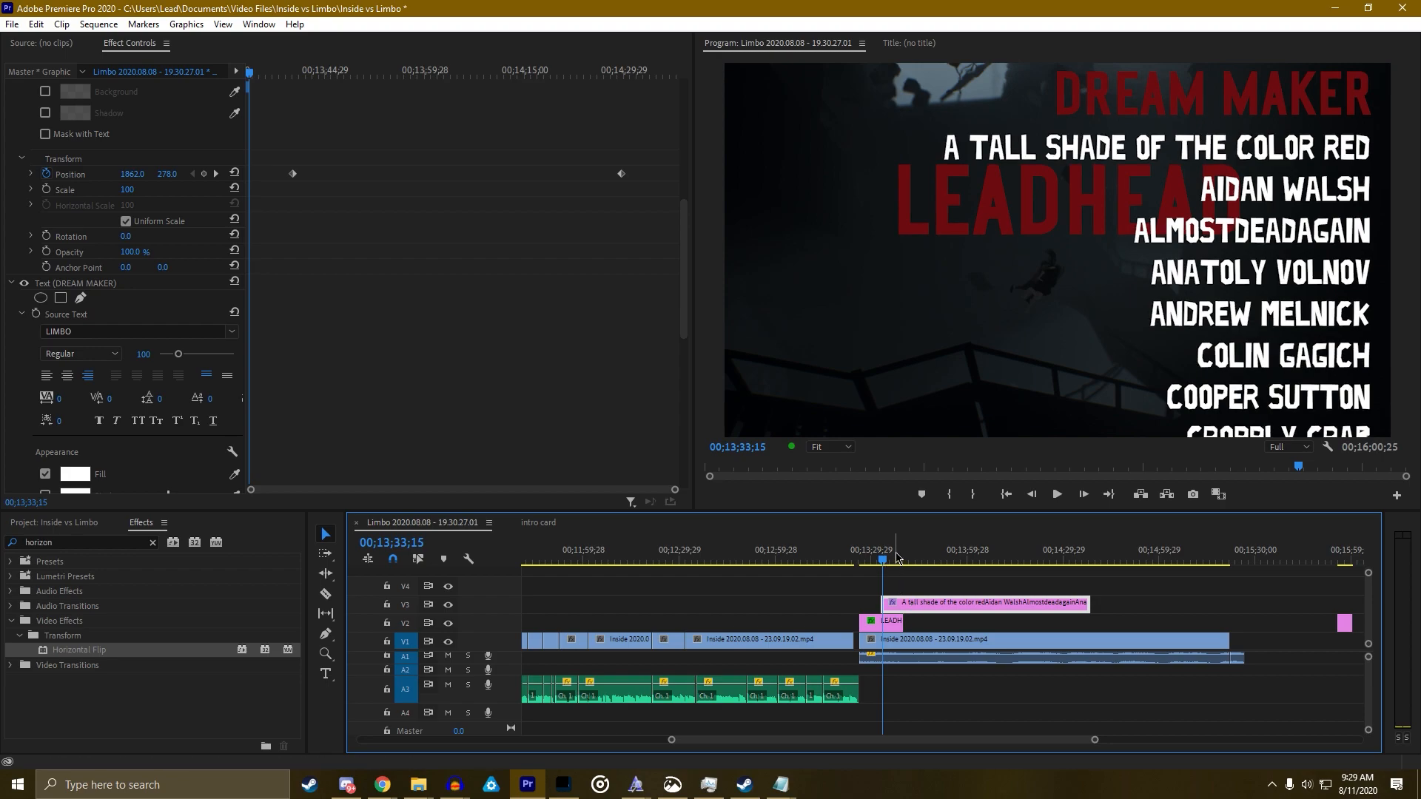
click(886, 565)
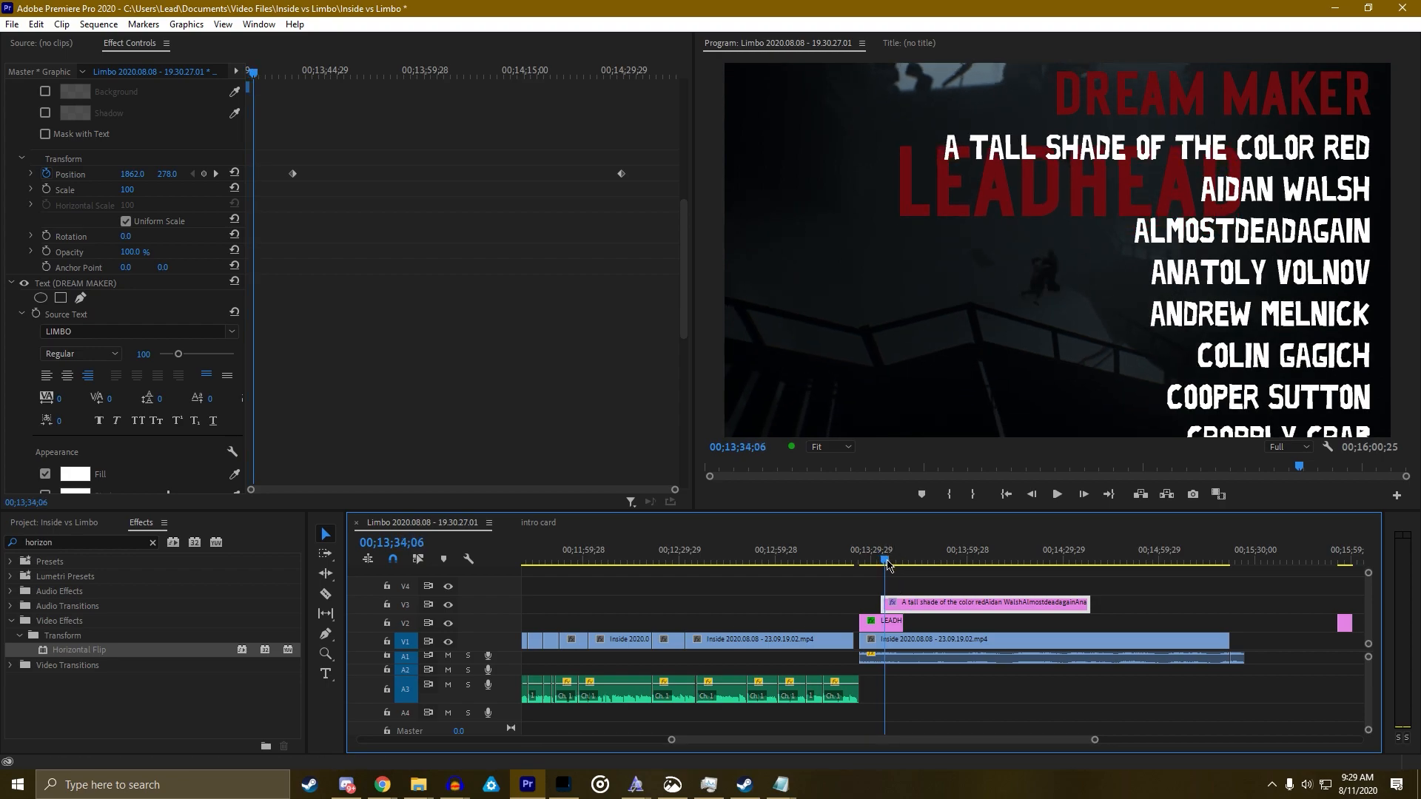
click(888, 565)
click(889, 564)
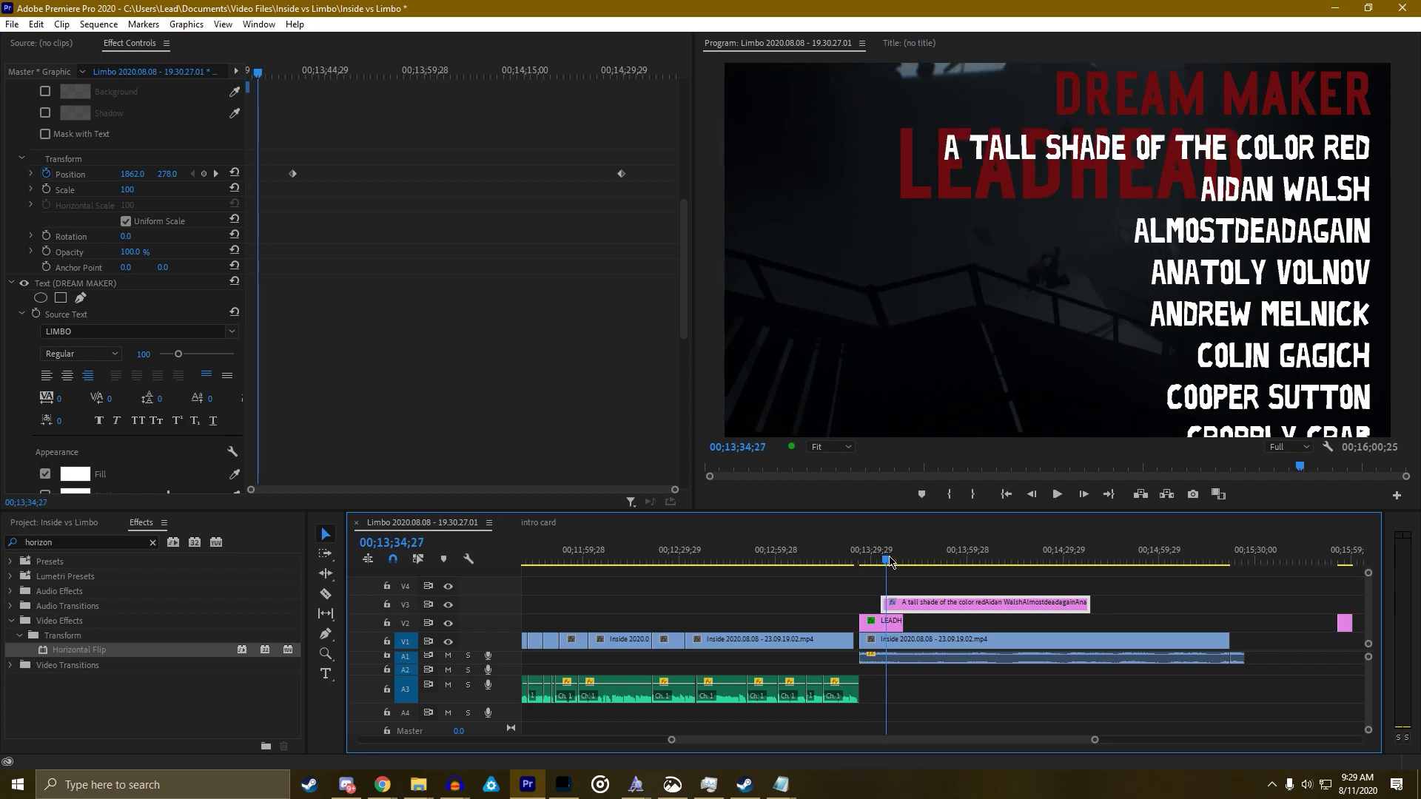
click(892, 564)
Cut the credits graphic at 00;13;35;04 and delete the leftover sliver before it
click(890, 560)
key(c)
click(888, 604)
key(v)
click(885, 604)
key(Delete)
click(893, 603)
Keyframe Vector Motion Position, moving the credits far above the frame (Y -3329) at the end
scroll(370, 326, down, 5)
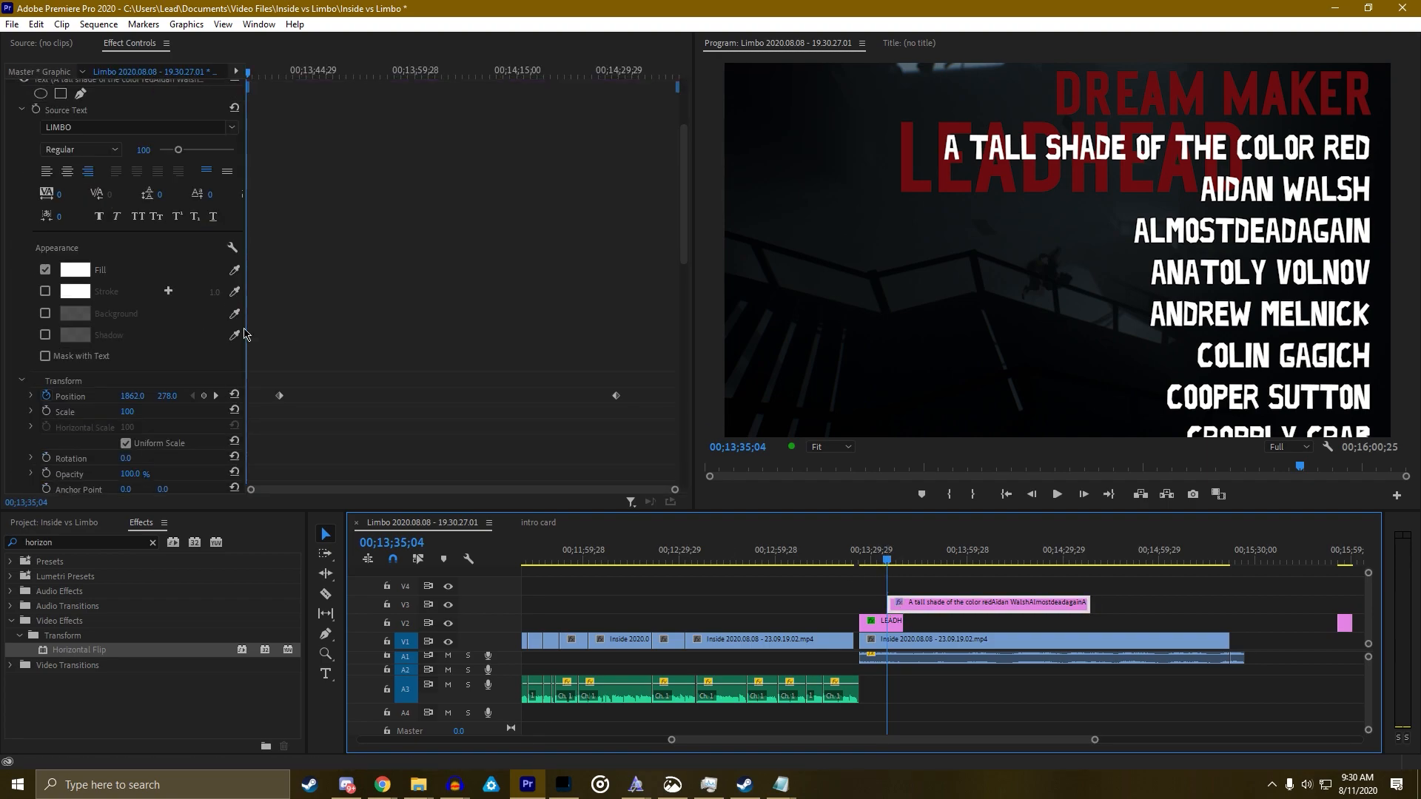
click(215, 248)
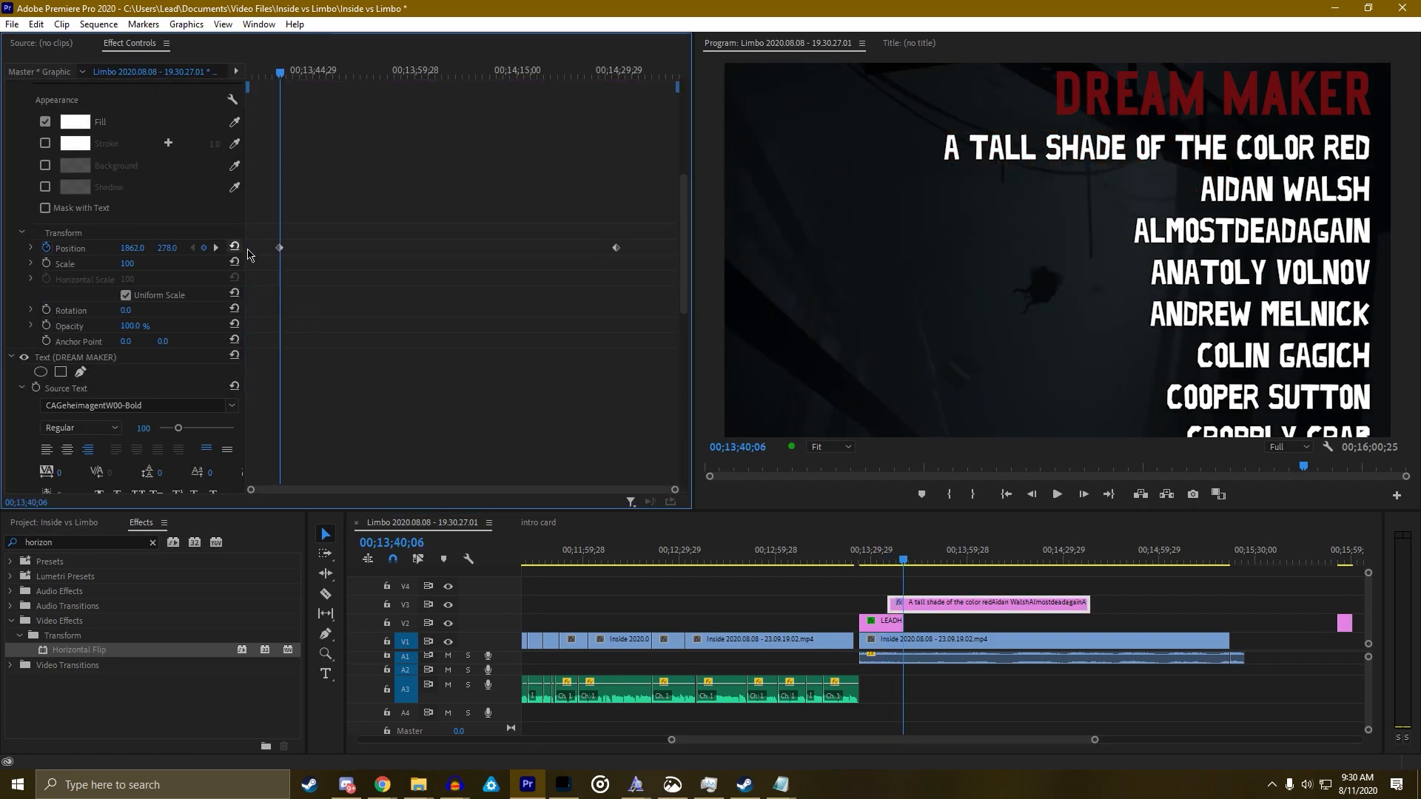
click(215, 248)
scroll(363, 286, up, 5)
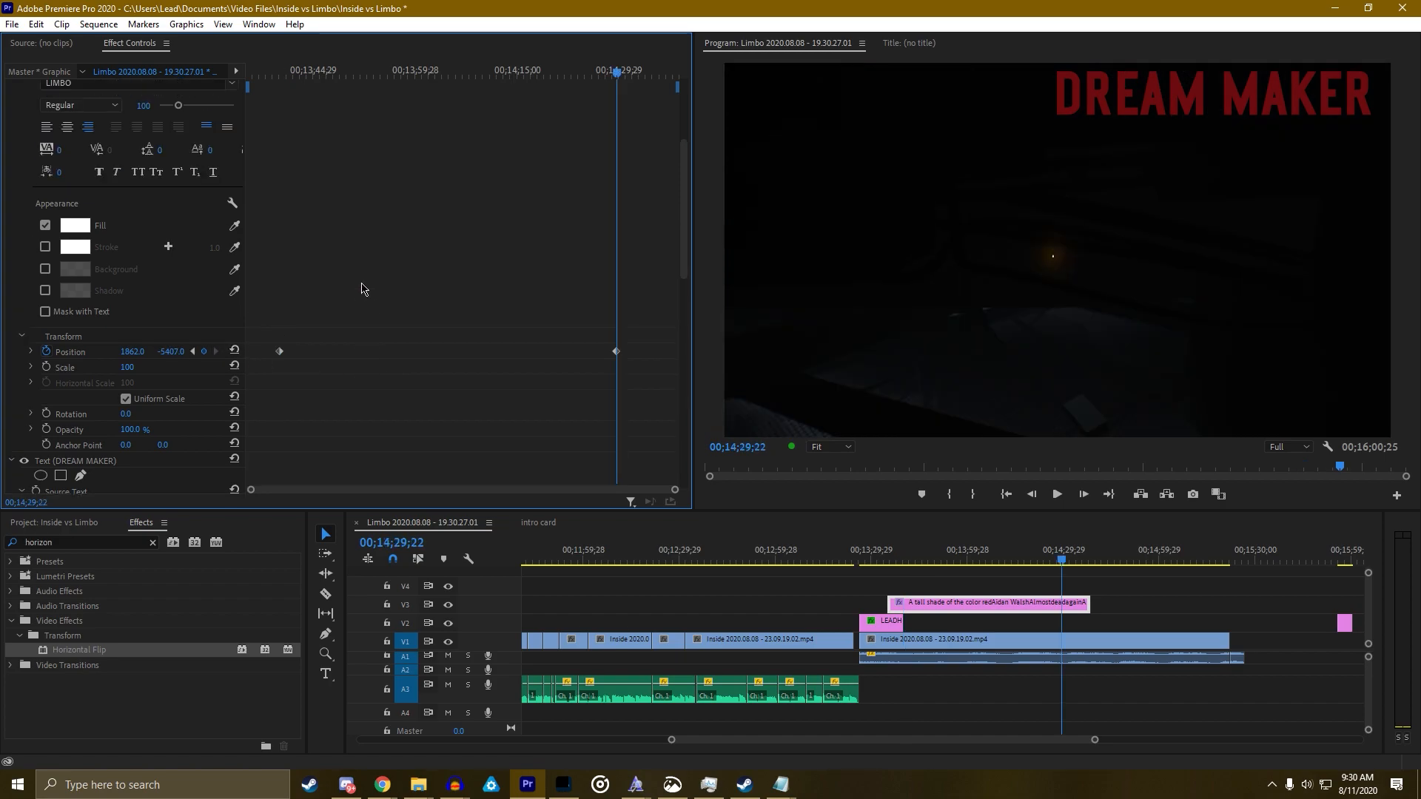
scroll(358, 280, up, 2)
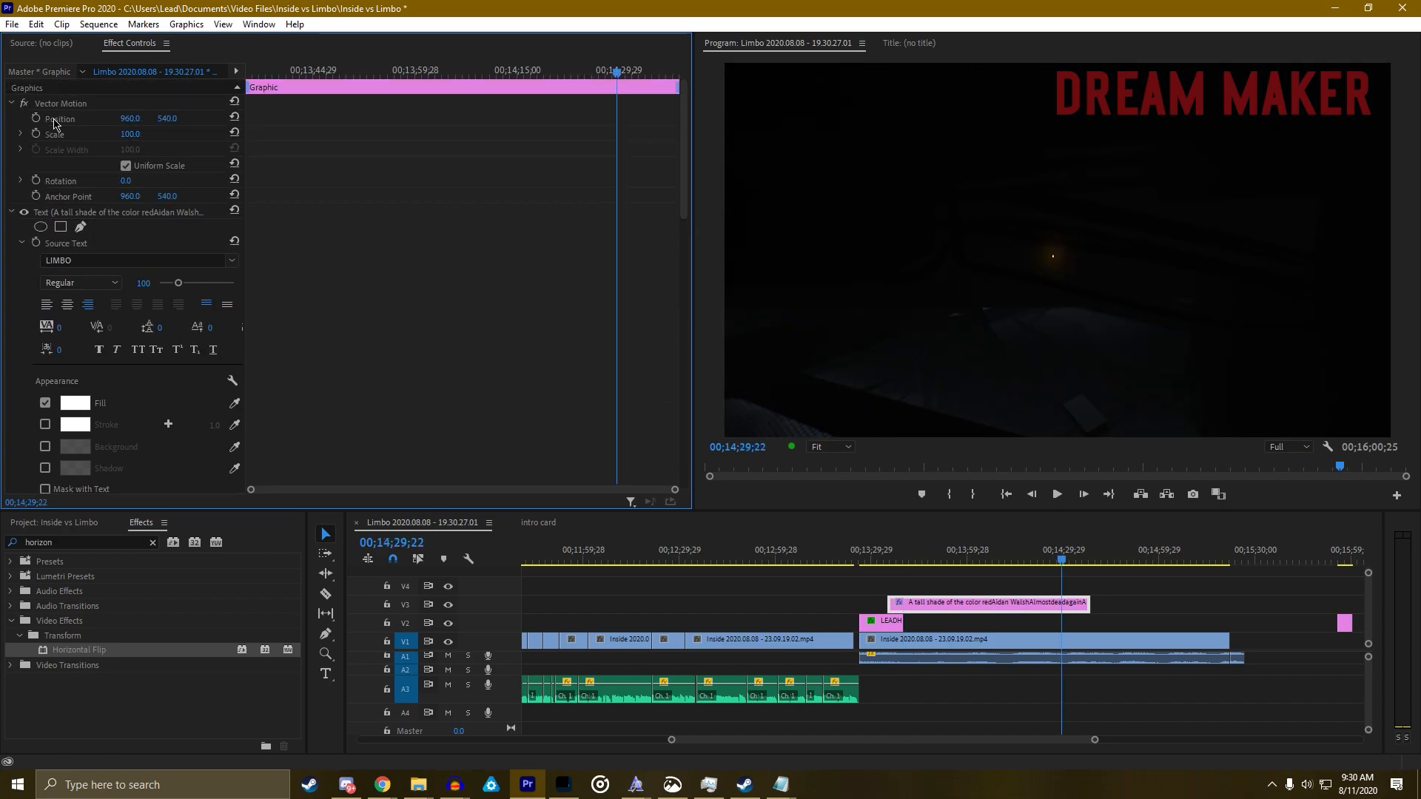
click(37, 118)
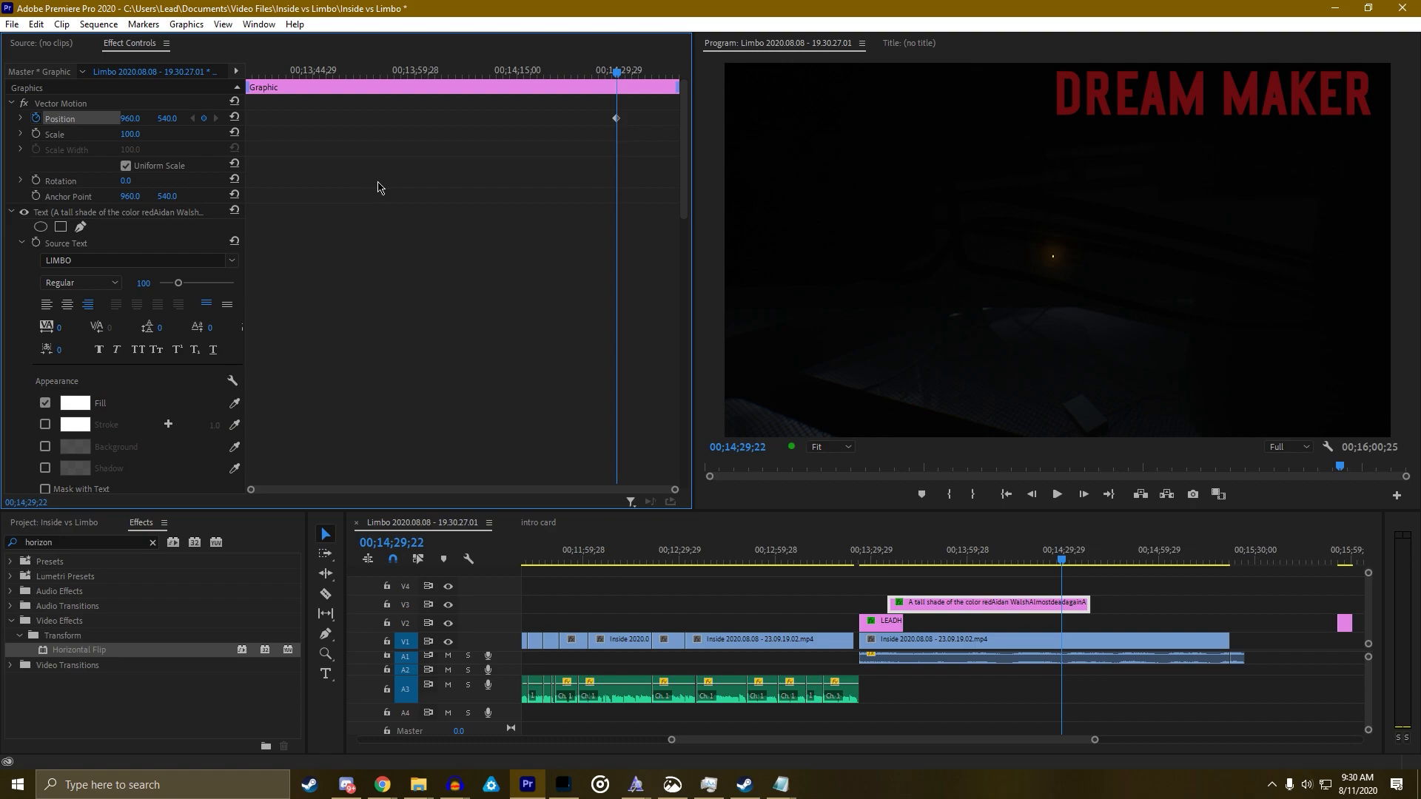
scroll(373, 192, down, 4)
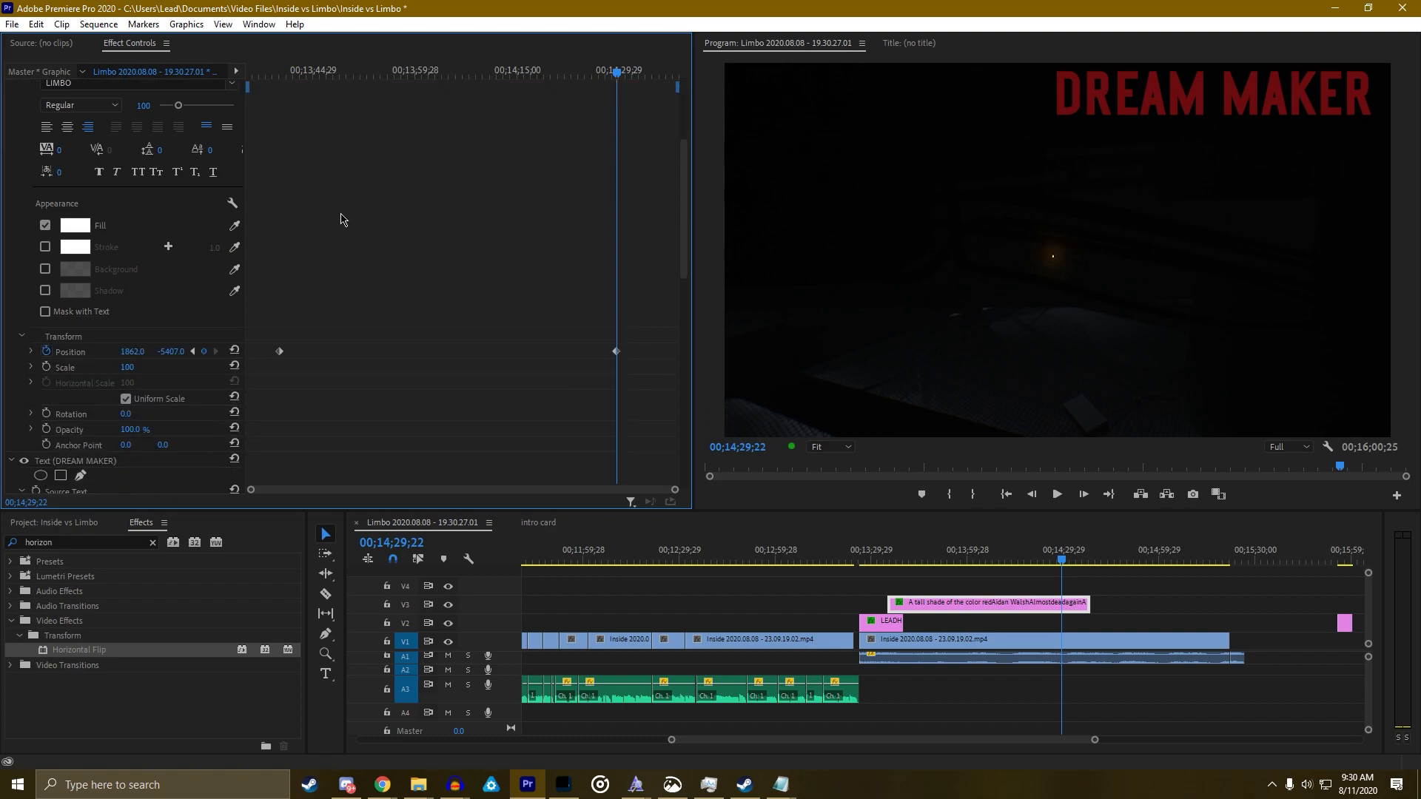
scroll(283, 348, down, 1)
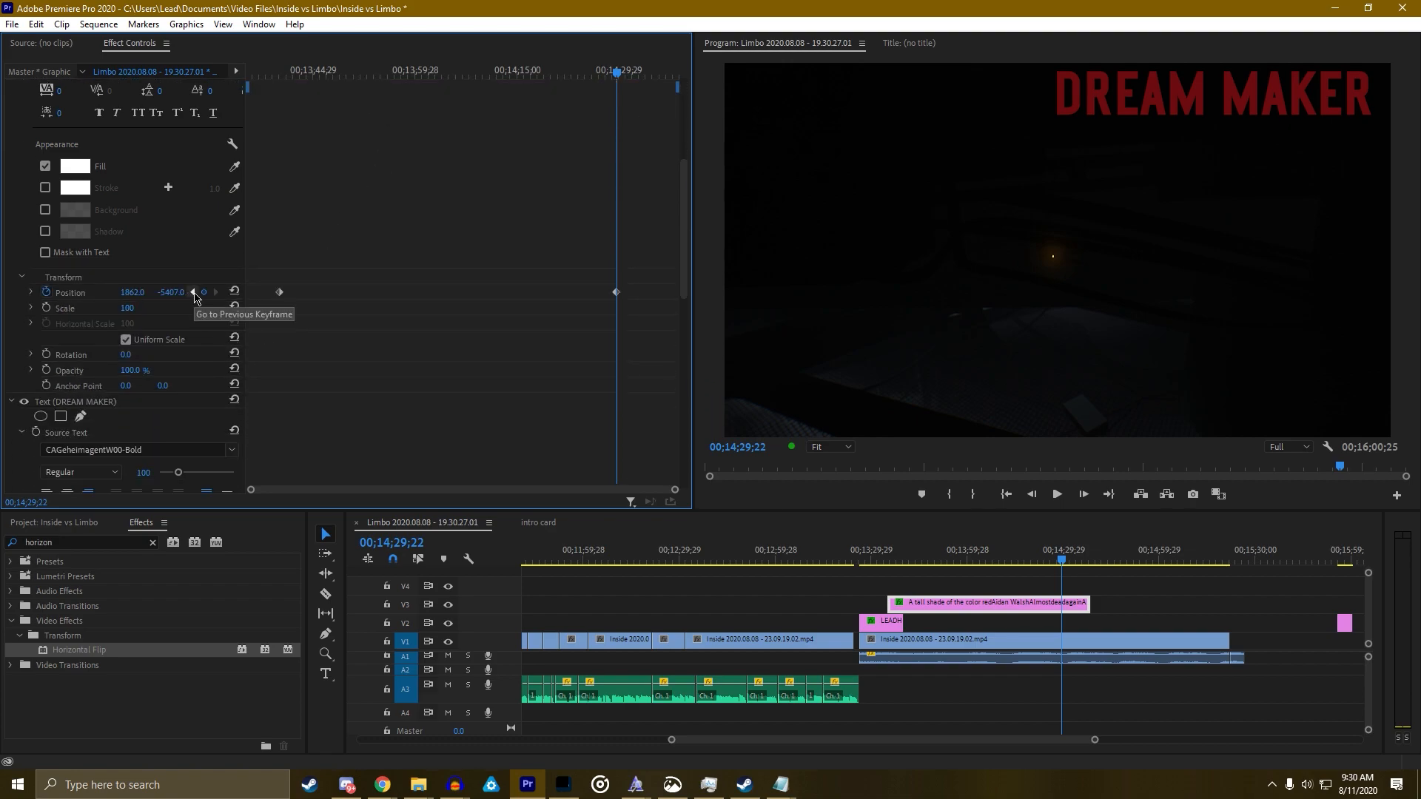
click(193, 293)
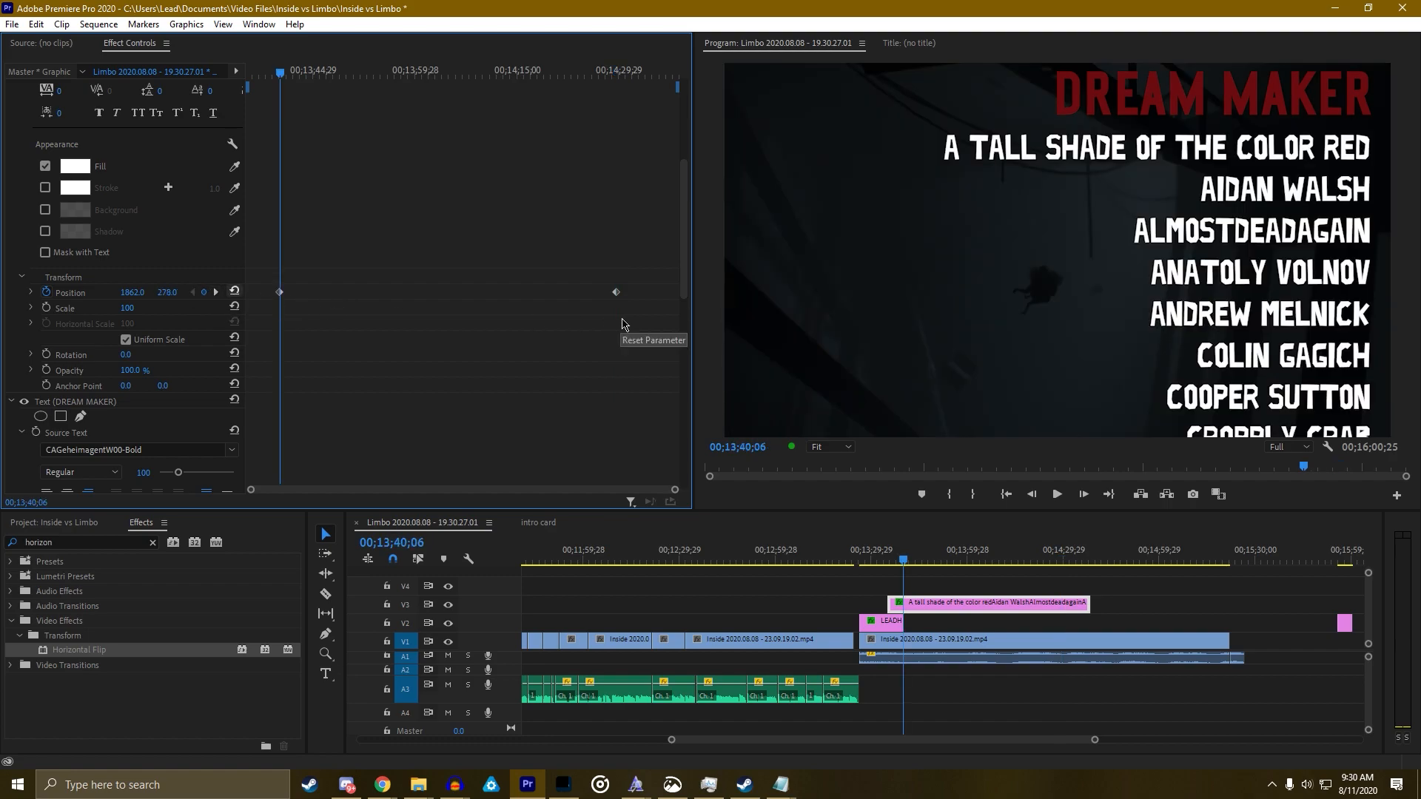
scroll(318, 274, up, 4)
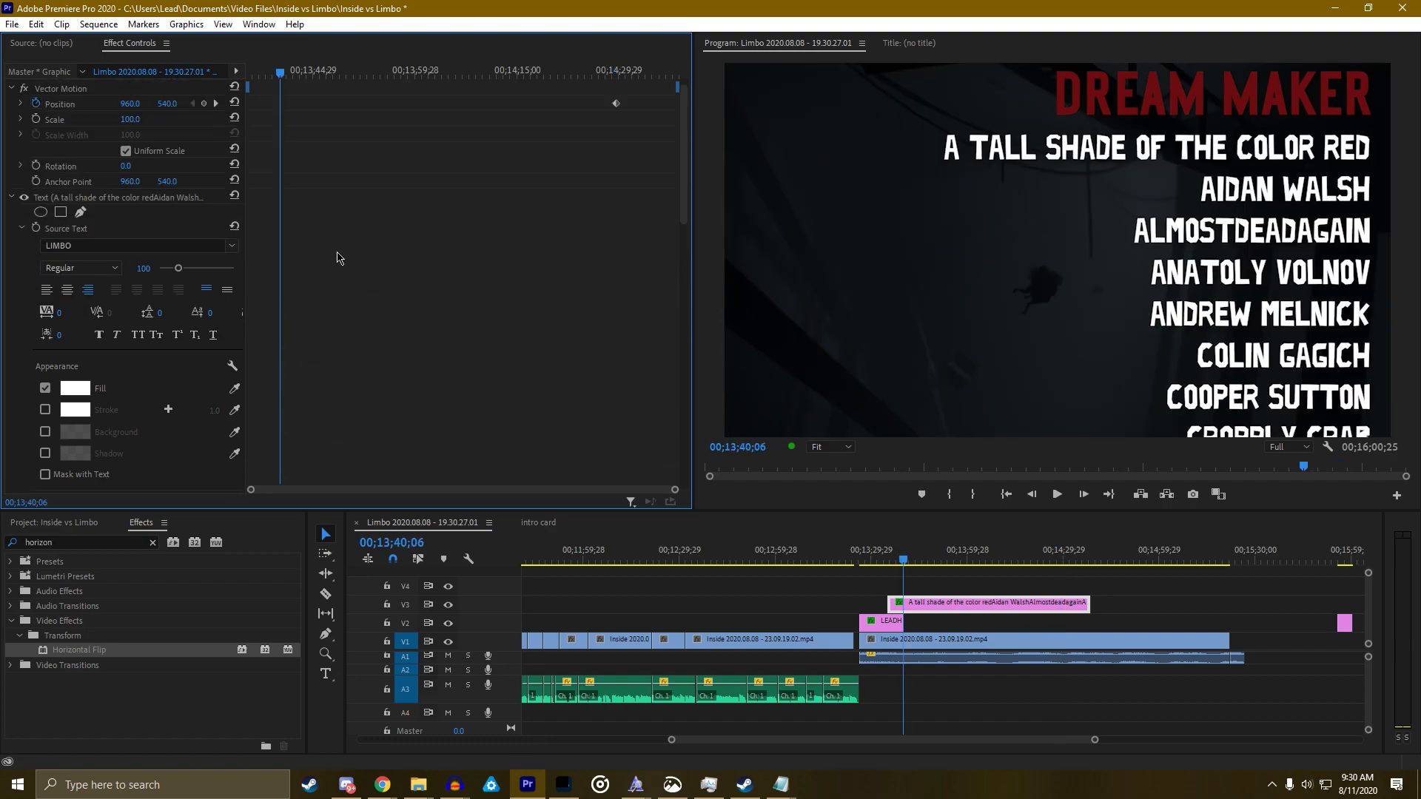
click(216, 119)
drag(167, 118, 3, 119)
Add a clip-start keyframe placing the credits below the frame at Position Y 1595
scroll(323, 200, down, 2)
scroll(412, 197, up, 2)
scroll(412, 197, down, 4)
click(194, 411)
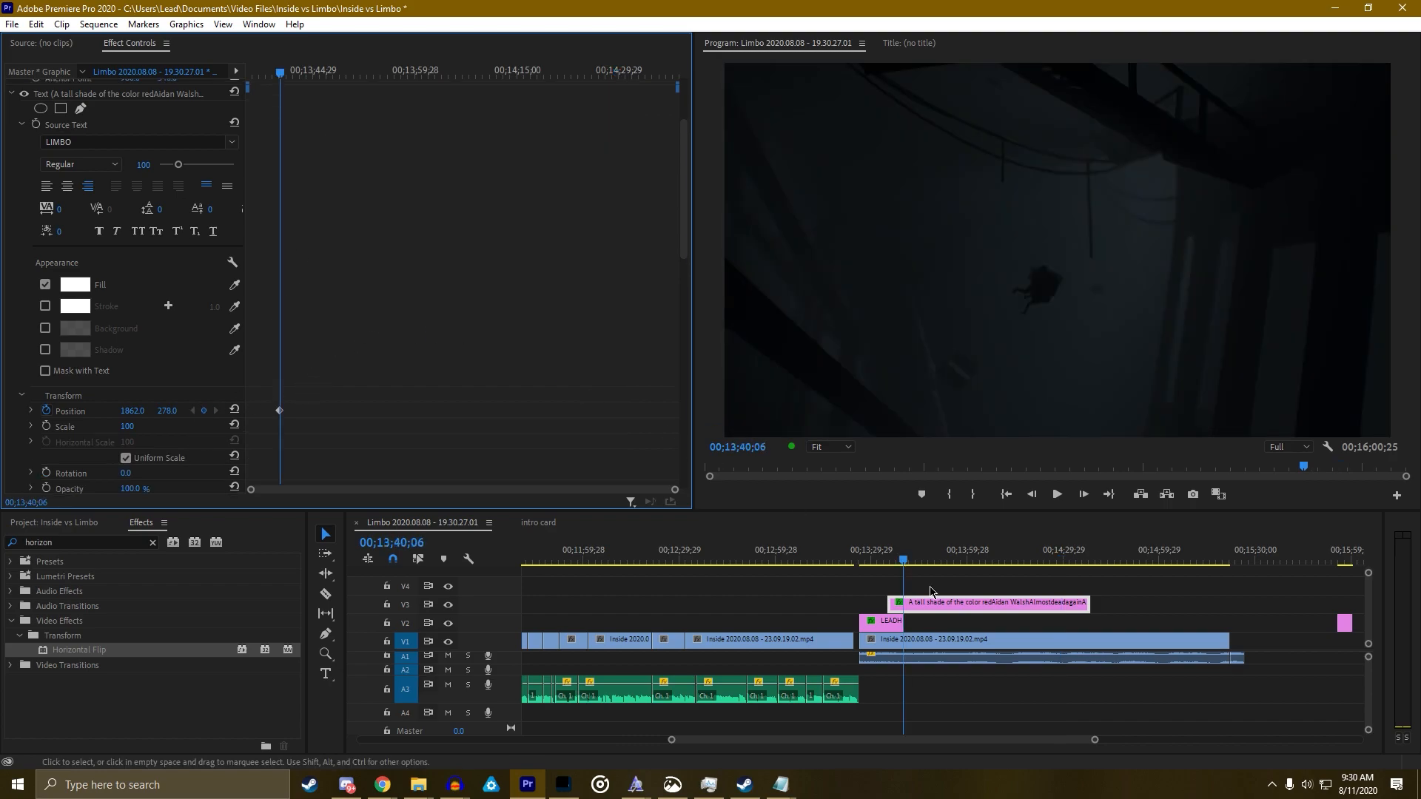
drag(280, 74, 211, 82)
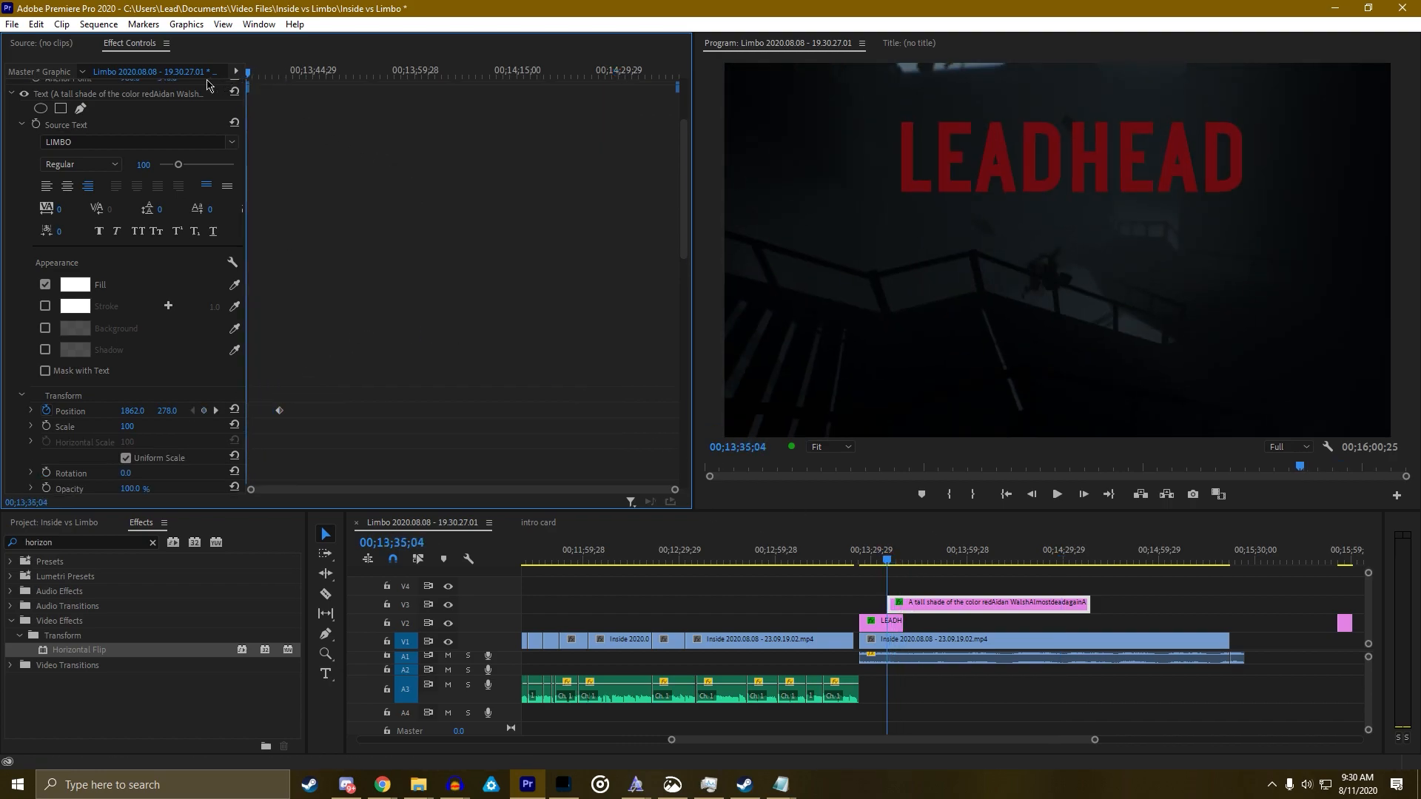
scroll(309, 153, up, 4)
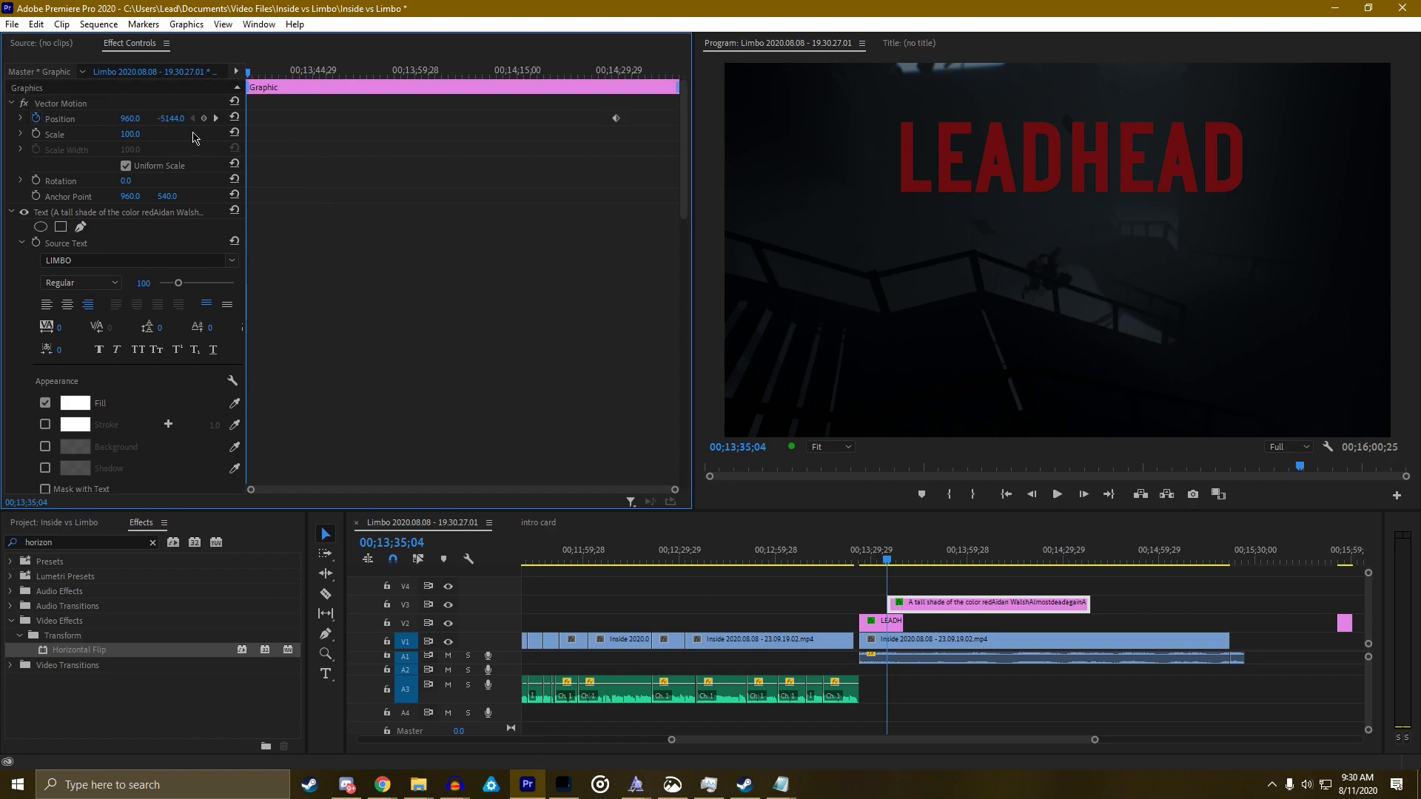
click(204, 117)
drag(170, 119, 677, 119)
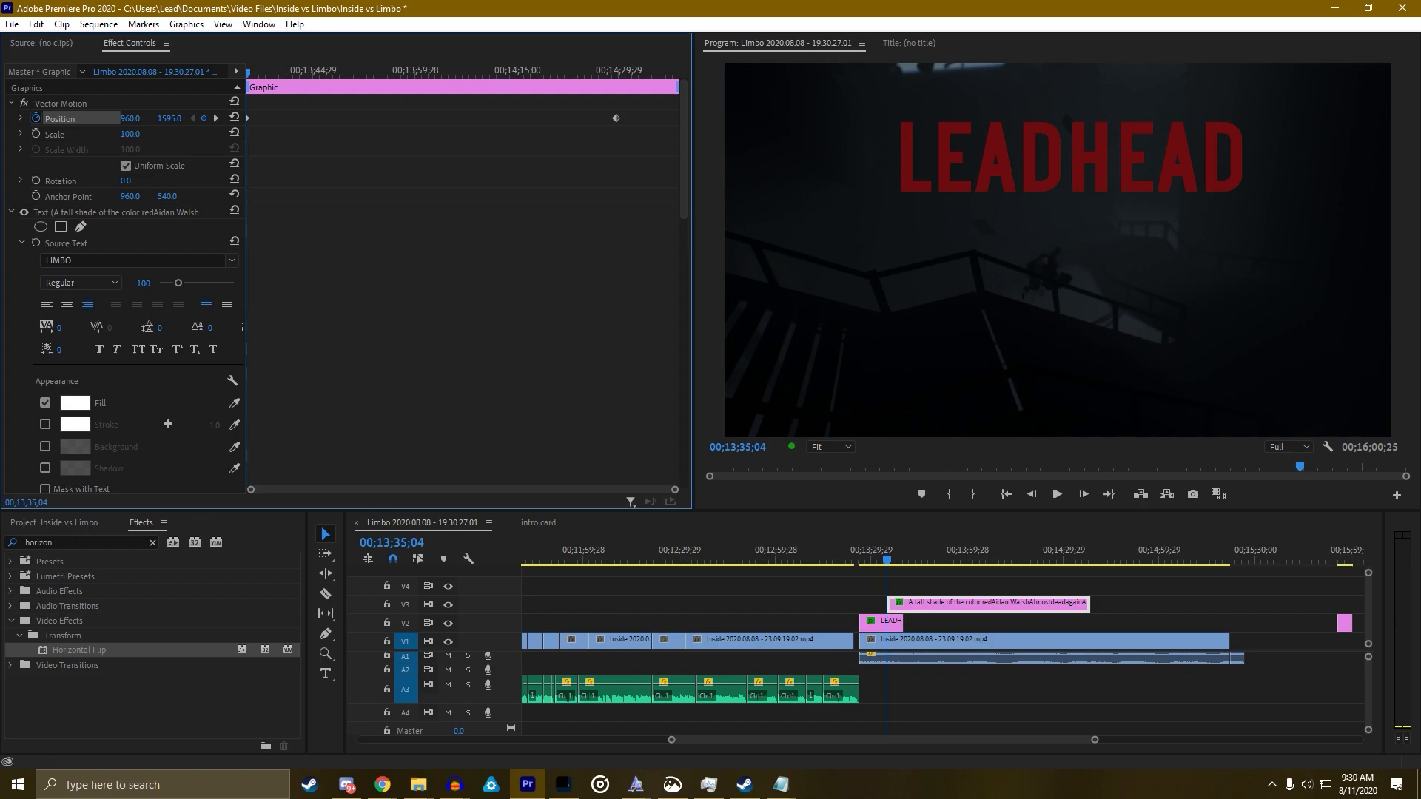
Set the end screen template clip to 25 seconds and place it later on track V4
drag(1344, 622, 1096, 585)
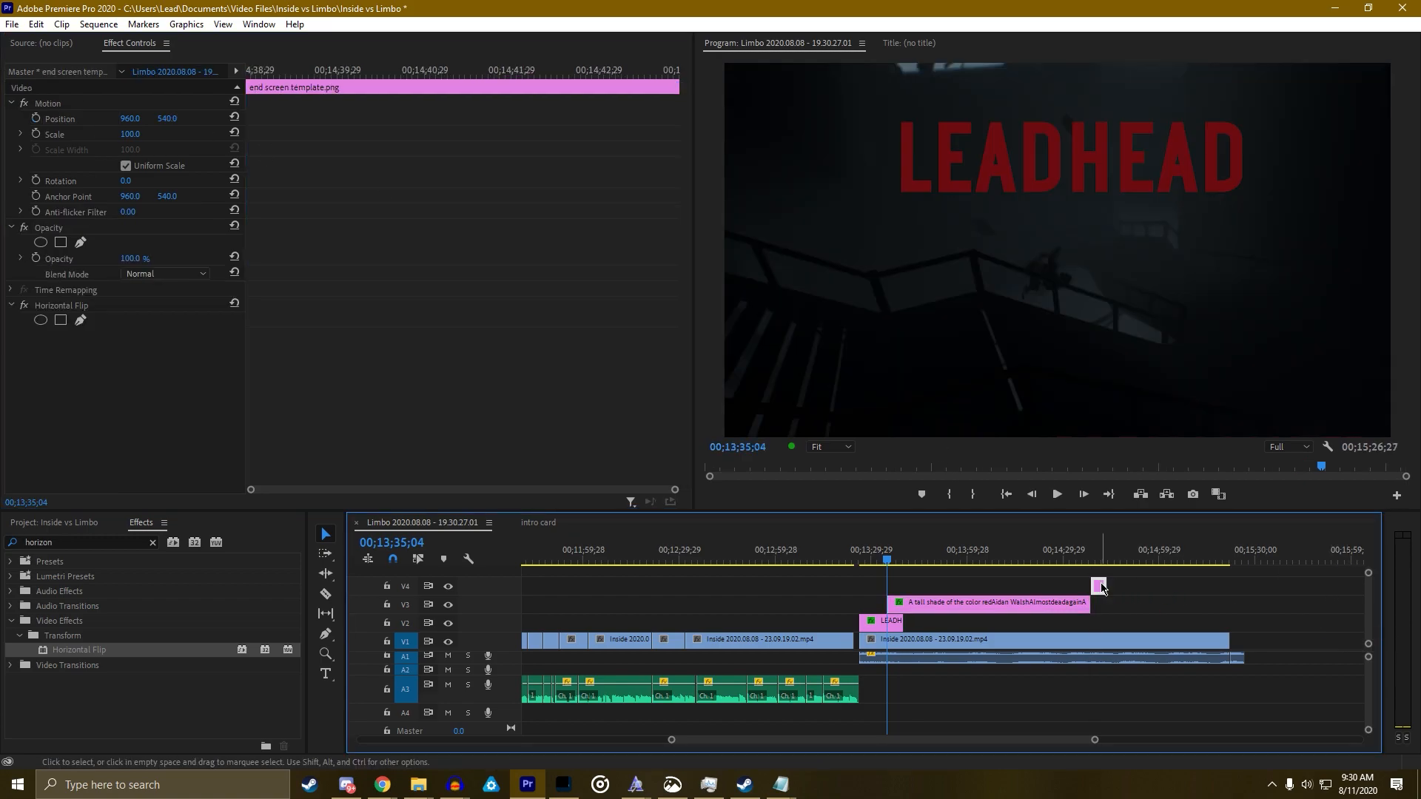
right_click(1098, 585)
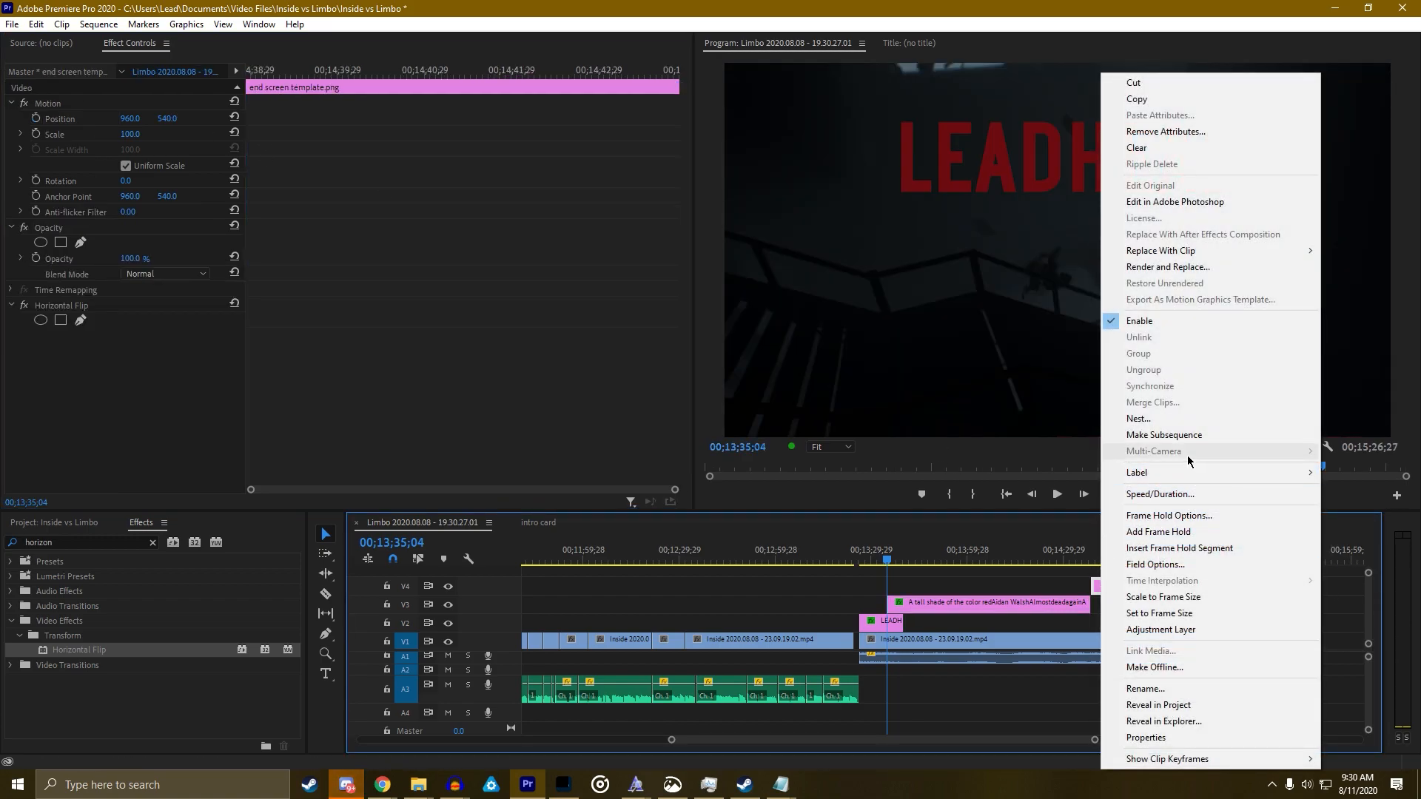
click(1177, 494)
click(722, 358)
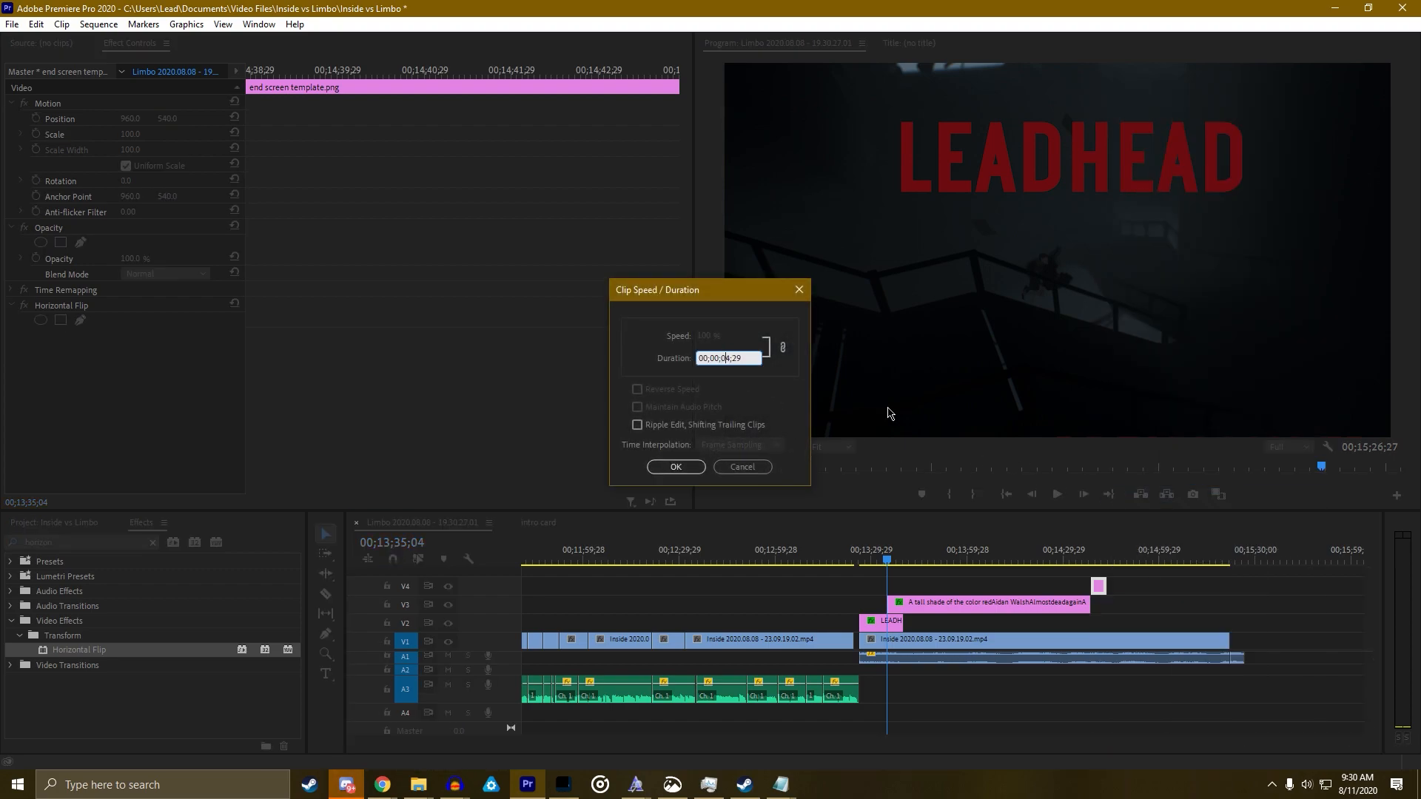
key(BackSpace)
key(BackSpace)
text(25)
key(Right)
key(Right)
key(Right)
key(BackSpace)
click(676, 467)
drag(1125, 587, 1181, 550)
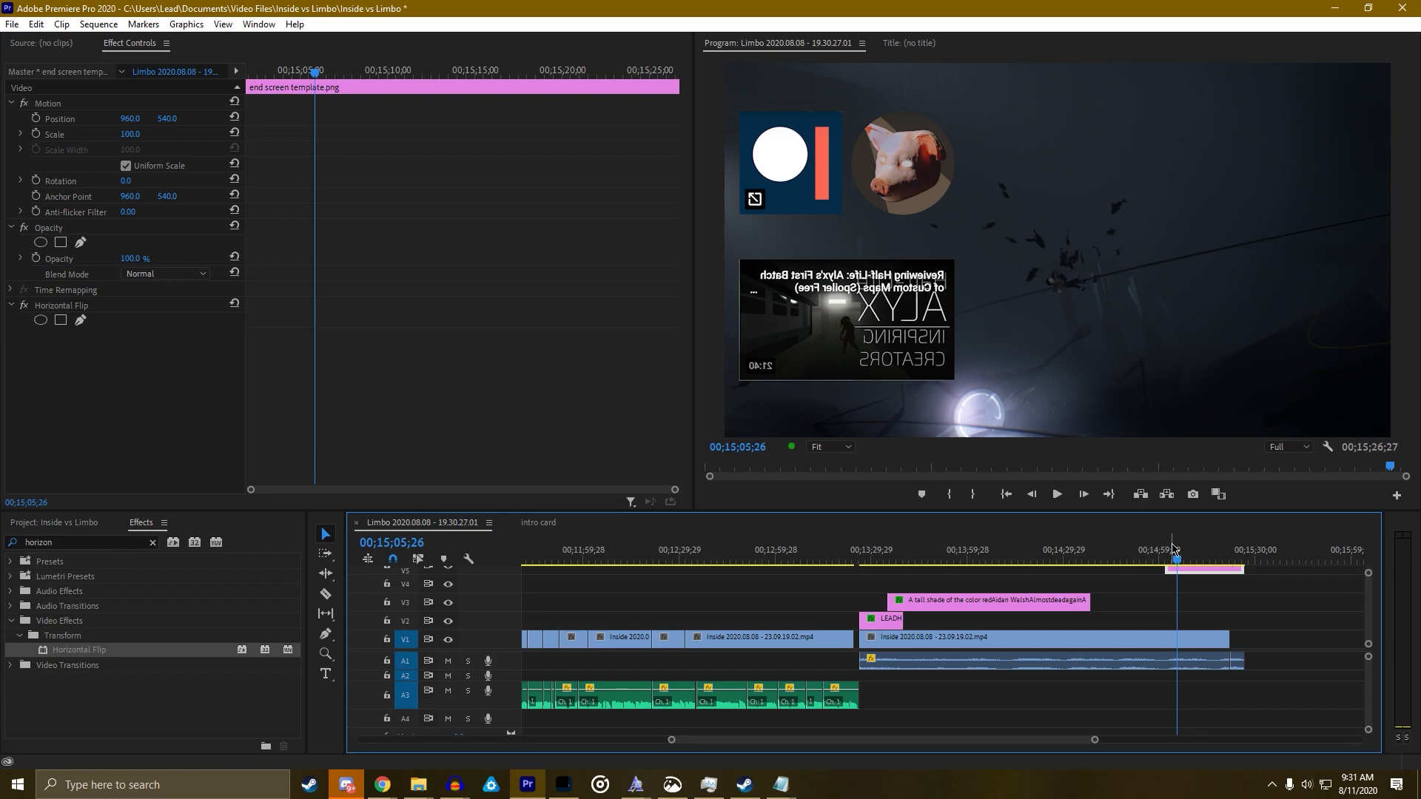
drag(1181, 577, 1181, 596)
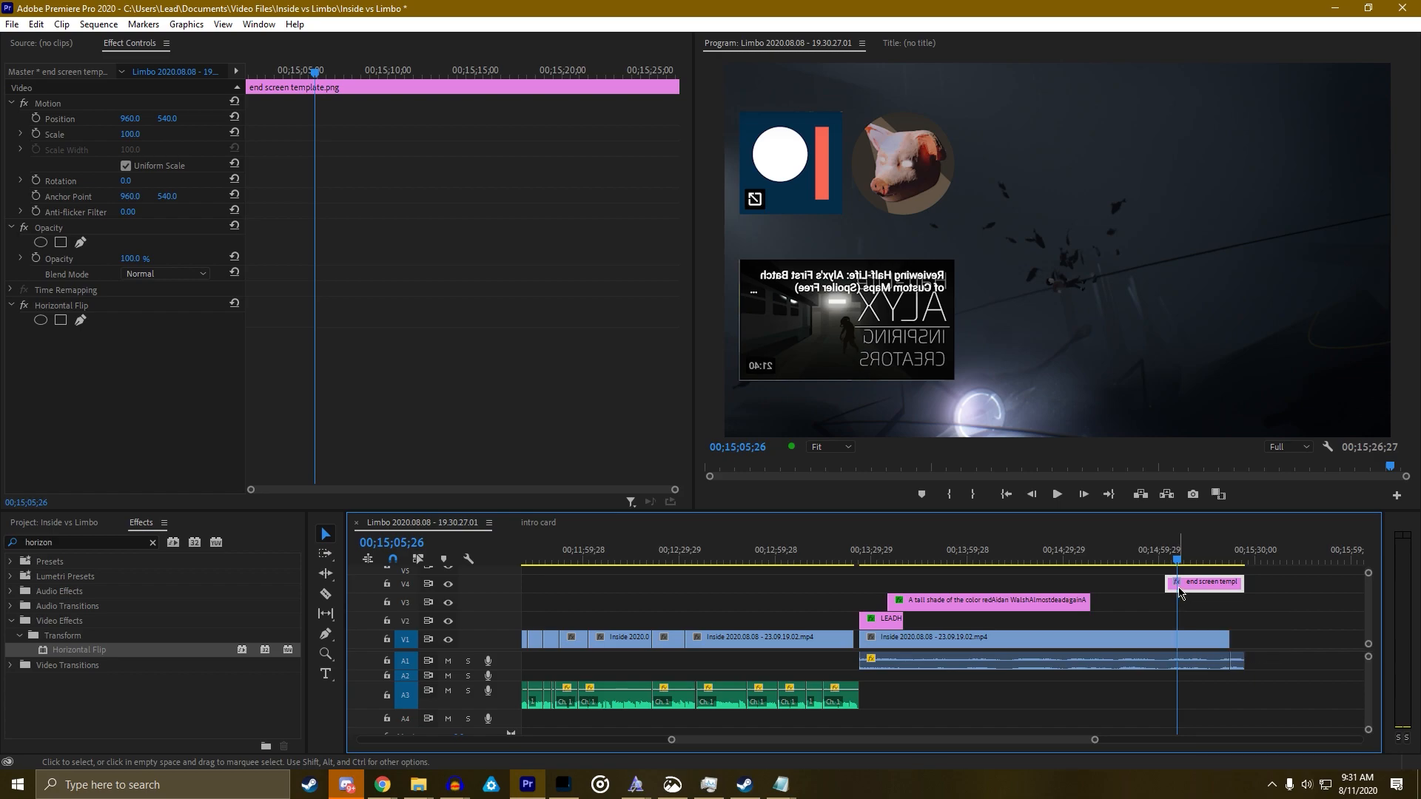
Select the V3 credits graphic and scrub near 00;13;37 to preview DREAM MAKER rising into frame
click(1082, 560)
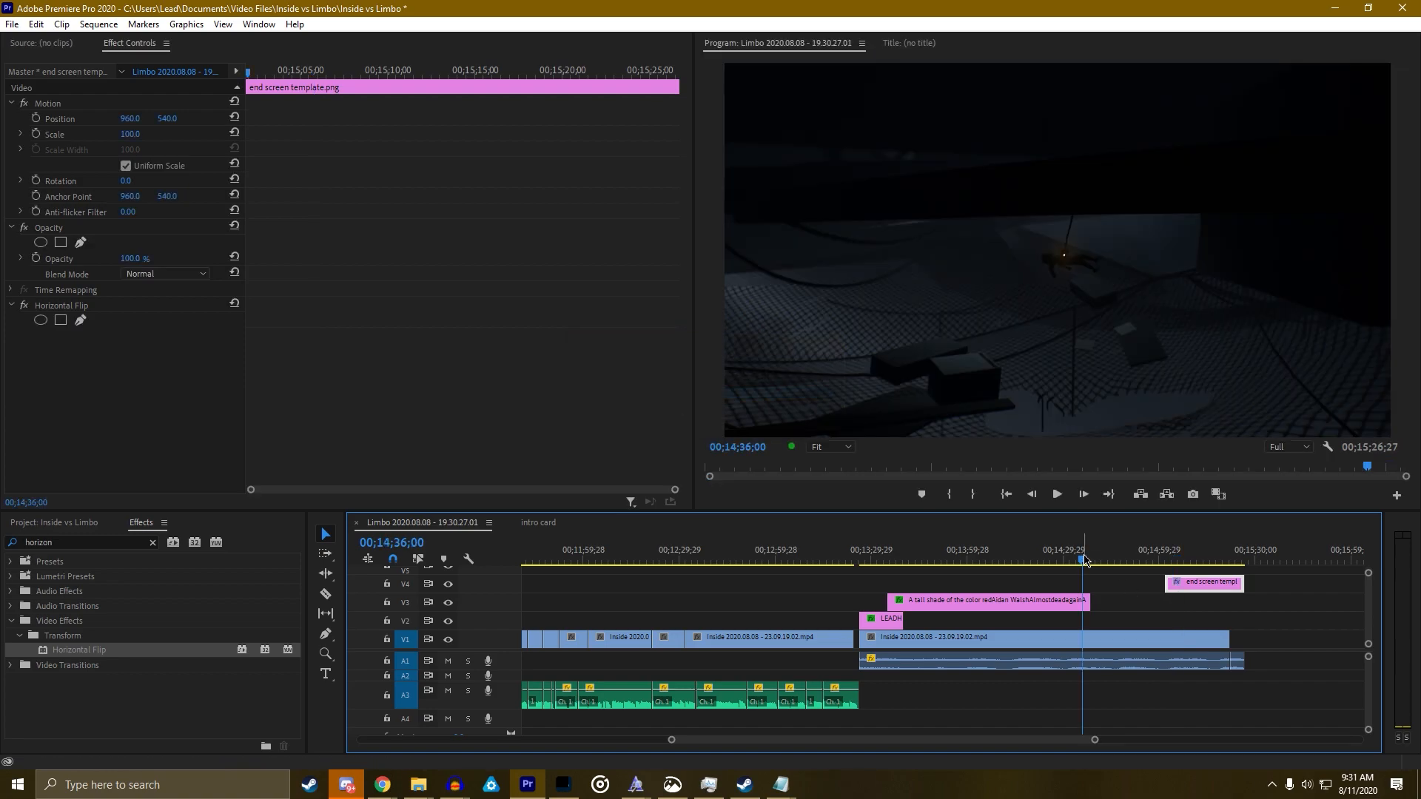
drag(1082, 560, 901, 597)
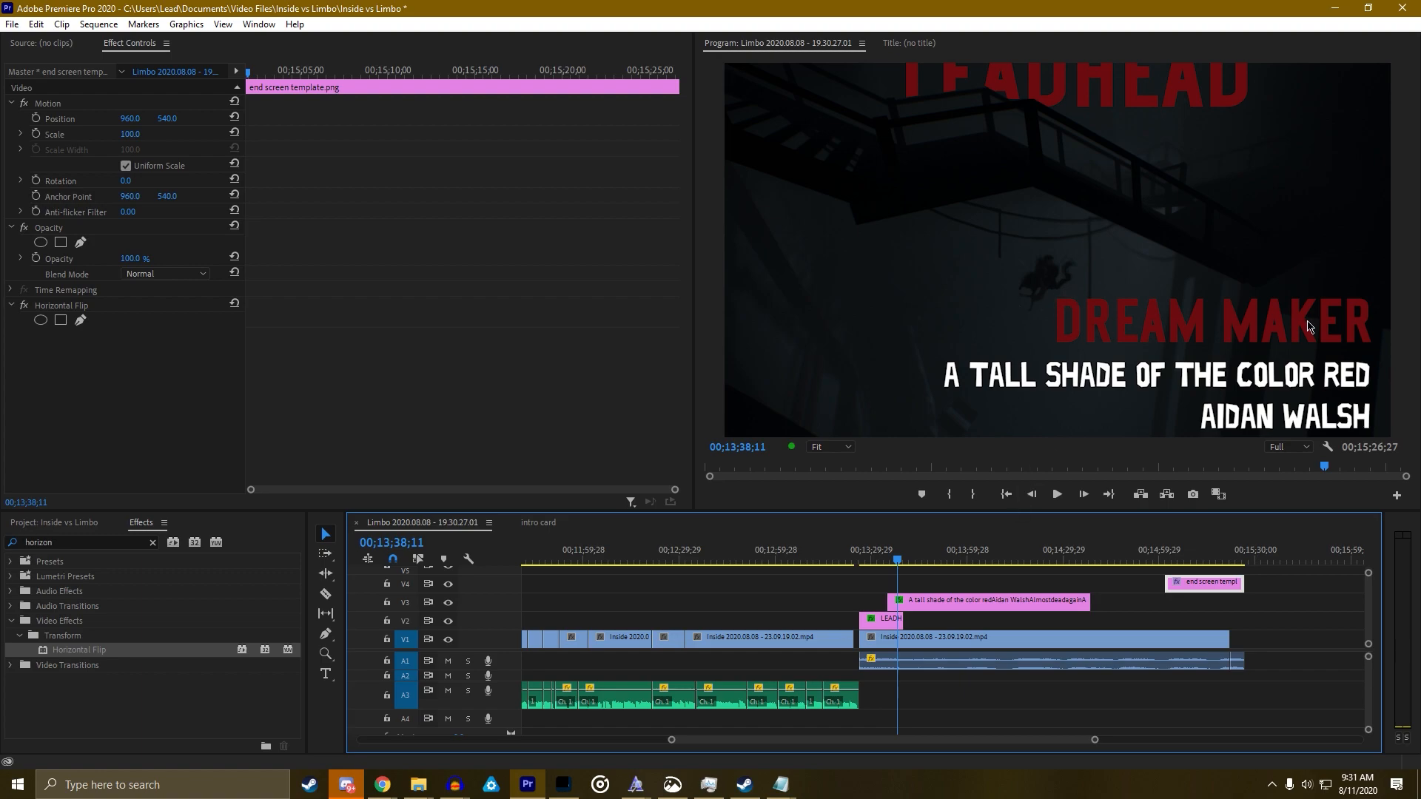
click(1237, 364)
scroll(331, 308, down, 1)
scroll(330, 308, up, 1)
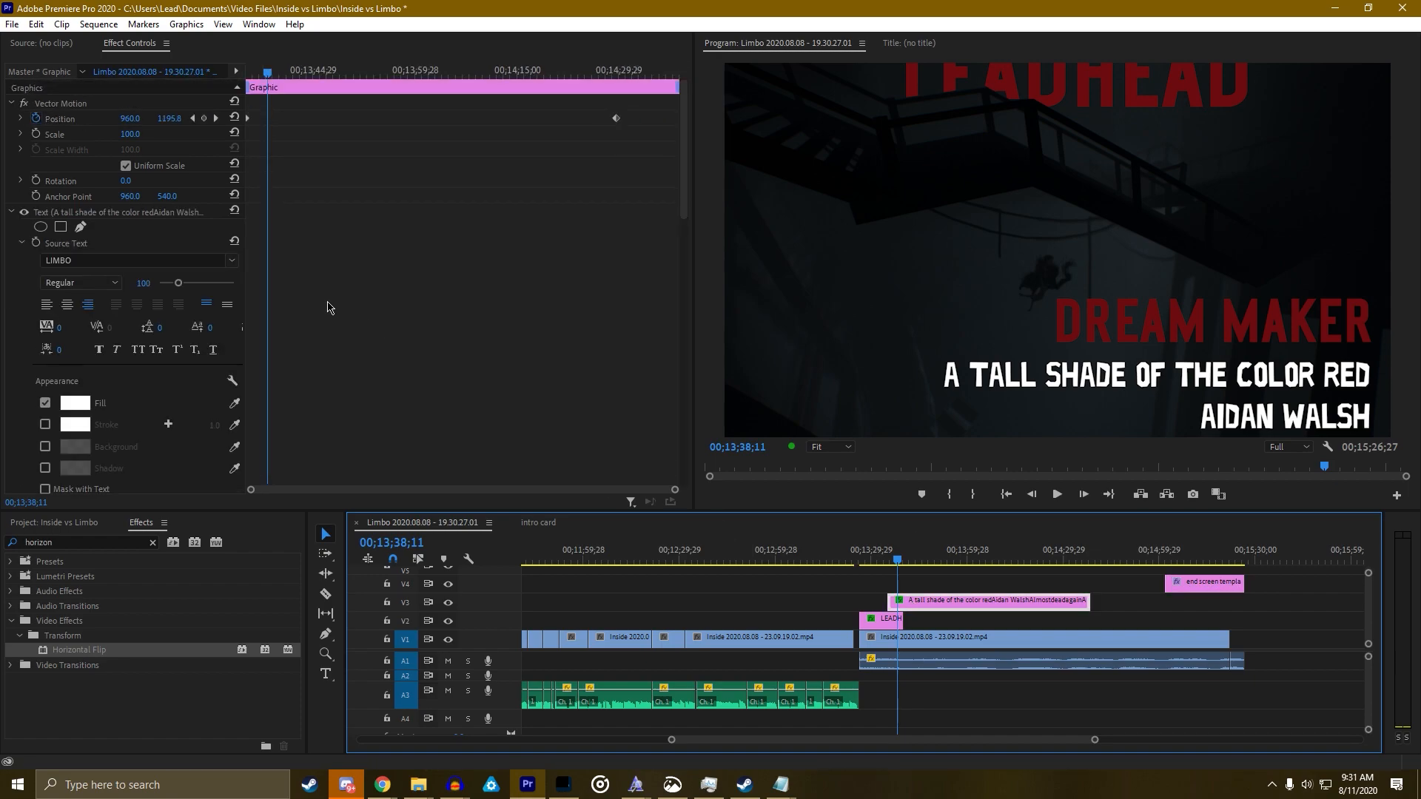
click(192, 119)
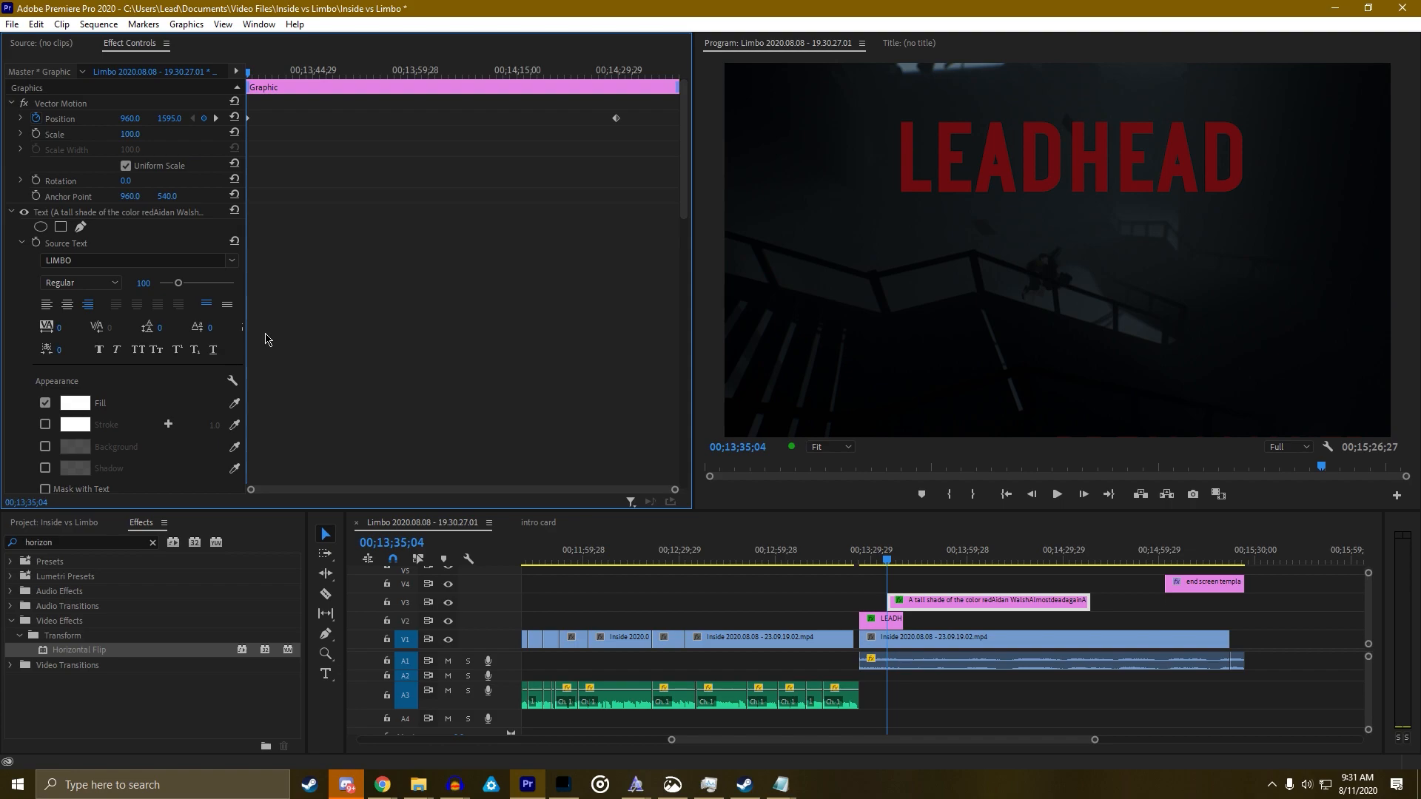
scroll(265, 338, down, 5)
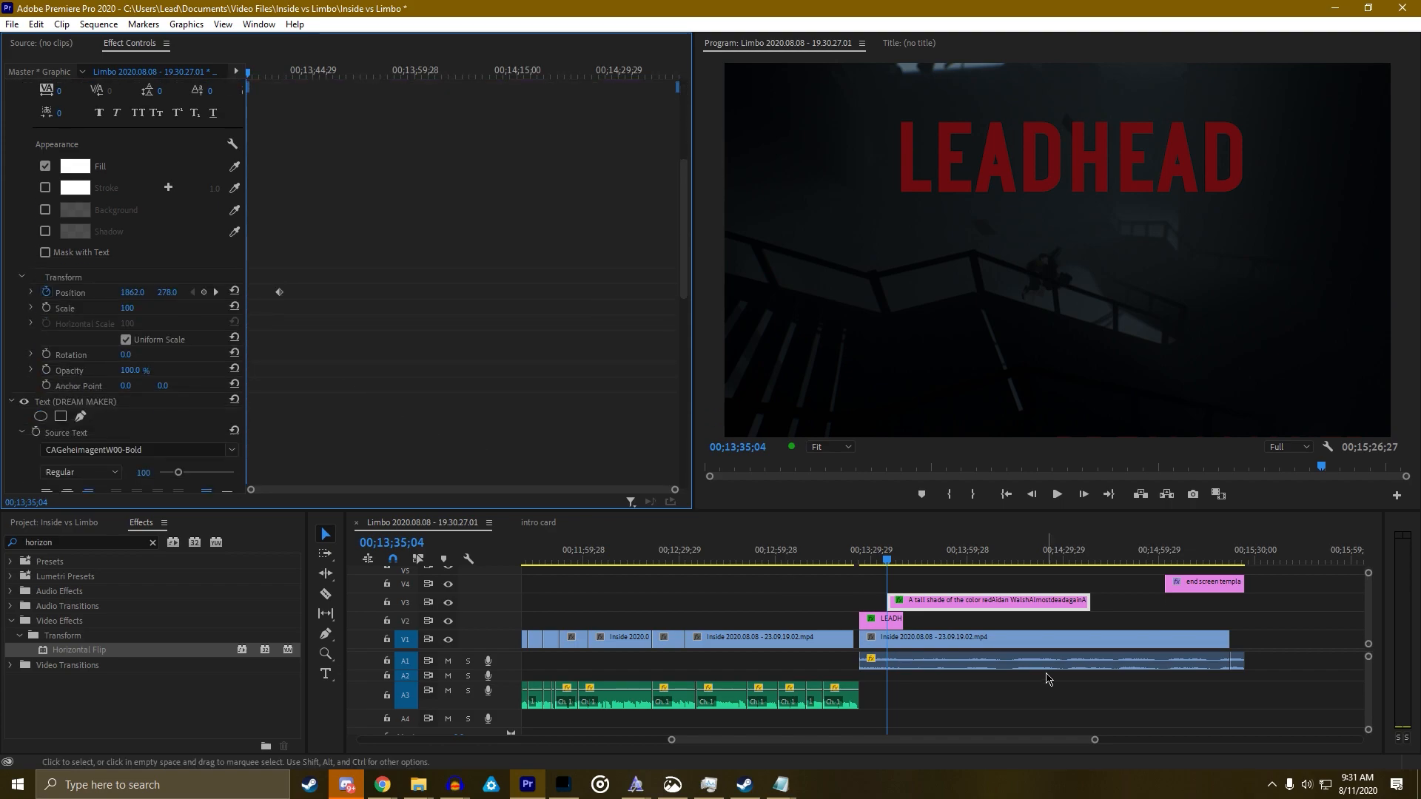
click(891, 561)
drag(893, 562, 895, 559)
scroll(416, 368, down, 5)
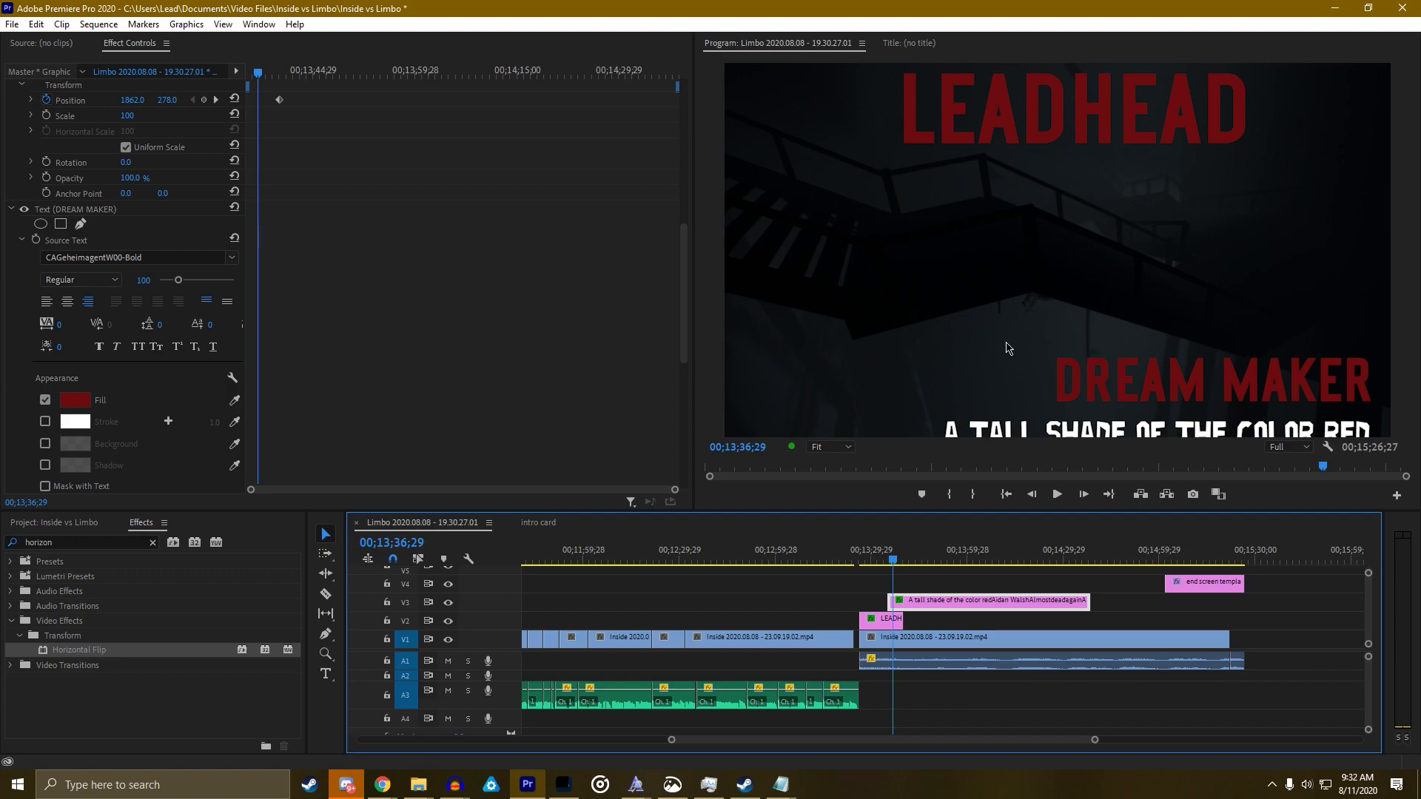
drag(892, 564, 895, 553)
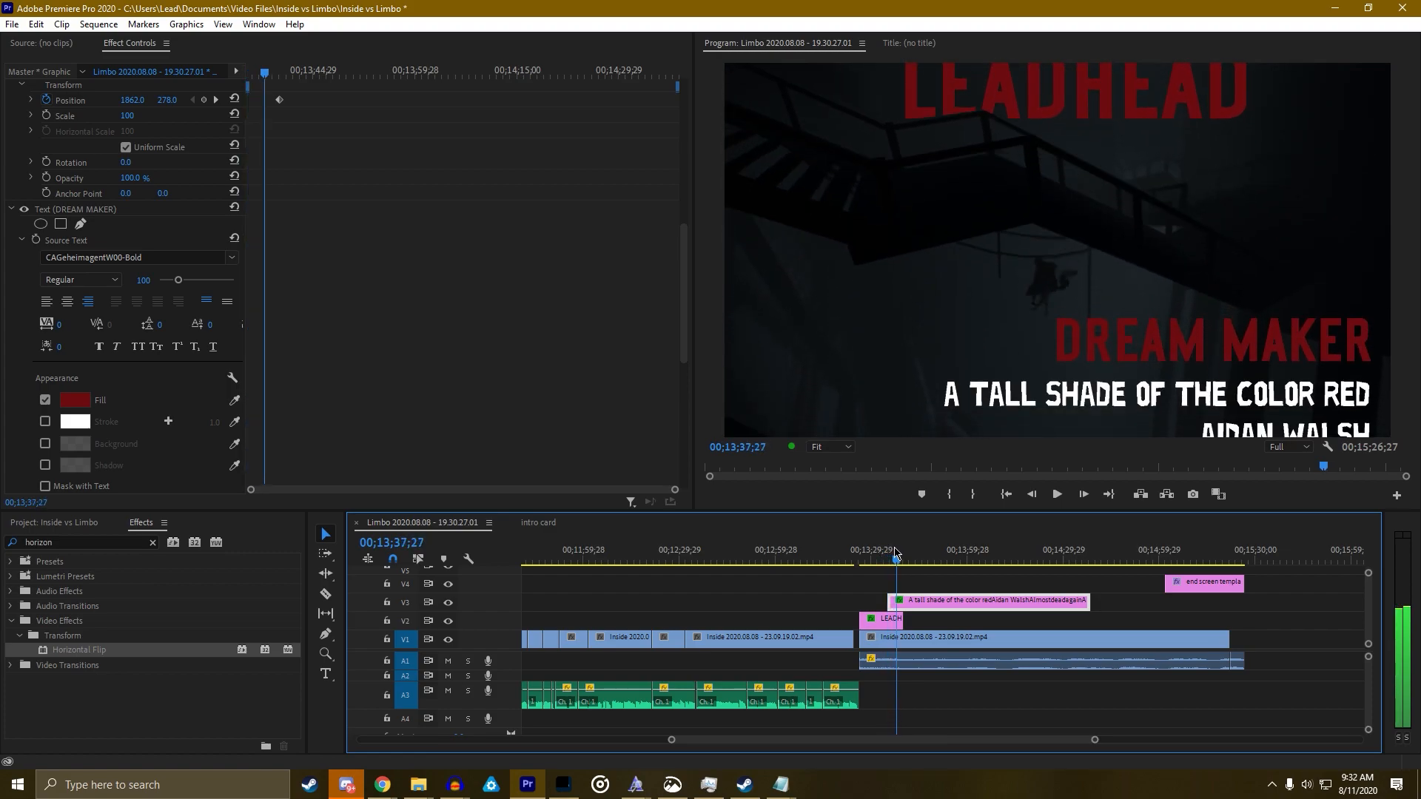
scroll(329, 378, down, 10)
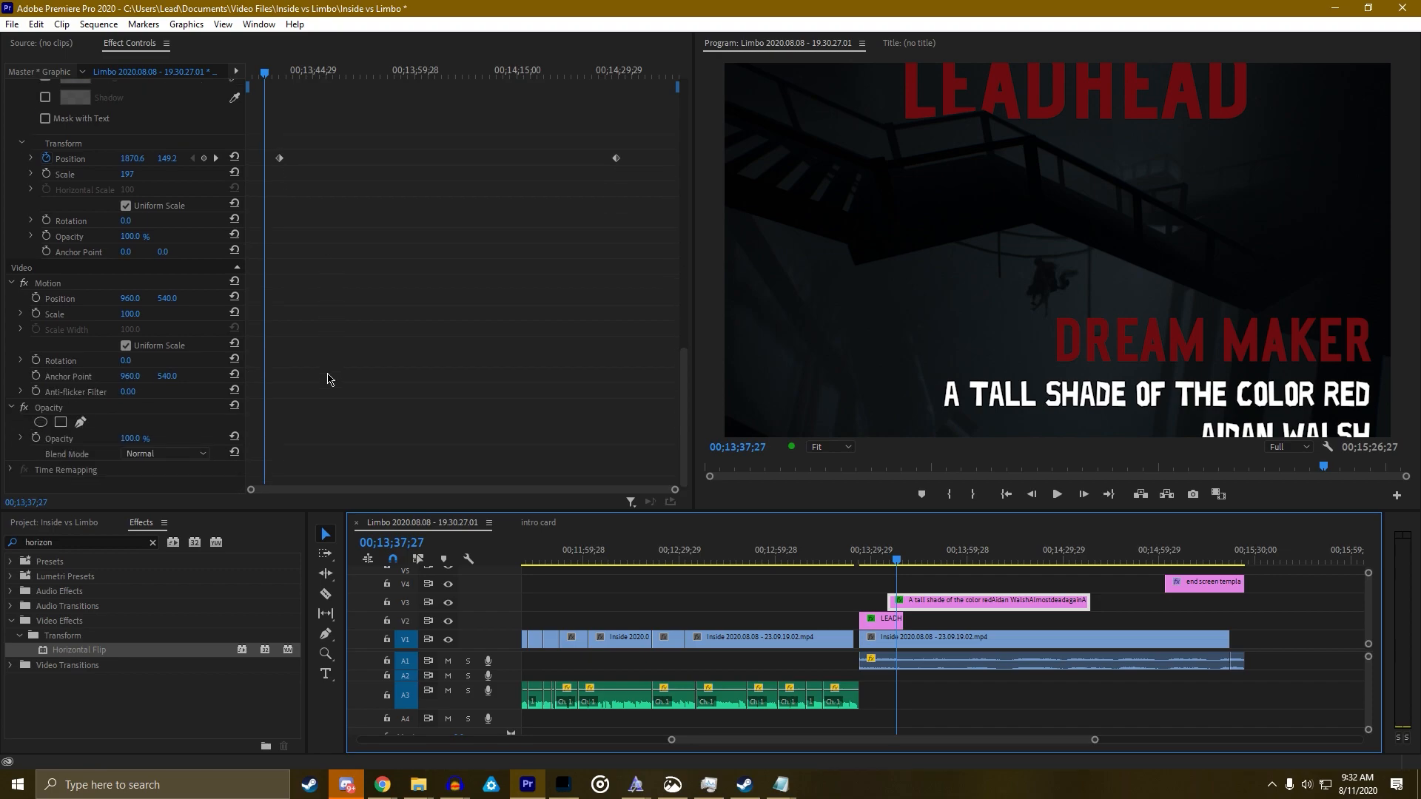
Trace a straight-edged pen mask along the staircase and up to the top corners, closing it
click(81, 422)
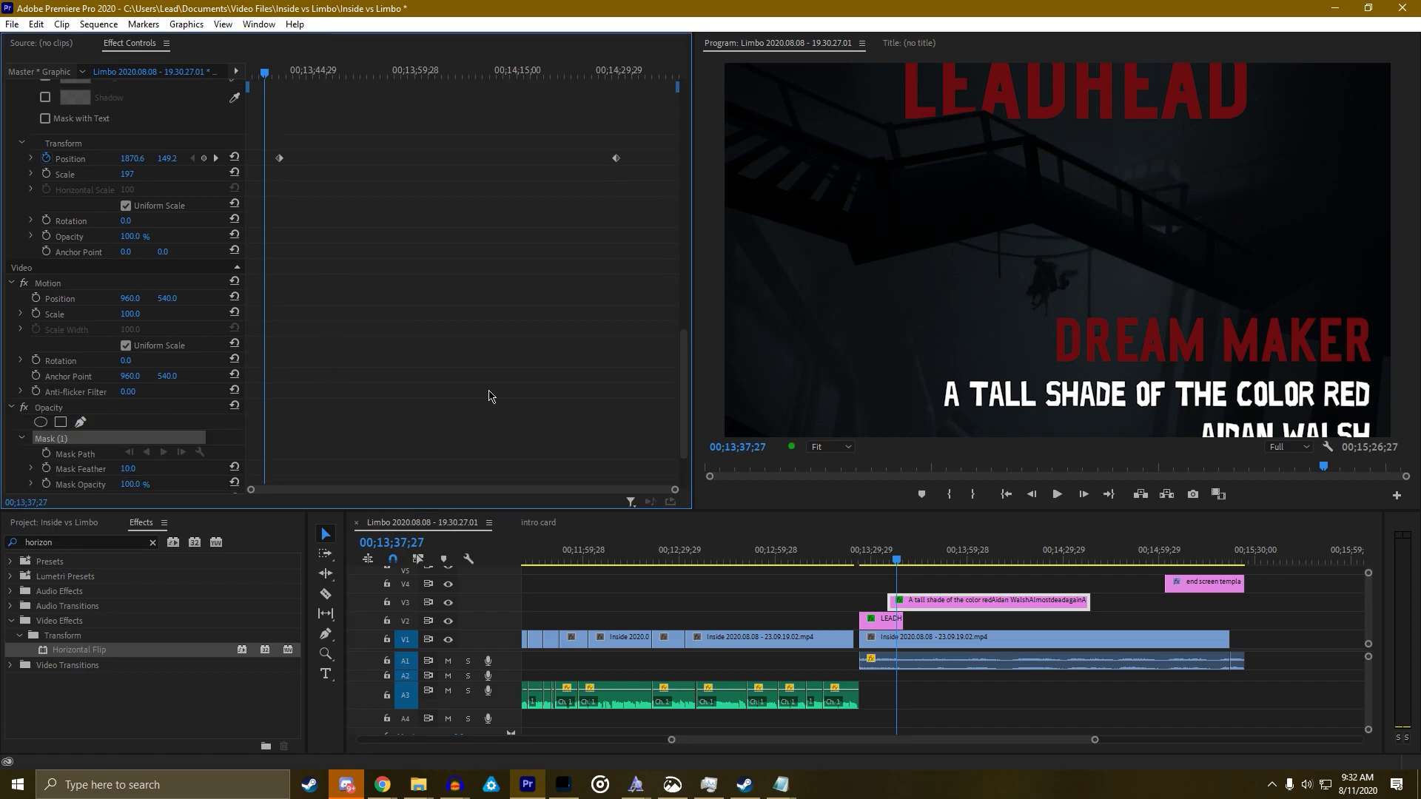
click(1316, 281)
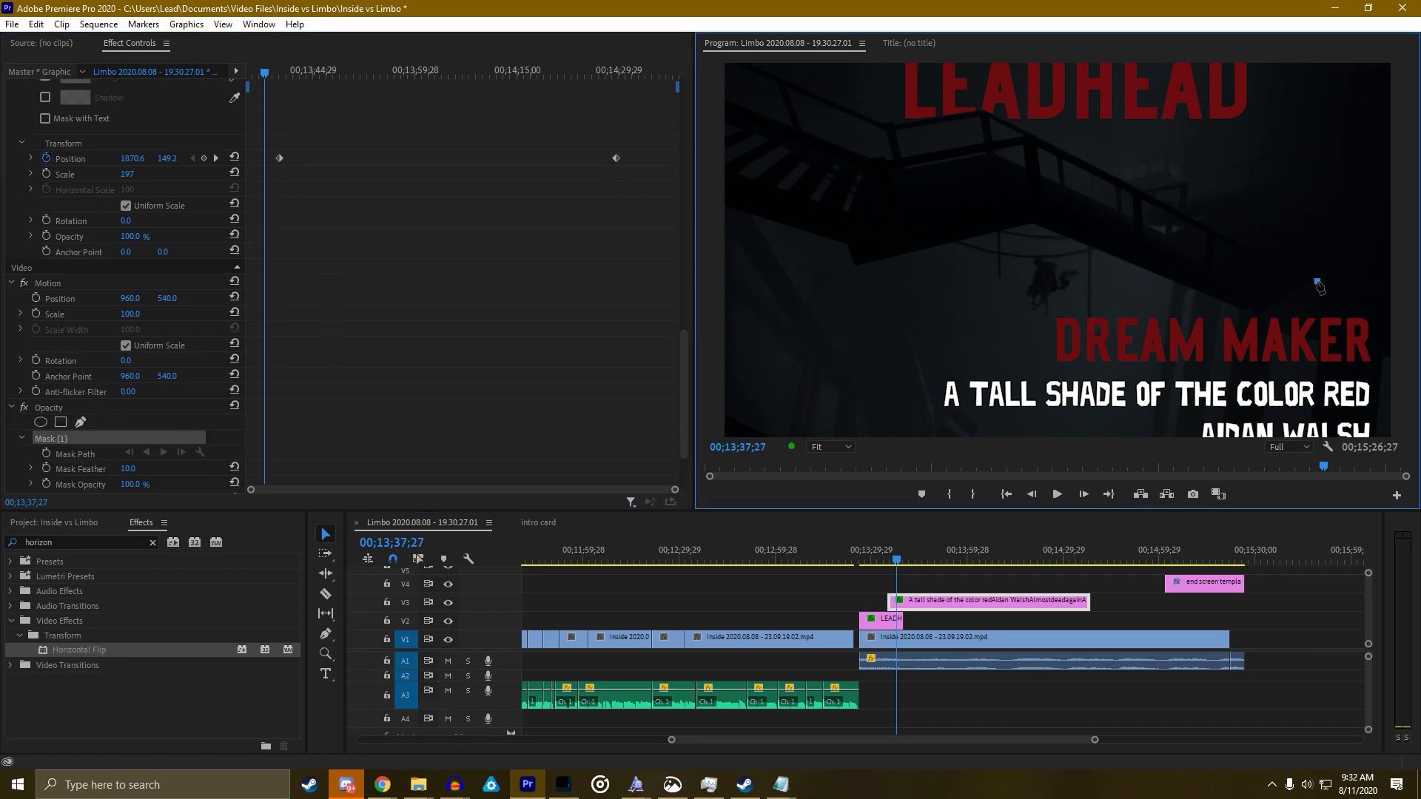
click(1250, 314)
click(1223, 308)
click(1034, 225)
click(857, 269)
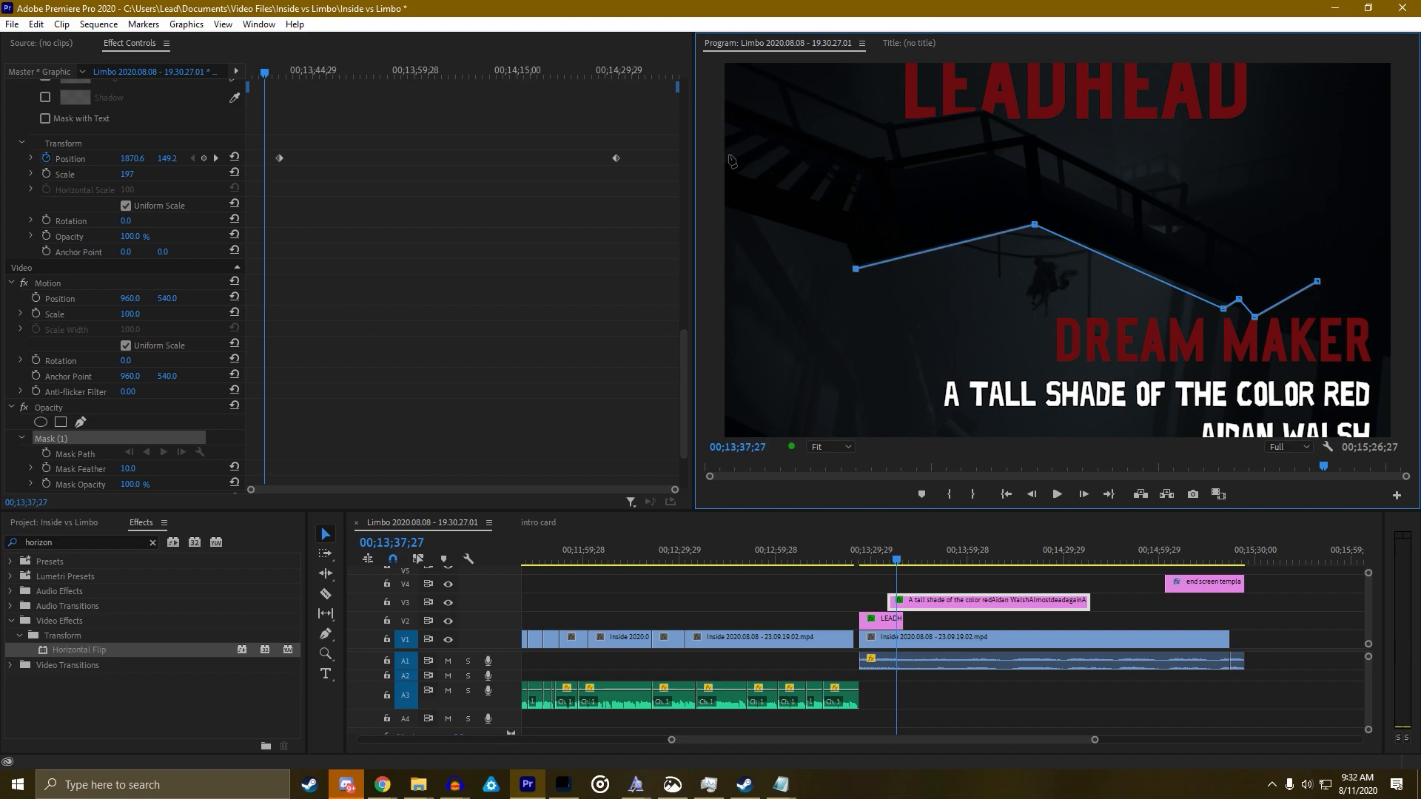
click(847, 246)
click(802, 91)
click(1373, 89)
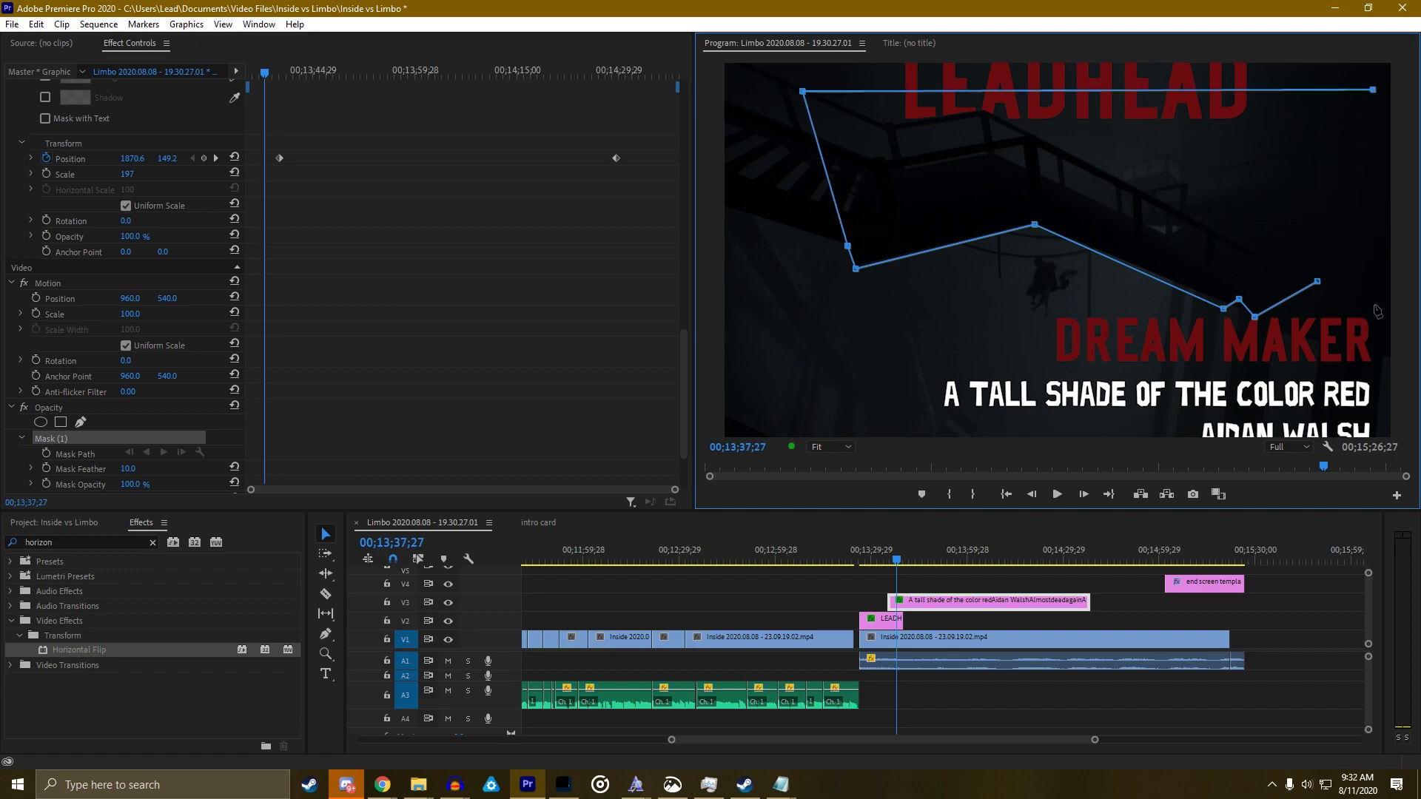
drag(1317, 282, 1389, 212)
key(ctrl+z)
click(1318, 283)
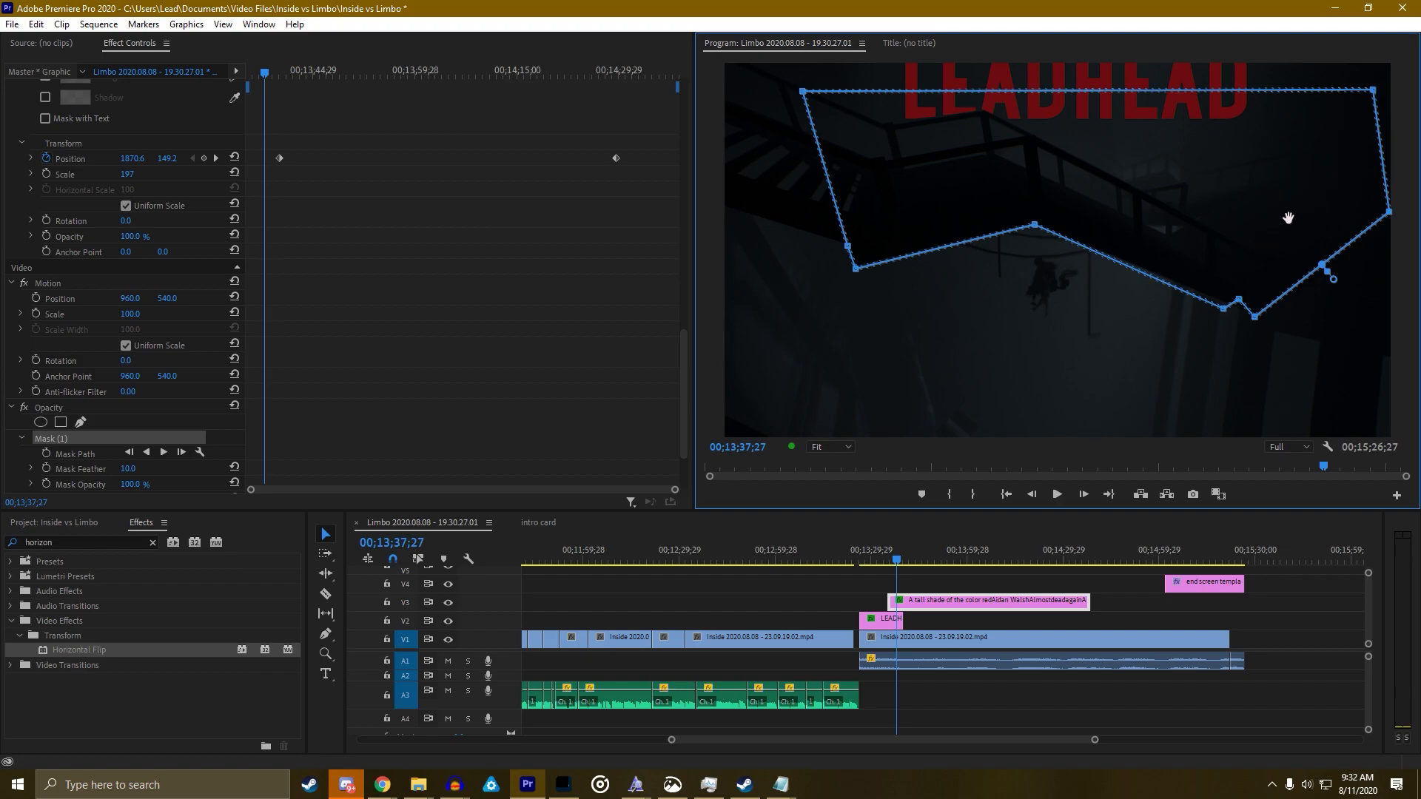
Pull the mask's top corners past the frame edges and set its feather to 0
drag(1370, 102, 1385, 74)
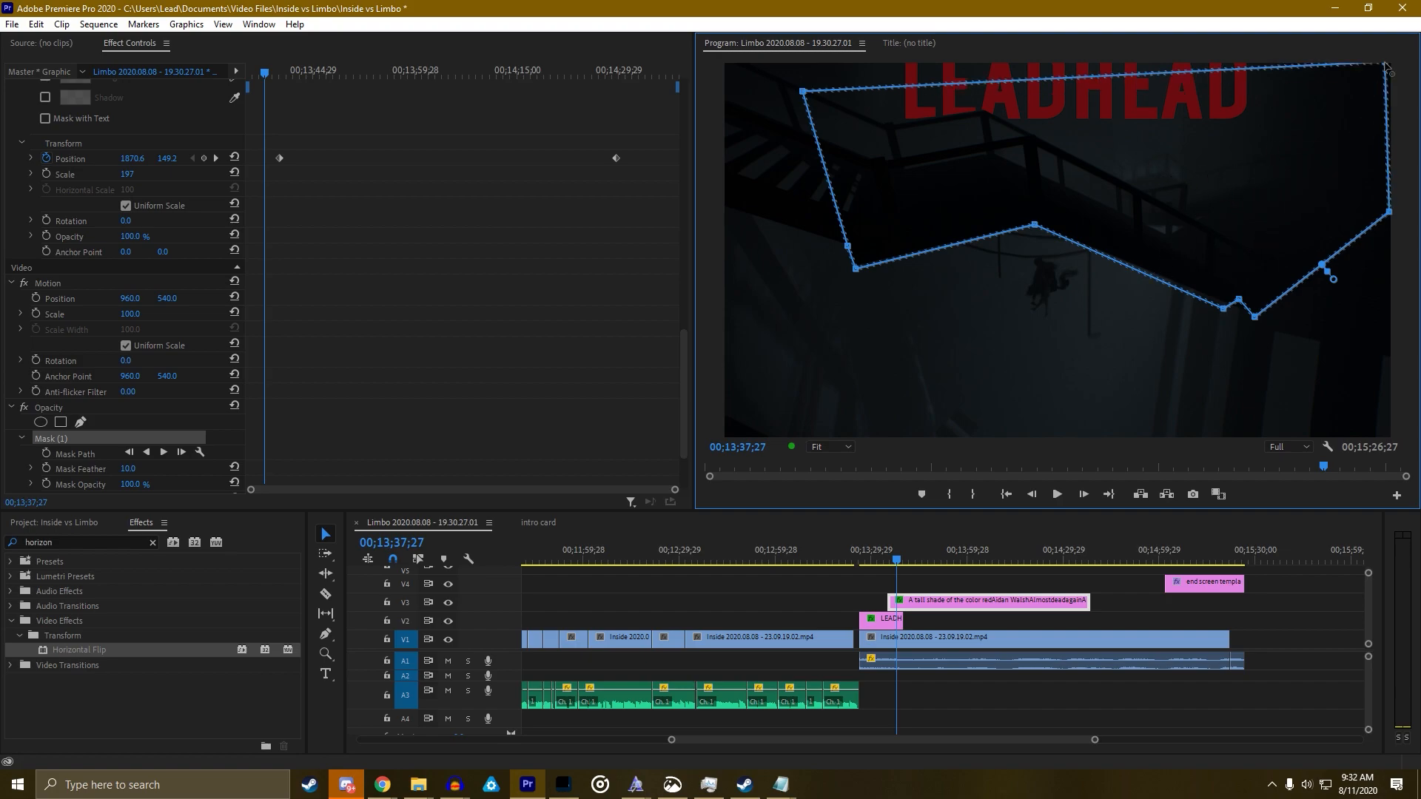
drag(802, 92, 773, 57)
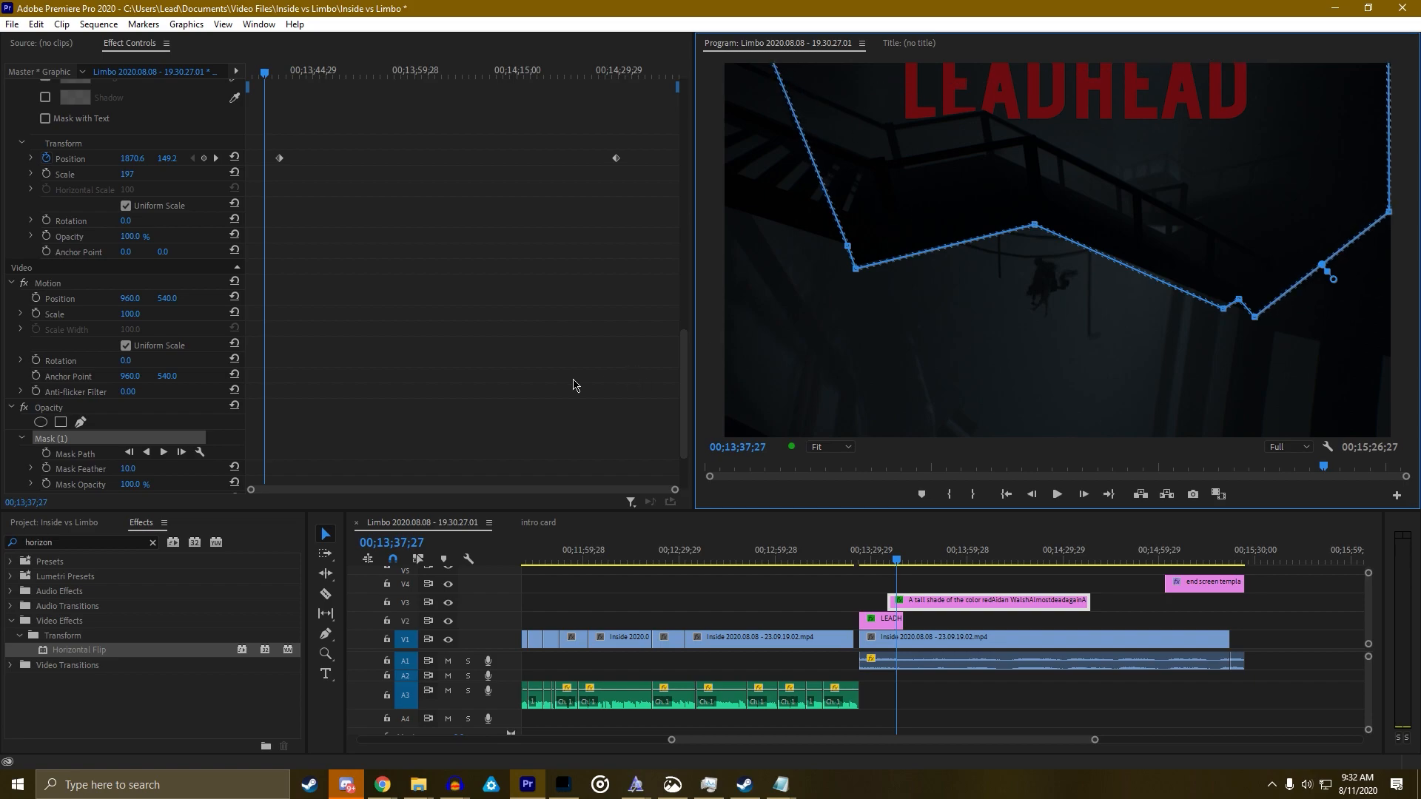
drag(1333, 281, 1291, 253)
Keyframe the mask path and, at 00;13;35;04, shift the mask down-left onto the stairs, then preview
click(46, 453)
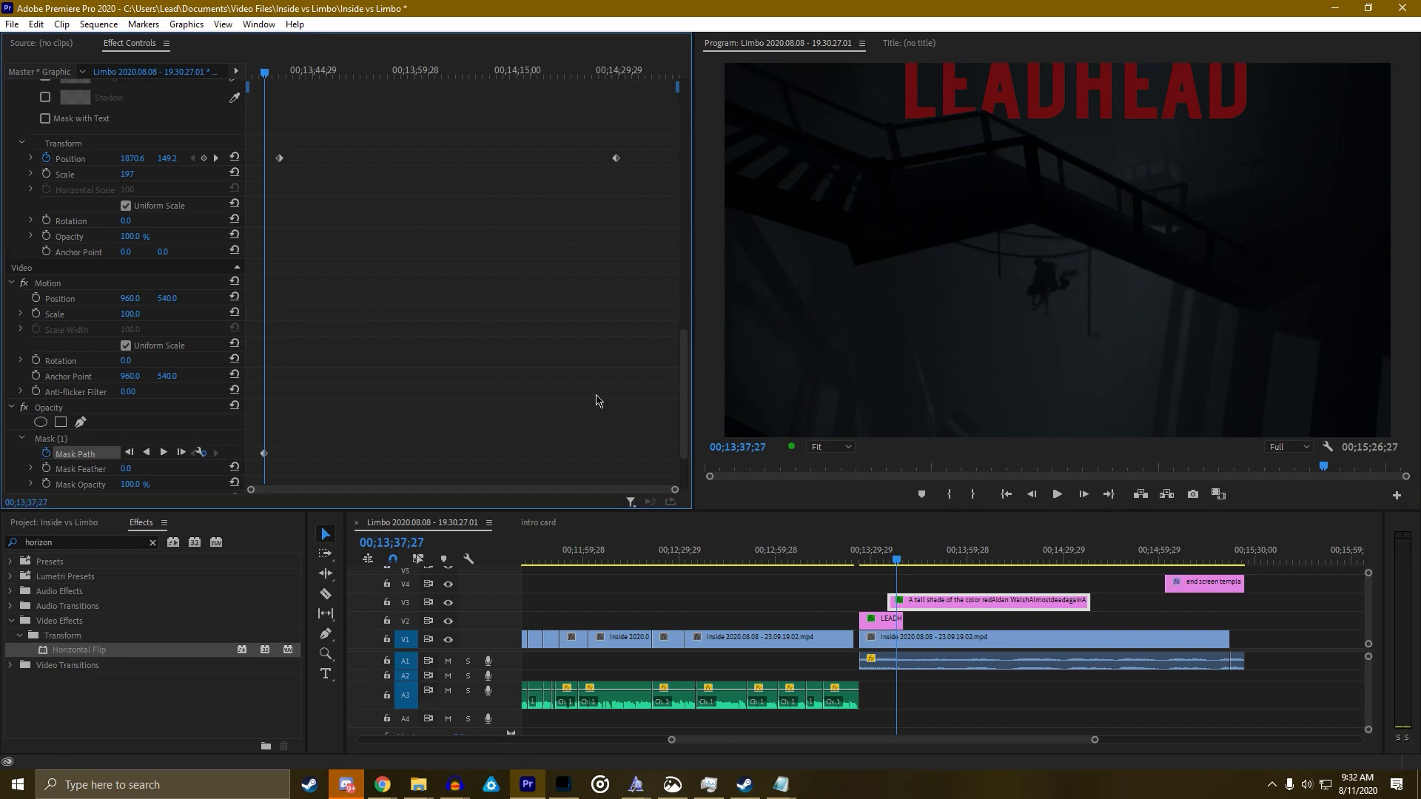
key(Left)
key(Left)
key(Left)
key(Left)
key(Left)
key(Left)
key(Left)
key(Left)
key(Left)
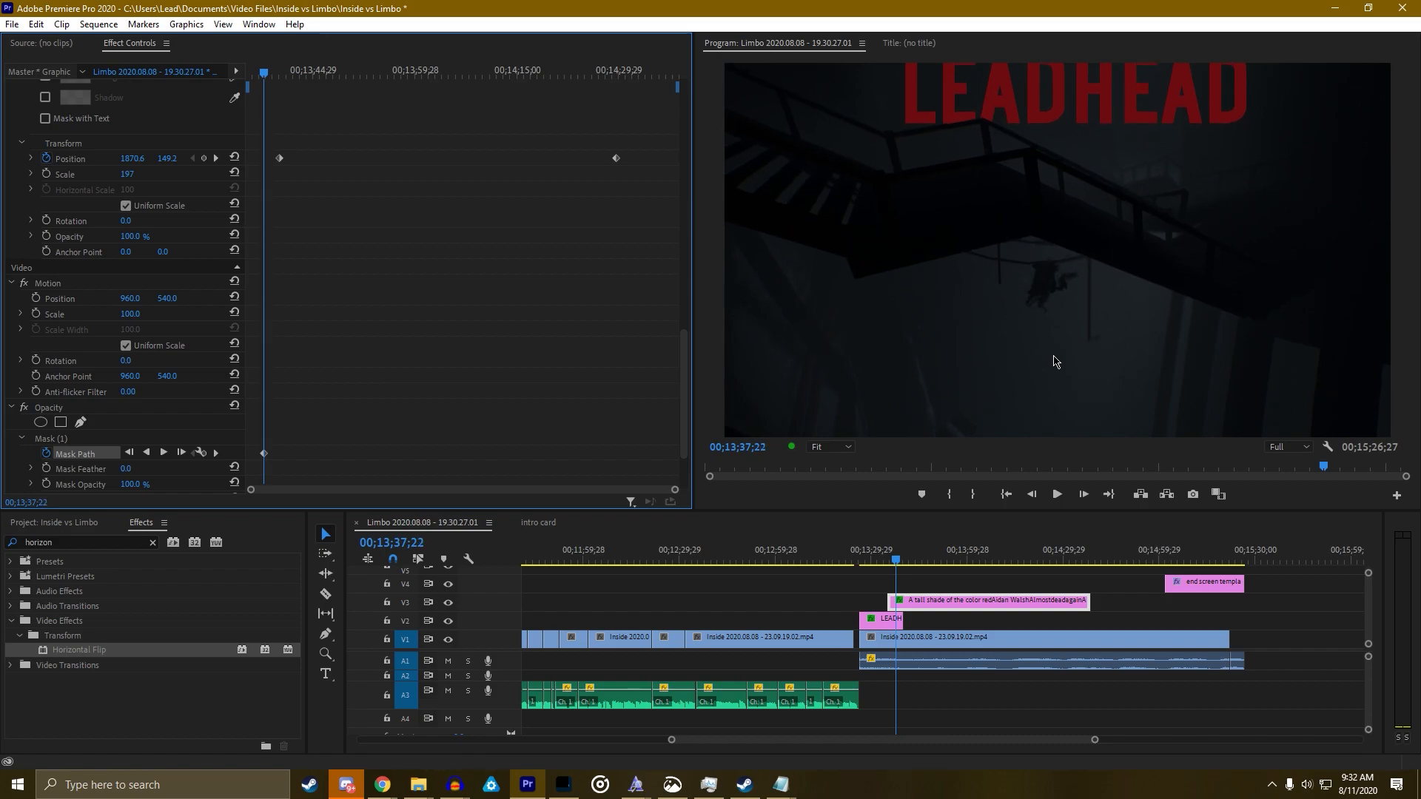
key(Left)
key(Left)
key(Left)
key(Left)
key(Left)
click(56, 440)
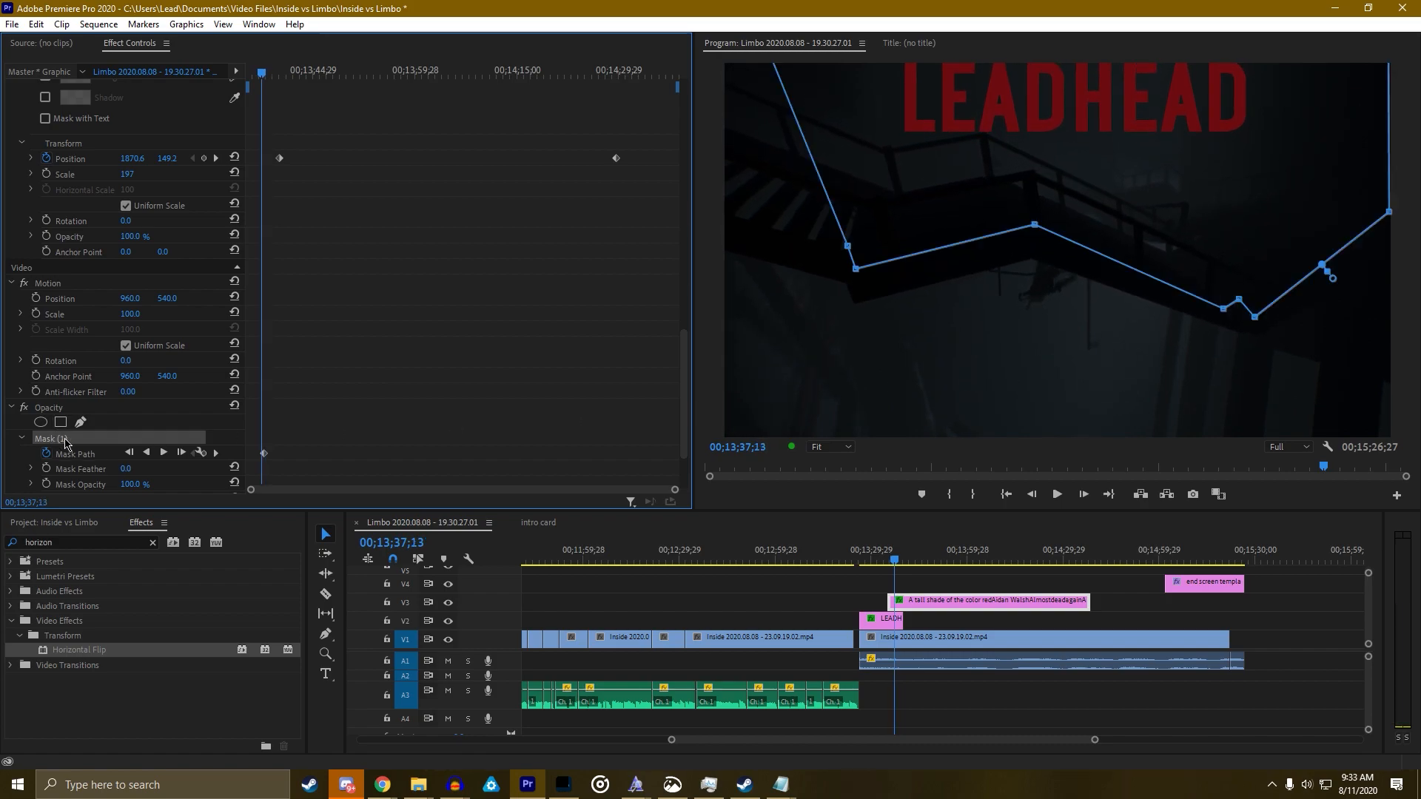
key(Left)
key(Left)
key(Left)
key(Left)
key(Left)
key(Left)
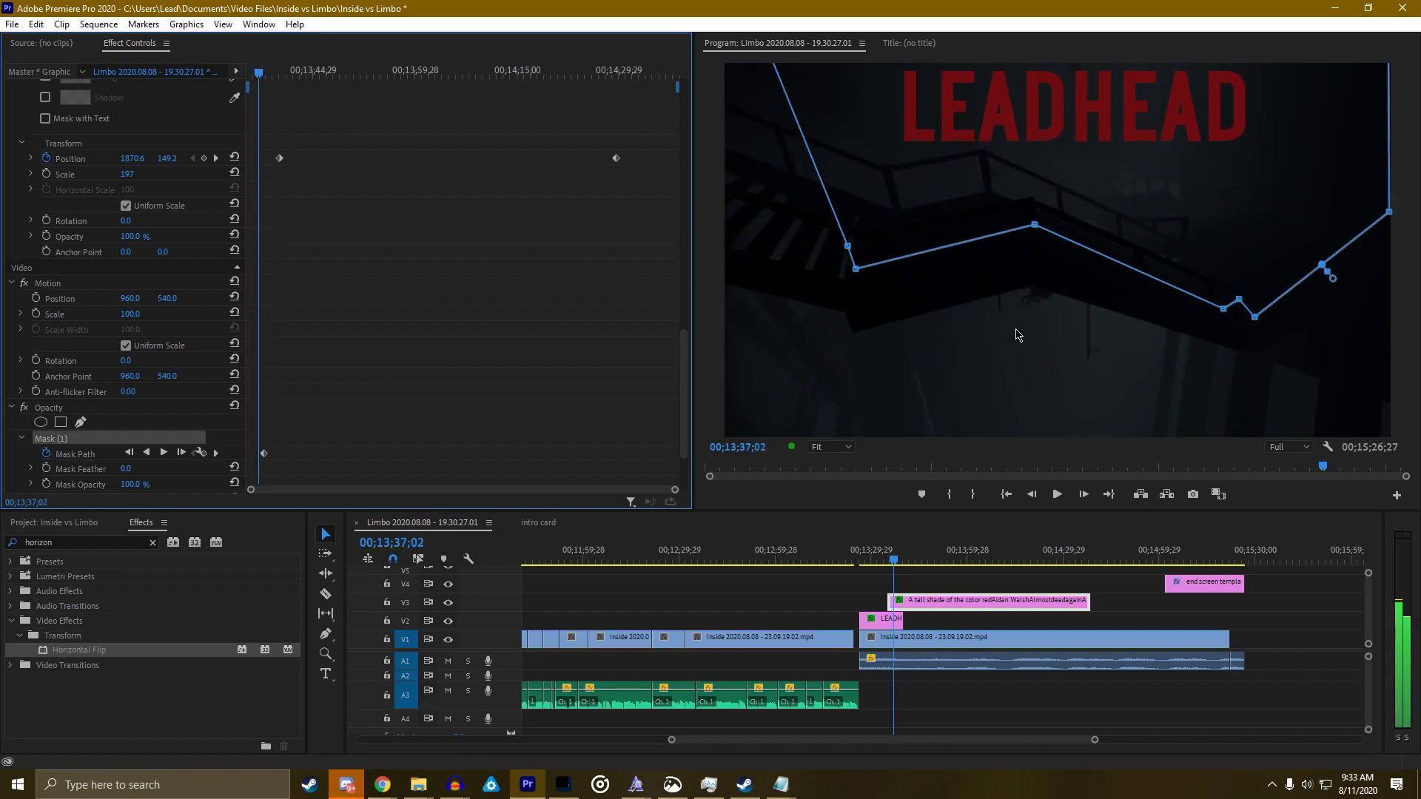
key(Up)
scroll(135, 435, down, 3)
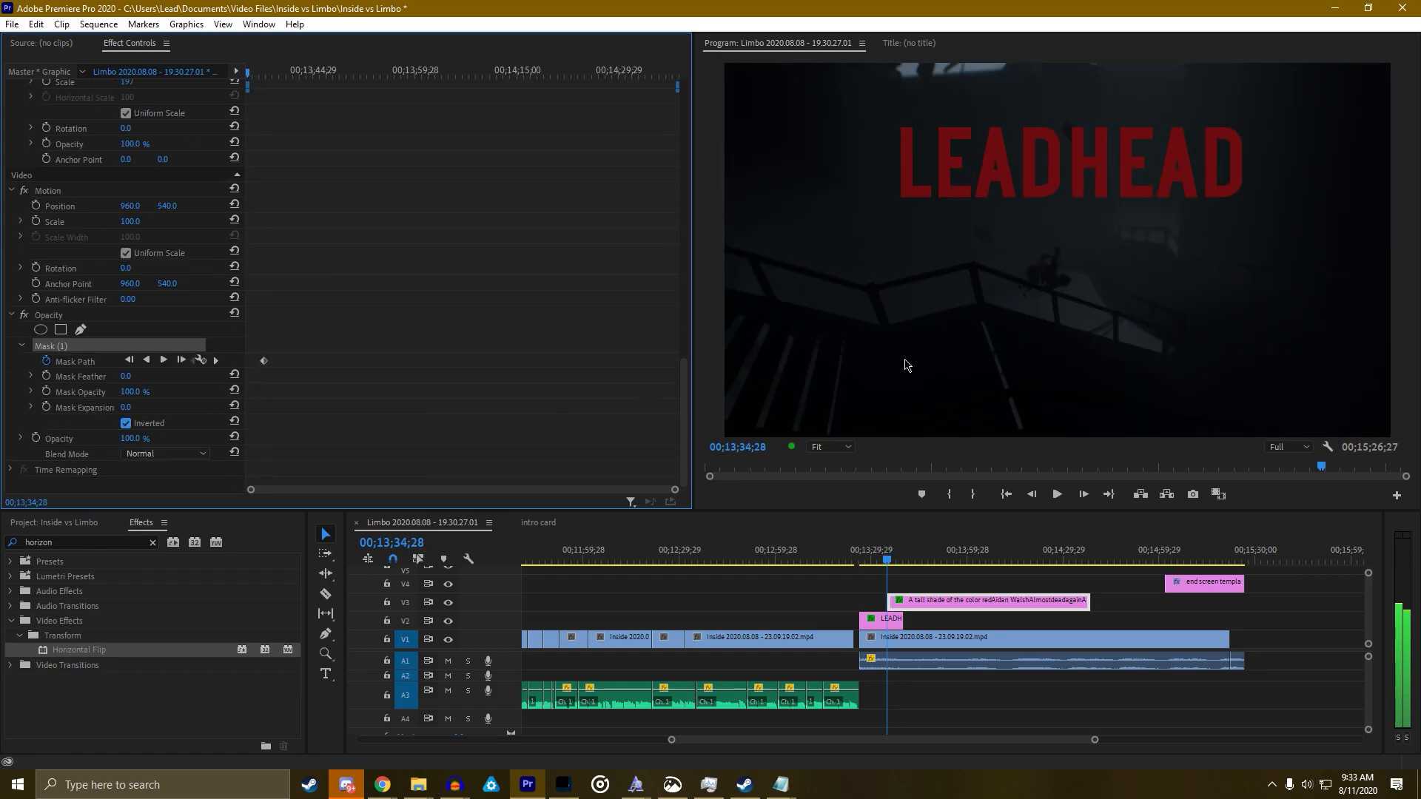
drag(259, 71, 248, 72)
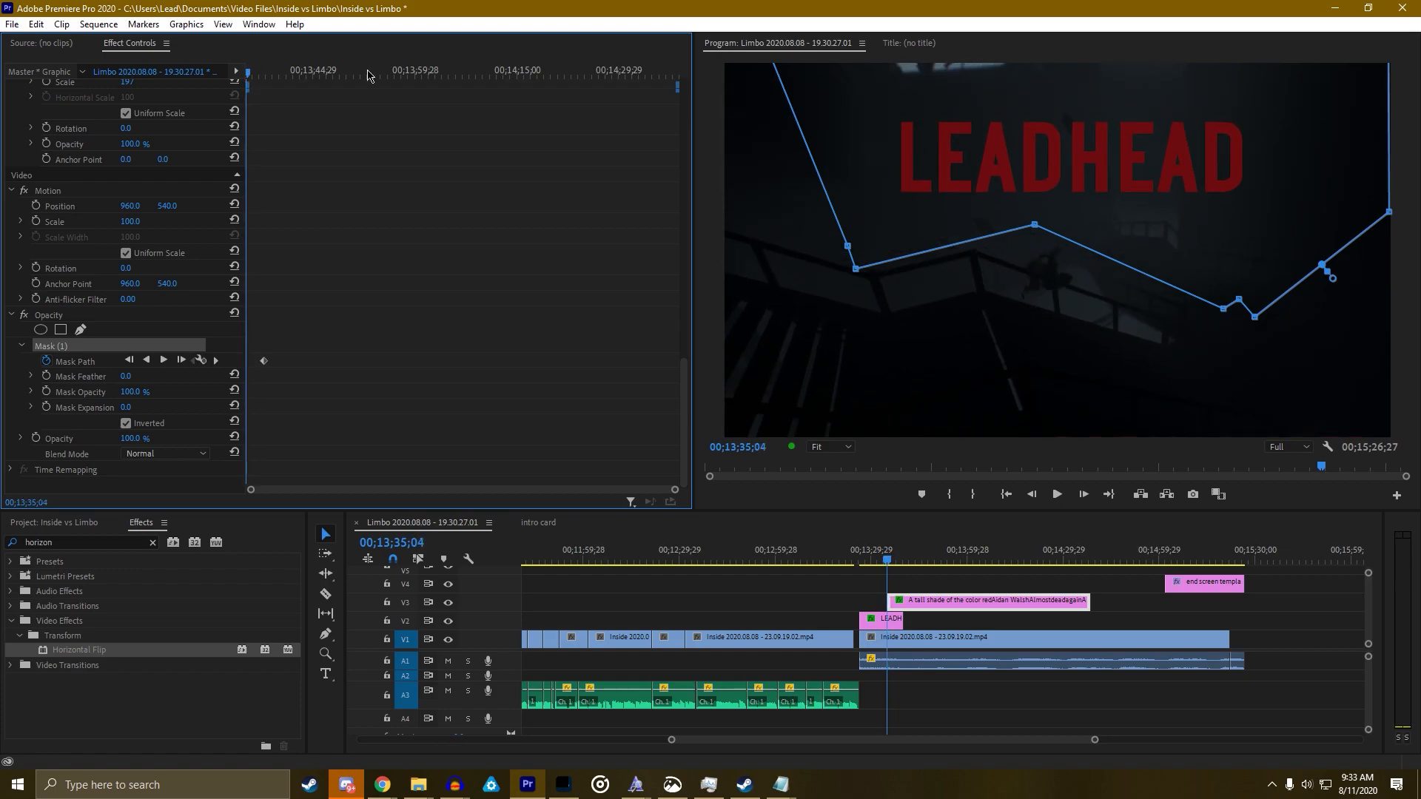
drag(948, 162, 940, 373)
key(space)
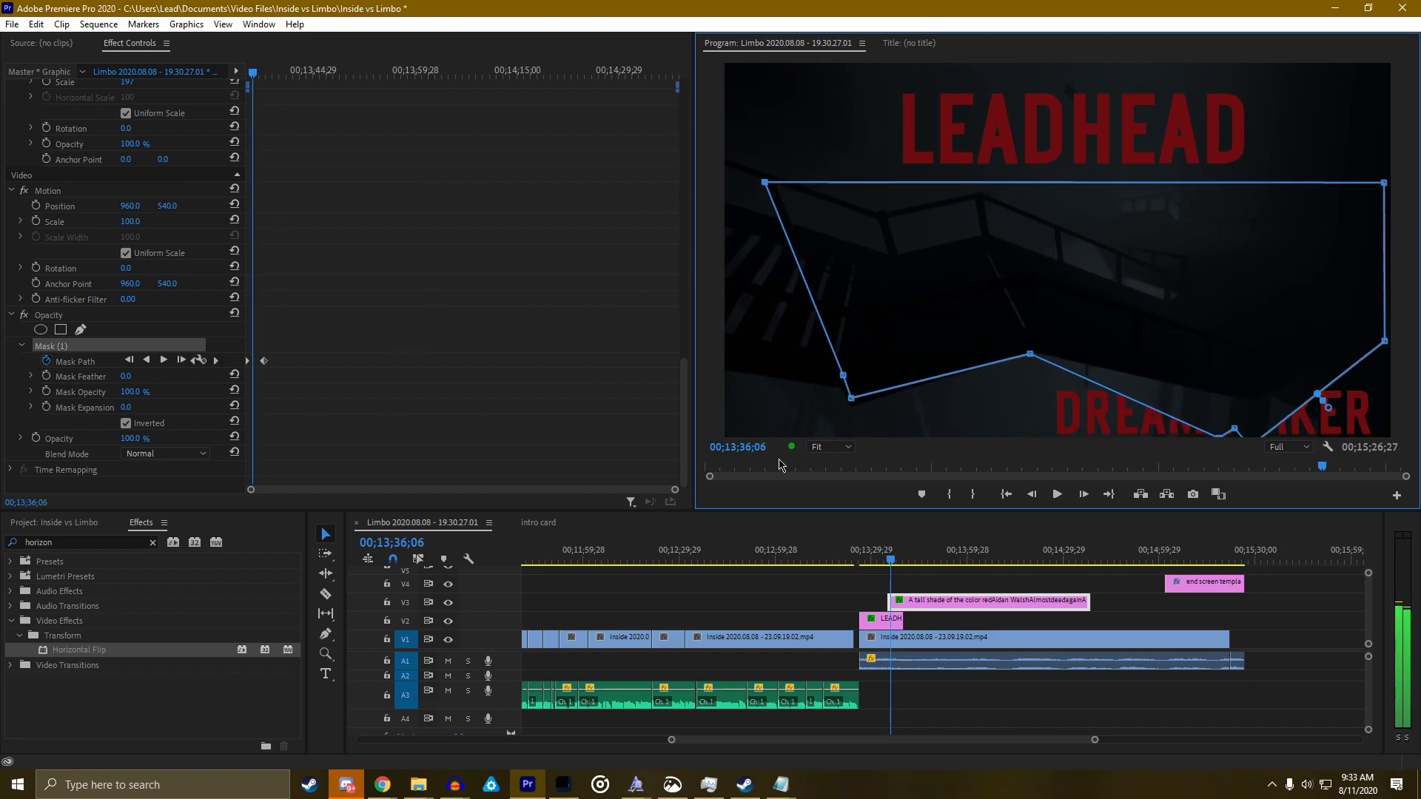
Adjust the lower and right mask points onto the stairs and play back to check
drag(851, 398, 856, 409)
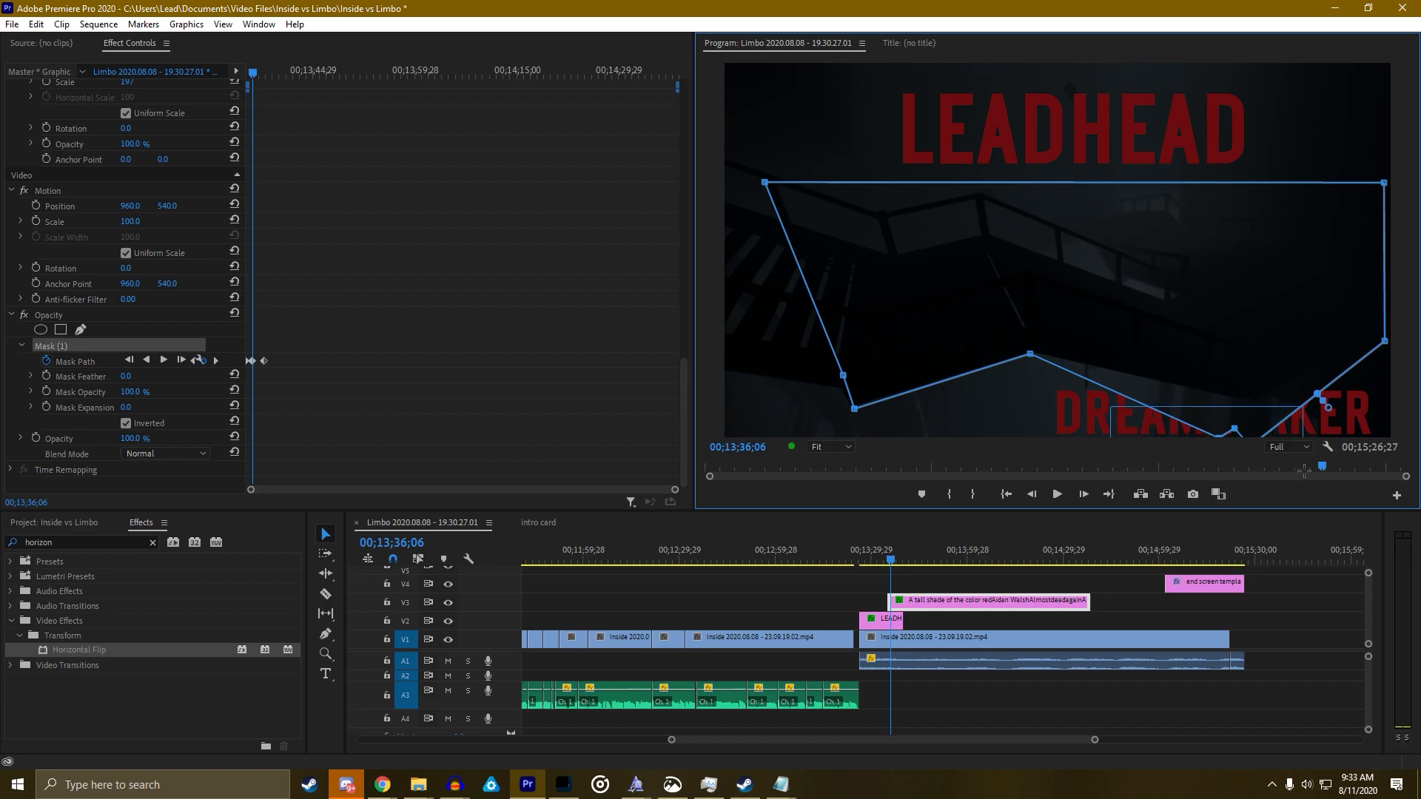
drag(1234, 429, 1256, 399)
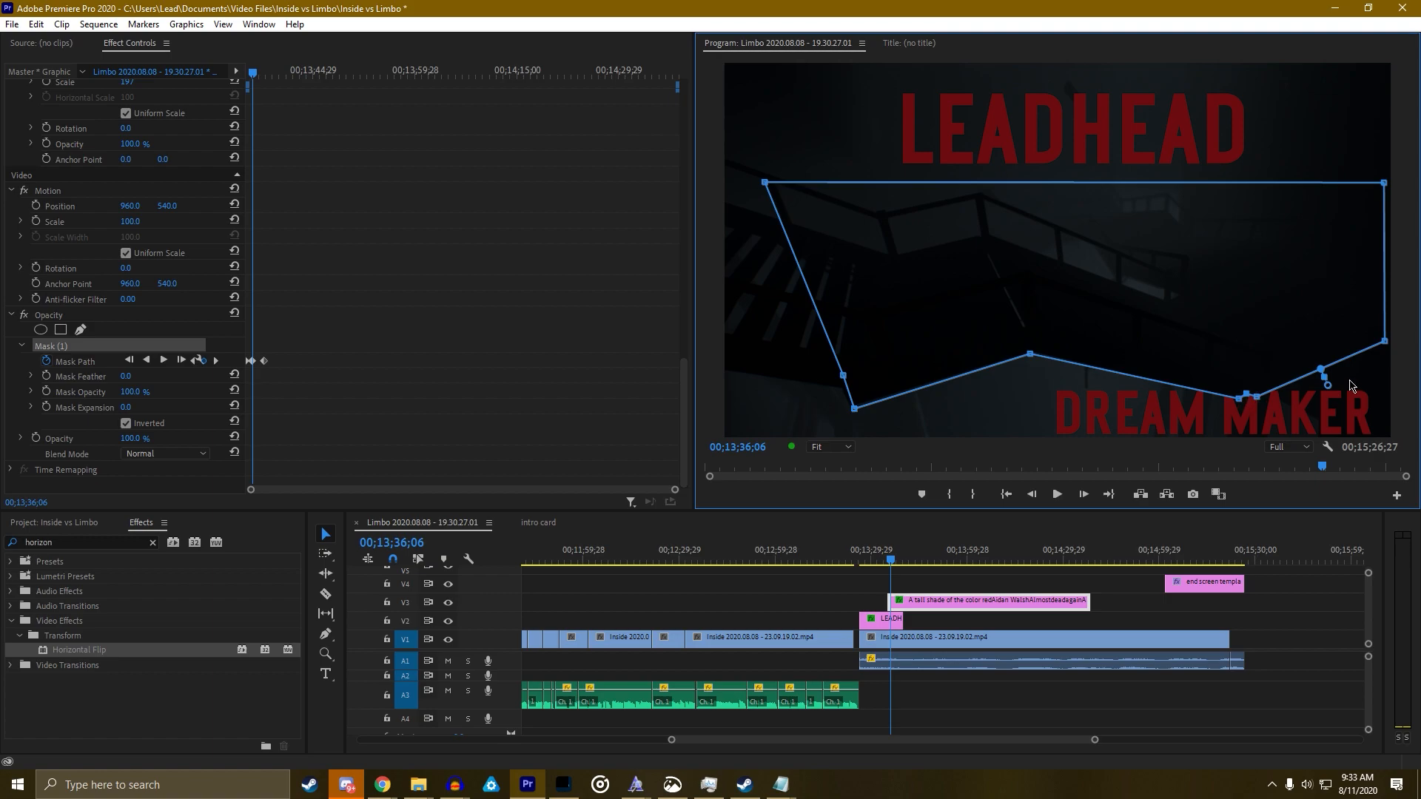
drag(1380, 344, 1373, 332)
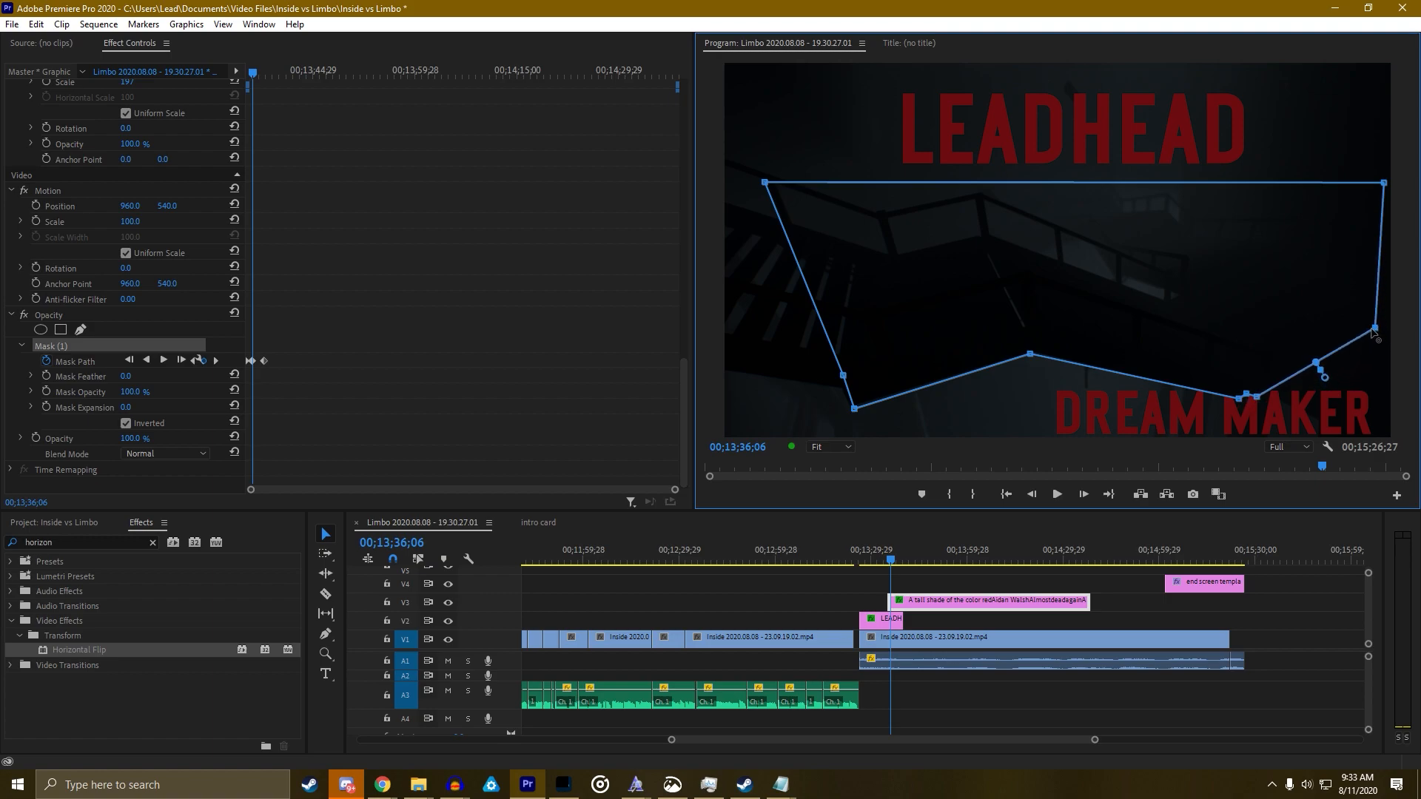
key(space)
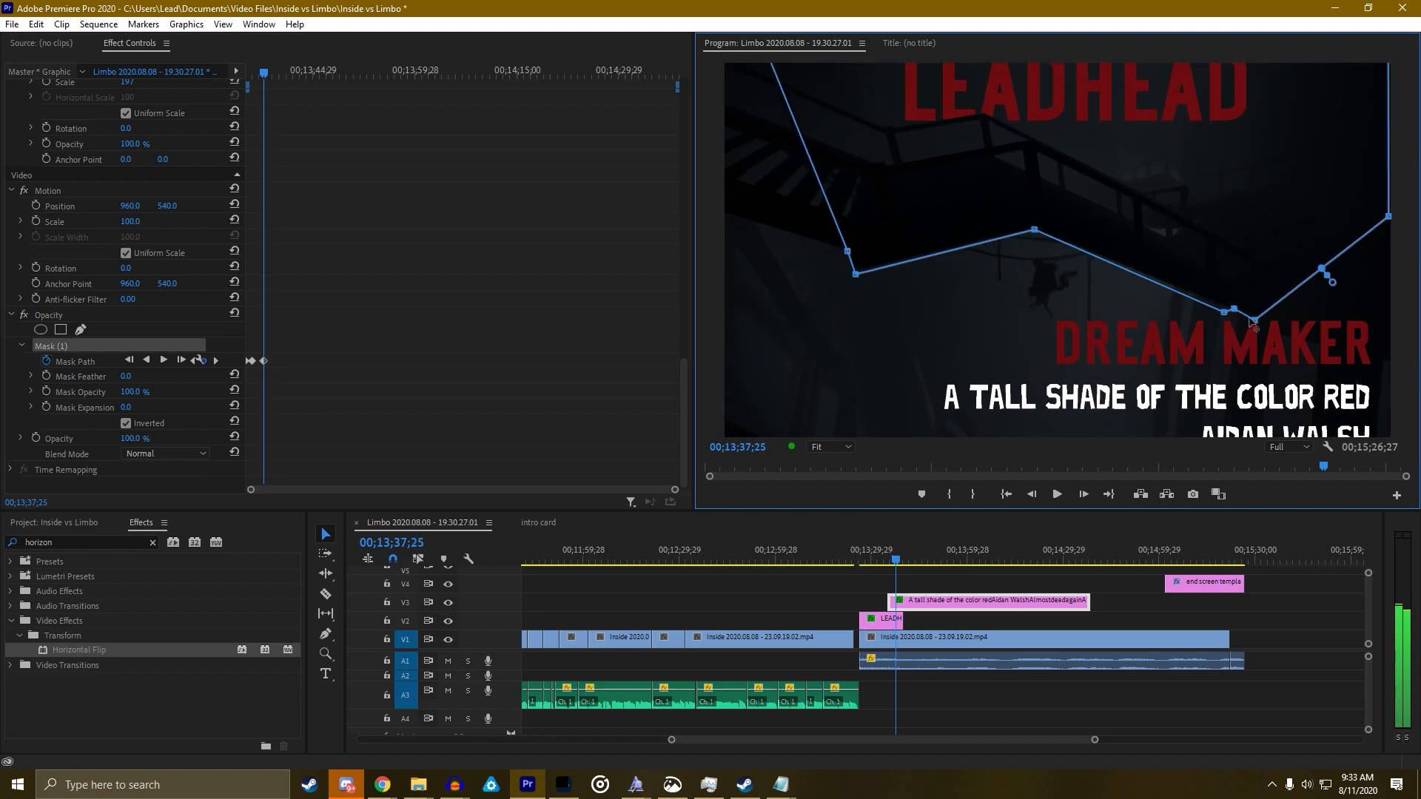
key(Right)
key(Right)
key(Right)
key(Right)
key(Right)
key(Right)
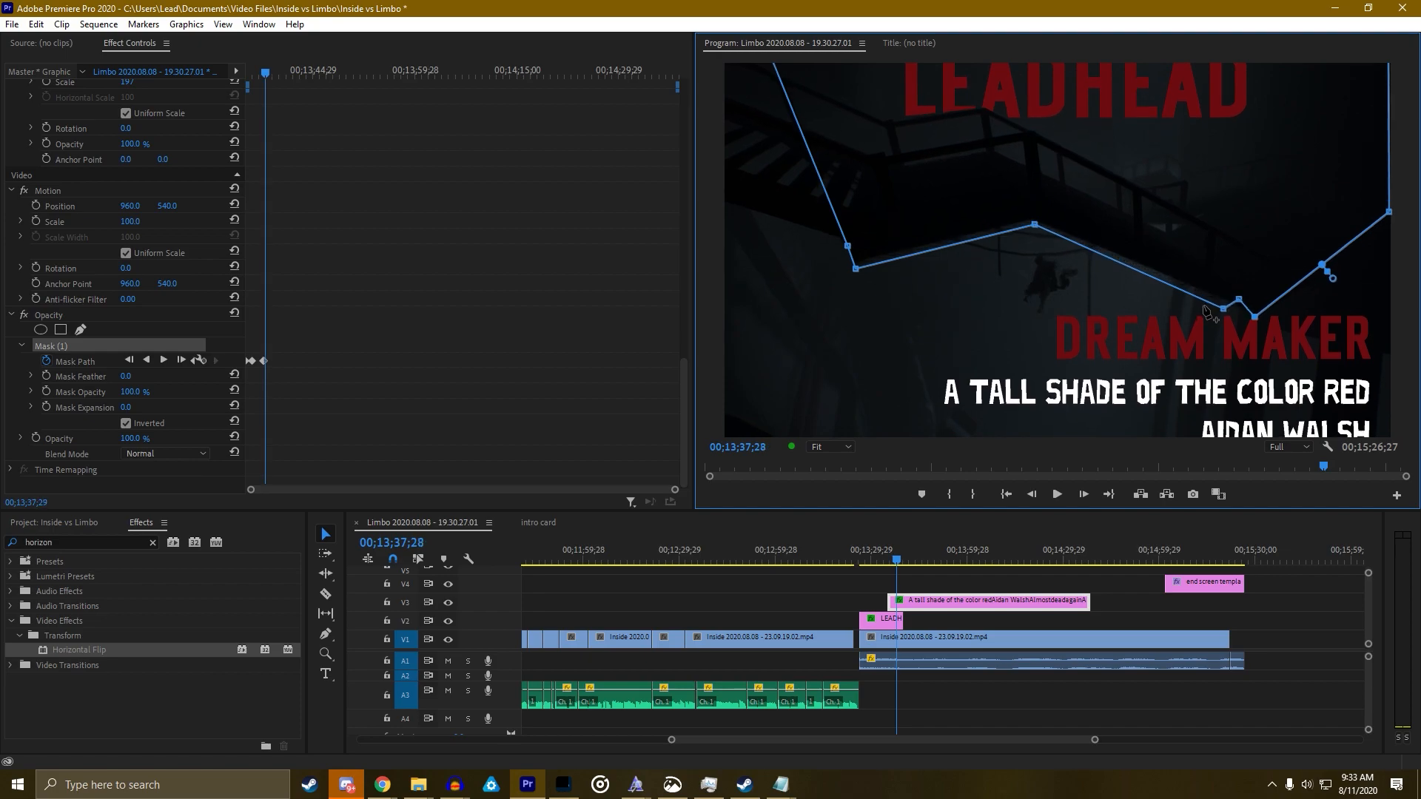
Add a point on the mask's lower-right edge and reshape it to uncover the red DREAM MAKER text
drag(1187, 252, 1189, 241)
drag(266, 74, 252, 89)
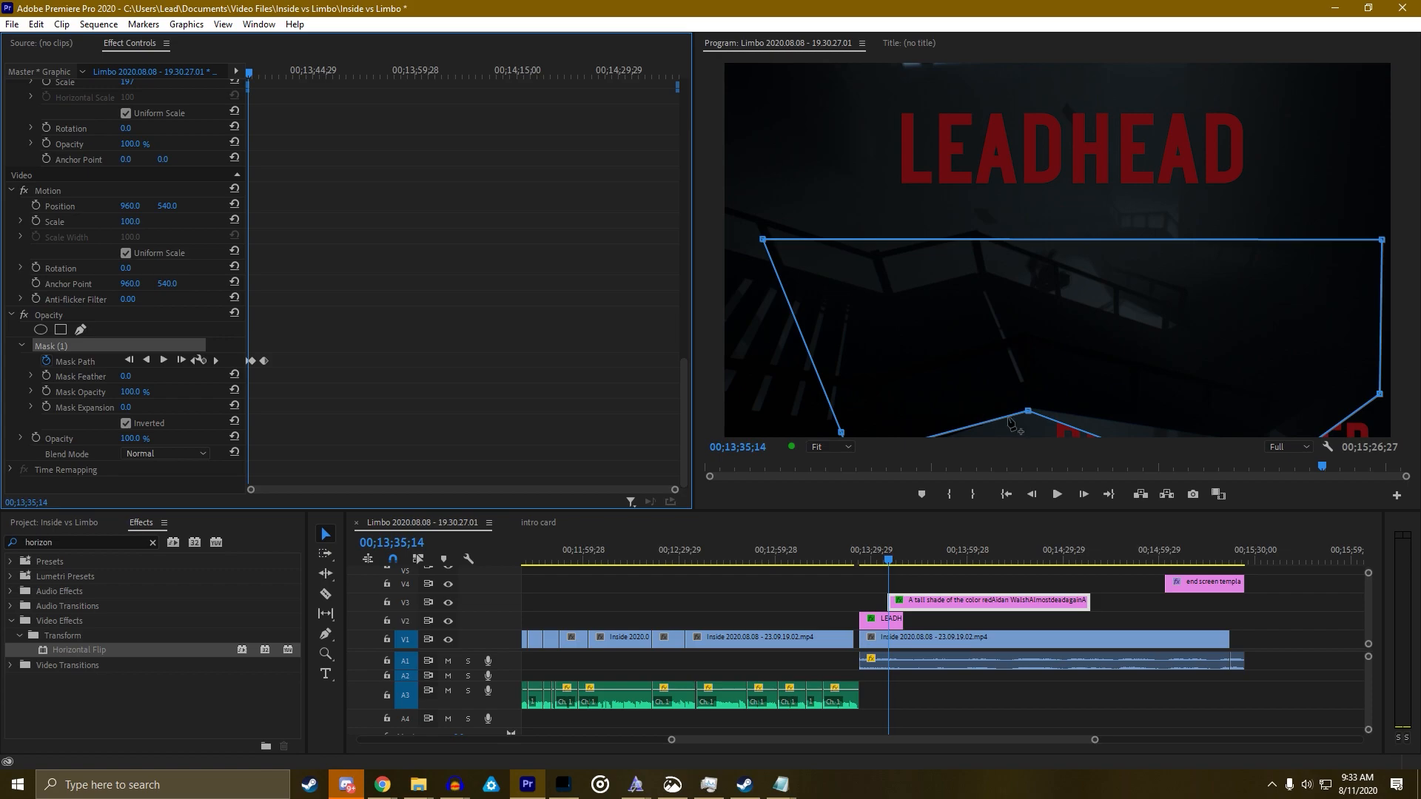
drag(1082, 435, 1244, 444)
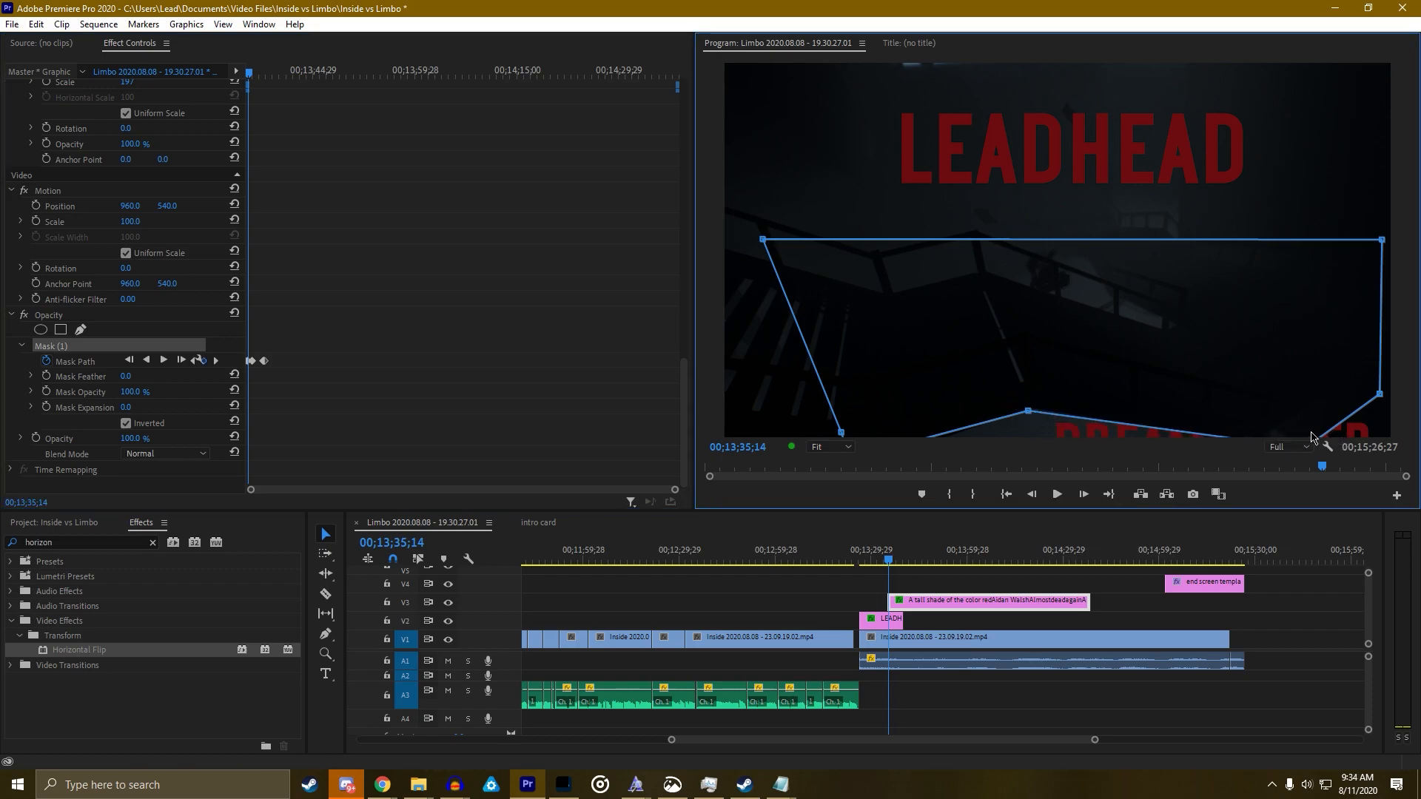
click(1325, 439)
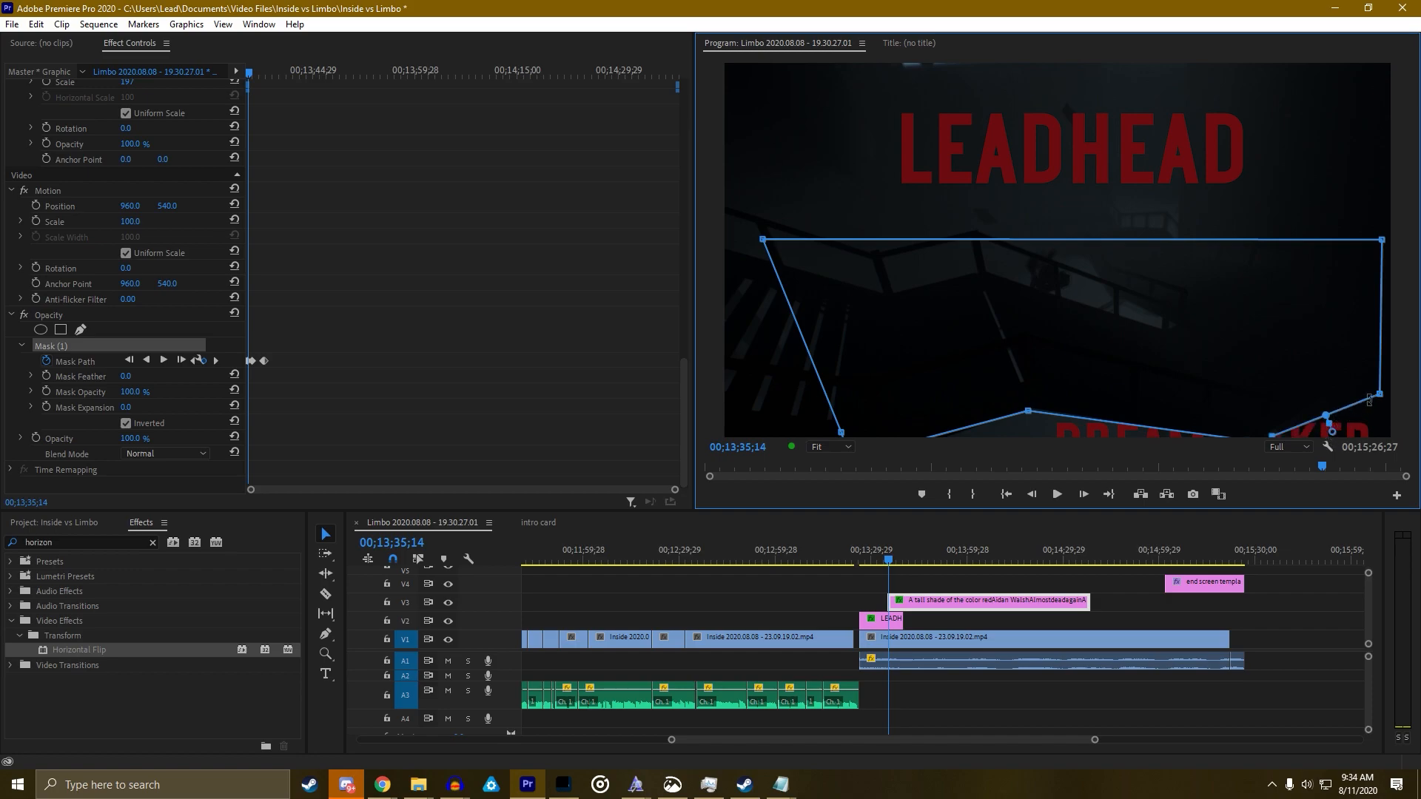
drag(1380, 395, 1378, 371)
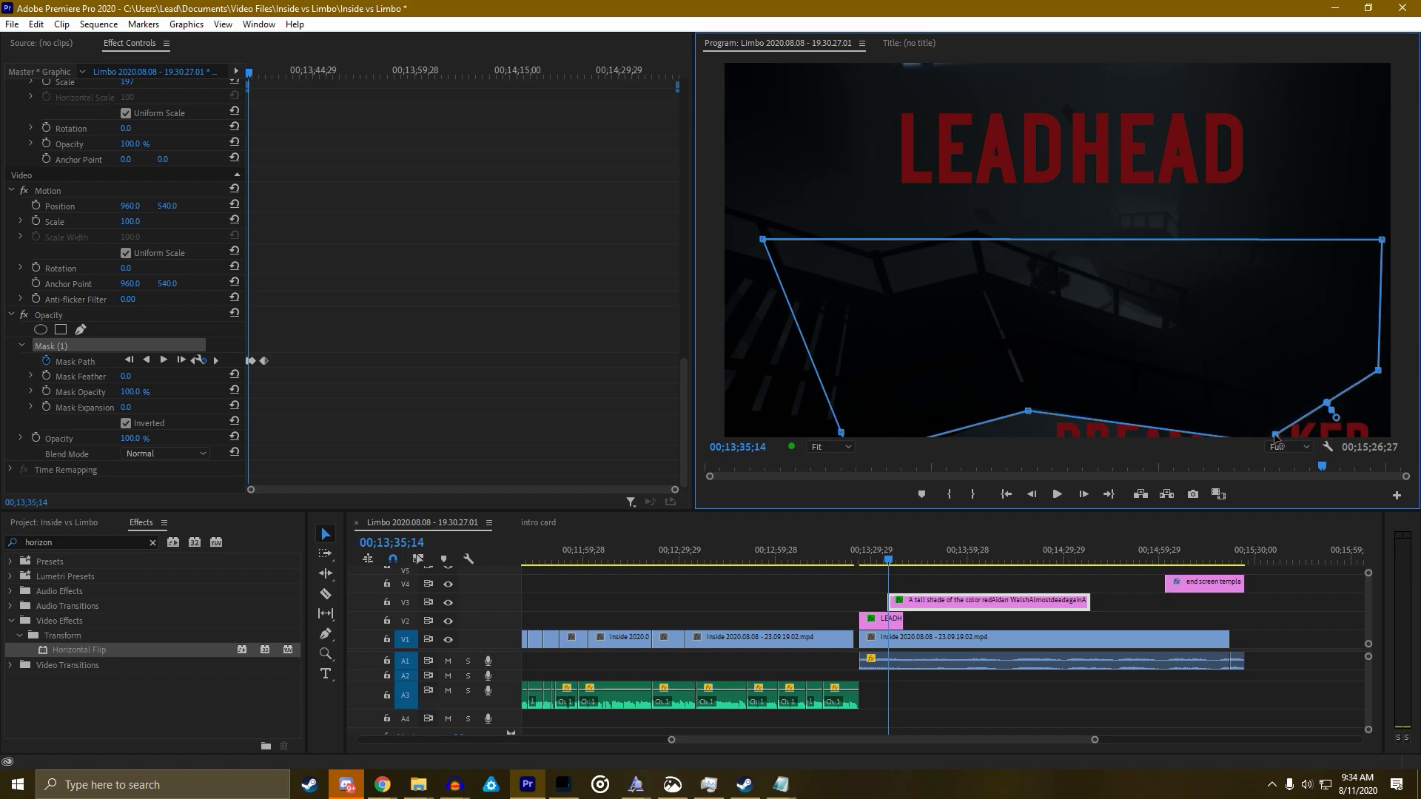
key(Right)
key(Right)
key(Right)
key(Right)
key(Right)
key(Right)
key(Right)
key(Right)
key(Right)
key(Right)
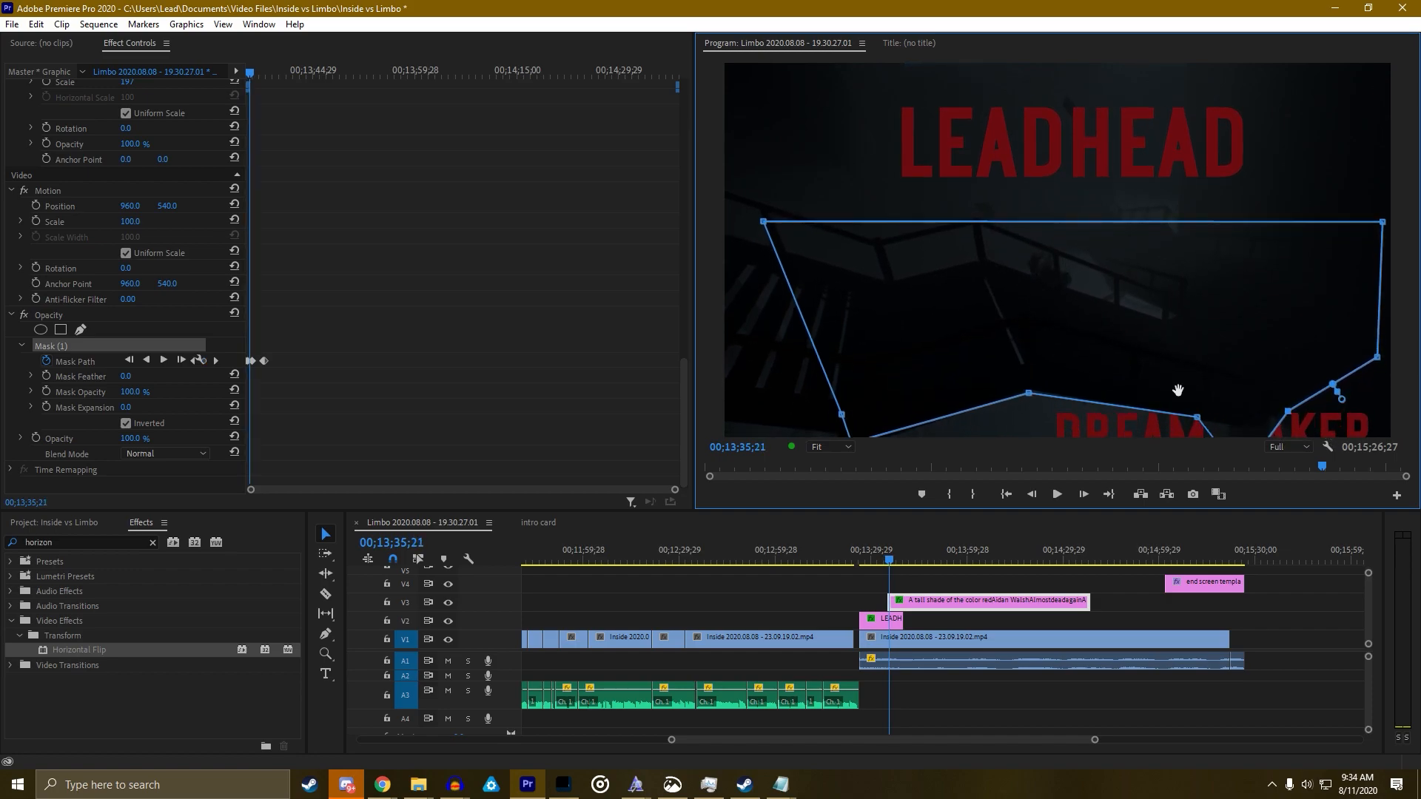
key(Right)
key(Right)
key(Right)
key(Right)
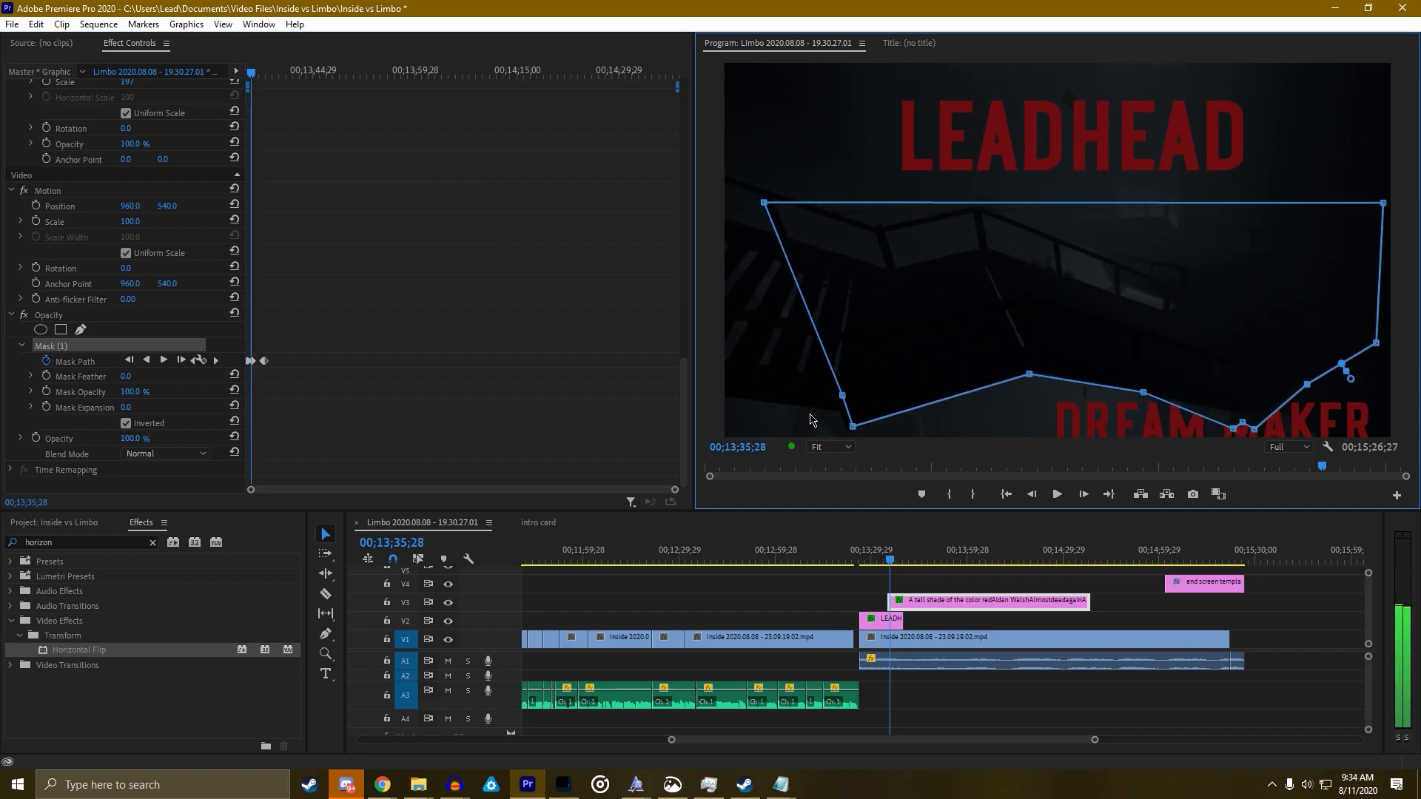
drag(675, 489, 381, 489)
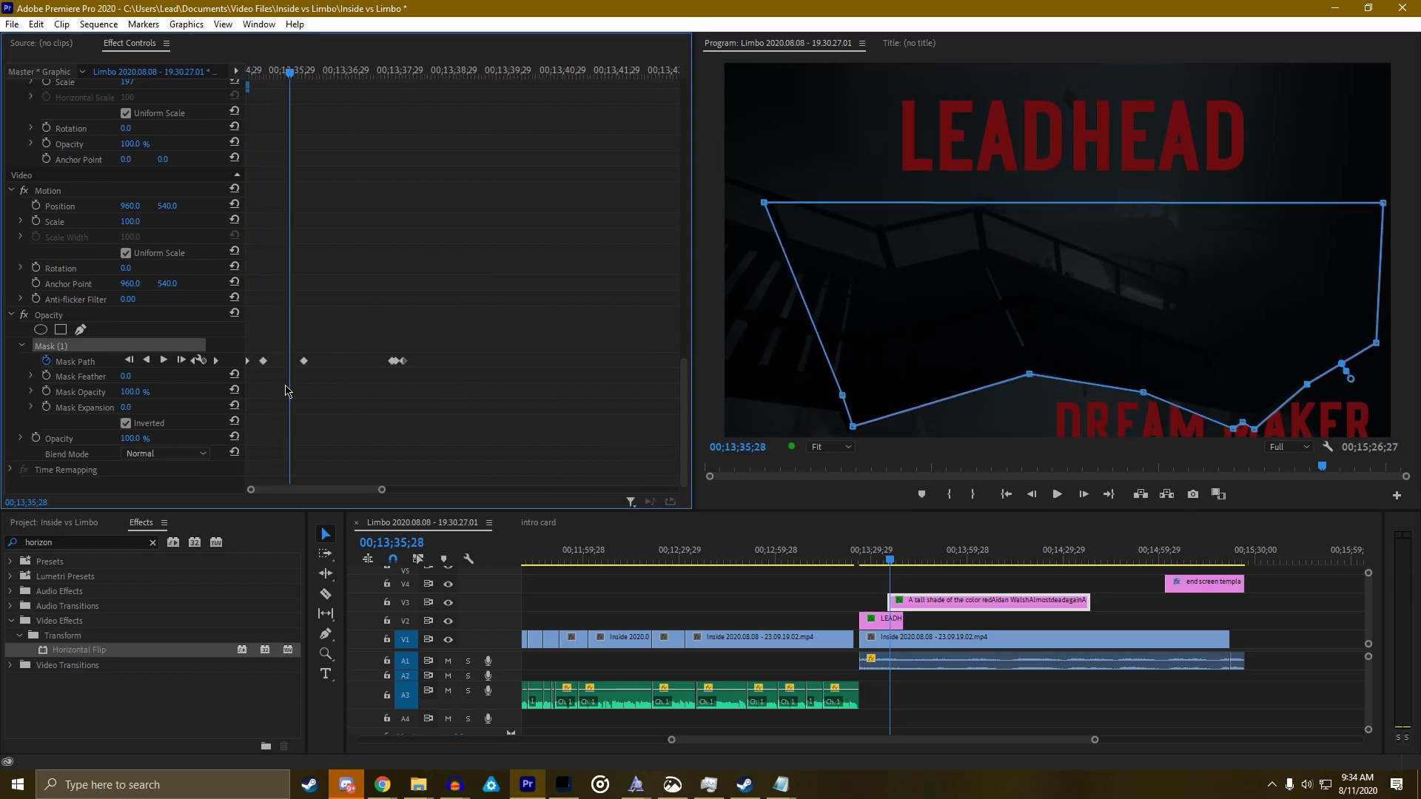
At 00;13;35;27, move the three lower-right mask points up and right, then preview
click(217, 362)
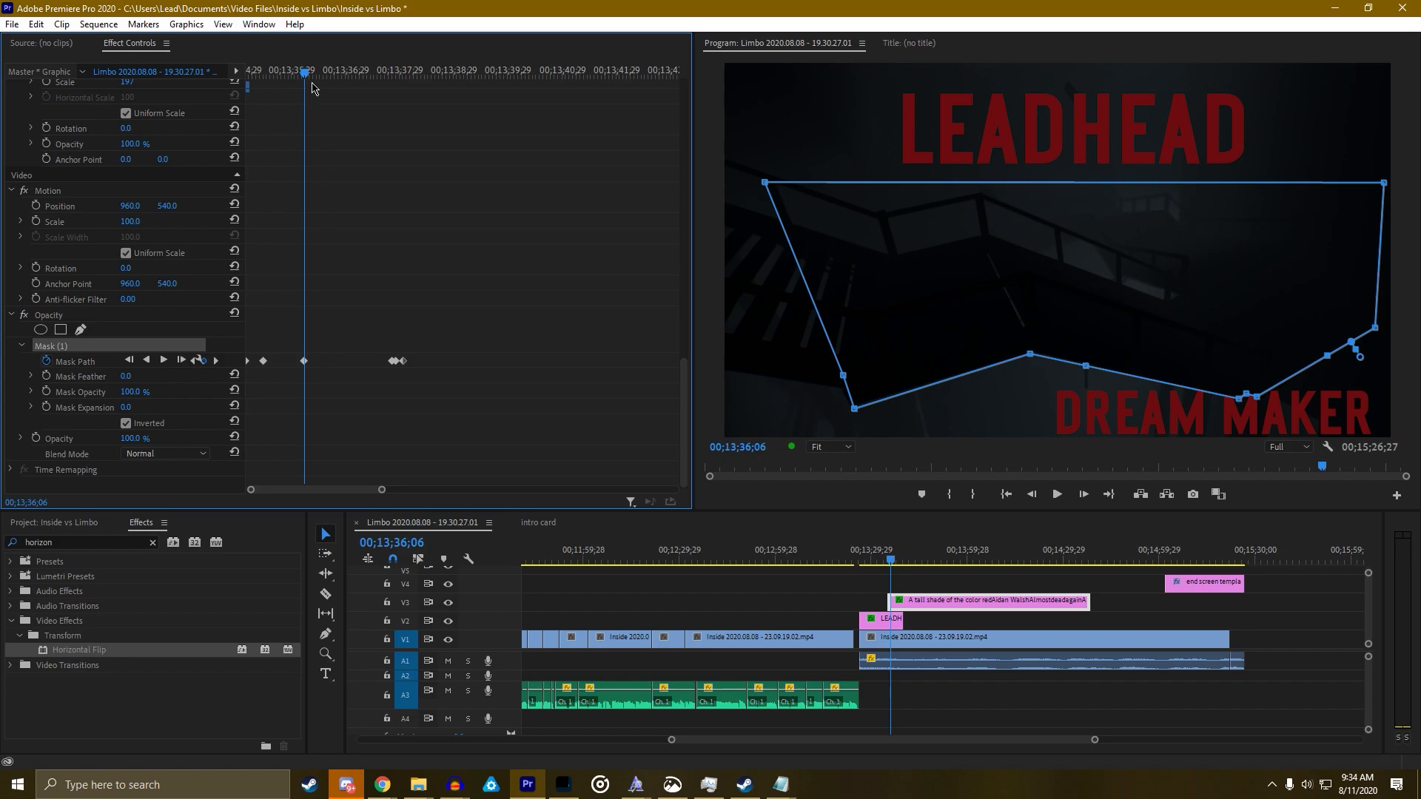
drag(307, 71, 290, 77)
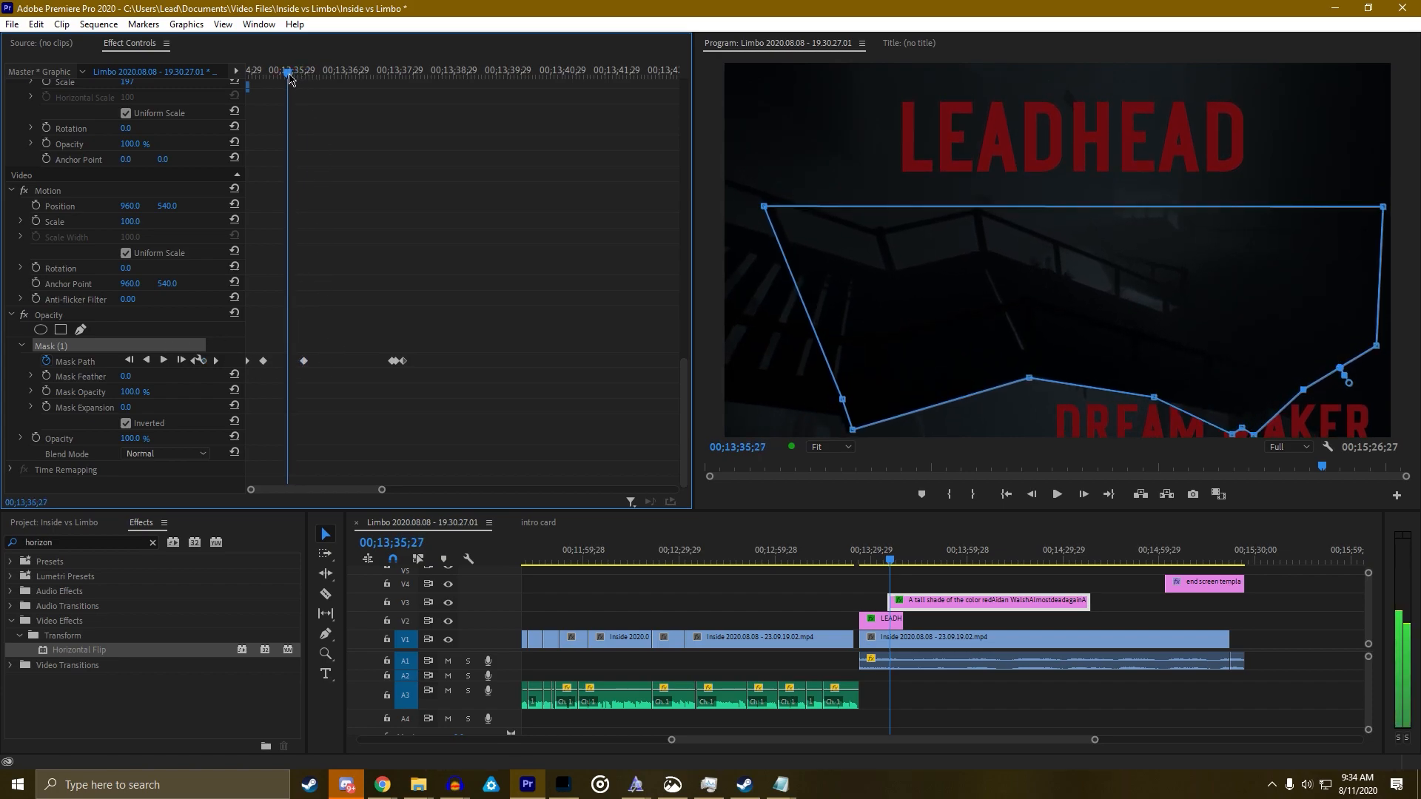
drag(1128, 419, 1261, 408)
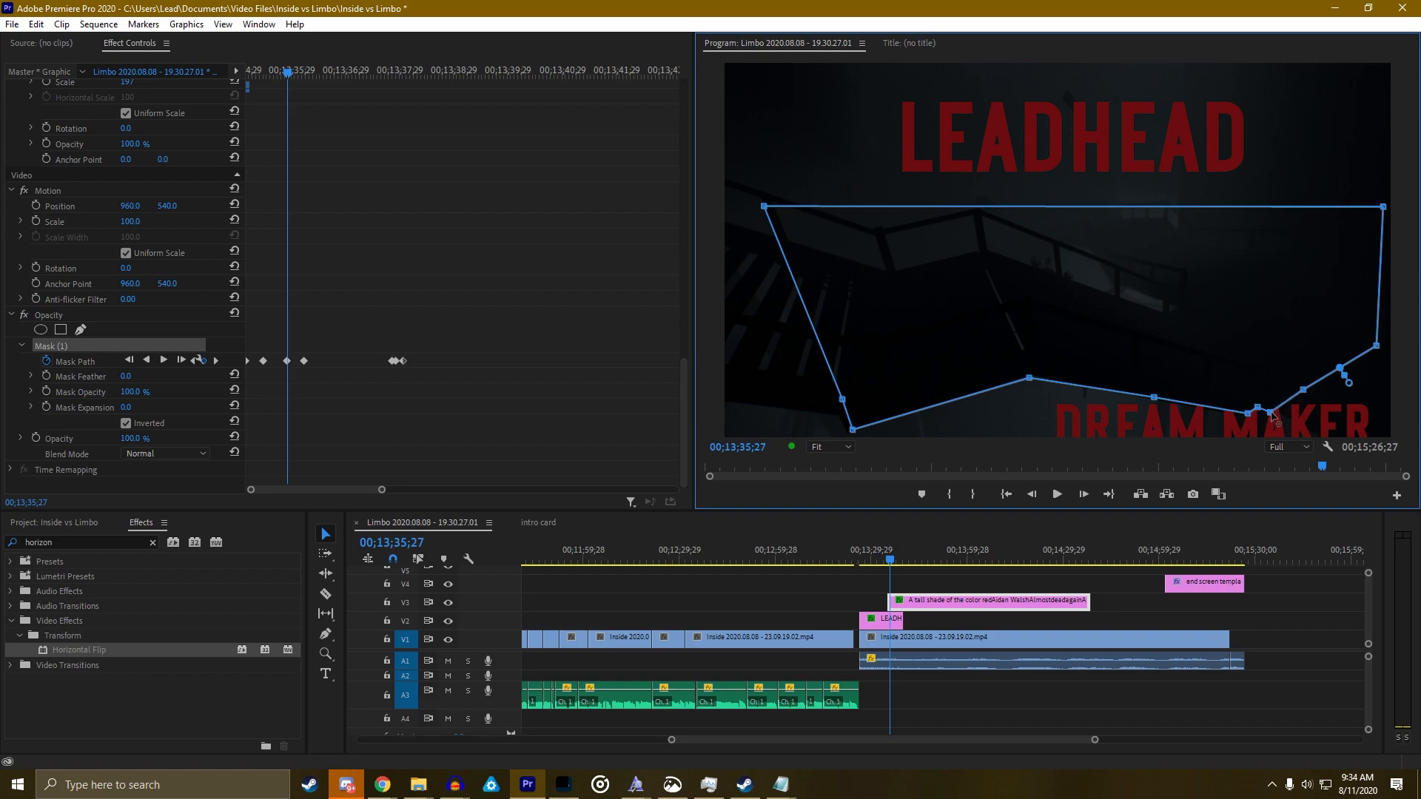
key(space)
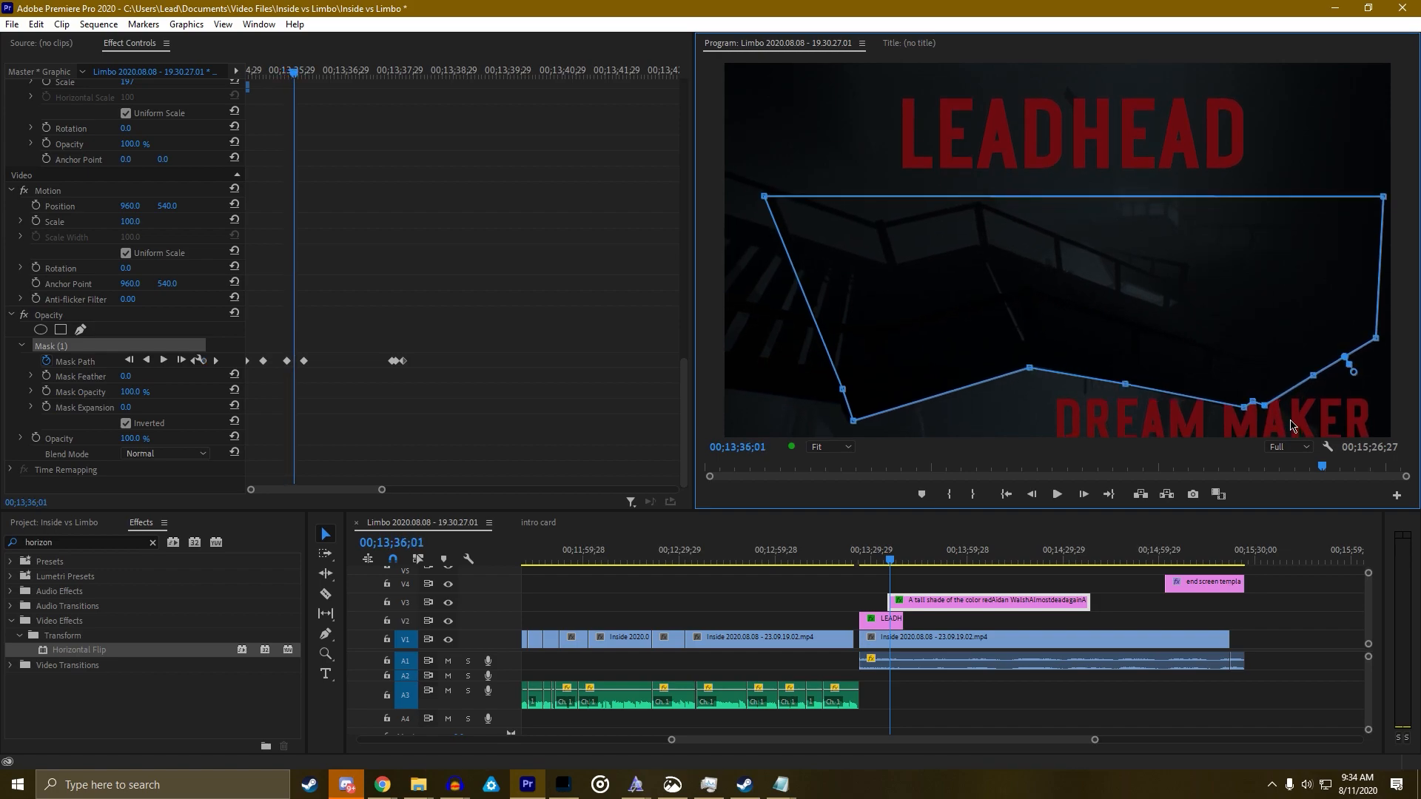
Nudge the lower-right mask points at 00;13;35;24, step through frames, and return to the clip start
key(Left)
key(Left)
key(Left)
key(Left)
key(Left)
key(Left)
key(Left)
key(Left)
key(Left)
key(Left)
key(Left)
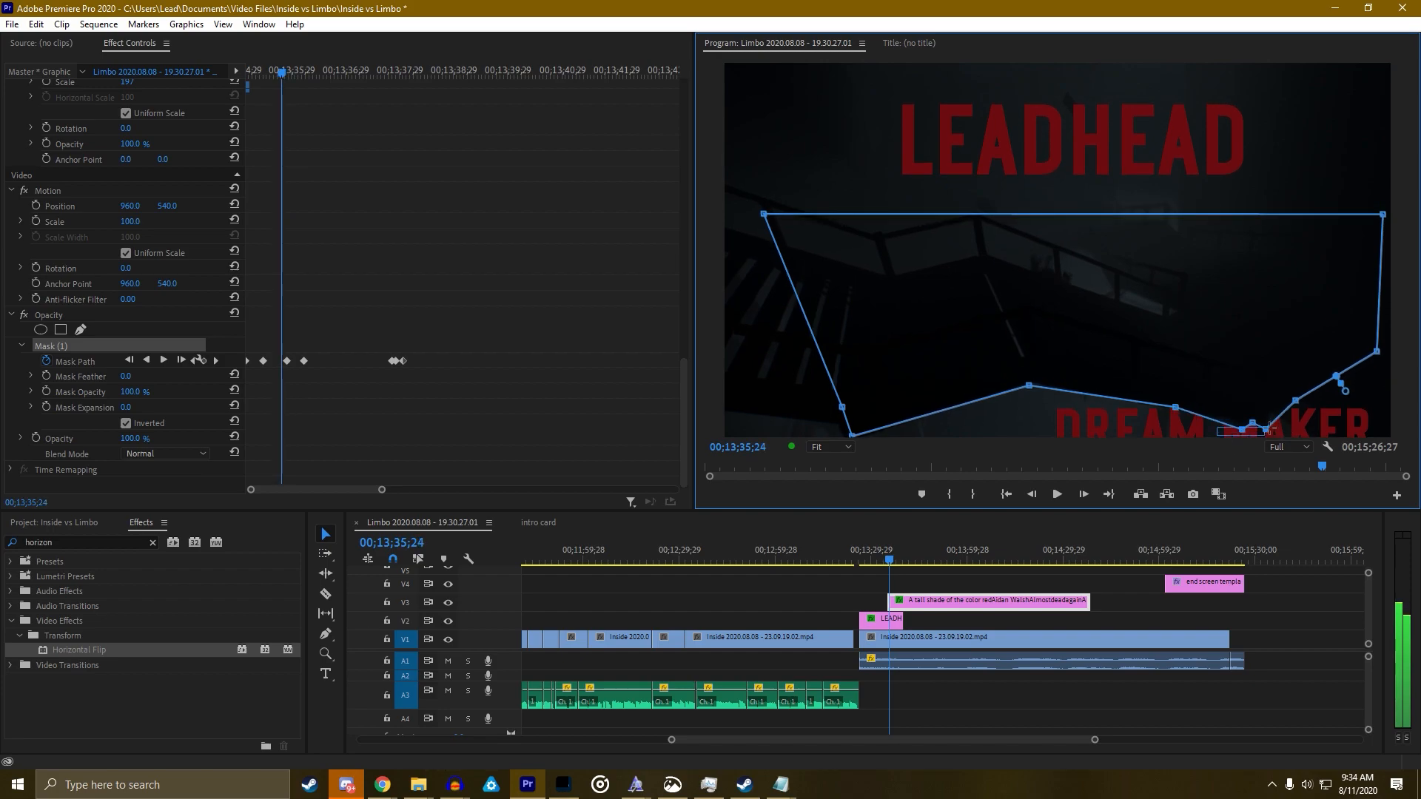
drag(1253, 423, 1254, 417)
key(Left)
key(Left)
key(Left)
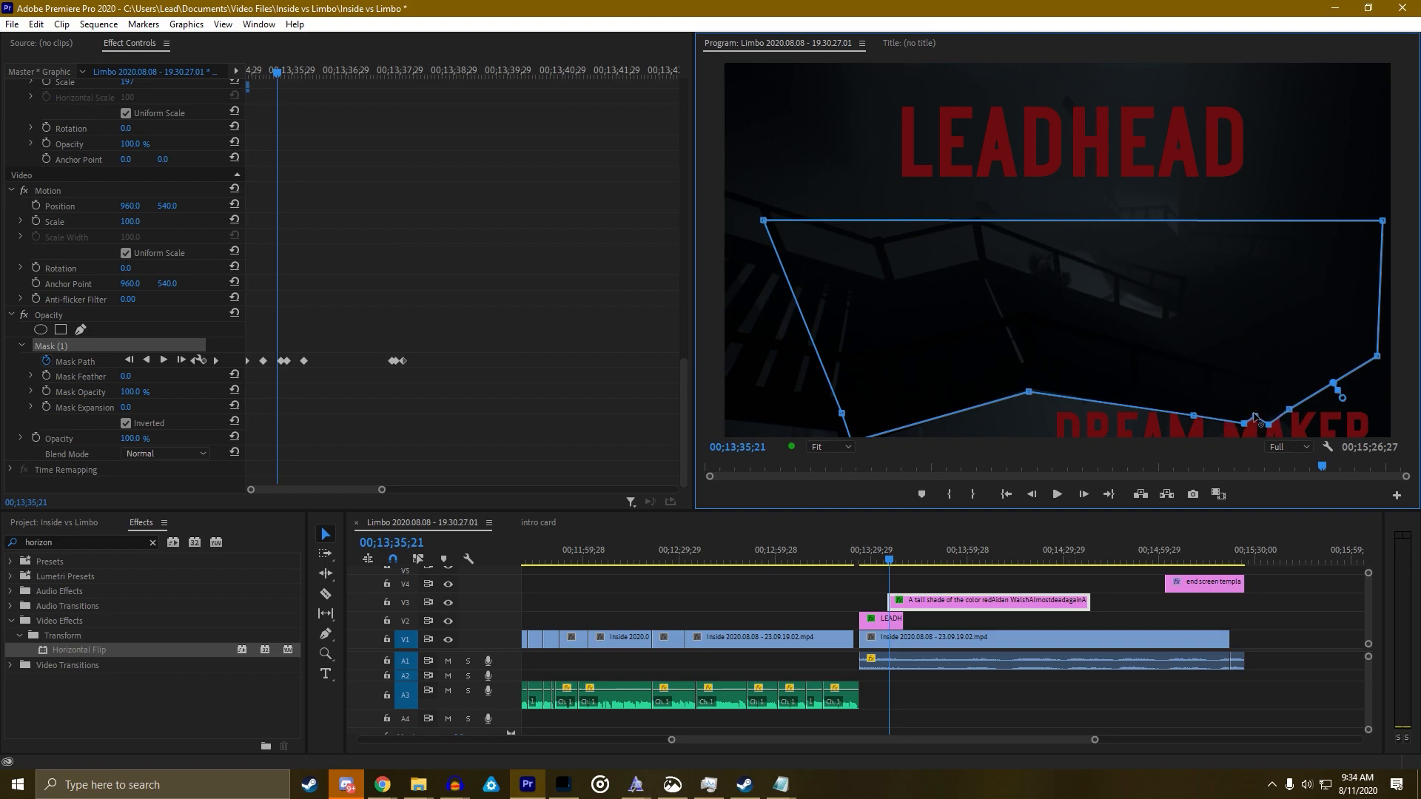
key(Left)
key(Left)
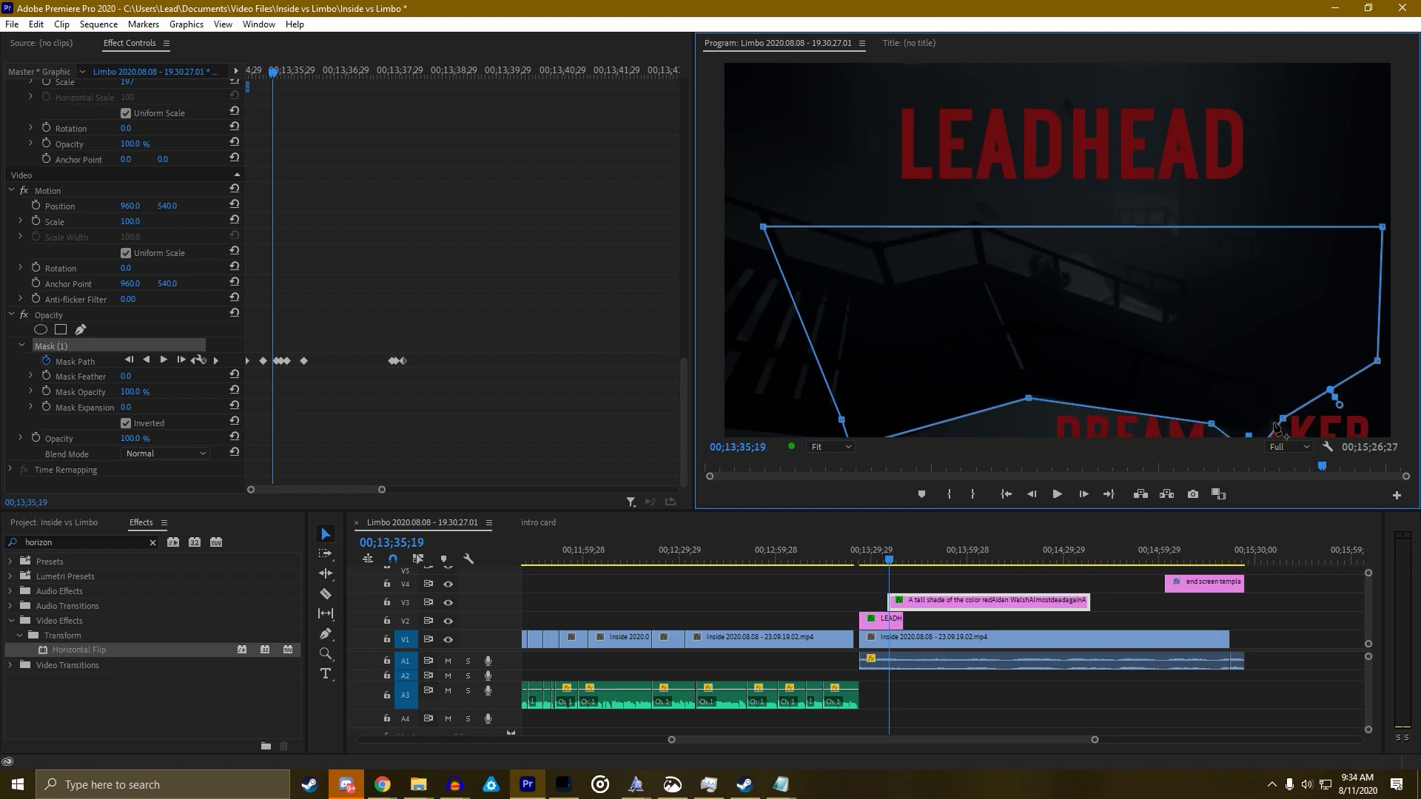
key(Left)
key(Left)
key(Left)
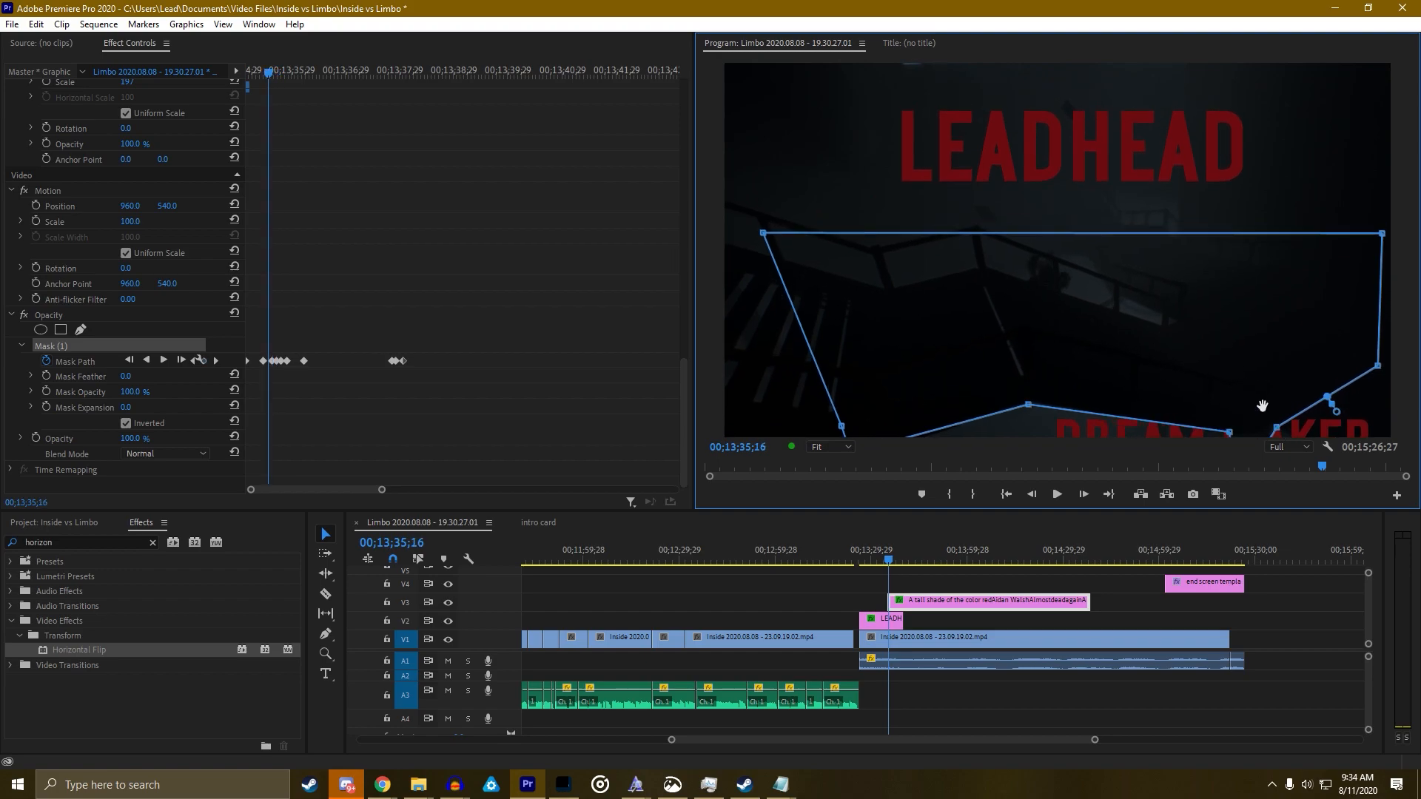
key(Right)
key(Right)
key(Right)
key(Right)
key(Right)
key(Right)
key(Right)
click(548, 419)
key(Up)
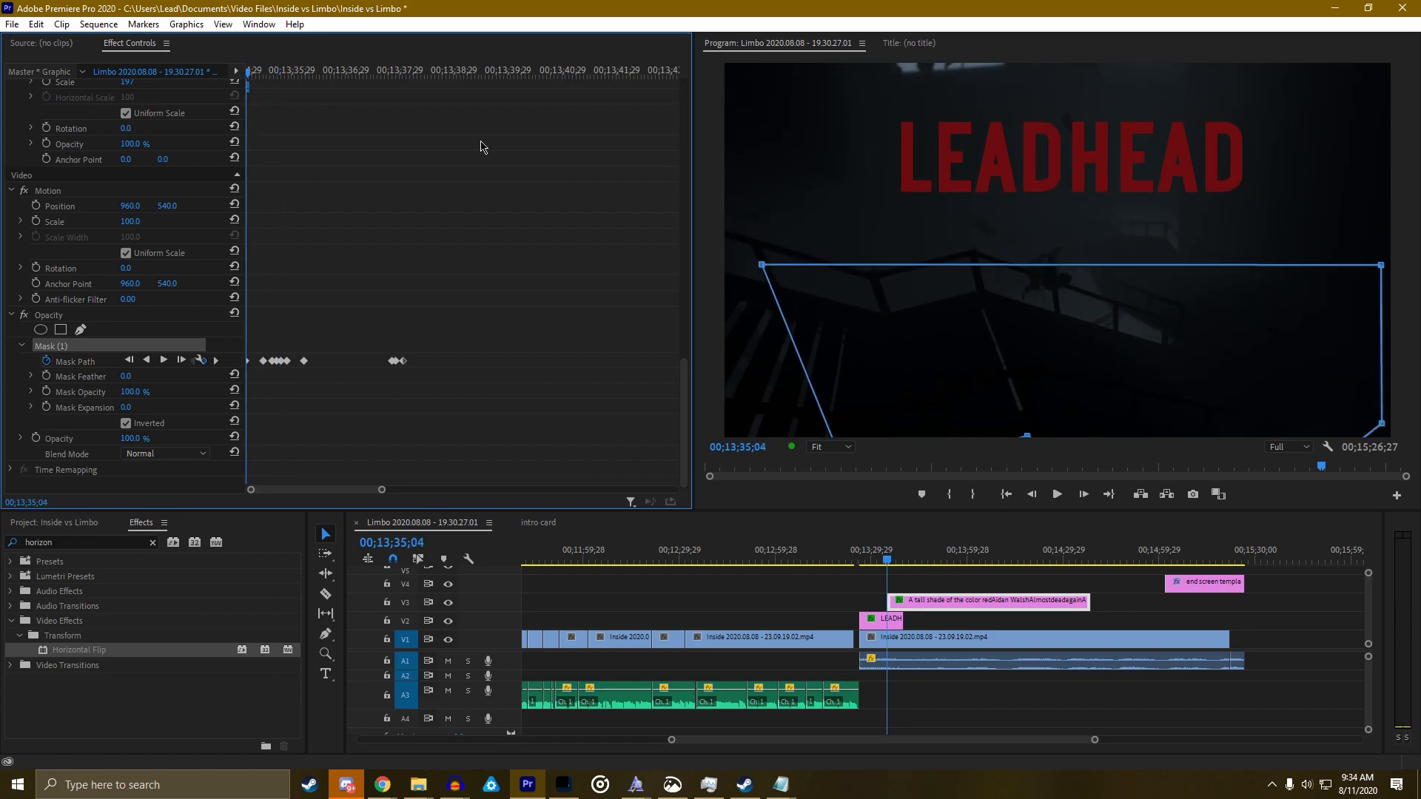
key(grave)
At 00;13;35;27, pull two lower mask points down-left and left to smooth the edge
key(space)
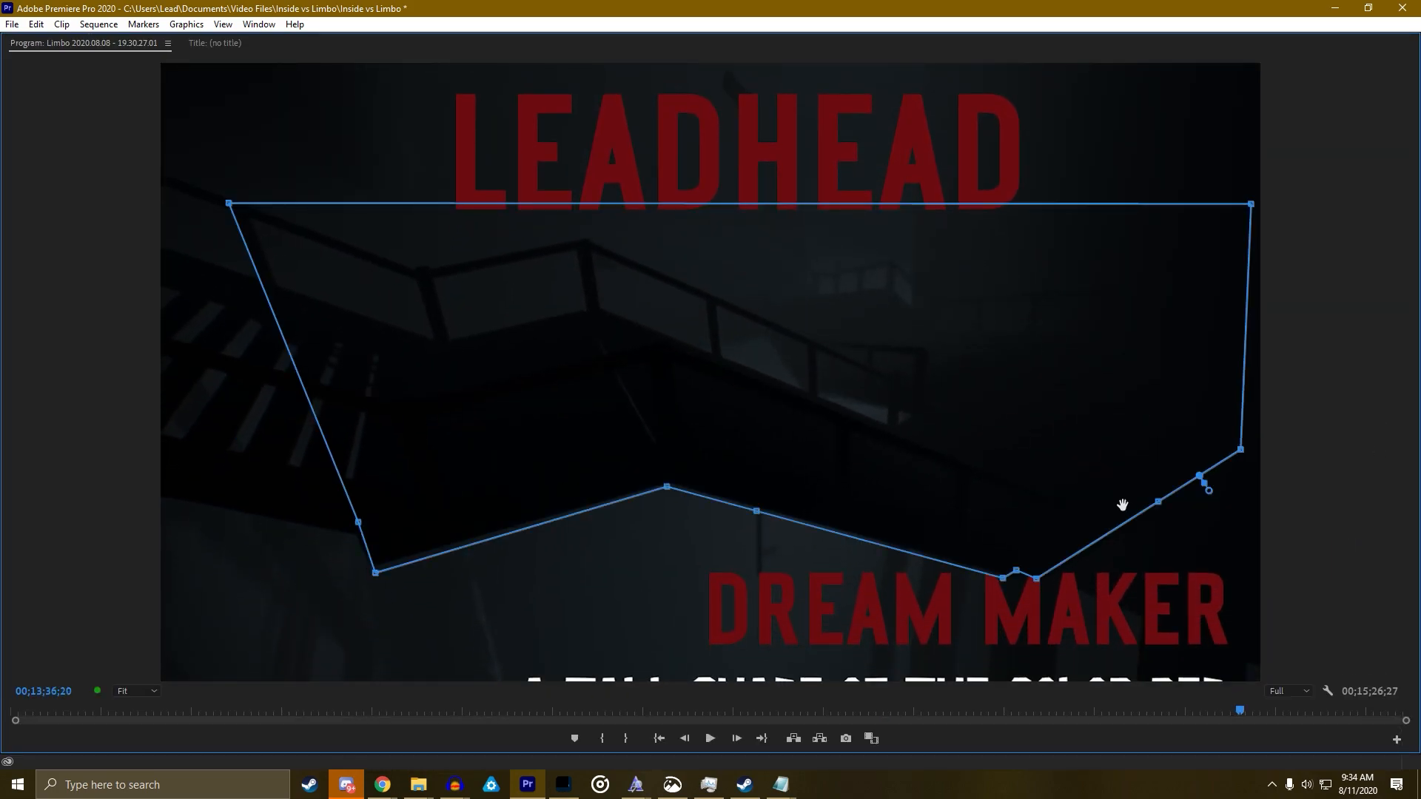
key(Left)
key(Left)
key(Left)
key(Left)
key(Left)
key(Left)
key(Left)
key(Left)
key(Left)
key(Left)
key(Left)
key(Left)
key(Left)
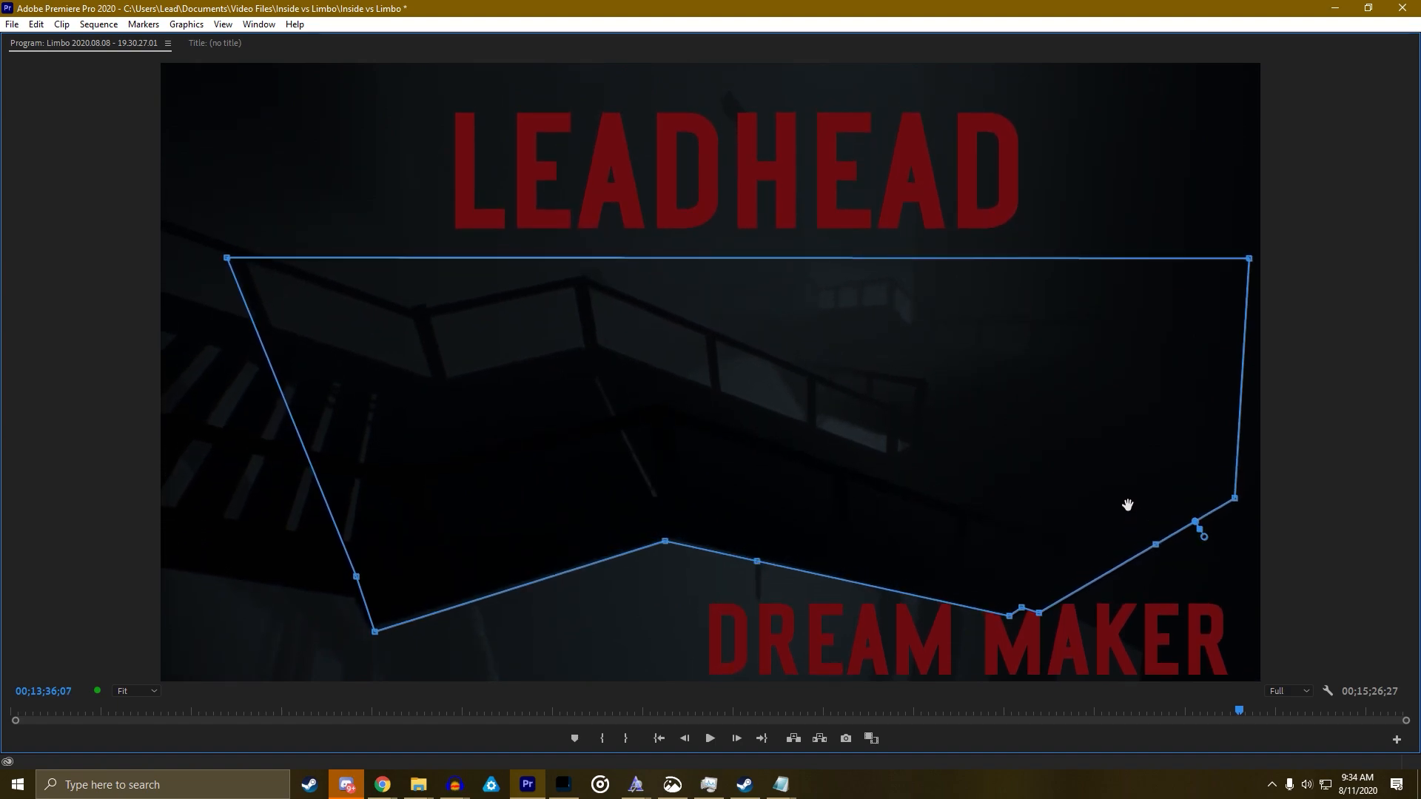
key(Left)
key(Left)
key(Left)
key(Left)
key(Left)
key(Left)
key(Left)
key(Left)
key(Left)
key(Left)
key(Left)
key(Left)
key(Right)
key(Right)
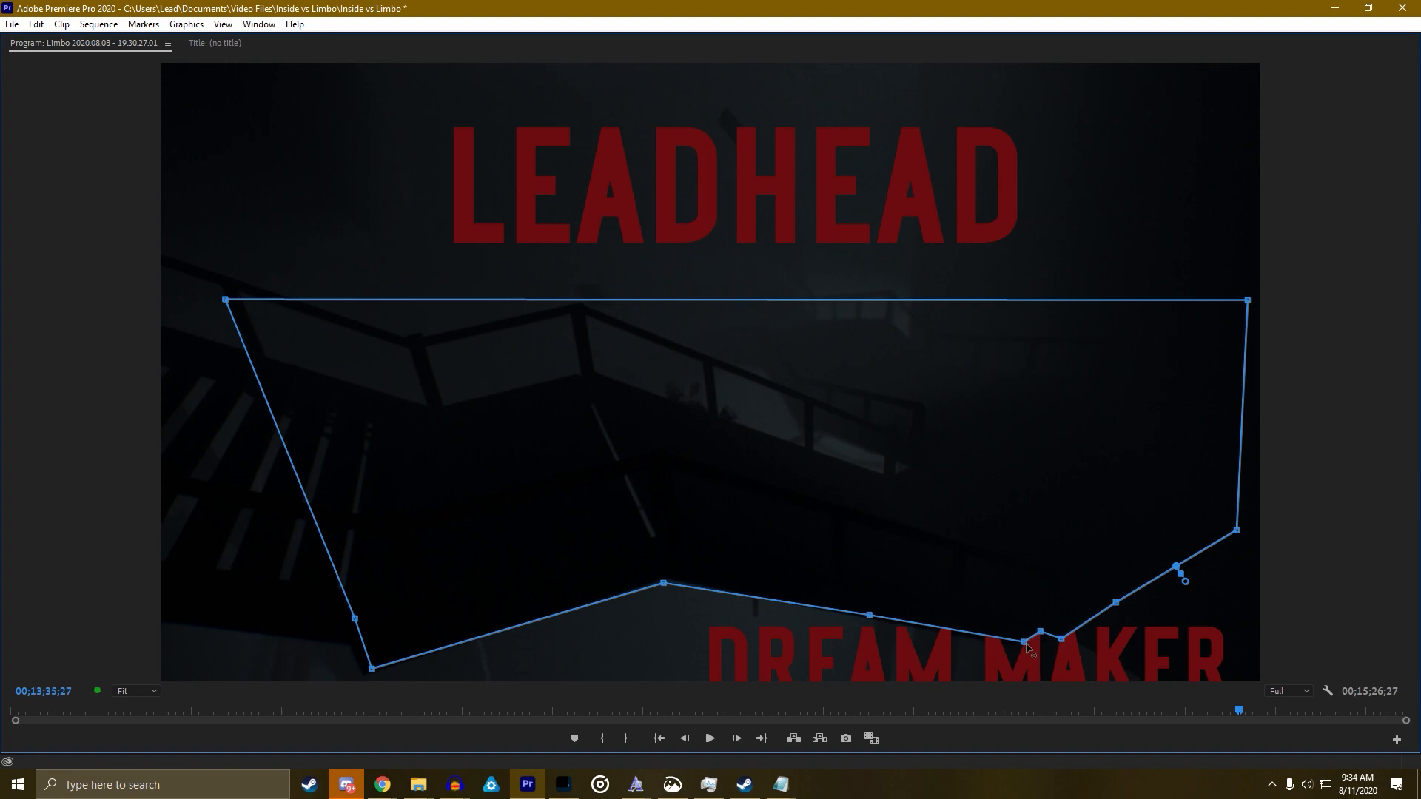
drag(1020, 650, 1014, 654)
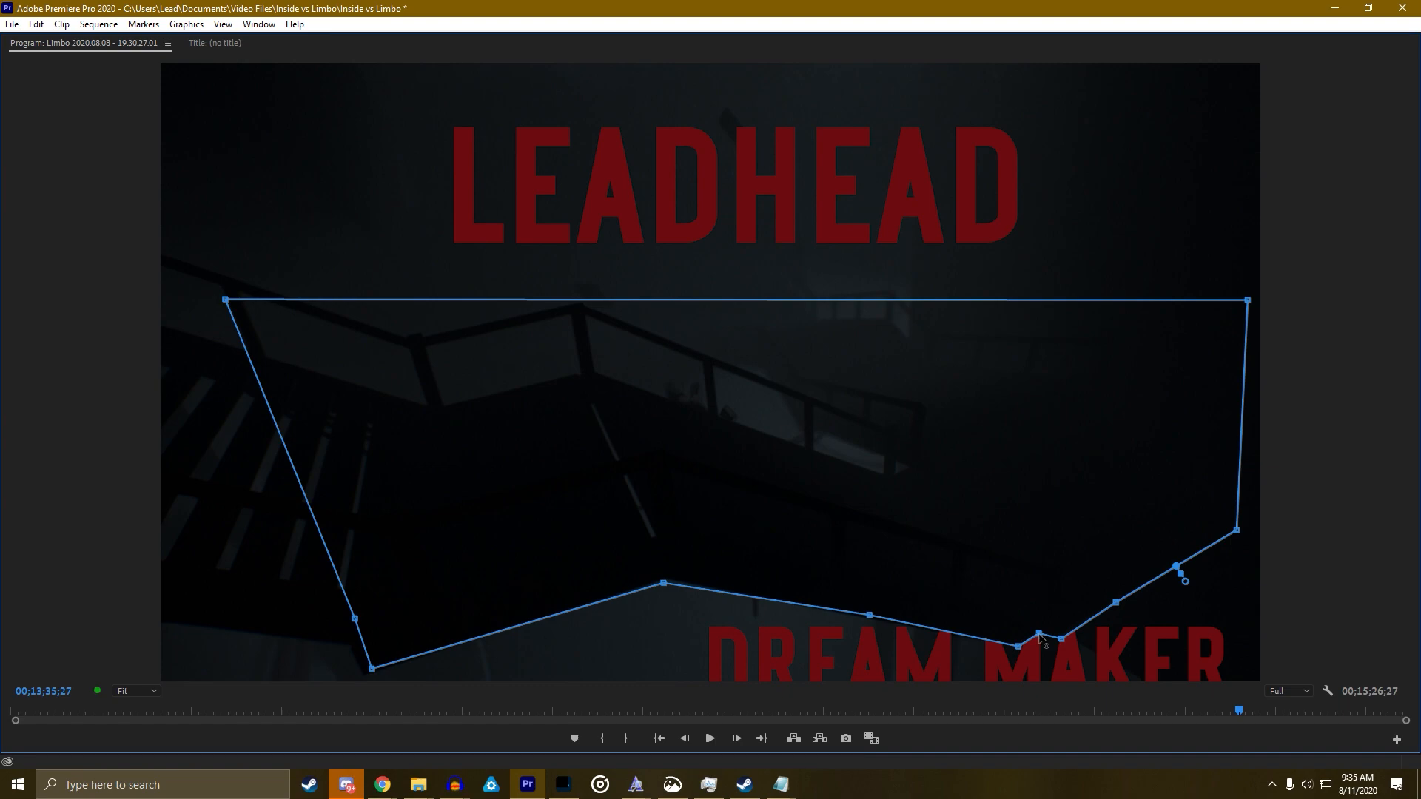
drag(1066, 646, 1044, 641)
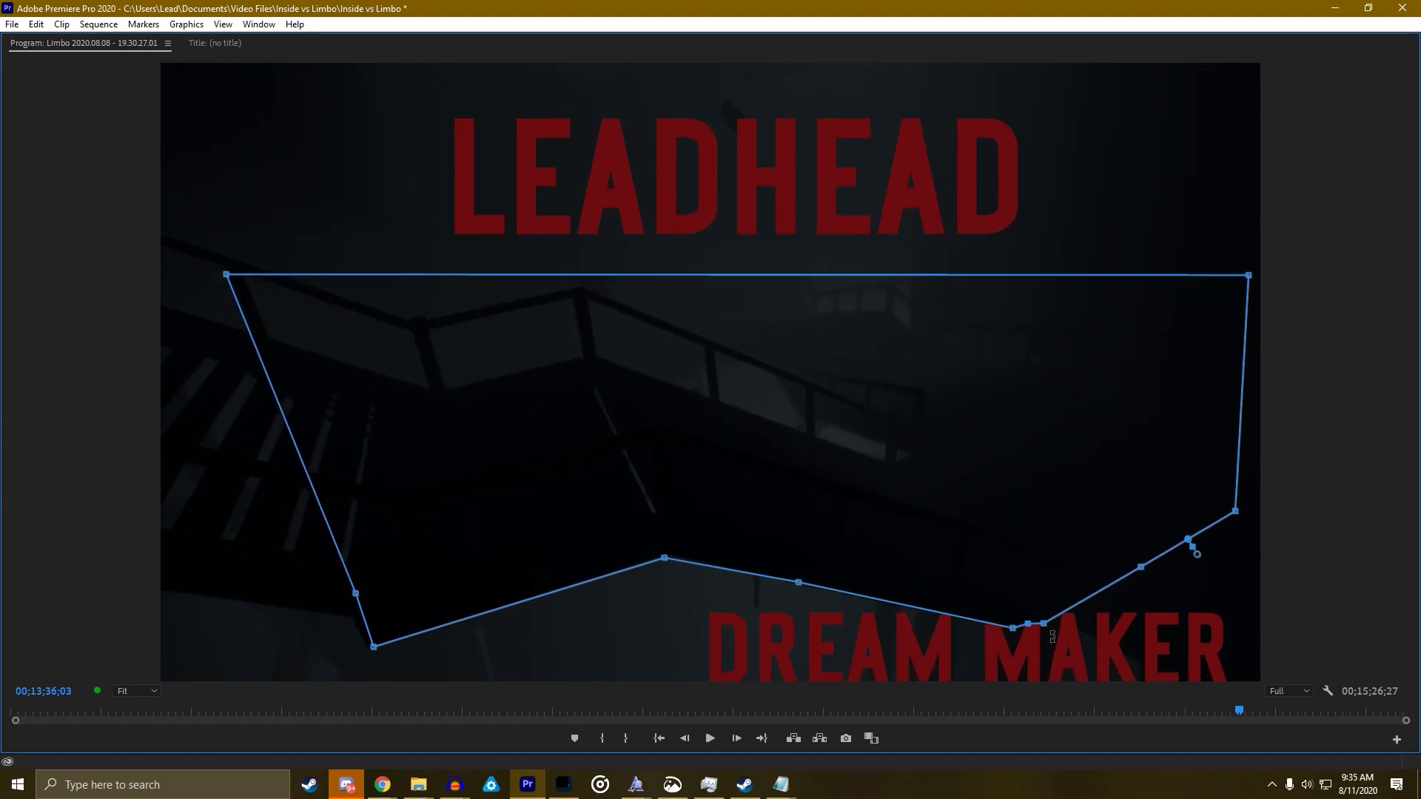
Adjust lower mask points at 00;13;37;19 and 00;13;38;02 to follow the rising heading
key(Right)
key(Right)
key(Right)
key(Right)
key(Left)
key(Left)
key(Left)
key(Left)
key(Left)
key(Left)
key(Left)
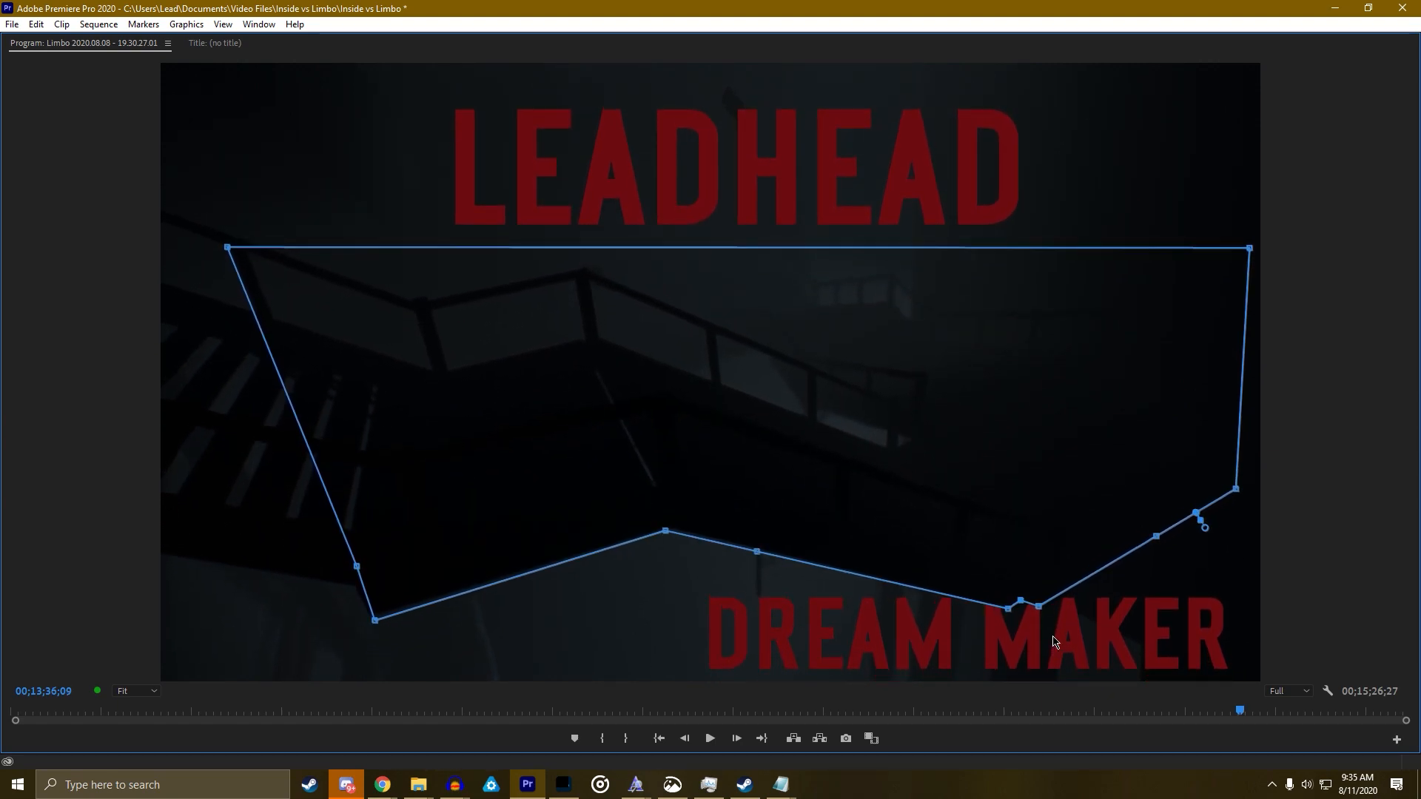
key(Left)
key(Left)
key(Left)
key(Left)
key(Left)
key(Left)
key(Left)
key(Left)
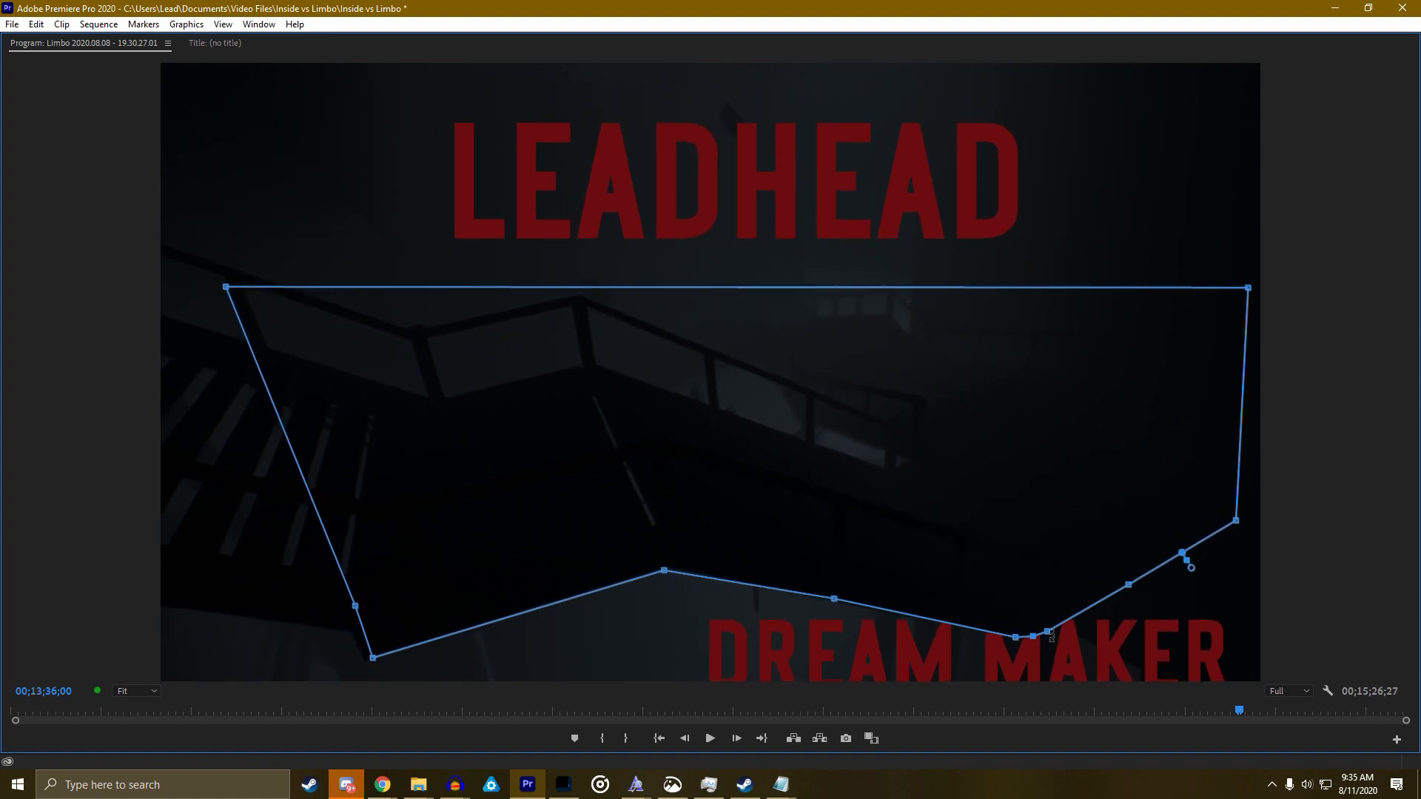
key(Right)
key(Right)
key(Right)
key(Right)
key(Right)
key(Right)
key(Right)
key(Right)
key(Right)
key(Right)
key(Right)
key(Right)
key(Right)
key(Right)
key(Right)
key(Right)
key(Right)
key(Right)
key(Right)
key(Right)
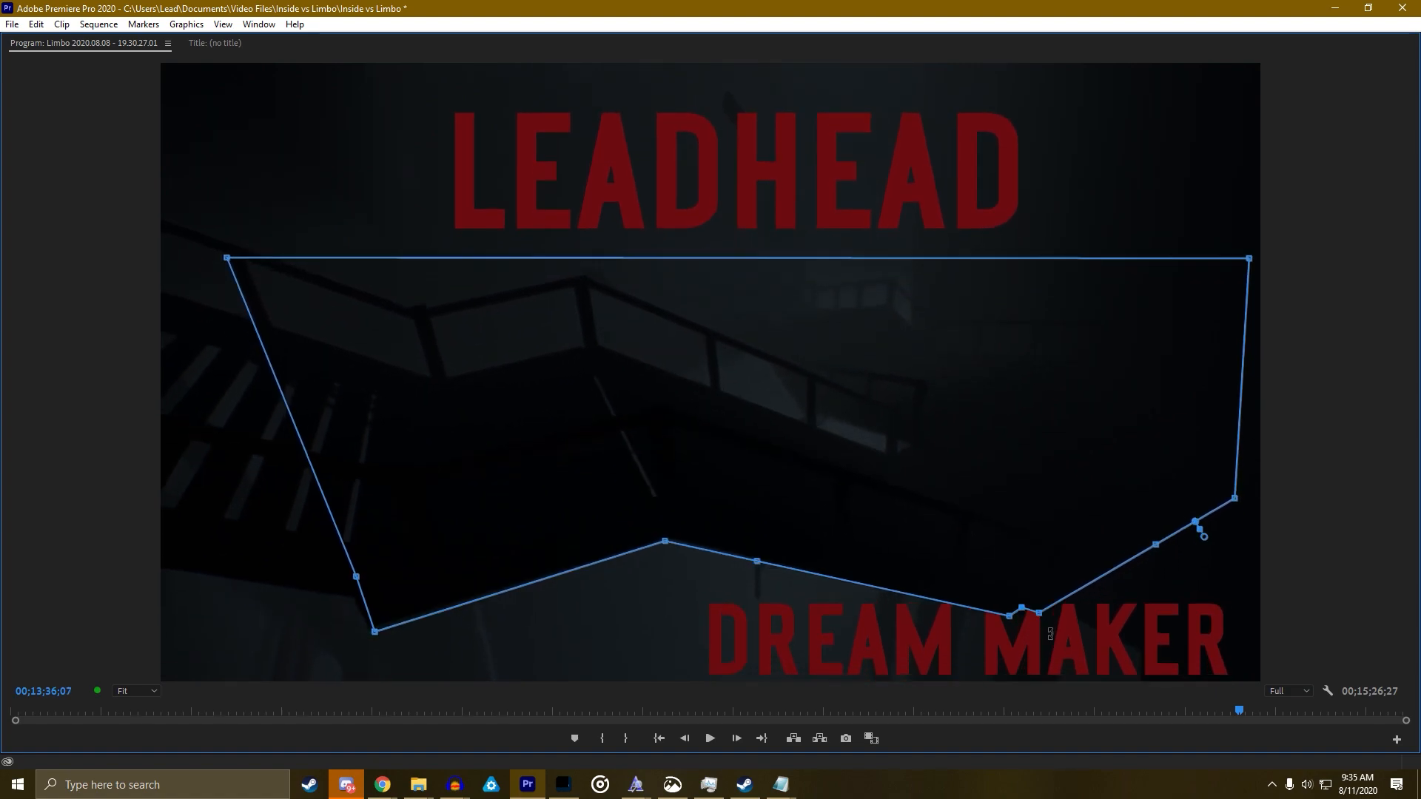
key(Right)
key(Right)
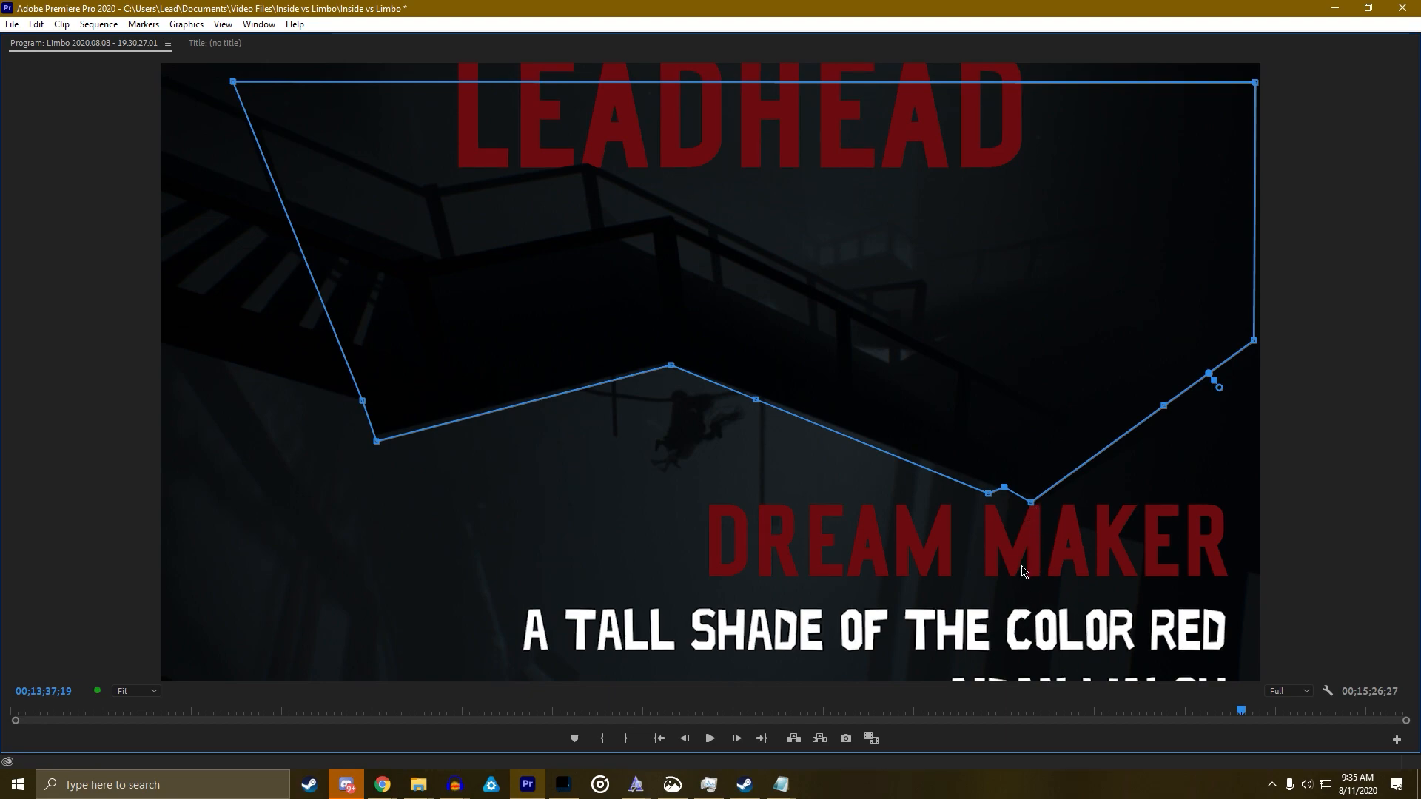
drag(990, 492, 1020, 495)
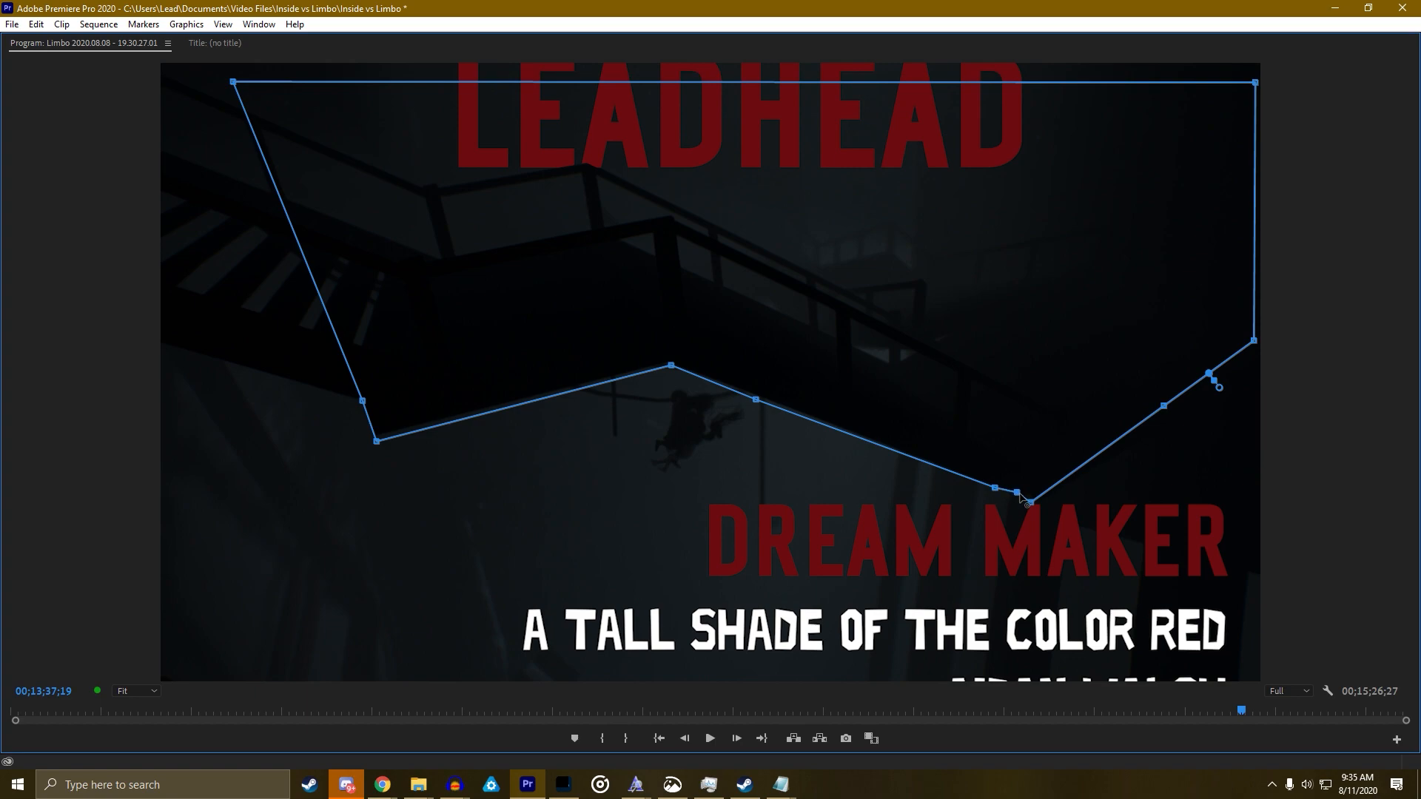
key(Right)
key(Right)
key(Right)
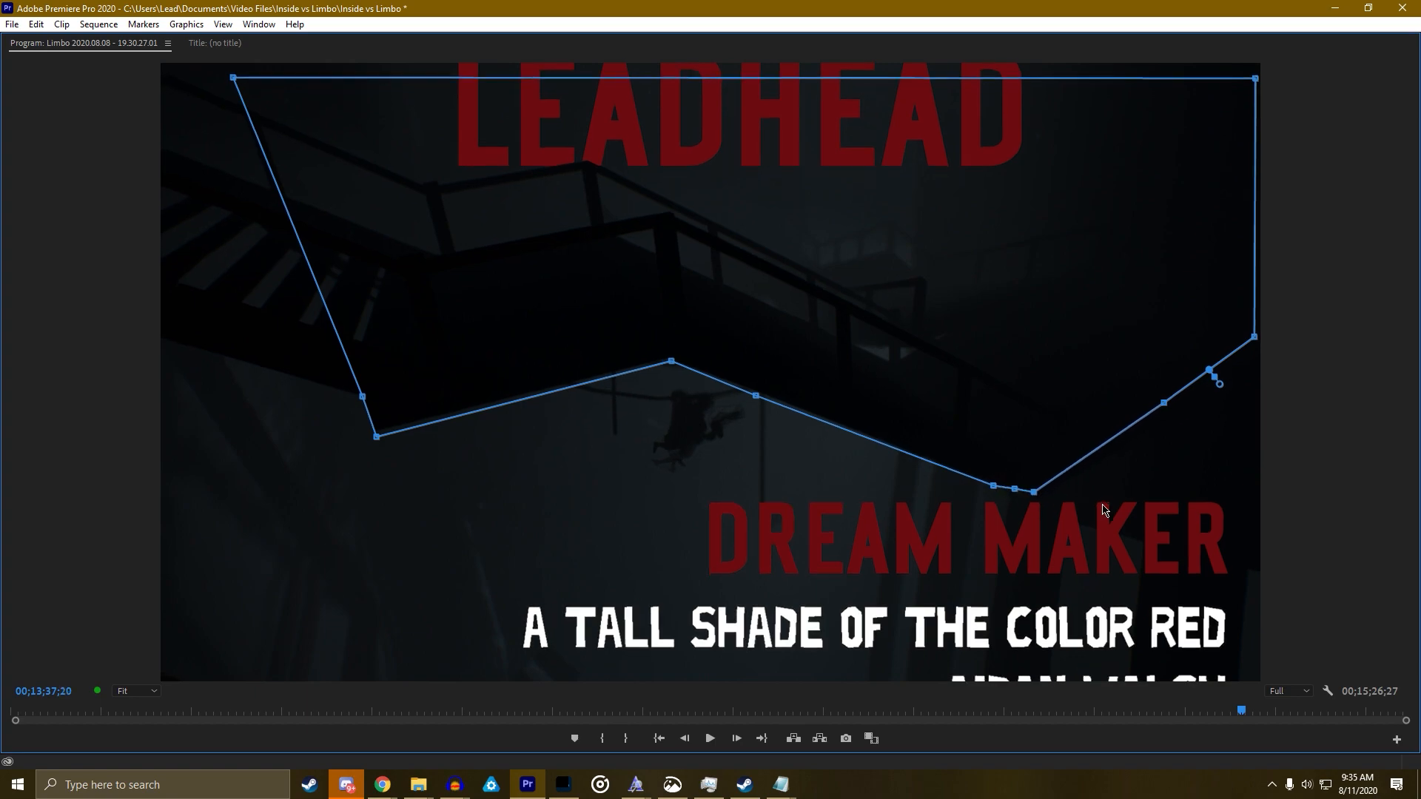
key(Right)
key(Right)
key(Right)
key(Right)
key(Right)
key(Right)
key(Right)
key(Right)
key(Right)
key(Right)
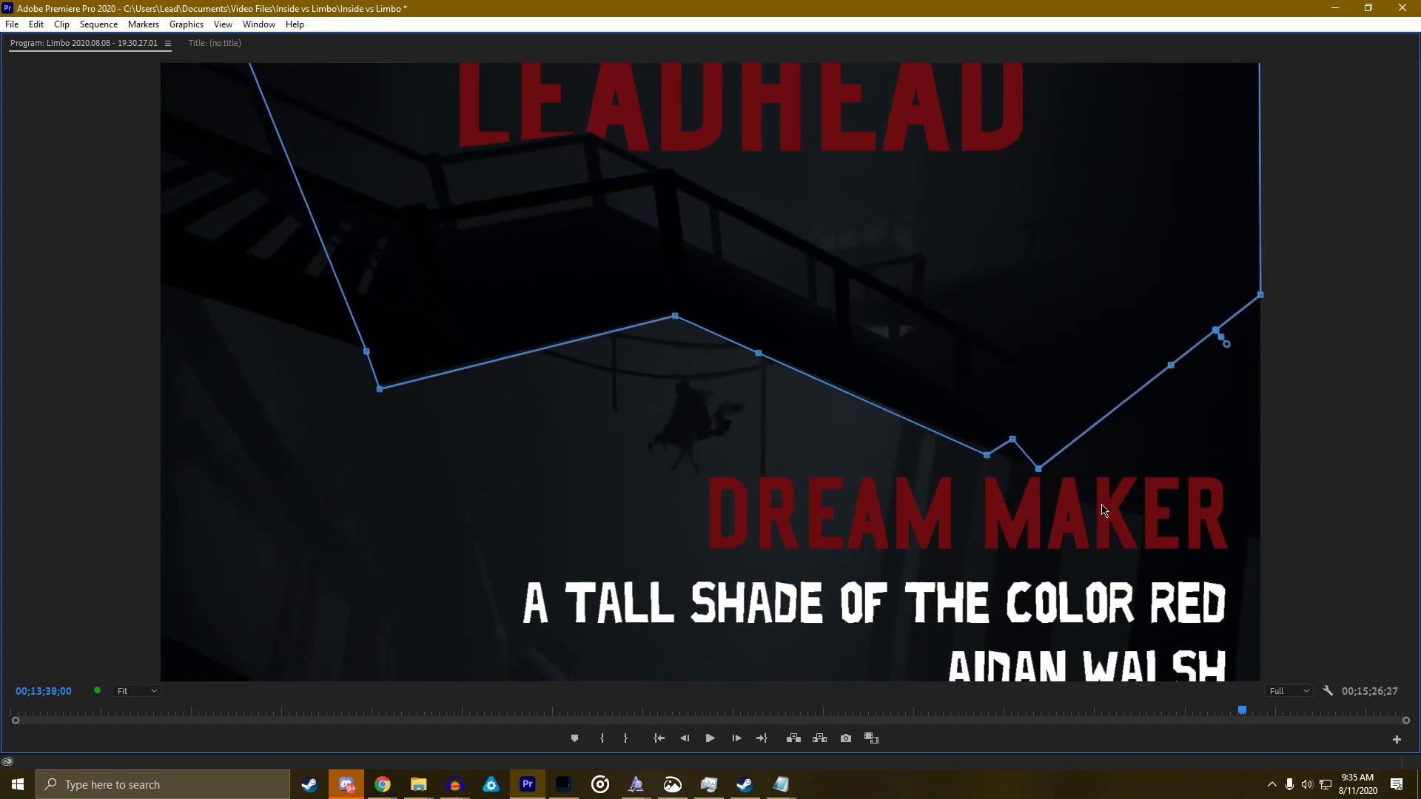
drag(1016, 435, 1016, 453)
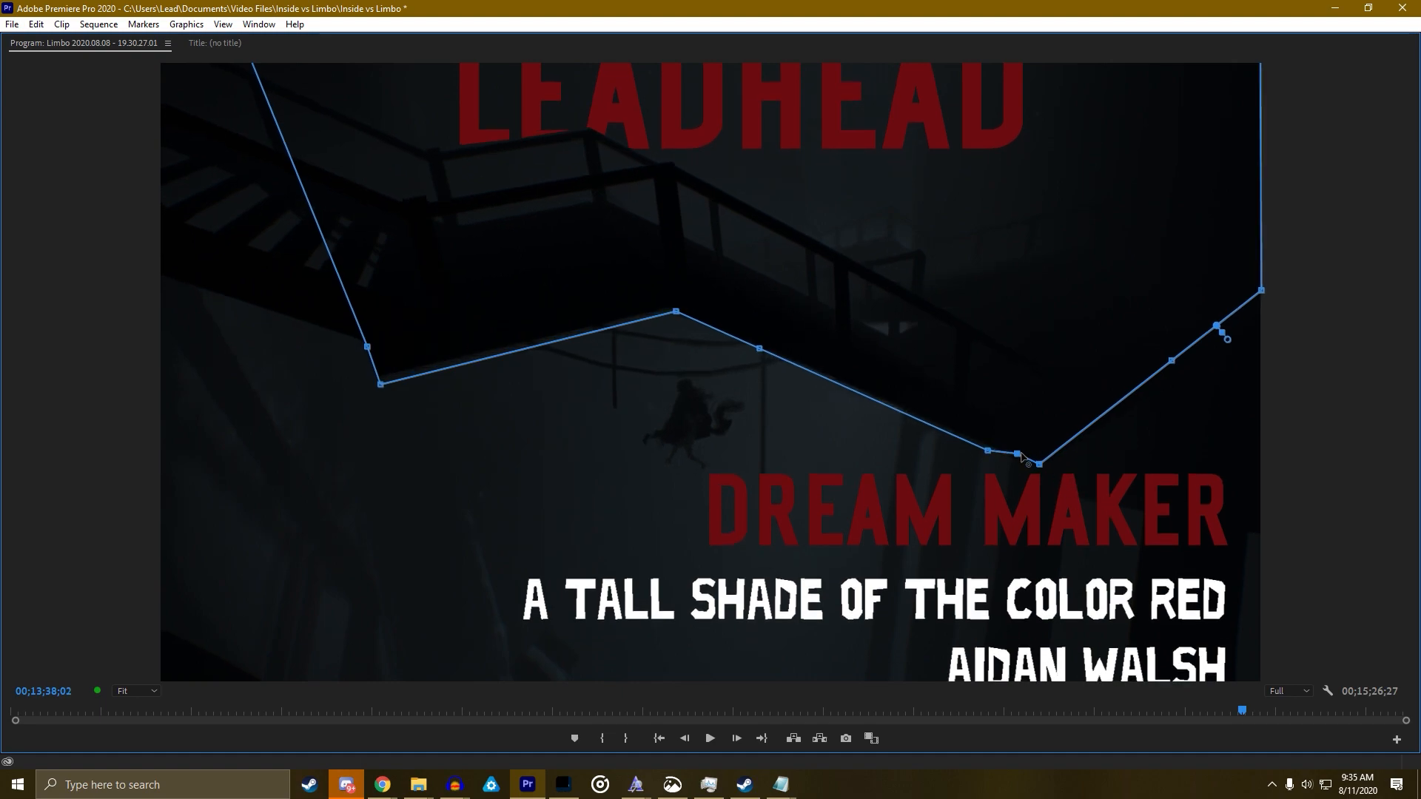
Step back from 00;13;37;25 and flatten the small bump in the mask's lower edge
key(Left)
key(Left)
key(Left)
key(Left)
key(Left)
key(Left)
key(Left)
key(Left)
key(Left)
key(Left)
key(Left)
key(Left)
key(Left)
key(Left)
key(Left)
key(Left)
key(Left)
key(Left)
key(Left)
key(Left)
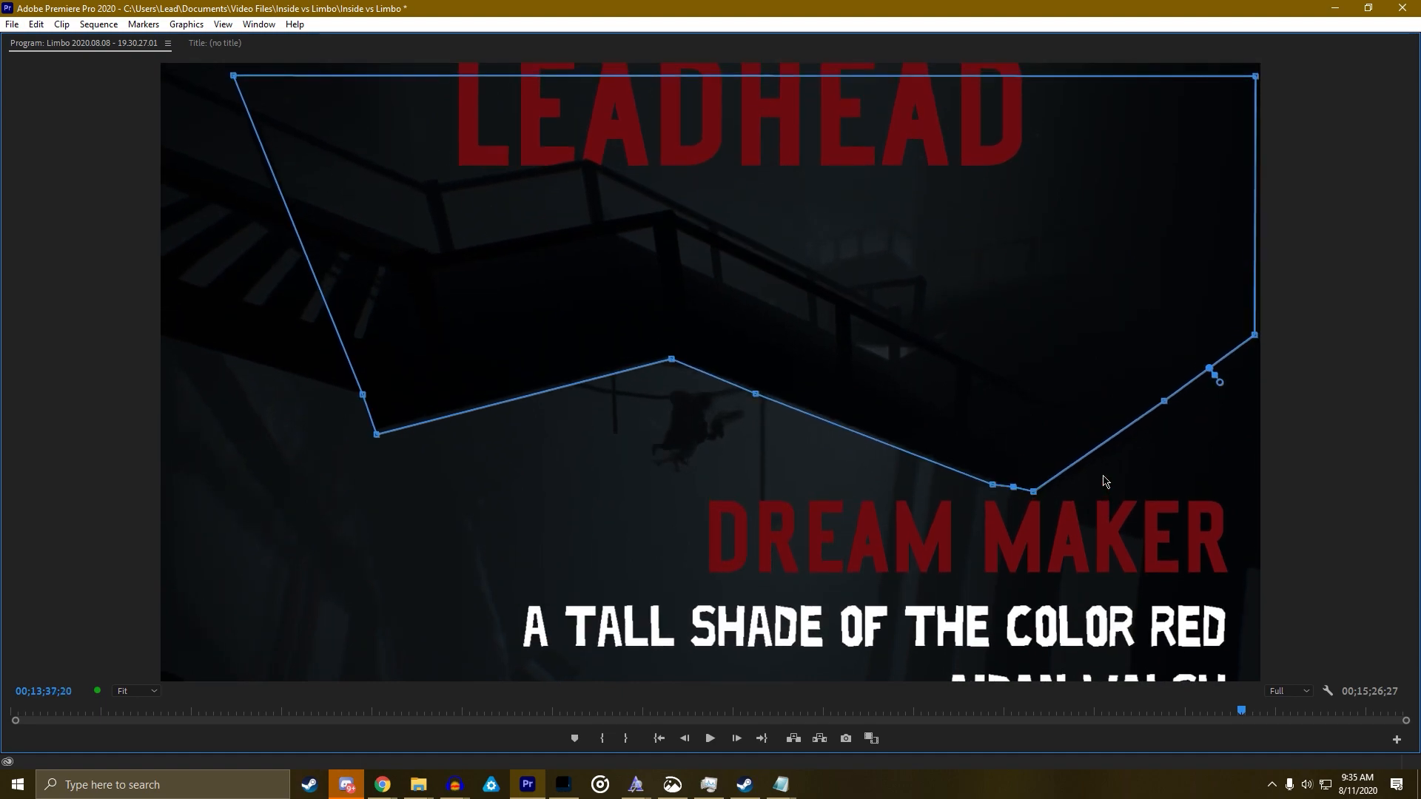
key(Left)
key(Left)
key(Left)
key(Left)
key(Left)
key(Left)
key(Left)
key(Left)
key(Left)
key(Left)
key(Left)
key(Left)
key(Left)
key(Left)
key(Left)
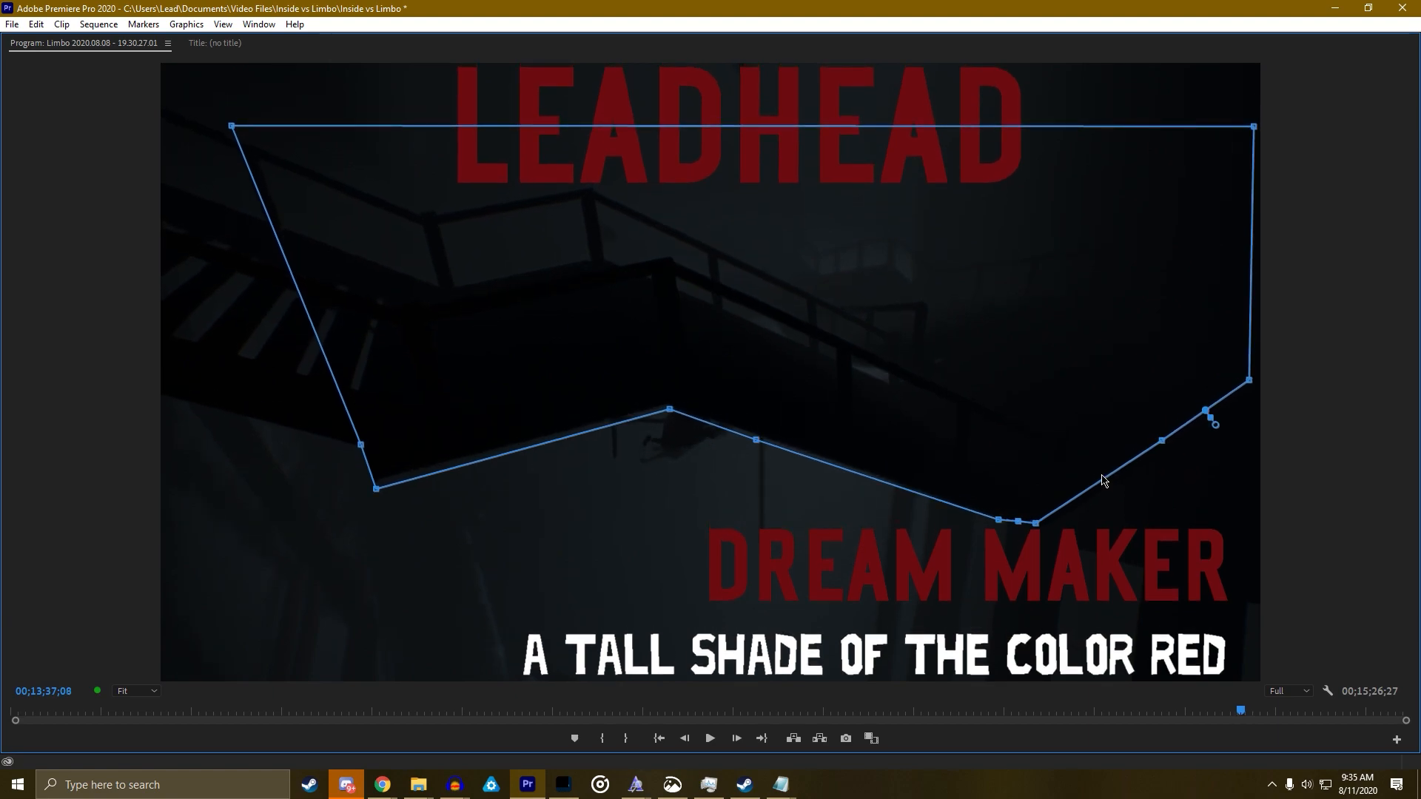
key(Left)
key(Left)
key(Left)
key(Left)
key(Left)
key(Left)
key(Left)
key(Left)
key(Left)
key(Left)
key(Left)
key(Left)
key(Left)
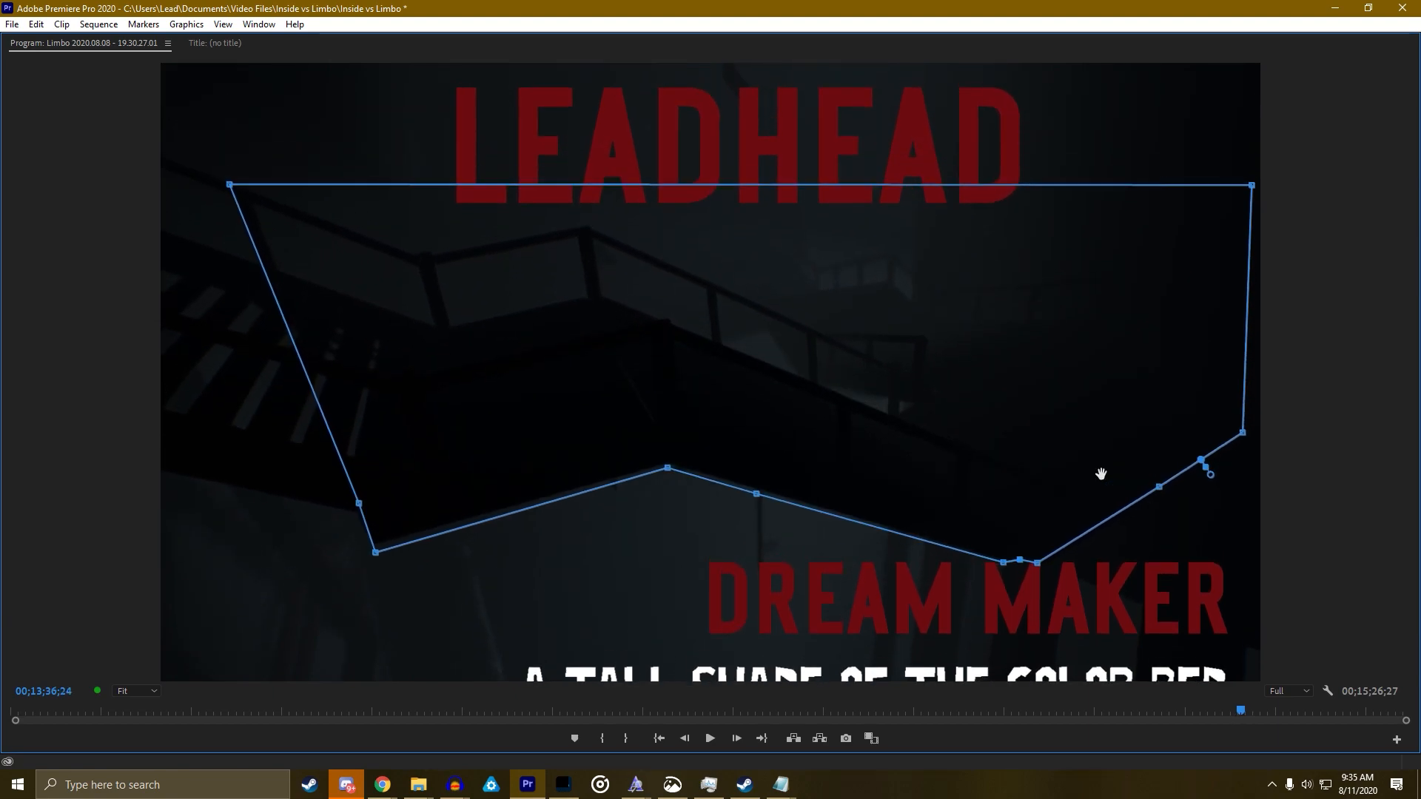
key(Left)
key(Left)
key(Left)
key(Left)
key(Left)
key(Left)
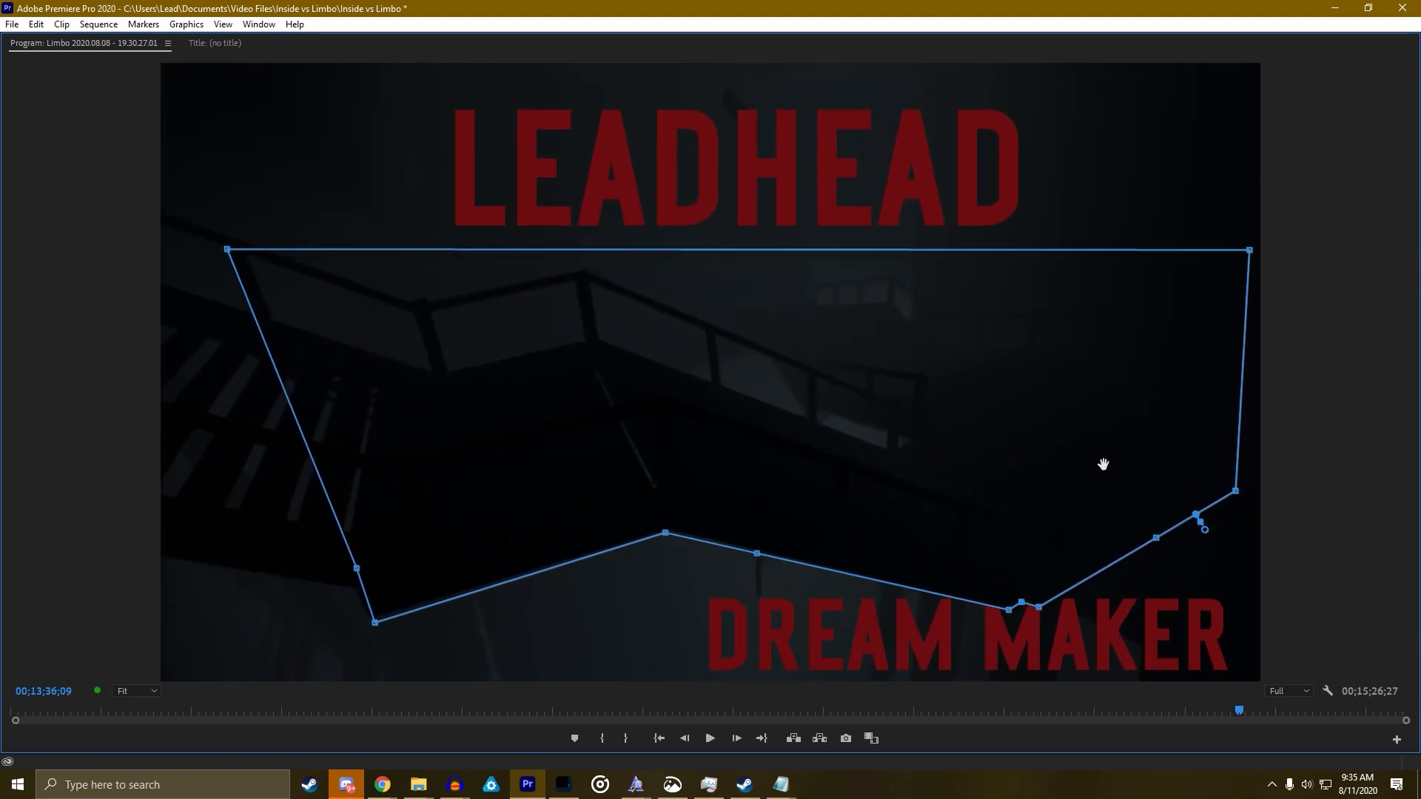
drag(1019, 615, 1023, 612)
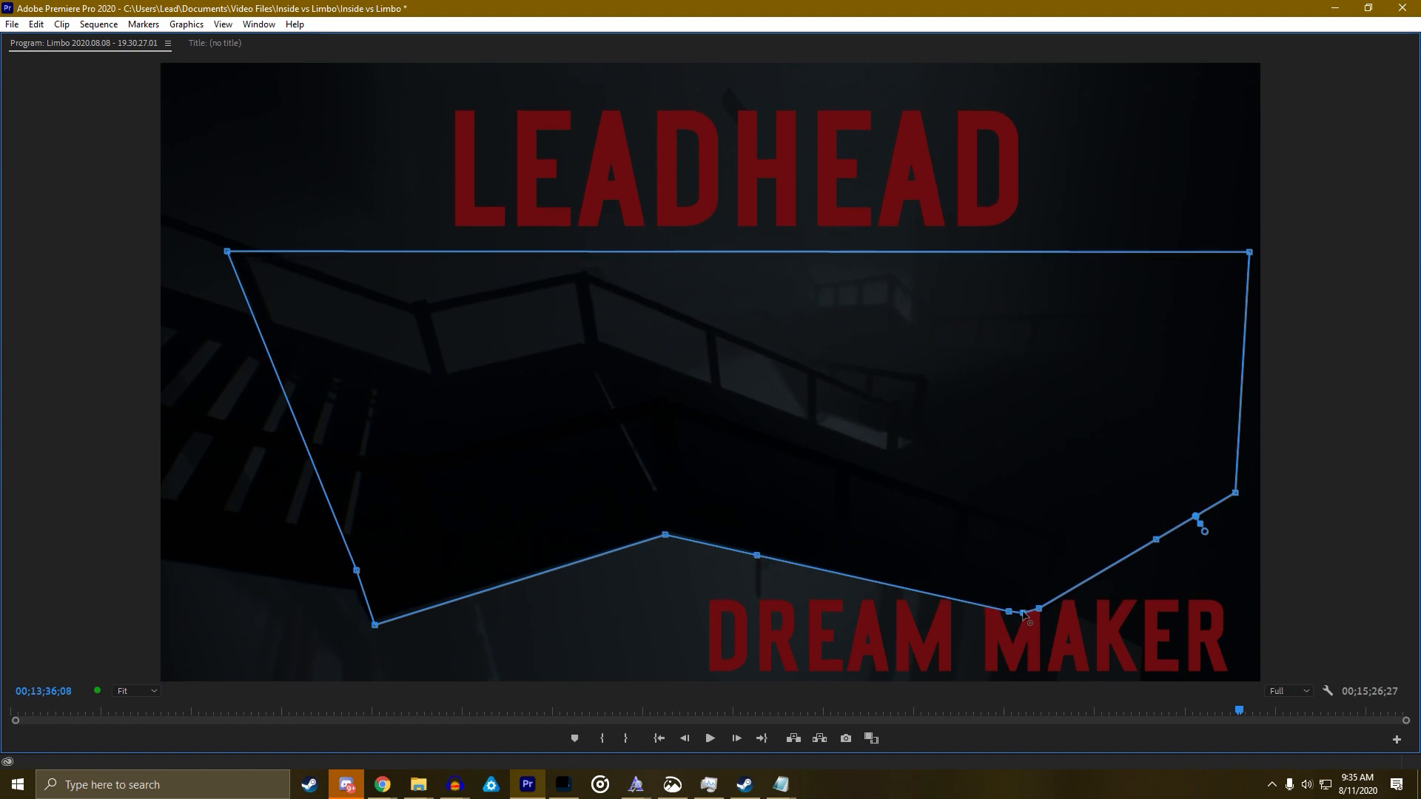
key(Left)
key(Left)
key(Left)
key(Left)
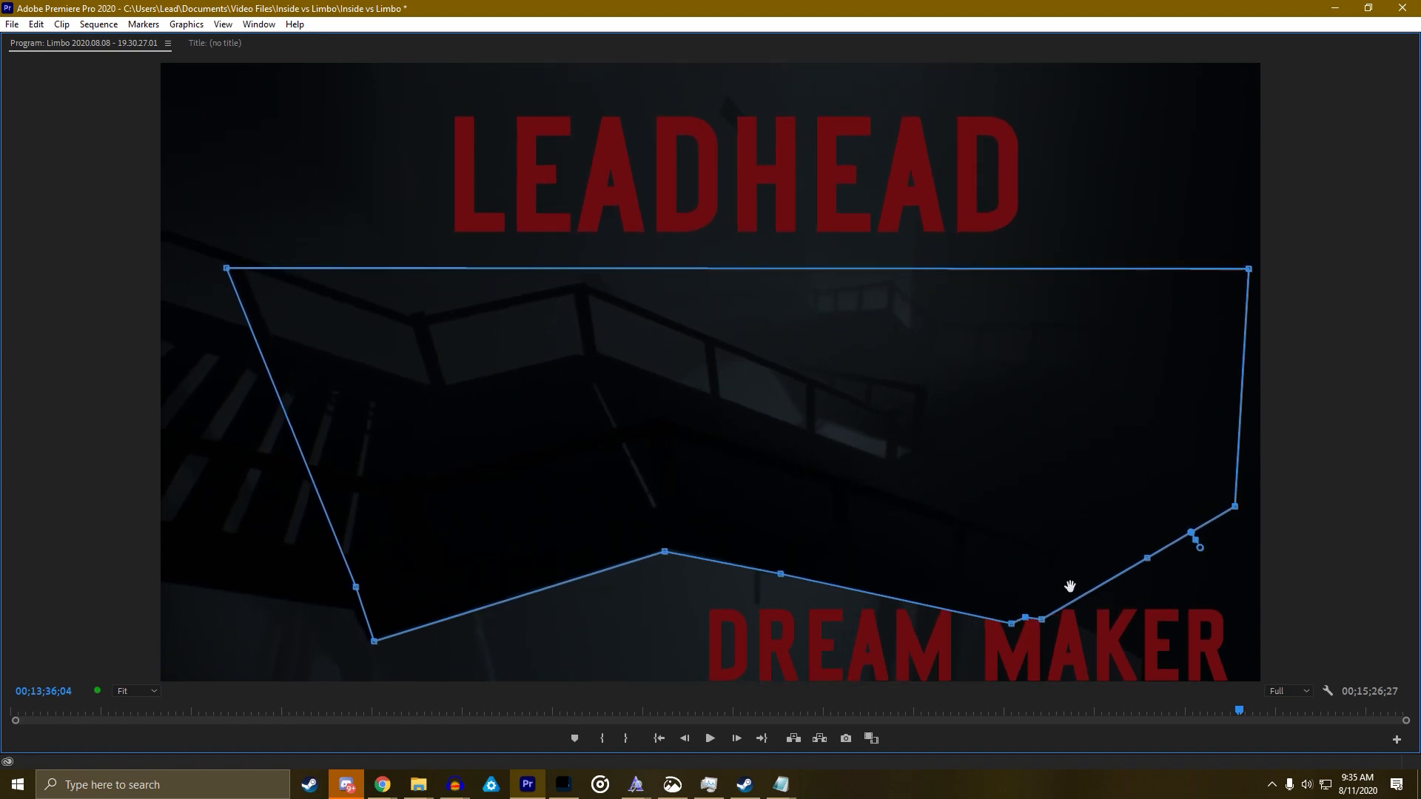
key(grave)
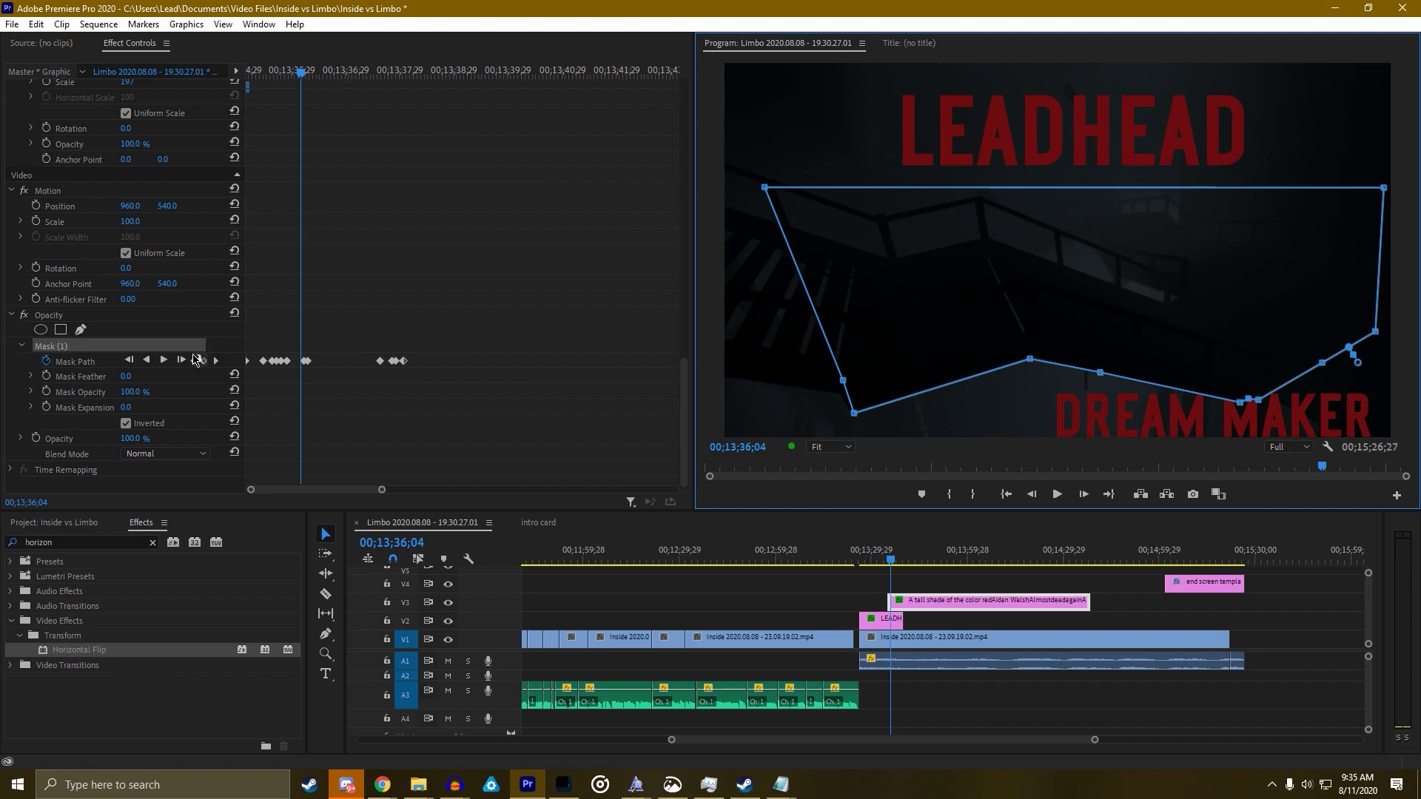
Lower the mask's bottom point slightly on each of the earlier Mask Path keyframes
click(194, 360)
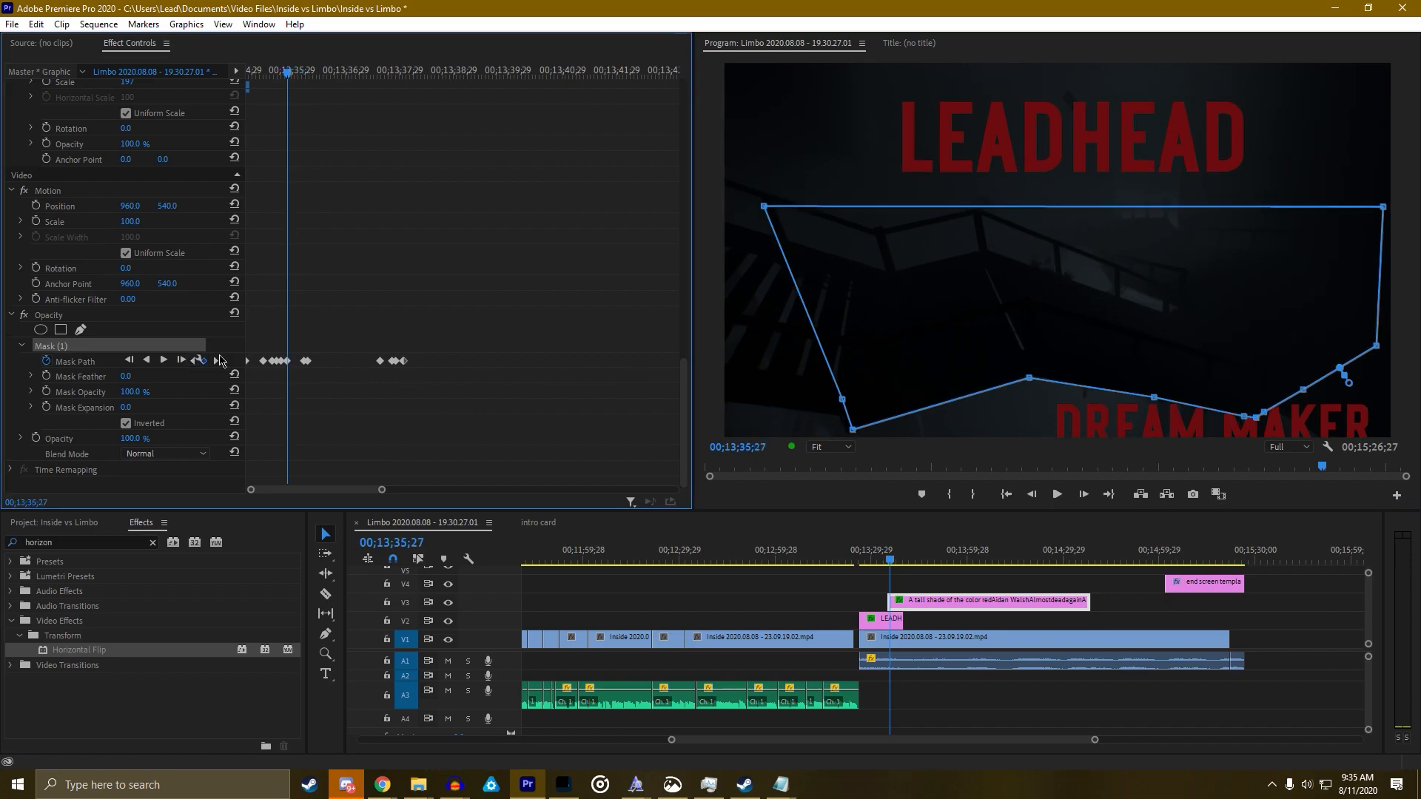
click(194, 360)
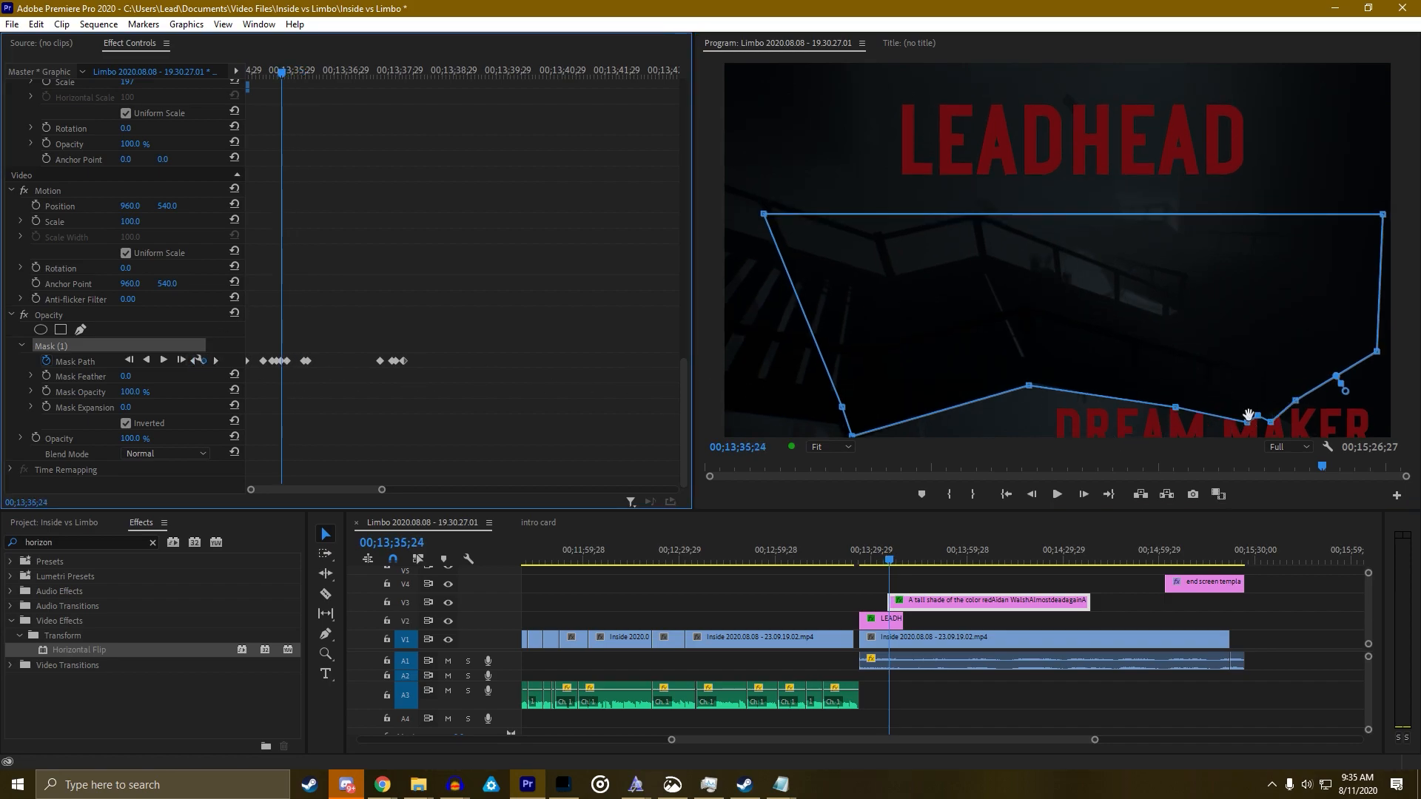
drag(1260, 418, 1262, 425)
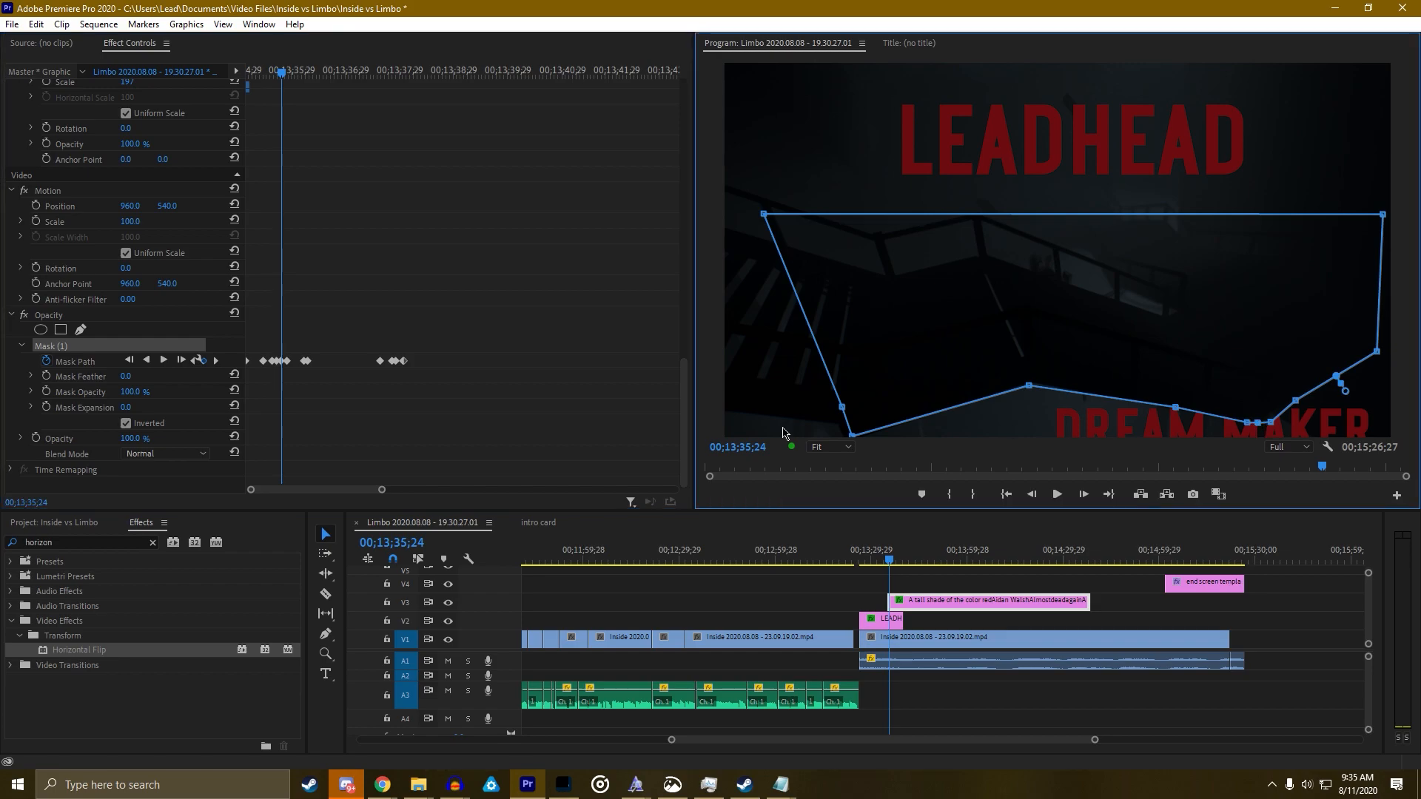
click(194, 360)
drag(1254, 418, 1258, 428)
click(196, 360)
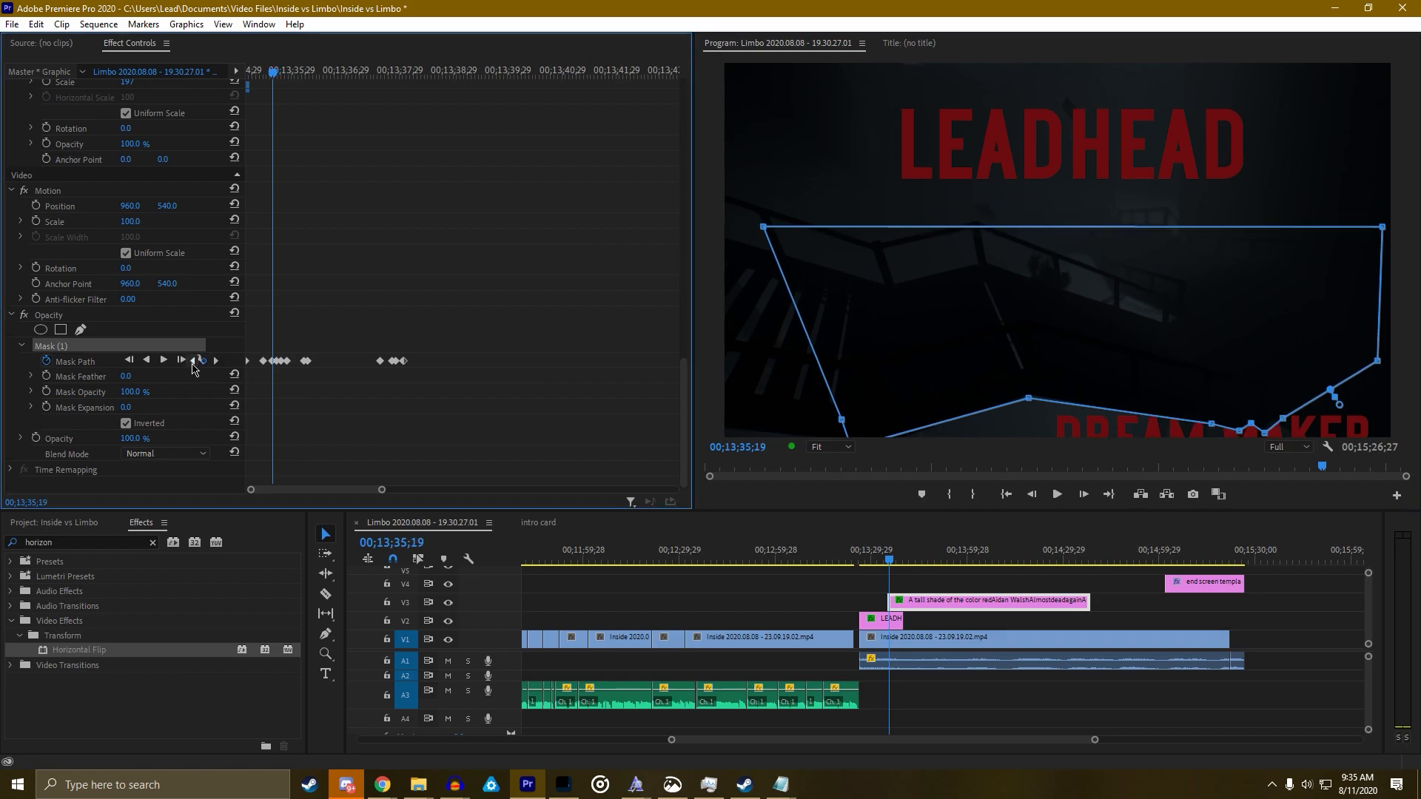
click(1252, 428)
drag(1253, 427, 1254, 435)
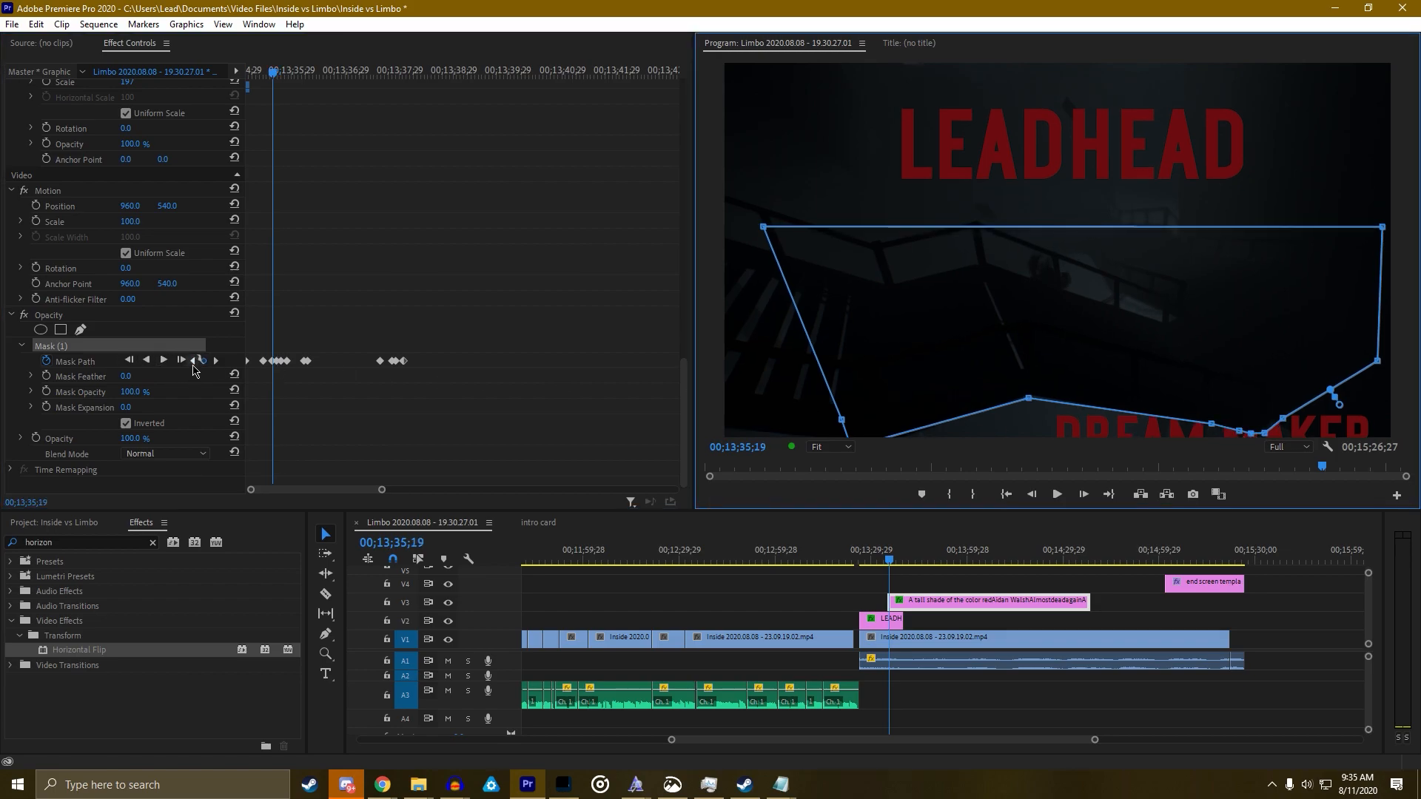
click(194, 363)
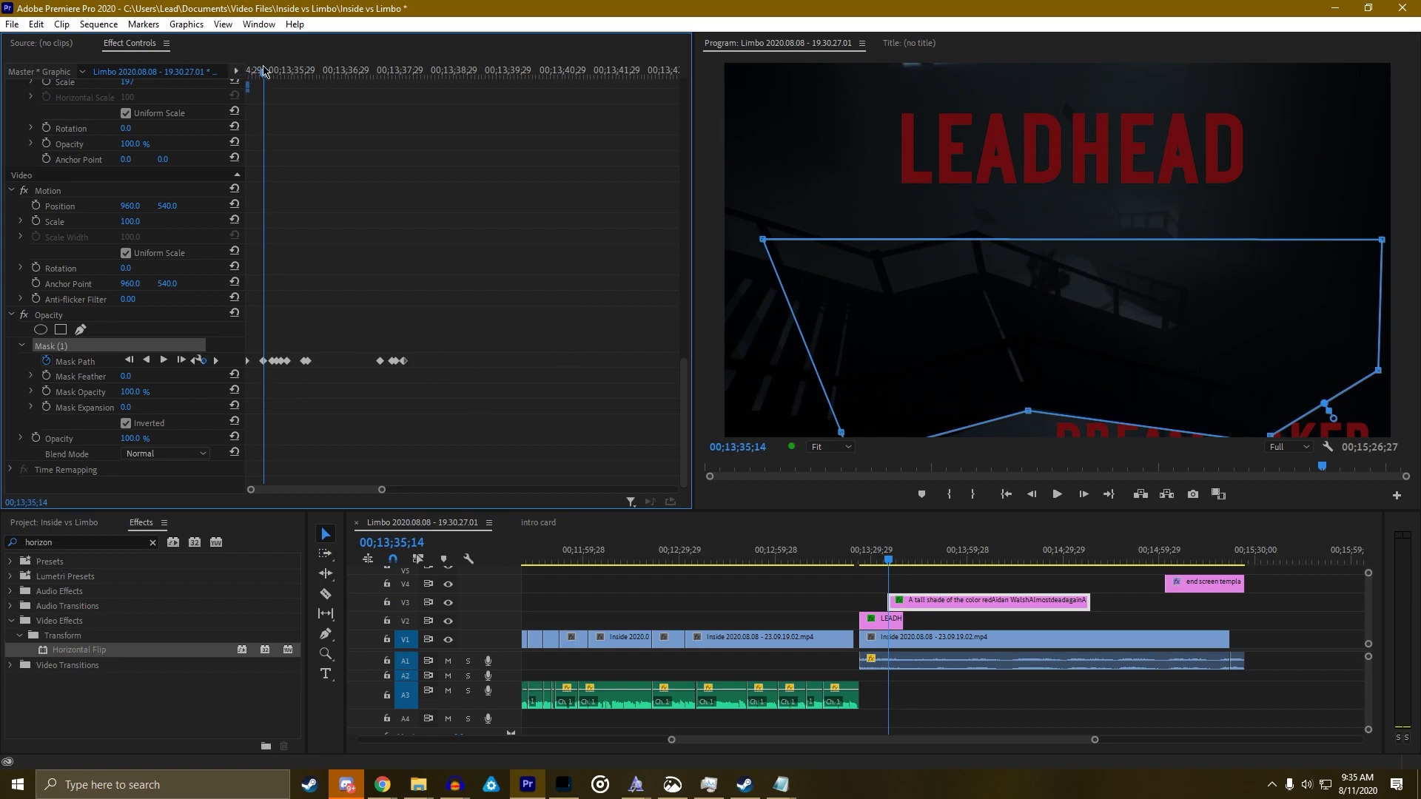
Preview the credits full-size, then delete the early cluster of Mask Path keyframes around 00;13;35
key(grave)
key(space)
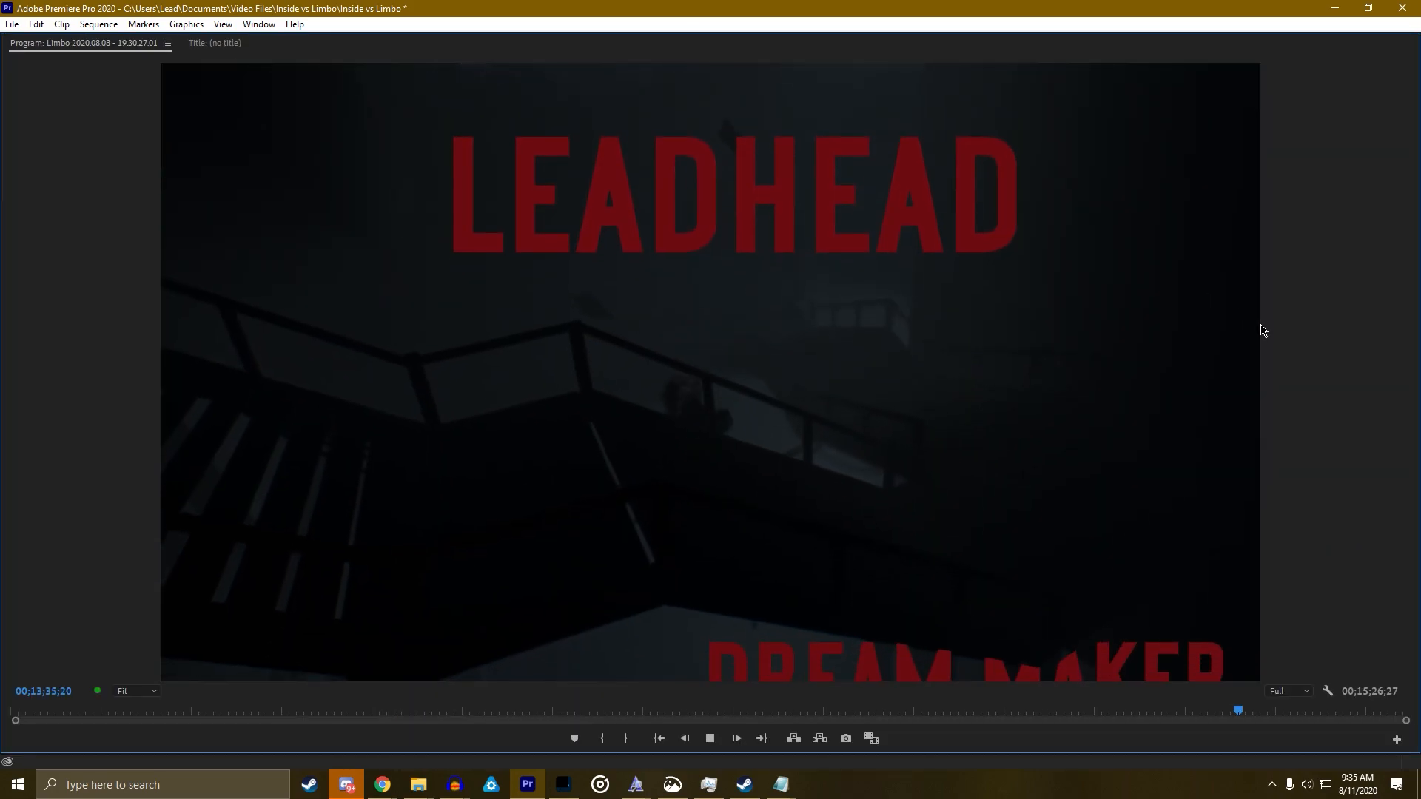
key(space)
key(grave)
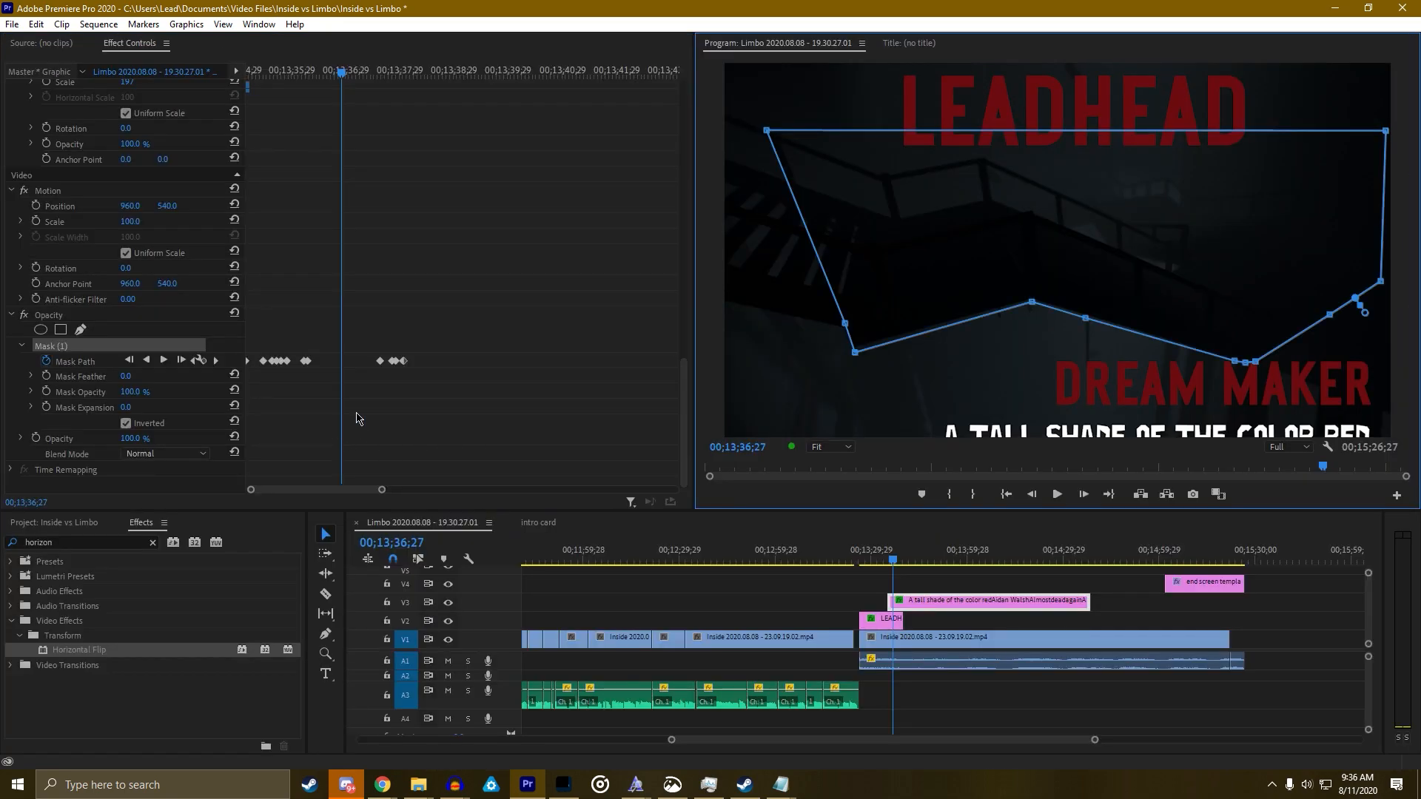
drag(260, 383, 311, 354)
key(Delete)
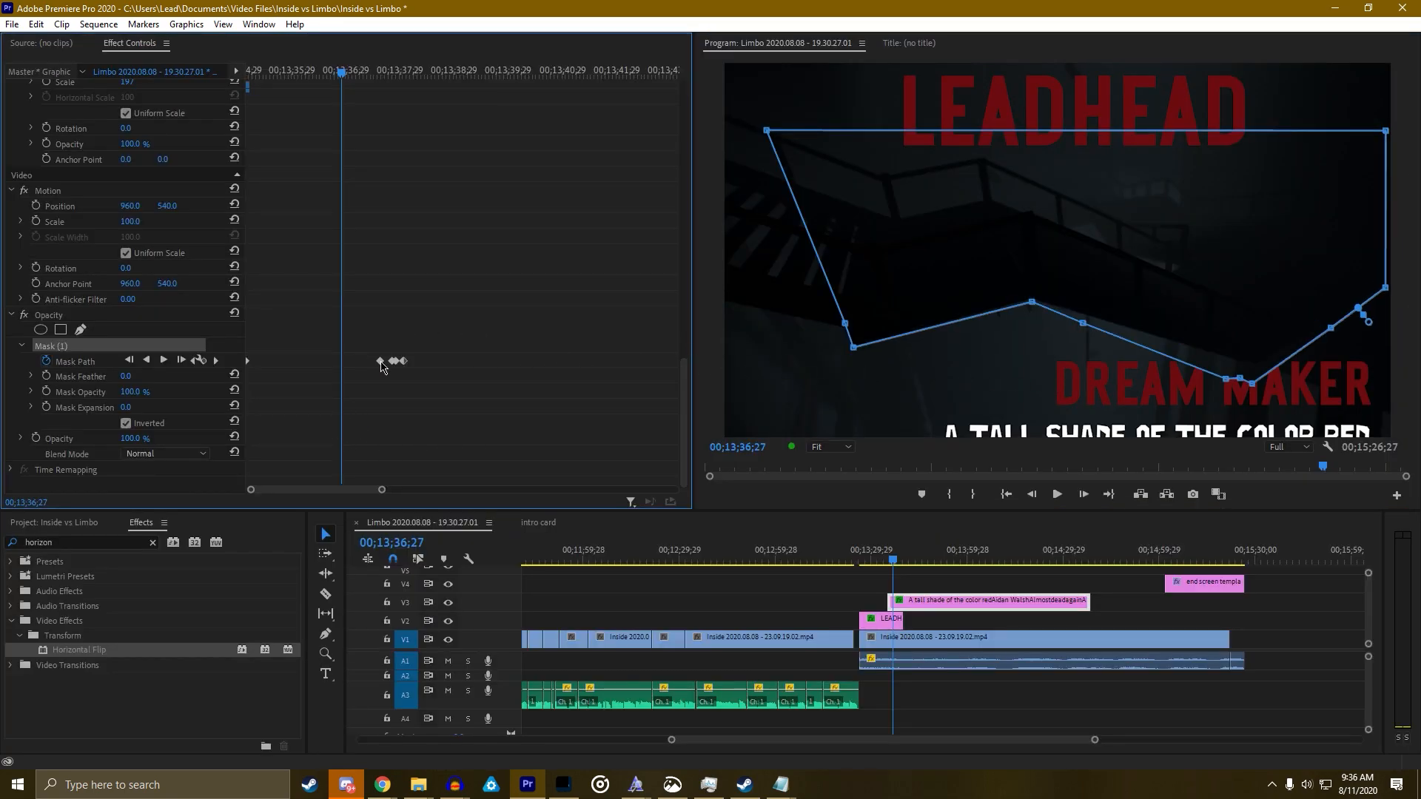
Delete the remaining Mask Path keyframes and raise the whole mask where the first credit line shows
drag(362, 375, 454, 339)
key(Delete)
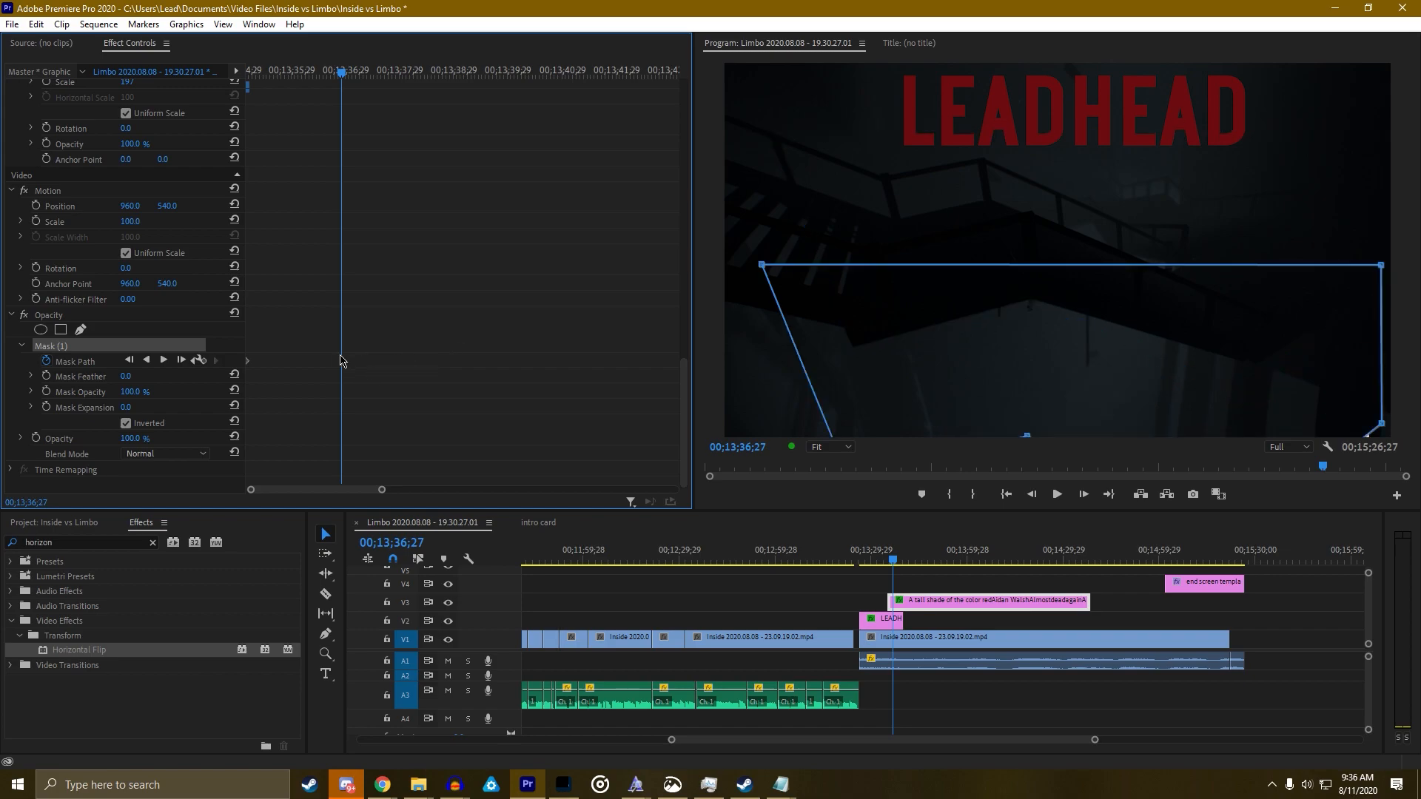
mouse_move(344, 90)
mouse_down()
mouse_move(349, 74)
mouse_move(374, 74)
mouse_move(360, 77)
mouse_up()
drag(1043, 380, 1047, 217)
Key a new mask shape with the point near MAKER moved higher, then scrub back to 00;13;36;06
drag(1238, 353, 1238, 362)
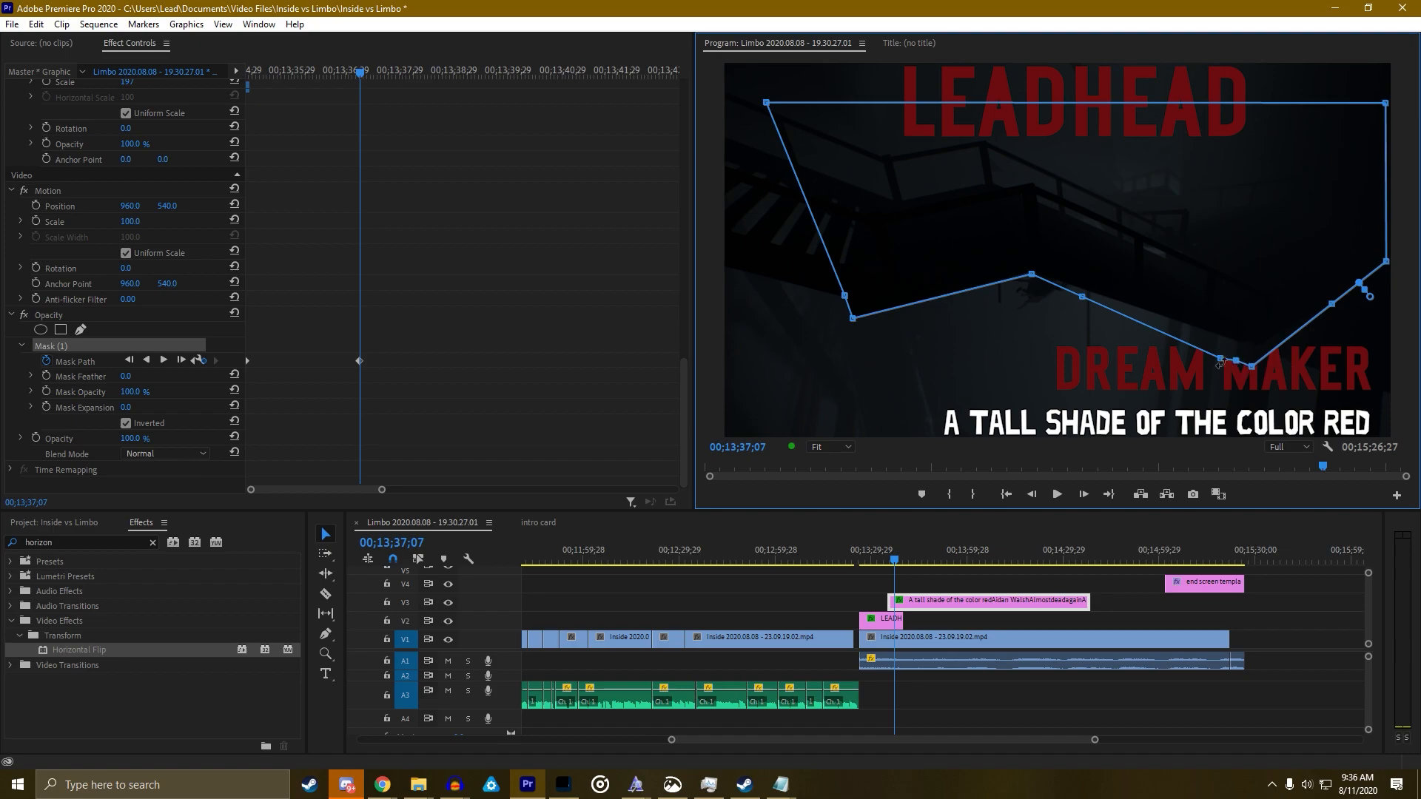
key(grave)
drag(981, 549, 1036, 536)
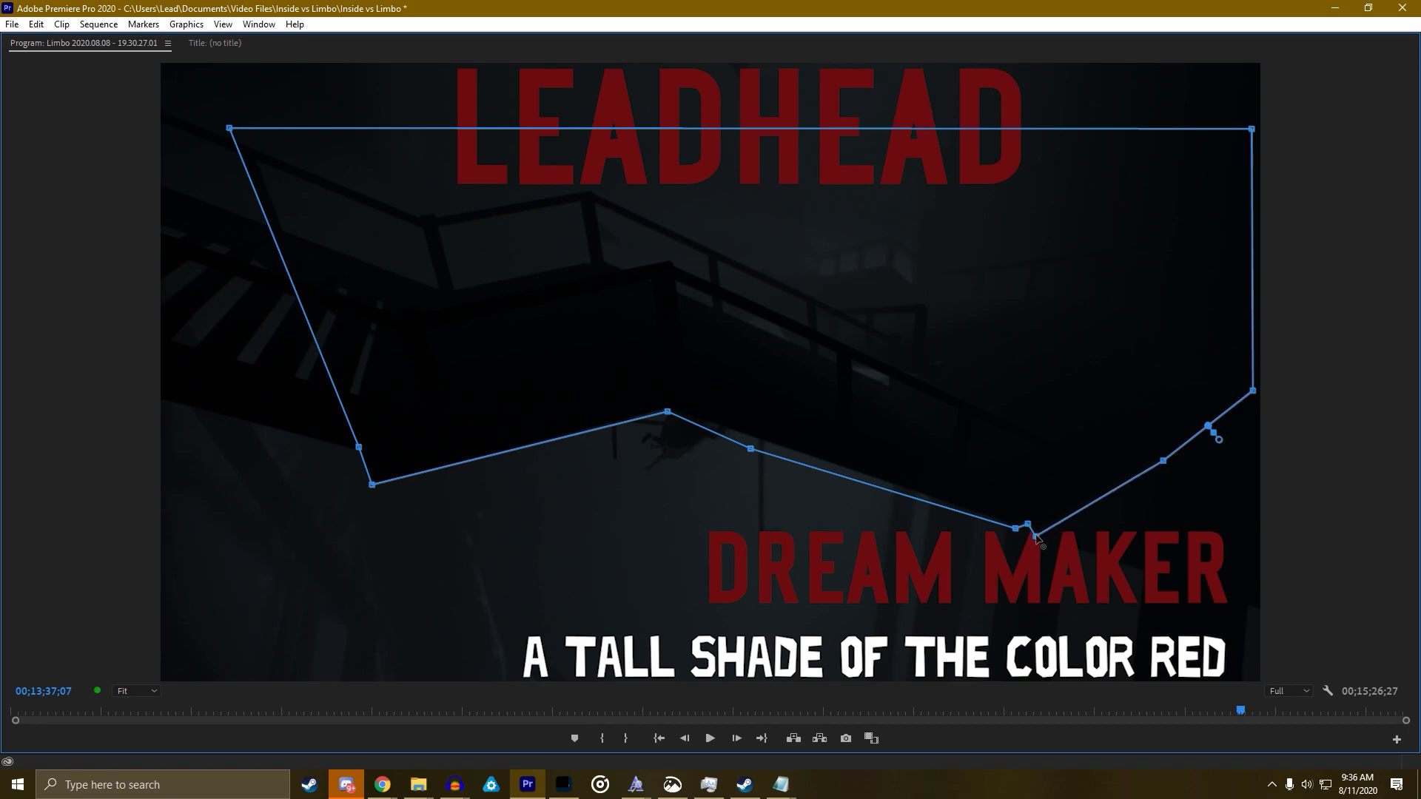
key(grave)
drag(893, 555, 896, 555)
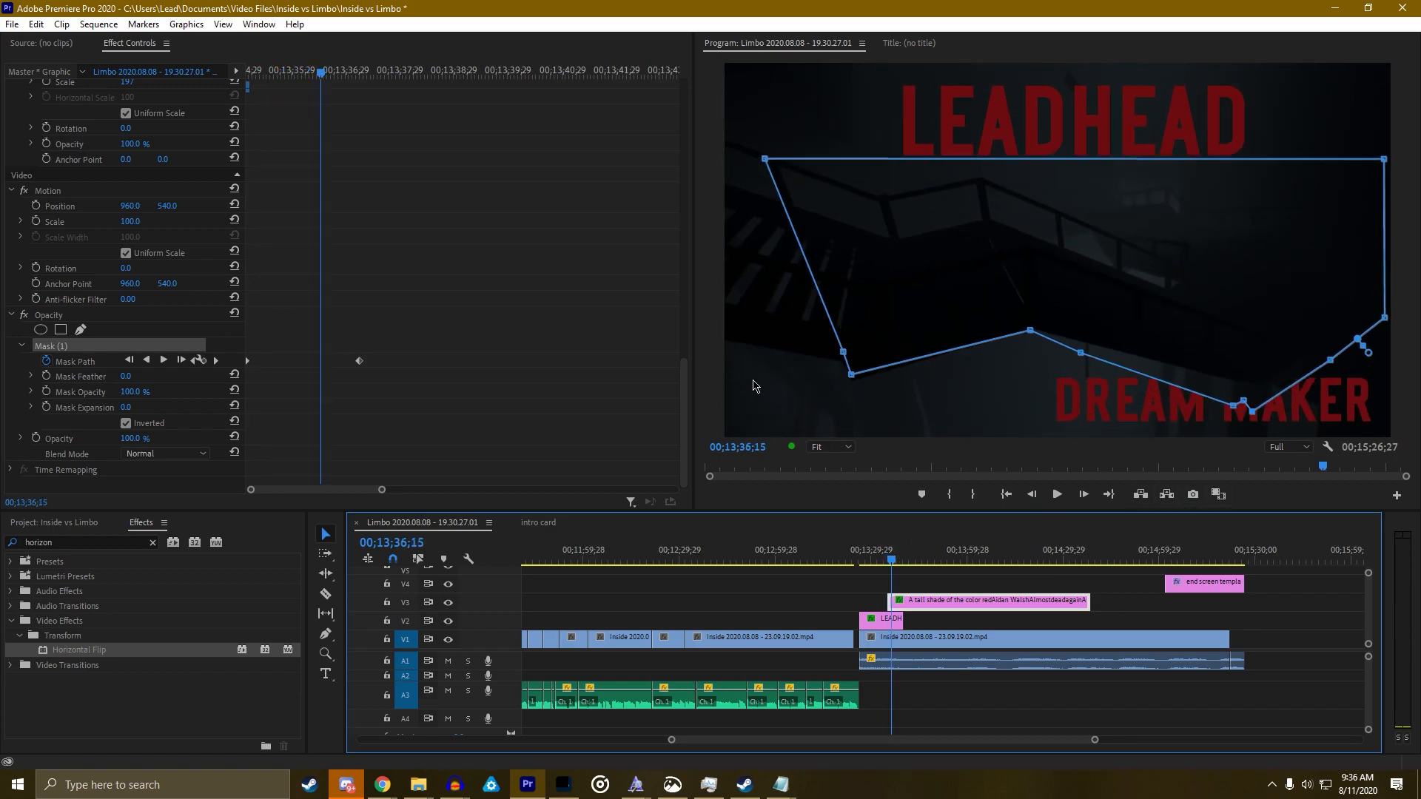
drag(323, 89, 303, 84)
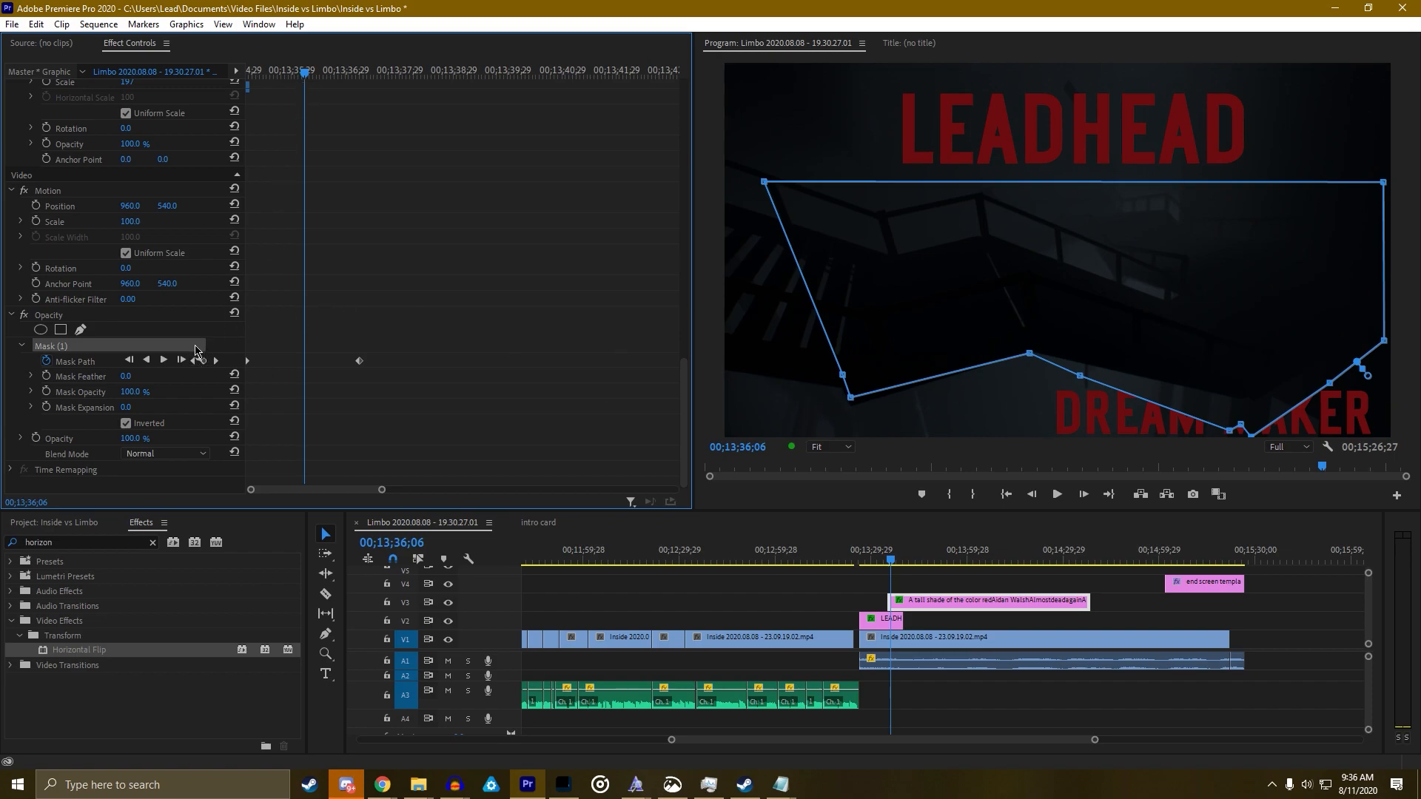
Check the mask at its keyframes, 00;13;36;04 and 00;13;38;01, then return to the titles' start
click(195, 360)
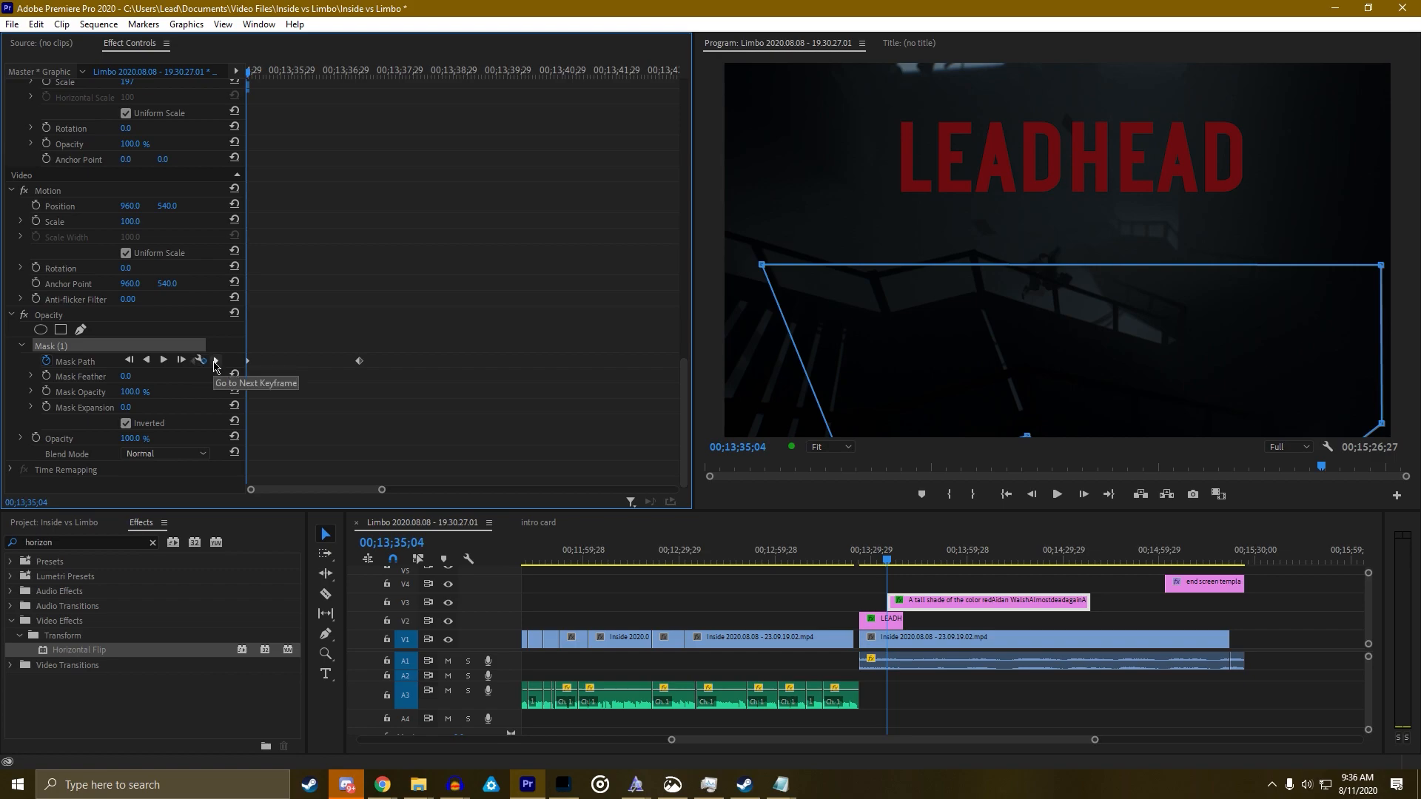
click(215, 361)
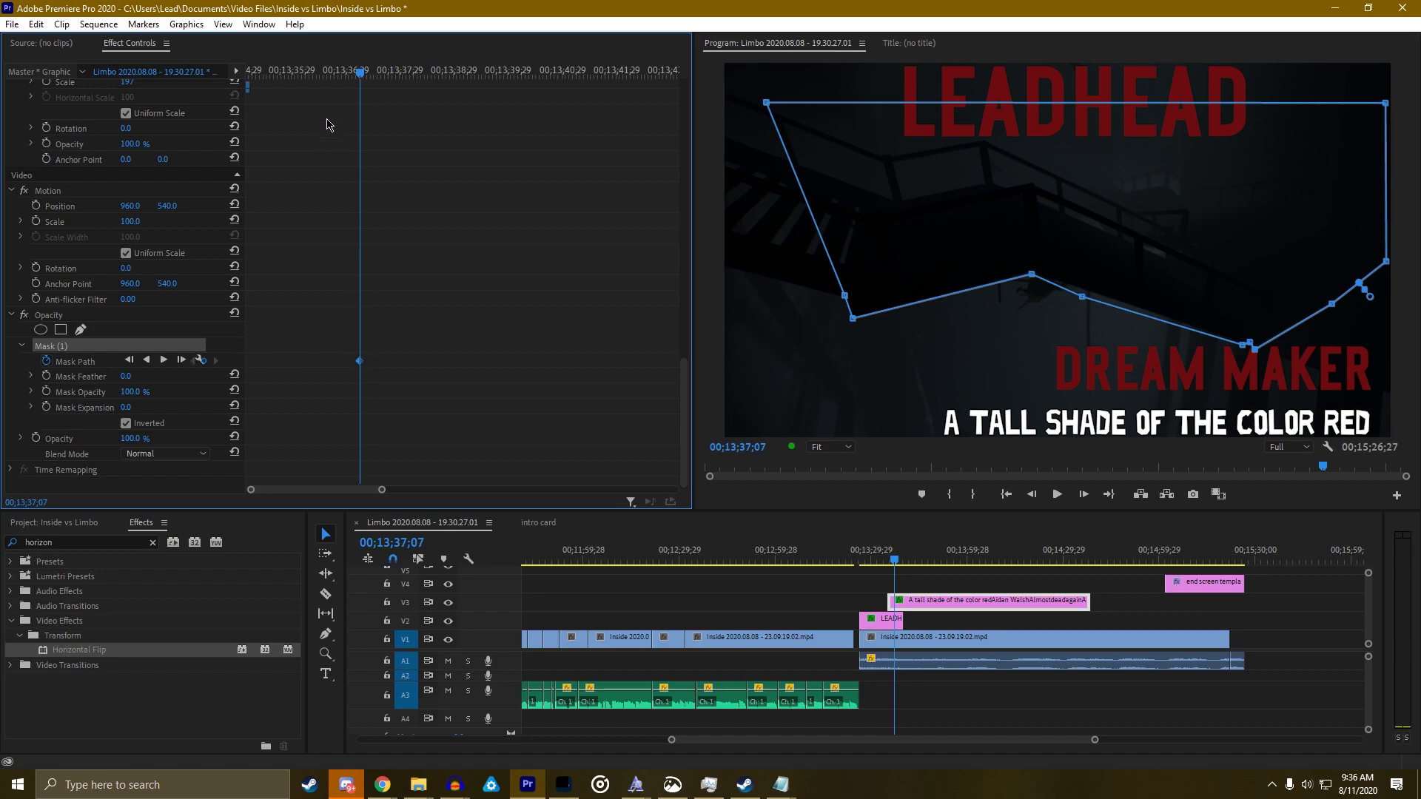
click(303, 74)
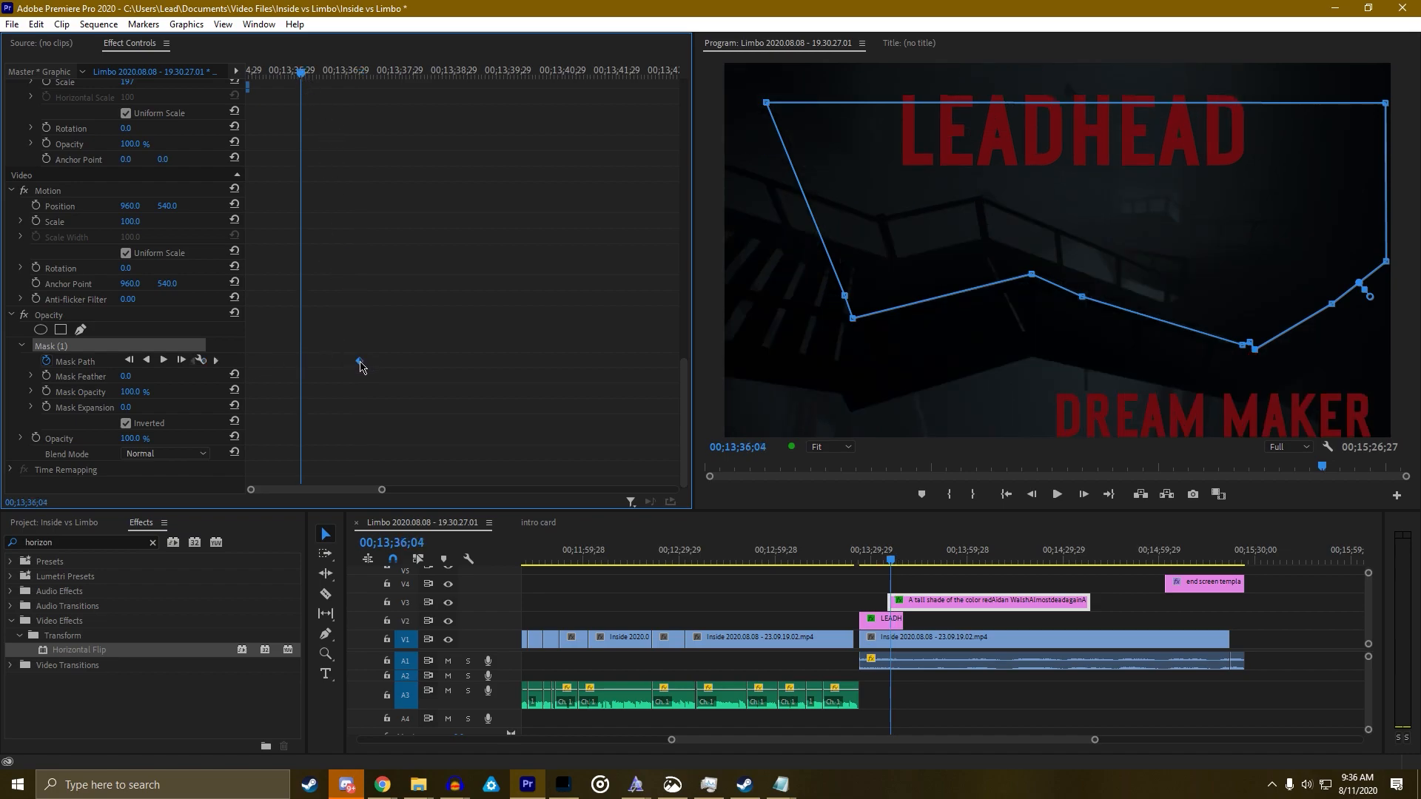
click(404, 72)
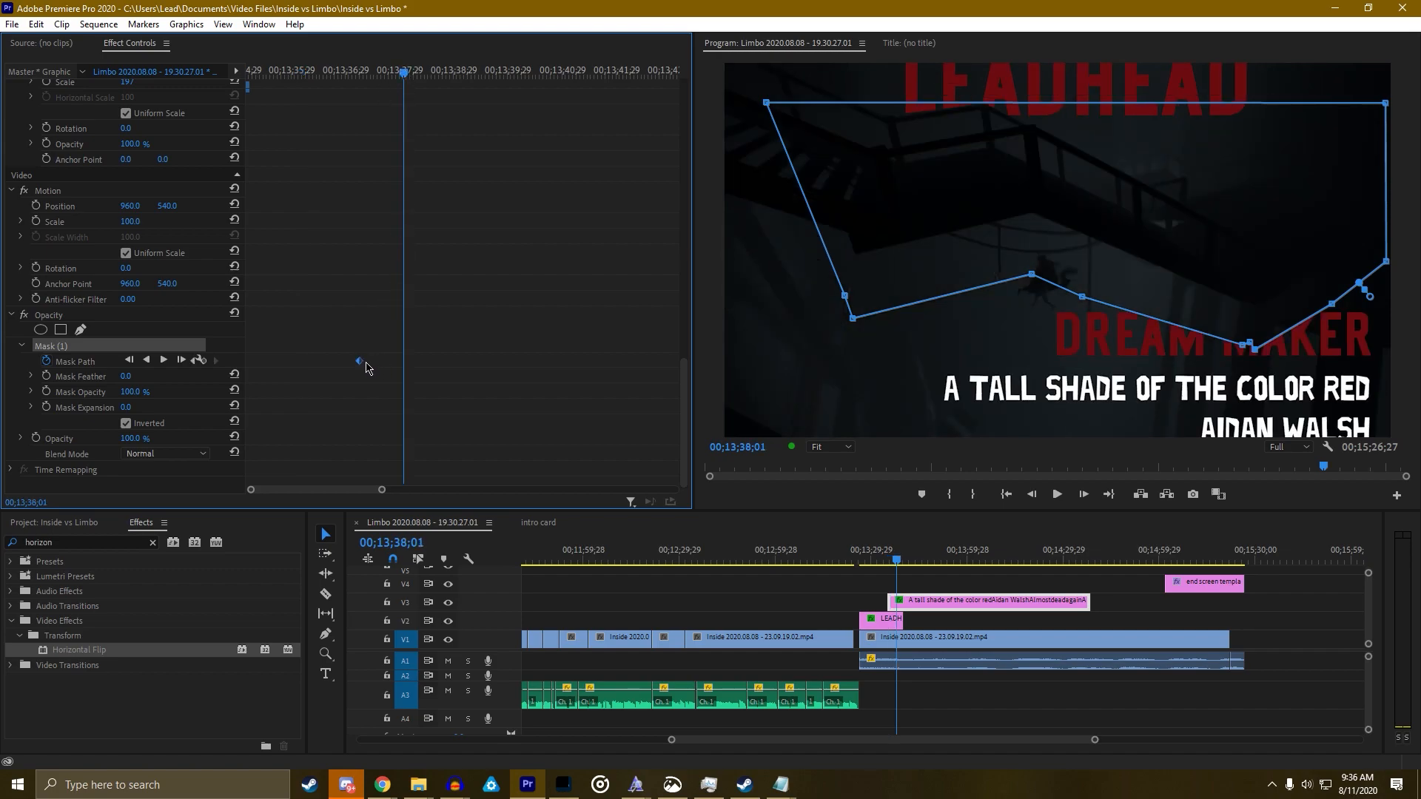
drag(367, 79, 250, 81)
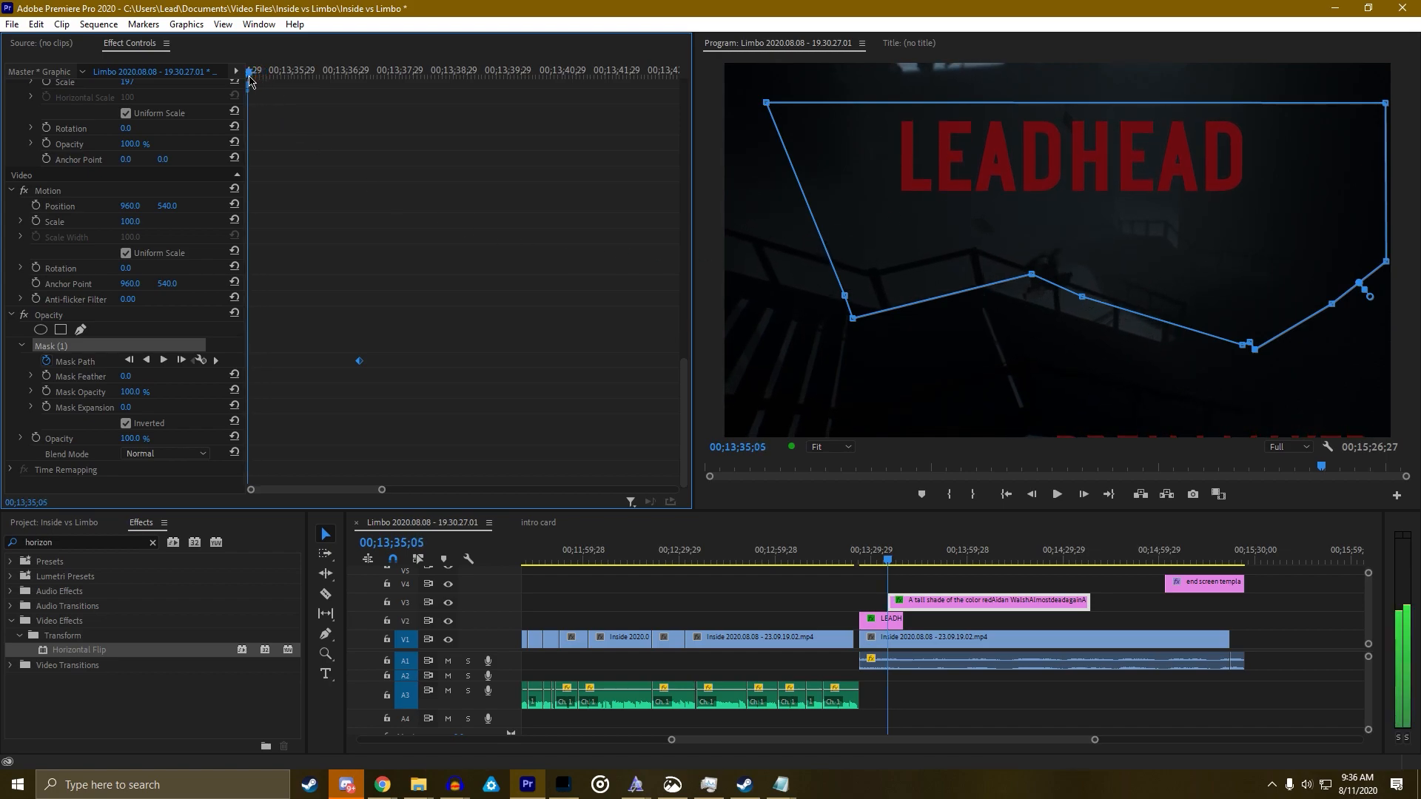
Lower the whole mask at the clip start, preview, and add a reshaped keyframe at 00;13;35;18
drag(863, 219, 890, 388)
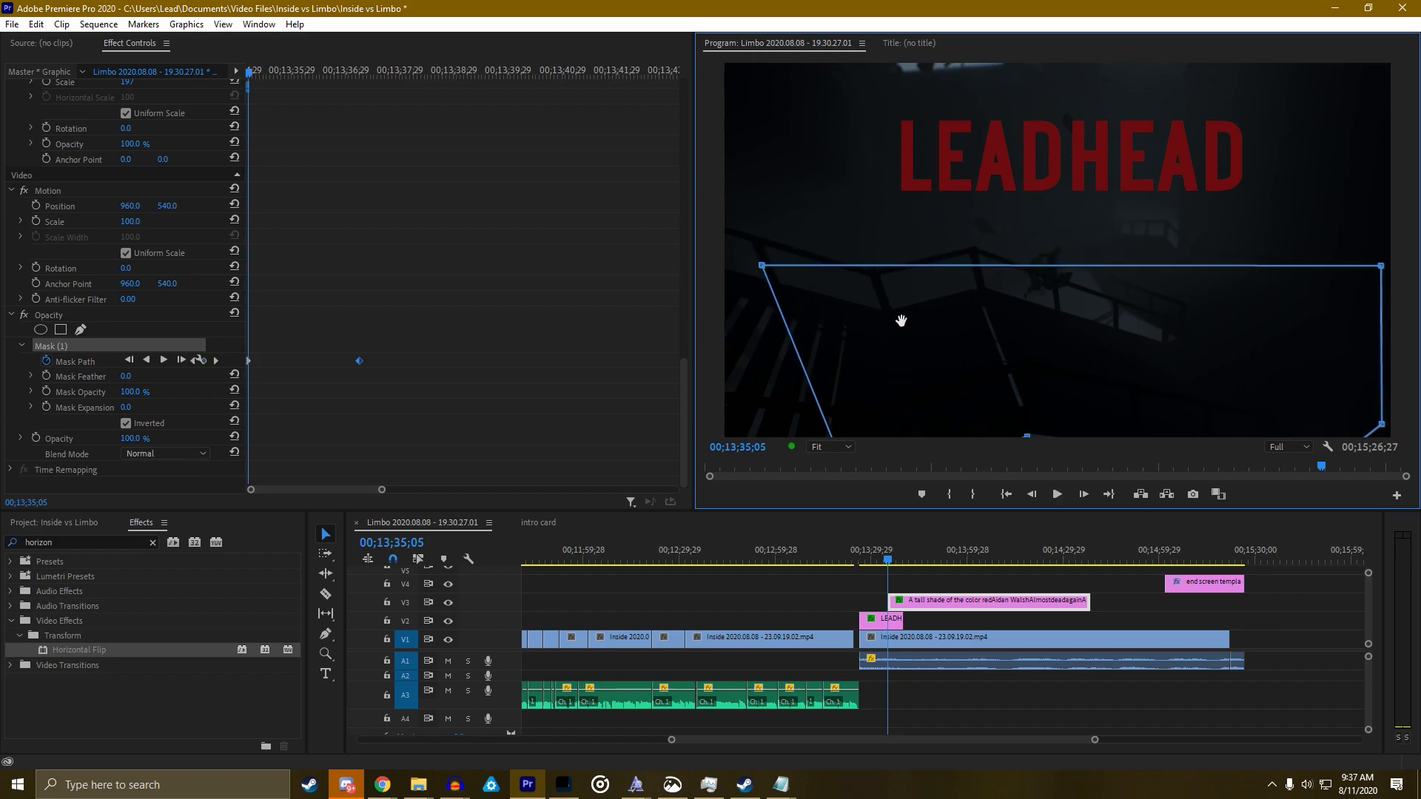
key(space)
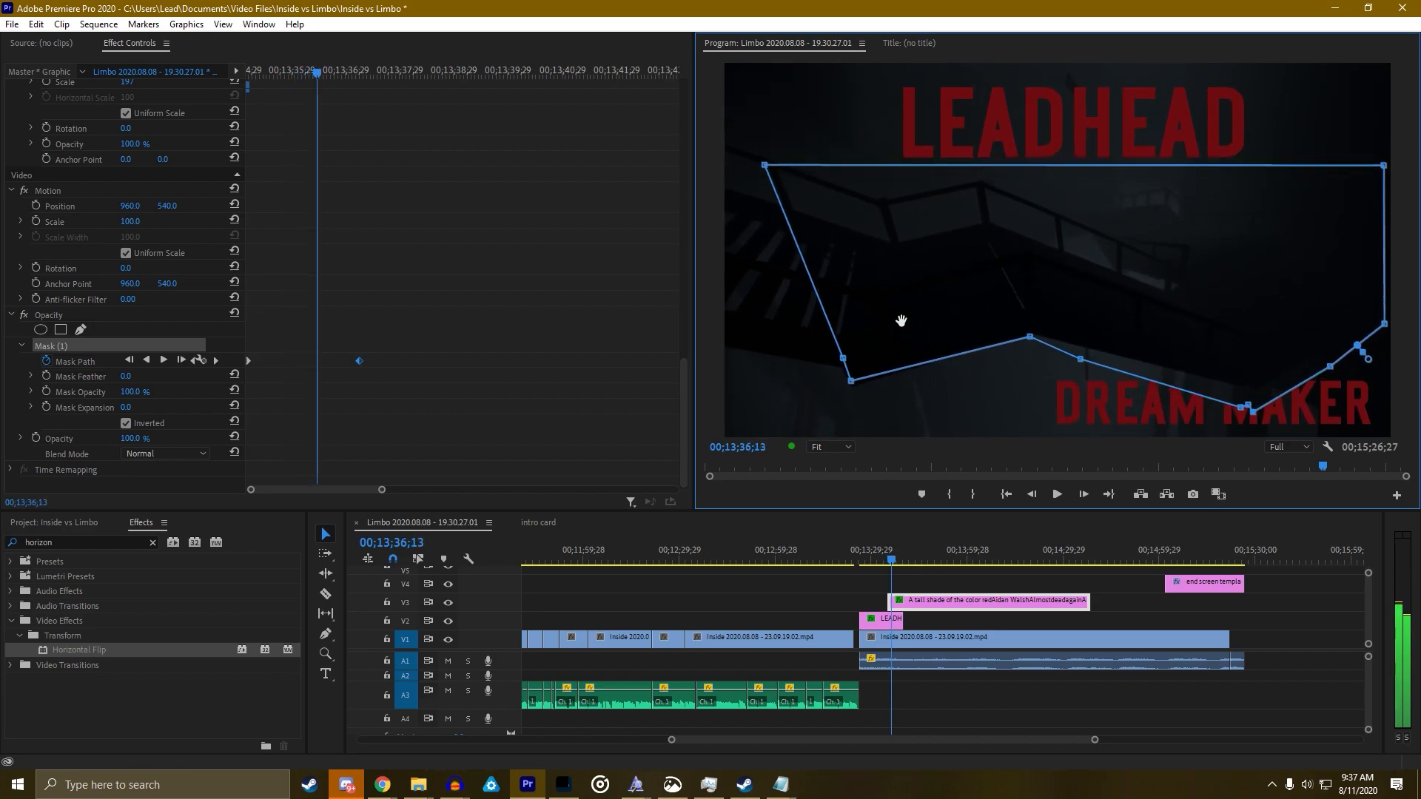
key(space)
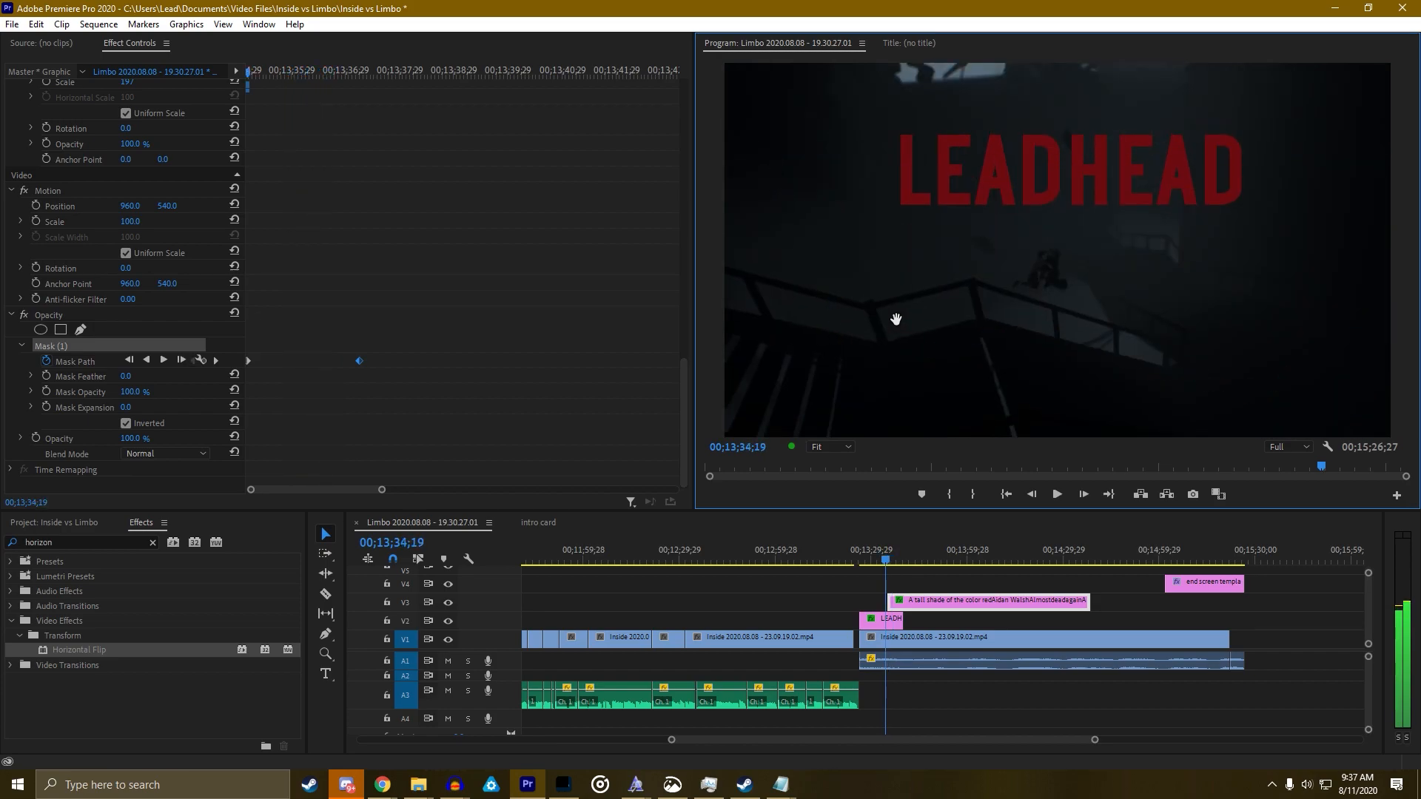
drag(249, 71, 274, 70)
click(1062, 303)
drag(1075, 392, 853, 443)
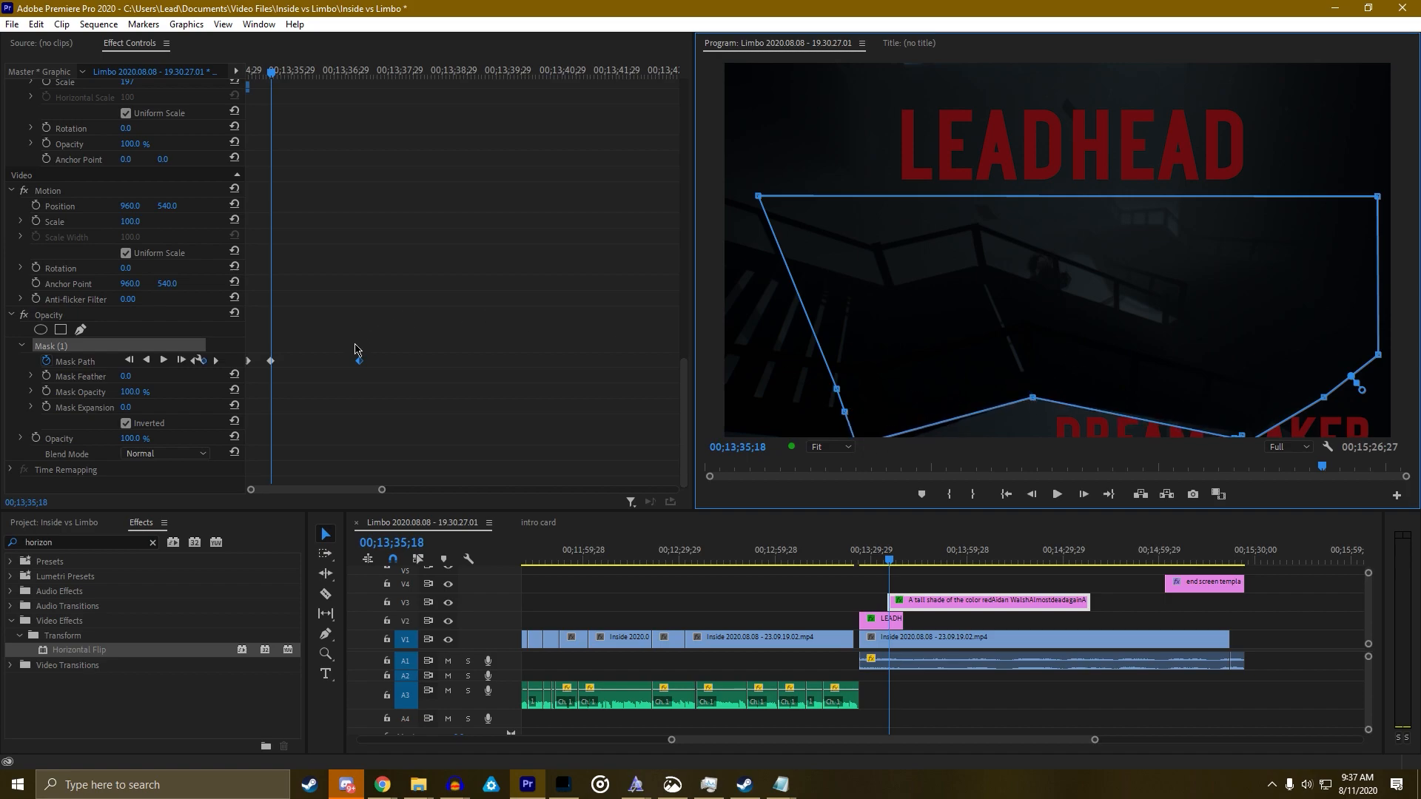
Move the new Mask Path keyframe to the clip start and fine-tune the mask height there
click(253, 368)
drag(270, 363, 248, 361)
click(192, 362)
drag(1060, 295, 1054, 337)
key(space)
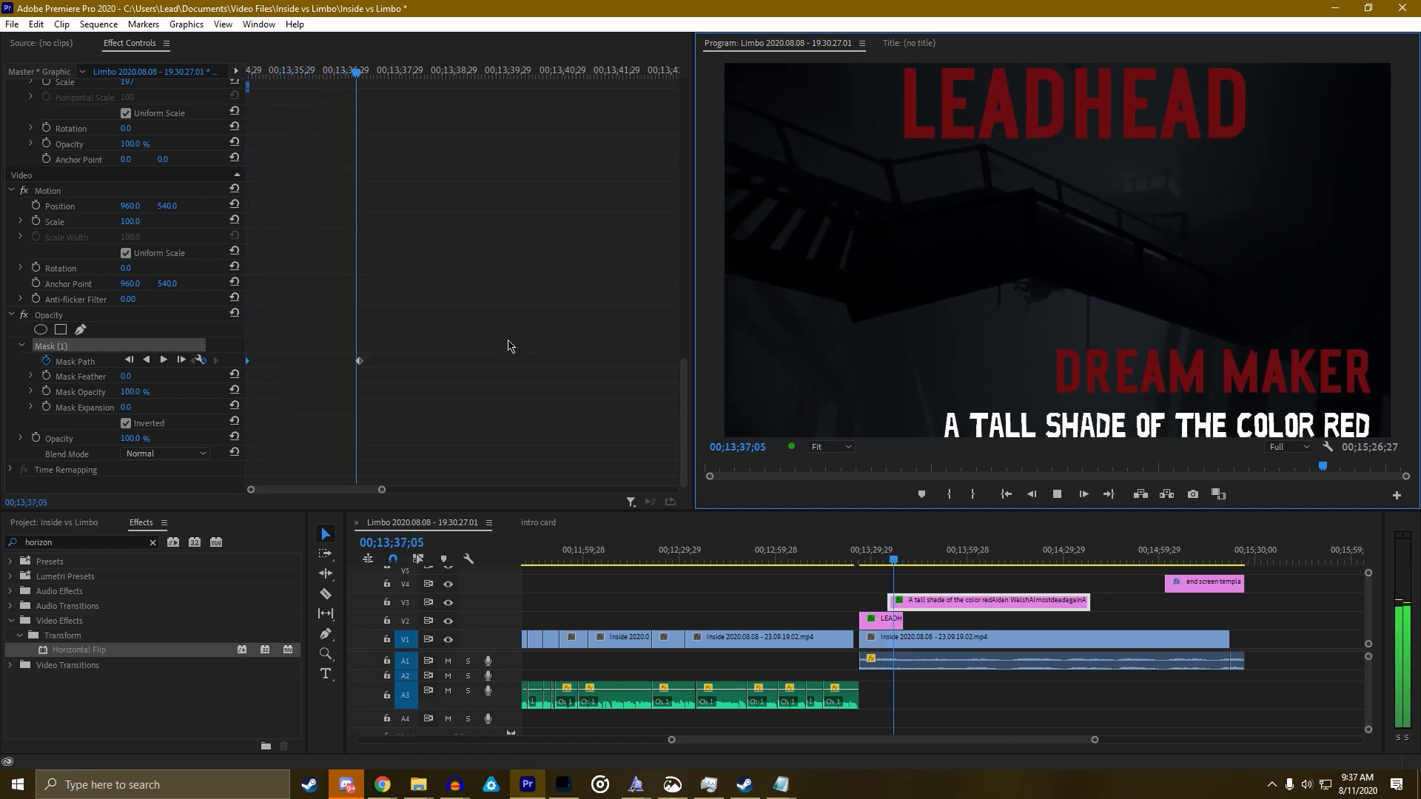
key(space)
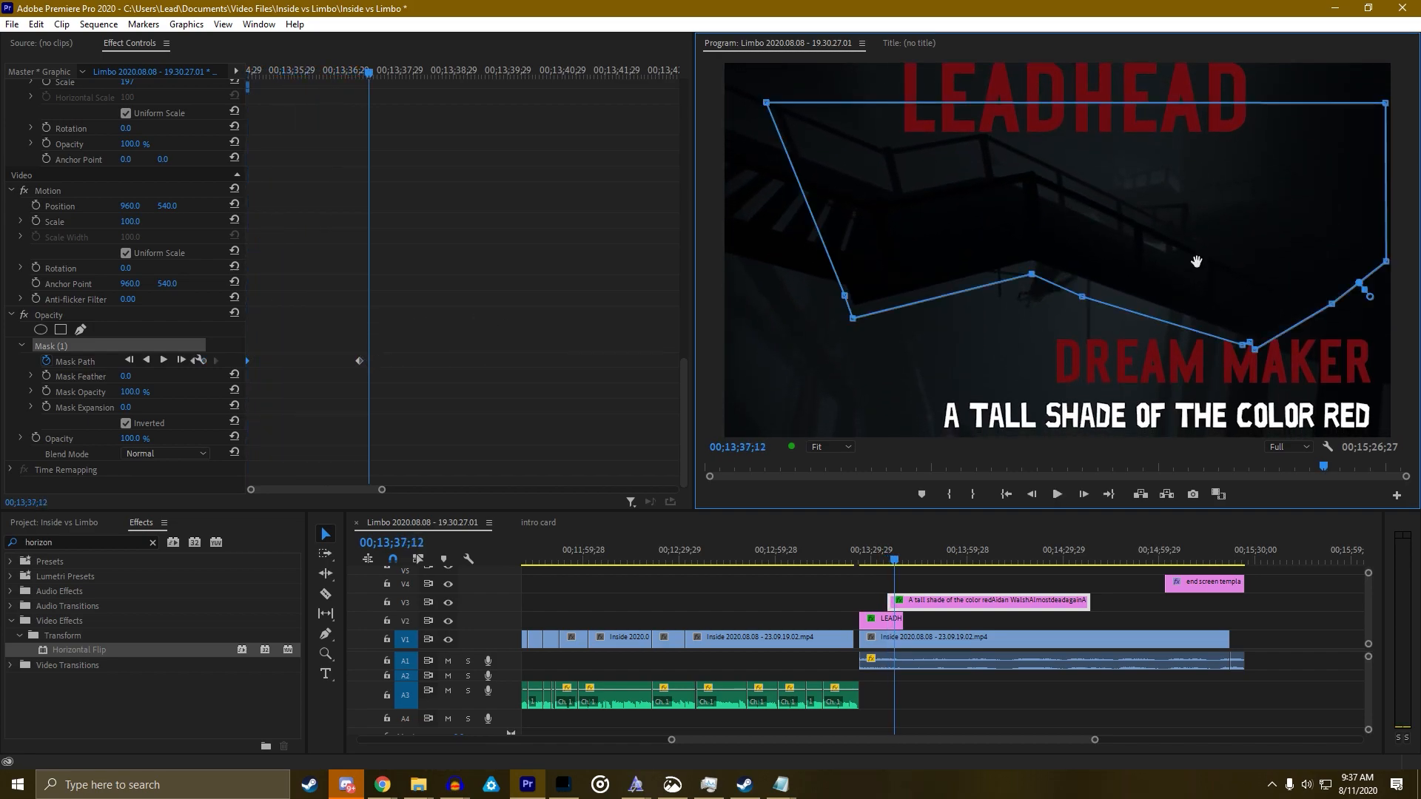
drag(1200, 254, 1200, 240)
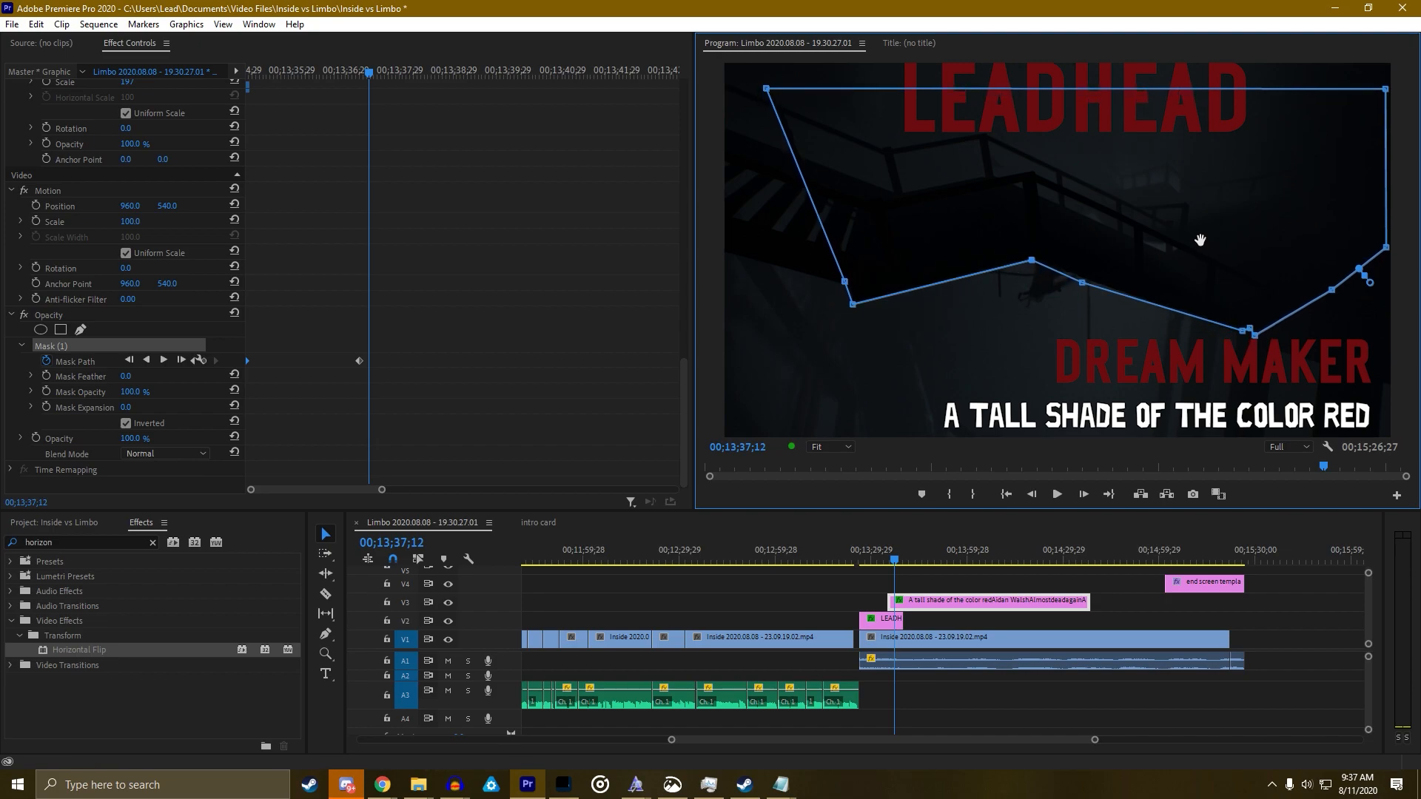
At 00;13;35;19, add a keyframe raising the mask and reshape its bottom points
click(274, 71)
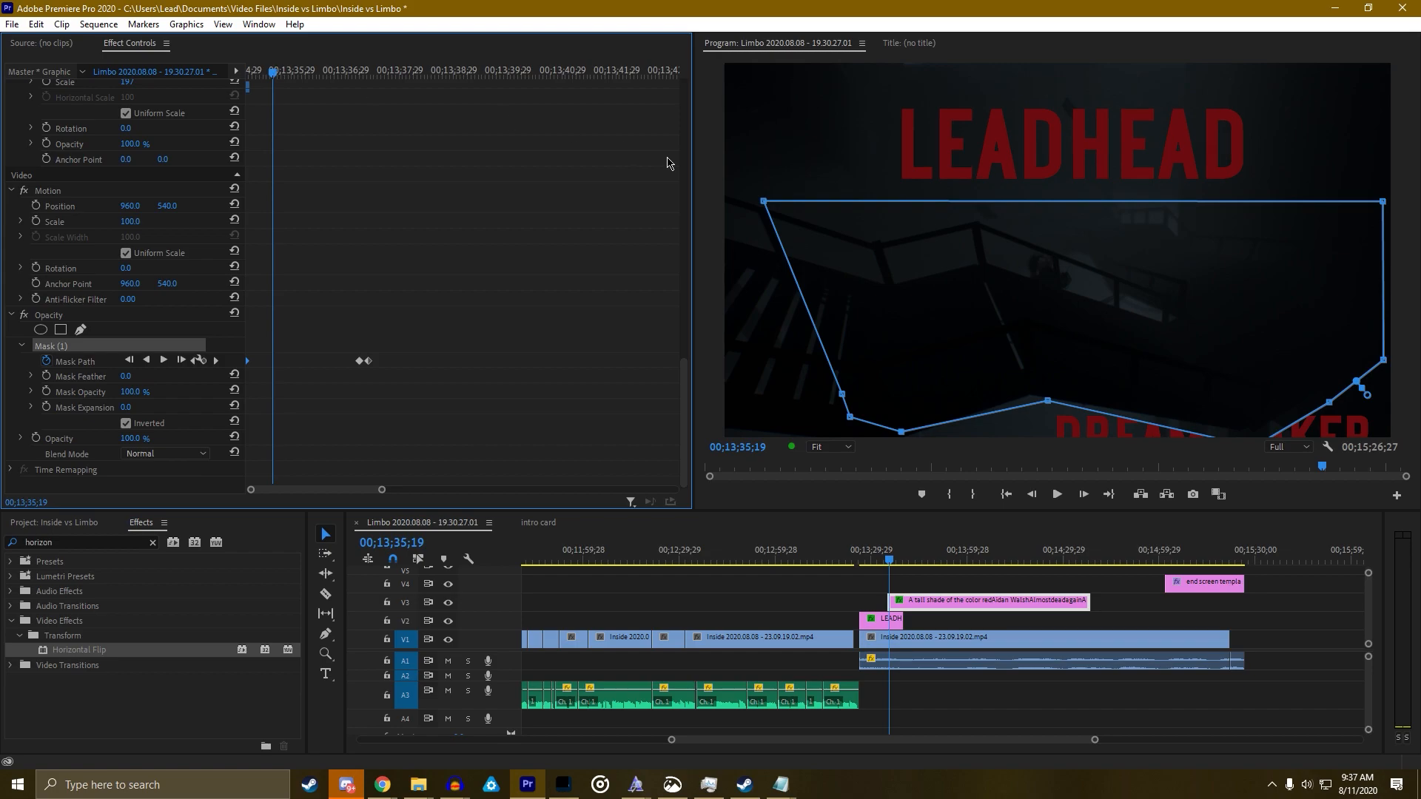
drag(1096, 327, 1094, 316)
drag(1048, 391, 1026, 400)
drag(901, 421, 883, 439)
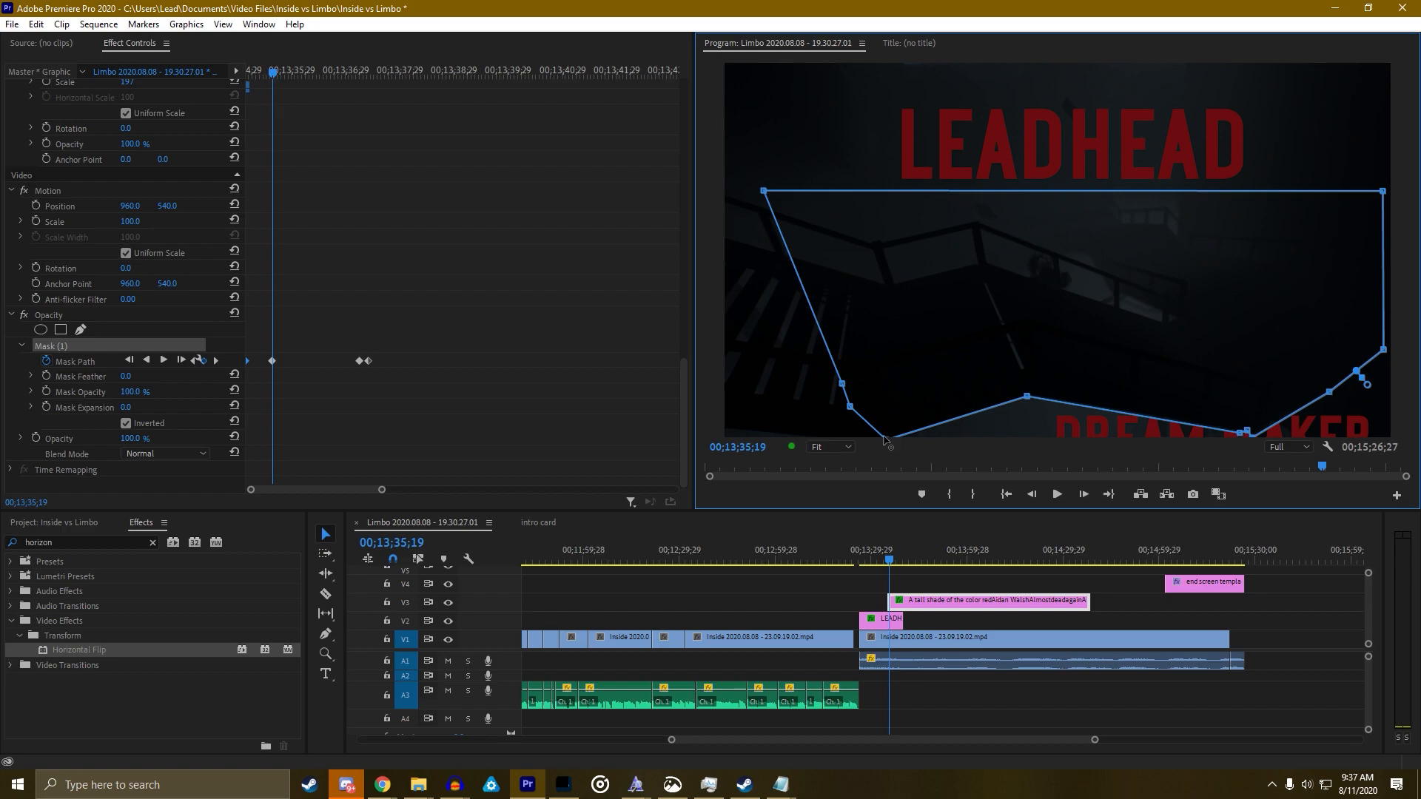
Shift that keyframe earlier, lower the first keyframe's mask, and refine points a few frames later
click(249, 369)
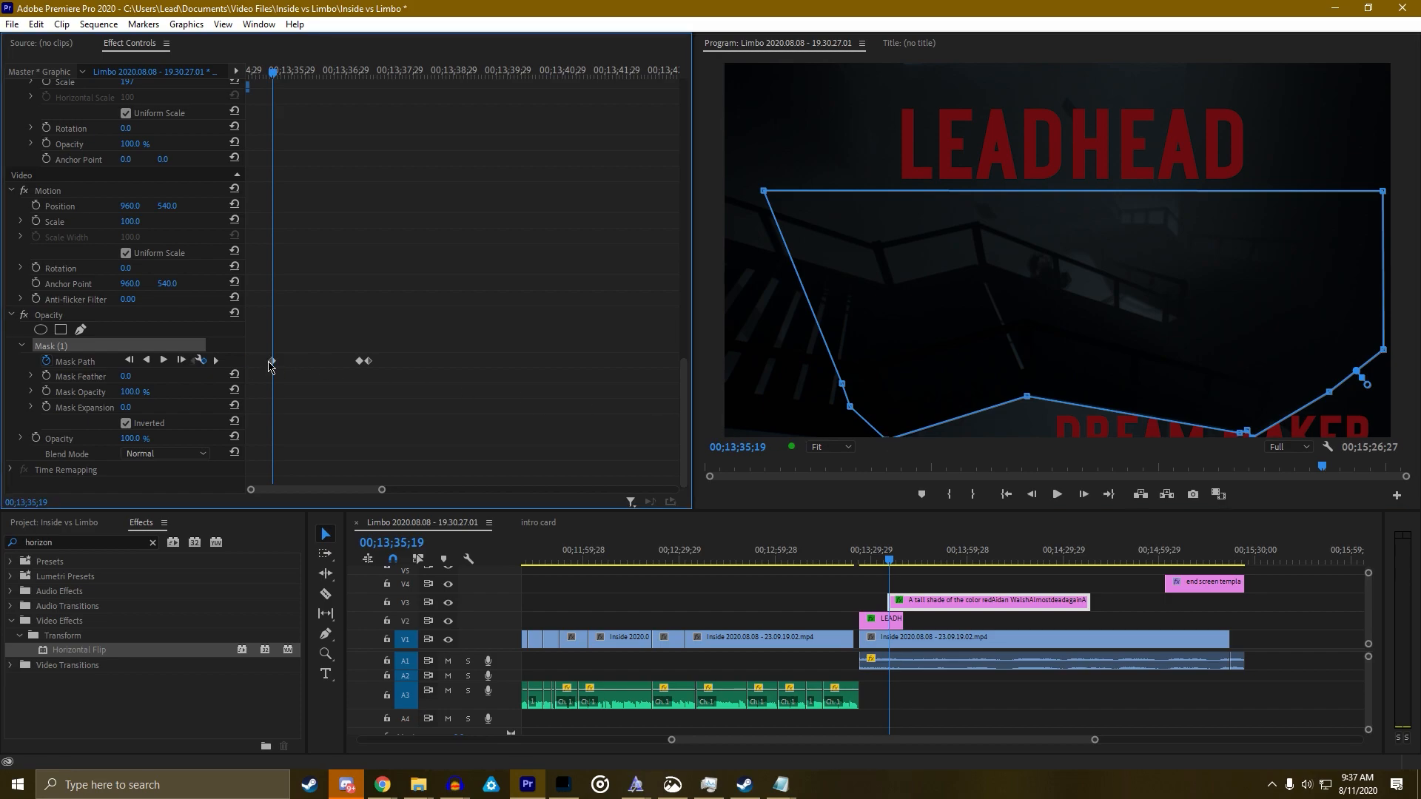
drag(275, 364, 228, 362)
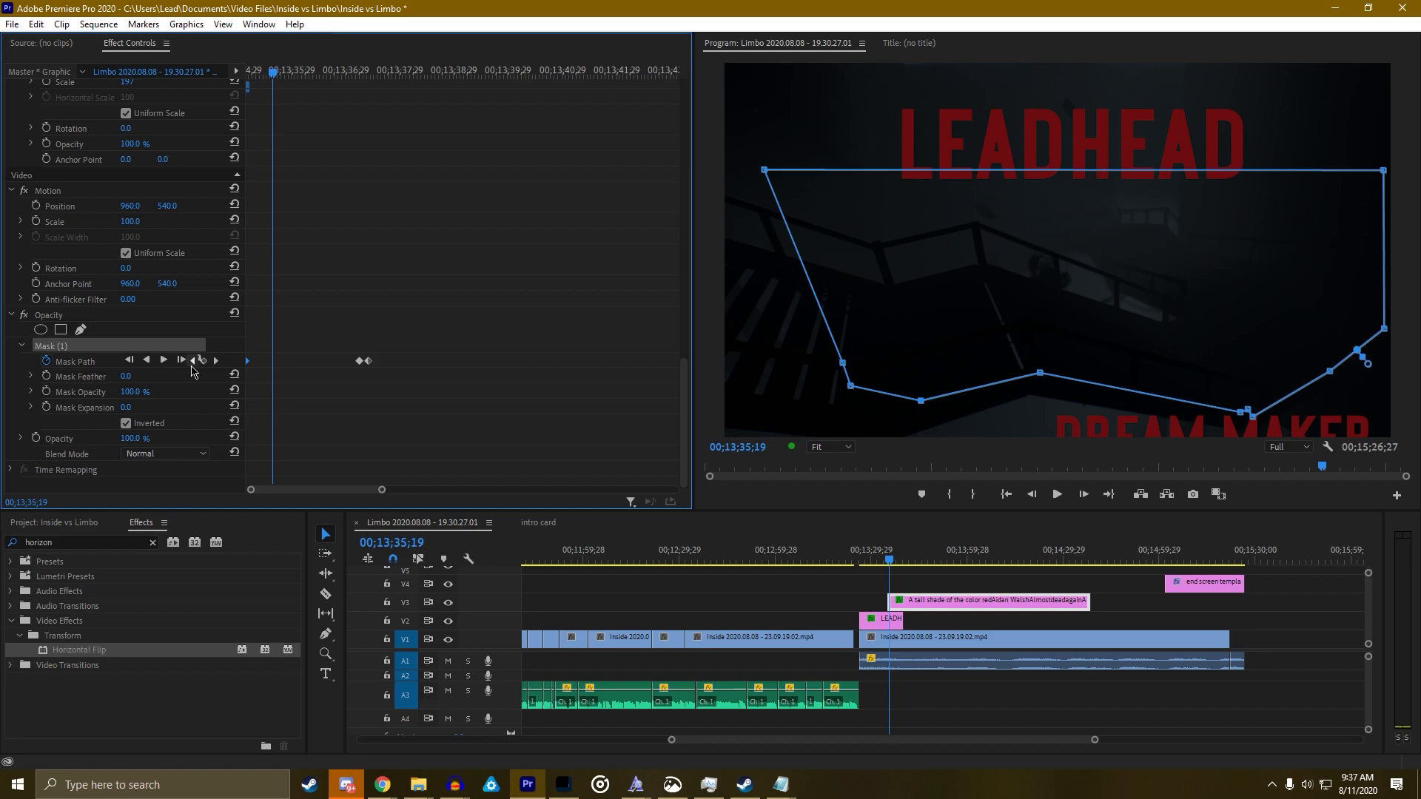
click(194, 360)
drag(967, 296, 964, 334)
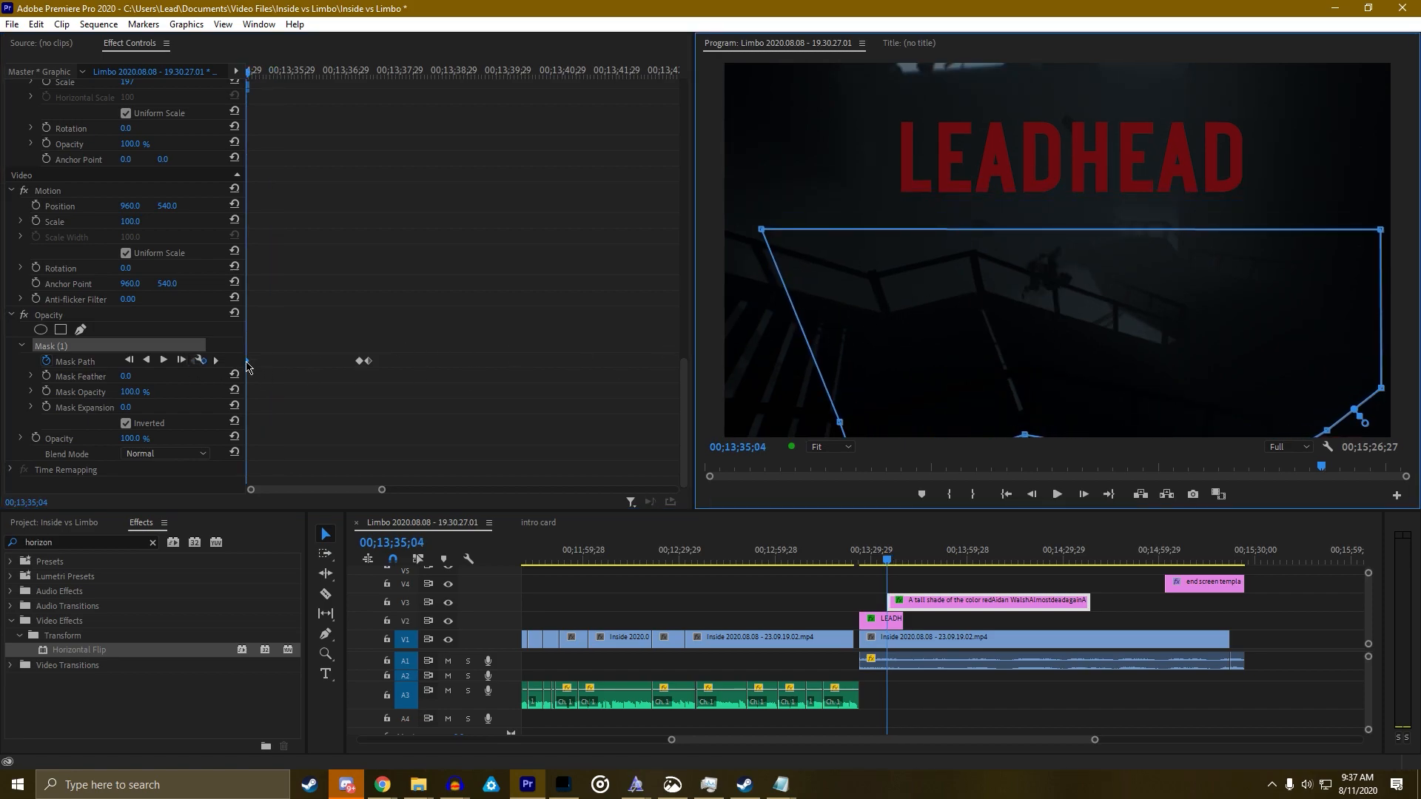
key(space)
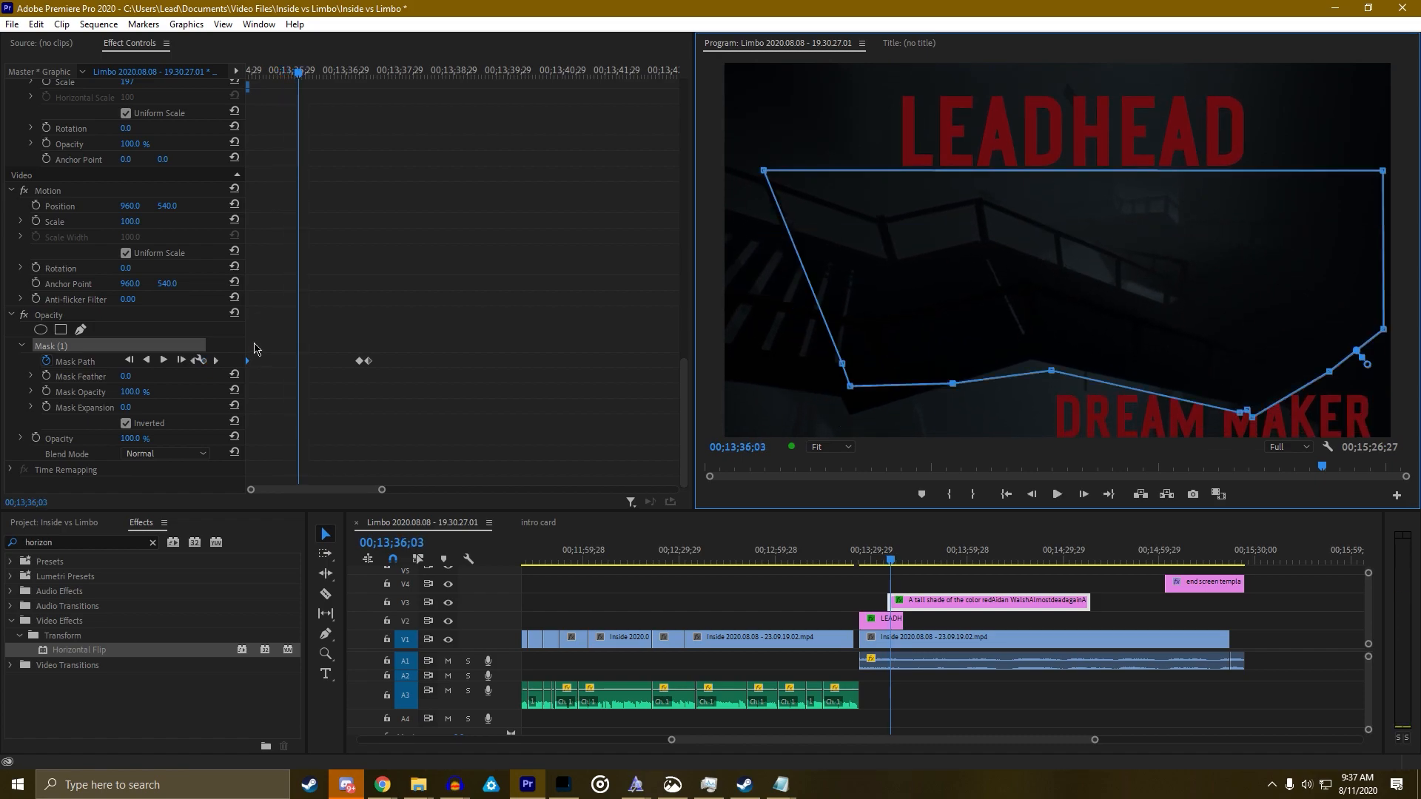
key(Left)
key(Left)
key(Left)
key(Left)
key(Left)
key(Left)
key(Left)
key(Left)
key(Left)
key(Left)
key(Left)
key(Left)
key(Left)
key(Left)
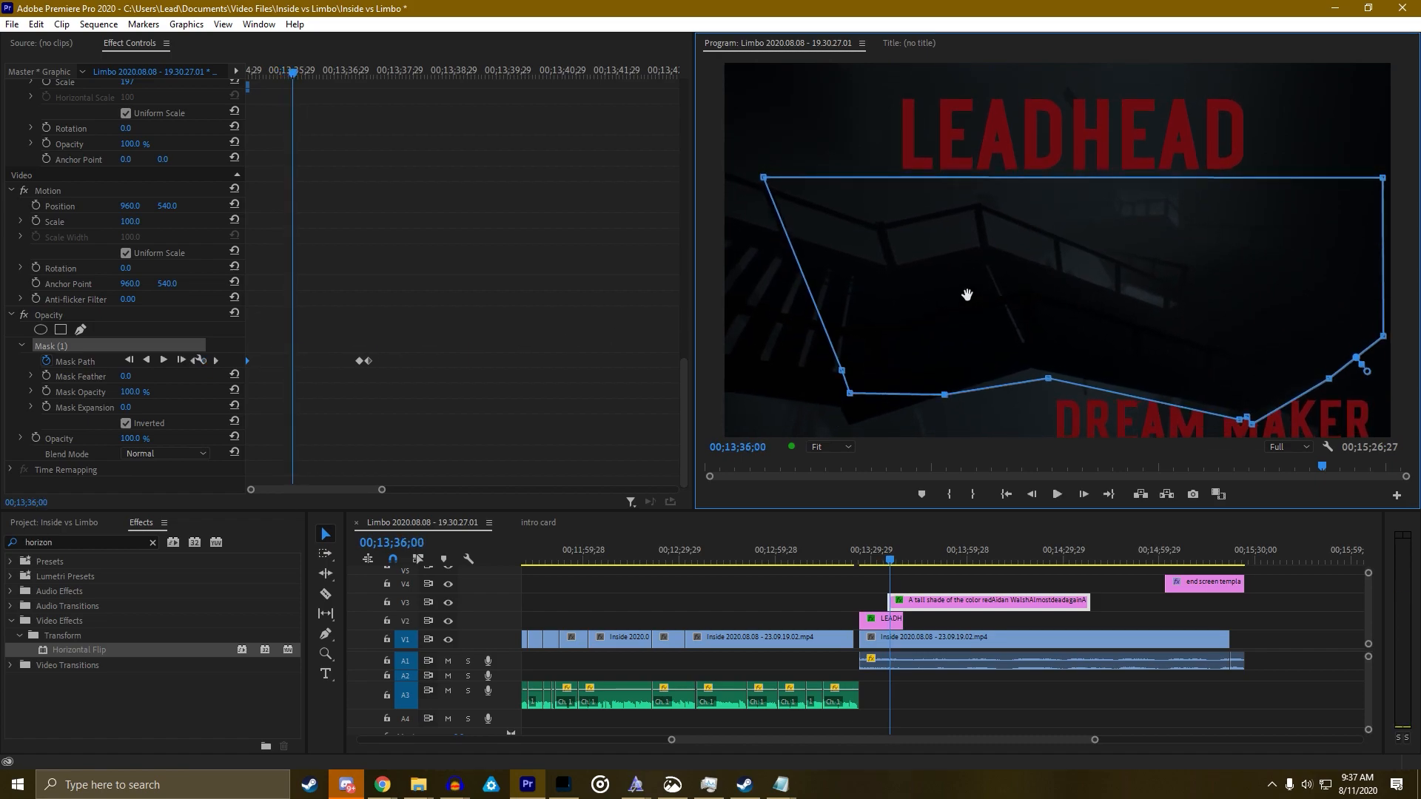
drag(1056, 295, 1059, 286)
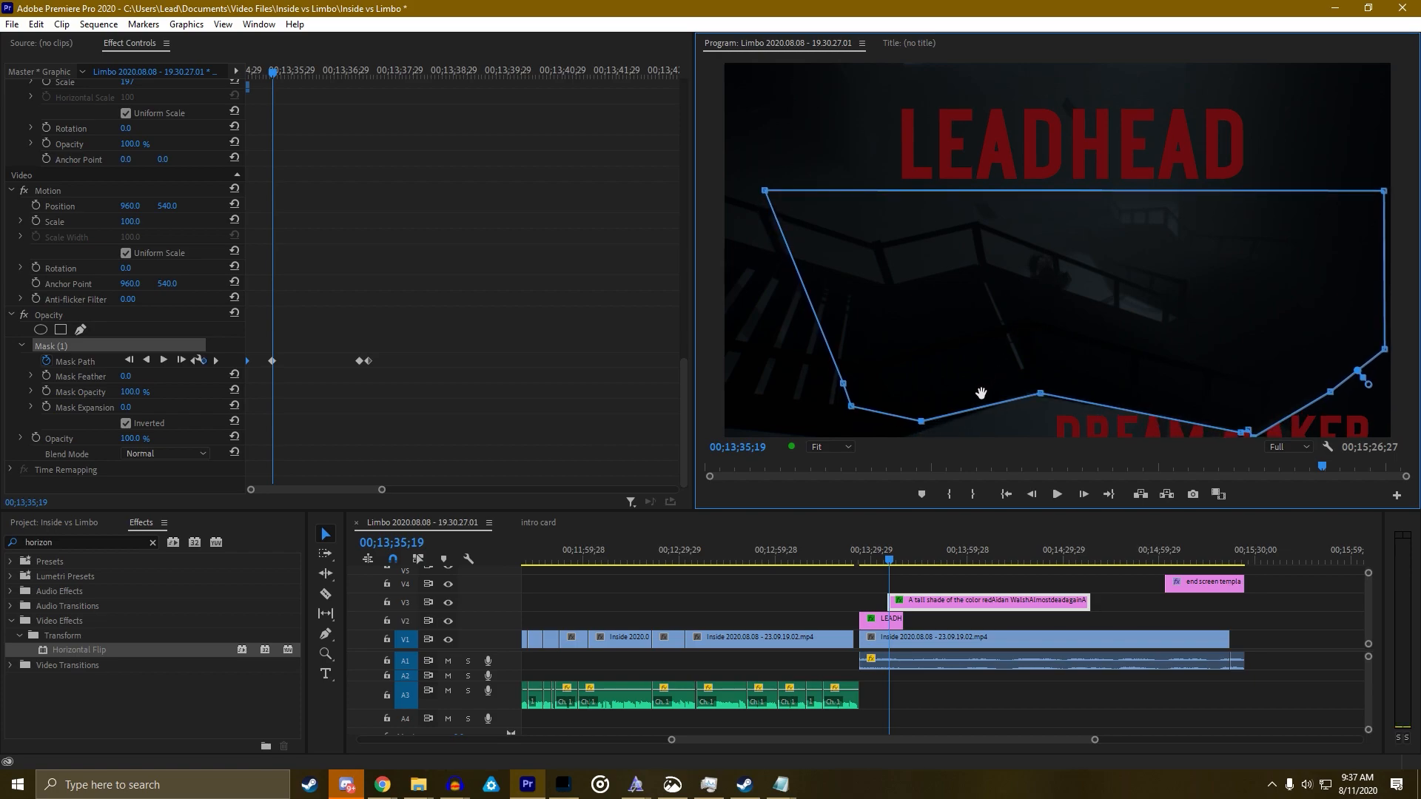
drag(926, 424, 920, 435)
drag(1040, 394, 1039, 396)
Retime the keyframe earlier again, drop the first mask lower, and key a reshaped mask with raised bottom point
drag(272, 362, 238, 364)
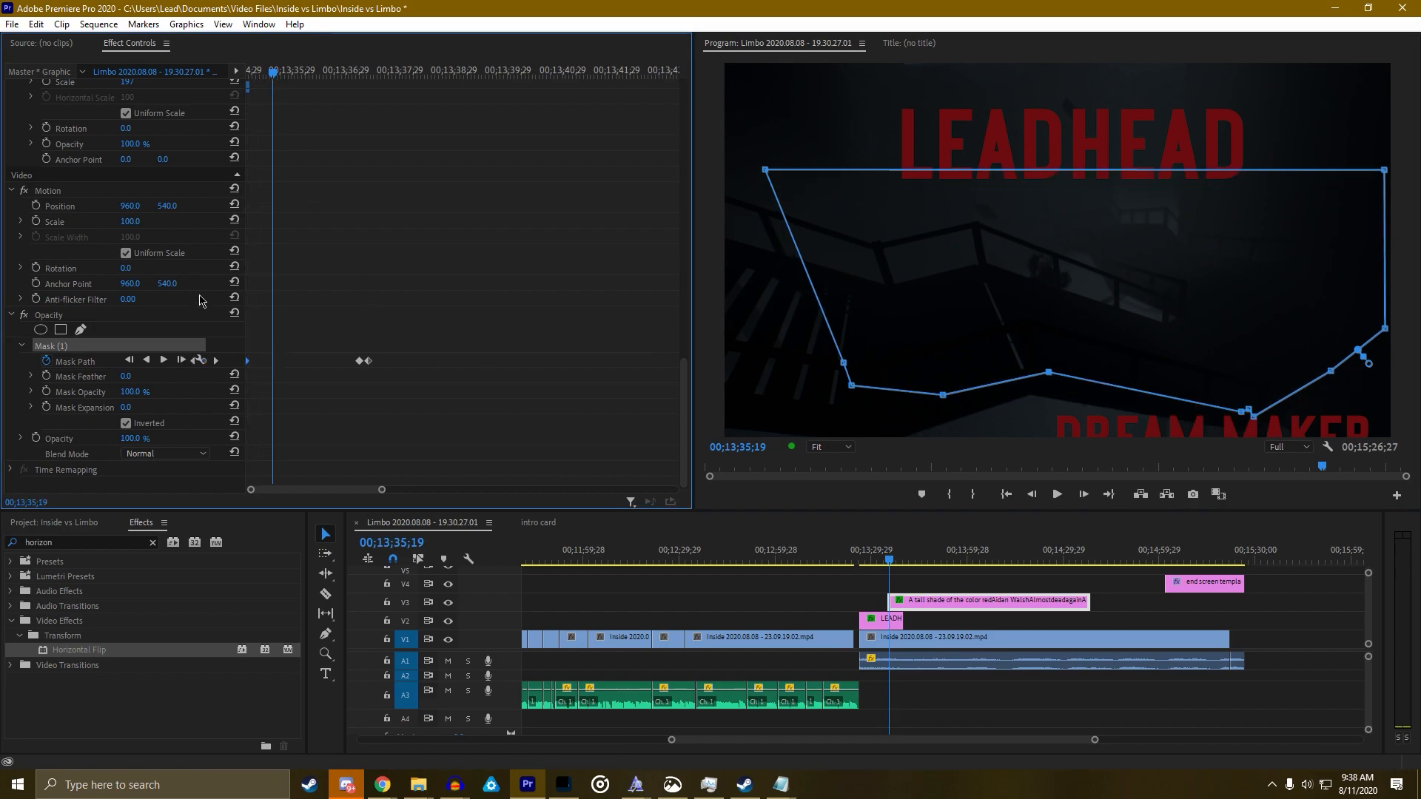
click(193, 361)
drag(962, 276, 957, 320)
key(space)
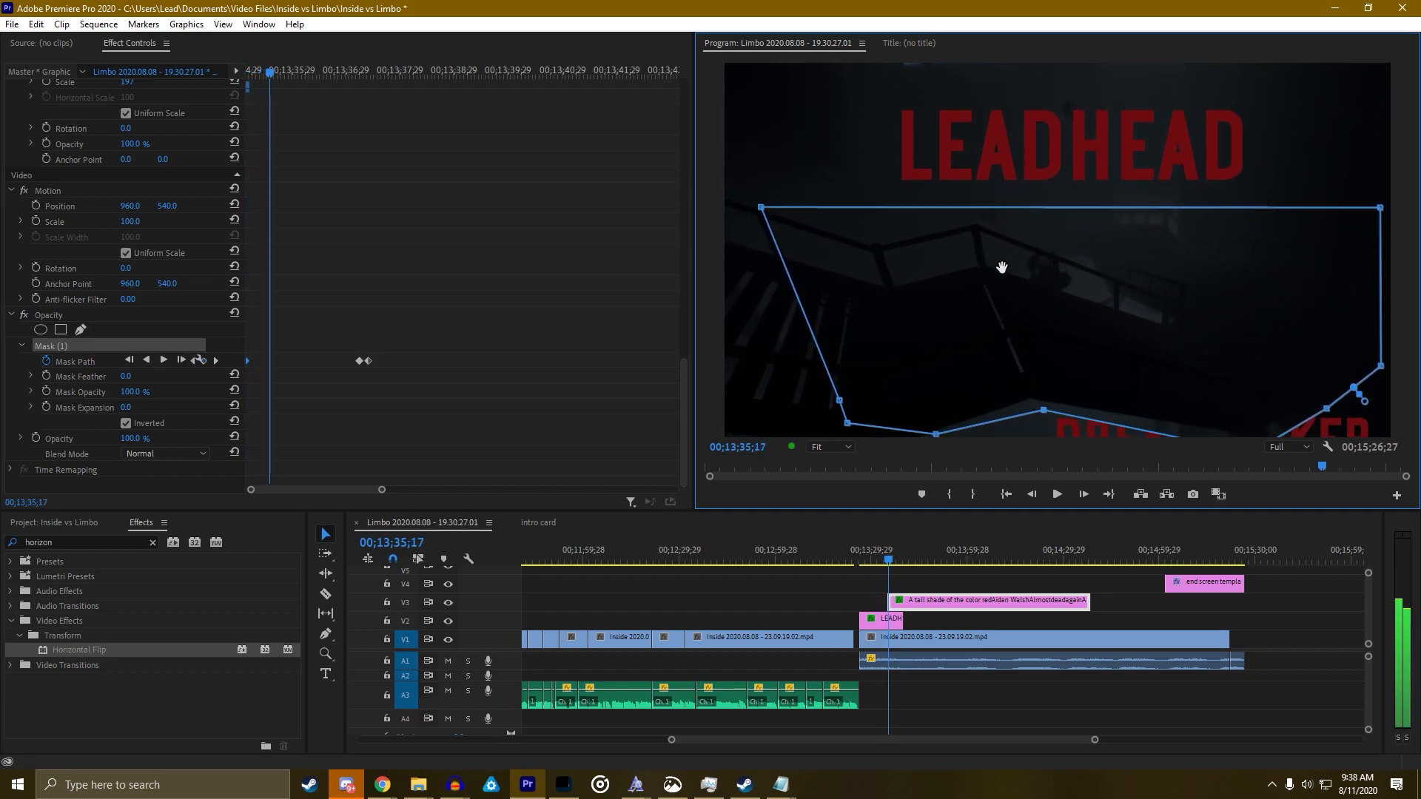
mouse_move(1050, 395)
mouse_down()
mouse_move(962, 385)
mouse_move(1026, 384)
mouse_up()
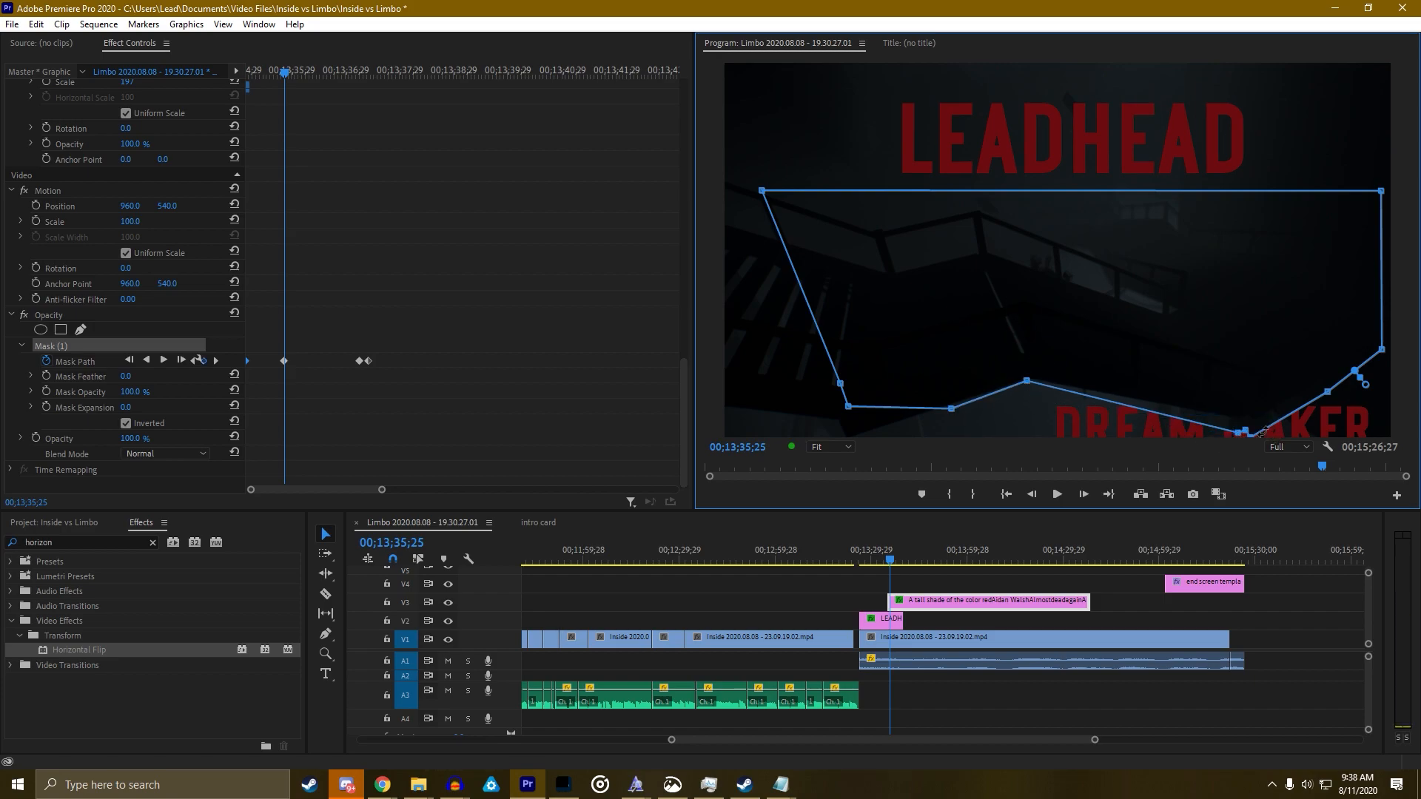
drag(1243, 431, 1255, 419)
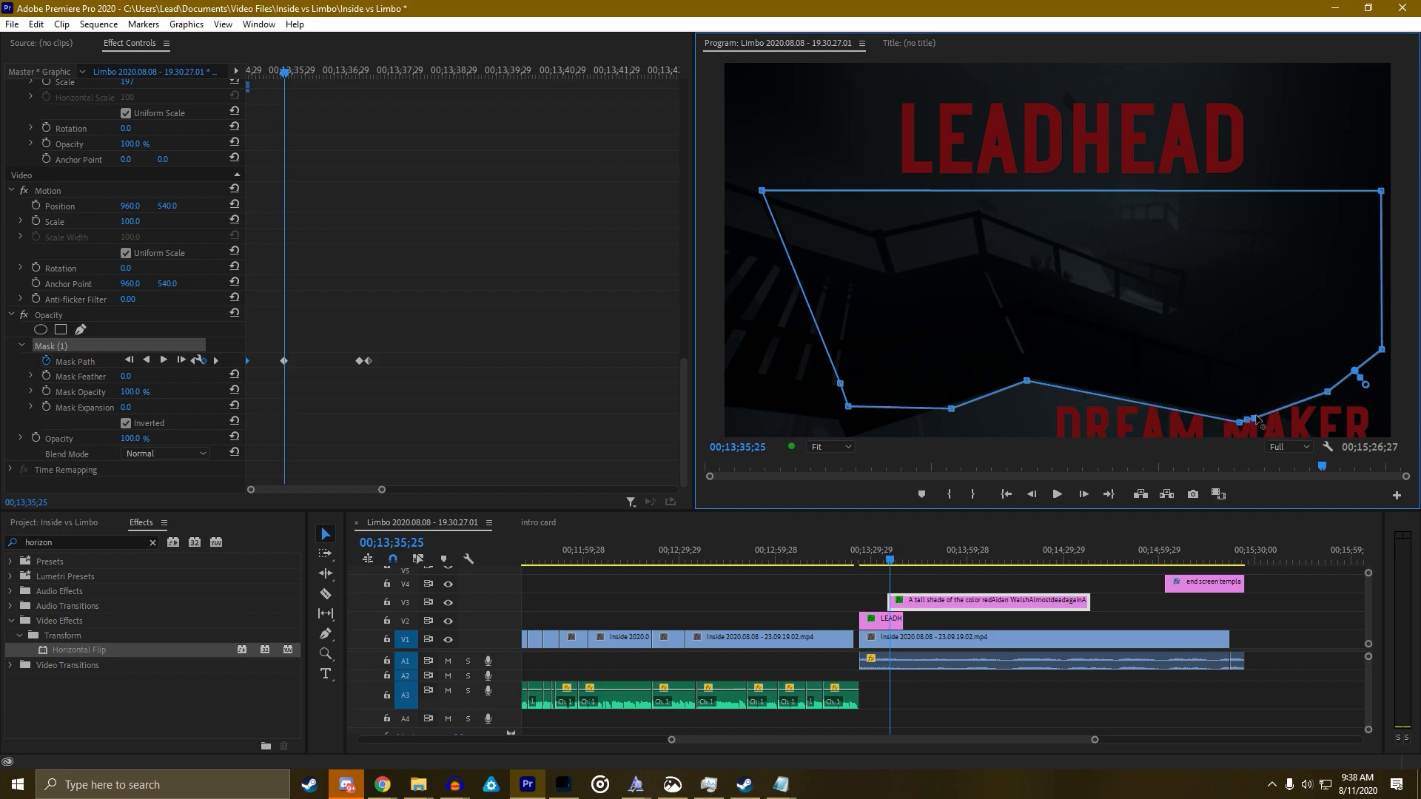
Step through nearby frames and nudge a bottom mask point upward
key(Right)
key(Right)
key(Right)
key(Right)
key(Right)
key(Right)
key(Right)
key(Right)
key(Right)
key(Right)
key(Right)
key(Right)
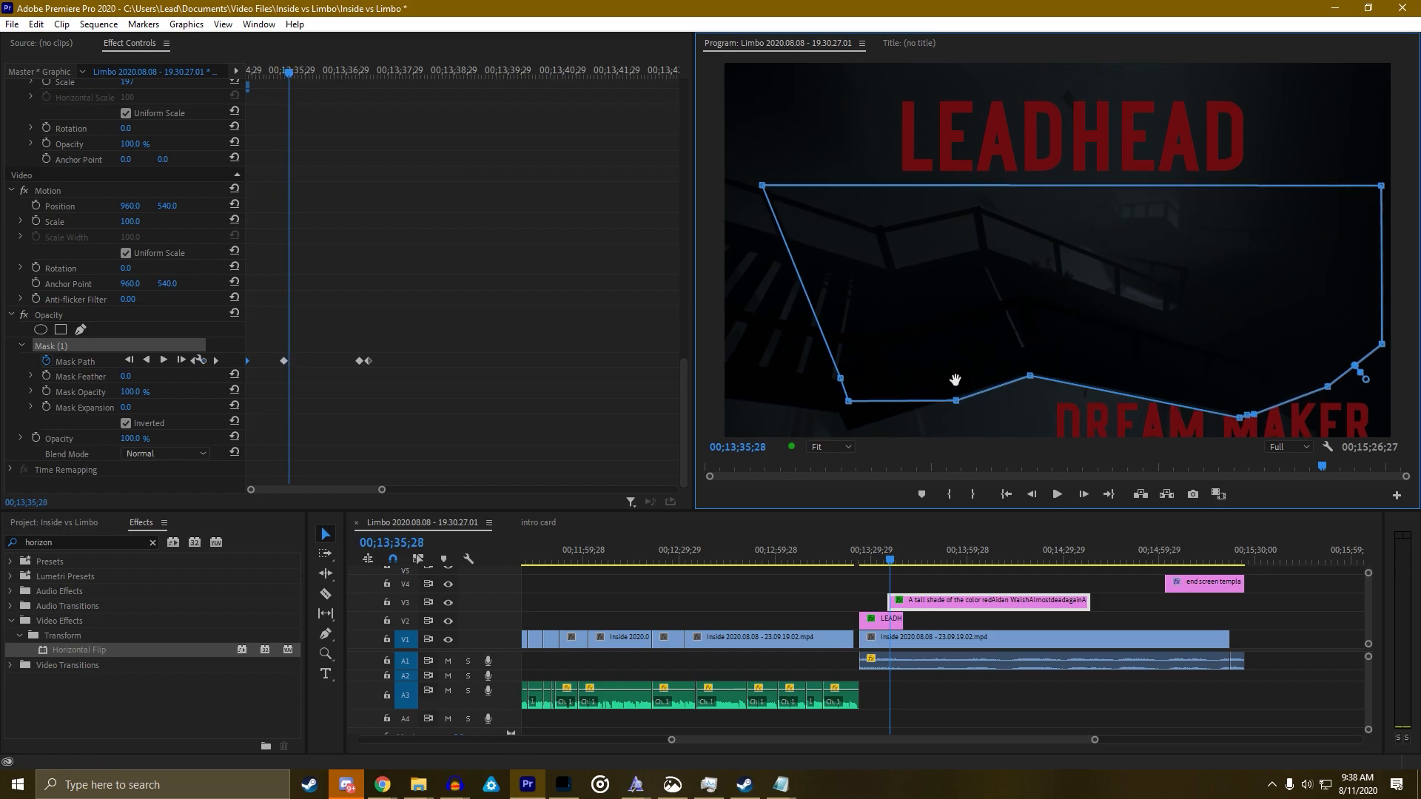
key(Left)
key(Left)
key(Left)
key(Left)
key(Left)
key(Left)
key(Left)
key(Left)
key(Left)
key(Left)
key(Left)
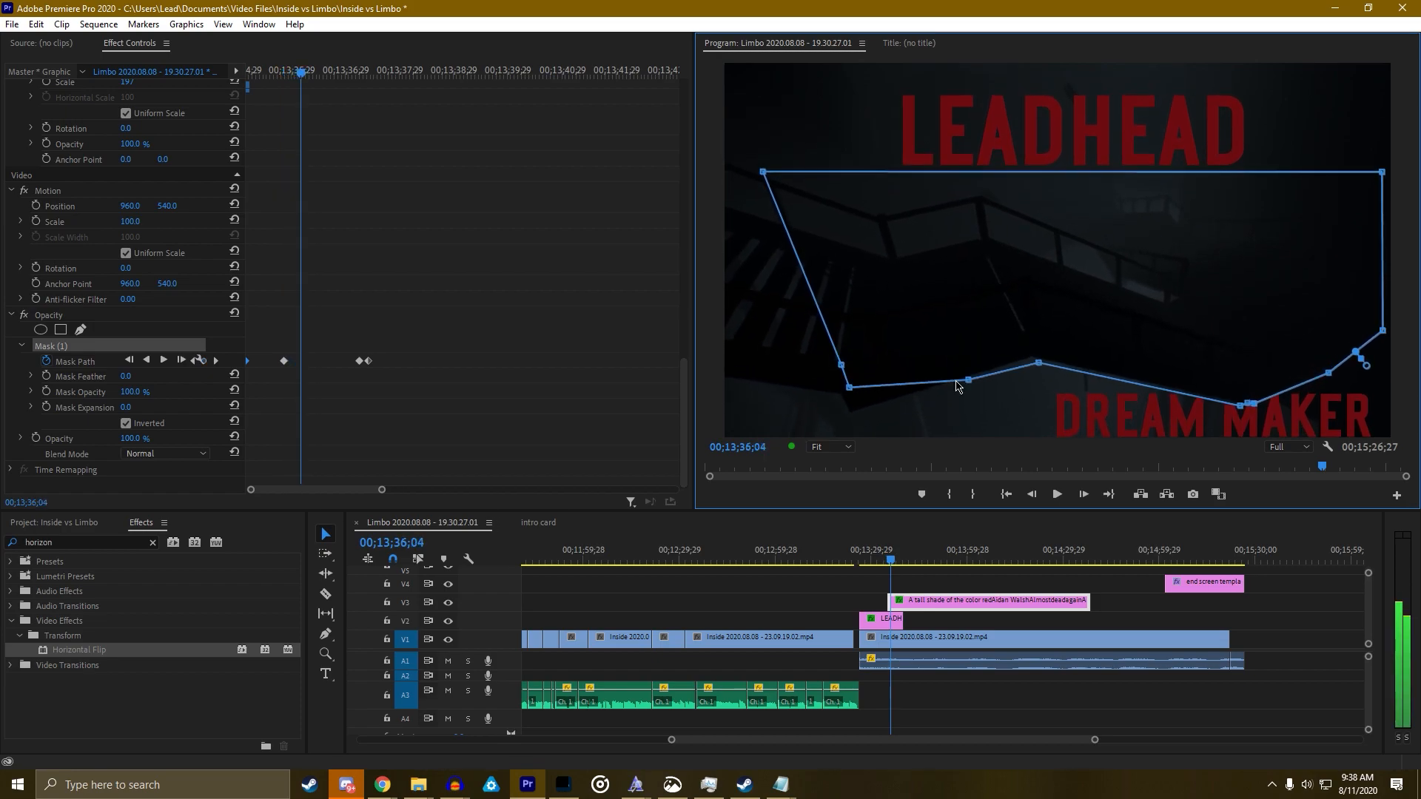
key(Left)
key(Left)
key(Left)
key(Left)
key(Left)
key(Left)
key(Left)
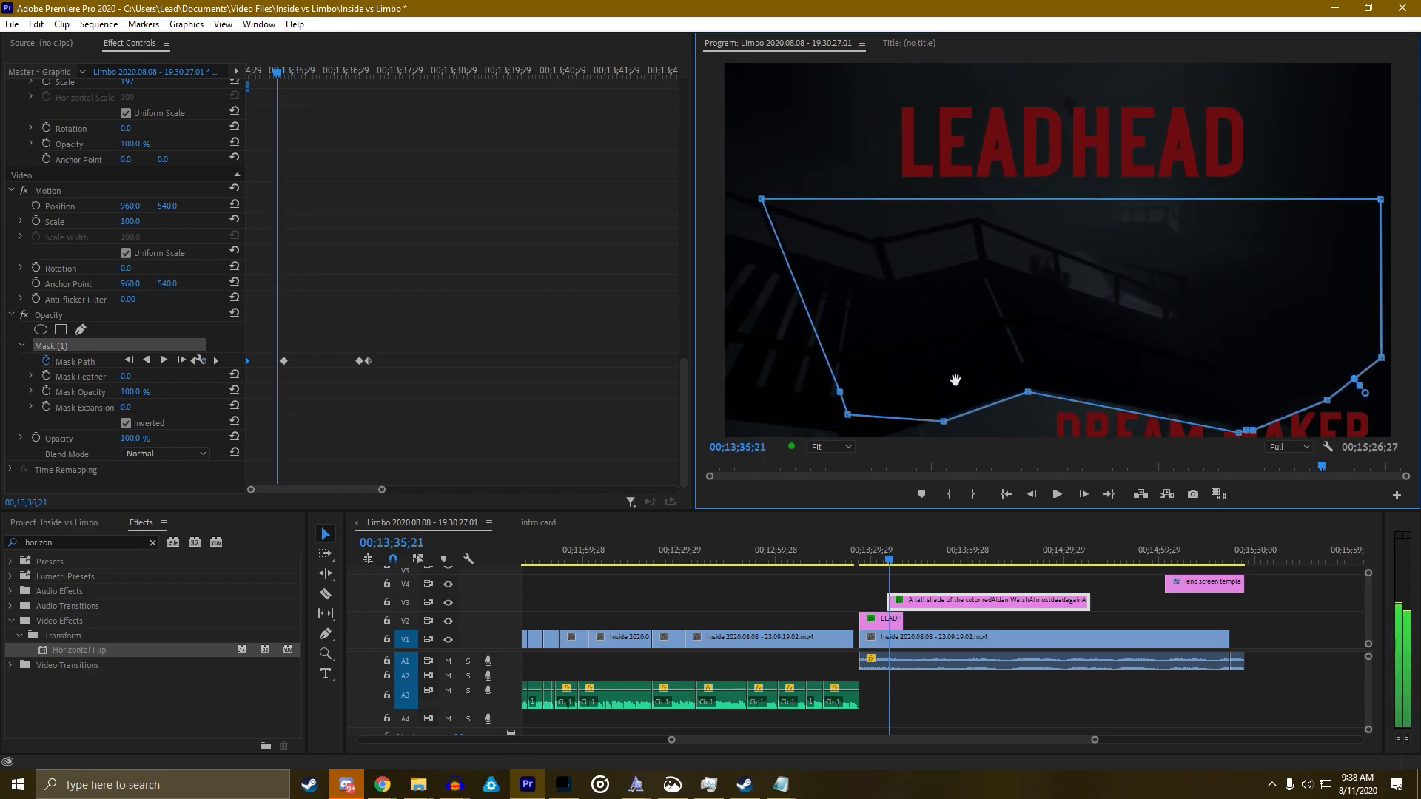
key(Right)
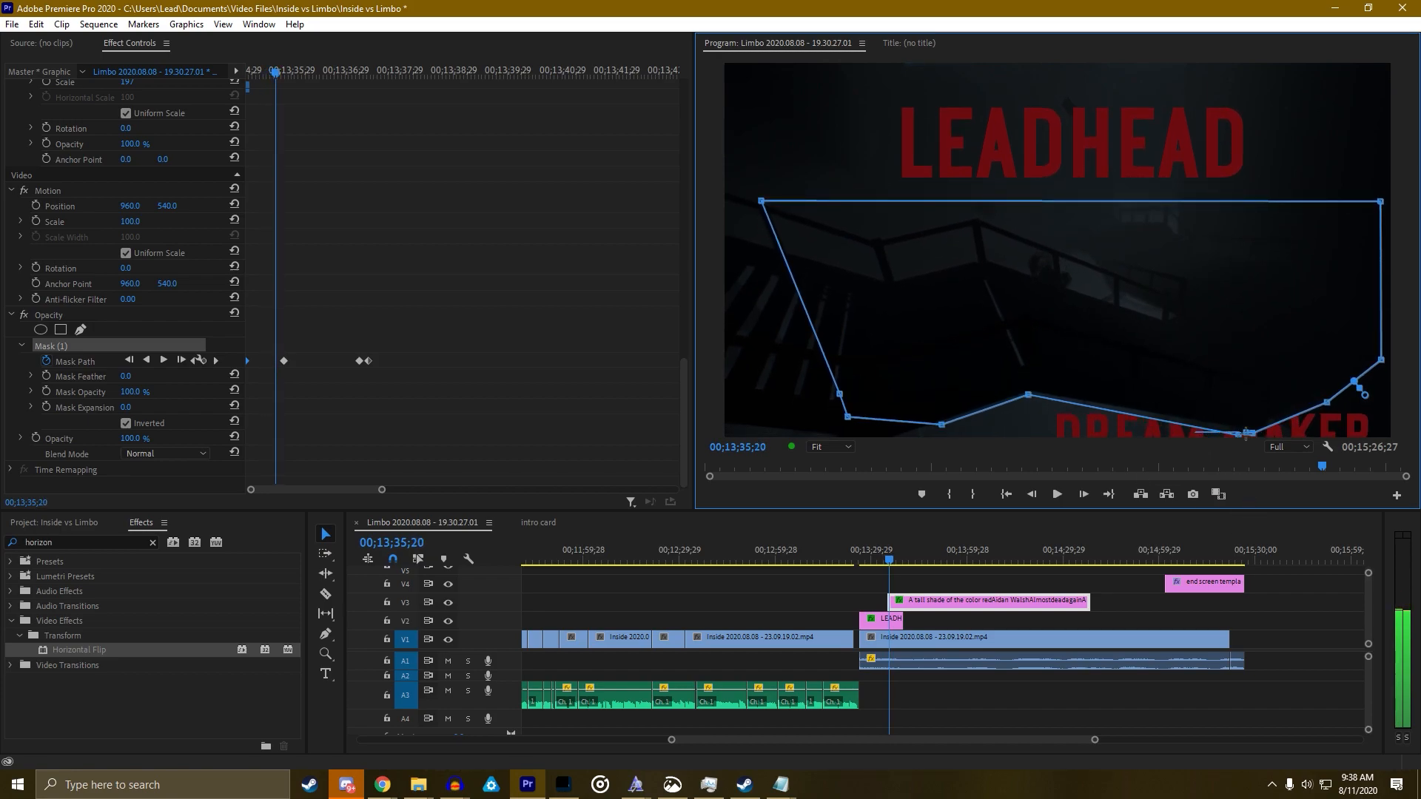
drag(1248, 434, 1249, 429)
key(Left)
key(Left)
key(Left)
key(Left)
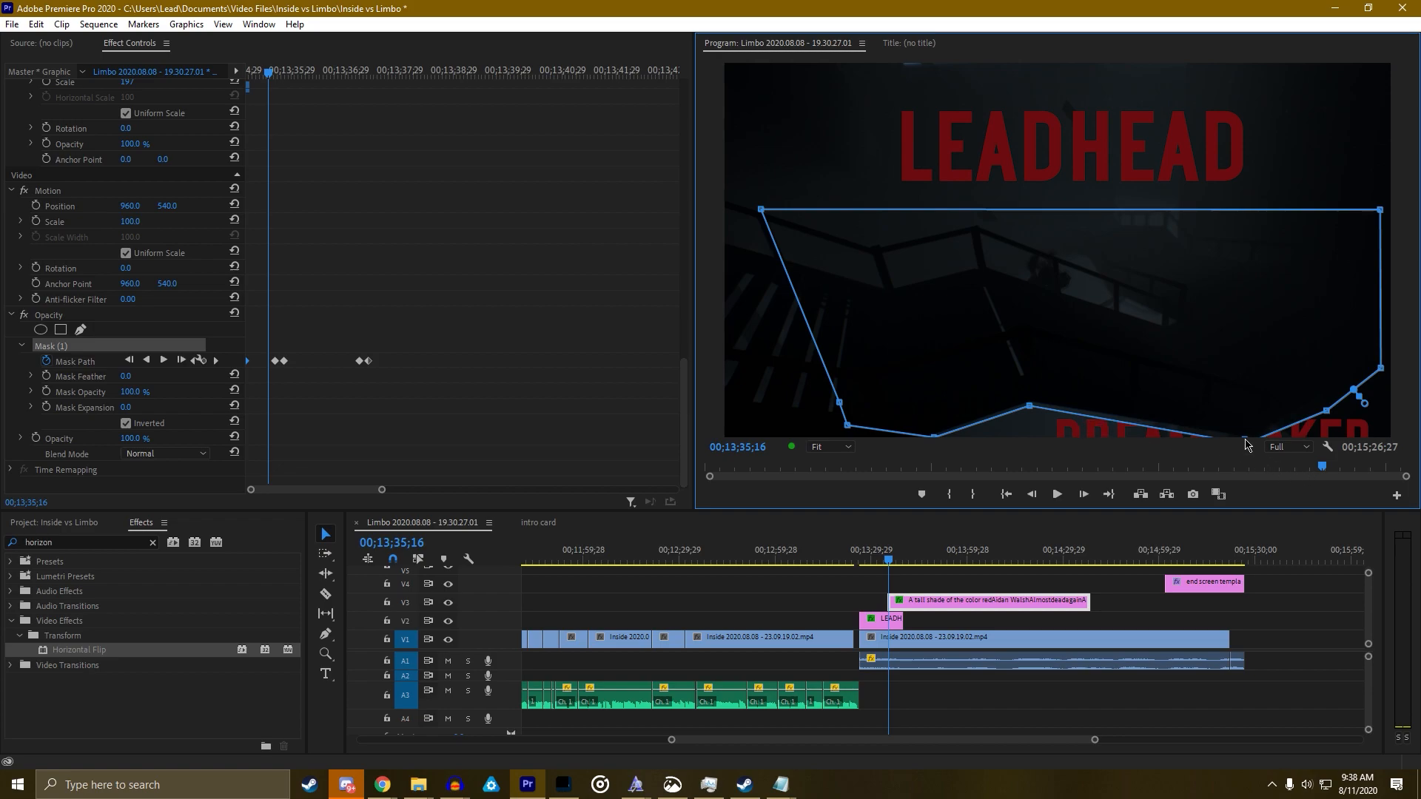
In the maximized Program Monitor, fine-tune the mask position and bottom point, then rewind before the title
key(grave)
drag(1021, 671, 1021, 657)
drag(1003, 568, 1002, 574)
drag(1027, 670, 1032, 677)
key(Right)
key(Right)
key(Right)
key(Right)
key(Right)
key(Right)
key(Right)
key(Right)
key(Right)
key(Right)
key(Right)
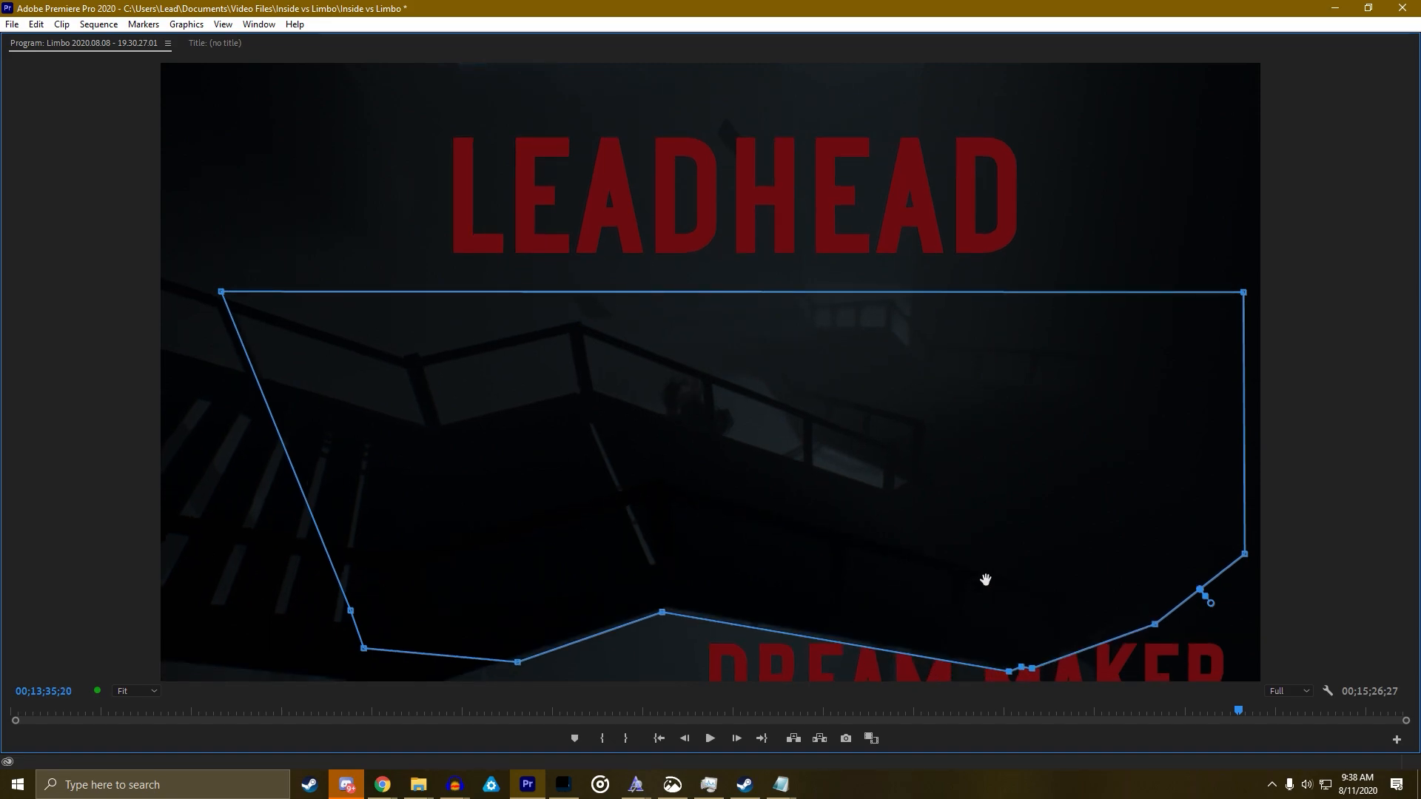
key(Right)
key(Right)
key(grave)
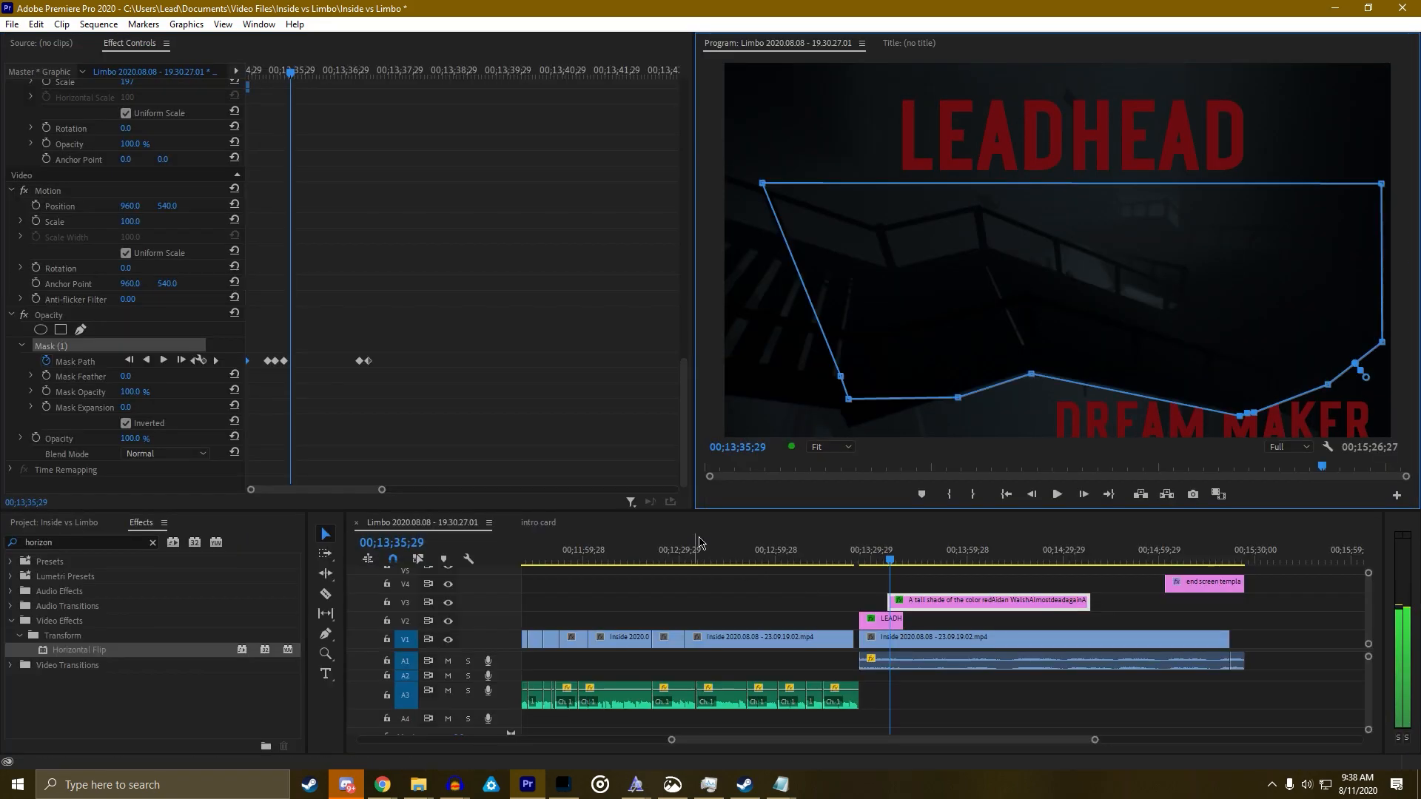
click(891, 567)
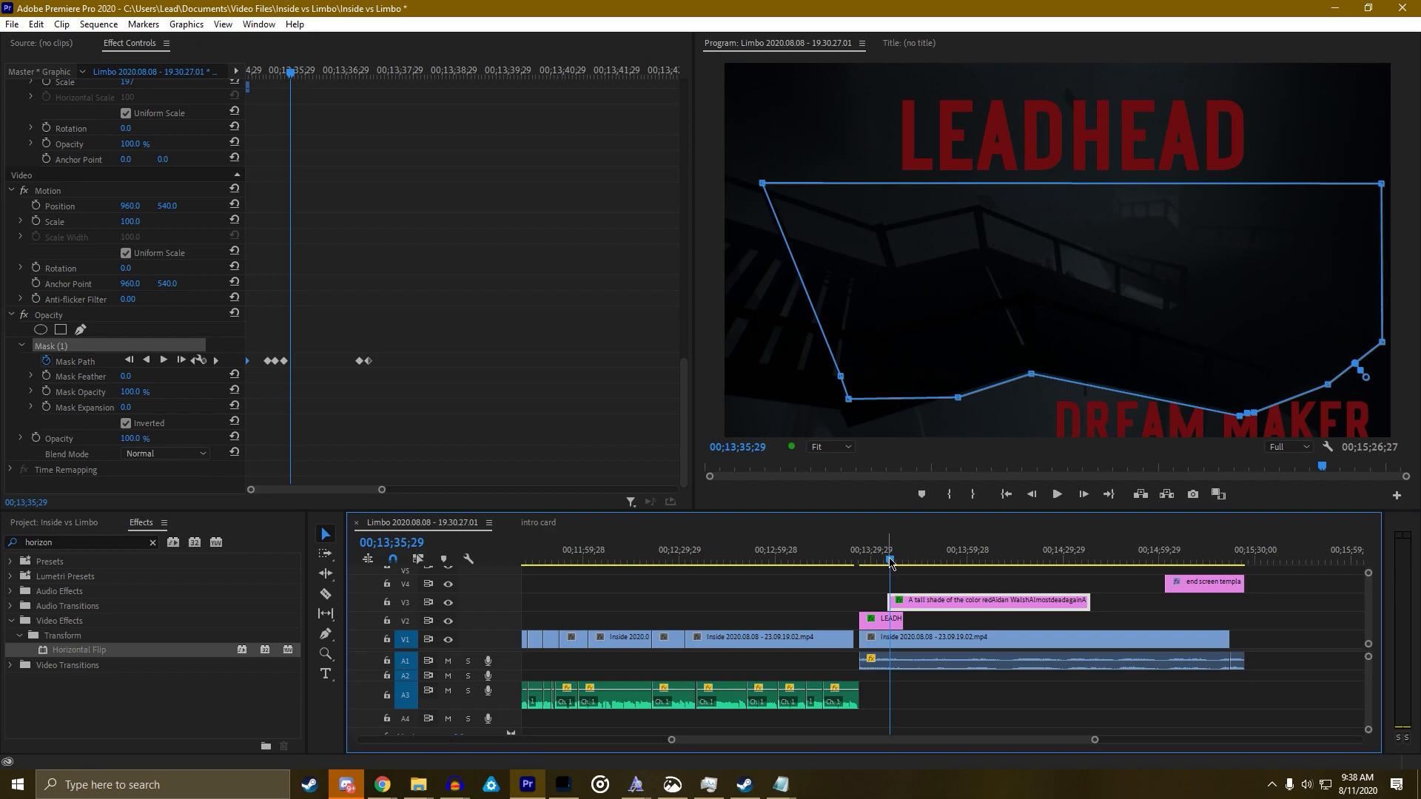
drag(890, 564, 885, 564)
Preview the title and credits animation in the maximized Program Monitor
click(902, 379)
key(grave)
key(space)
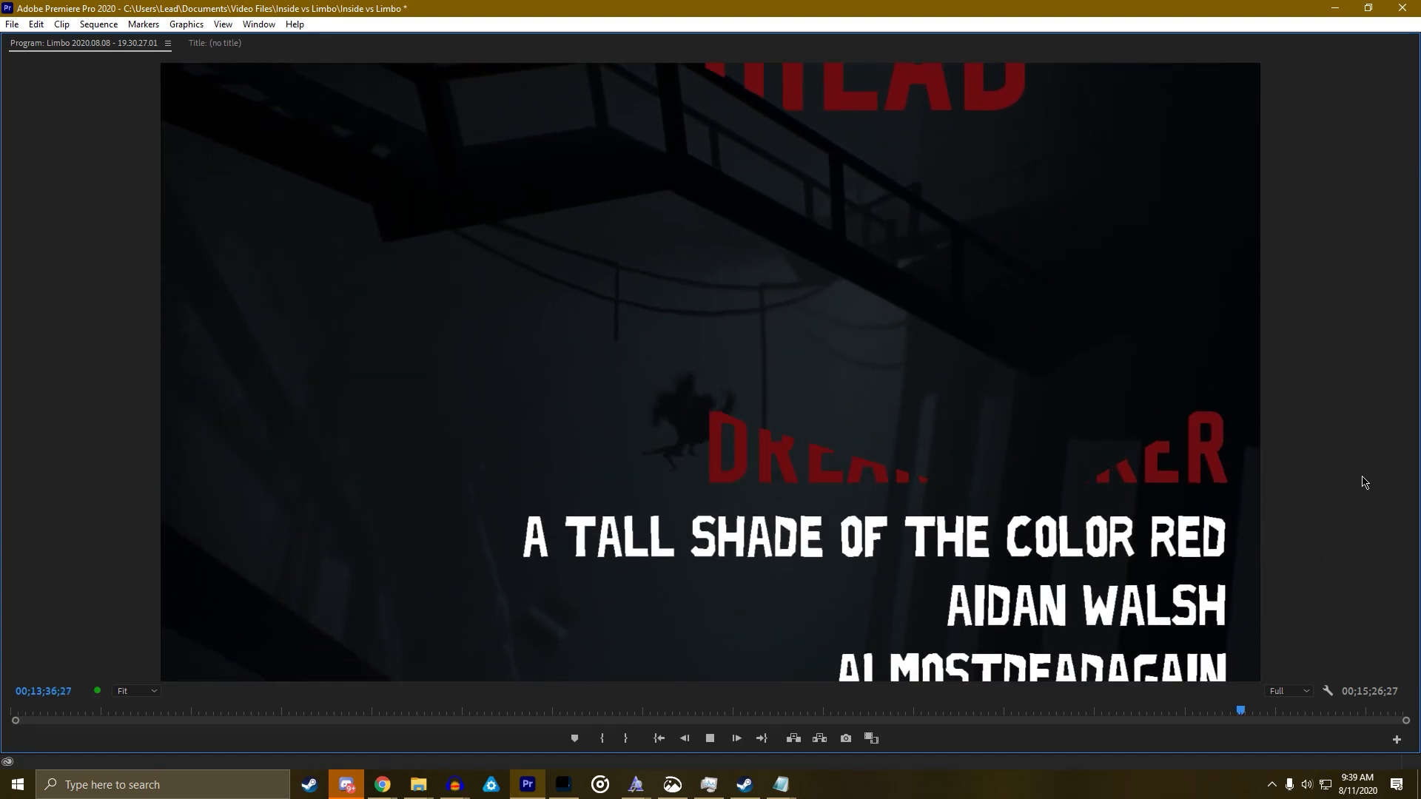
key(space)
key(grave)
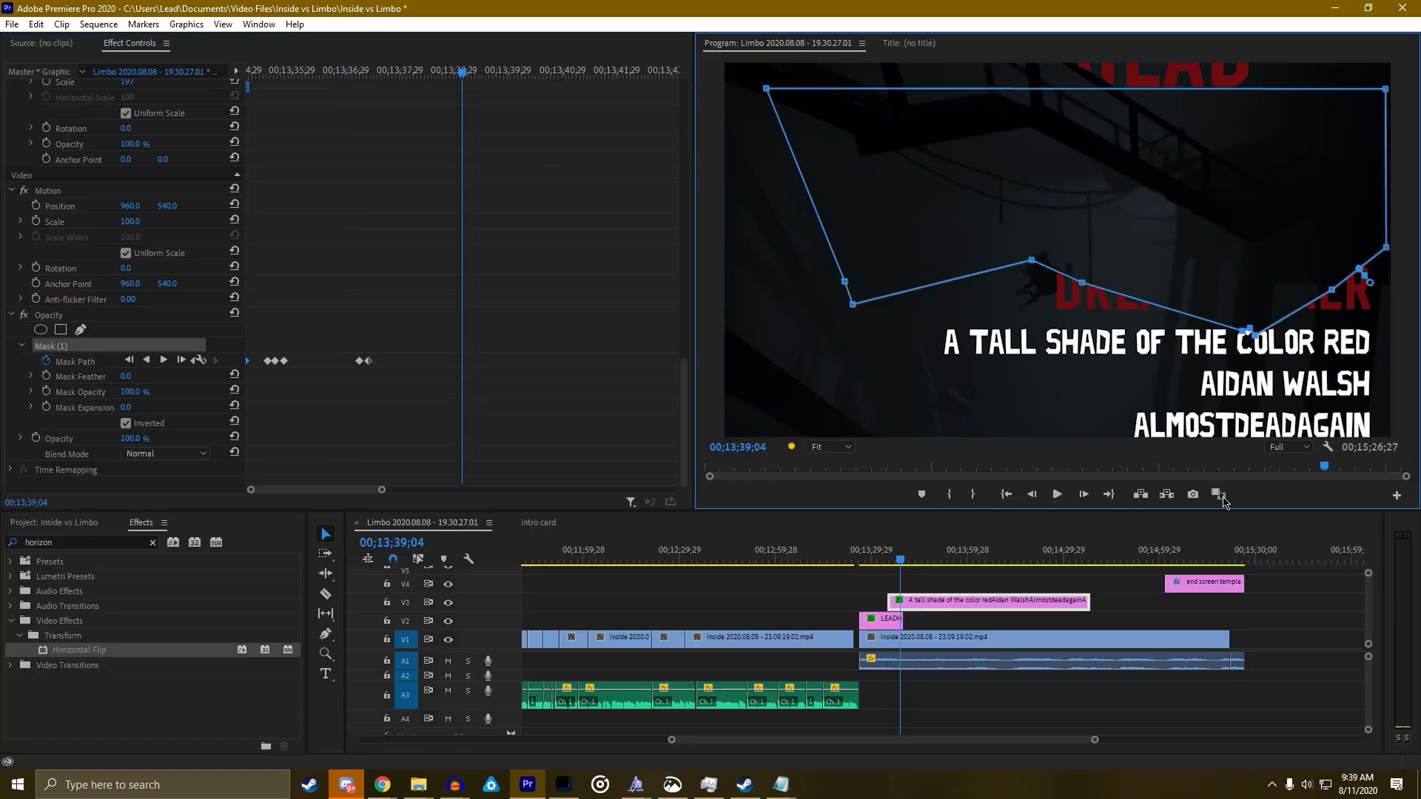
One frame after the last Mask Path keyframe, move the whole mask up off the picture
click(194, 361)
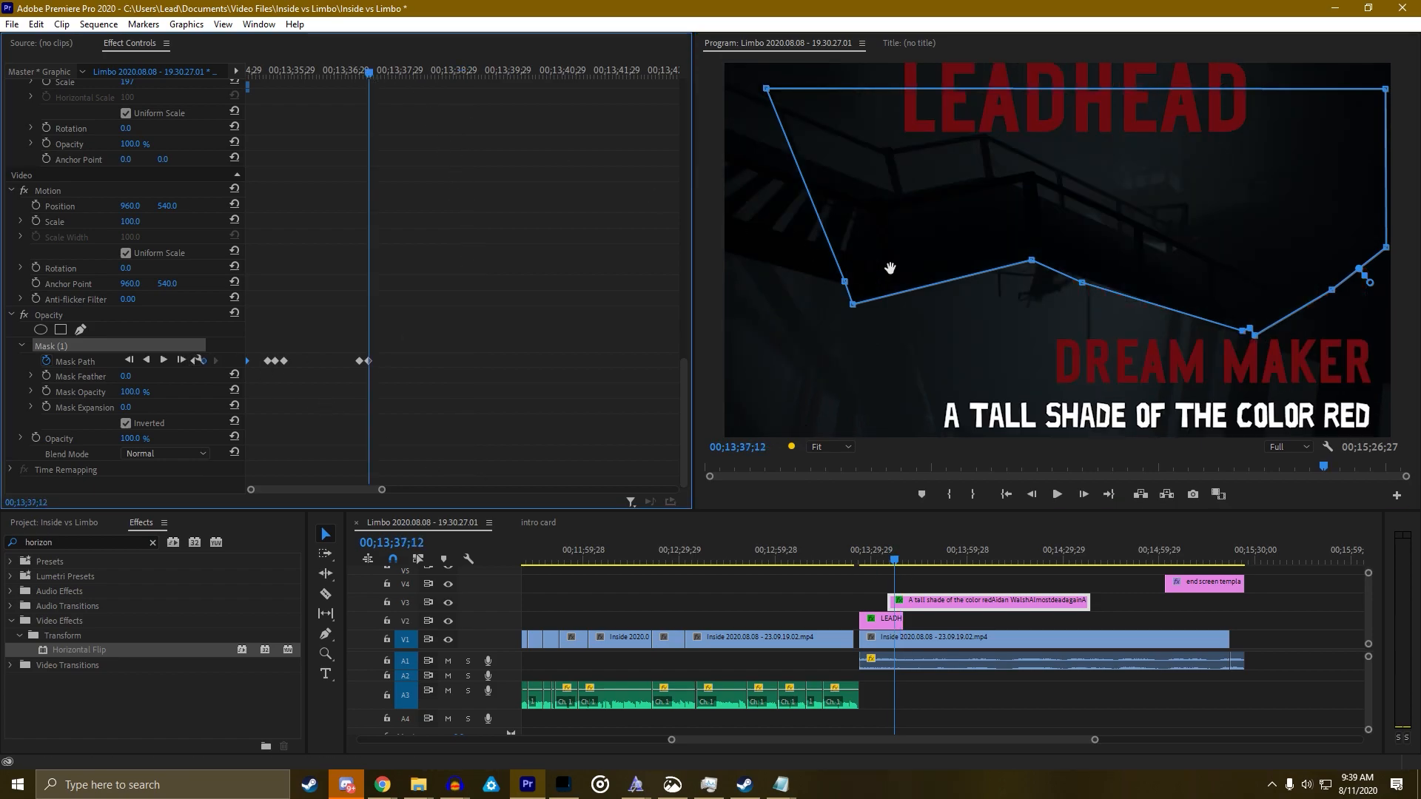
key(Right)
drag(1117, 262, 1136, 2)
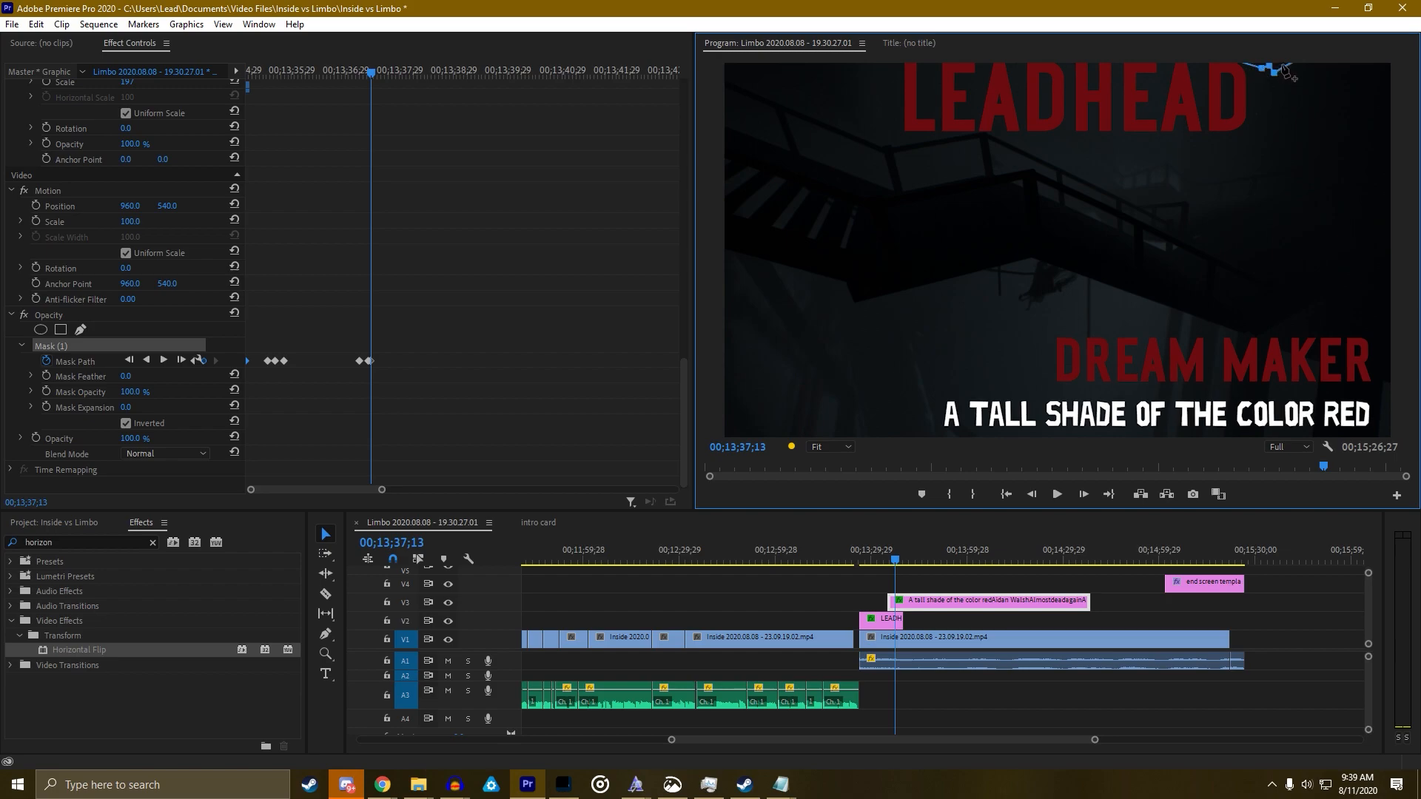
key(ctrl+z)
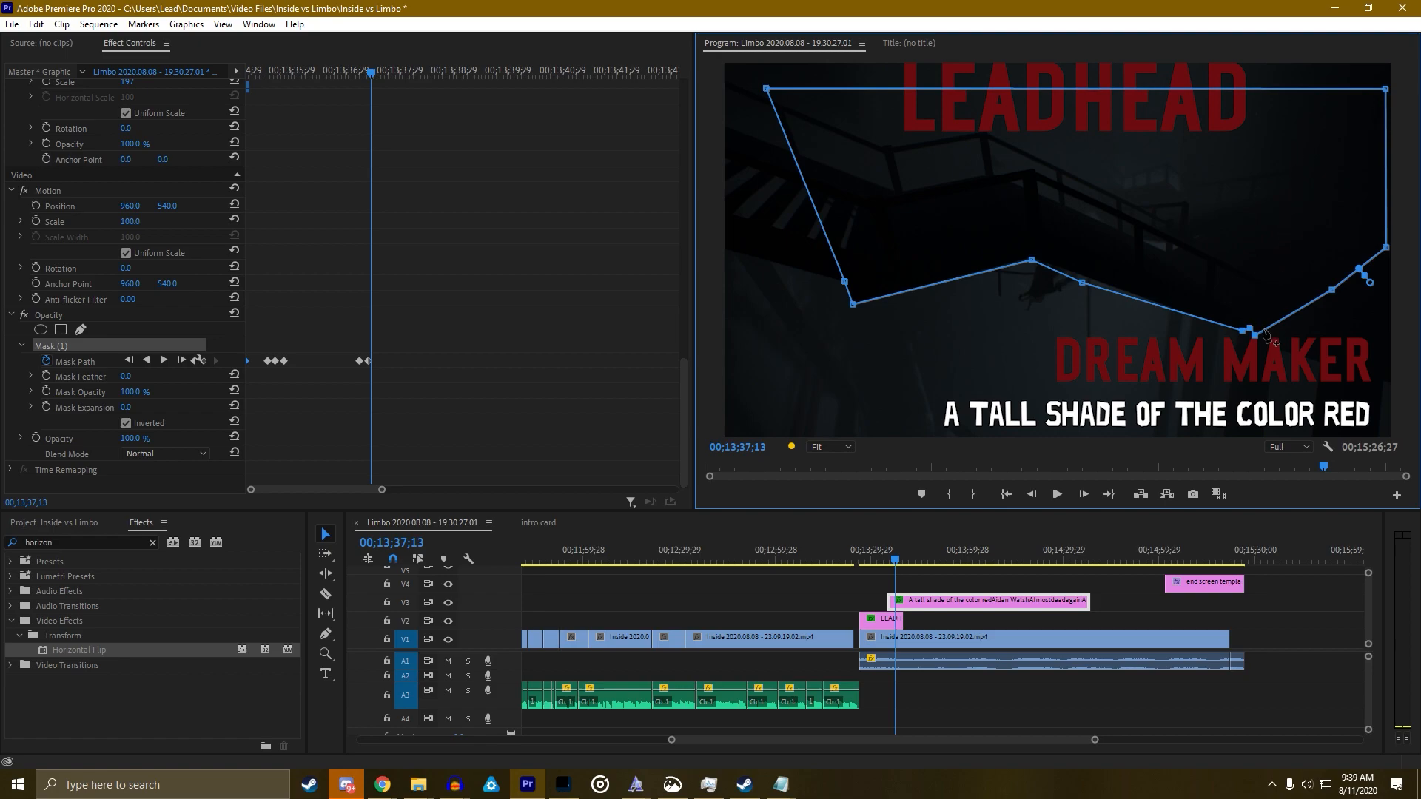
drag(1261, 315, 967, 2)
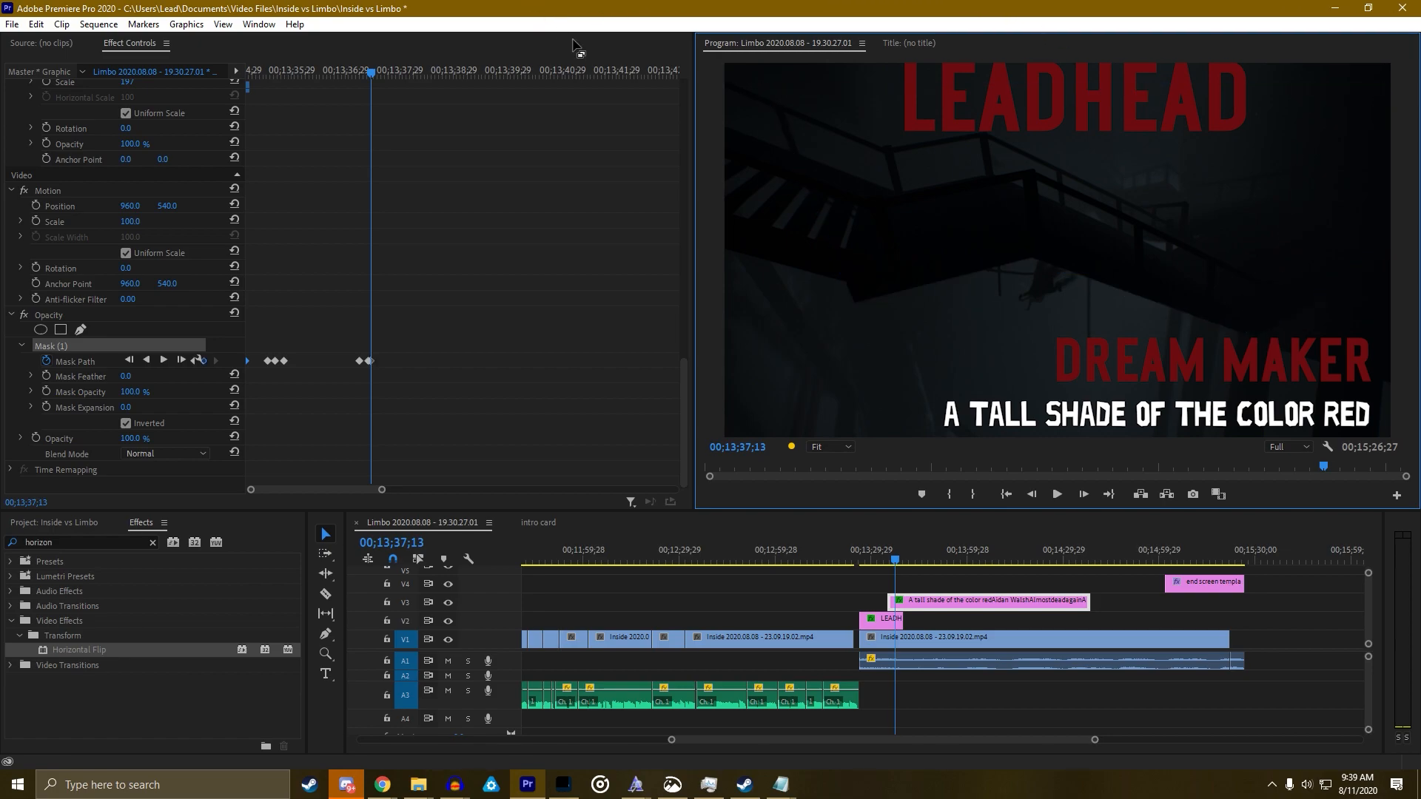
Replay the DREAM MAKER header and first credit line rising, then rewind to 00;13;35;18
drag(895, 560, 898, 555)
click(890, 557)
key(space)
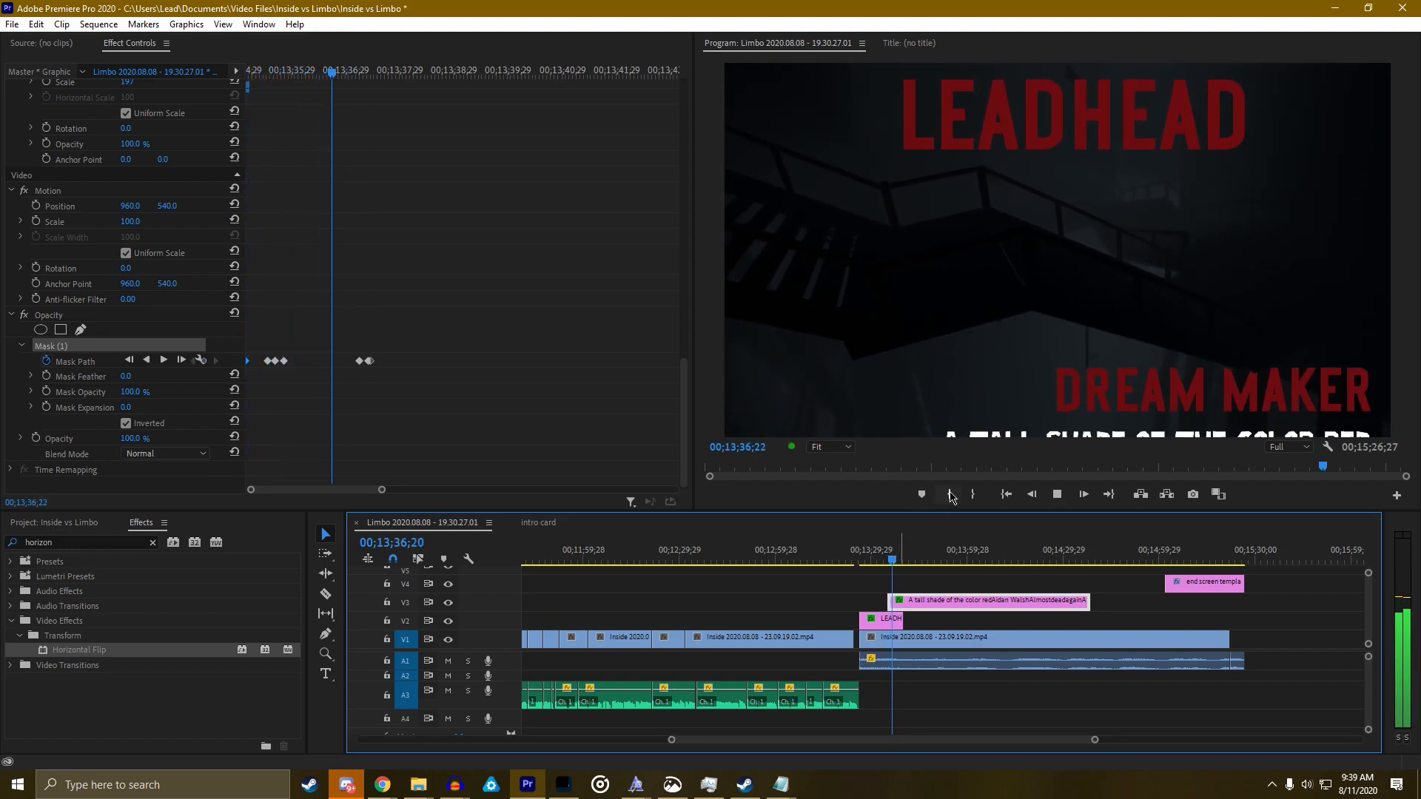
key(space)
key(space)
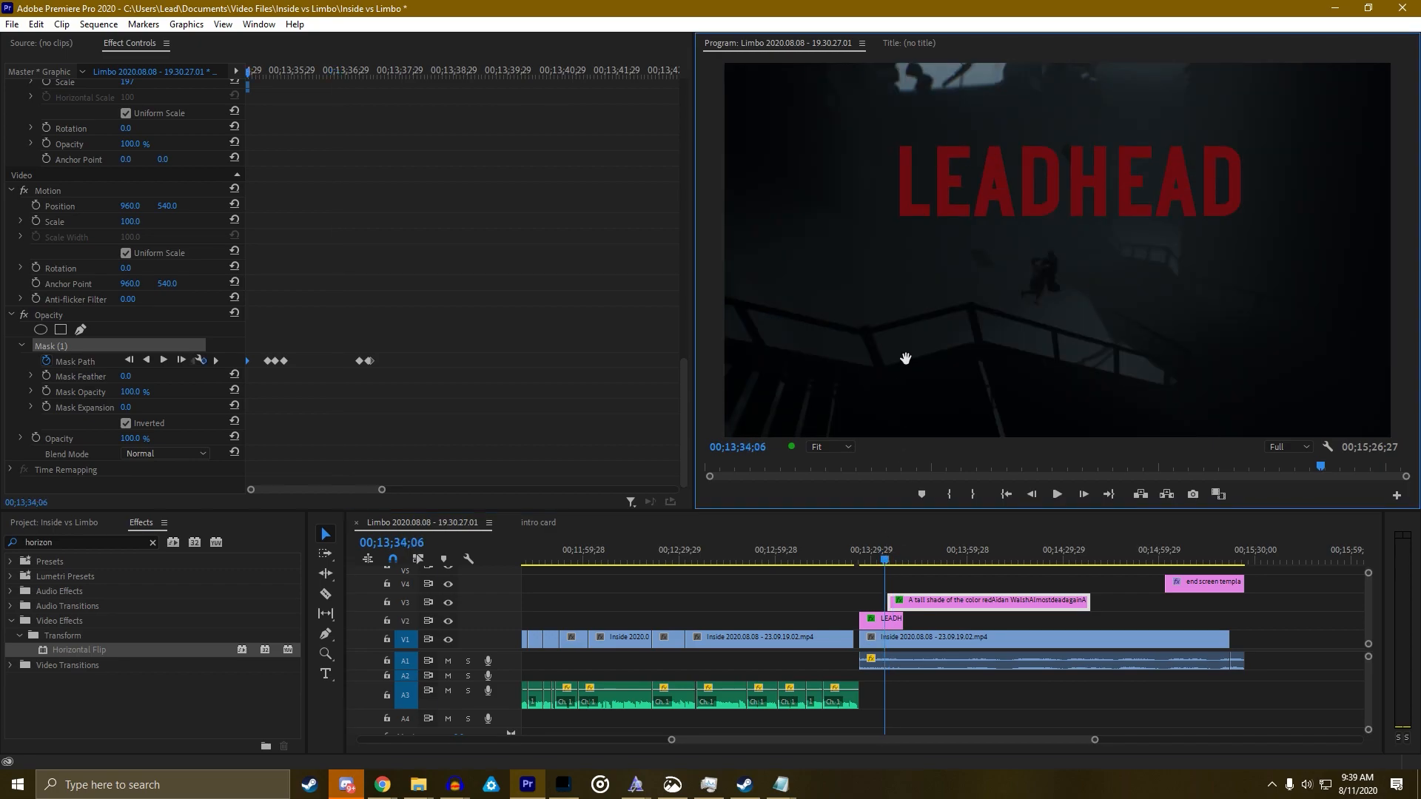
key(grave)
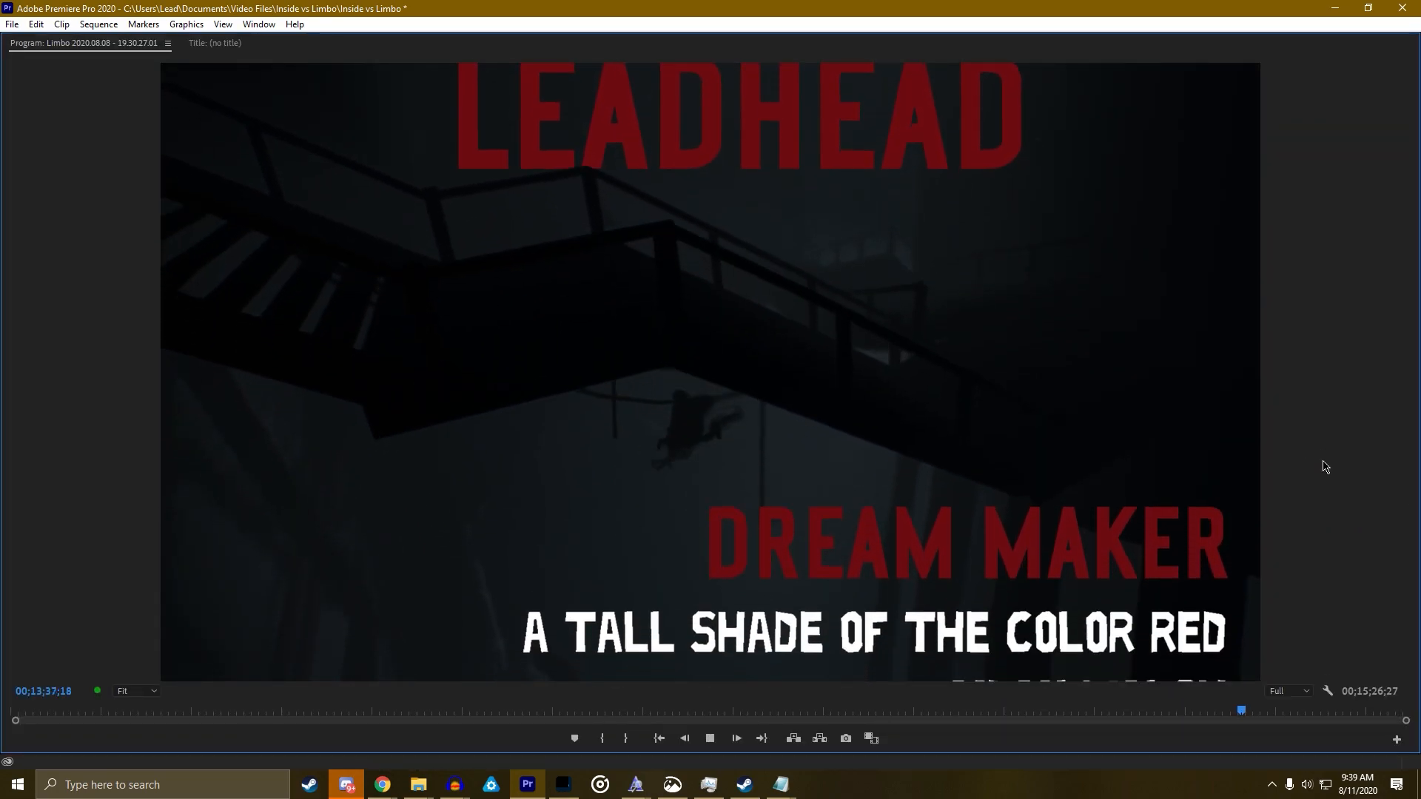
key(space)
key(grave)
drag(901, 563, 894, 564)
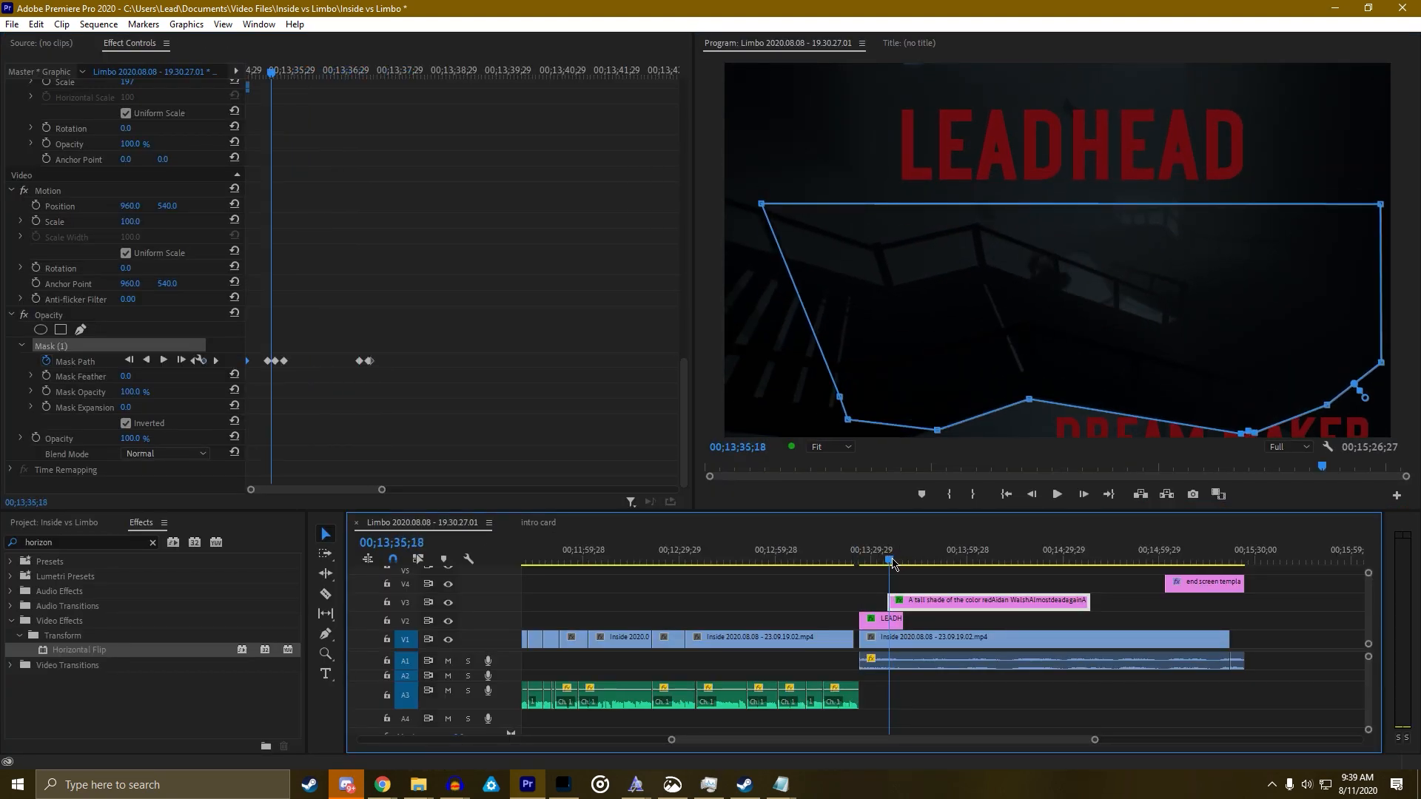
Nudge the mask up slightly at the previous Mask Path keyframe and play back to check it
click(197, 364)
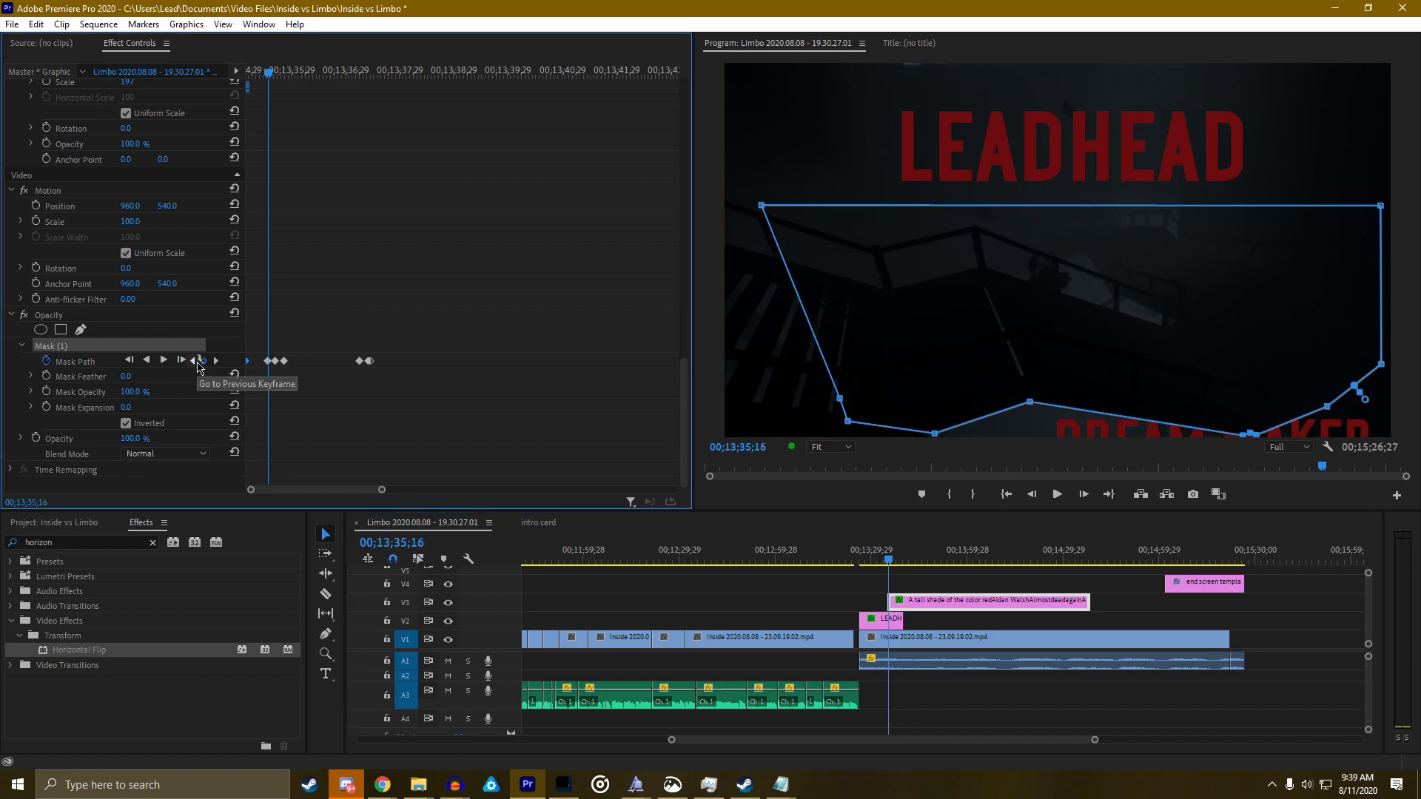
key(grave)
mouse_move(950, 455)
mouse_down()
mouse_move(948, 434)
mouse_move(949, 453)
mouse_up()
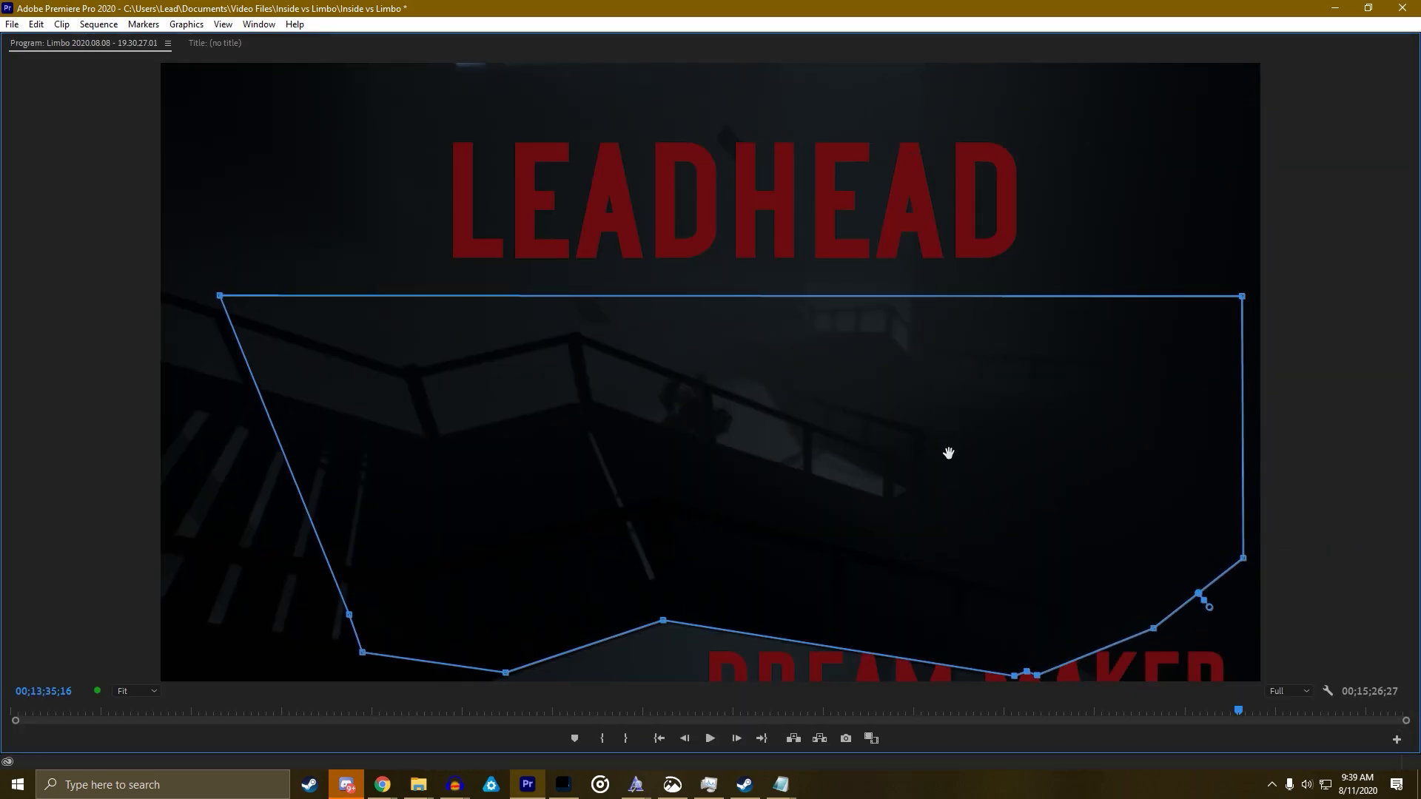
key(grave)
click(215, 361)
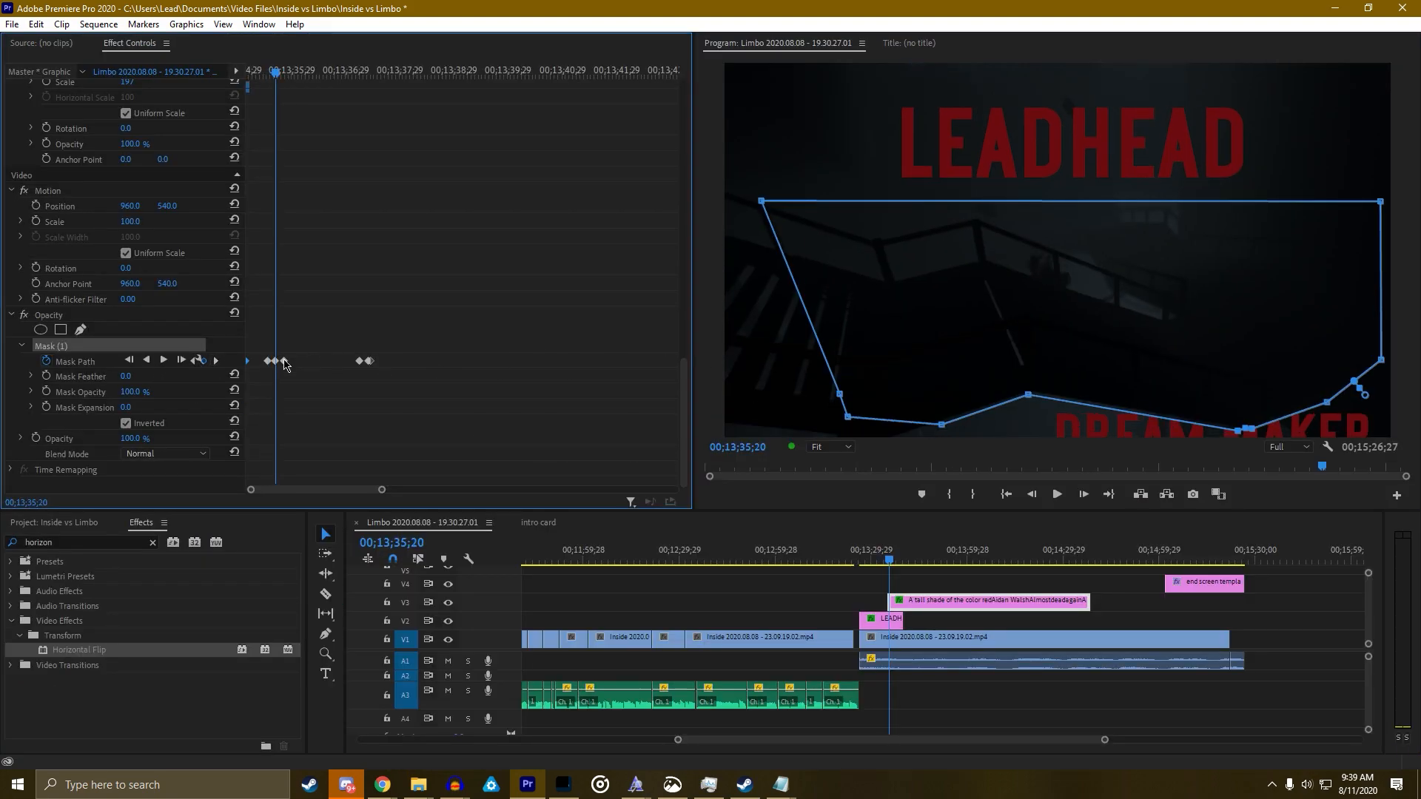
click(191, 362)
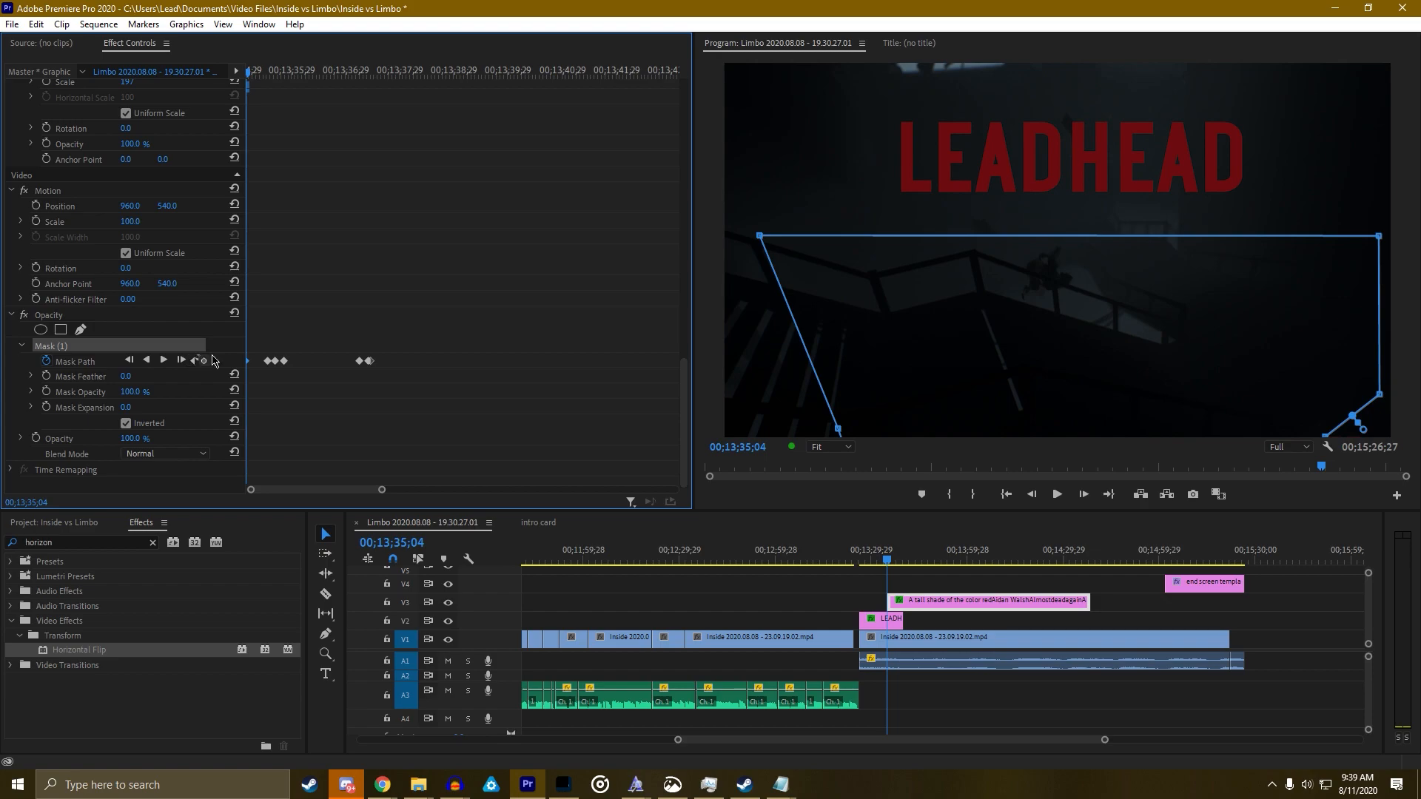
key(space)
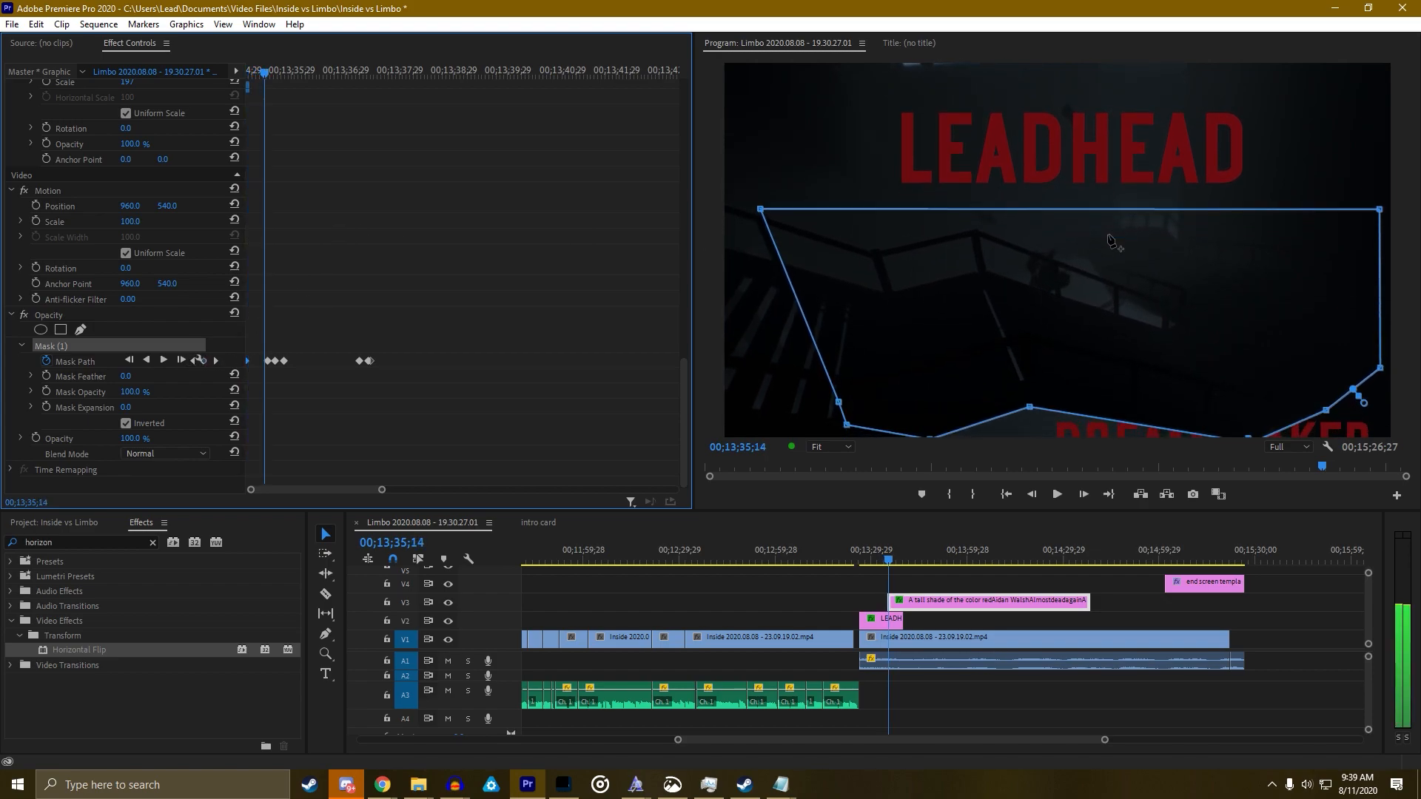
key(Left)
key(Left)
key(Left)
key(Left)
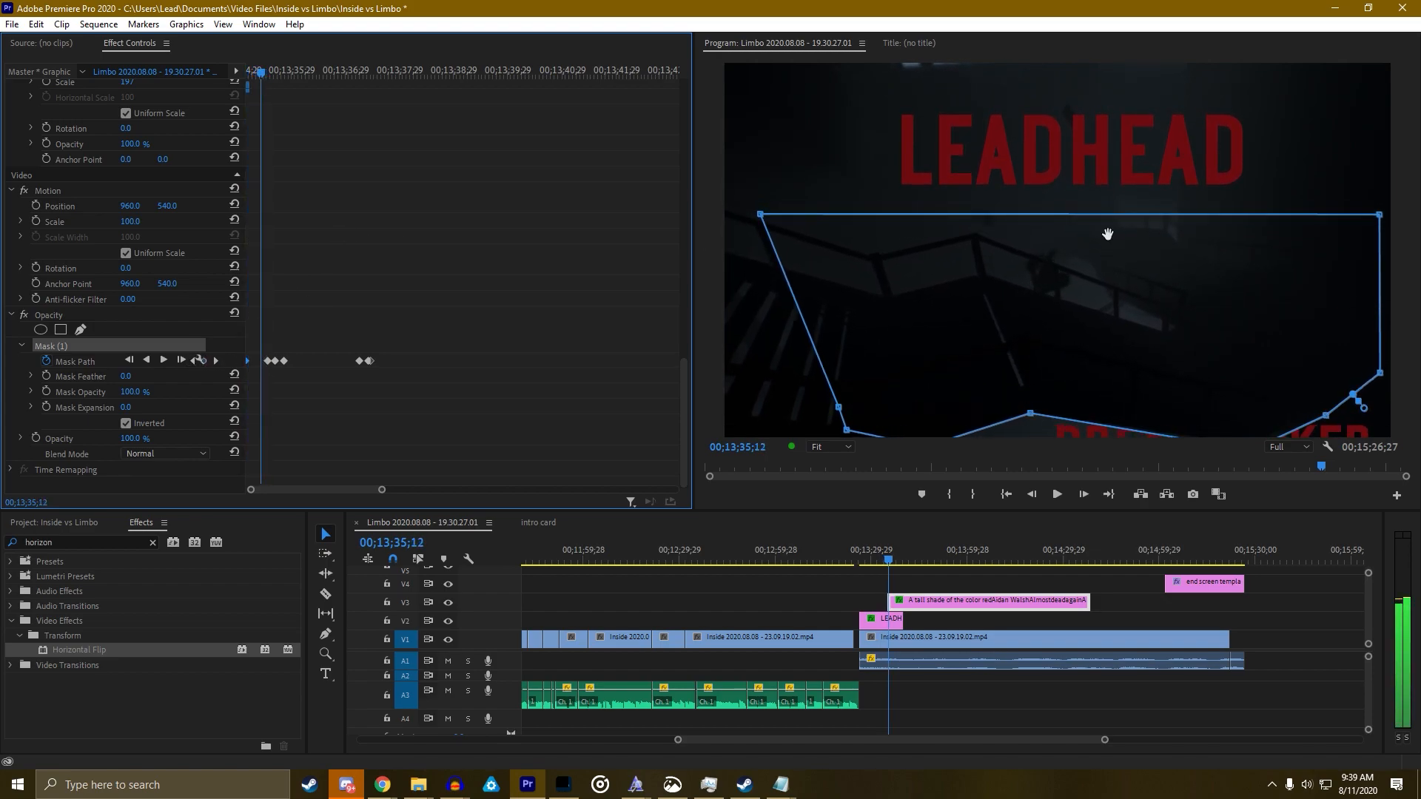
key(space)
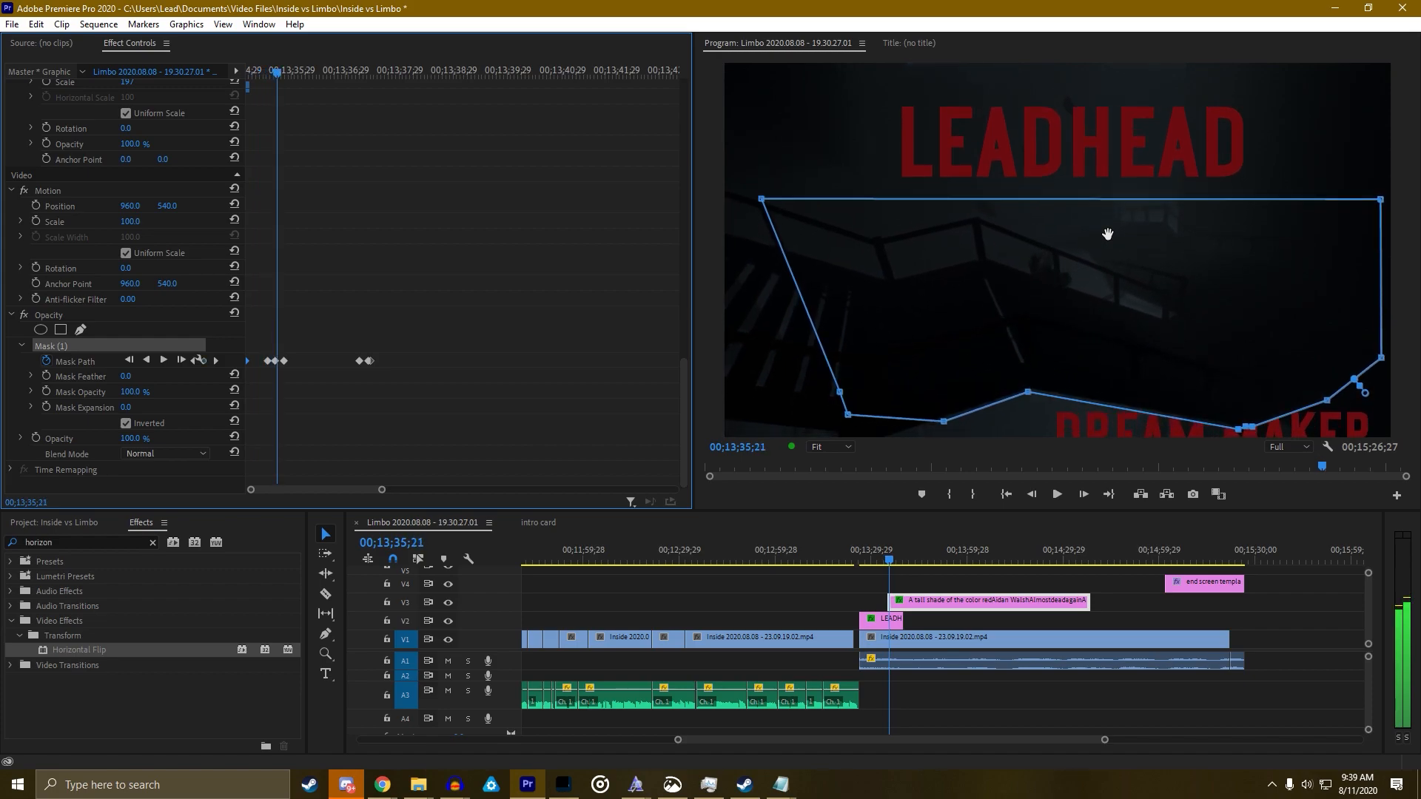
Raise the mask outline about 4 px at each earlier keyframe back to the first
drag(1105, 261, 1105, 259)
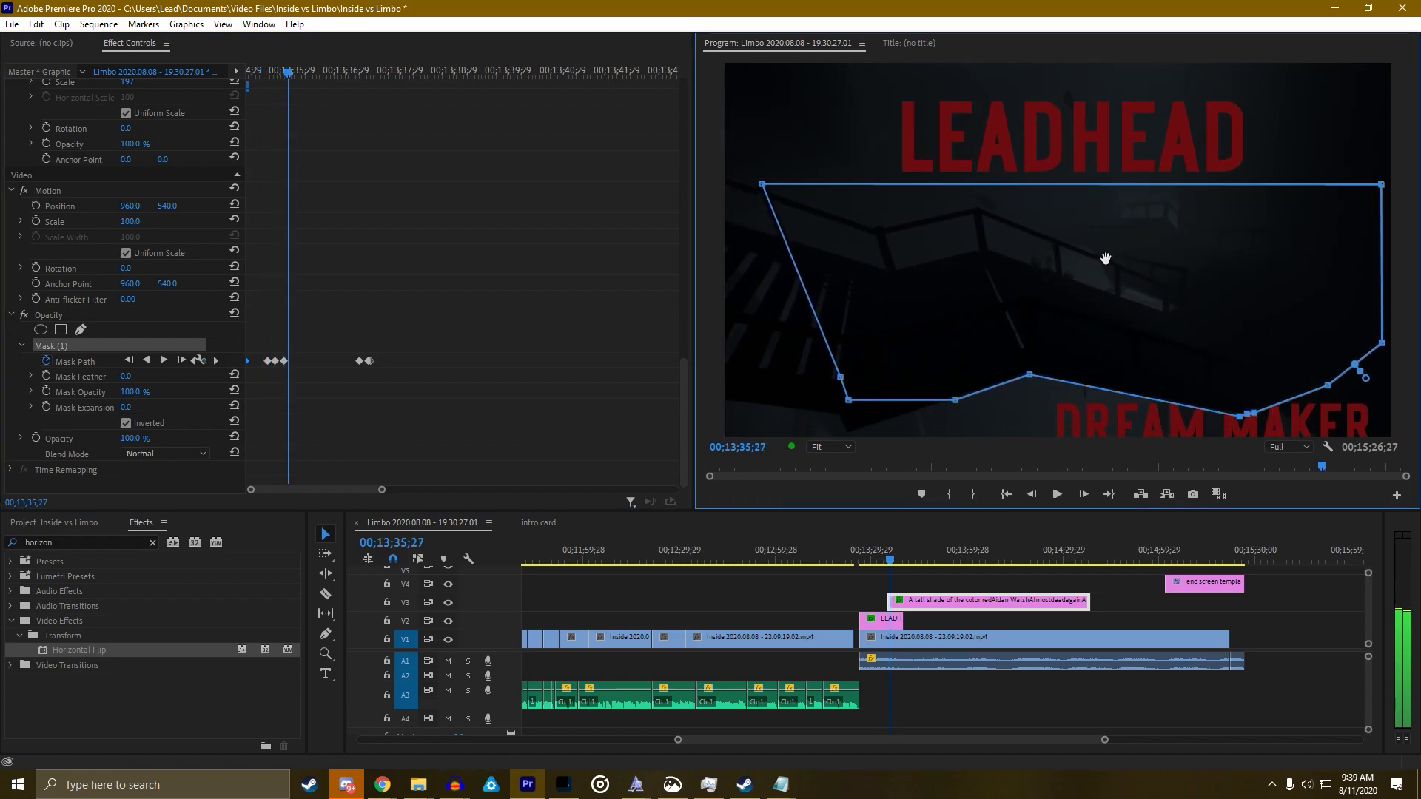
key(ctrl+z)
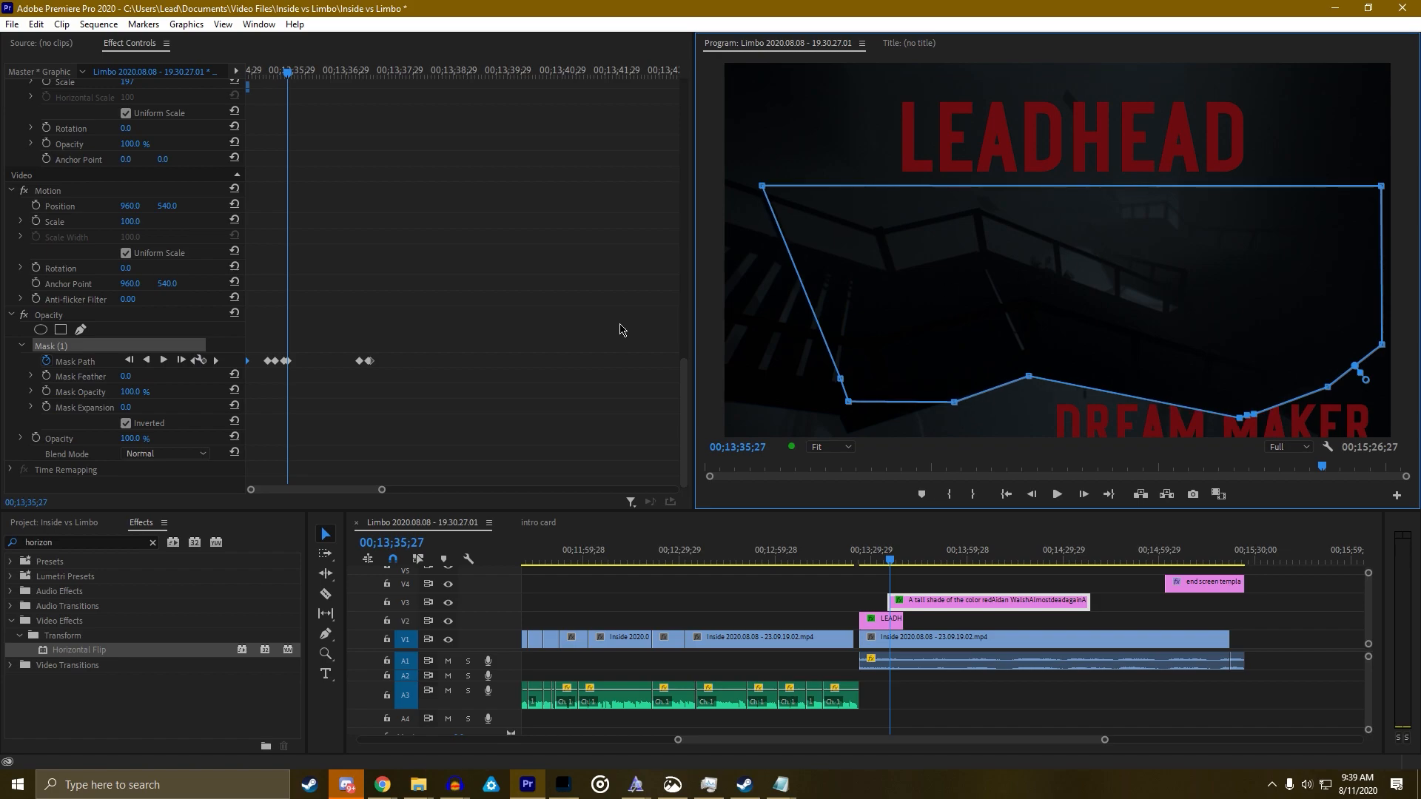
click(193, 361)
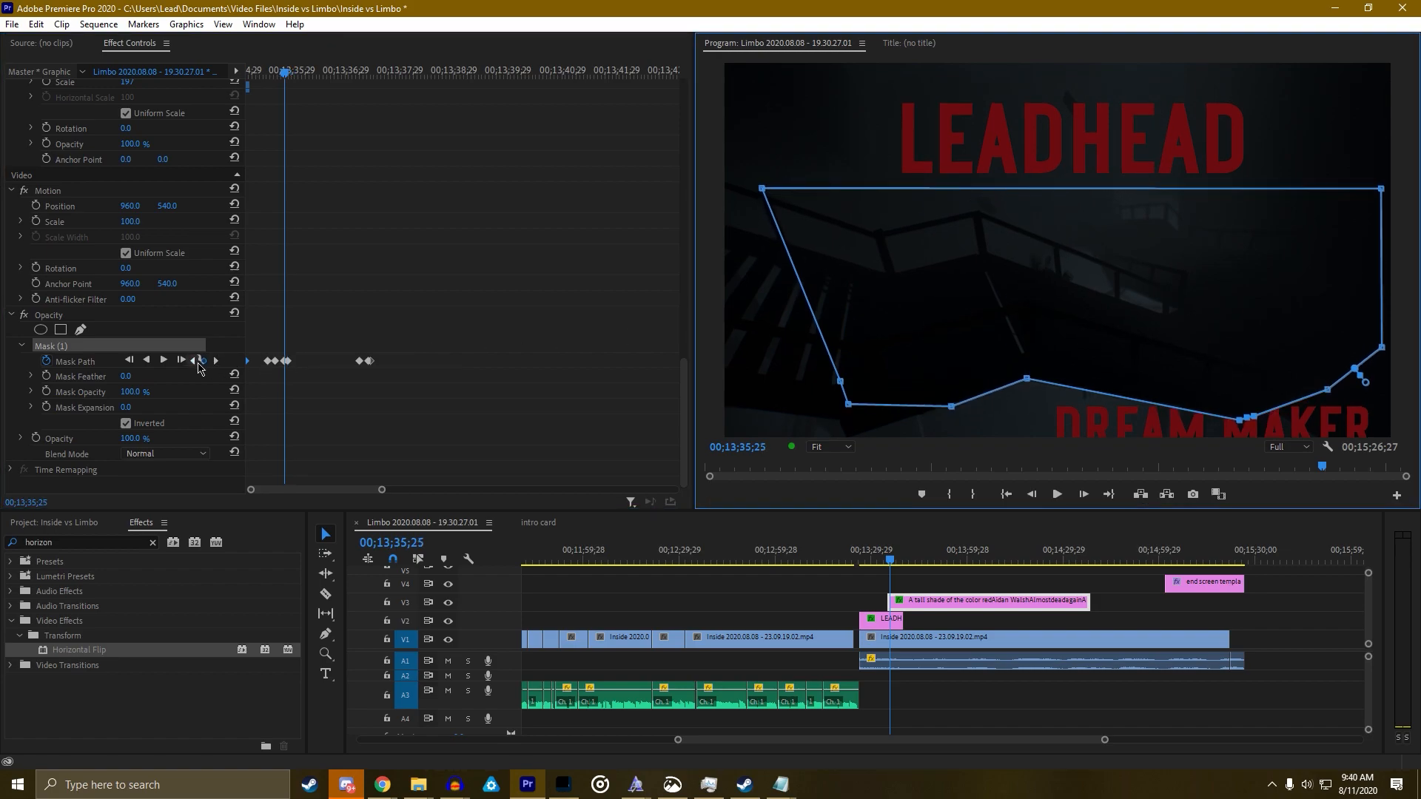
click(197, 362)
drag(1086, 319, 1086, 316)
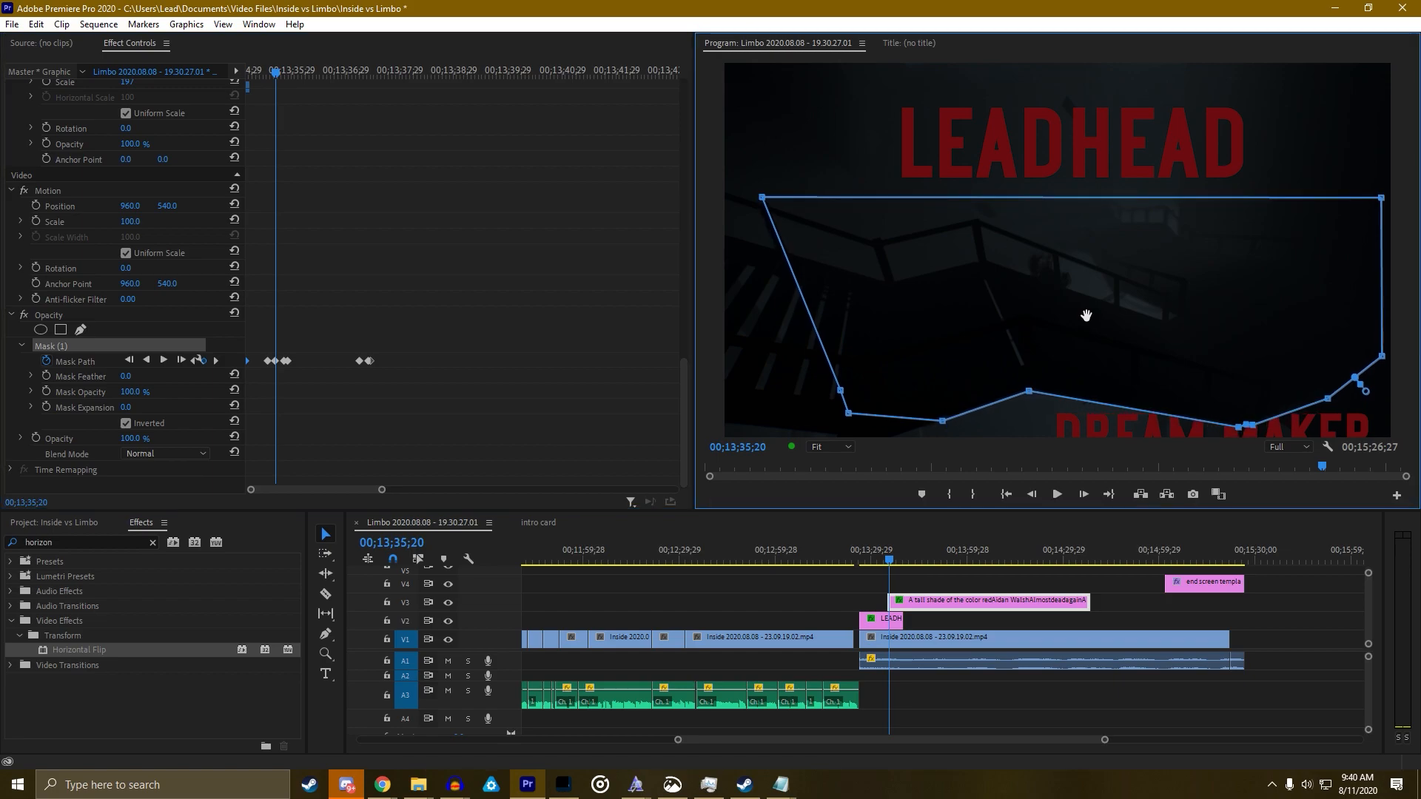
click(197, 366)
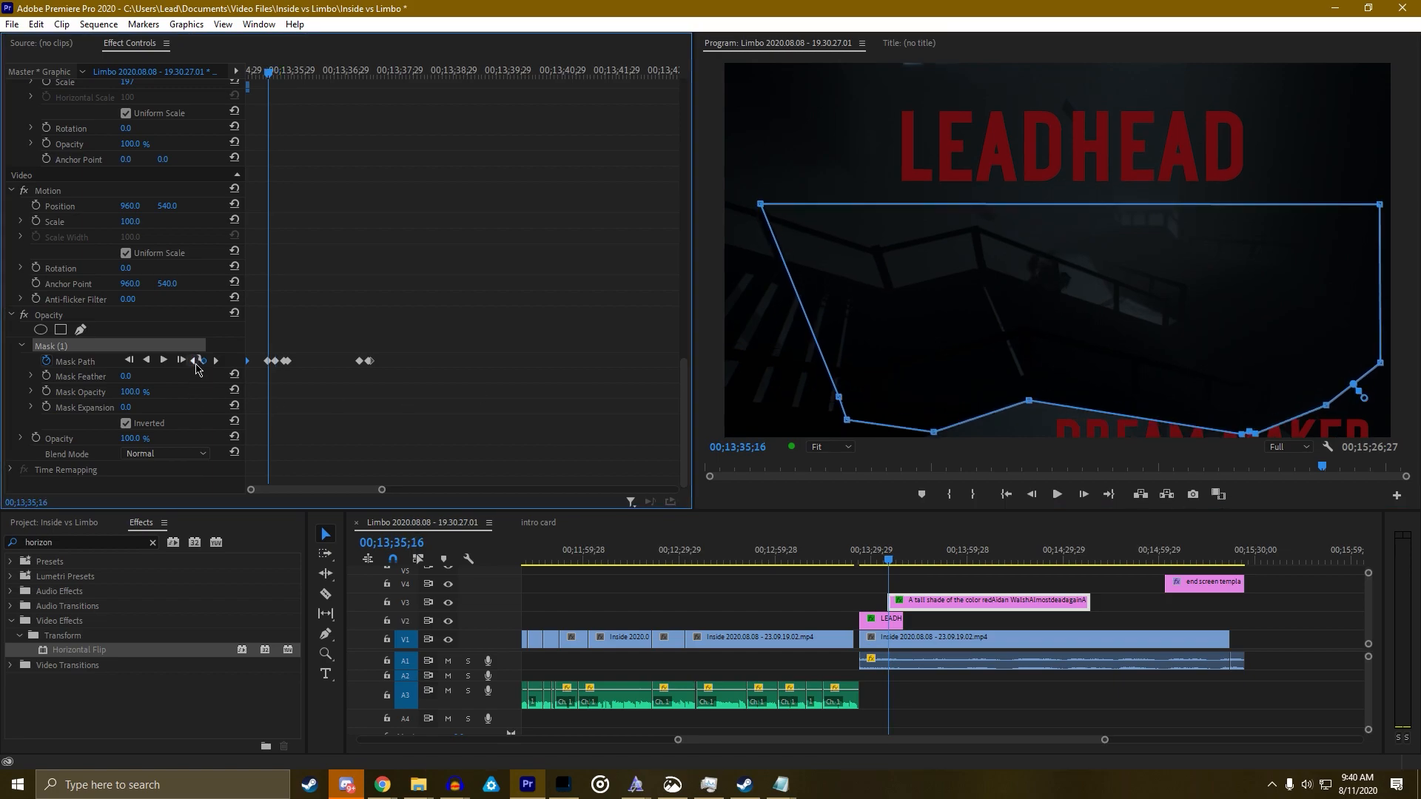
drag(1132, 338, 1132, 338)
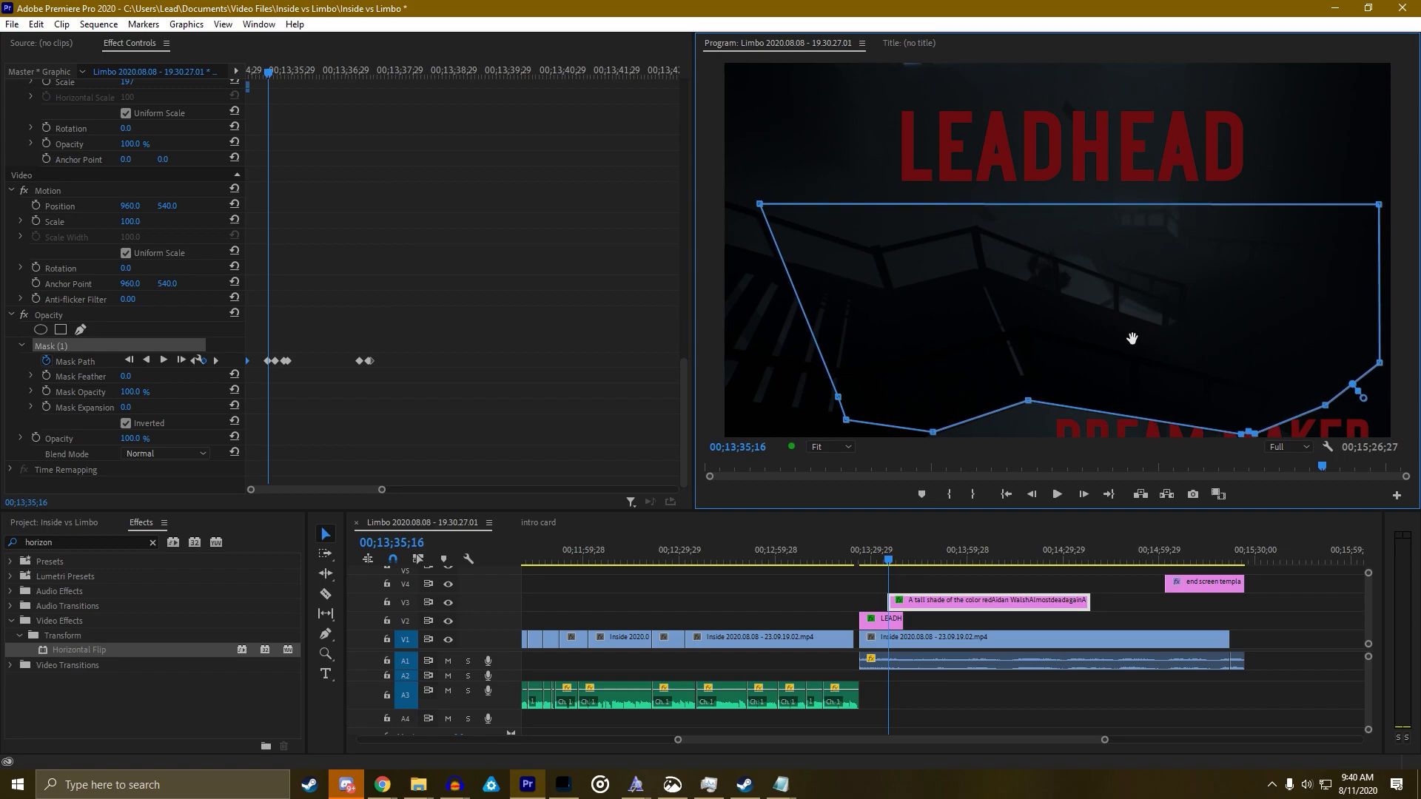
click(196, 365)
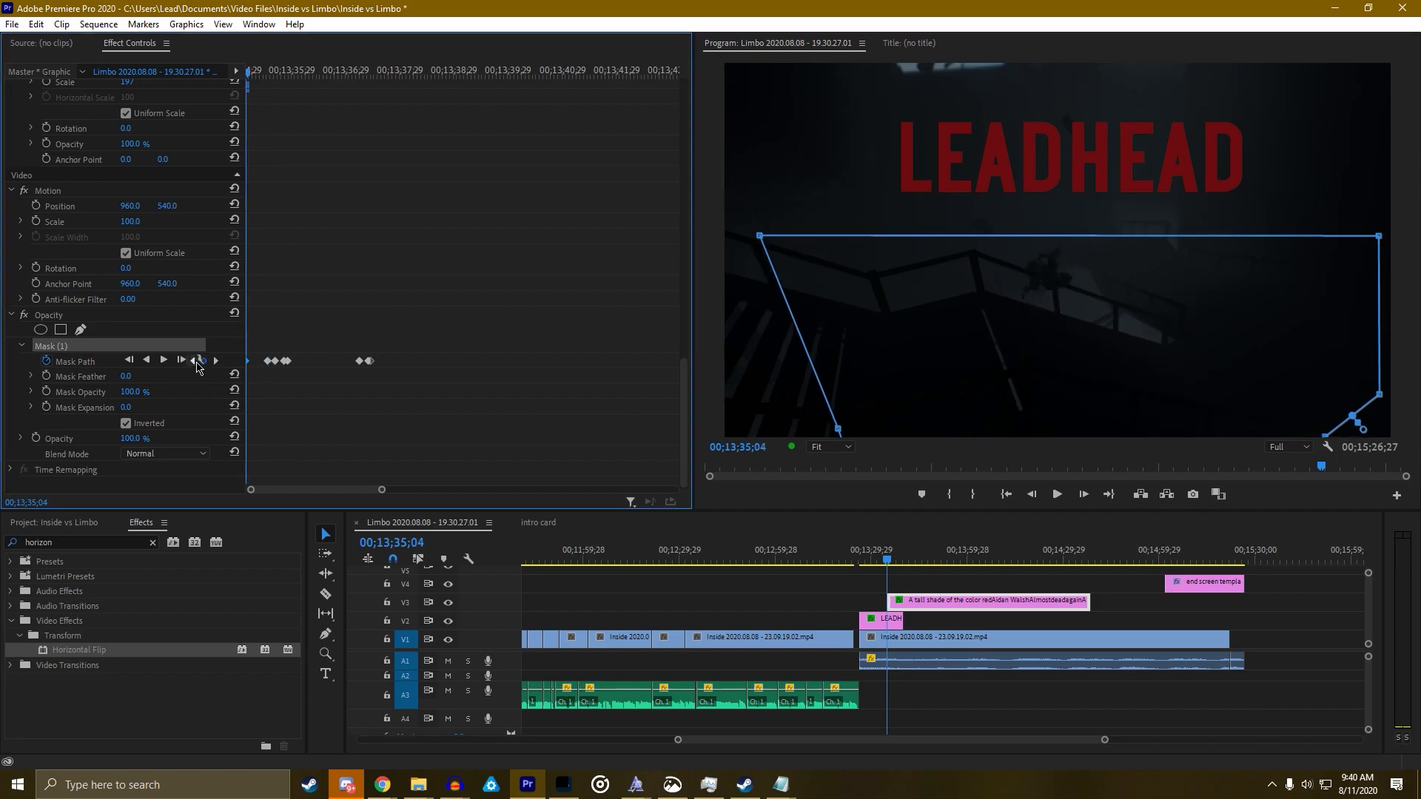
Preview the LEADHEAD title full-frame from the start of the mask animation
key(space)
key(grave)
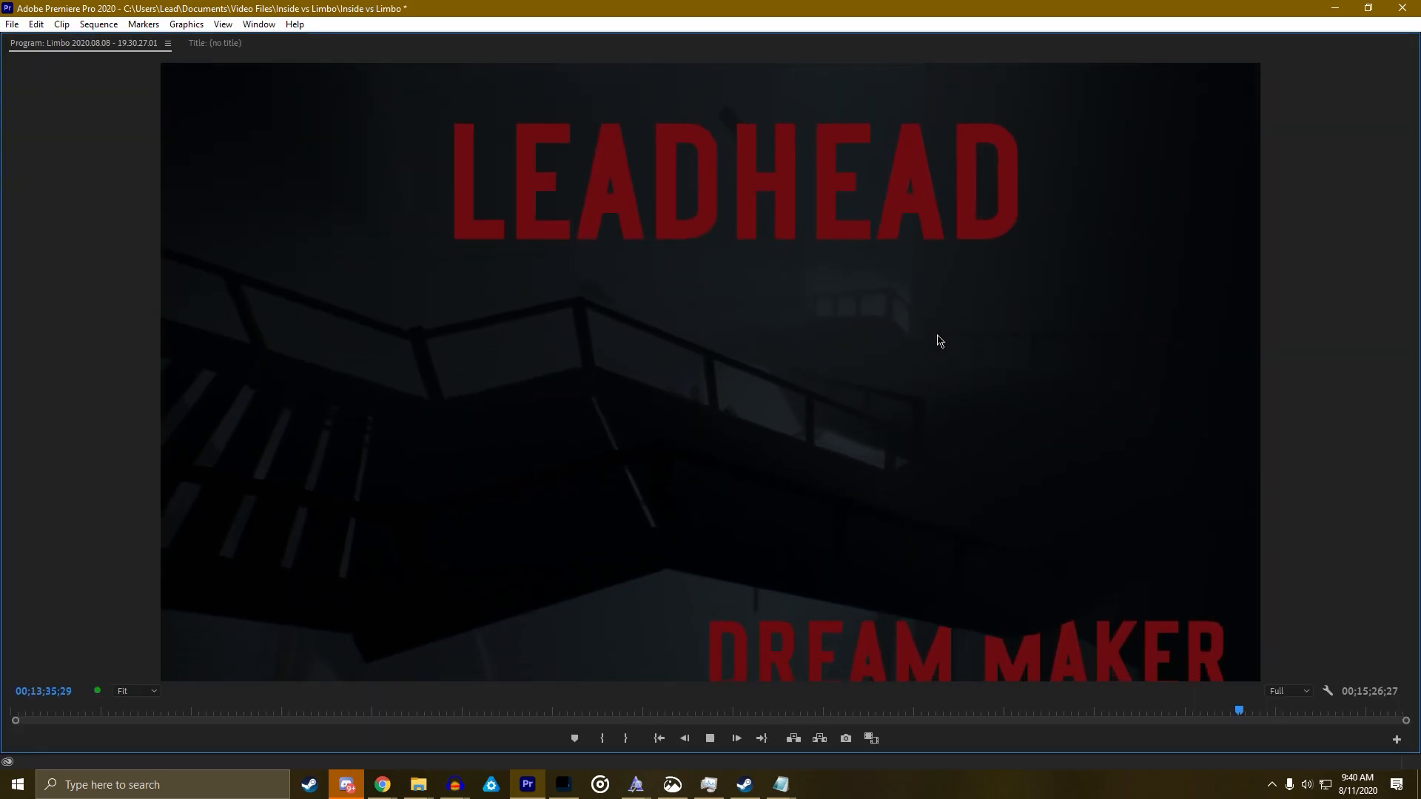
key(grave)
key(space)
drag(893, 564, 888, 564)
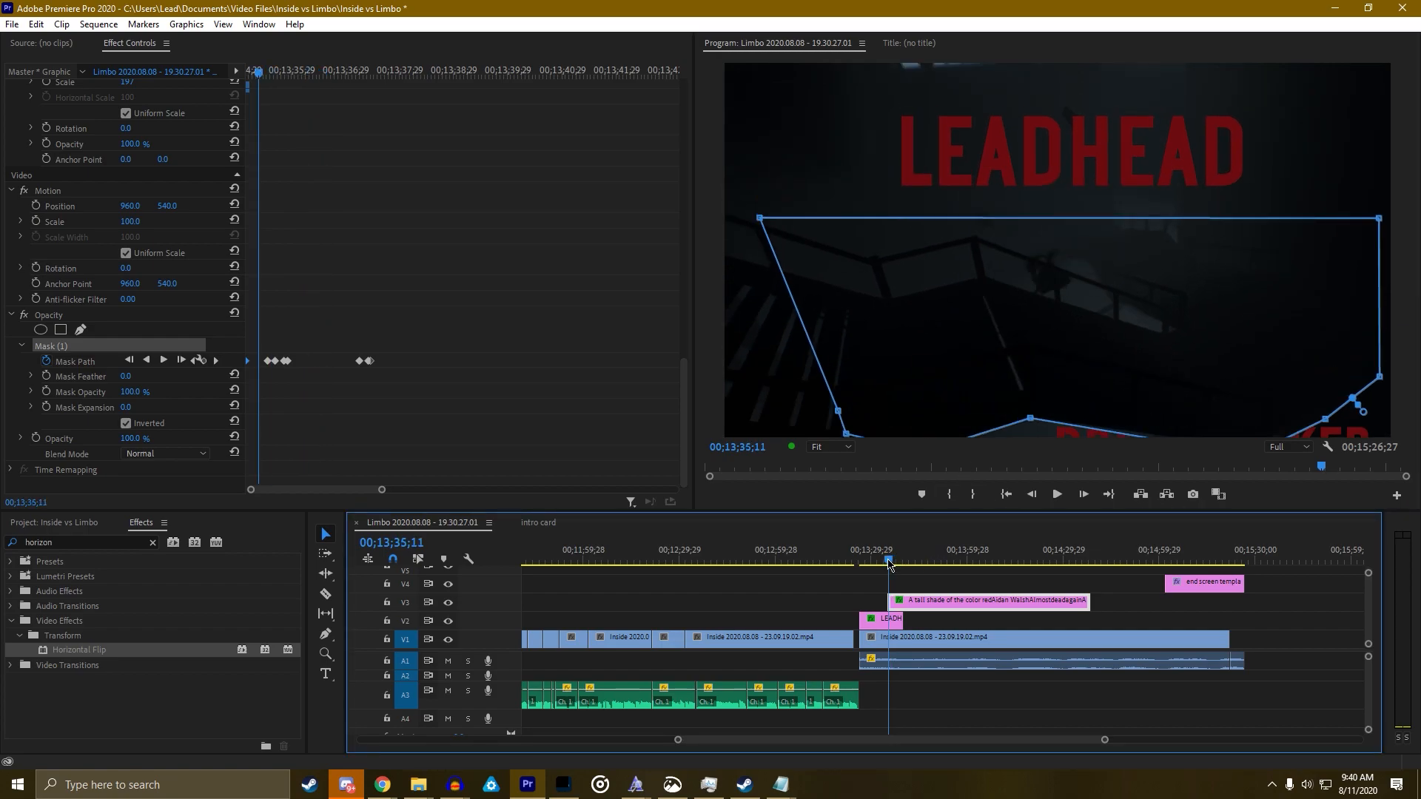
key(grave)
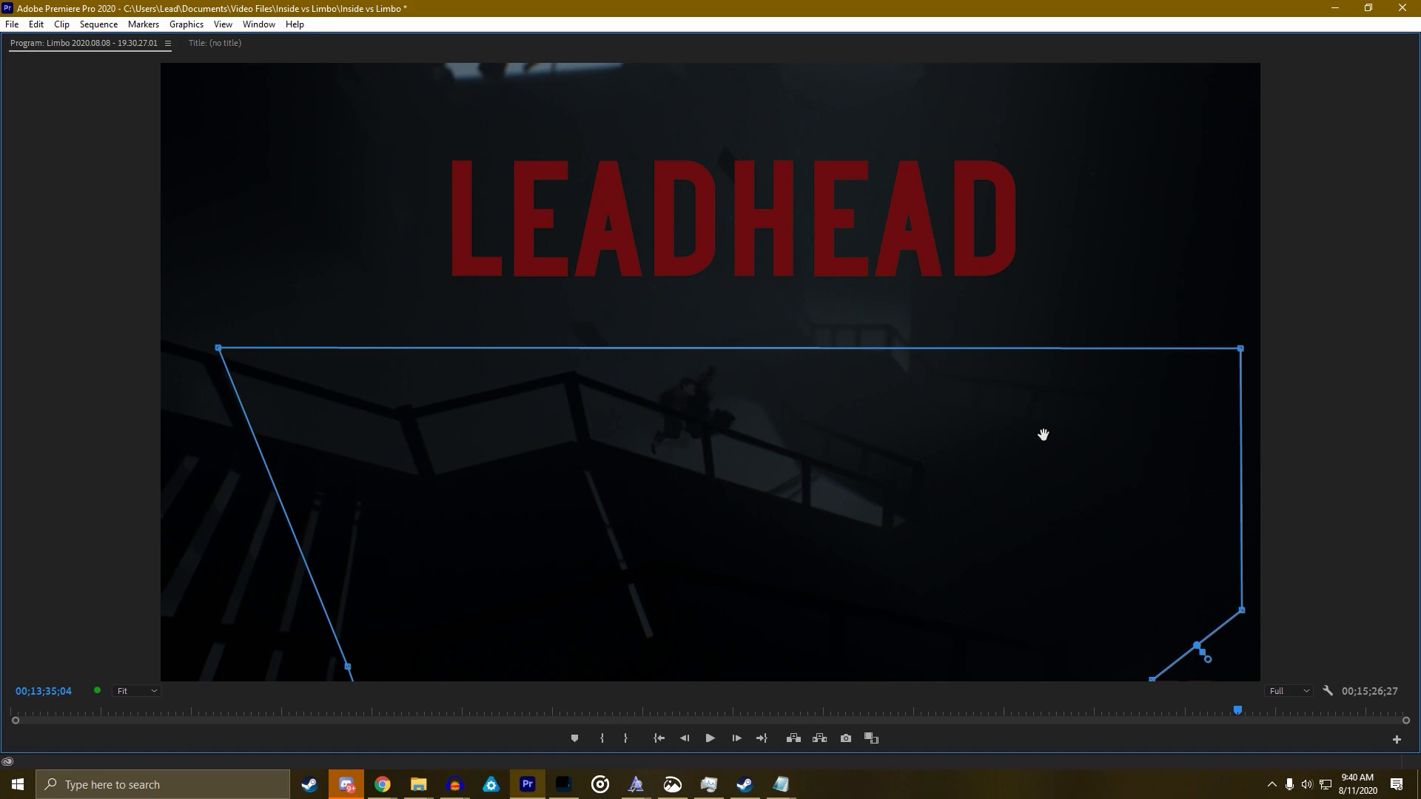
key(space)
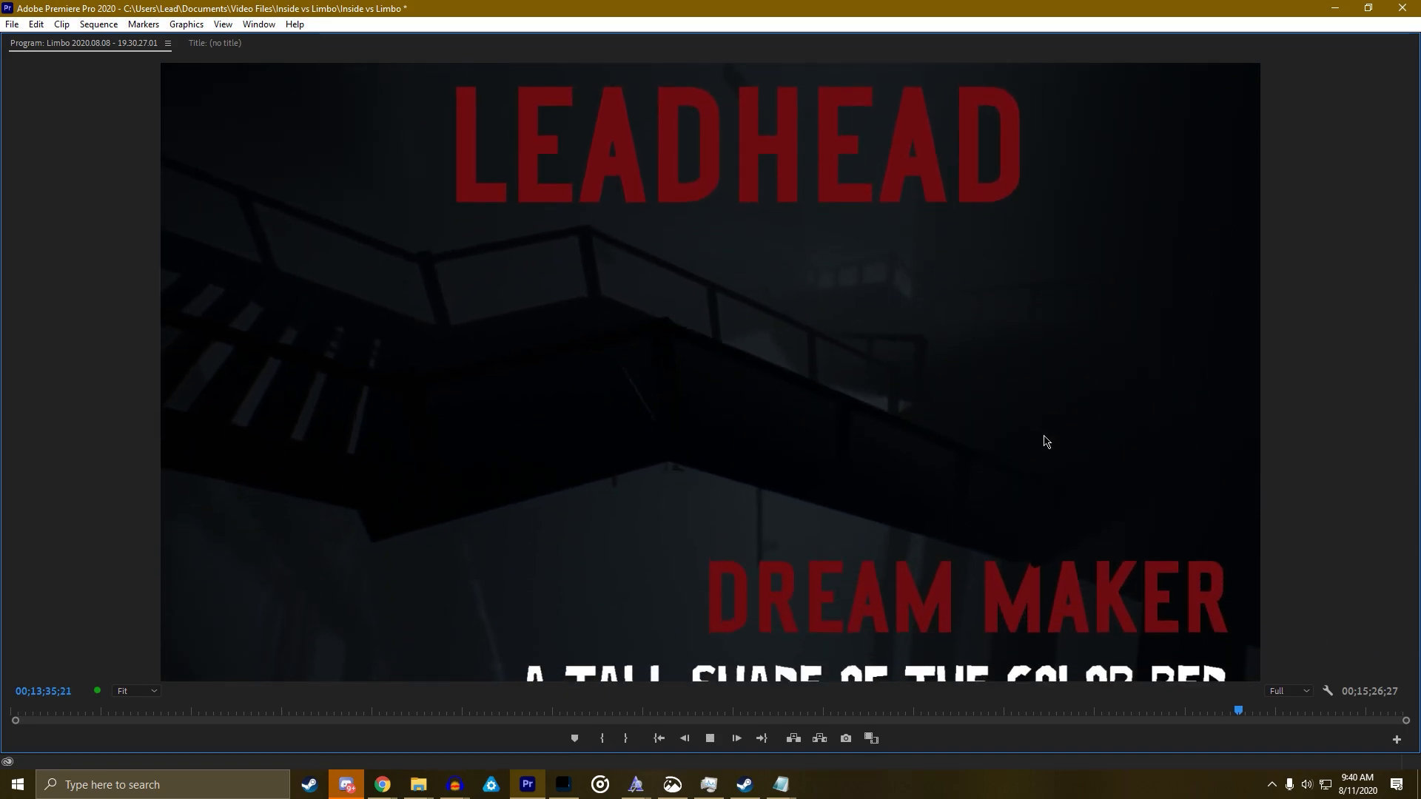
key(grave)
key(space)
Replay the intro and rising credits maximized from before the title
drag(875, 547, 870, 547)
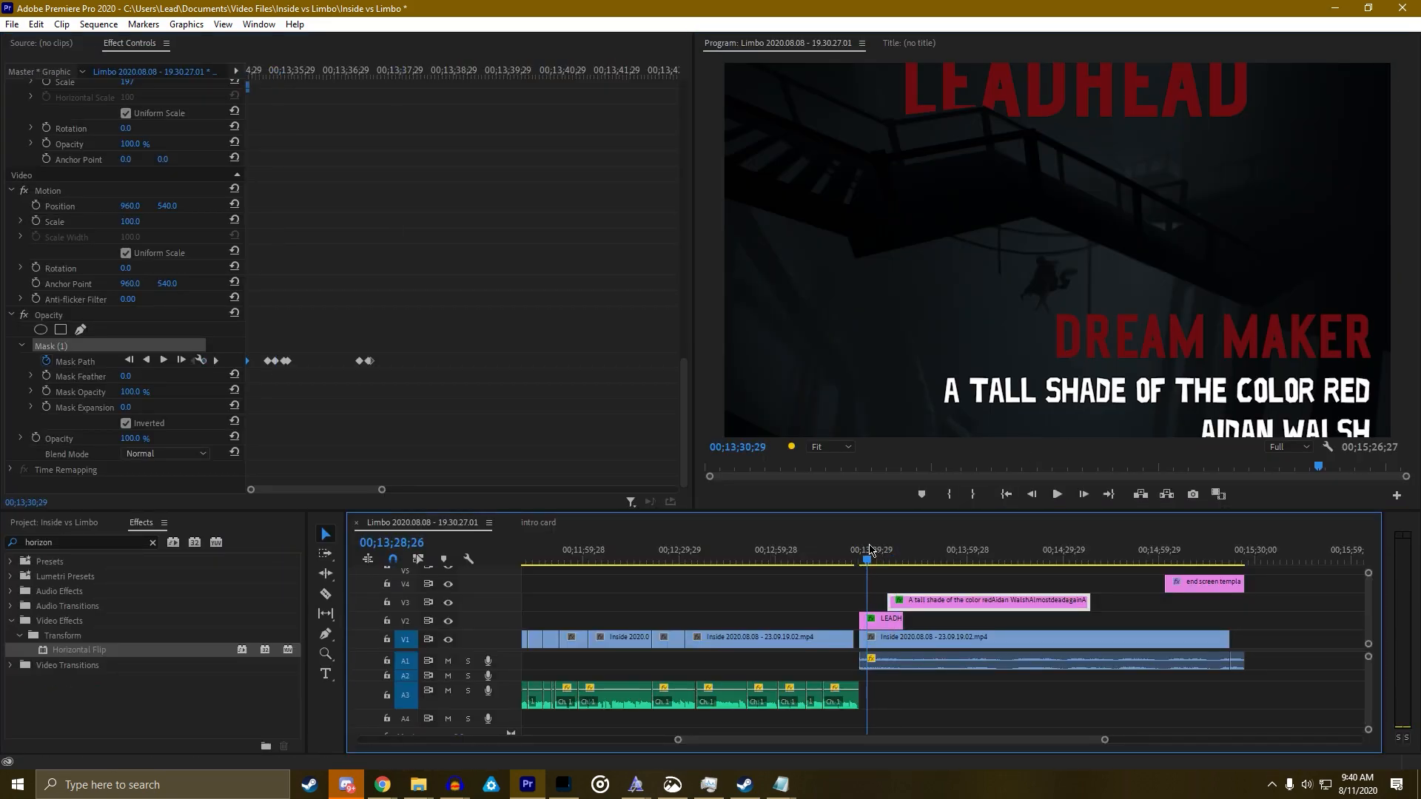
key(grave)
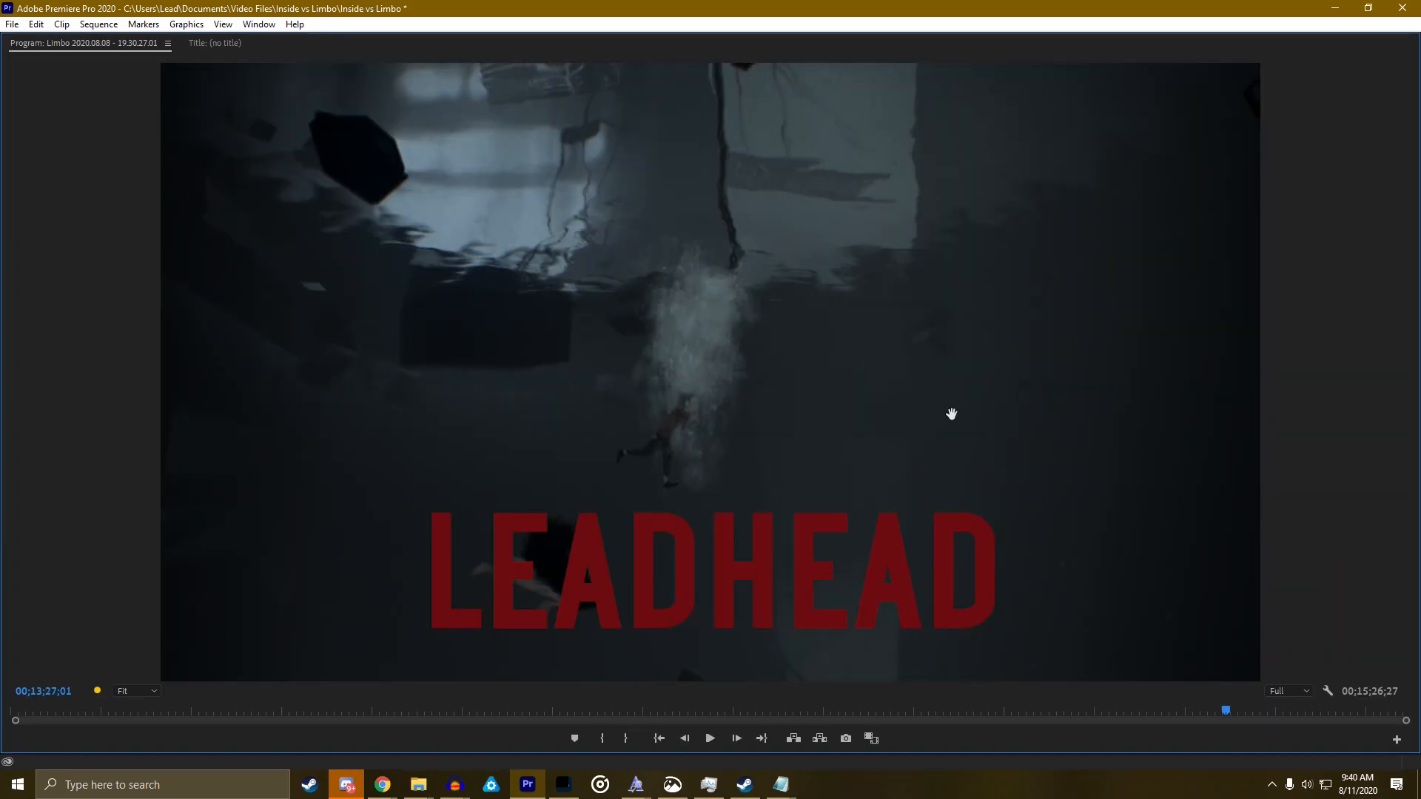
key(space)
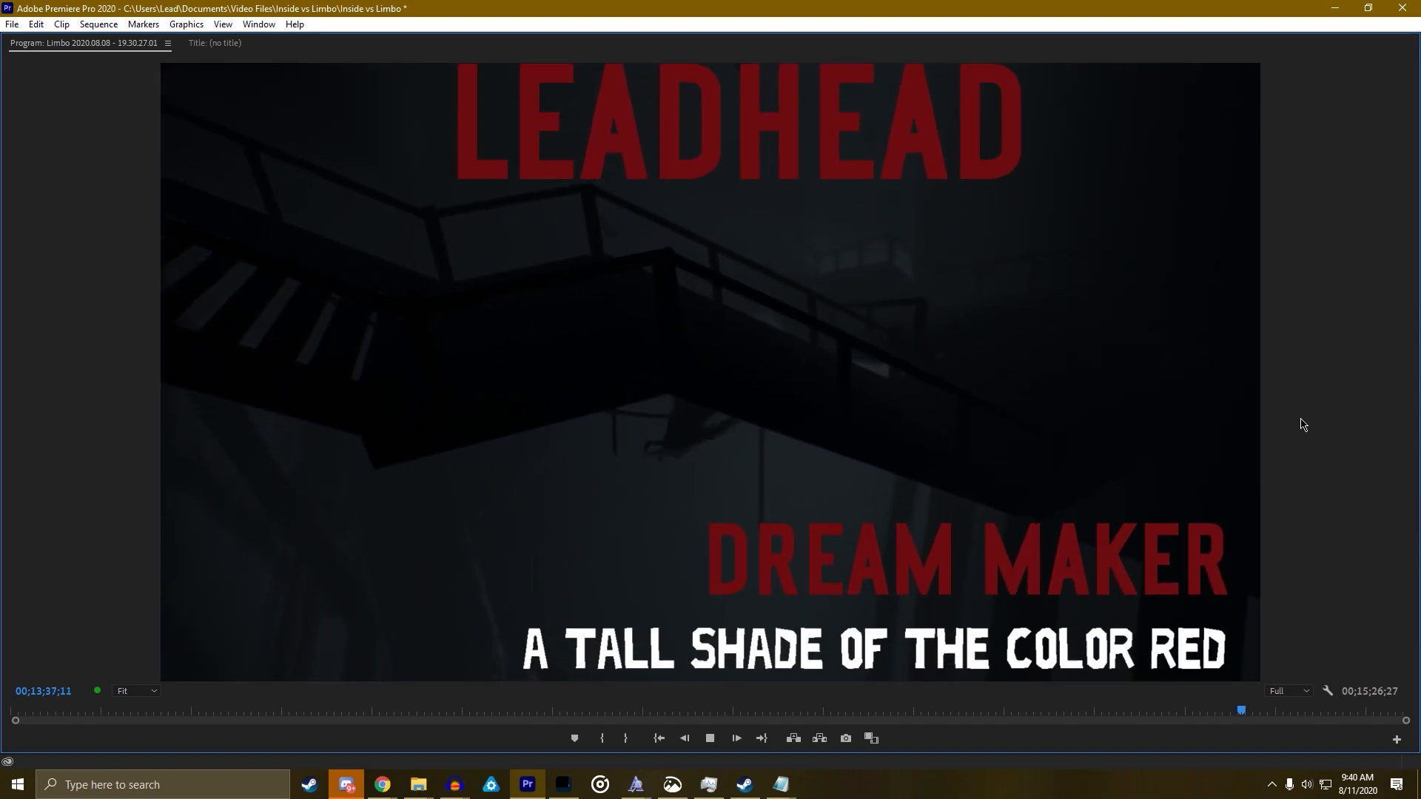
key(grave)
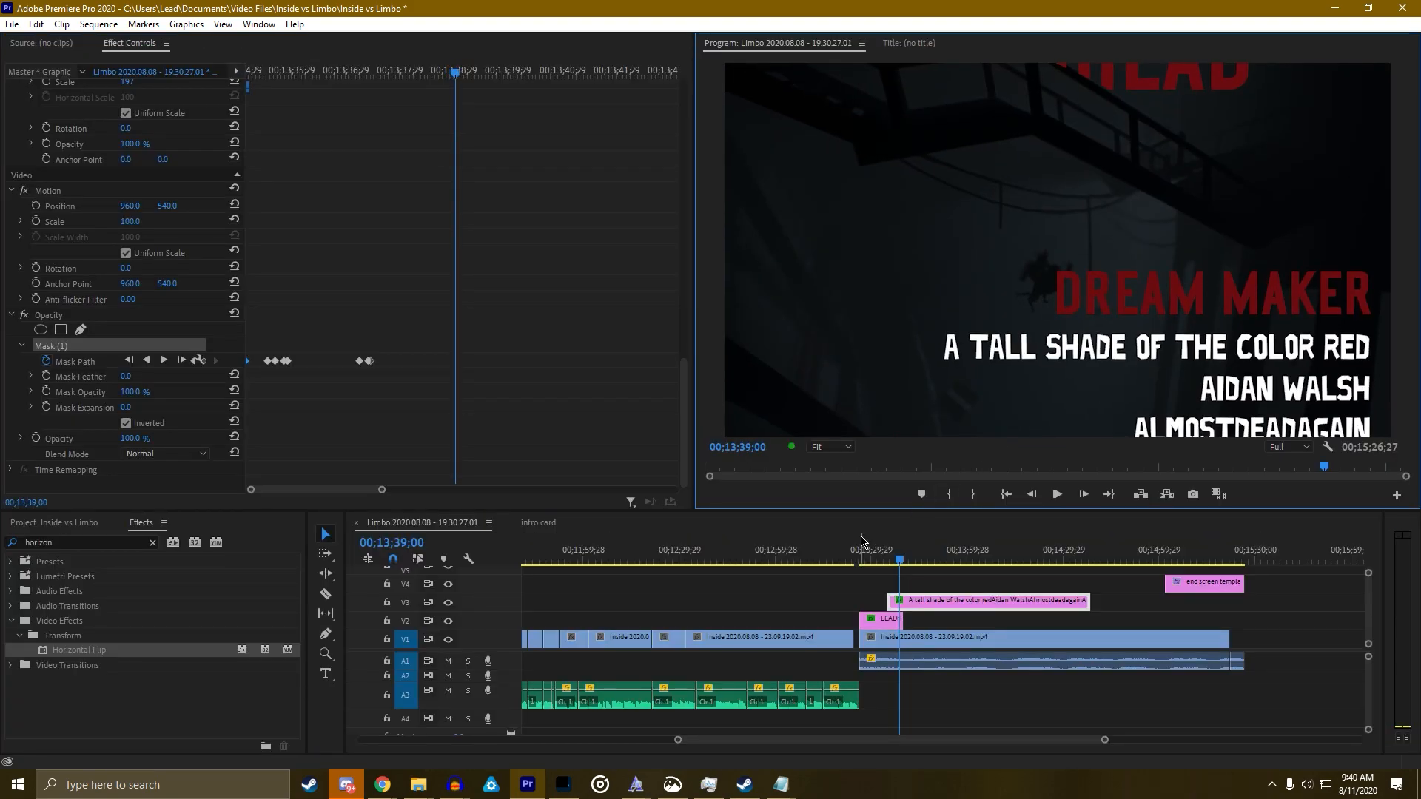
click(886, 556)
key(grave)
key(space)
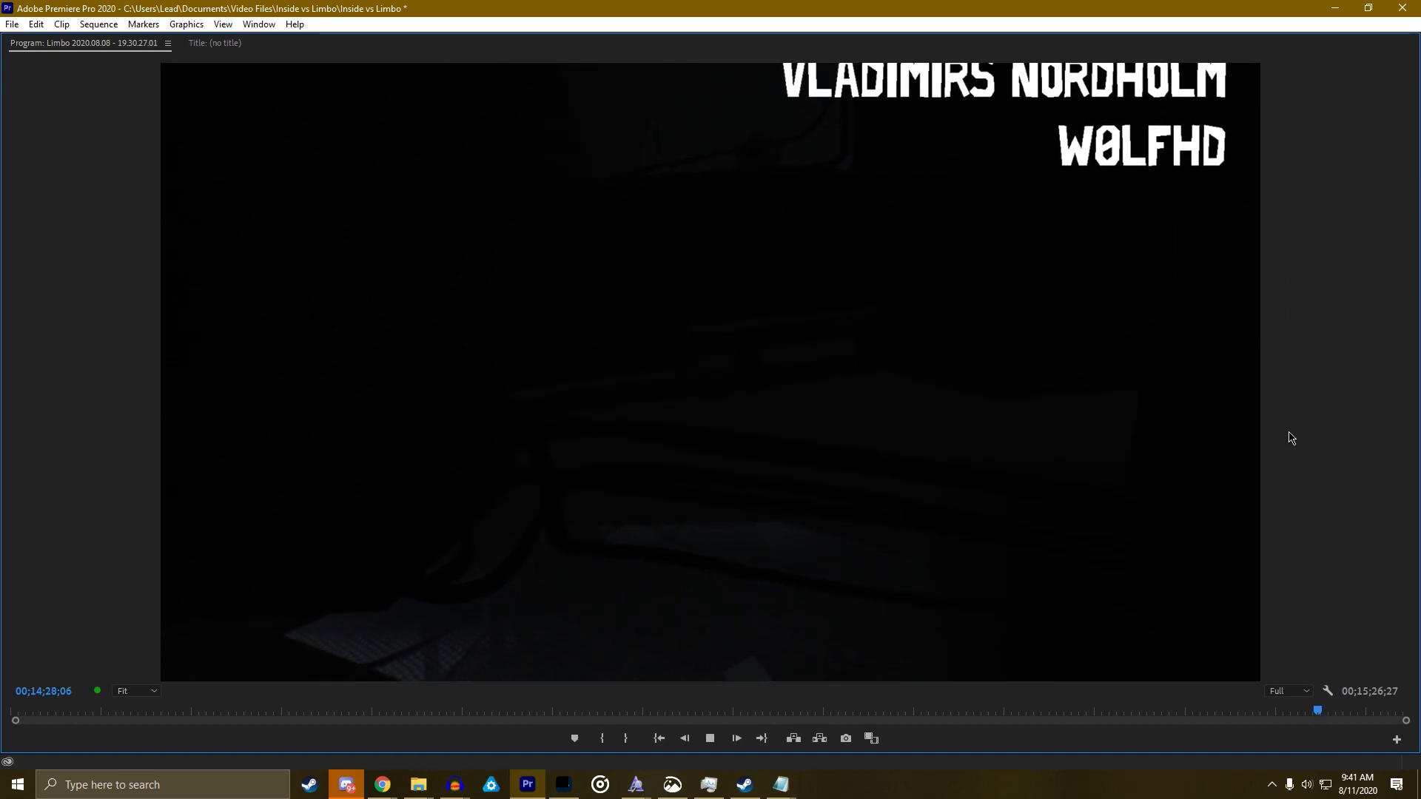
key(grave)
key(grave)
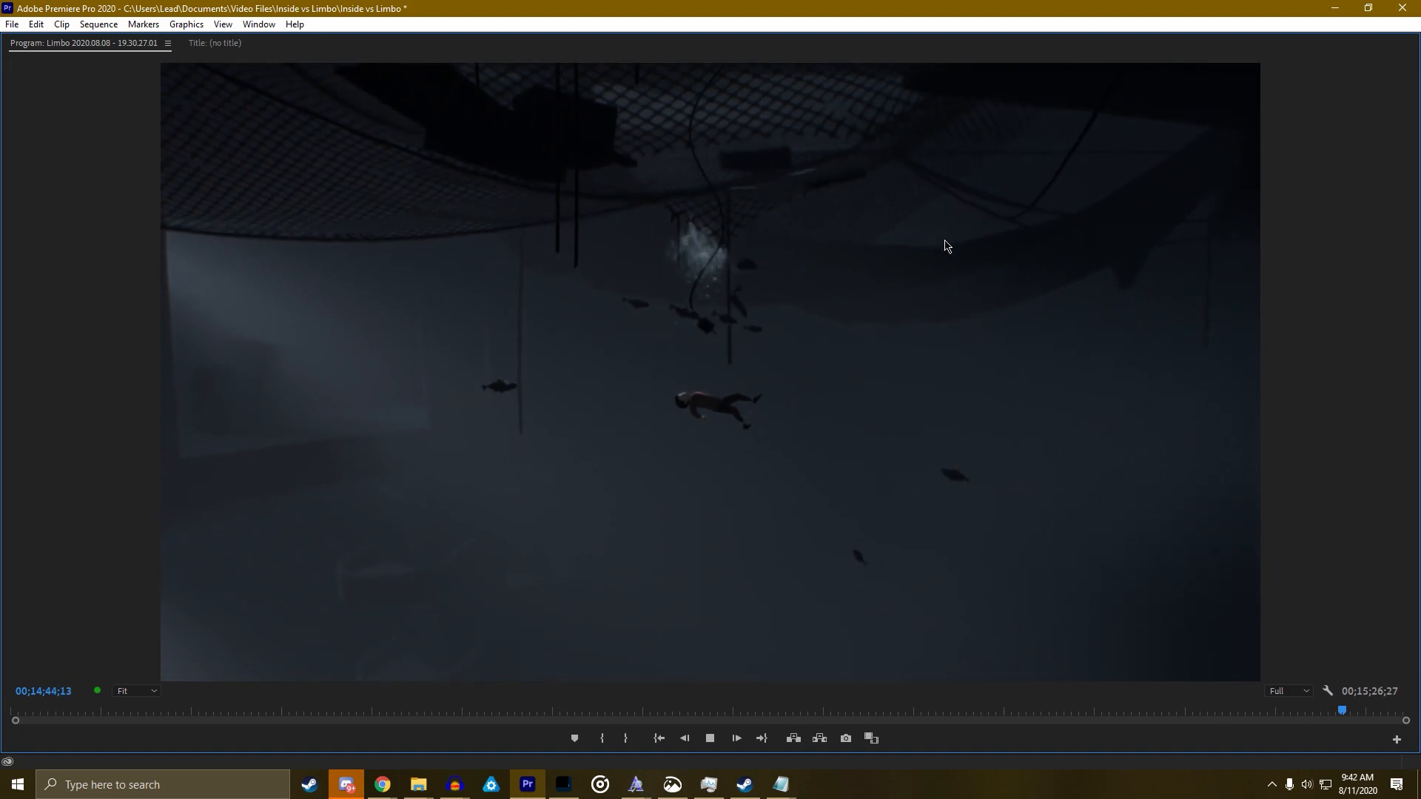
key(grave)
Paste a copy of the credits graphic after the existing clips, near 00;16;20
click(1031, 620)
drag(1107, 741, 1237, 742)
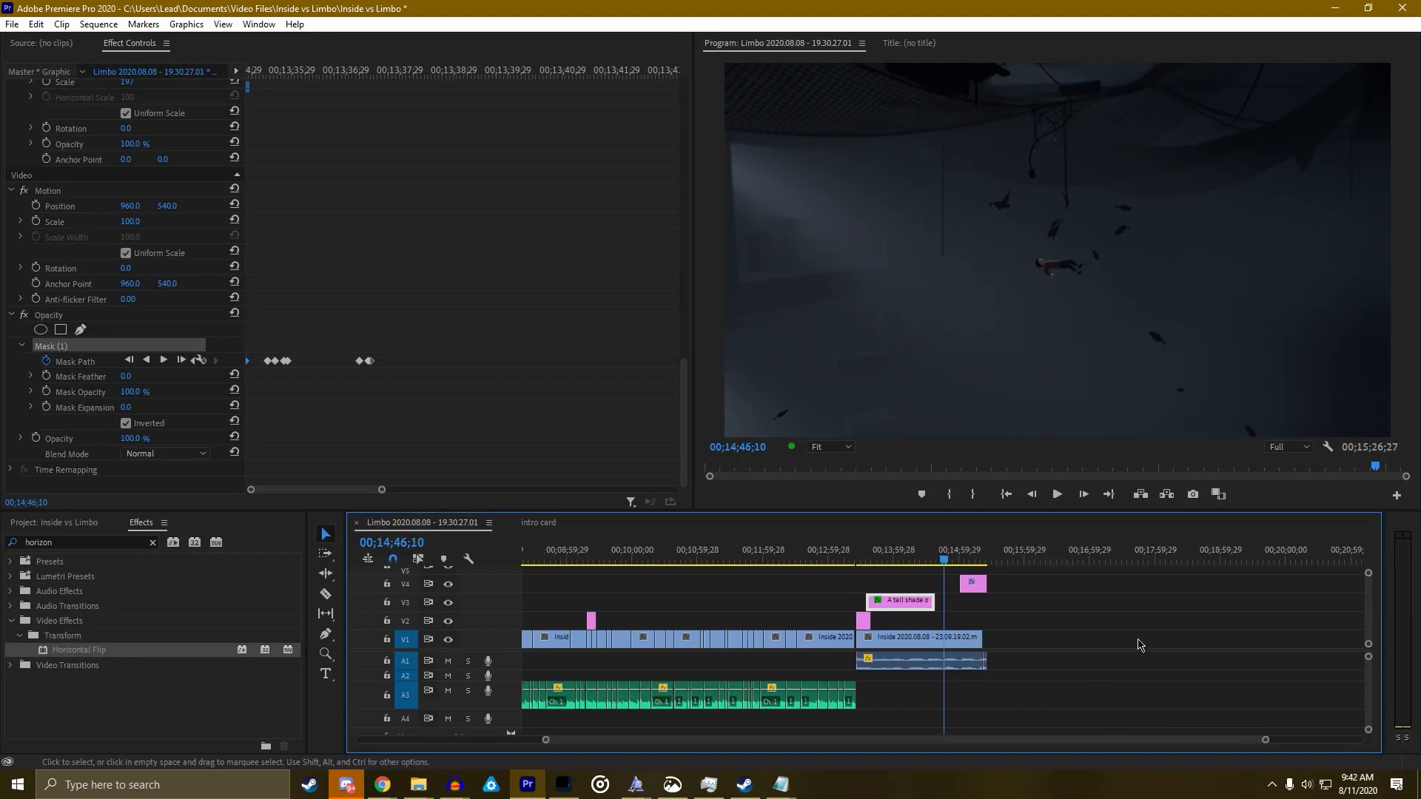
click(1043, 558)
key(ctrl+v)
click(1071, 558)
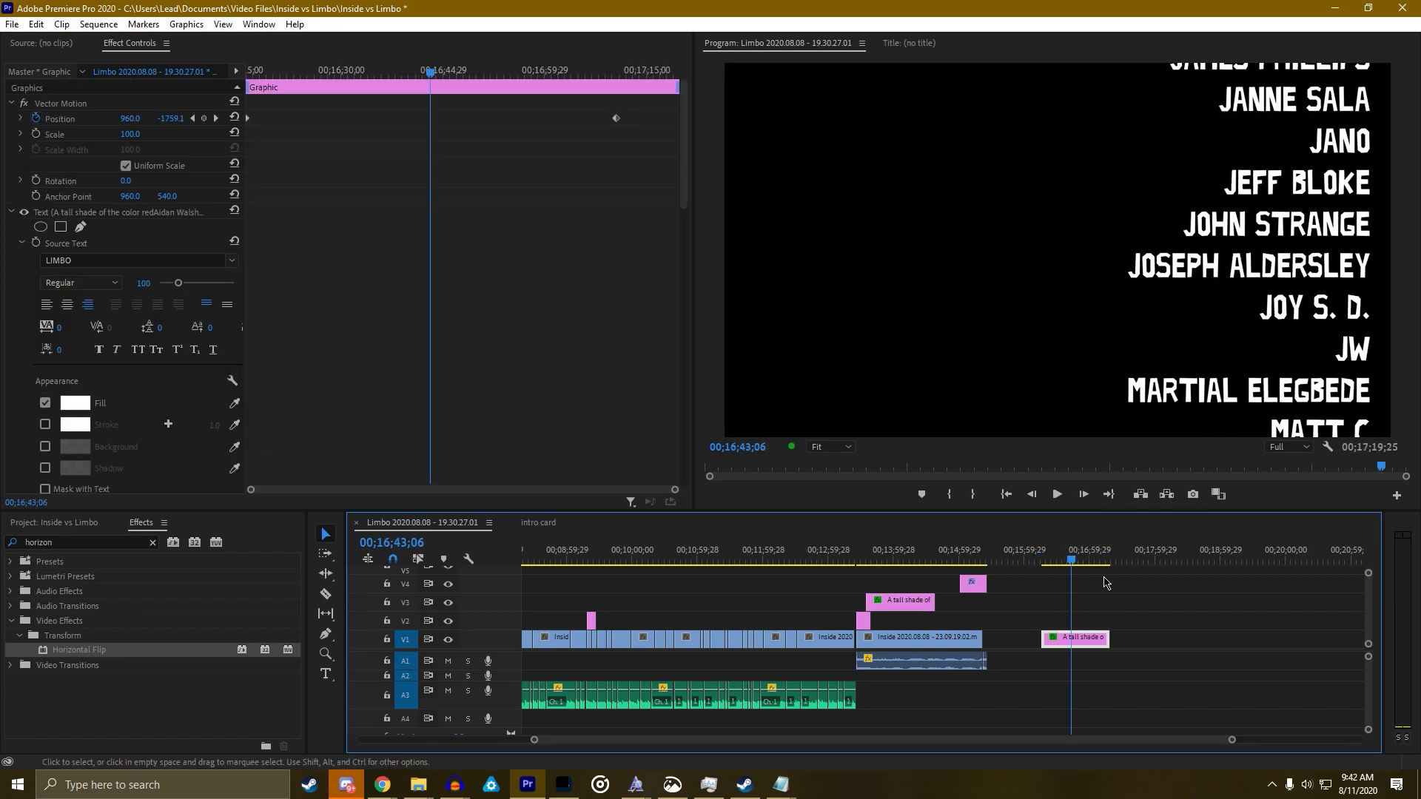
drag(1069, 564, 1045, 564)
Retype the copy's red DREAM MAKER header as 'GENEROUS SOULS' and select the name lines
key(t)
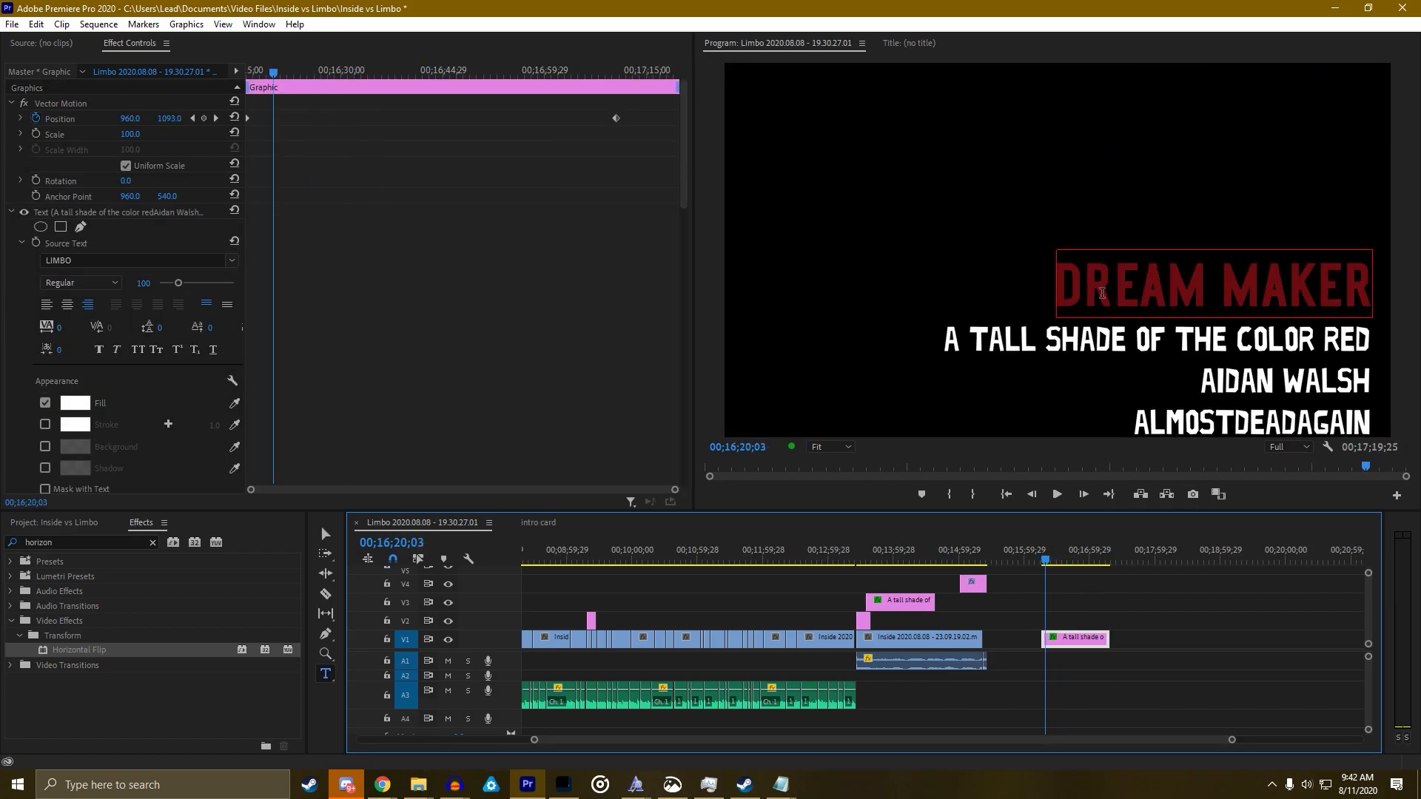
click(1153, 311)
text(G)
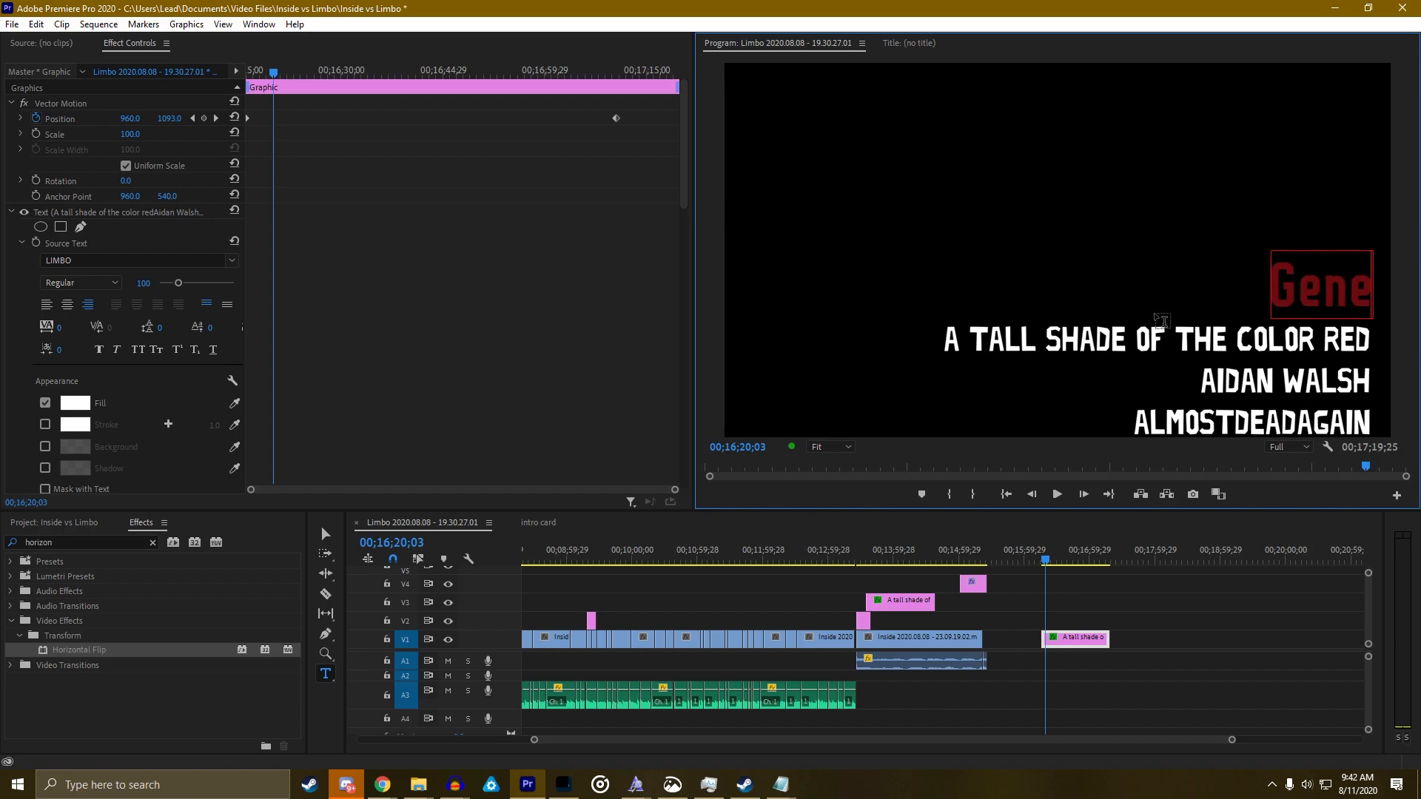
text(ENEROUS SOULS)
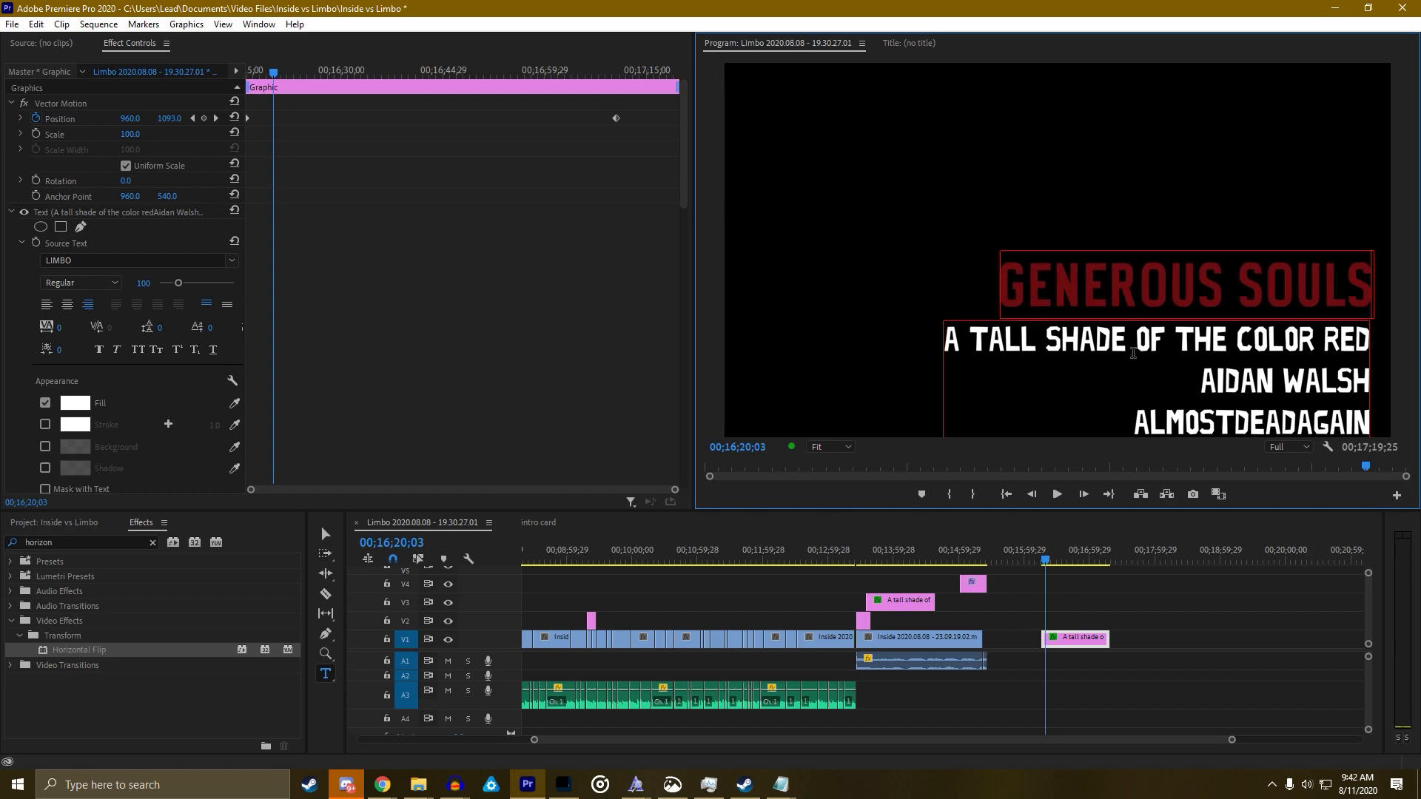
key(ctrl+a)
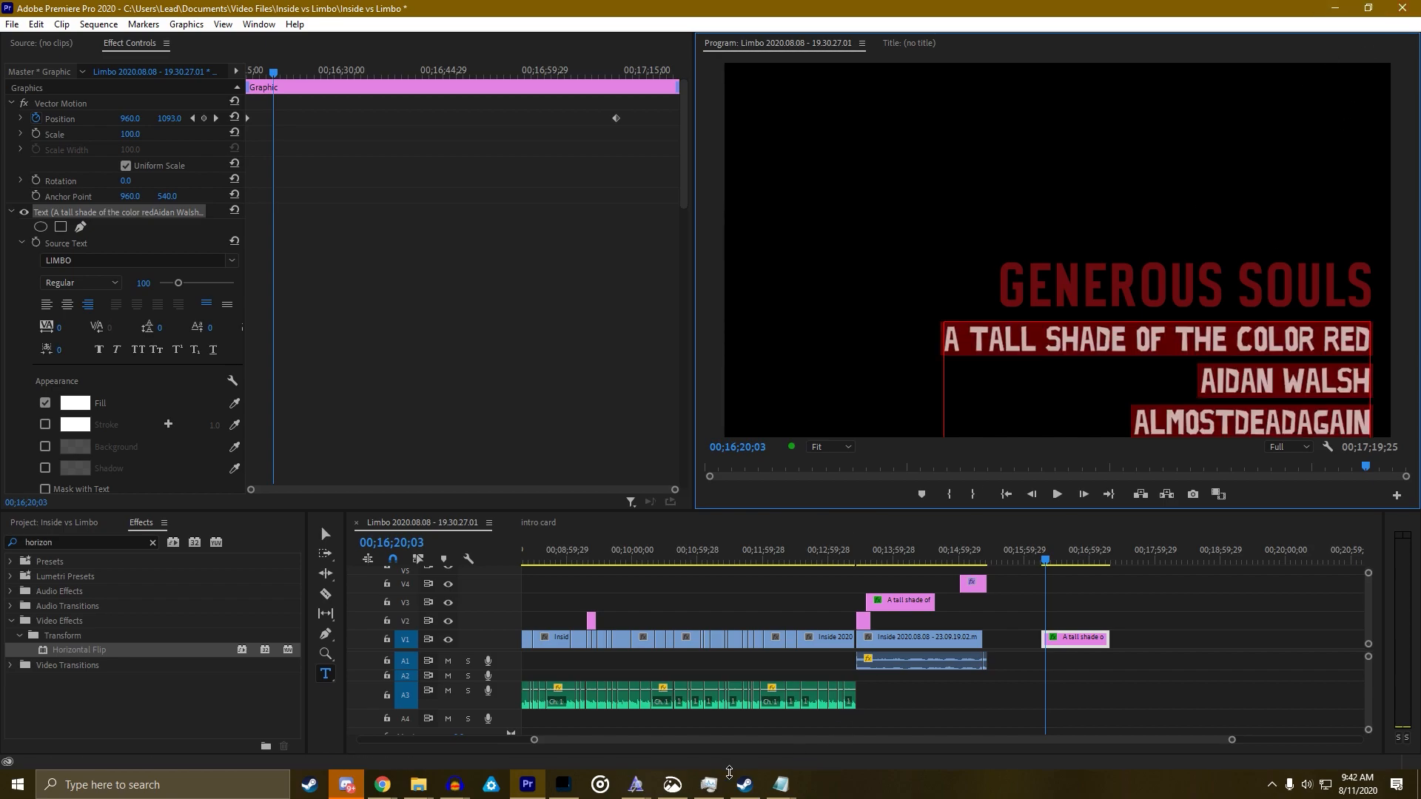
Open Patron List in Notepad and select the second group of names through the list's end
click(777, 793)
click(827, 715)
scroll(528, 554, down, 7)
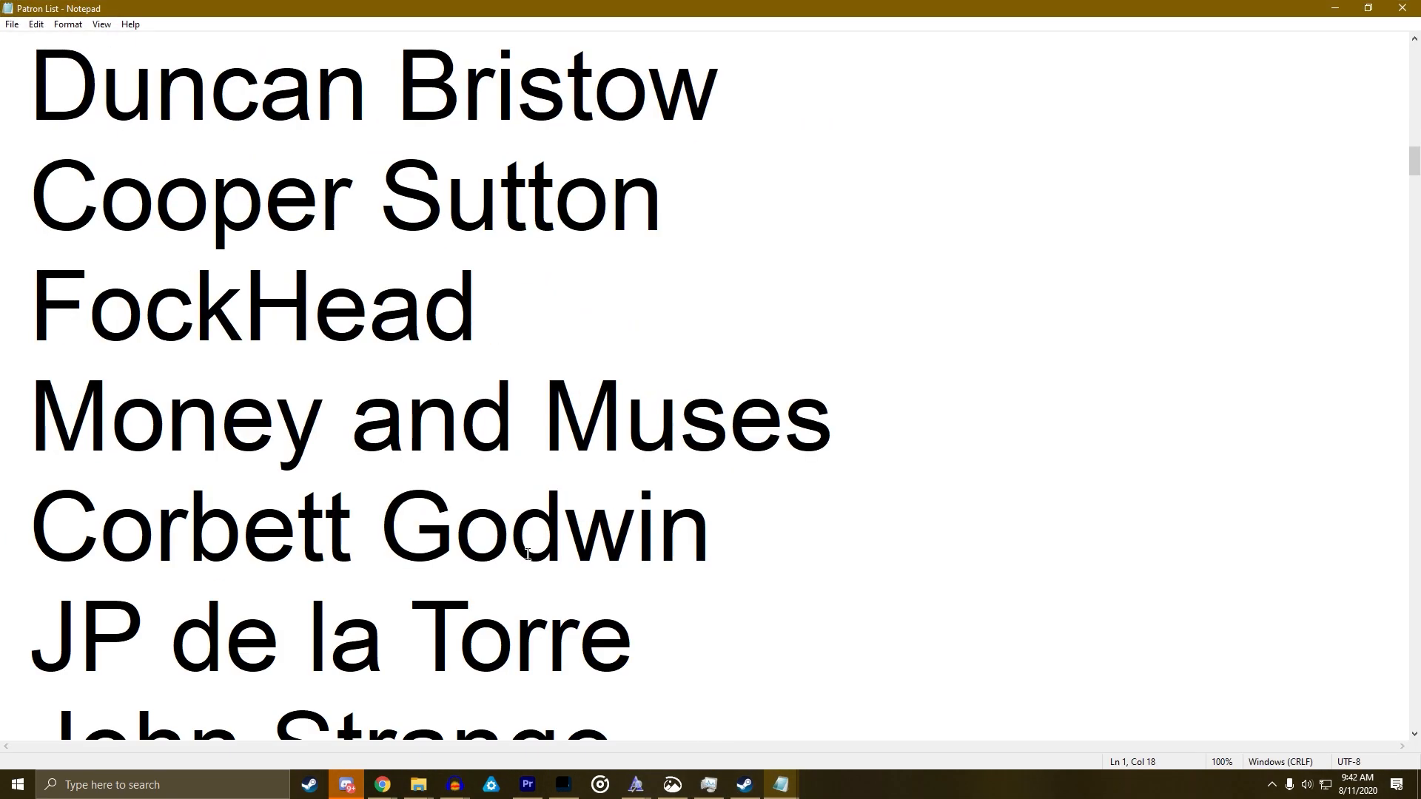
ctrl+scroll(528, 552, down, 7)
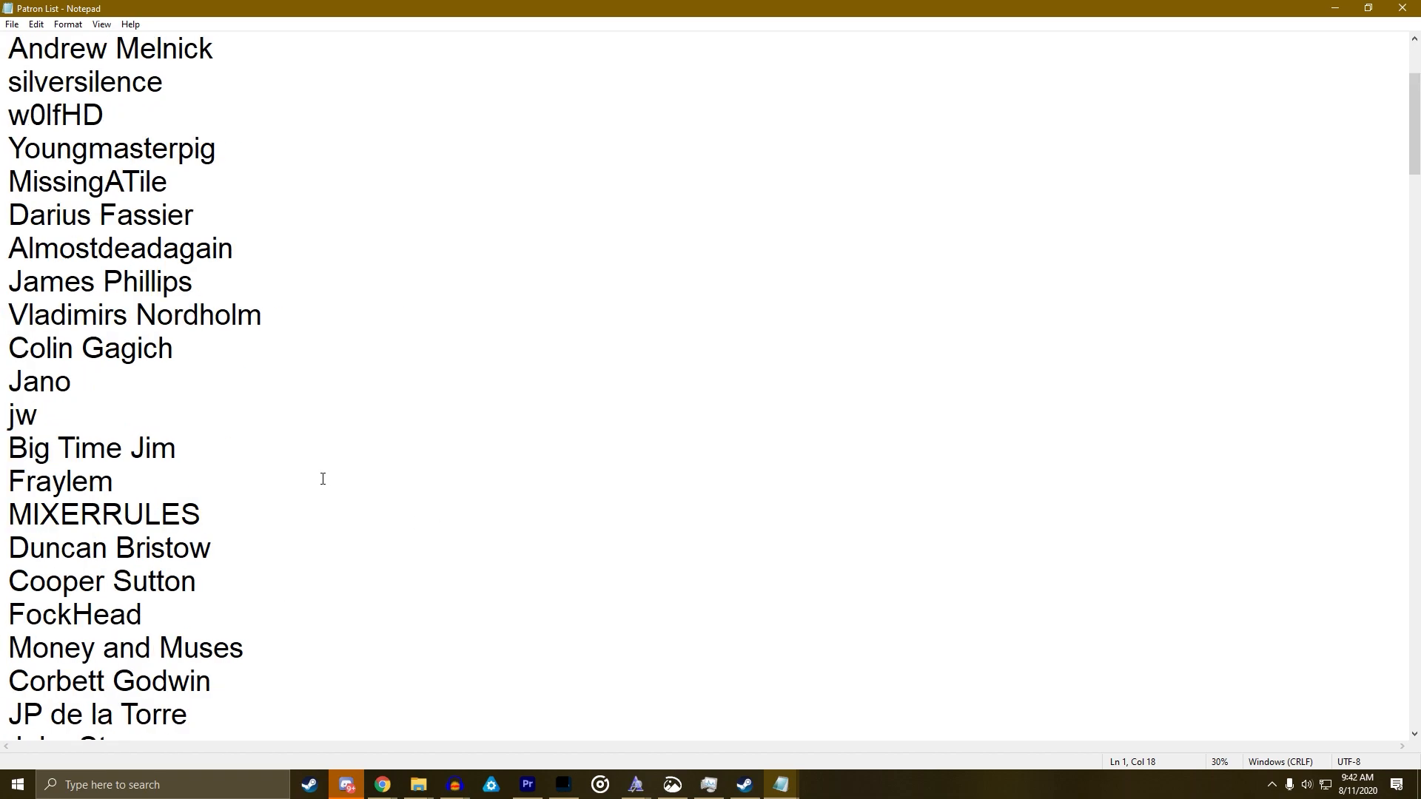
scroll(323, 479, down, 15)
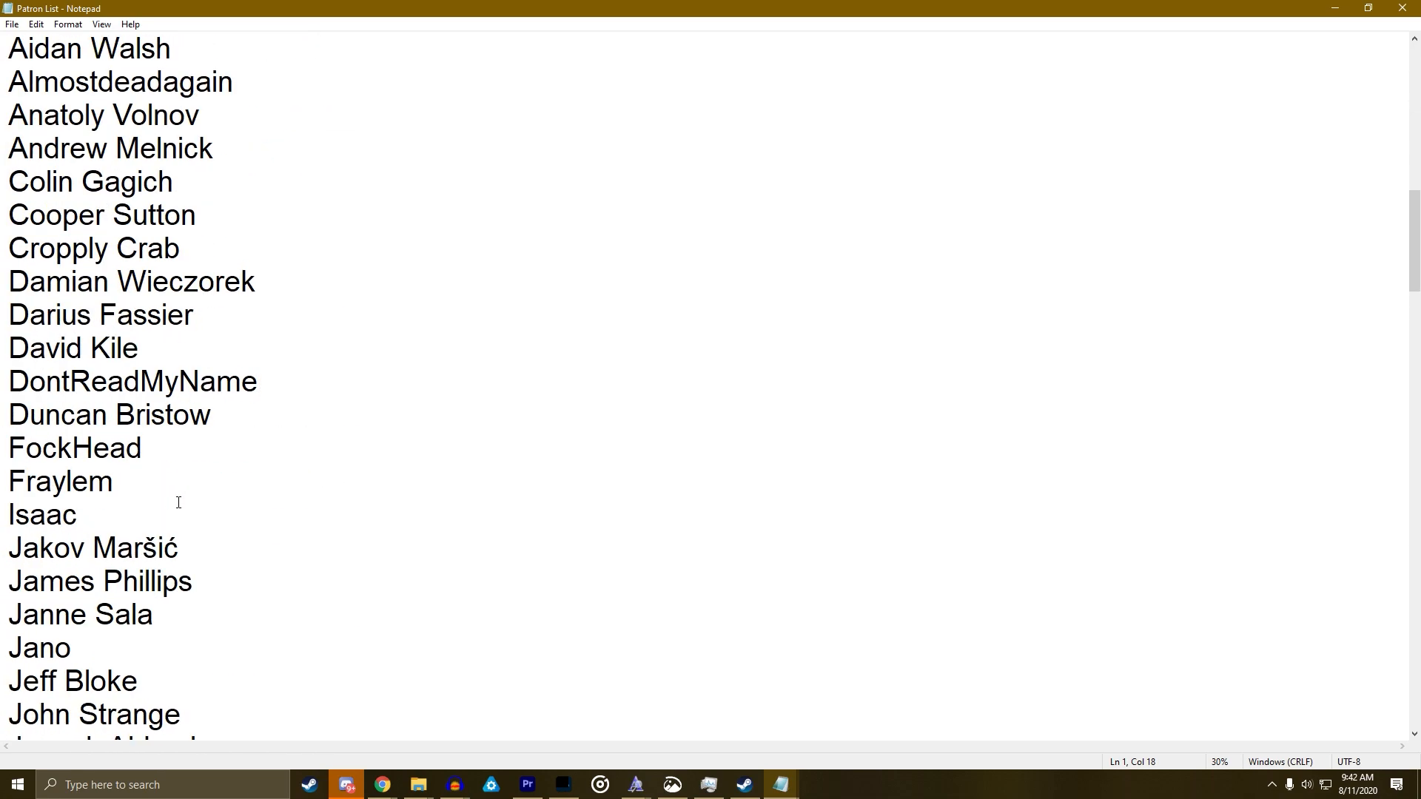
scroll(166, 502, down, 10)
scroll(67, 357, up, 2)
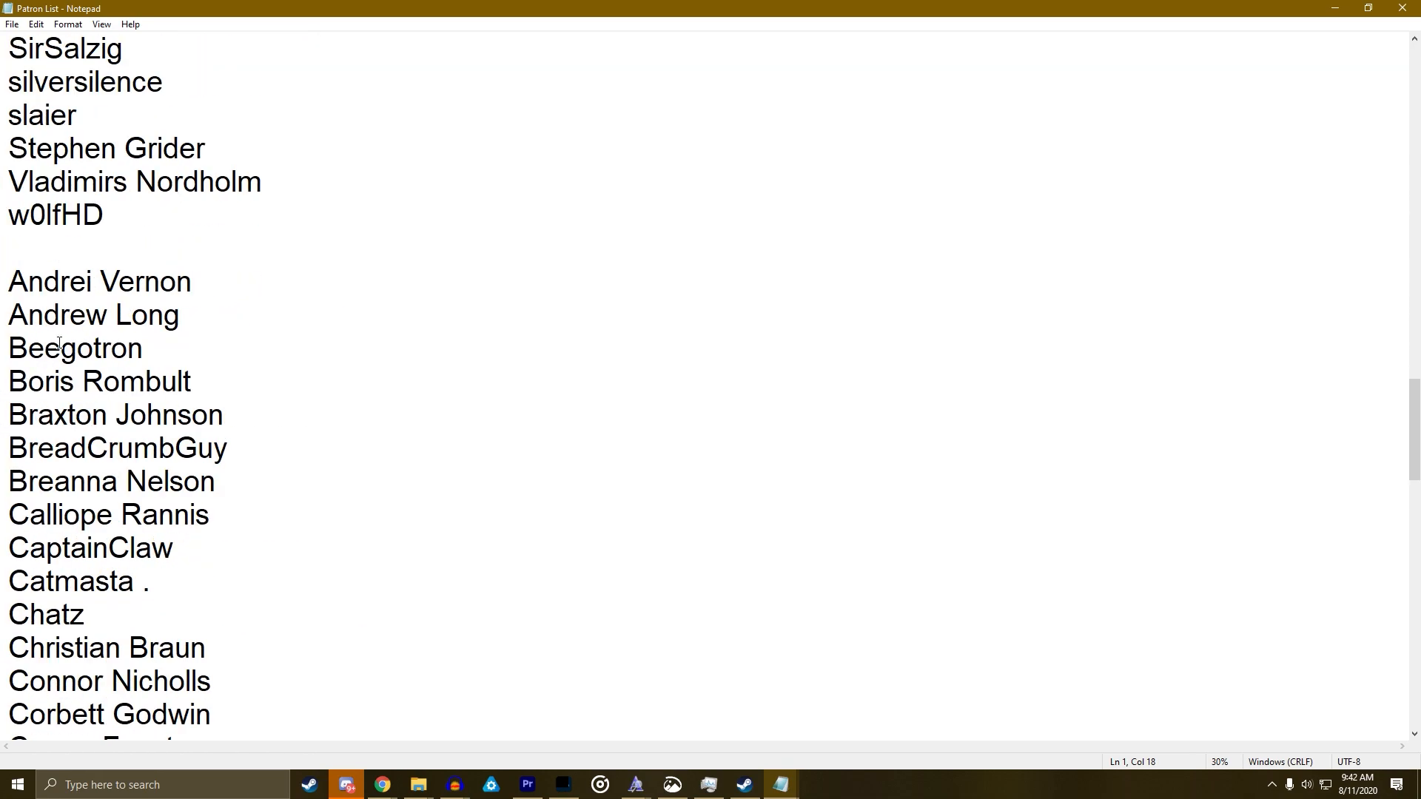
drag(10, 288, 440, 794)
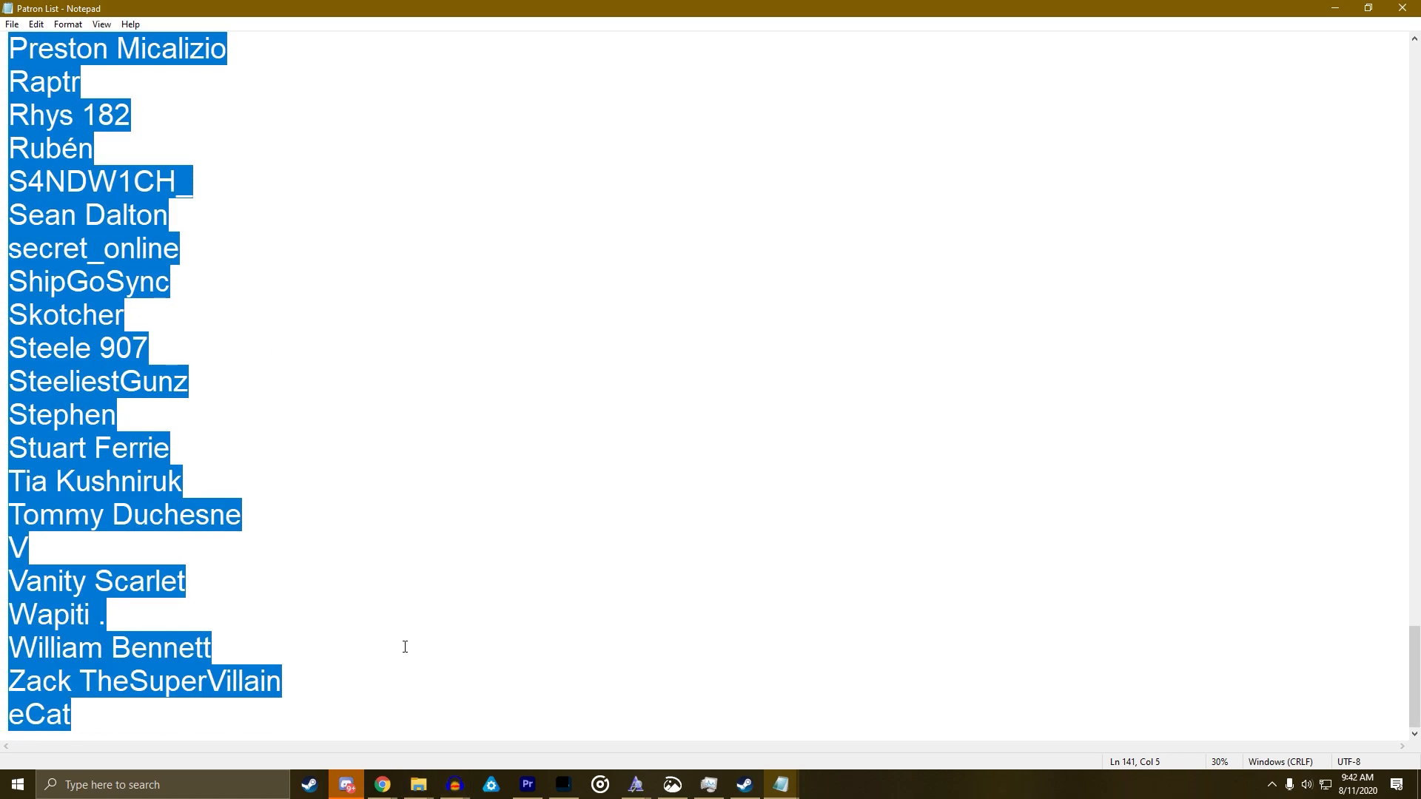
click(1335, 8)
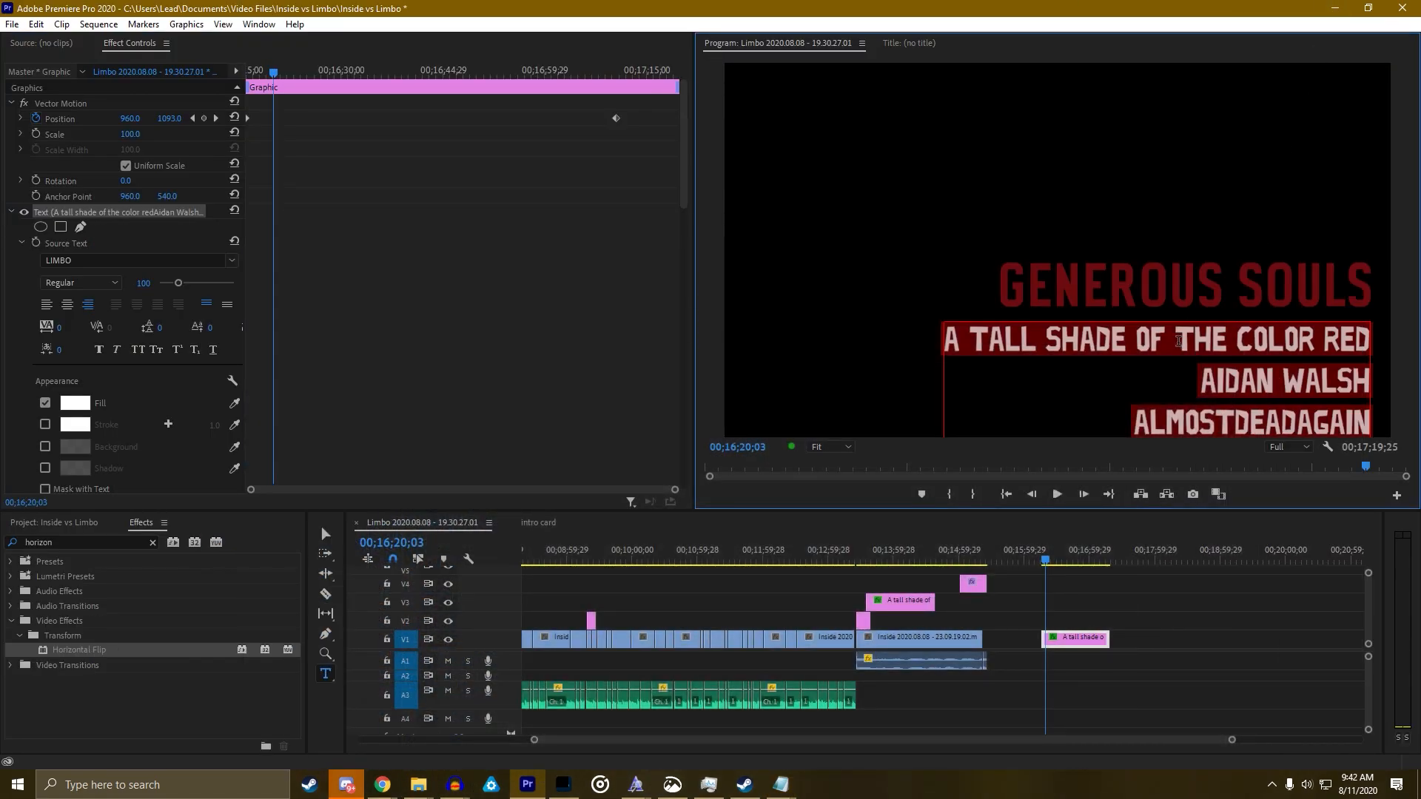
Paste the second batch of patron names into the copy and move it to track V2
key(ctrl+v)
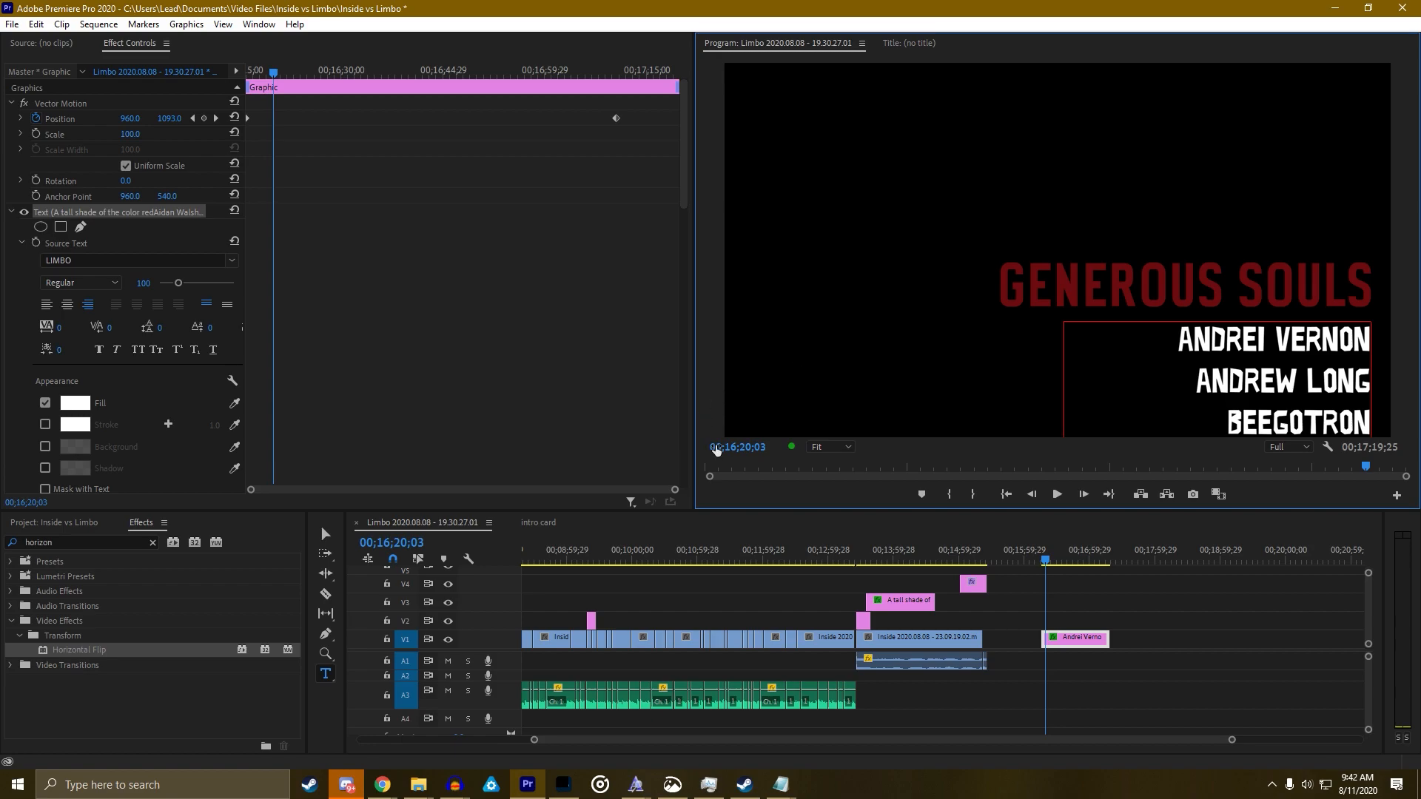
drag(1039, 630, 951, 619)
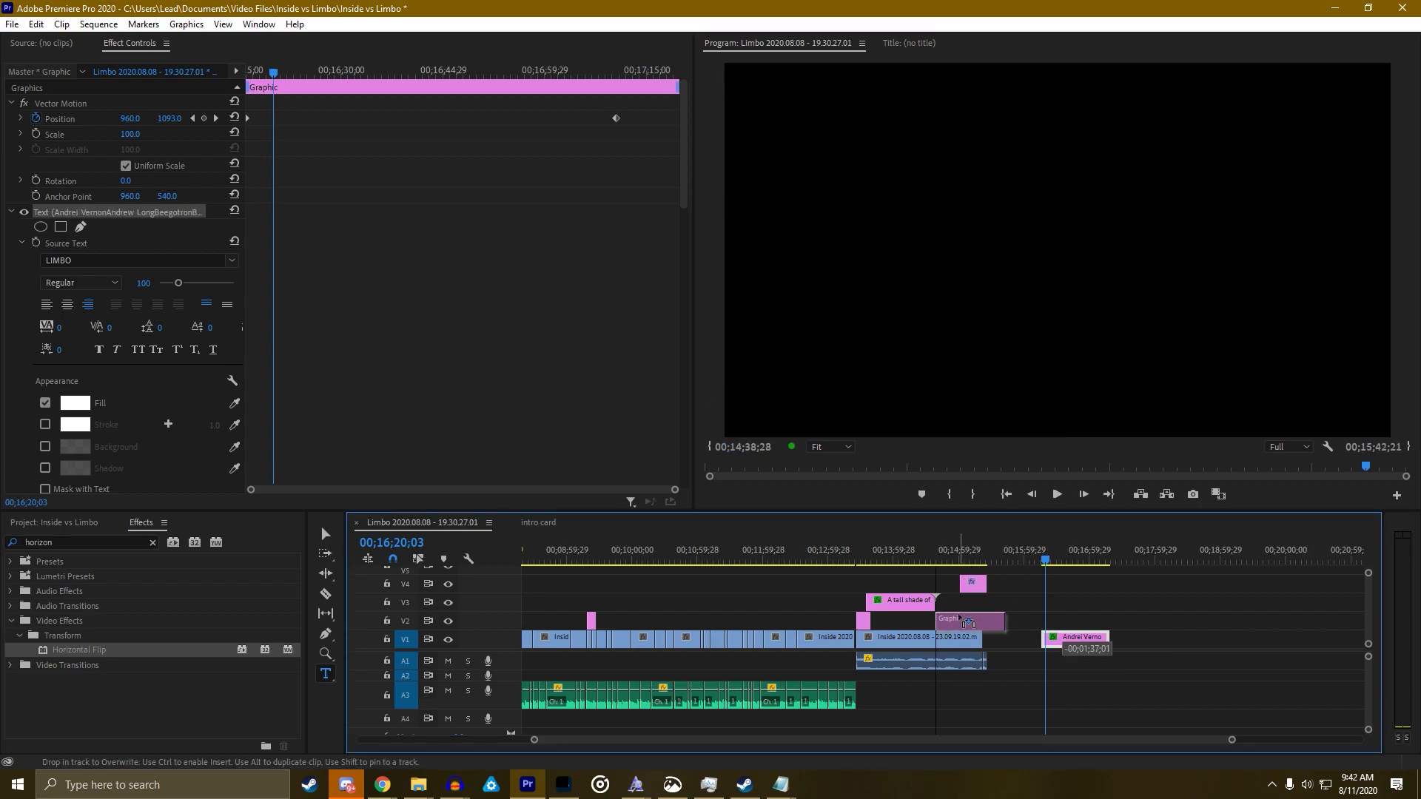
drag(933, 555, 955, 556)
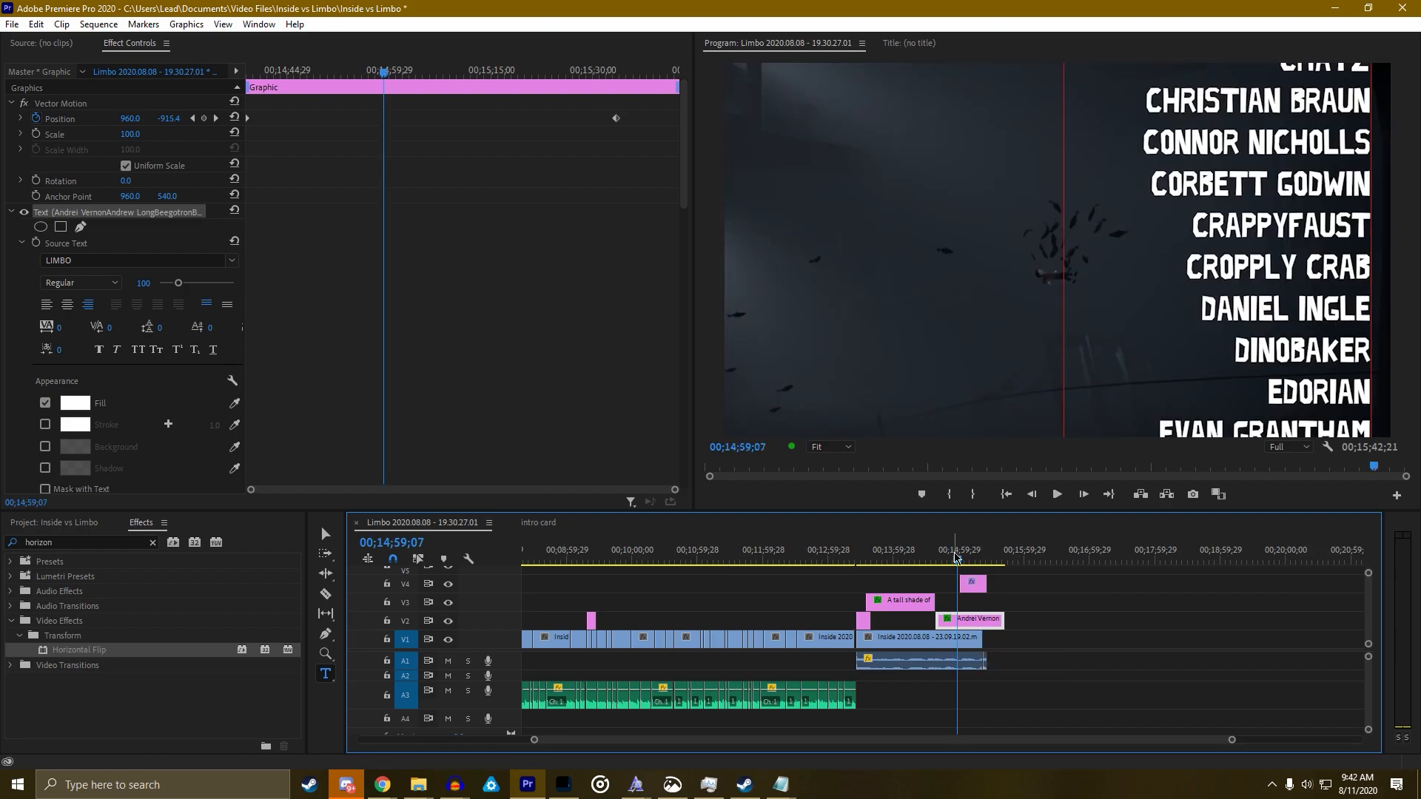
drag(955, 560, 989, 559)
drag(992, 559, 973, 555)
Push the roll's end Position keyframe higher and drag it earlier in time
click(215, 117)
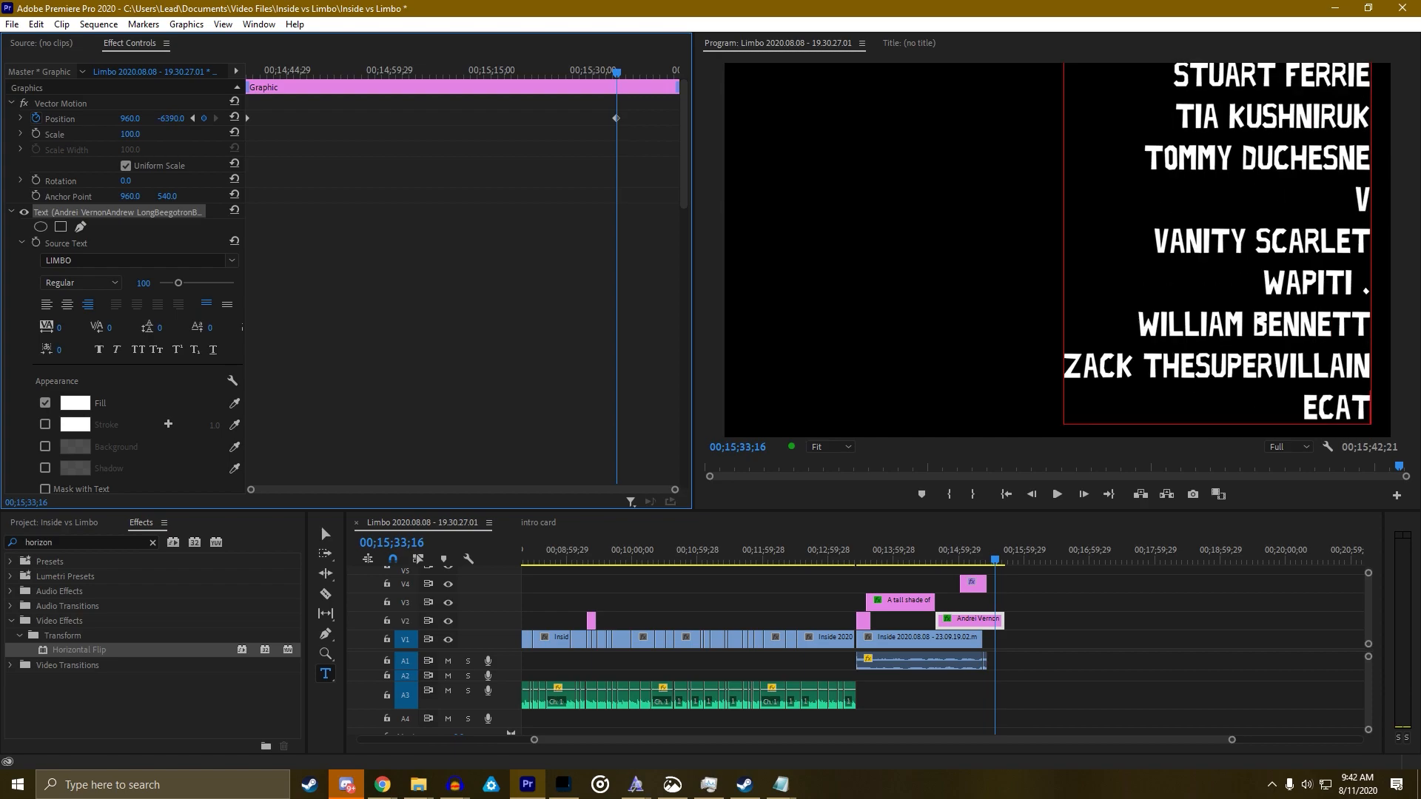
drag(170, 118, 151, 118)
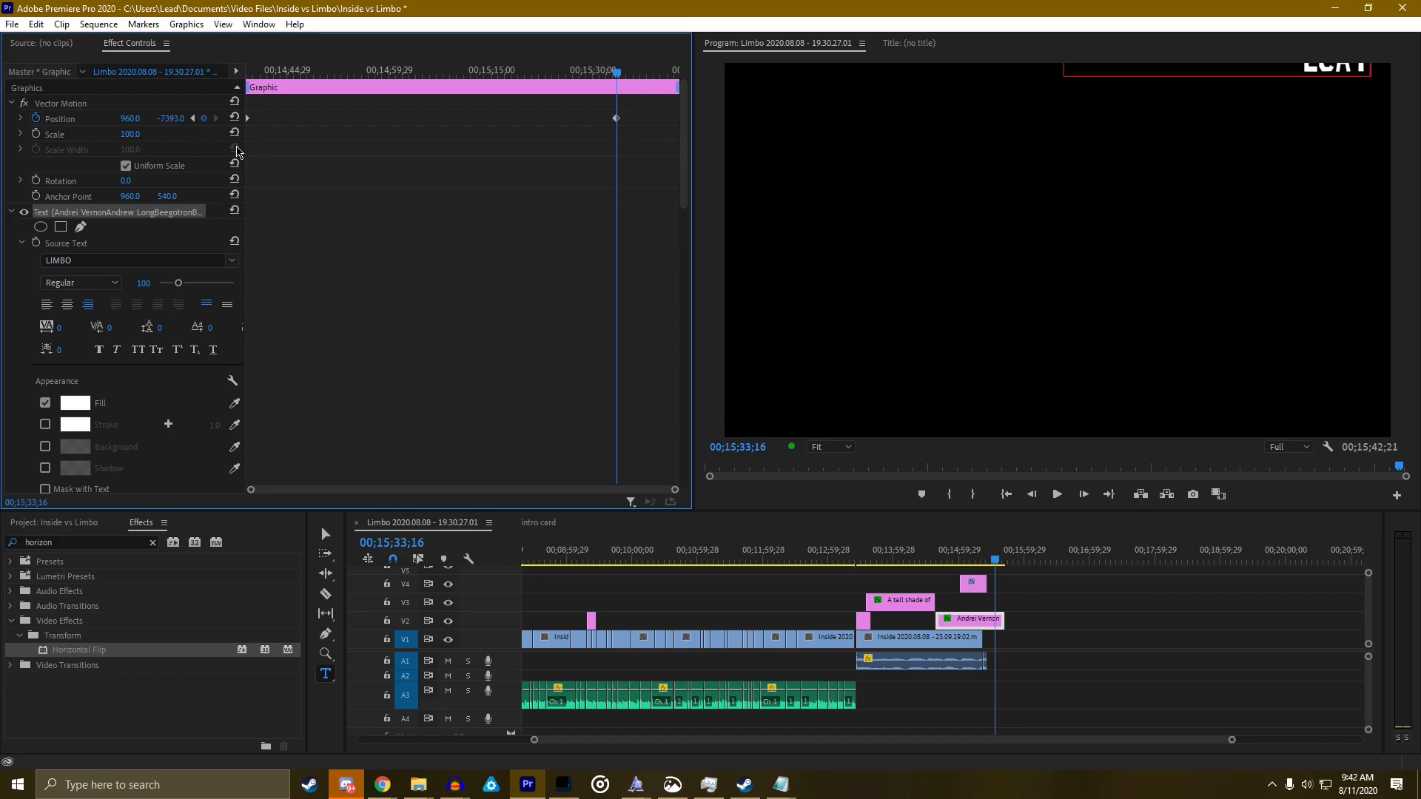
drag(616, 74, 519, 86)
scroll(997, 171, down, 10)
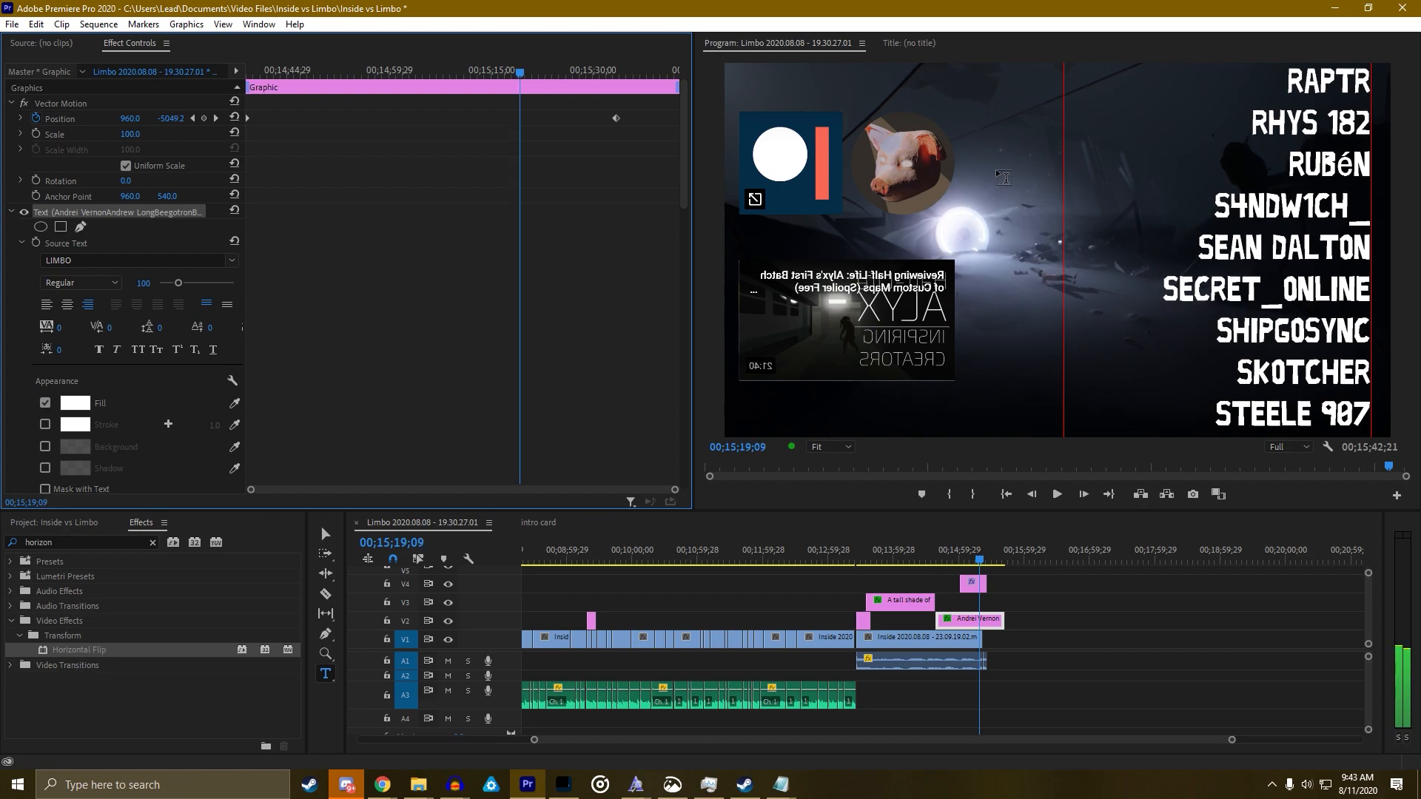
scroll(1004, 178, down, 9)
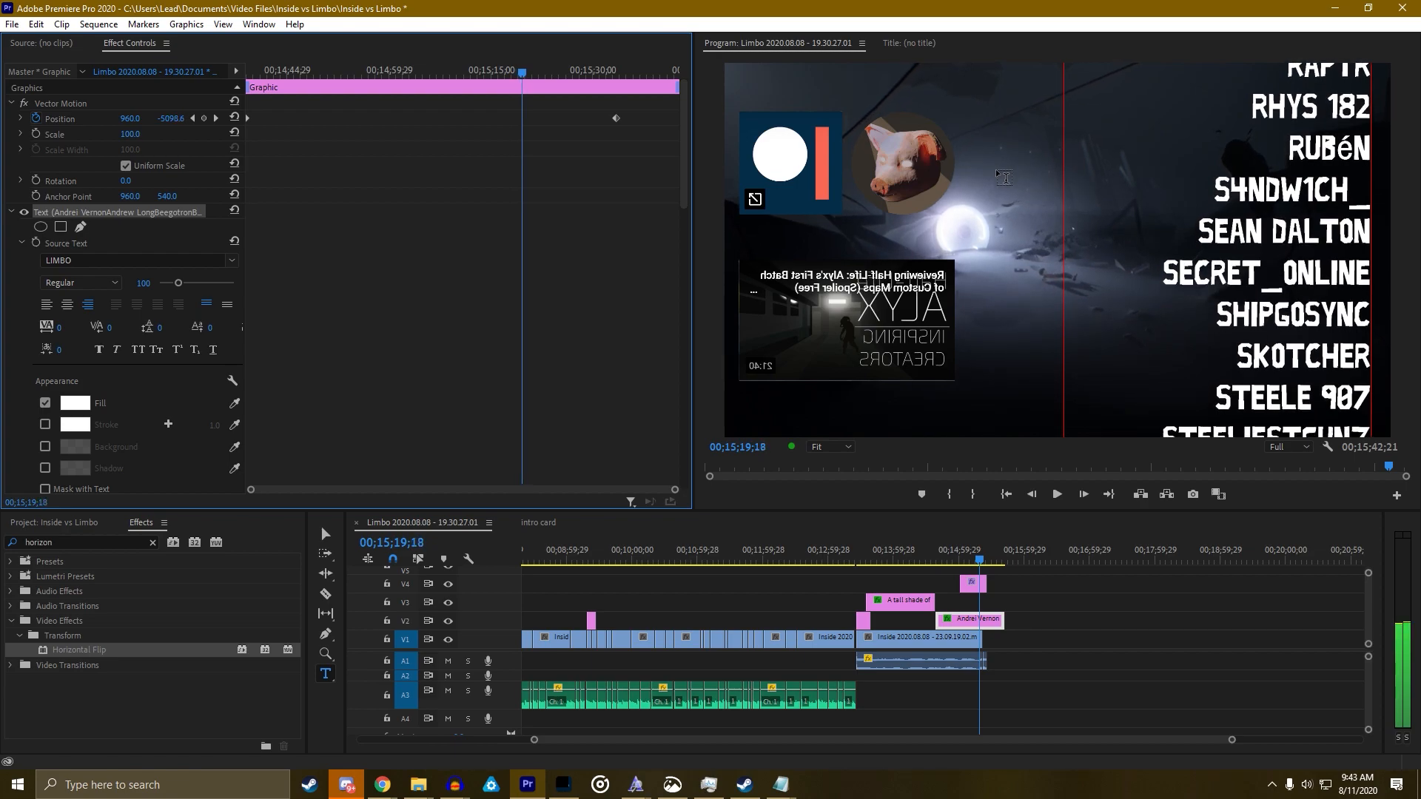
scroll(1004, 178, down, 3)
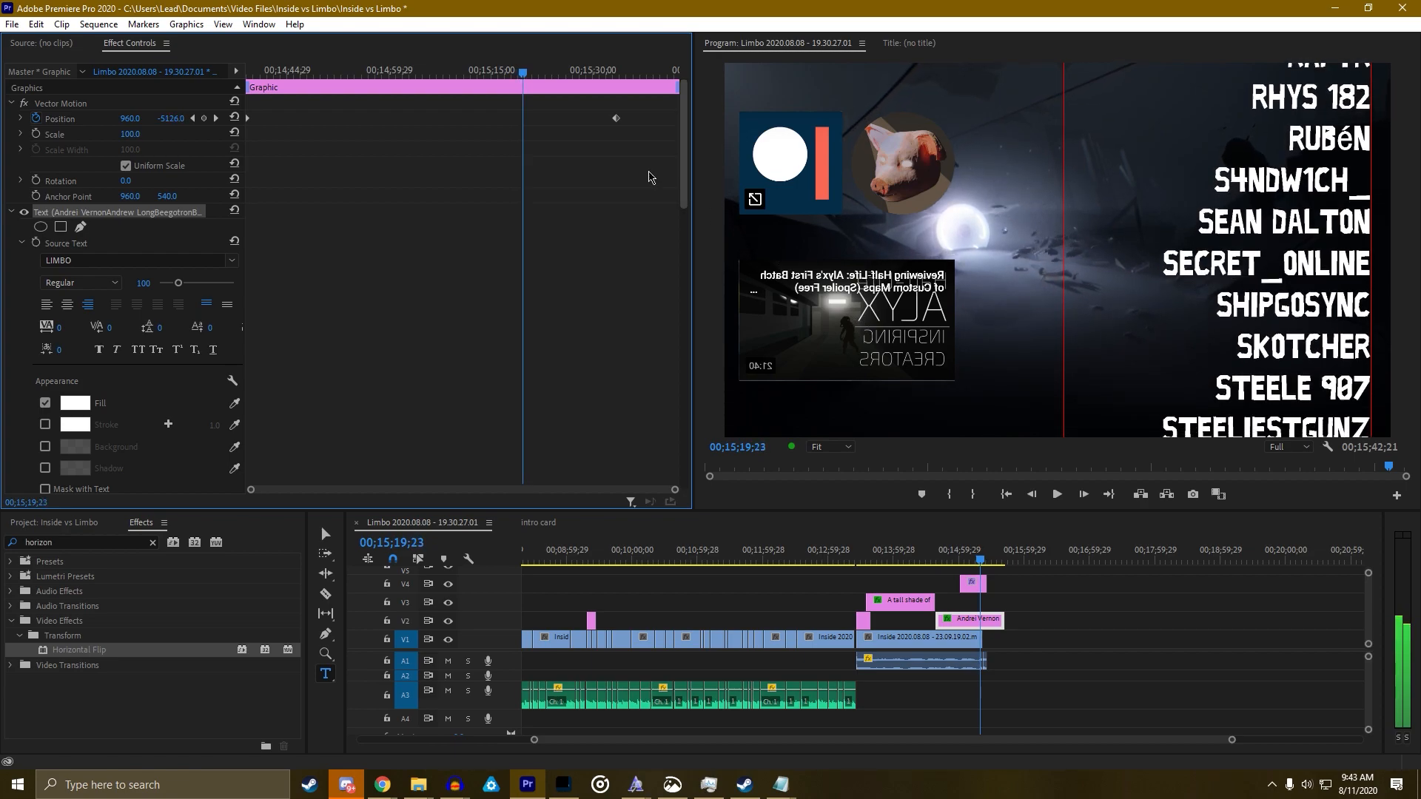
drag(540, 126, 523, 126)
drag(311, 73, 244, 77)
key(v)
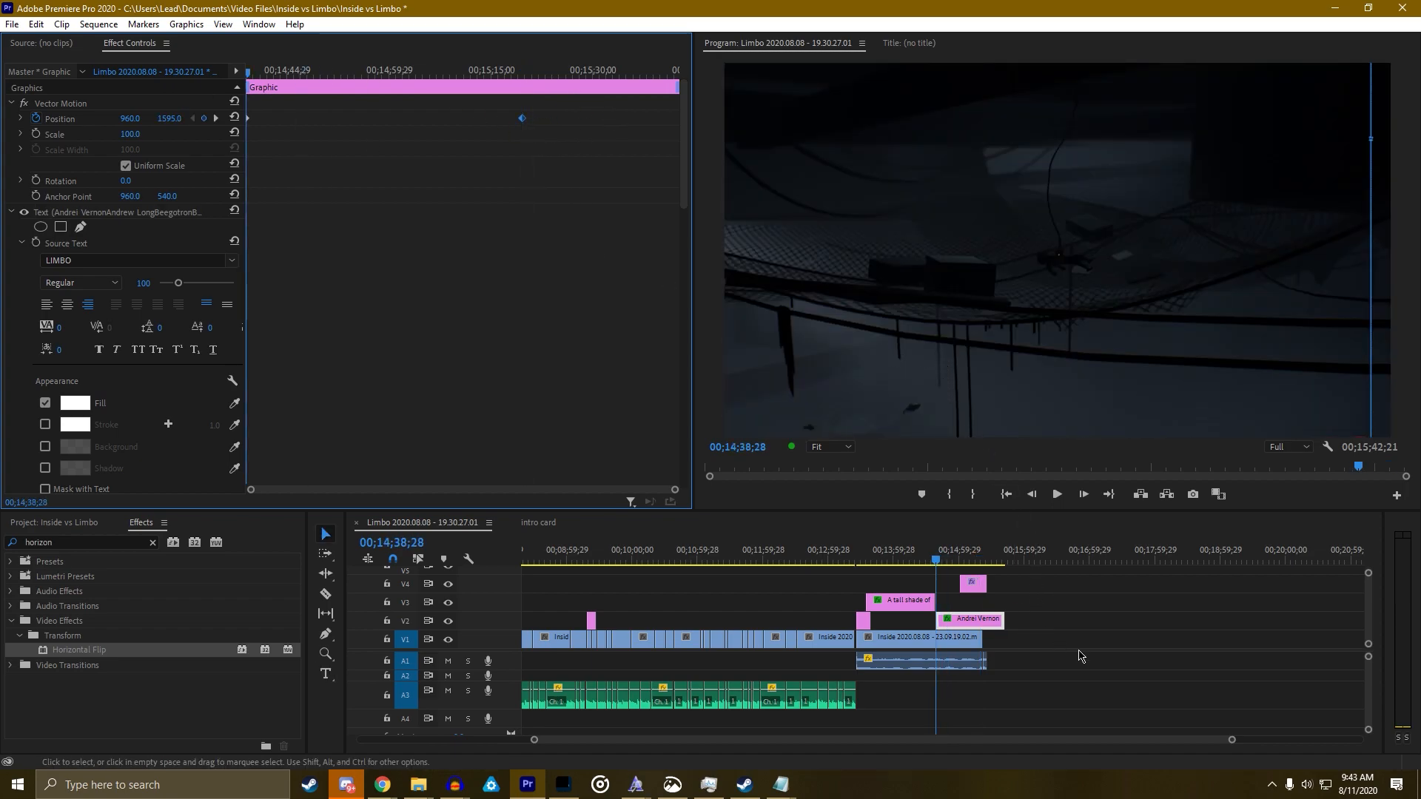
Drag the Position keyframe earlier so the credits roll finishes sooner
drag(1367, 628, 1367, 626)
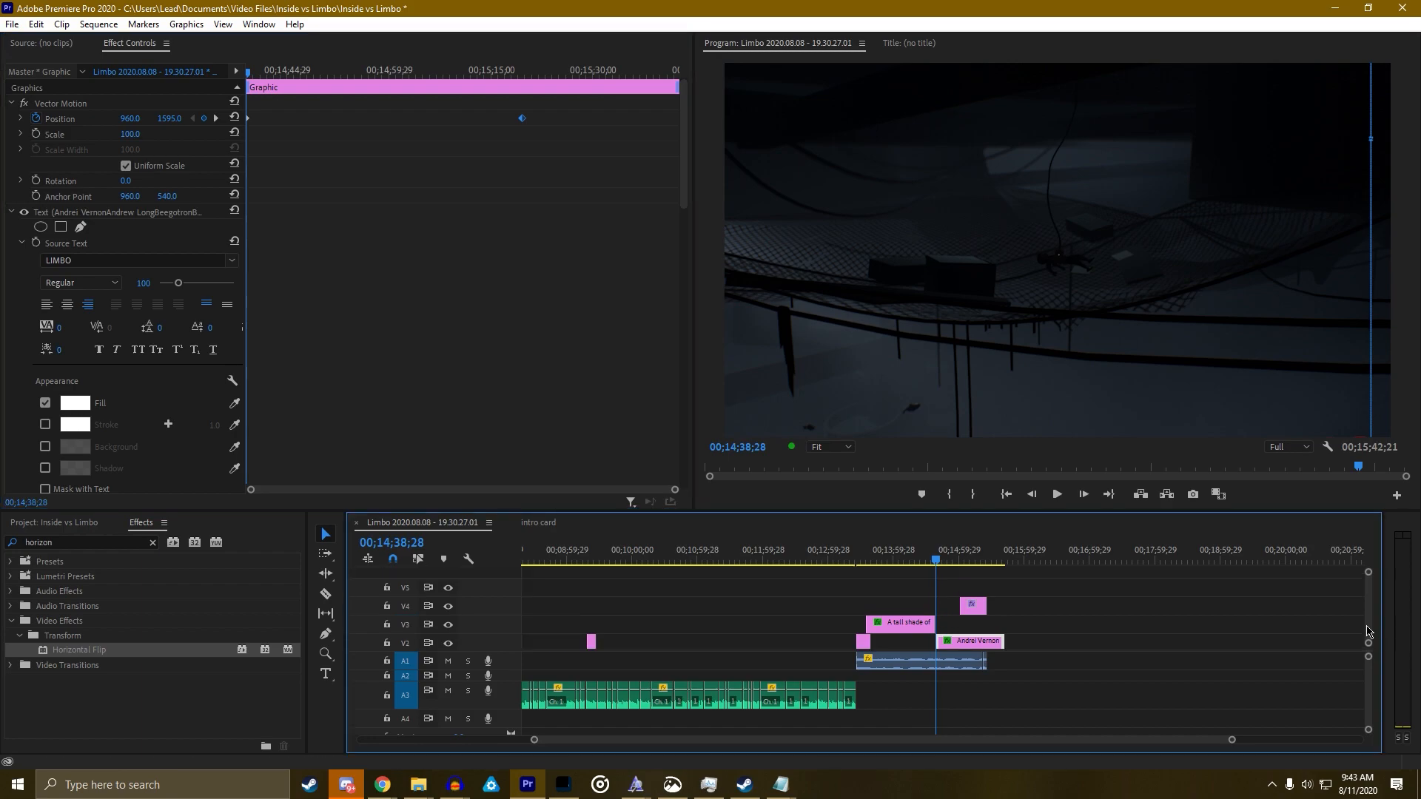
drag(939, 560, 919, 563)
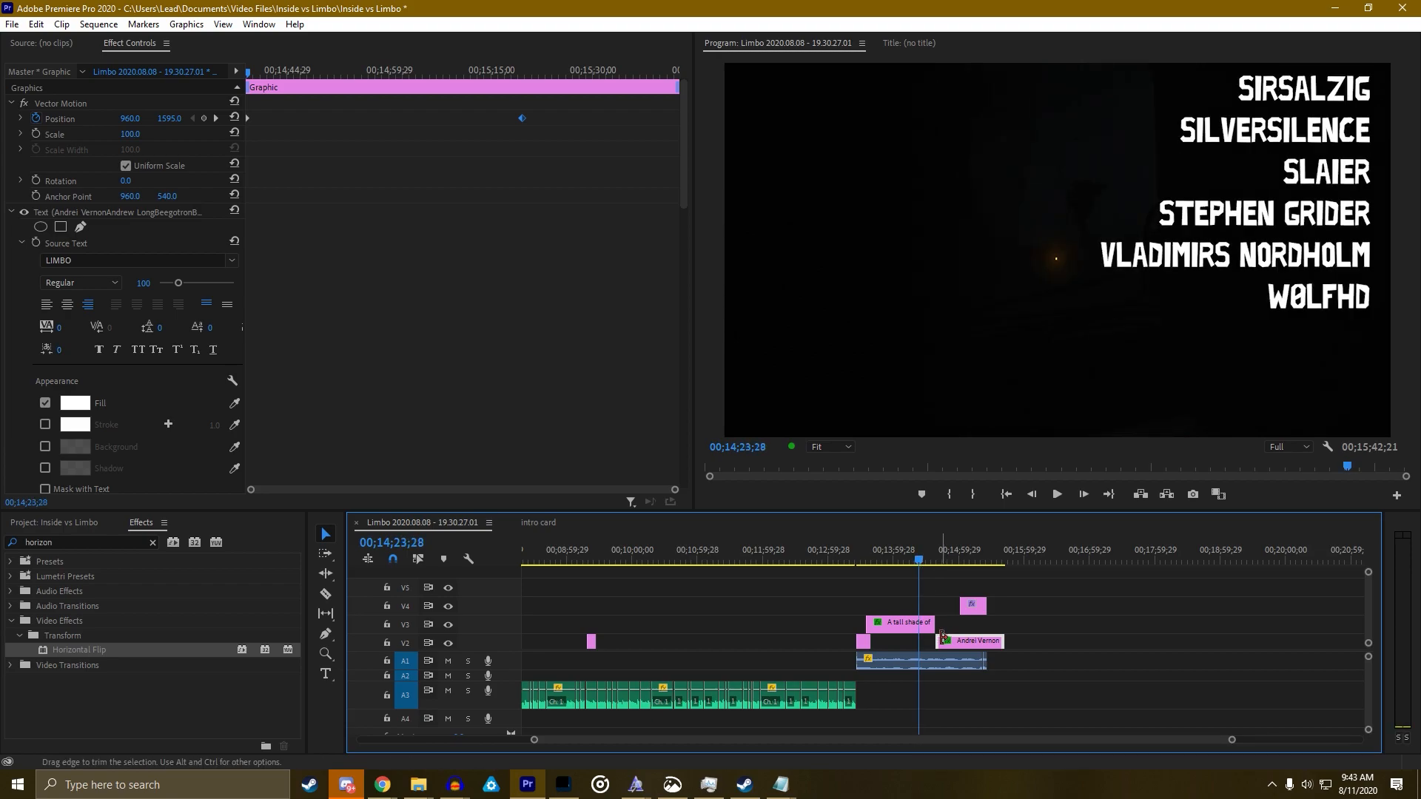
key(space)
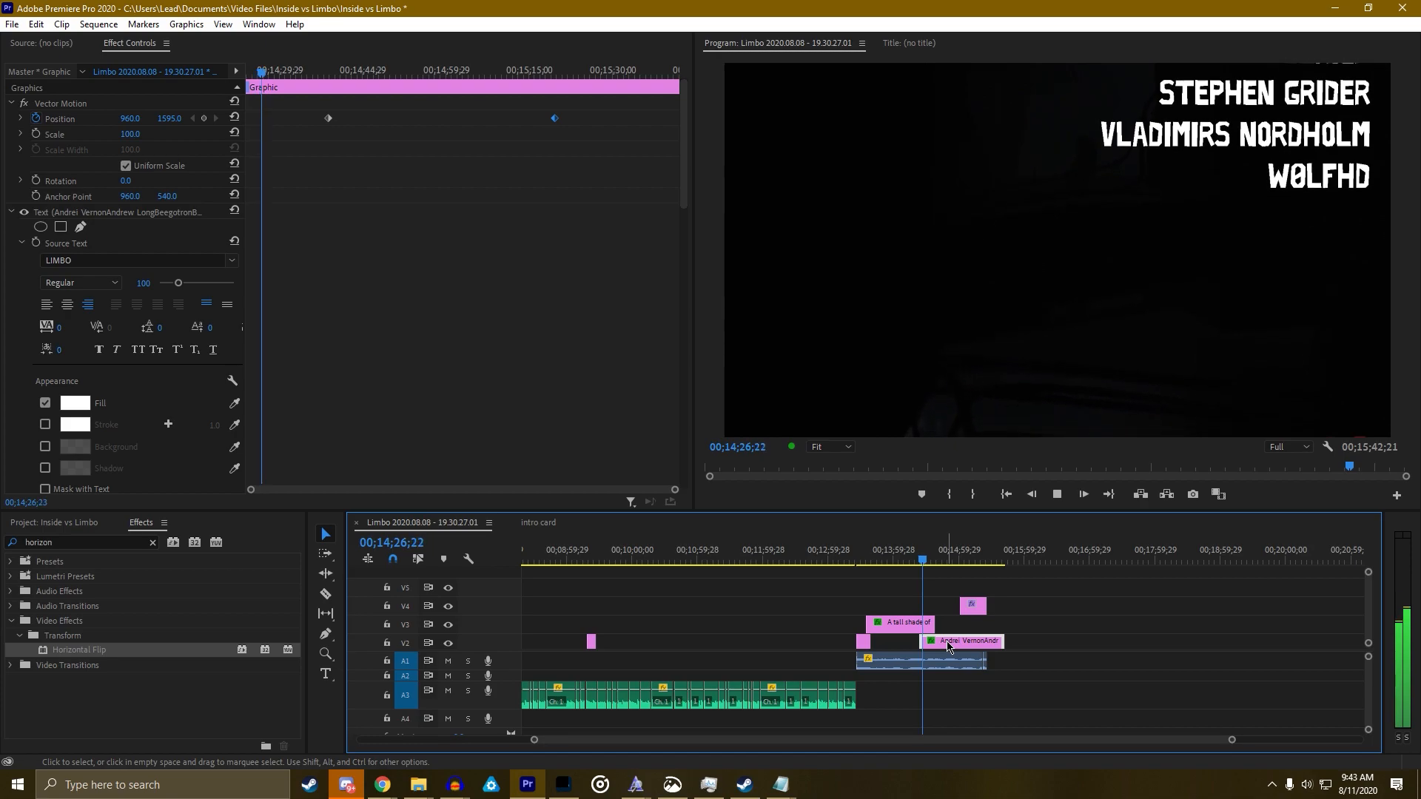
drag(328, 118, 280, 124)
drag(270, 74, 185, 90)
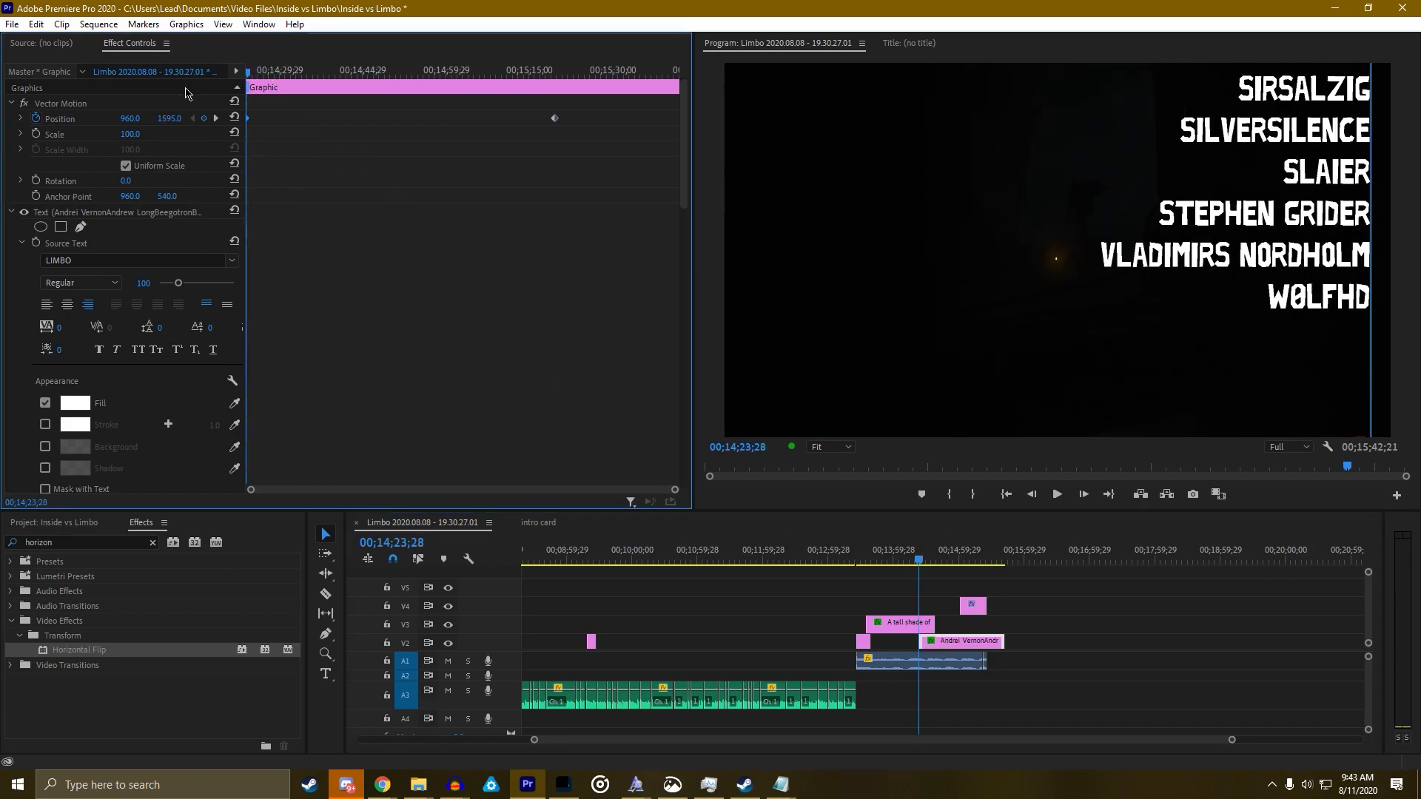
key(space)
key(space)
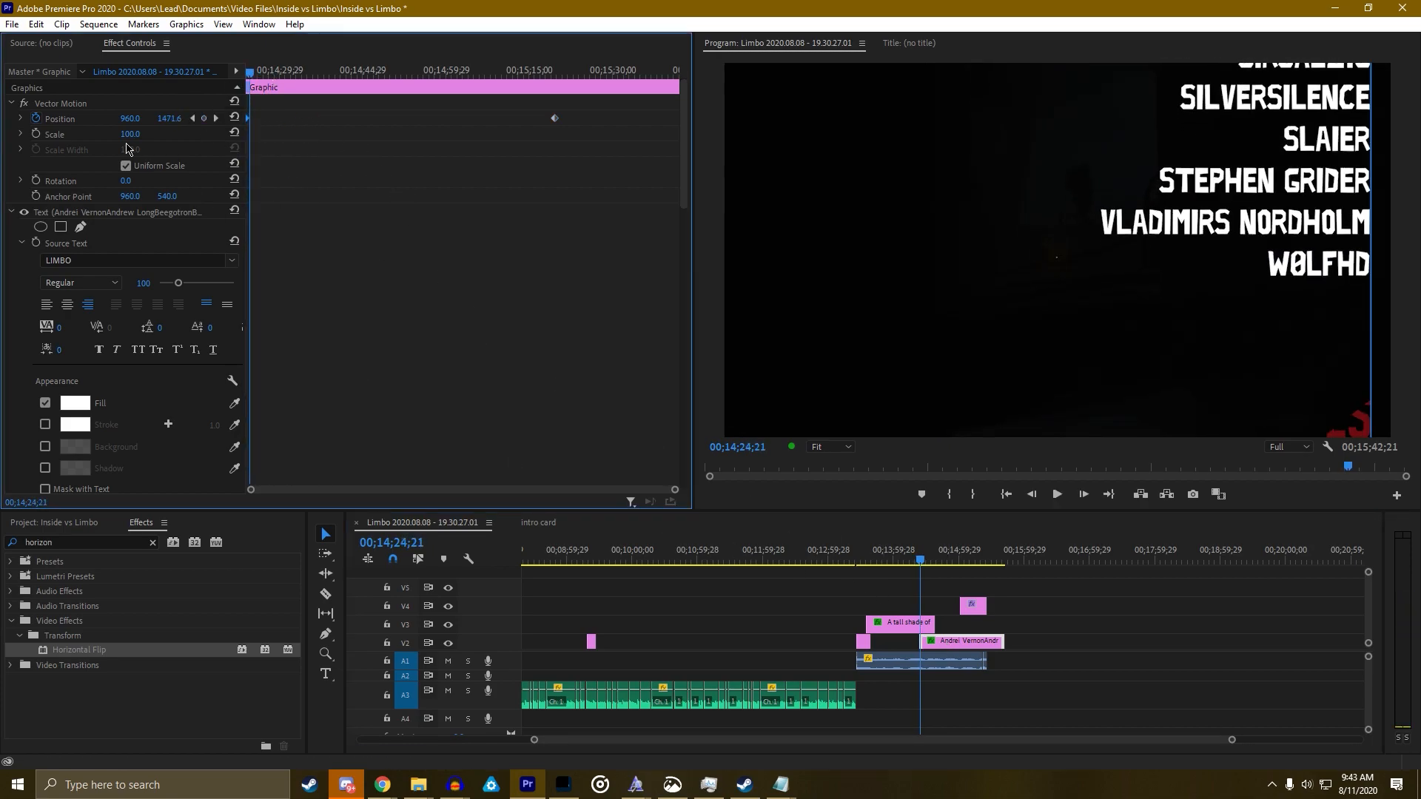
Delete Mask (1) under Opacity so the red GENEROUS SOULS header shows
scroll(326, 251, down, 10)
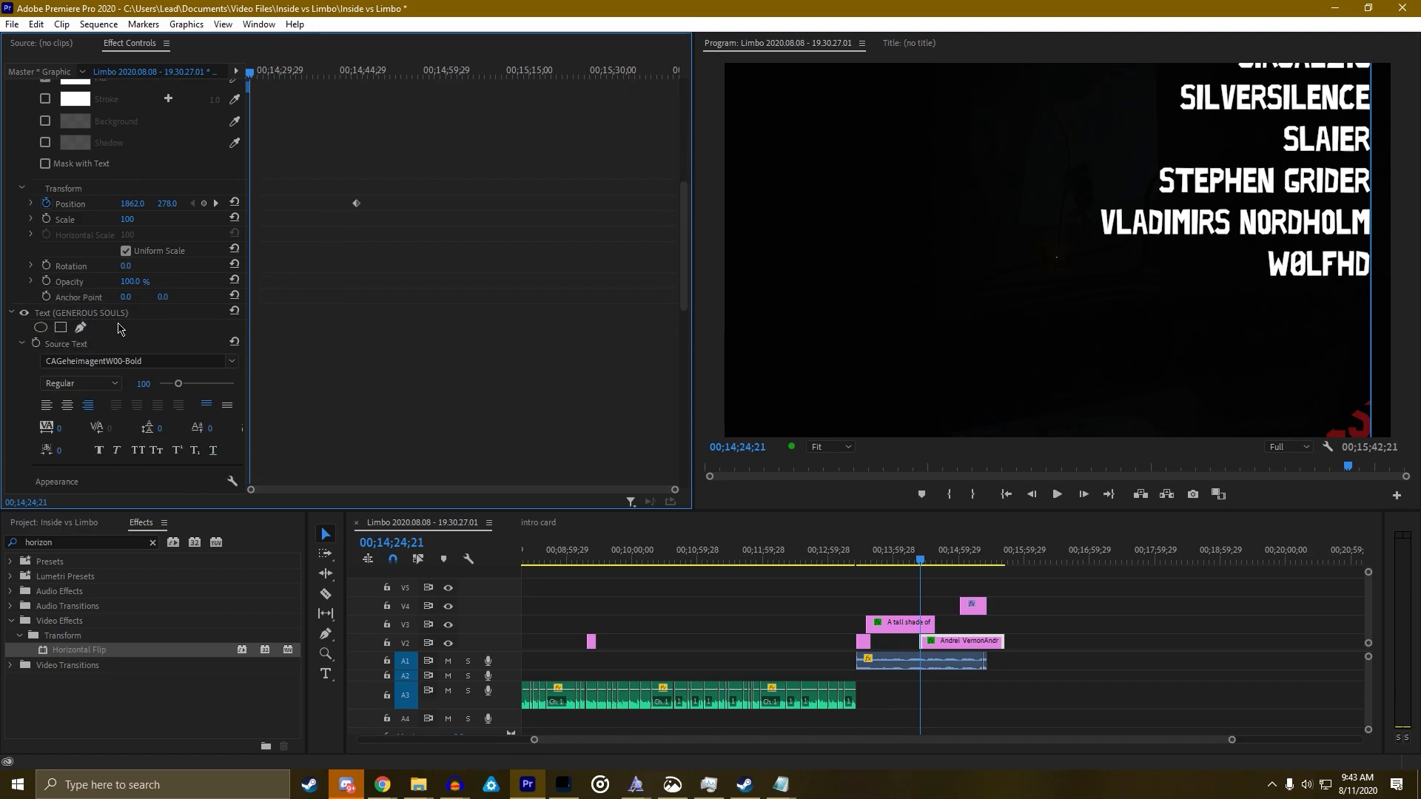
scroll(333, 359, down, 5)
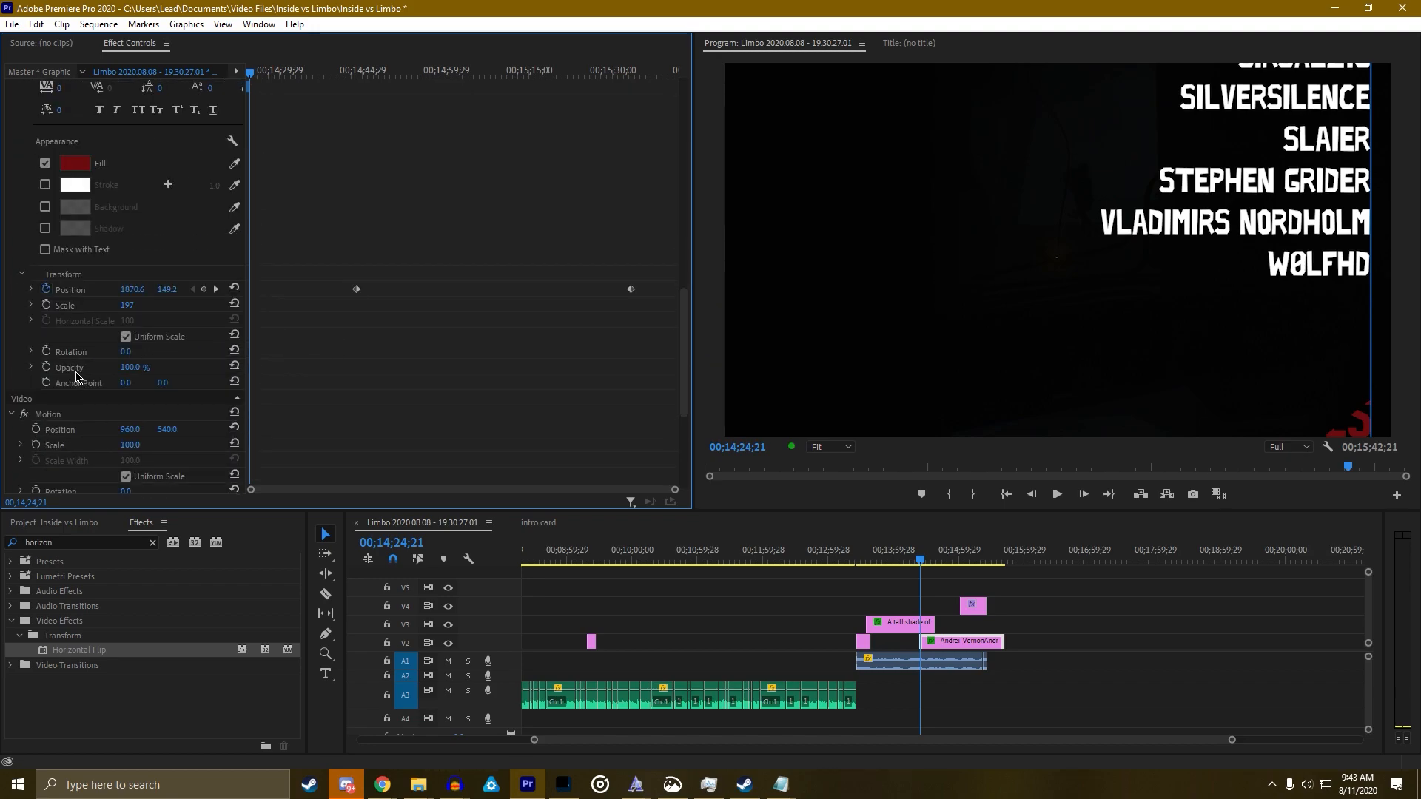
scroll(282, 397, down, 3)
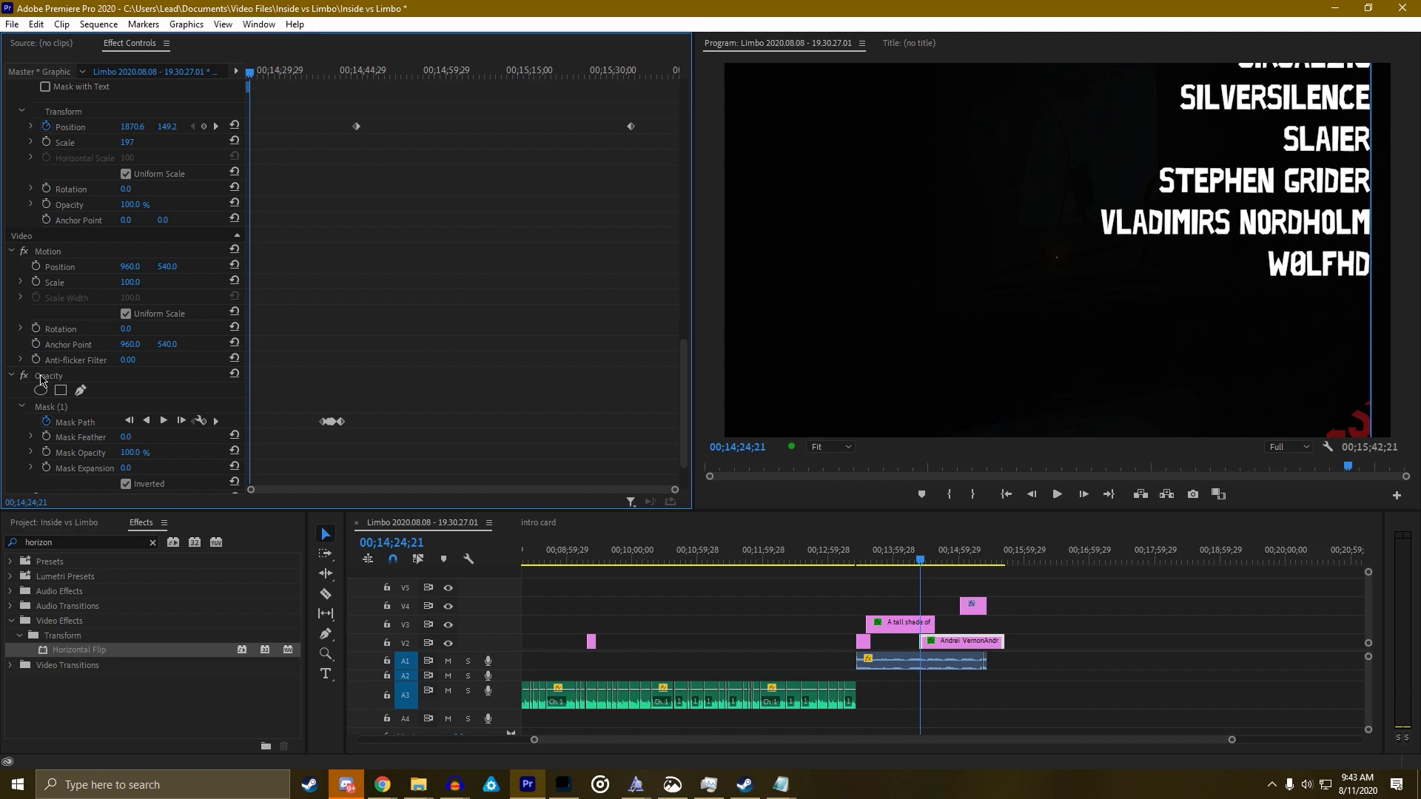
click(53, 406)
key(Delete)
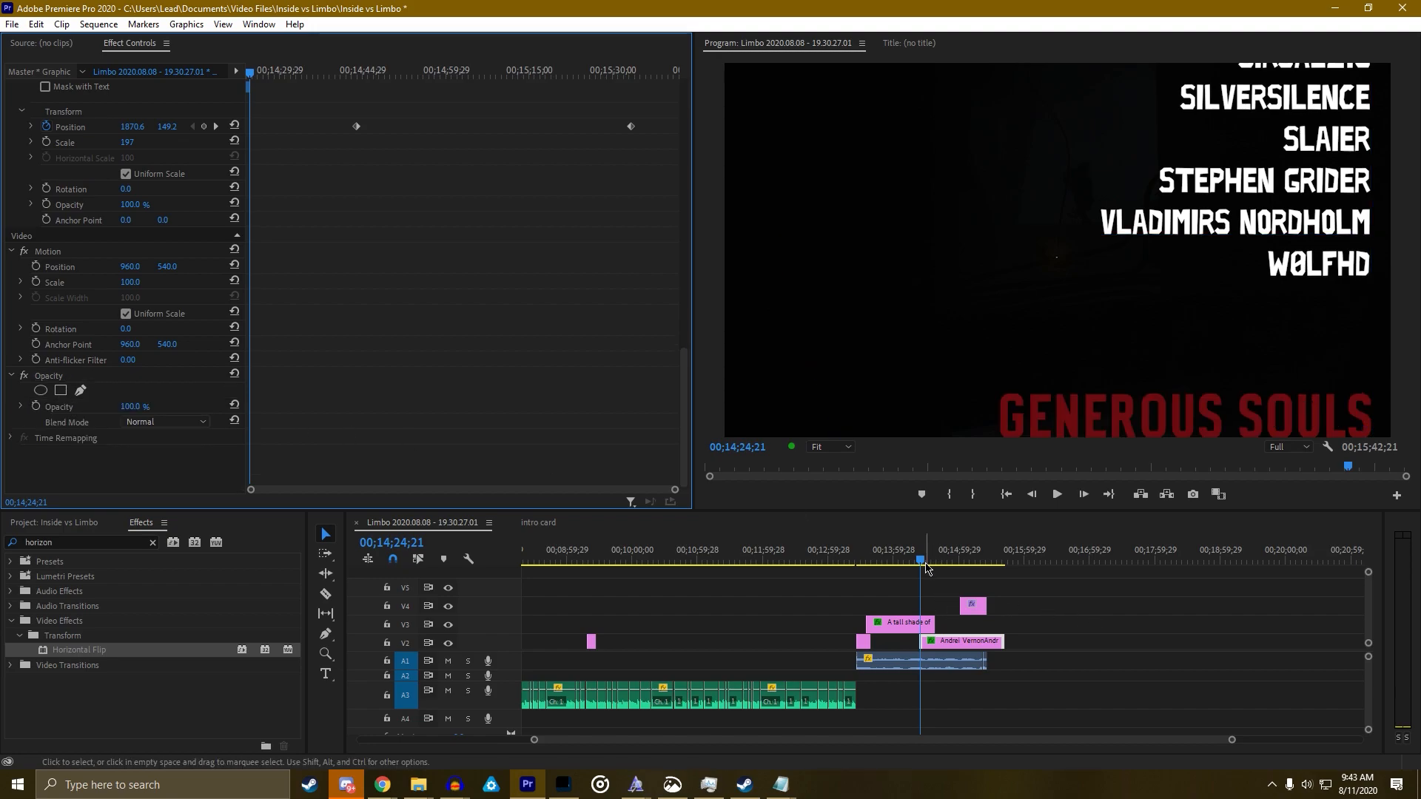
click(917, 562)
Play the maximized Program monitor through the GENEROUS SOULS names, scrubbing back and forward
key(grave)
key(space)
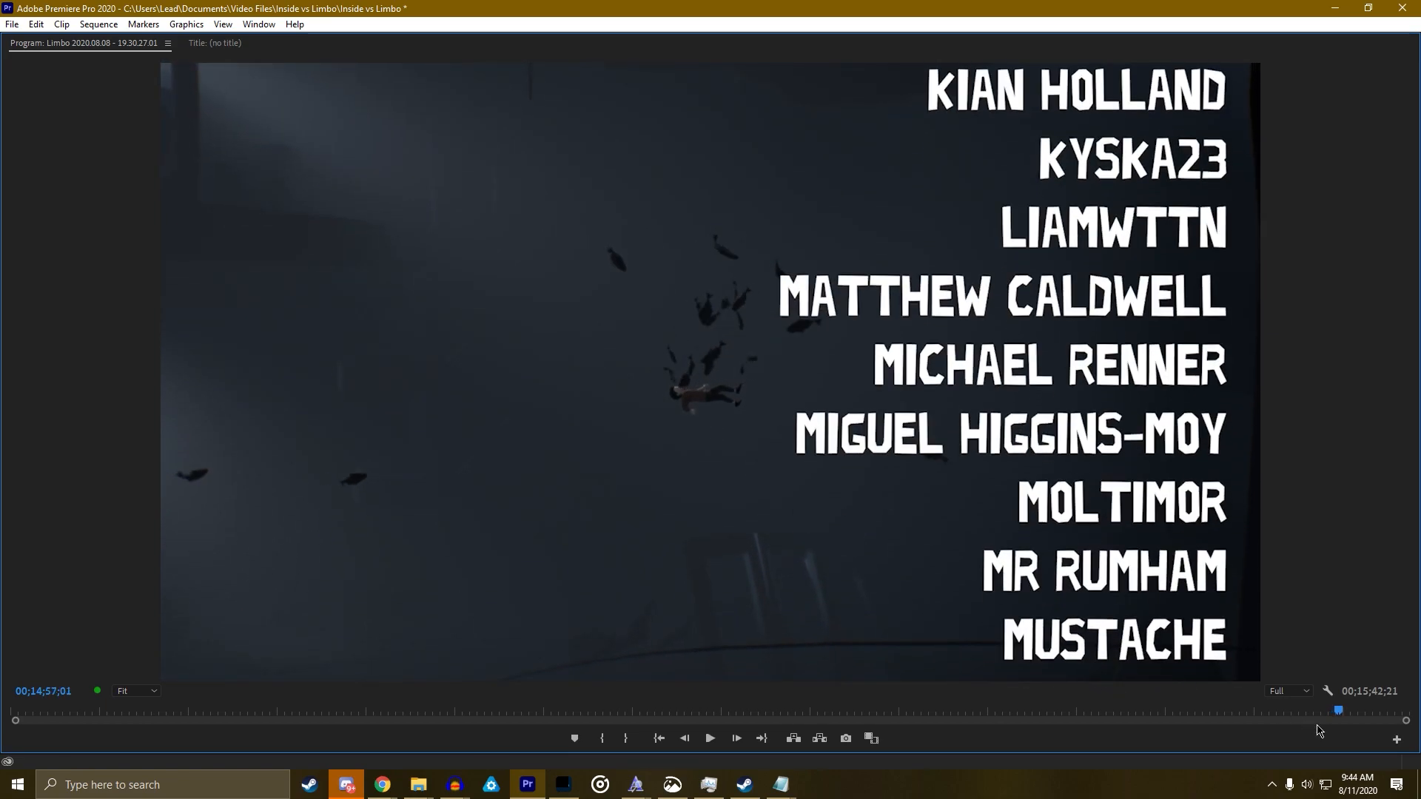
mouse_move(1339, 712)
mouse_down()
mouse_move(1297, 717)
mouse_move(1346, 722)
mouse_up()
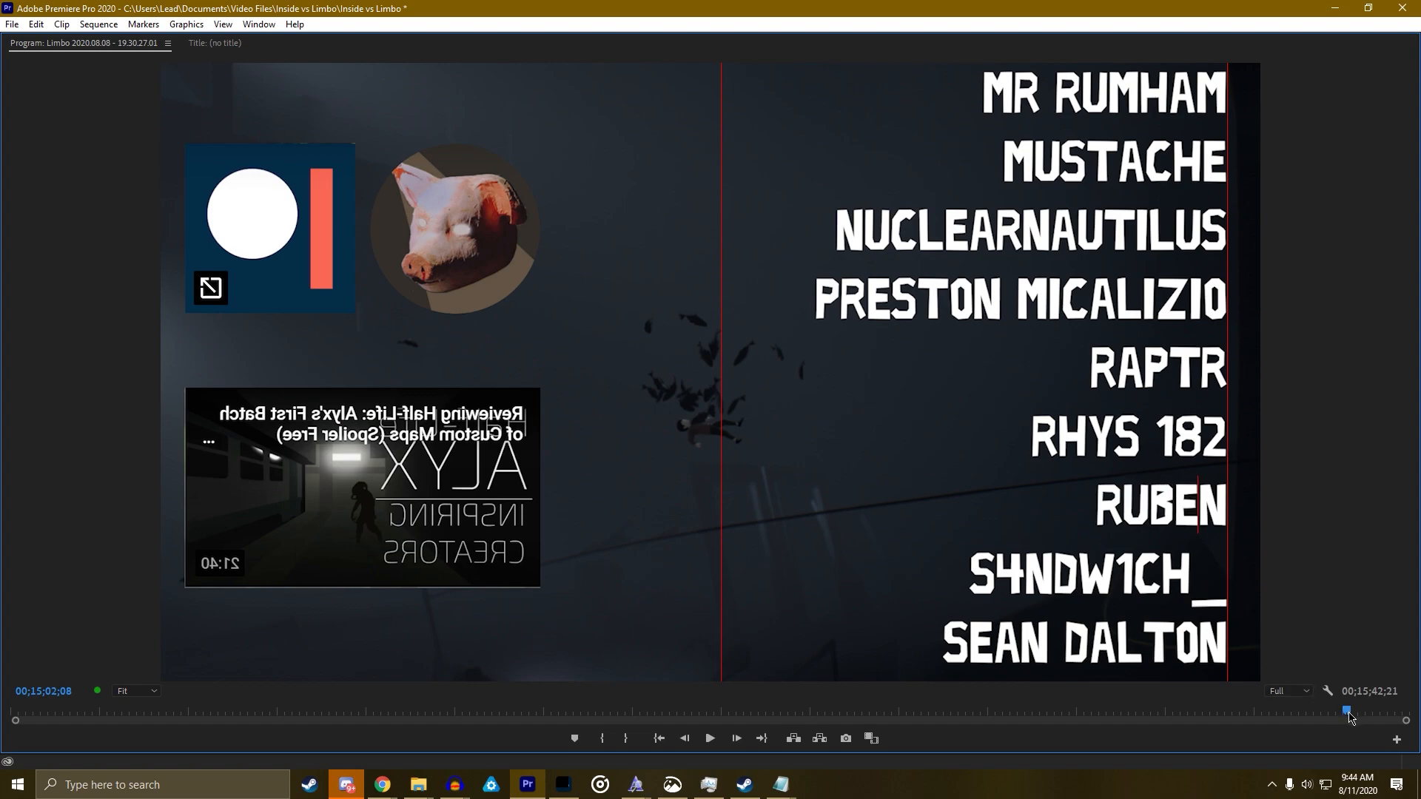
drag(1349, 716, 1273, 730)
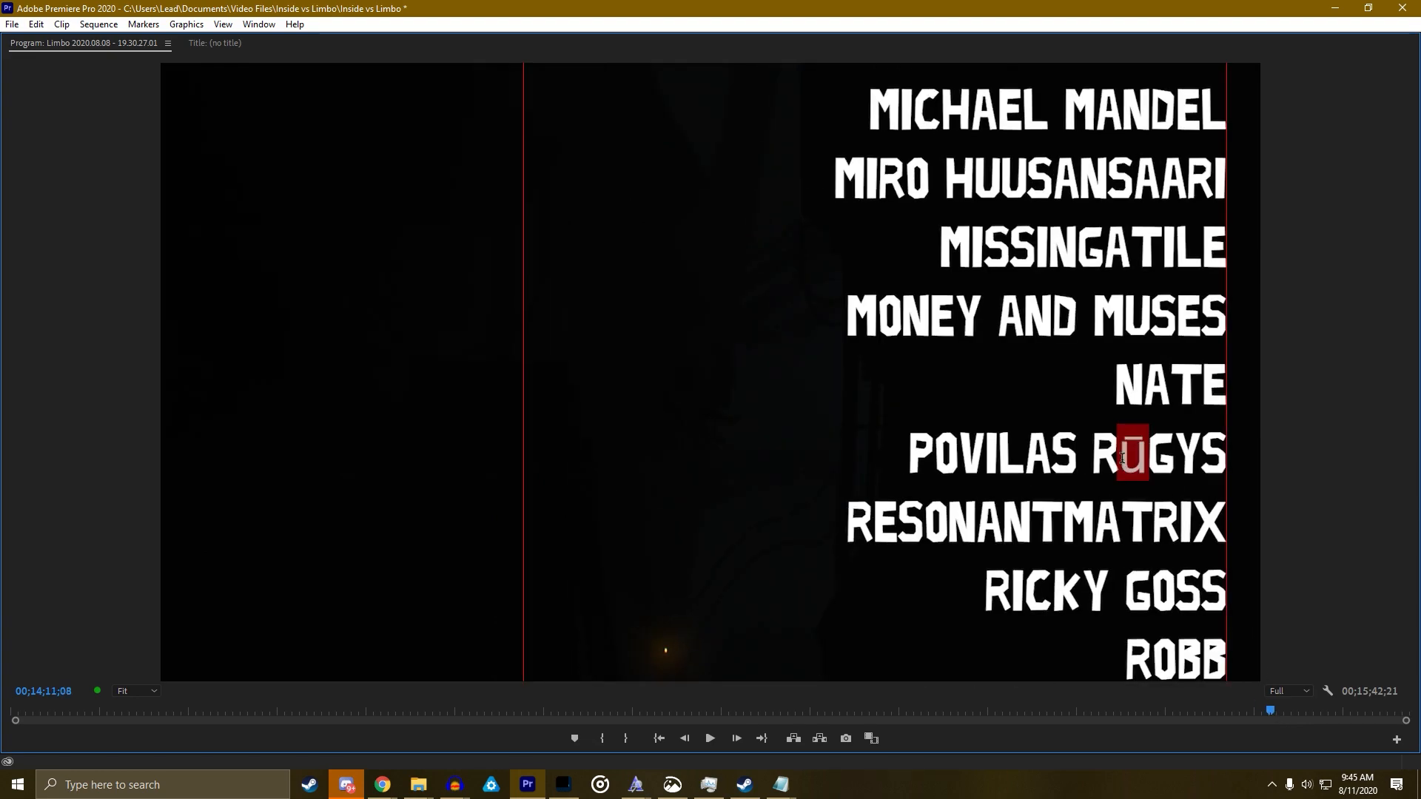
Replace the accented letters in two patron names with plain U, S and C, deleting leftover gaps
text(U)
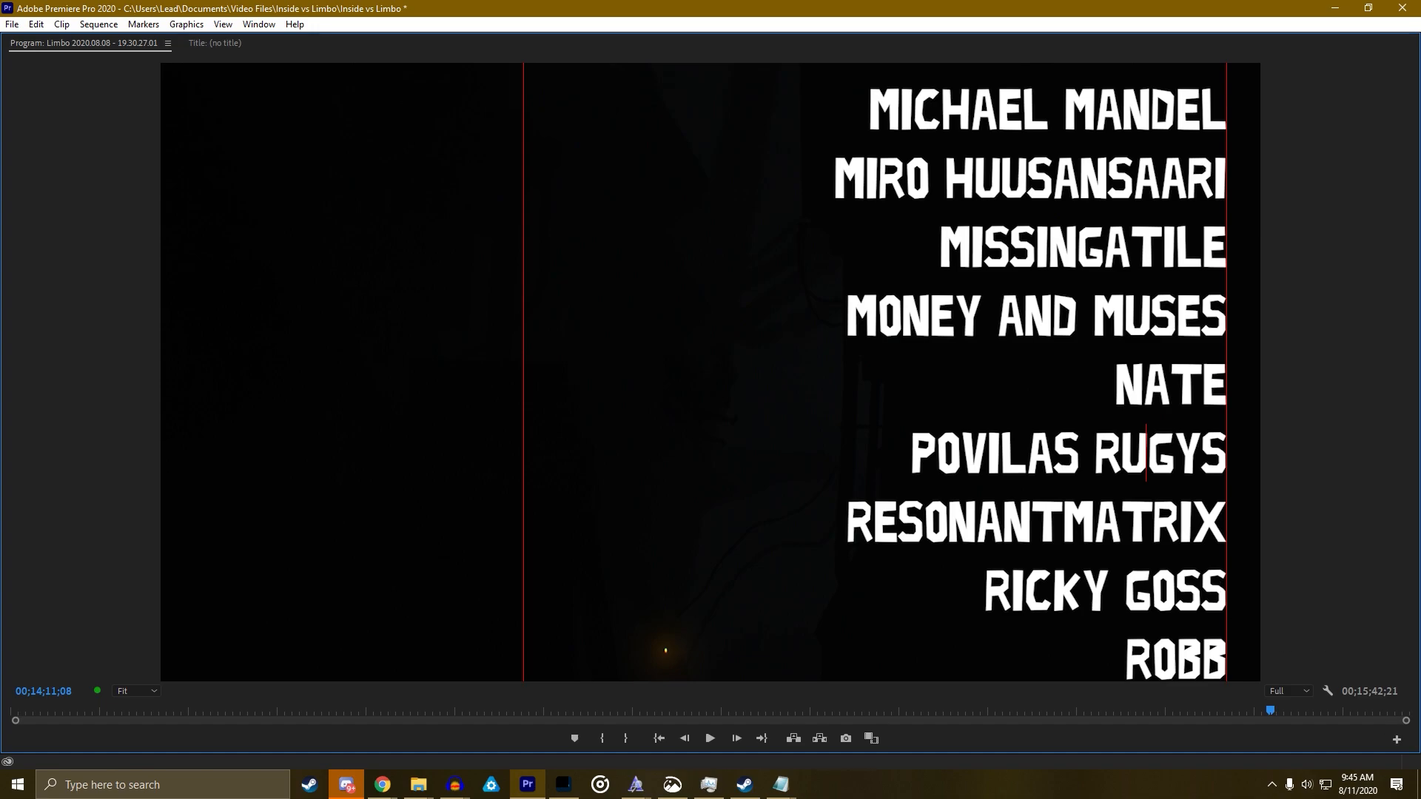
drag(1272, 714, 1267, 714)
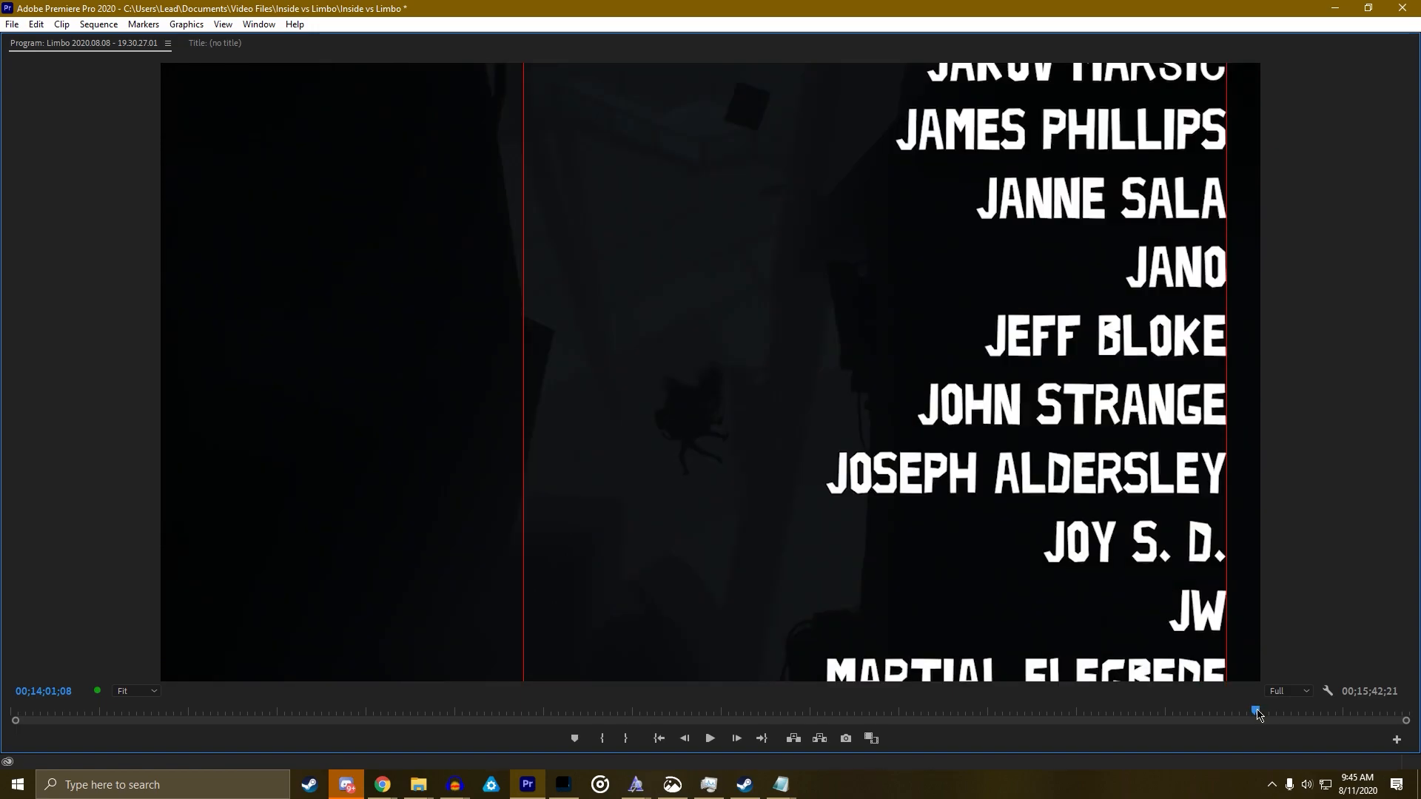
drag(1258, 714, 1252, 714)
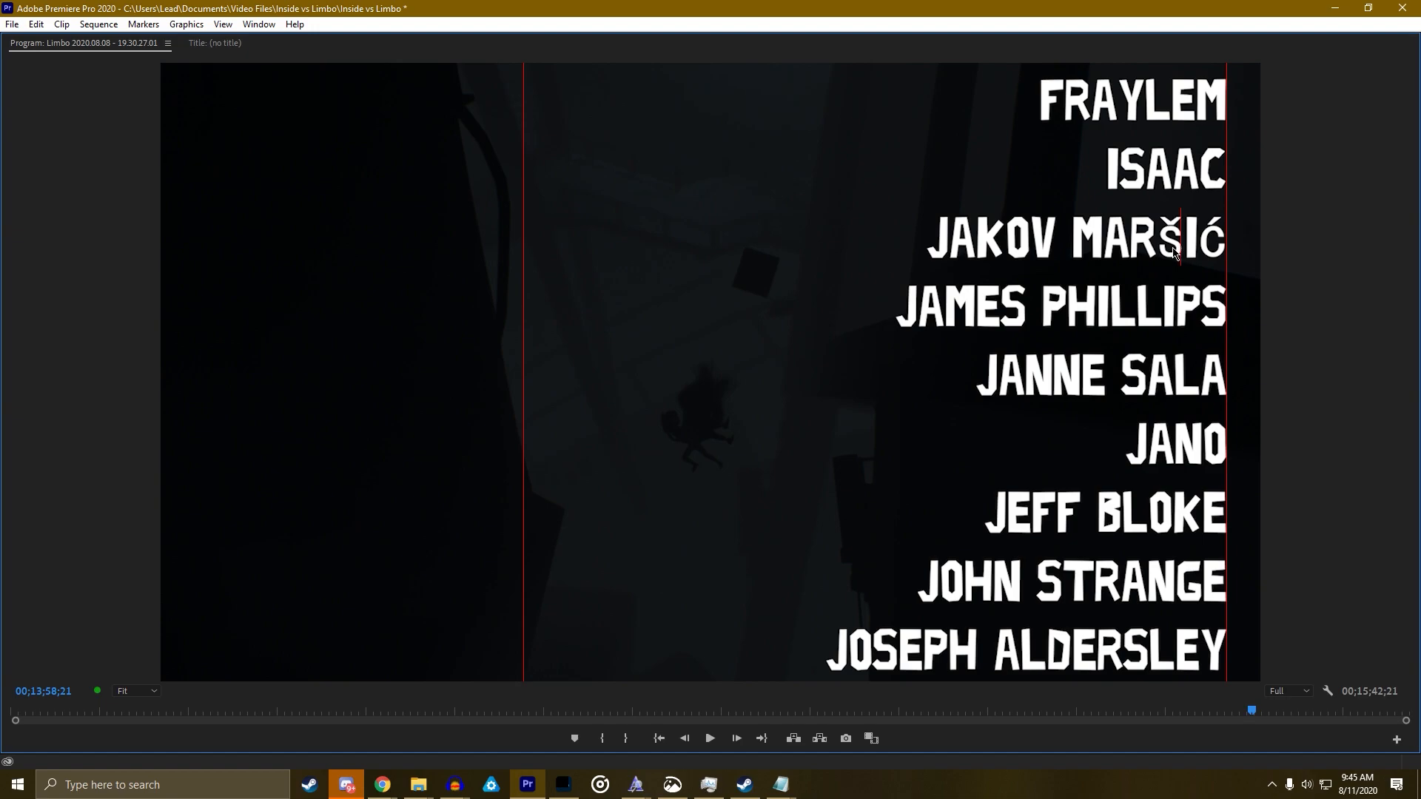
text(S)
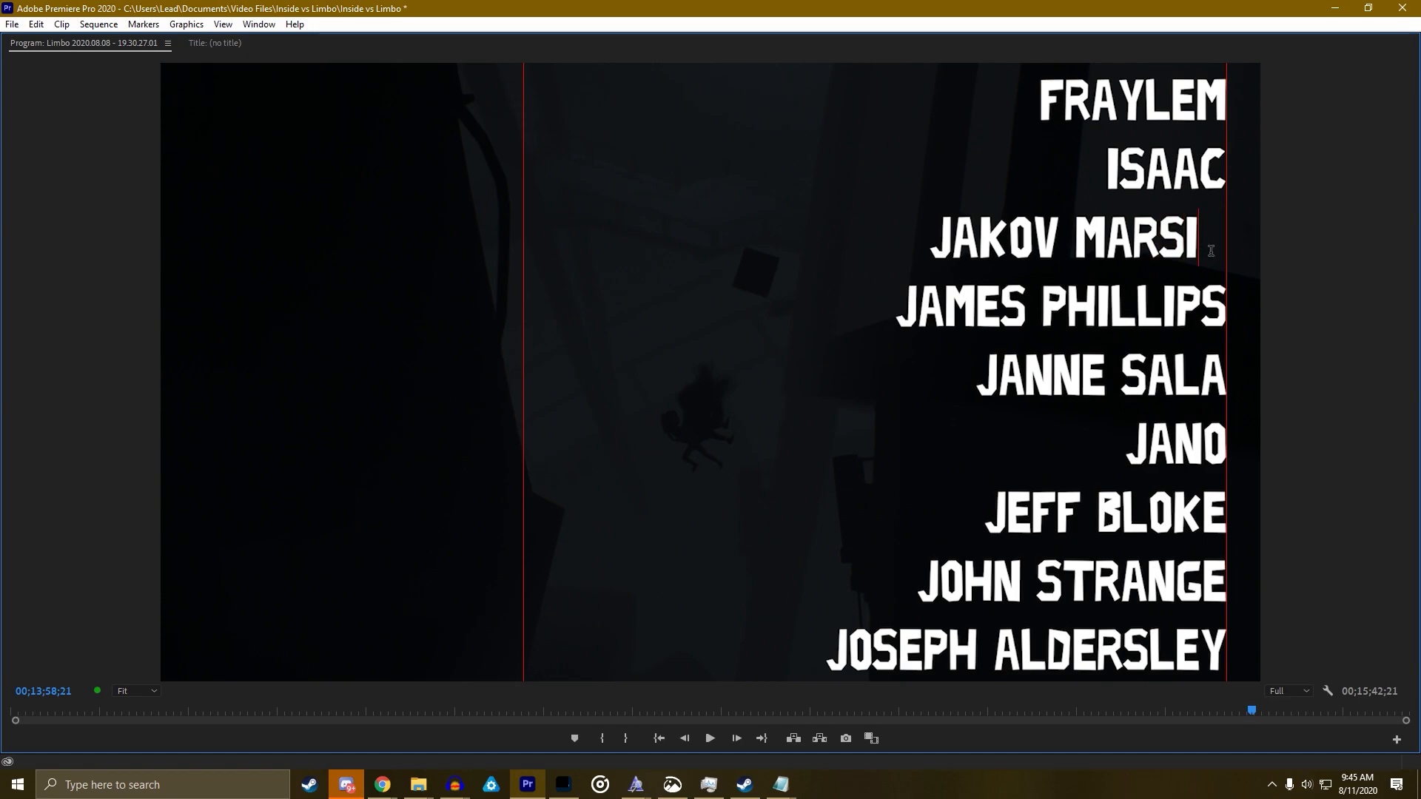
key(Right)
text(C)
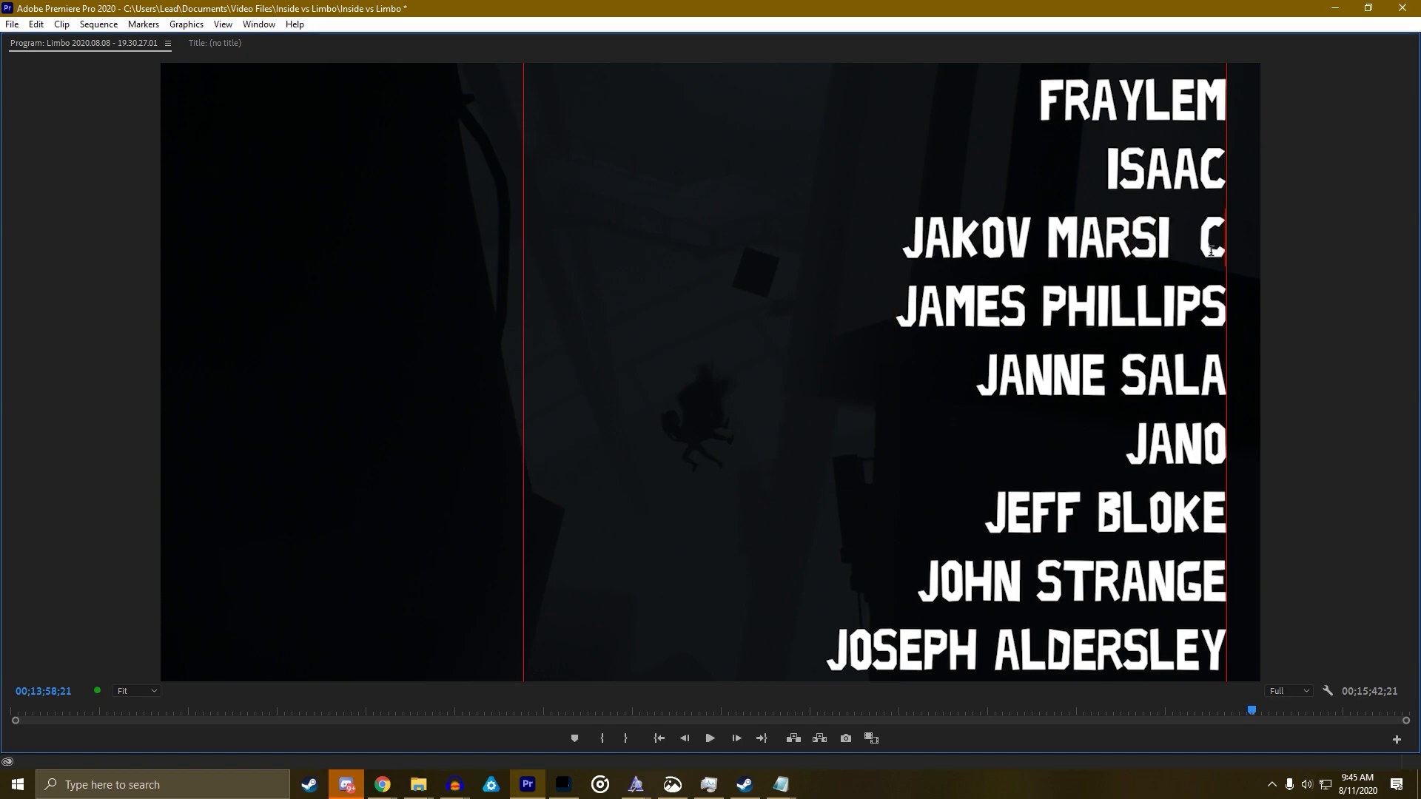
key(Delete)
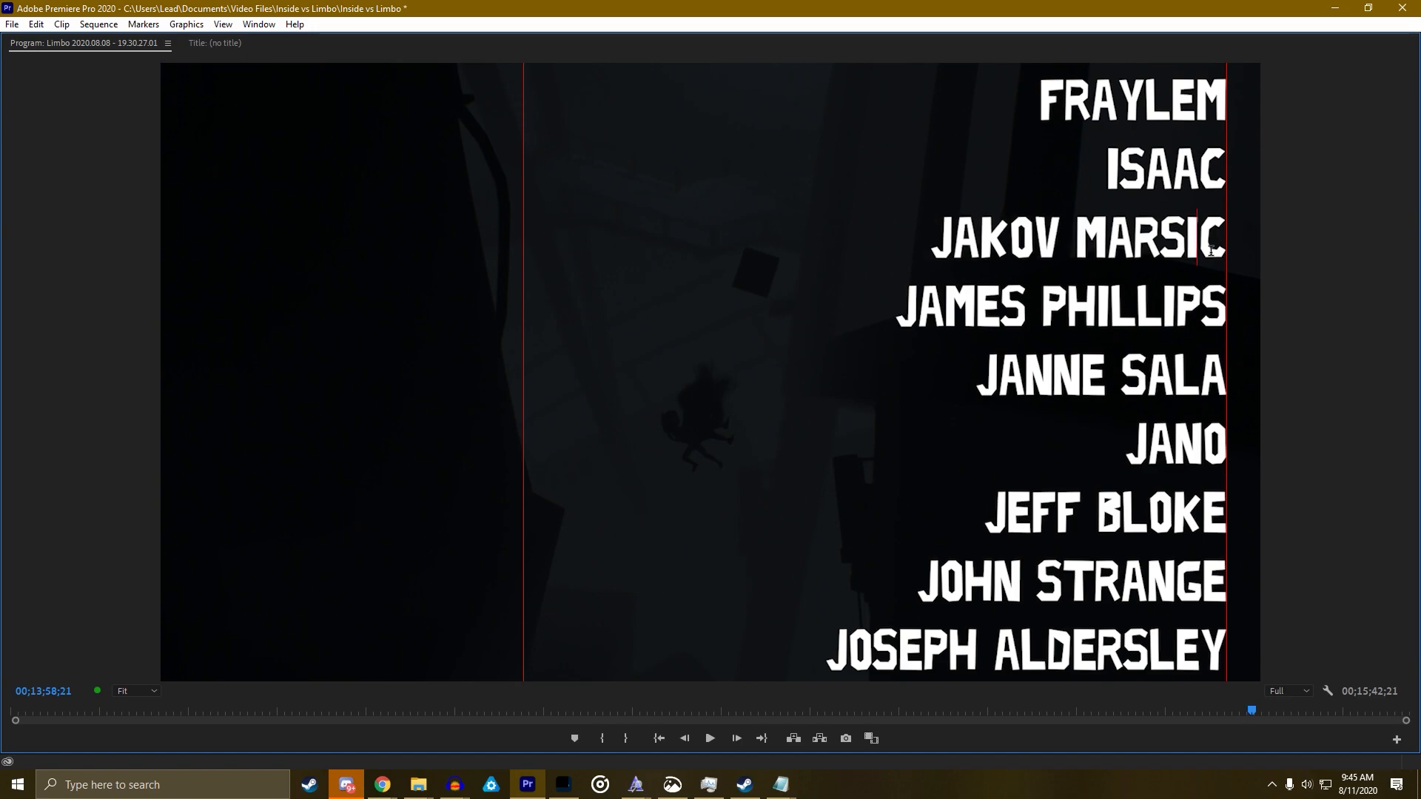
drag(1255, 718, 1319, 685)
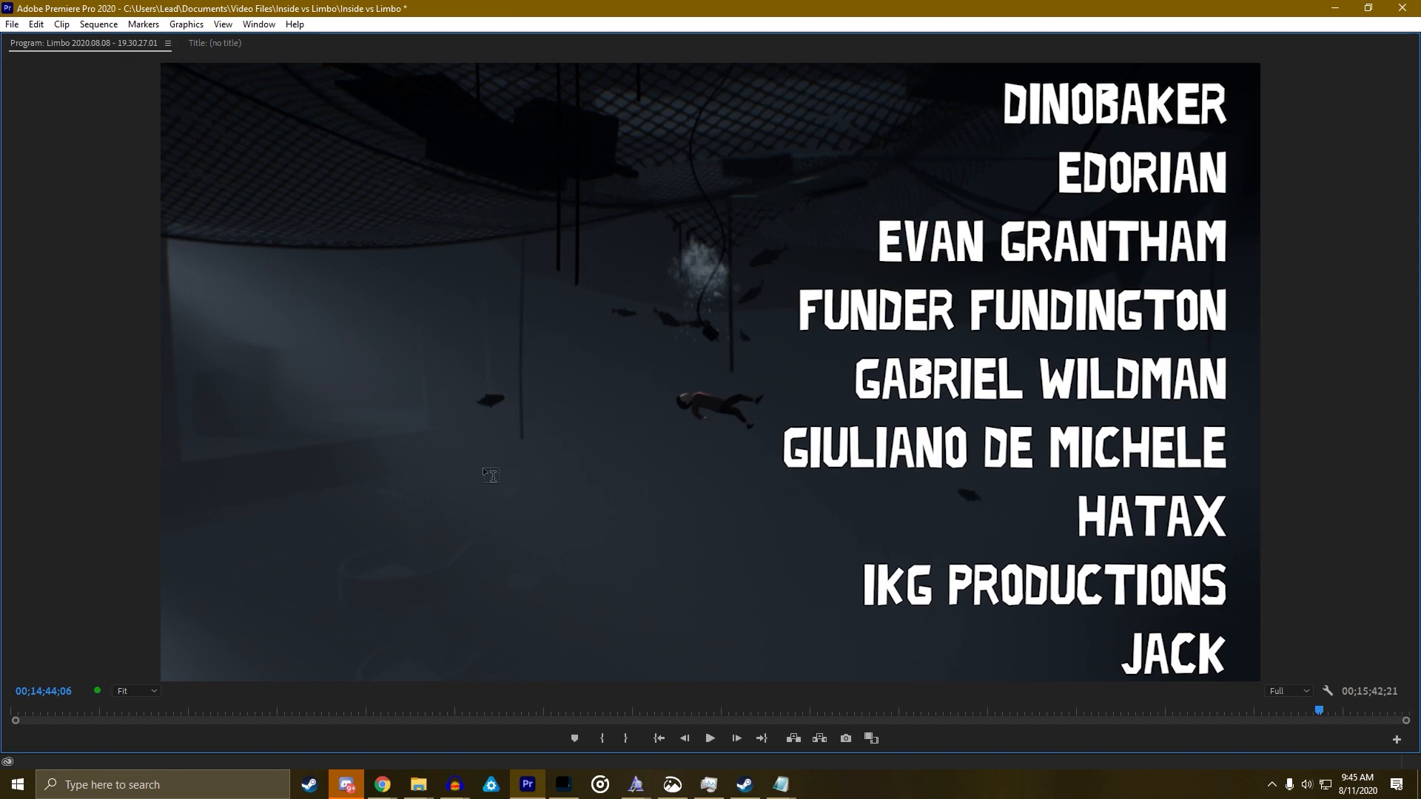
Step out of the full-screen program view toward the normal editing layout
click(456, 437)
Replay the credits maximized from the GENEROUS SOULS header to inspect its spacing
key(grave)
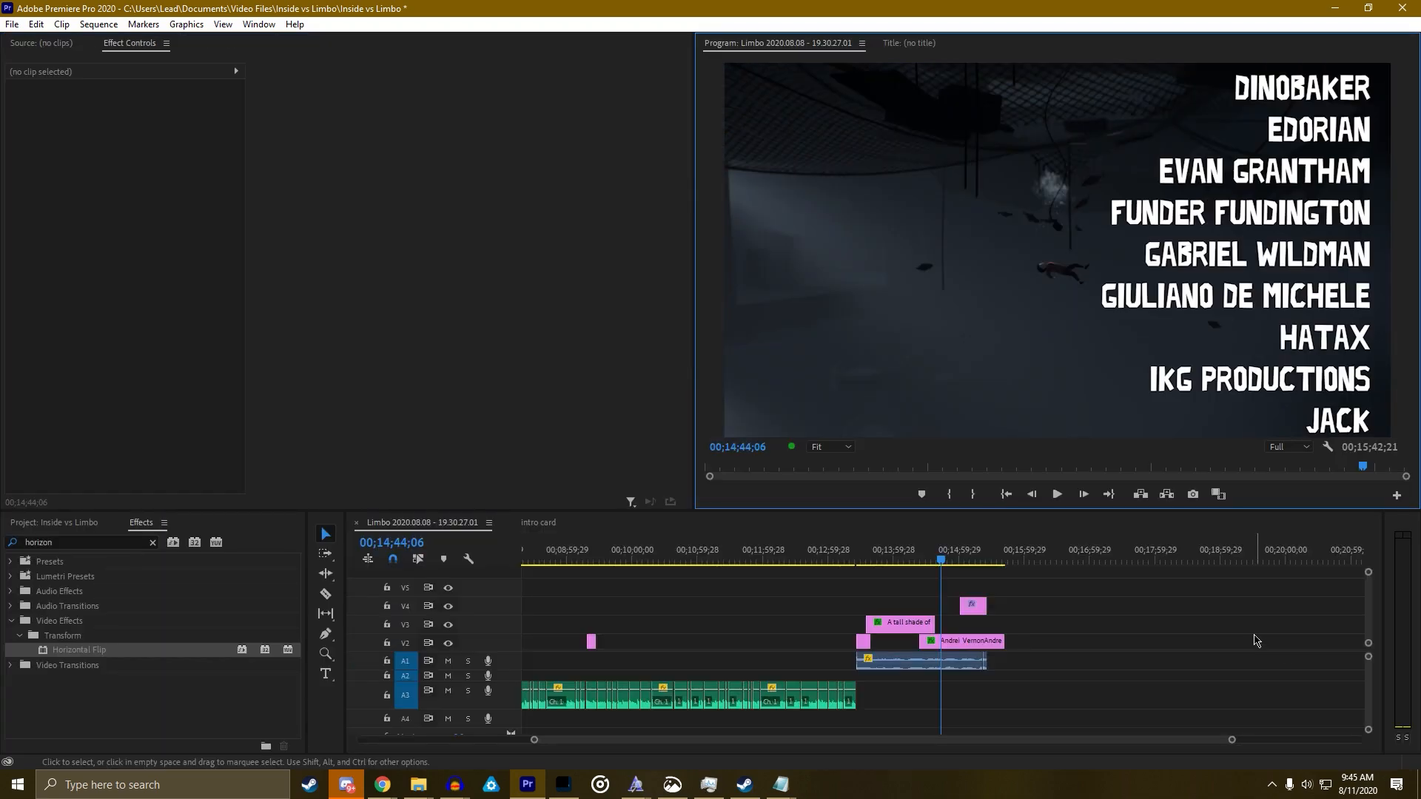
drag(943, 560, 920, 560)
key(grave)
key(space)
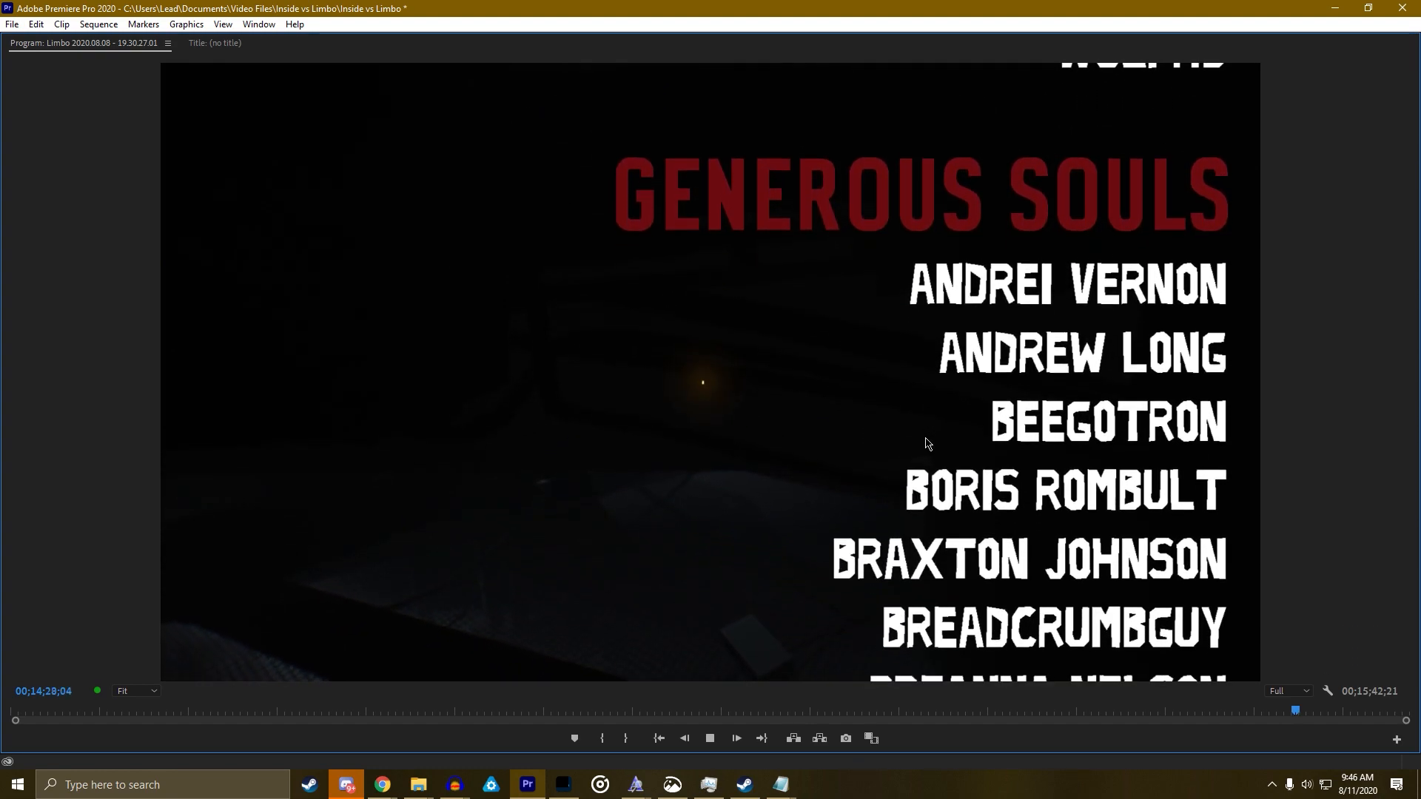
key(space)
Restore the workspace and select the V2 credits clip to load it in Effect Controls
scroll(834, 379, up, 19)
scroll(786, 358, up, 1)
scroll(786, 358, up, 20)
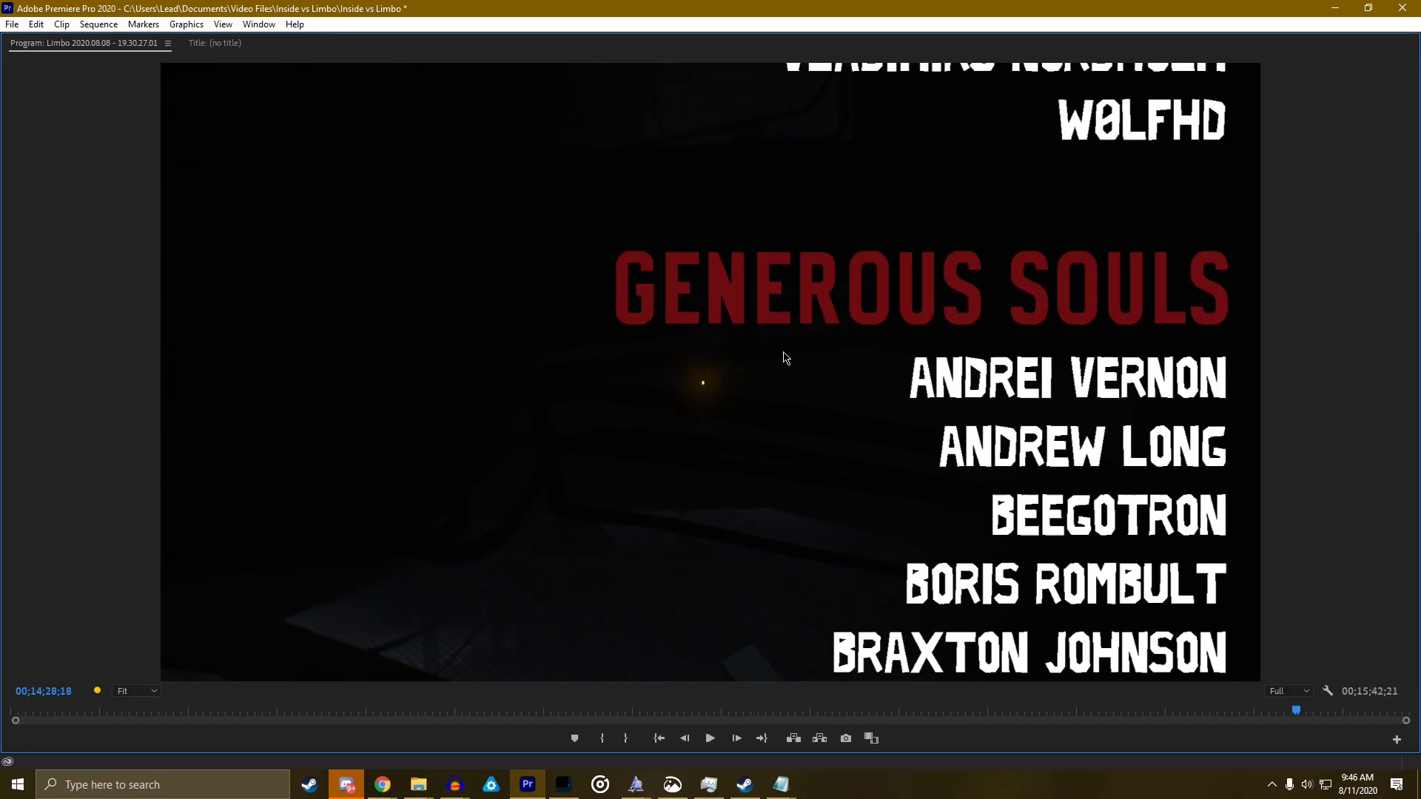
scroll(785, 358, up, 20)
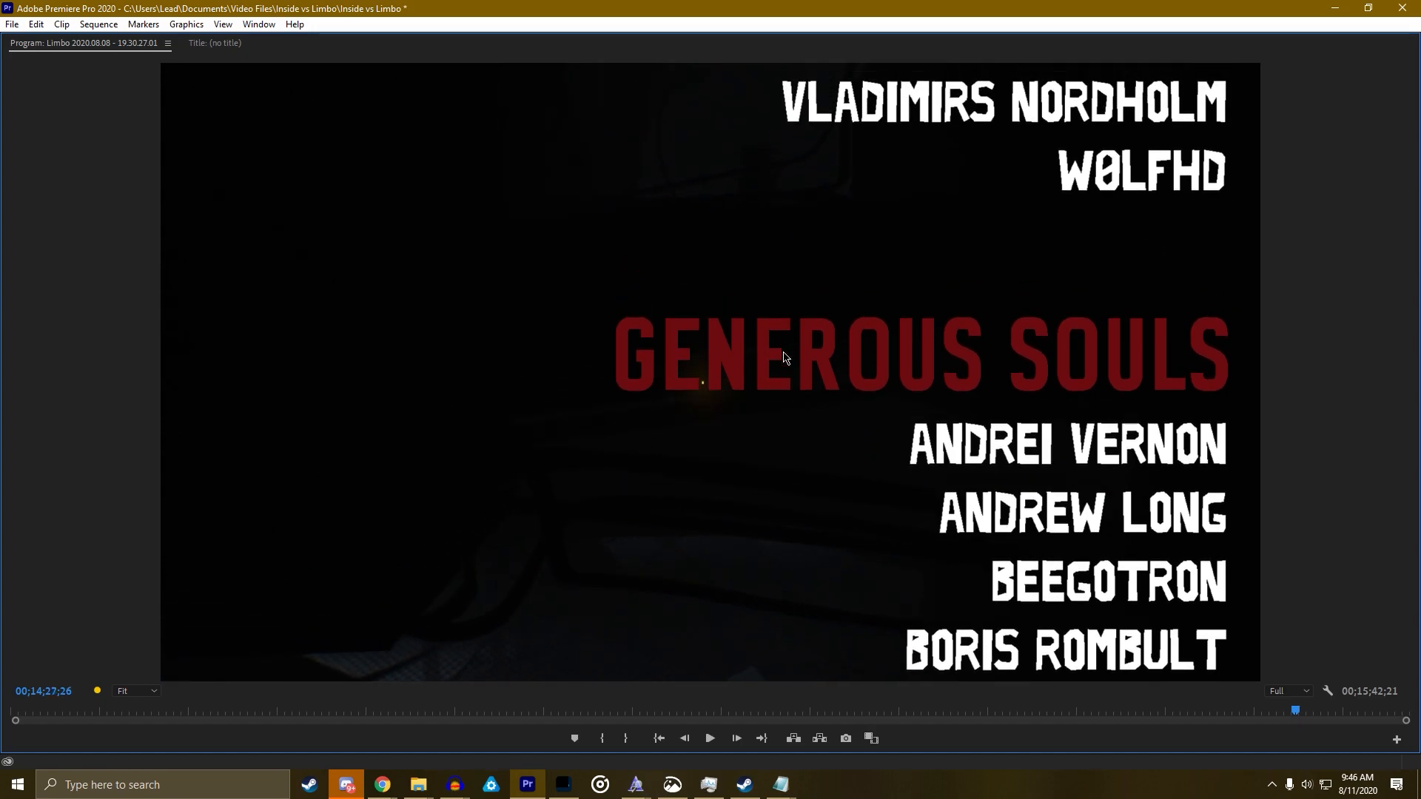
scroll(784, 357, up, 10)
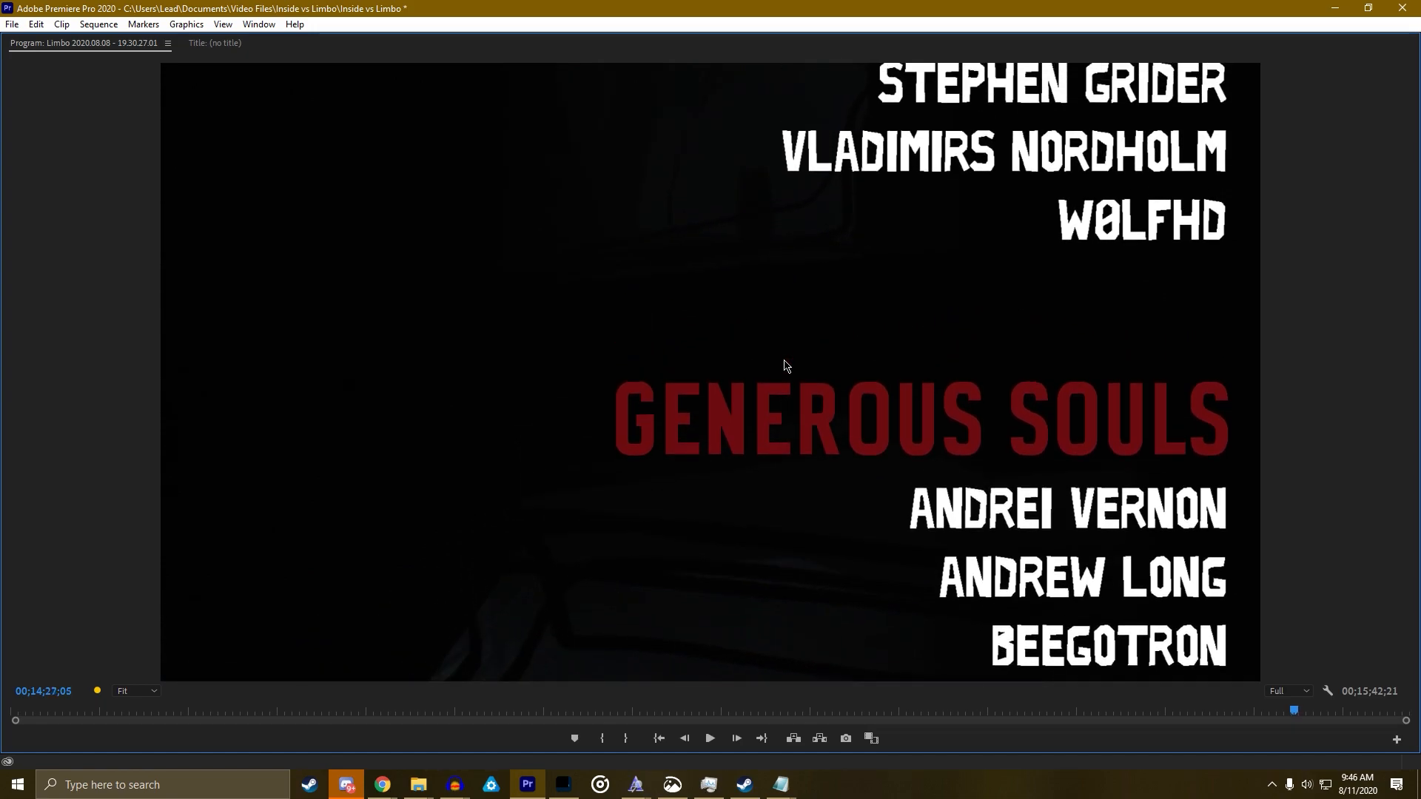
key(grave)
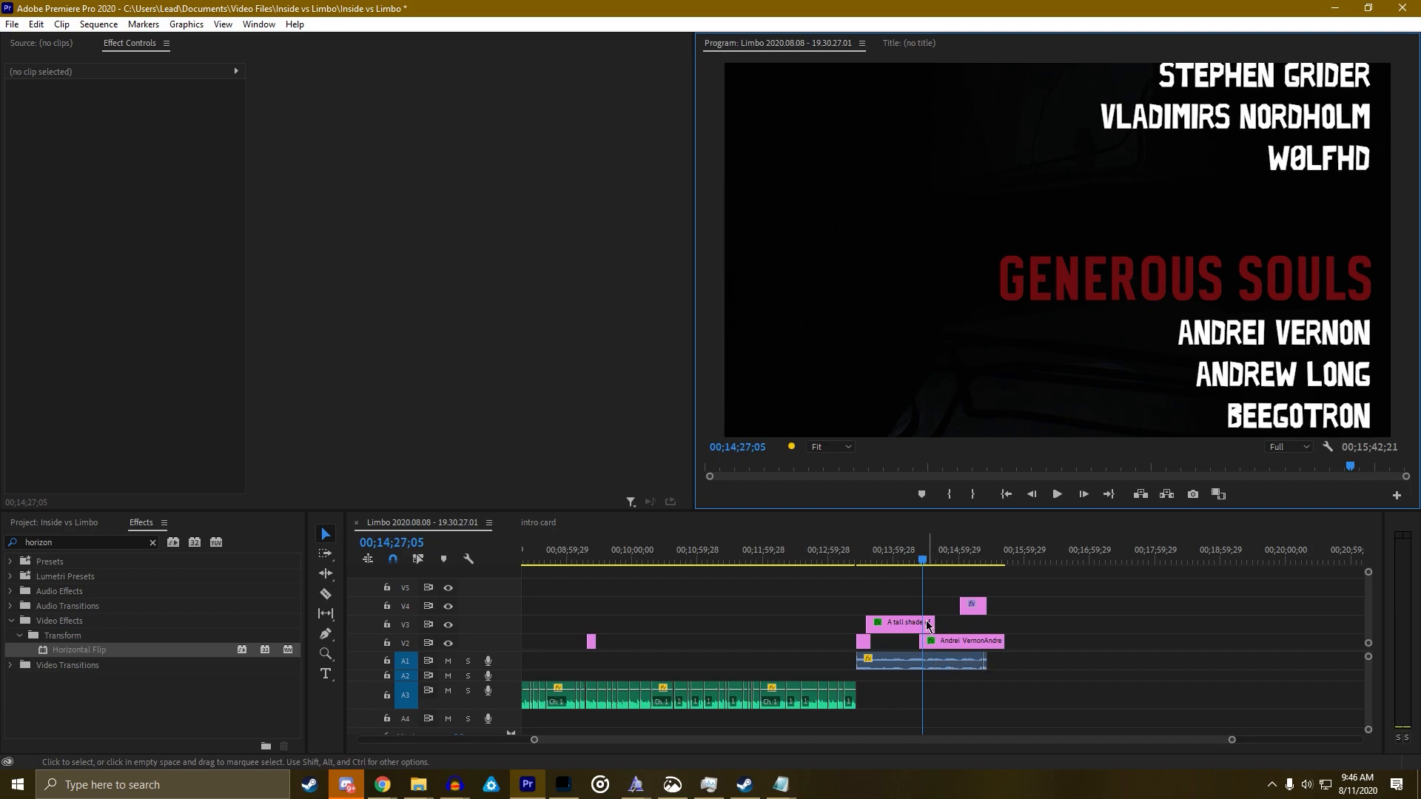
drag(923, 560, 917, 560)
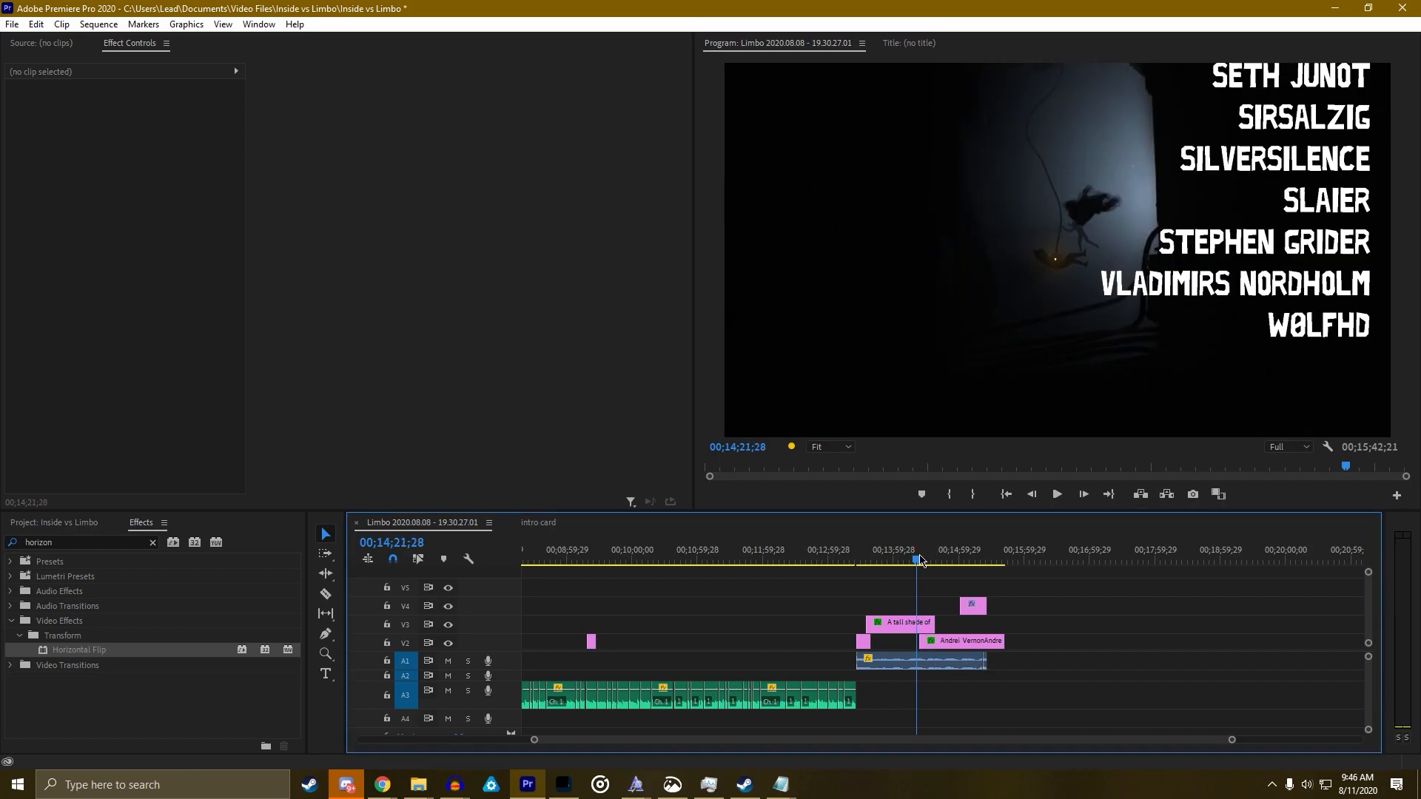
click(941, 642)
Re-time the V2 credits clip by snapping its start to the playhead, checking playback
key(space)
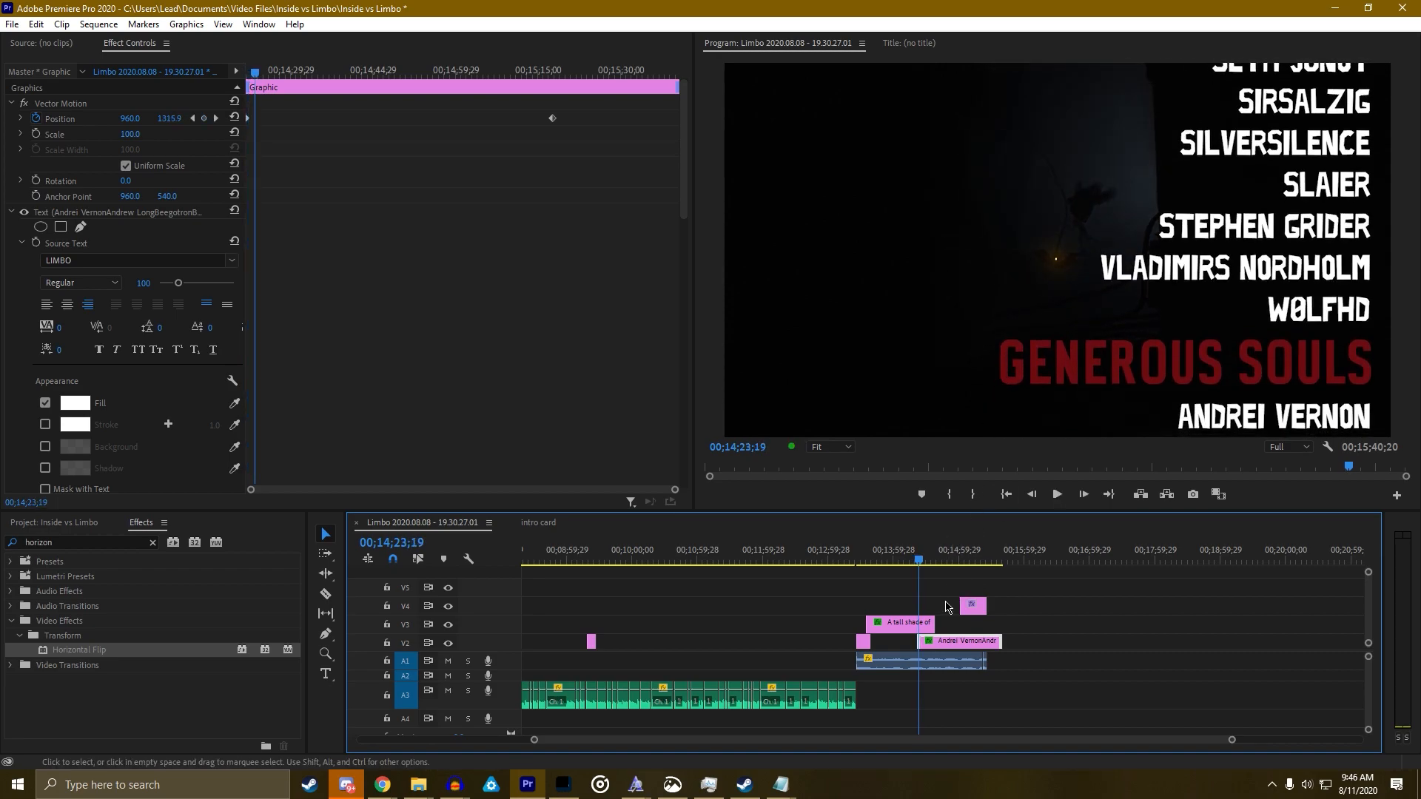
drag(922, 559, 929, 561)
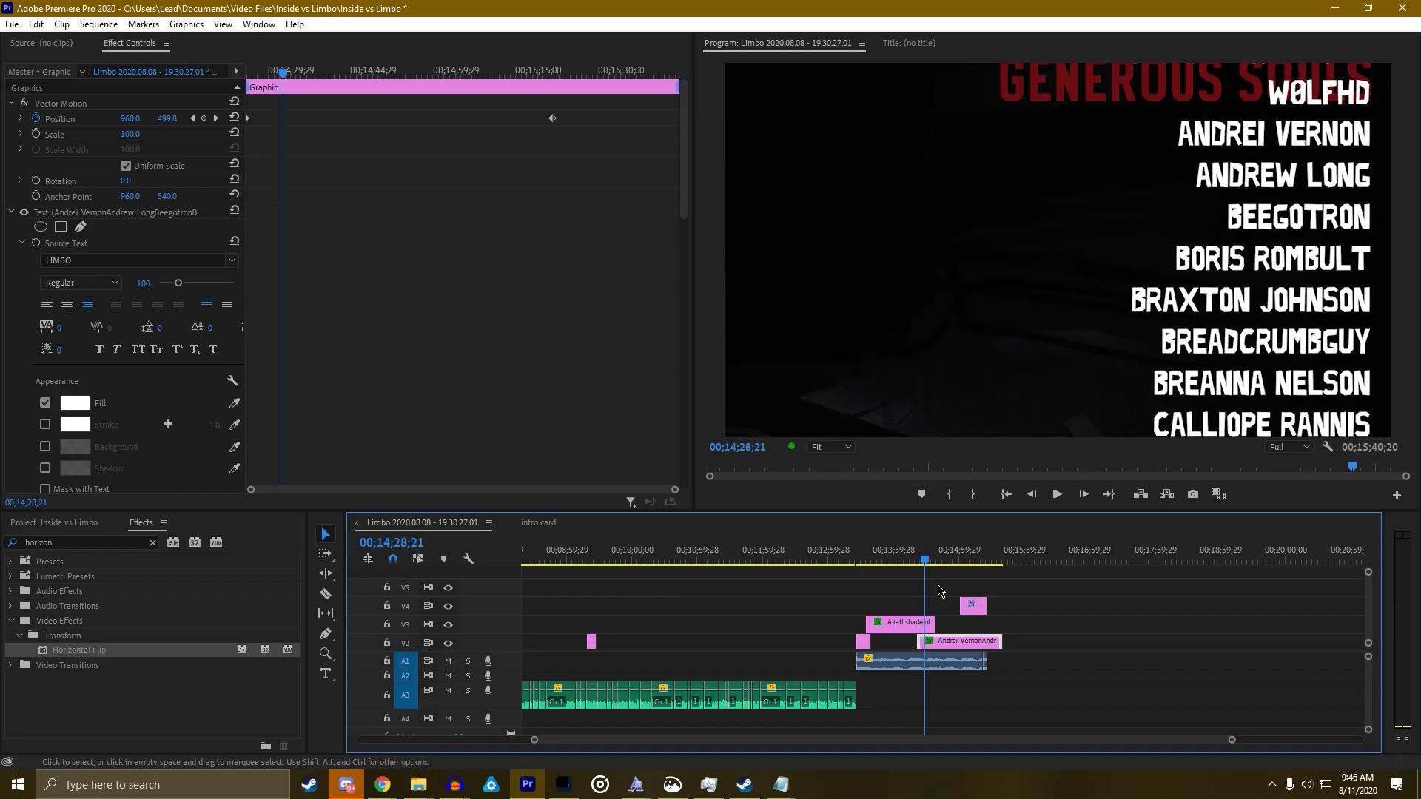
drag(941, 646, 945, 646)
key(space)
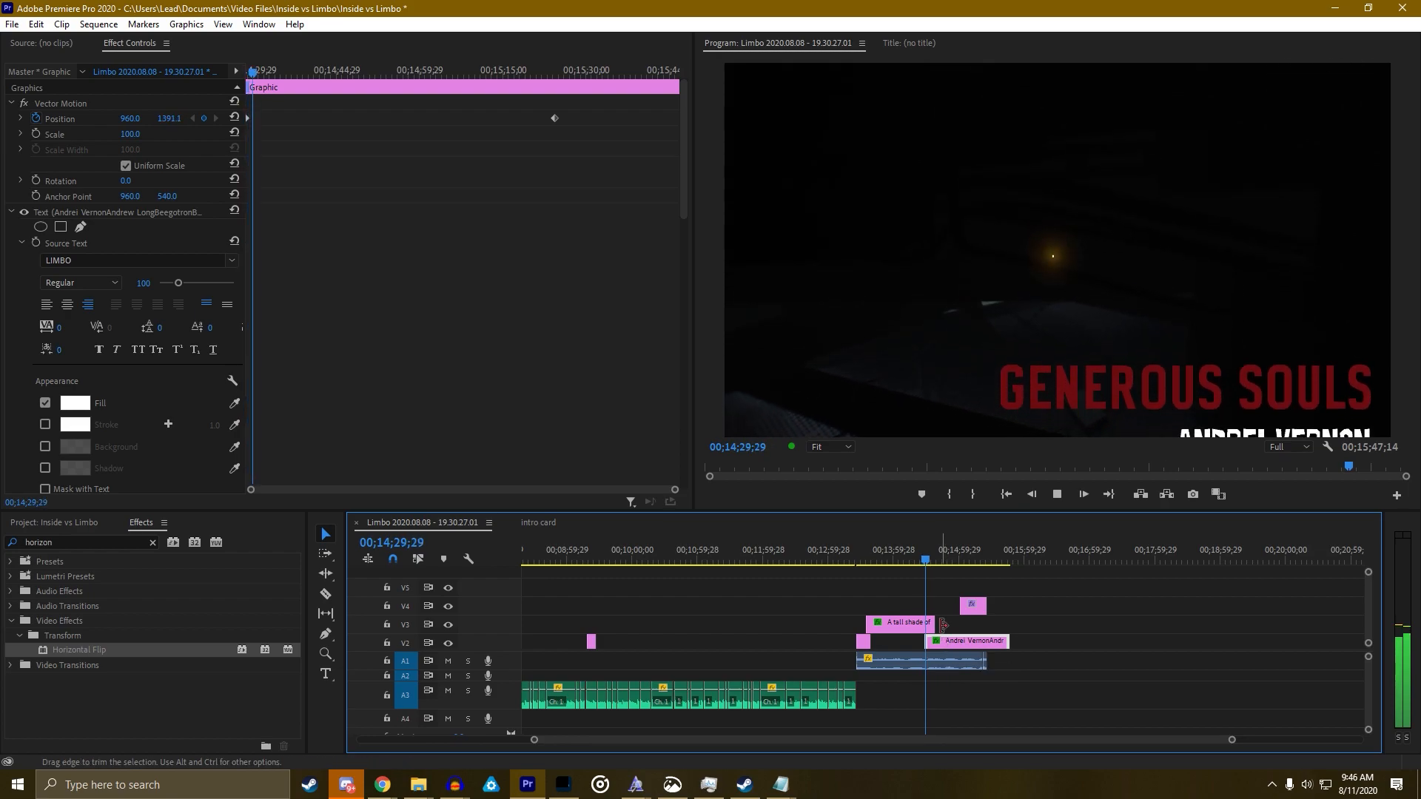
key(space)
drag(924, 561, 922, 562)
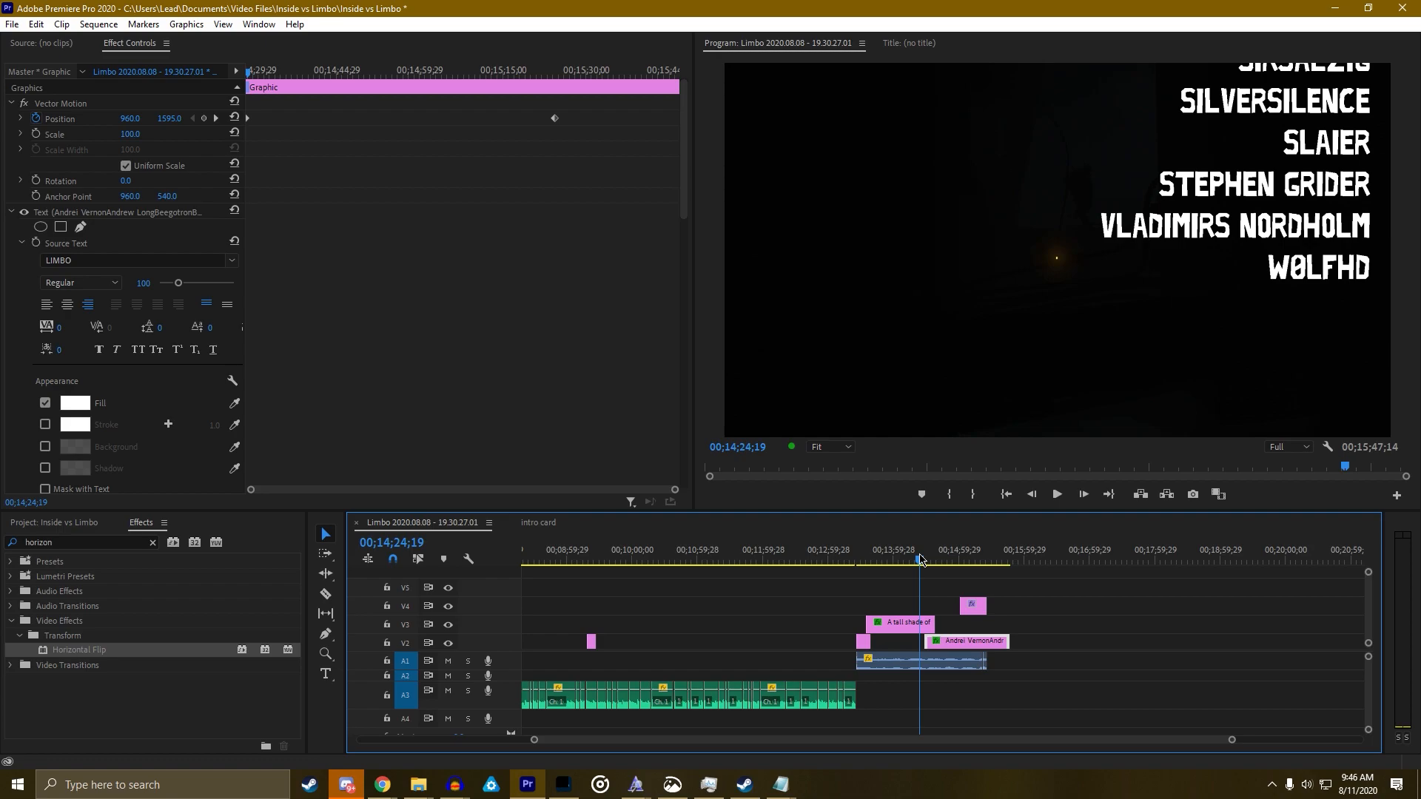
drag(941, 642, 936, 643)
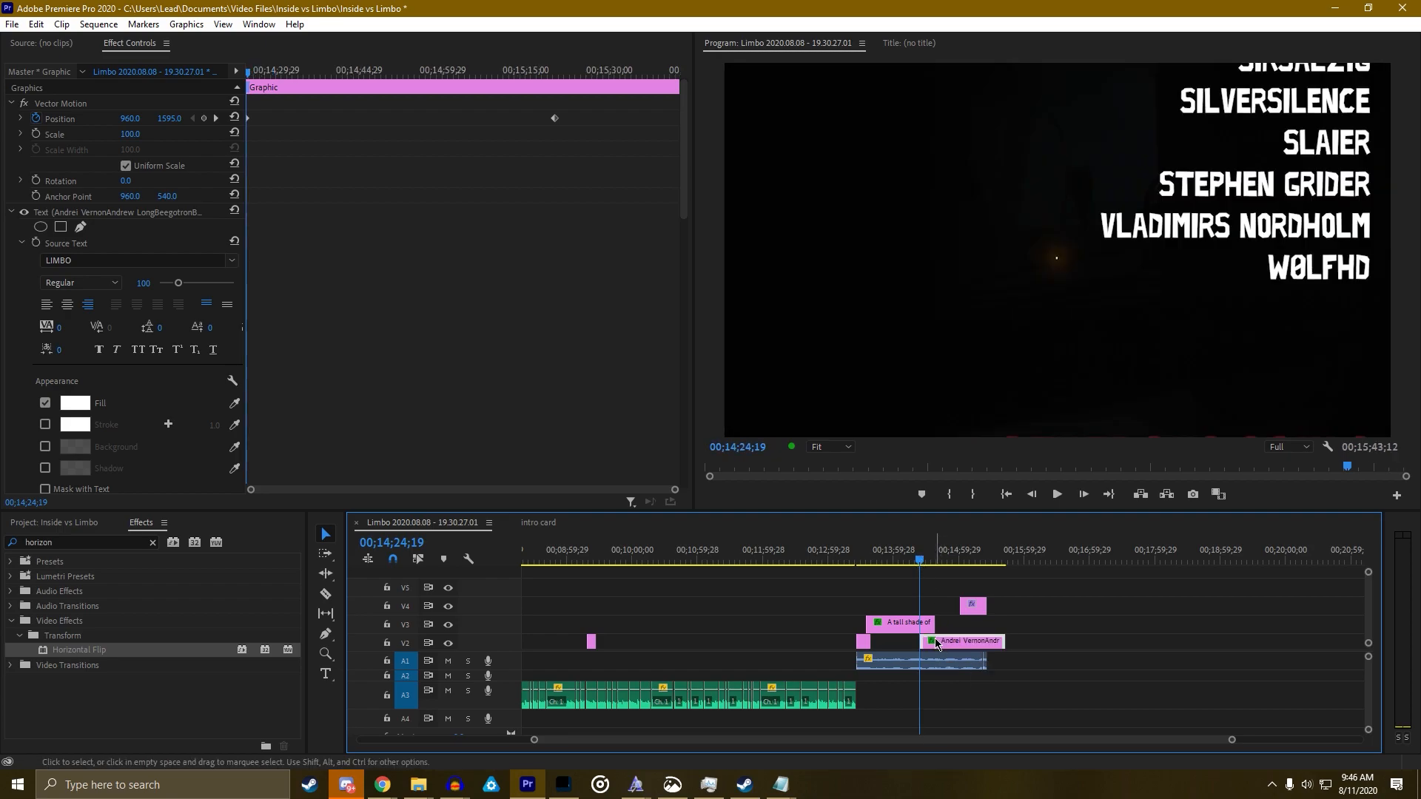
key(space)
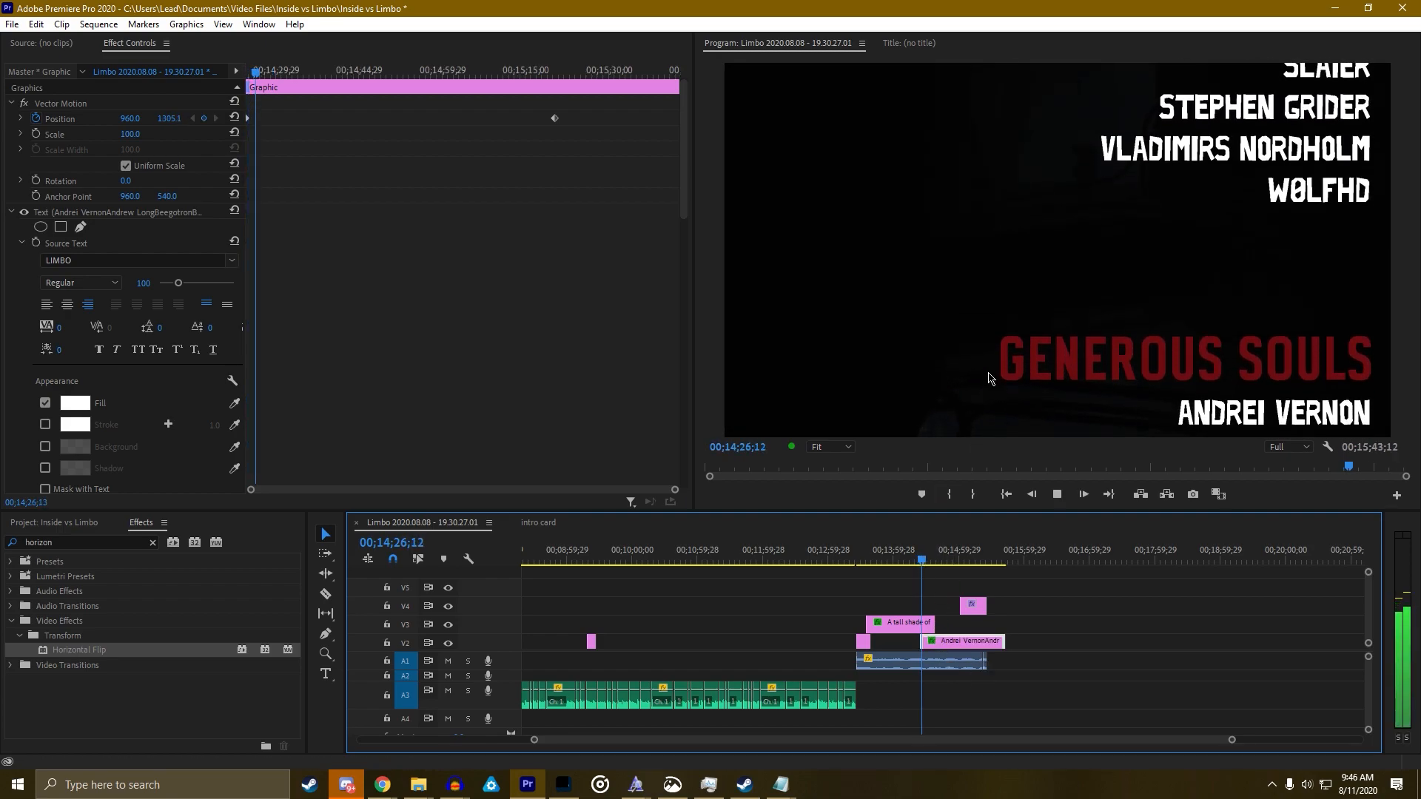
Review the credits full-frame and save the Inside vs Limbo project
key(grave)
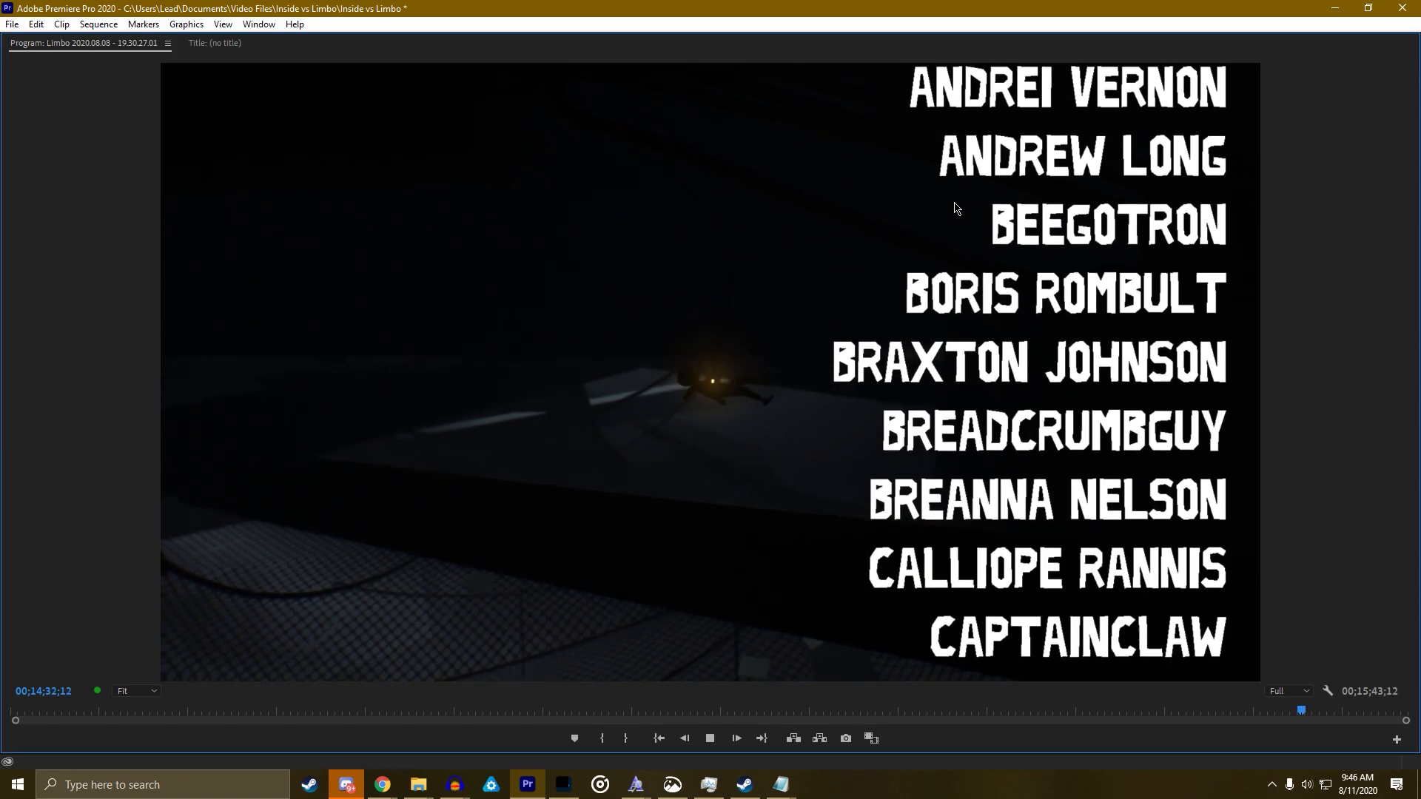
key(grave)
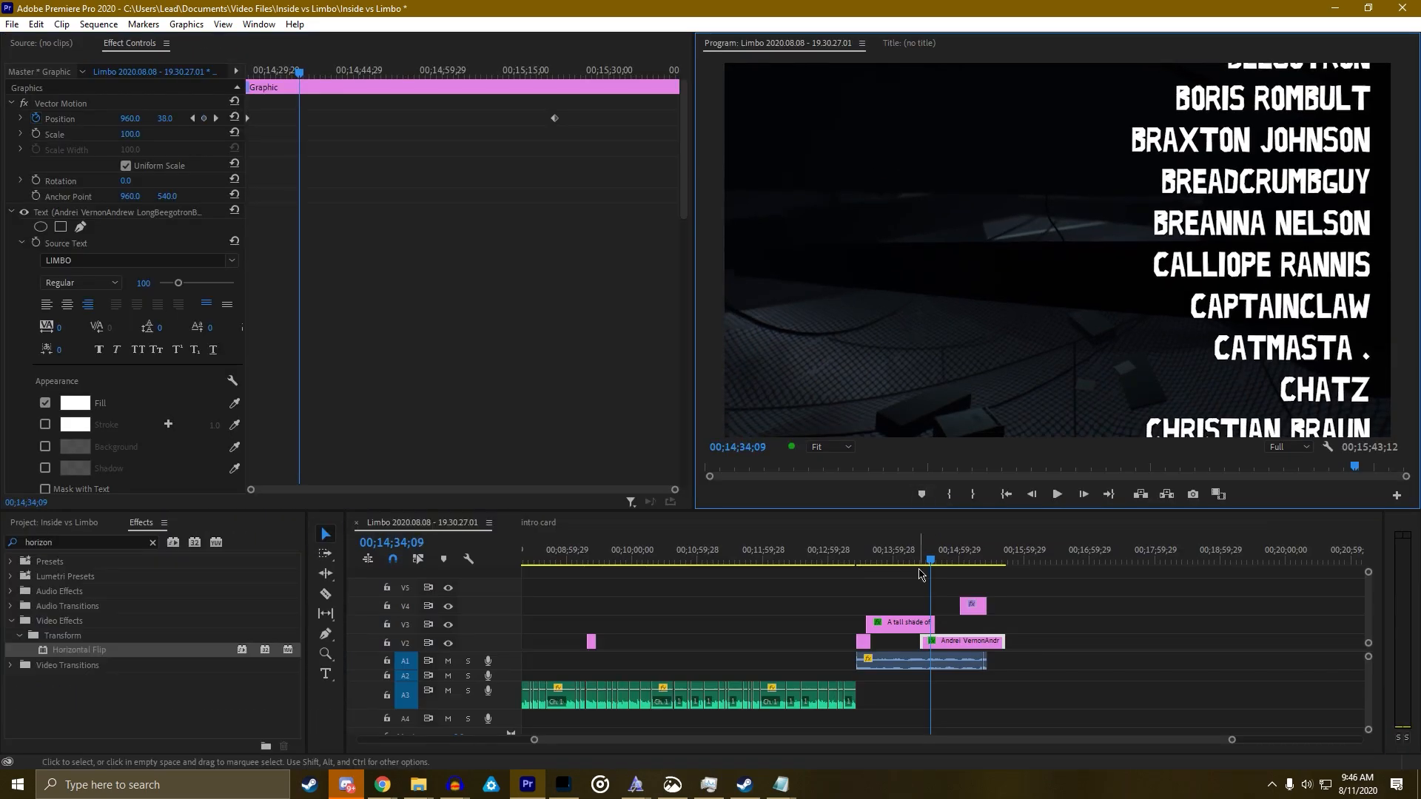
key(ctrl+s)
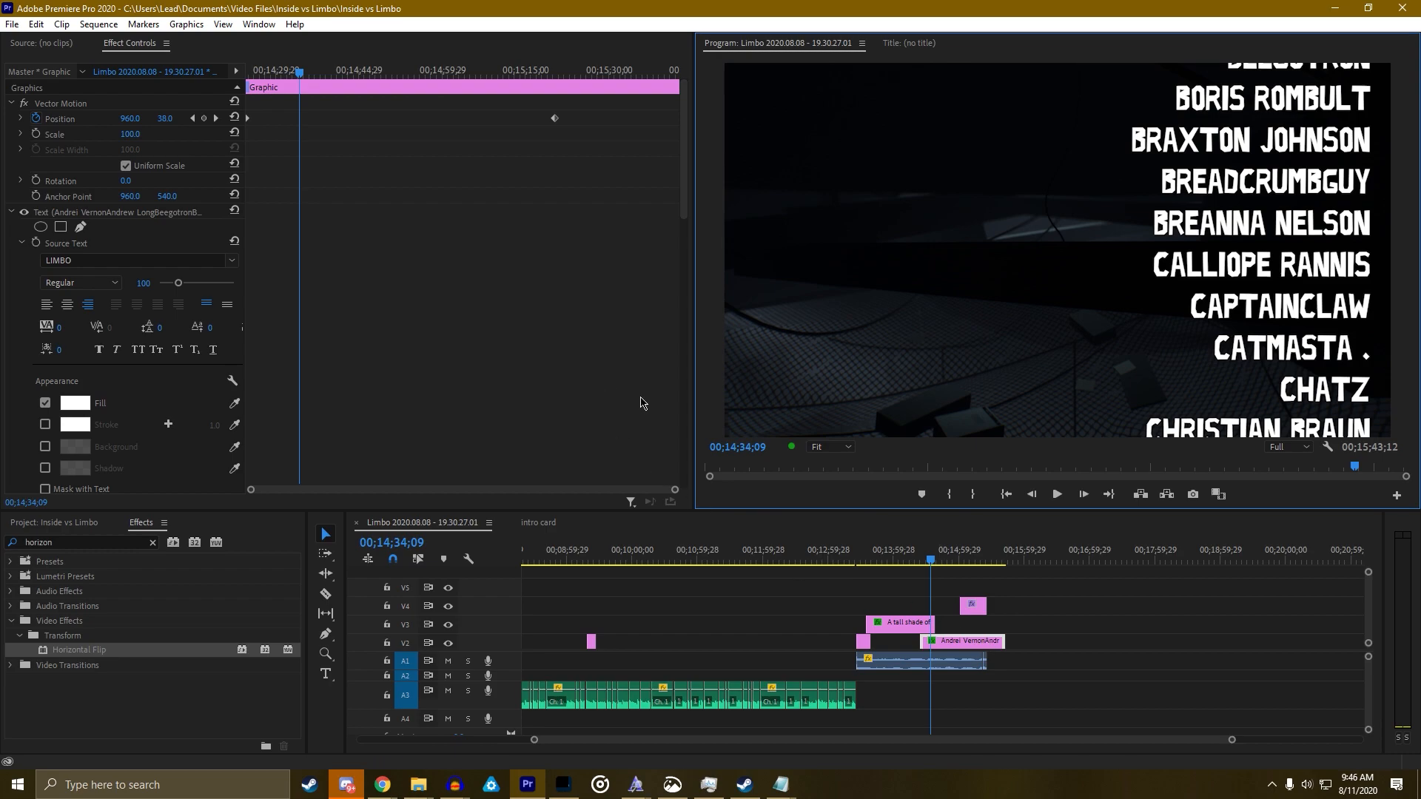
Scroll Effect Controls to the GENEROUS SOULS header's Transform and play the credits briefly
scroll(590, 393, down, 8)
scroll(543, 403, up, 4)
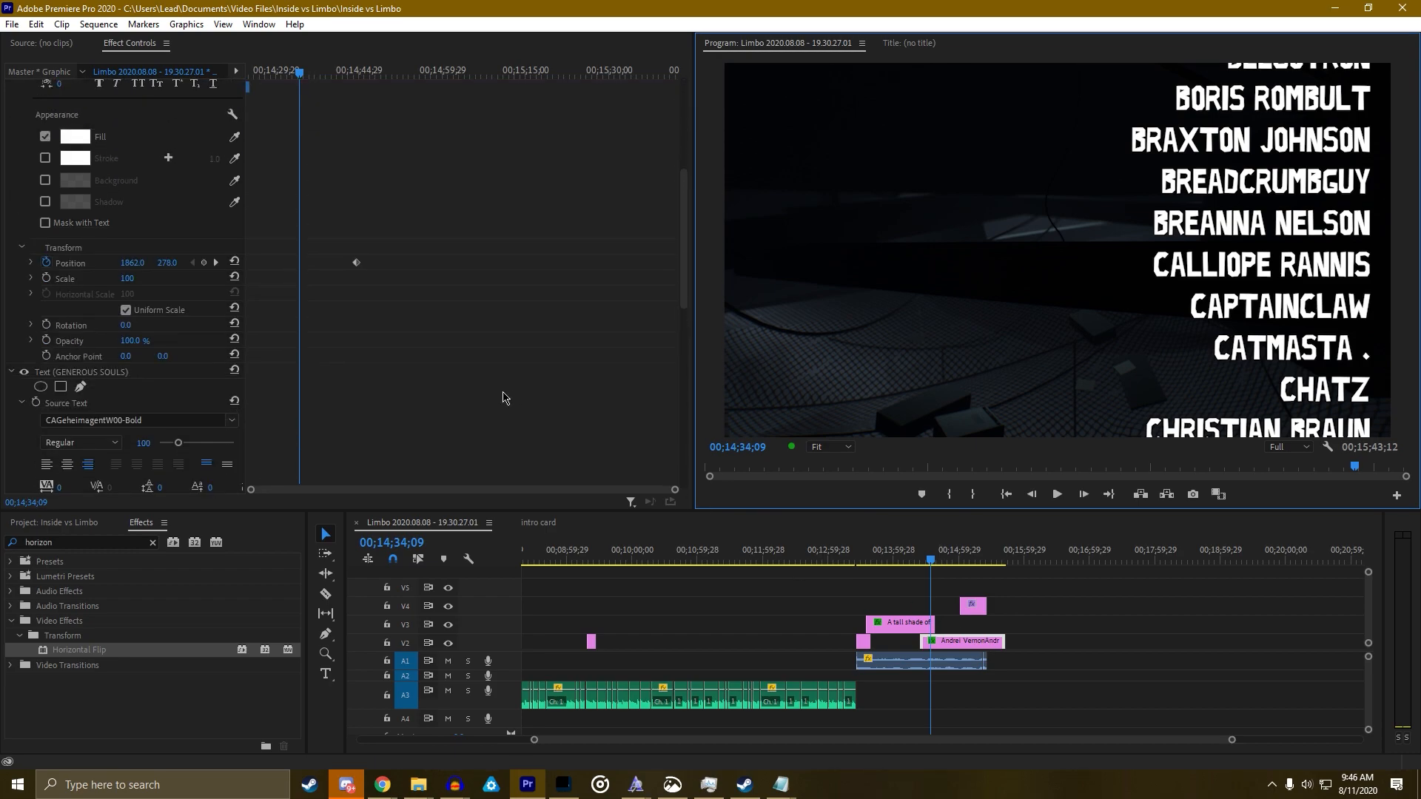
scroll(356, 358, down, 5)
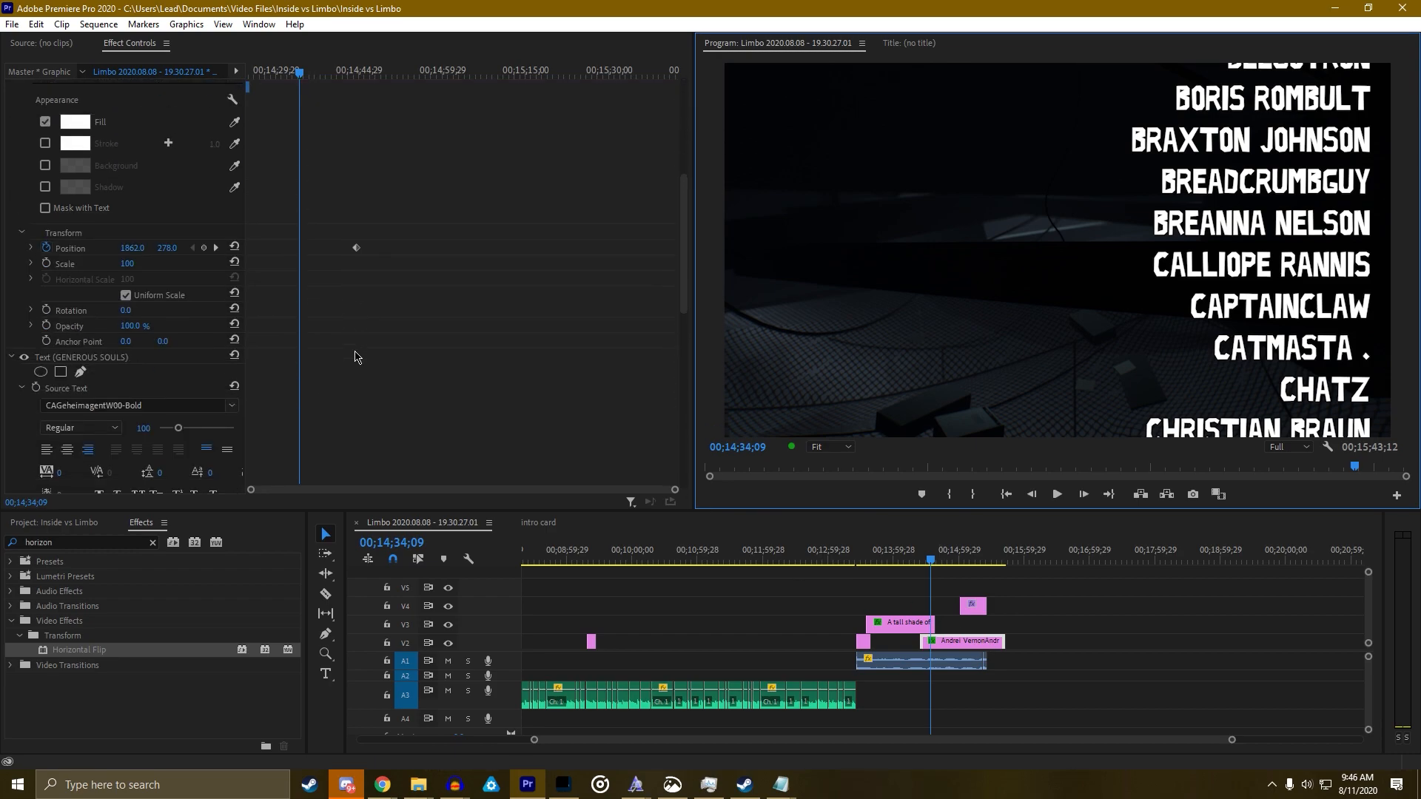
scroll(356, 361, down, 3)
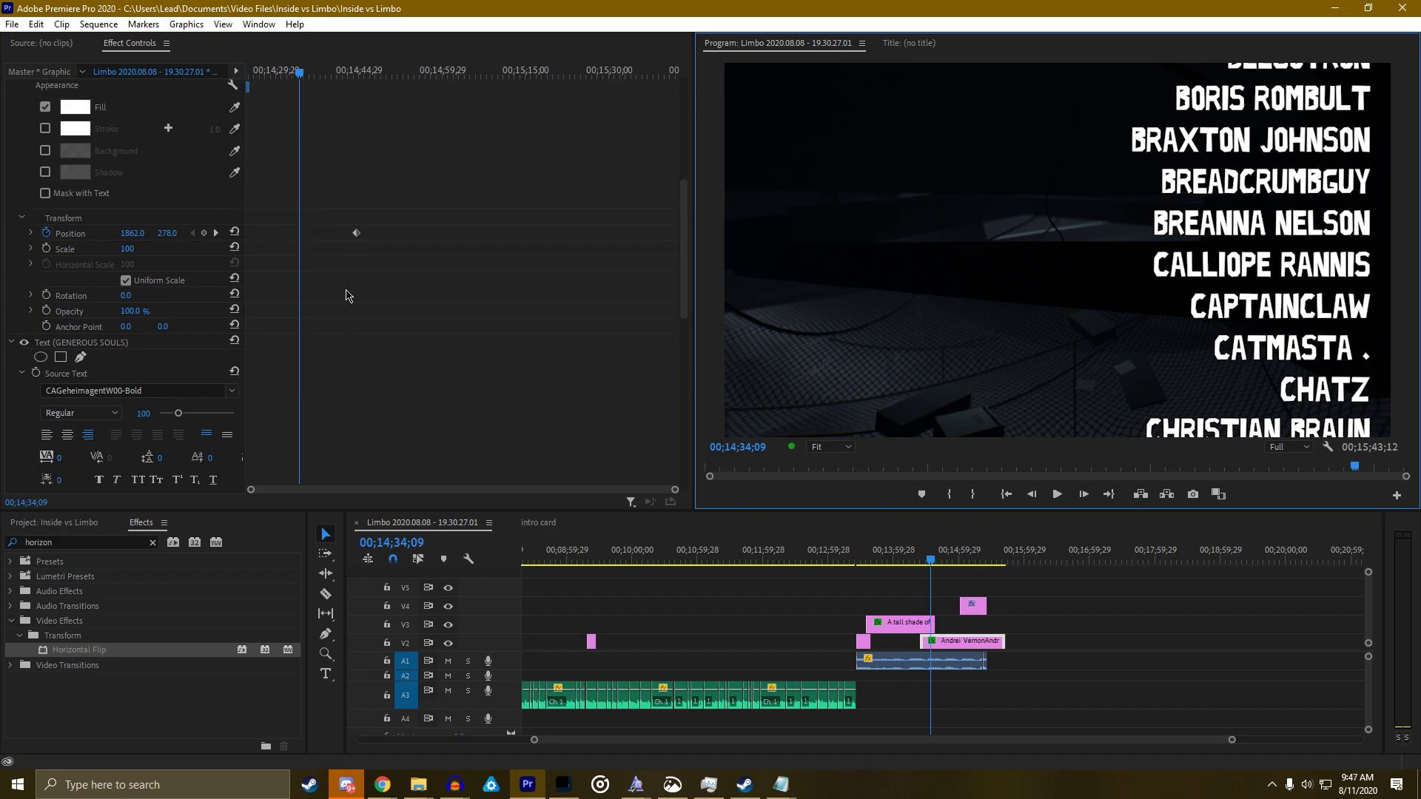
scroll(347, 318, down, 3)
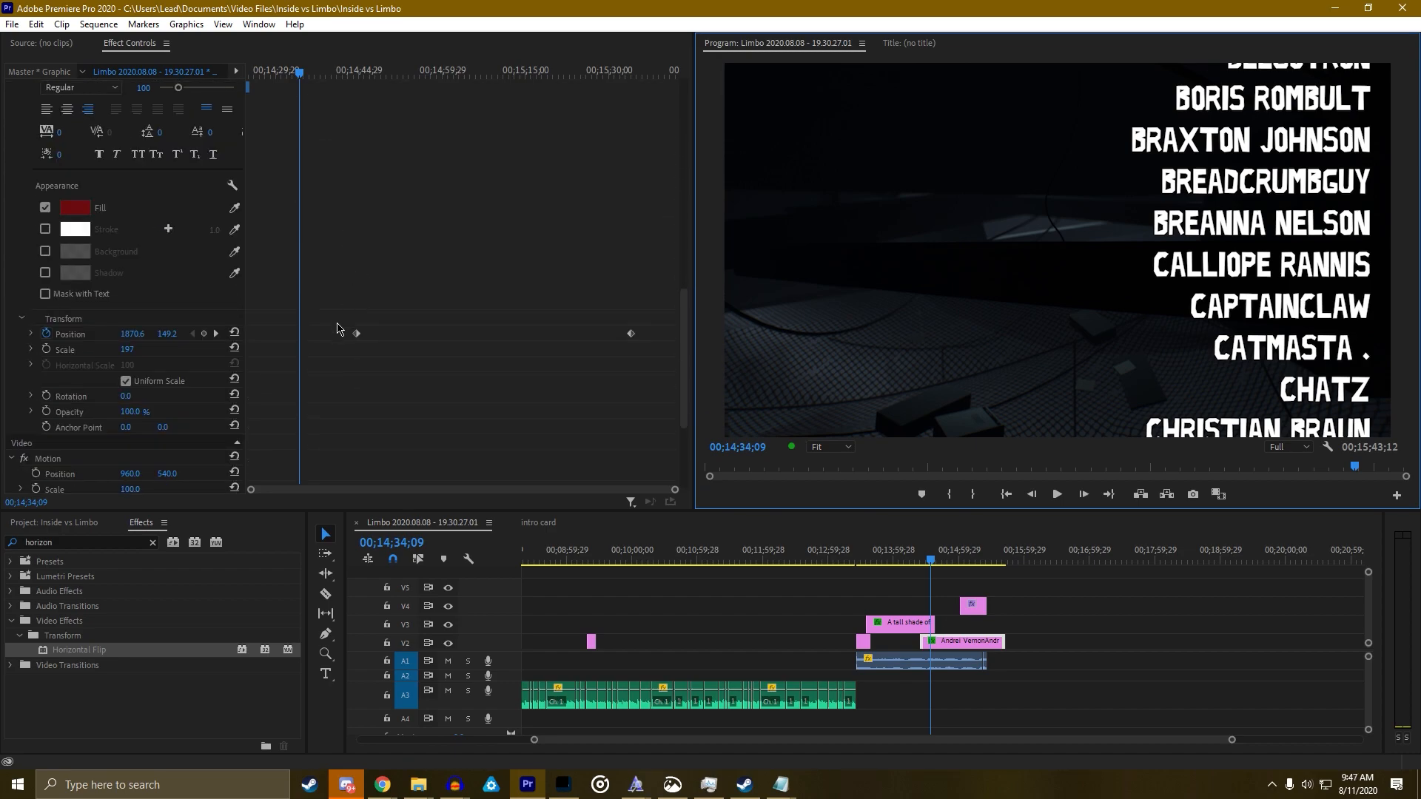
key(space)
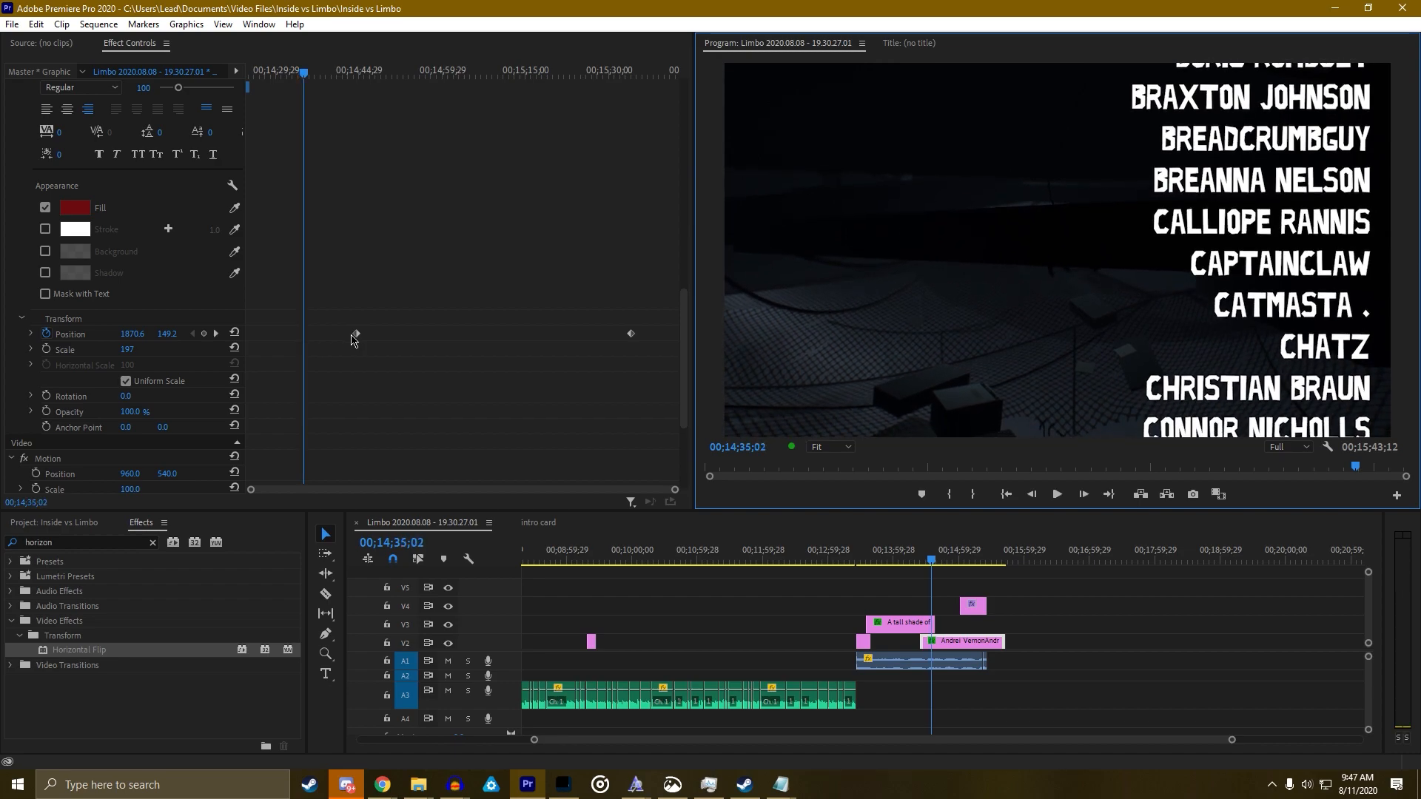
Jump to the header's next position keyframe, play from it, and rewind to where GENEROUS SOULS appears
click(215, 333)
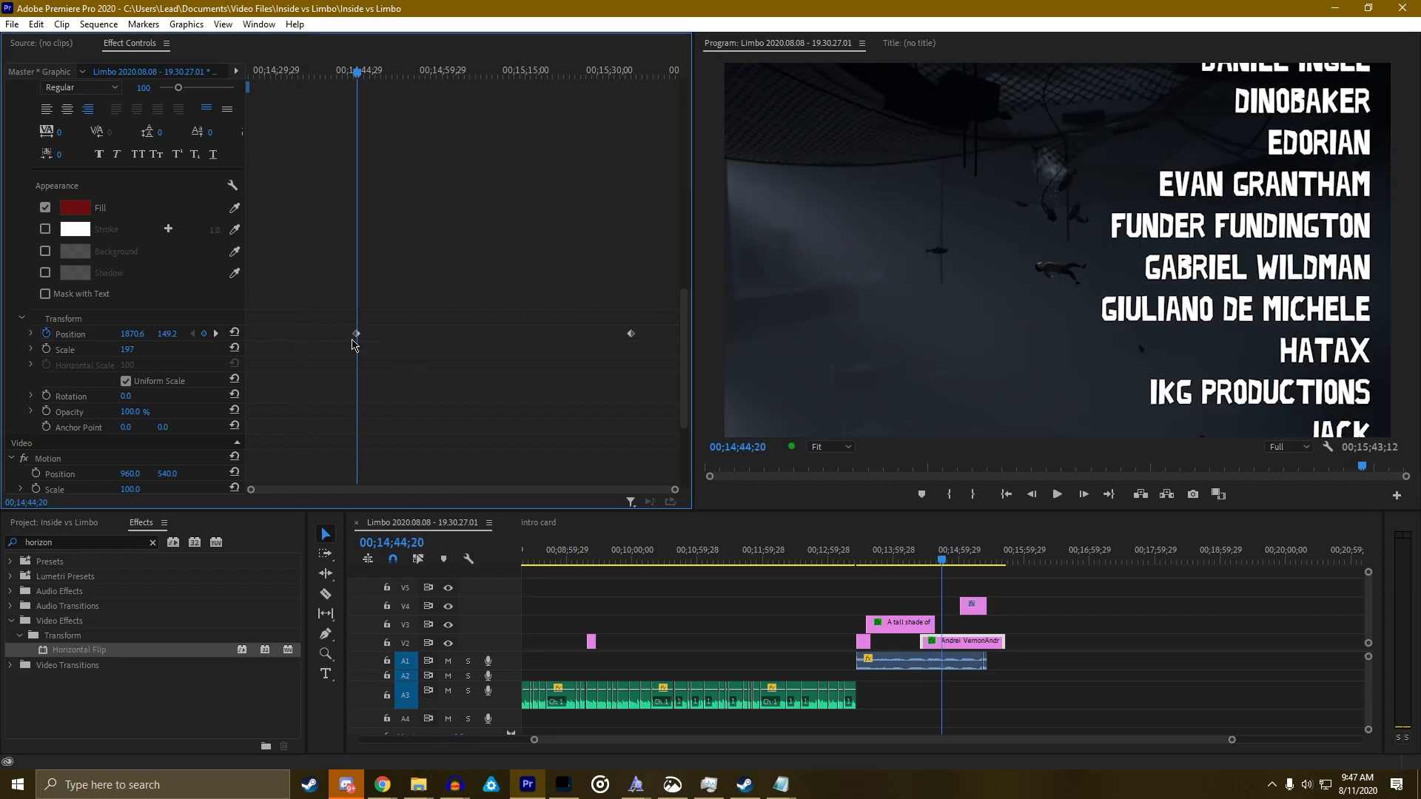
scroll(359, 344, up, 2)
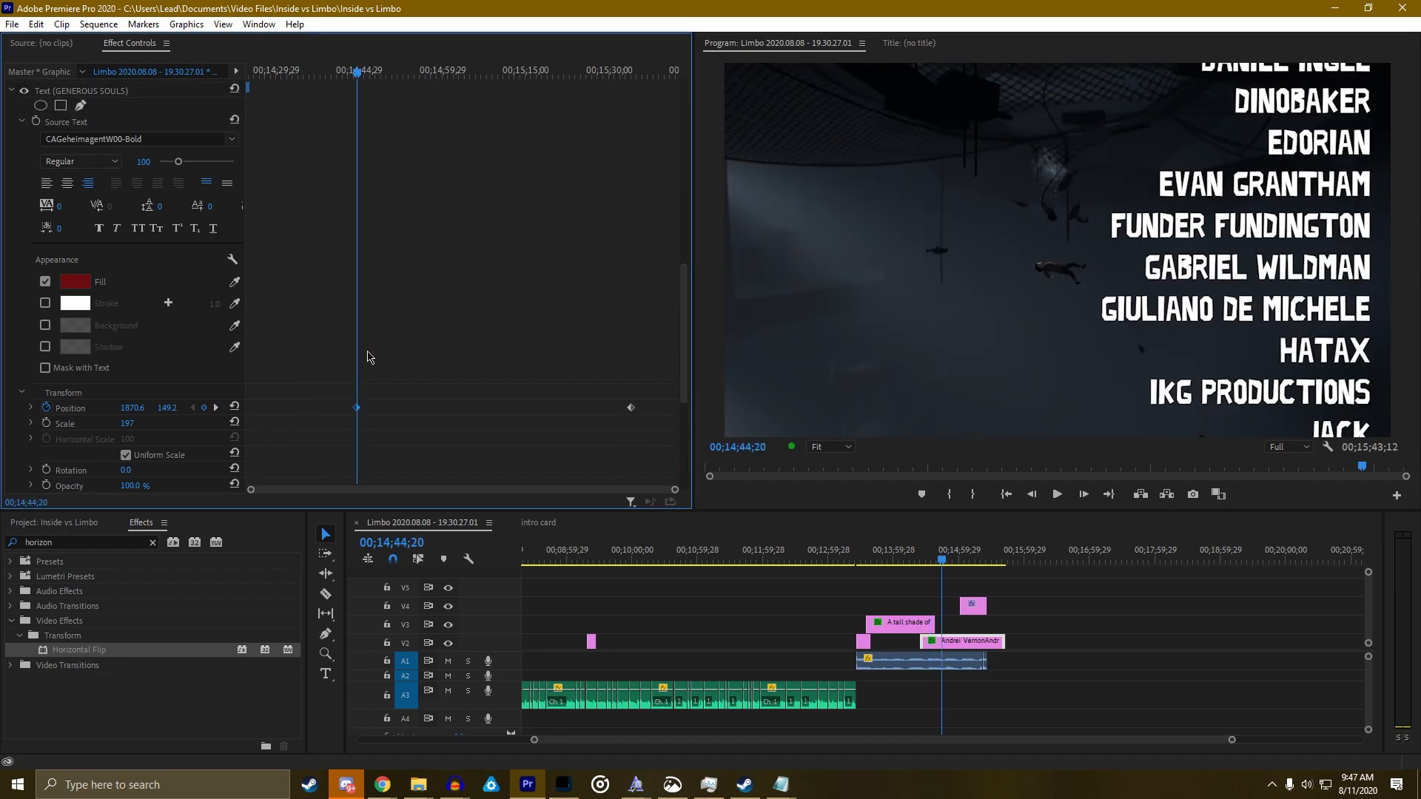
scroll(365, 355, down, 3)
key(space)
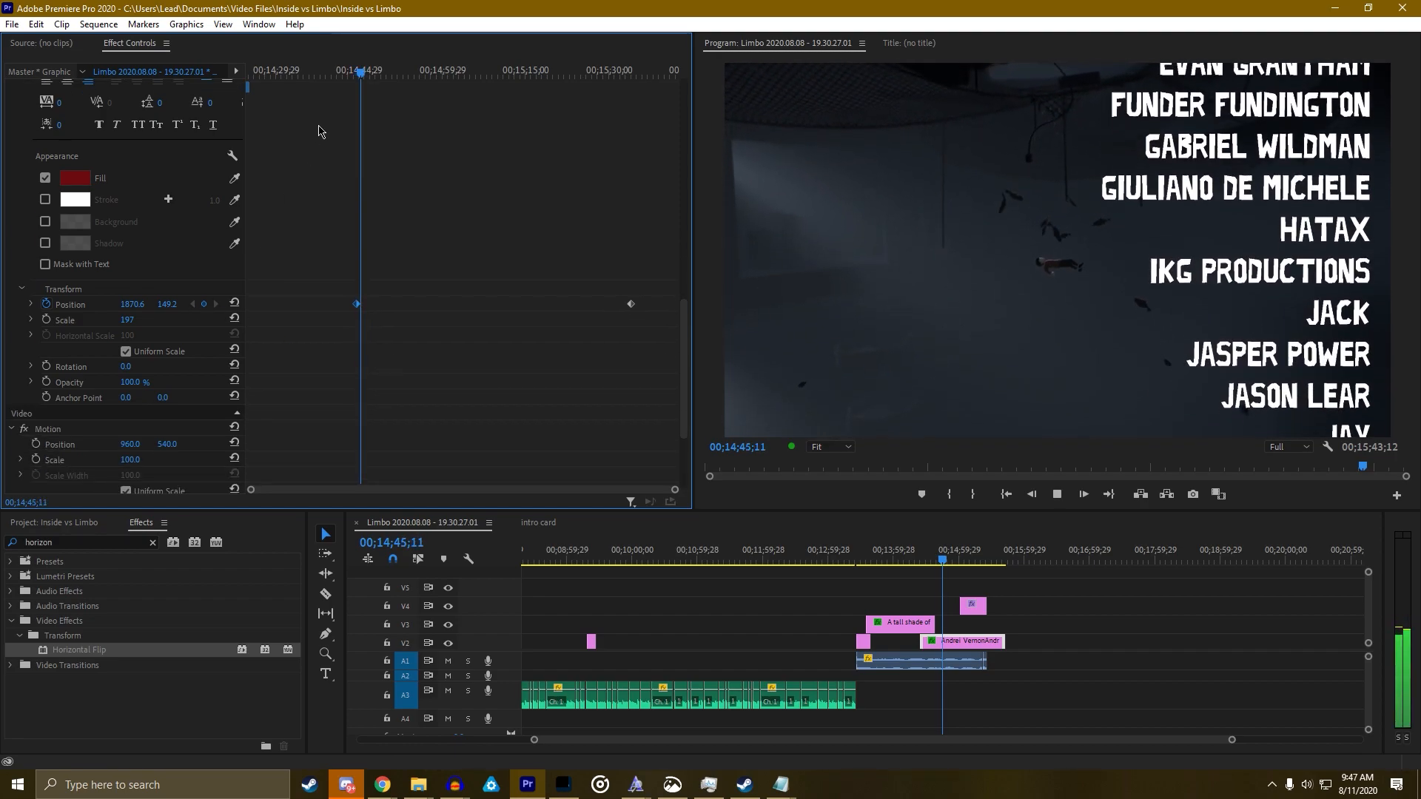
click(345, 74)
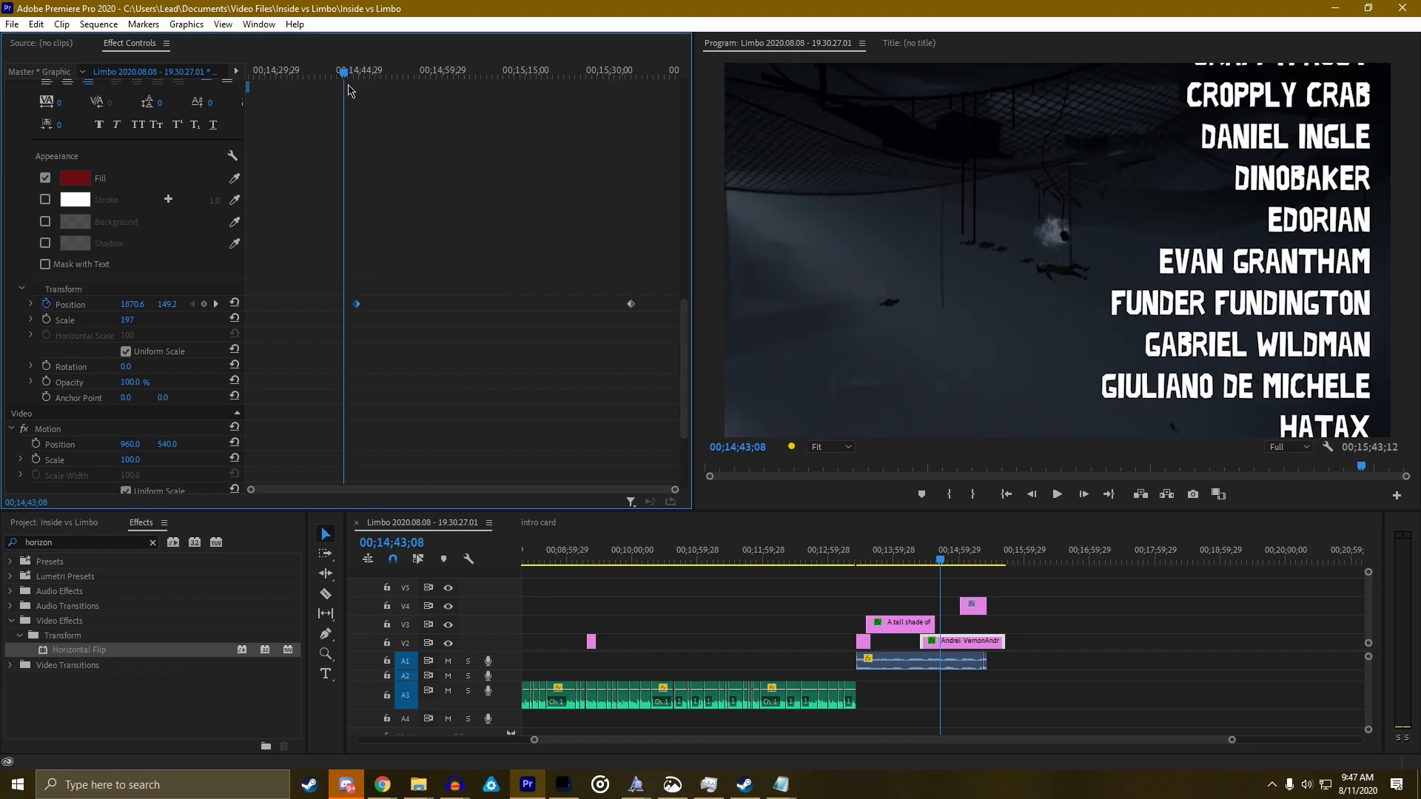
scroll(347, 148, down, 2)
scroll(333, 293, up, 1)
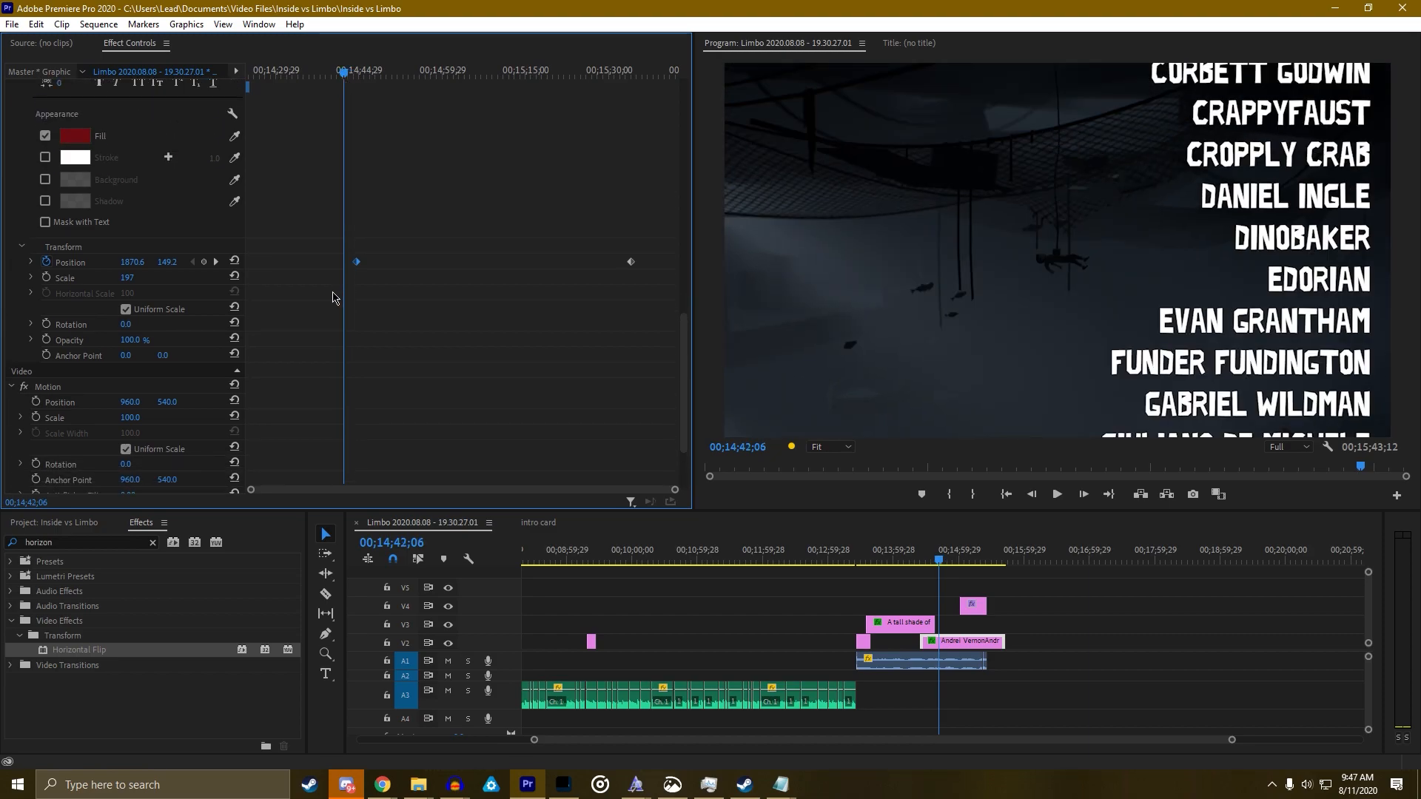
scroll(362, 333, down, 3)
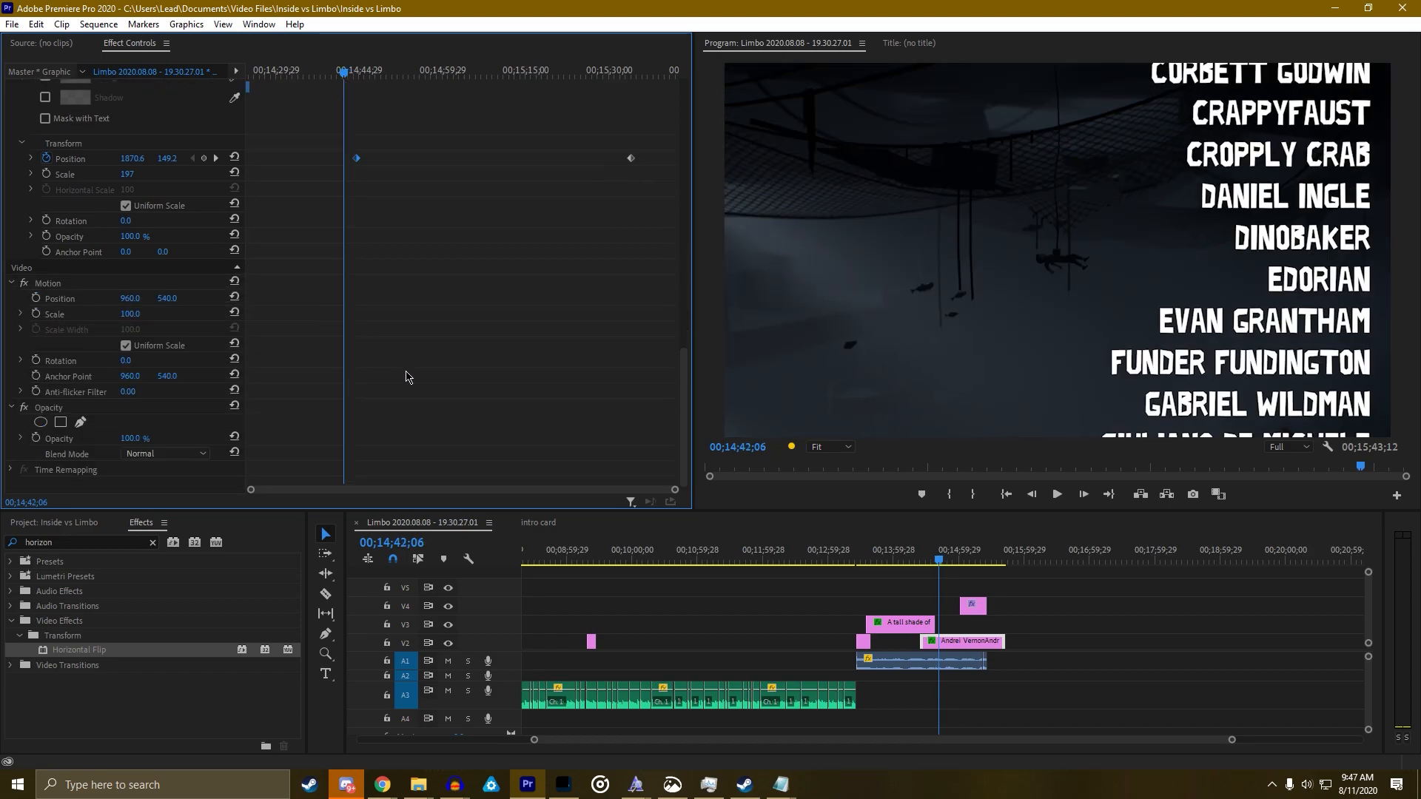
drag(945, 571, 928, 564)
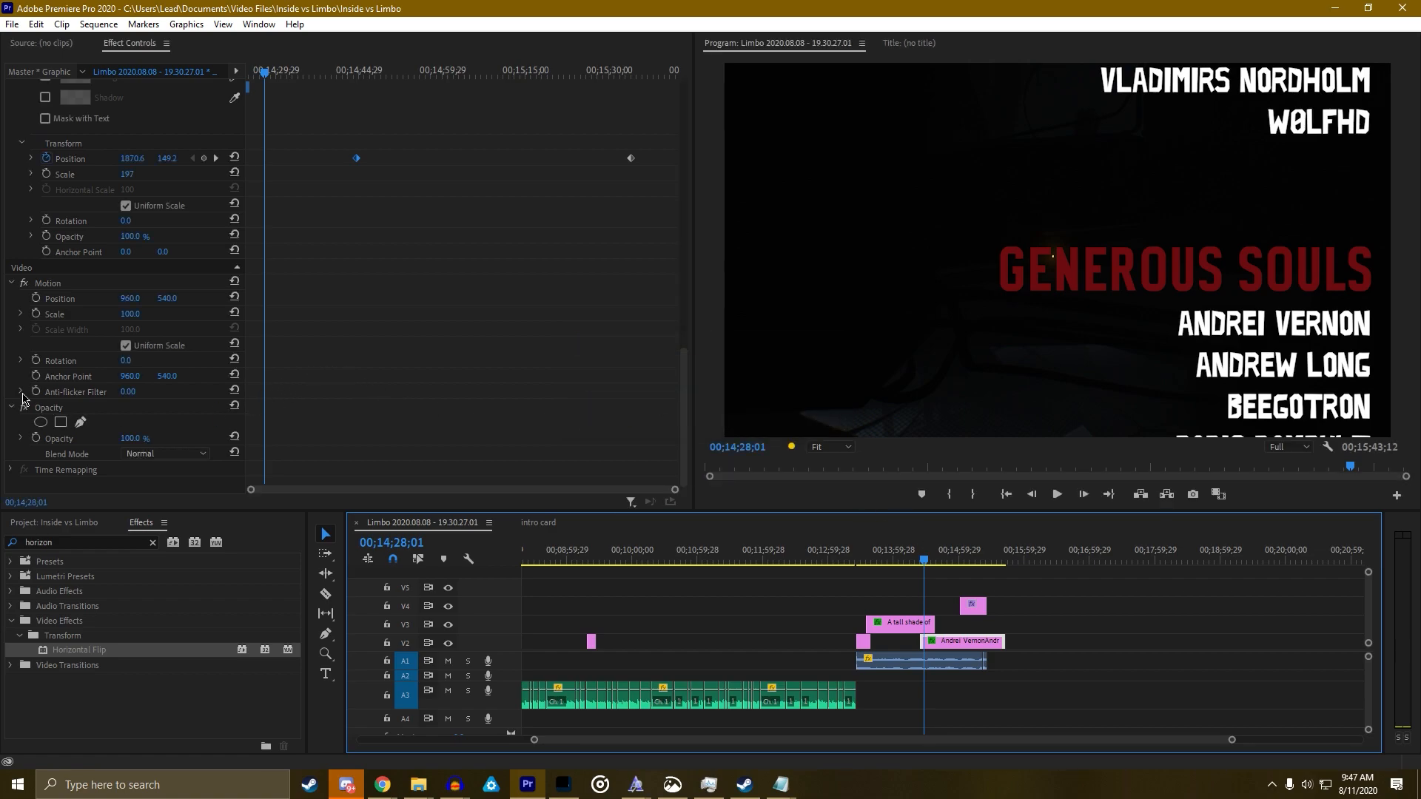
Add a free-draw bezier opacity mask, step back five frames, and place its first point left of GENEROUS SOULS
click(78, 423)
key(grave)
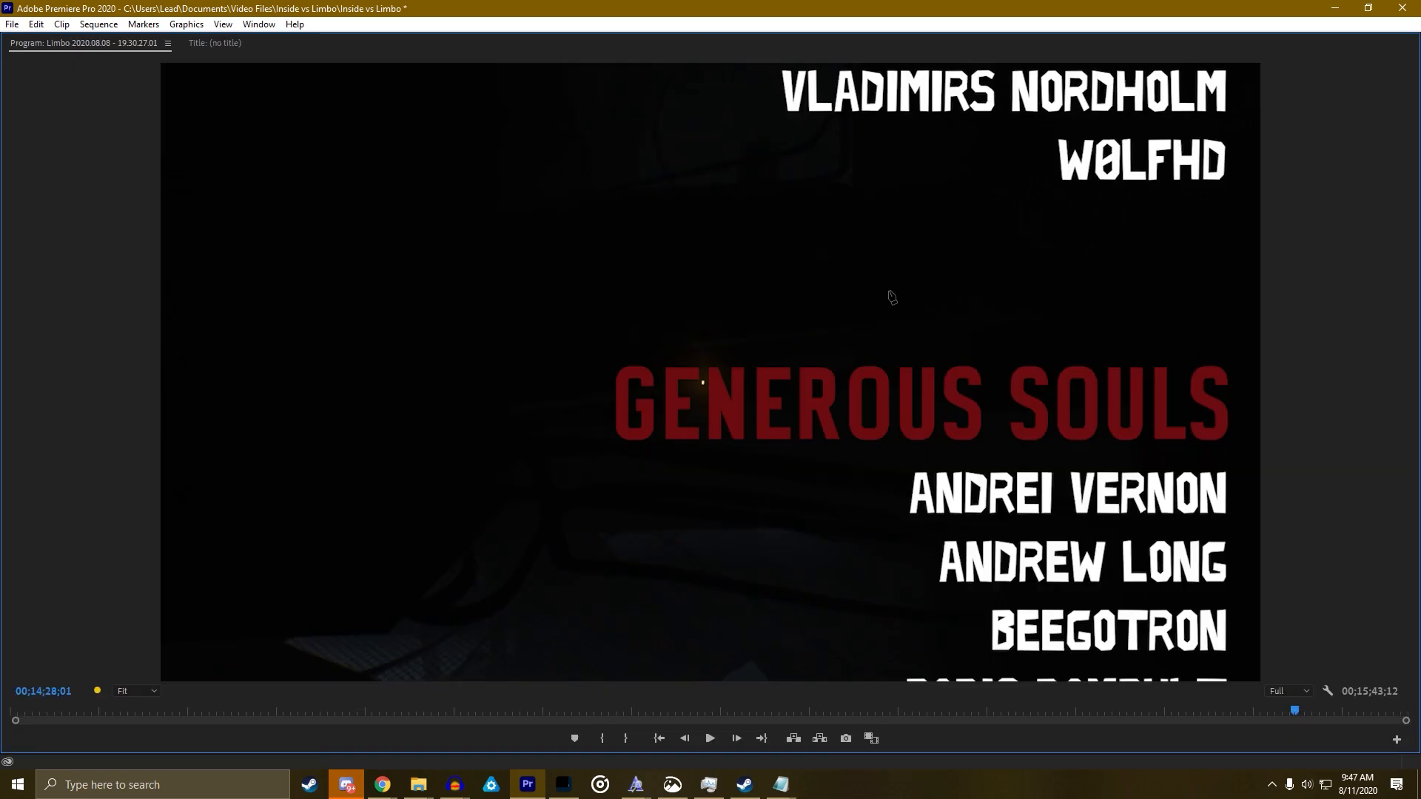
key(Left)
key(Left)
key(Left)
key(Left)
key(Left)
key(Left)
key(Left)
key(Left)
key(Left)
key(Left)
key(Left)
key(Left)
key(Left)
key(Left)
key(Left)
key(Left)
key(Left)
key(Left)
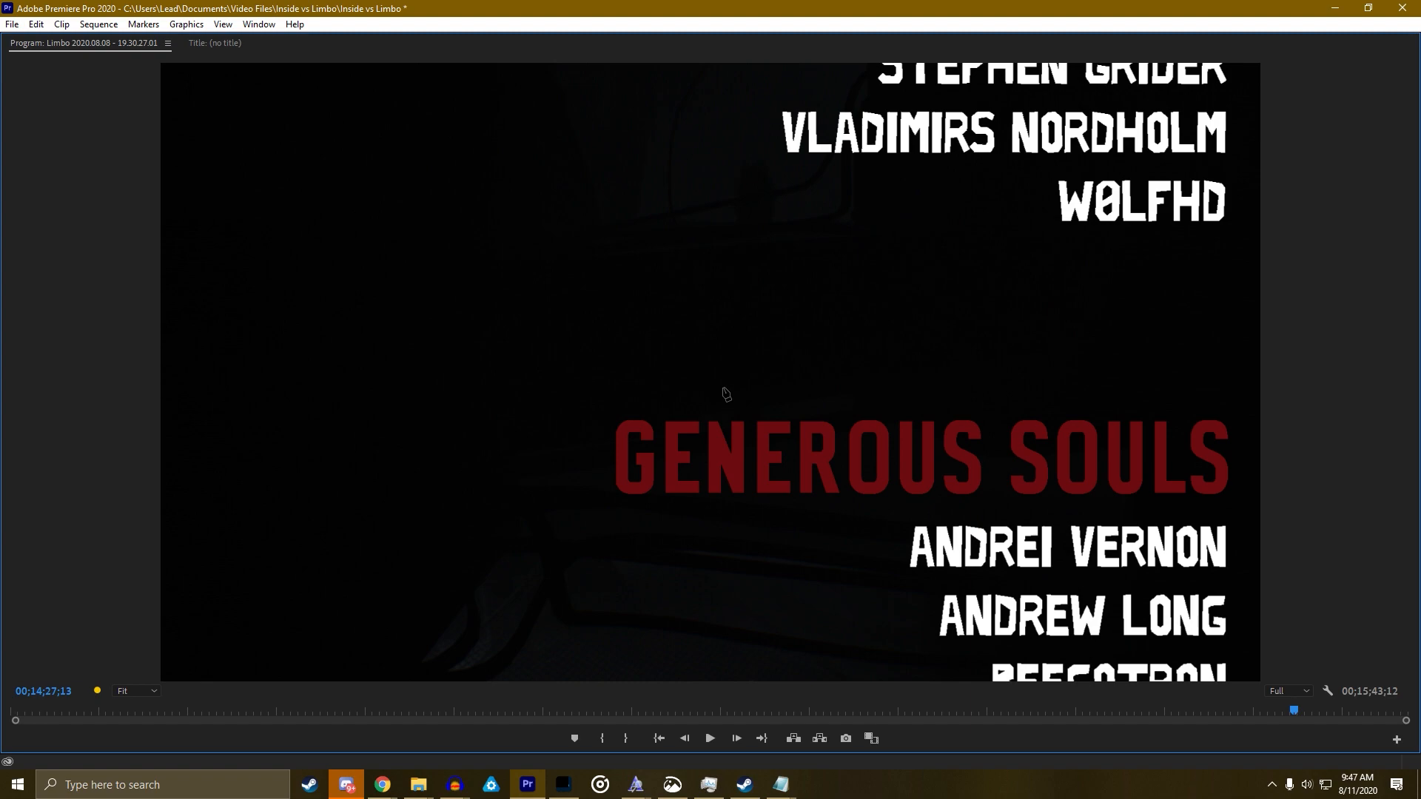
key(Left)
key(Left)
key(Left)
key(Left)
key(Left)
key(Left)
key(Left)
key(Left)
key(Left)
key(Left)
key(Left)
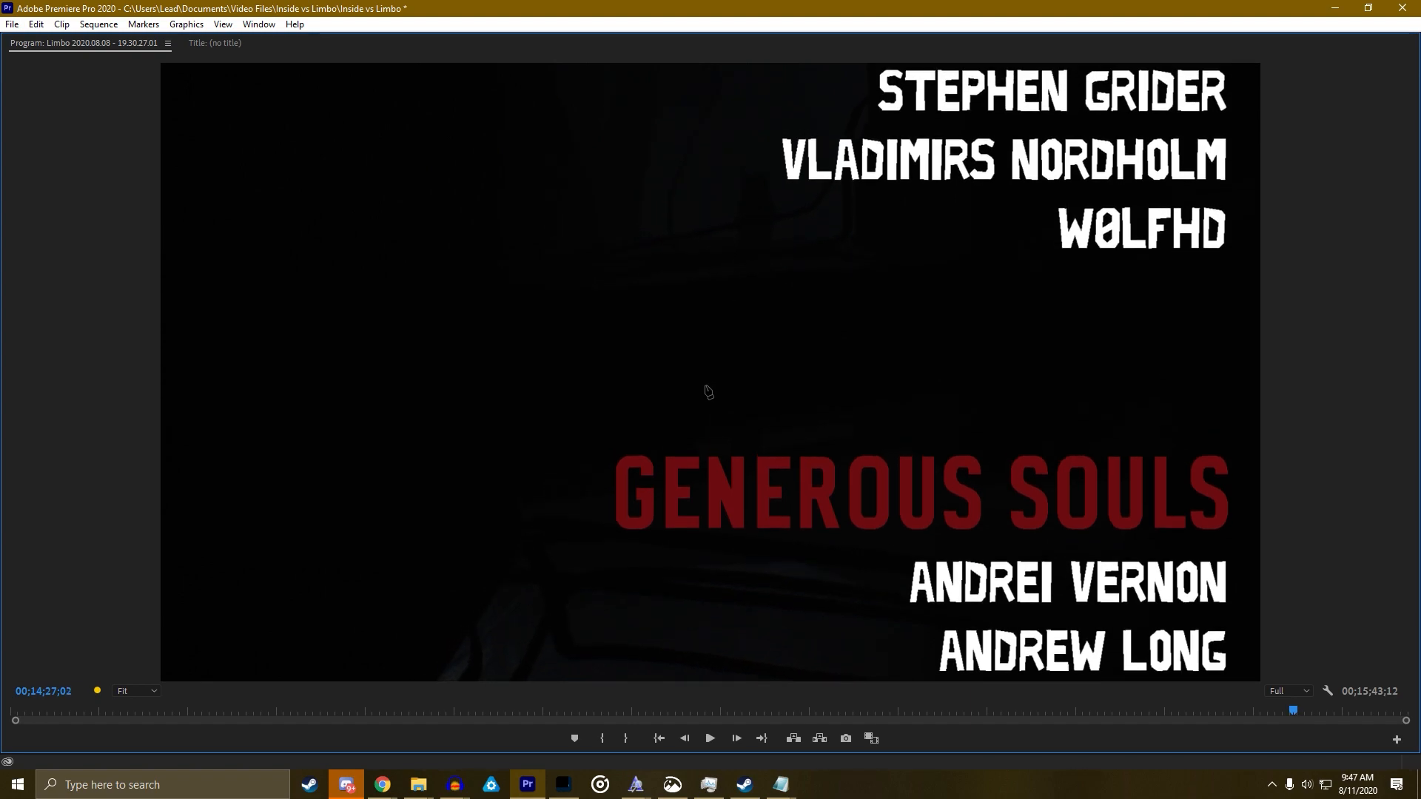
key(Left)
key(Left)
key(Left)
key(Left)
key(Left)
key(Left)
key(Left)
key(Left)
key(Left)
key(Left)
key(Left)
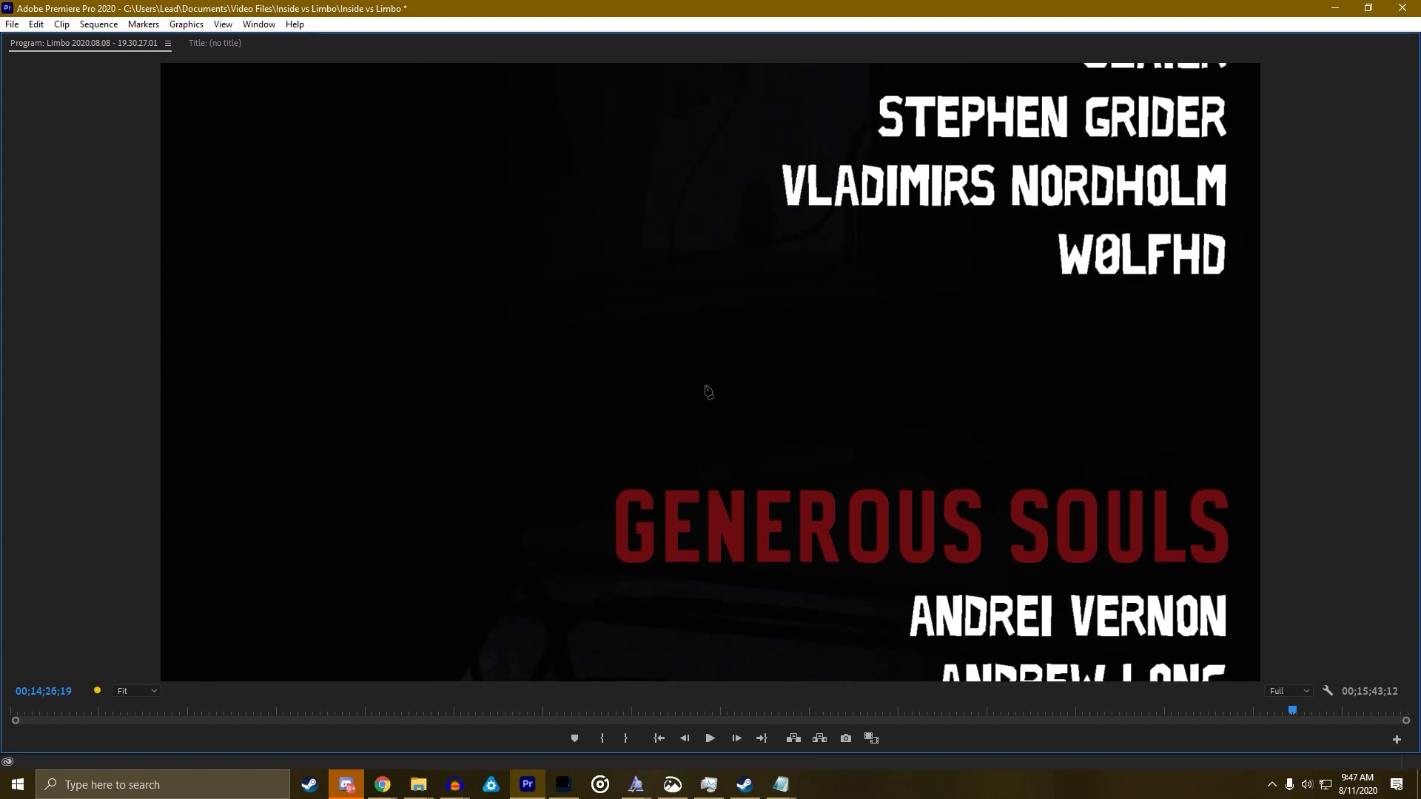
key(Left)
key(Left)
key(Left)
key(Left)
key(Left)
key(Left)
key(Left)
key(Left)
key(Left)
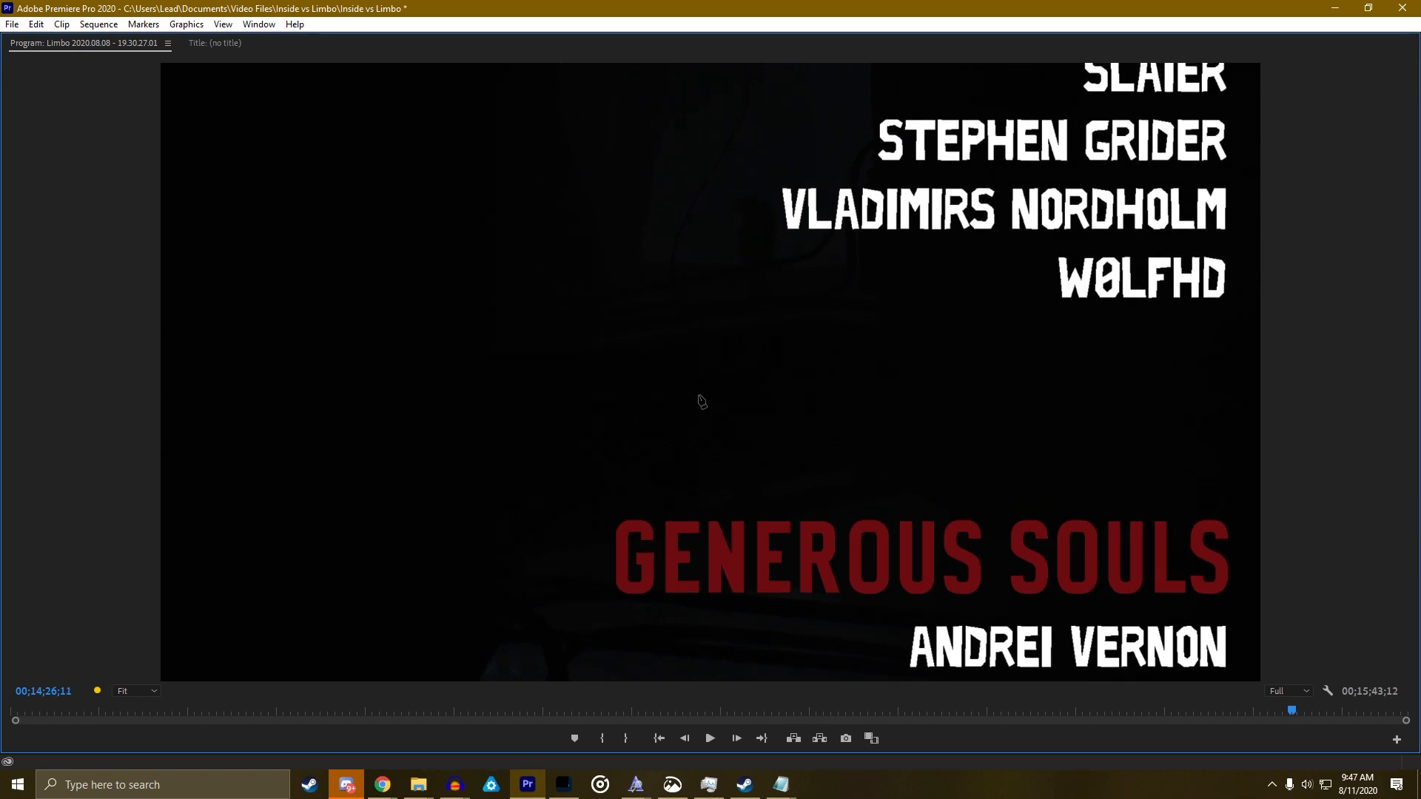
key(Left)
key(Left)
key(Left)
key(Left)
key(Left)
key(Left)
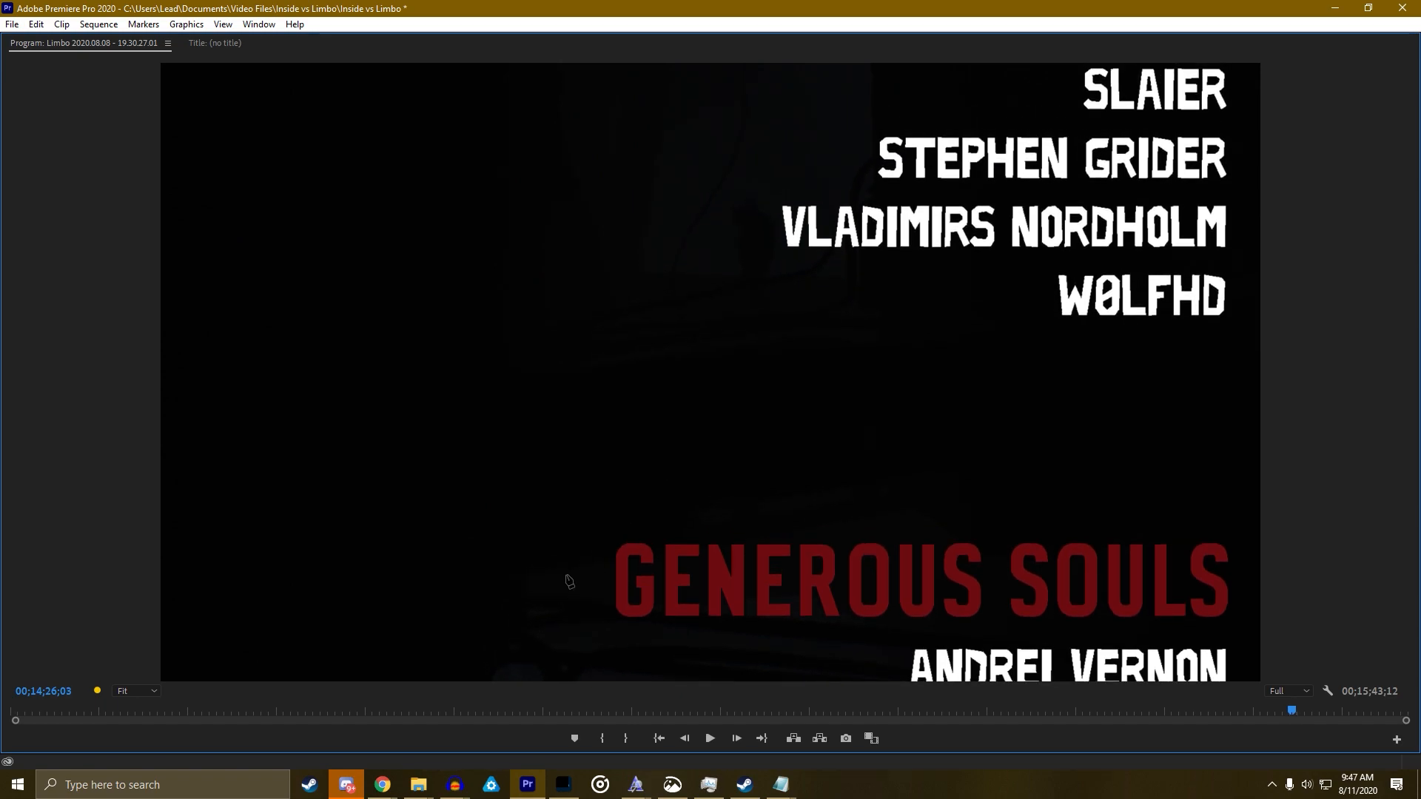
click(527, 576)
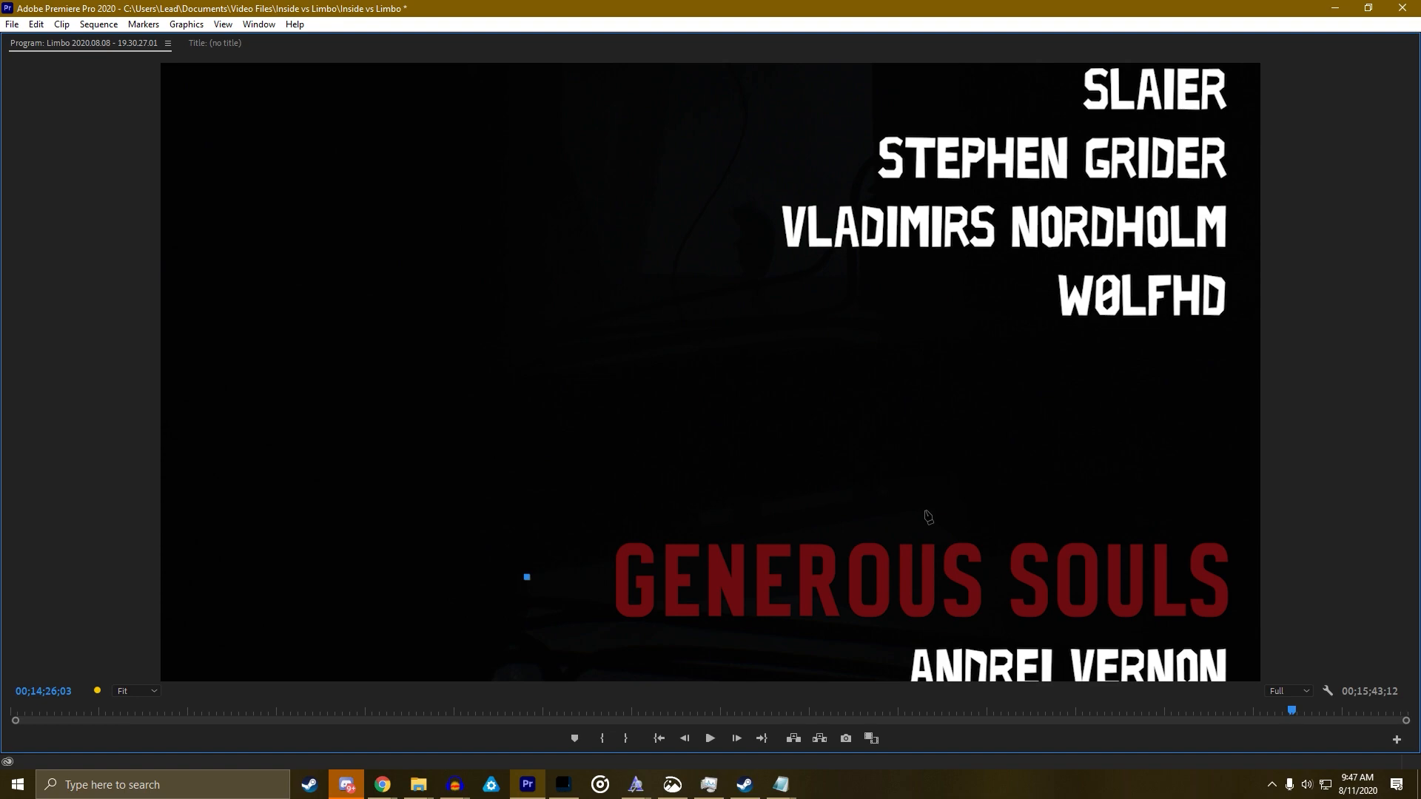
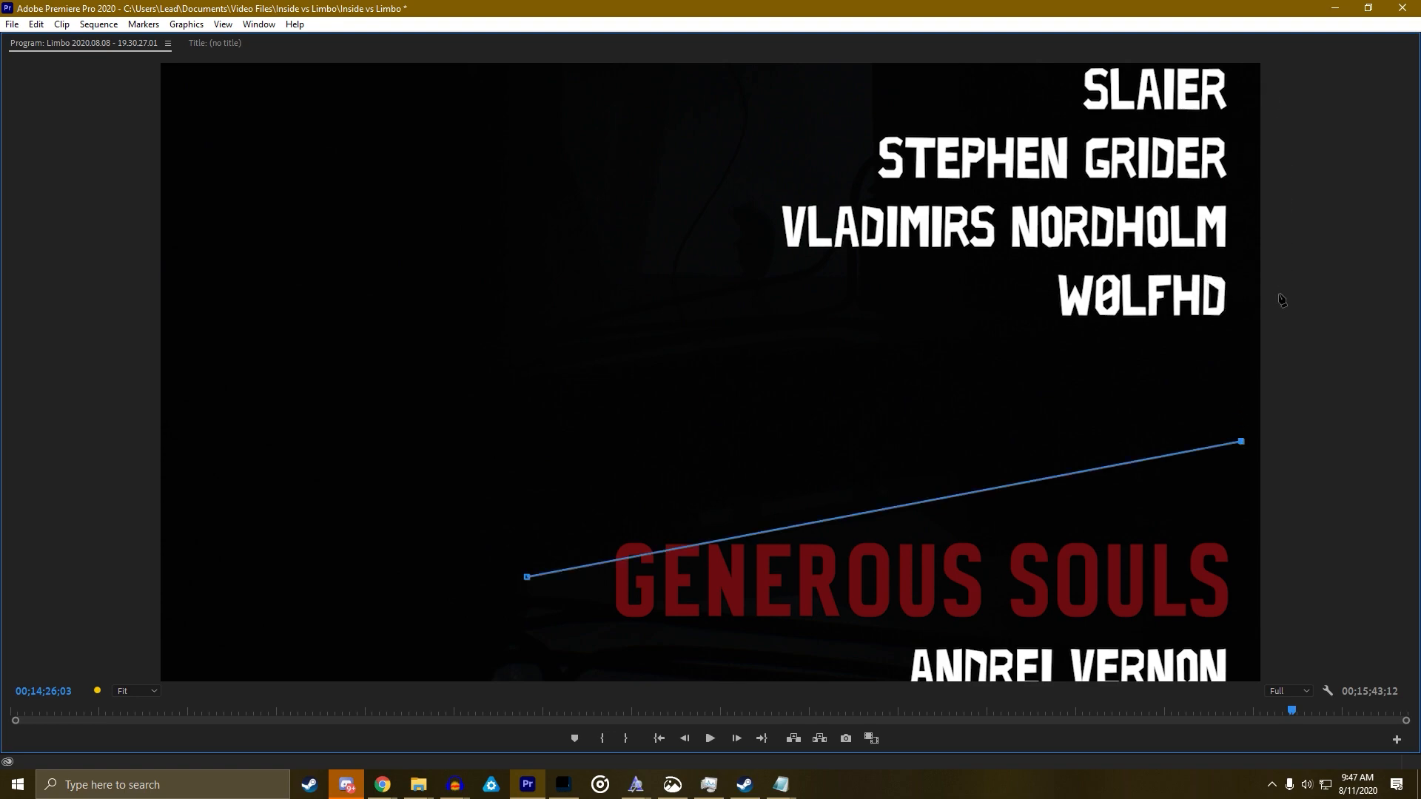
Add the remaining mask points near the right edge and top-left, then close the shape at its first vertex
drag(1269, 433, 1275, 437)
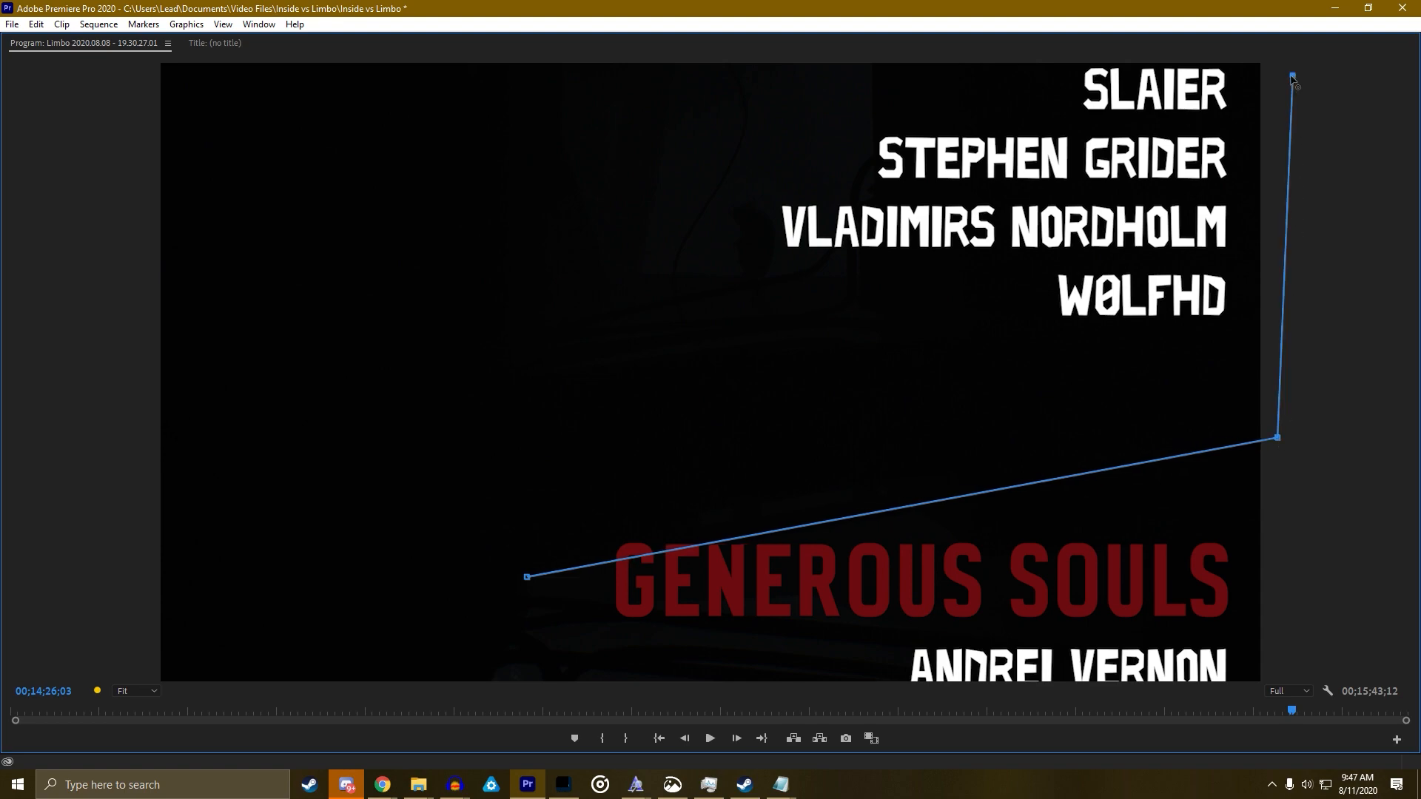
click(220, 83)
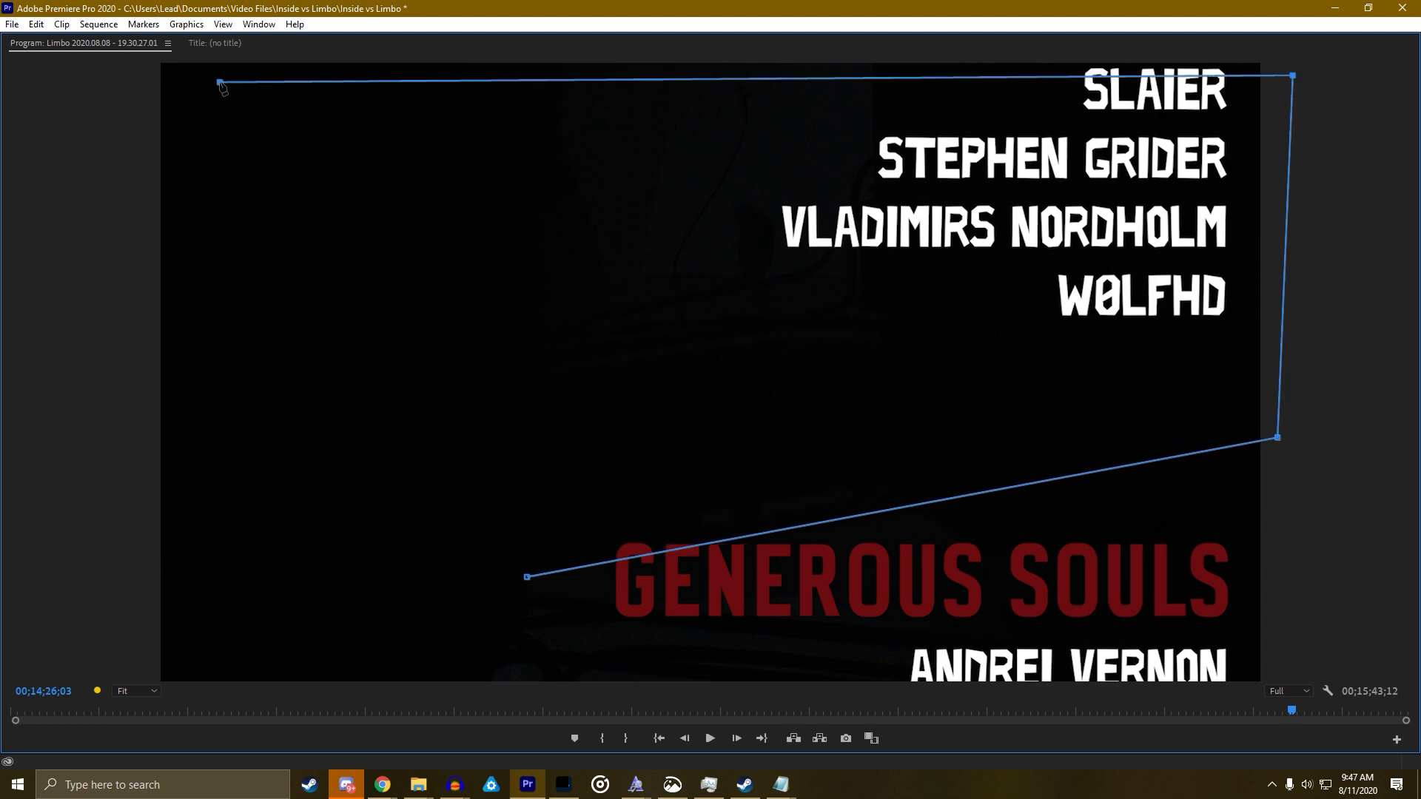
click(525, 578)
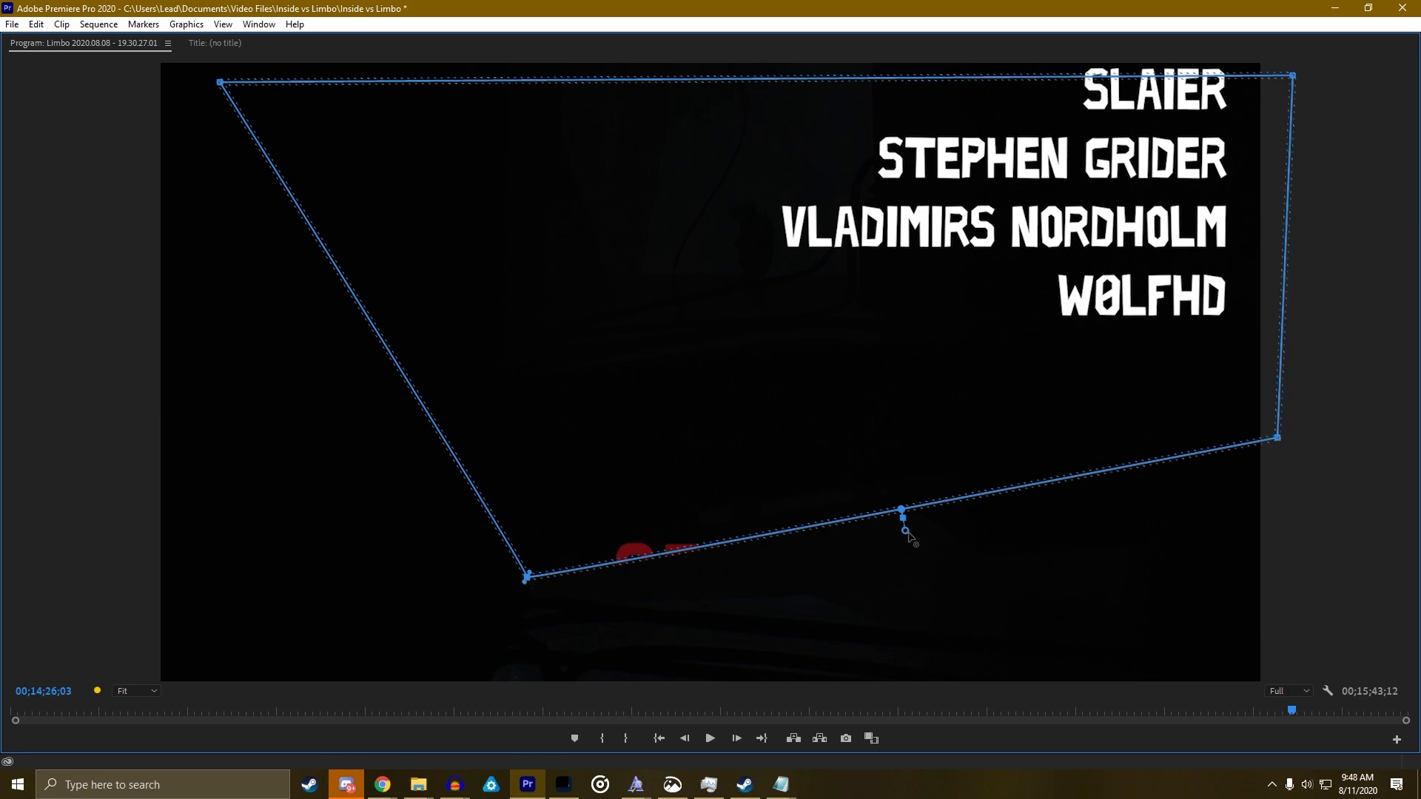
Restore the panel layout and set Mask (1) to Inverted
key(grave)
scroll(255, 442, down, 3)
click(126, 423)
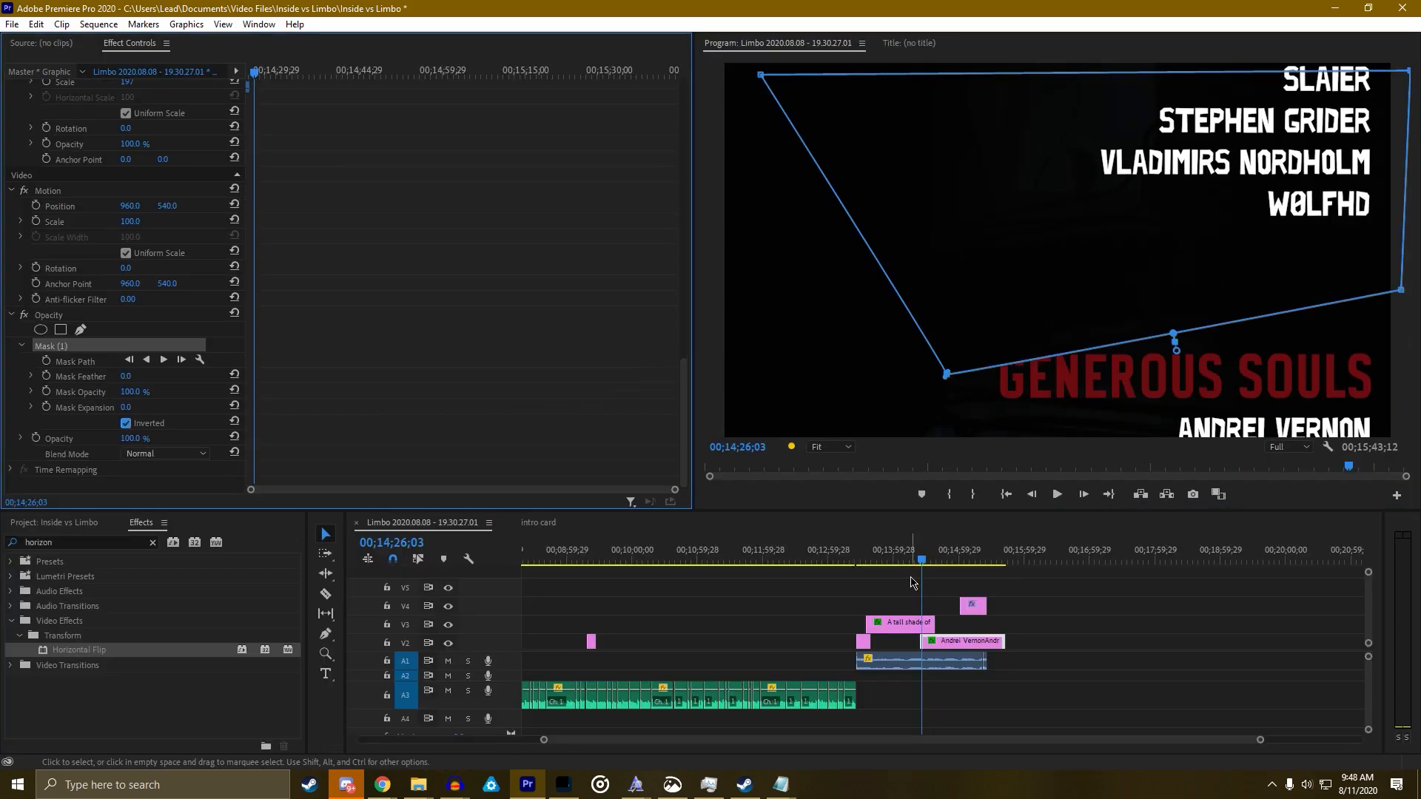
Start Mask Path keyframing, then lower the mask a few frames earlier to match the credits
click(45, 361)
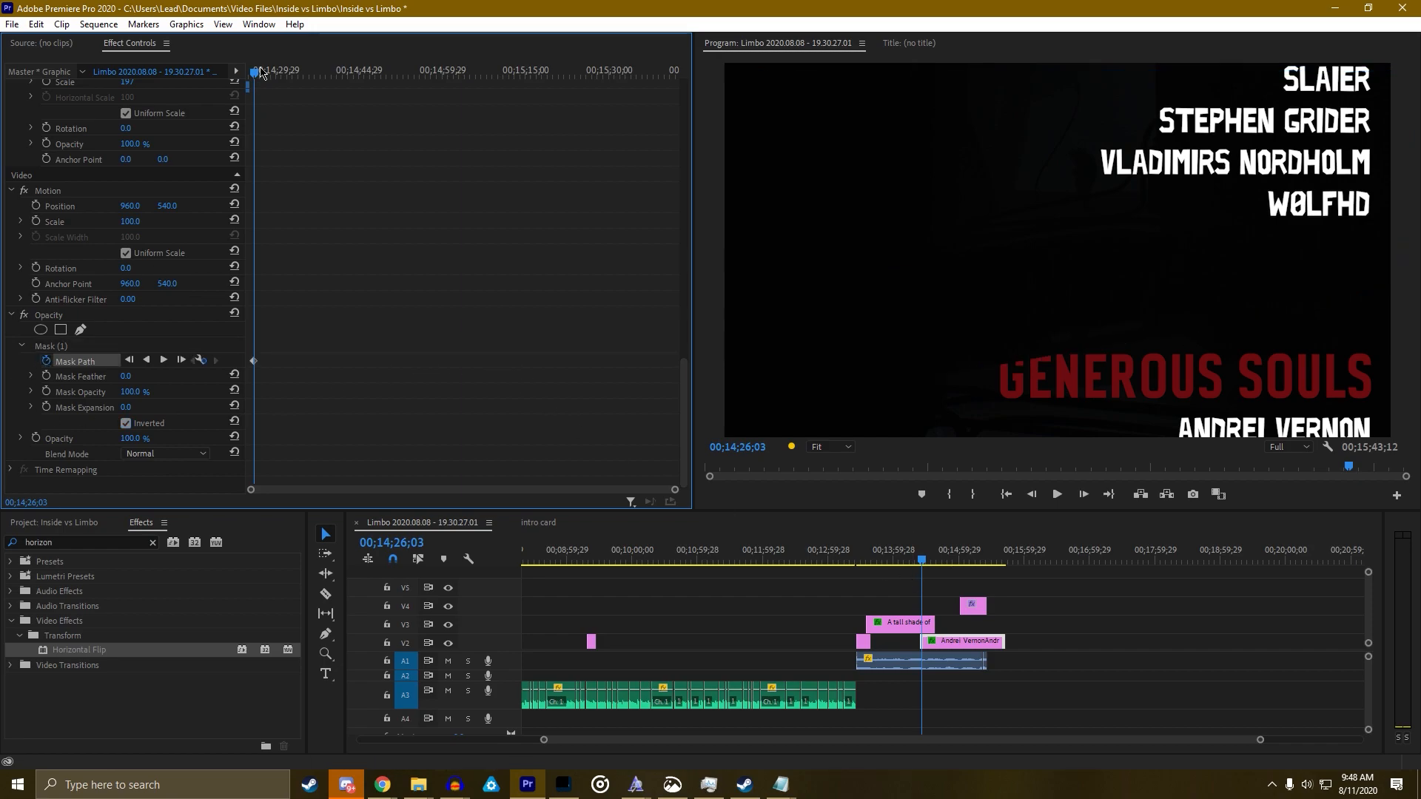
drag(257, 80, 254, 72)
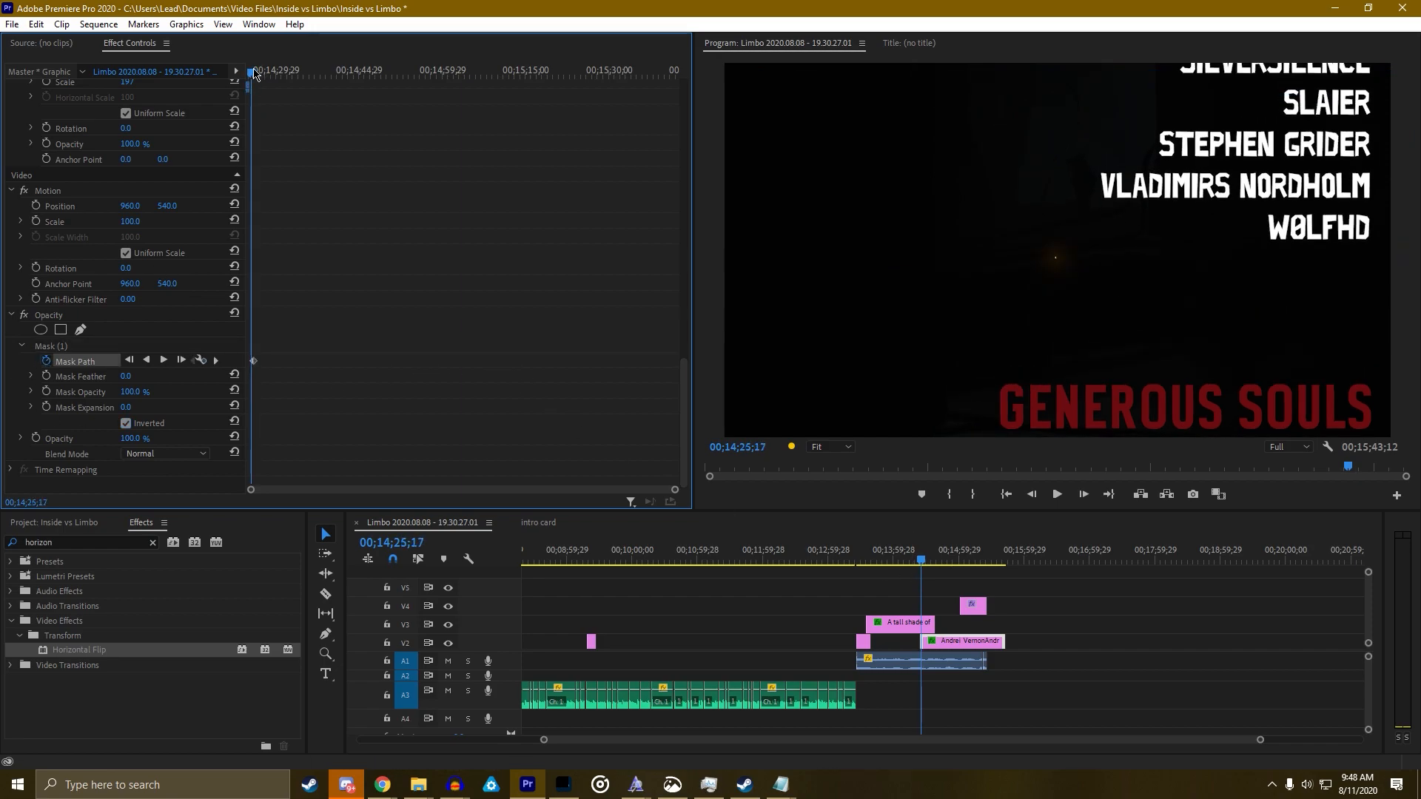
click(66, 351)
drag(988, 275, 987, 299)
Step forward through the credits, raising the mask each time to follow the rising heading
key(Right)
key(Right)
key(Right)
key(Right)
key(Right)
key(Right)
key(Right)
key(Right)
key(Right)
key(Right)
key(Right)
key(Right)
key(Right)
key(Right)
key(Right)
key(Right)
key(Right)
key(Right)
key(Right)
key(Right)
key(Right)
key(Right)
key(Right)
key(Right)
key(Right)
key(Right)
key(Right)
key(Right)
key(Right)
key(Right)
key(Right)
key(Right)
key(Right)
key(Right)
key(Right)
key(Right)
key(Right)
key(Right)
drag(1010, 227, 974, 84)
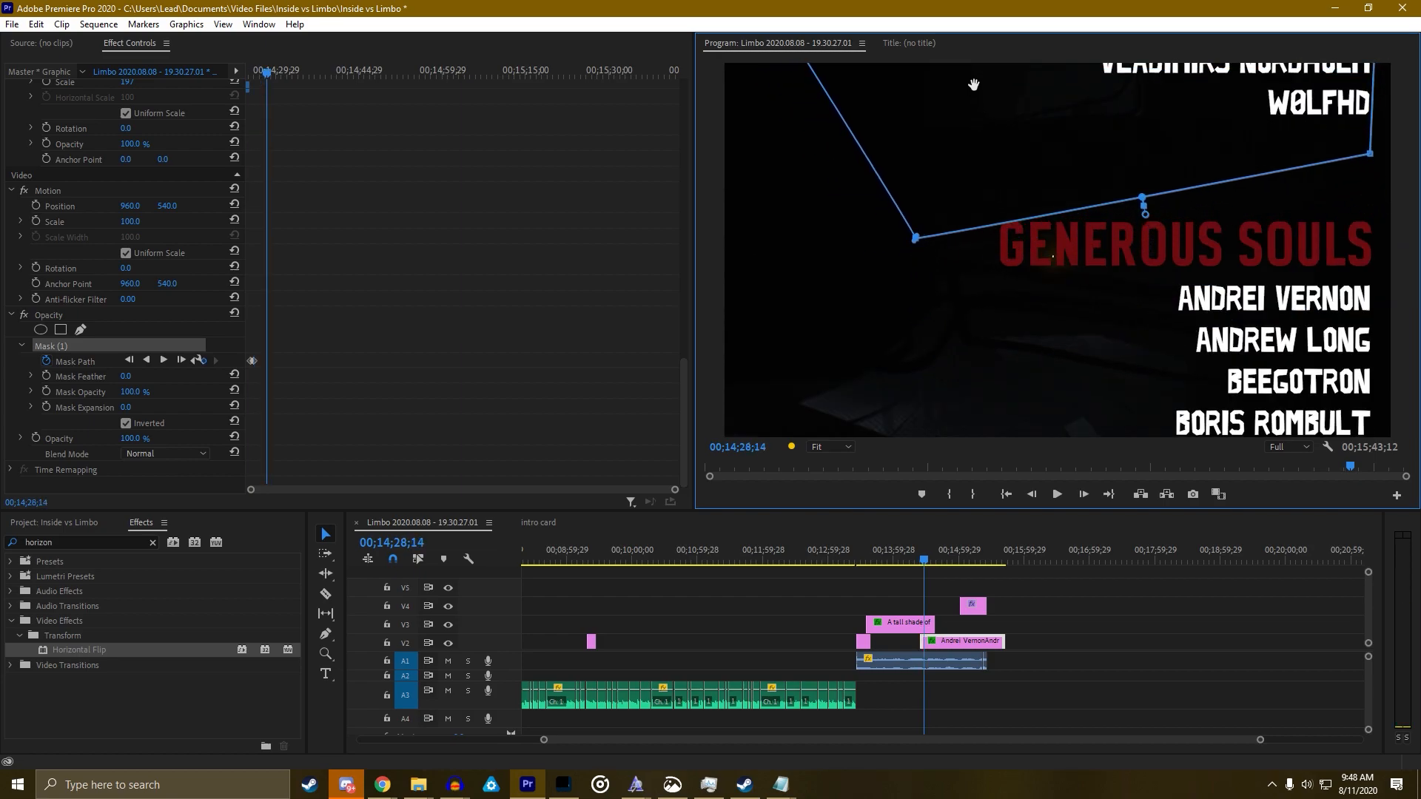
key(Right)
key(Right)
key(Right)
key(Right)
key(Right)
key(Right)
key(Right)
key(Right)
key(Right)
key(Right)
key(Right)
key(Right)
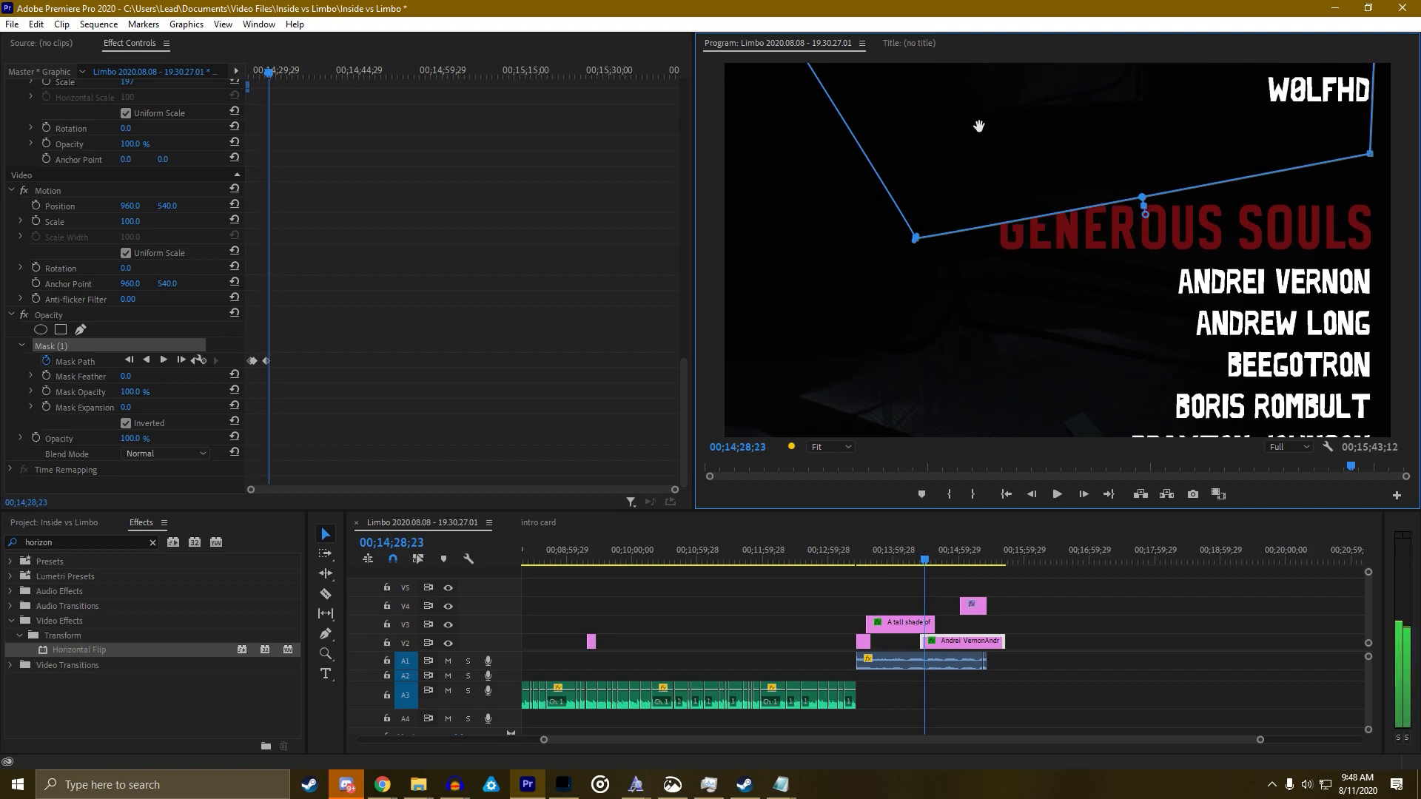
key(Right)
key(Right)
key(Right)
key(Right)
key(Right)
key(Right)
key(Right)
key(Right)
key(Right)
key(Right)
key(Right)
key(Right)
key(Right)
key(Right)
key(Right)
key(Right)
key(Right)
key(Right)
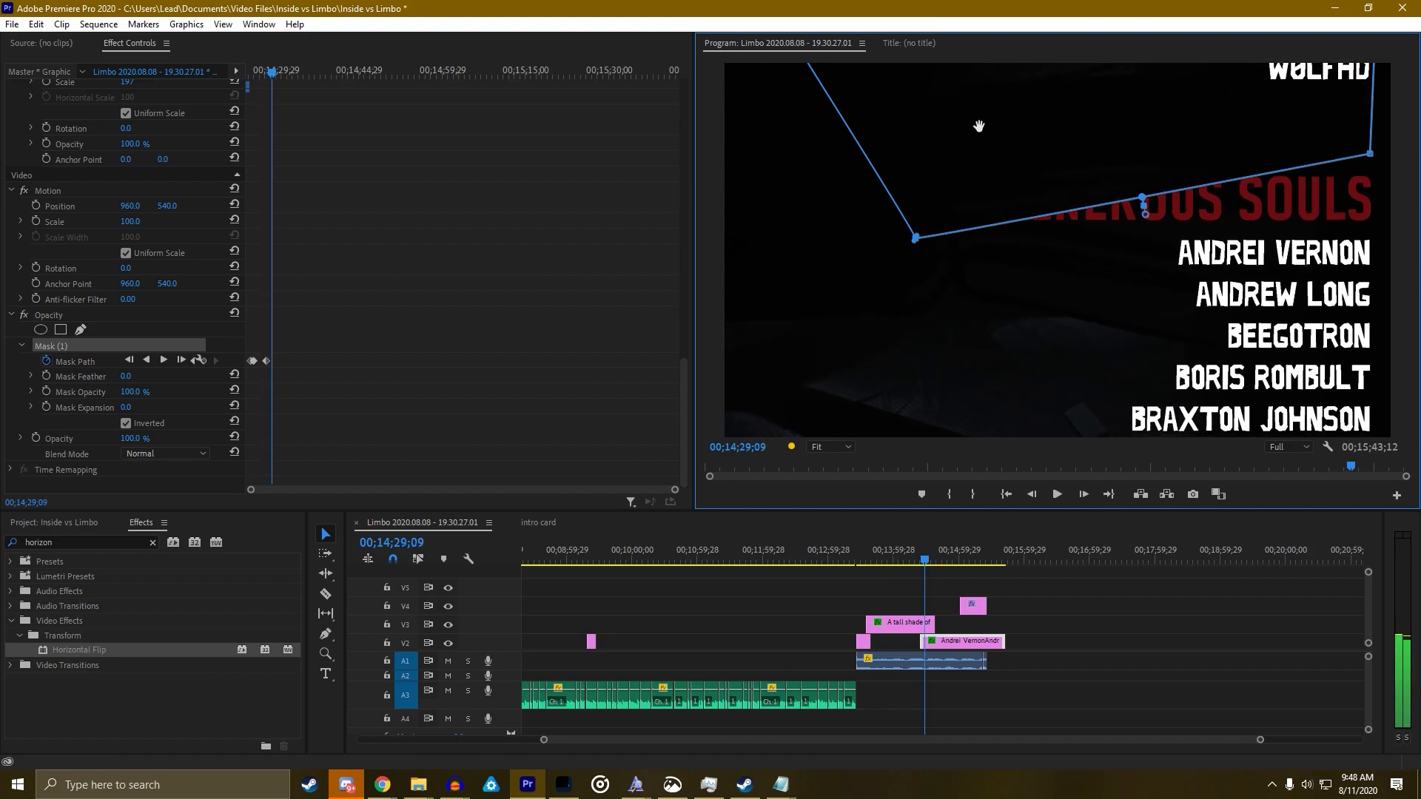
key(Right)
key(Right)
key(Right)
drag(996, 136, 992, 88)
key(Right)
key(Right)
key(Right)
key(Right)
key(Right)
key(Right)
key(Right)
key(Right)
key(Right)
key(Right)
key(Right)
key(Right)
key(Right)
key(Right)
key(Right)
key(Right)
key(Right)
key(Right)
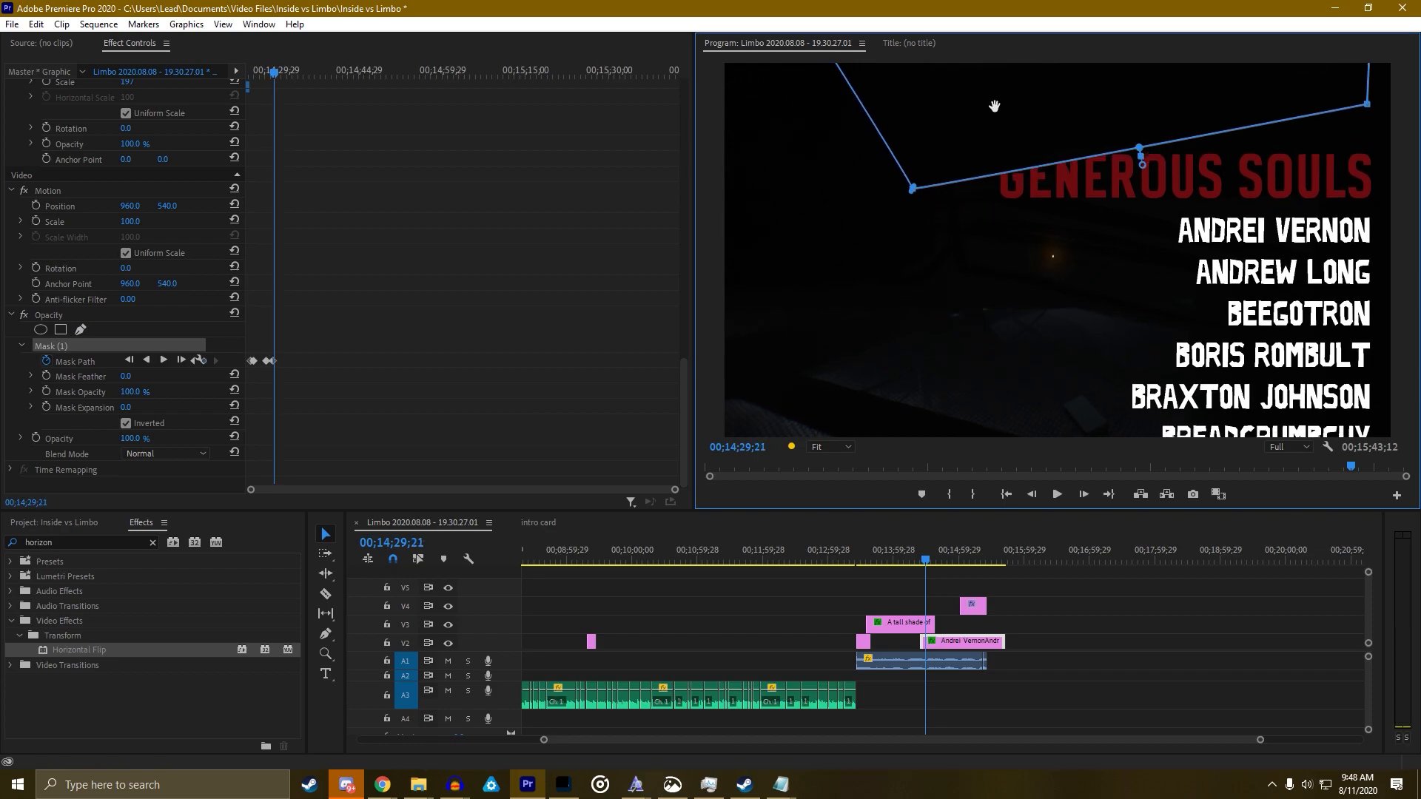
key(Right)
key(Right)
key(Right)
key(Right)
key(Right)
key(Right)
key(Right)
key(Right)
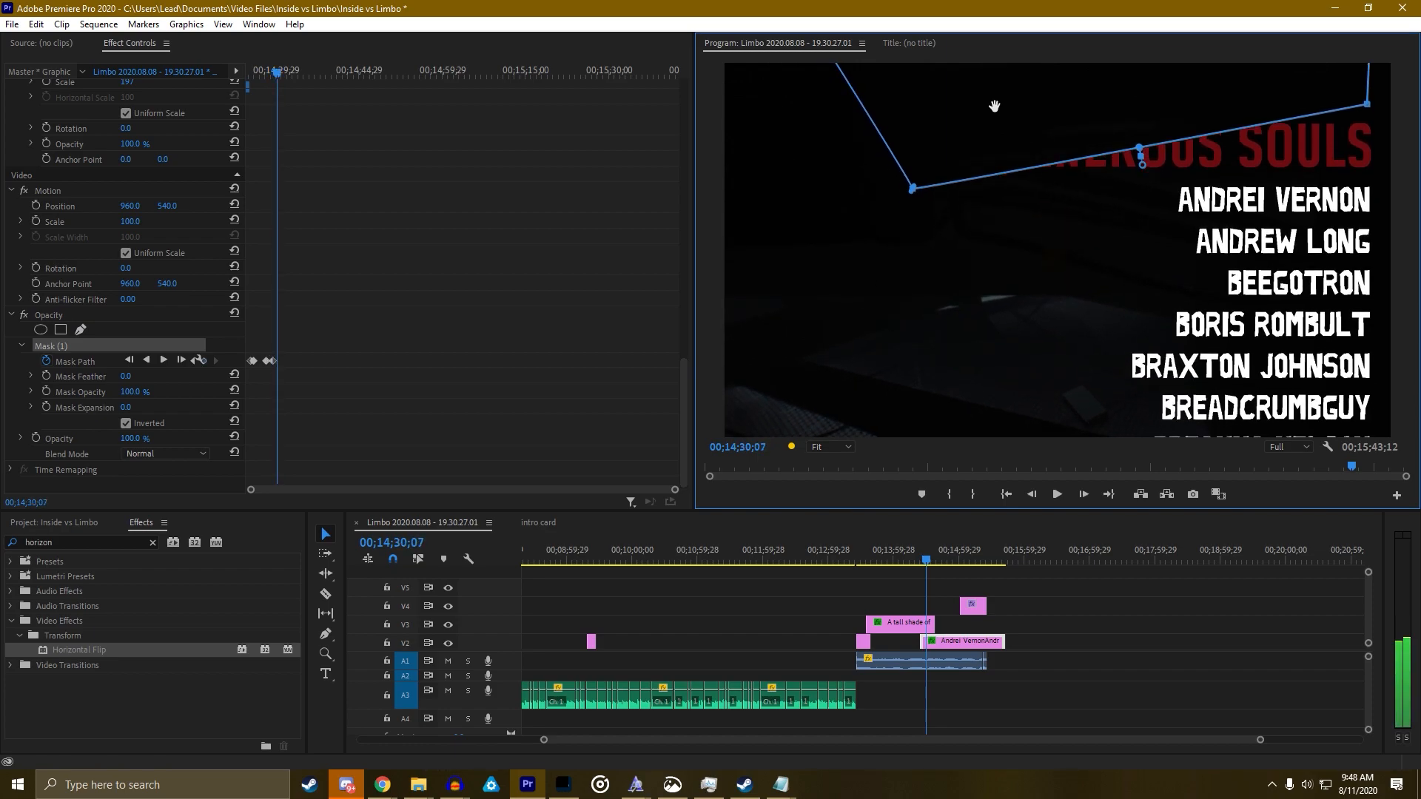
drag(993, 106, 1001, 65)
Move through the Mask Path keyframes and raise the mask further to uncover GENEROUS SOULS
key(Right)
key(Right)
key(Right)
key(Right)
key(Right)
key(Right)
key(Right)
key(Right)
key(Right)
key(Right)
key(Right)
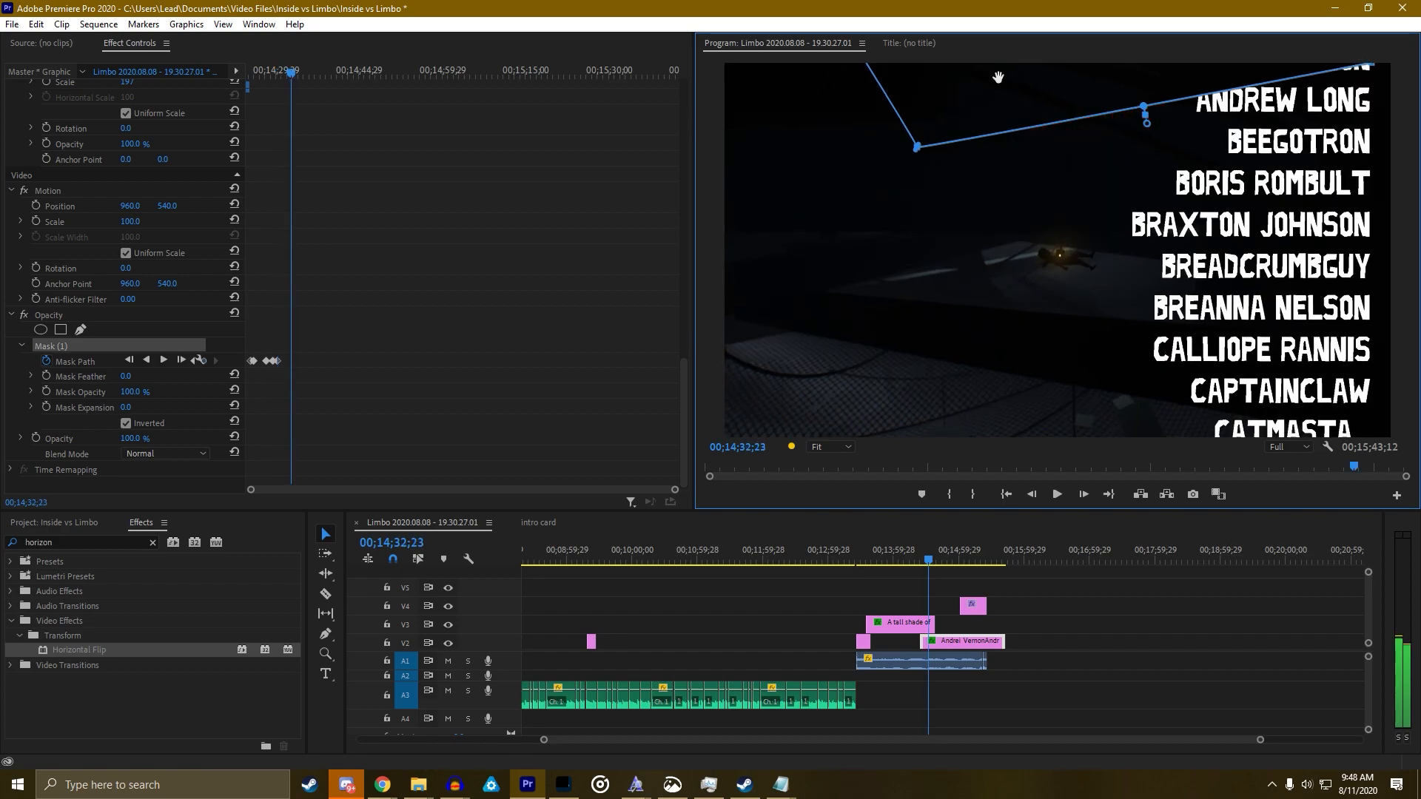
key(Left)
key(Left)
key(Left)
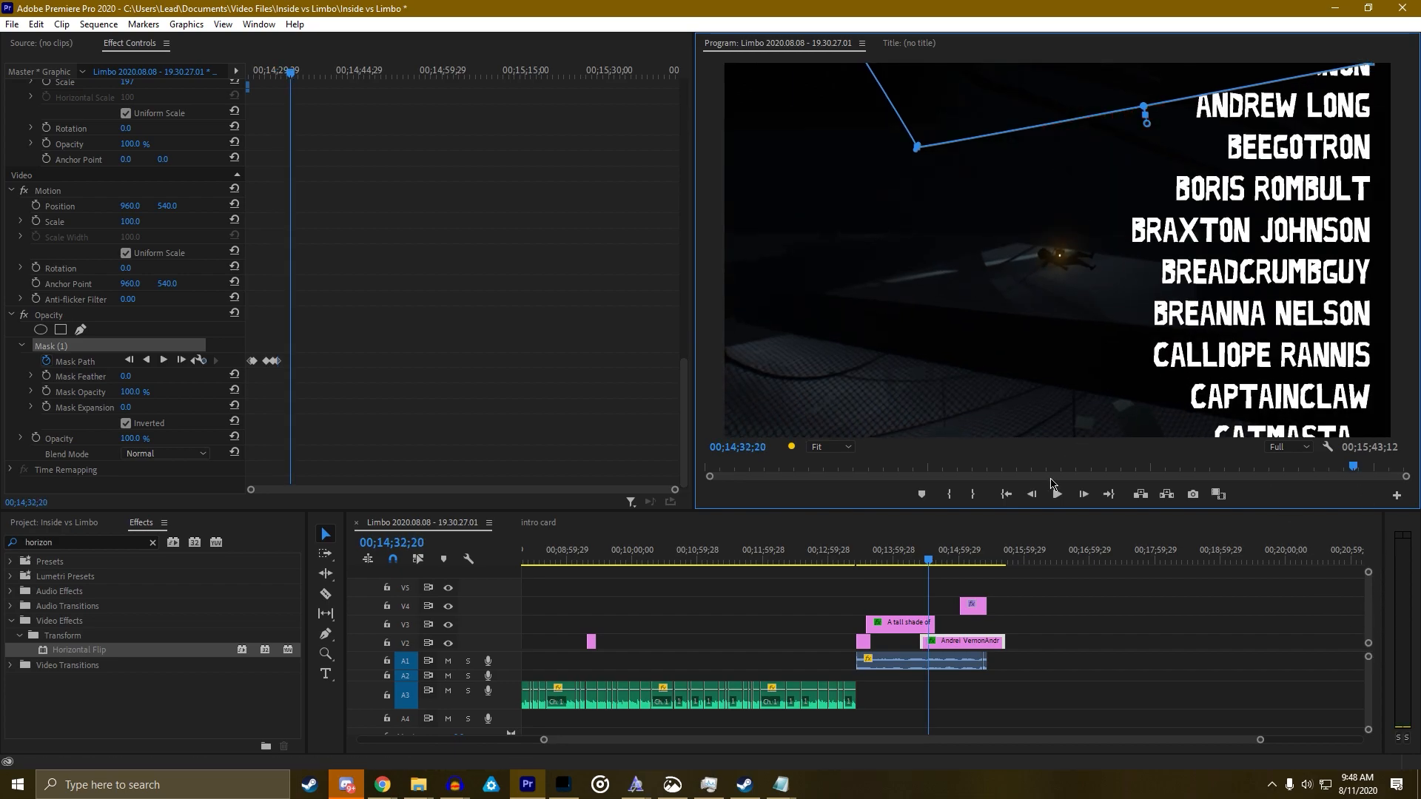
key(Up)
key(Right)
key(Right)
key(Right)
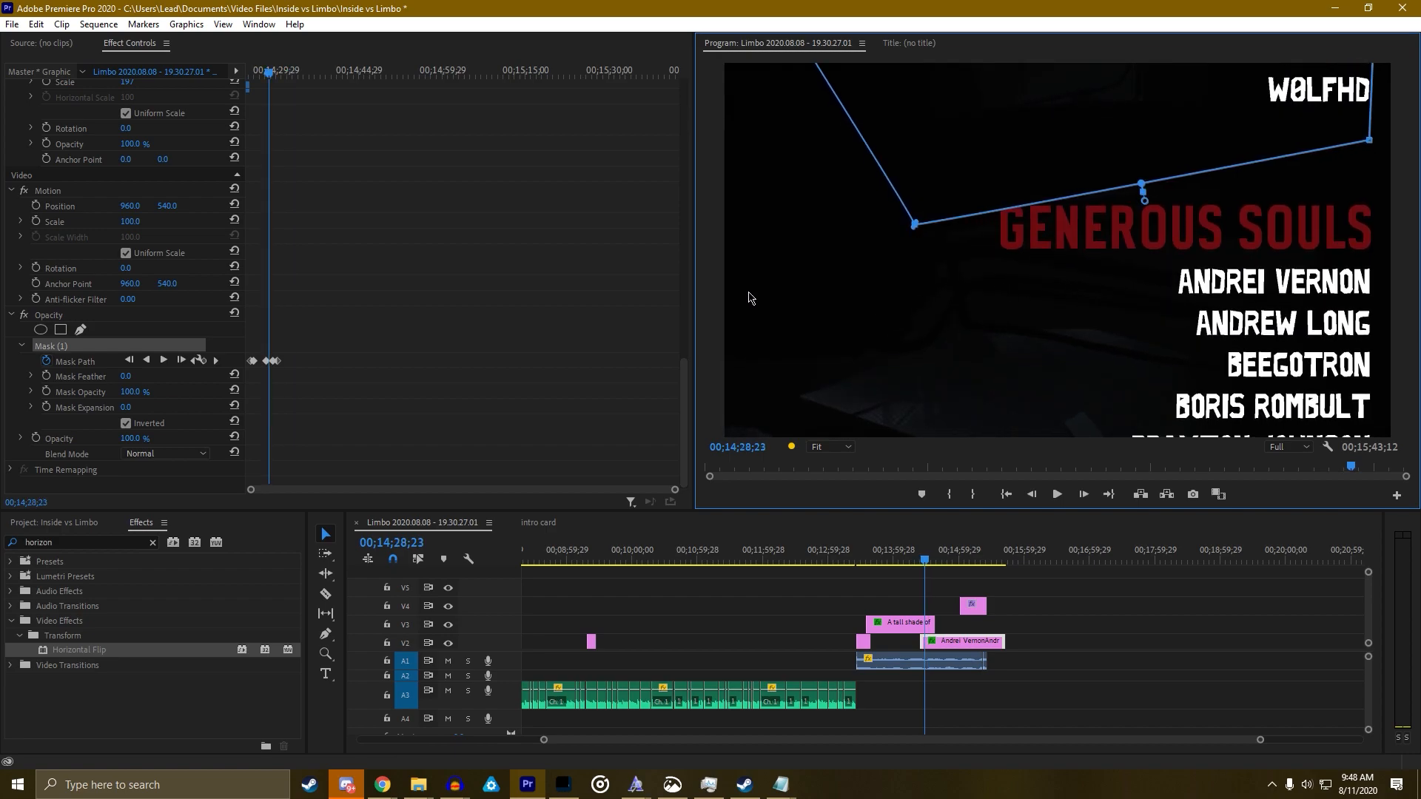
click(214, 361)
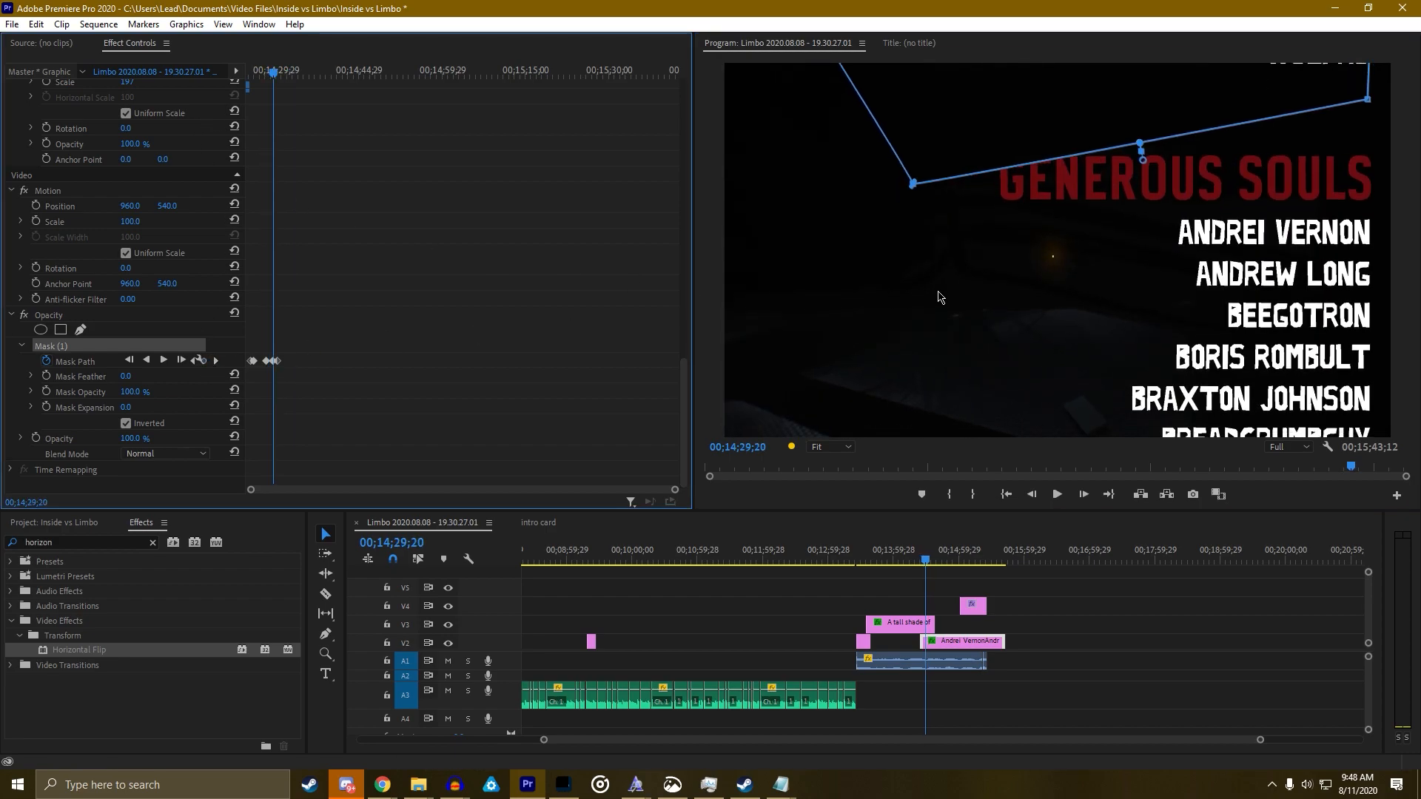
click(212, 361)
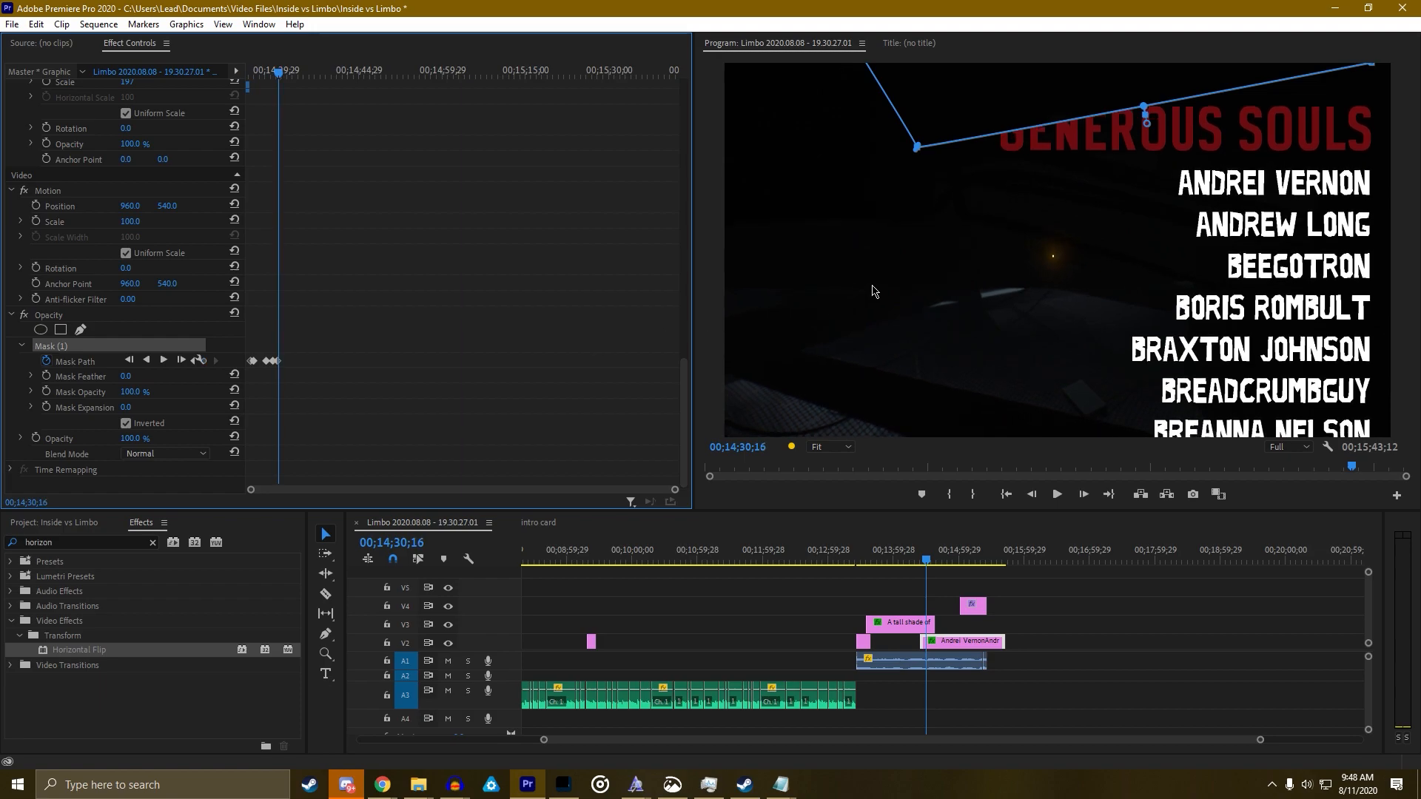
key(Right)
key(Right)
key(Right)
key(Right)
key(Right)
key(Right)
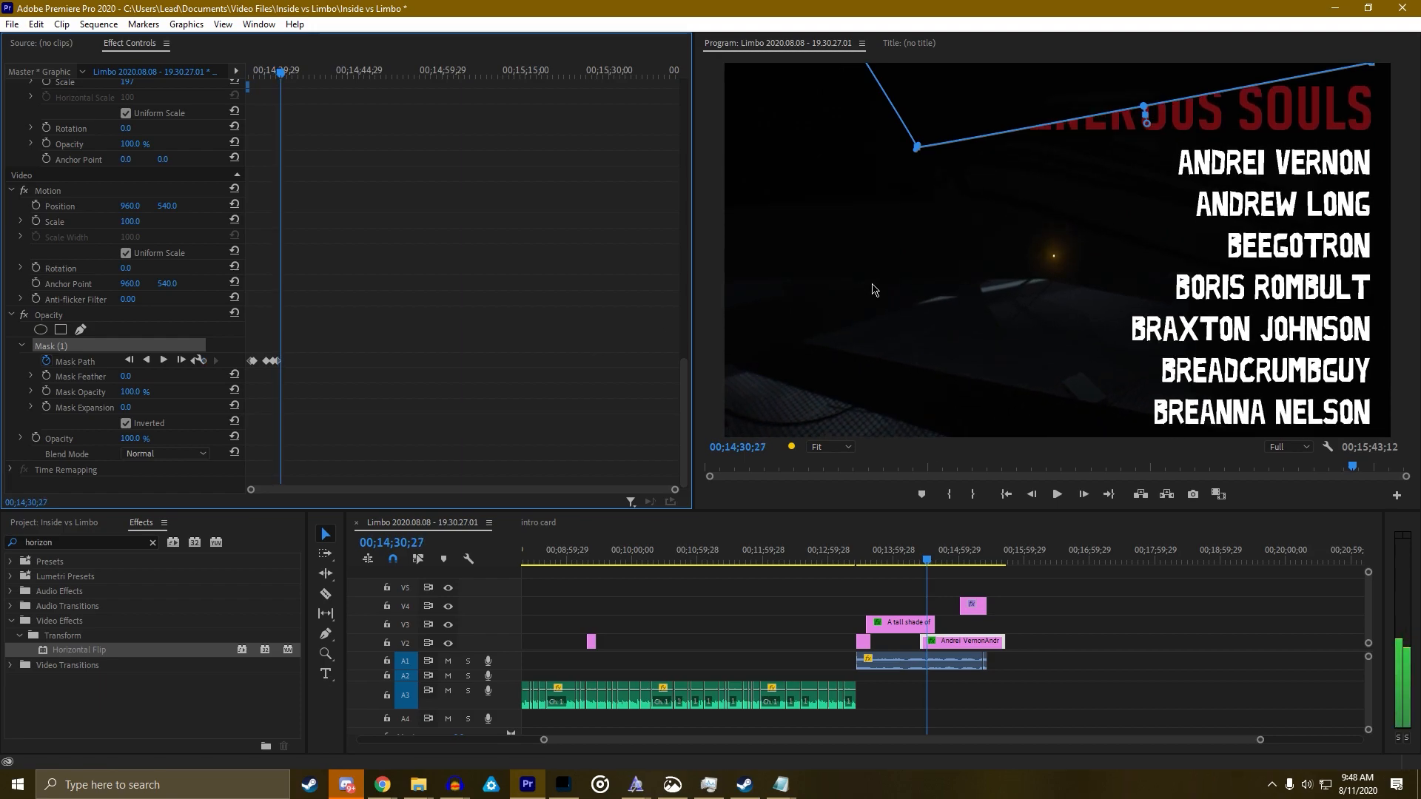
drag(980, 94, 969, 64)
Adjust the mask over the heading in the enlarged program view, then rewind to before the heading appears
key(grave)
drag(685, 73, 661, 39)
scroll(690, 169, down, 7)
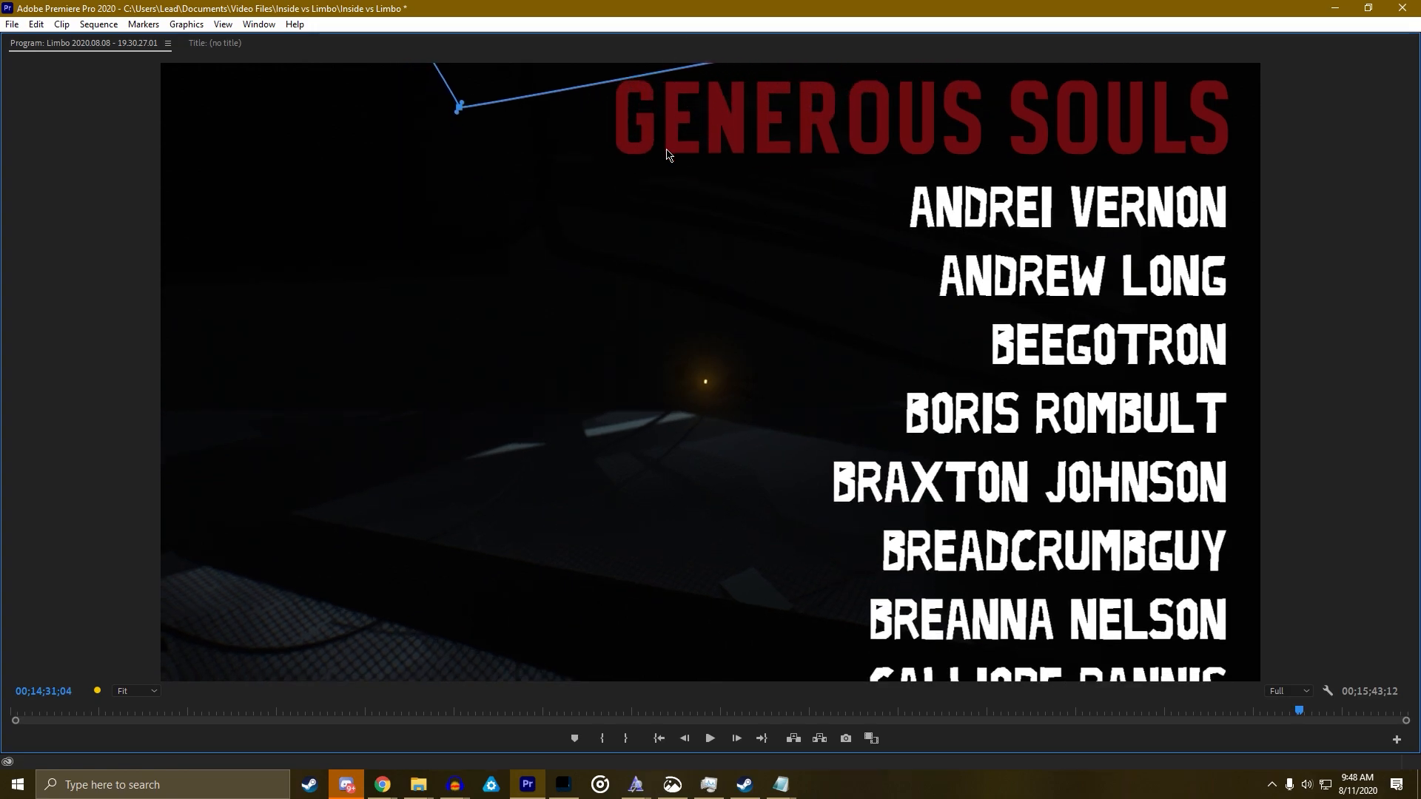
key(grave)
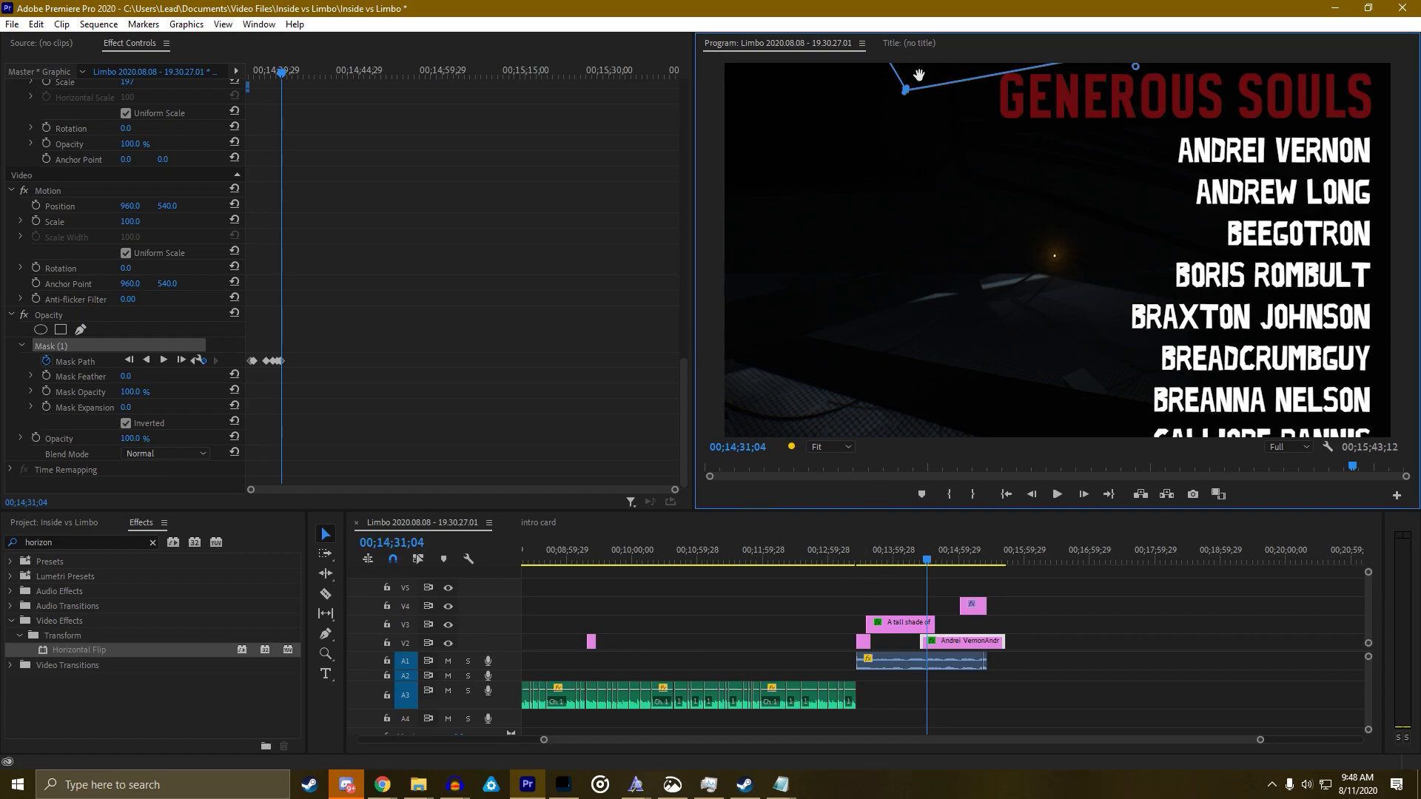
scroll(906, 198, down, 3)
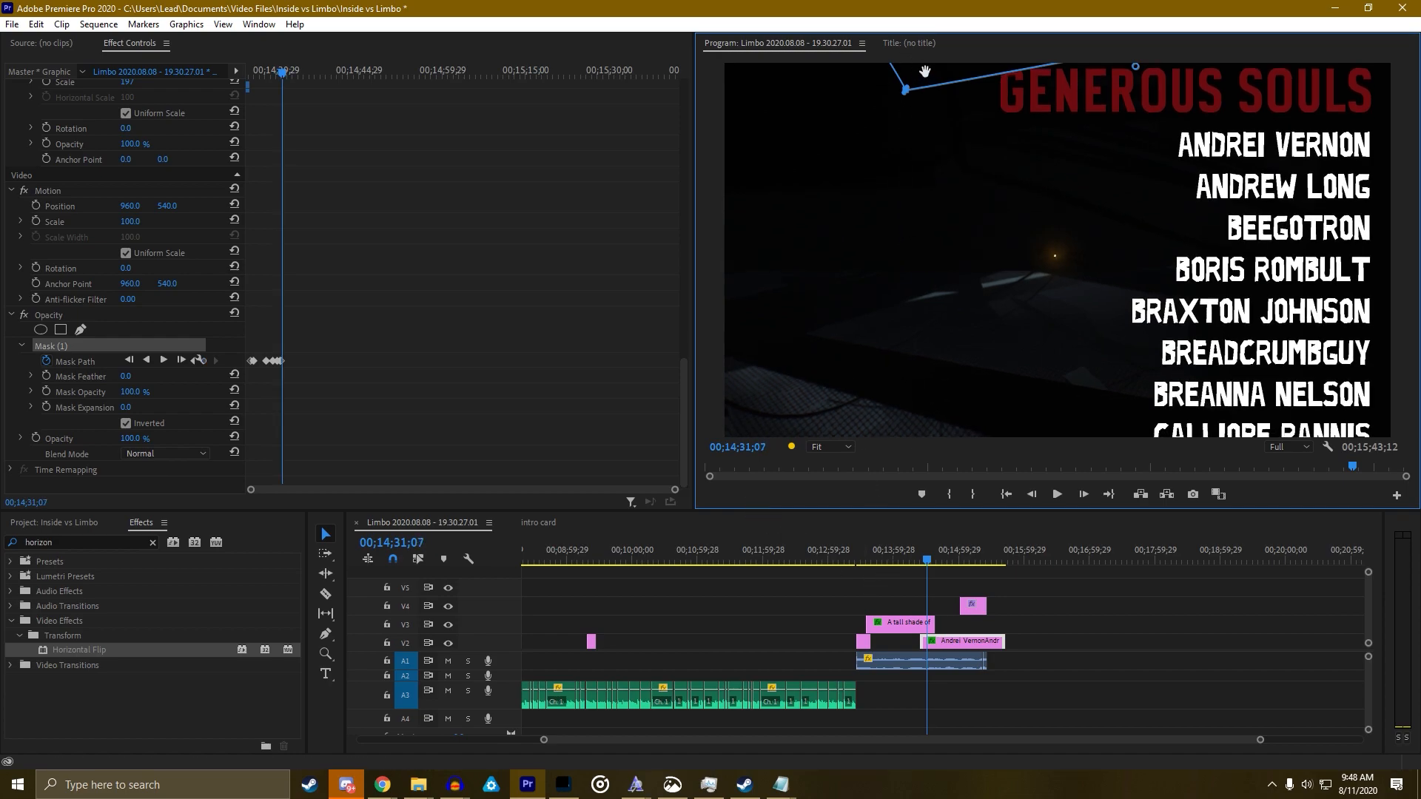
drag(930, 563, 922, 560)
scroll(864, 364, down, 5)
key(grave)
key(space)
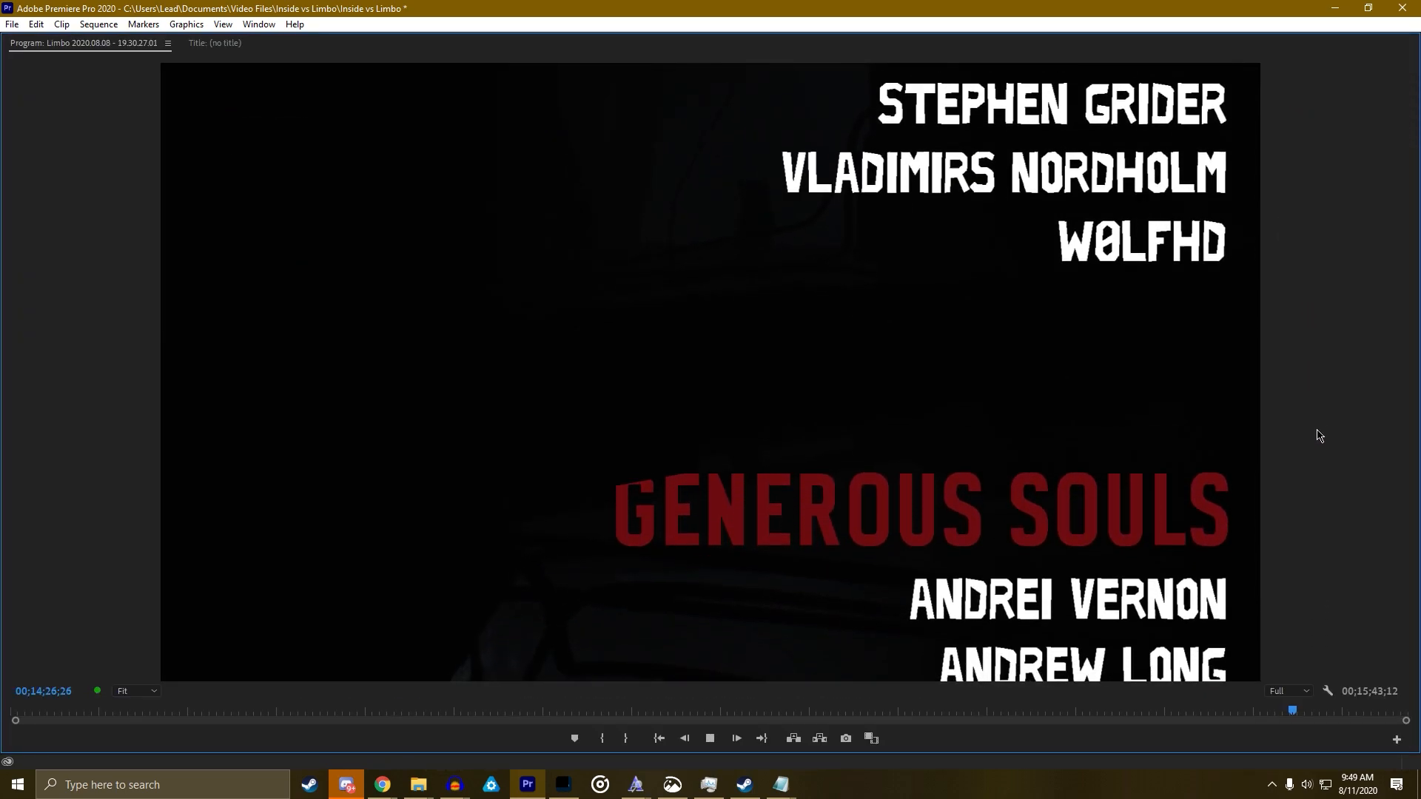
key(grave)
key(grave)
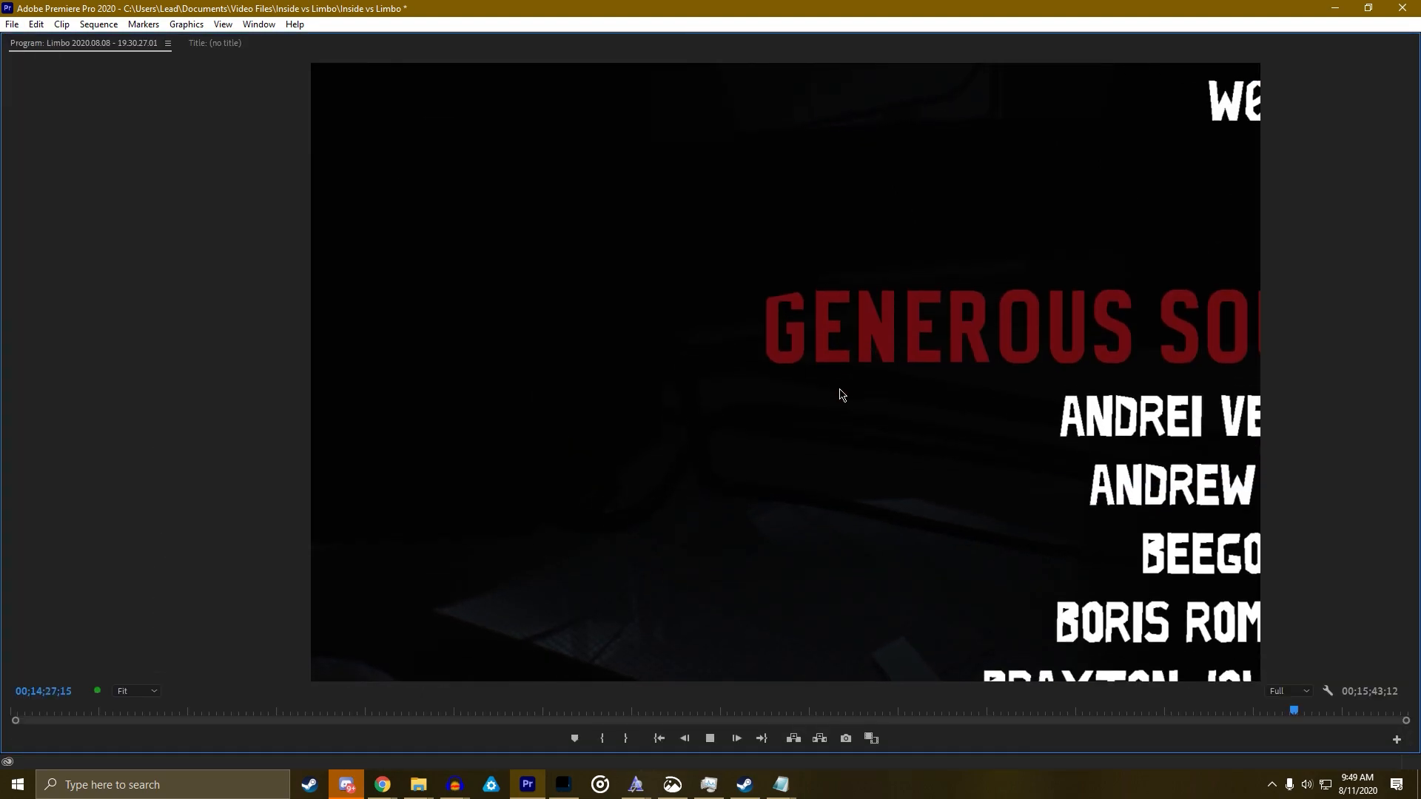
key(grave)
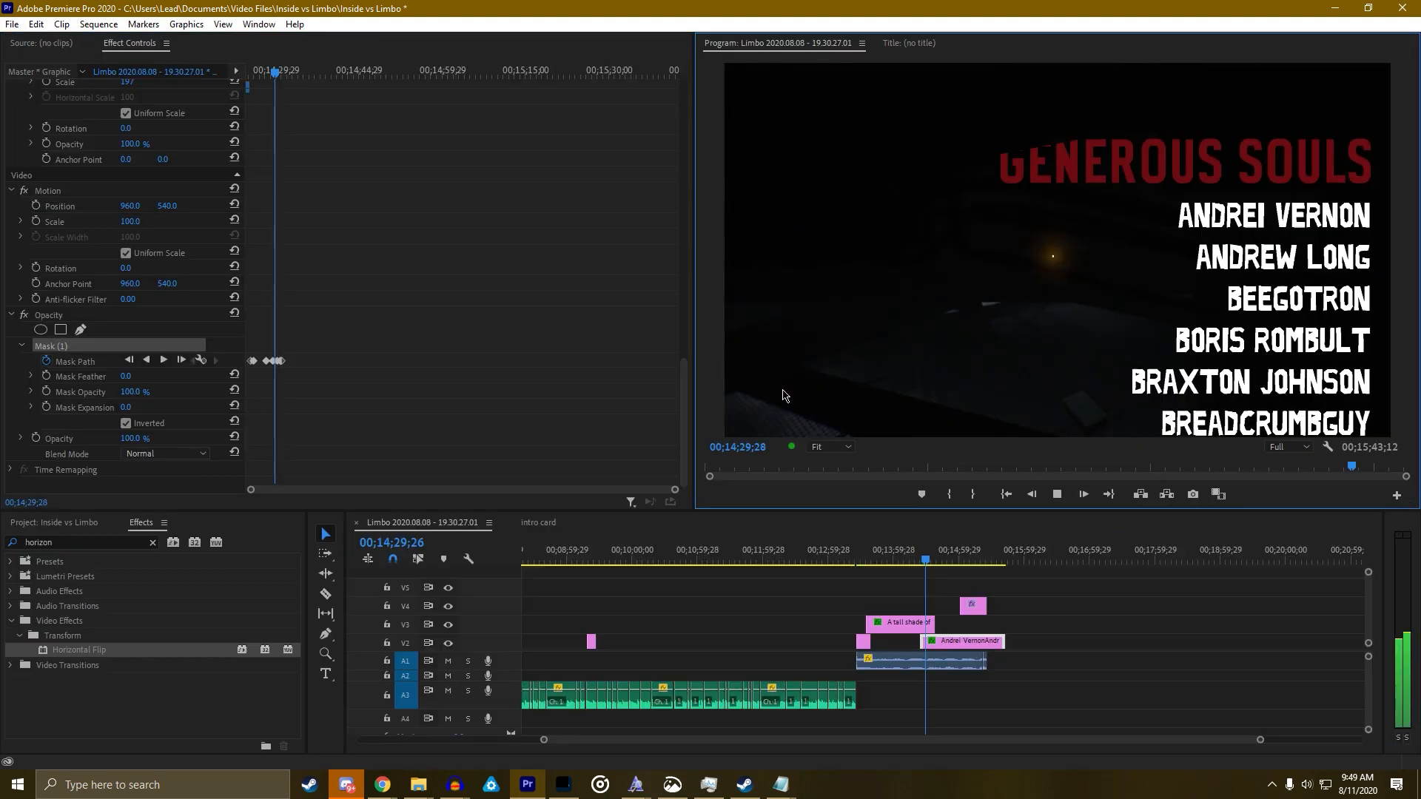
Replay the credits, shift the mask down slightly and select the Mask Path keyframes
key(space)
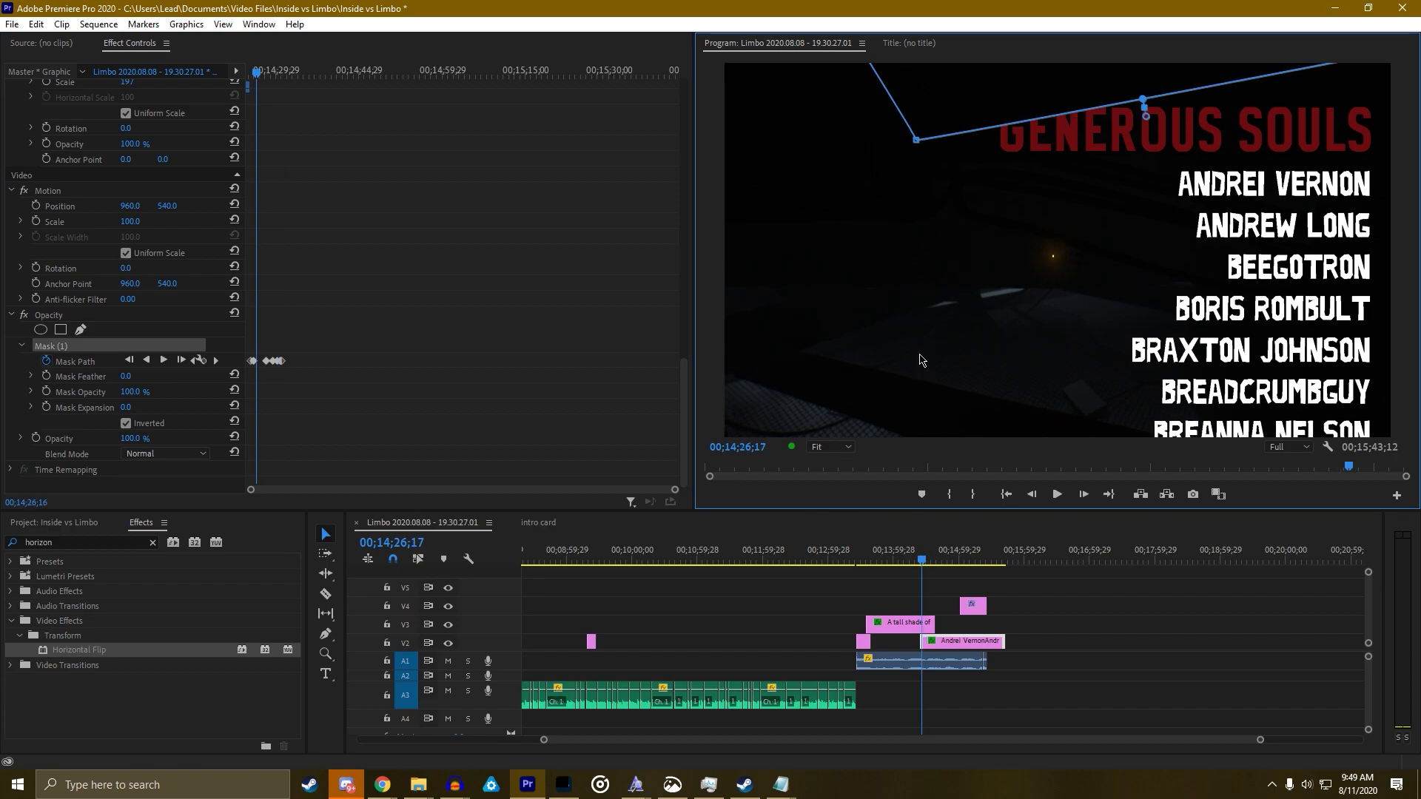
key(space)
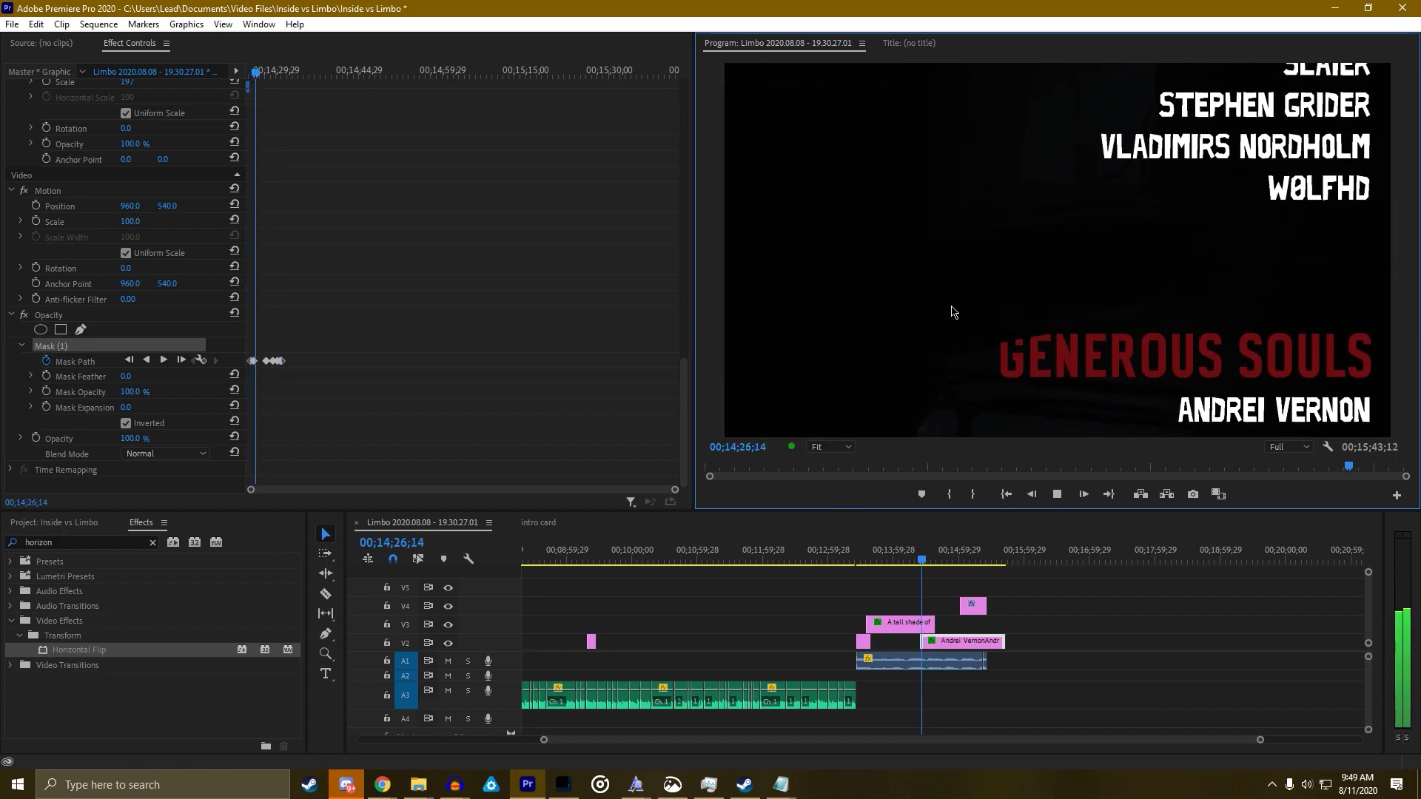
key(space)
drag(984, 210, 985, 221)
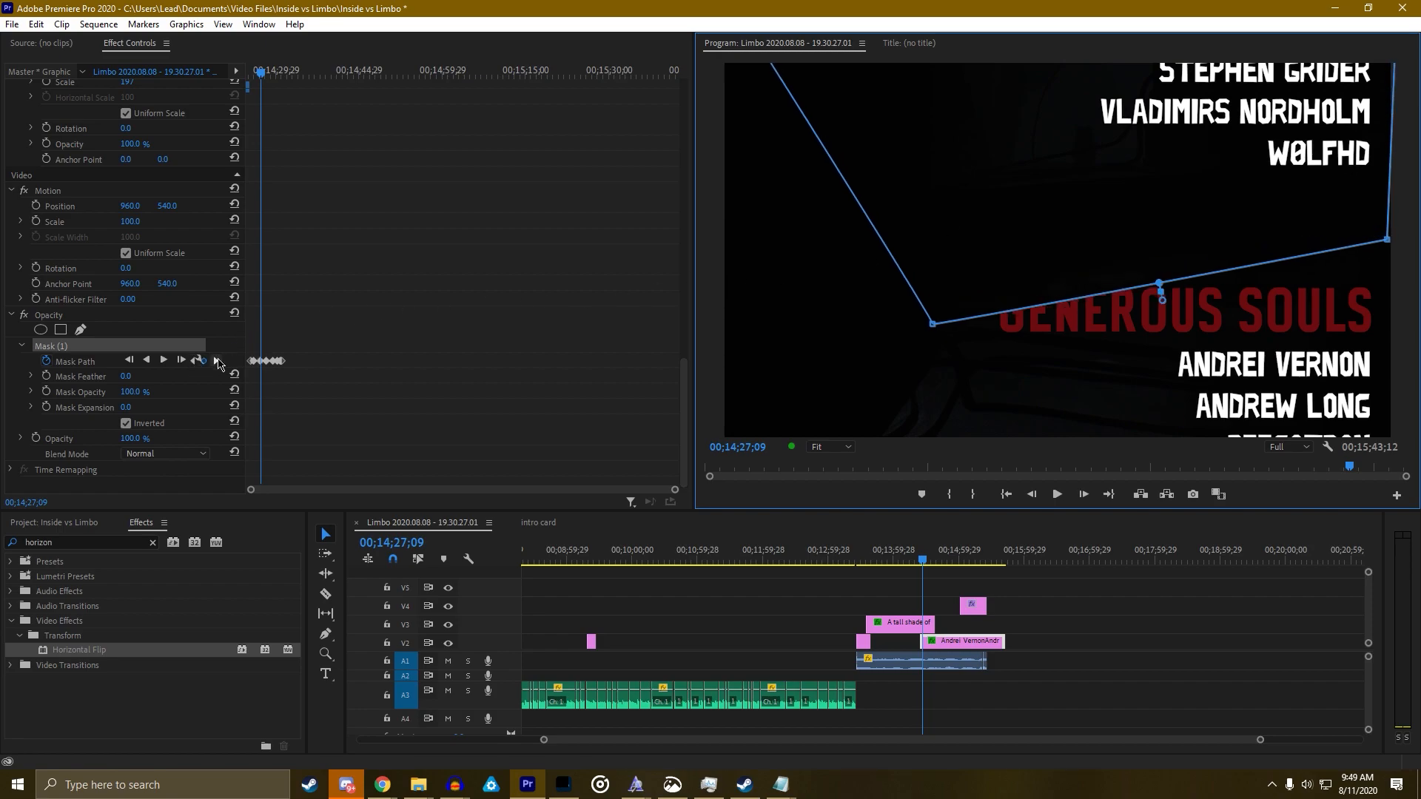
drag(302, 374, 265, 348)
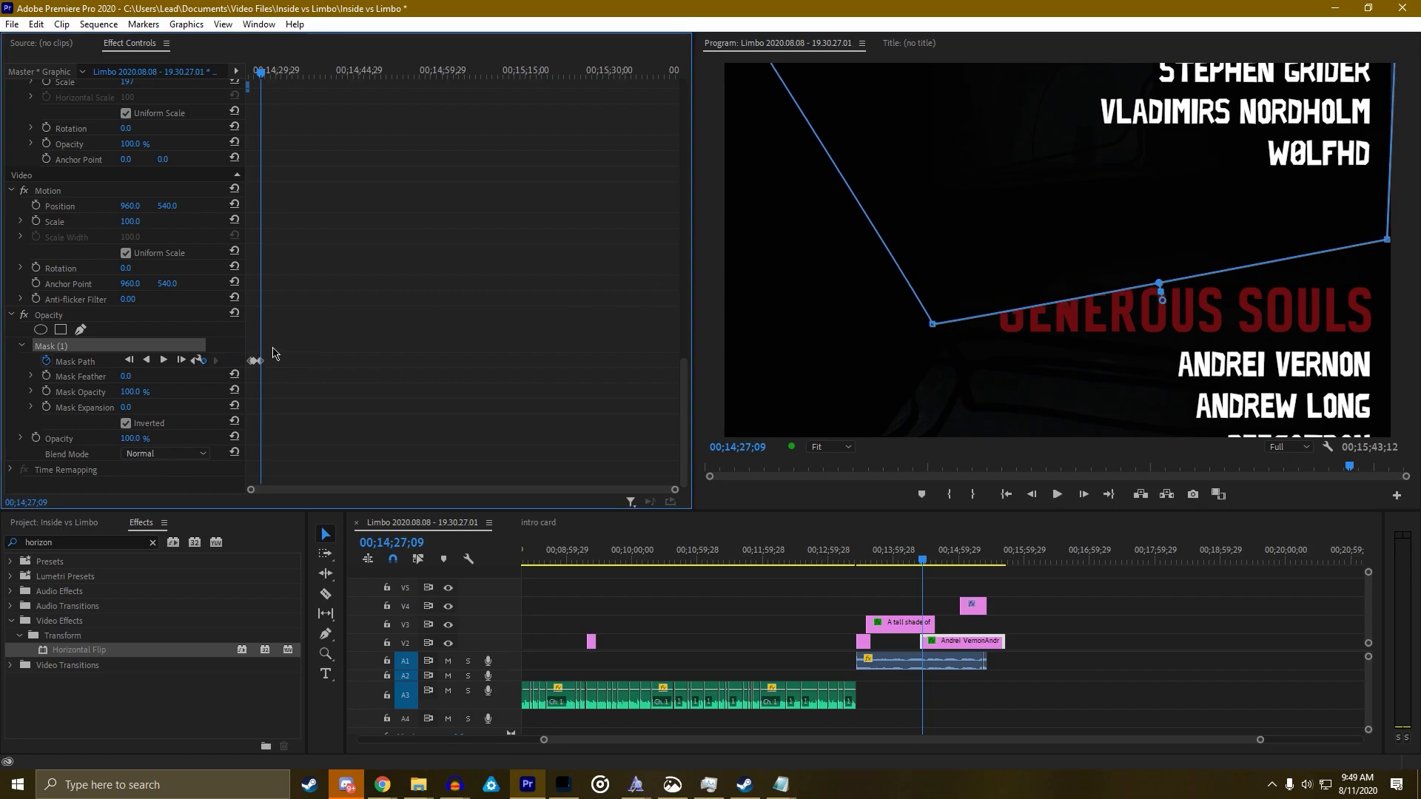
Move the mask up and left, then reshape its lower-left and right corners
key(space)
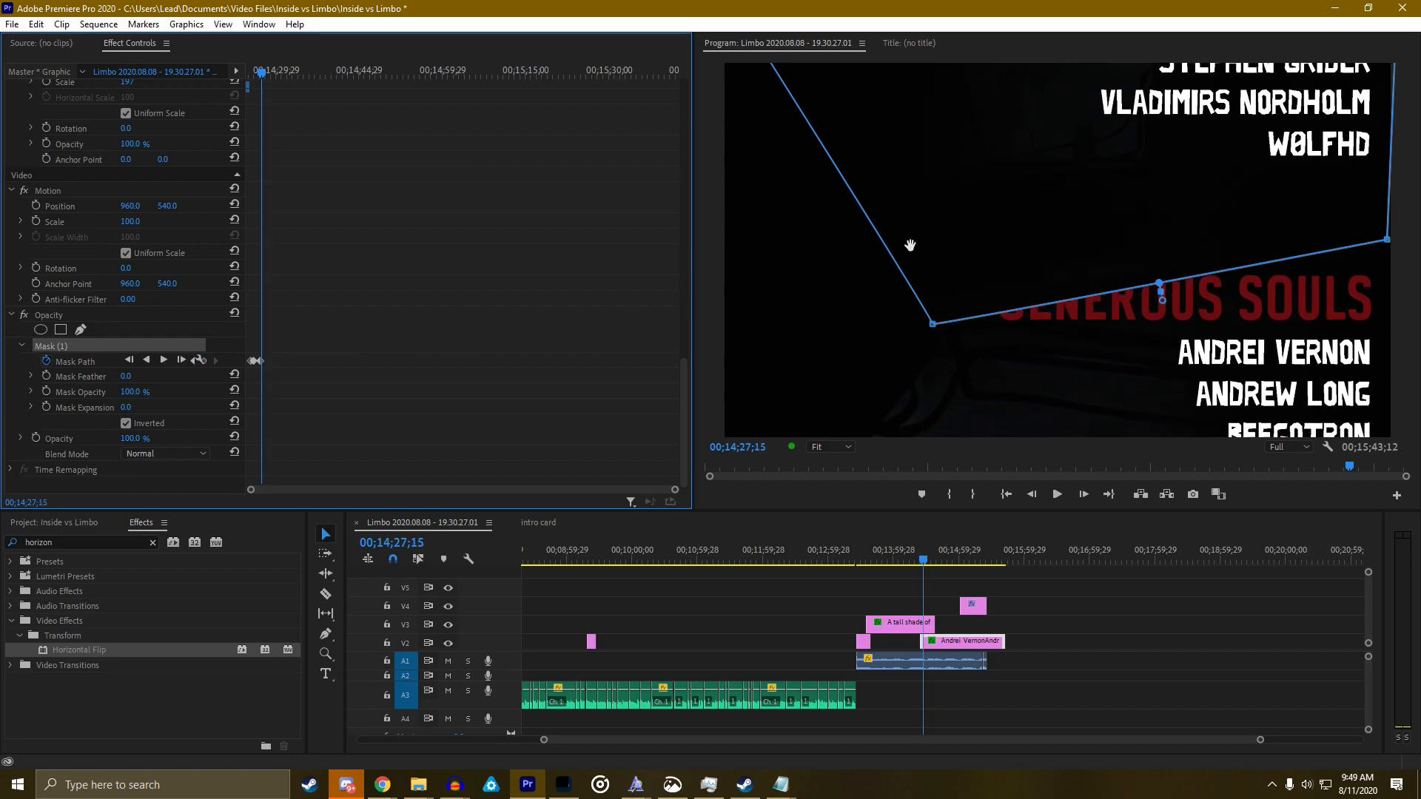
key(Right)
key(Right)
key(Right)
key(Right)
key(Right)
key(Right)
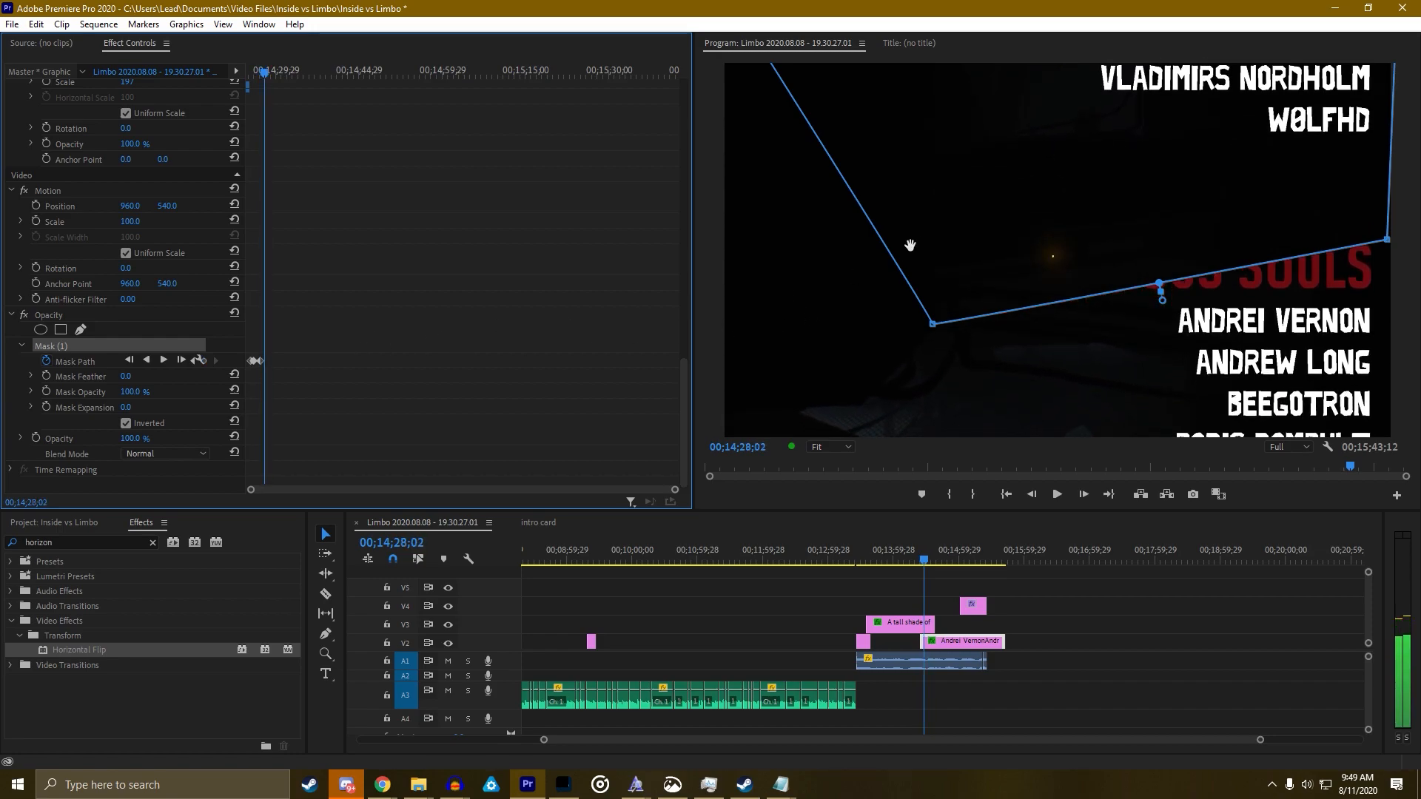
drag(970, 243, 963, 216)
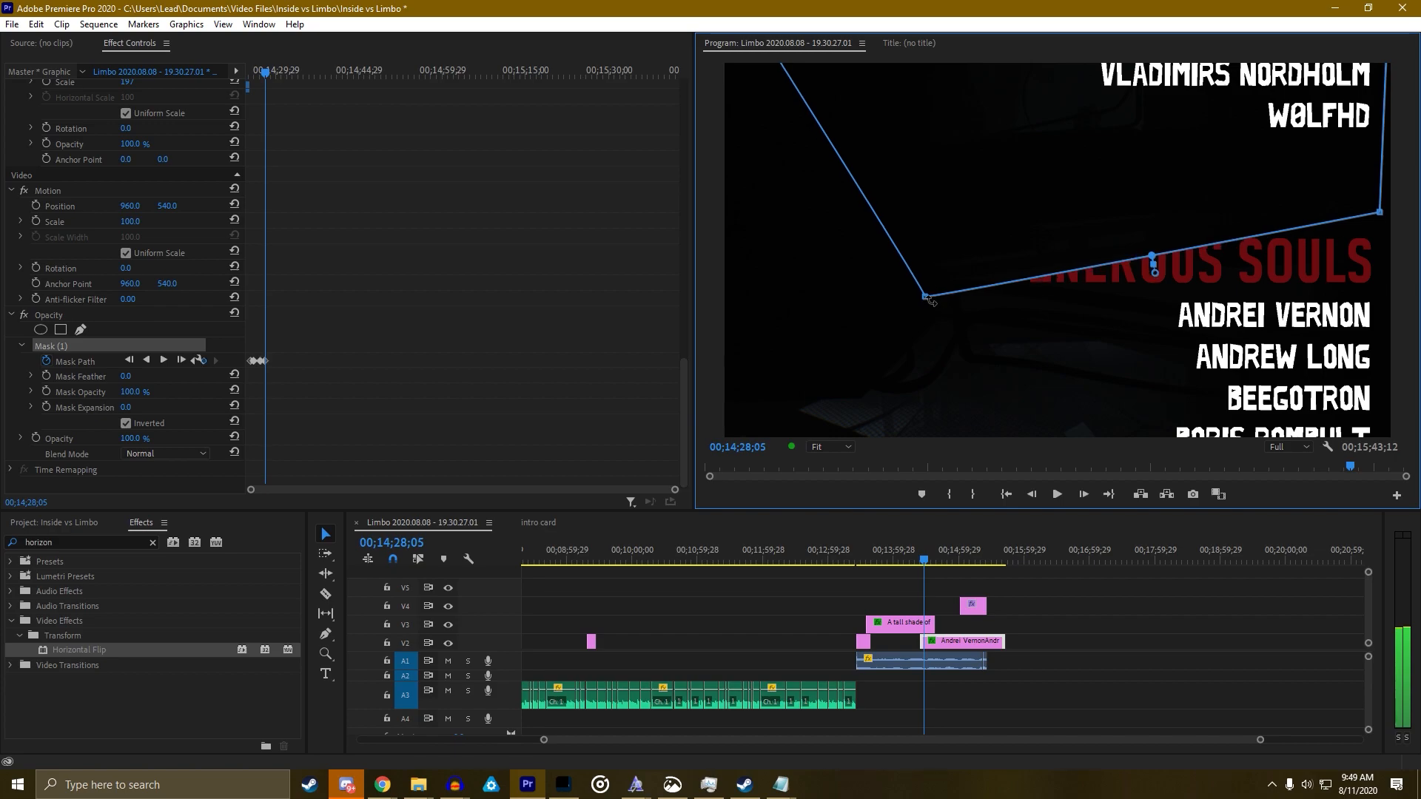
drag(931, 301, 925, 295)
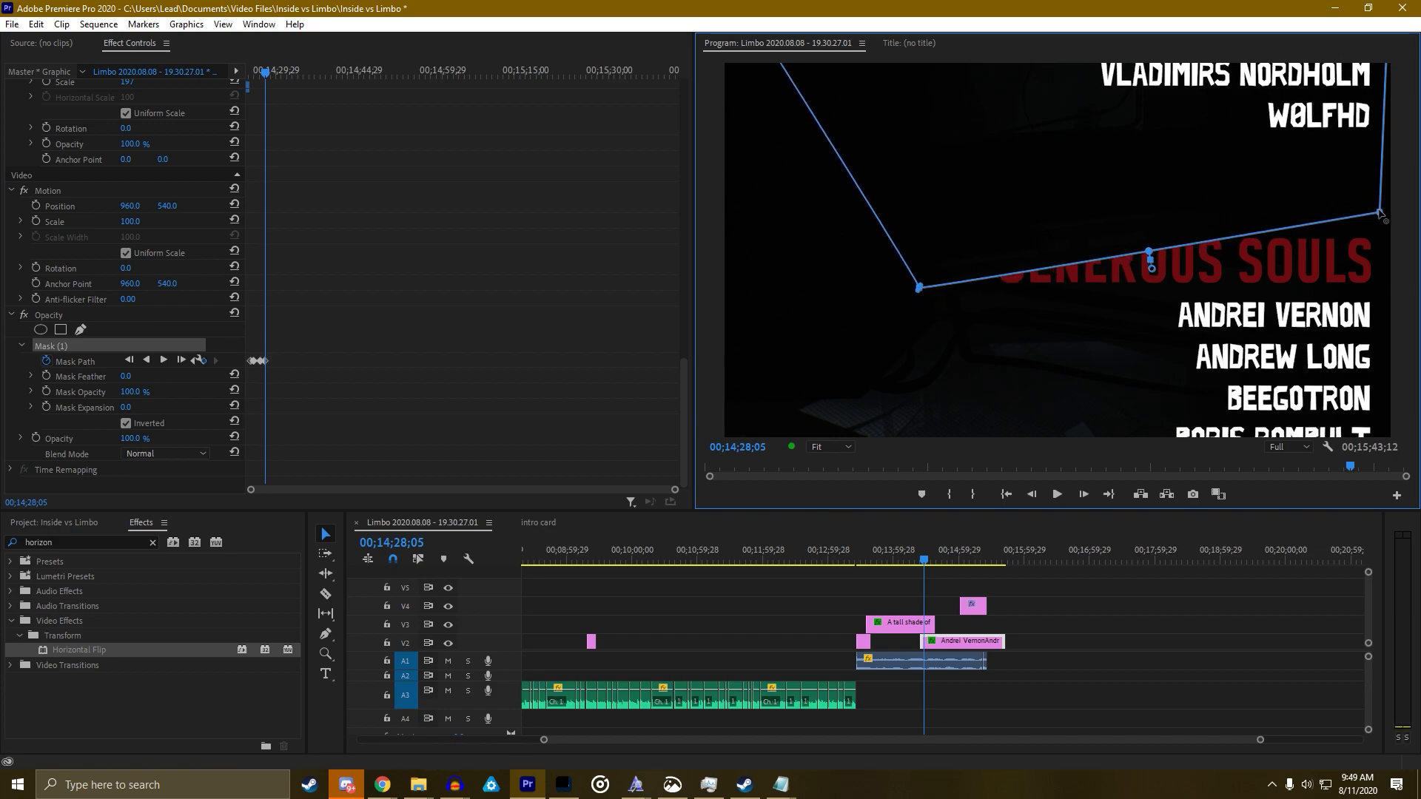
drag(1381, 214, 1386, 220)
Raise the whole mask to reveal GENEROUS SOULS, tilt its edge, preview, and nudge the top-right corner down
key(space)
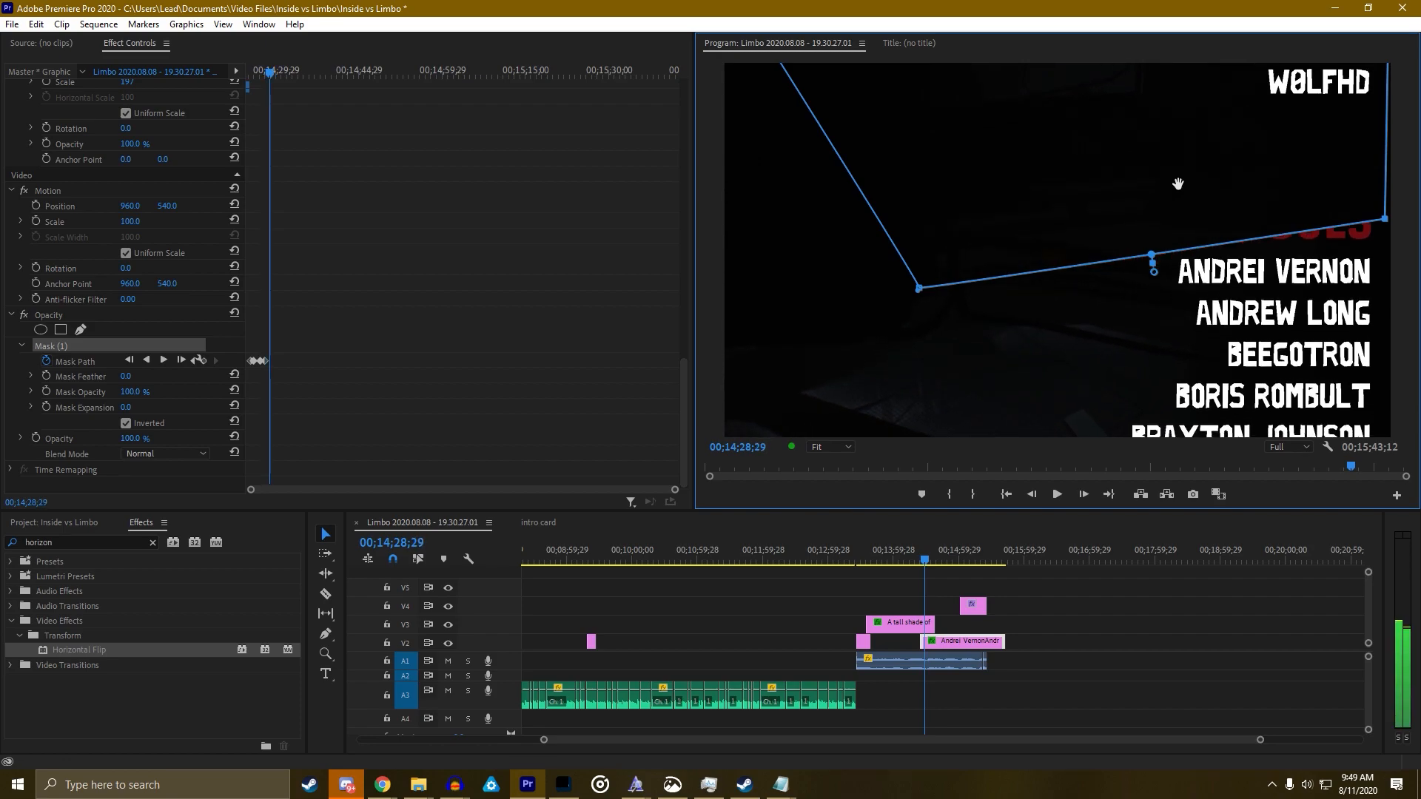
drag(1178, 183, 1165, 122)
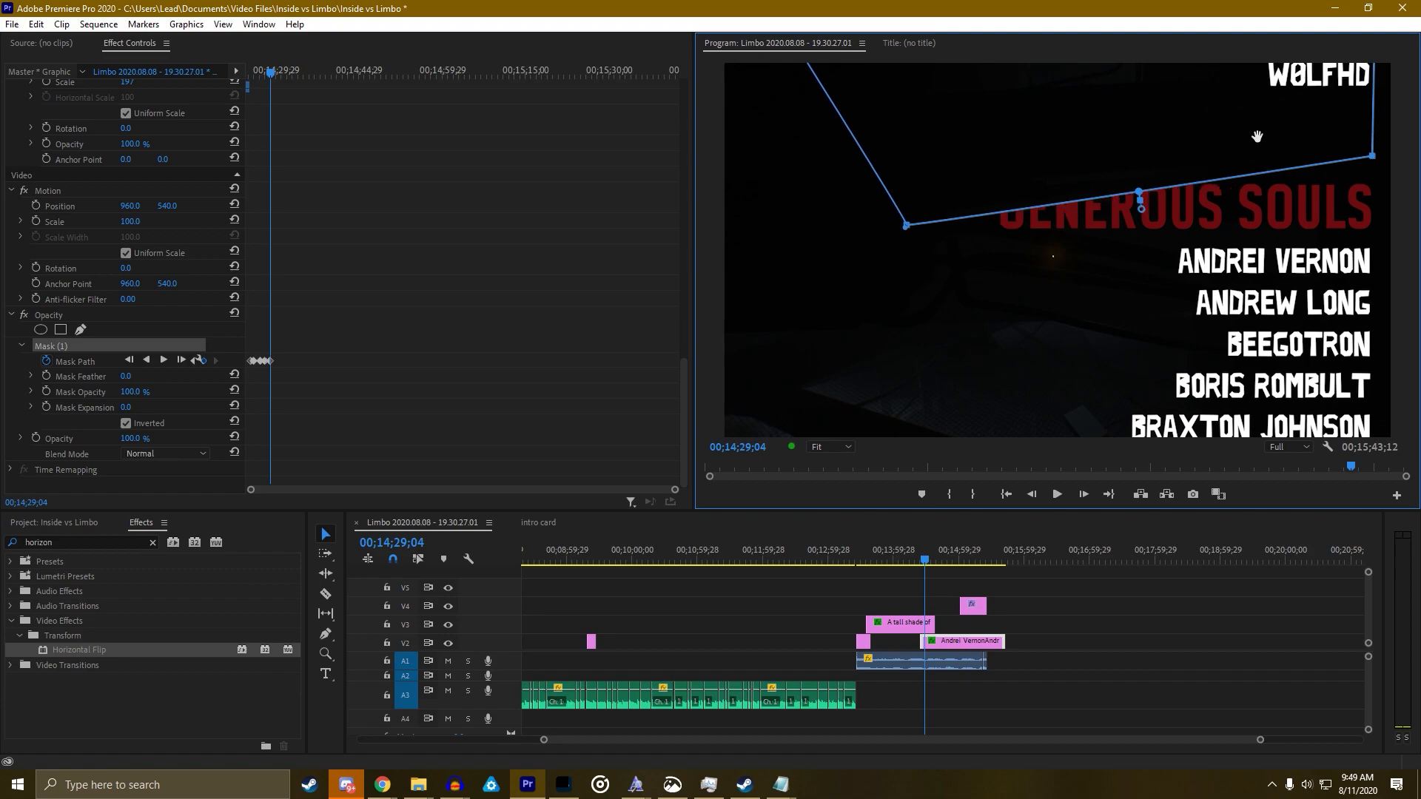
drag(1369, 160, 1373, 169)
click(919, 561)
key(space)
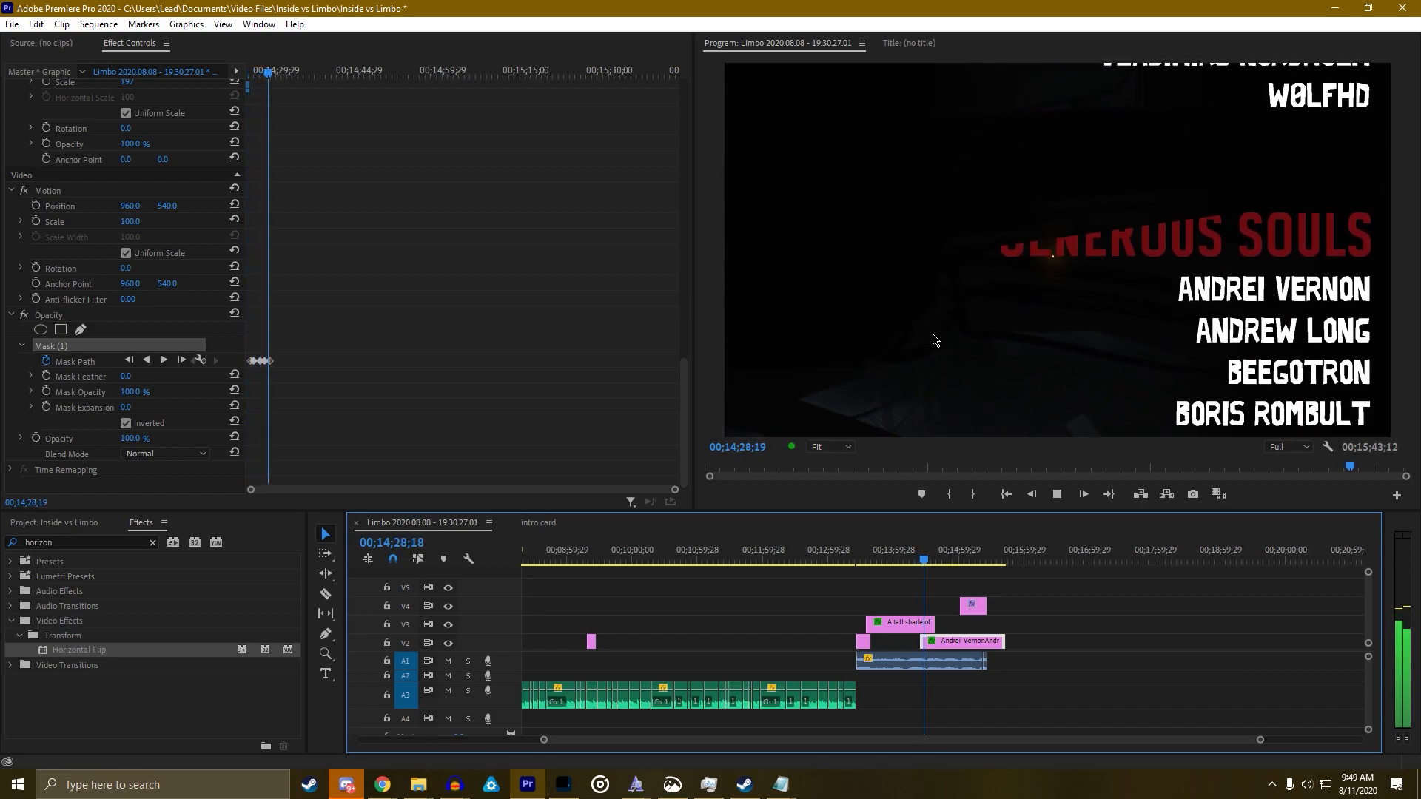
key(space)
click(215, 360)
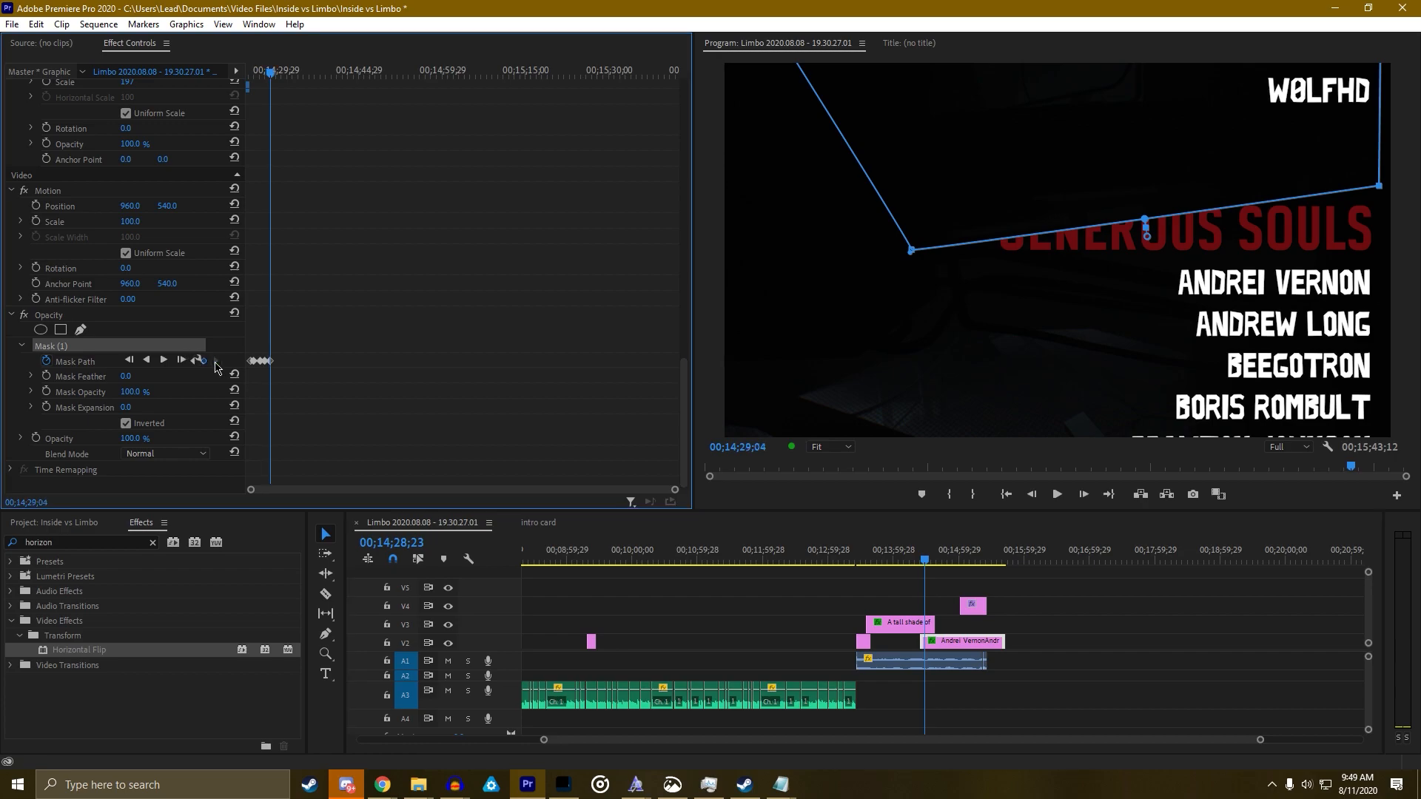
drag(1373, 171, 1378, 173)
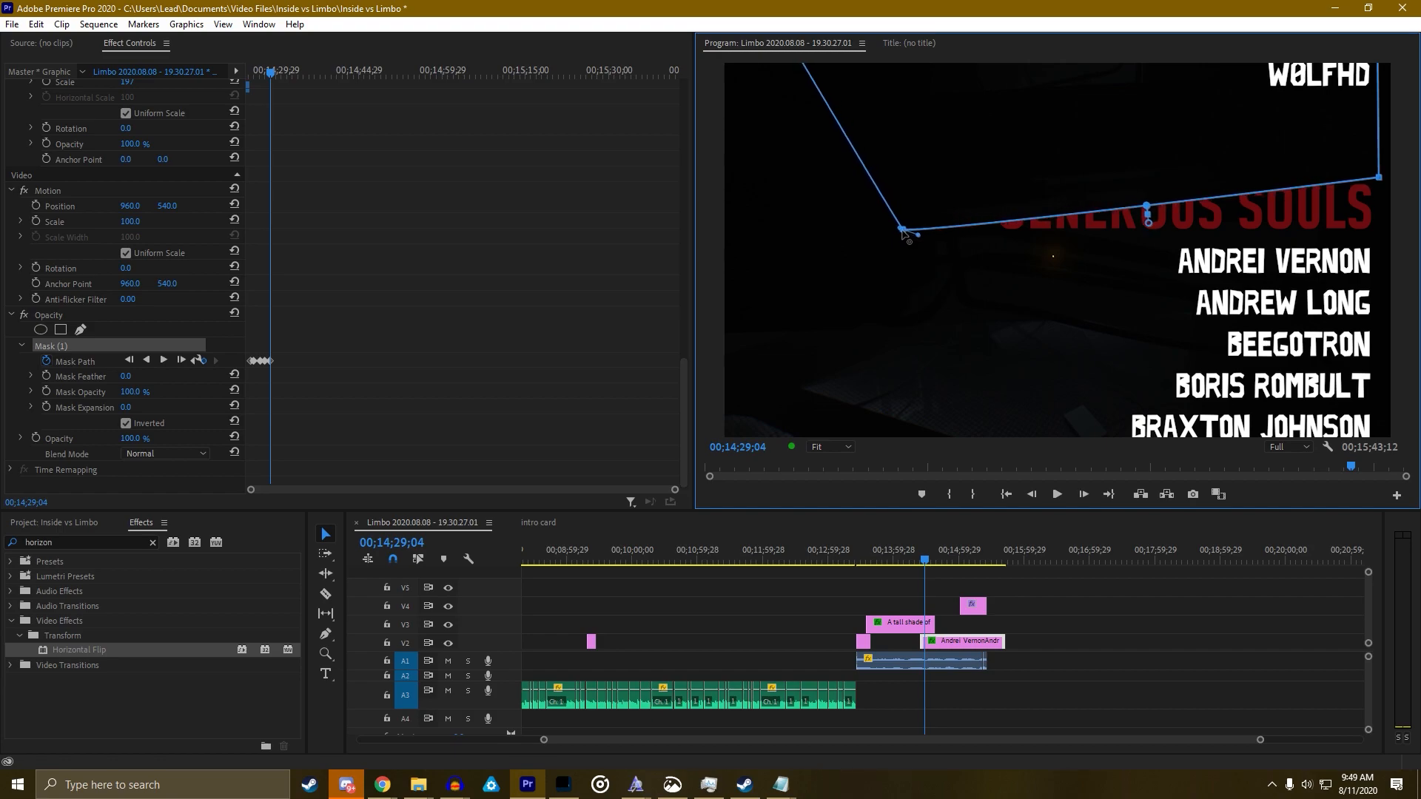
Raise the mask's left corner, jump to the last mask keyframe, and replay the reveal from two seconds earlier
drag(902, 228, 903, 201)
key(Left)
key(Left)
key(Left)
key(Left)
key(Left)
key(Left)
key(Left)
key(Left)
key(Left)
key(Left)
key(Left)
key(Left)
key(Left)
key(Left)
key(Left)
key(Left)
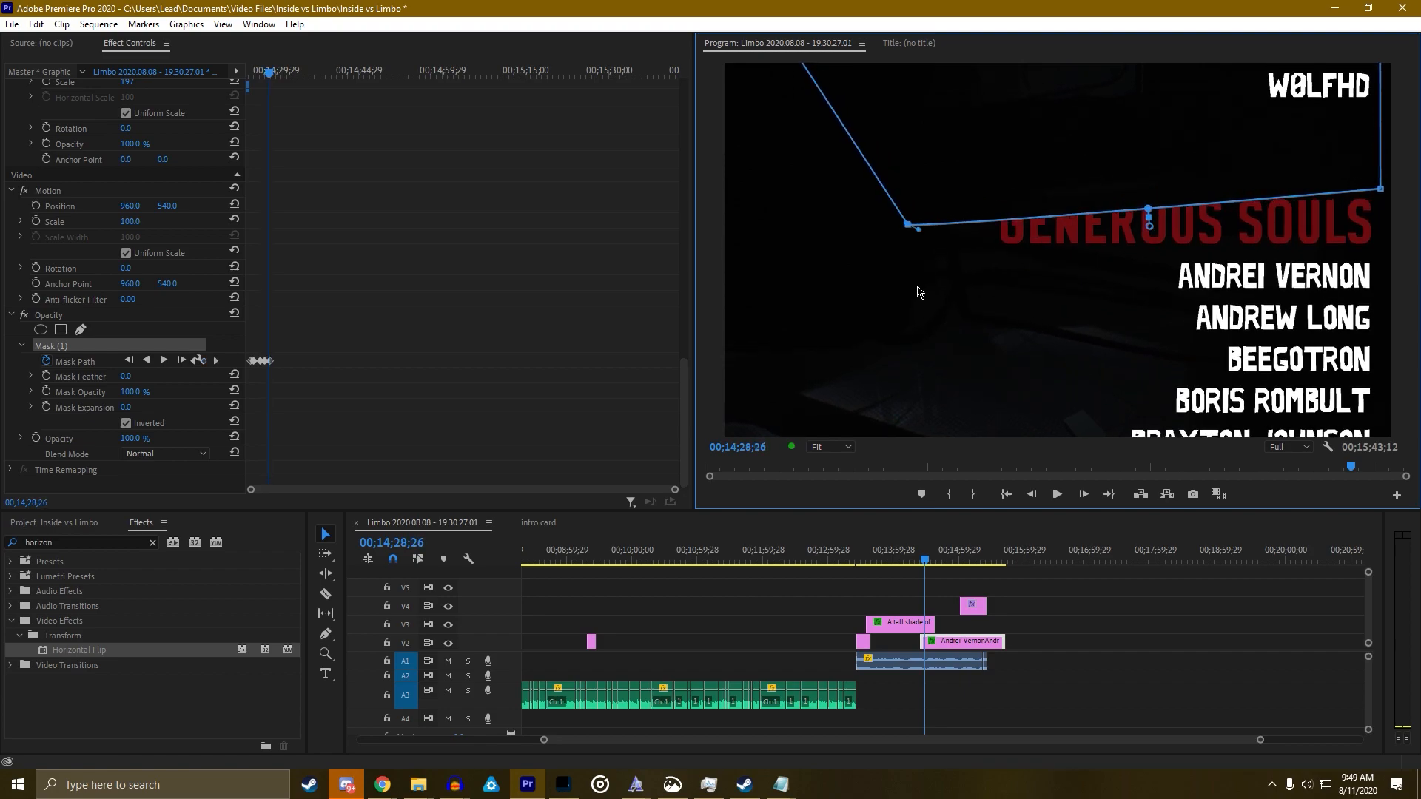
key(Left)
key(Left)
key(Left)
key(Left)
key(Left)
key(Left)
key(Left)
key(Left)
key(Left)
key(Left)
key(Left)
key(Left)
key(Left)
key(Left)
key(Left)
key(Left)
key(Left)
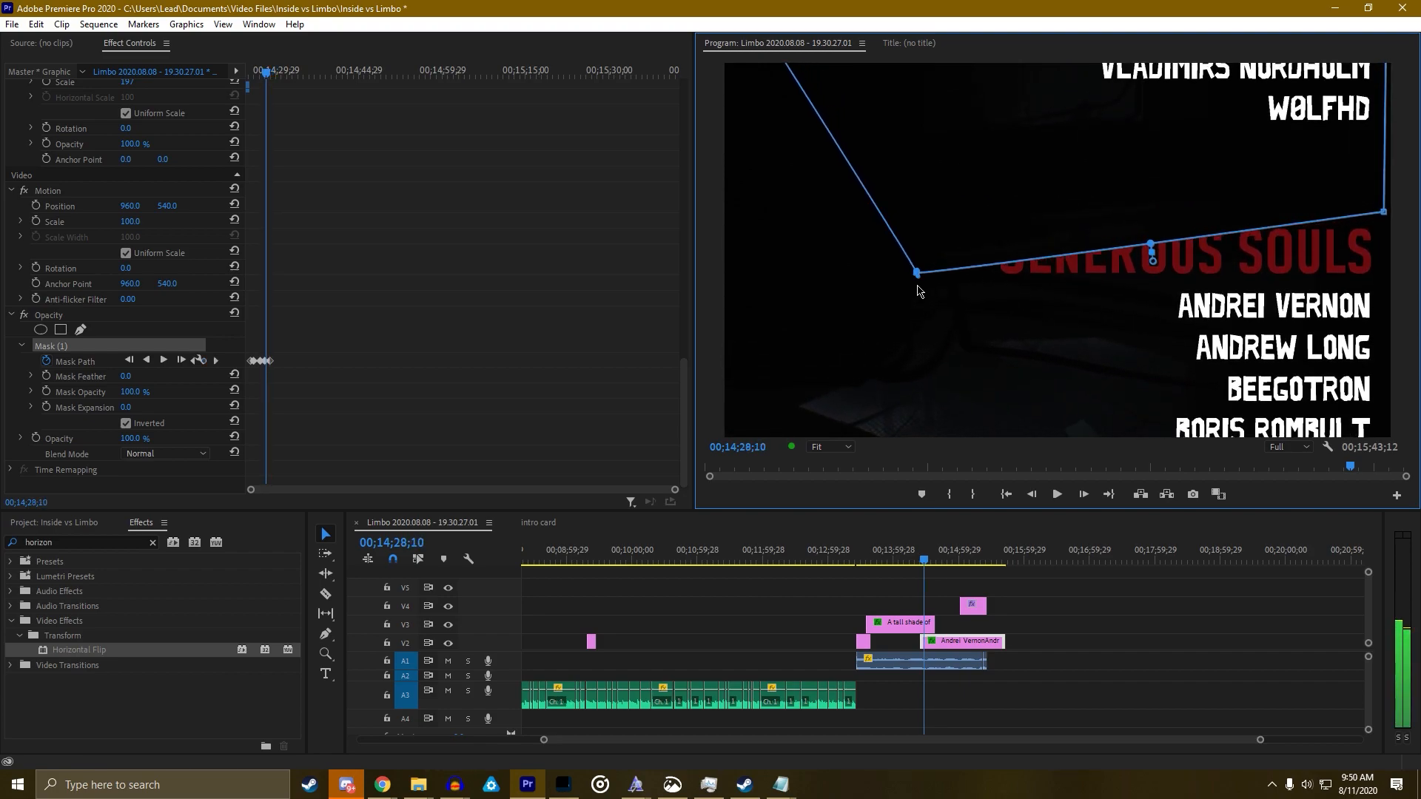
key(Right)
key(Right)
key(Right)
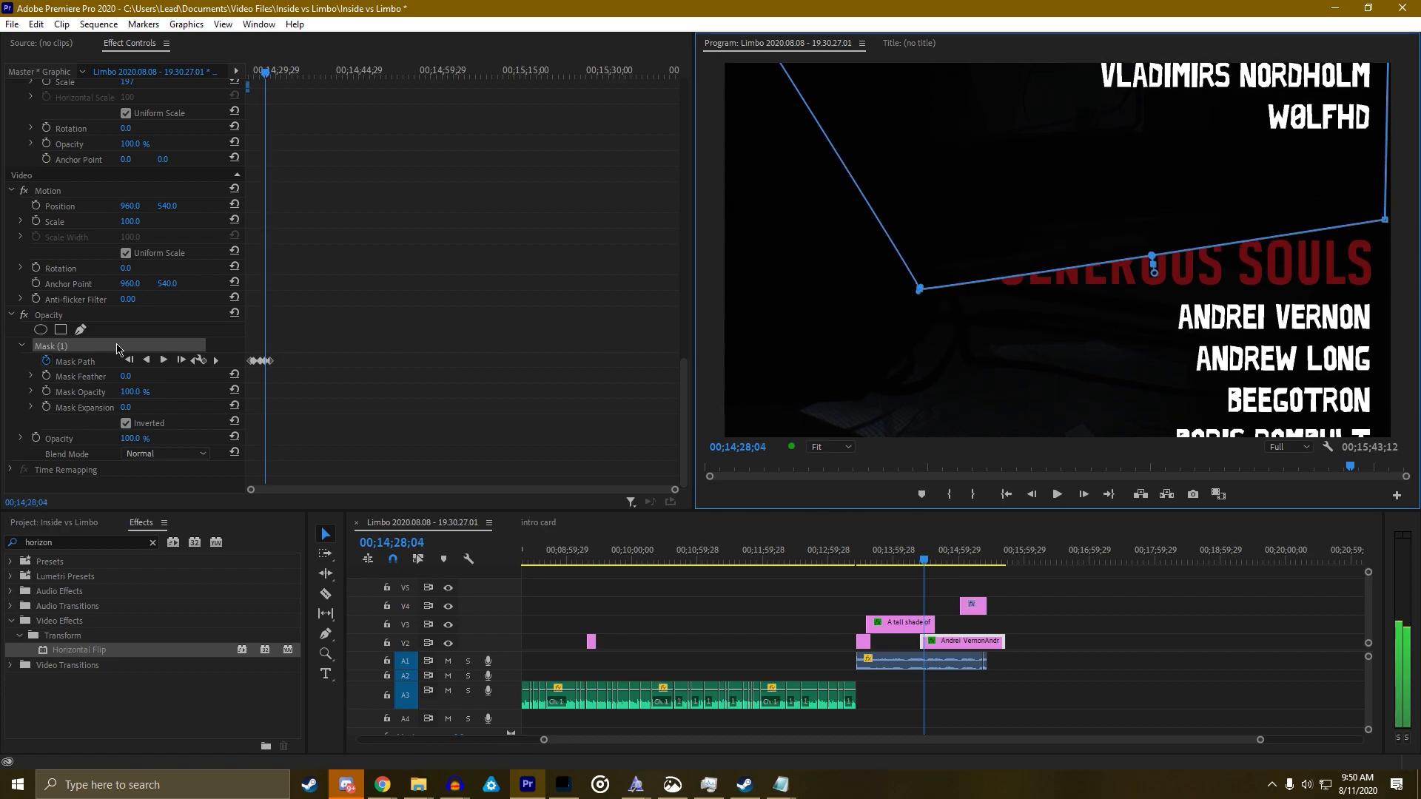
click(215, 361)
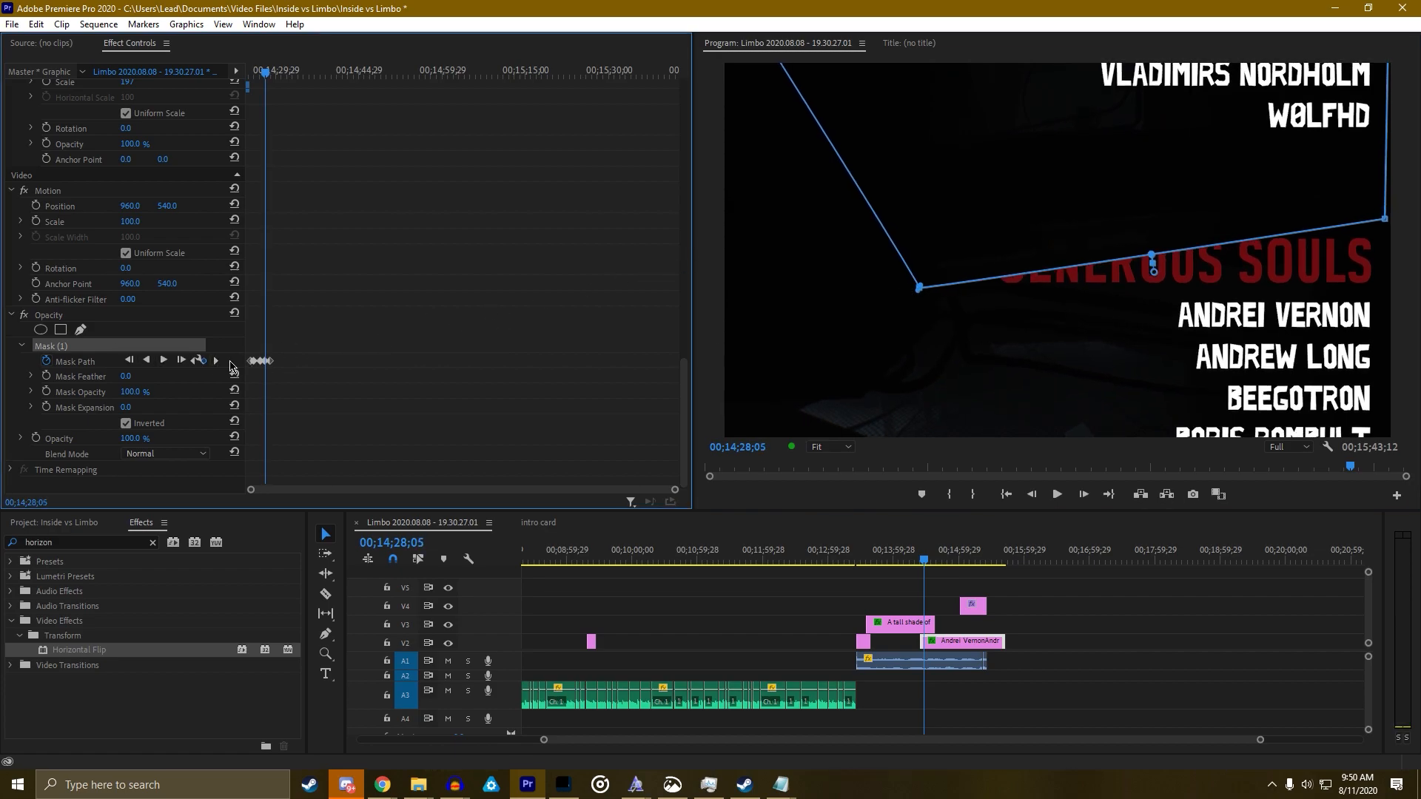
click(217, 361)
key(Left)
key(Left)
key(Left)
key(space)
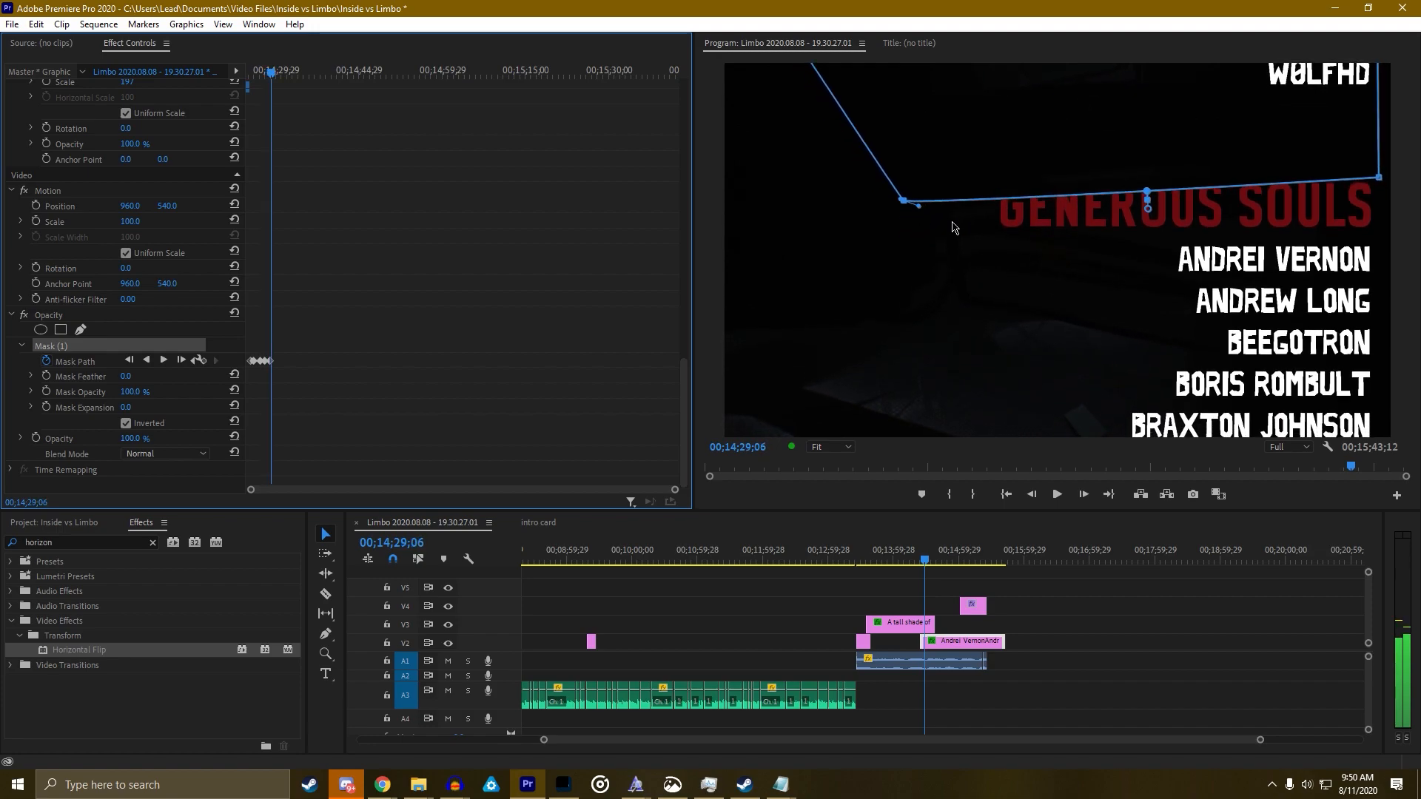
Keyframe the mask's reshaped corners, then move it up after advancing eight and twelve frames
mouse_move(908, 204)
mouse_down()
mouse_move(888, 203)
mouse_move(907, 231)
mouse_up()
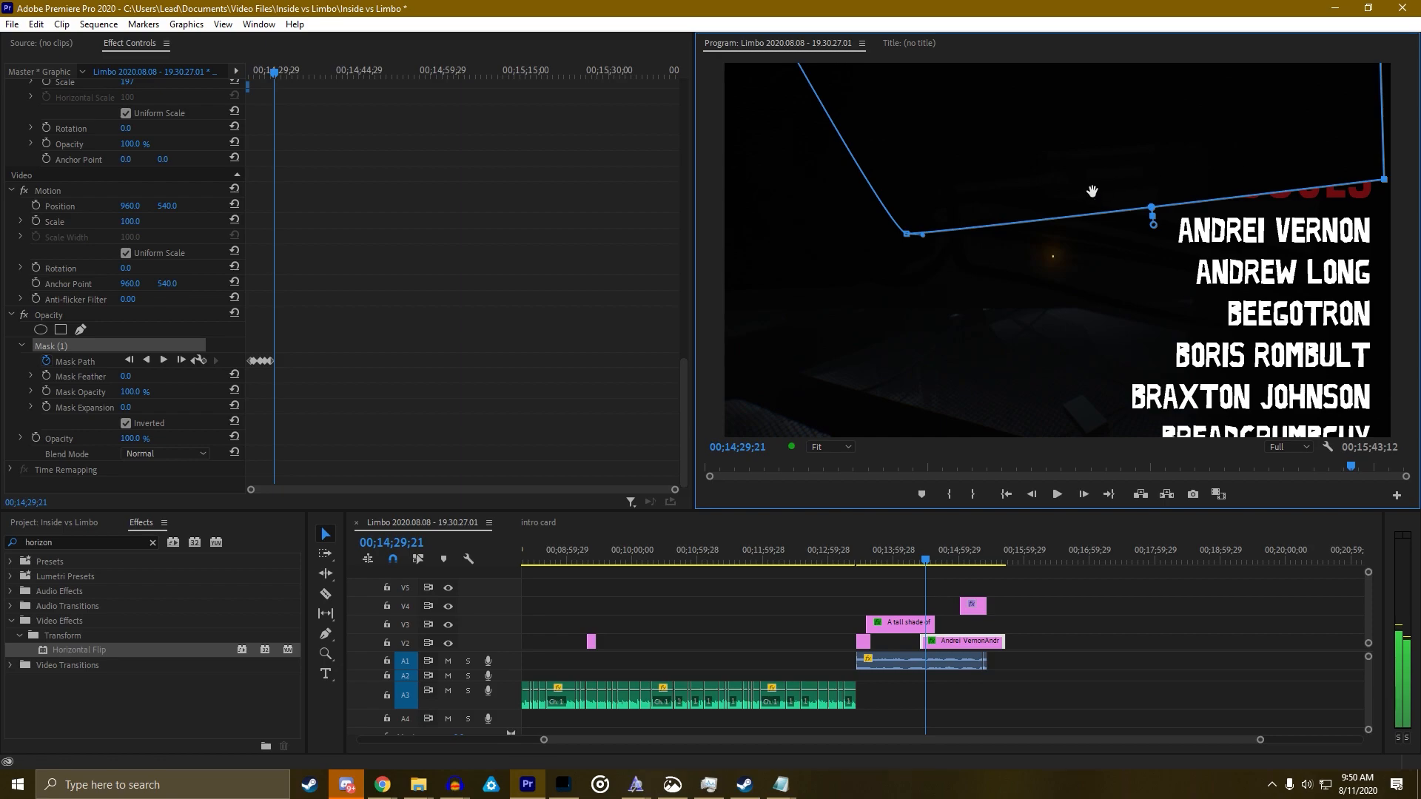
drag(1091, 179, 1087, 167)
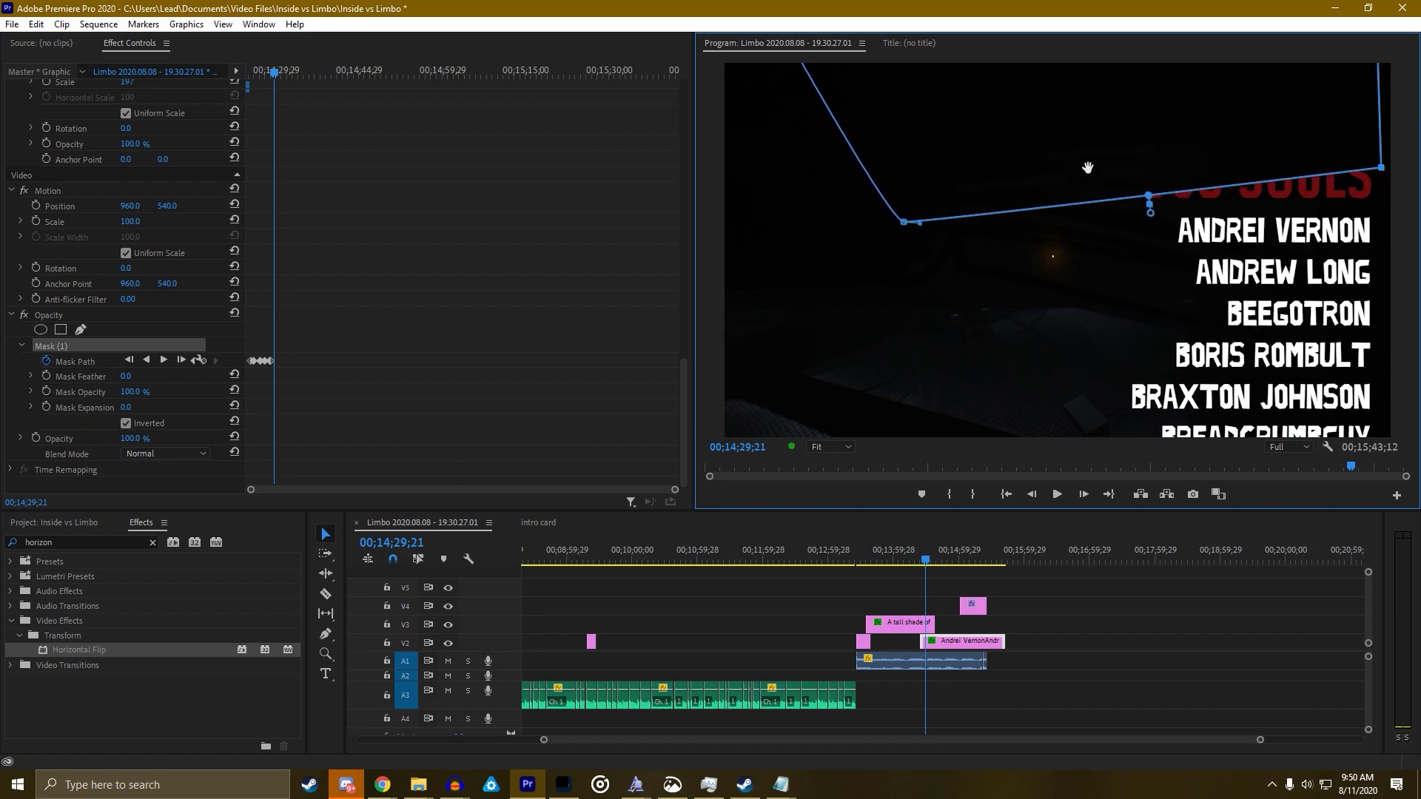
drag(1381, 168, 1383, 180)
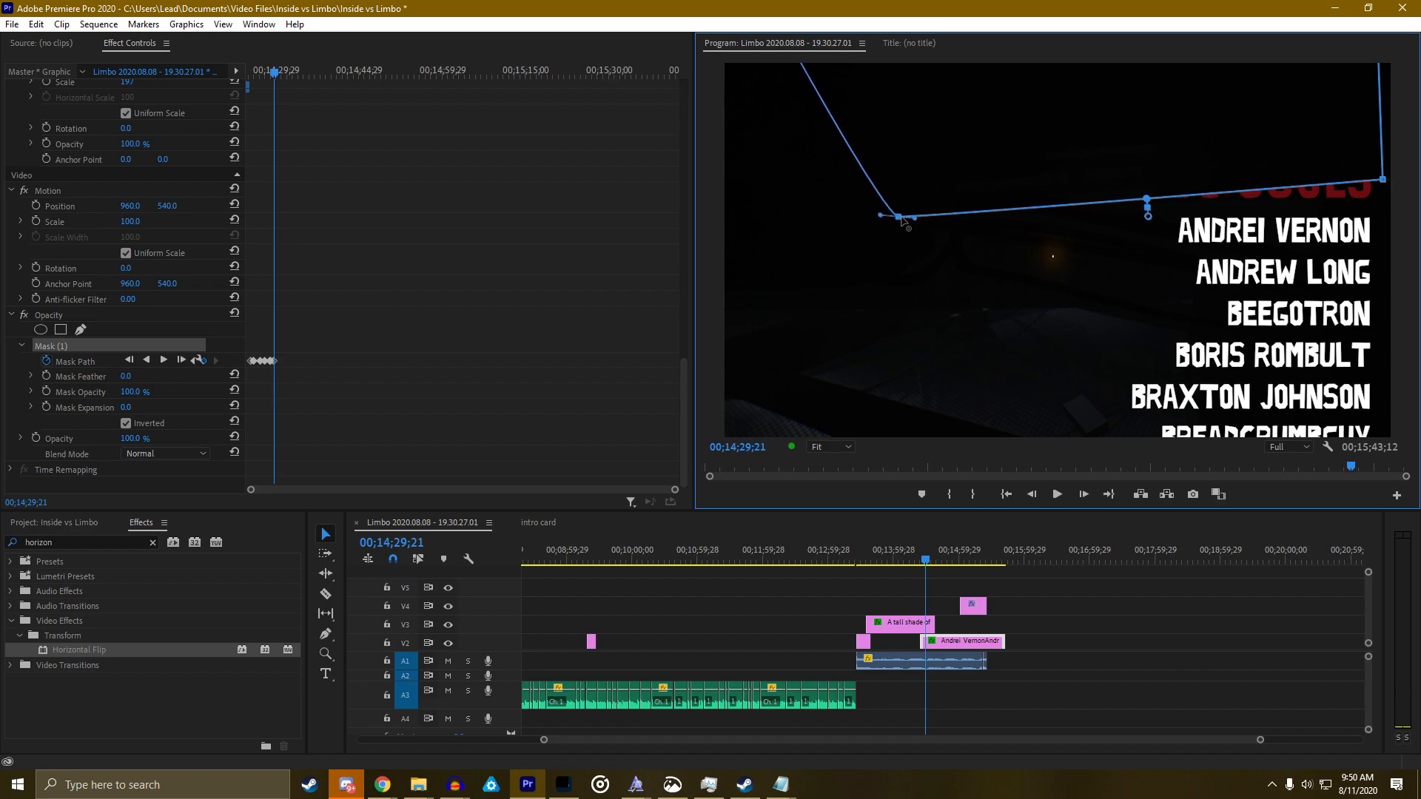
key(Right)
key(Right)
key(Right)
key(Right)
key(Right)
key(Right)
key(Right)
key(Right)
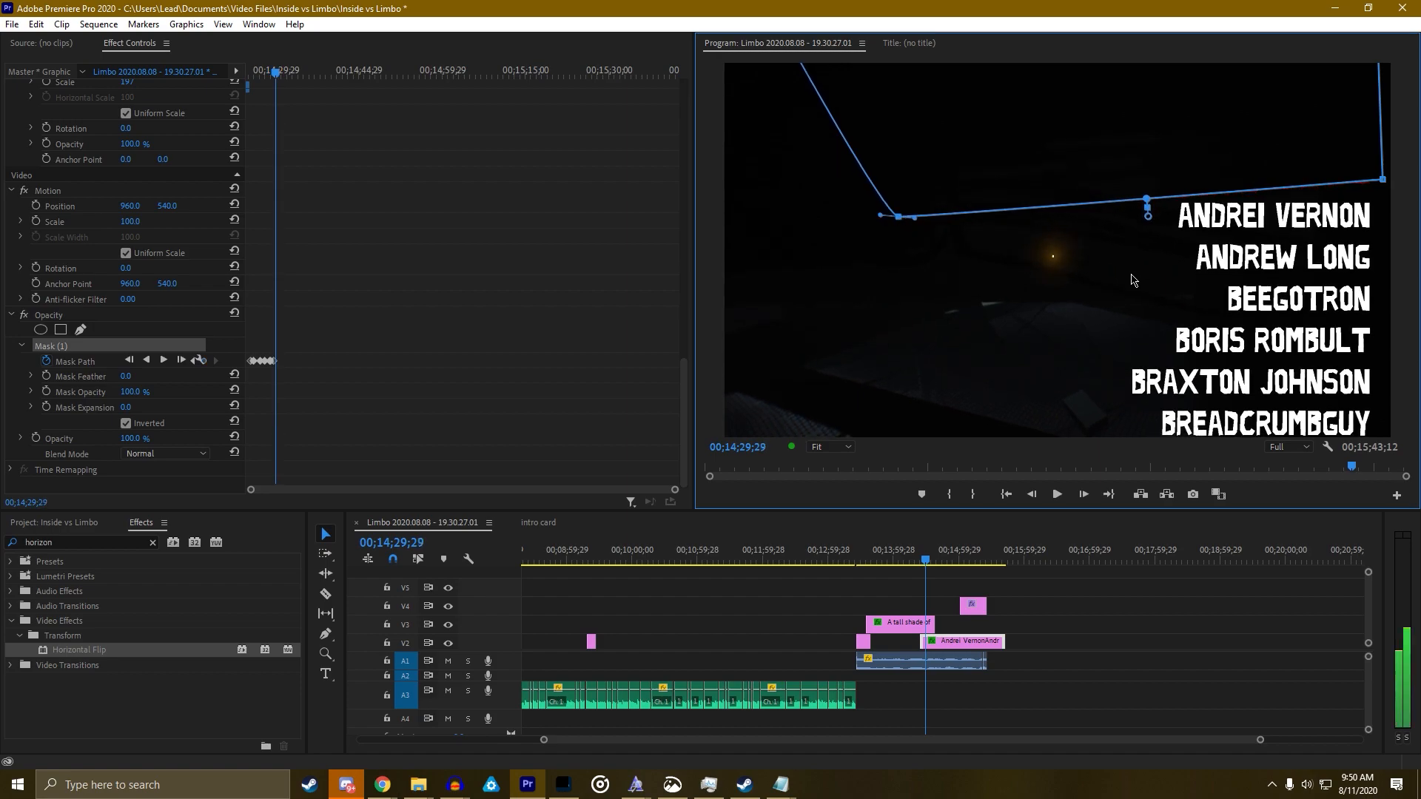
drag(1085, 179, 1076, 161)
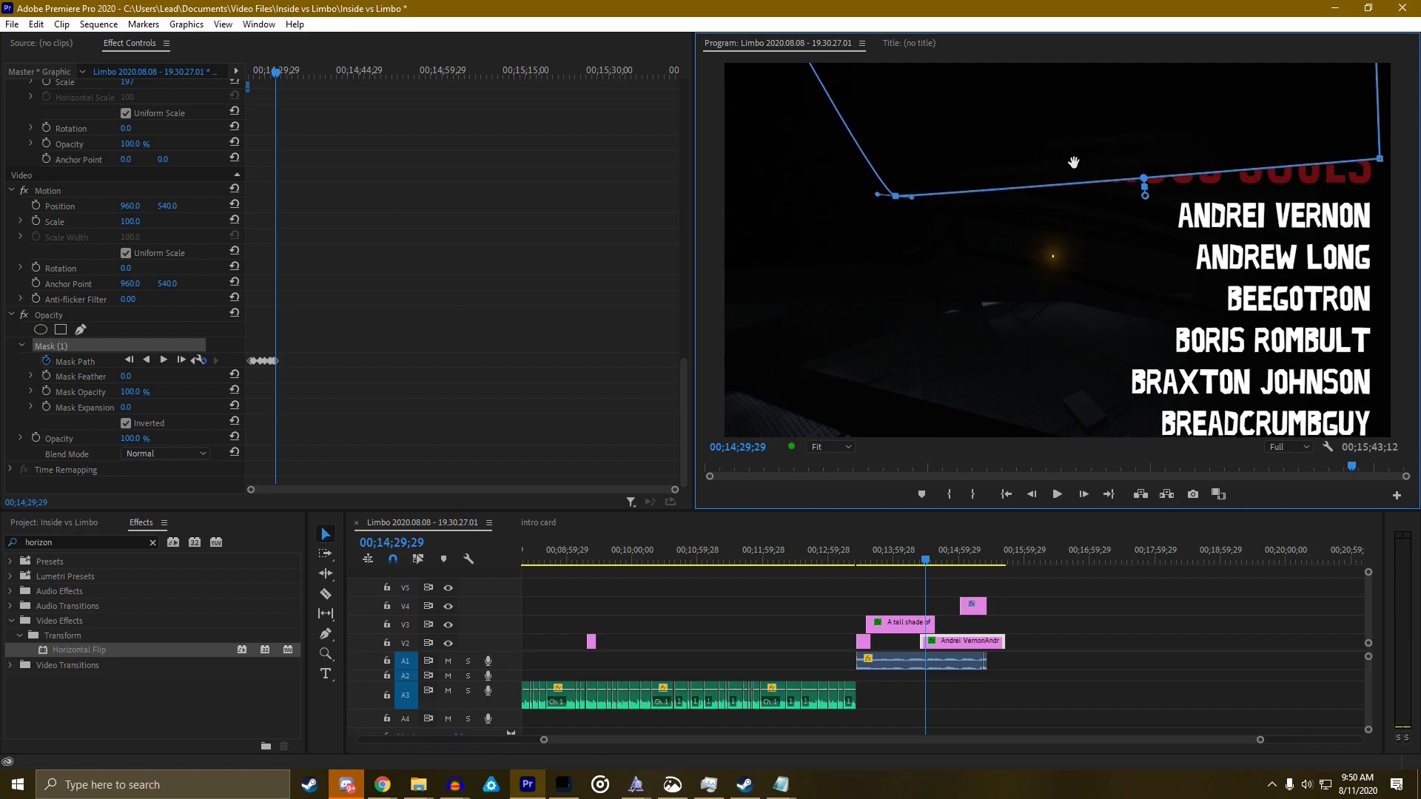
key(Right)
key(Right)
key(Right)
key(Right)
key(Right)
key(Right)
key(Right)
key(Right)
key(Right)
key(Right)
key(Right)
key(Right)
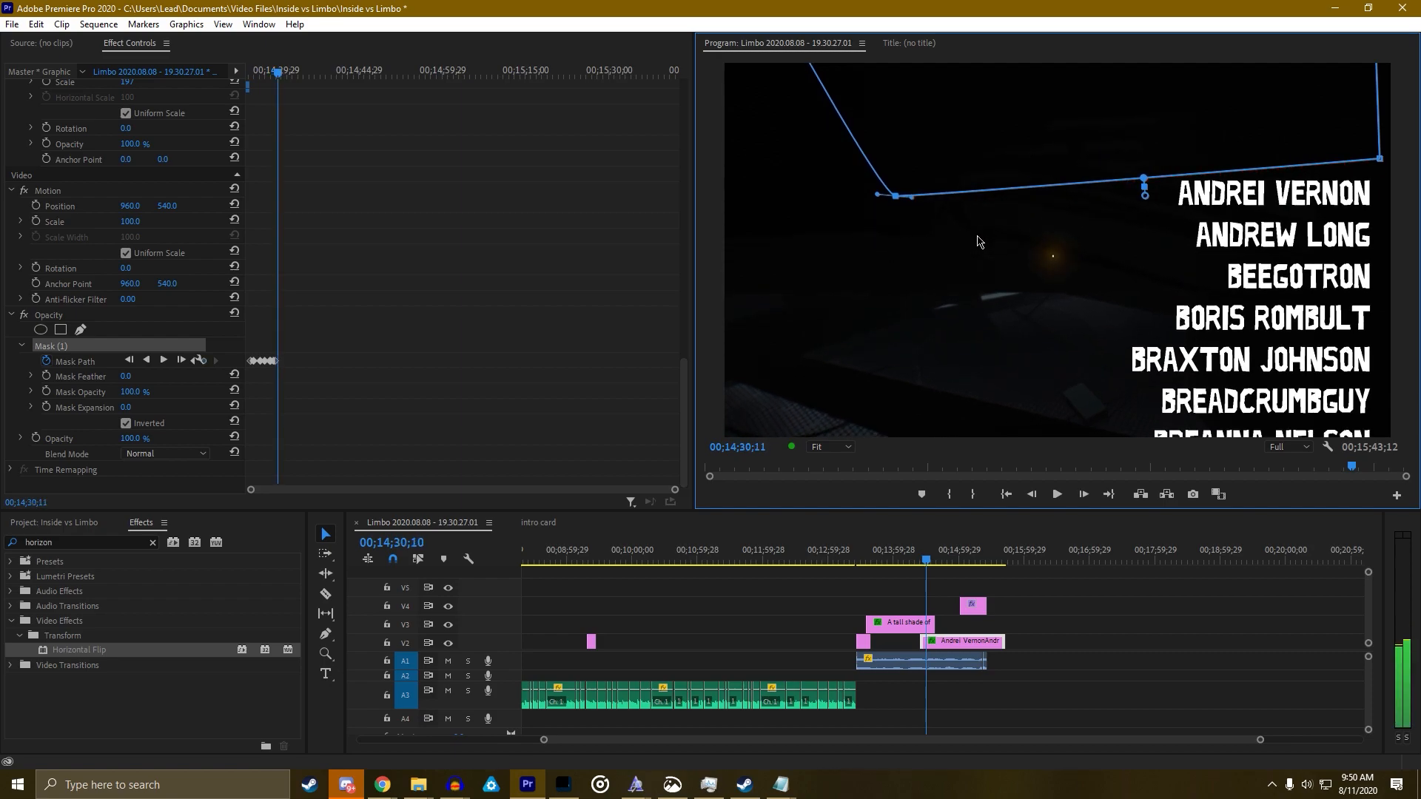
drag(1022, 155, 1020, 60)
key(Right)
key(Right)
key(Right)
key(Right)
key(Right)
key(Right)
key(Right)
key(Right)
key(Right)
key(Right)
key(Right)
key(Right)
key(Right)
key(Right)
key(Right)
key(Right)
key(Right)
key(Right)
key(Right)
key(Right)
key(Right)
key(Right)
key(Right)
key(Right)
key(Right)
key(Right)
key(Right)
key(Right)
key(Right)
key(Right)
key(Right)
key(Right)
key(Right)
key(Right)
key(Right)
key(Right)
key(Right)
key(Right)
key(Right)
key(Right)
key(Right)
key(Right)
key(Right)
key(Right)
key(Right)
key(Right)
key(Right)
key(Right)
key(Right)
key(Right)
key(Right)
key(Right)
key(Right)
key(Right)
key(Right)
key(Right)
key(Right)
key(Right)
key(Right)
key(Right)
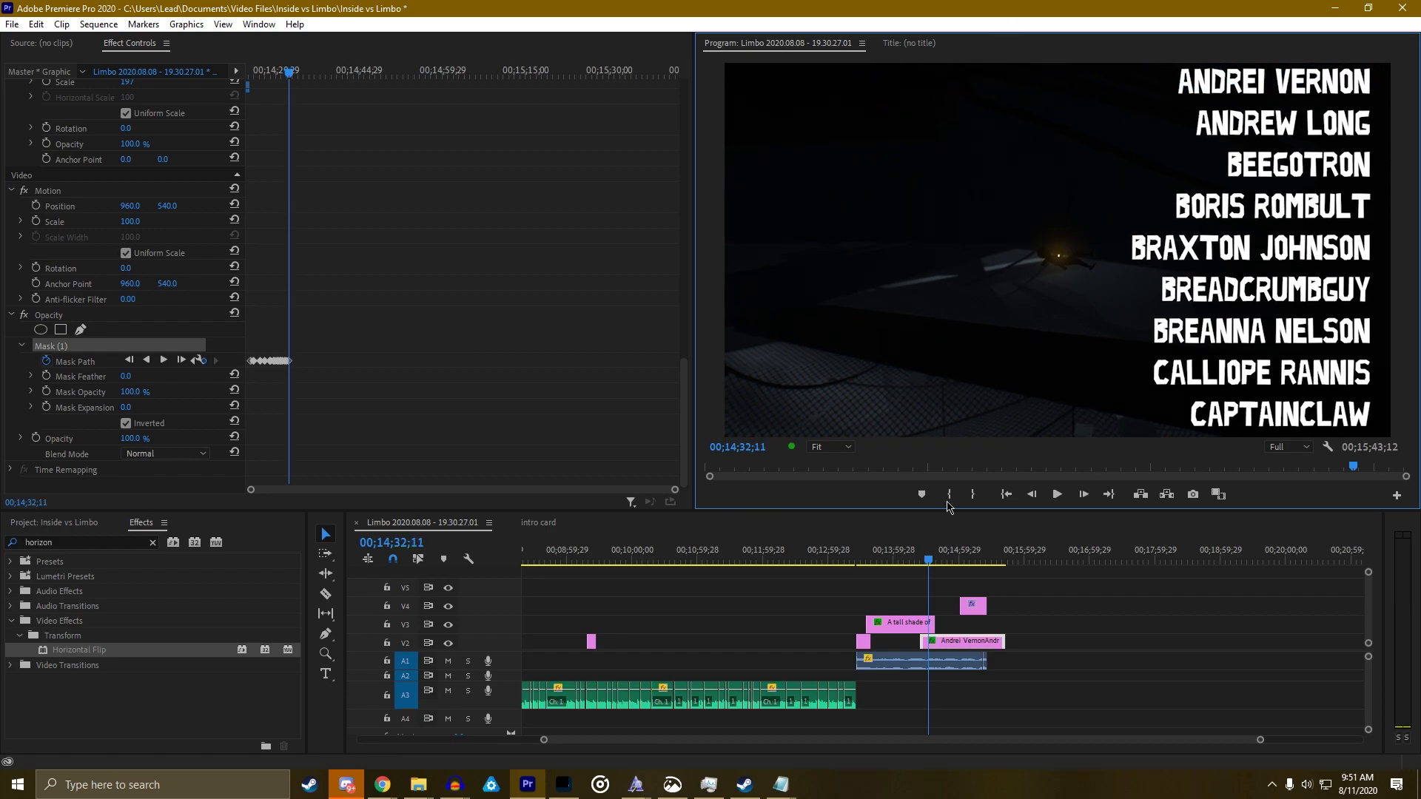
Play the scrolling credits from an earlier point in the enlarged program view
click(938, 583)
click(924, 359)
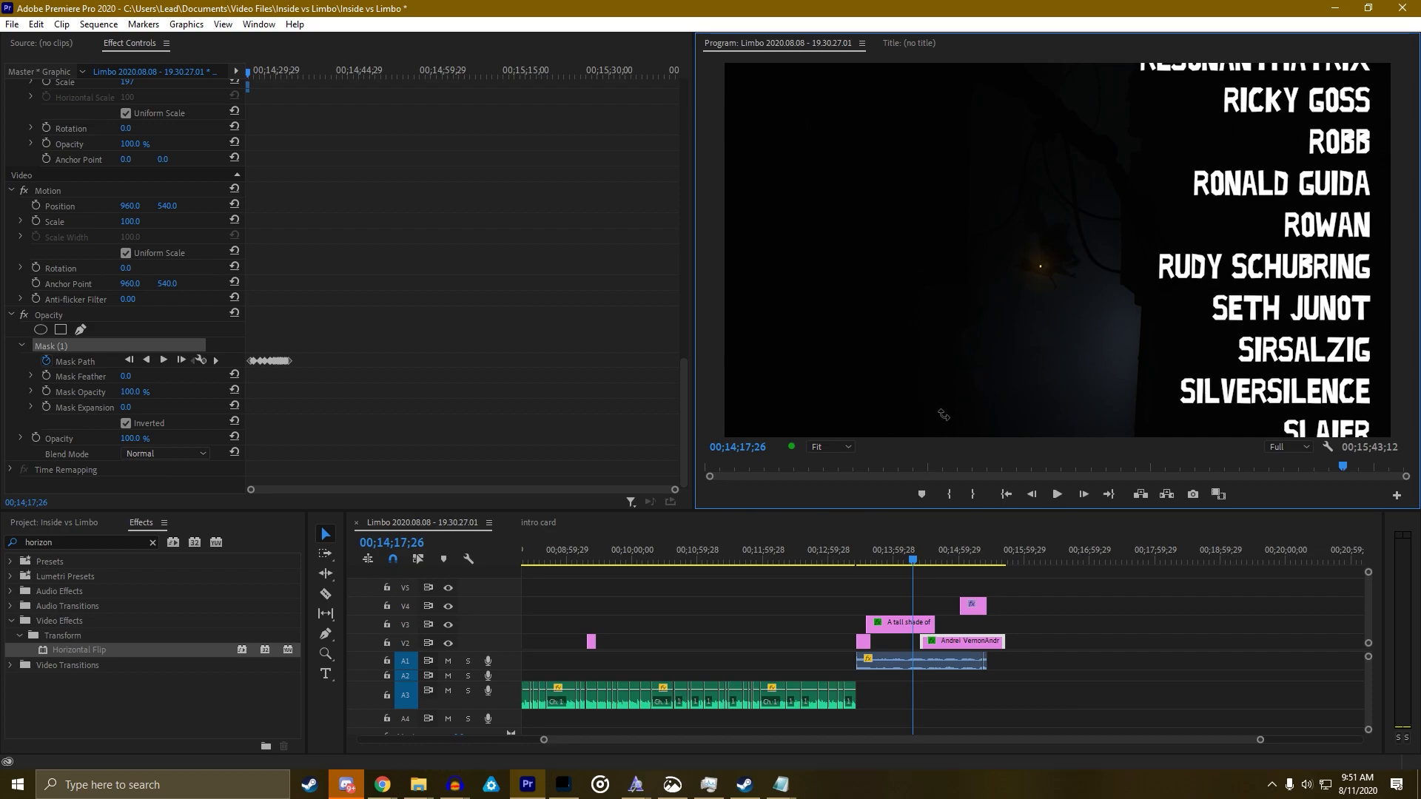
key(grave)
key(space)
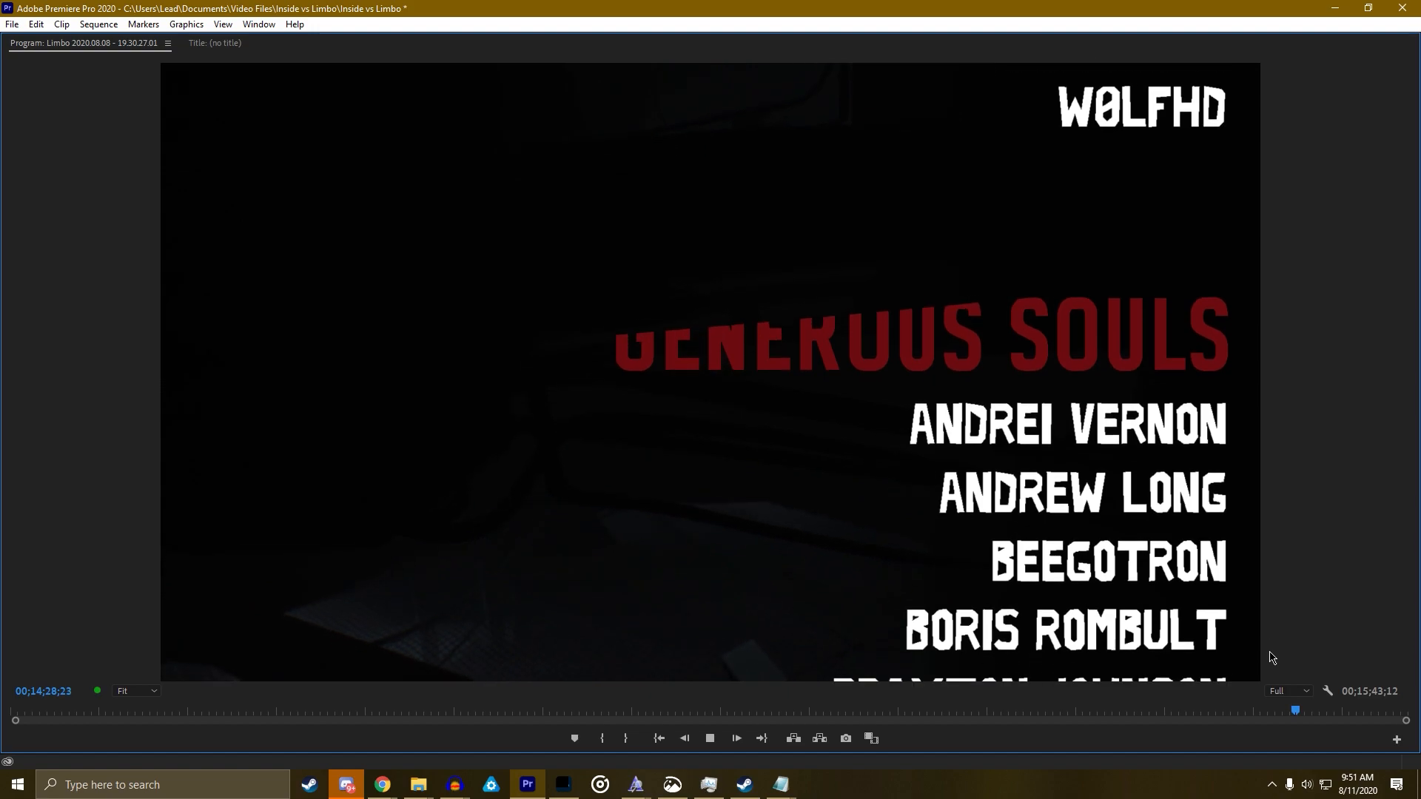
key(space)
Delete the Mask Path keyframe at 14;29;04
key(grave)
click(193, 360)
click(194, 361)
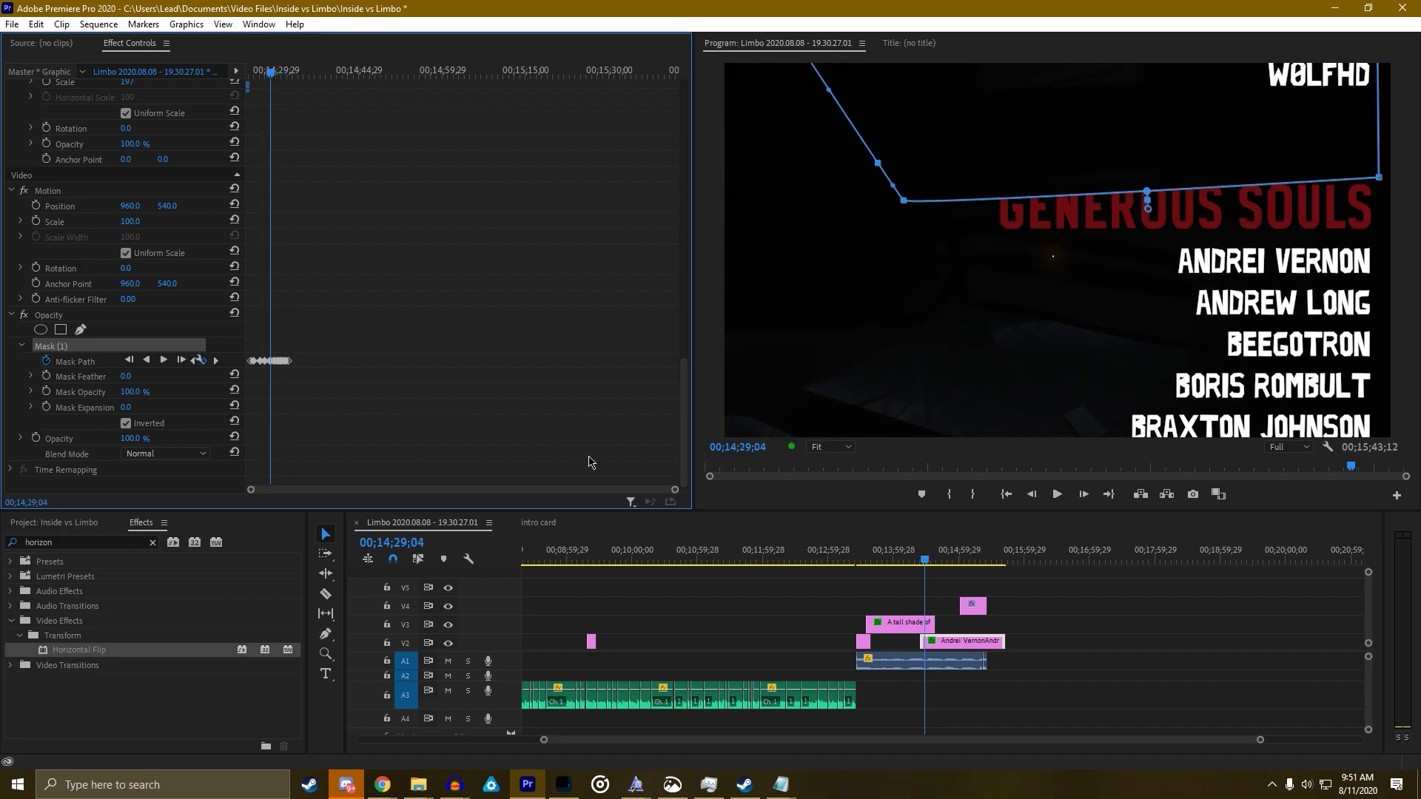
drag(674, 492, 501, 483)
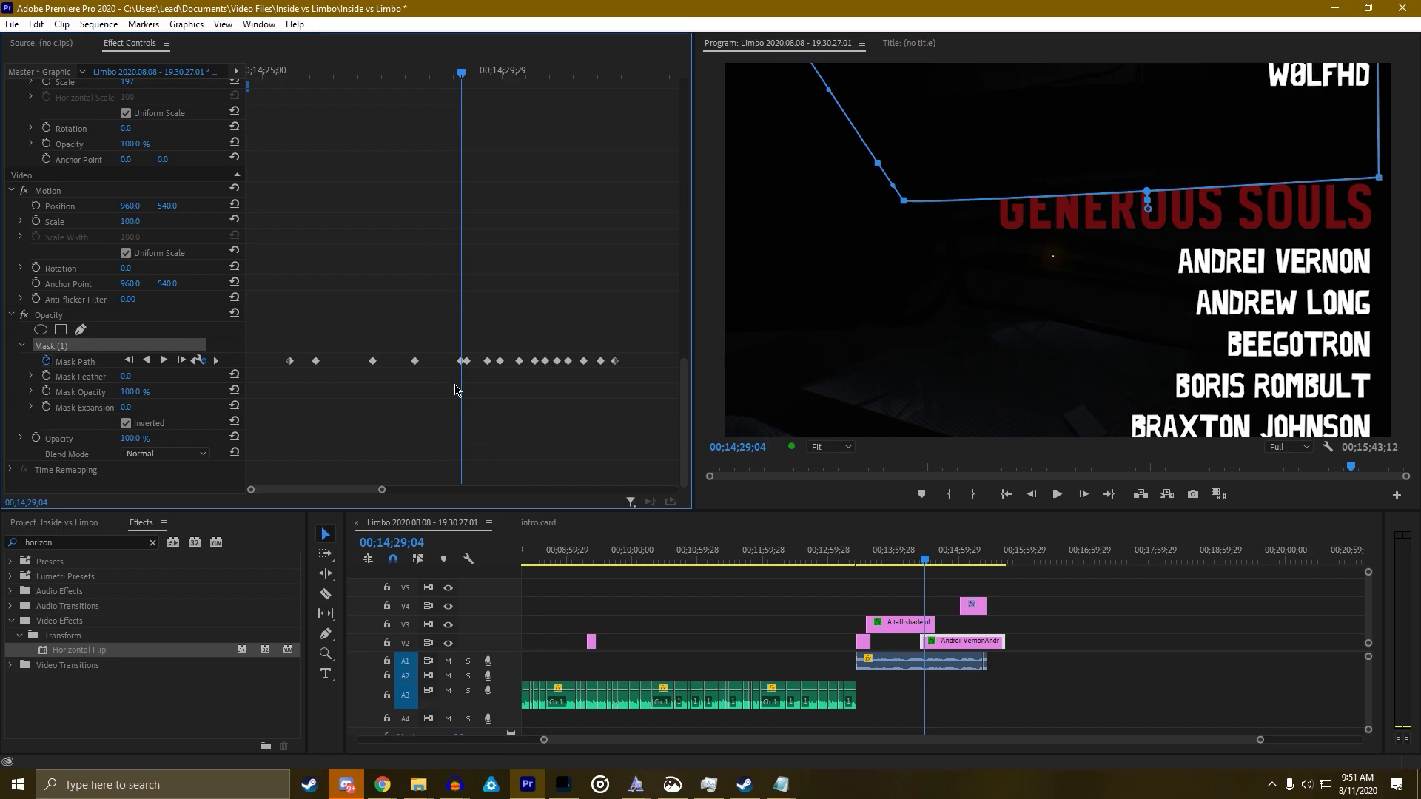
key(Delete)
Replay the credits from around 14;18 with the program view enlarged
click(912, 563)
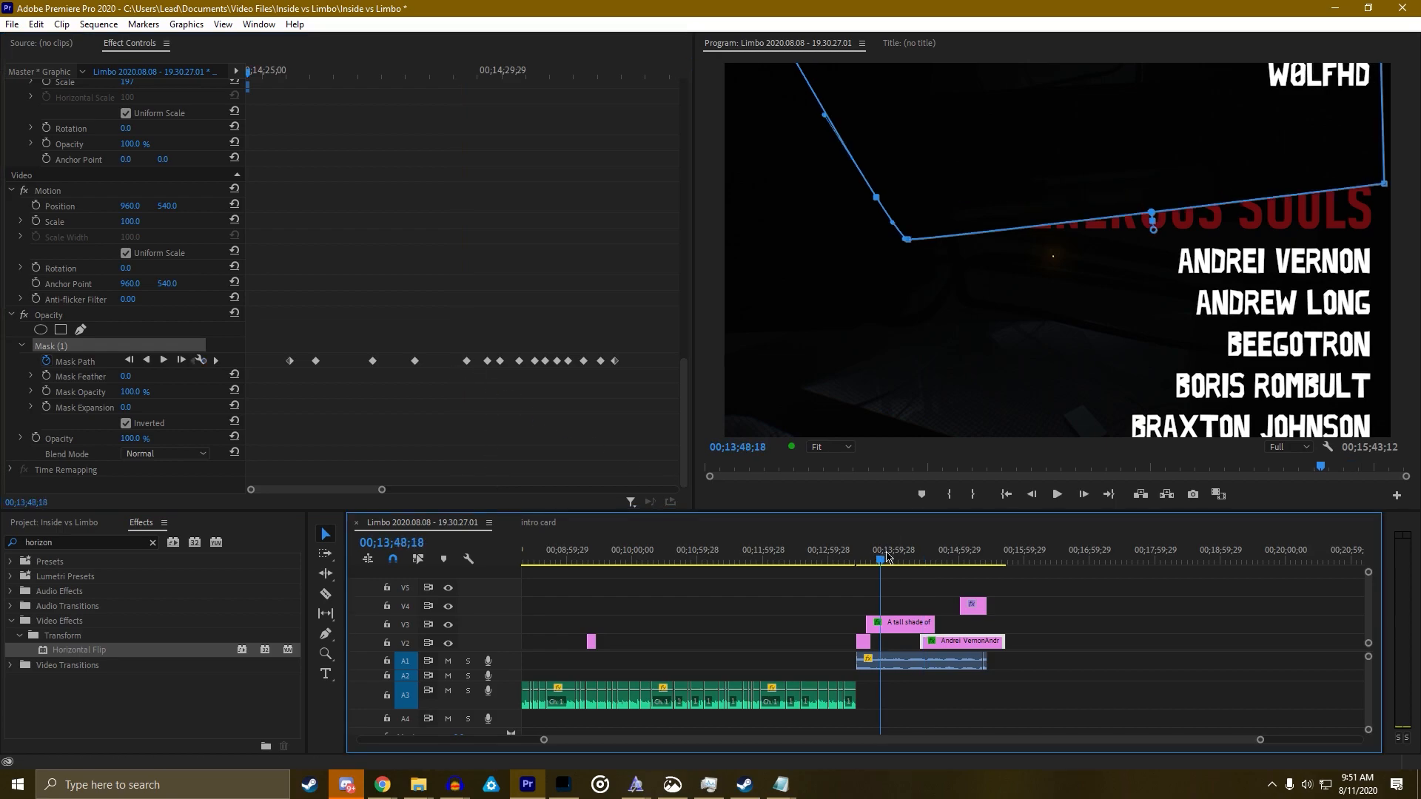
key(space)
key(grave)
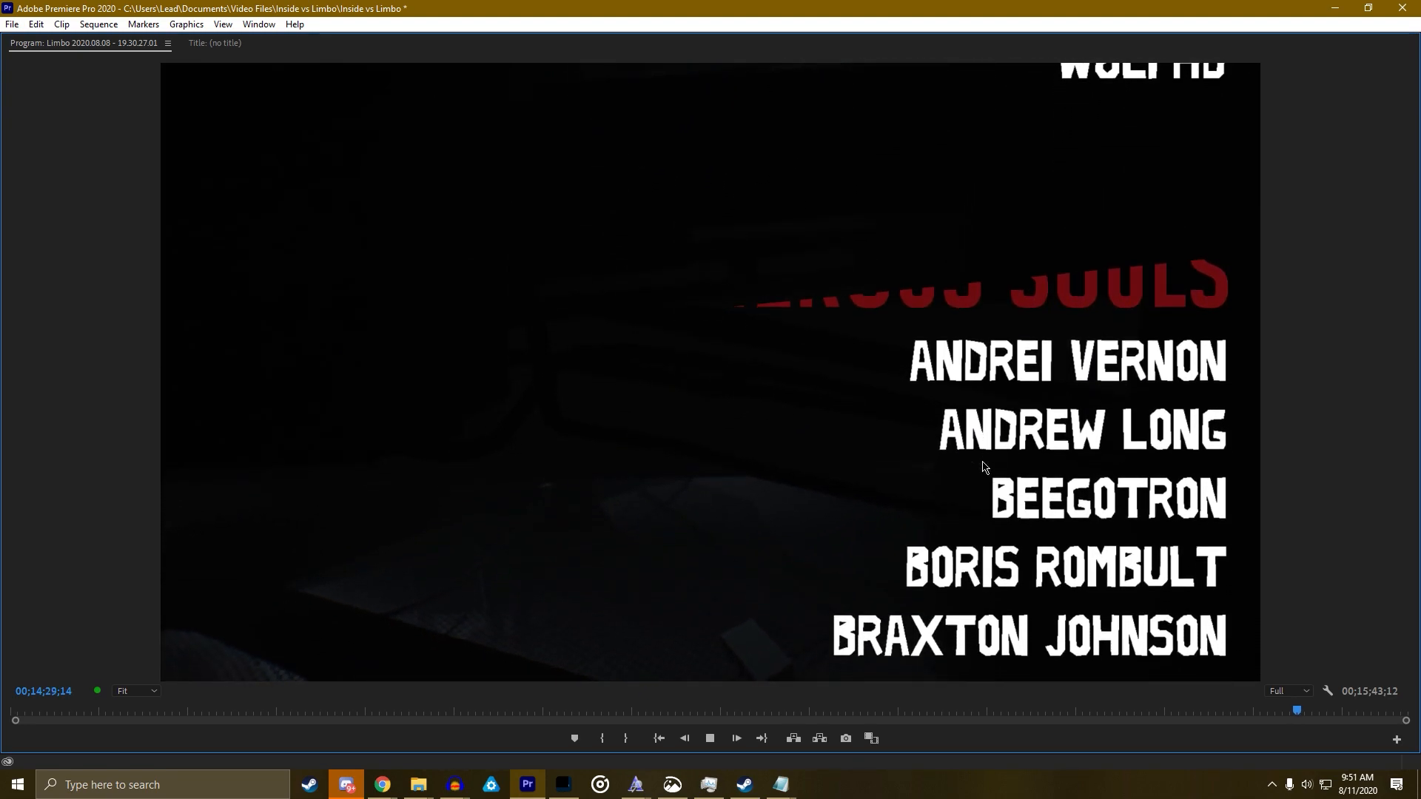
Delete the Mask Path keyframe at 14;29;08
key(space)
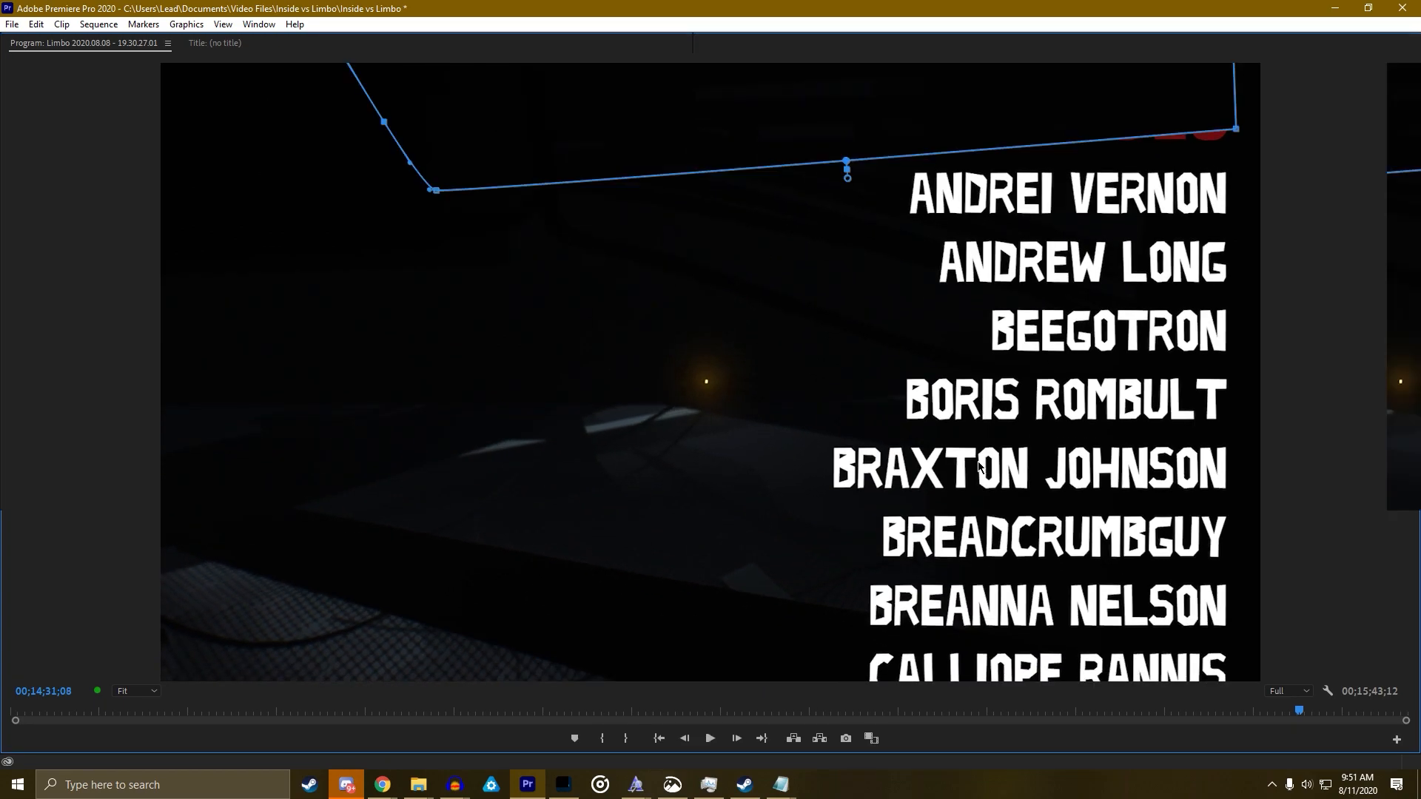
key(grave)
click(194, 360)
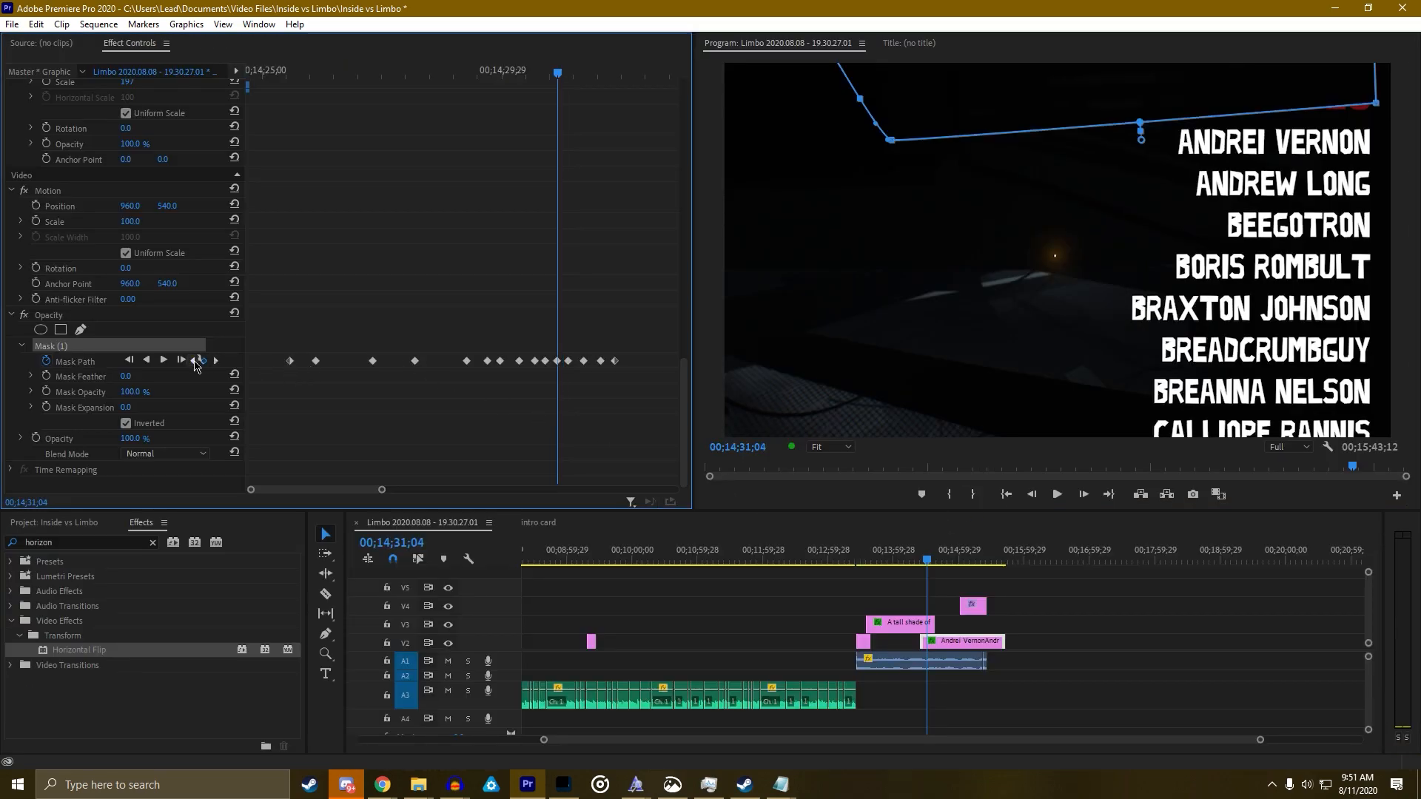
click(195, 361)
click(194, 361)
click(194, 361)
click(194, 360)
click(195, 361)
click(194, 360)
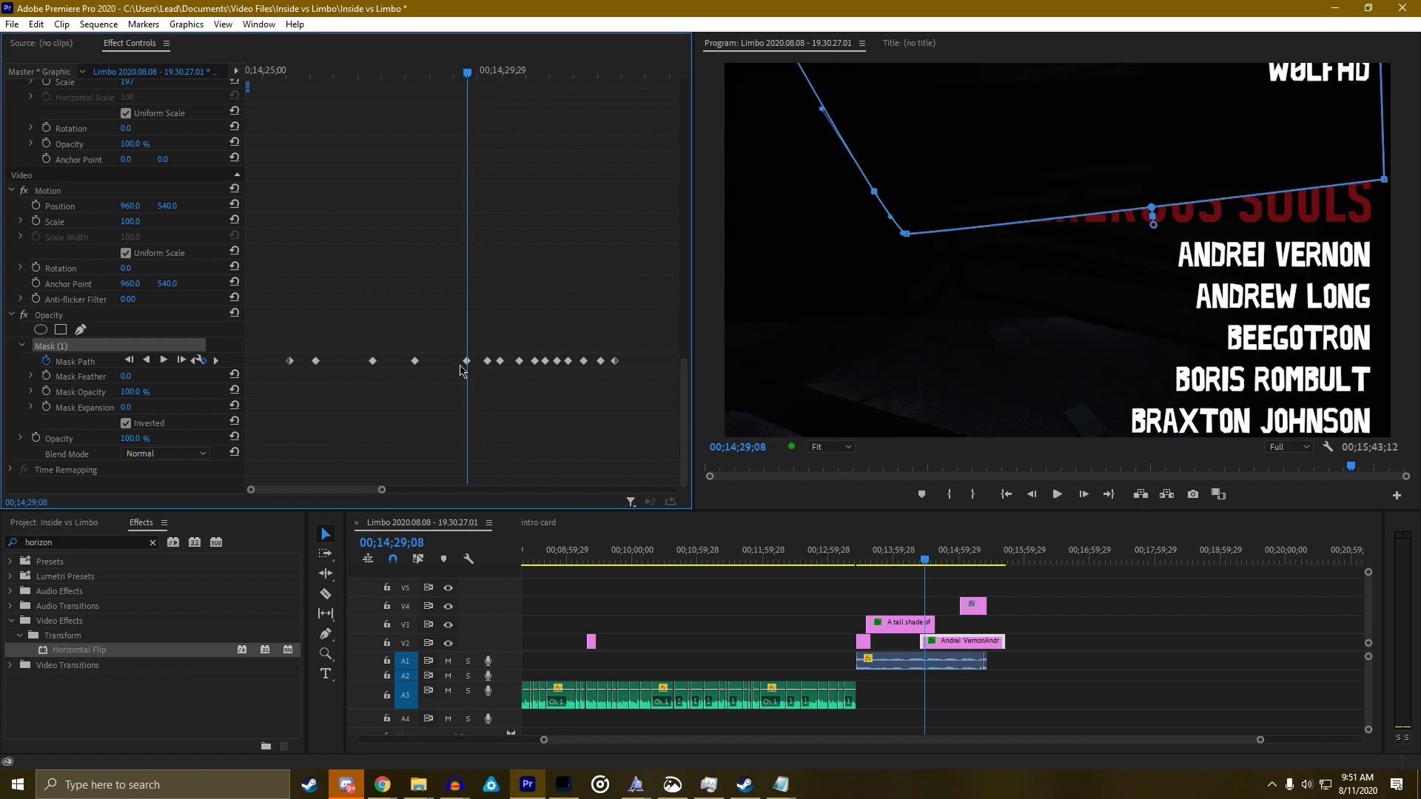
key(Delete)
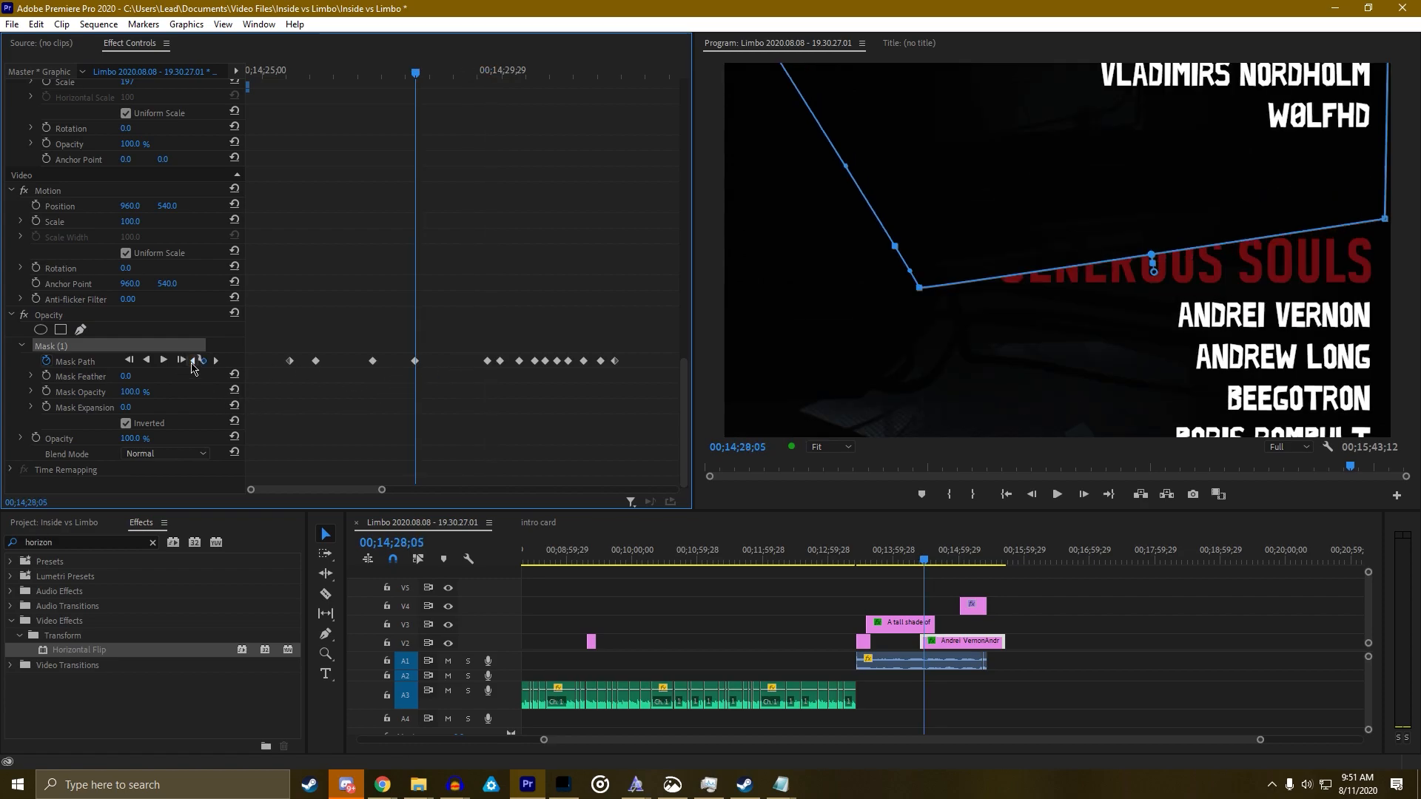
Preview from 14;28;05 and review the keyframes at 14;30;11, 14;29;29 and 14;29;21 with the mask deselected
key(space)
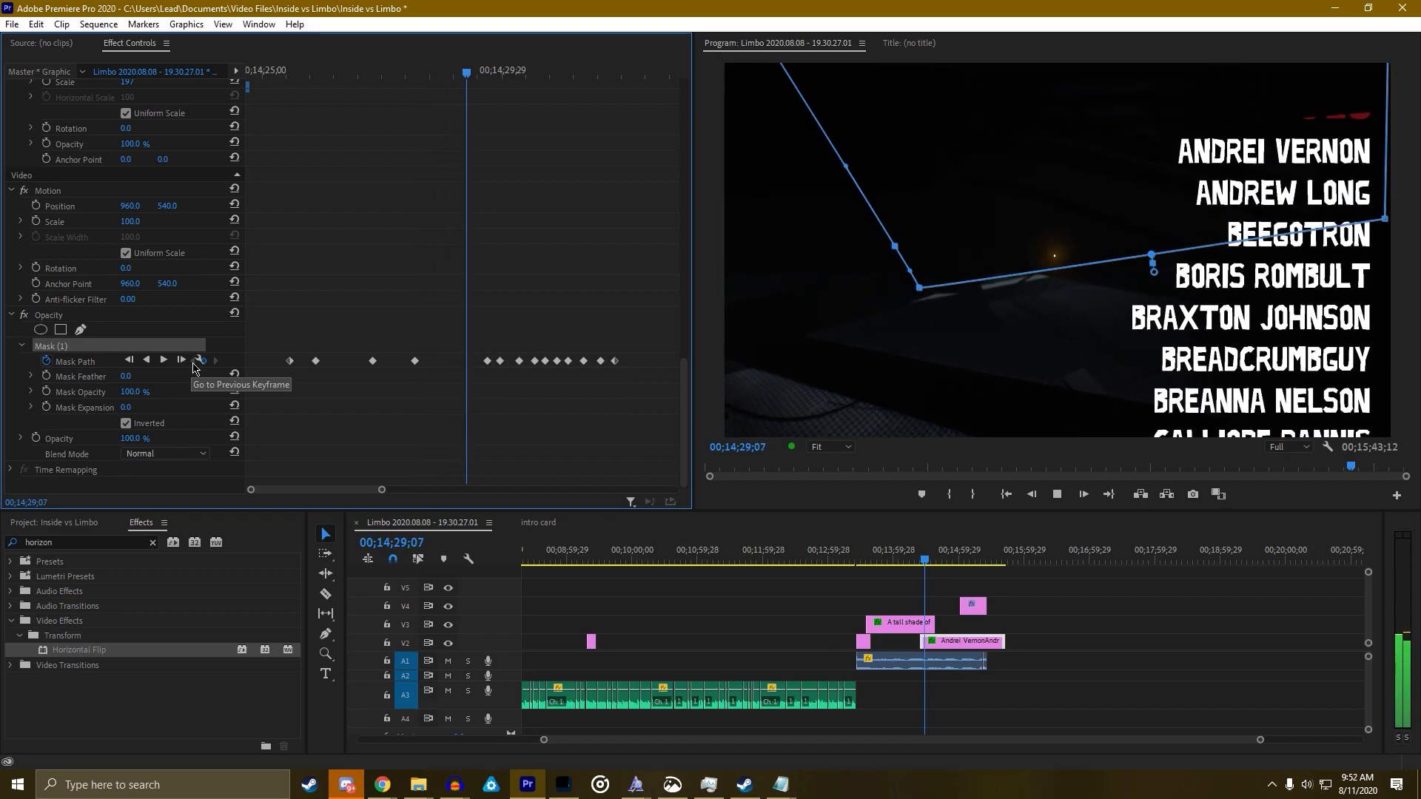
key(space)
click(193, 361)
click(192, 361)
click(192, 361)
click(192, 361)
click(192, 361)
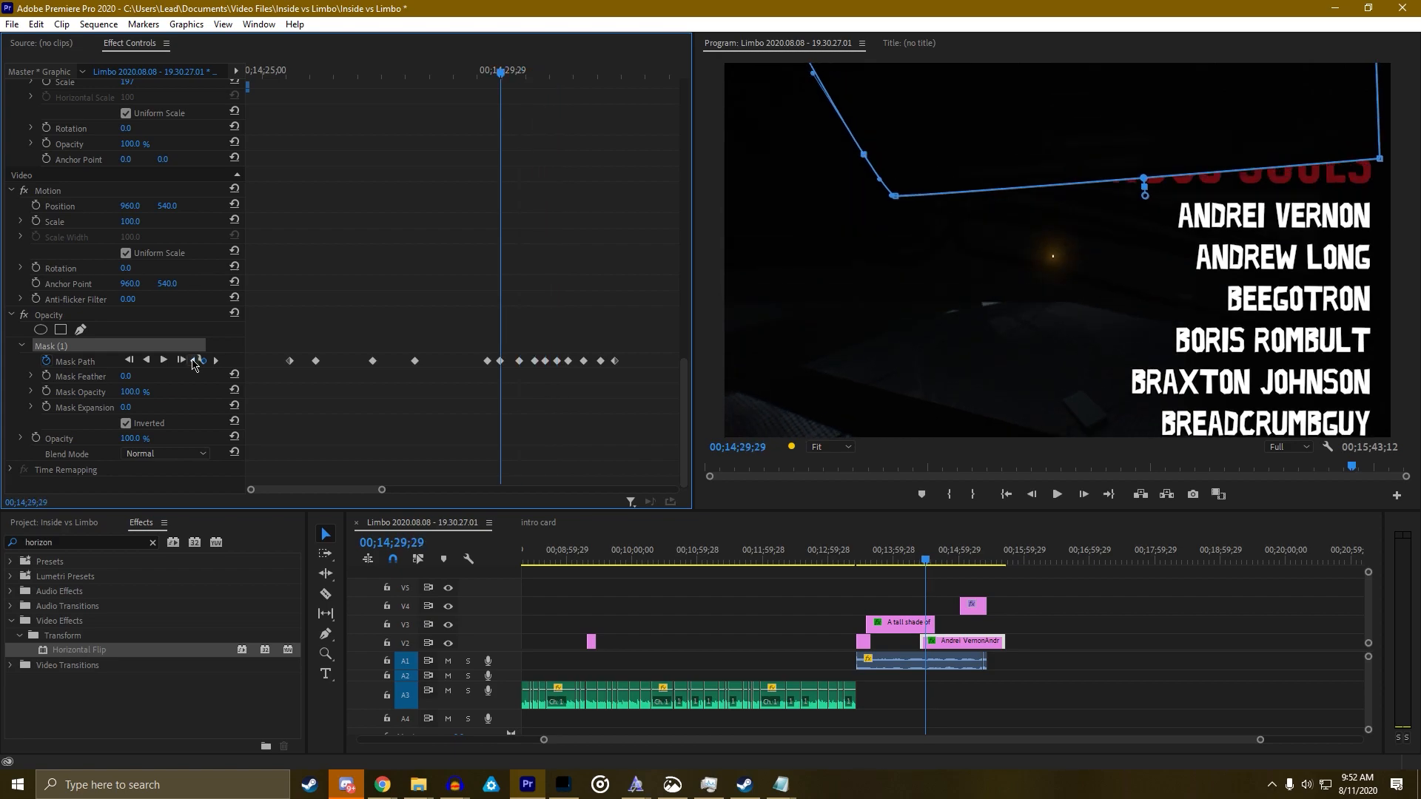
click(193, 361)
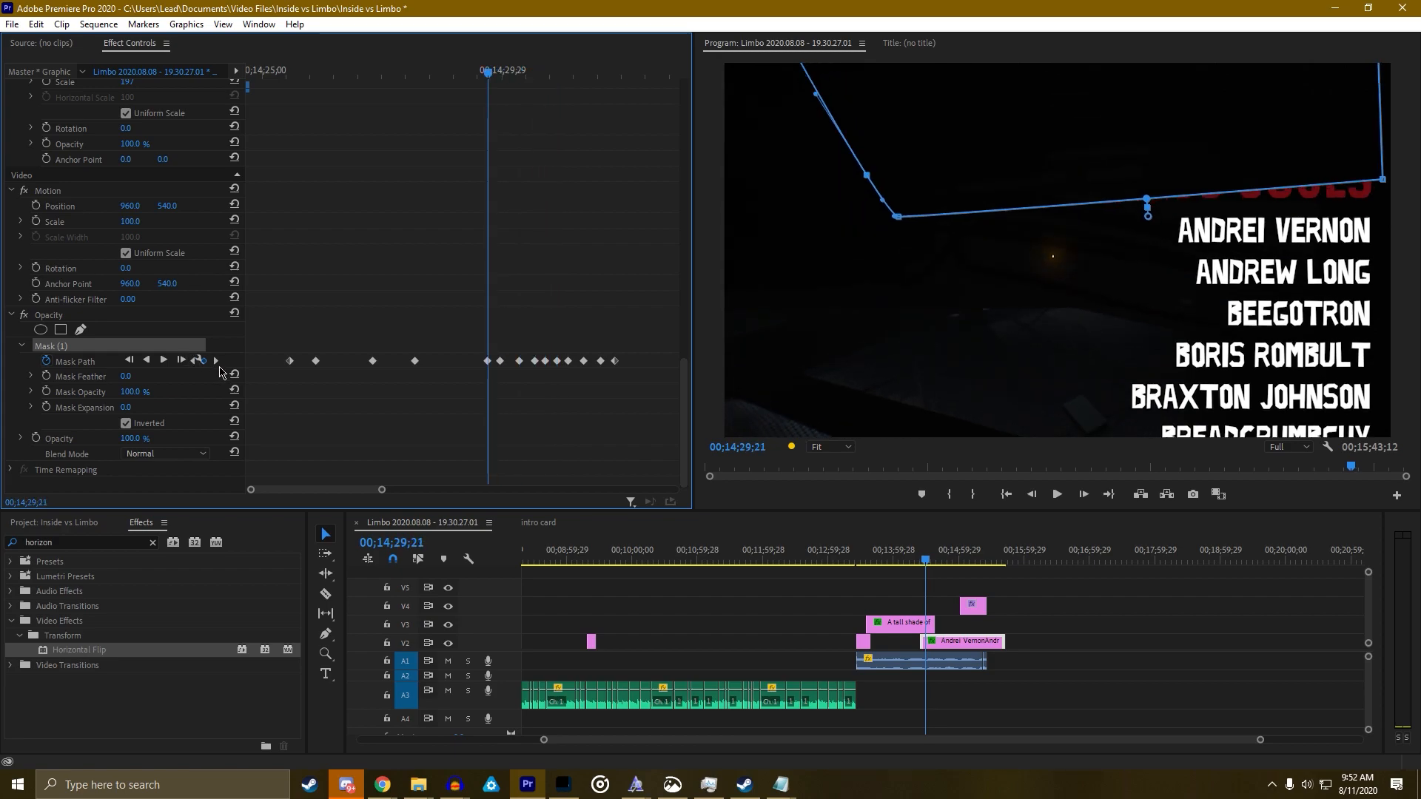
click(216, 361)
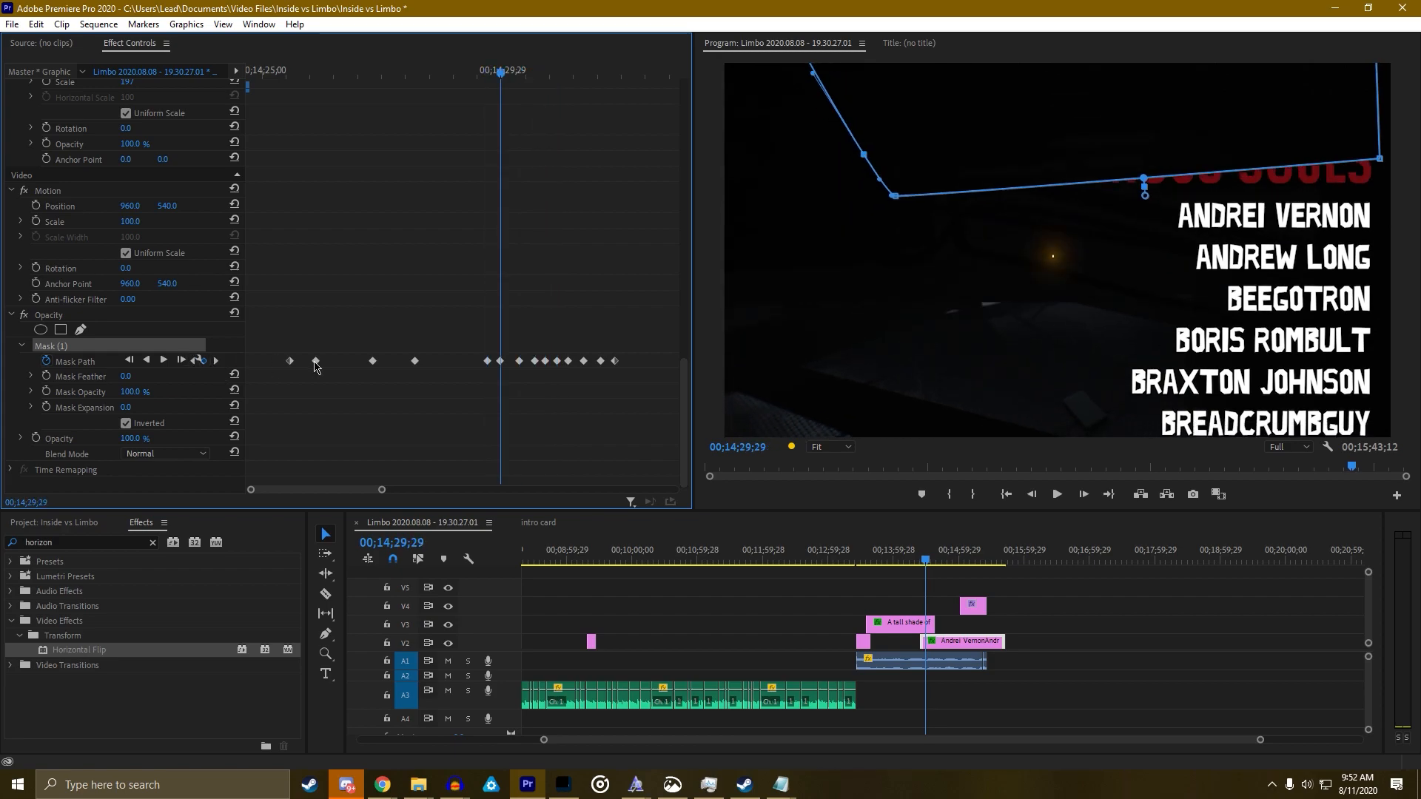
click(444, 88)
key(space)
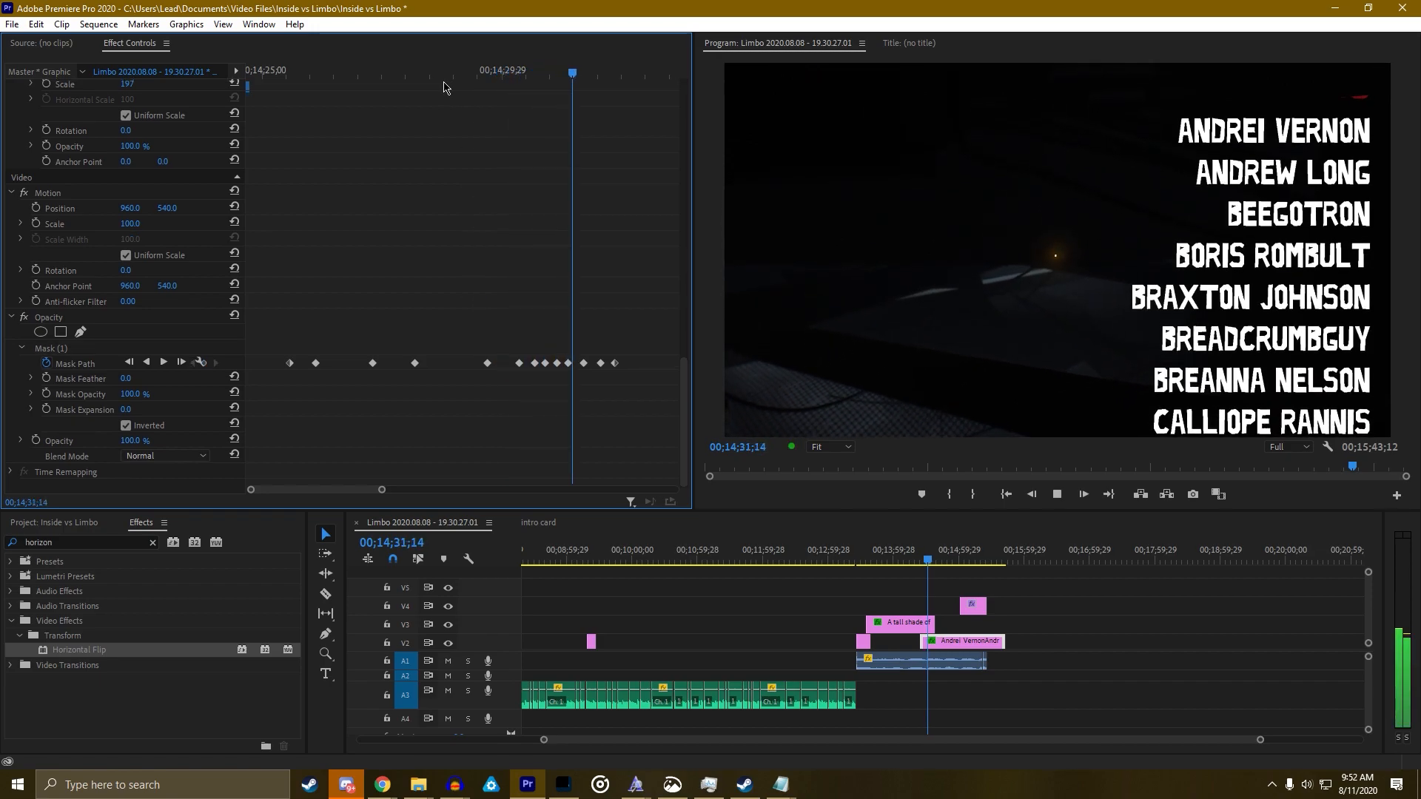
key(space)
Step through the mask keyframes and raise the whole mask slightly at one of them
click(191, 368)
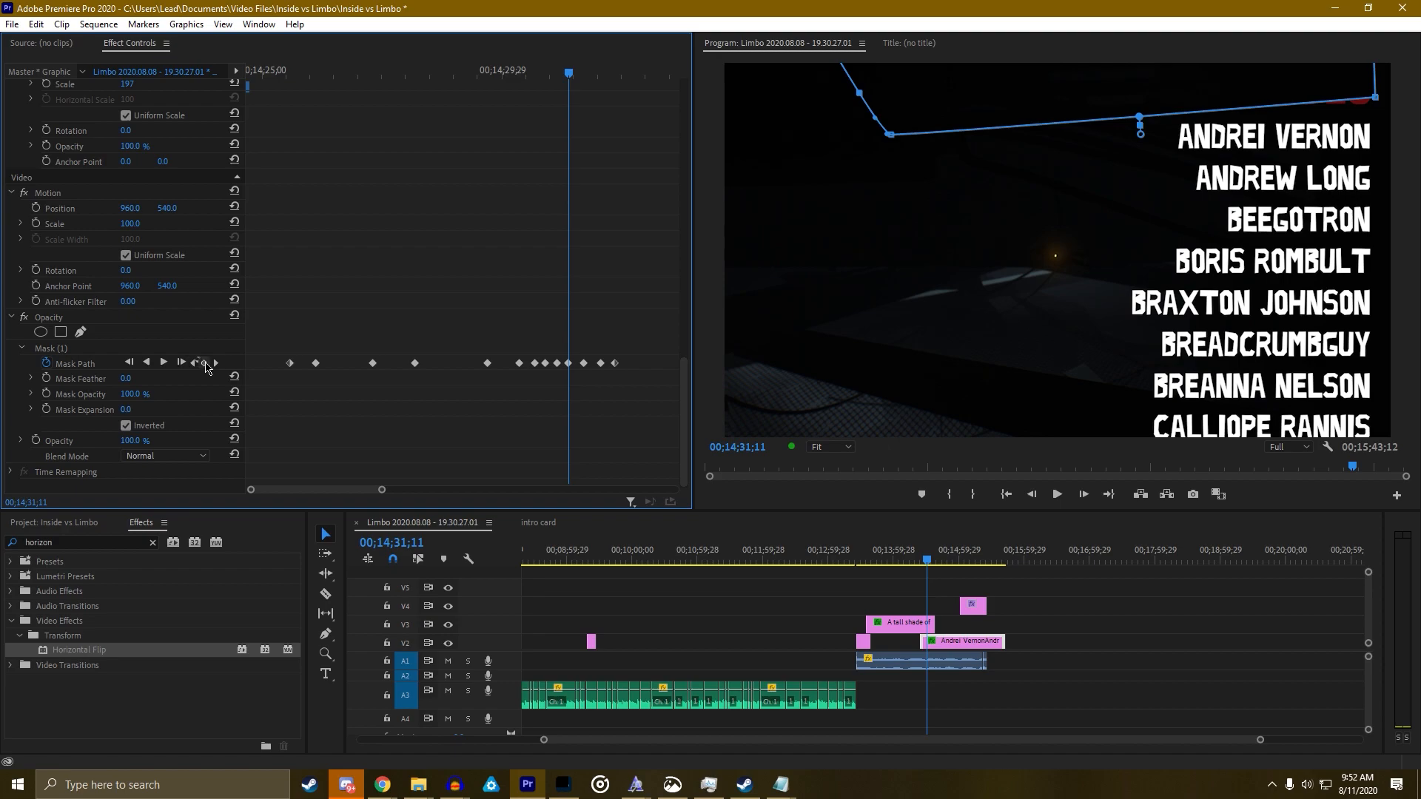
click(217, 368)
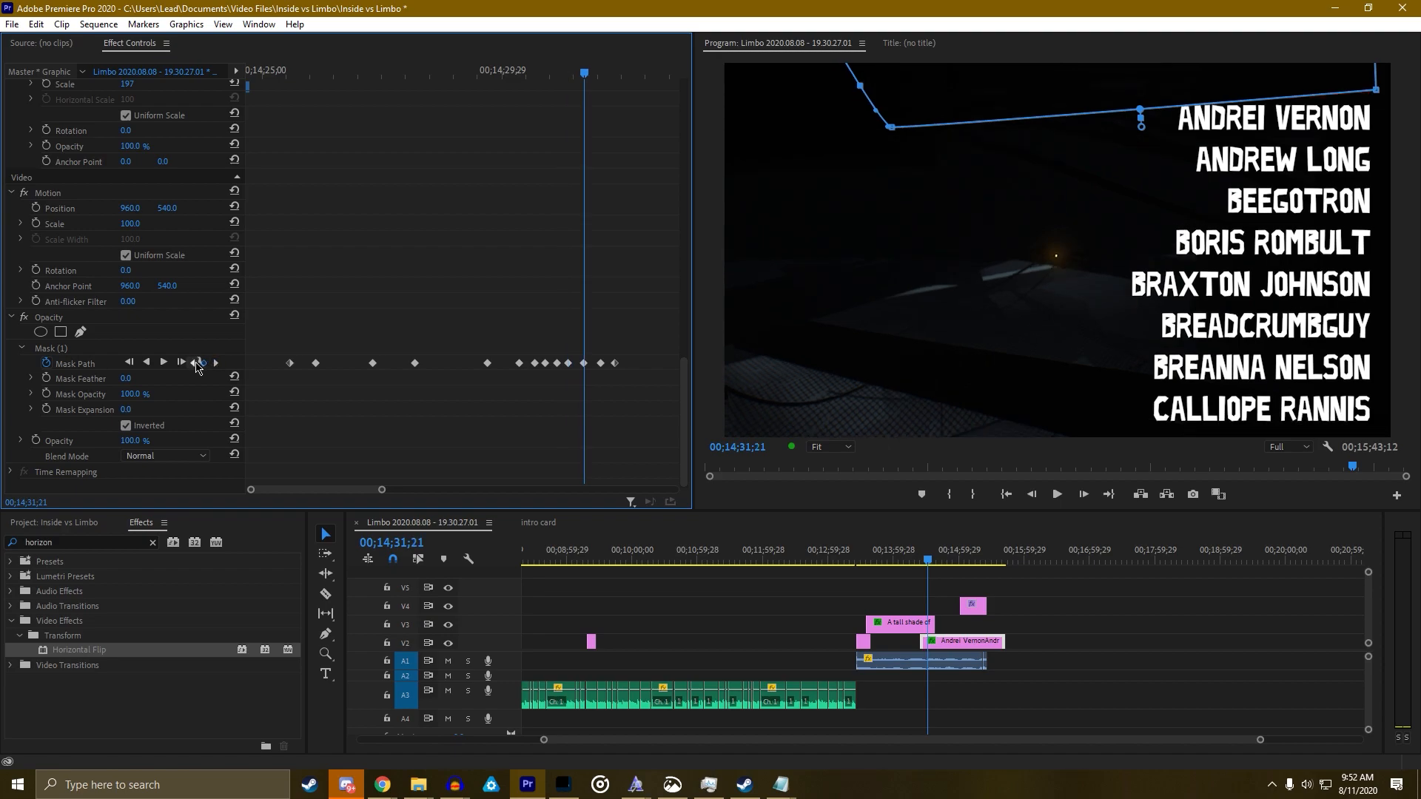
click(195, 363)
click(195, 364)
key(space)
key(space)
click(195, 364)
click(195, 363)
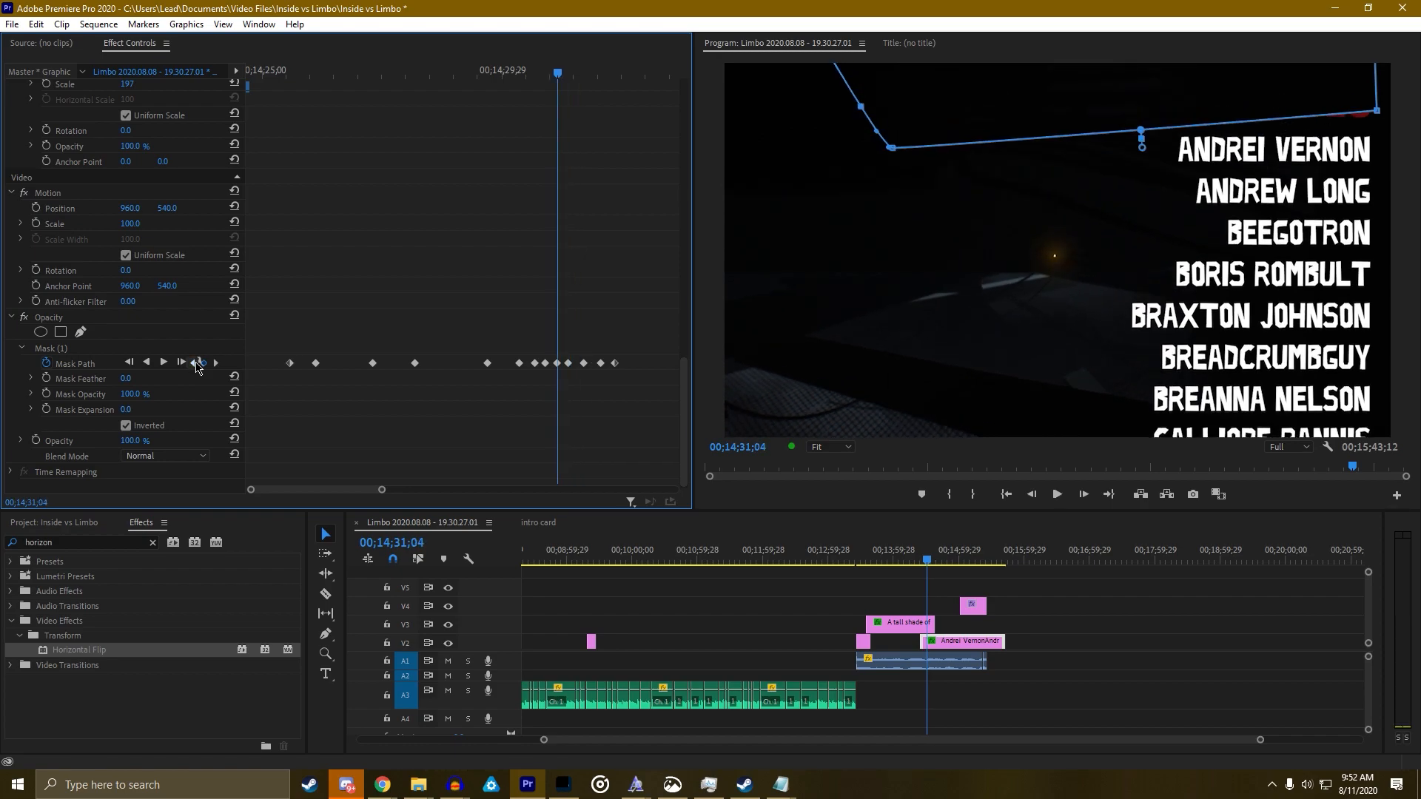
click(217, 364)
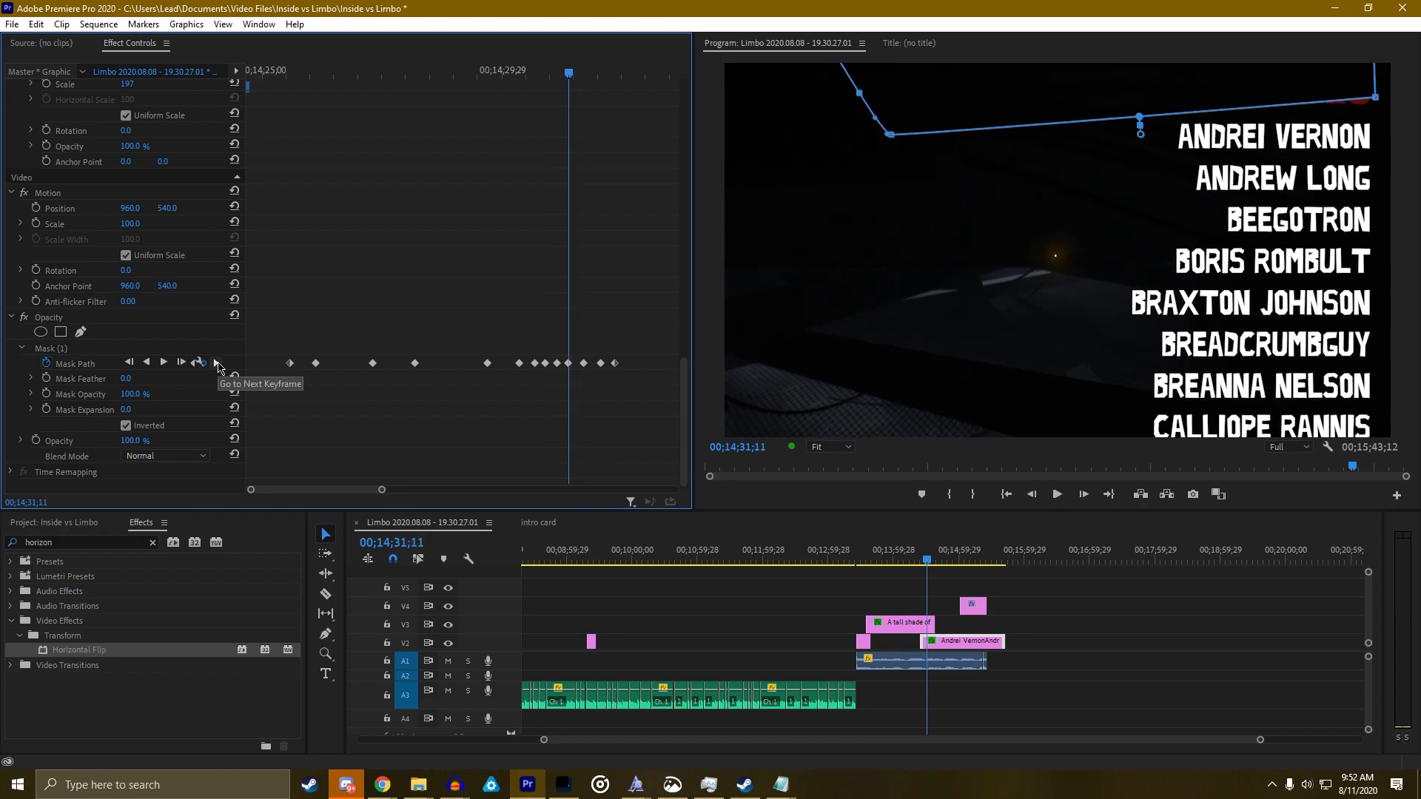
click(216, 364)
drag(999, 93, 997, 88)
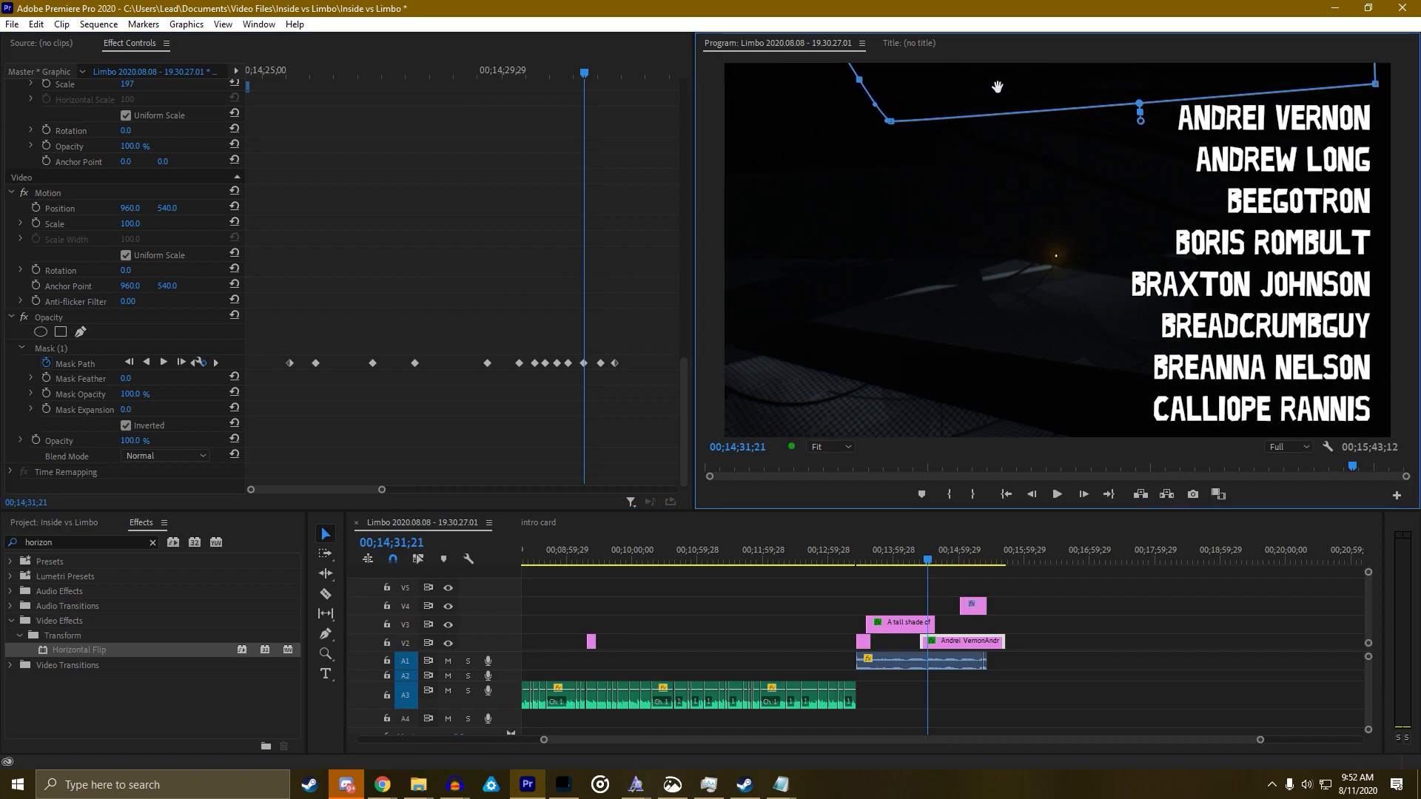
Play the mask animation full screen from a few seconds before the keyframes
click(475, 75)
key(space)
key(grave)
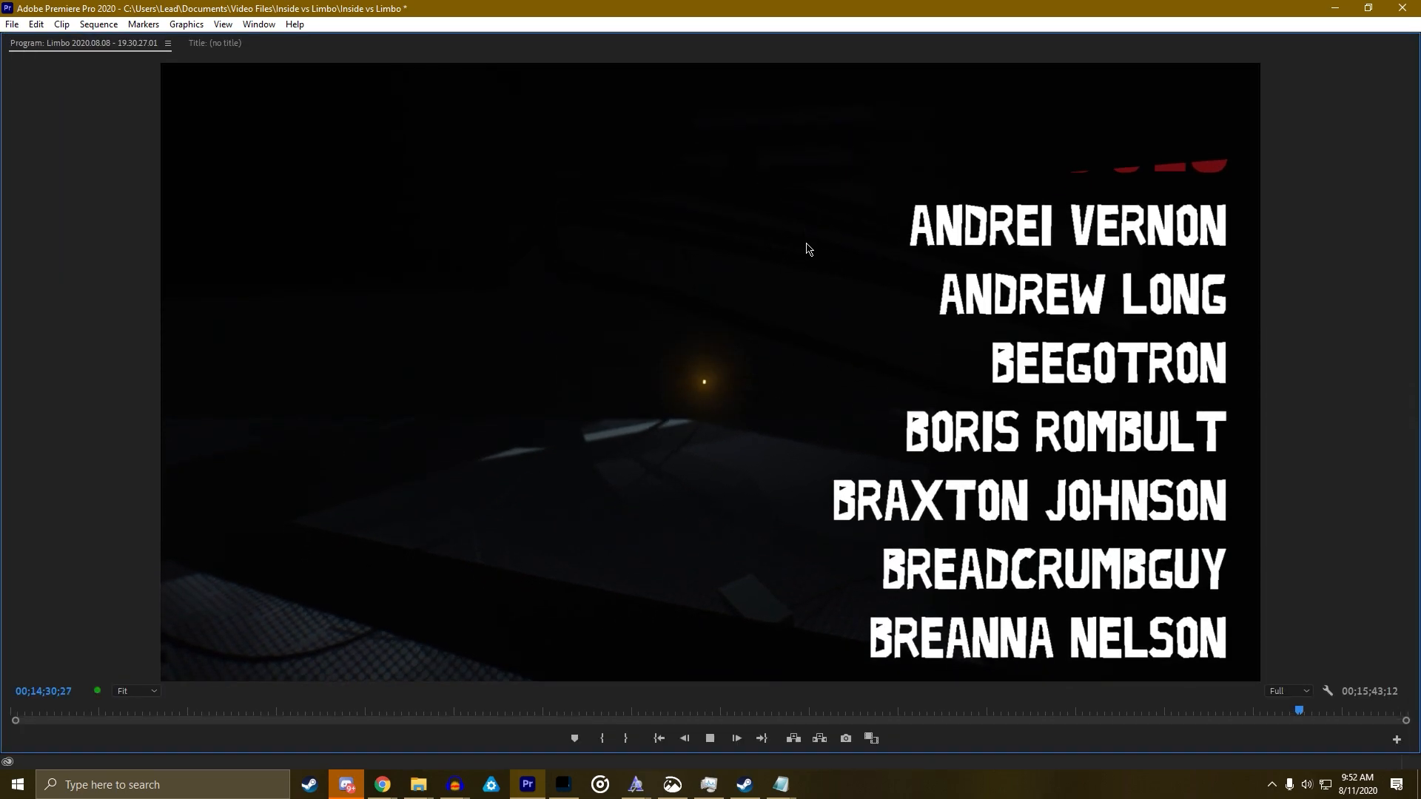
key(space)
key(grave)
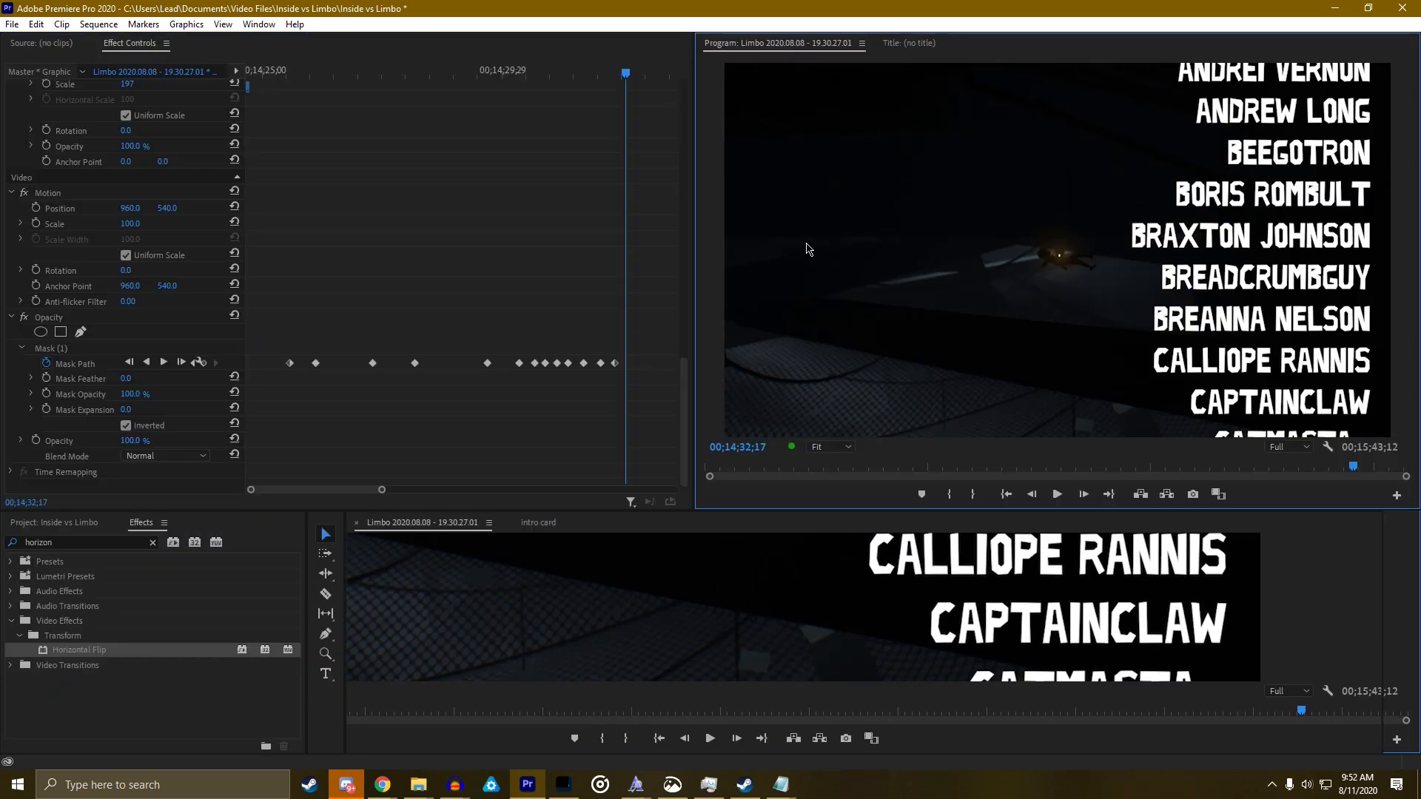
Step forward to the last mask keyframe and view it in the enlarged program view
click(194, 364)
scroll(956, 295, up, 10)
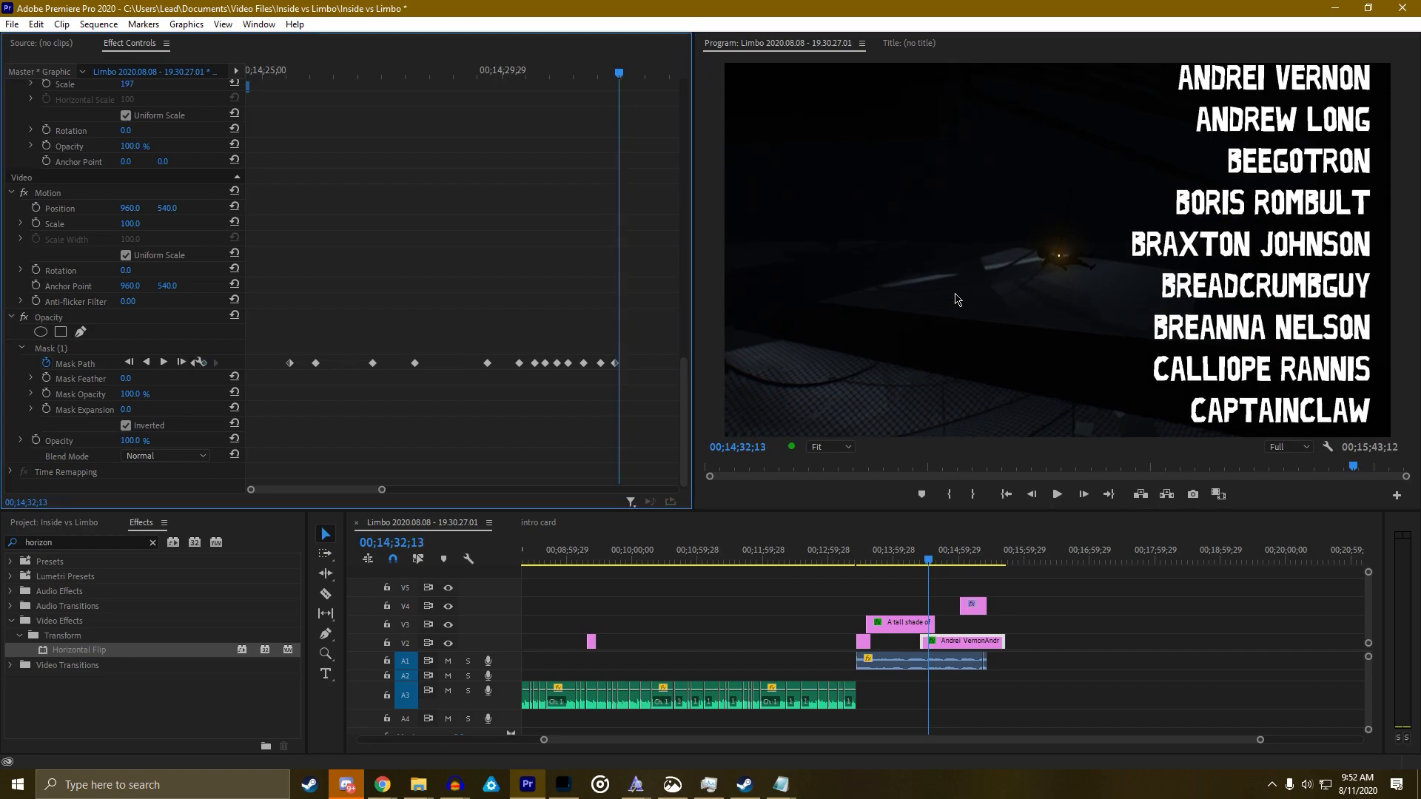
scroll(888, 269, down, 13)
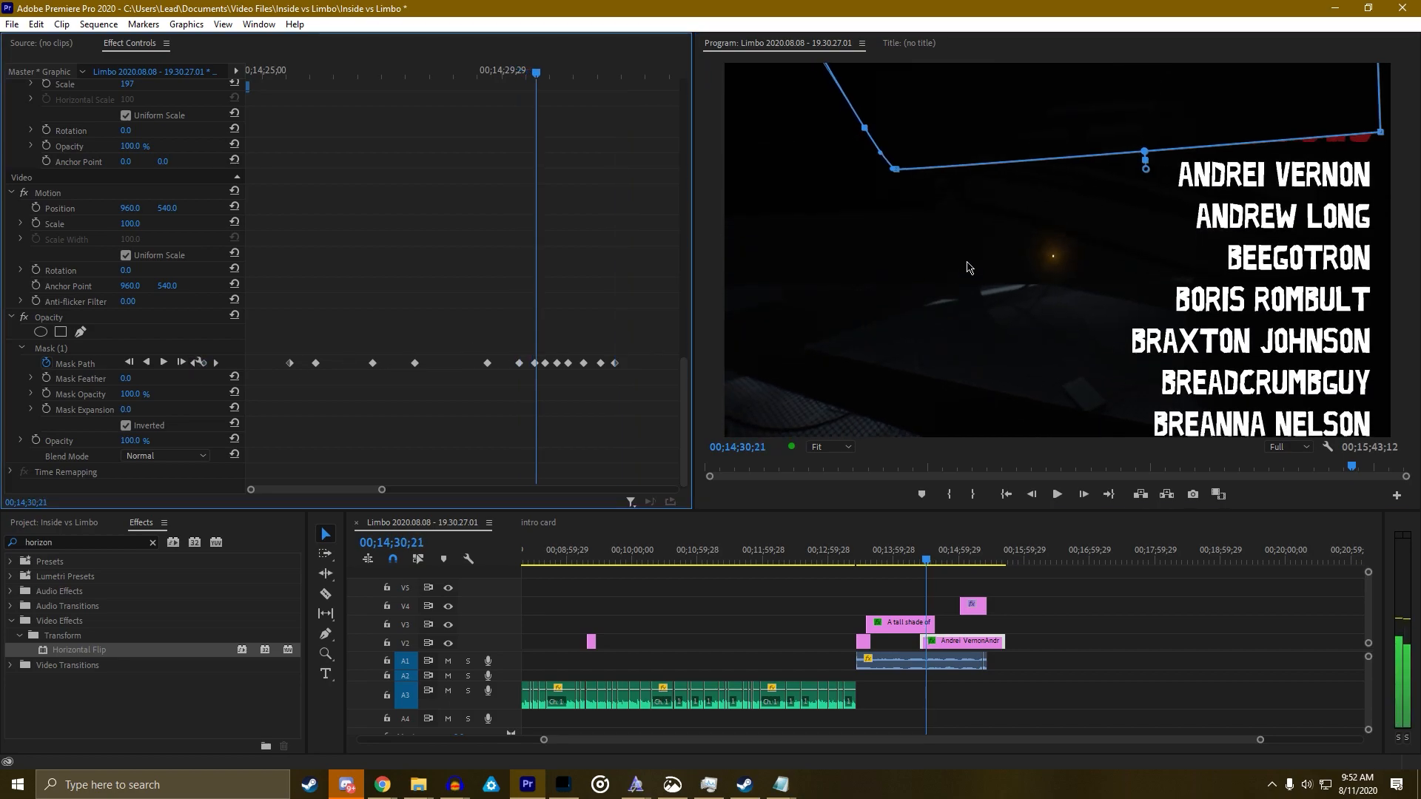
click(218, 363)
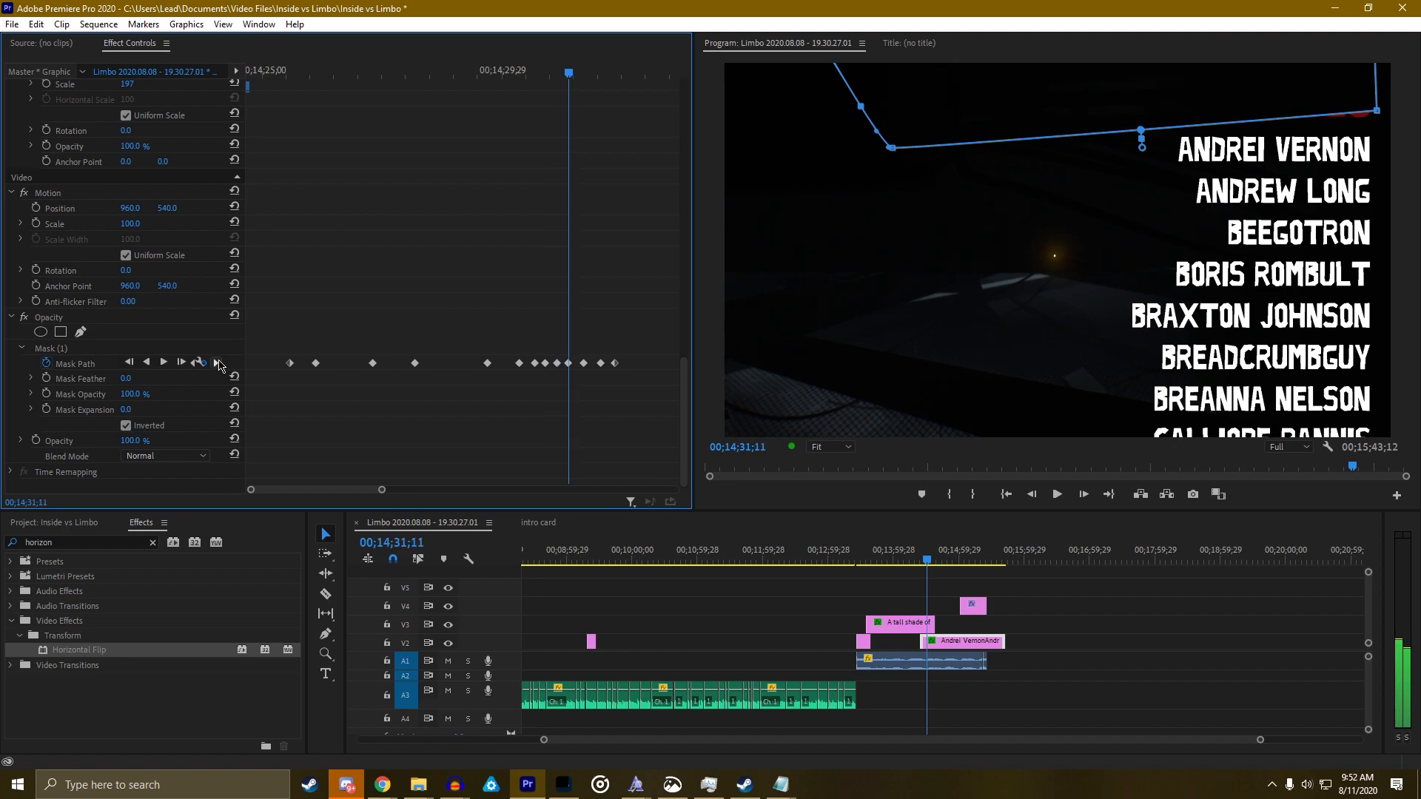
click(217, 364)
click(218, 364)
click(217, 363)
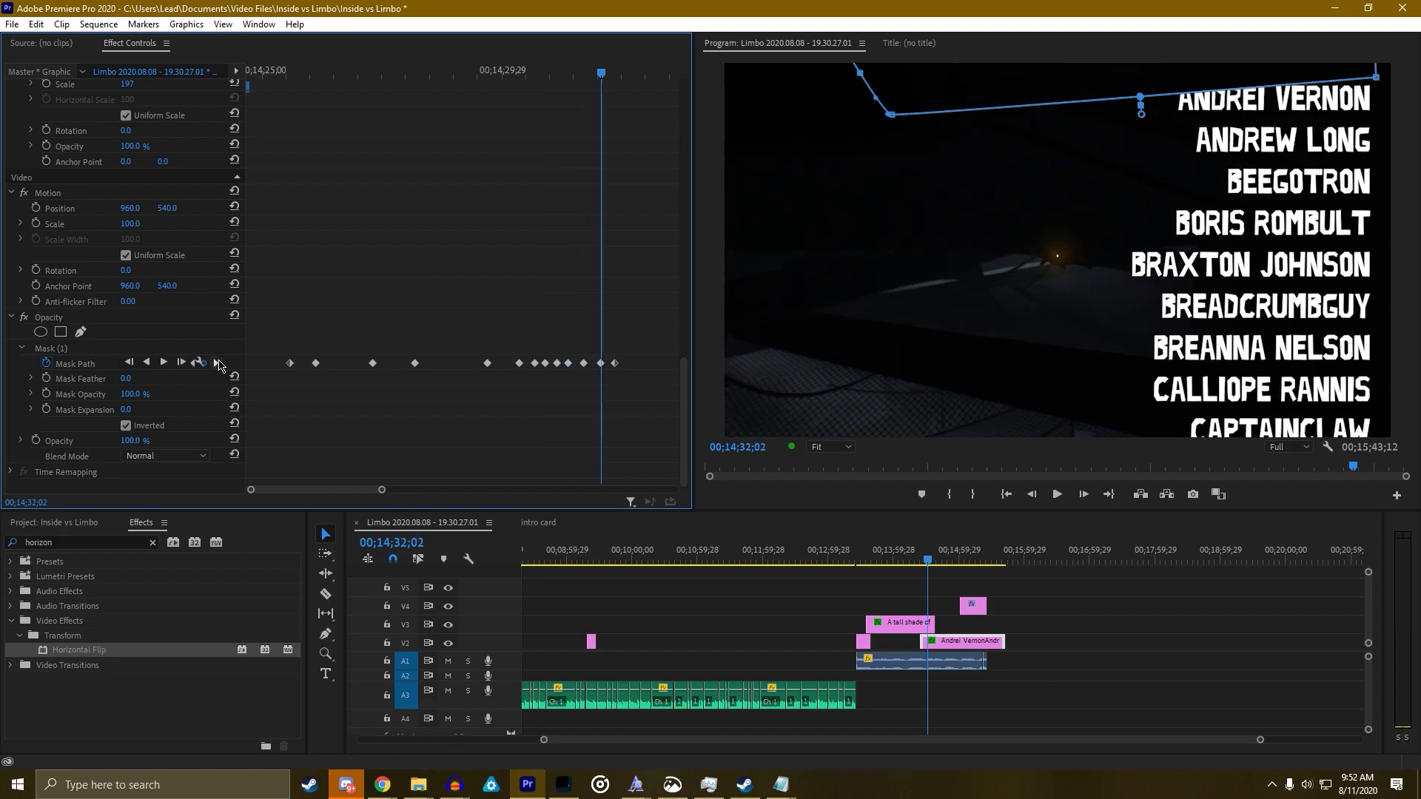
click(218, 363)
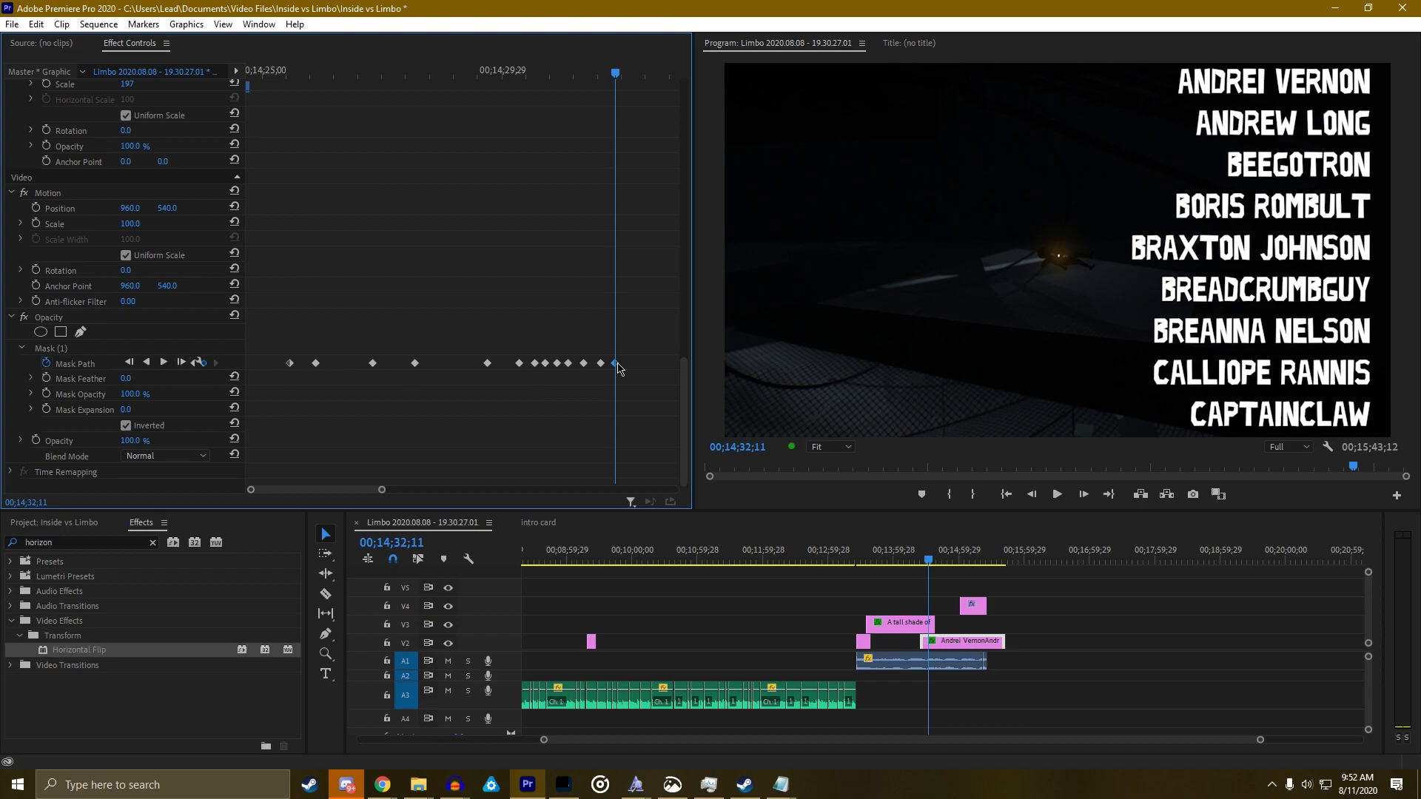
key(grave)
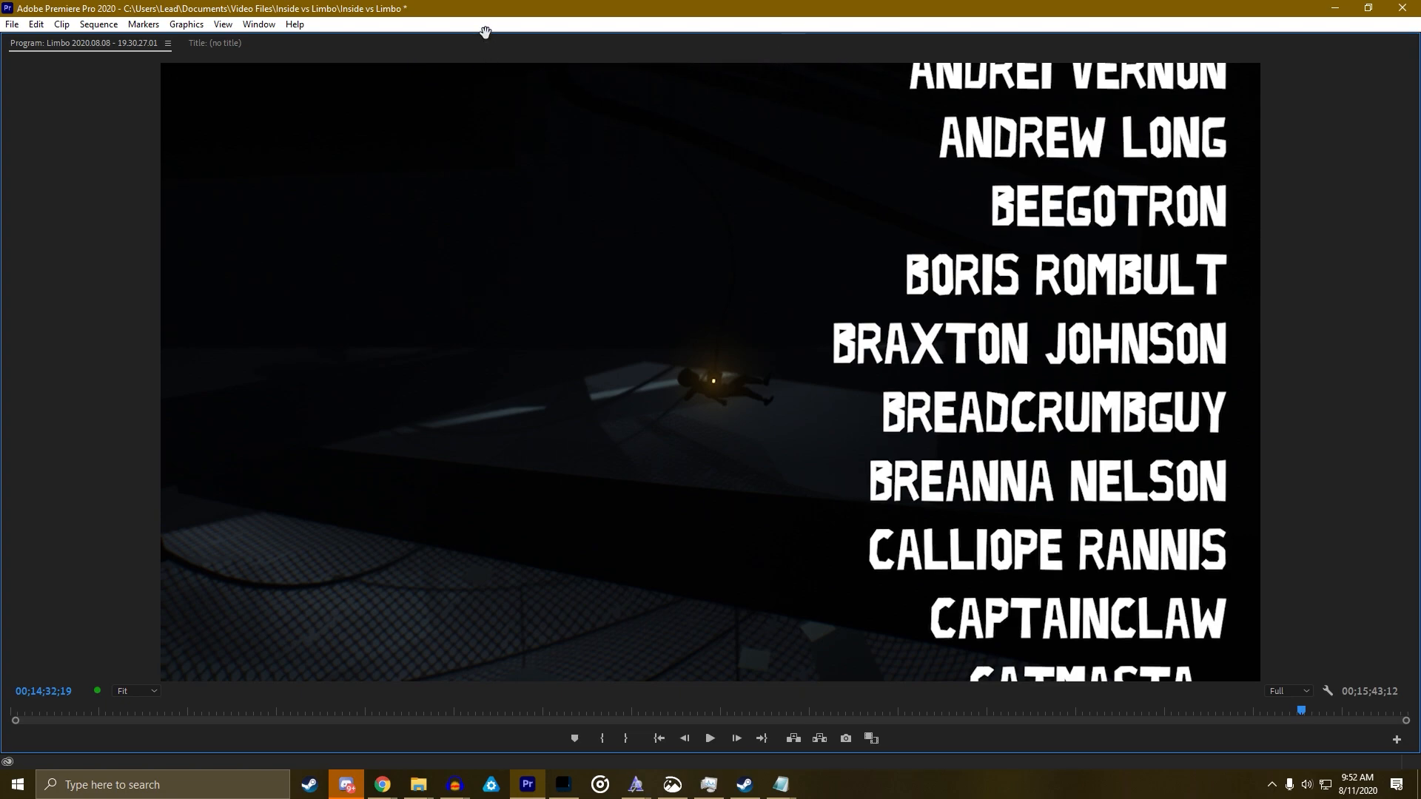
key(grave)
drag(929, 567, 917, 565)
key(space)
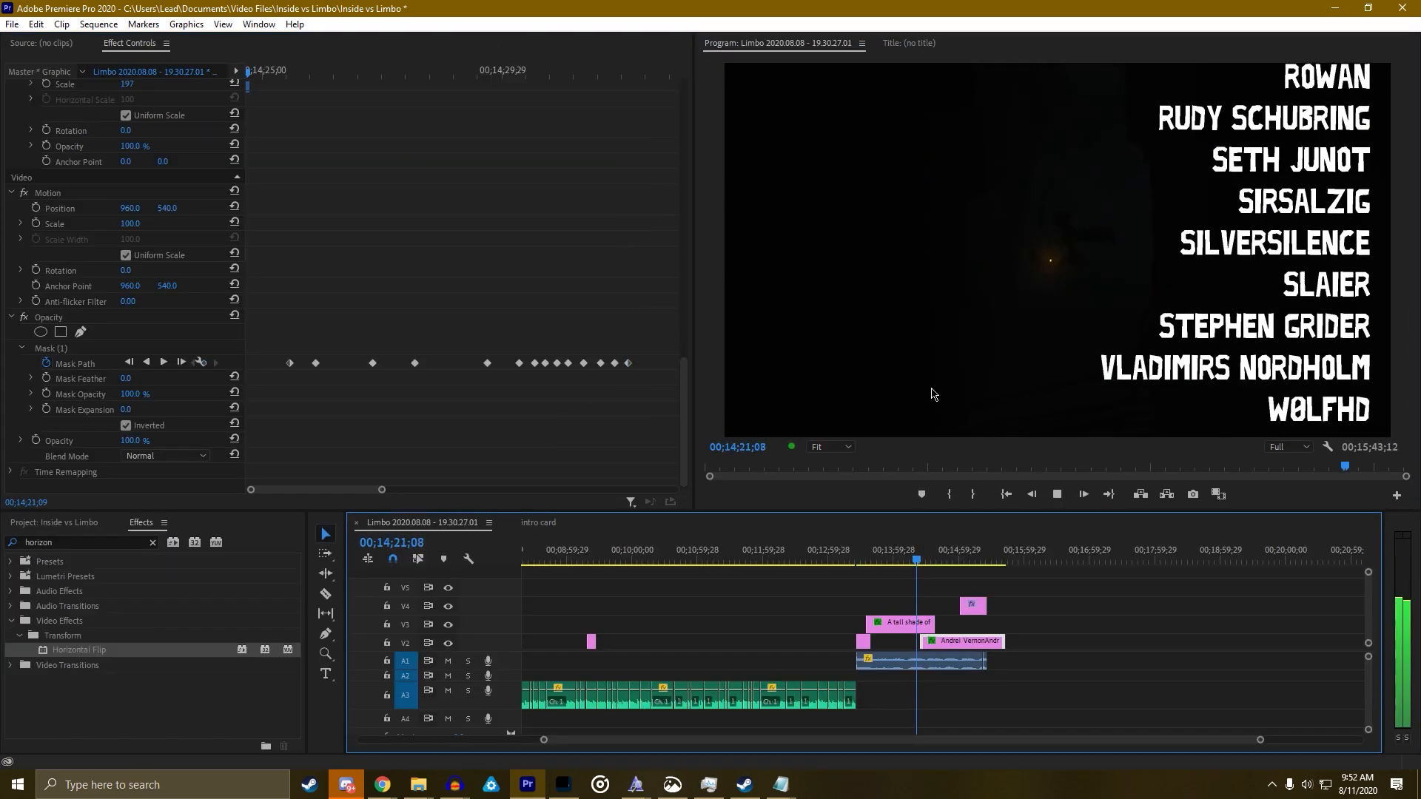
key(grave)
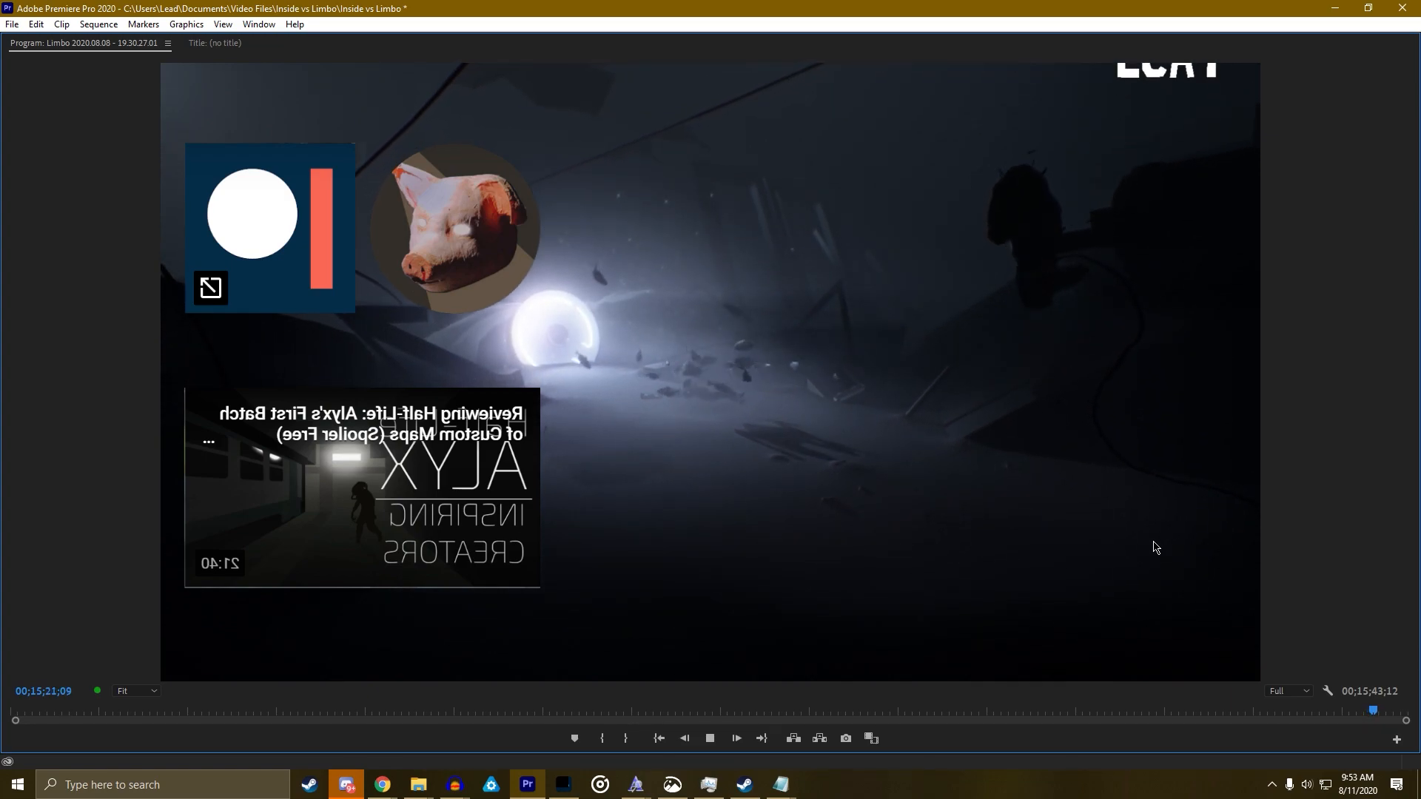
key(space)
key(grave)
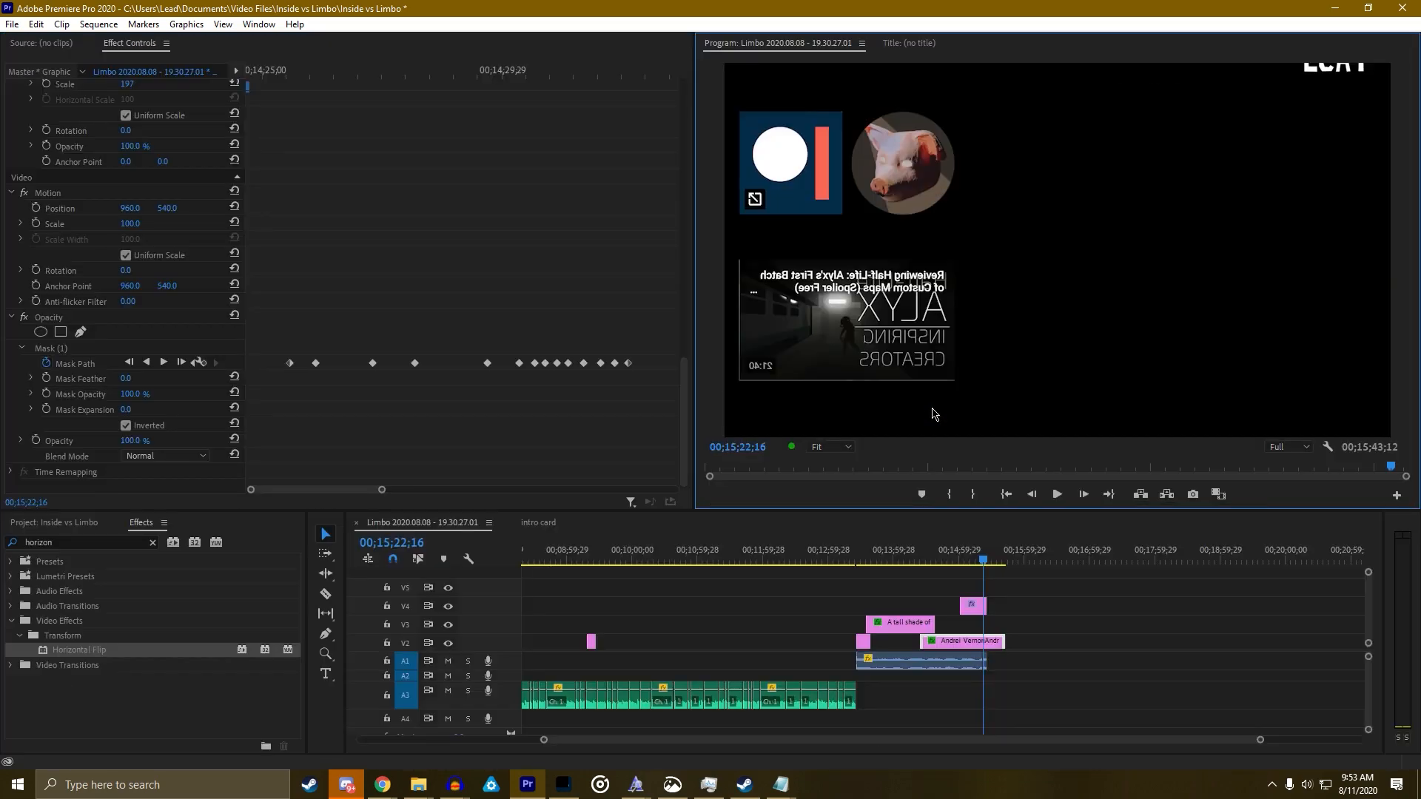
Select the credits clip on V2 and play up to its final Position keyframe to see where the credits end
click(994, 636)
scroll(614, 444, down, 3)
scroll(611, 441, up, 3)
click(194, 118)
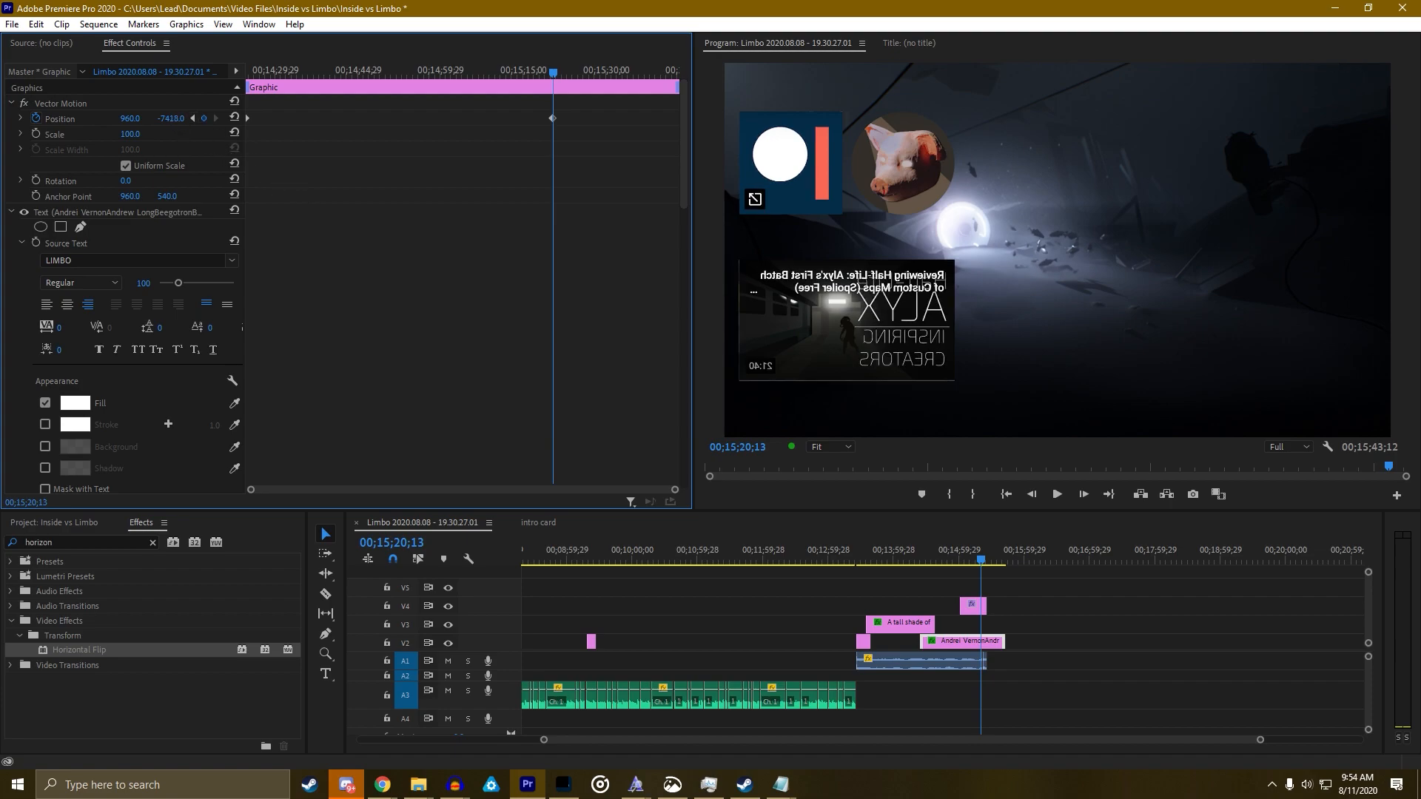
click(976, 560)
key(space)
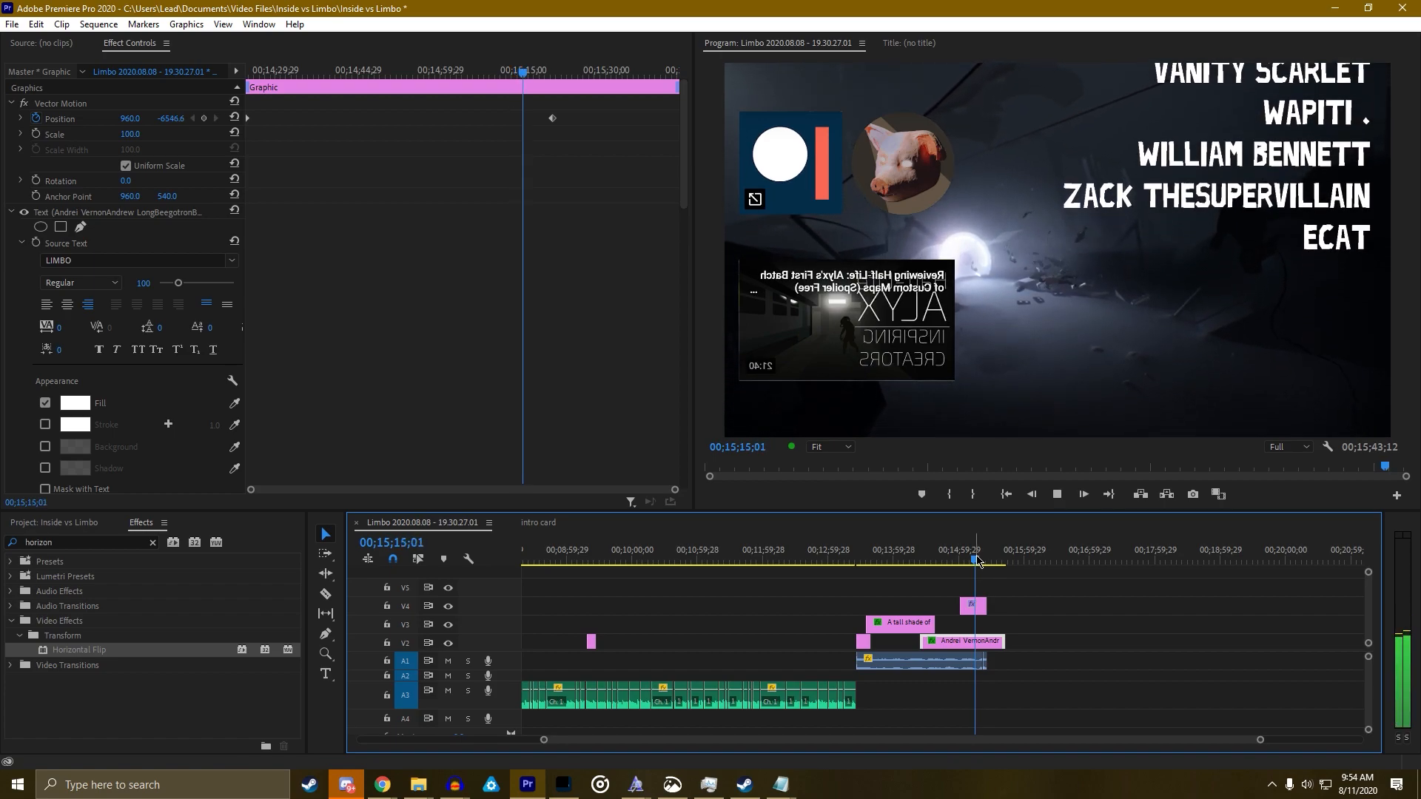
key(space)
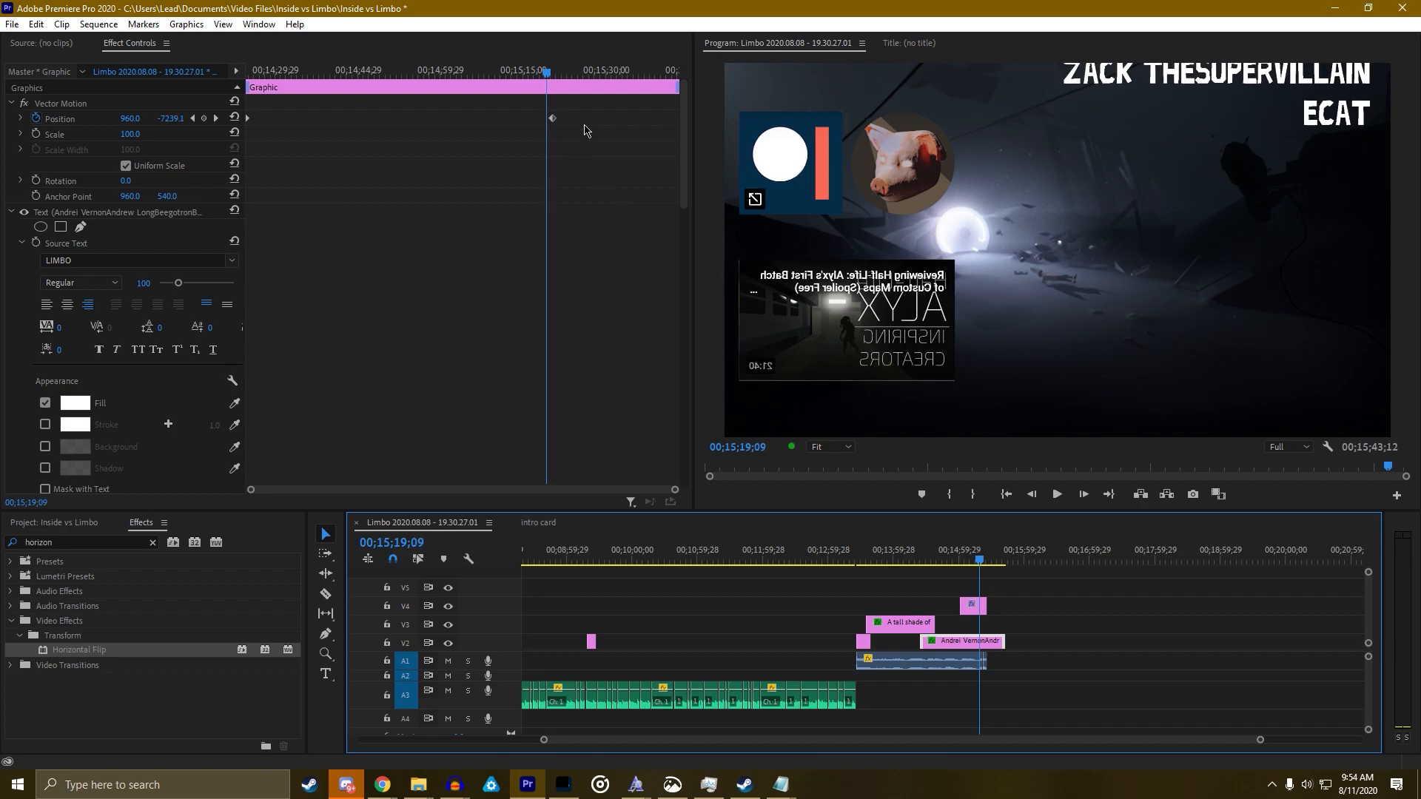
Move the final Position keyframe earlier to the playhead and preview full screen from around 00;15;02
drag(554, 119, 550, 118)
drag(981, 552, 919, 543)
key(grave)
key(space)
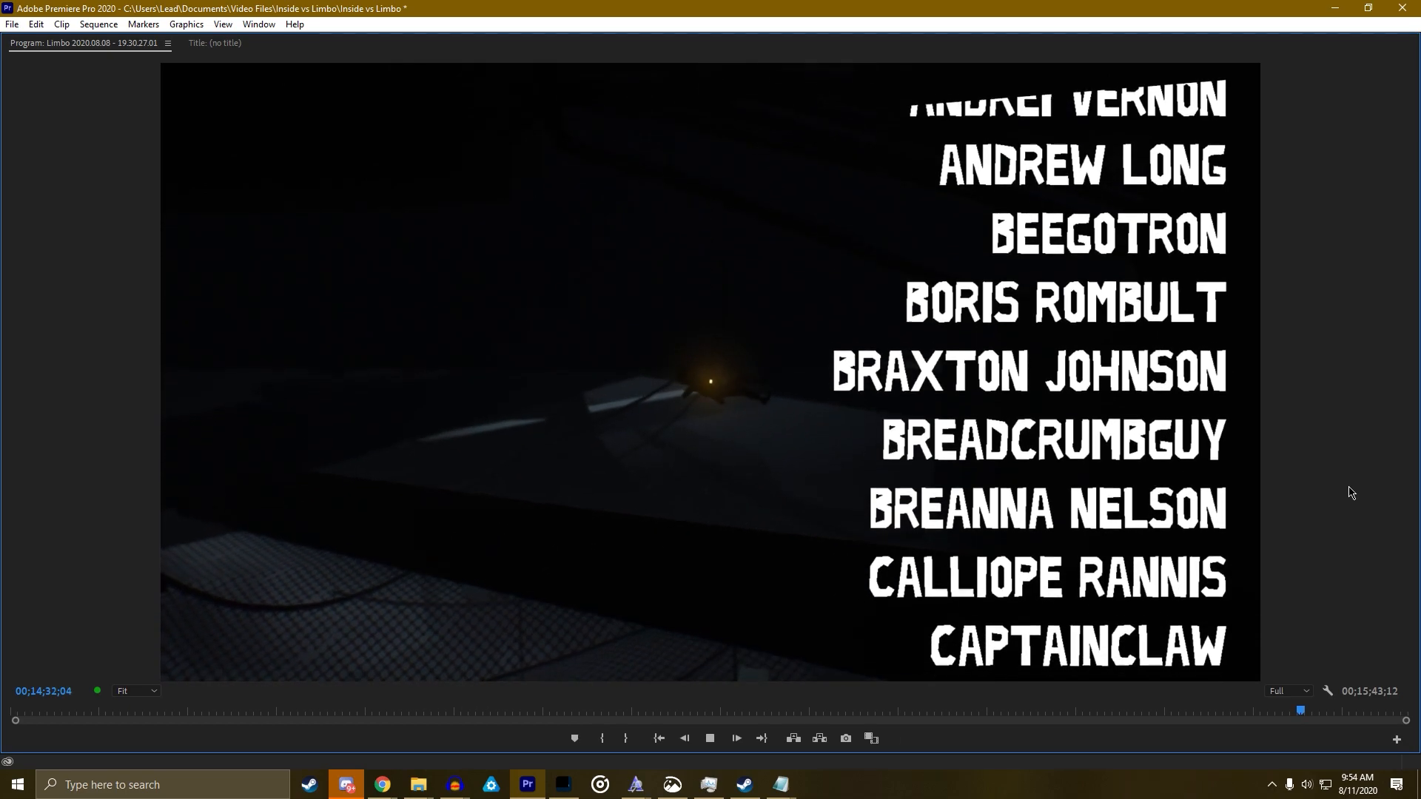
Stop playback, restore the normal layout, and locate the final Mask Path keyframes in Effect Controls
key(space)
key(grave)
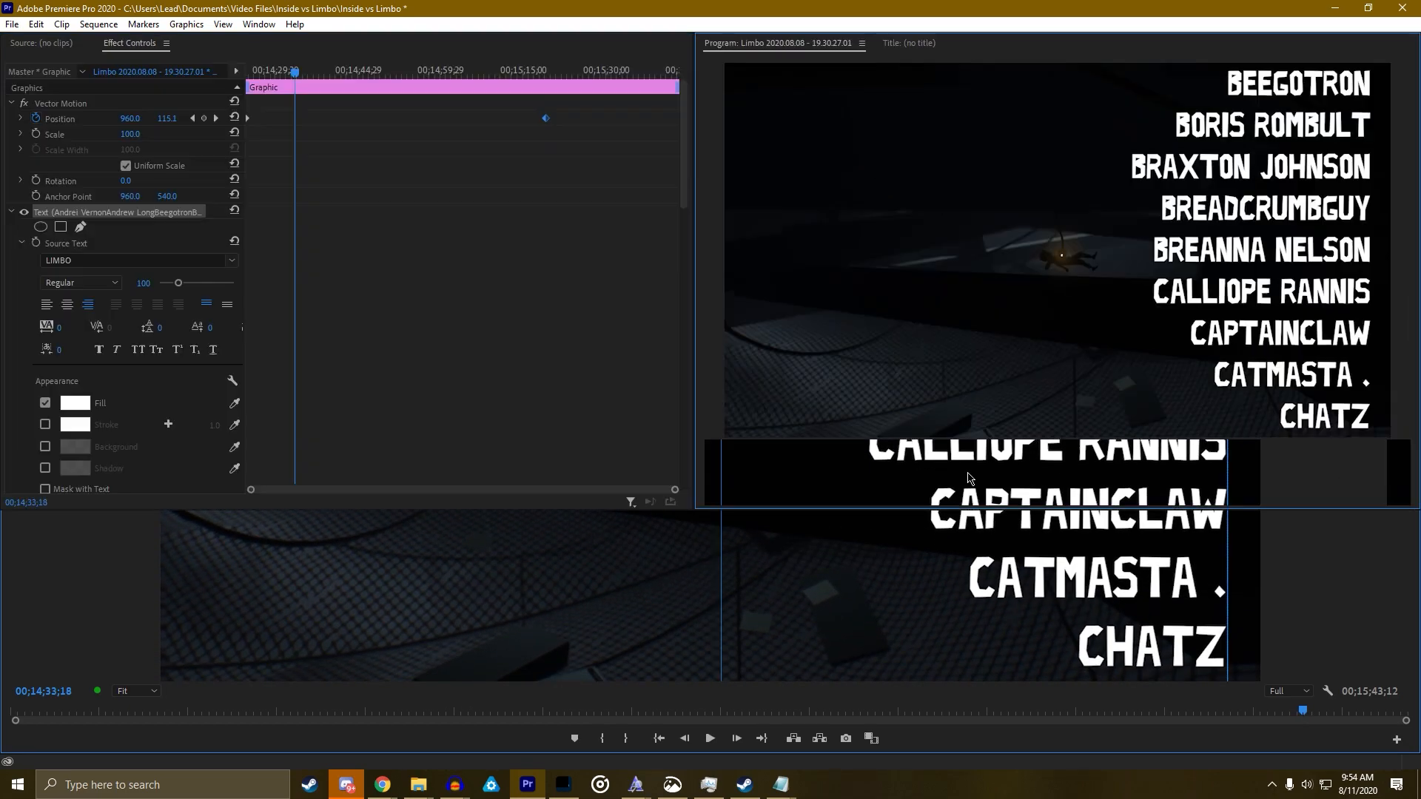
scroll(452, 229, down, 12)
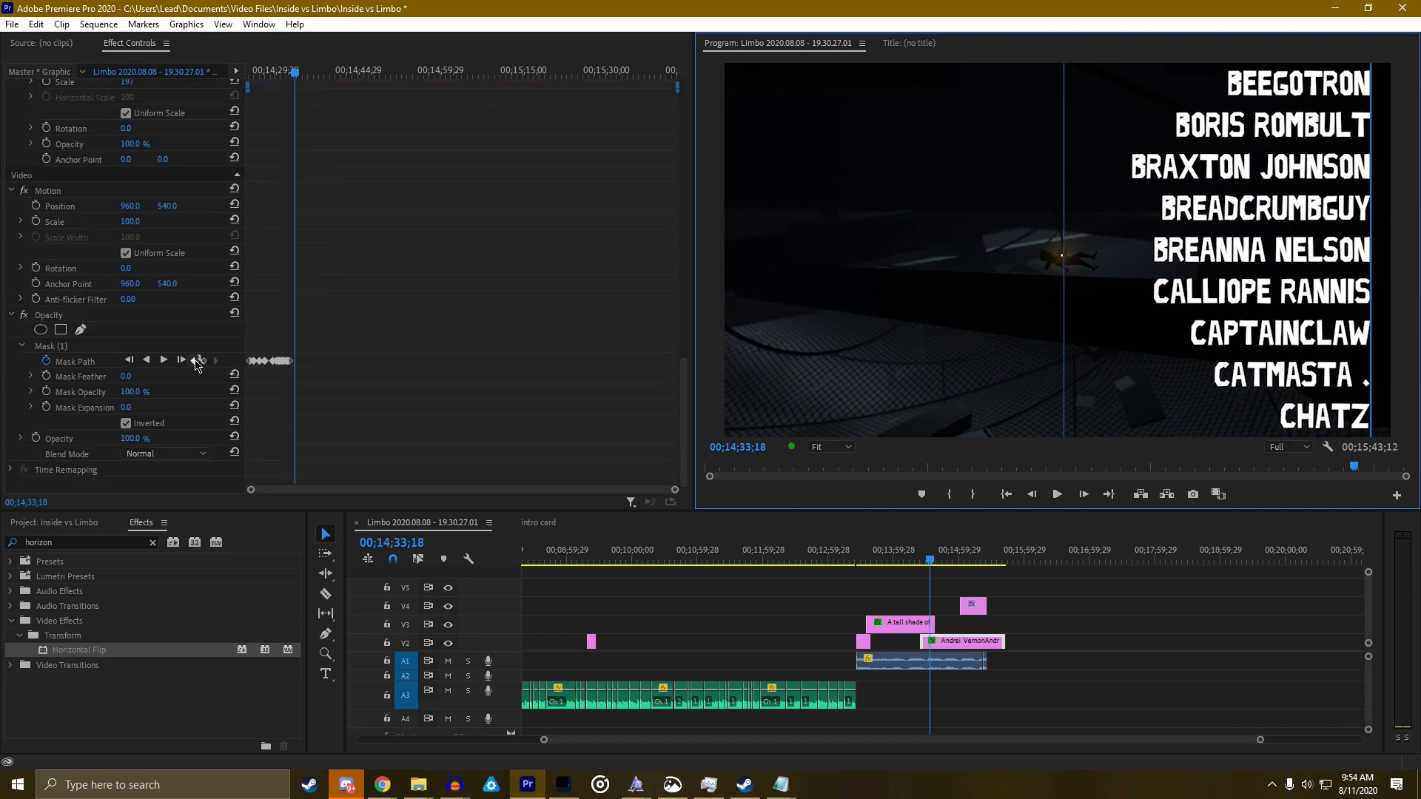
click(194, 361)
scroll(603, 375, up, 5)
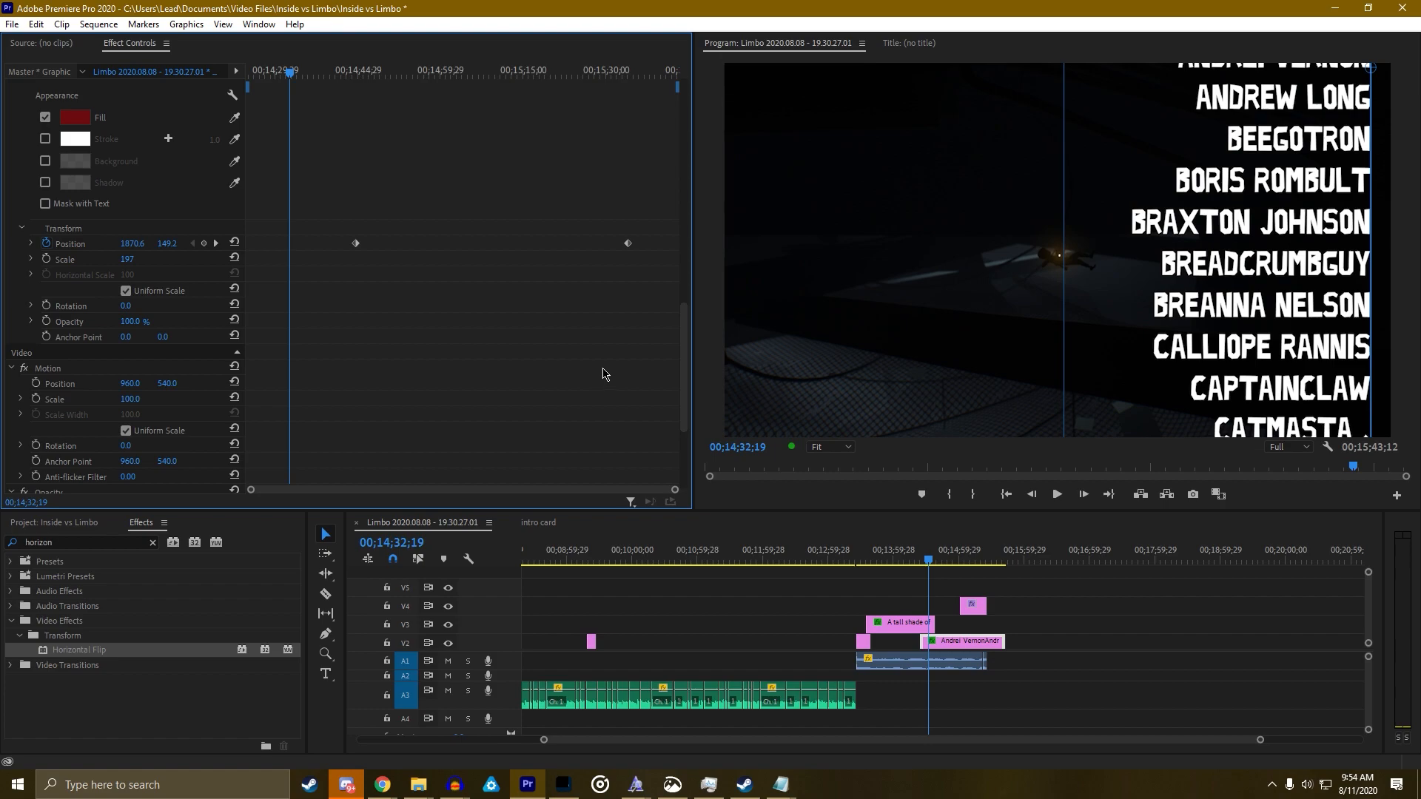
scroll(641, 426, down, 4)
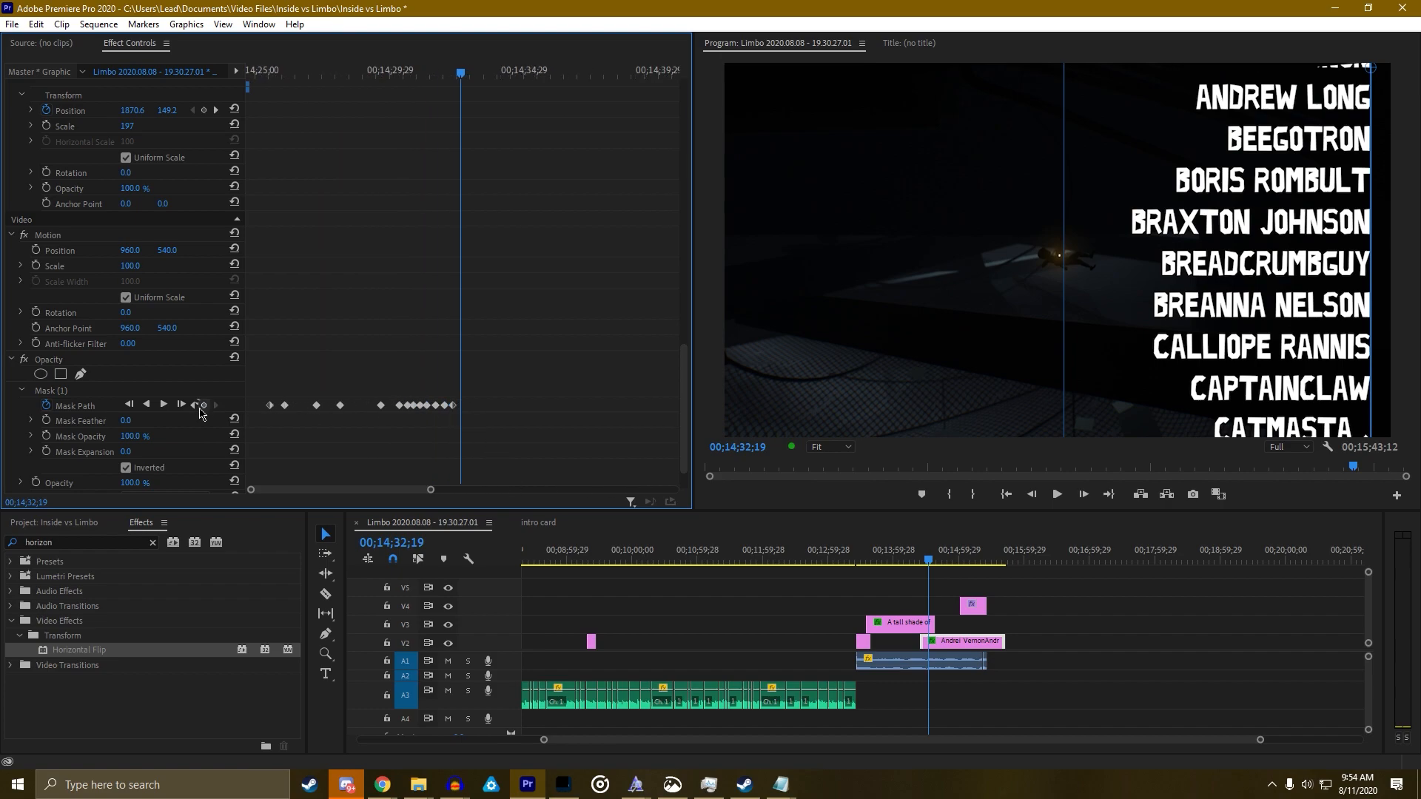
click(195, 406)
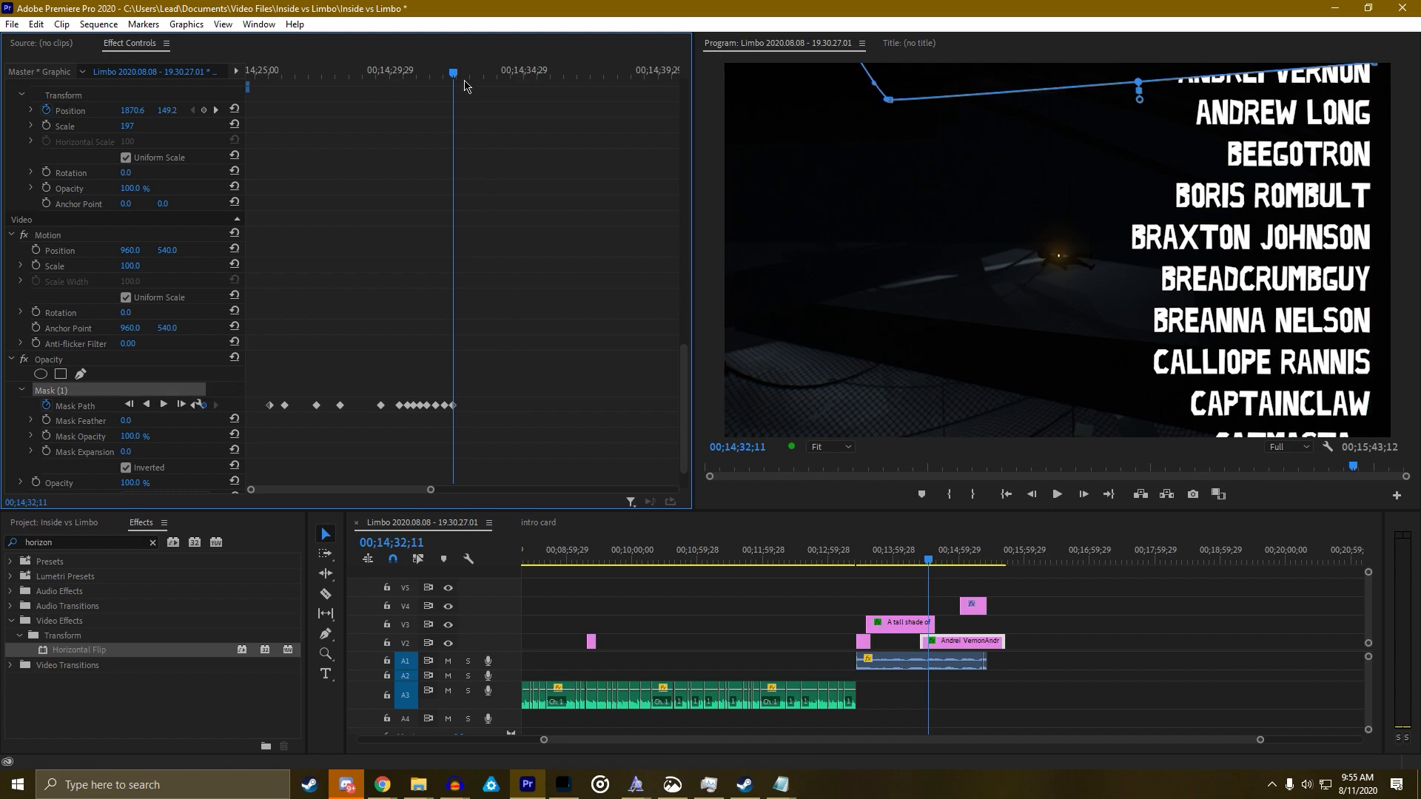
Add Mask Path keyframes at 00;14;32;27 and 00;14;33;07 so the mask keeps rising
scroll(465, 85, up, 1)
drag(459, 80, 466, 76)
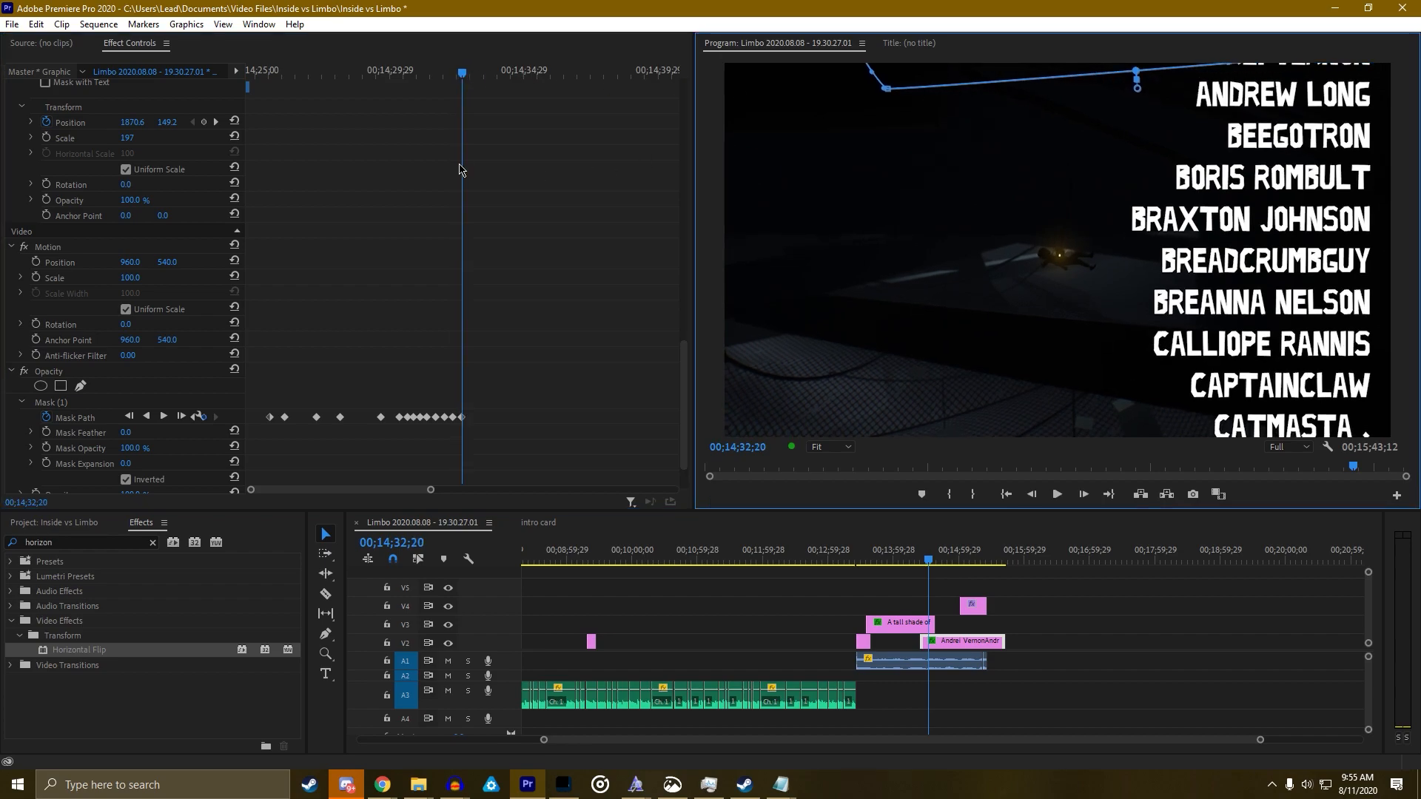
click(468, 71)
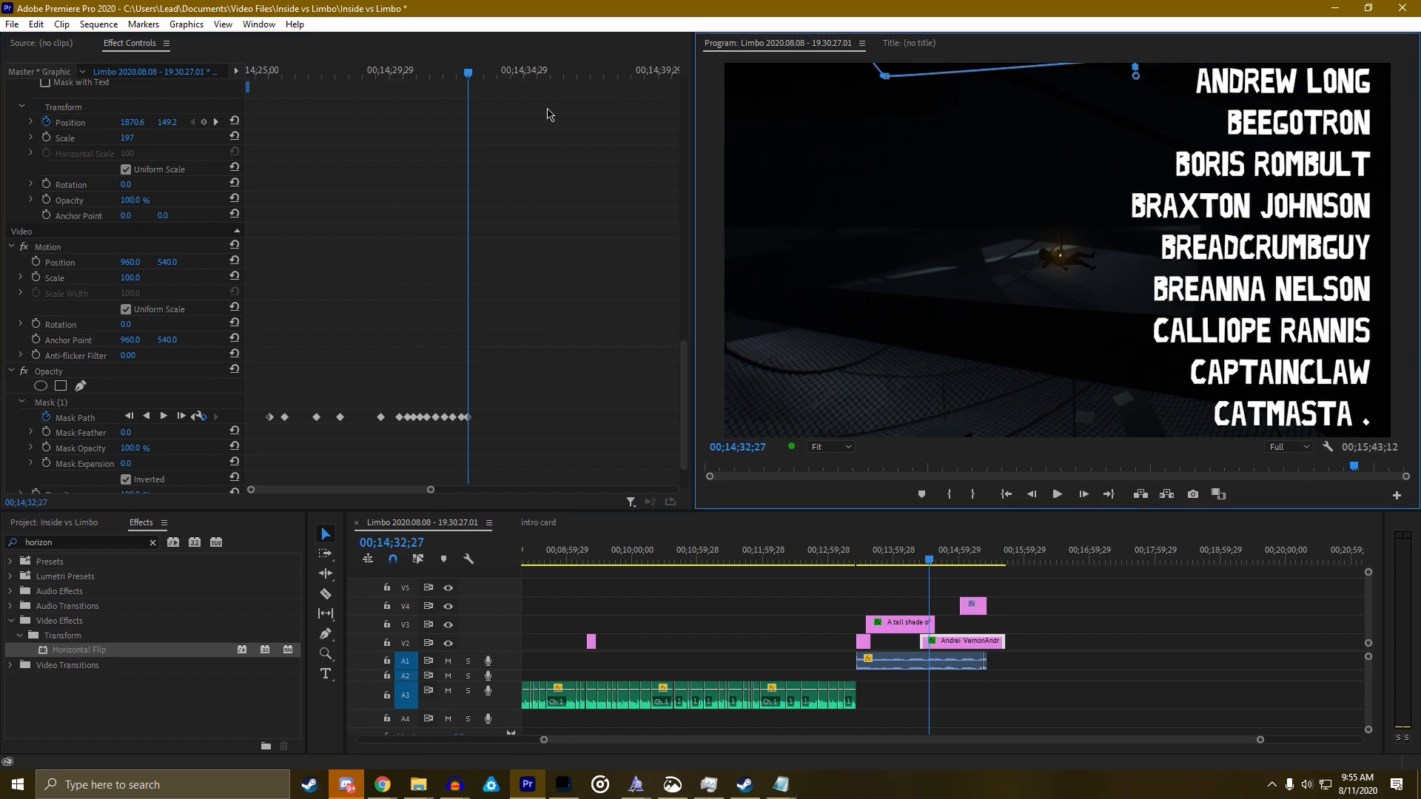
drag(472, 73, 481, 72)
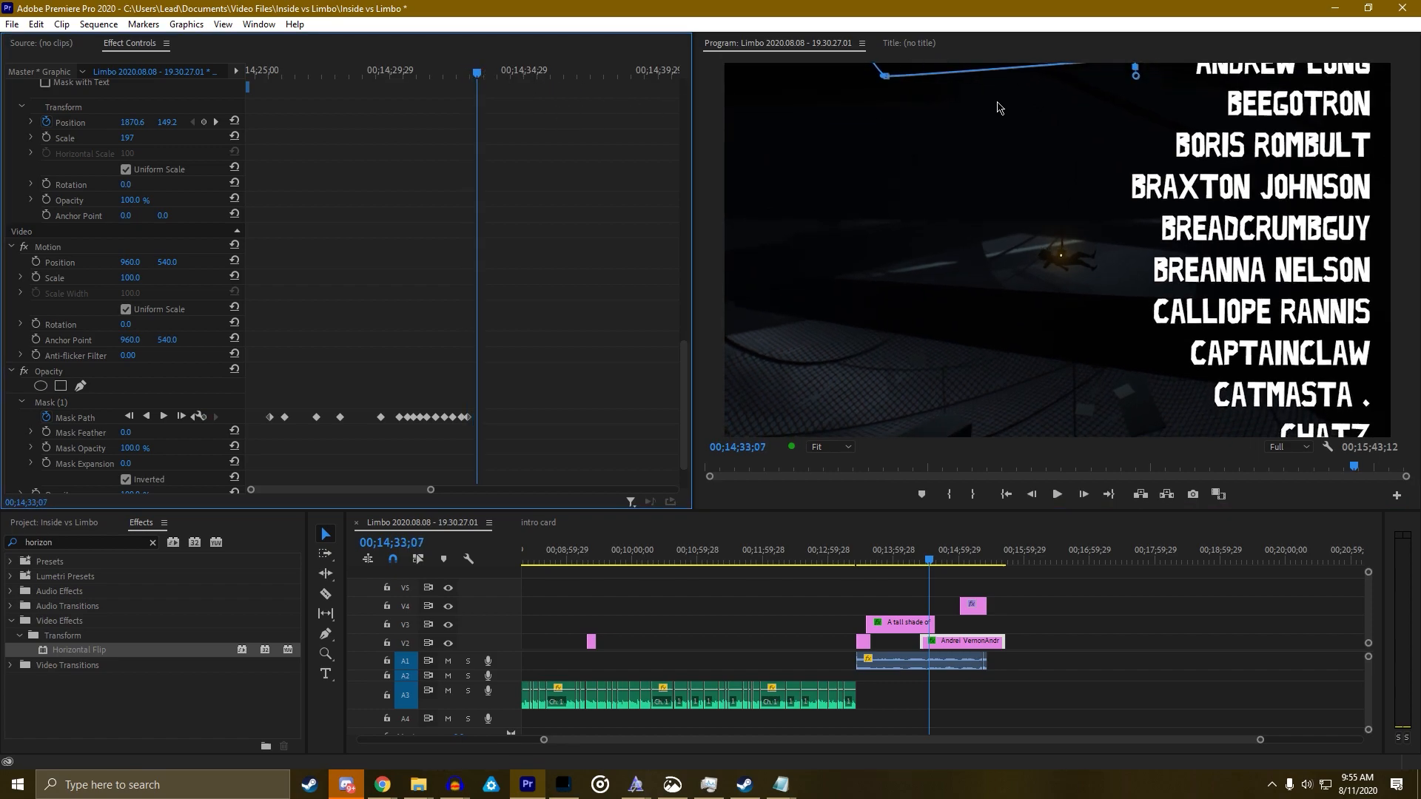
Replay the credits maximized from 00;14;20 to review the mask
click(918, 564)
key(grave)
key(space)
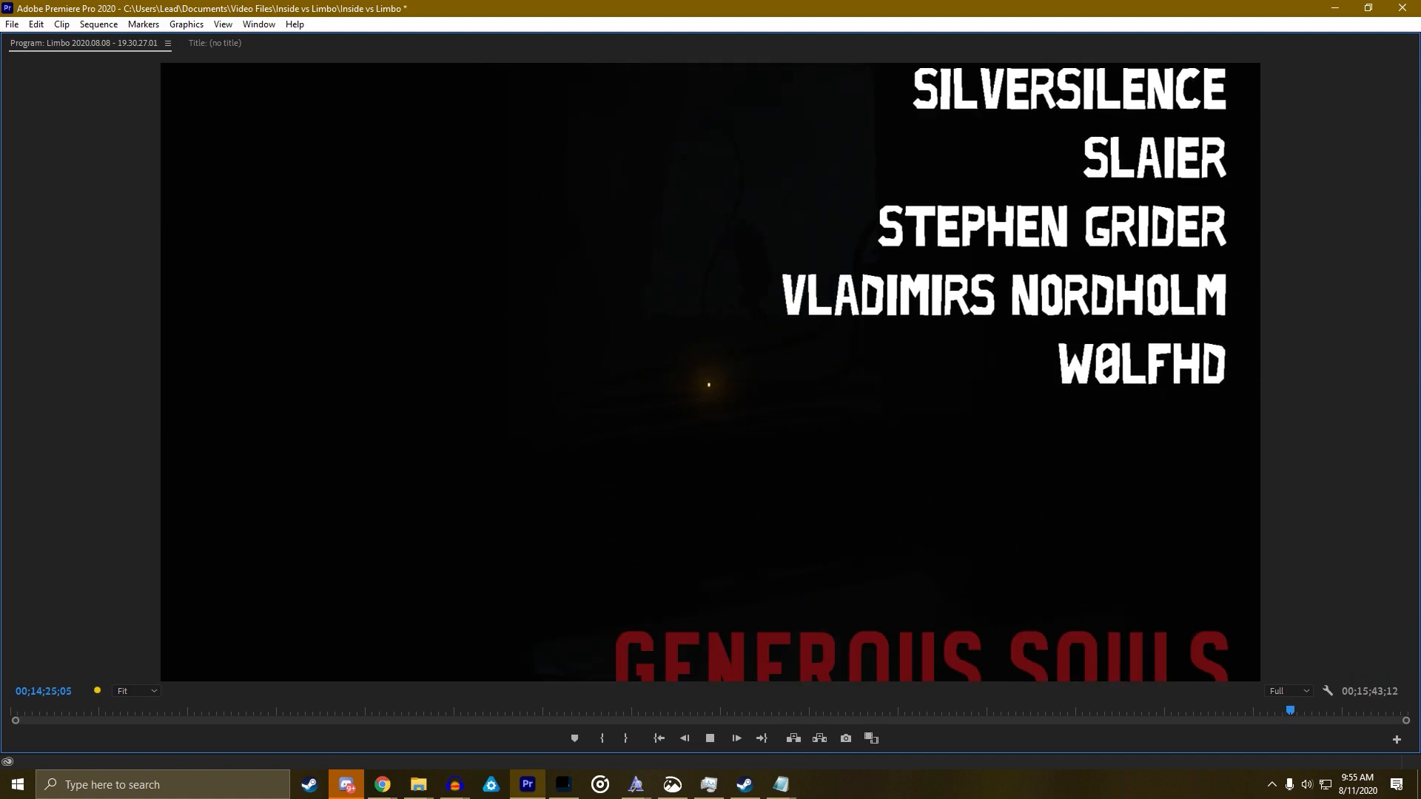
Stop the enlarged replay after ECAT clears, then park the playhead near the credits' end at 00;15;16;29
key(space)
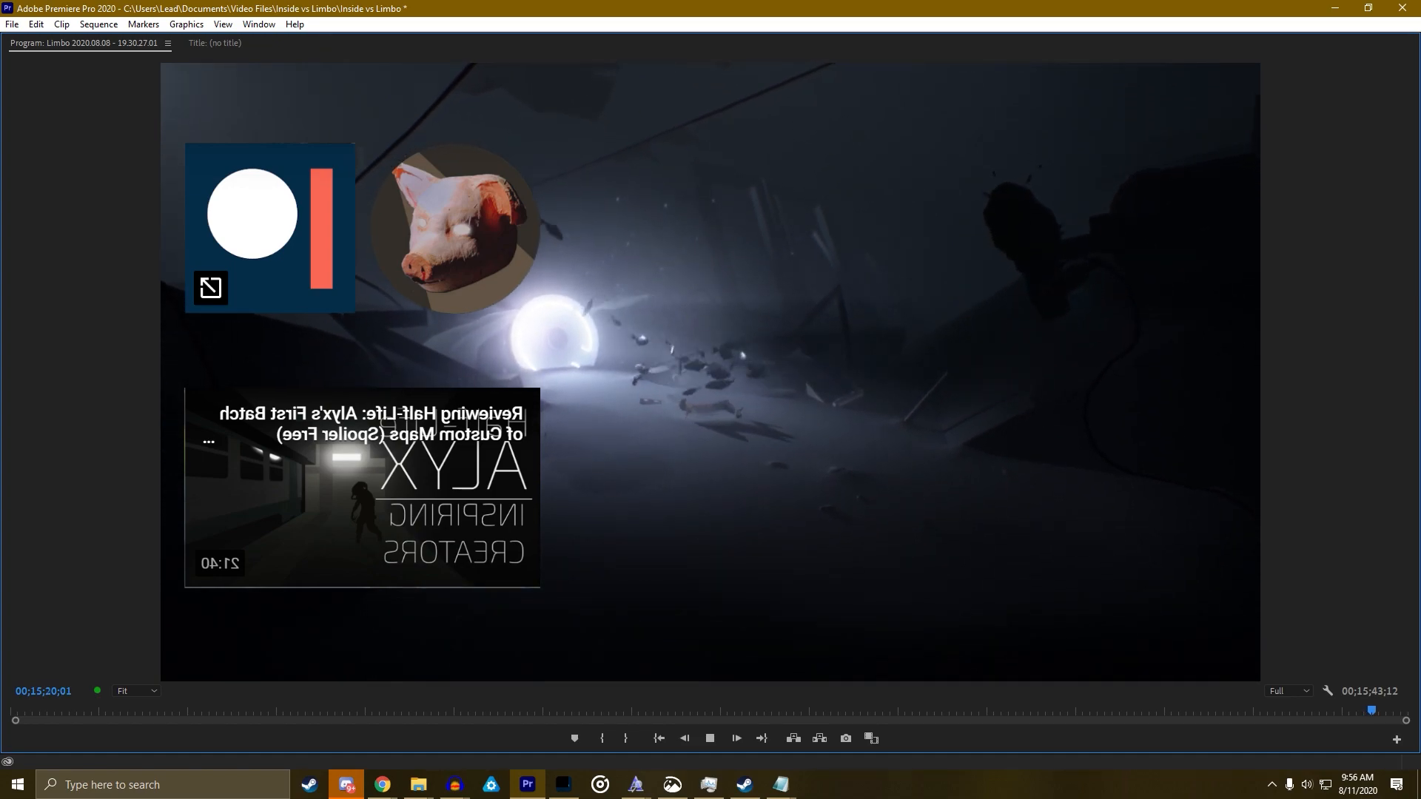
key(grave)
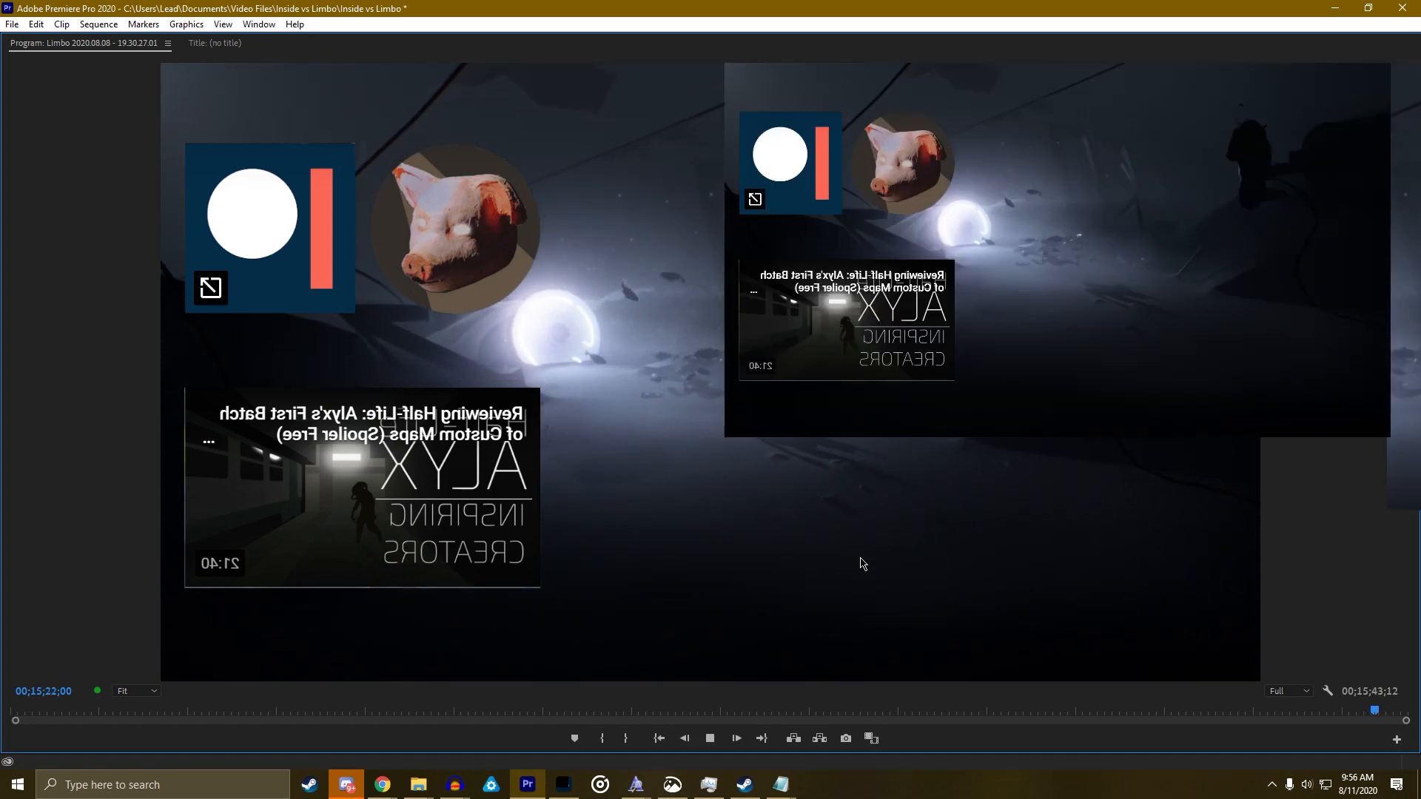
click(978, 562)
Cut the V2 credits clip at 00;15;19;10 and delete the trailing piece
key(space)
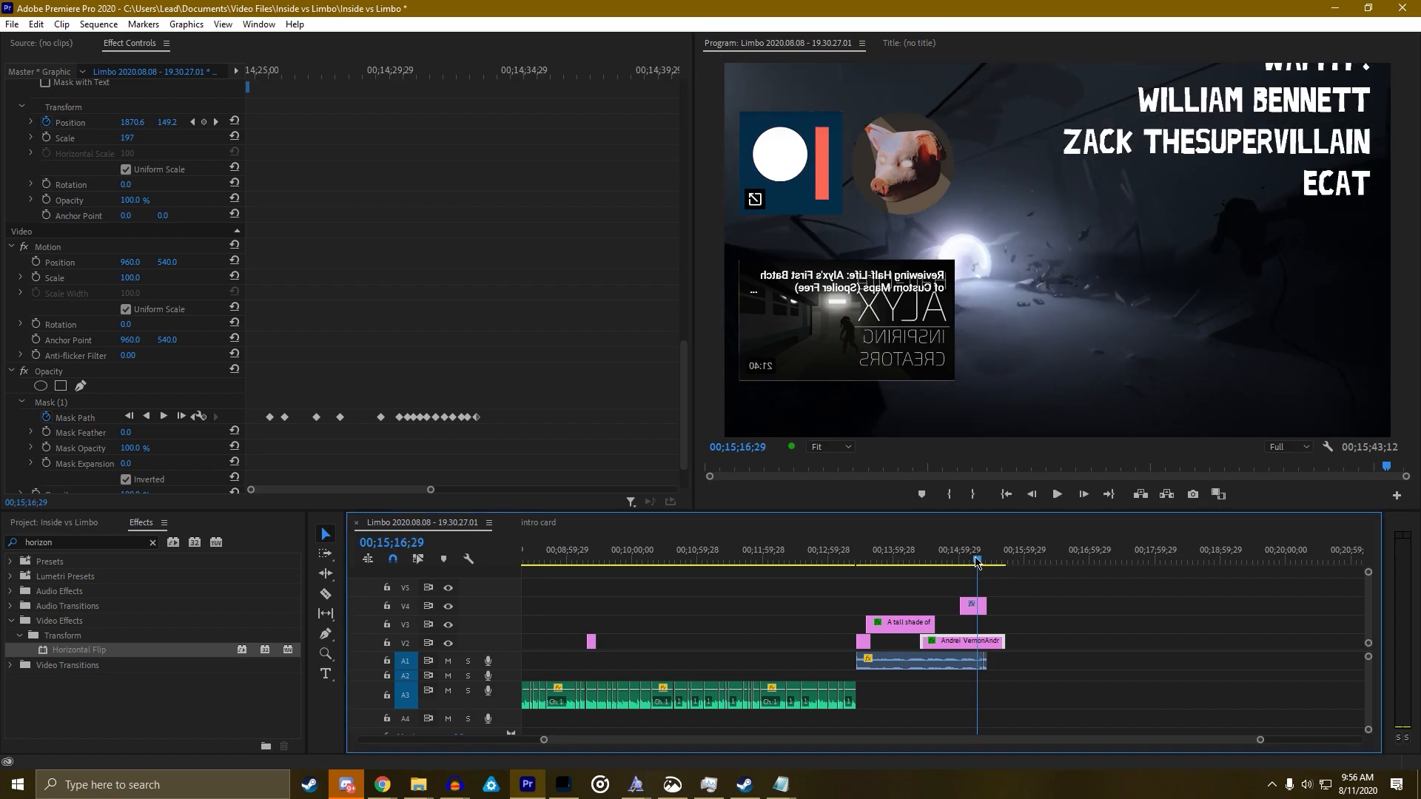
key(c)
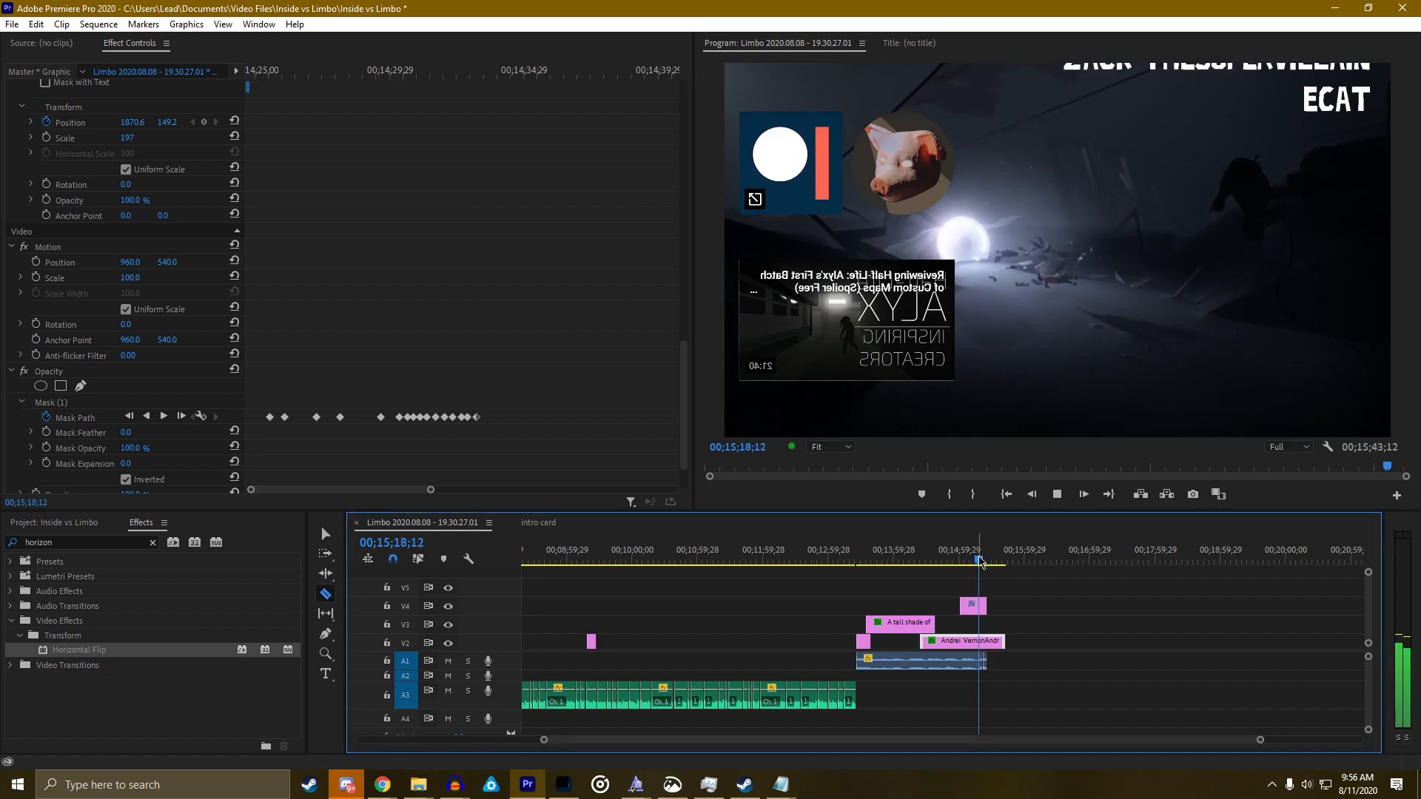
key(space)
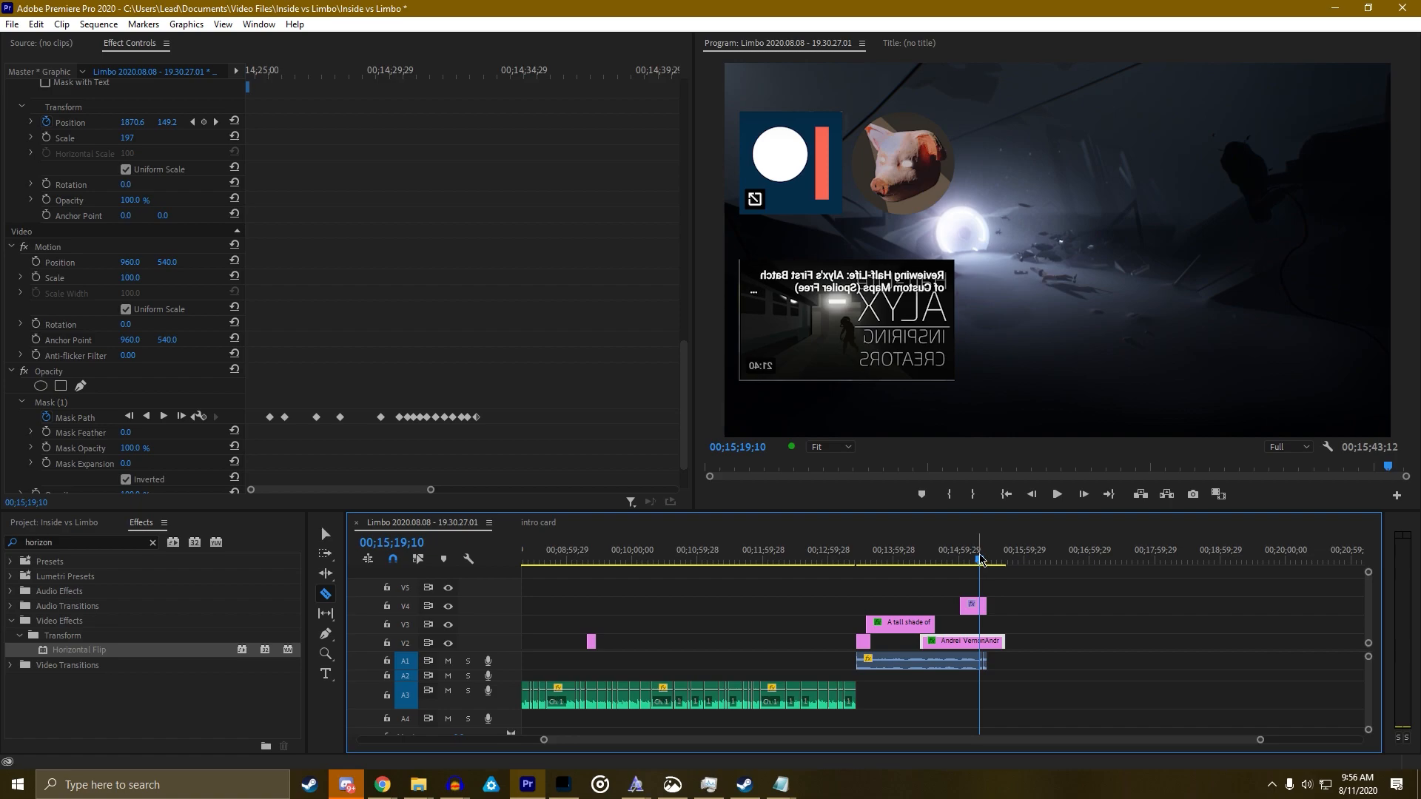
drag(1262, 740, 1062, 743)
click(945, 643)
key(v)
click(985, 646)
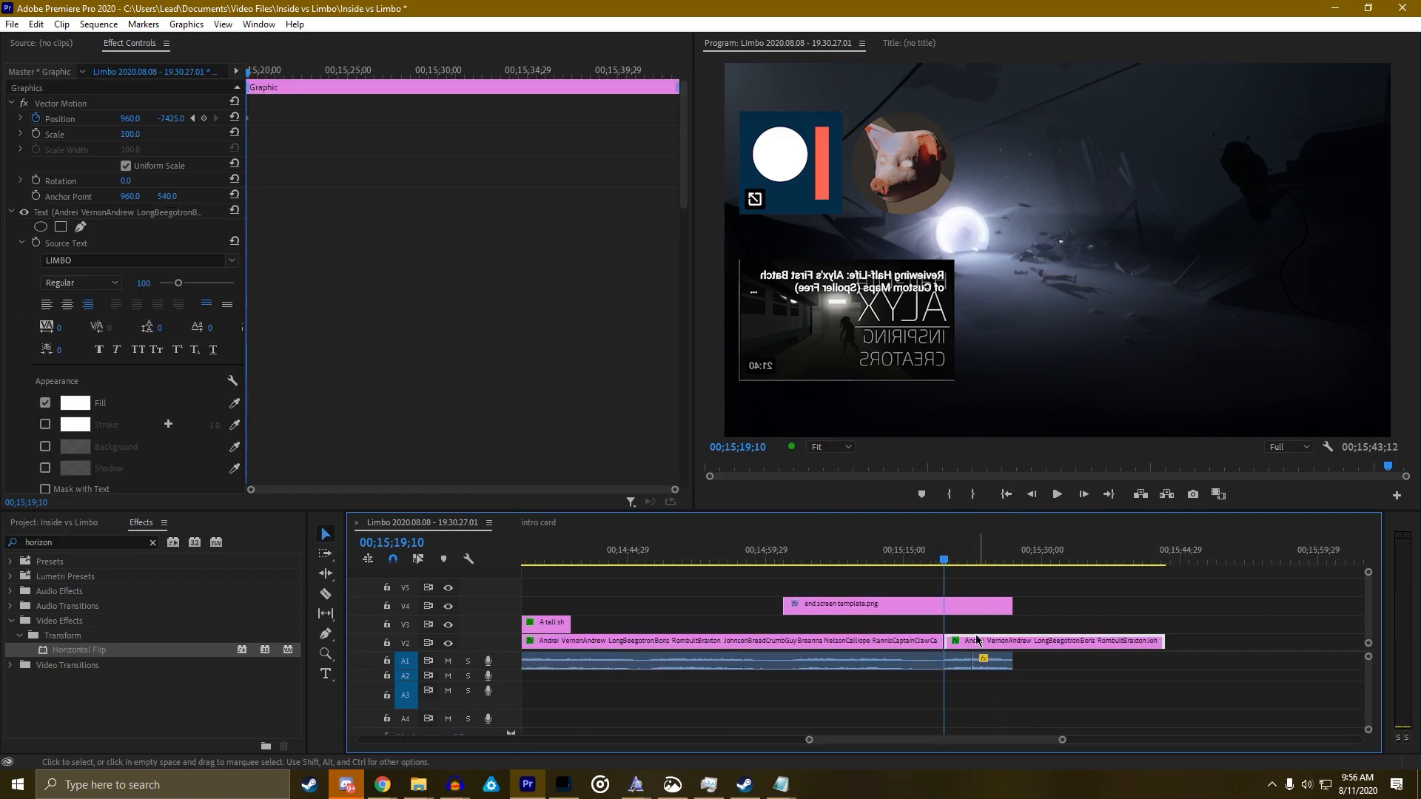
key(Delete)
Add a THANKS title at the frame's upper right in CAGeheimagentW00-Bold
key(t)
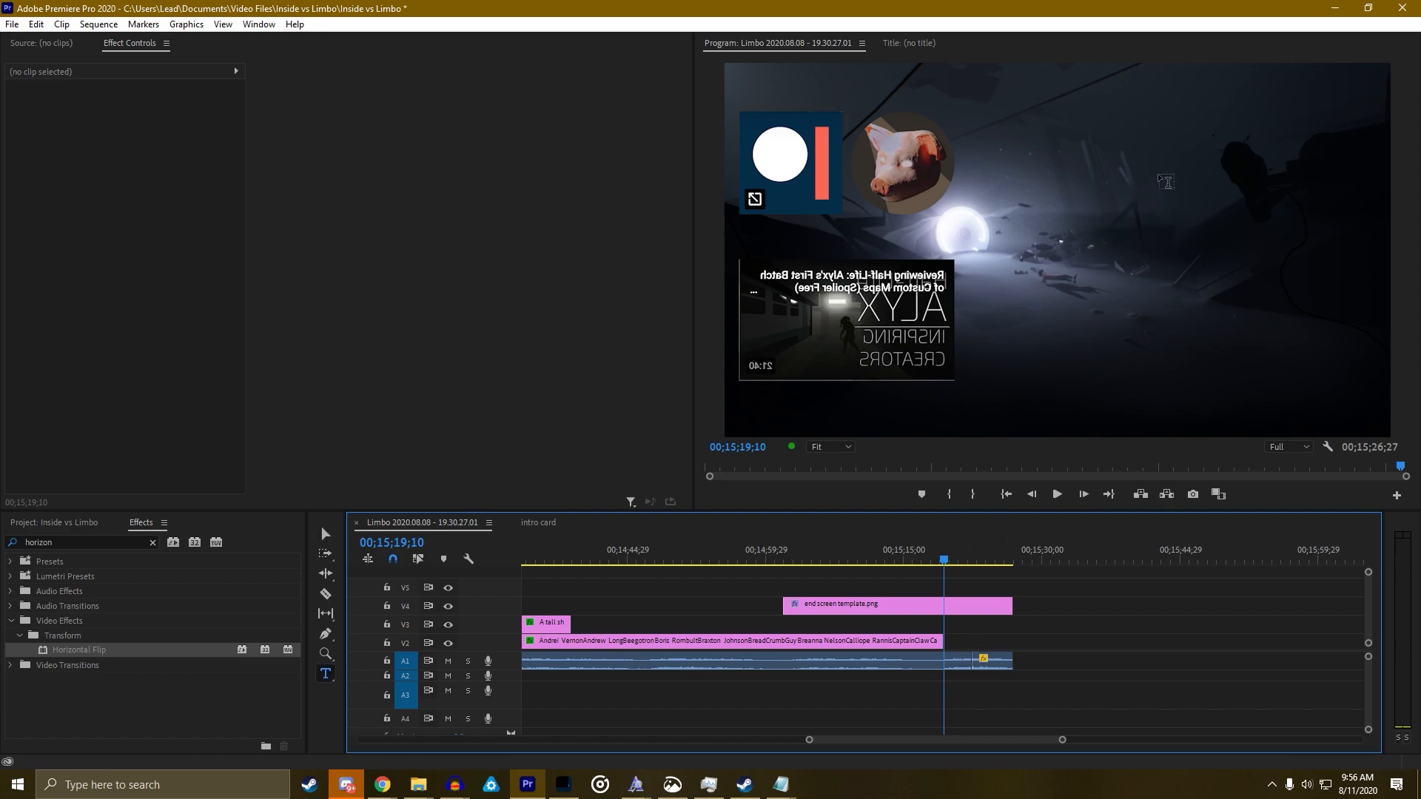
click(1138, 144)
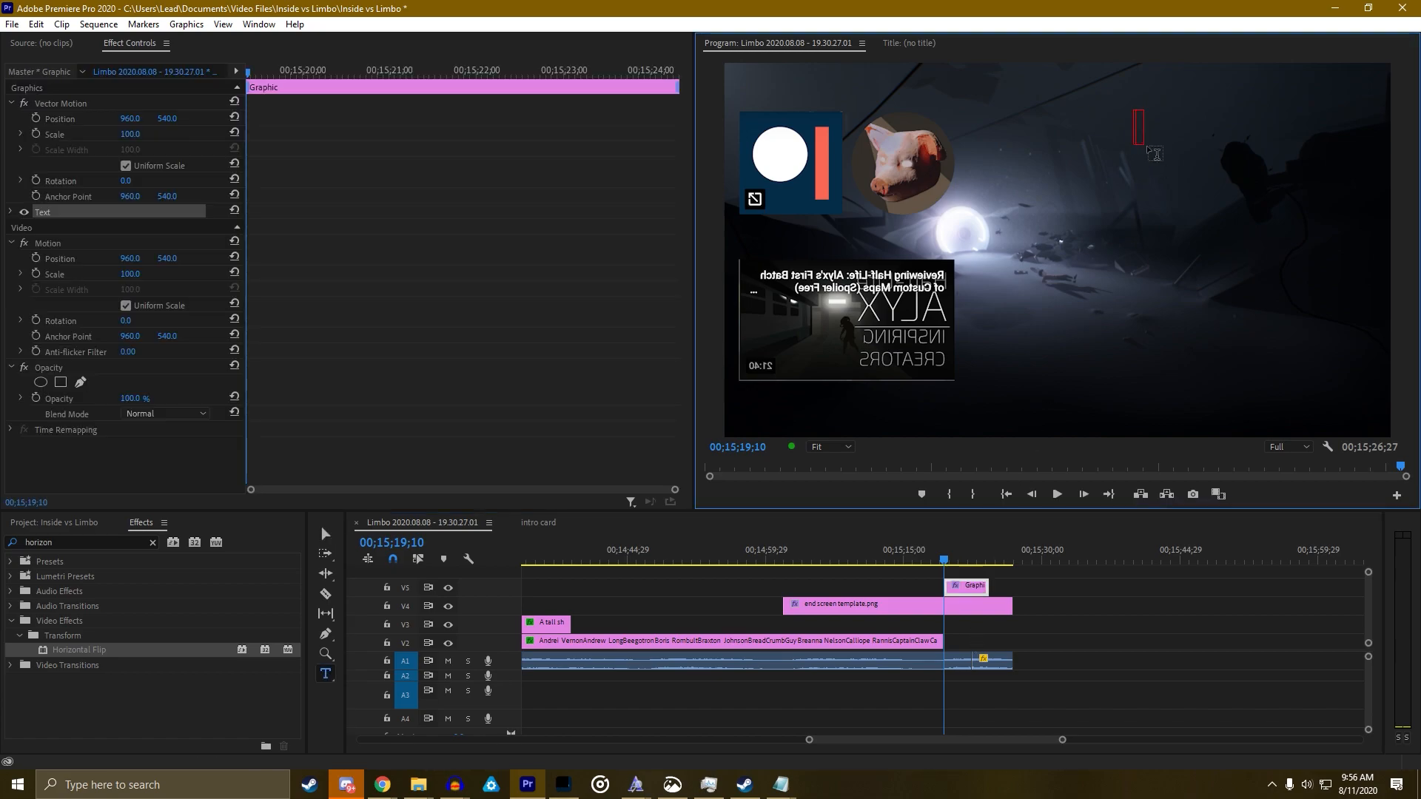
text(THANKS)
key(ctrl+a)
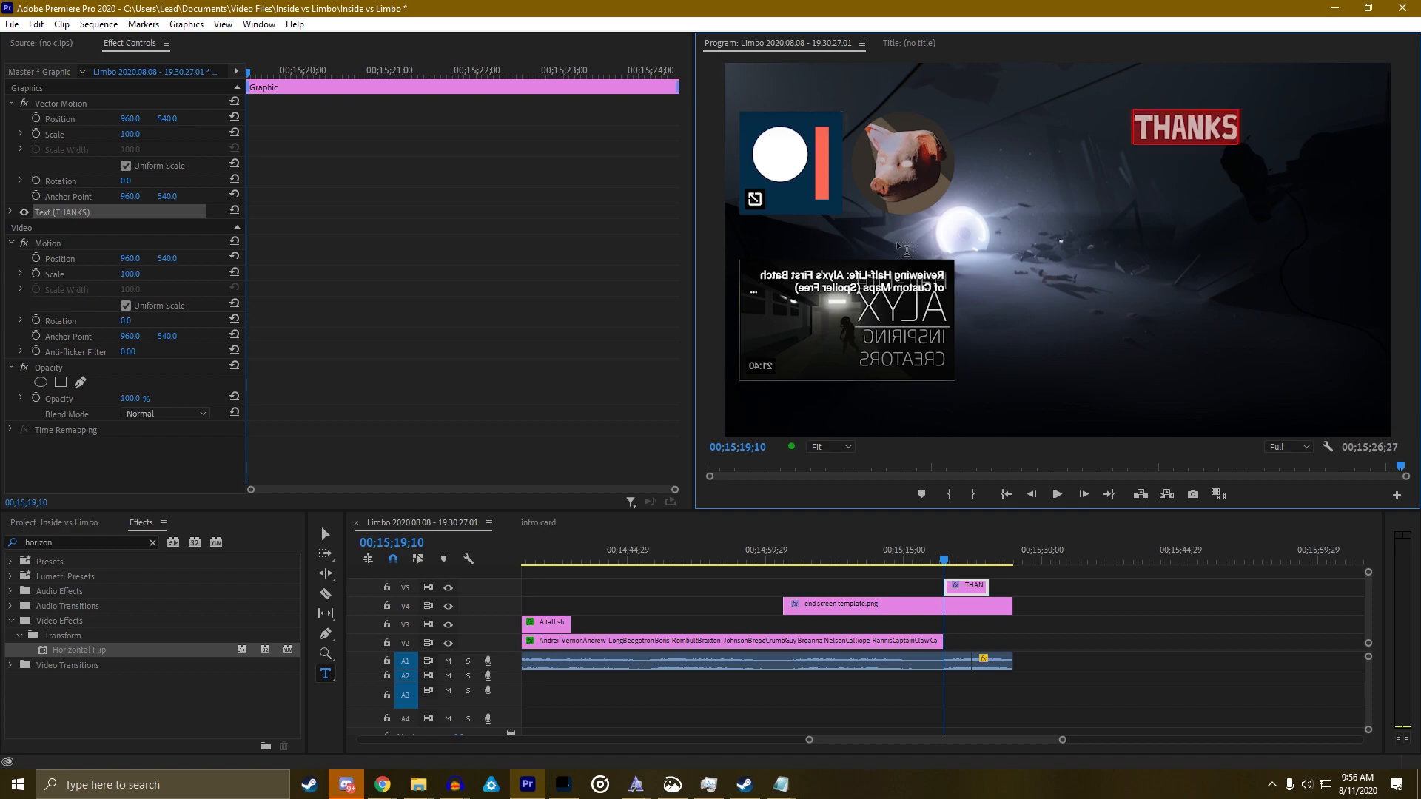
click(10, 212)
click(133, 261)
text(CA)
key(Return)
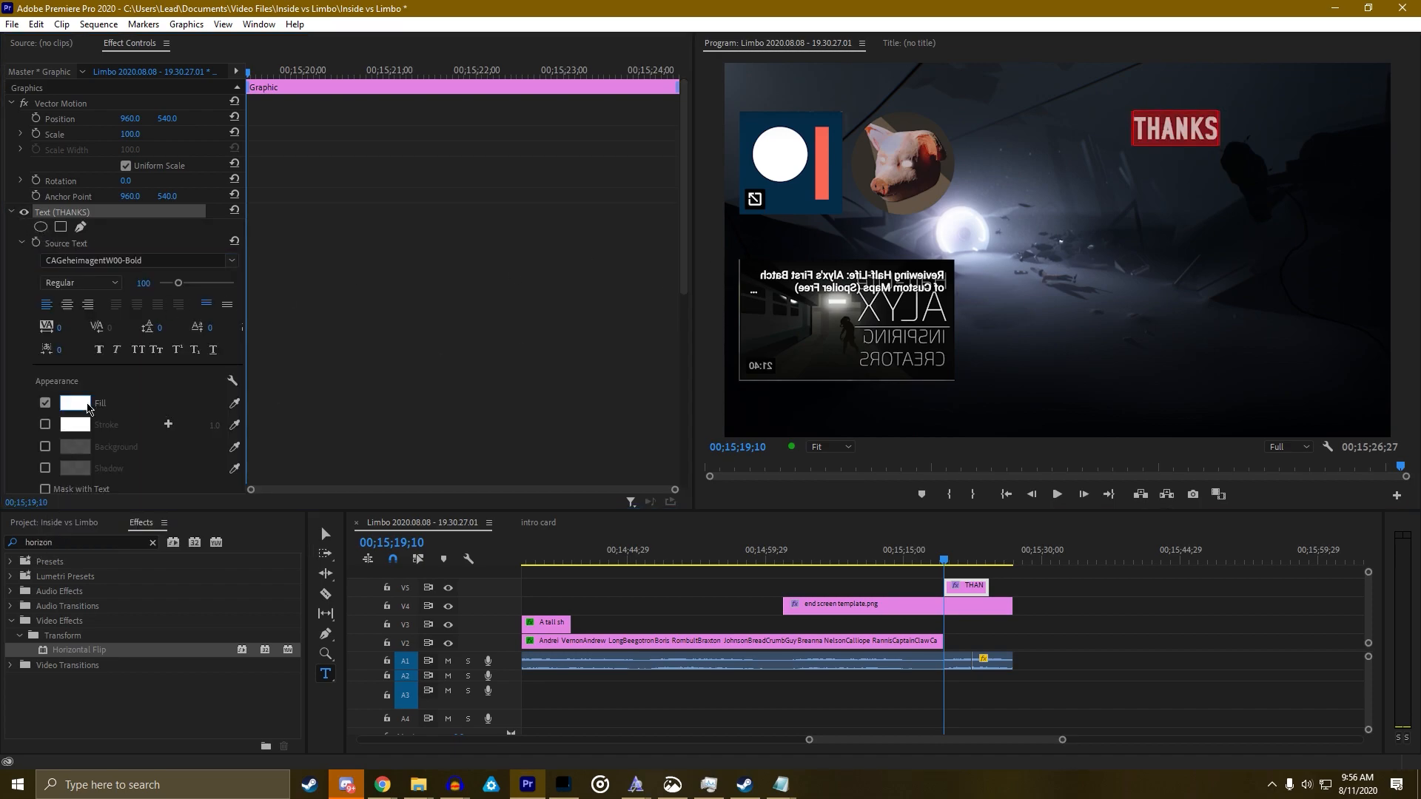
Place the Snip & Sketch LITERAL reference image over the lower centre of Premiere
key(alt+Tab)
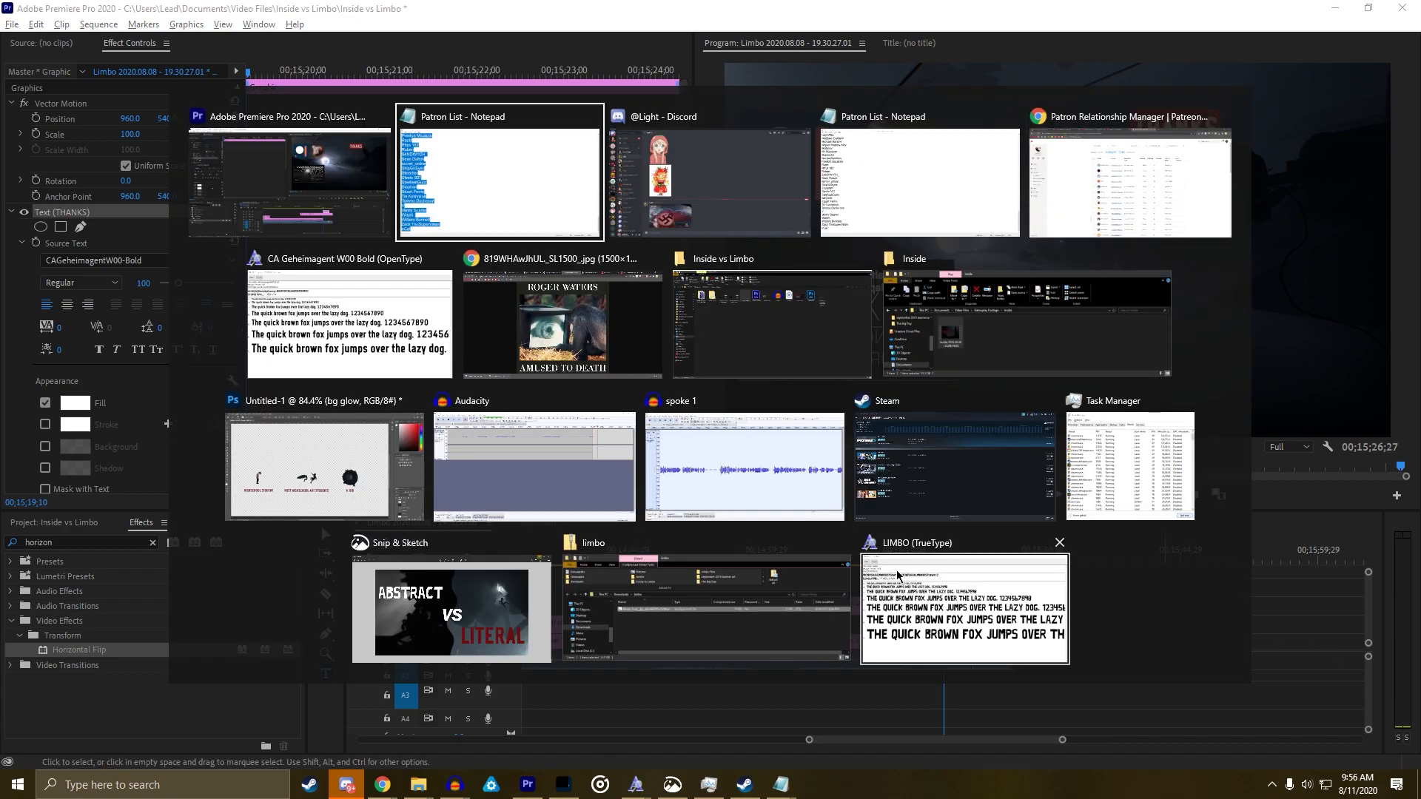
key(Escape)
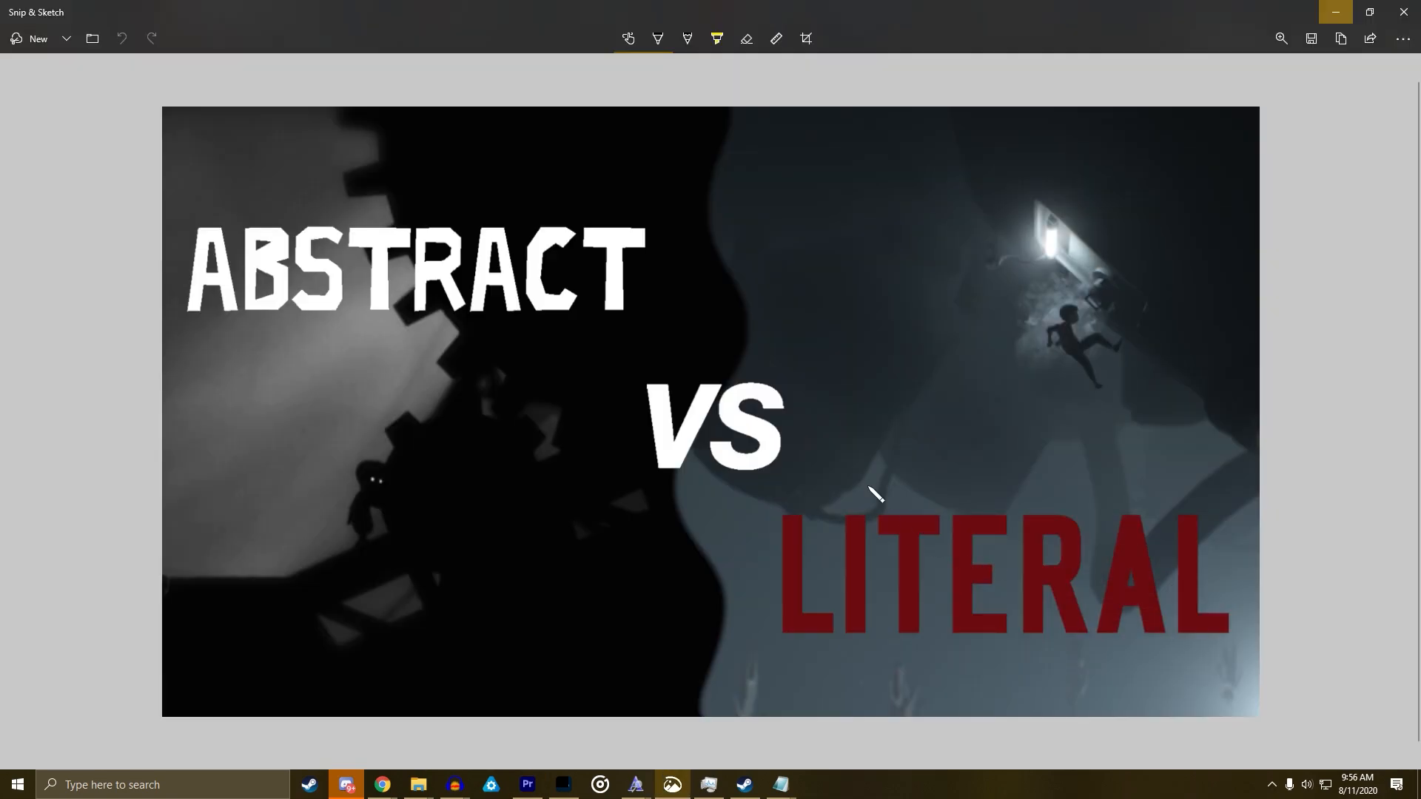
mouse_move(941, 4)
mouse_down()
mouse_move(569, 185)
mouse_move(2, 313)
mouse_up()
mouse_move(495, 16)
mouse_down()
mouse_move(925, 309)
mouse_move(1055, 329)
mouse_up()
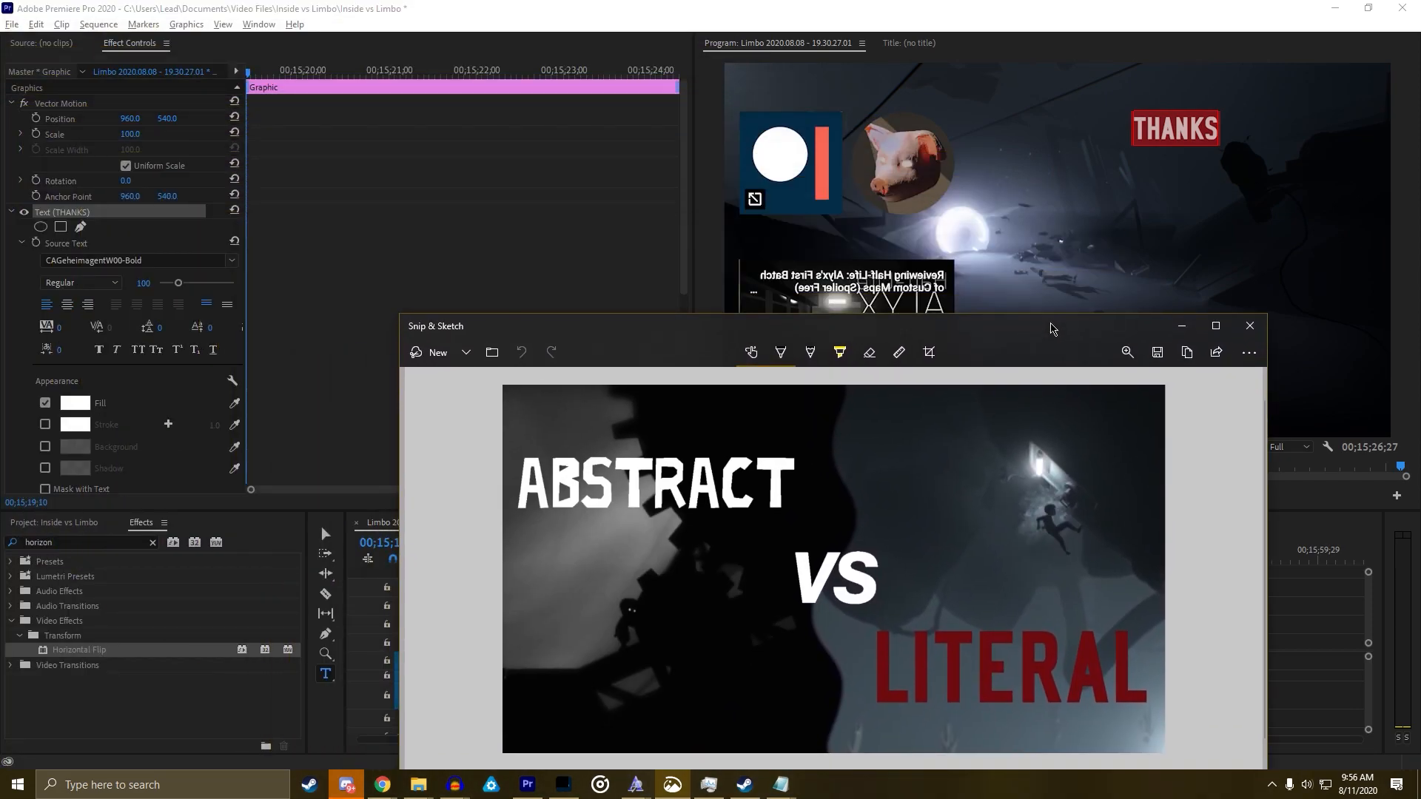
key(alt+Tab)
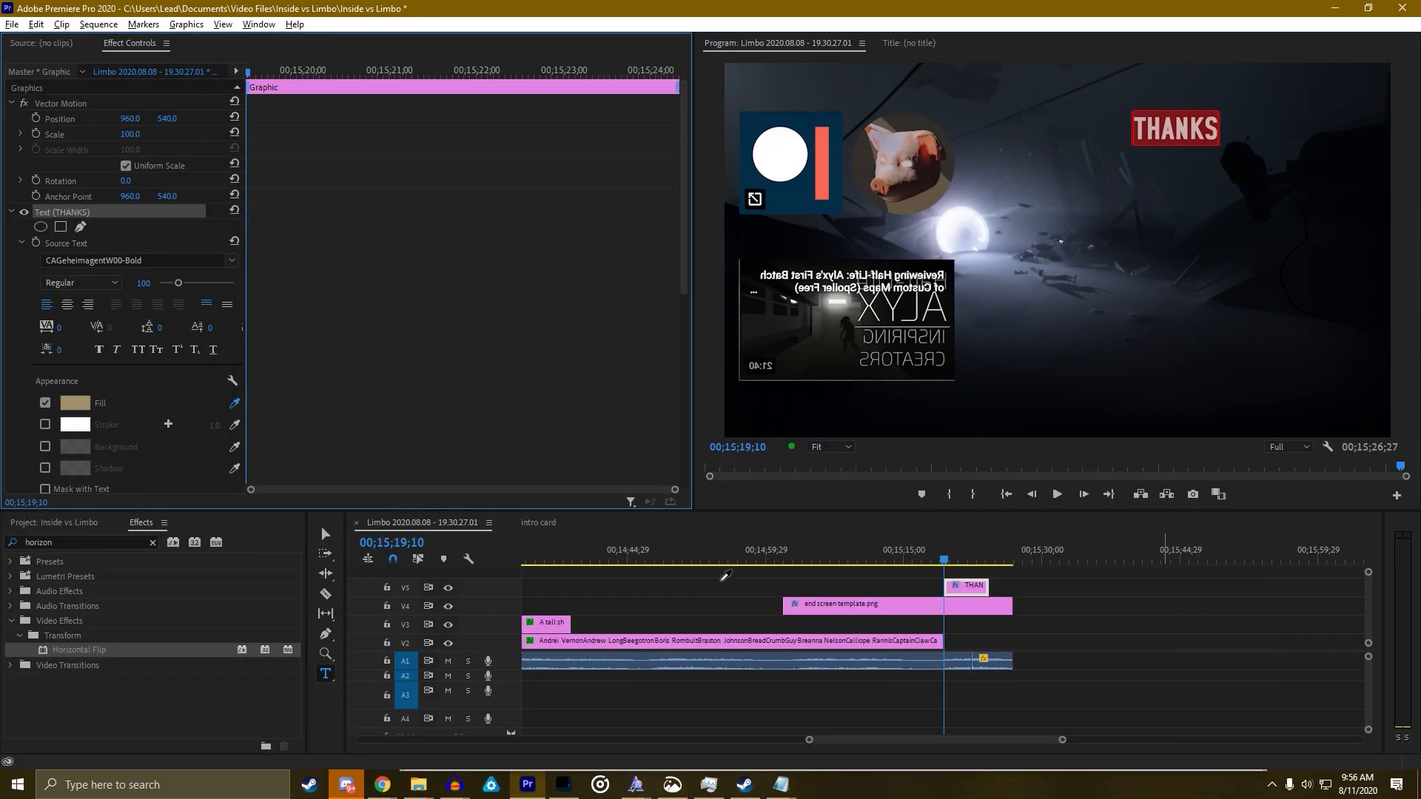
key(alt+Tab)
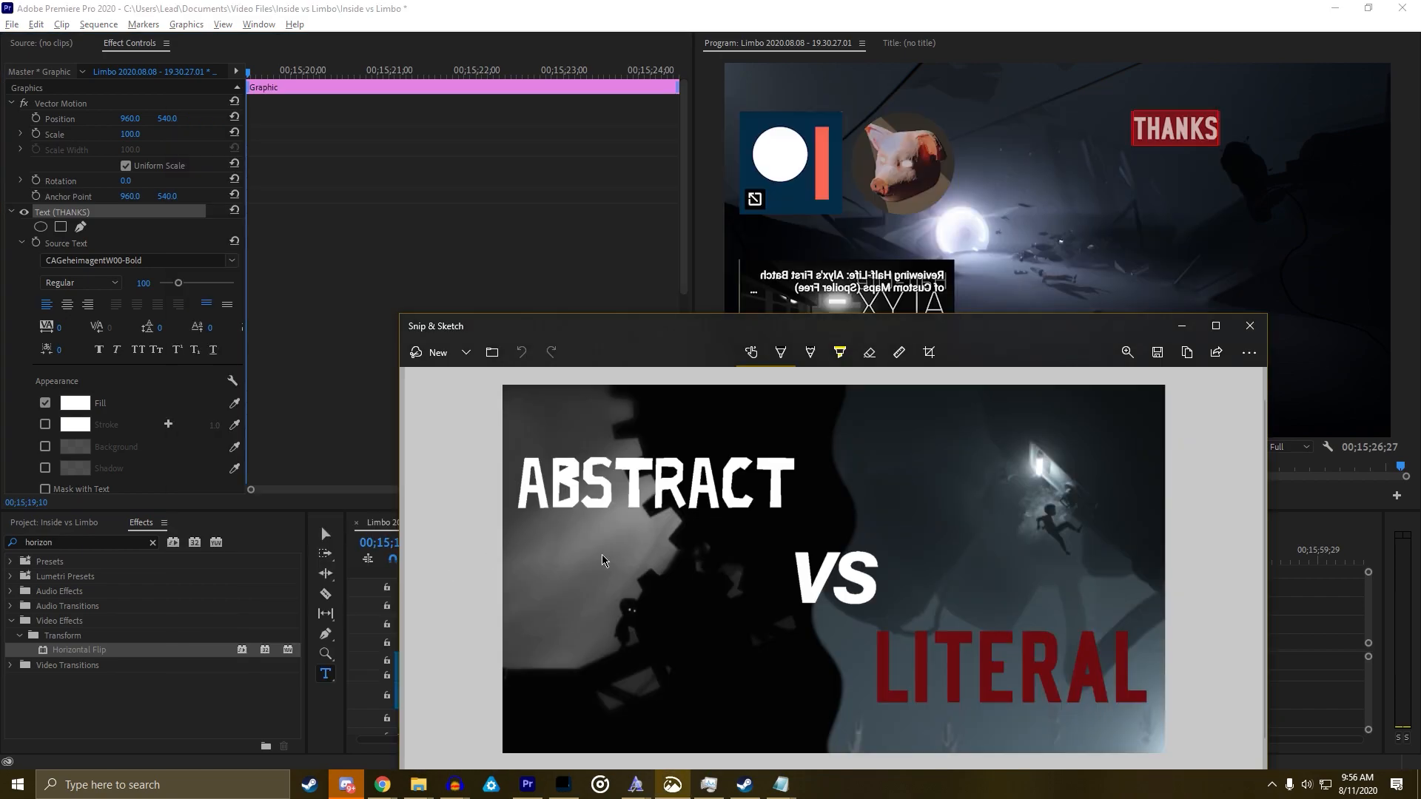
key(alt+Tab)
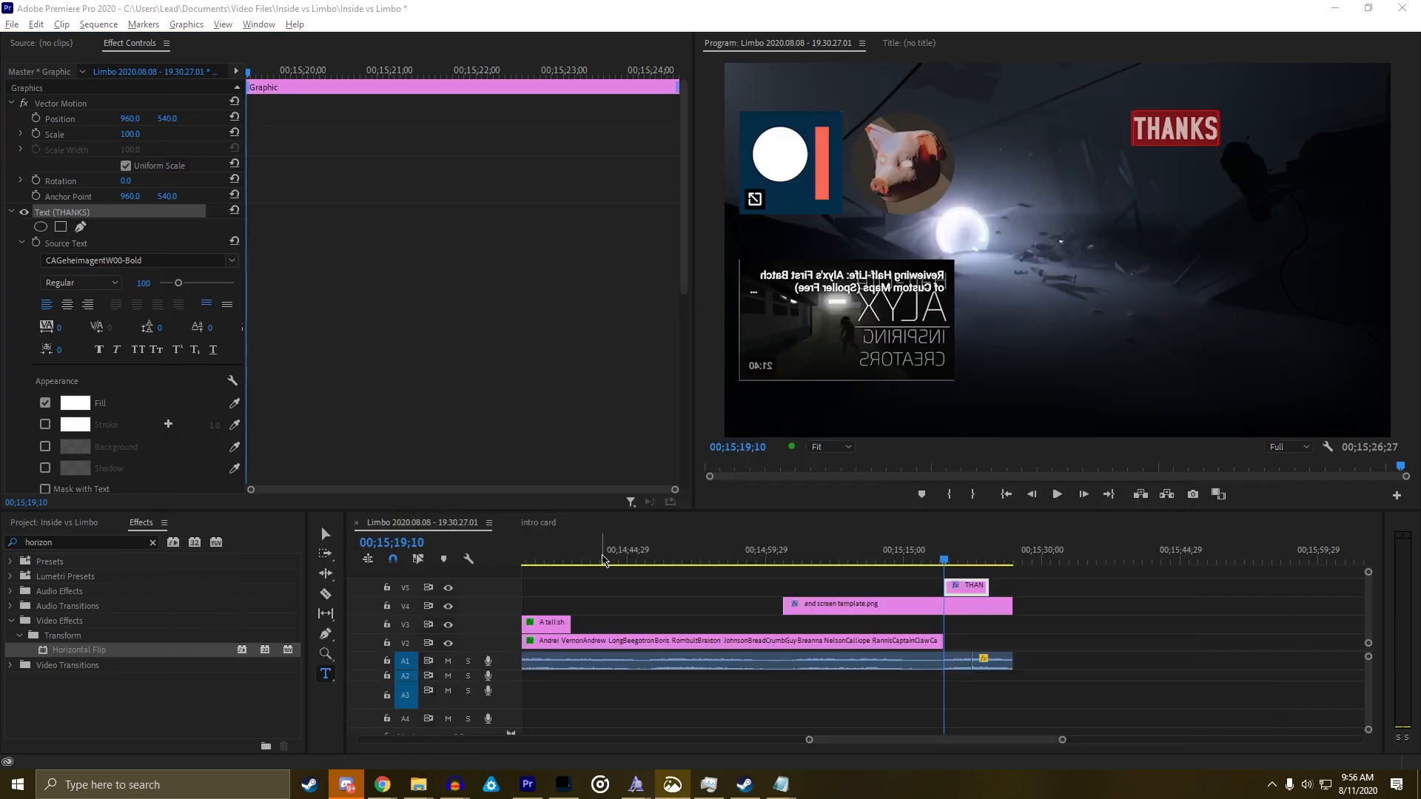
Sample the dark red of LITERAL as the THANKS fill and compare it with the reference
click(233, 400)
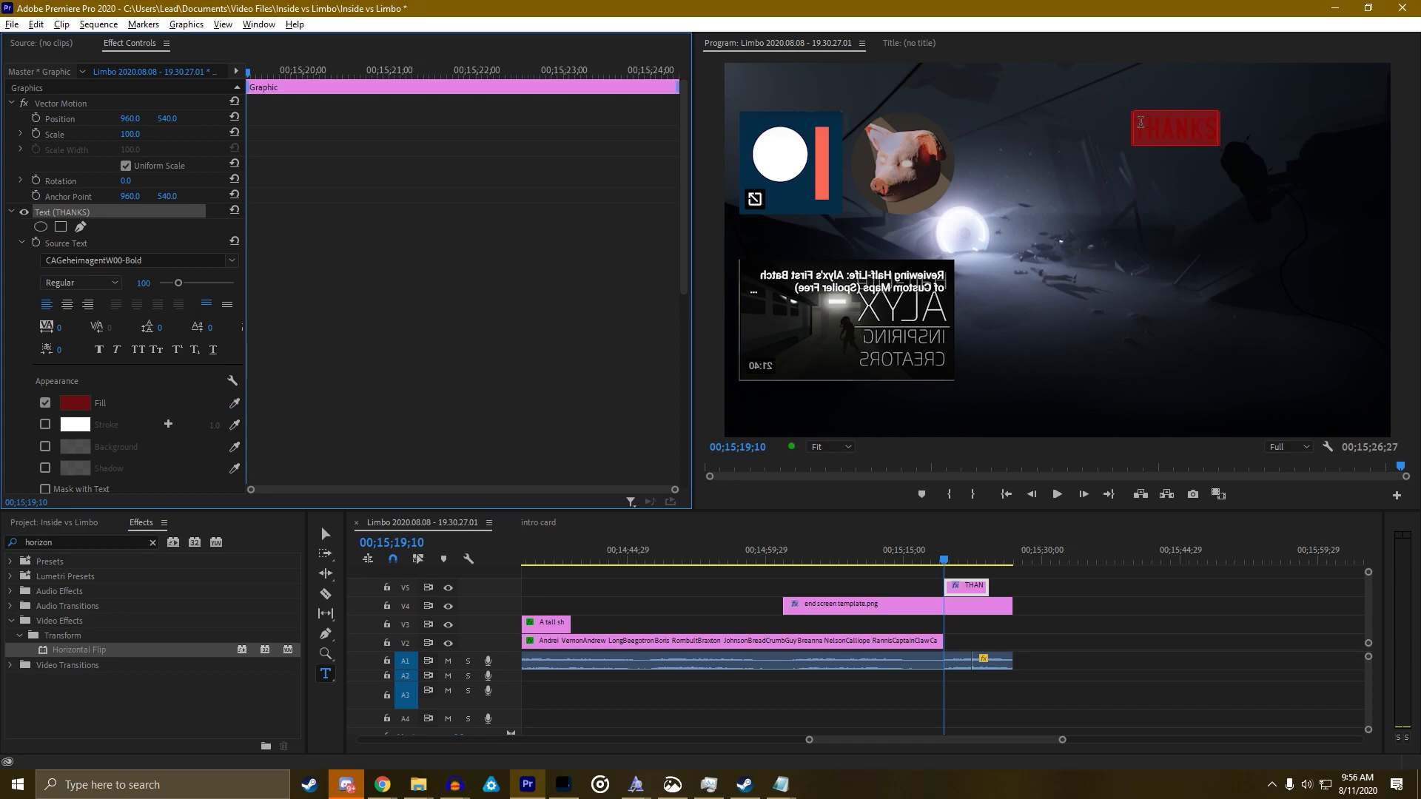
click(1166, 133)
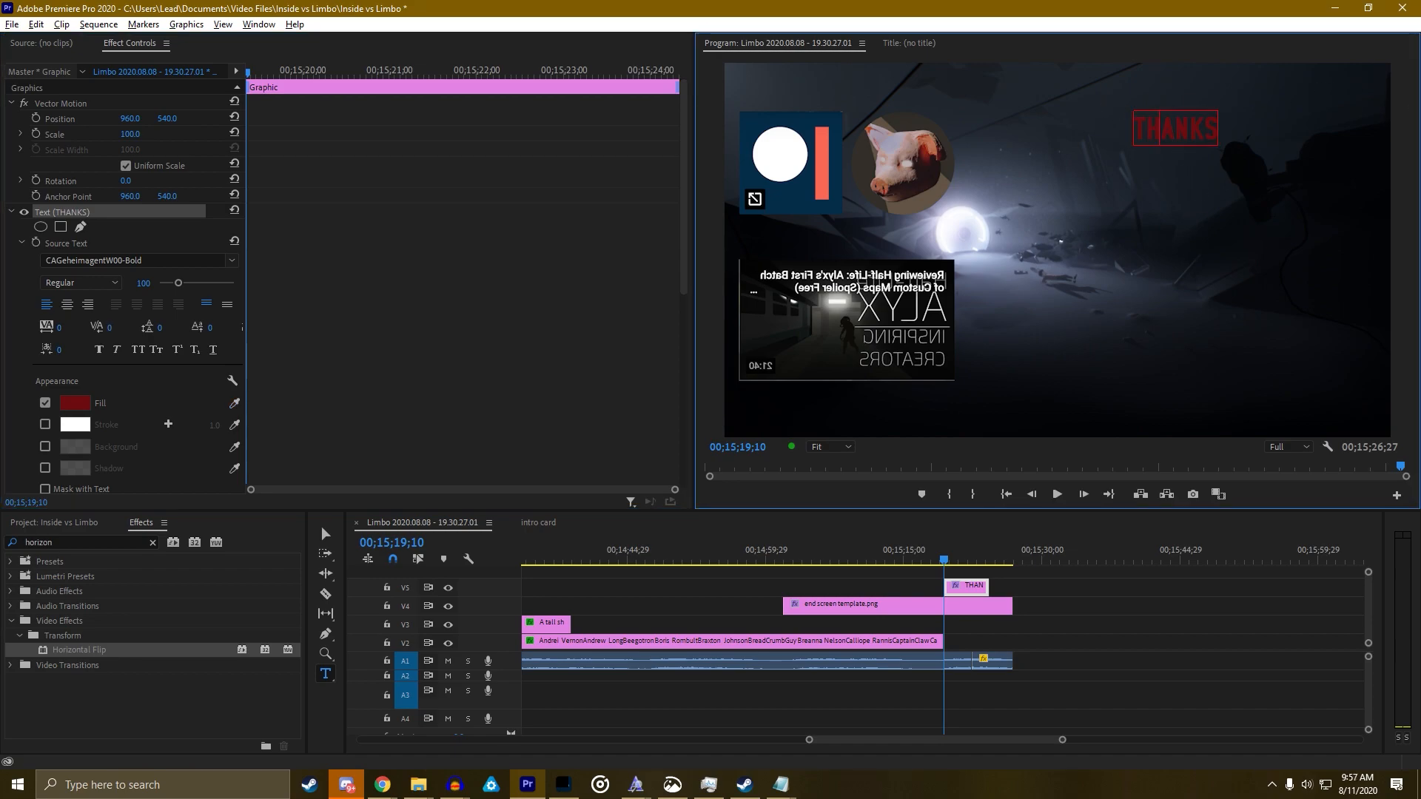
key(alt+Tab)
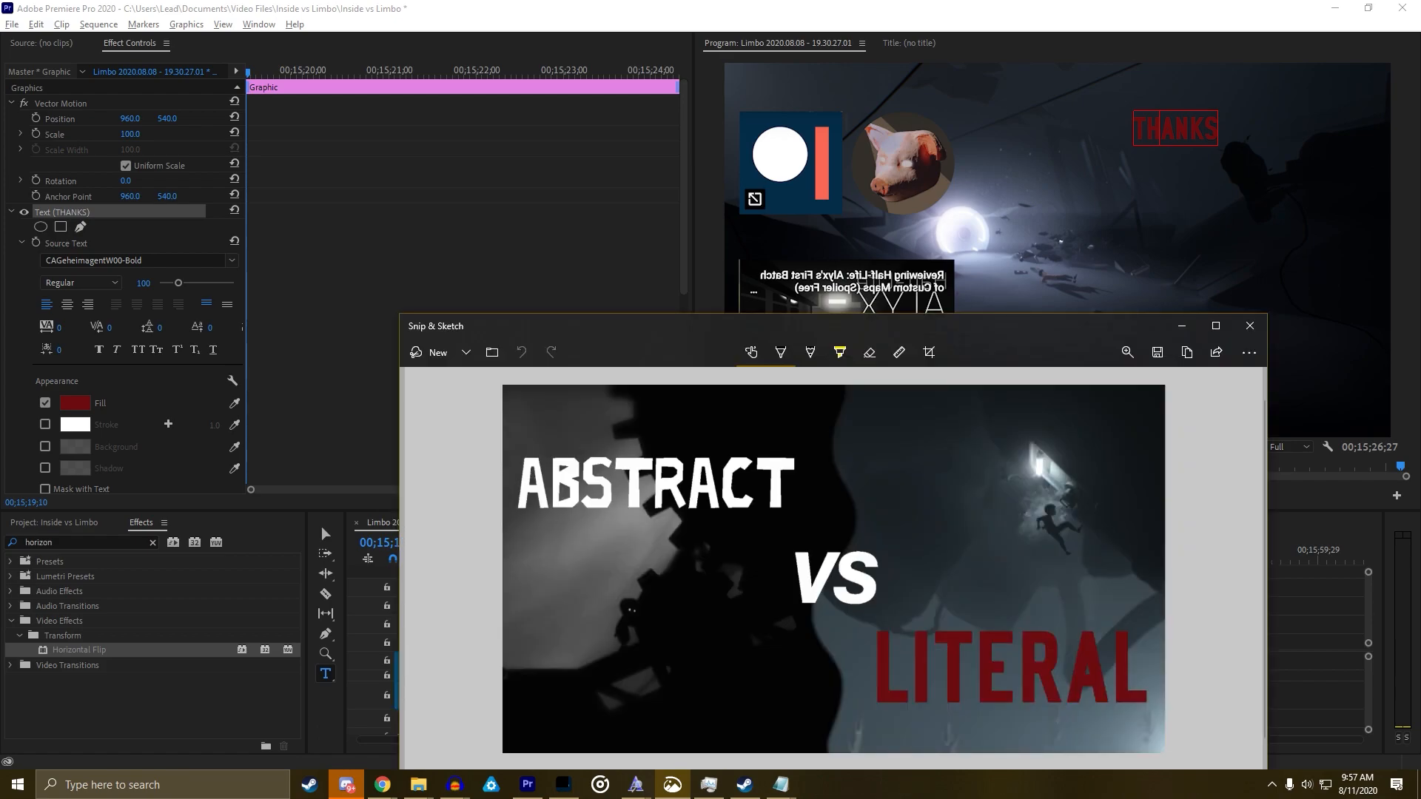
key(alt+Tab)
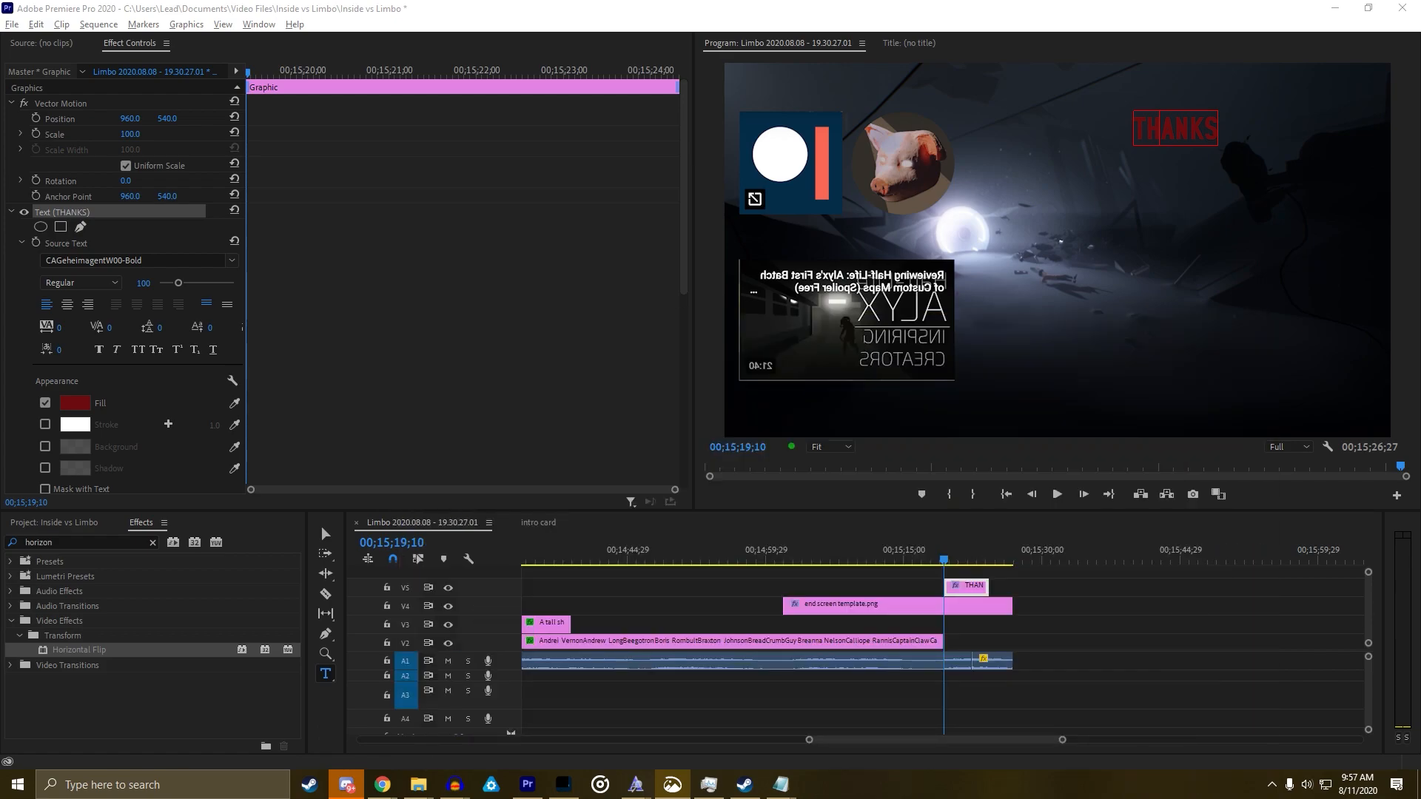
Add a right-aligned FOR text line below THANKS
click(1166, 188)
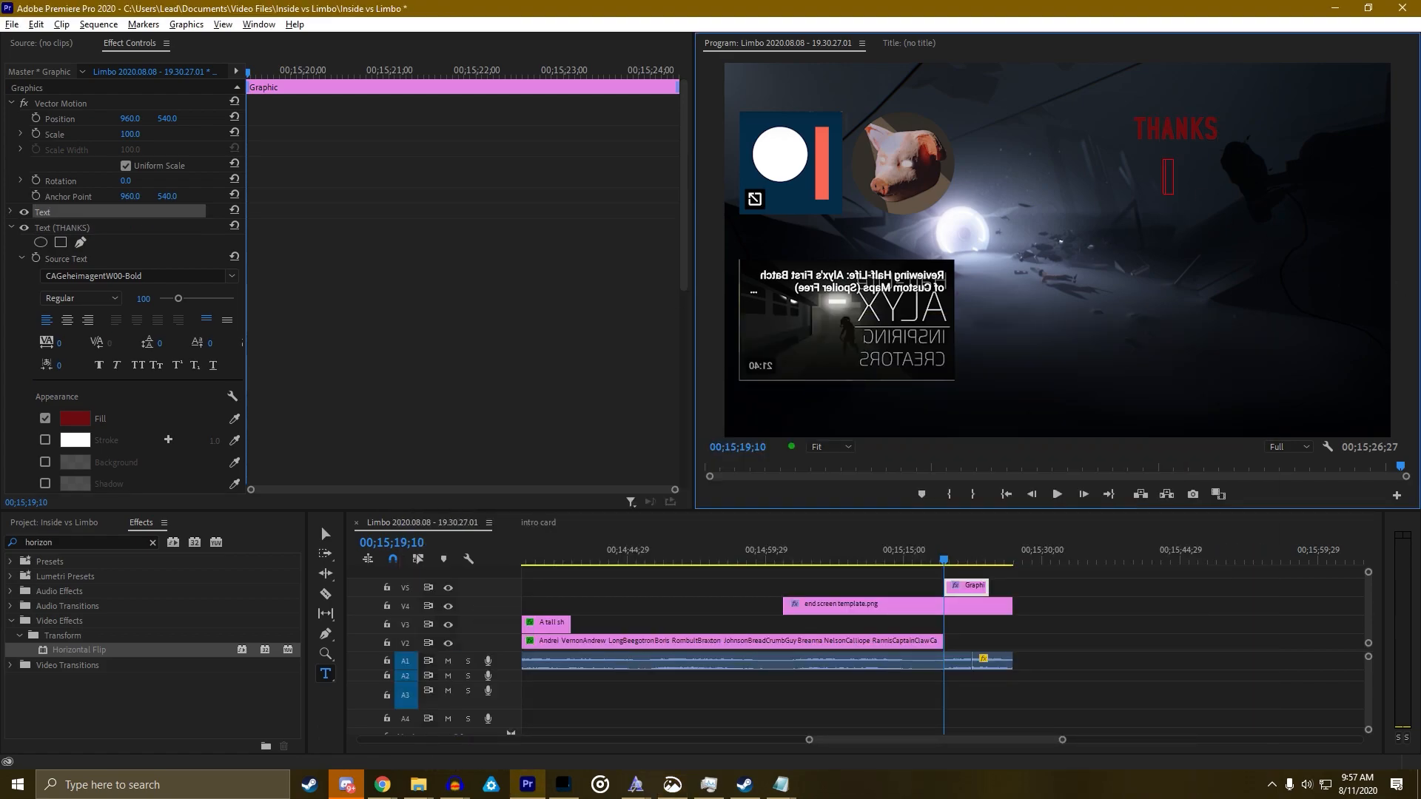
text(For)
key(ctrl+a)
text(FO)
click(88, 320)
scroll(321, 390, down, 10)
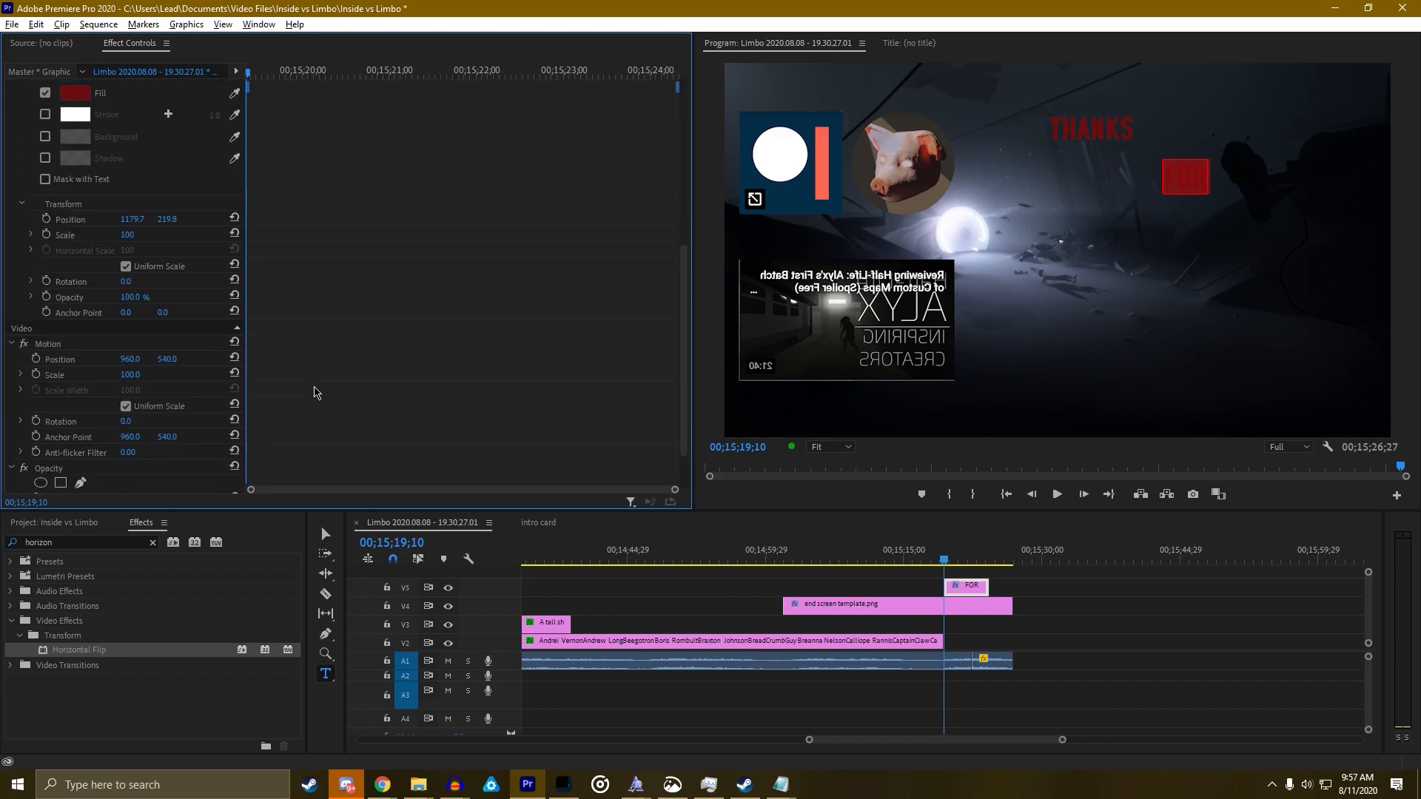
scroll(320, 390, up, 2)
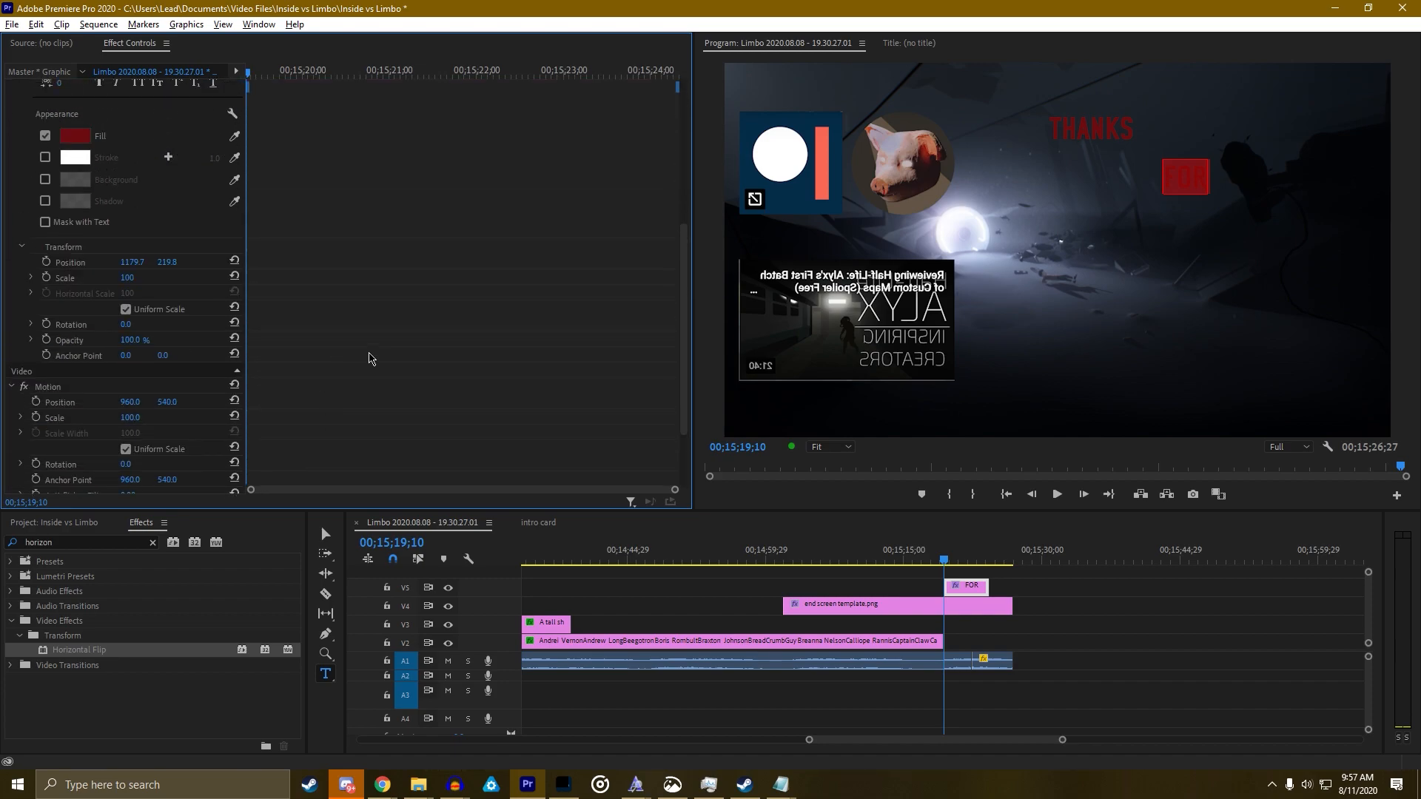
Try a single stacked THANKS / FOR / WATCHING text box, then undo it
click(1131, 261)
text(THANKS)
key(Return)
text(FOR)
key(Return)
text(WATCHING)
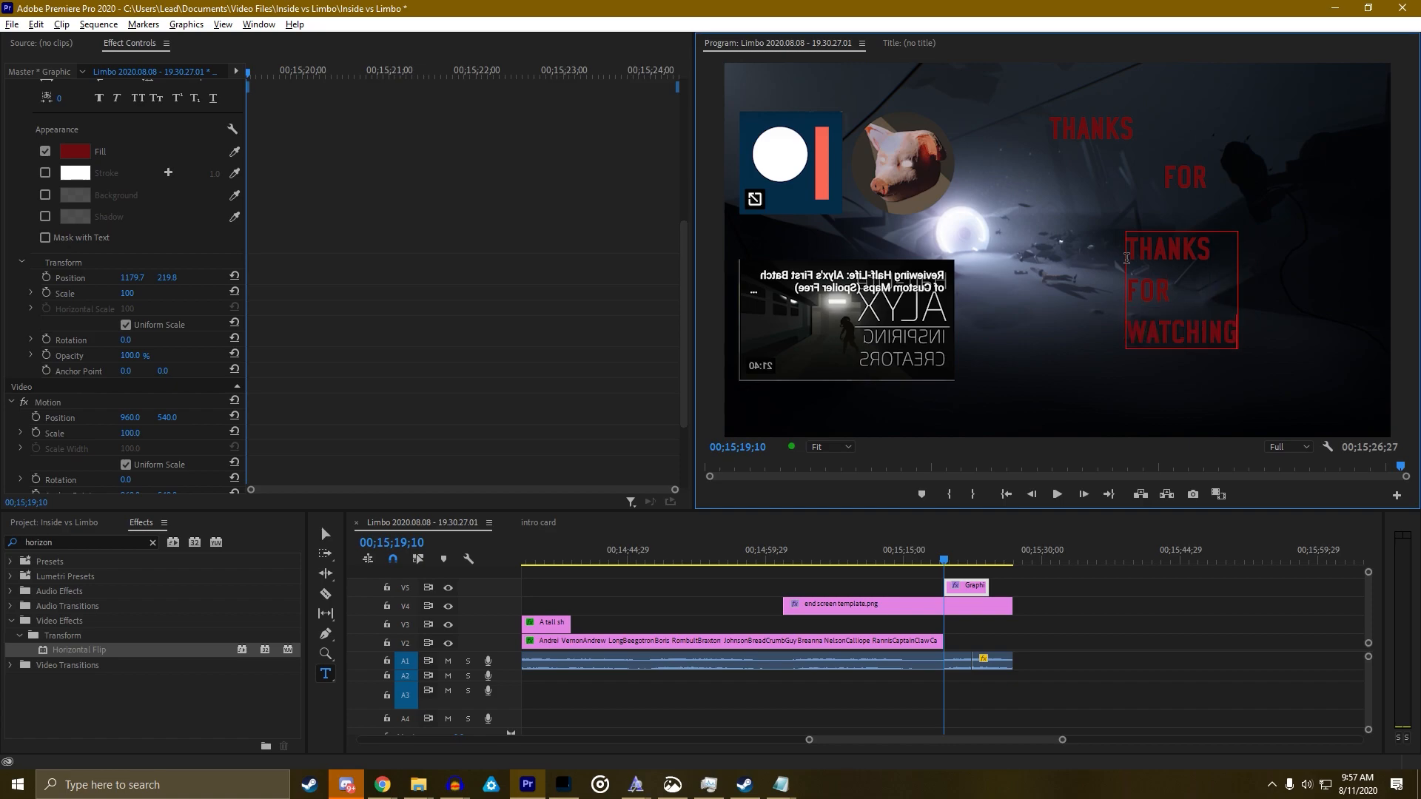
key(ctrl+z)
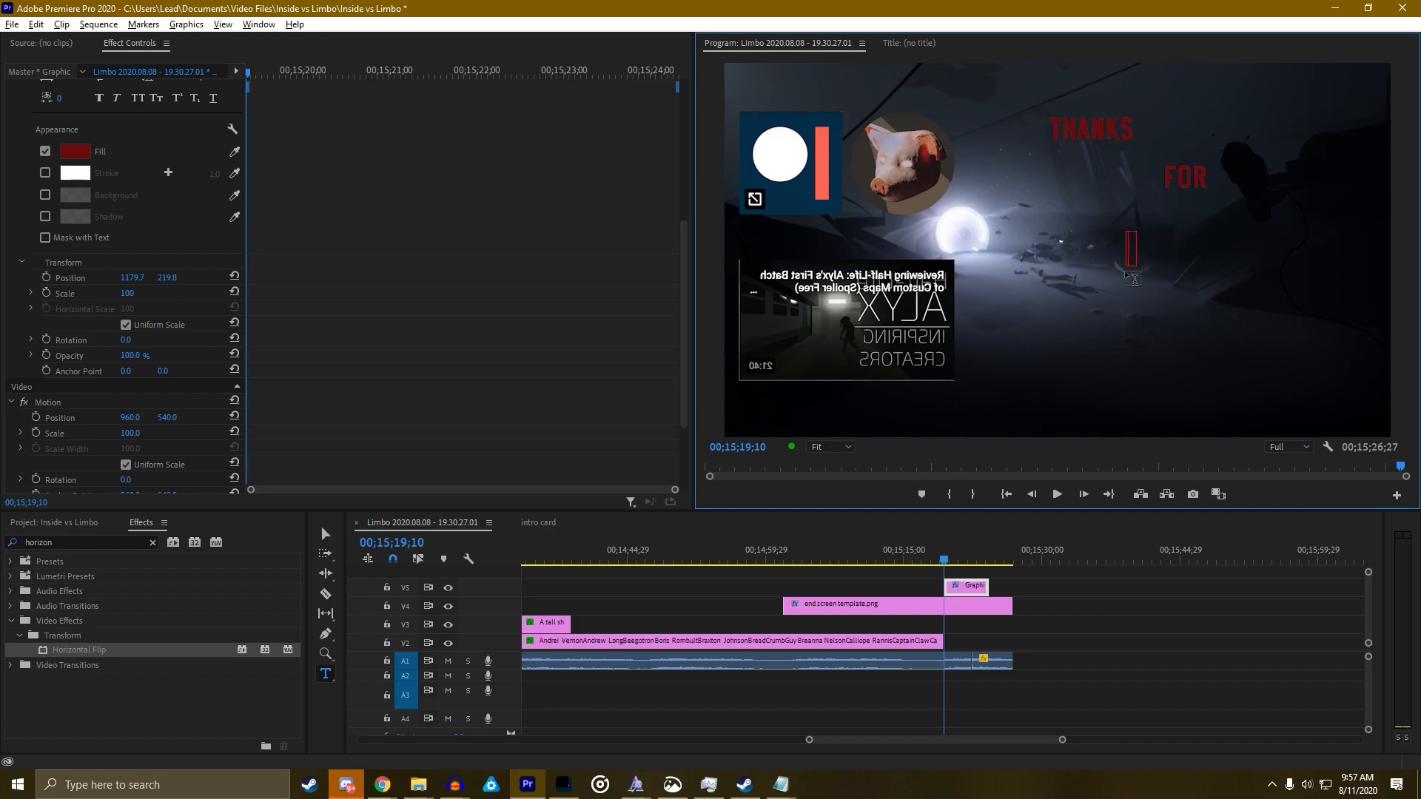
key(ctrl+z)
Add a WATCHING text line below FOR and right-align it
click(1128, 251)
text(WATCHING)
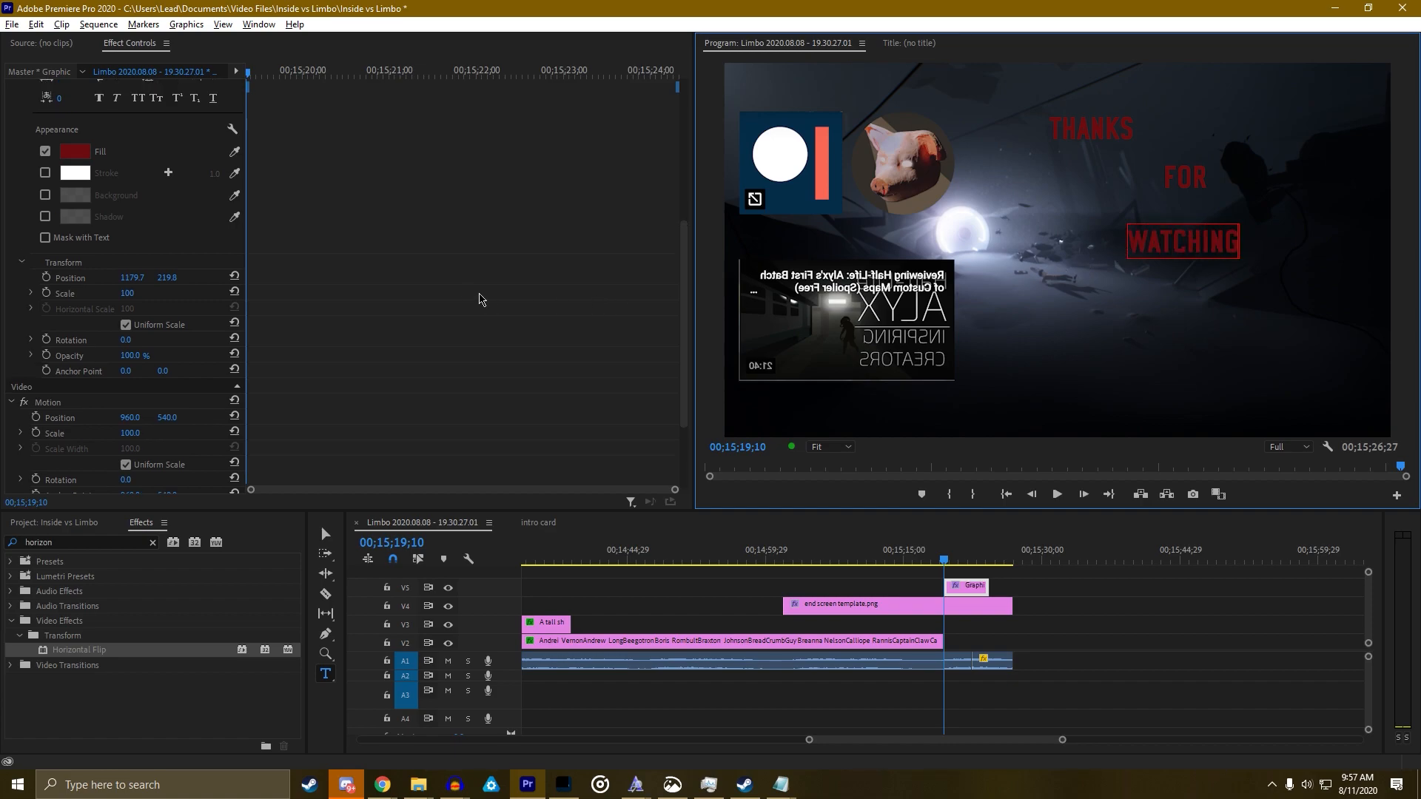
scroll(444, 292, down, 3)
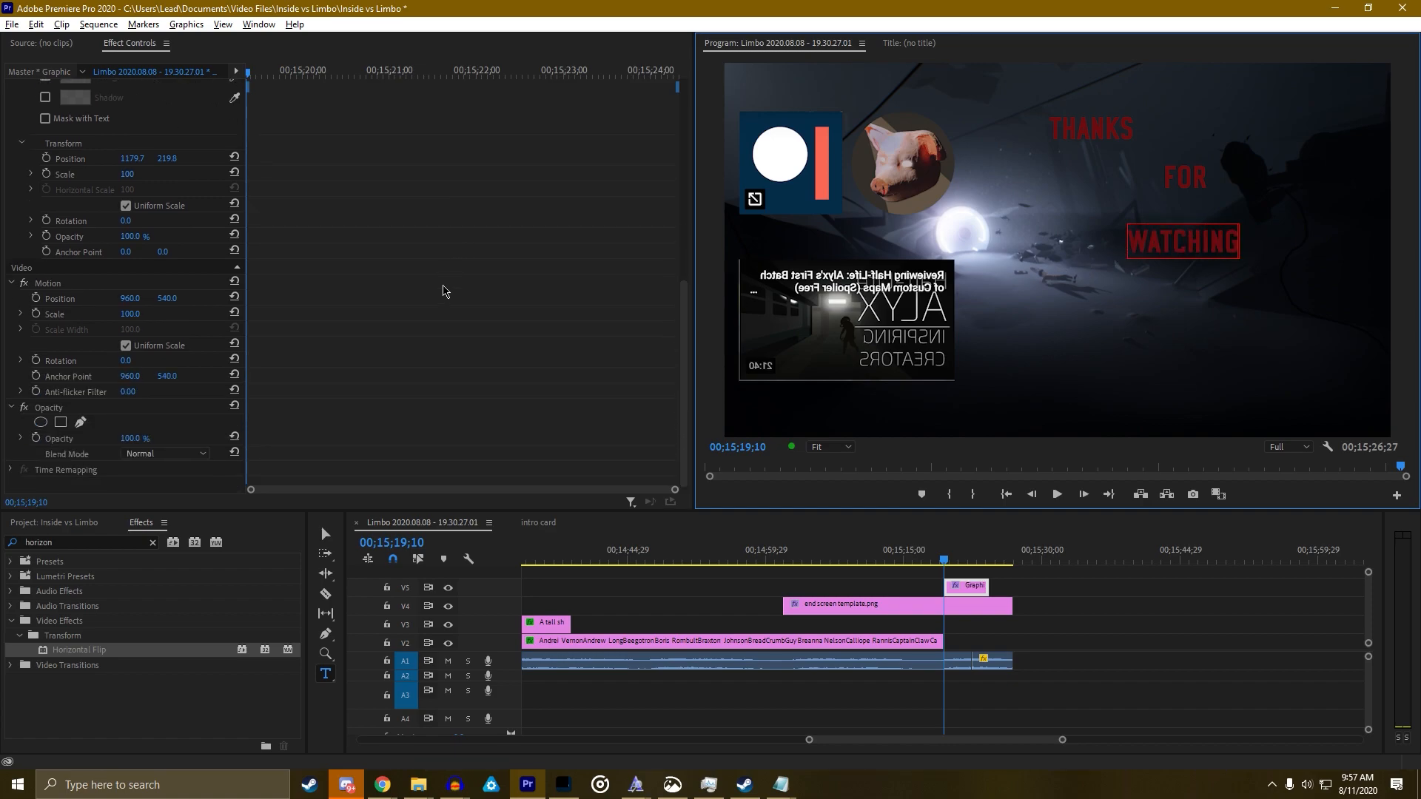
scroll(444, 292, up, 10)
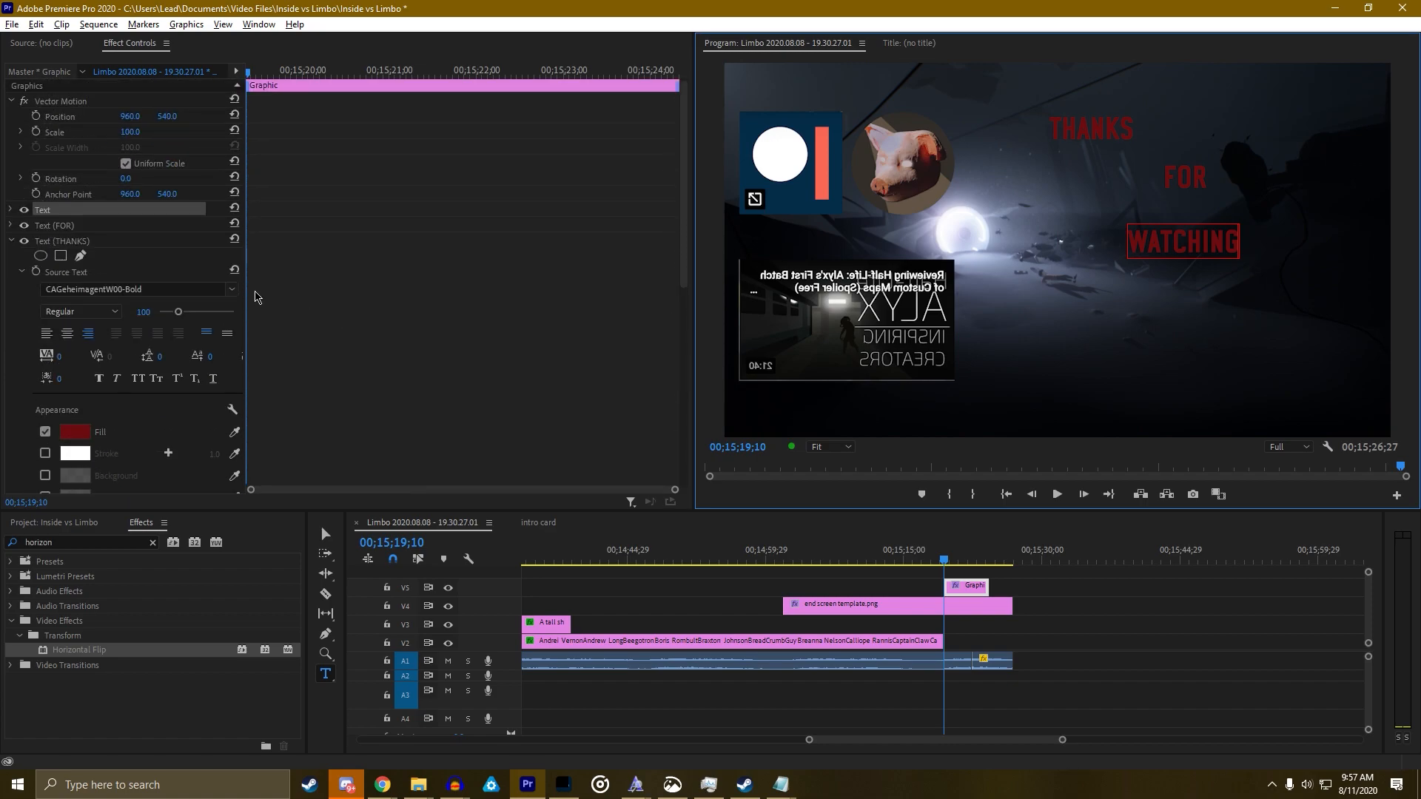
click(12, 226)
click(10, 211)
scroll(326, 282, down, 2)
click(88, 228)
scroll(269, 253, down, 8)
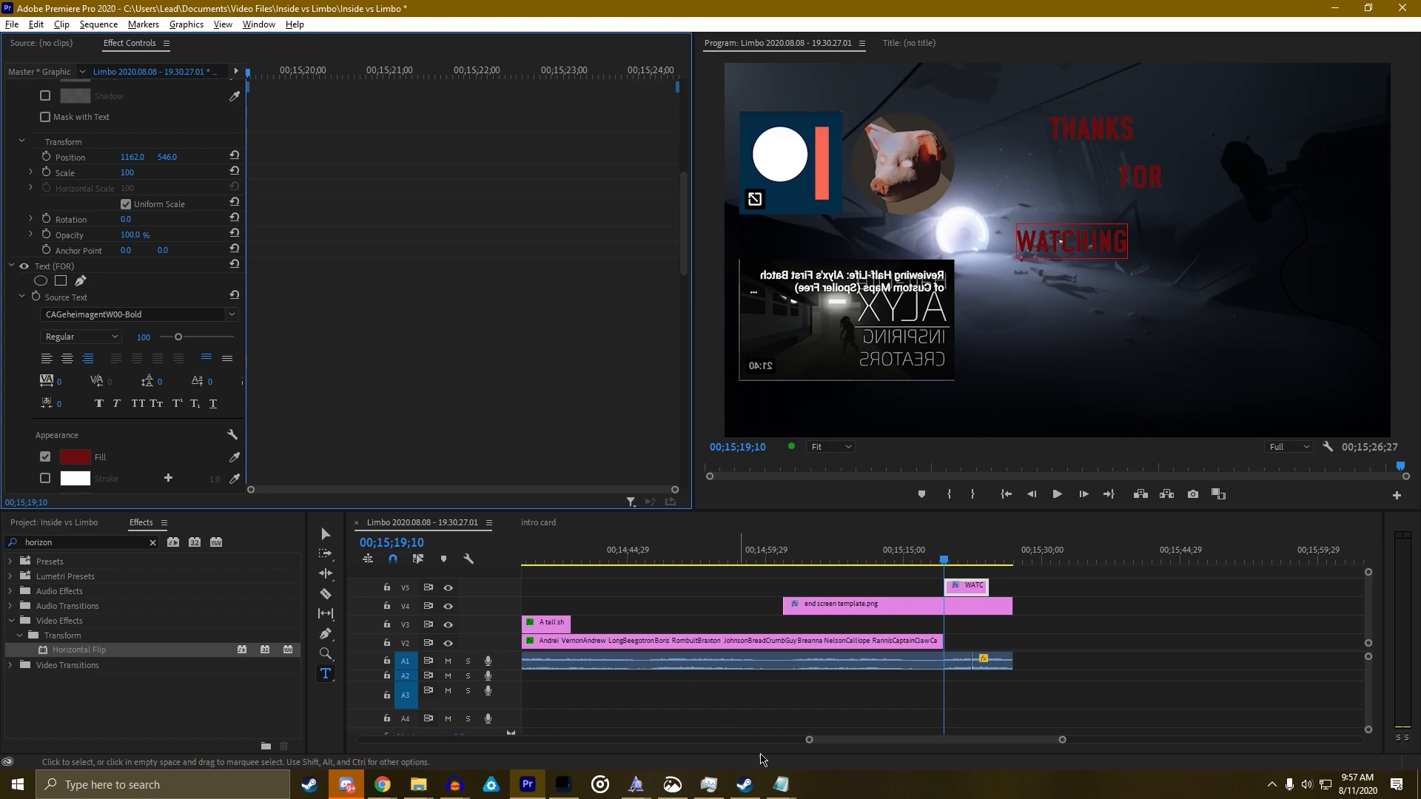
drag(809, 739, 290, 745)
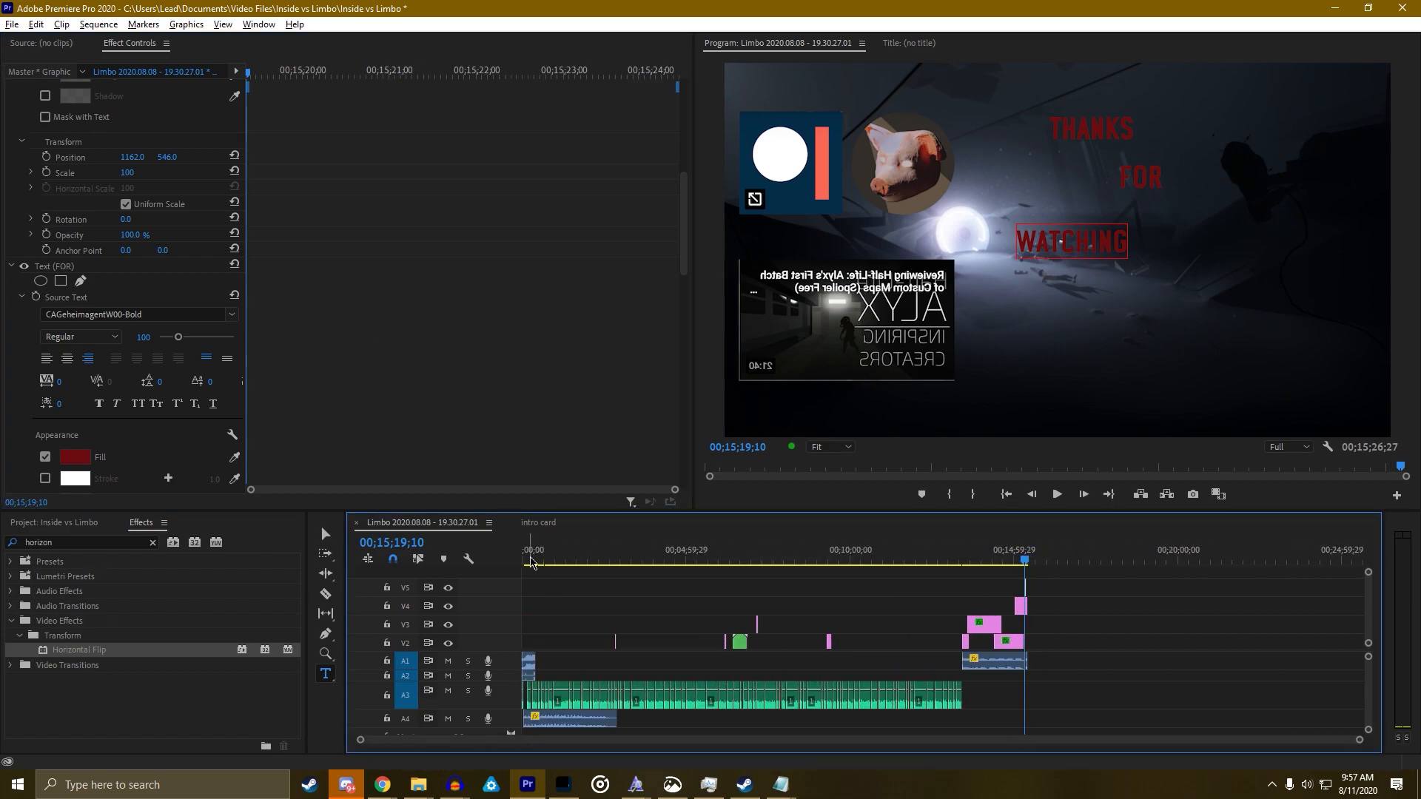
Return to the end title frame and scale the FOR line up to 192
drag(531, 560, 472, 564)
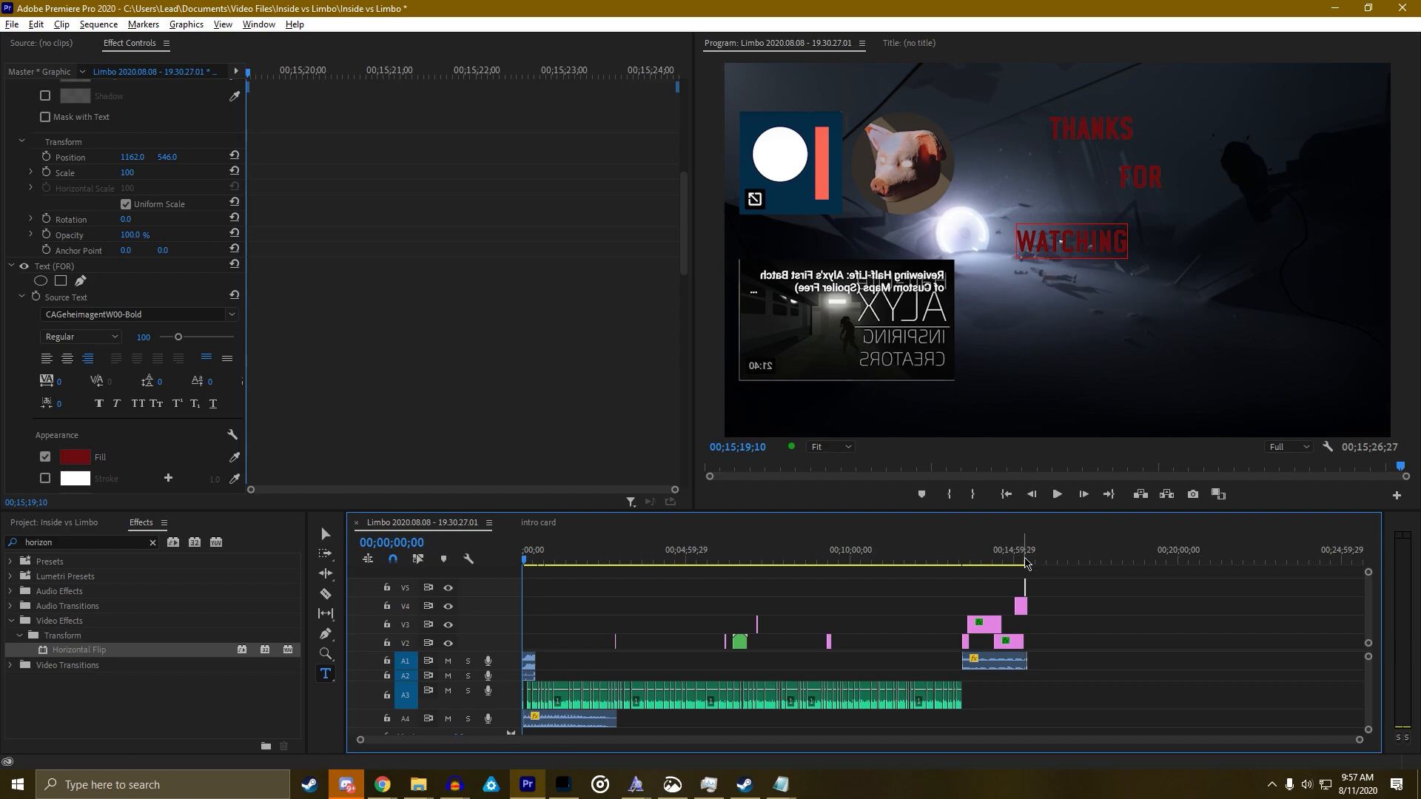
click(1024, 560)
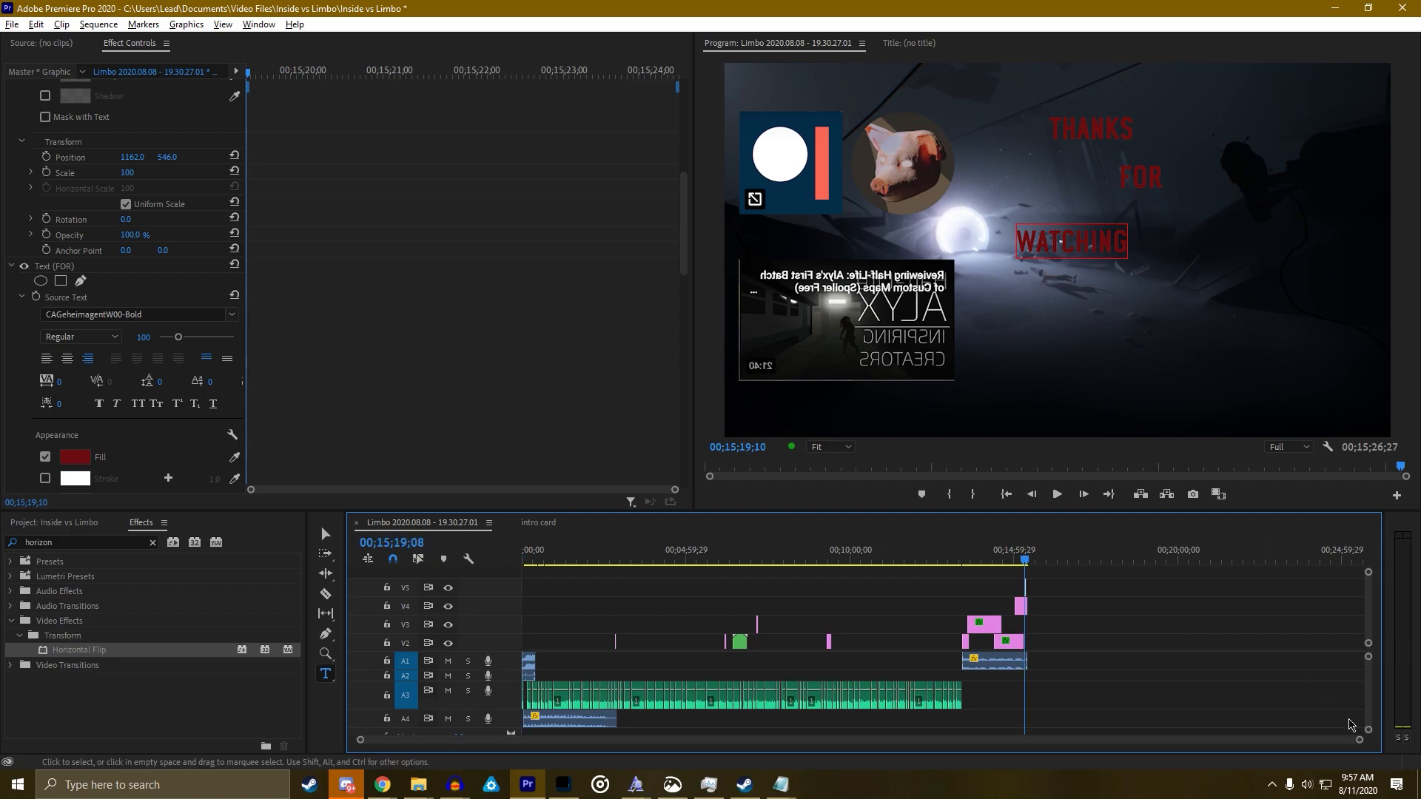
drag(1360, 740, 962, 718)
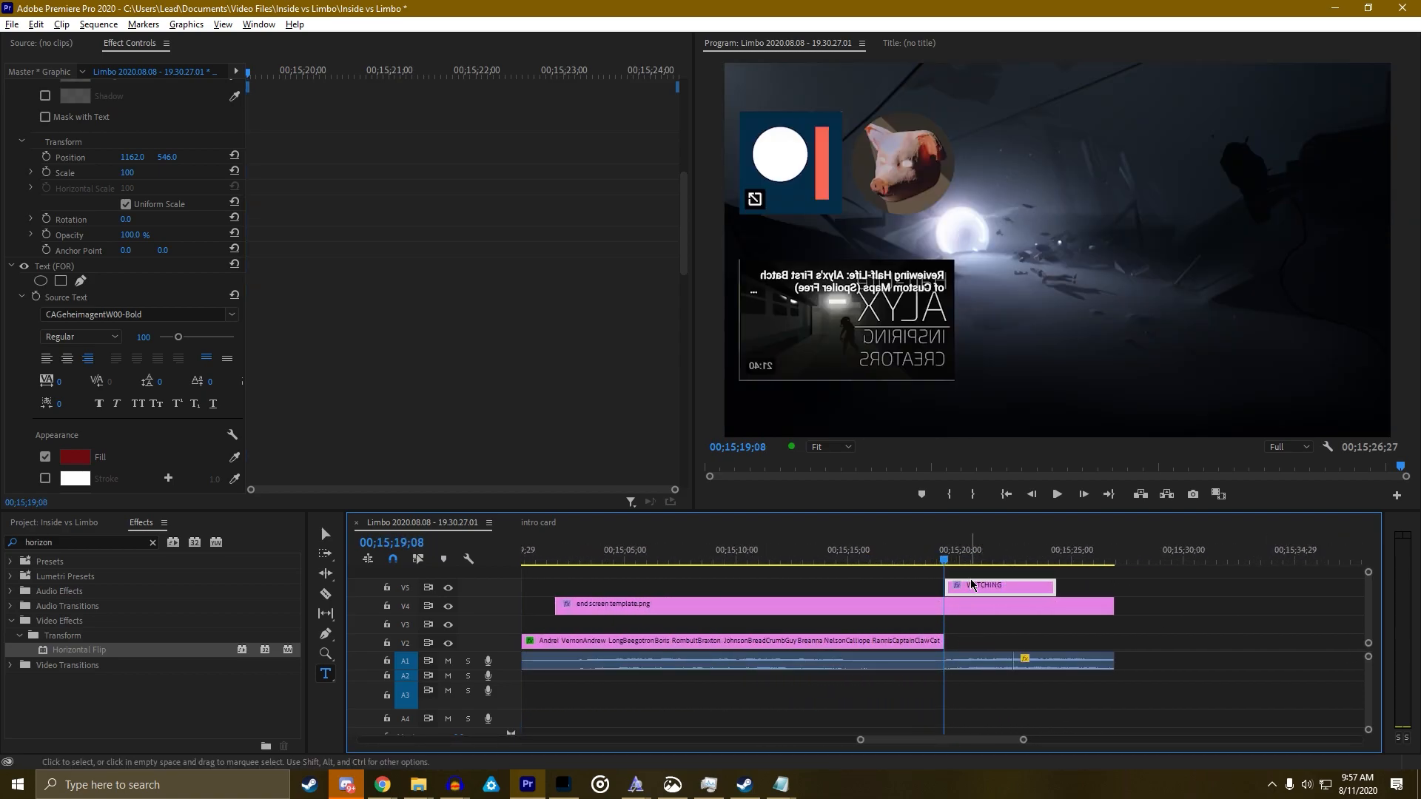
click(953, 562)
scroll(348, 444, down, 5)
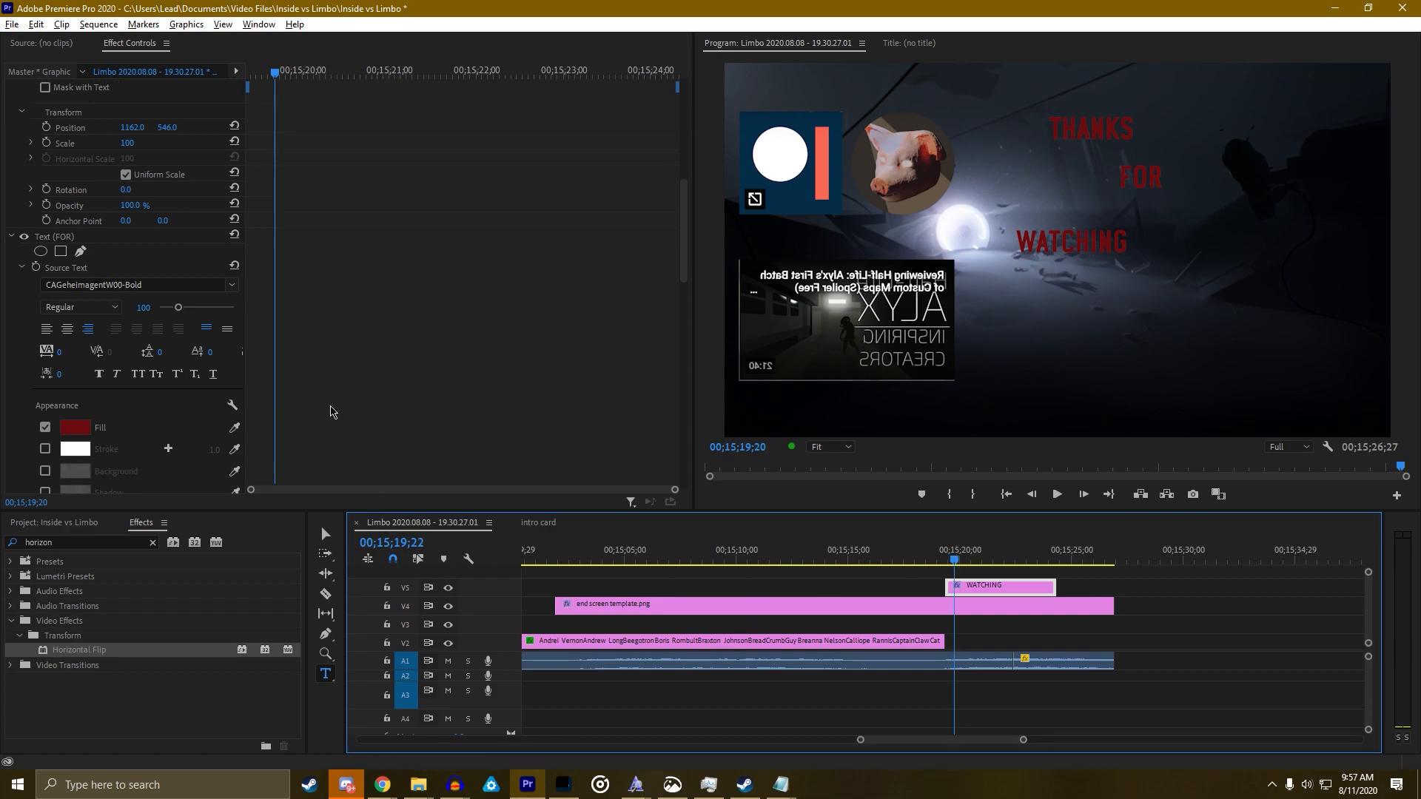
click(128, 407)
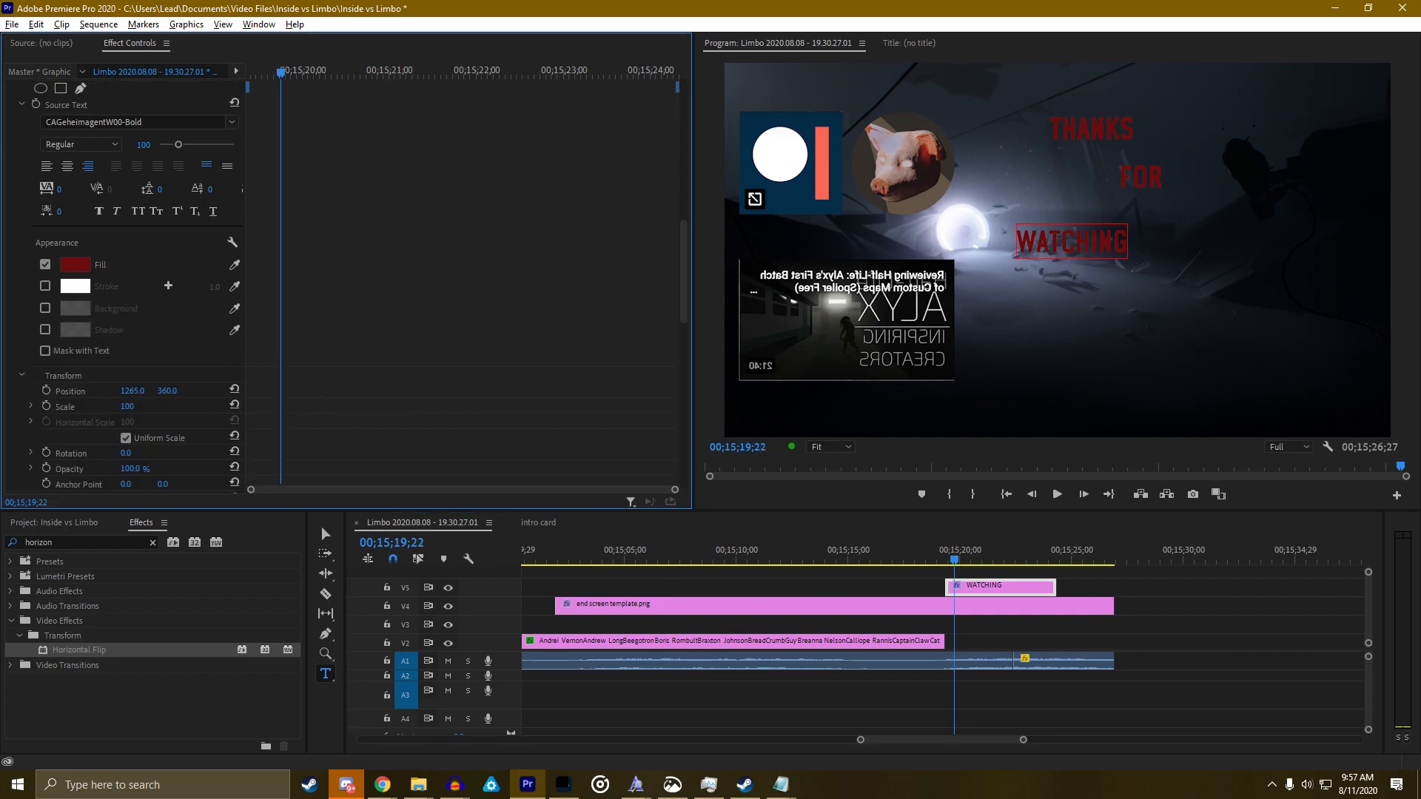
click(385, 445)
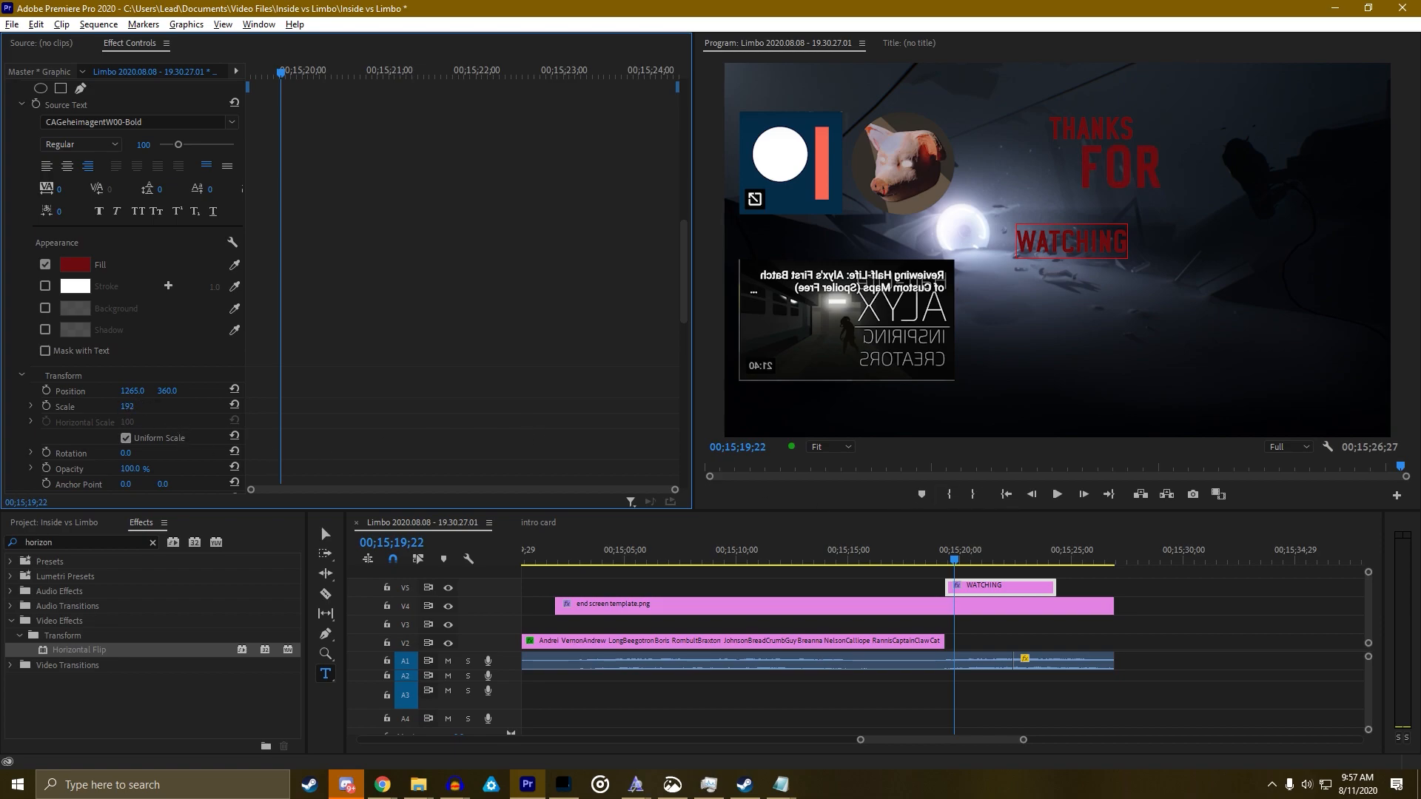
scroll(433, 384, up, 5)
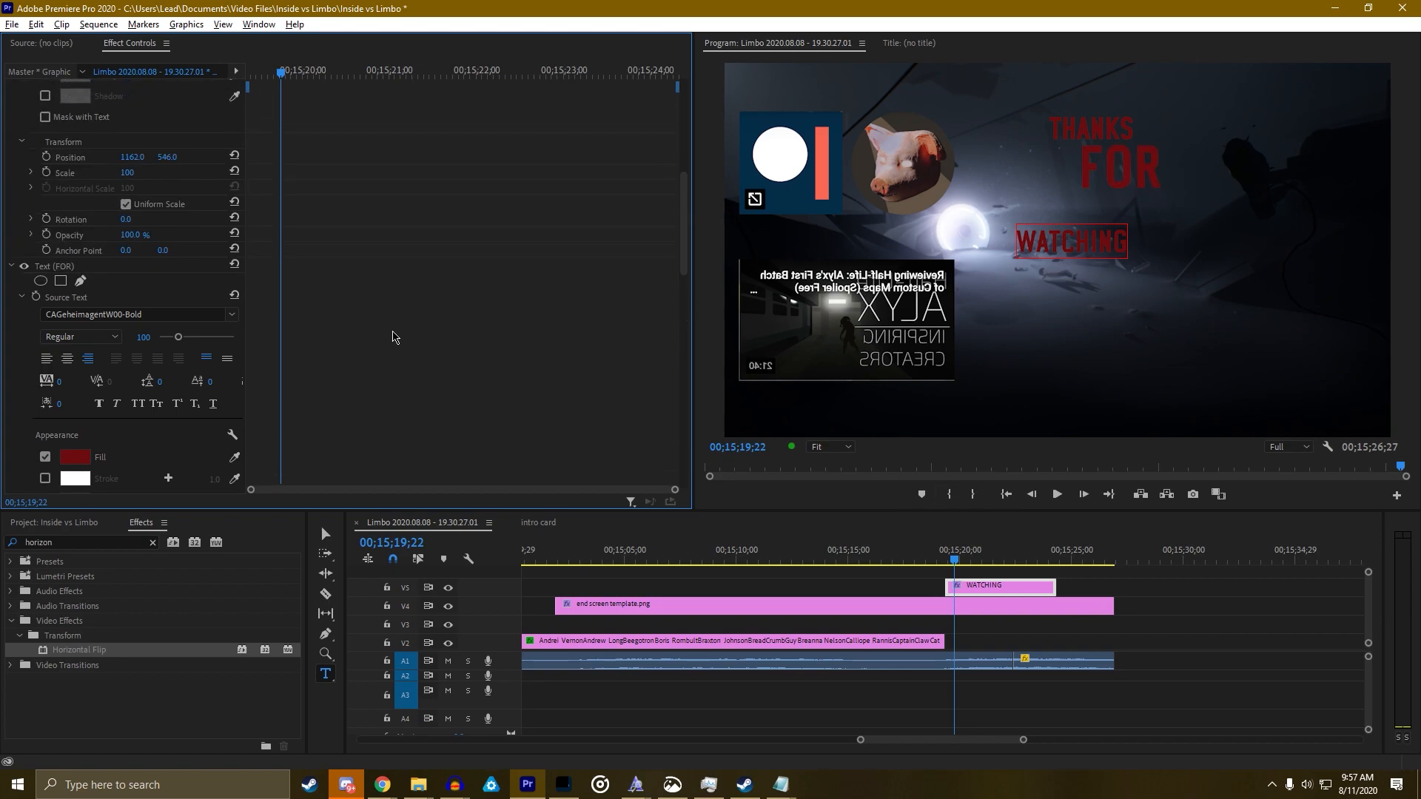
scroll(339, 329, up, 7)
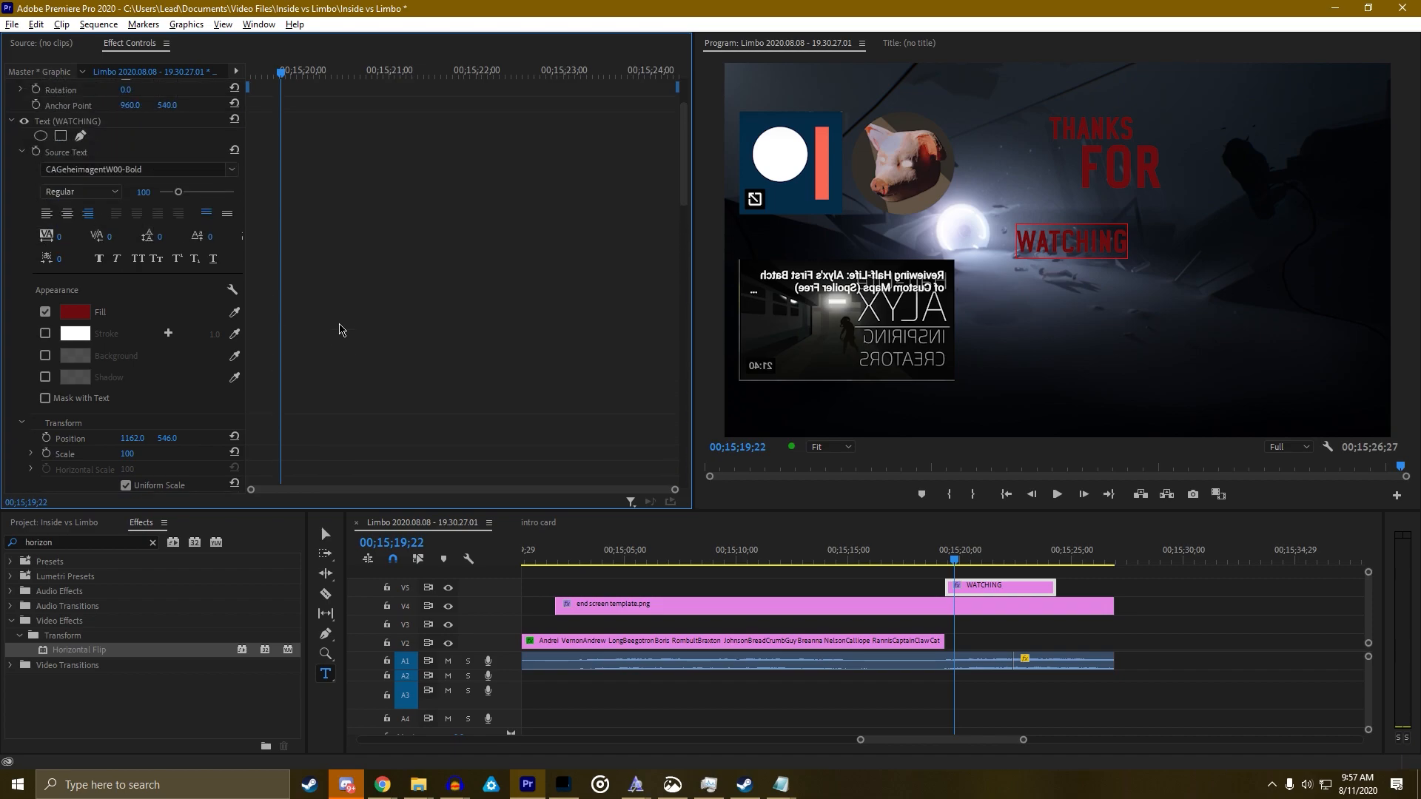
scroll(340, 329, down, 3)
scroll(269, 330, up, 2)
scroll(355, 335, down, 4)
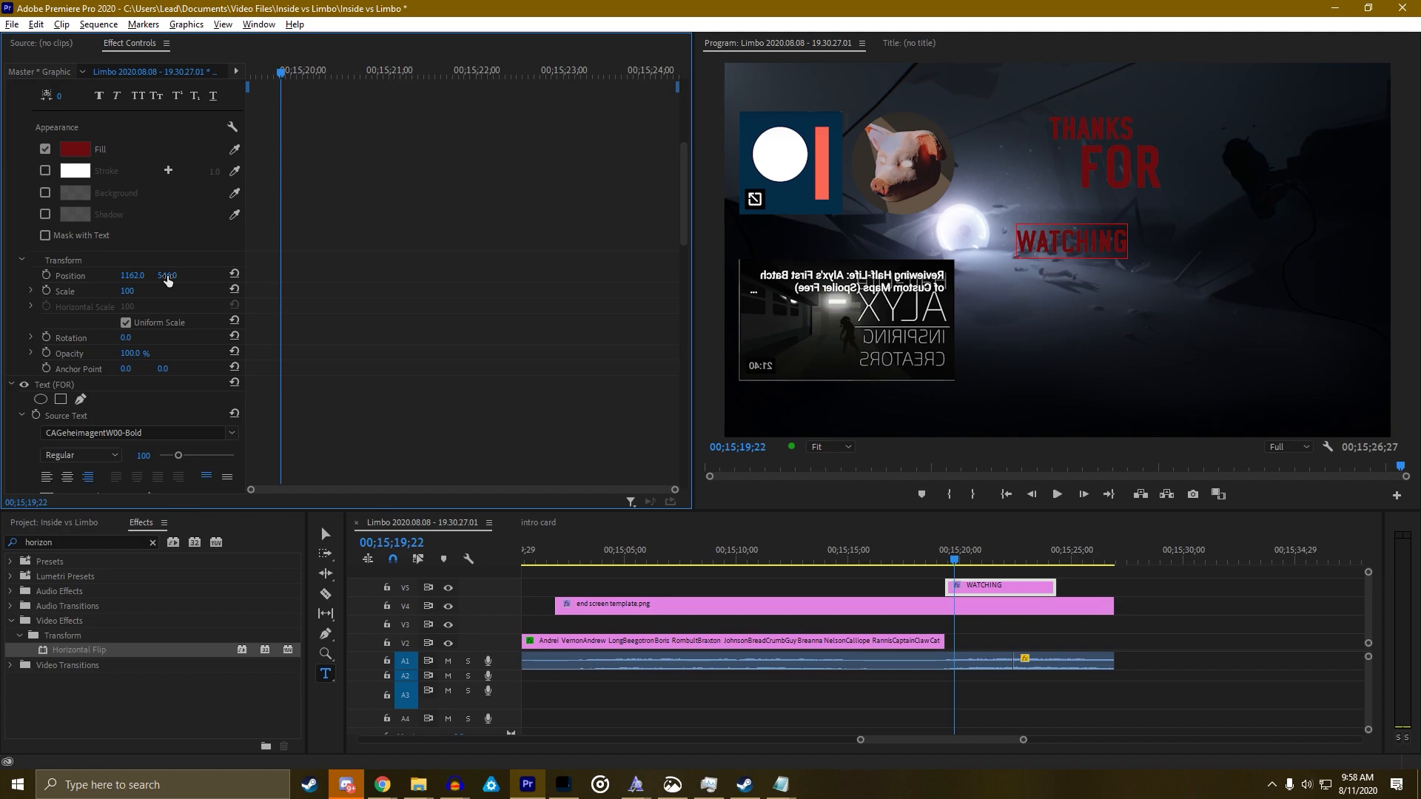
Enlarge WATCHING, slide it to the right of the frame and raise it slightly
drag(128, 290, 444, 276)
drag(133, 275, 411, 276)
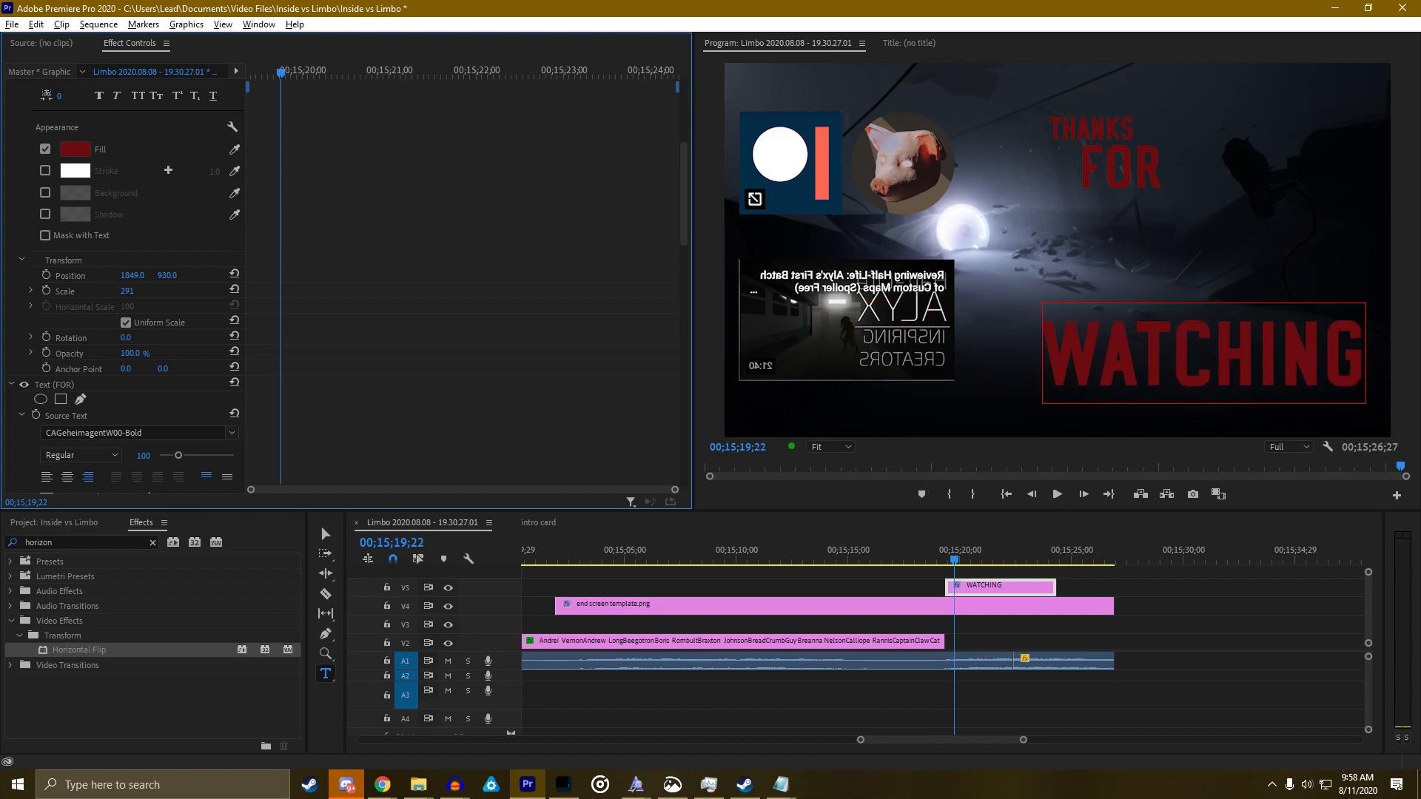
drag(167, 275, 146, 276)
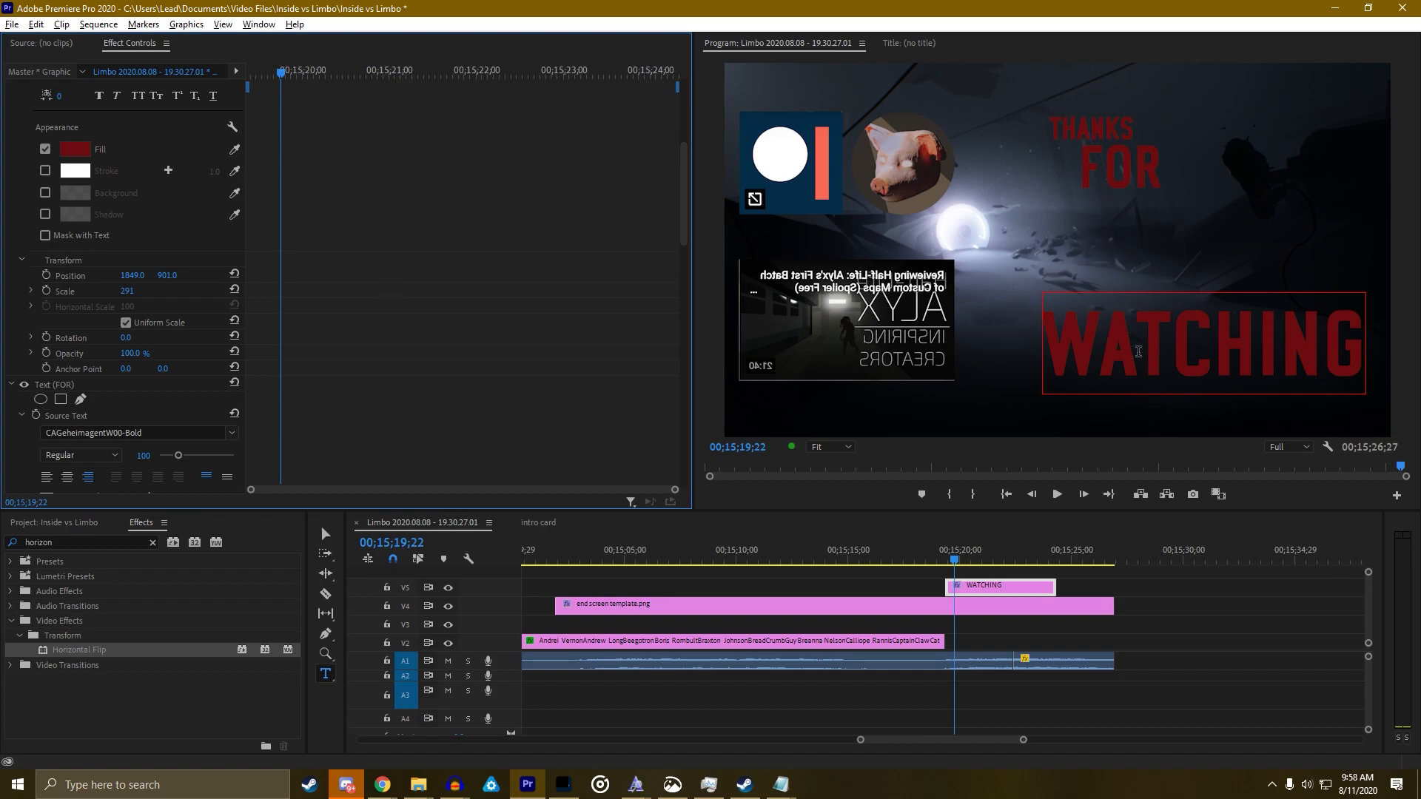
scroll(372, 319, down, 6)
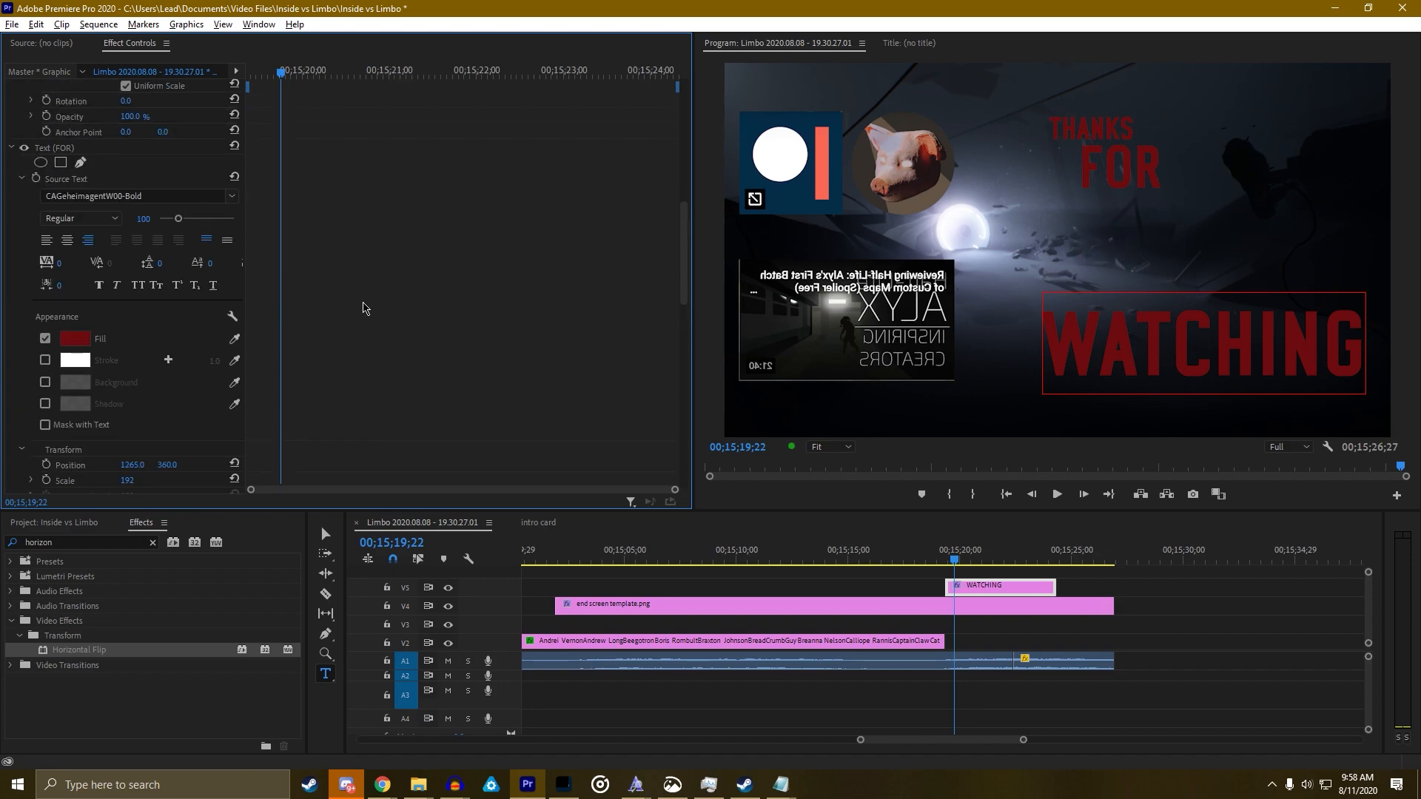
scroll(376, 250, down, 2)
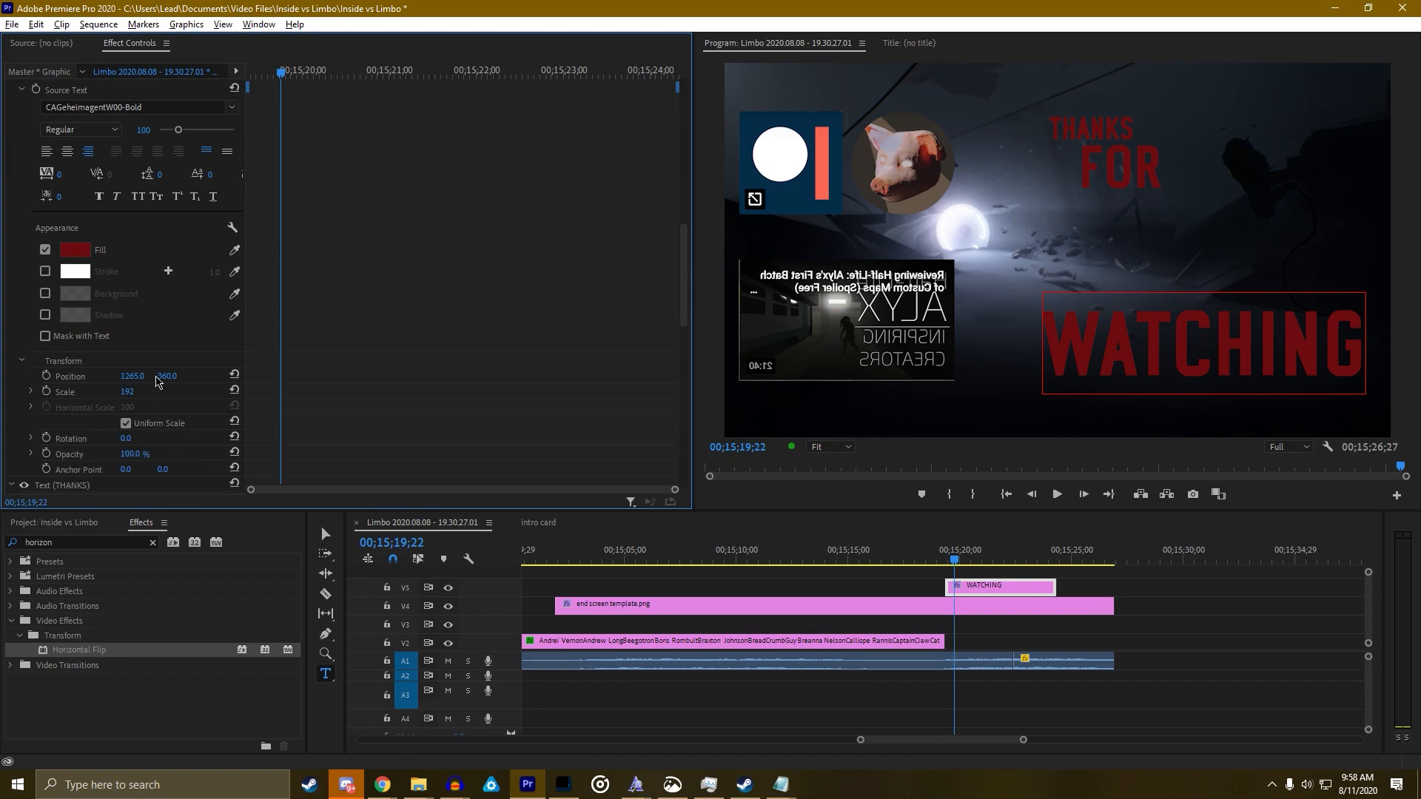
Move FOR to the right side, scale it to 291, and place it above WATCHING
drag(167, 376, 179, 376)
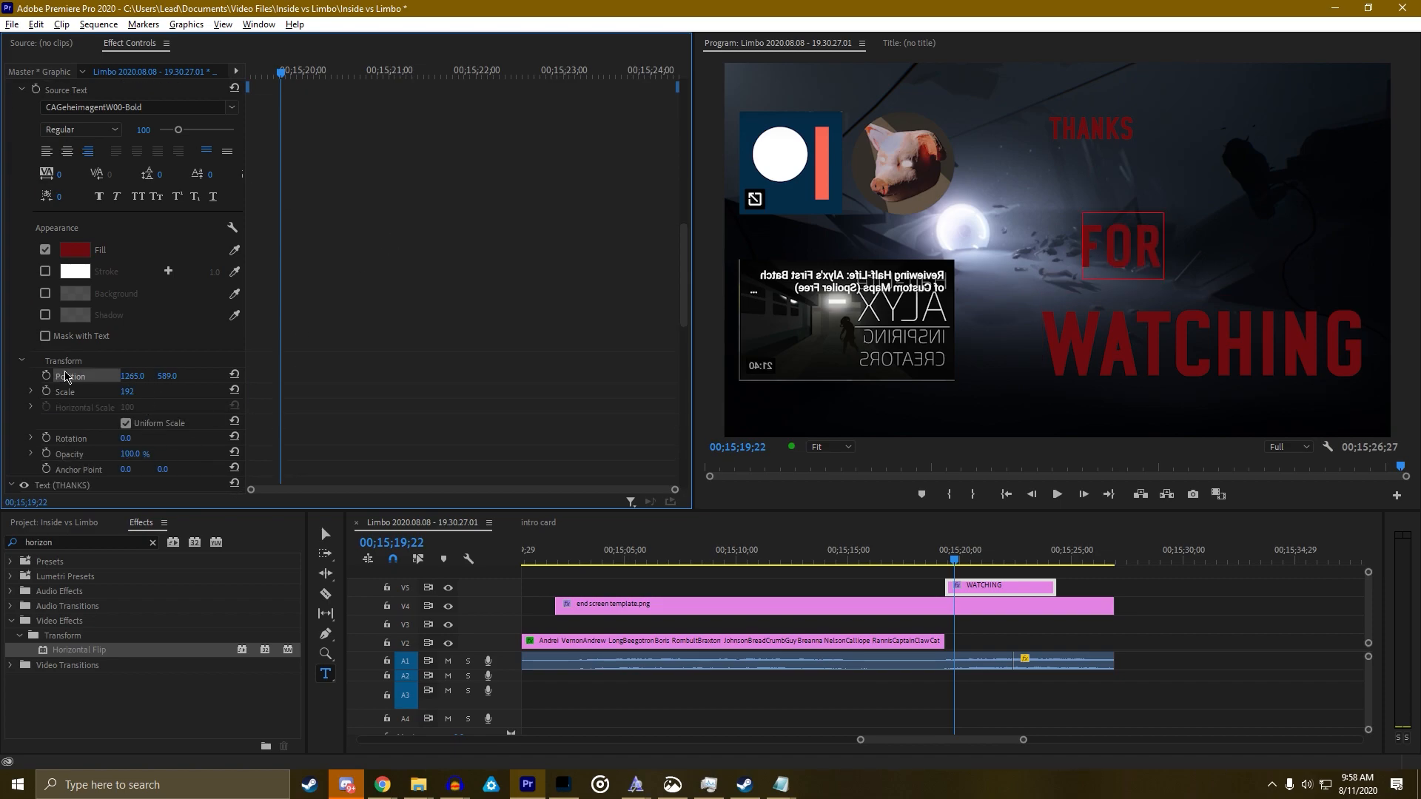
key(v)
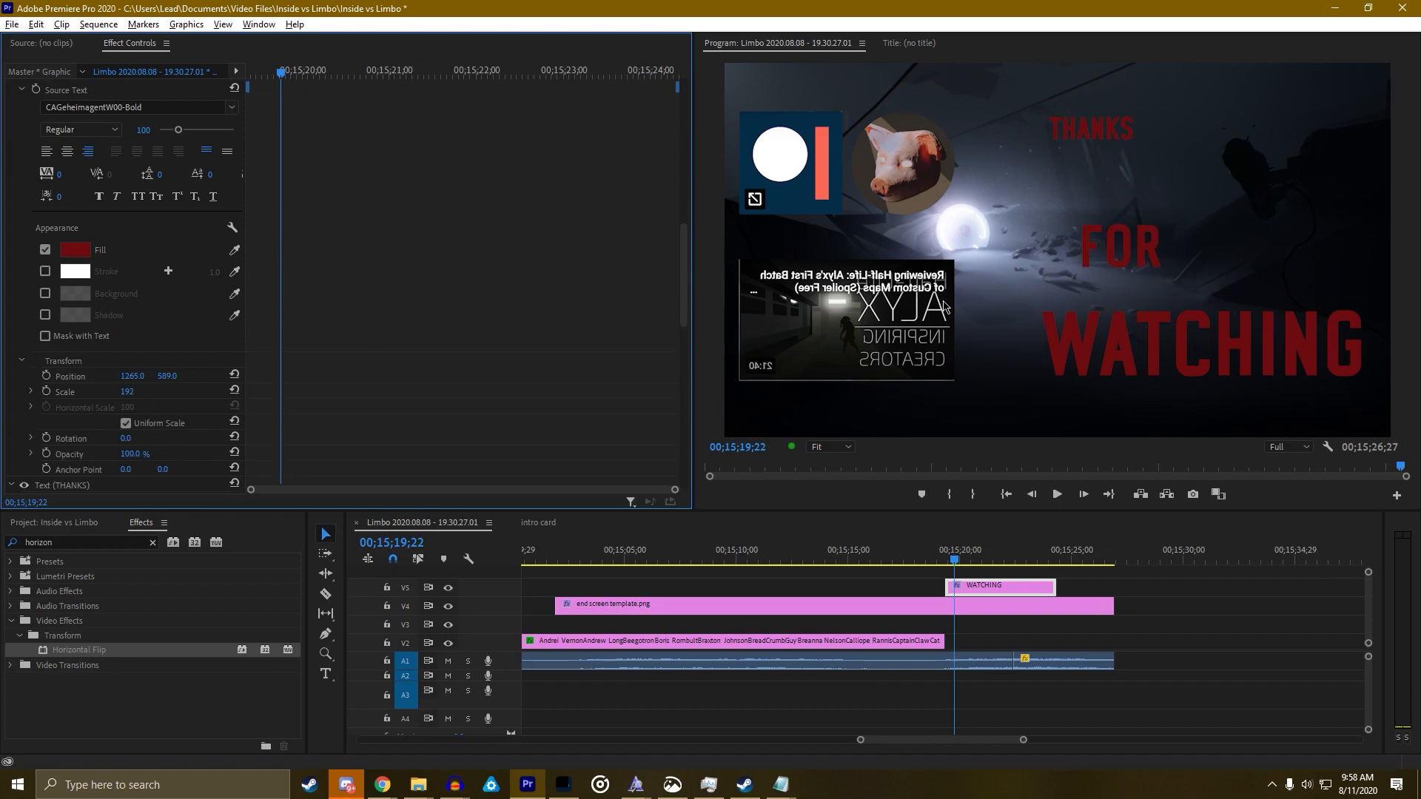
drag(1121, 252, 1281, 249)
drag(127, 391, 385, 348)
scroll(384, 347, down, 3)
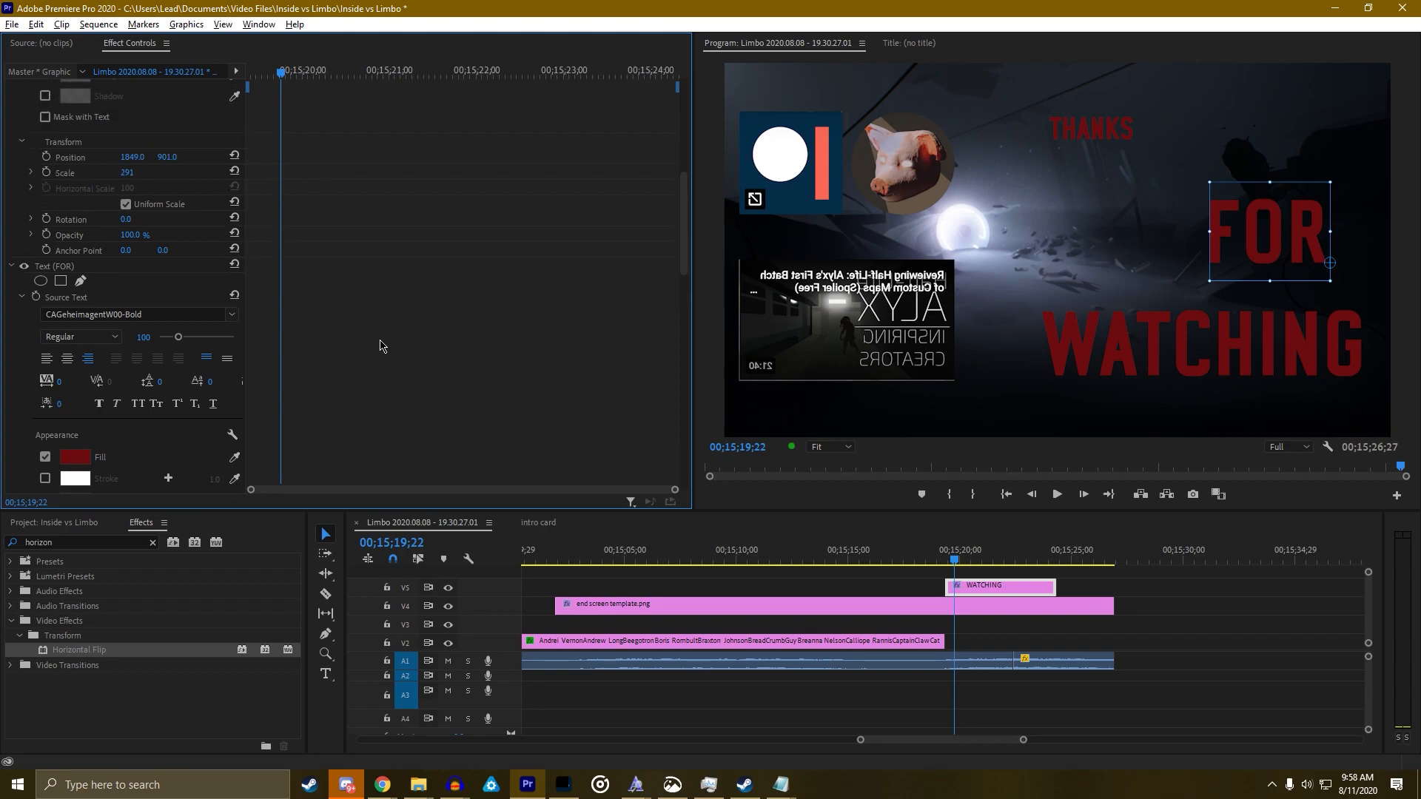
scroll(399, 414, down, 3)
click(141, 346)
text(291)
key(Return)
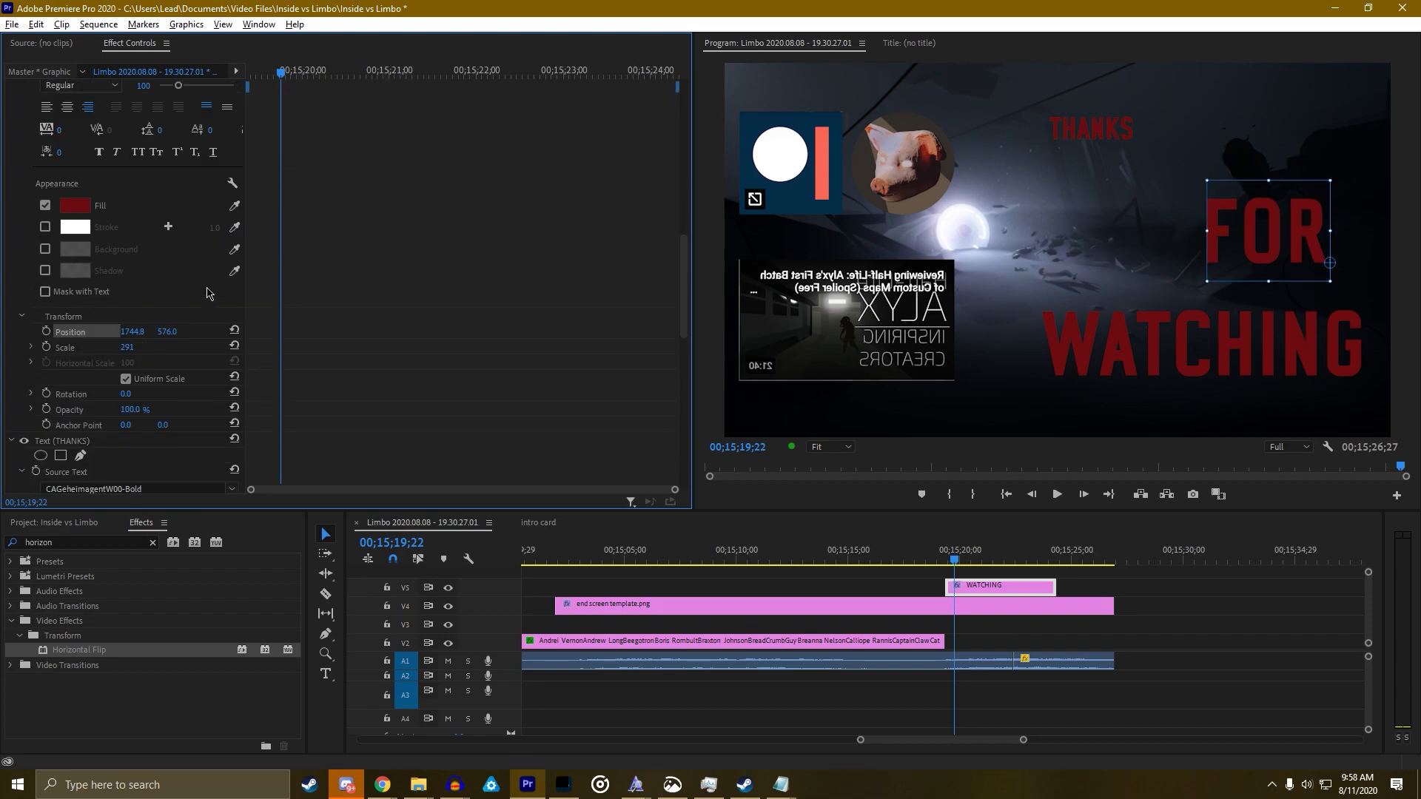
mouse_move(166, 332)
mouse_down()
mouse_move(430, 332)
mouse_move(143, 335)
mouse_up()
Set FOR's horizontal position to 1849
scroll(310, 338, up, 5)
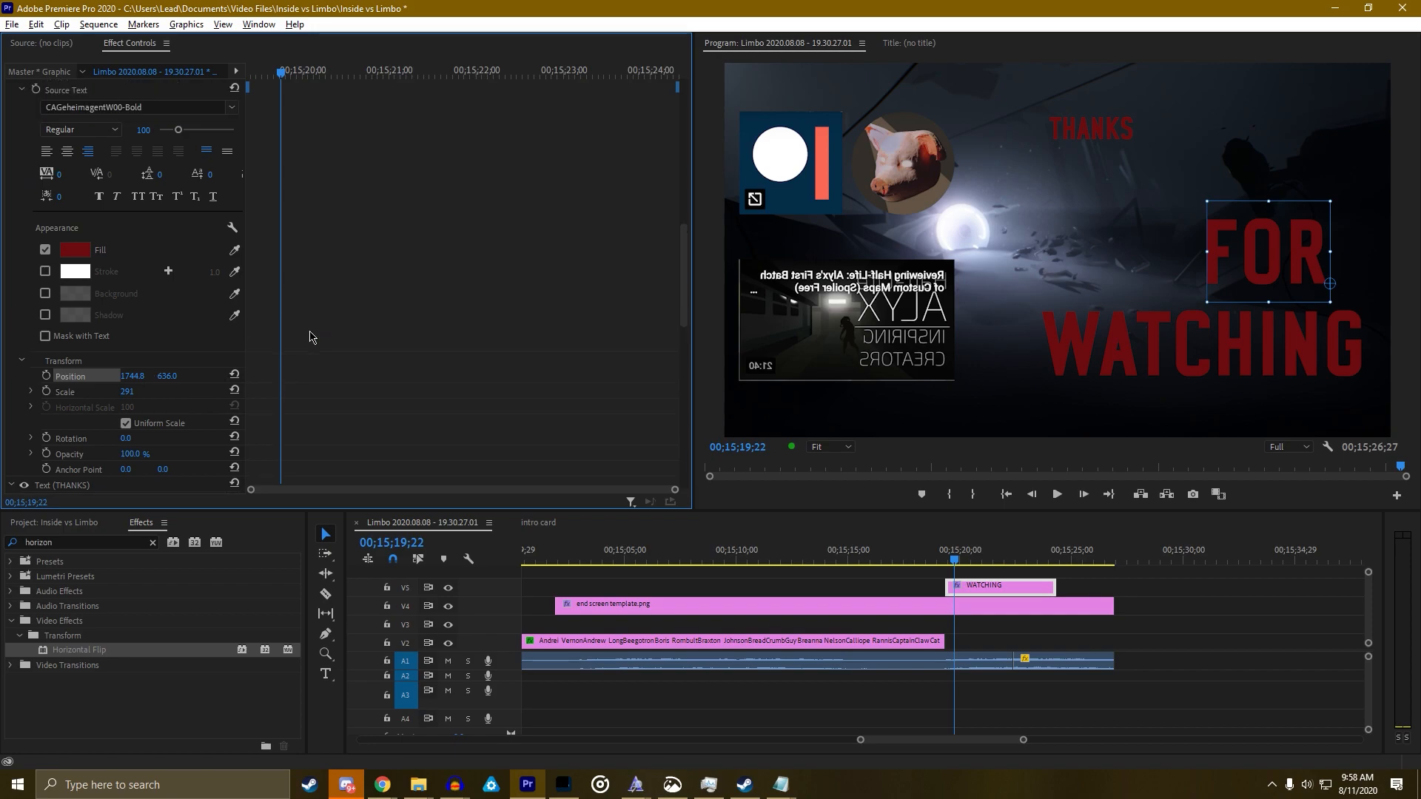
scroll(293, 330, up, 2)
scroll(329, 288, down, 7)
click(137, 347)
text(1849)
key(Return)
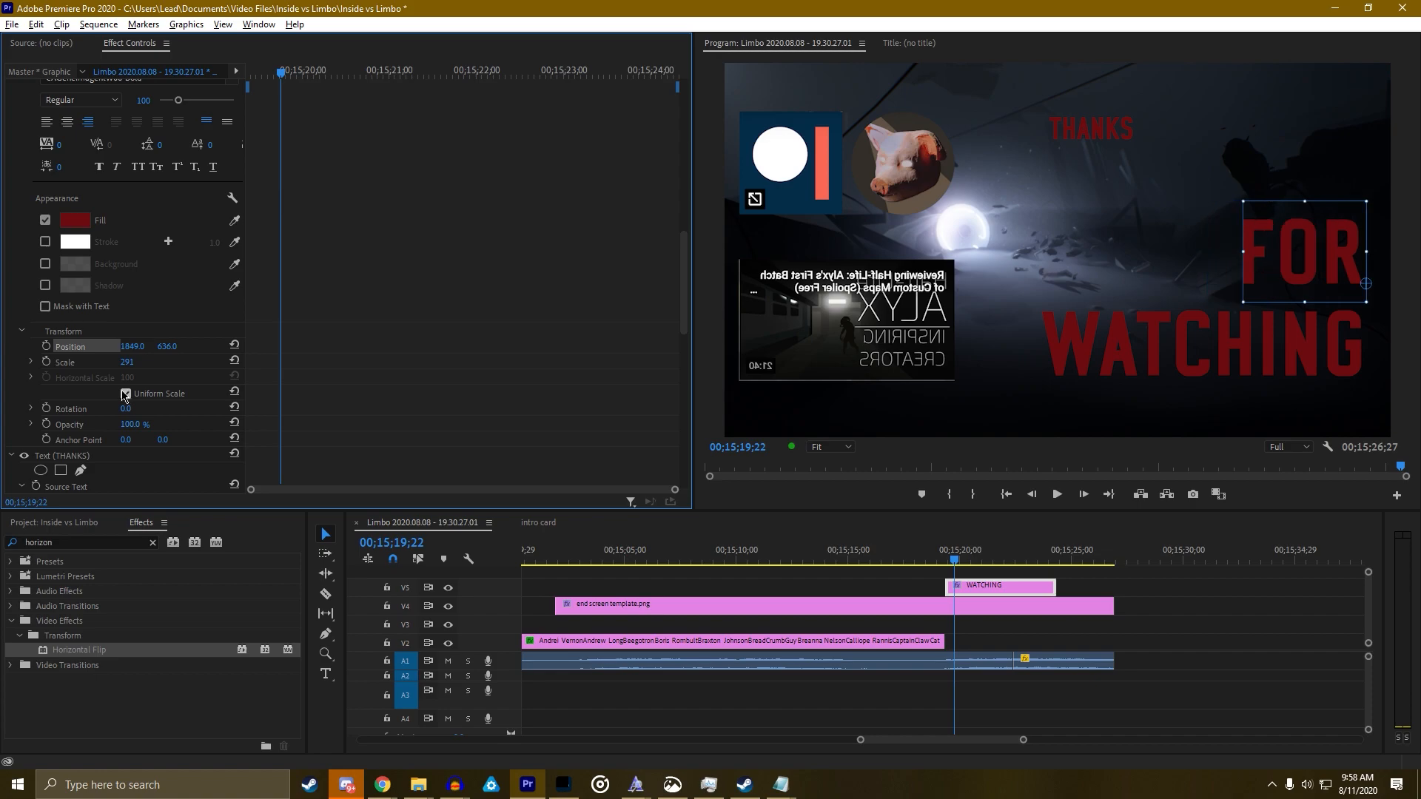
Give THANKS Position X 1849 and scale 291, stack it above FOR, and nudge FOR up
scroll(438, 346, down, 6)
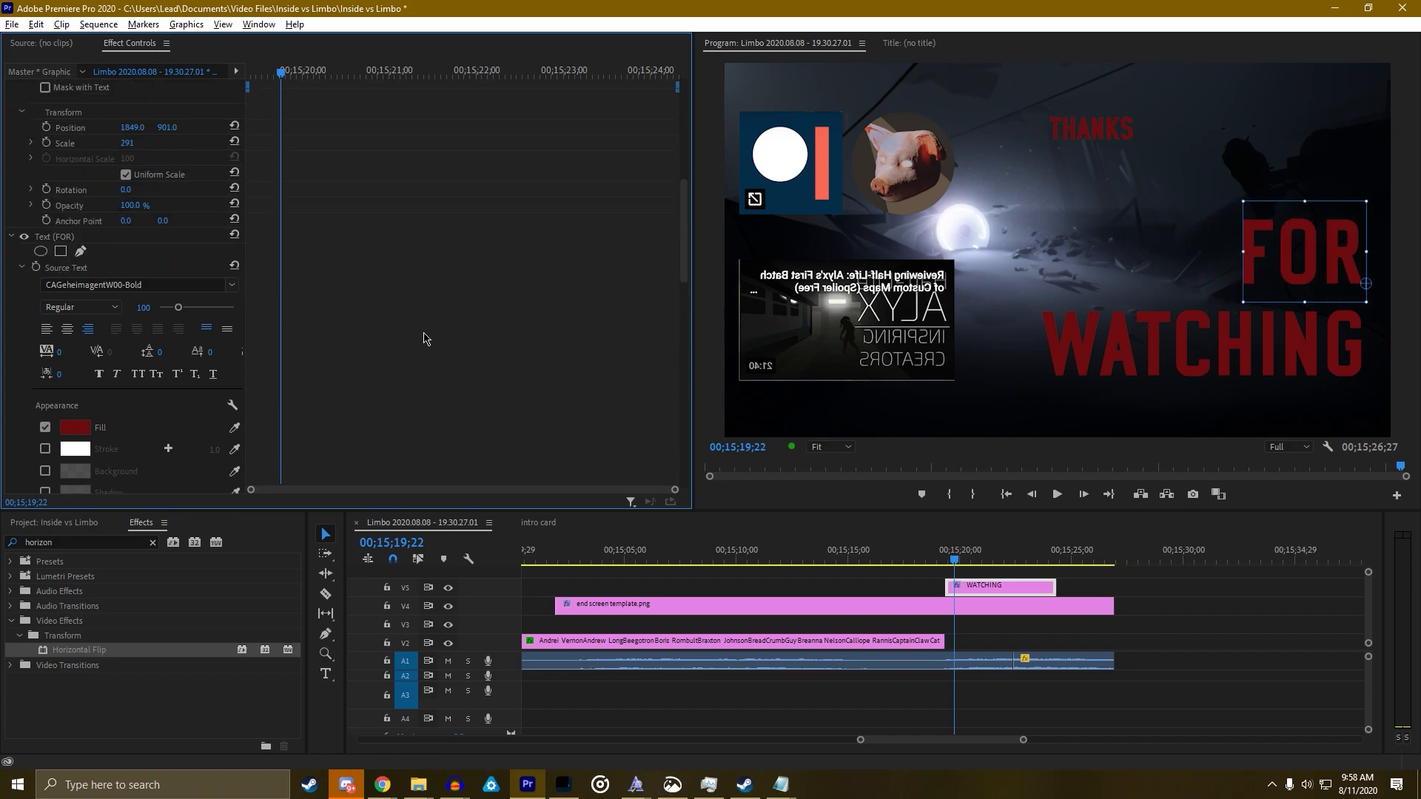
scroll(358, 327, down, 5)
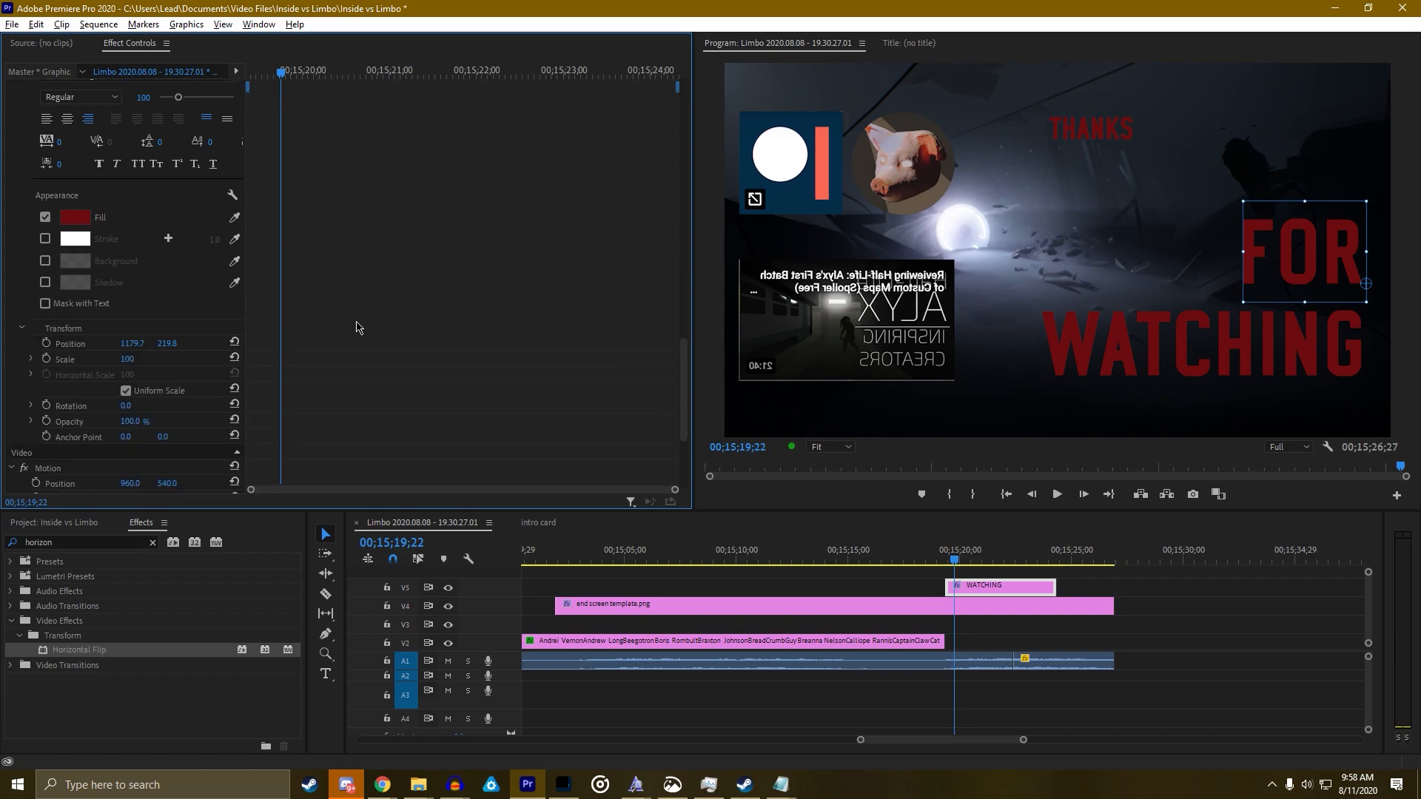
click(133, 344)
text(1849)
key(Tab)
key(Tab)
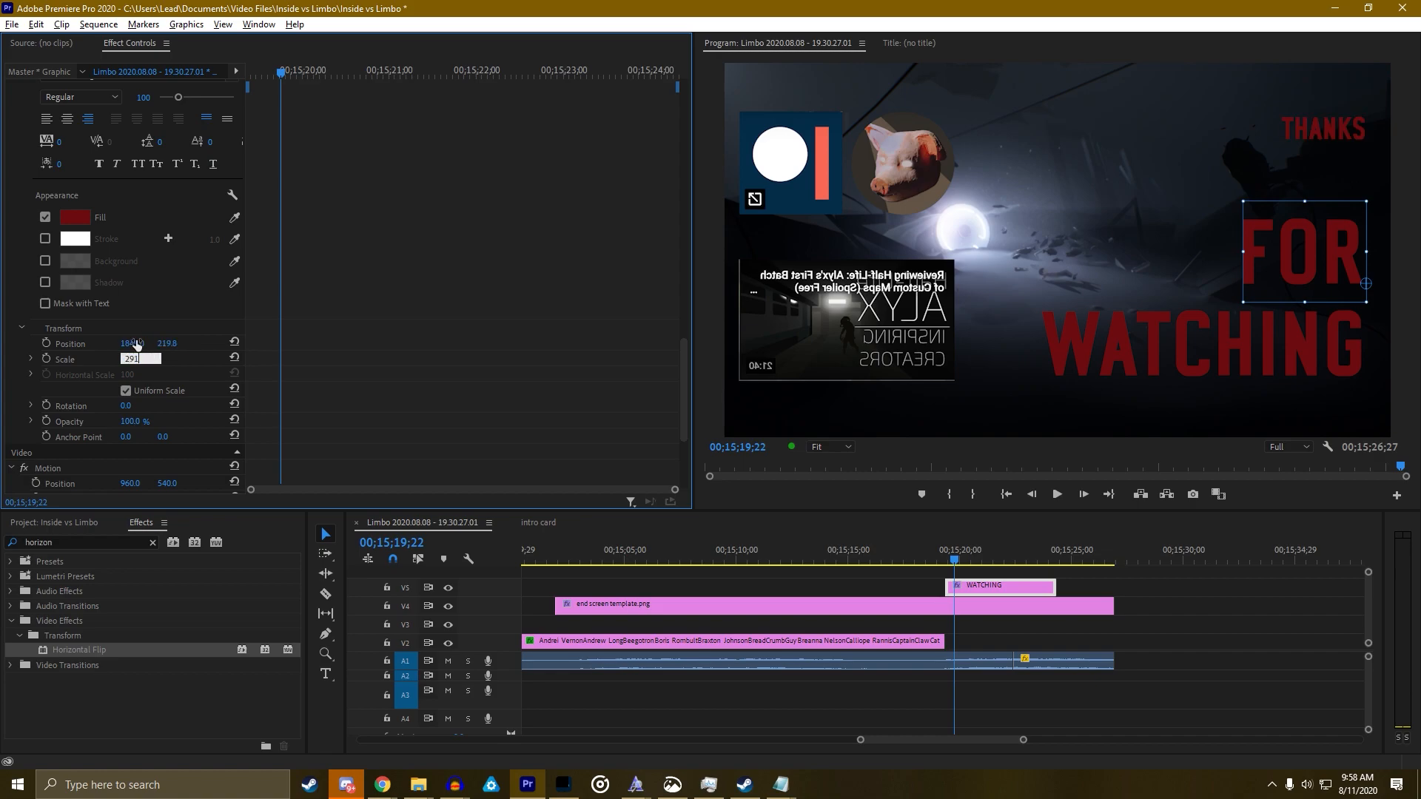
key(Return)
drag(165, 348, 269, 349)
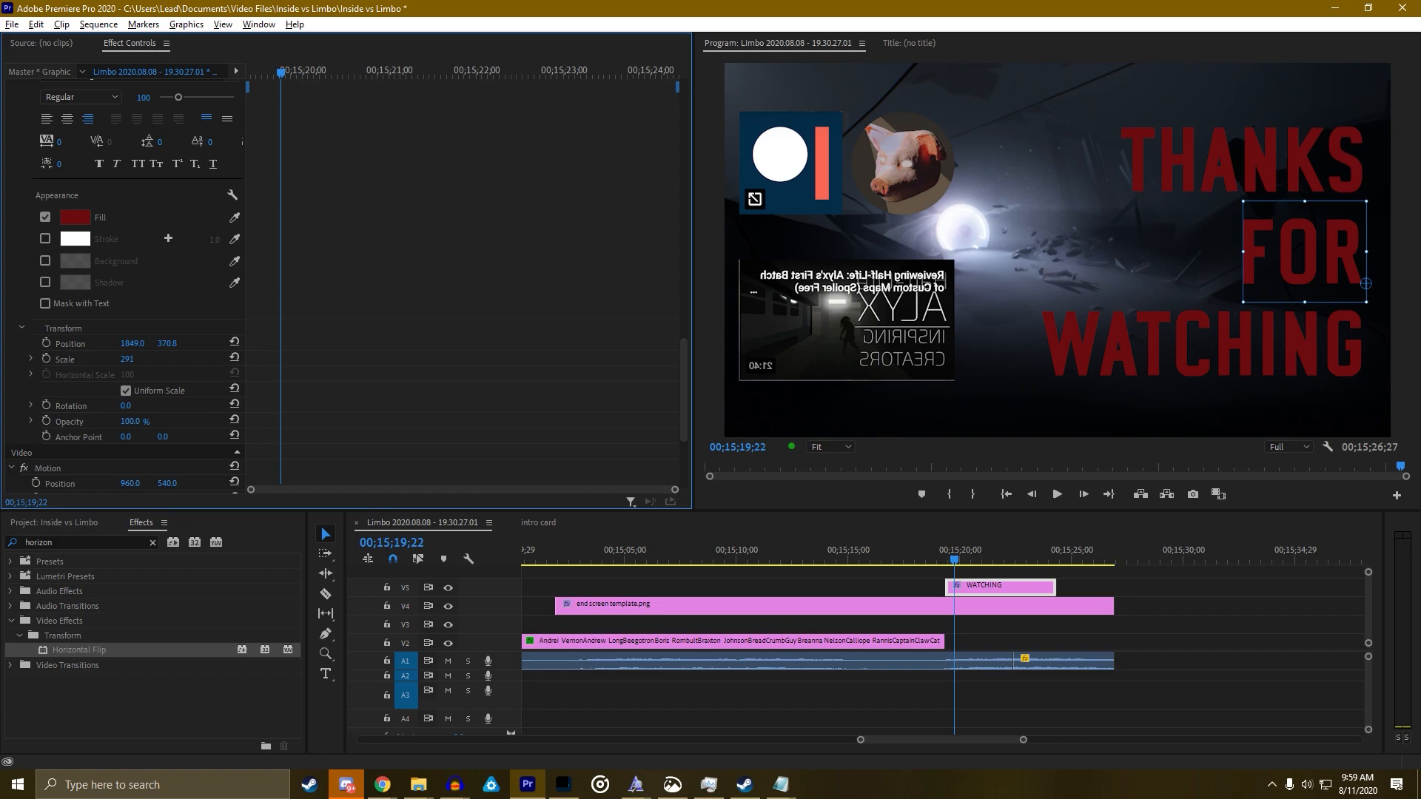
scroll(340, 341, up, 10)
scroll(304, 281, up, 5)
mouse_move(167, 122)
mouse_down()
mouse_move(147, 122)
mouse_move(163, 122)
mouse_up()
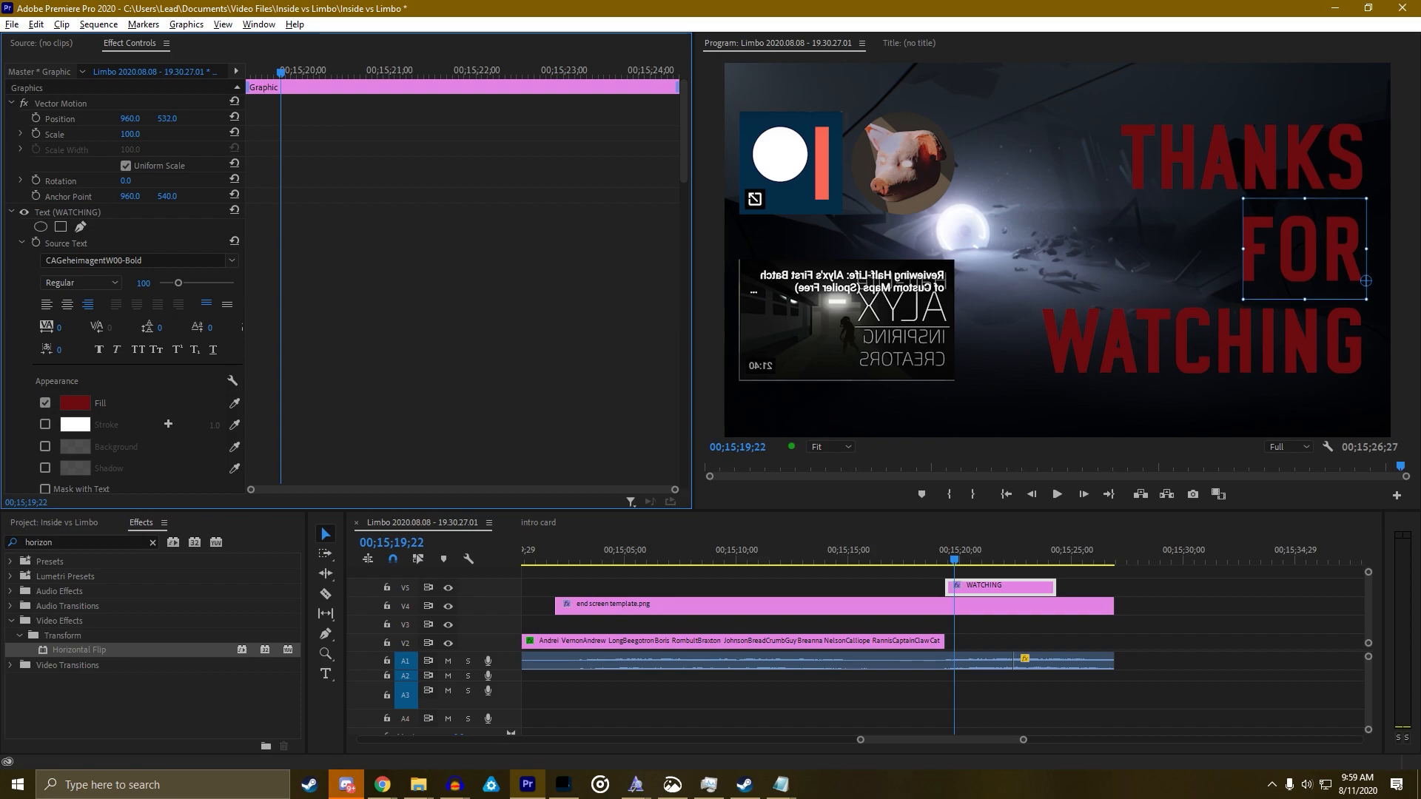
Extend the WATCHING clip and razor off and delete the end screen image on V4
click(1161, 610)
drag(1051, 588, 1108, 588)
key(c)
click(953, 607)
key(v)
click(984, 617)
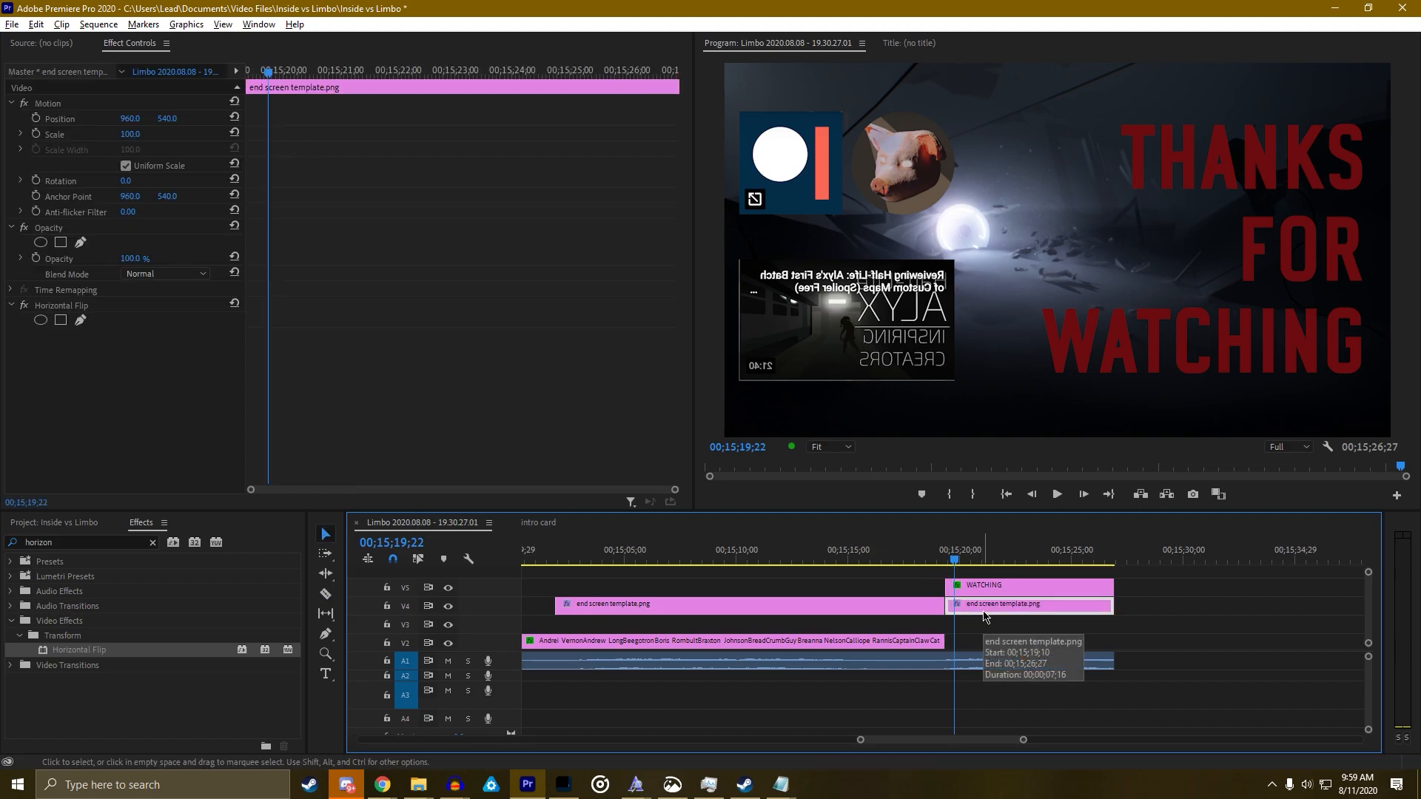
key(Delete)
key(Delete)
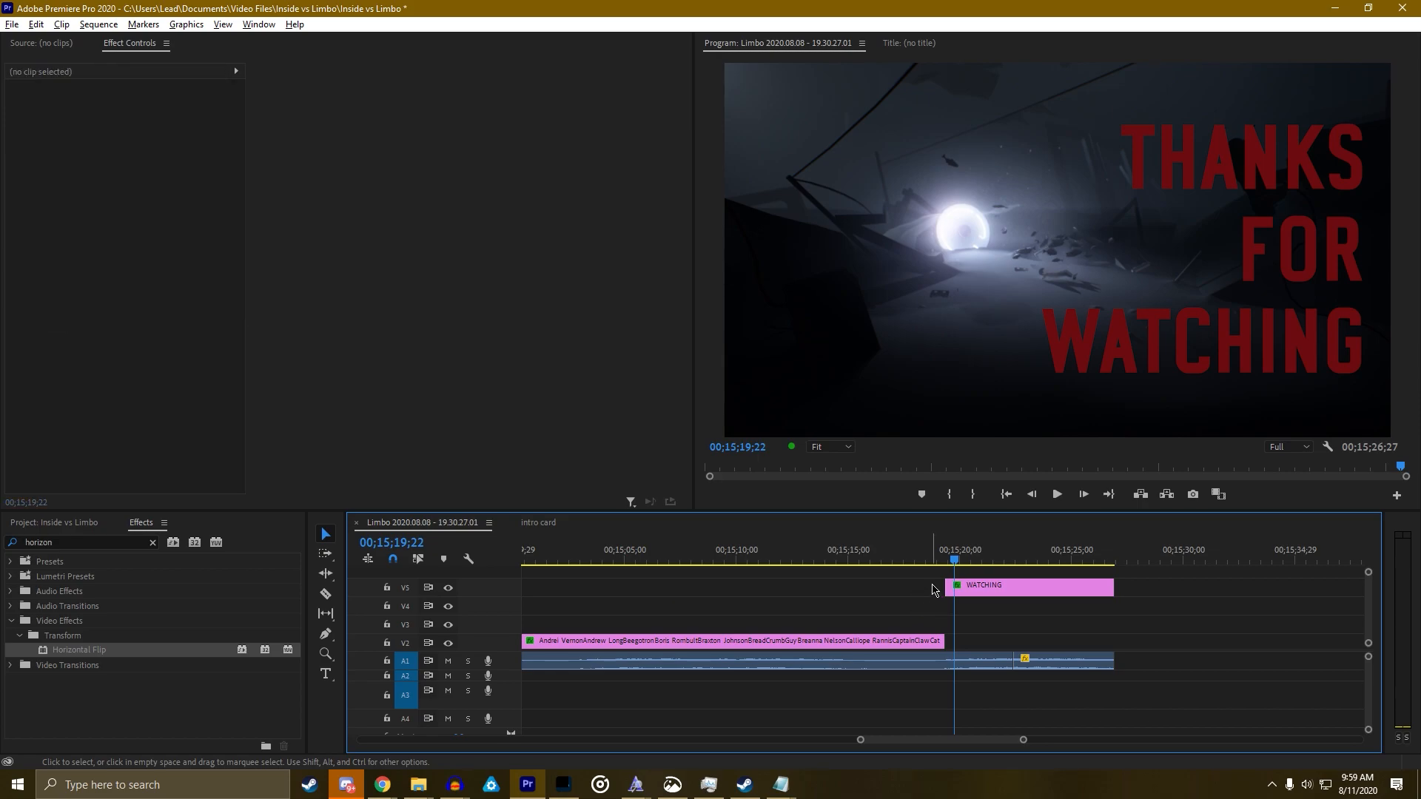
Preview the ending full screen from the credits, then restore the normal layout
click(864, 555)
key(grave)
key(space)
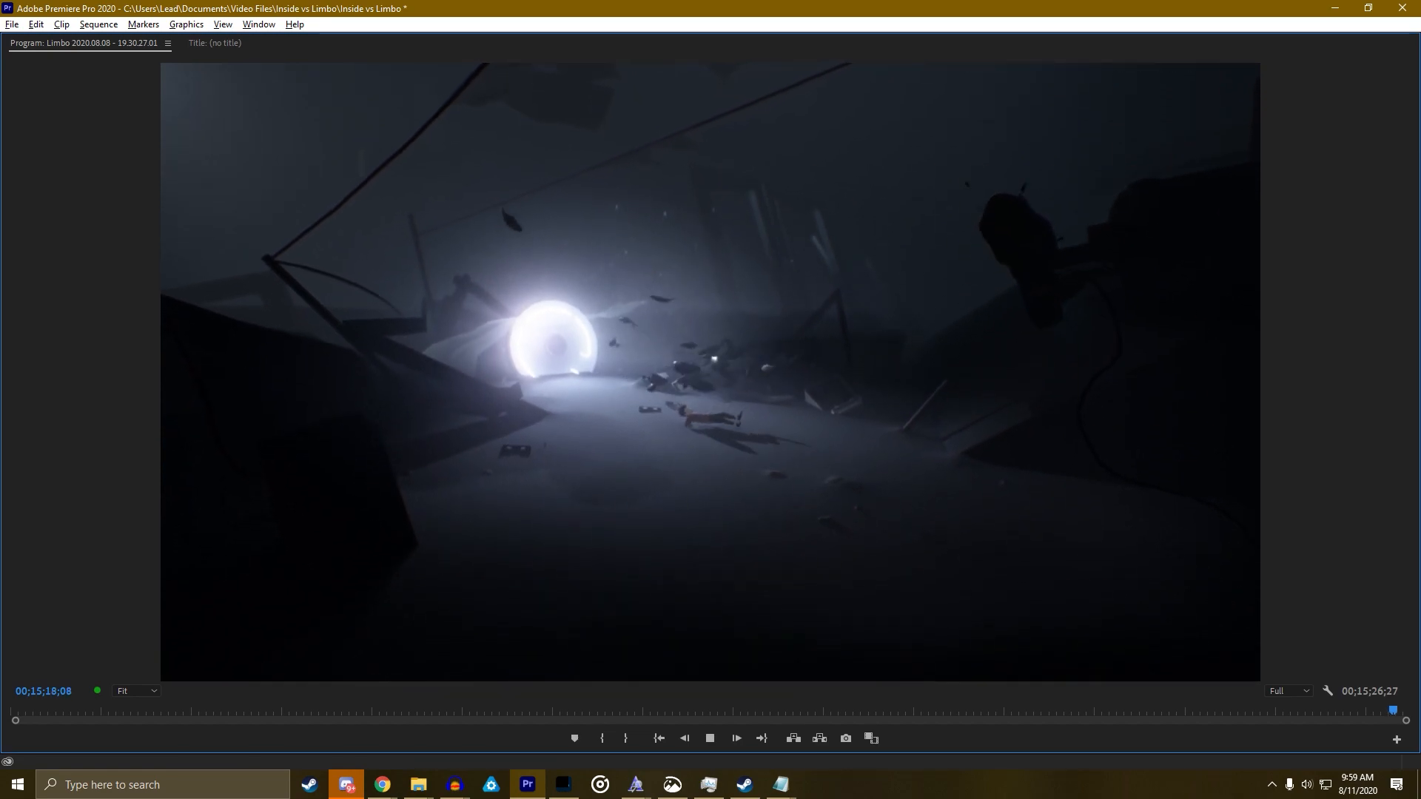
key(space)
key(grave)
click(999, 587)
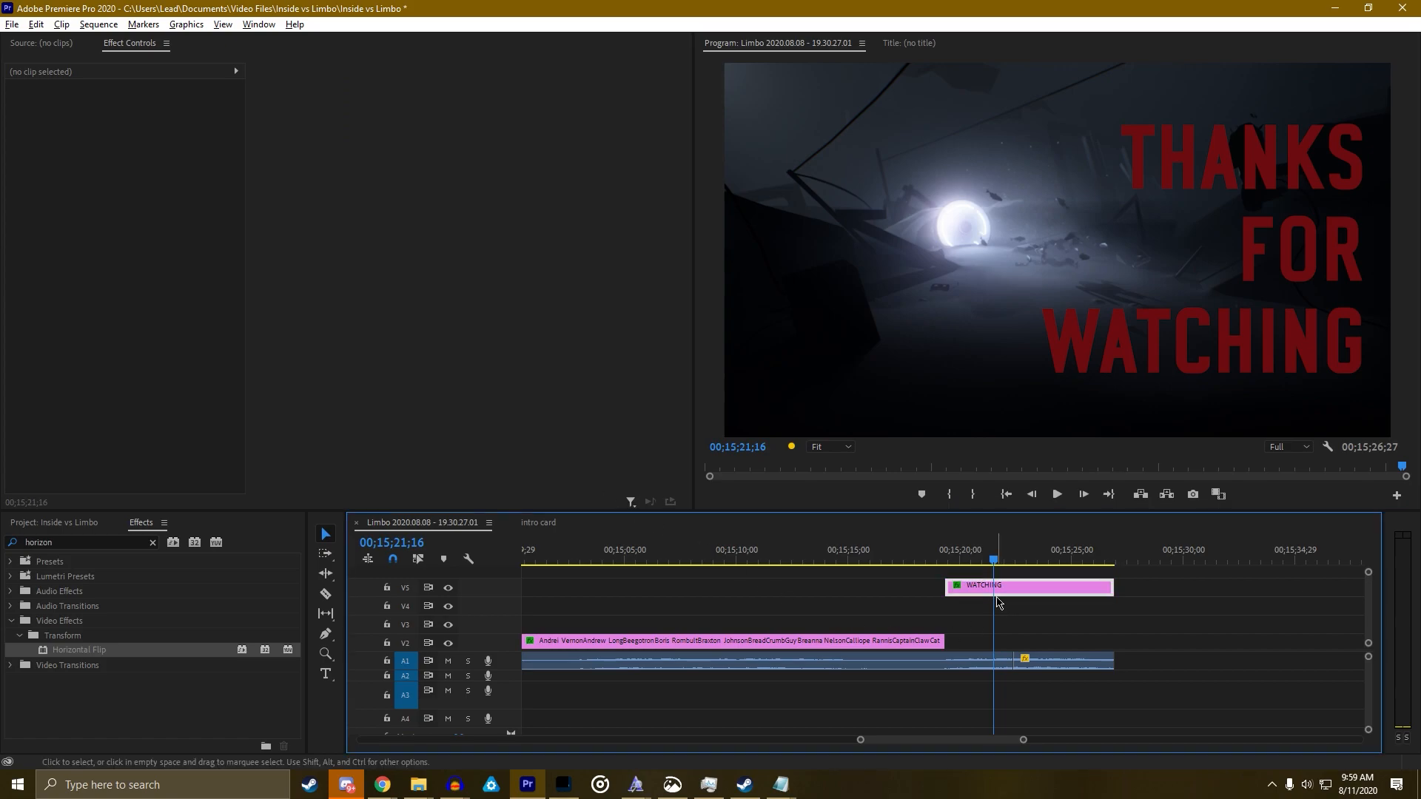
scroll(574, 406, down, 10)
scroll(569, 407, up, 5)
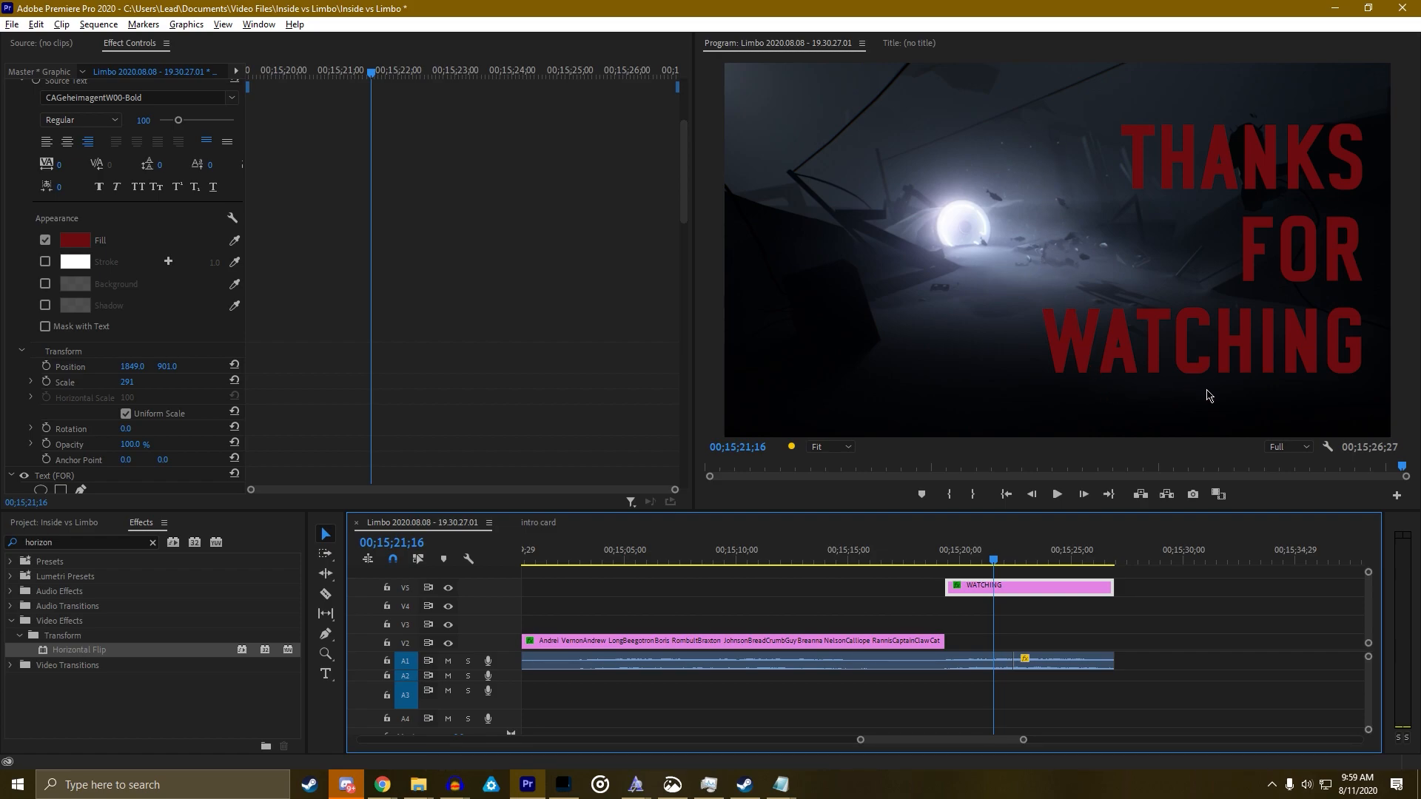
scroll(344, 367, down, 10)
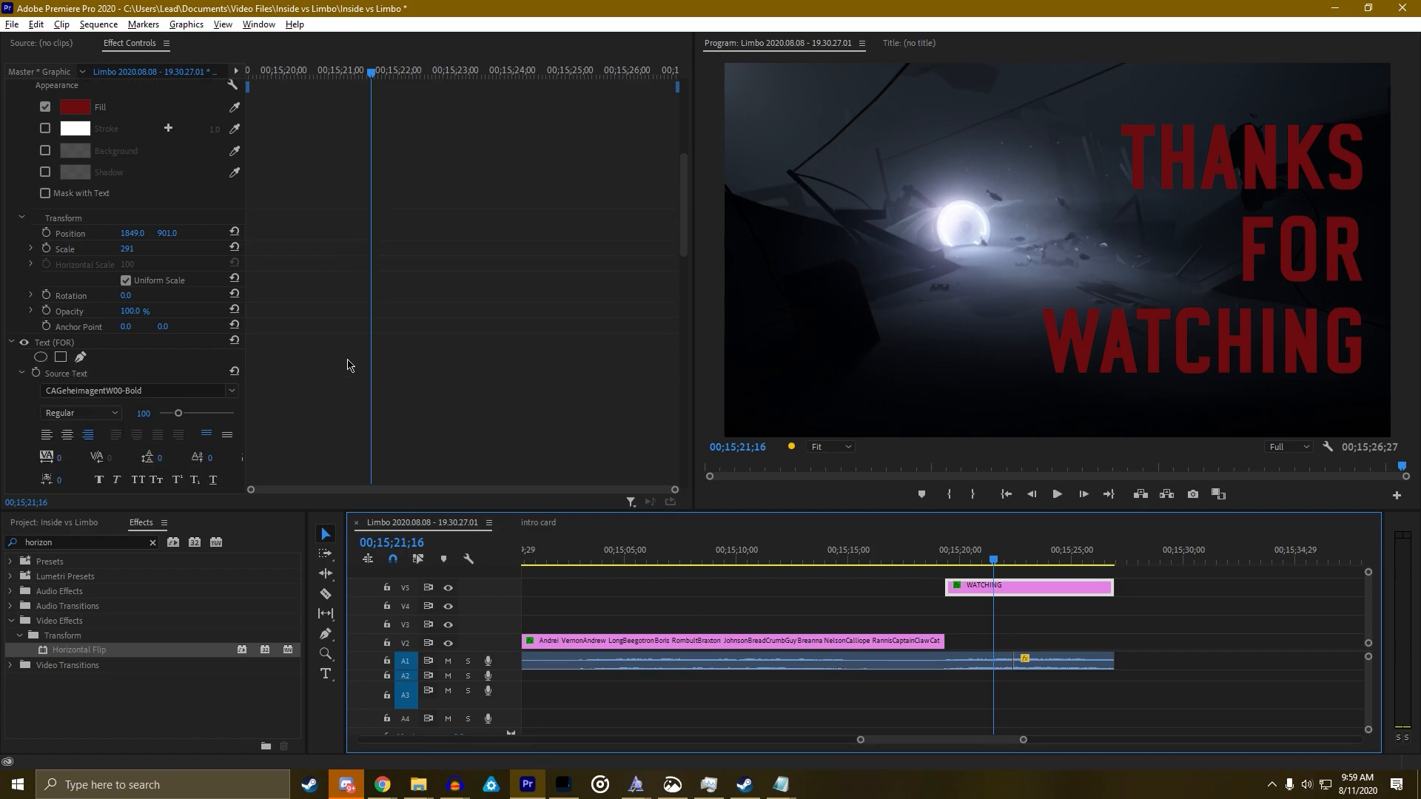
scroll(347, 362, down, 5)
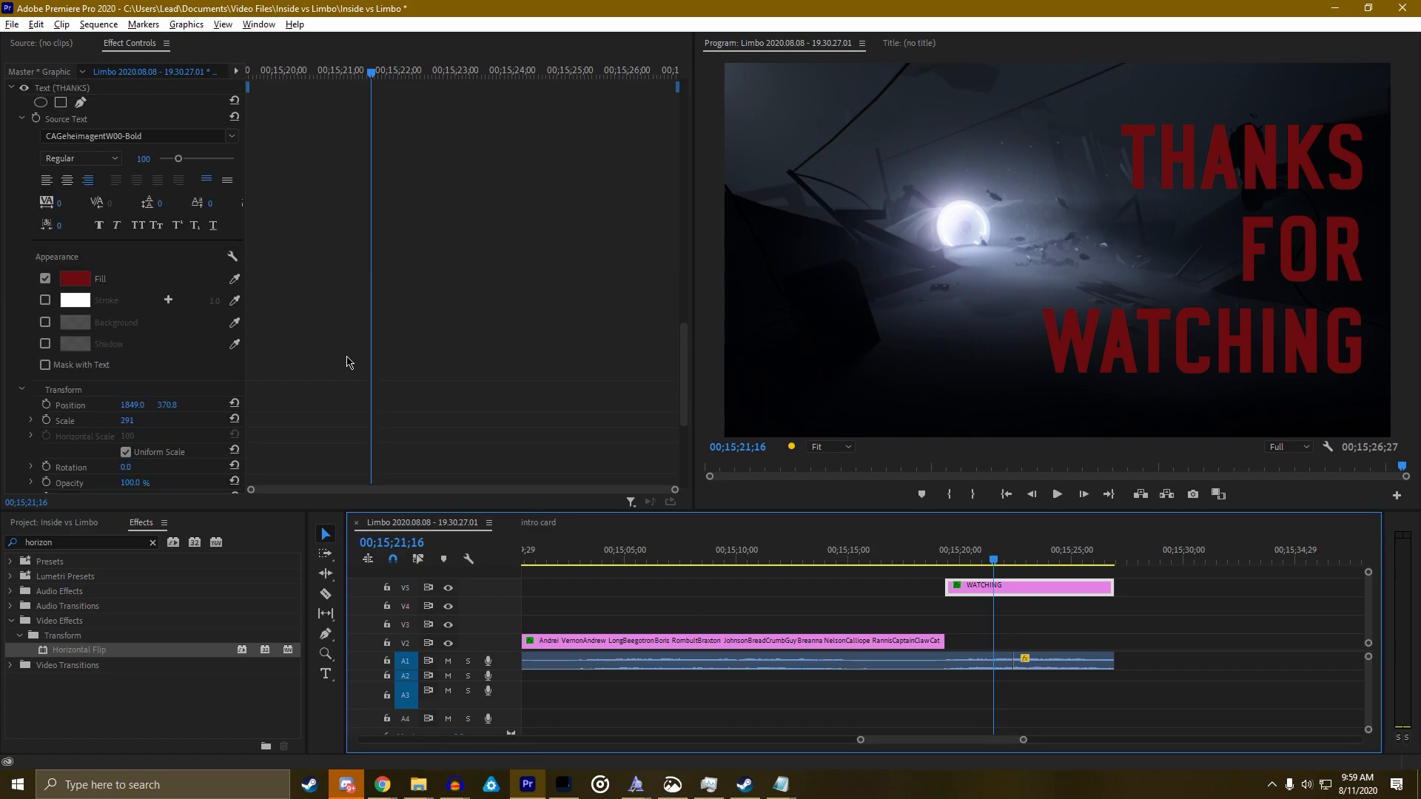
scroll(348, 296, down, 12)
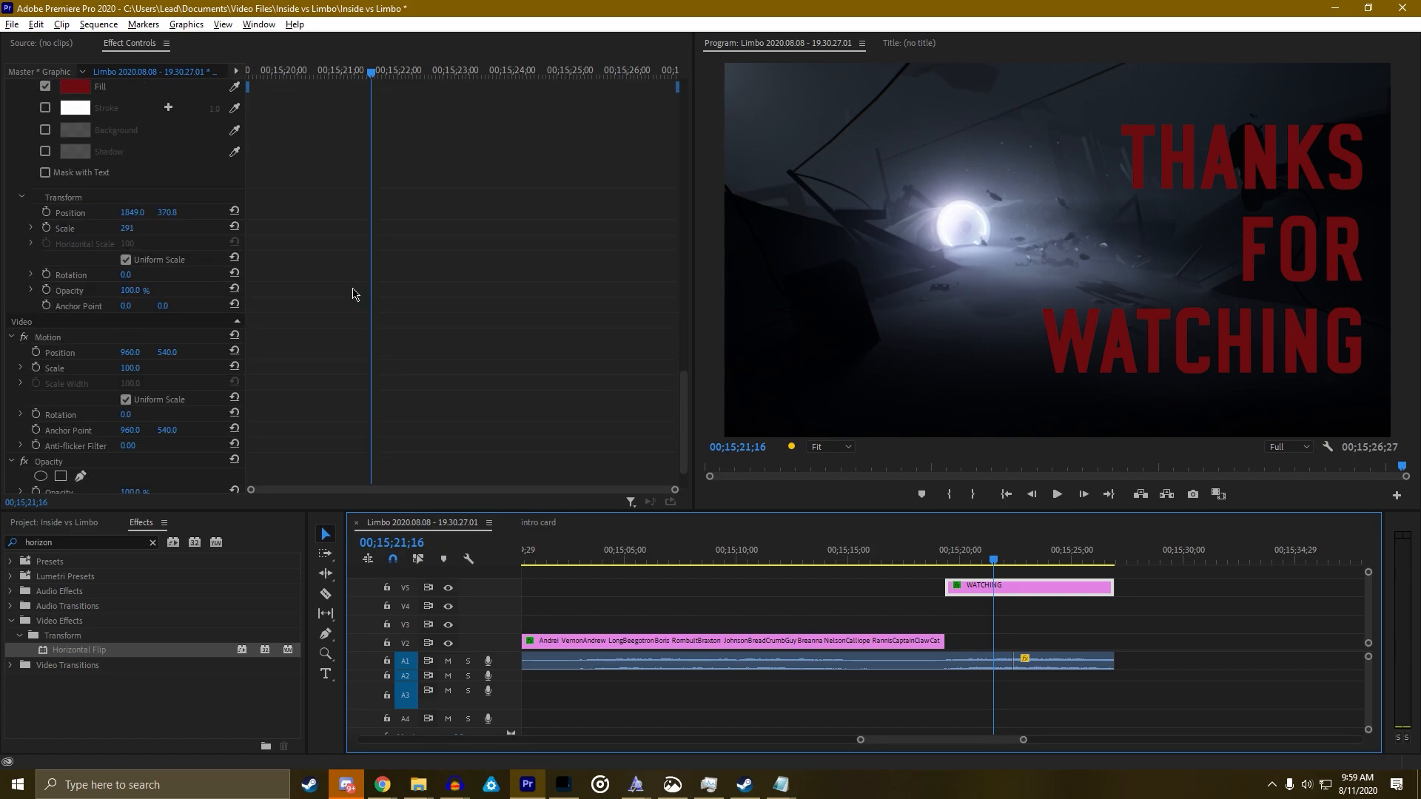
click(41, 423)
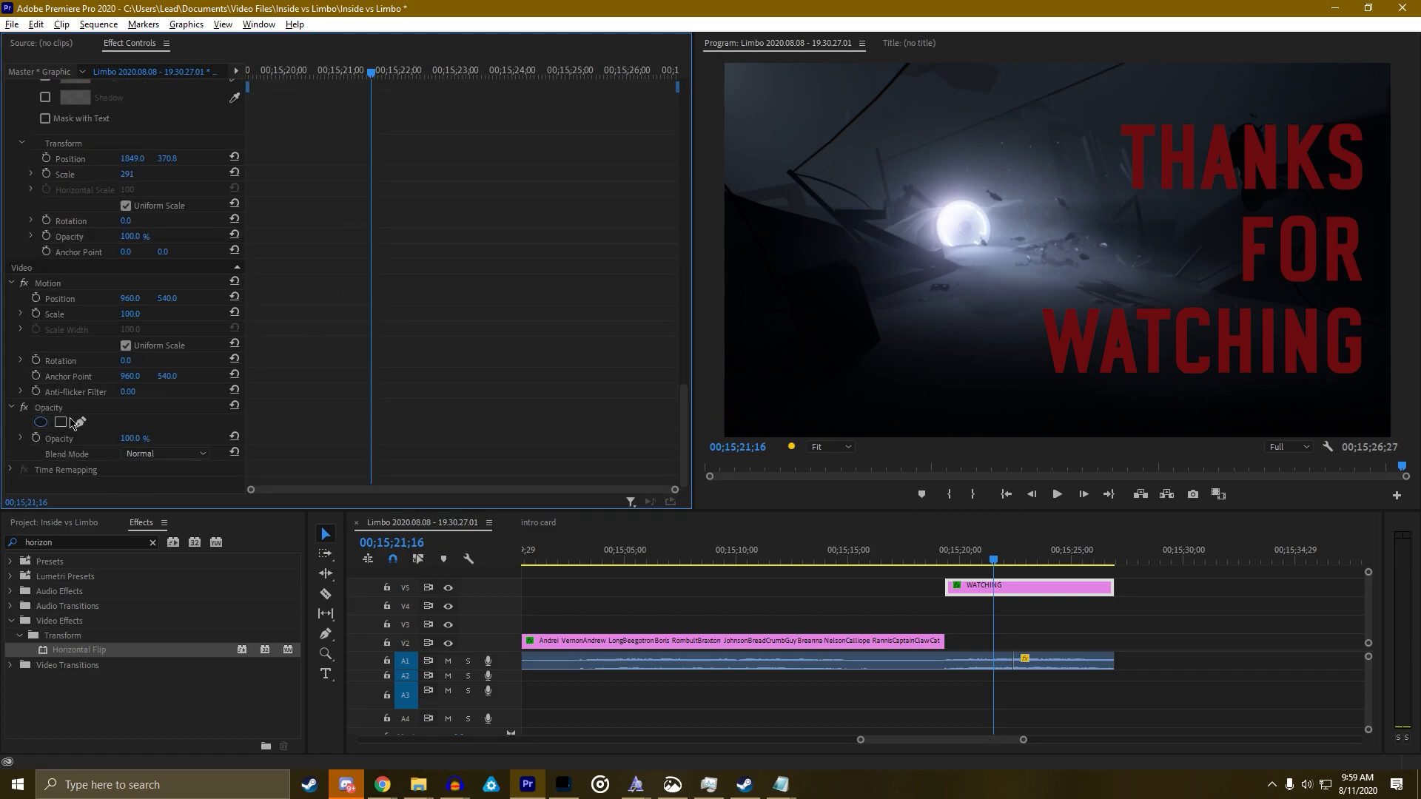
drag(1064, 251, 1340, 252)
drag(1282, 171, 1291, 143)
drag(1120, 345, 1122, 456)
drag(1104, 261, 1175, 514)
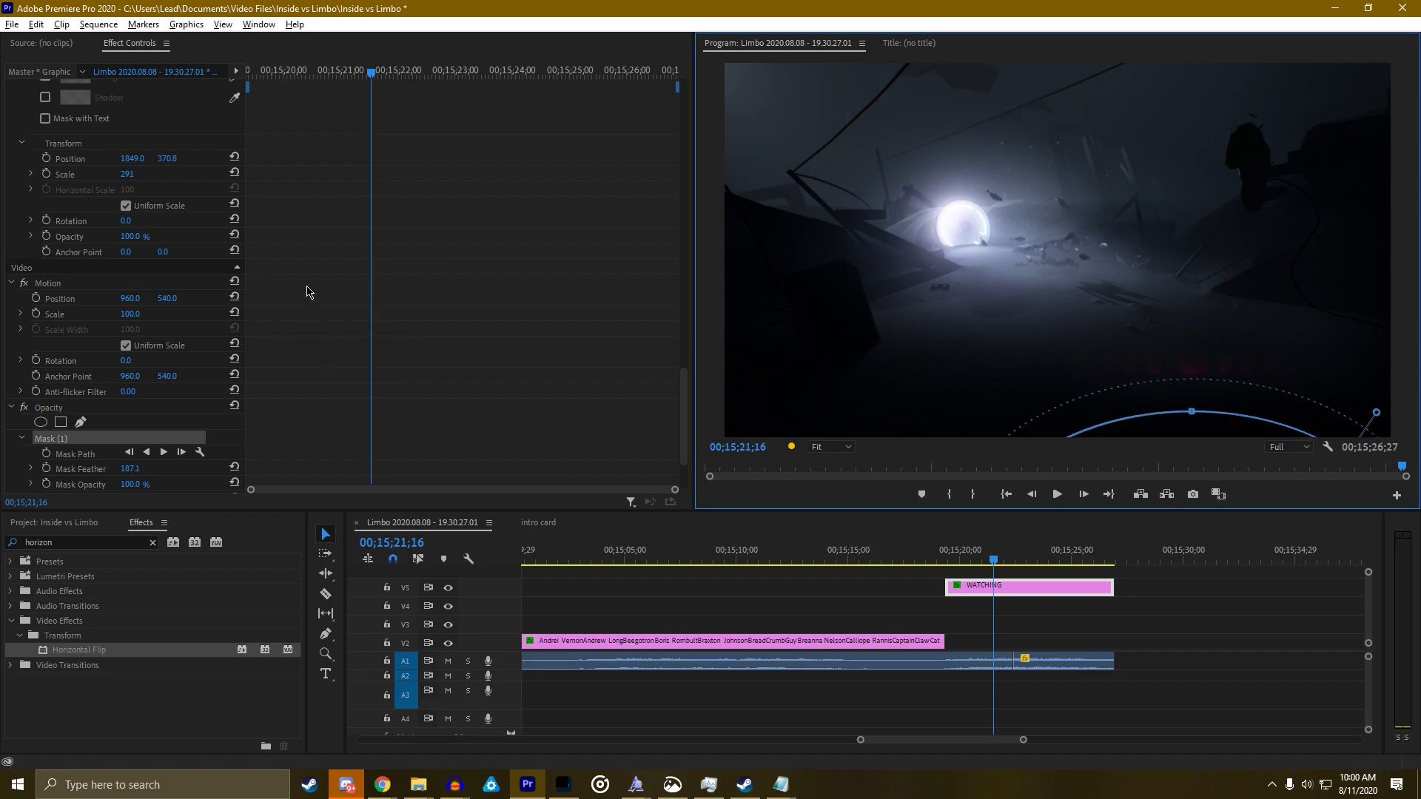
click(47, 452)
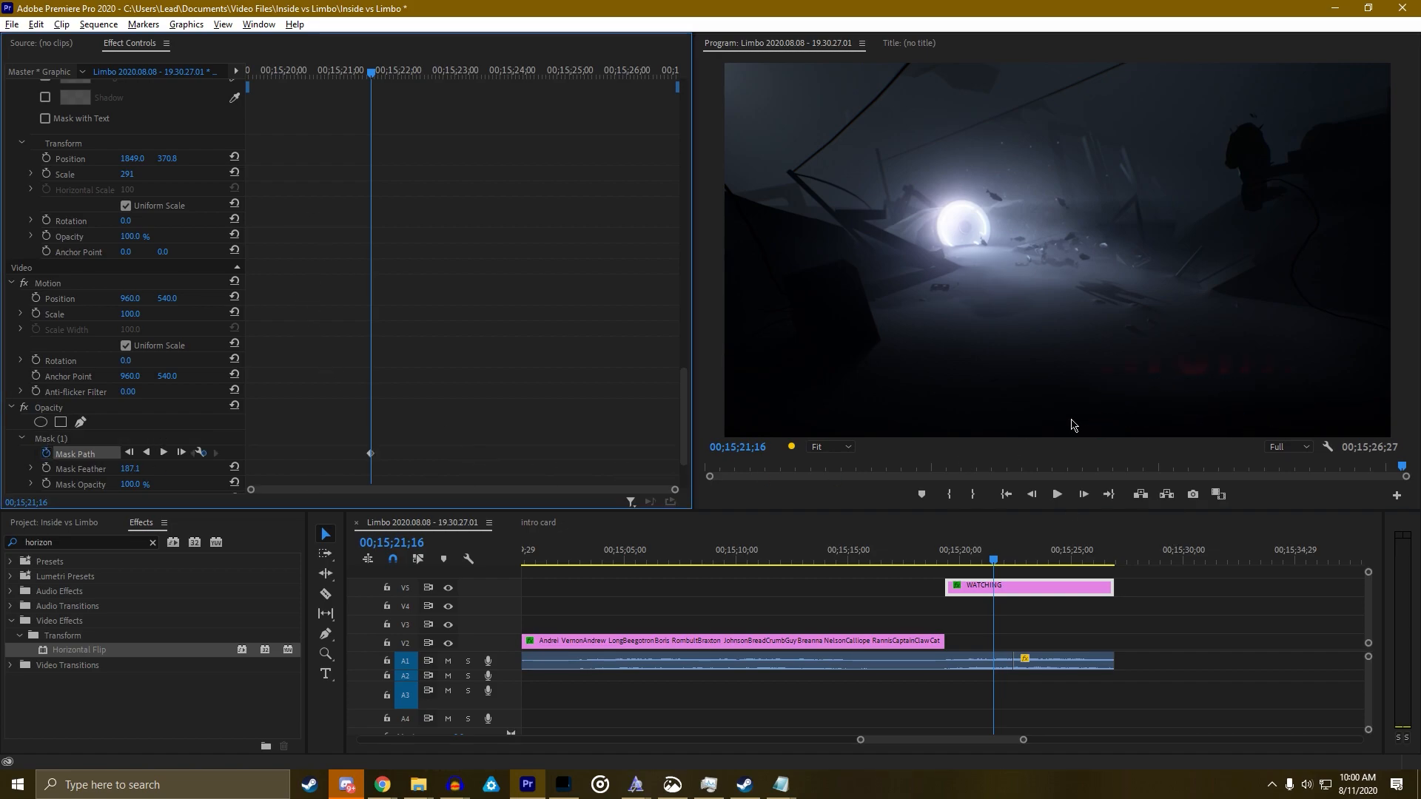
click(65, 440)
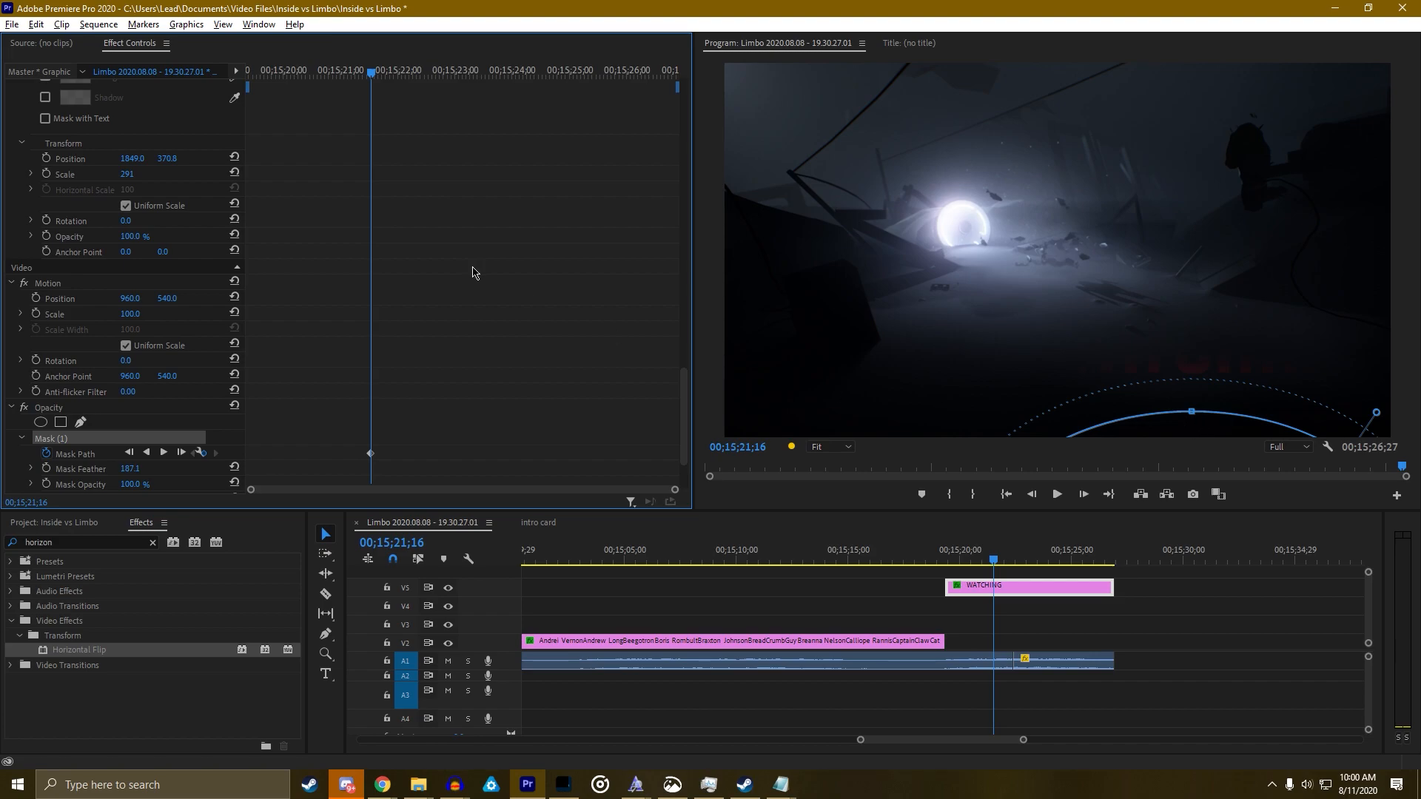
click(291, 72)
click(1162, 460)
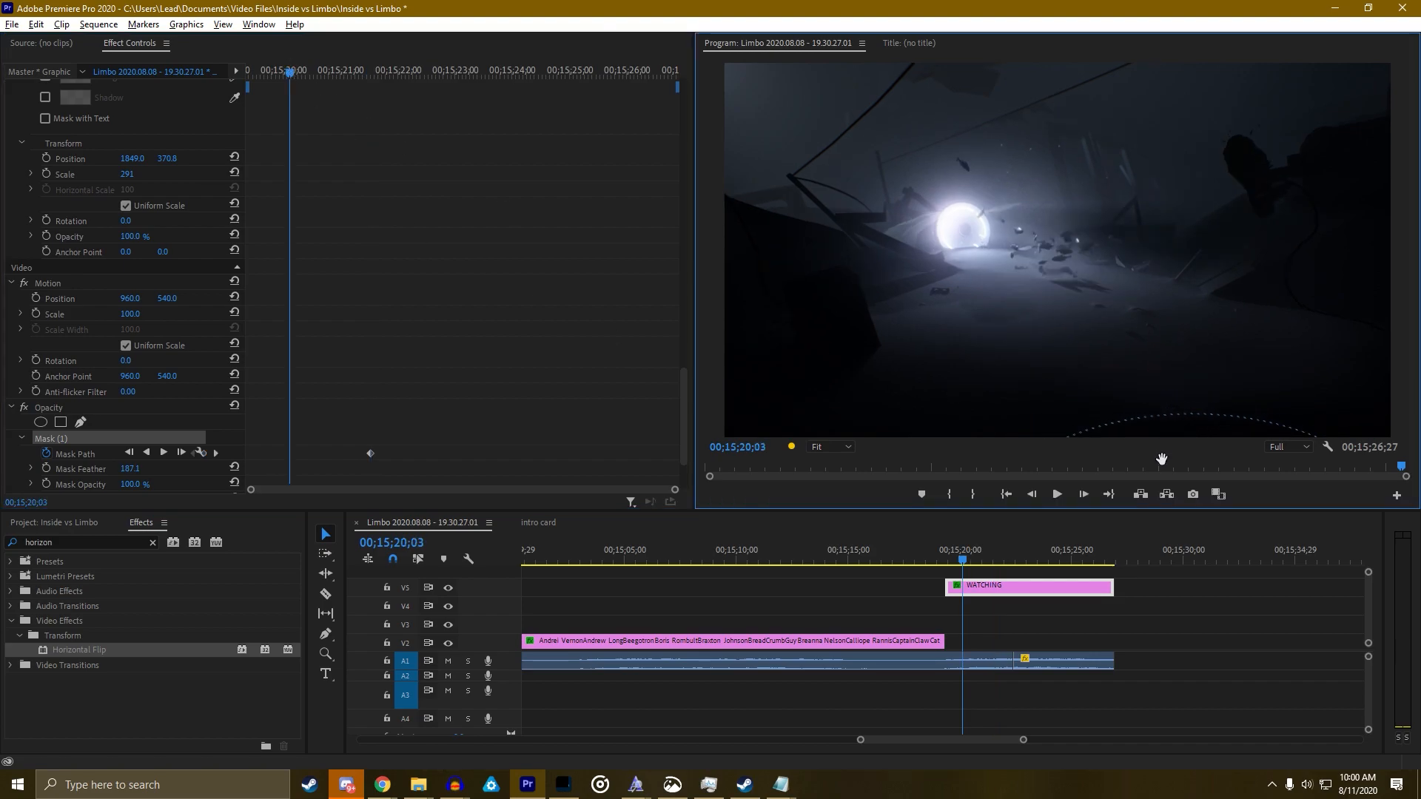
click(215, 453)
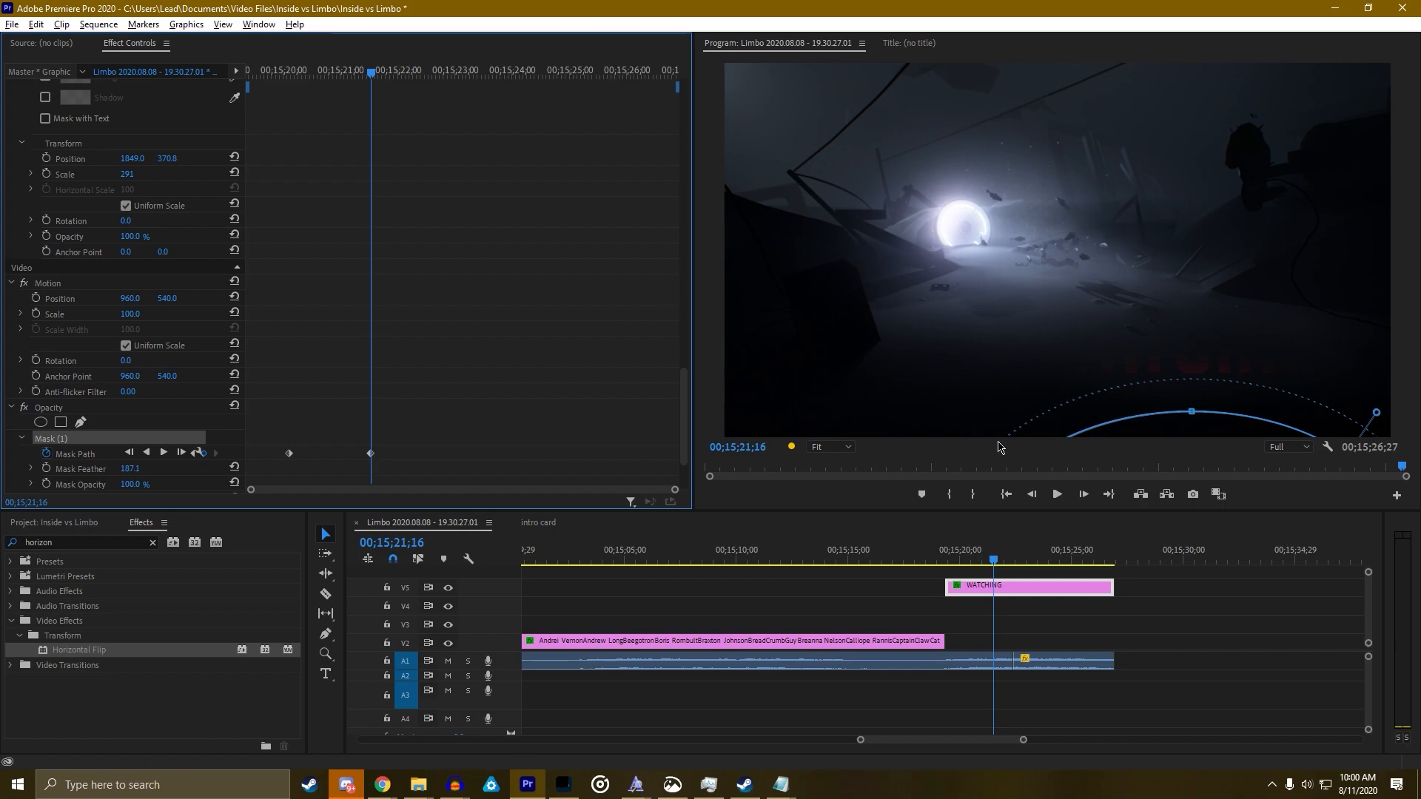
Play the title reveal and move the ending mask keyframe earlier to 00;15;20;13
click(944, 549)
key(space)
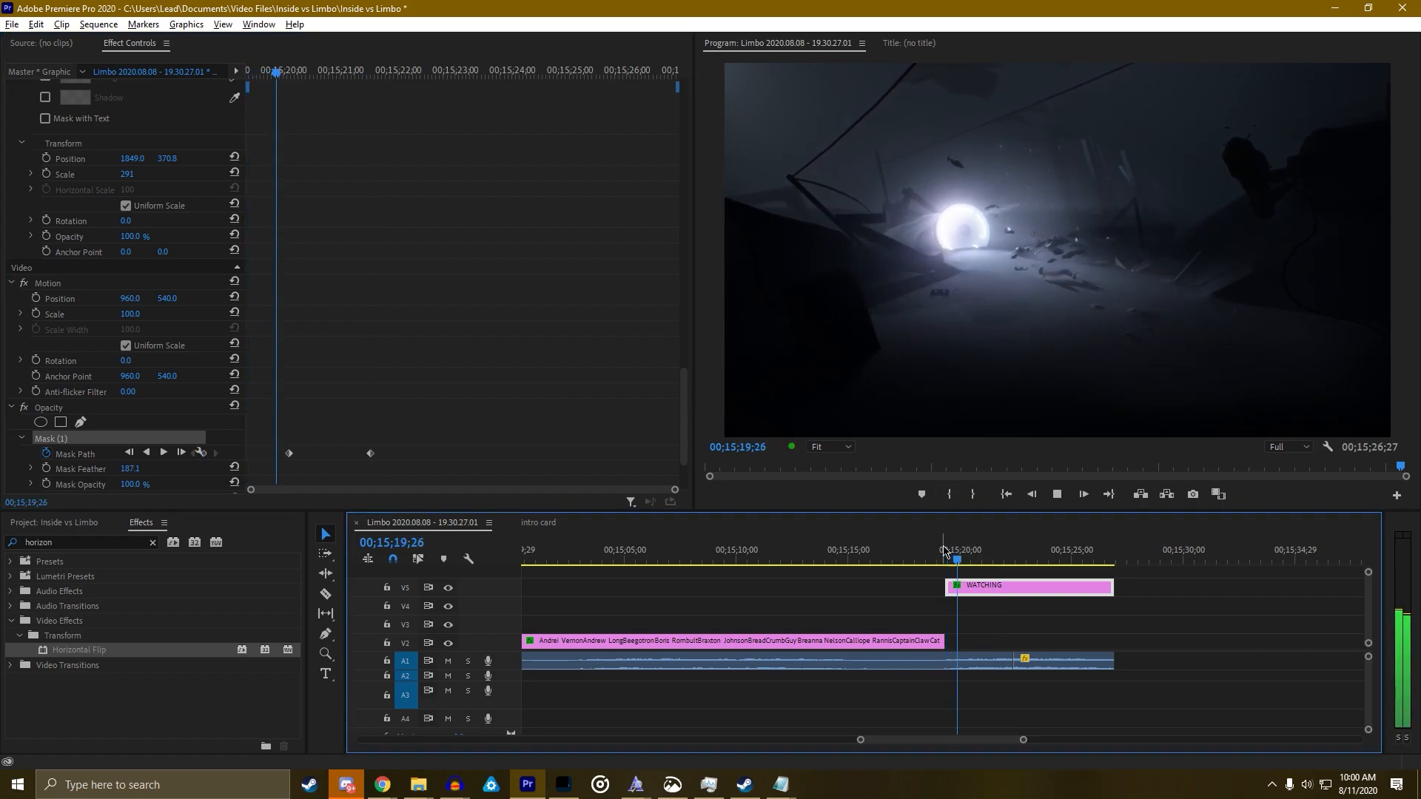
key(space)
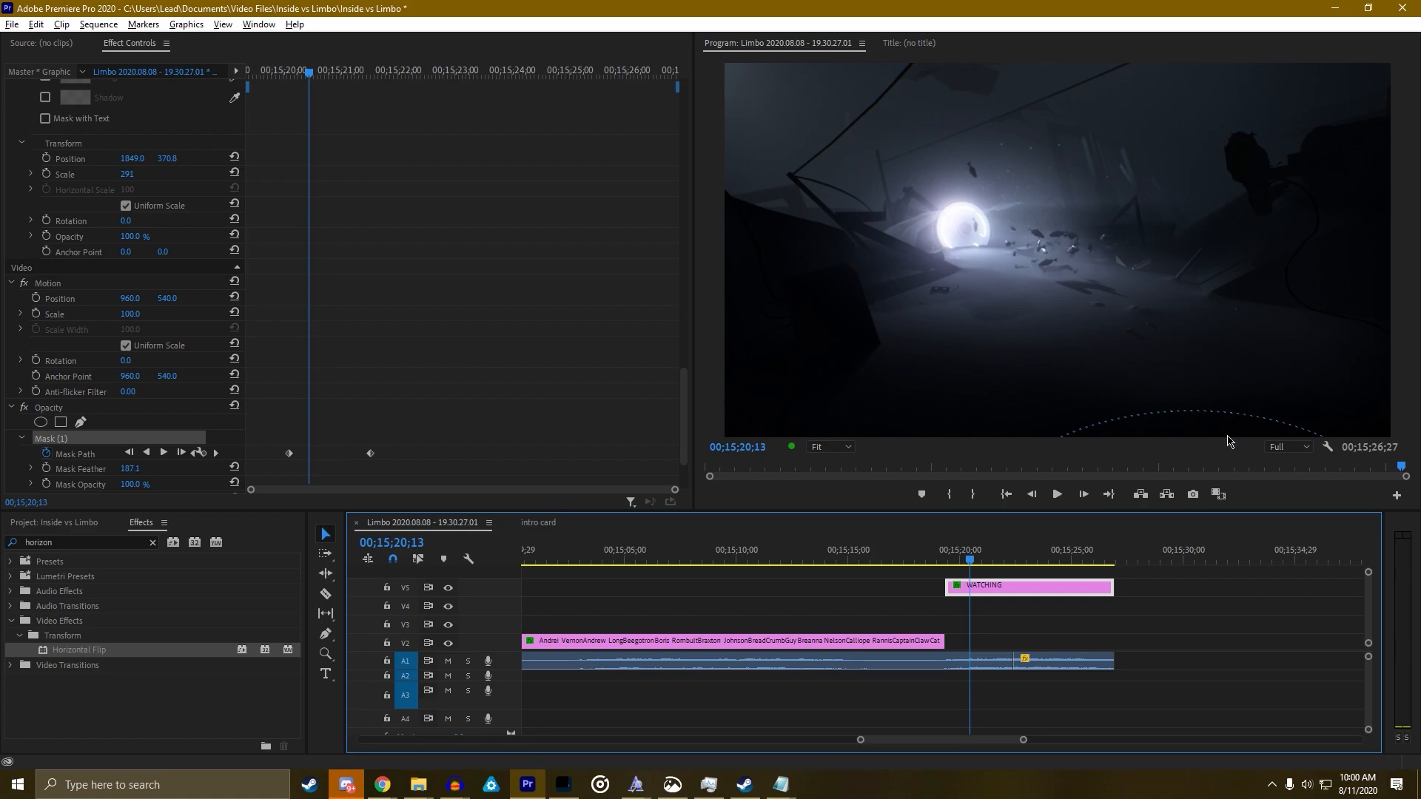
drag(370, 452, 309, 453)
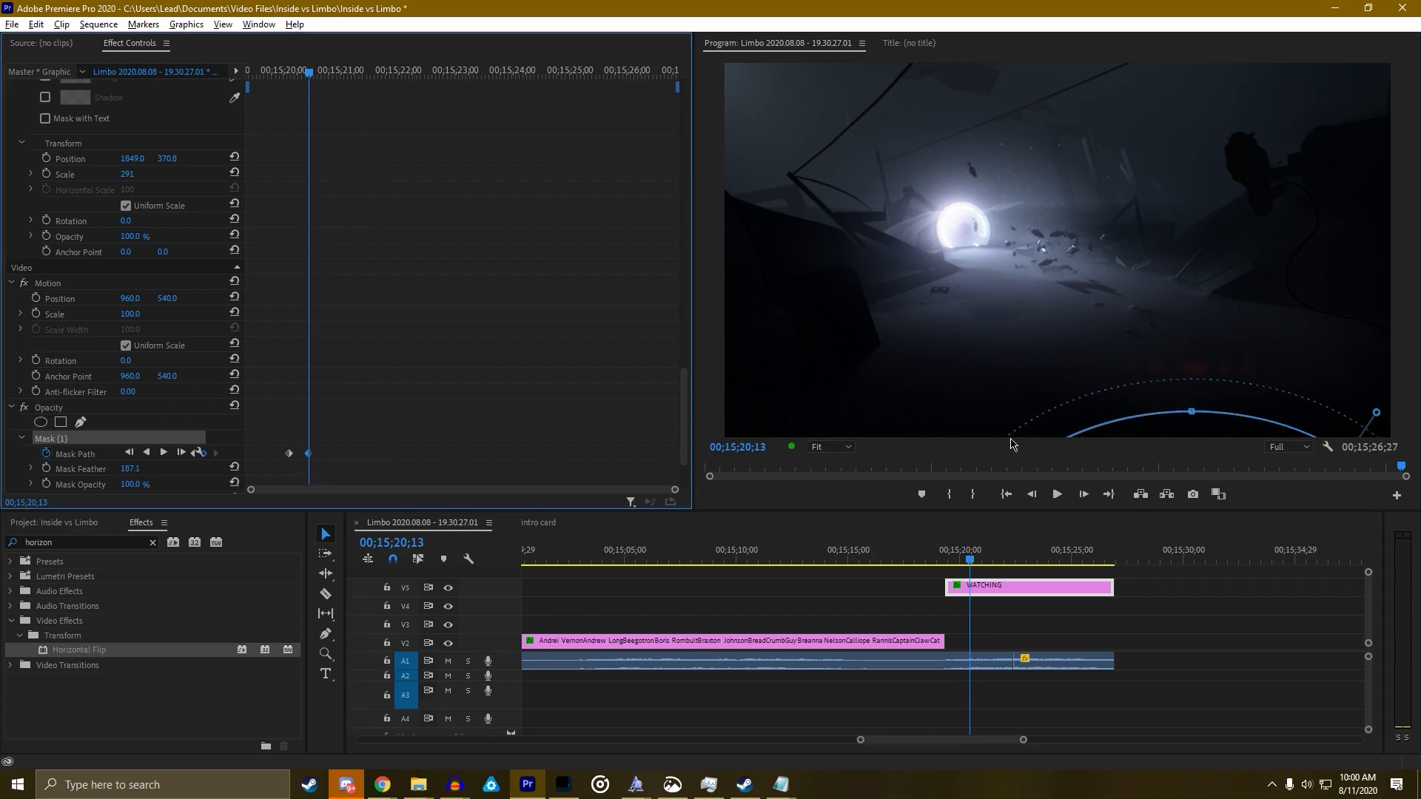
Move the mask up over the title and stretch it past the frame edges on all sides
drag(1184, 427, 1170, 135)
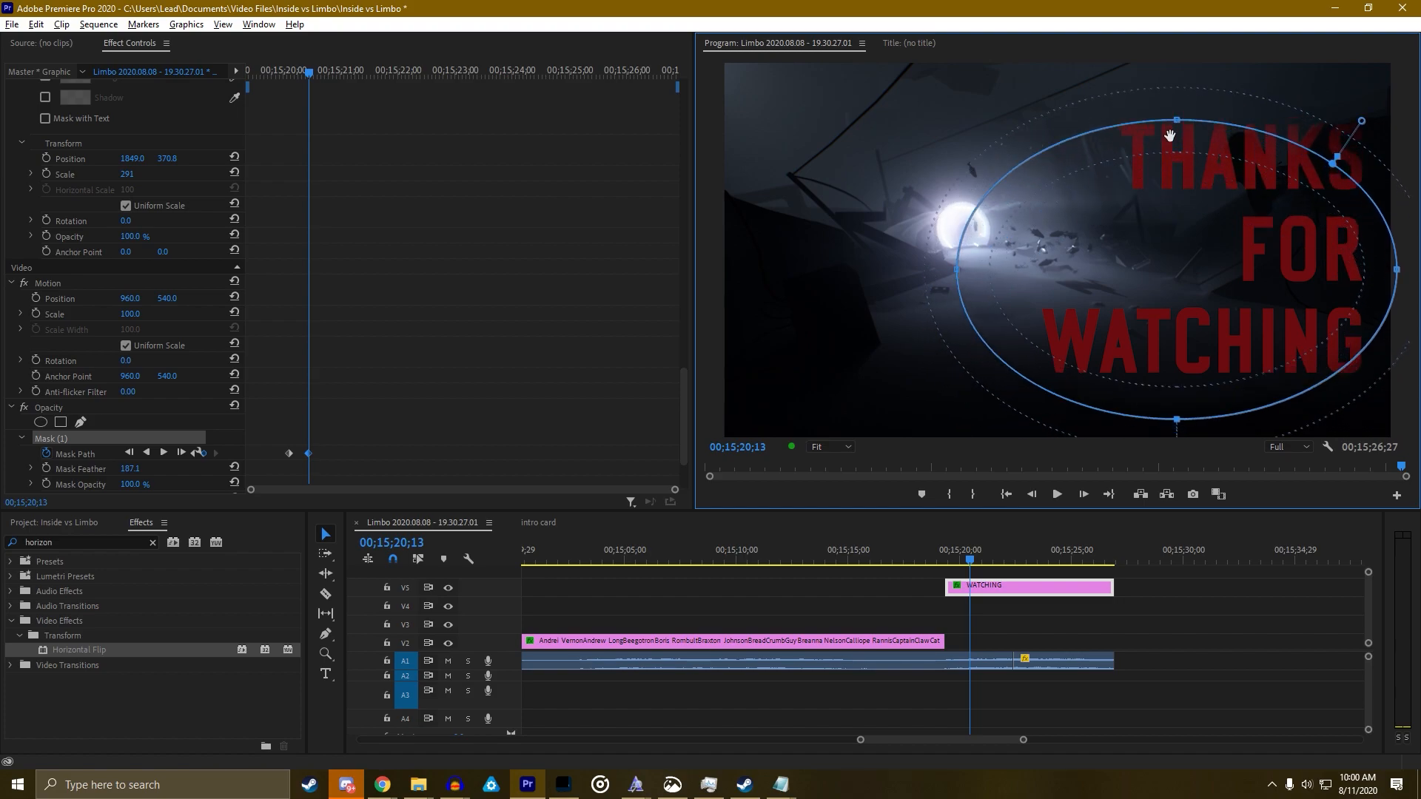
drag(1398, 273, 1417, 273)
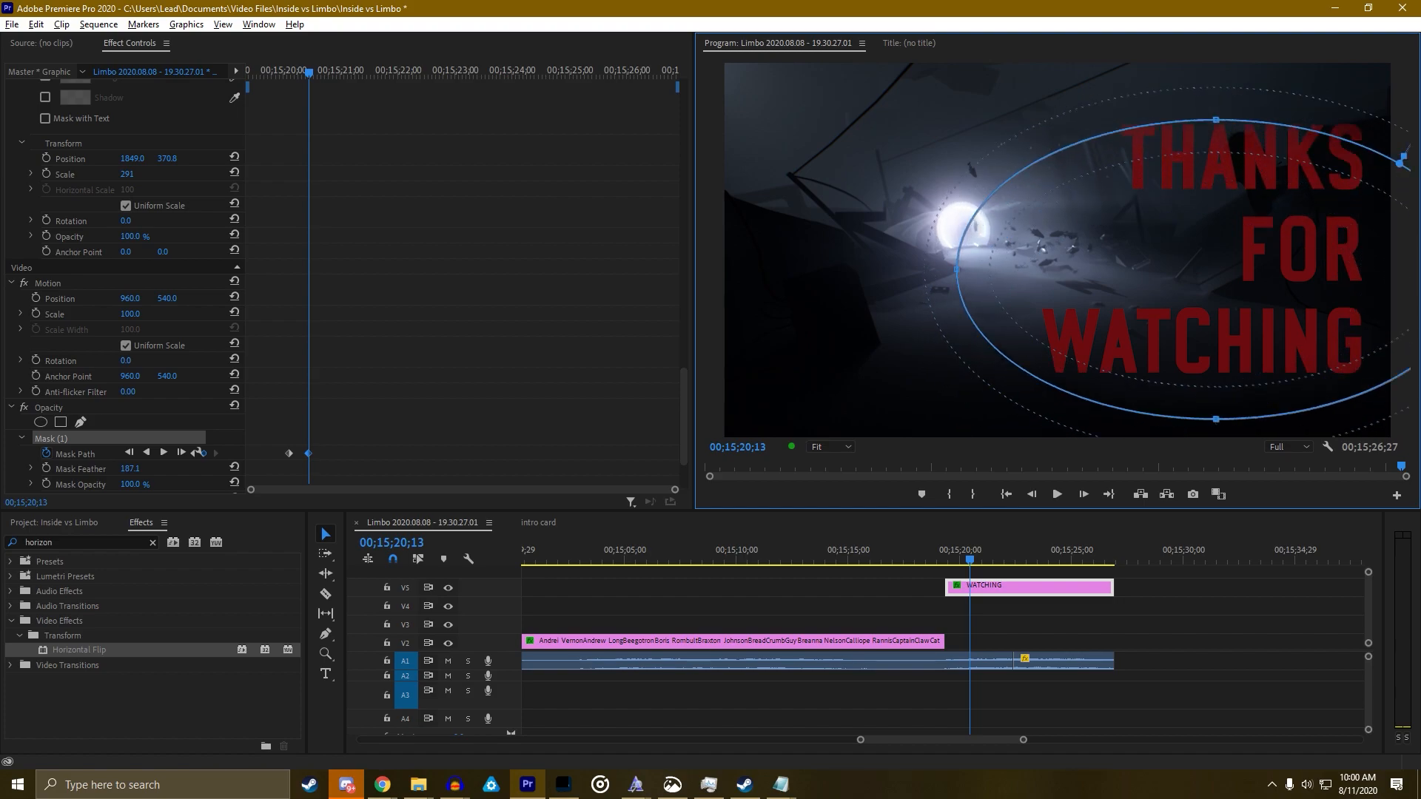
drag(1241, 420, 1241, 443)
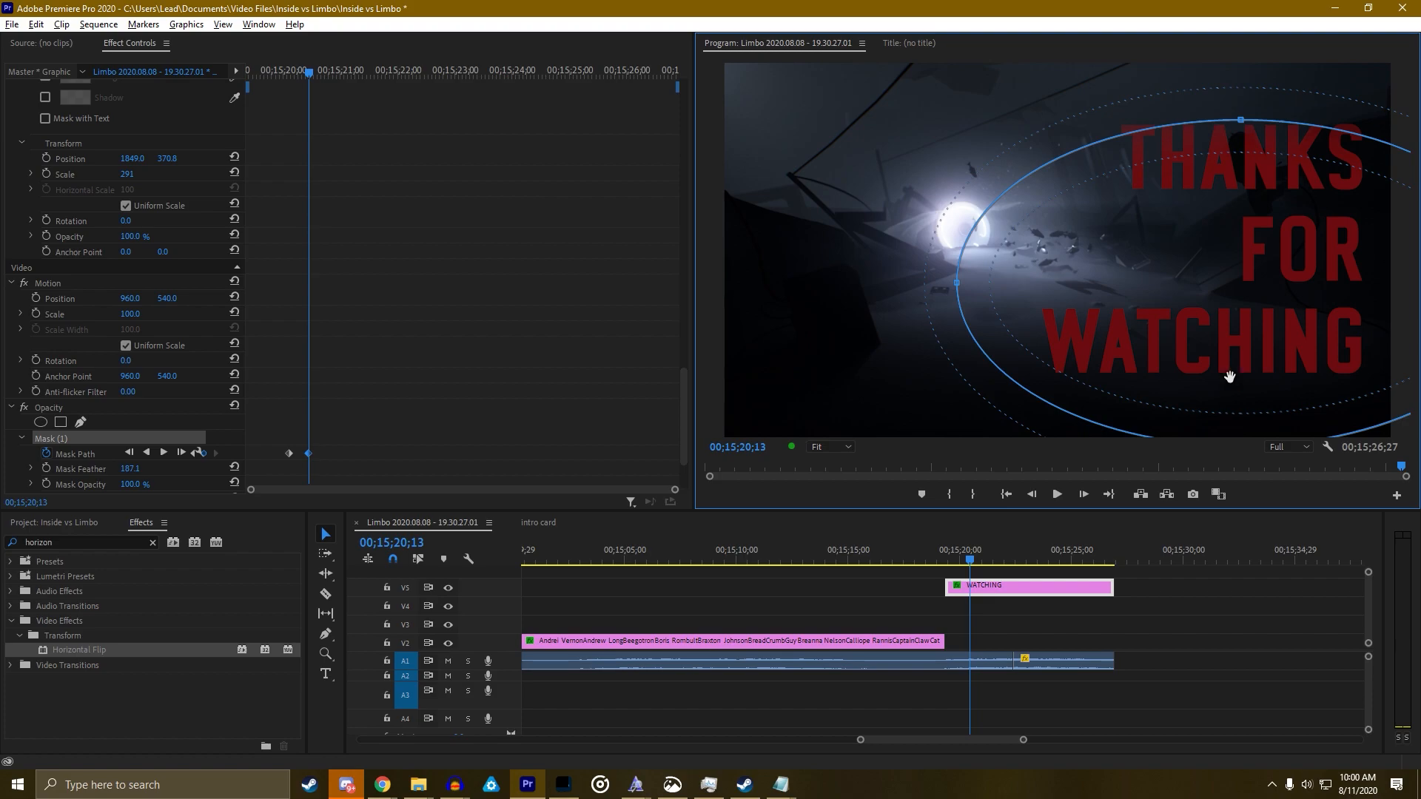
drag(1241, 129, 1235, 47)
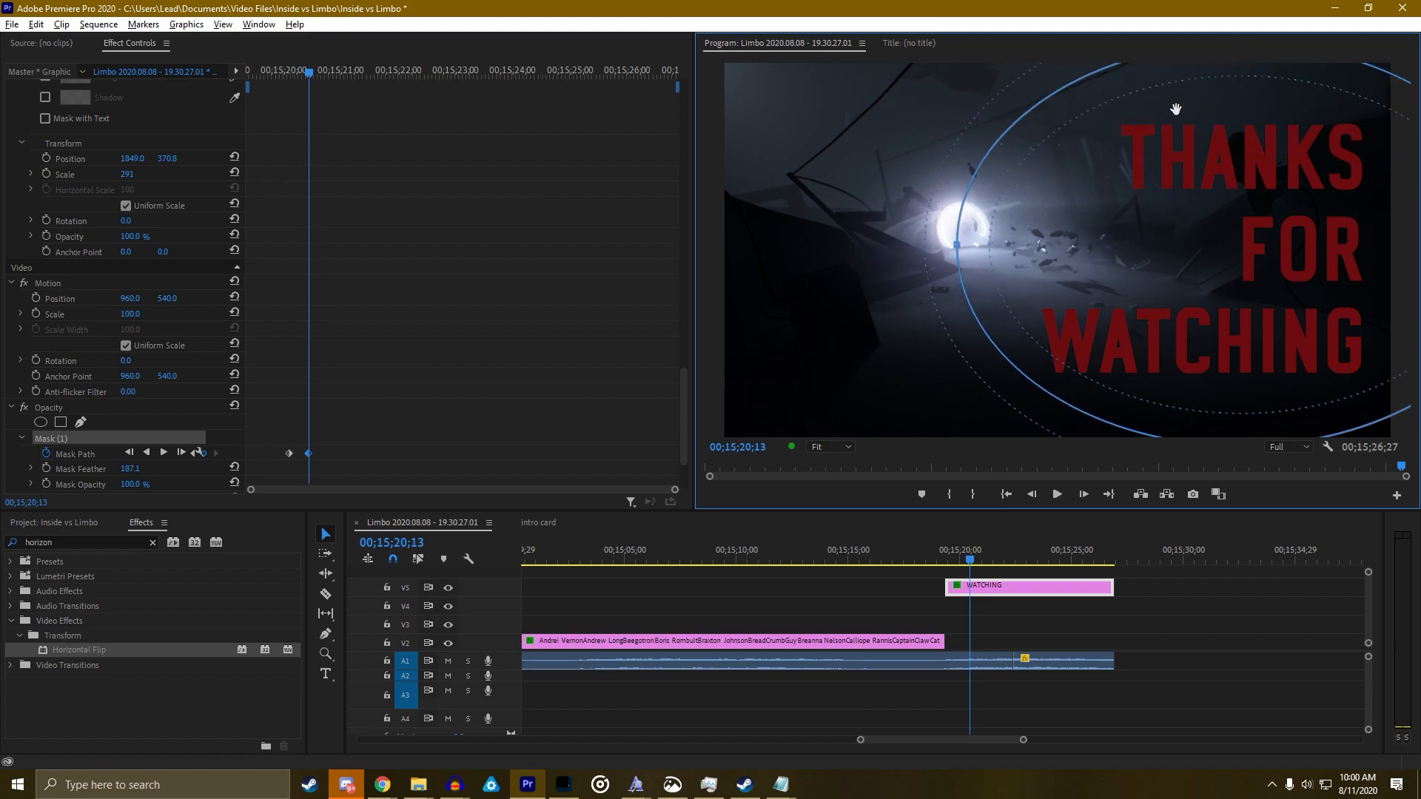
drag(955, 245, 855, 246)
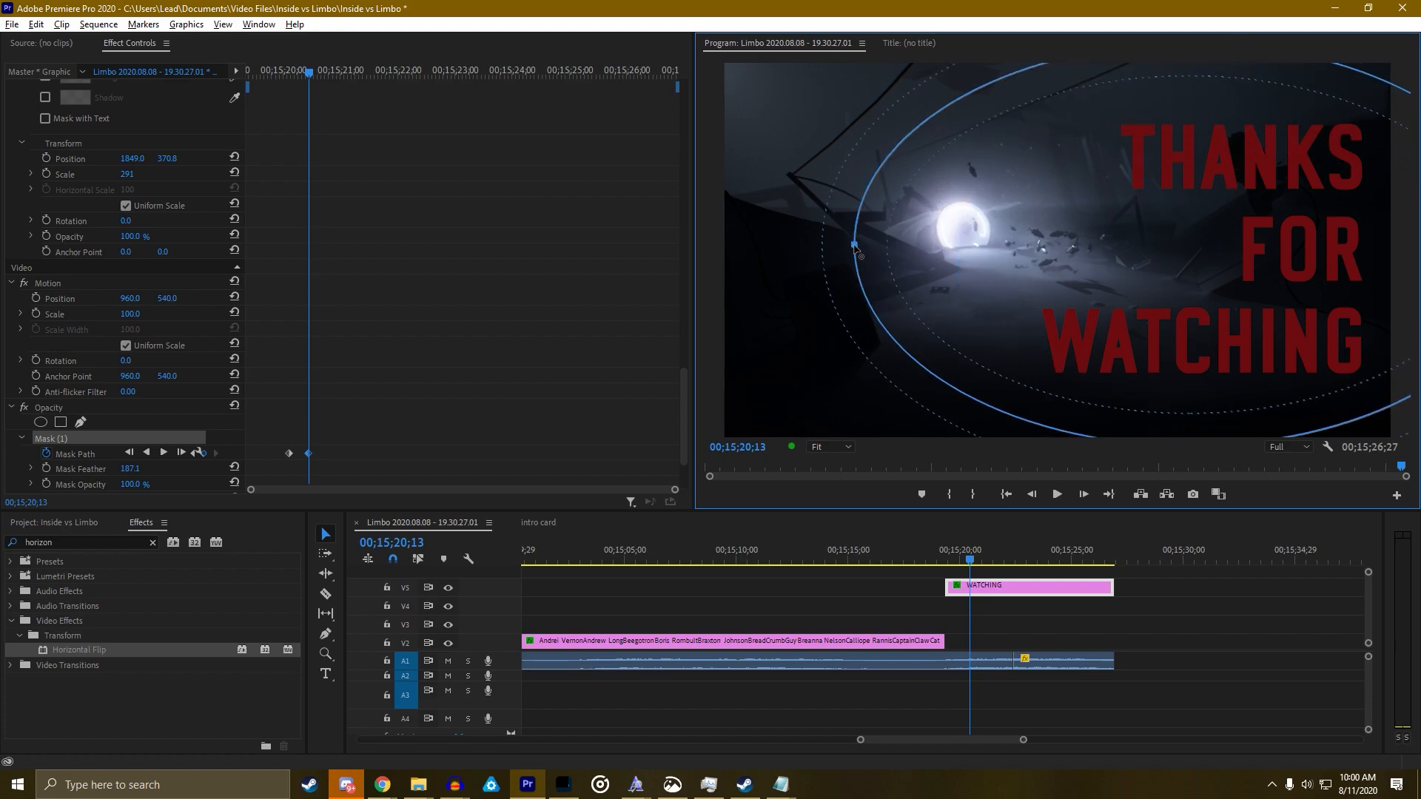
Replay the mask animation and pull the ending mask's top point down and right
click(194, 454)
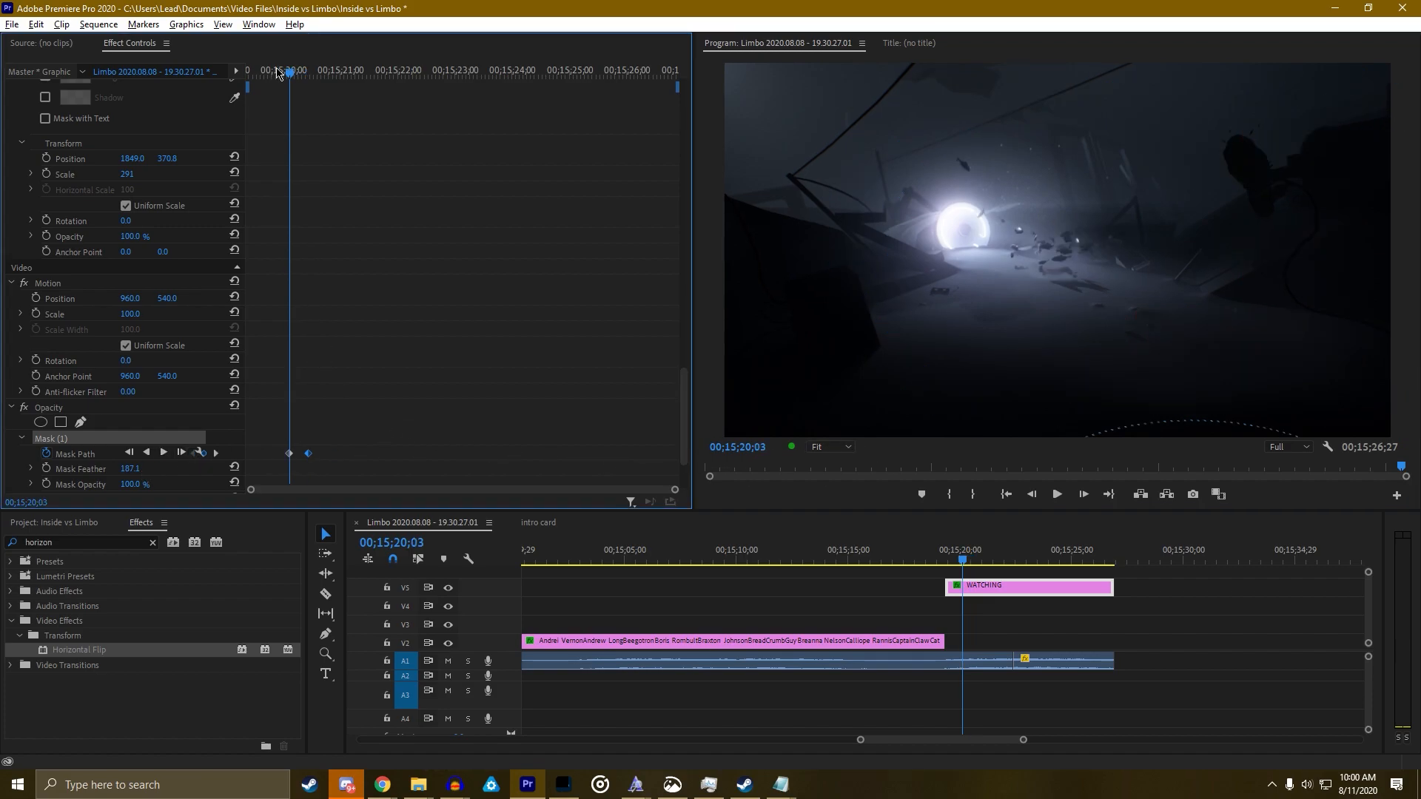
key(space)
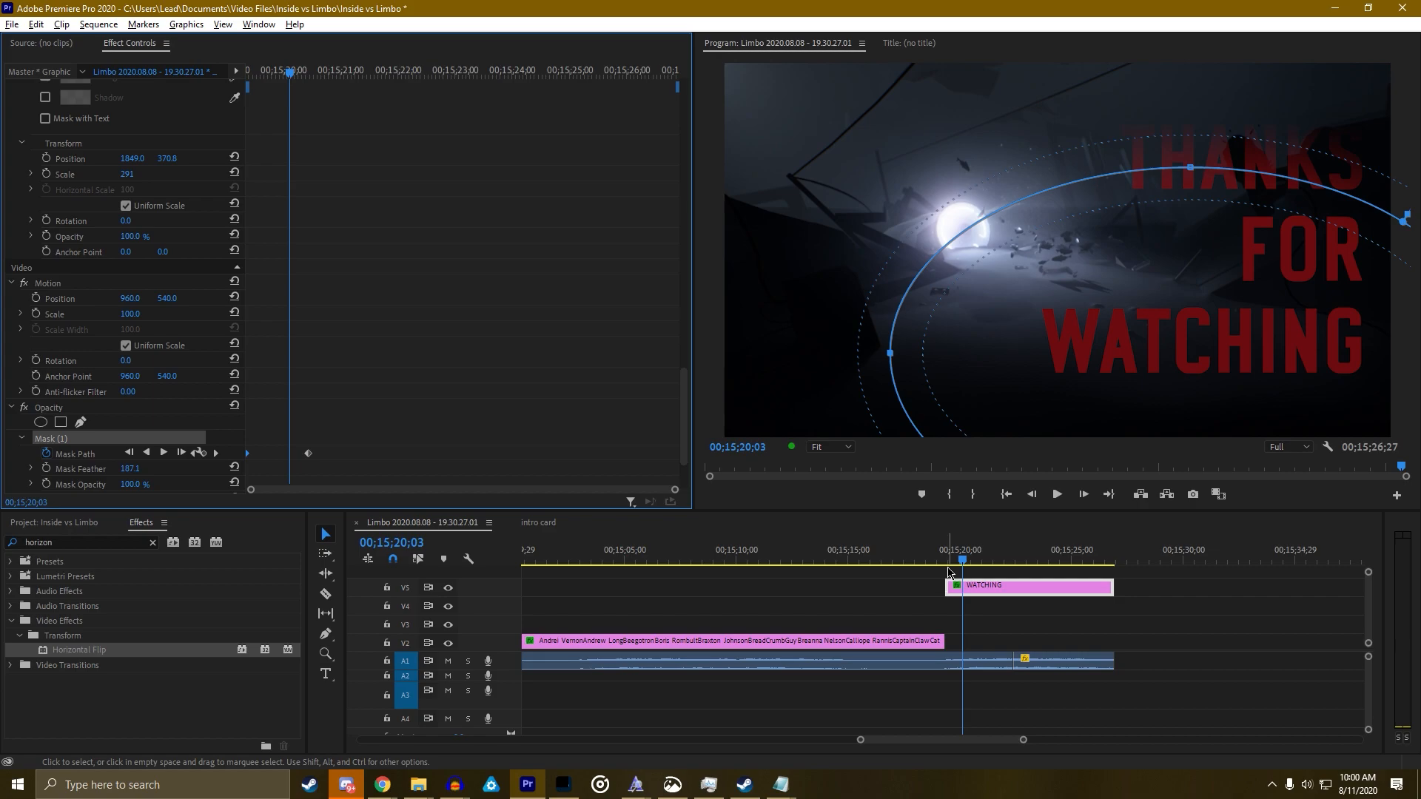
click(929, 561)
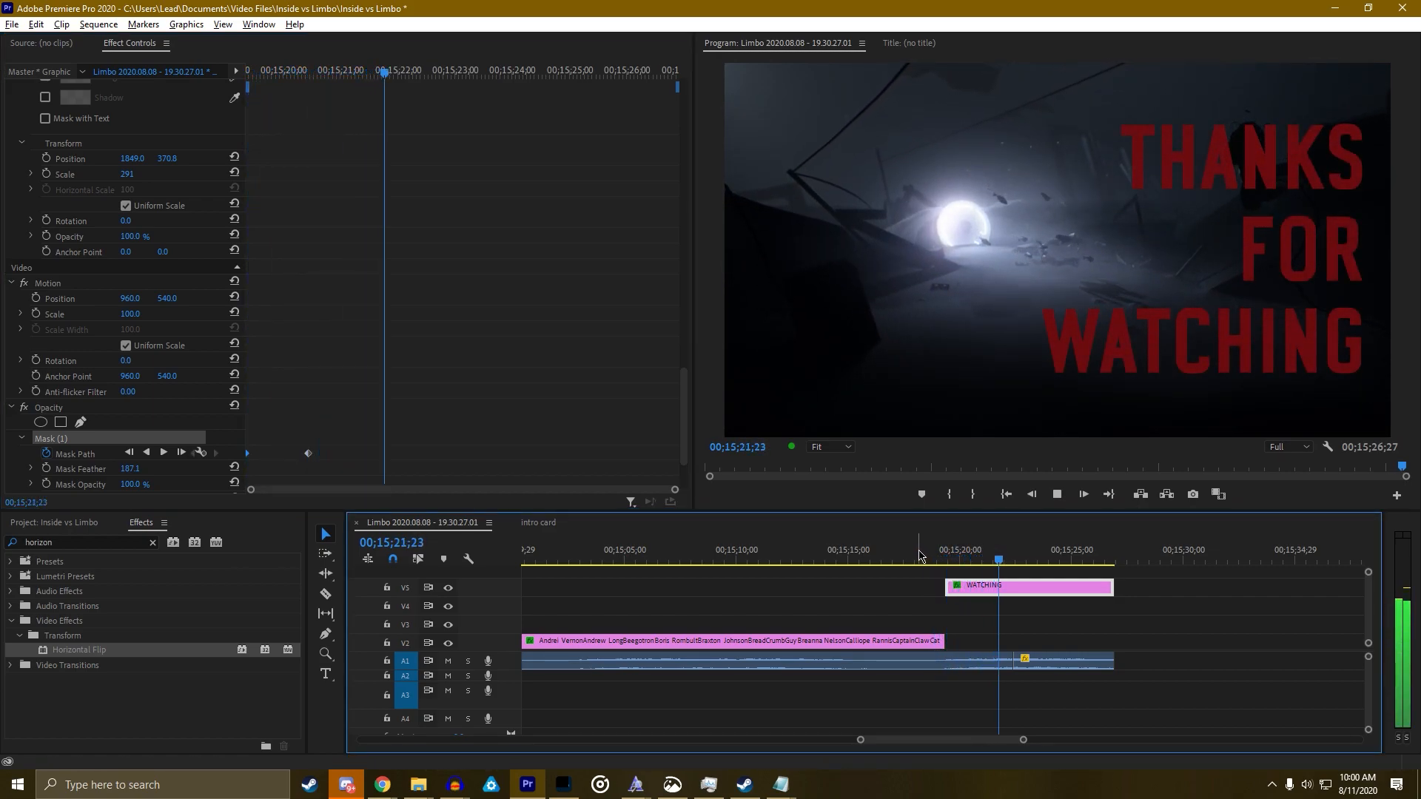
key(space)
click(193, 453)
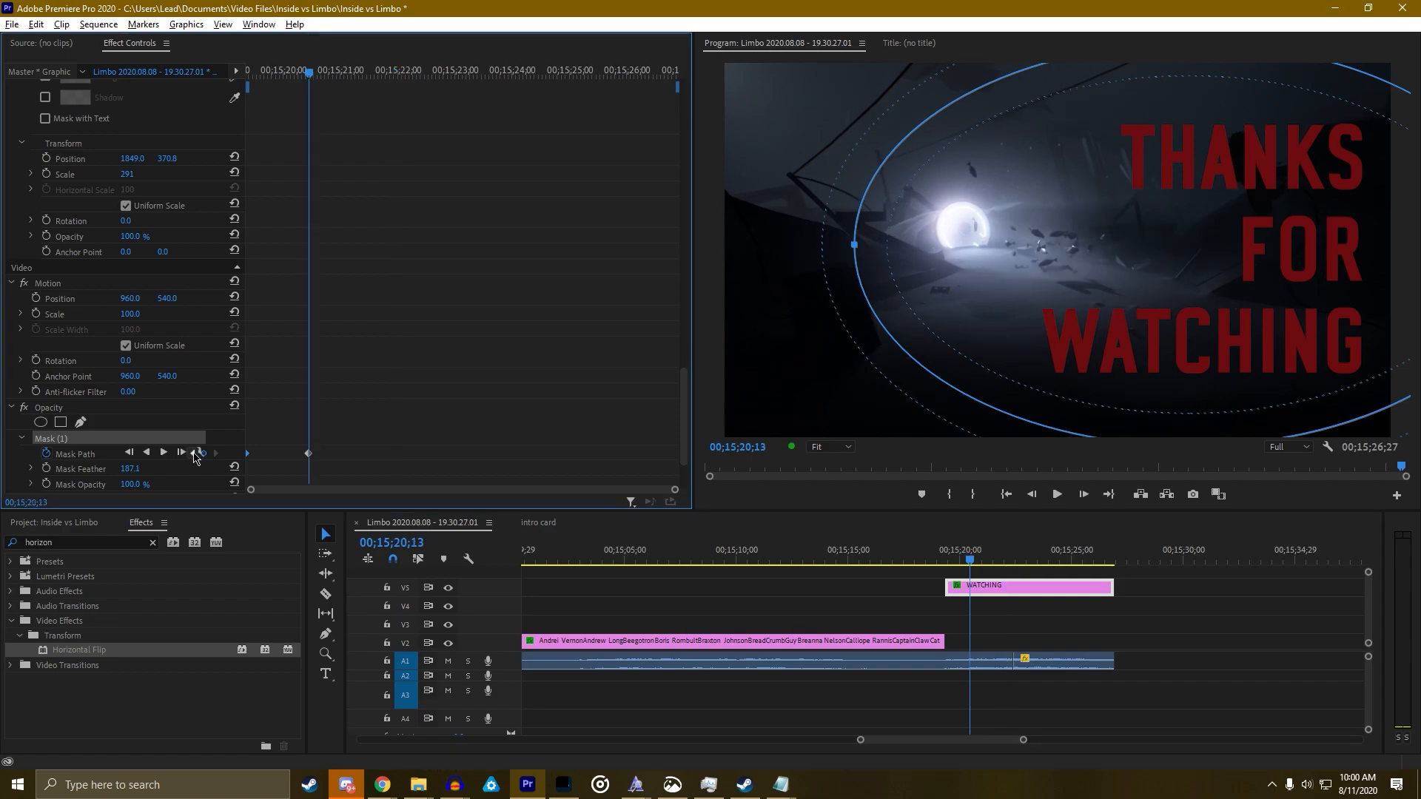
drag(965, 96, 1014, 156)
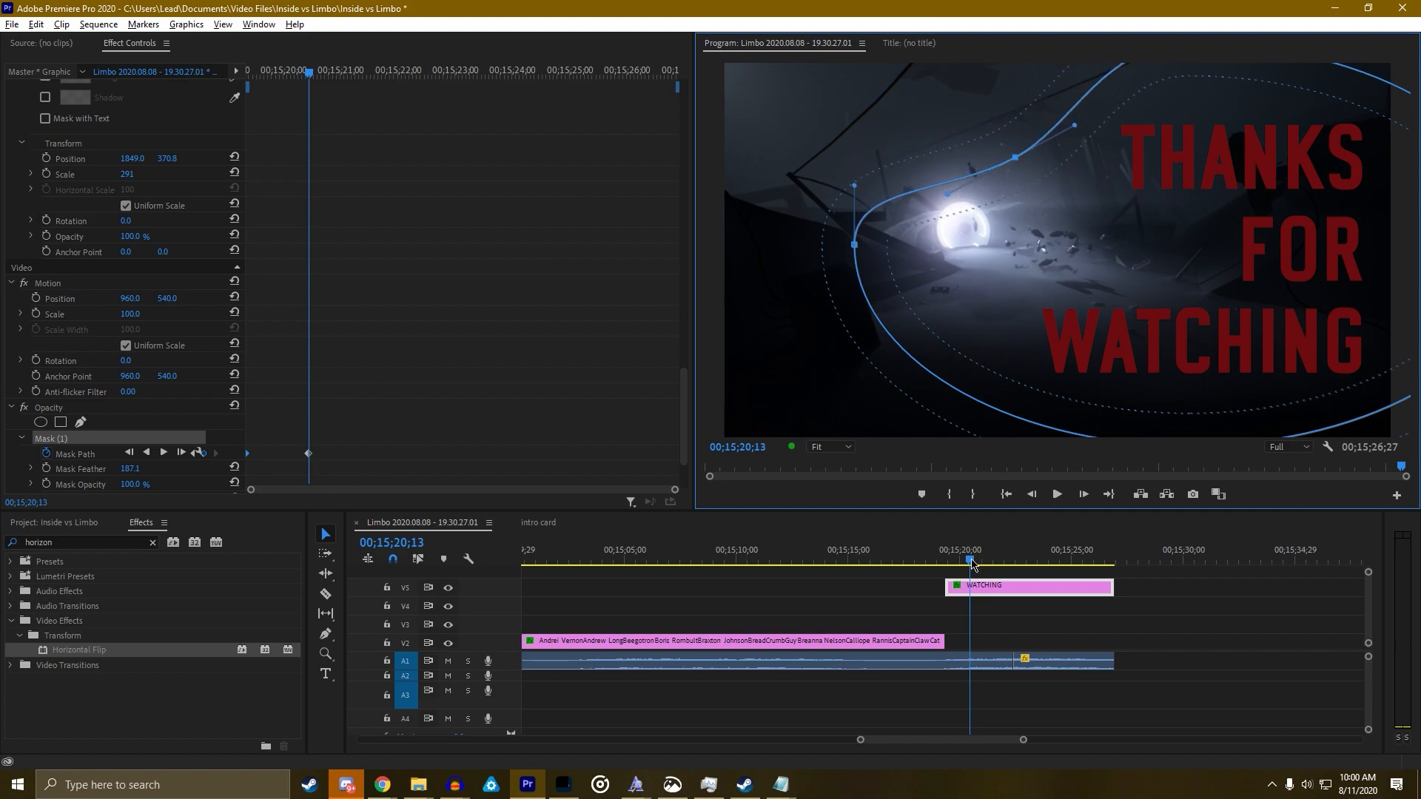
click(942, 561)
Play the title reveal twice to check how the text wipes in
key(space)
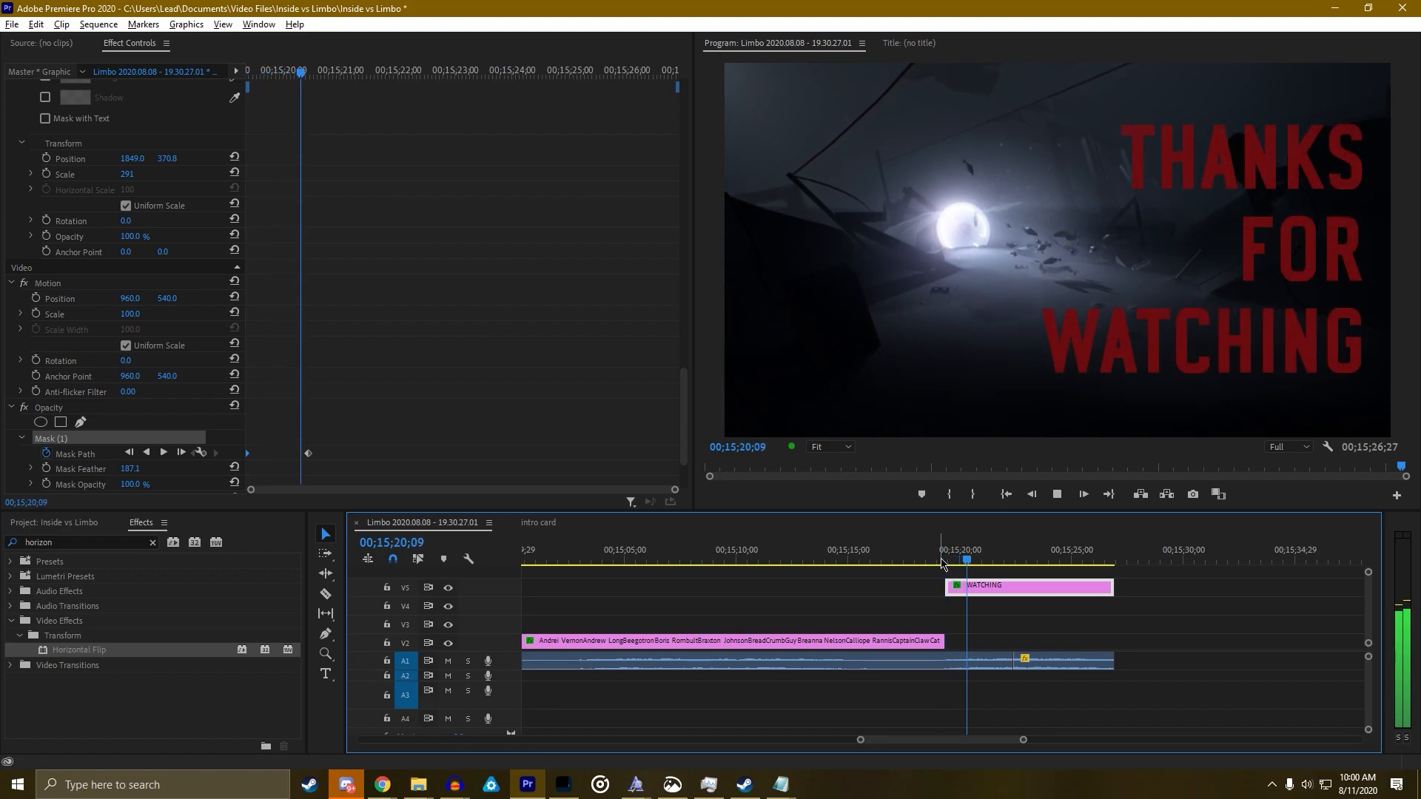
key(space)
click(938, 548)
key(space)
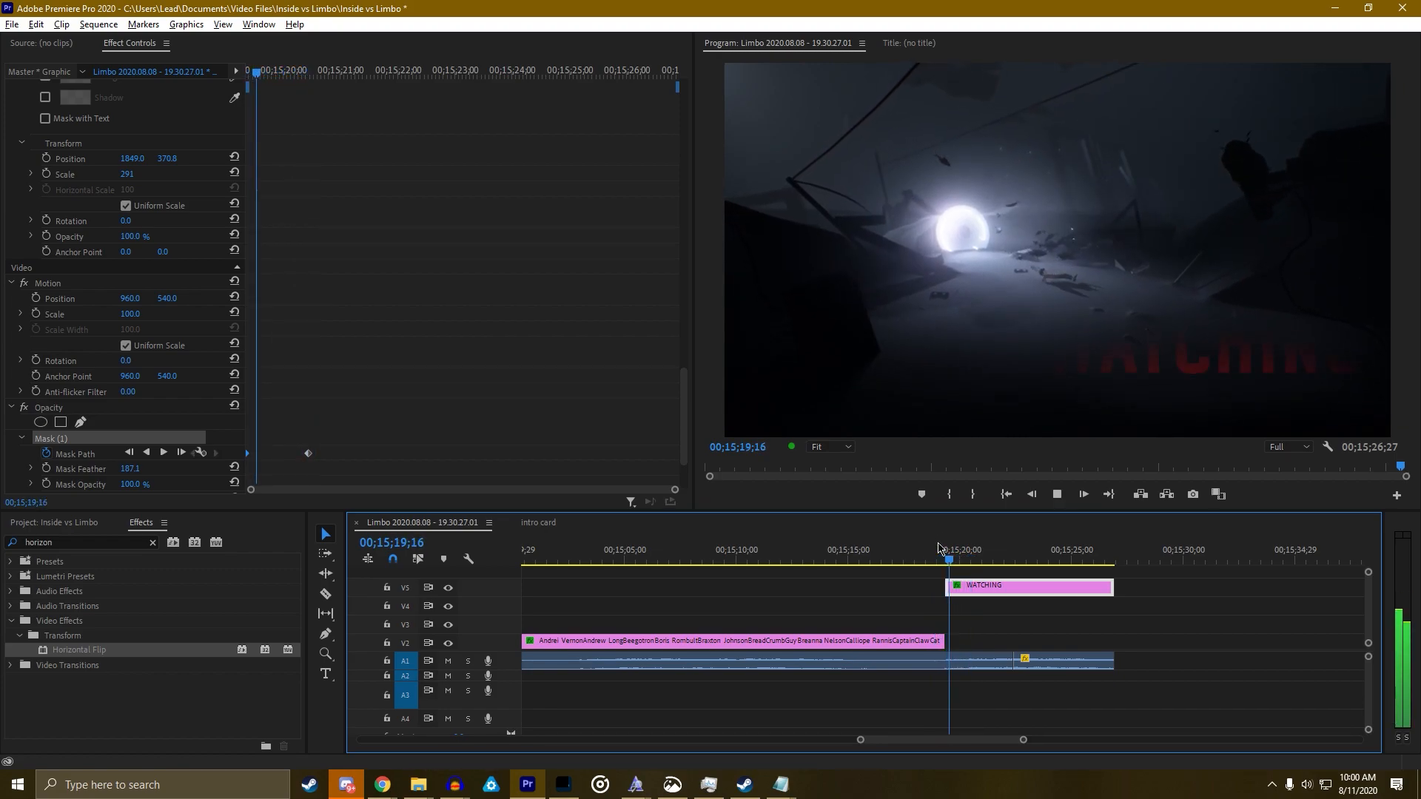
key(space)
At 00;15;19;27, reshape the Mask Path to add an in-between keyframe
click(938, 548)
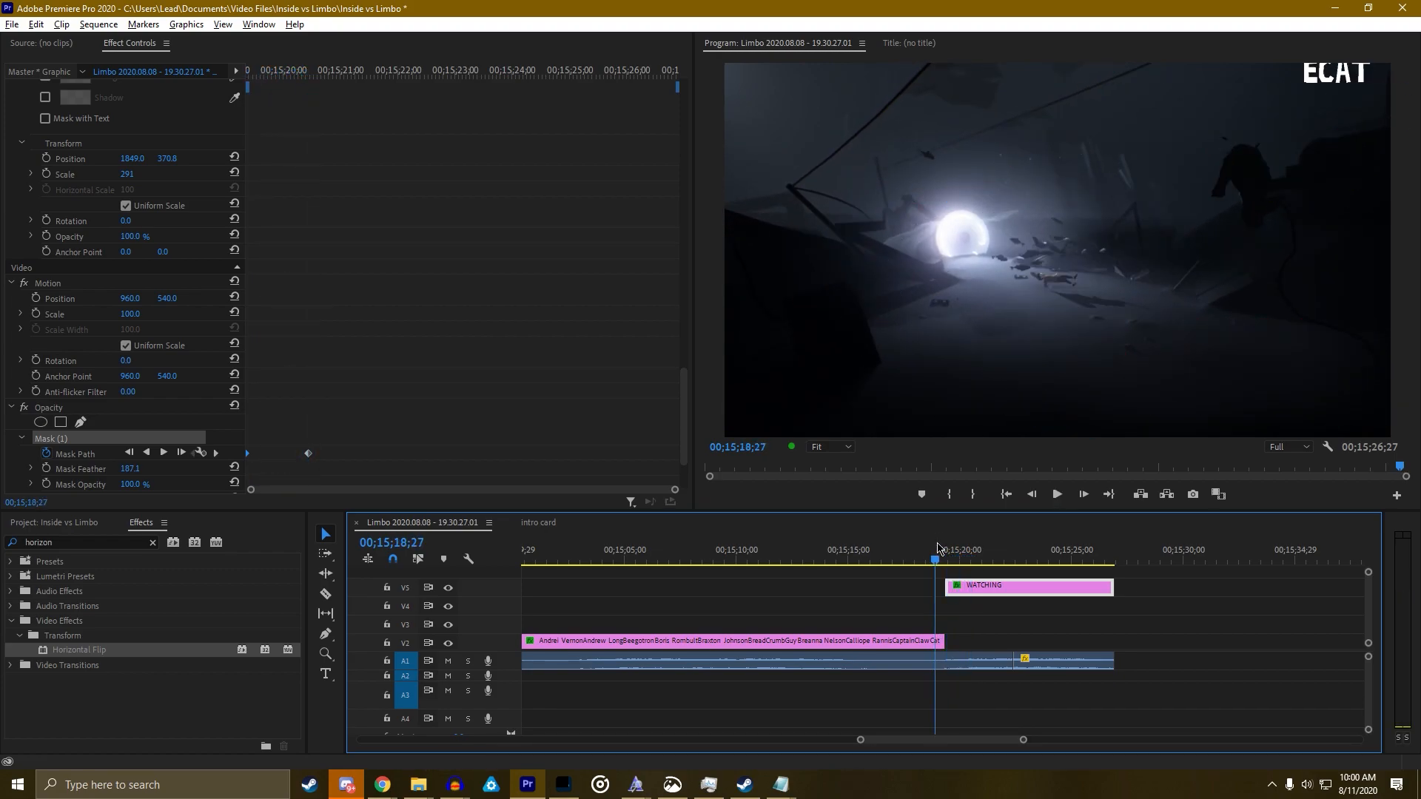
click(215, 459)
click(215, 454)
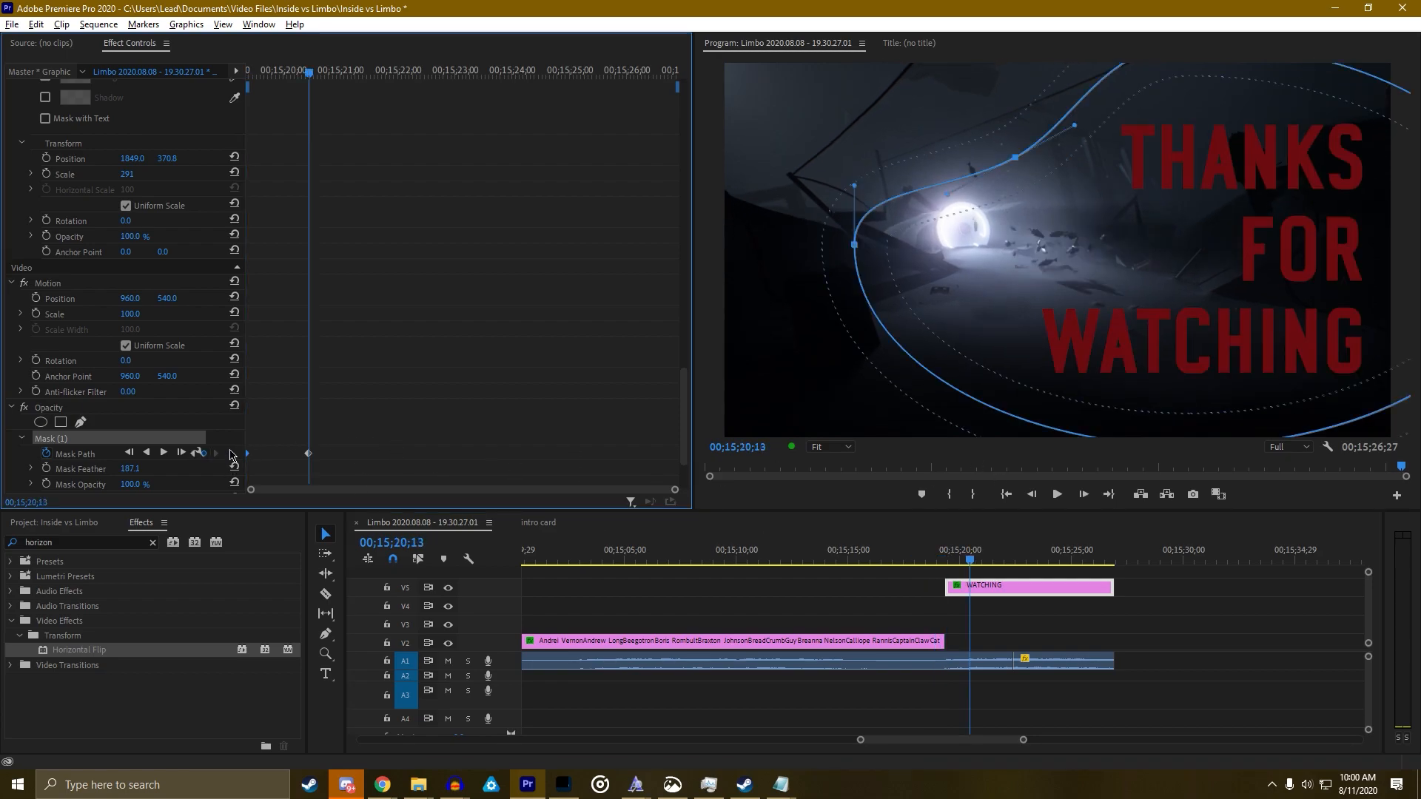
drag(300, 71, 278, 72)
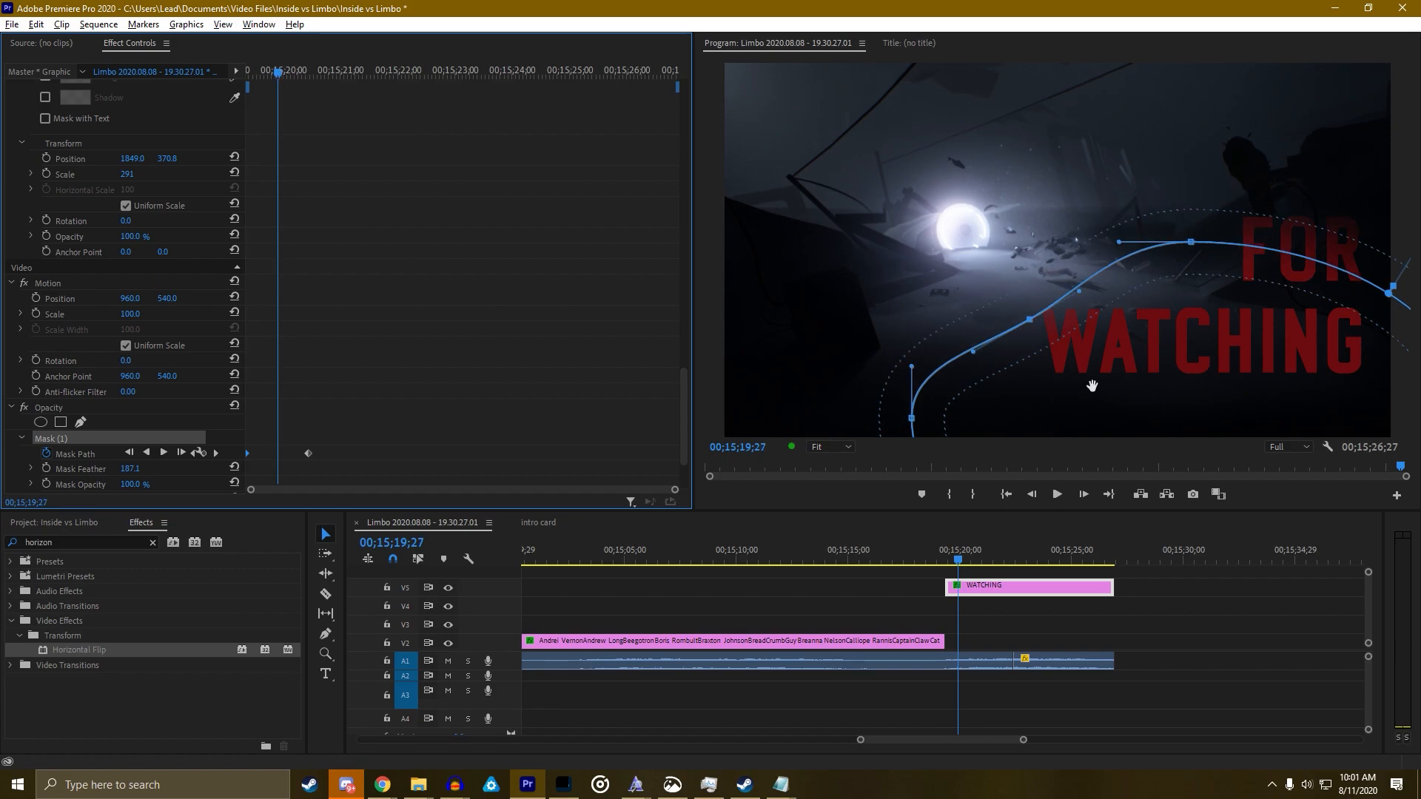
drag(1031, 321, 1078, 373)
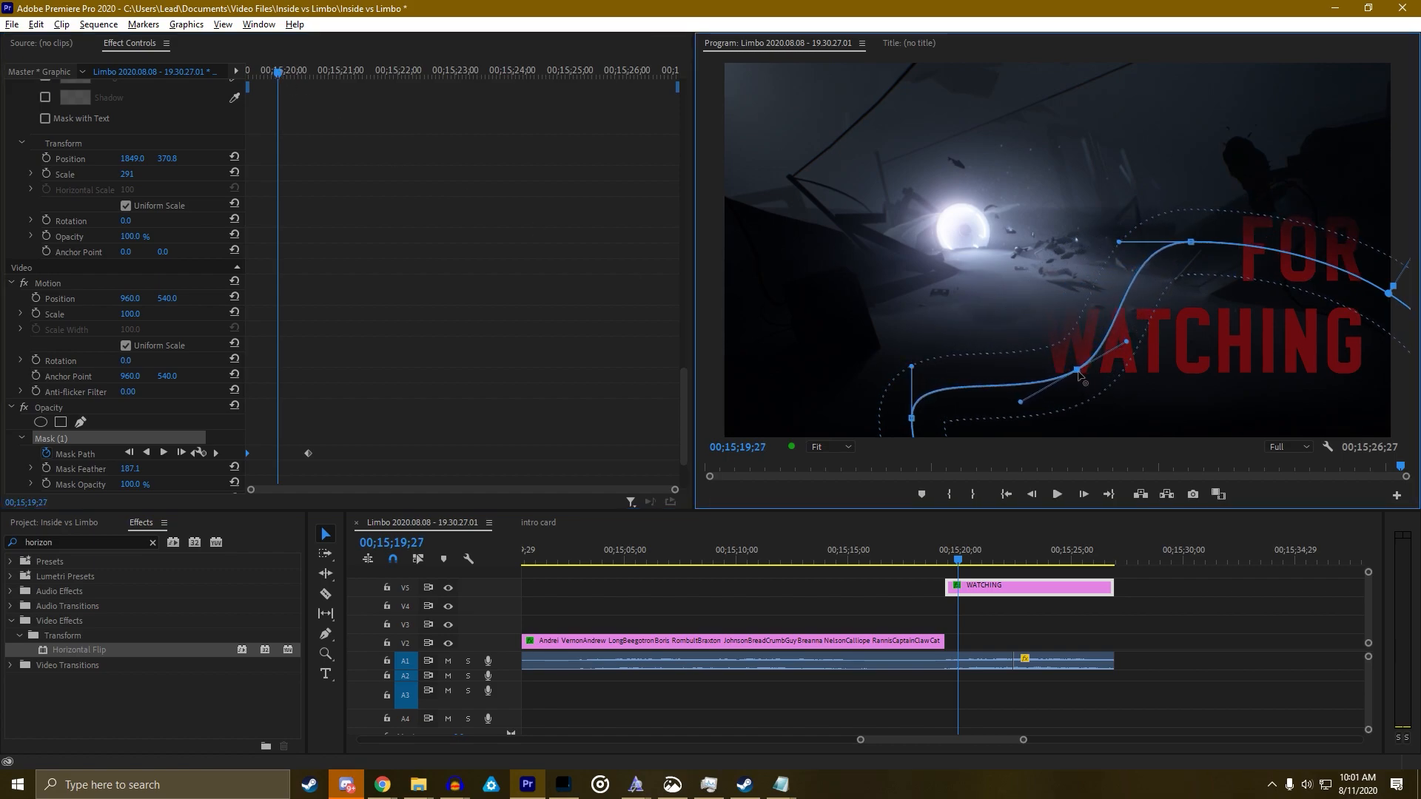
Replay the smoothed reveal and return to the start of the WATCHING clip
click(274, 84)
key(space)
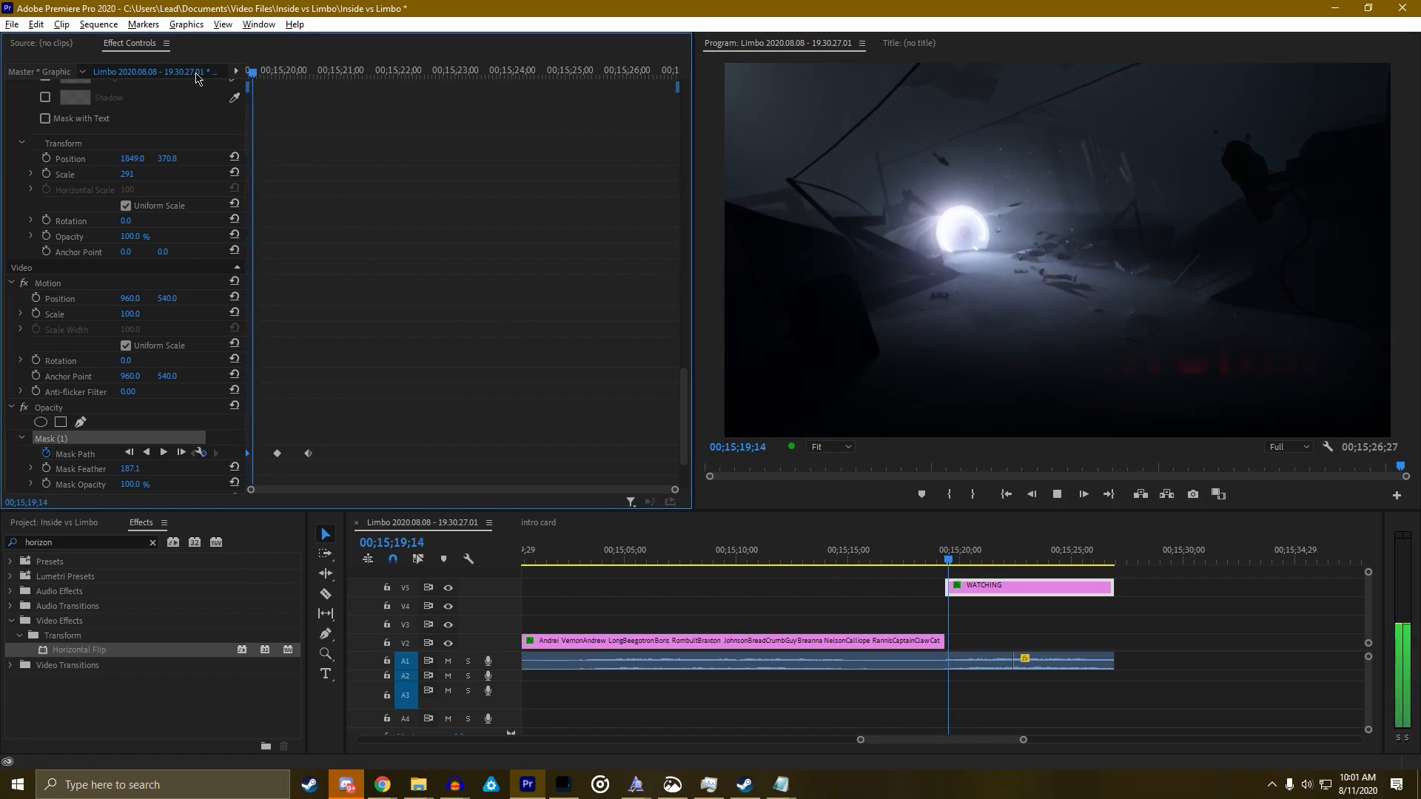
key(space)
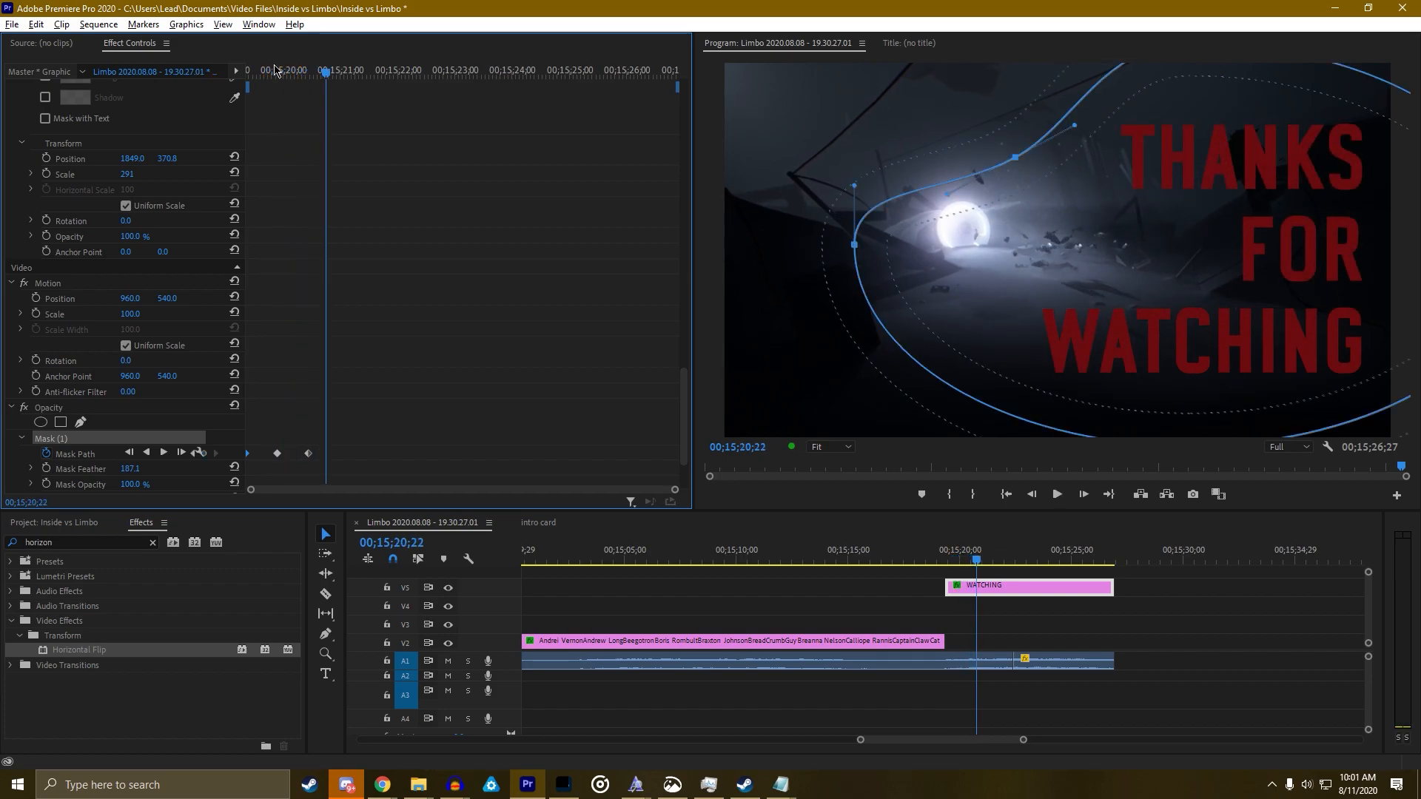
key(Up)
Preview the ending title with the Program monitor maximized, then restore the layout
key(grave)
key(space)
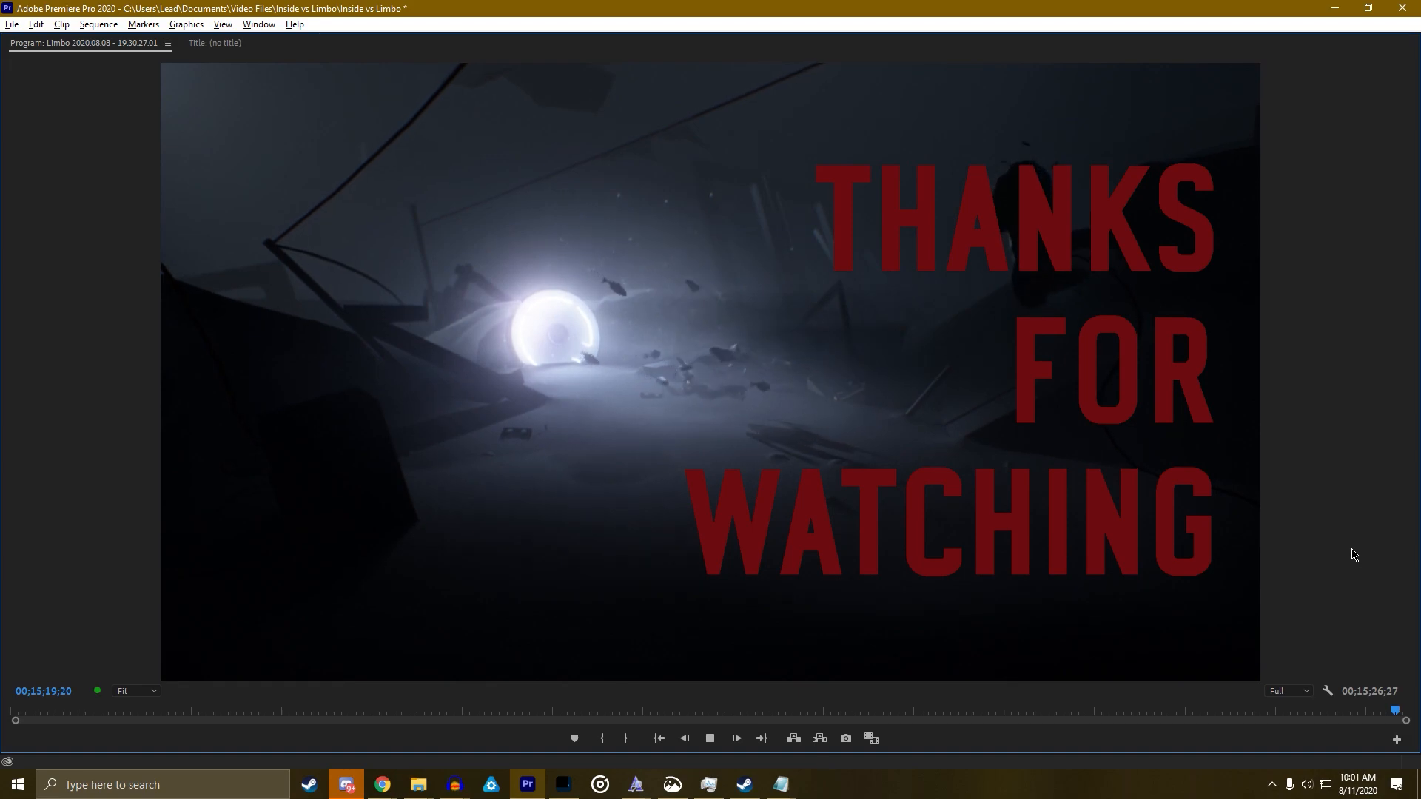
key(space)
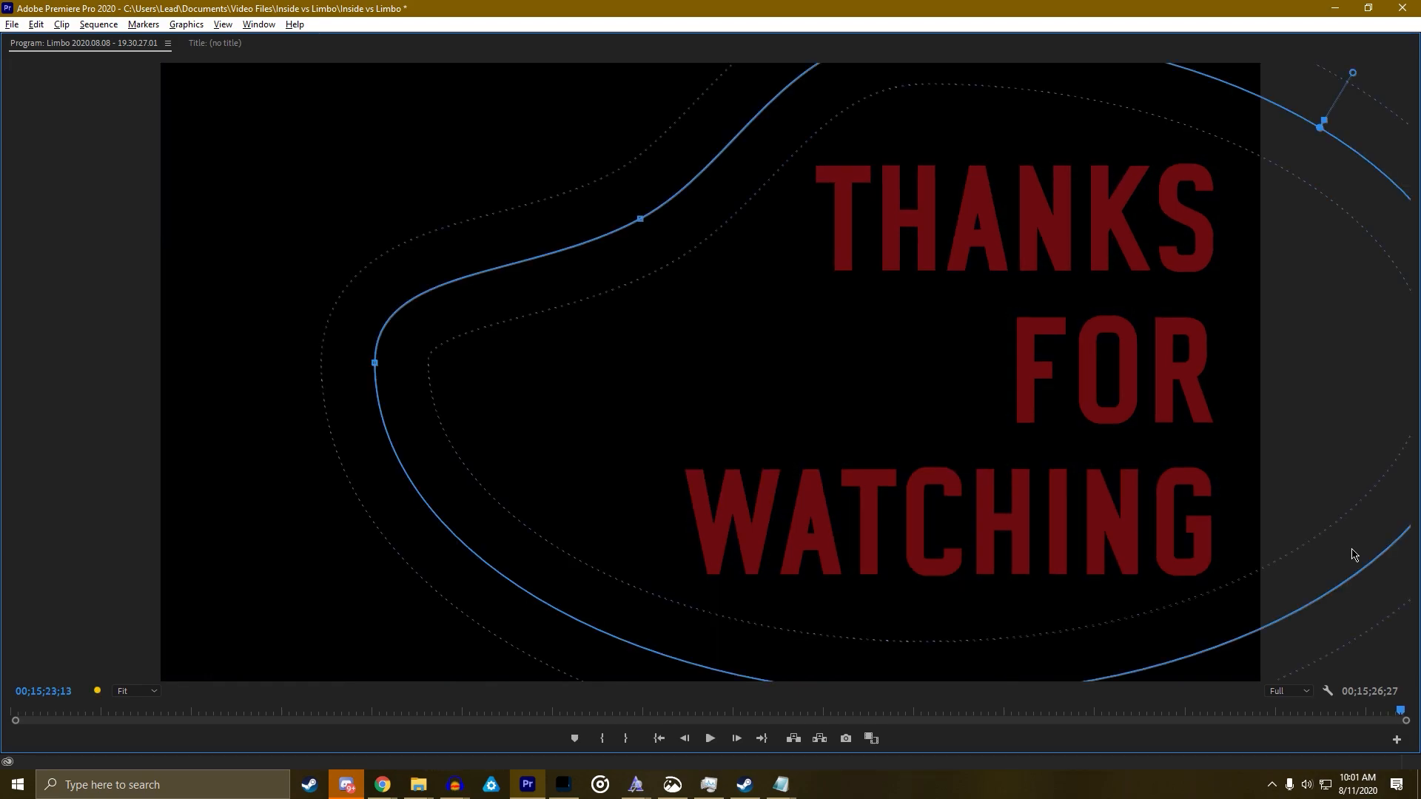
key(grave)
From 00;15;12;11, play the scrolling credits in the maximized Program monitor
click(791, 556)
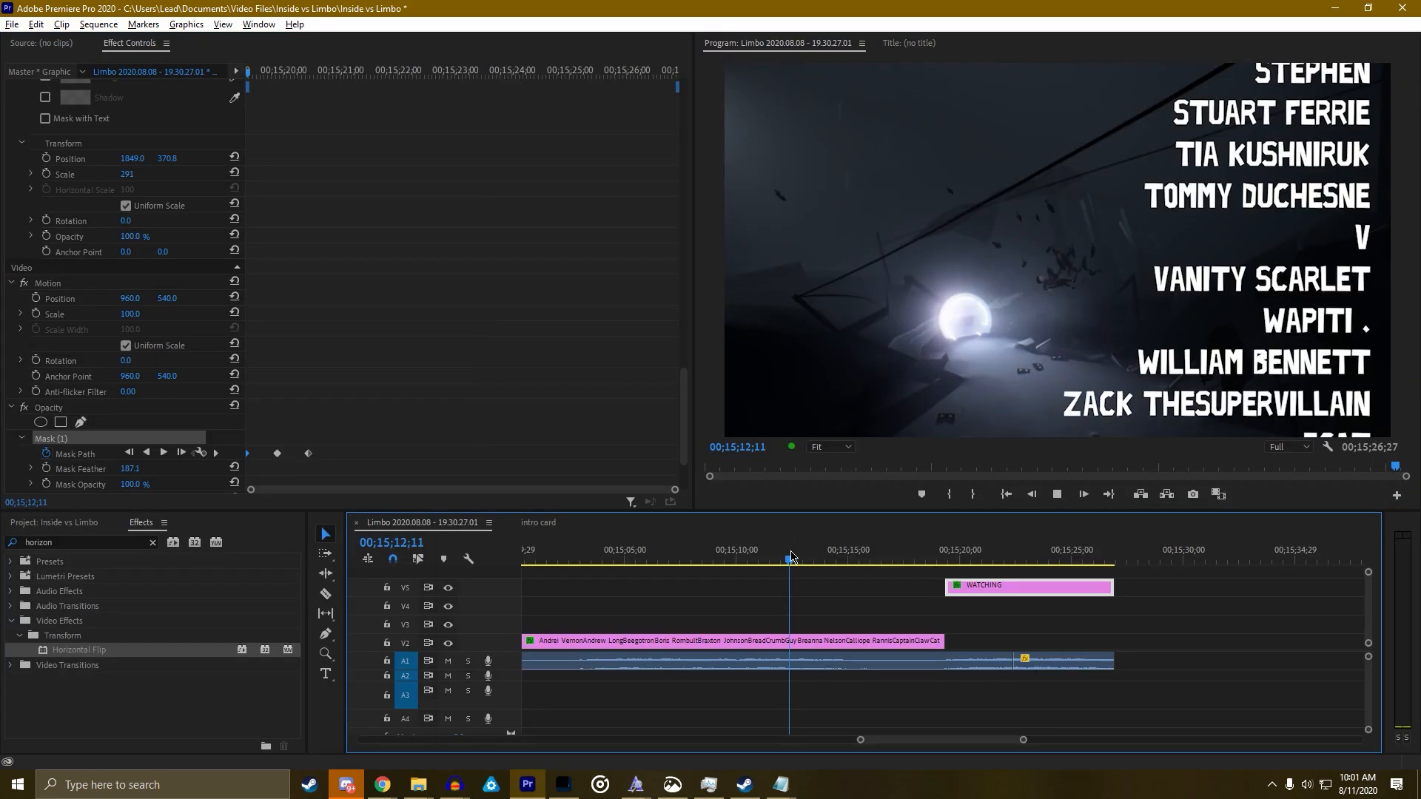
key(space)
key(grave)
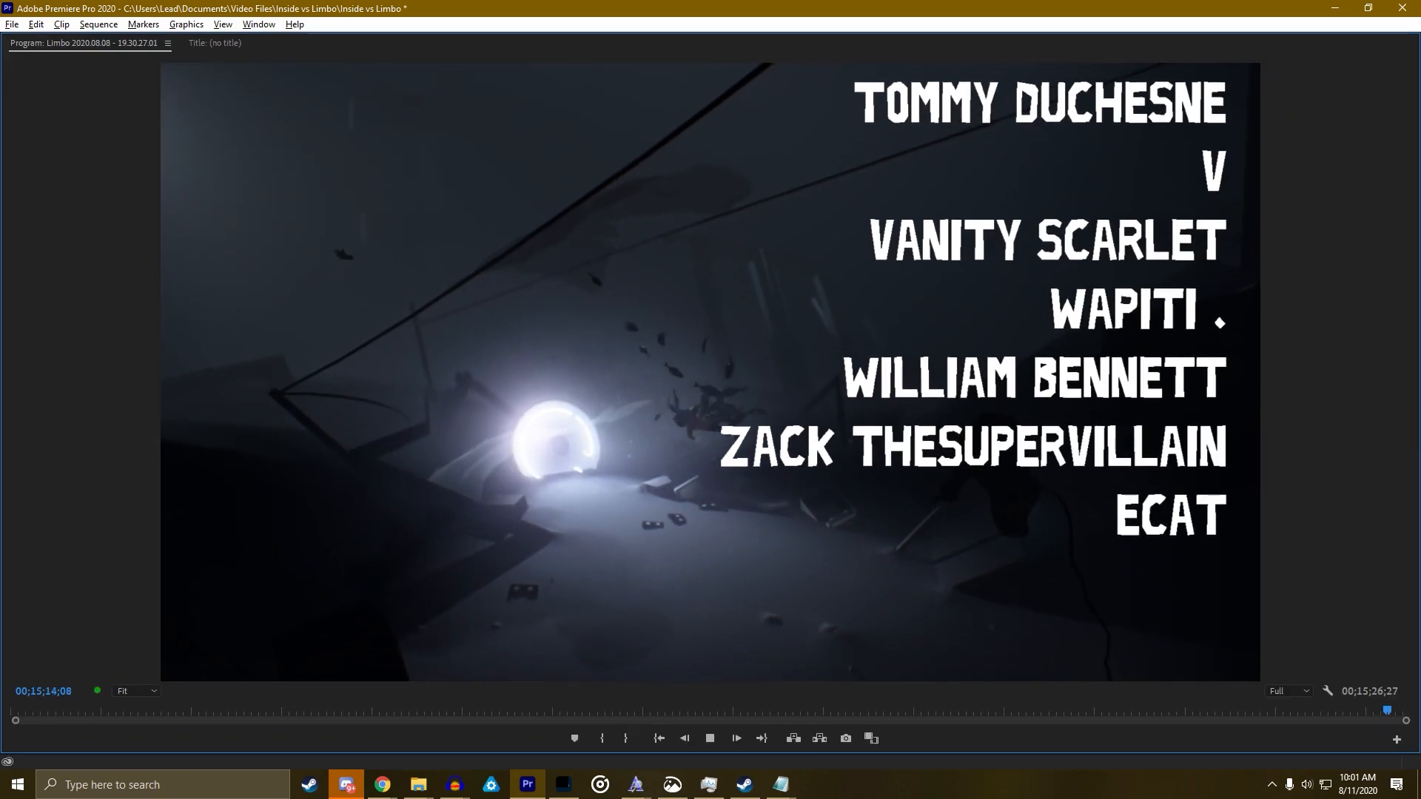